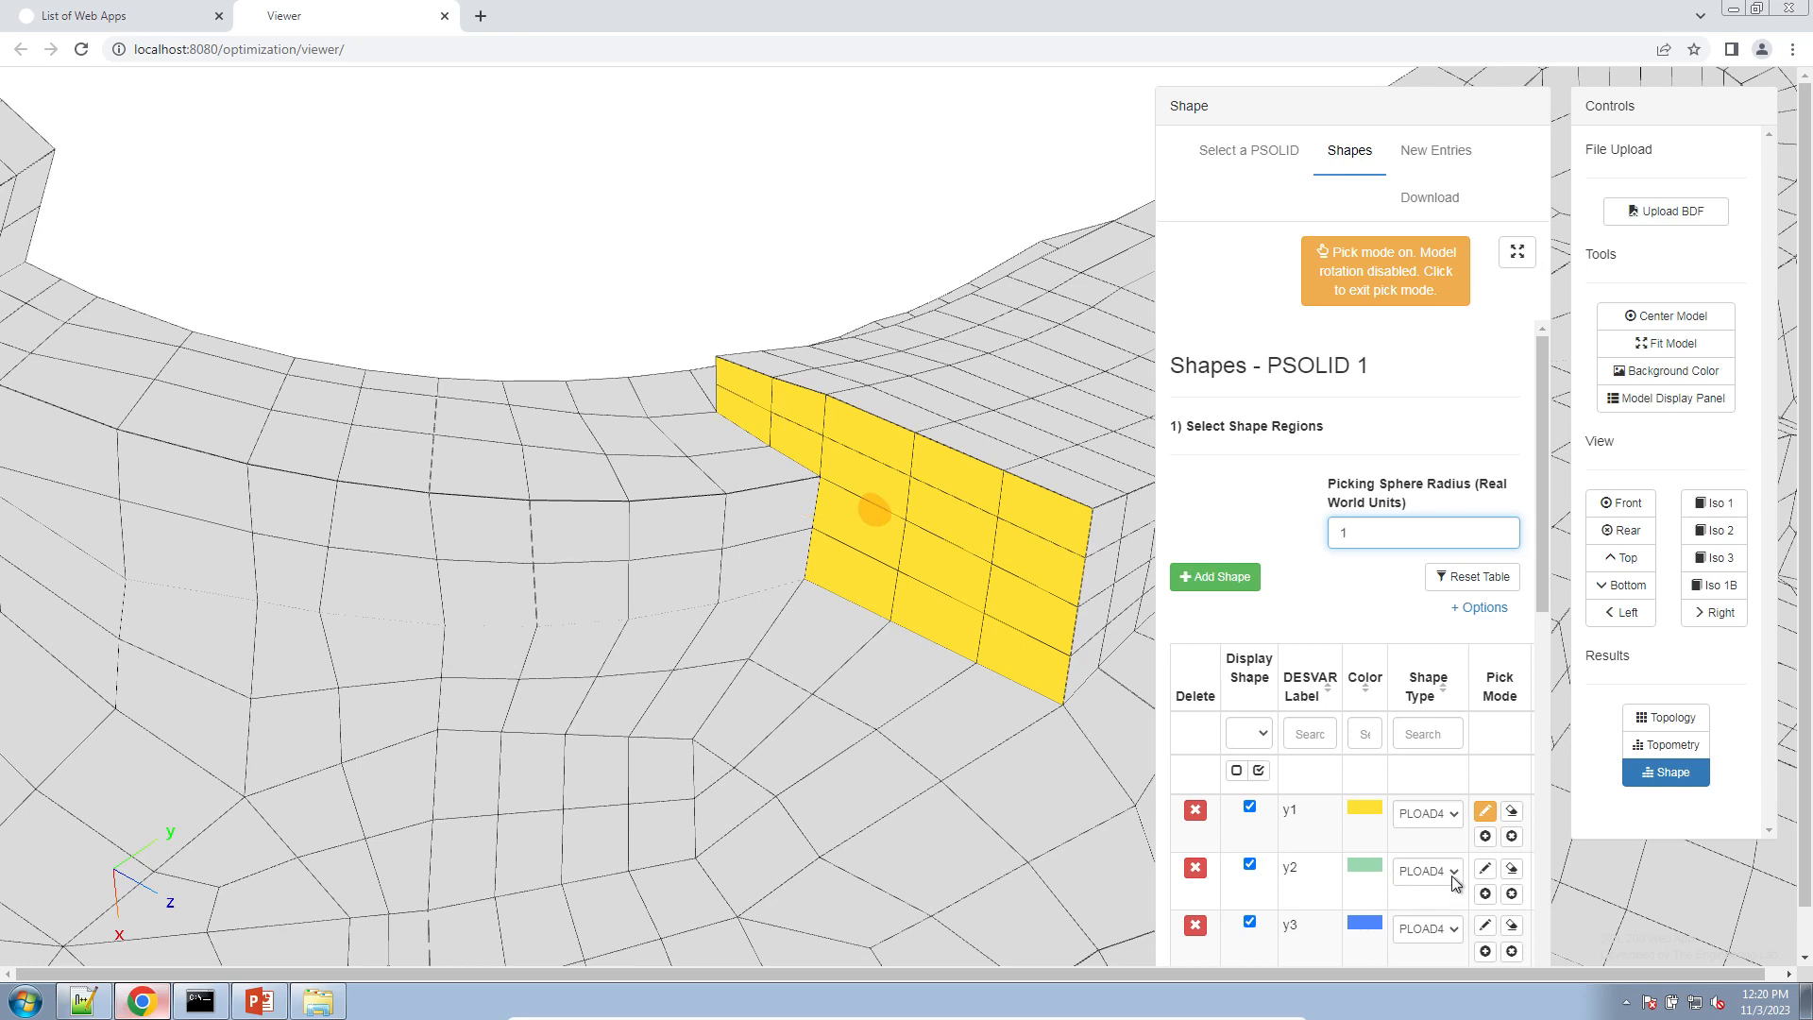
- Pick the element faces on the curved surface beside the yellow y1 region for shape y2
click(1484, 869)
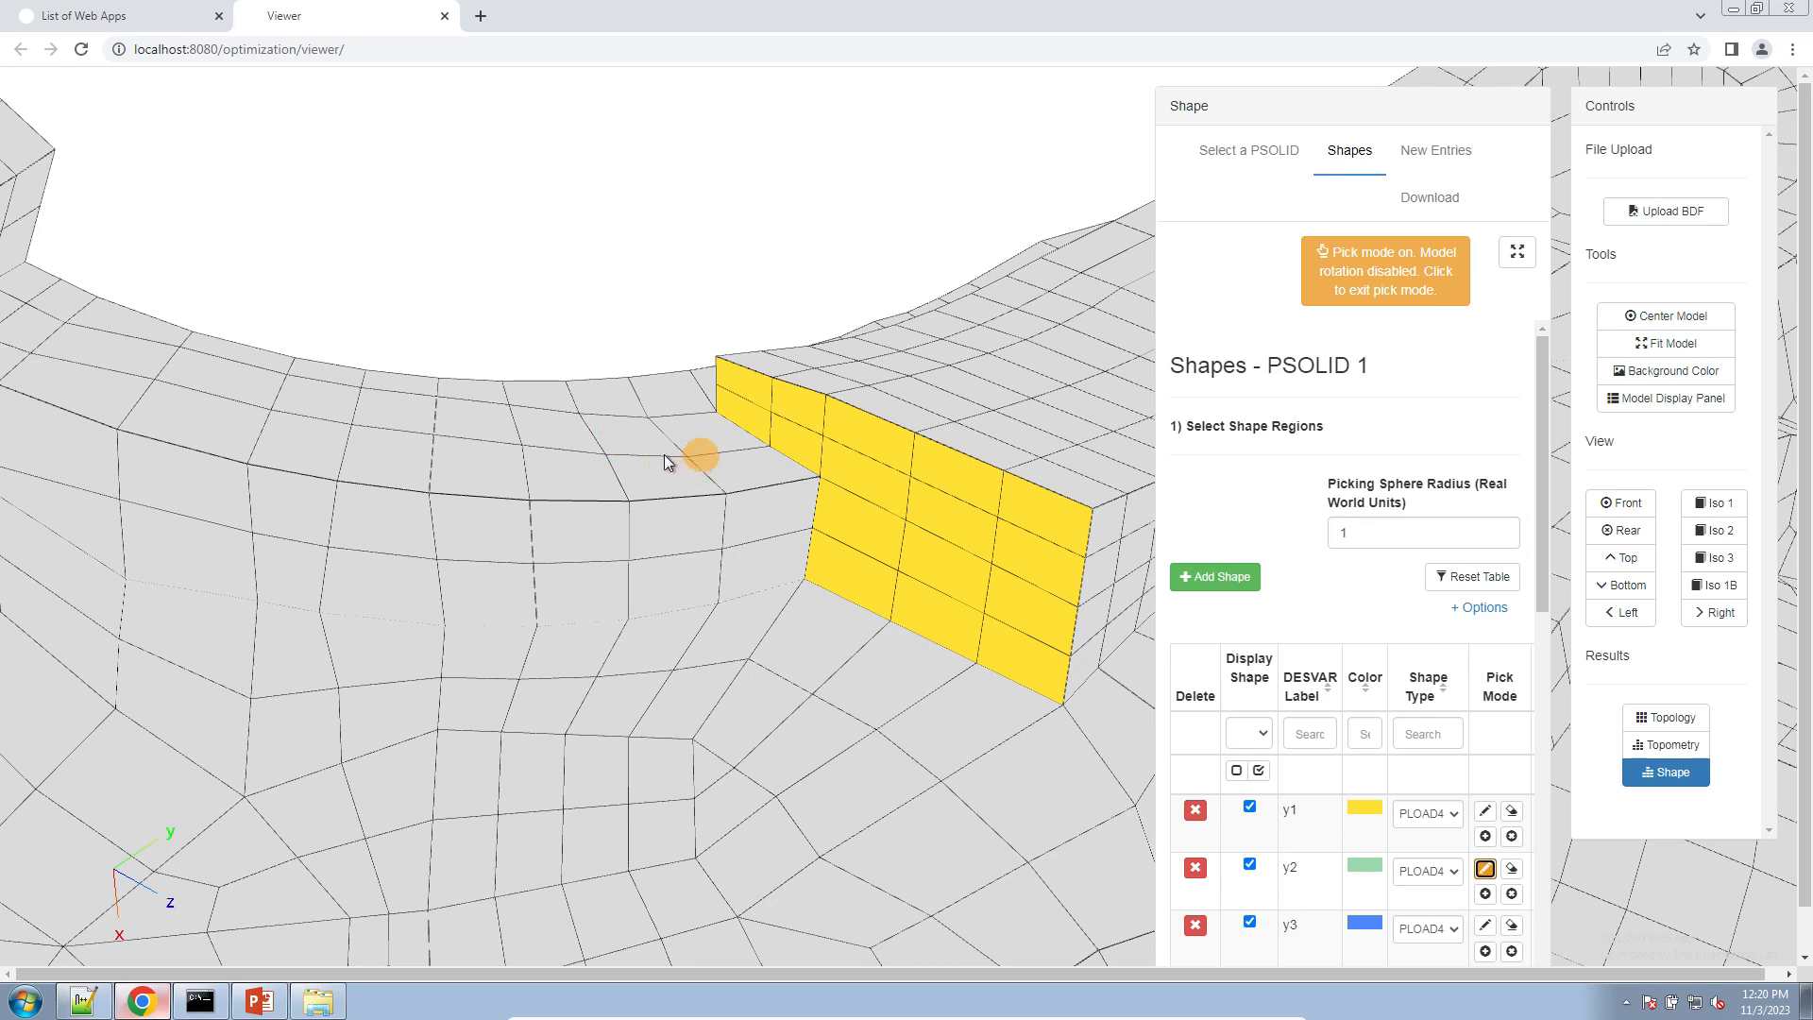
mouse_move(666, 462)
mouse_down()
mouse_move(382, 447)
mouse_move(344, 402)
mouse_move(643, 402)
mouse_up()
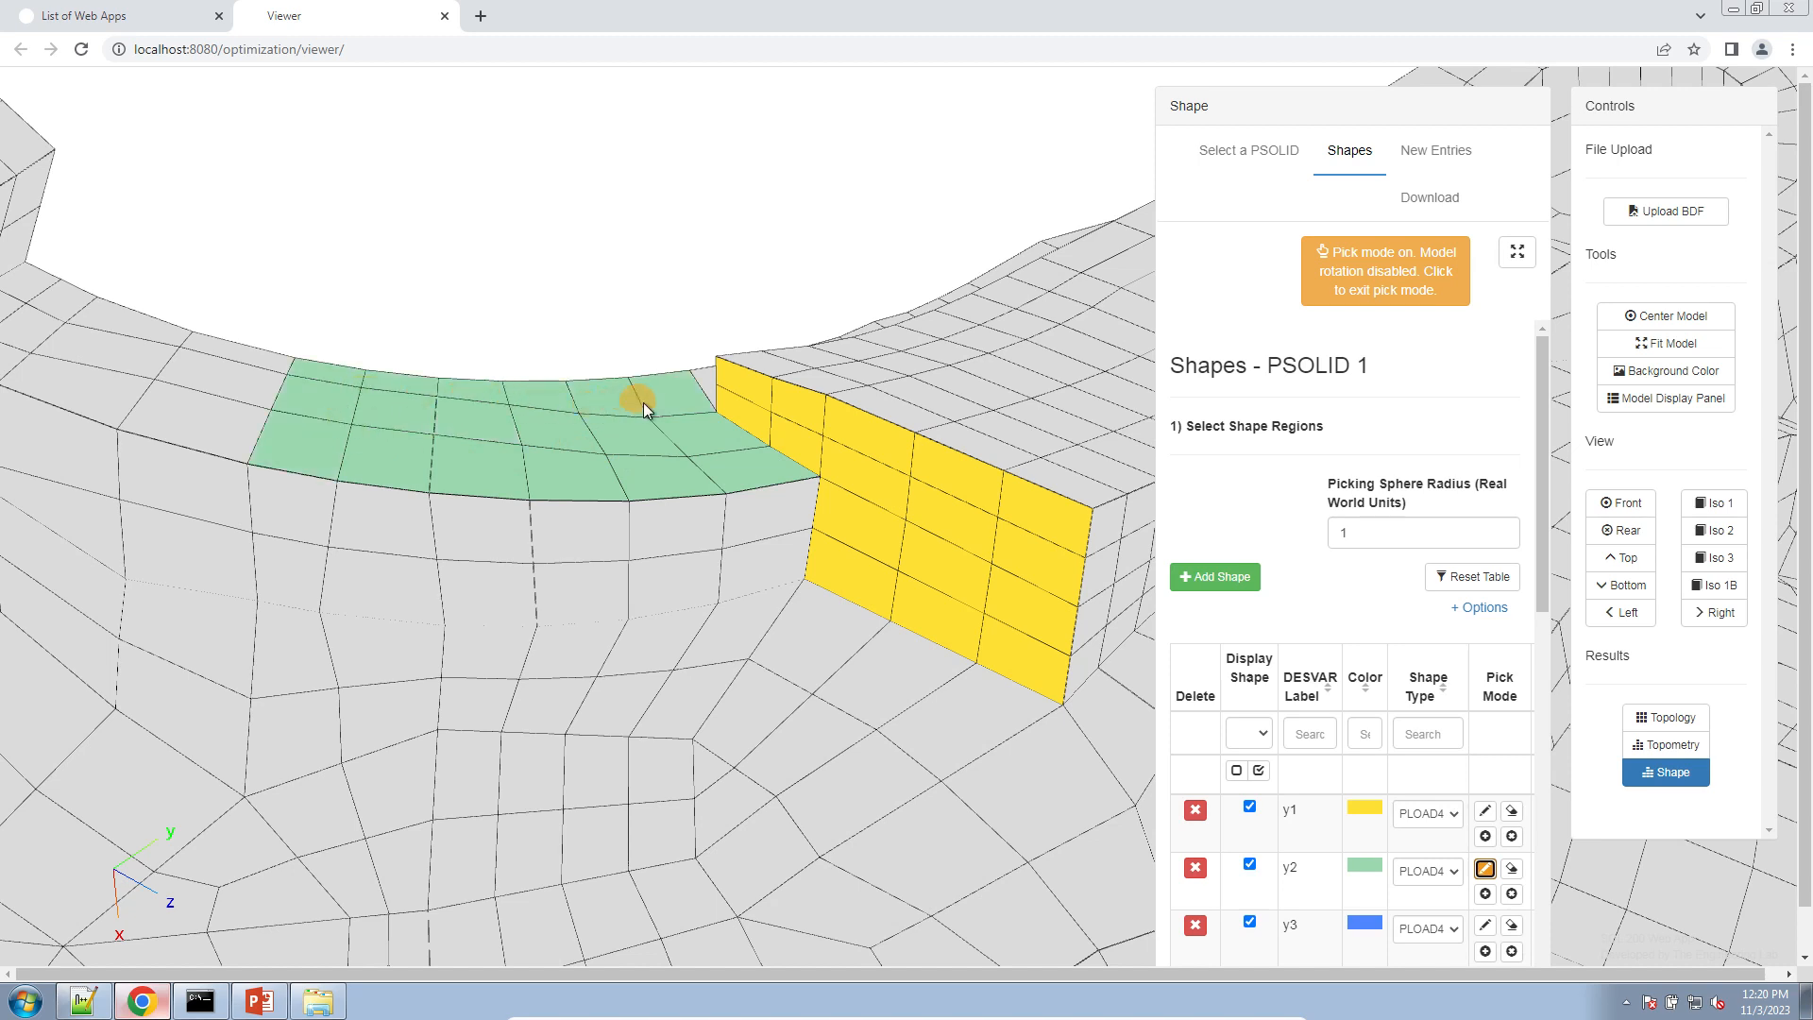
click(1307, 267)
- Extend shape y2 by picking the narrow band of curved element faces that continues around the opening beneath the block
drag(897, 360, 926, 508)
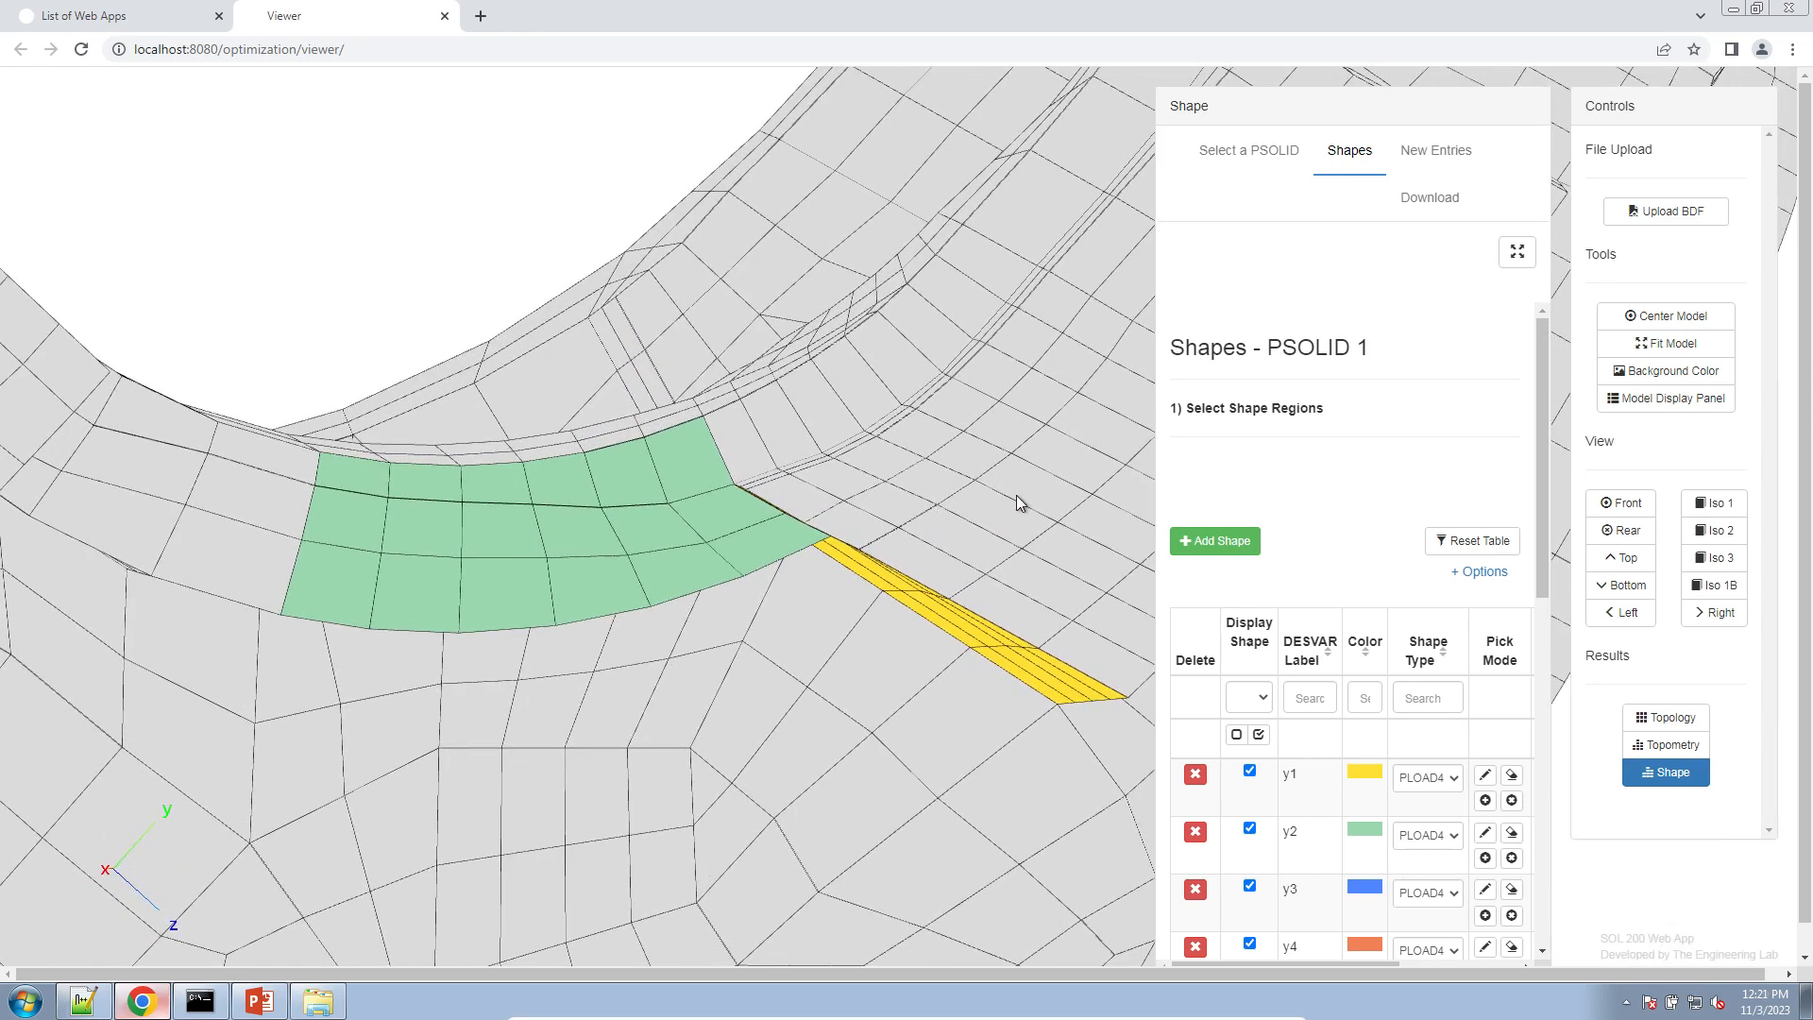
mouse_move(920, 431)
mouse_down()
mouse_move(906, 344)
mouse_move(949, 291)
mouse_move(1038, 289)
mouse_move(1199, 319)
mouse_move(1387, 421)
mouse_move(1351, 530)
mouse_move(1308, 573)
mouse_move(1254, 553)
mouse_move(1227, 585)
mouse_up()
click(1485, 833)
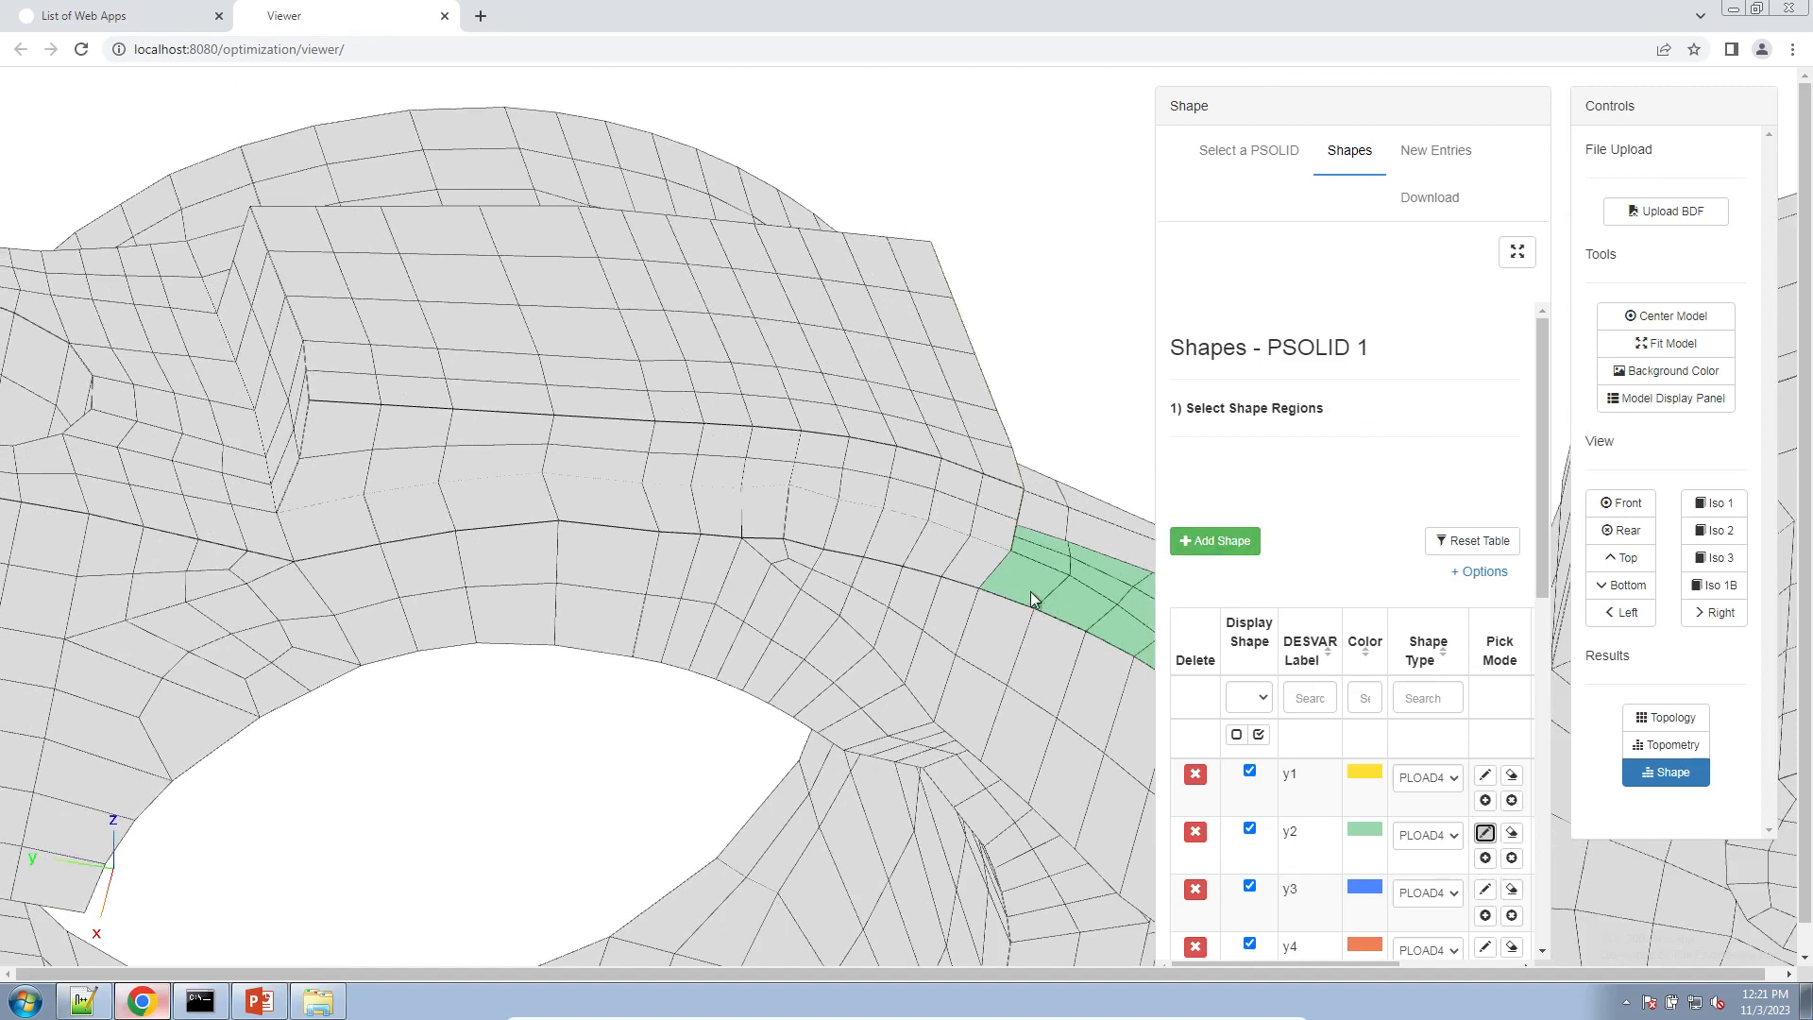
drag(978, 565, 833, 523)
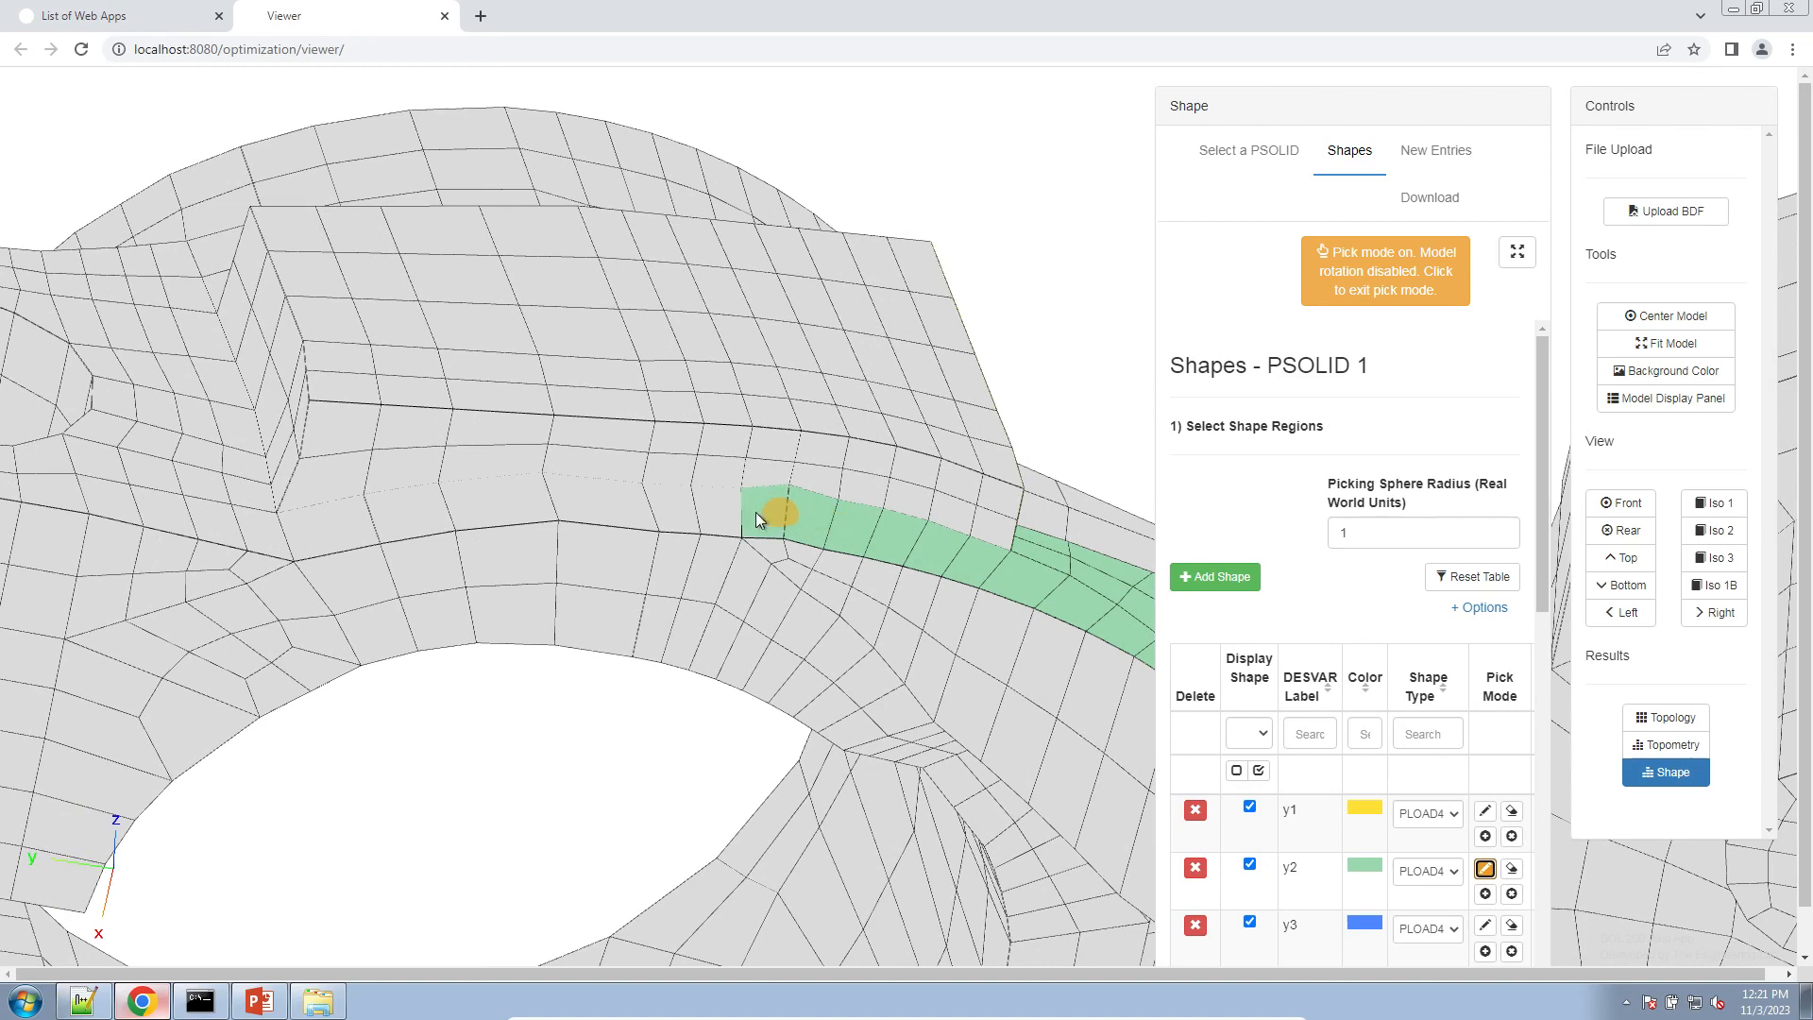
drag(684, 515, 542, 506)
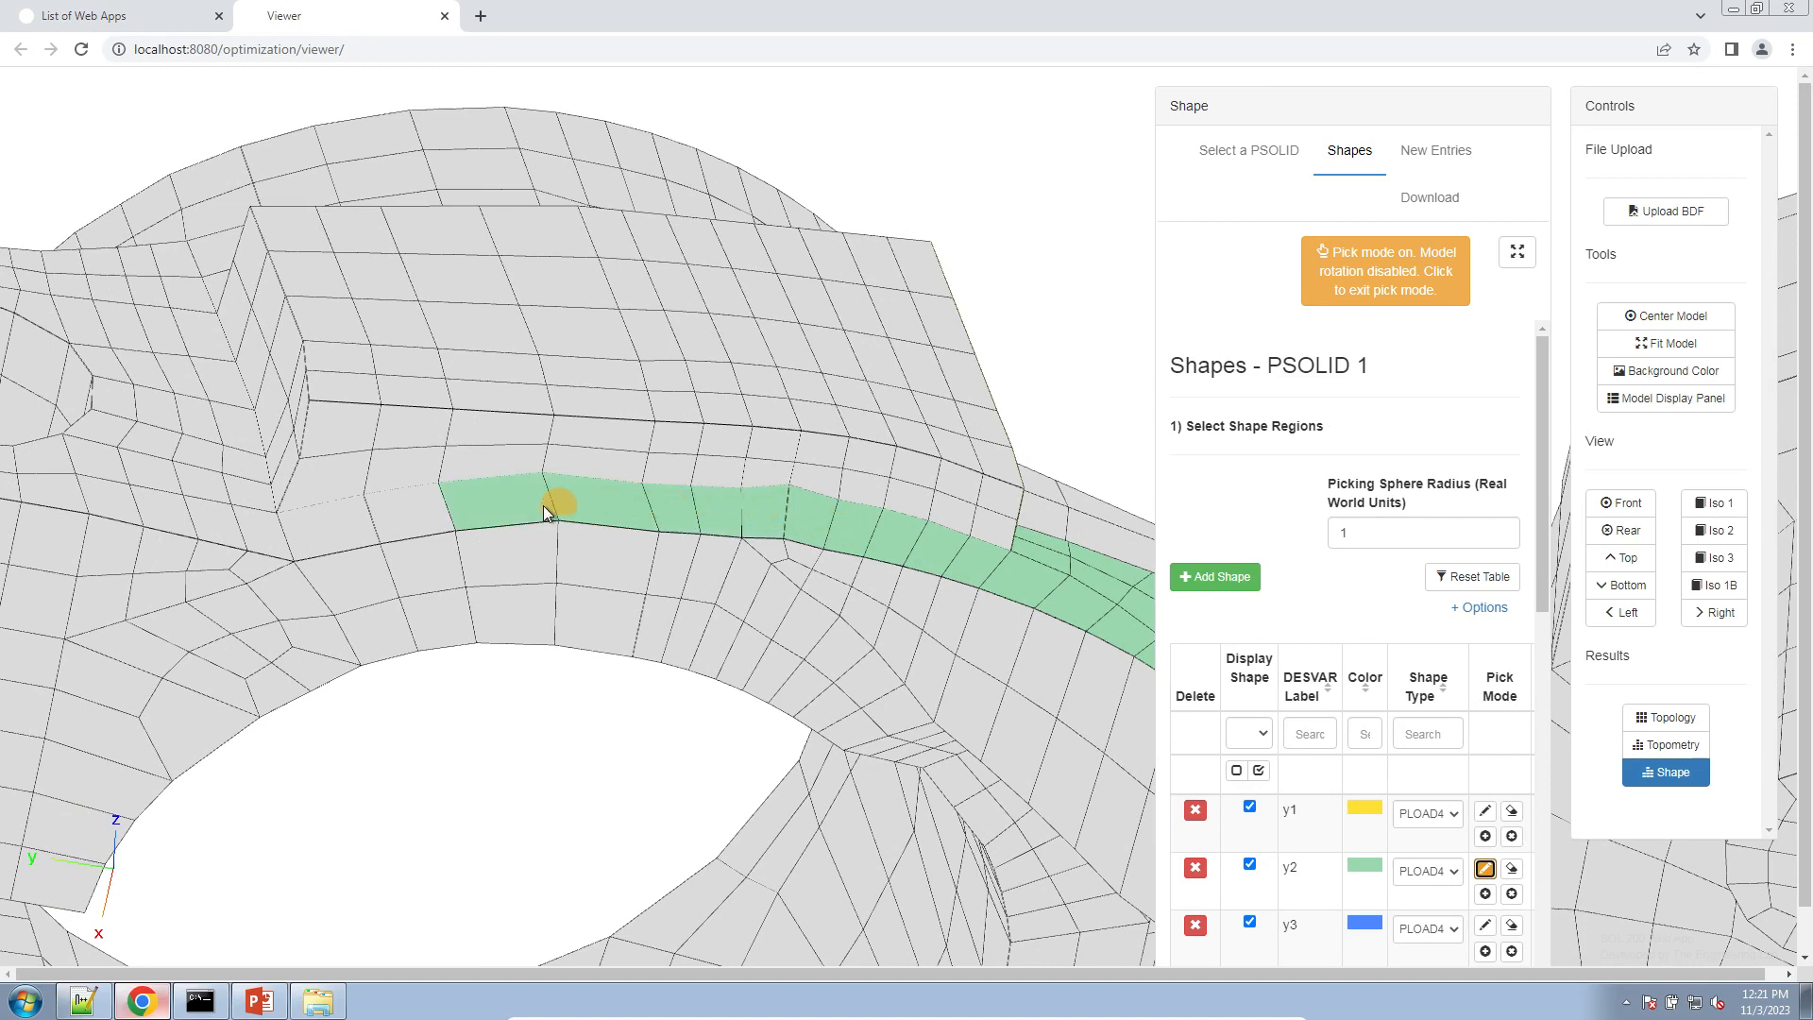
click(1322, 288)
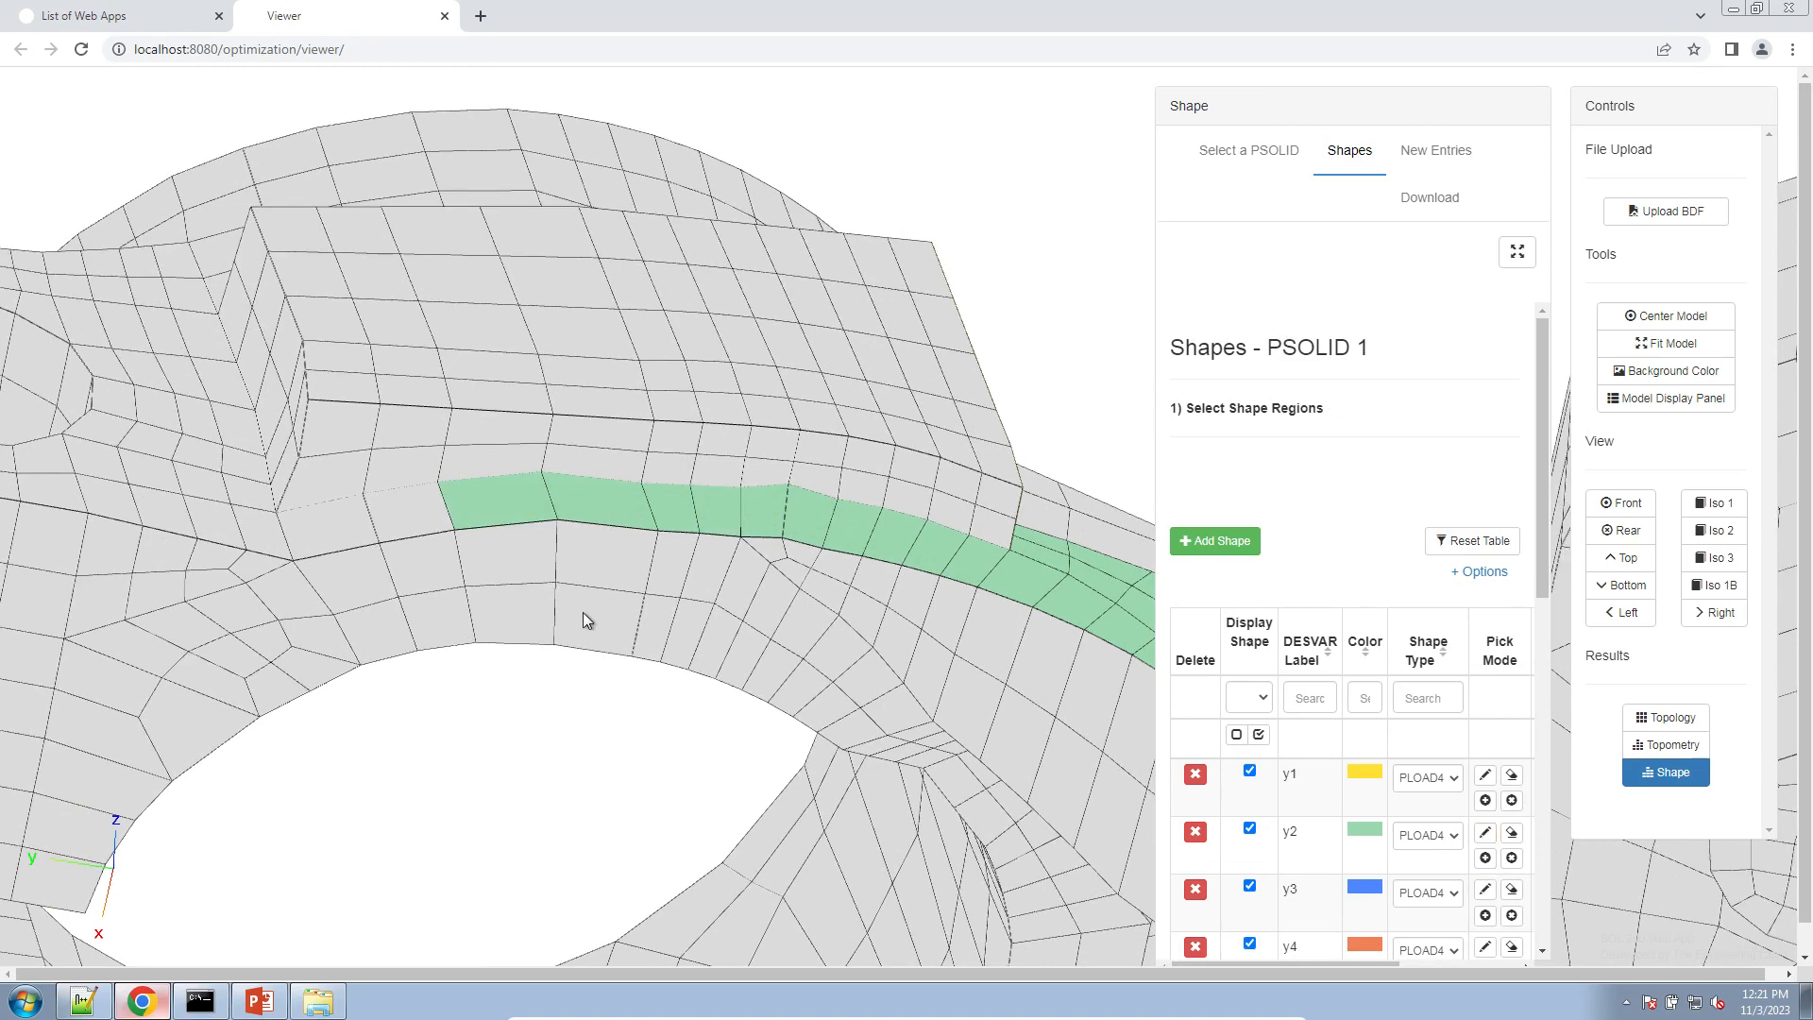
drag(582, 612, 547, 741)
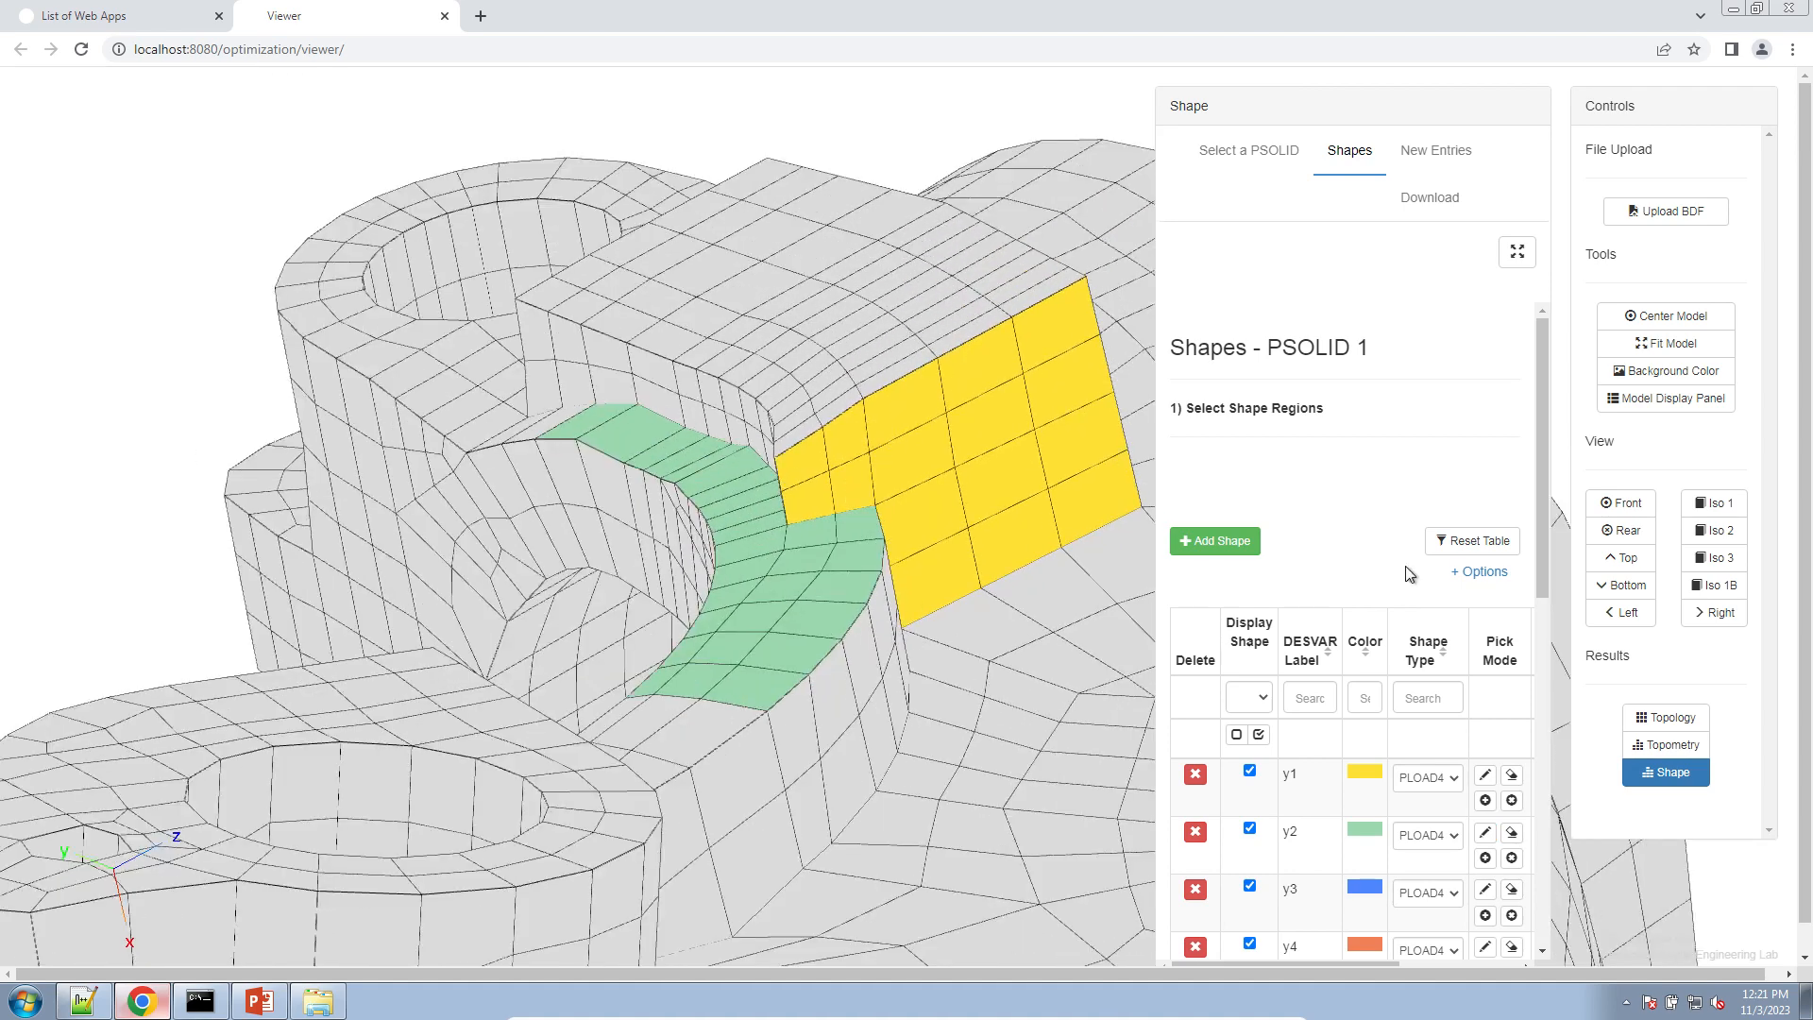
- Run MSC Nastran to generate the shapes for regions y1 and y2
scroll(1384, 496, down, 4)
click(1284, 730)
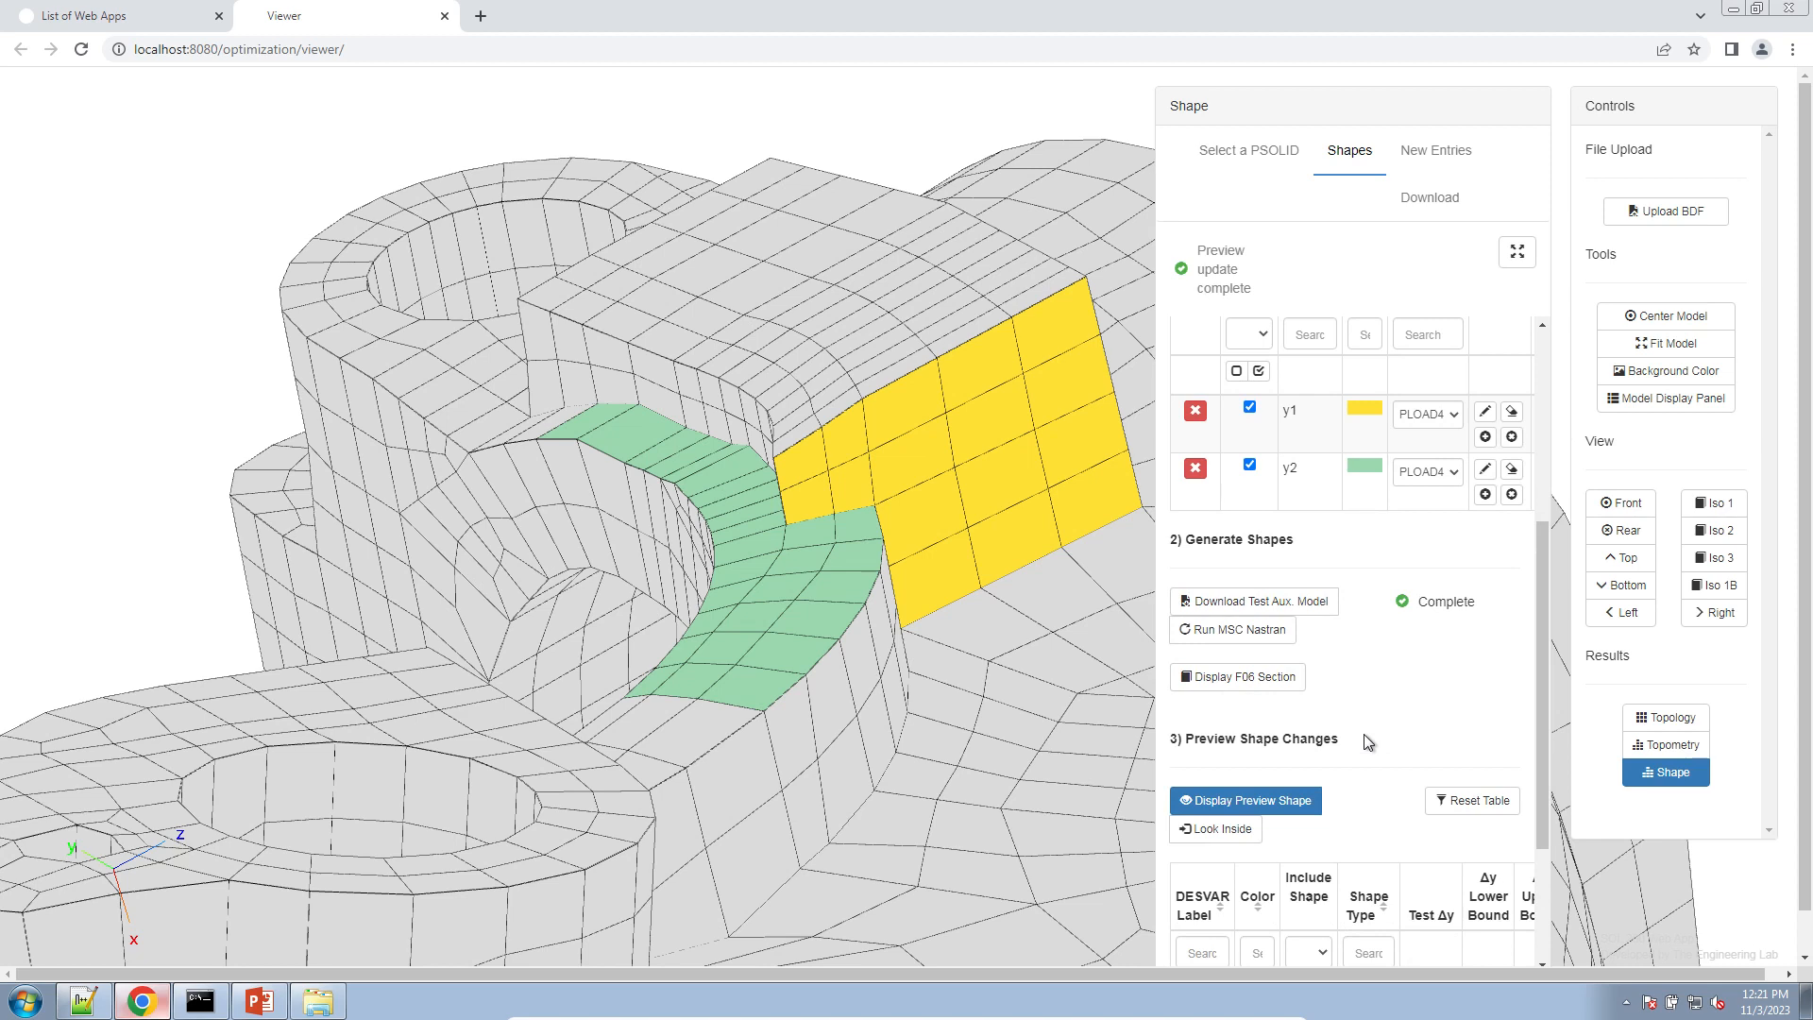
drag(1541, 672, 1521, 827)
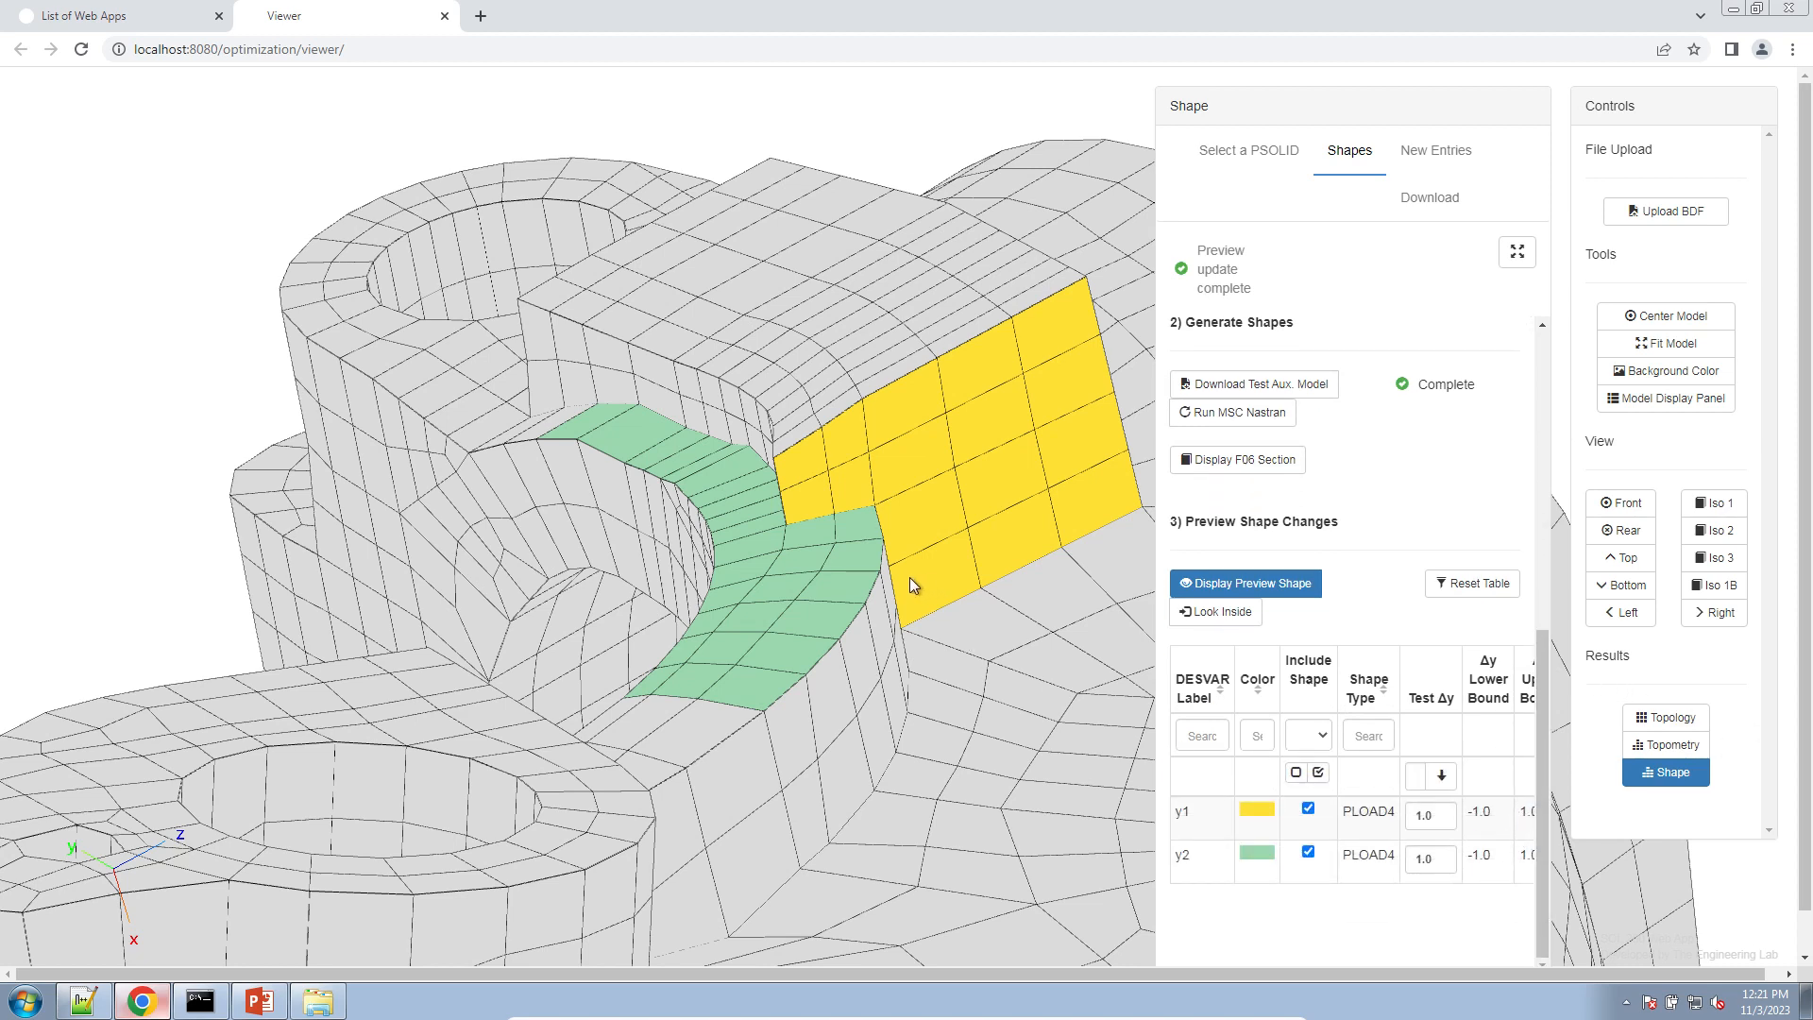
- Set the Test Δy of shape y1 to -1.0 in the shape change preview
double_click(1424, 815)
text(-1.0)
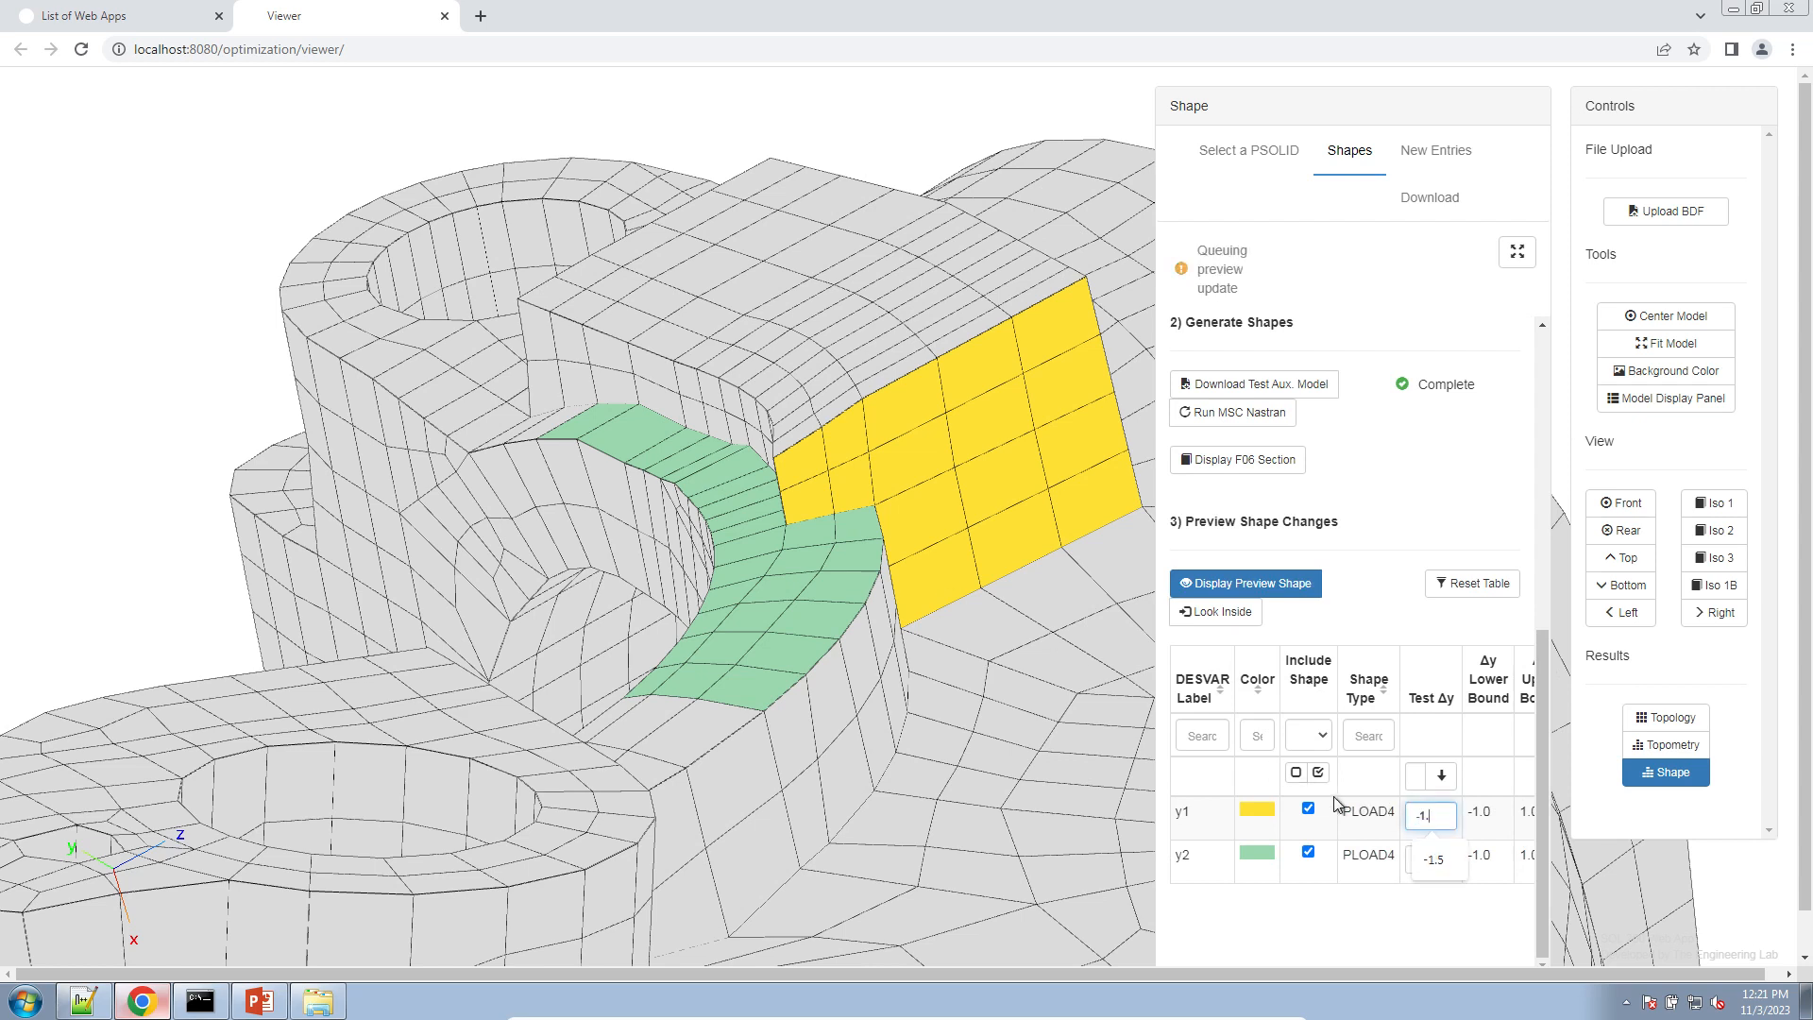
key(Tab)
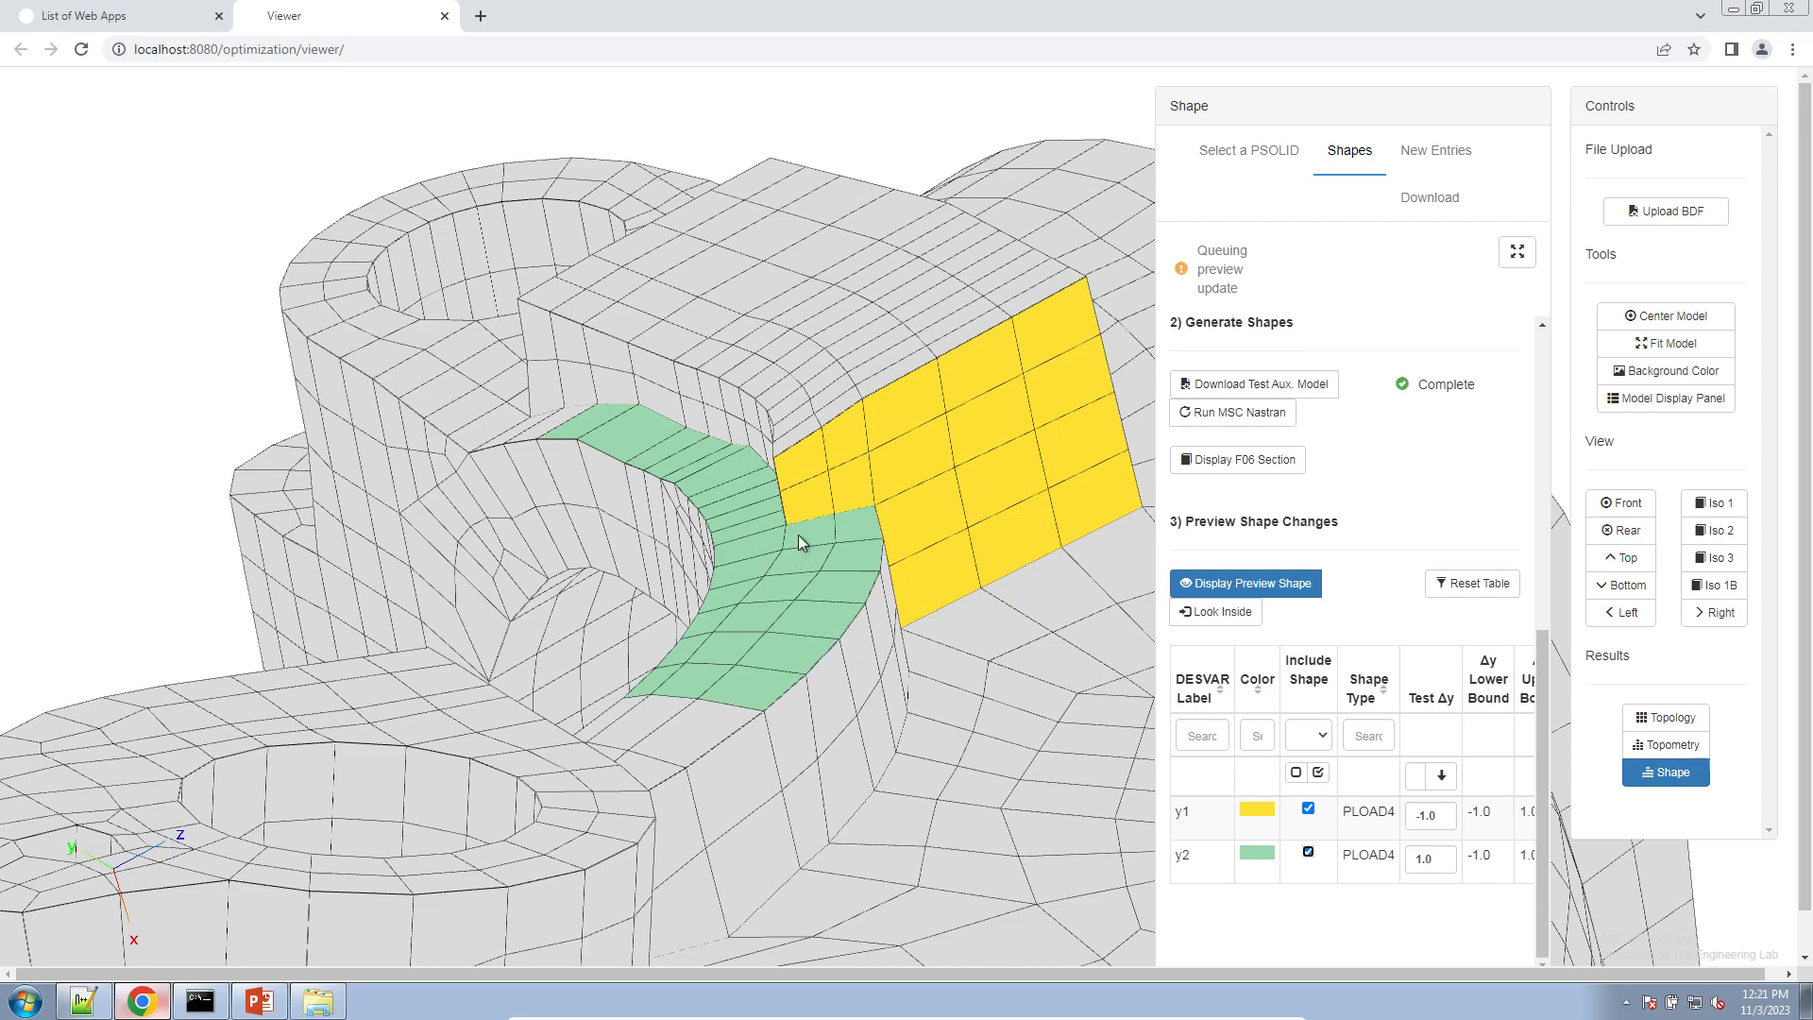
- Examine the previewed deformation of the y1 face against its original outline, especially along the block's edges
scroll(817, 519, up, 8)
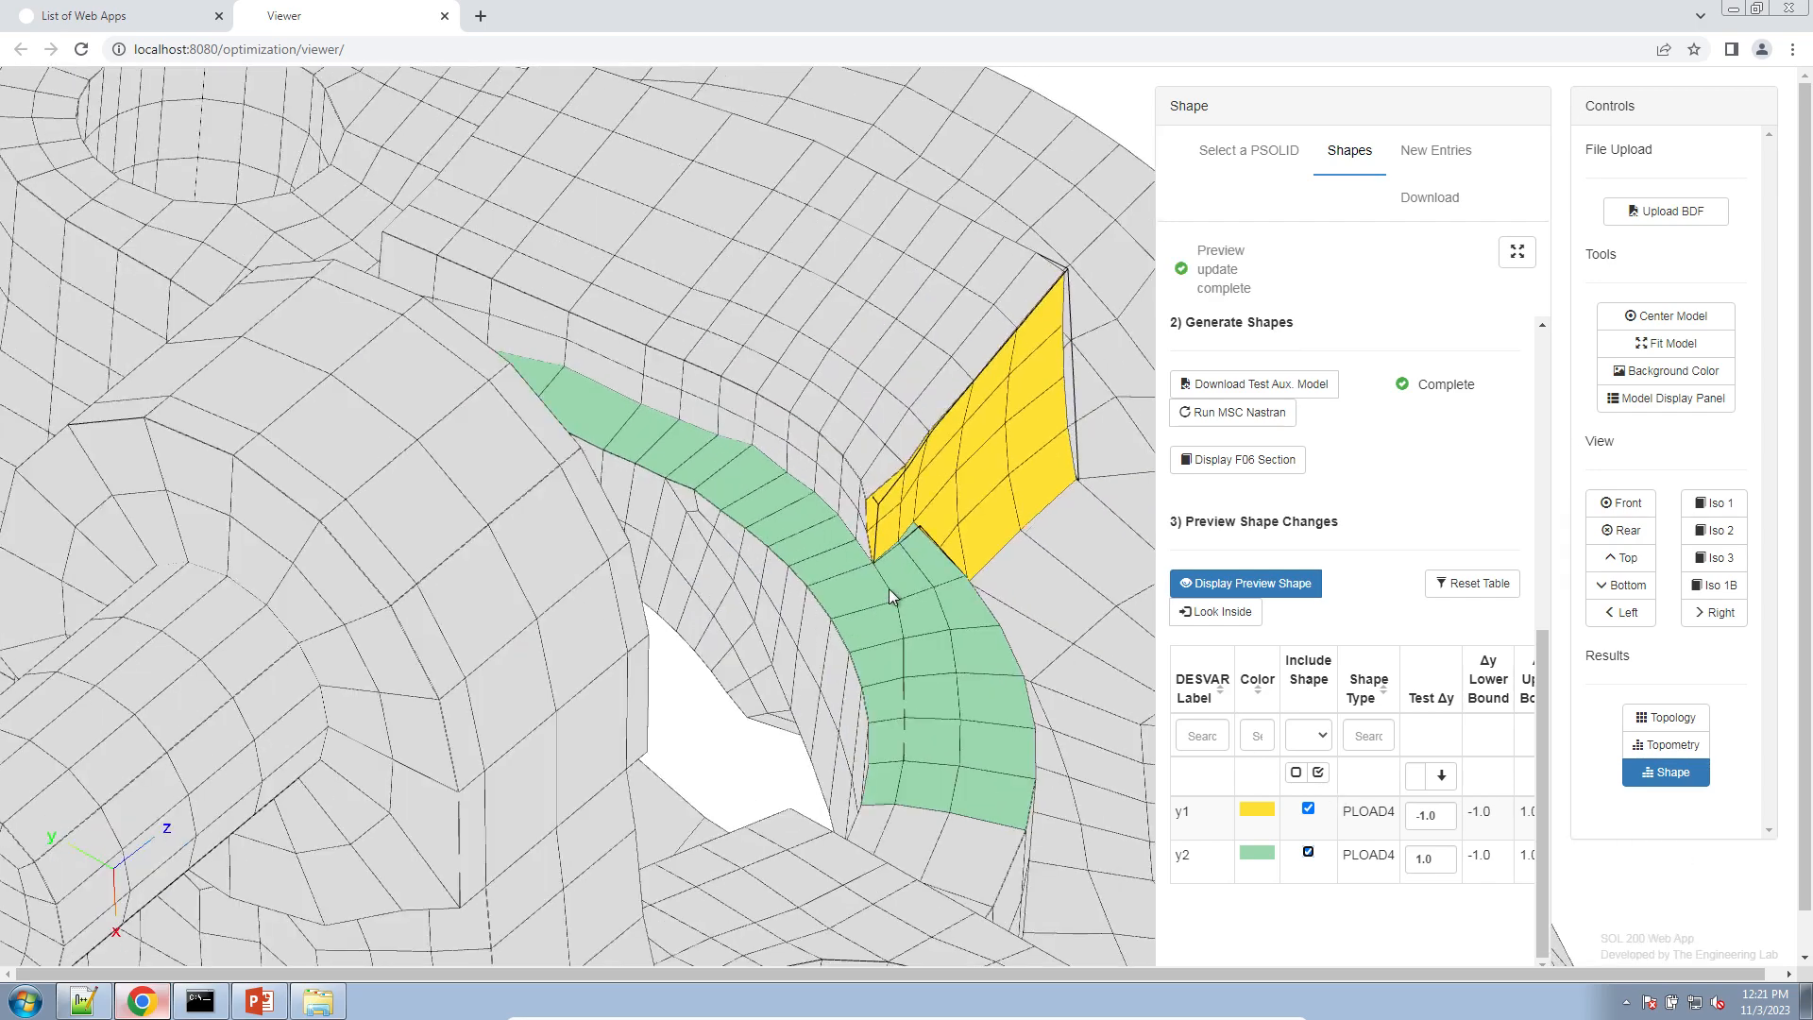
scroll(869, 563, up, 2)
right_drag(937, 445, 773, 724)
scroll(831, 459, up, 3)
scroll(878, 444, up, 4)
scroll(864, 443, up, 2)
drag(867, 448, 801, 505)
drag(764, 603, 886, 582)
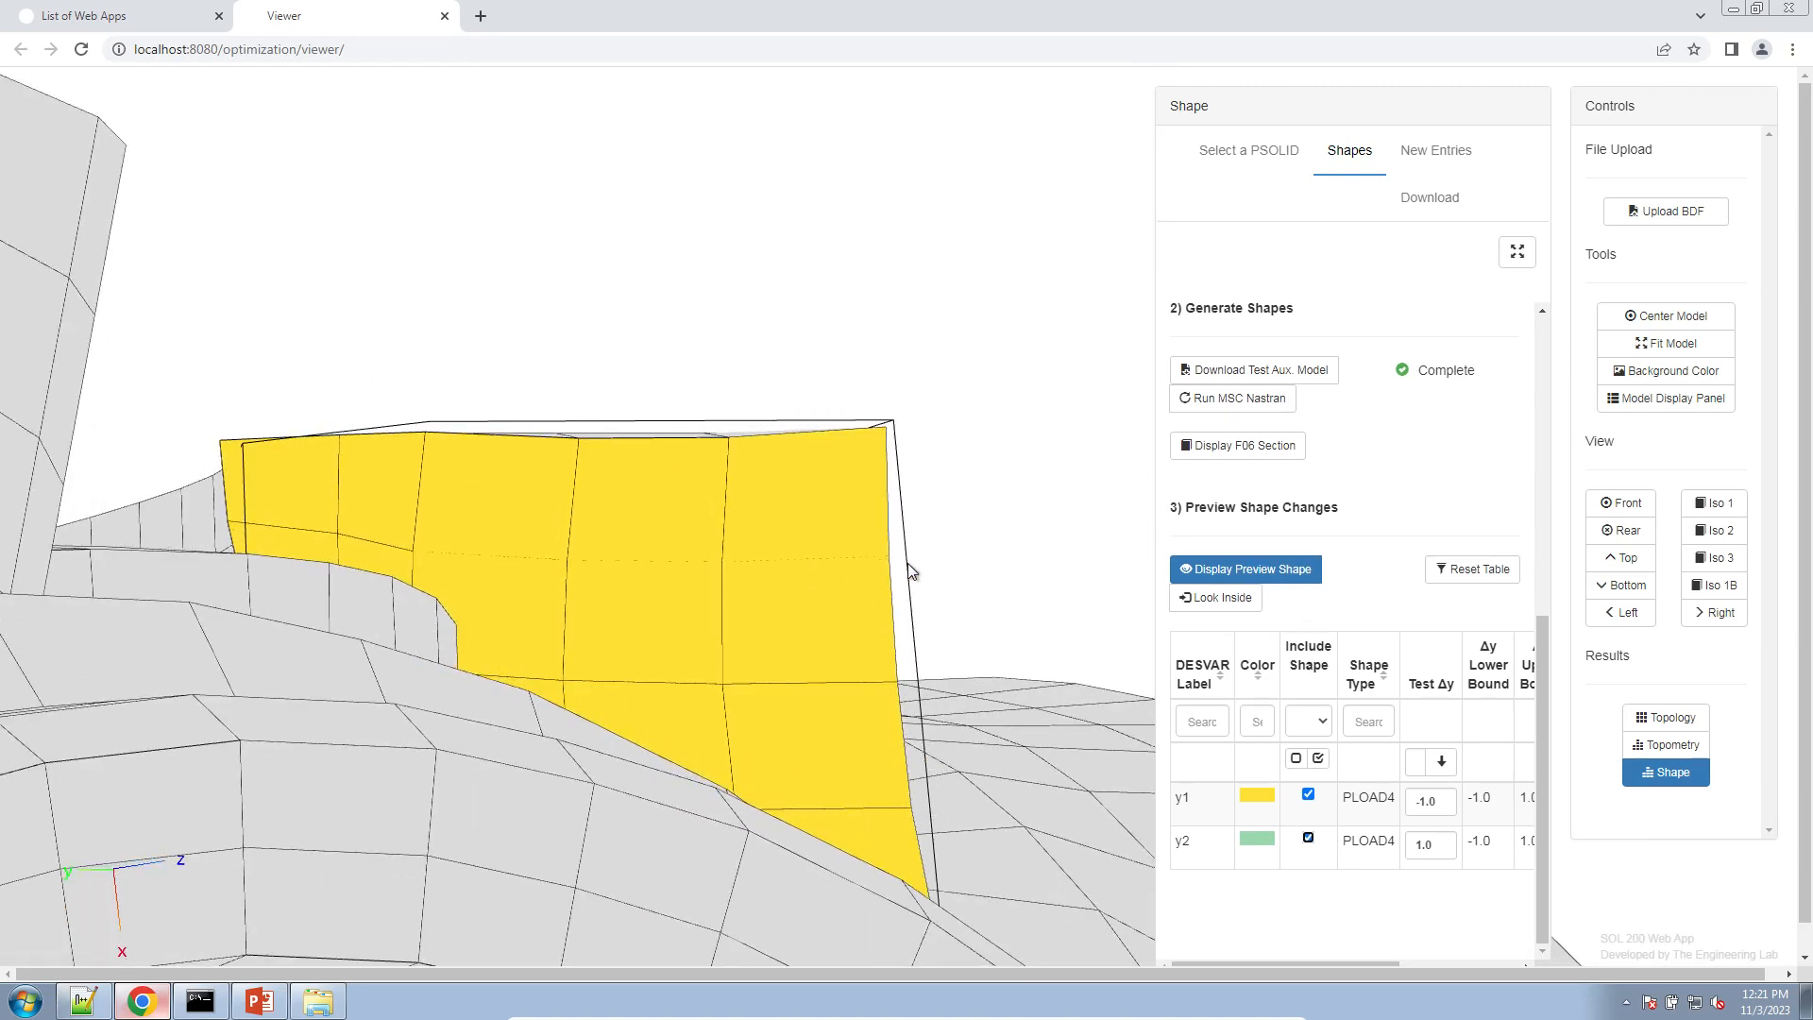
drag(908, 563, 903, 517)
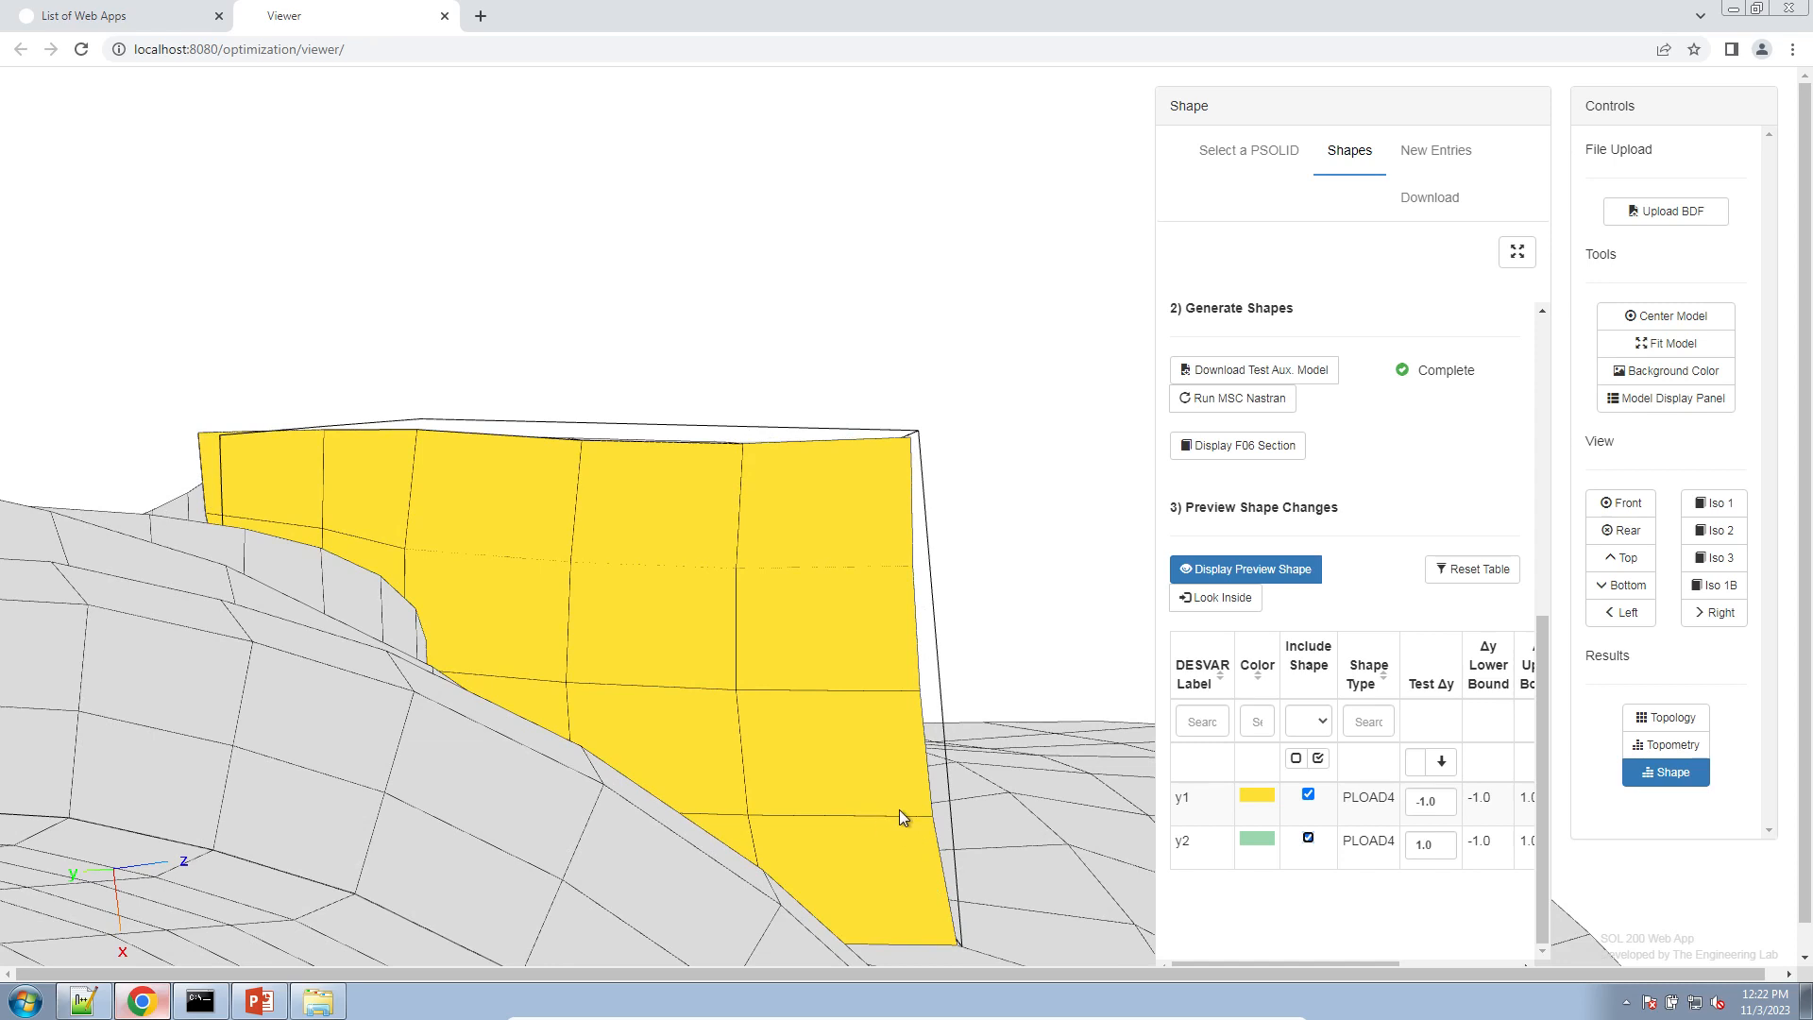
scroll(944, 671, up, 4)
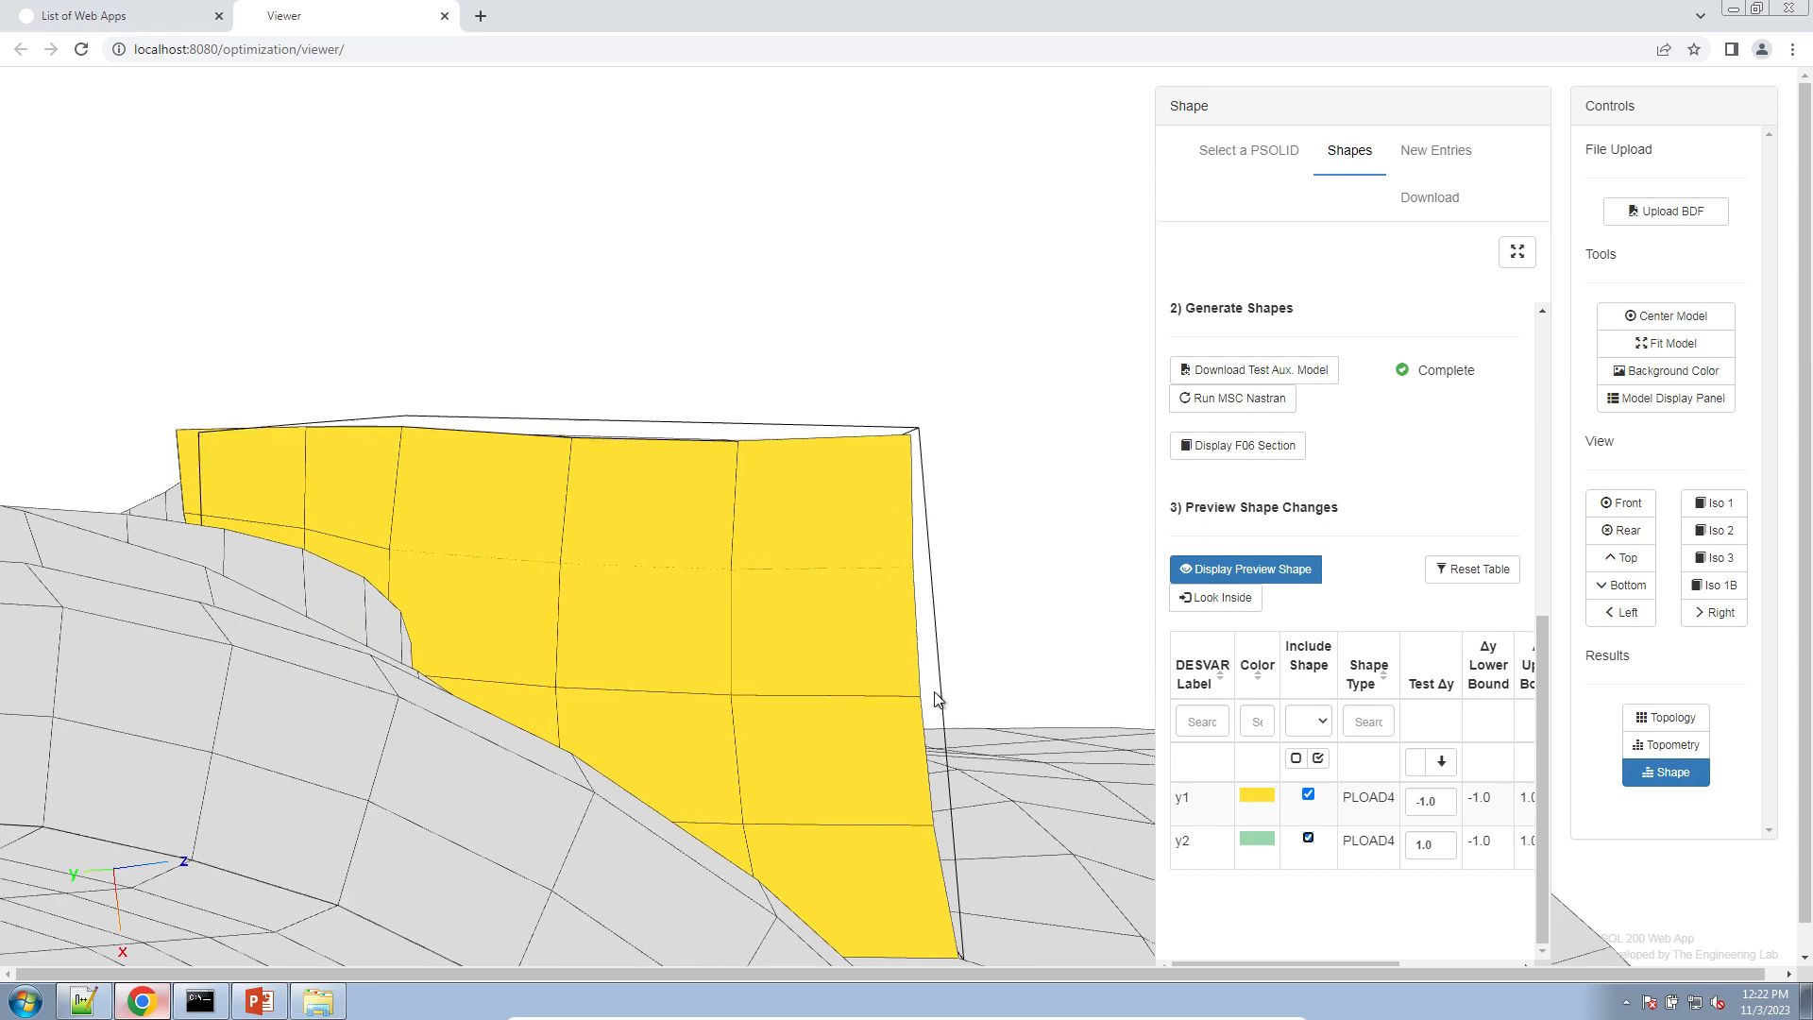
scroll(886, 612, up, 5)
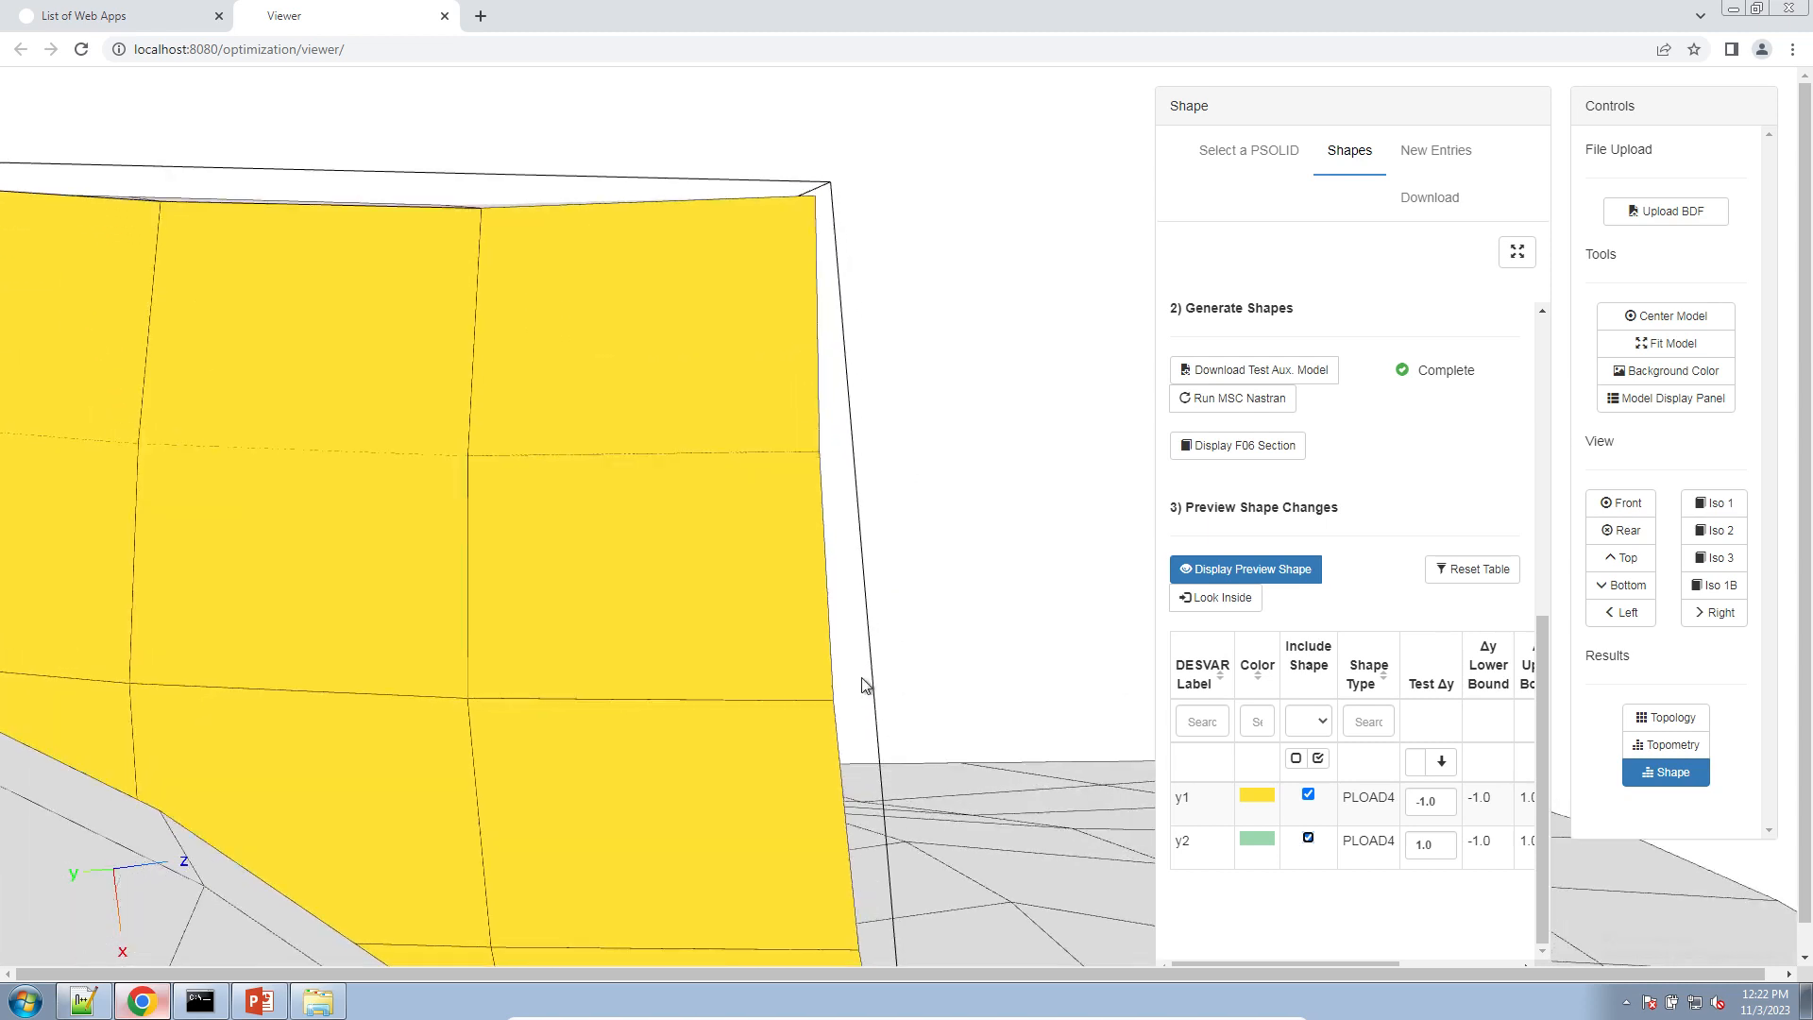
right_drag(880, 628, 861, 514)
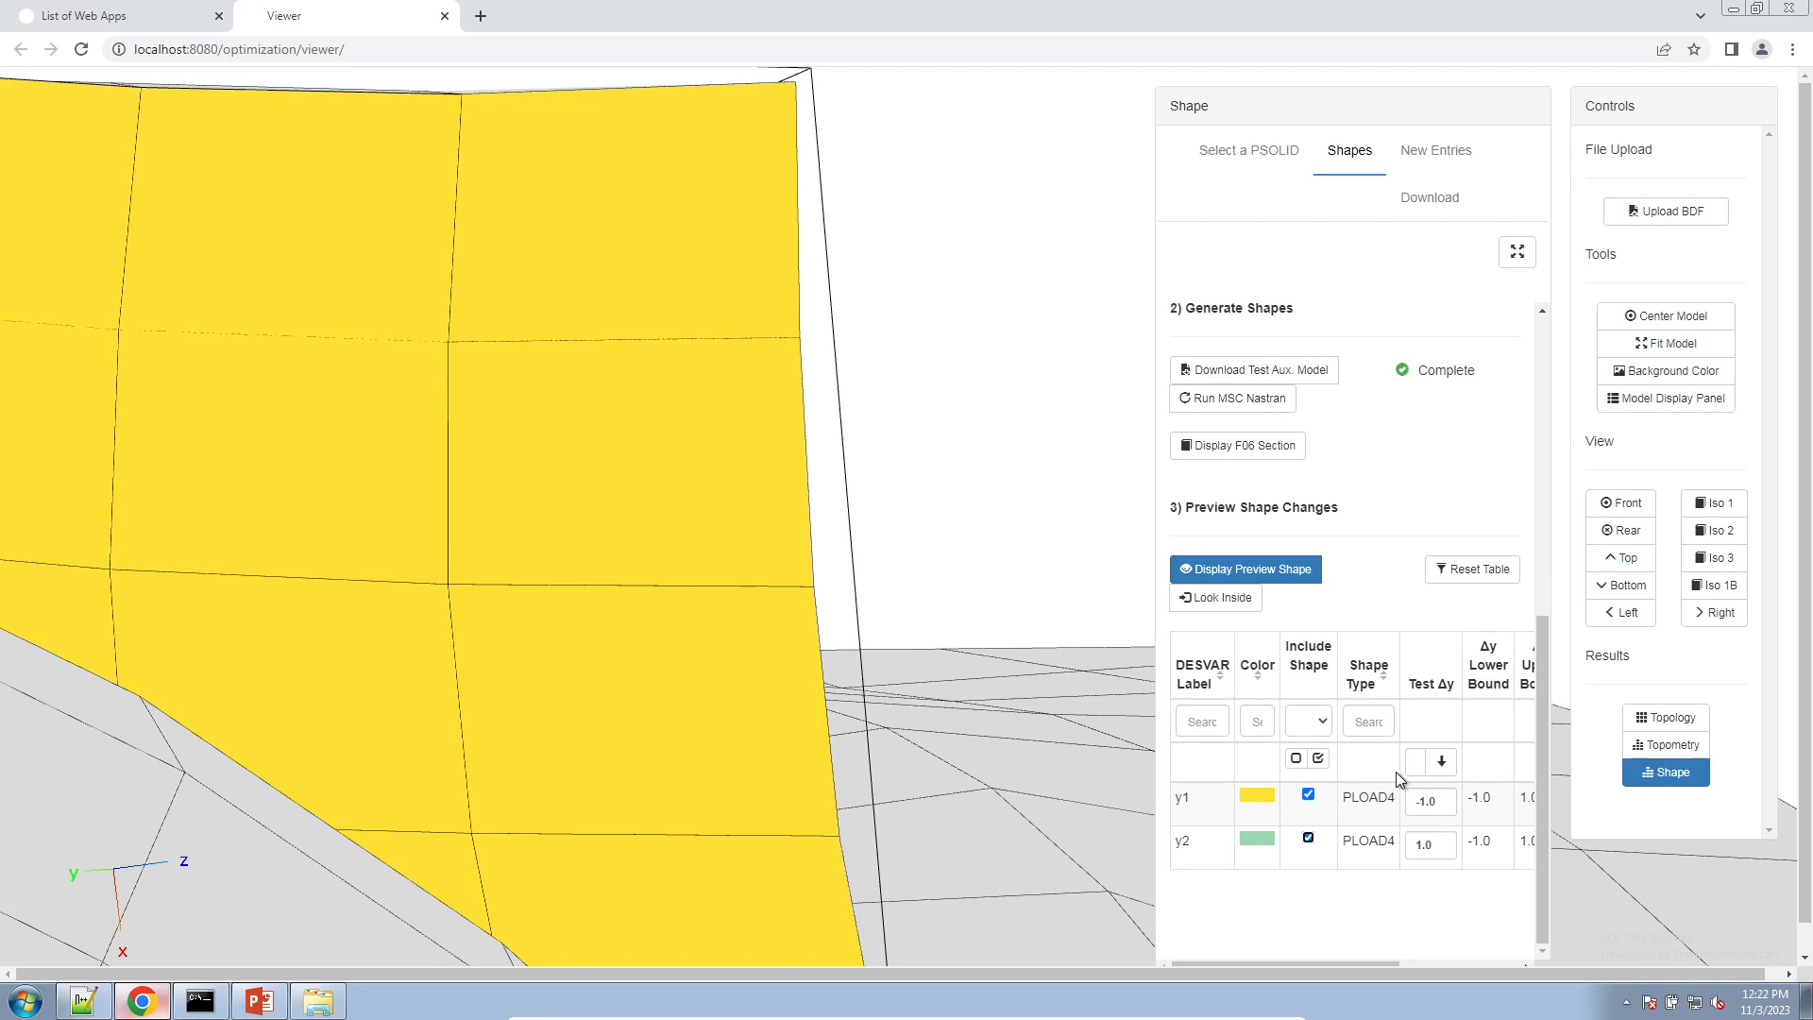
- Set the Test Δy of shape y1 to -5.0 and inspect the deformed face and the surrounding block surfaces
double_click(1429, 804)
scroll(757, 670, up, 1)
click(1425, 805)
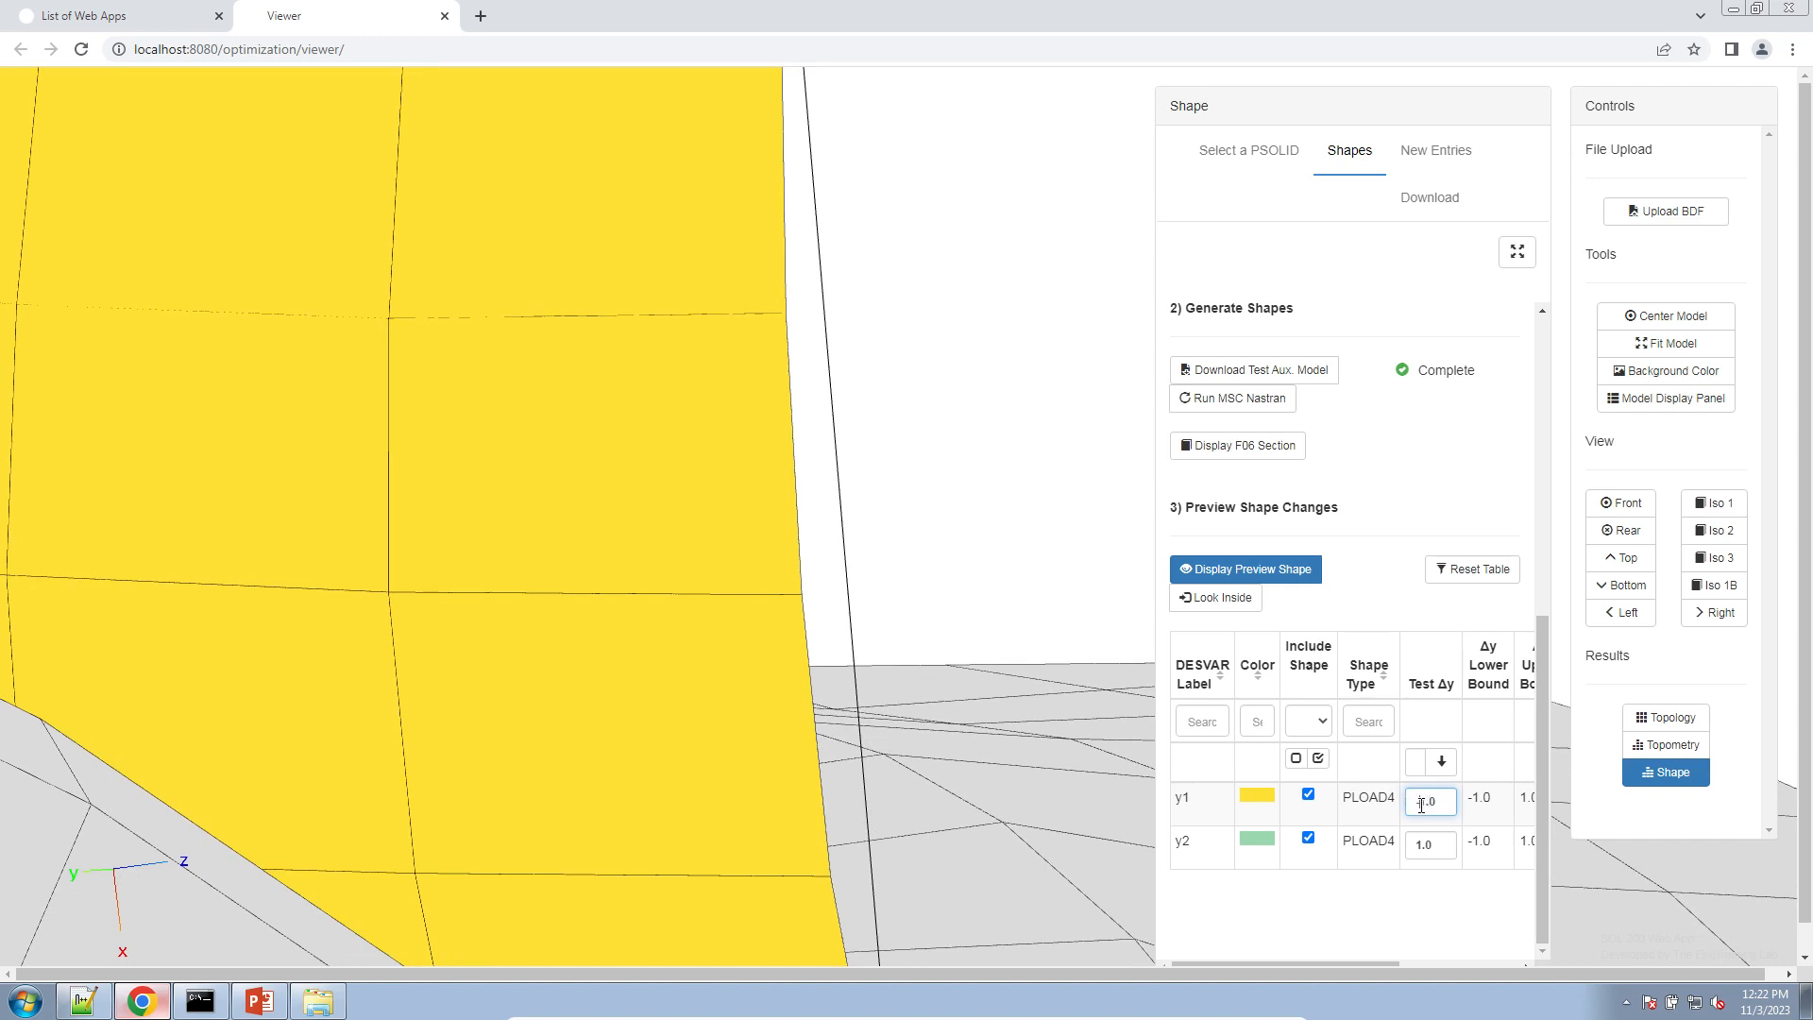
text(5)
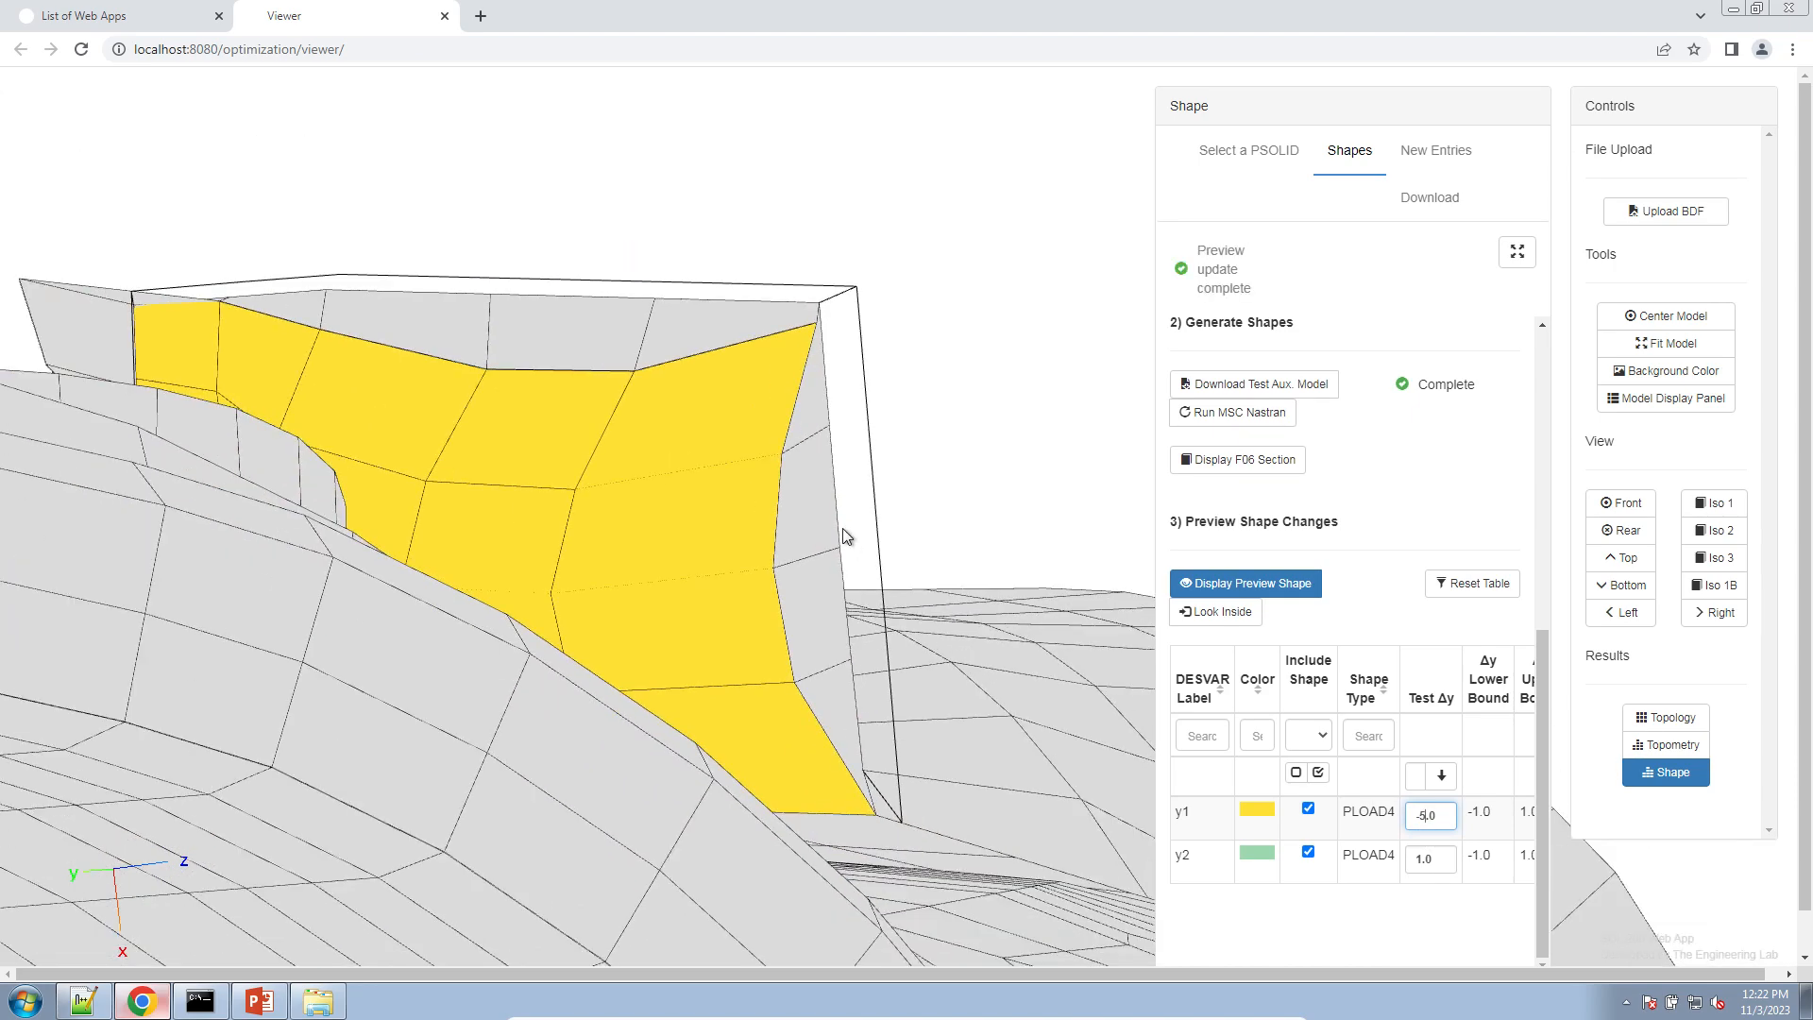
drag(786, 582, 708, 644)
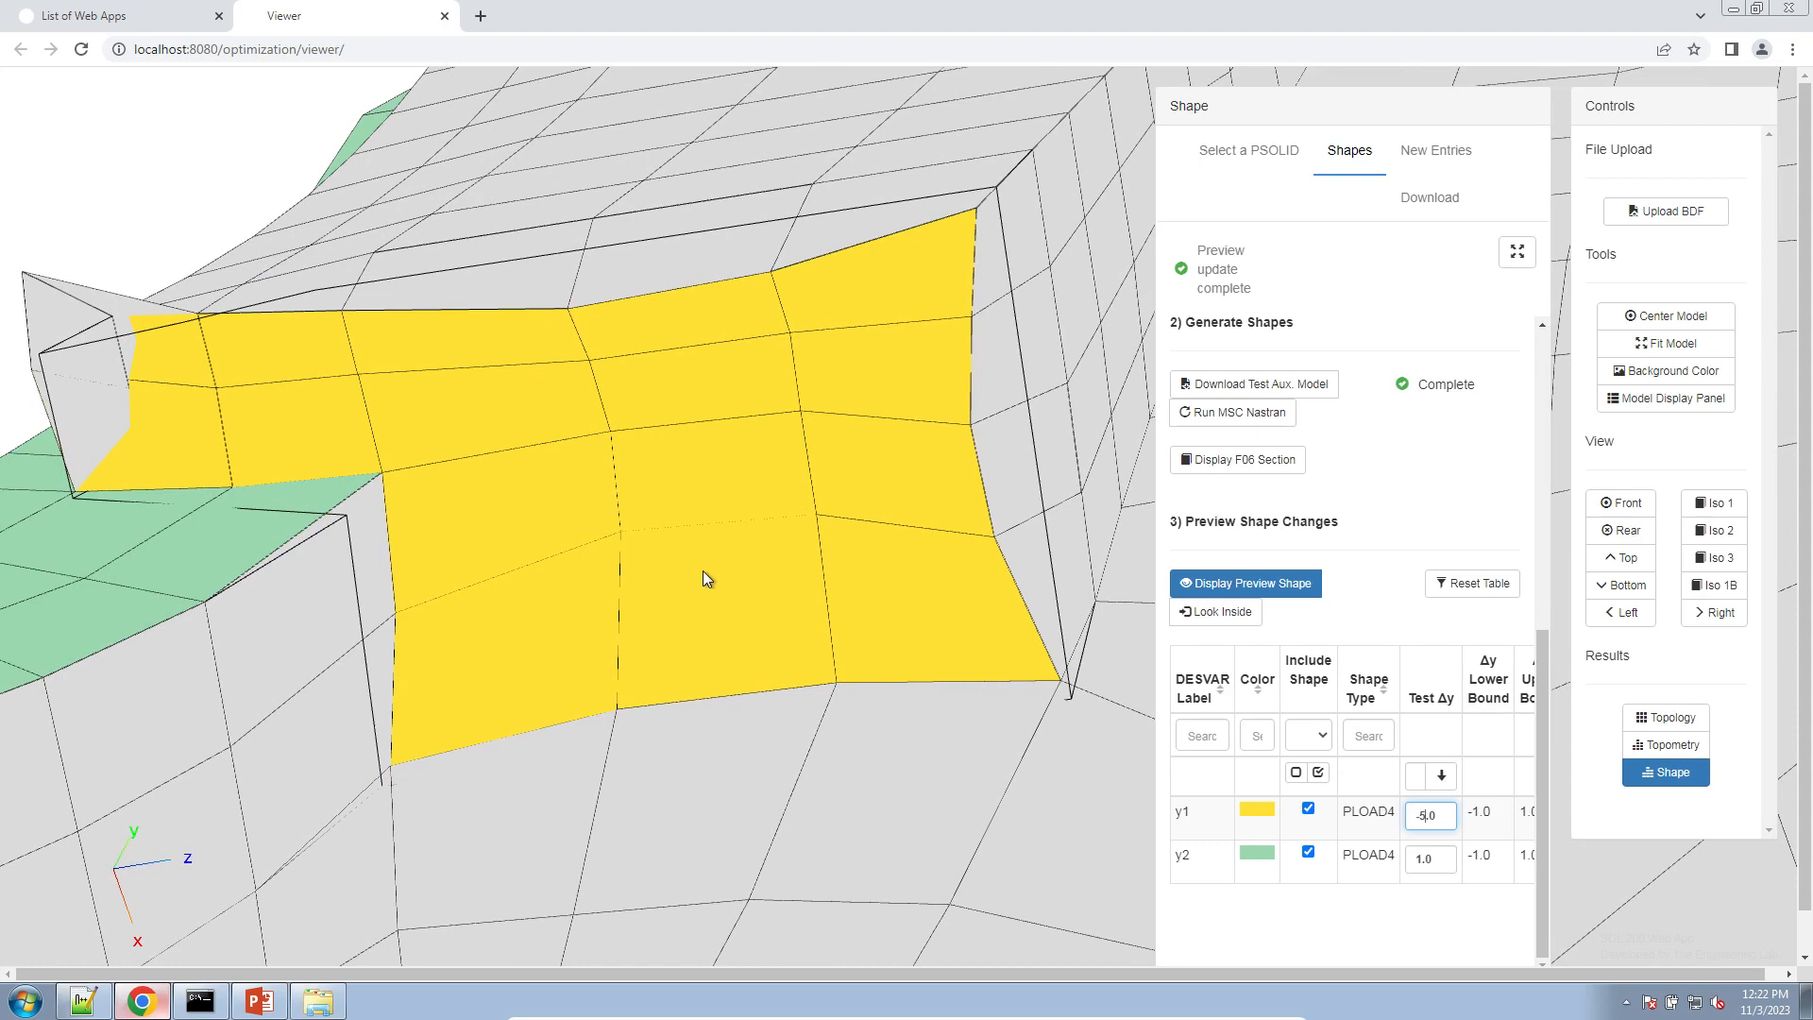
drag(703, 571, 765, 594)
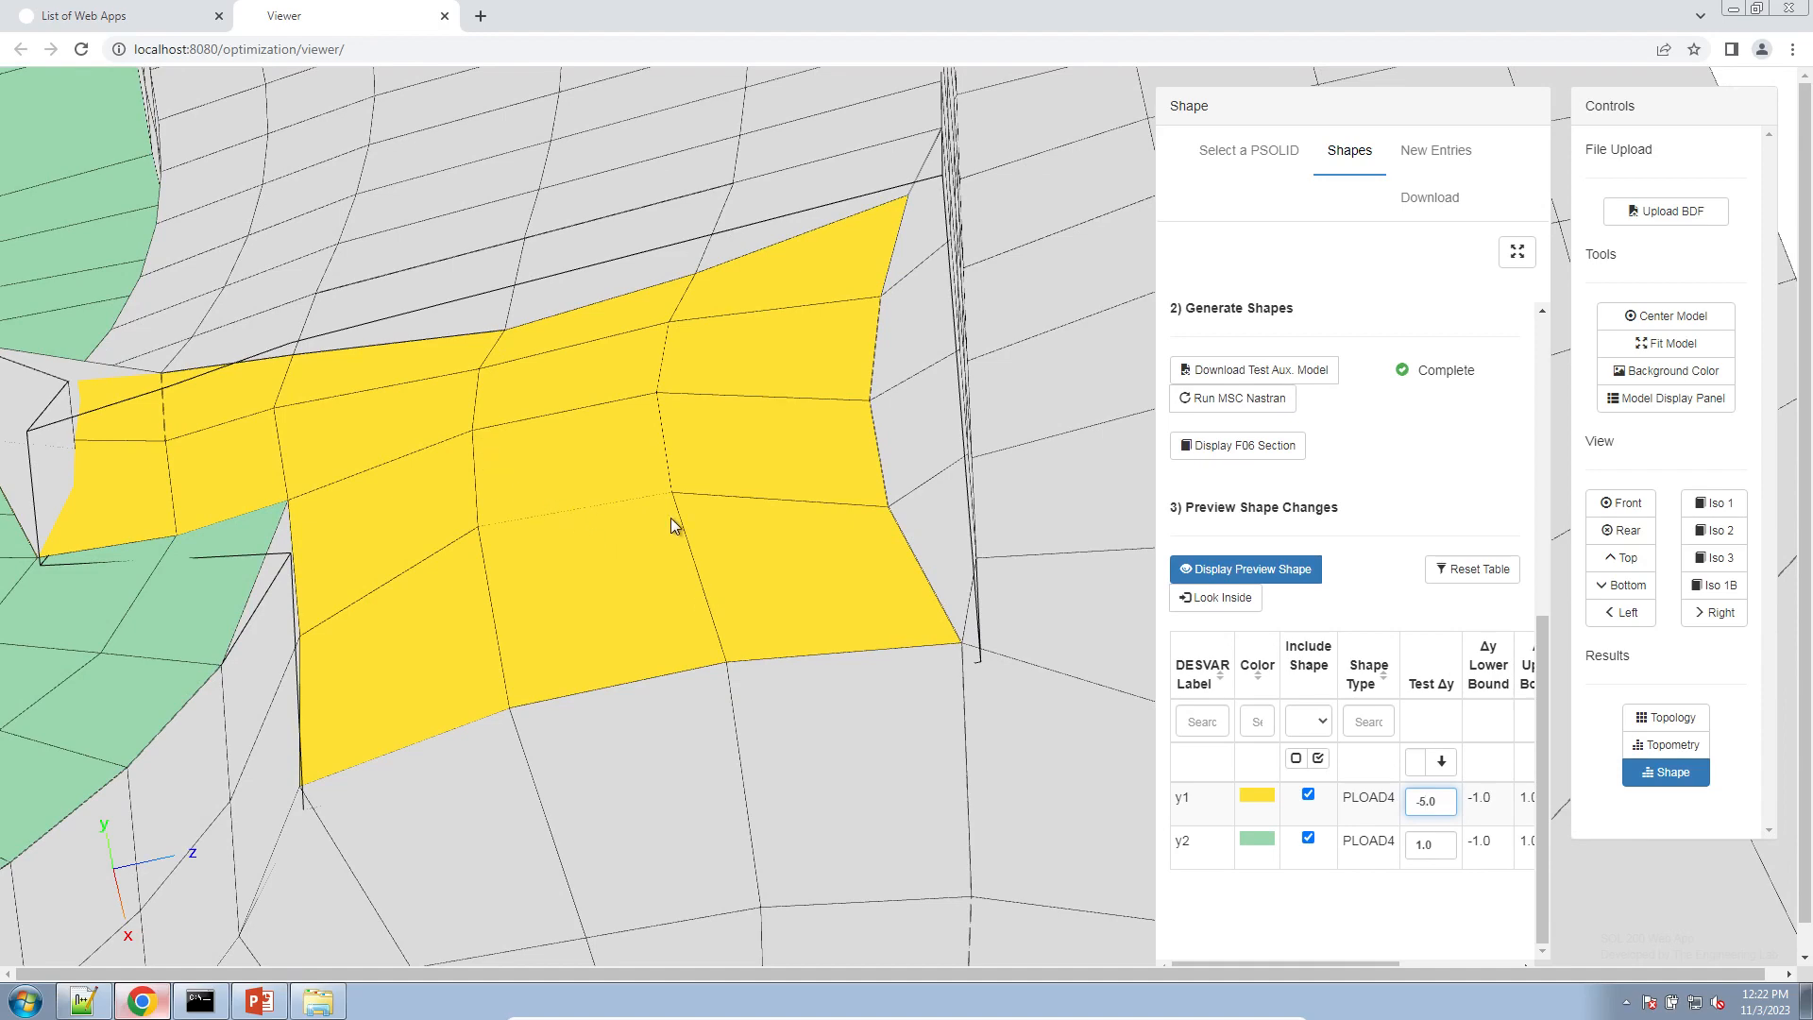
drag(671, 526, 369, 364)
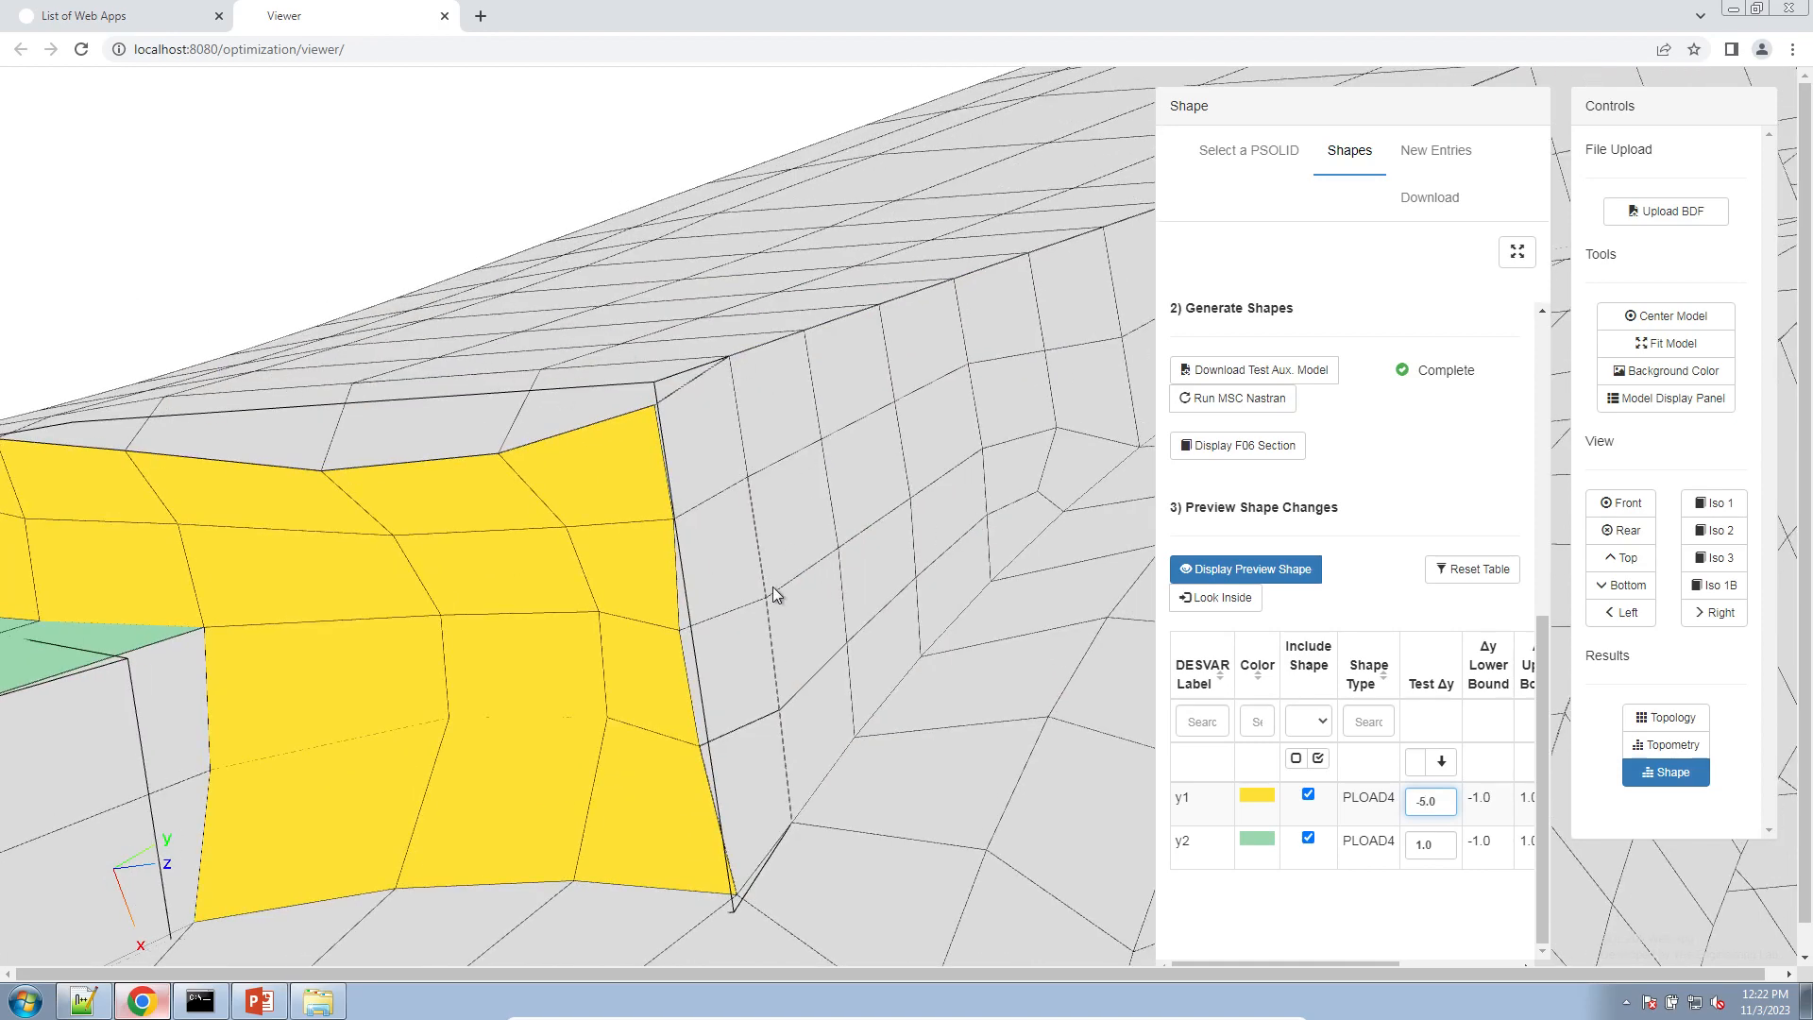
right_drag(650, 781, 727, 498)
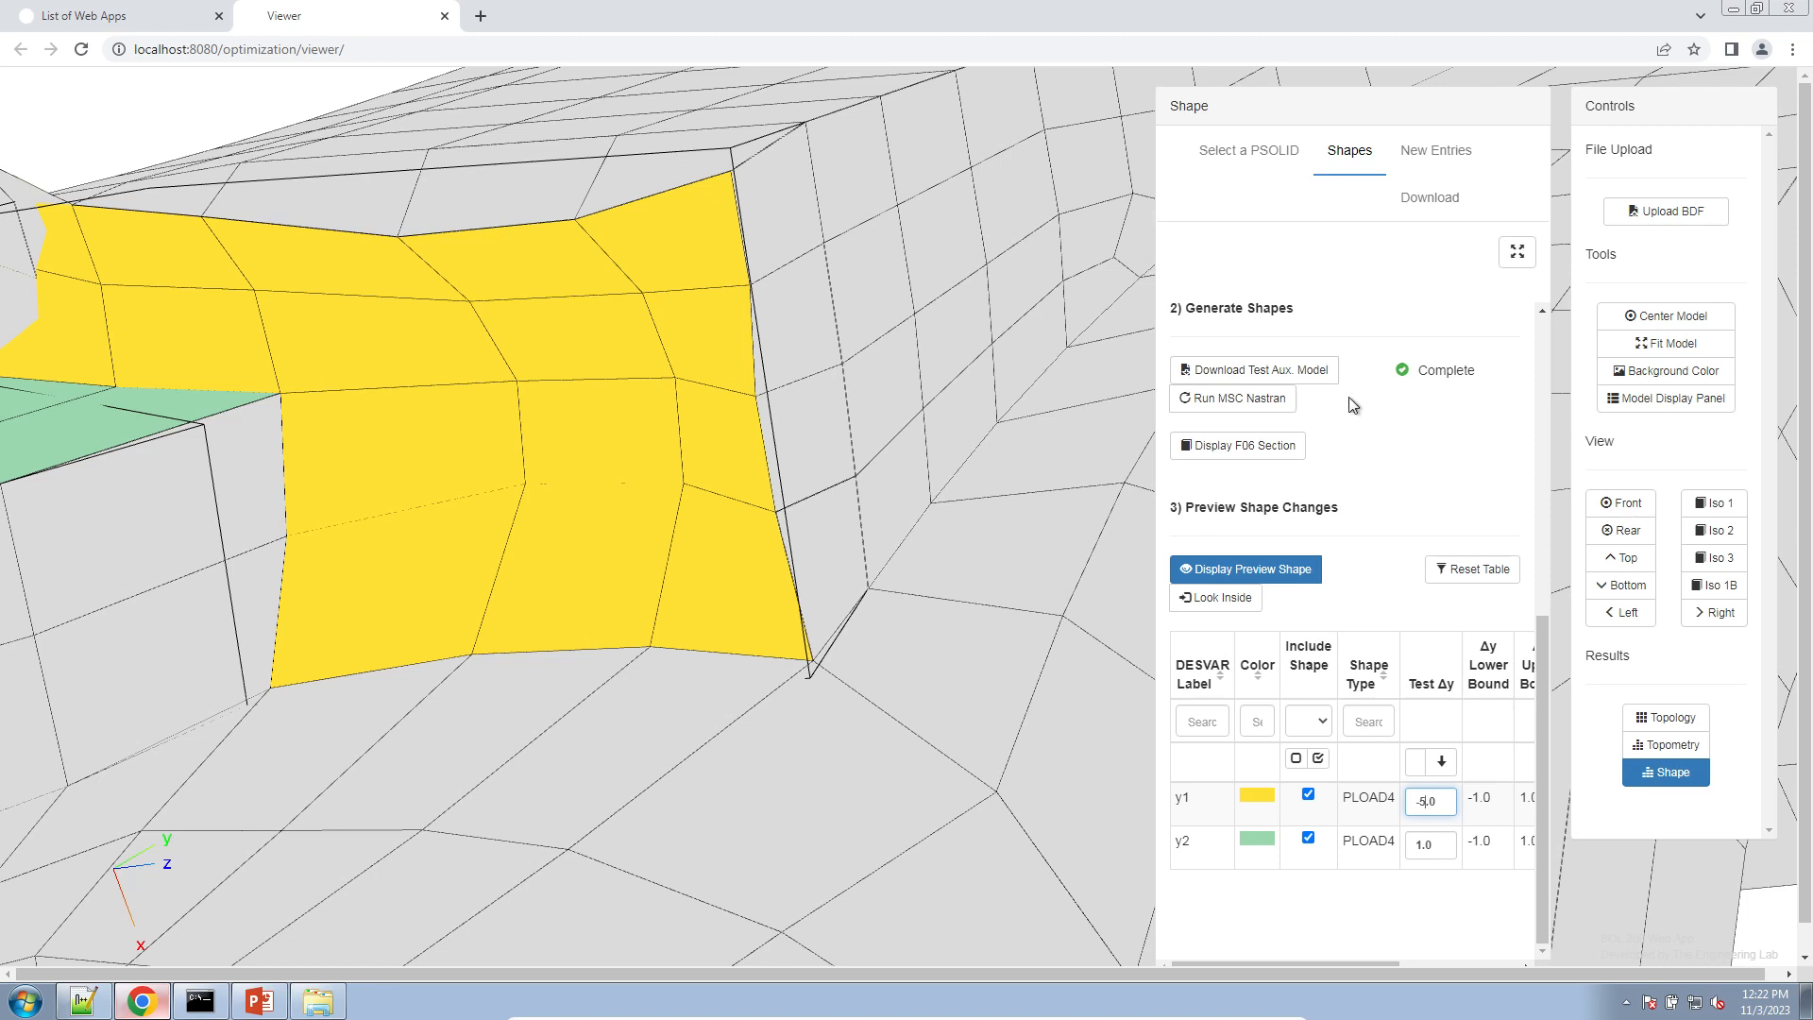
- Add the block's top faces, adjacent side faces and the floor strip along that side to shape y1's additional, lighter-shaded region
scroll(1376, 416, up, 4)
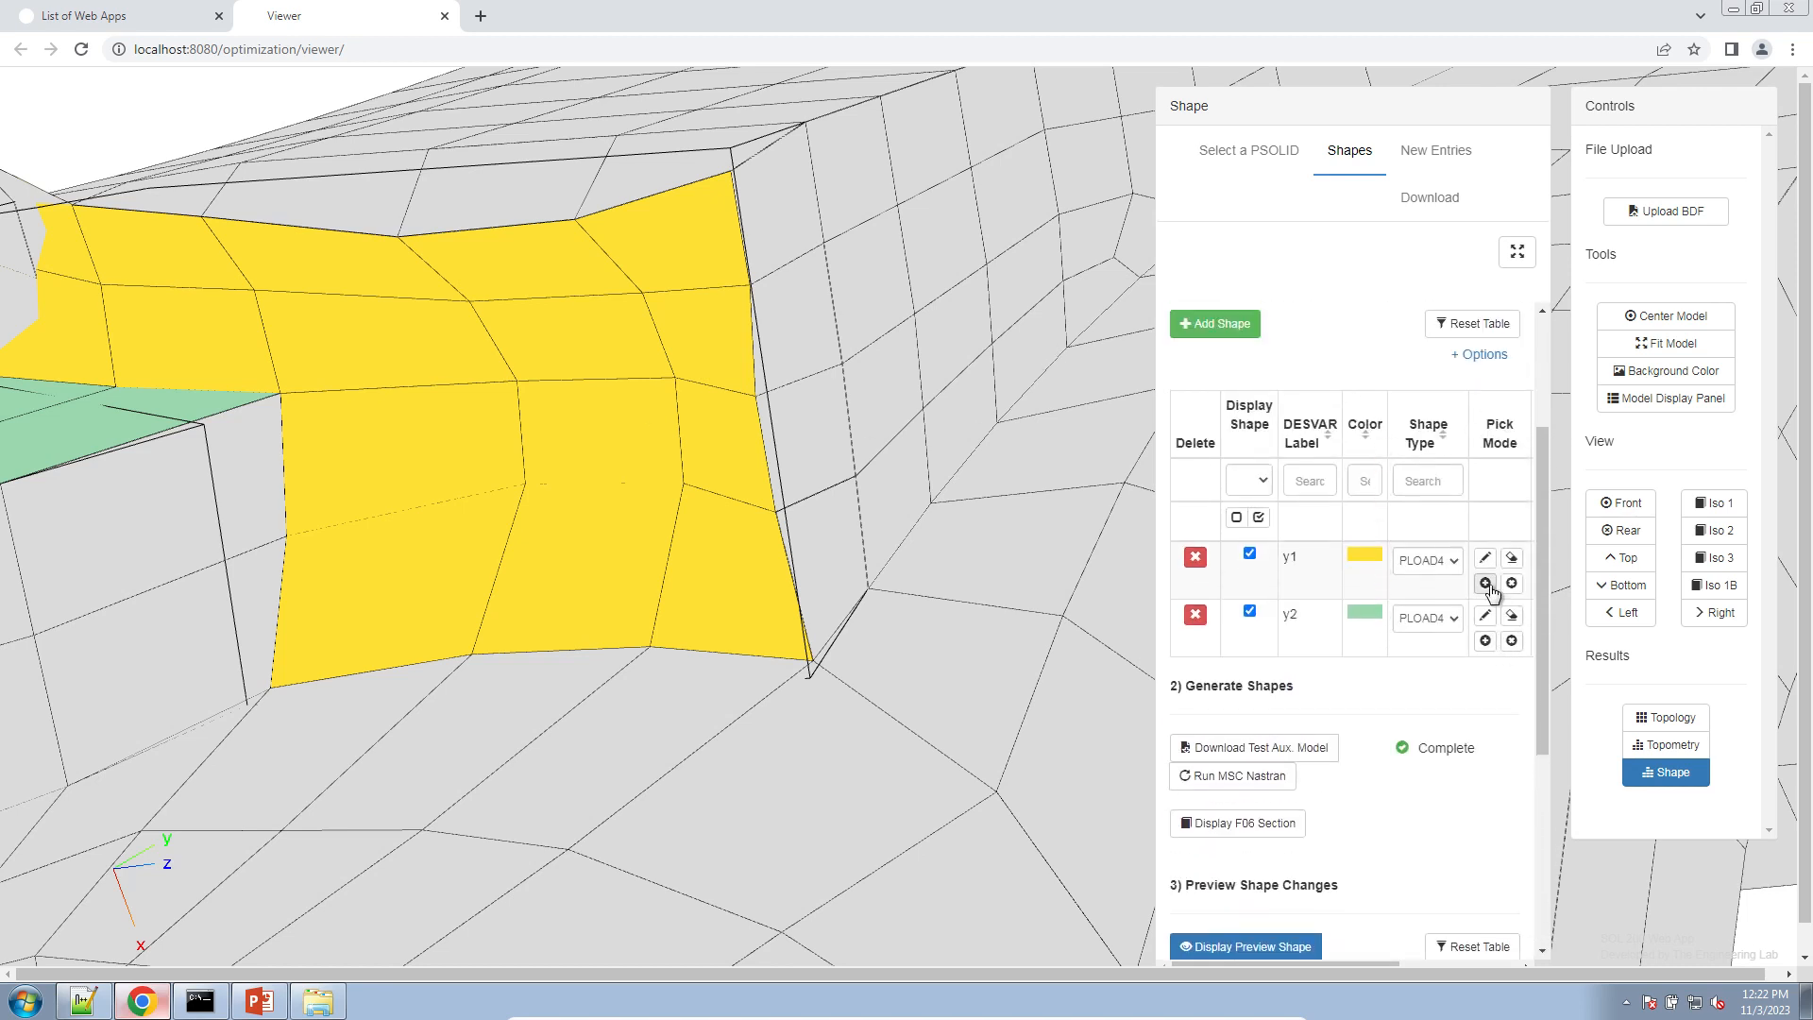
click(1485, 583)
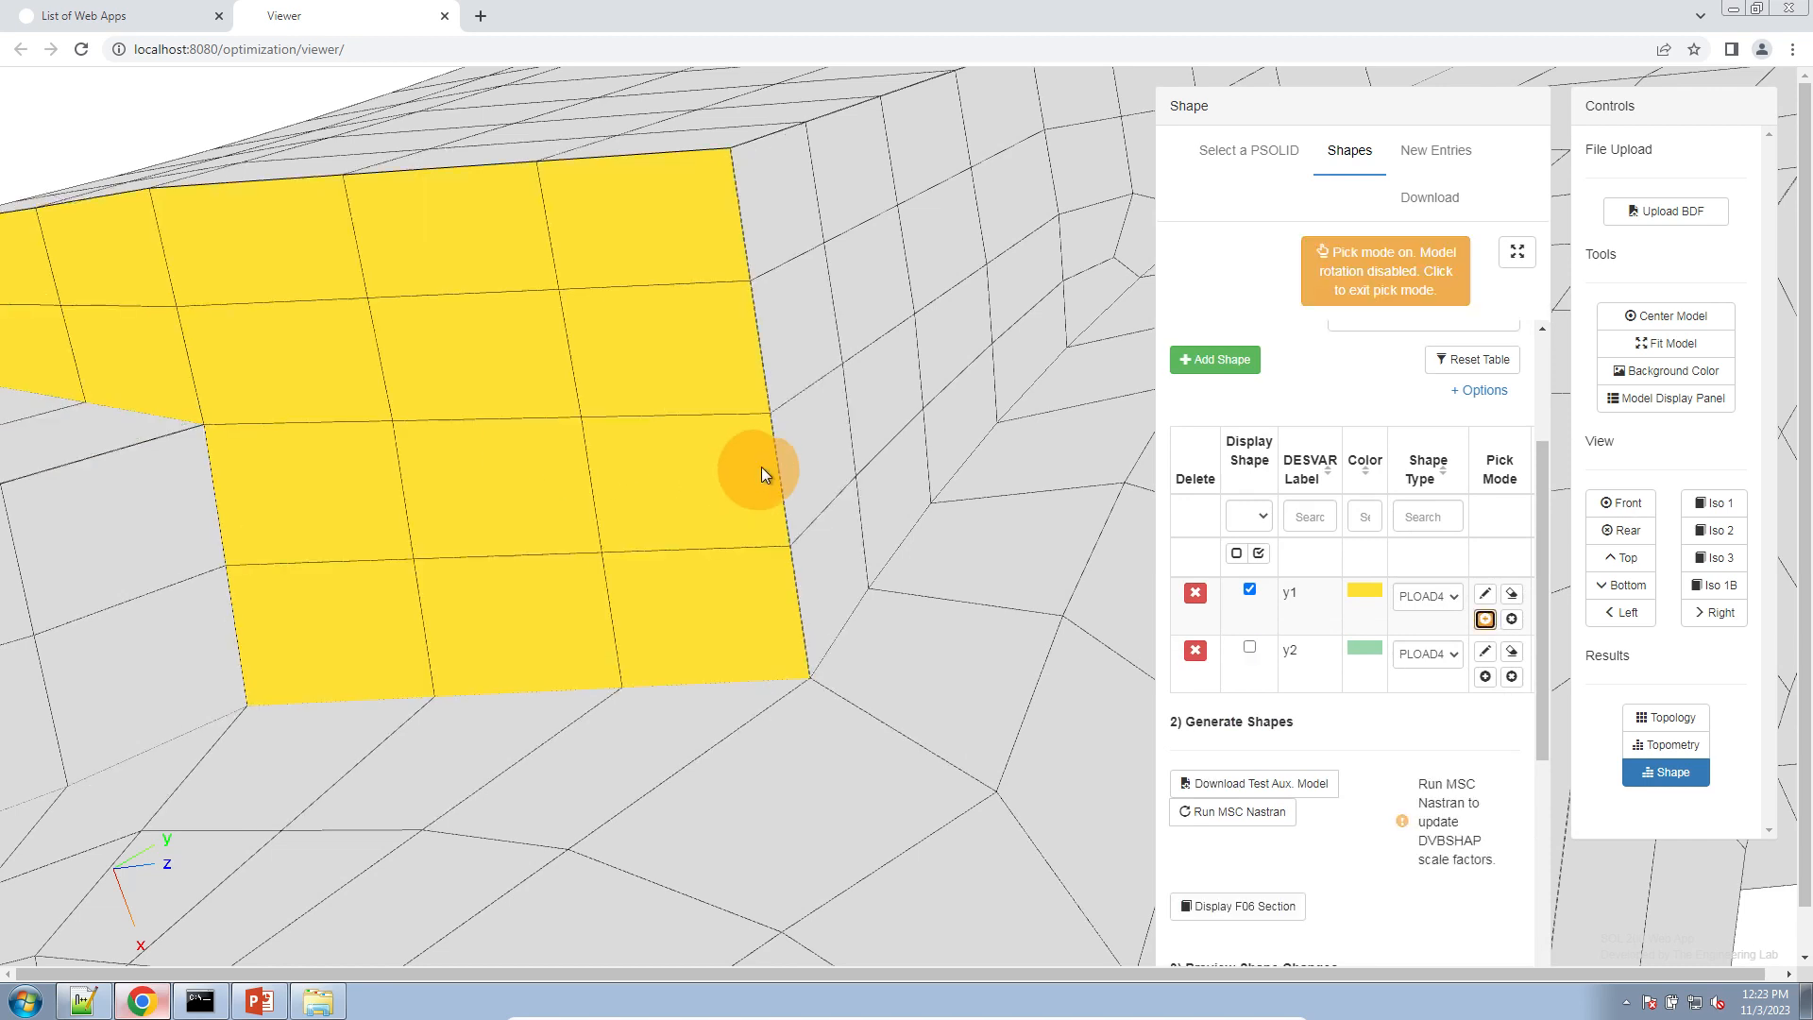
scroll(761, 467, up, 5)
scroll(761, 467, down, 5)
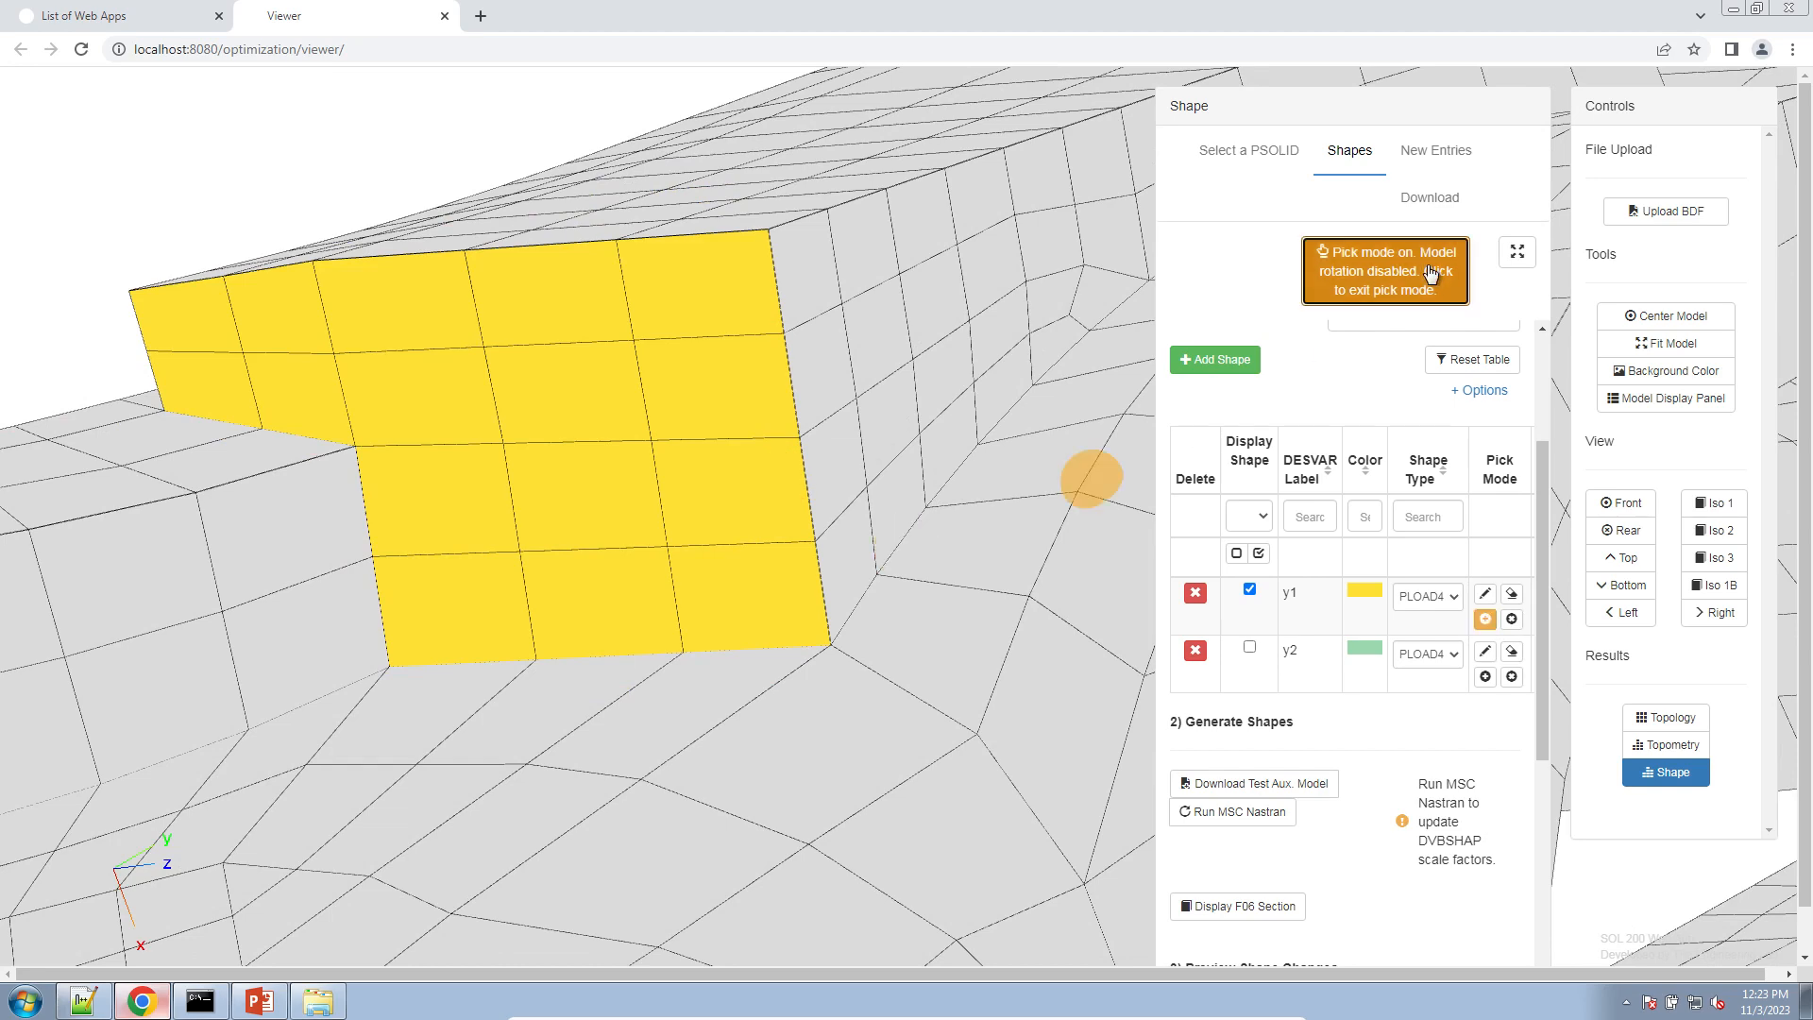
click(1327, 271)
drag(738, 291, 781, 596)
click(1485, 583)
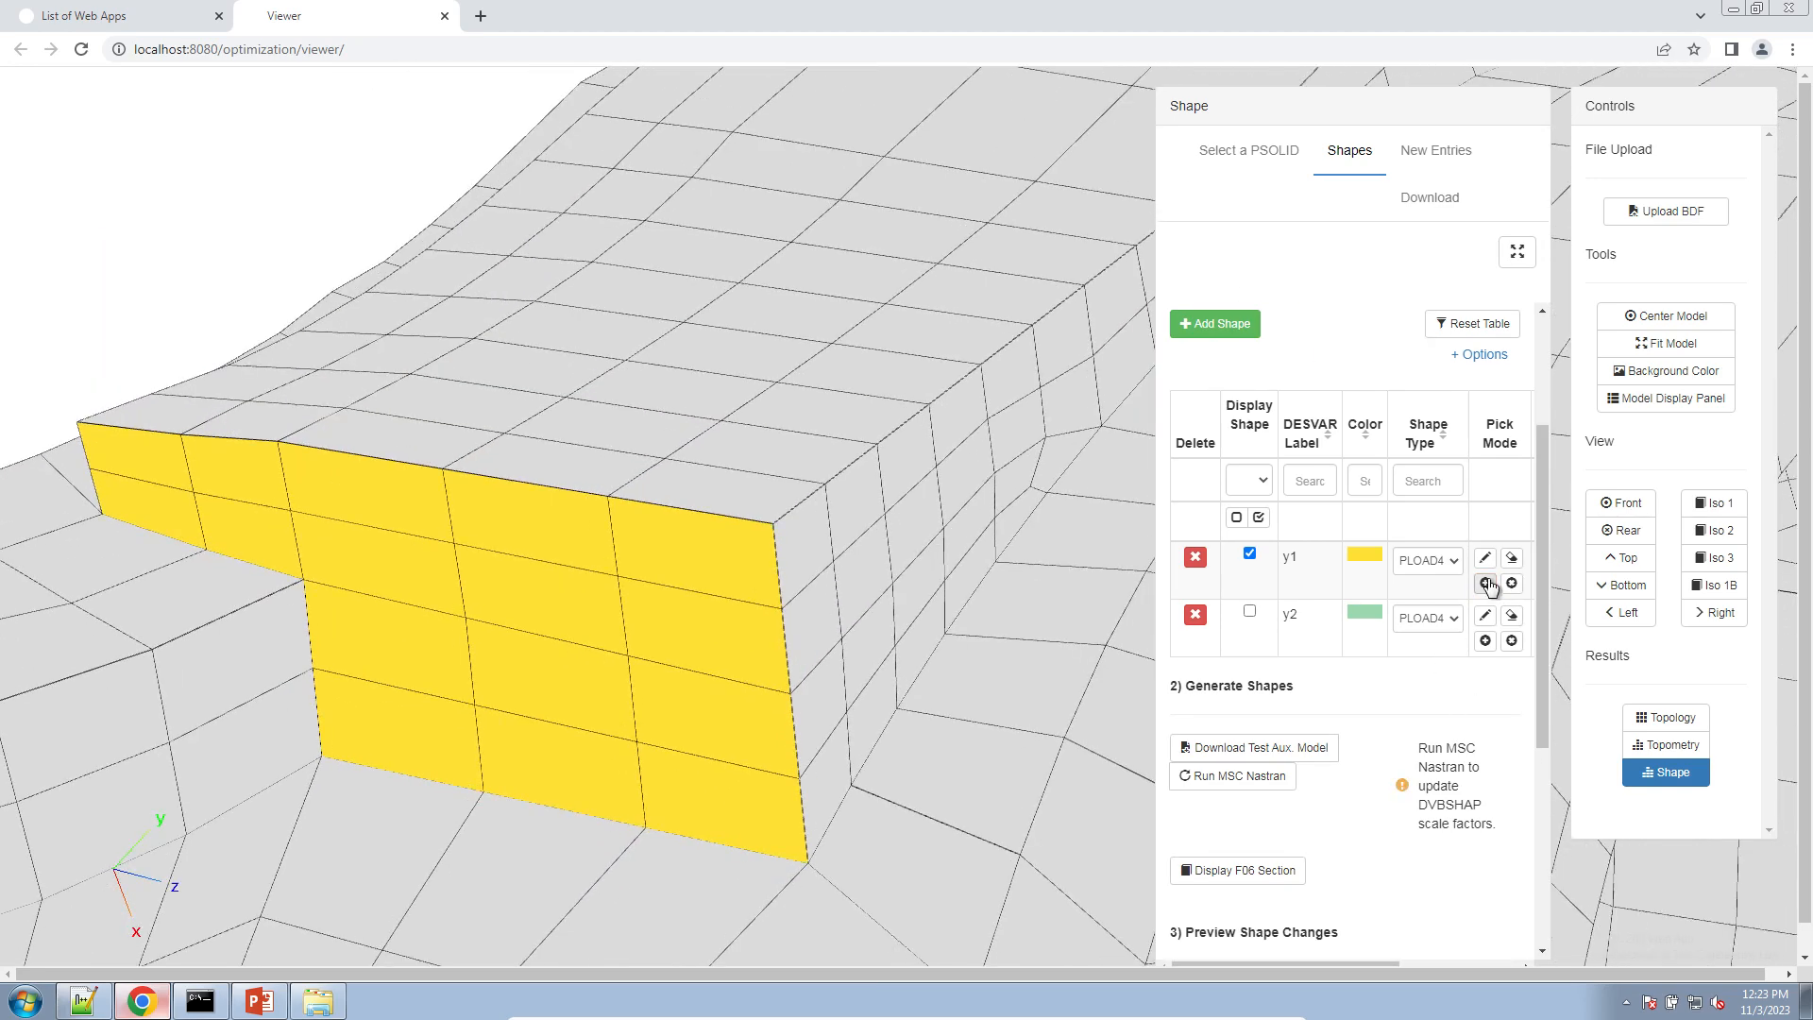
click(307, 363)
click(247, 395)
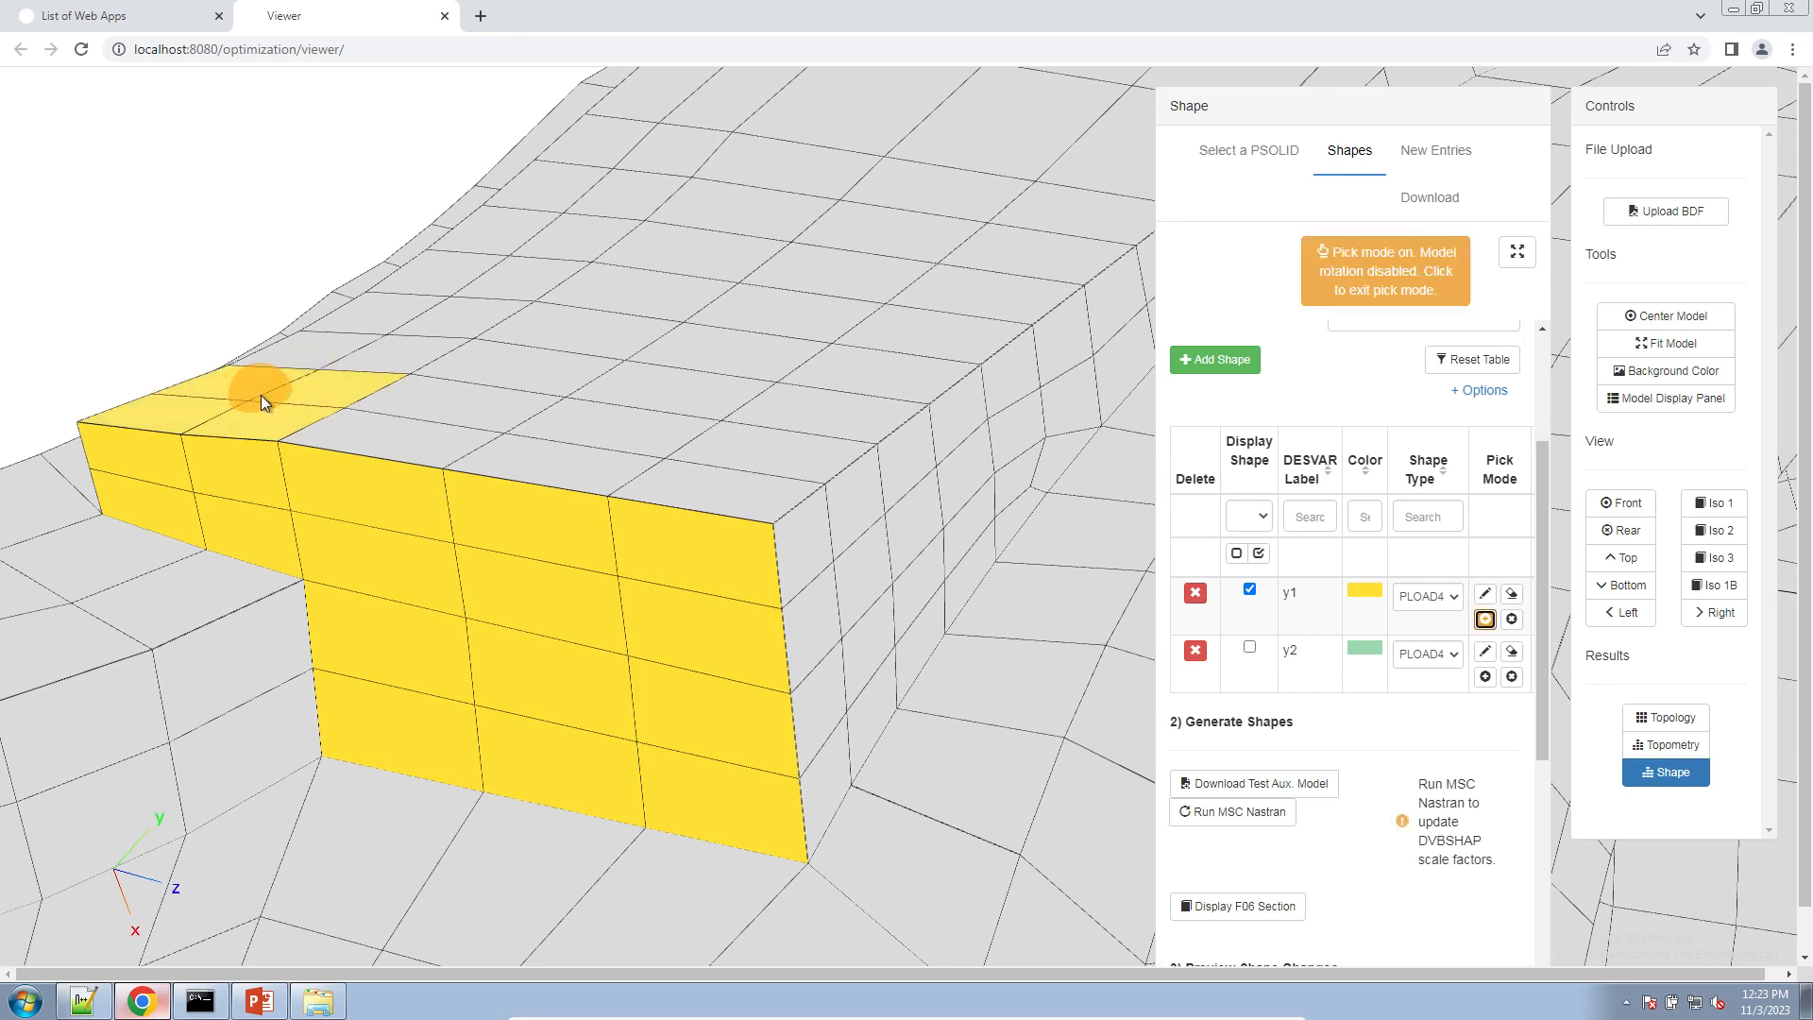
mouse_move(285, 388)
mouse_down()
mouse_move(525, 253)
mouse_move(432, 395)
mouse_move(491, 426)
mouse_up()
mouse_move(608, 447)
mouse_down()
mouse_move(689, 456)
mouse_move(830, 393)
mouse_move(900, 302)
mouse_move(696, 277)
mouse_move(714, 351)
mouse_move(840, 553)
mouse_move(876, 727)
mouse_move(867, 794)
mouse_move(1027, 591)
mouse_move(1069, 470)
mouse_up()
mouse_move(1045, 393)
mouse_down()
mouse_move(915, 498)
mouse_move(908, 546)
mouse_move(975, 572)
mouse_move(958, 618)
mouse_up()
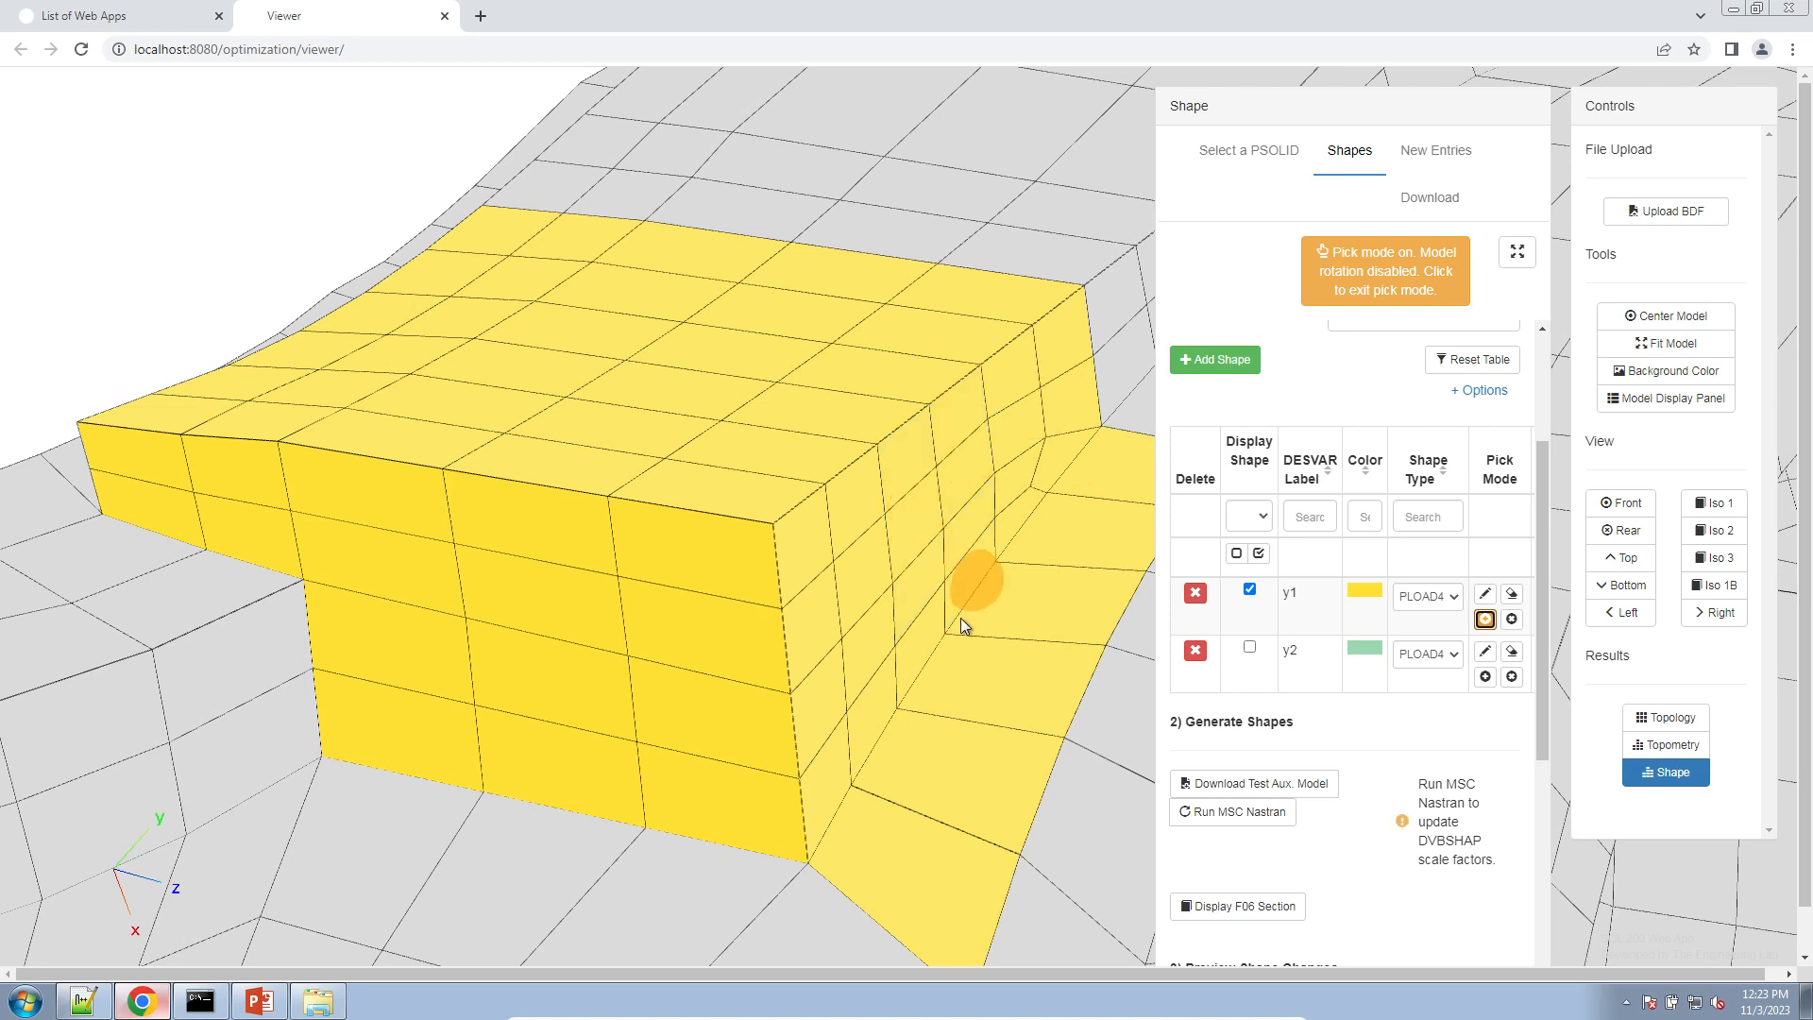
- Add the floor faces in front of the y1 face and the adjoining wall and curved-surface faces to y1's additional region
right_drag(847, 411, 750, 288)
right_drag(865, 276, 867, 118)
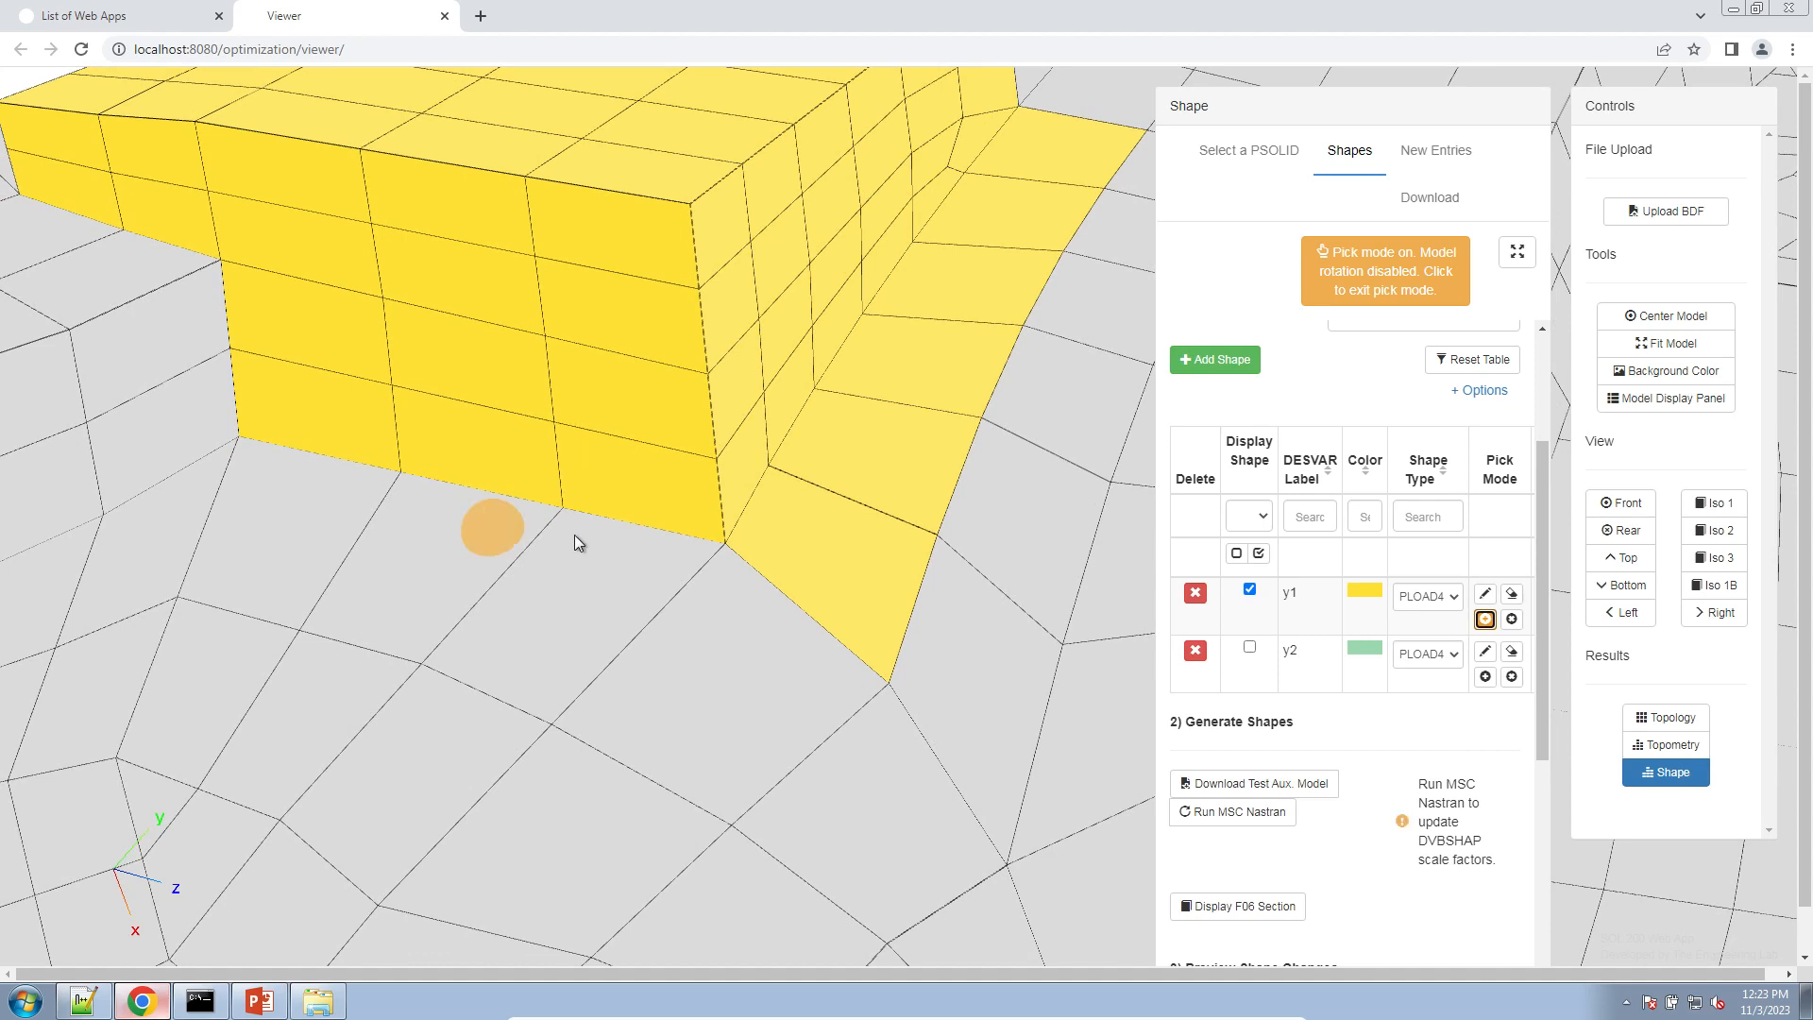
scroll(791, 397, up, 5)
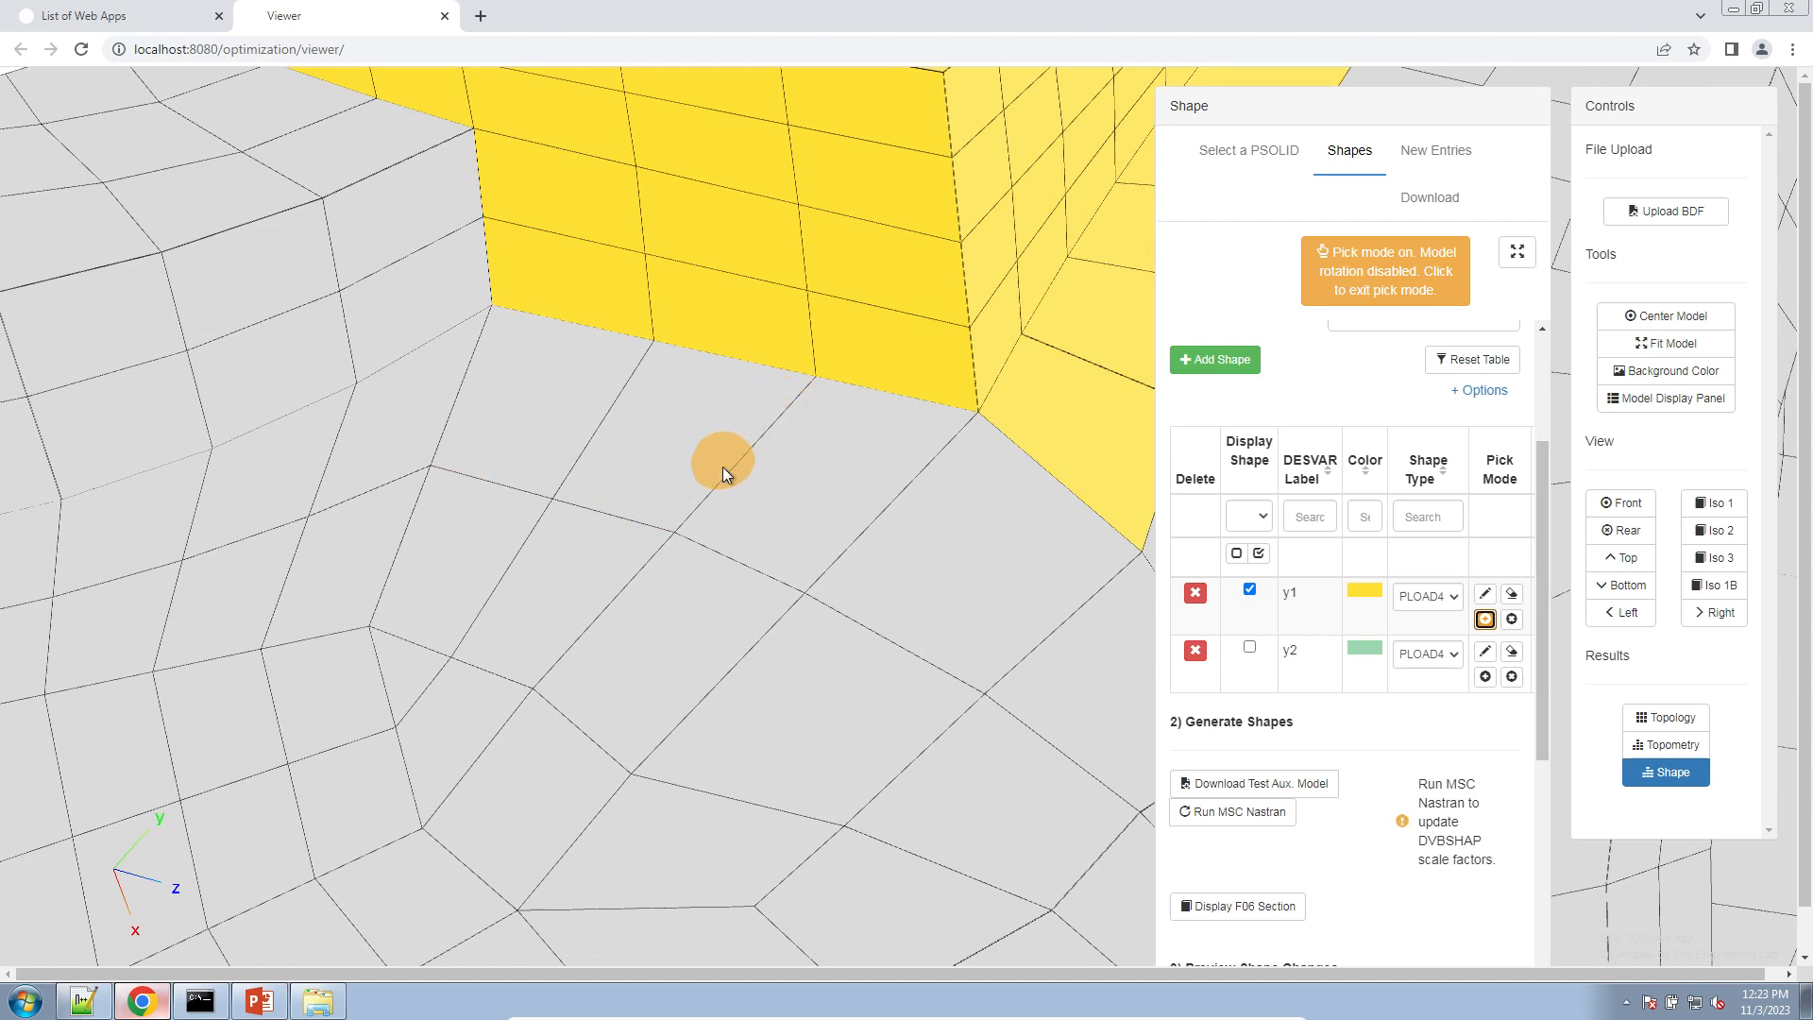
scroll(722, 467, up, 1)
scroll(722, 467, down, 3)
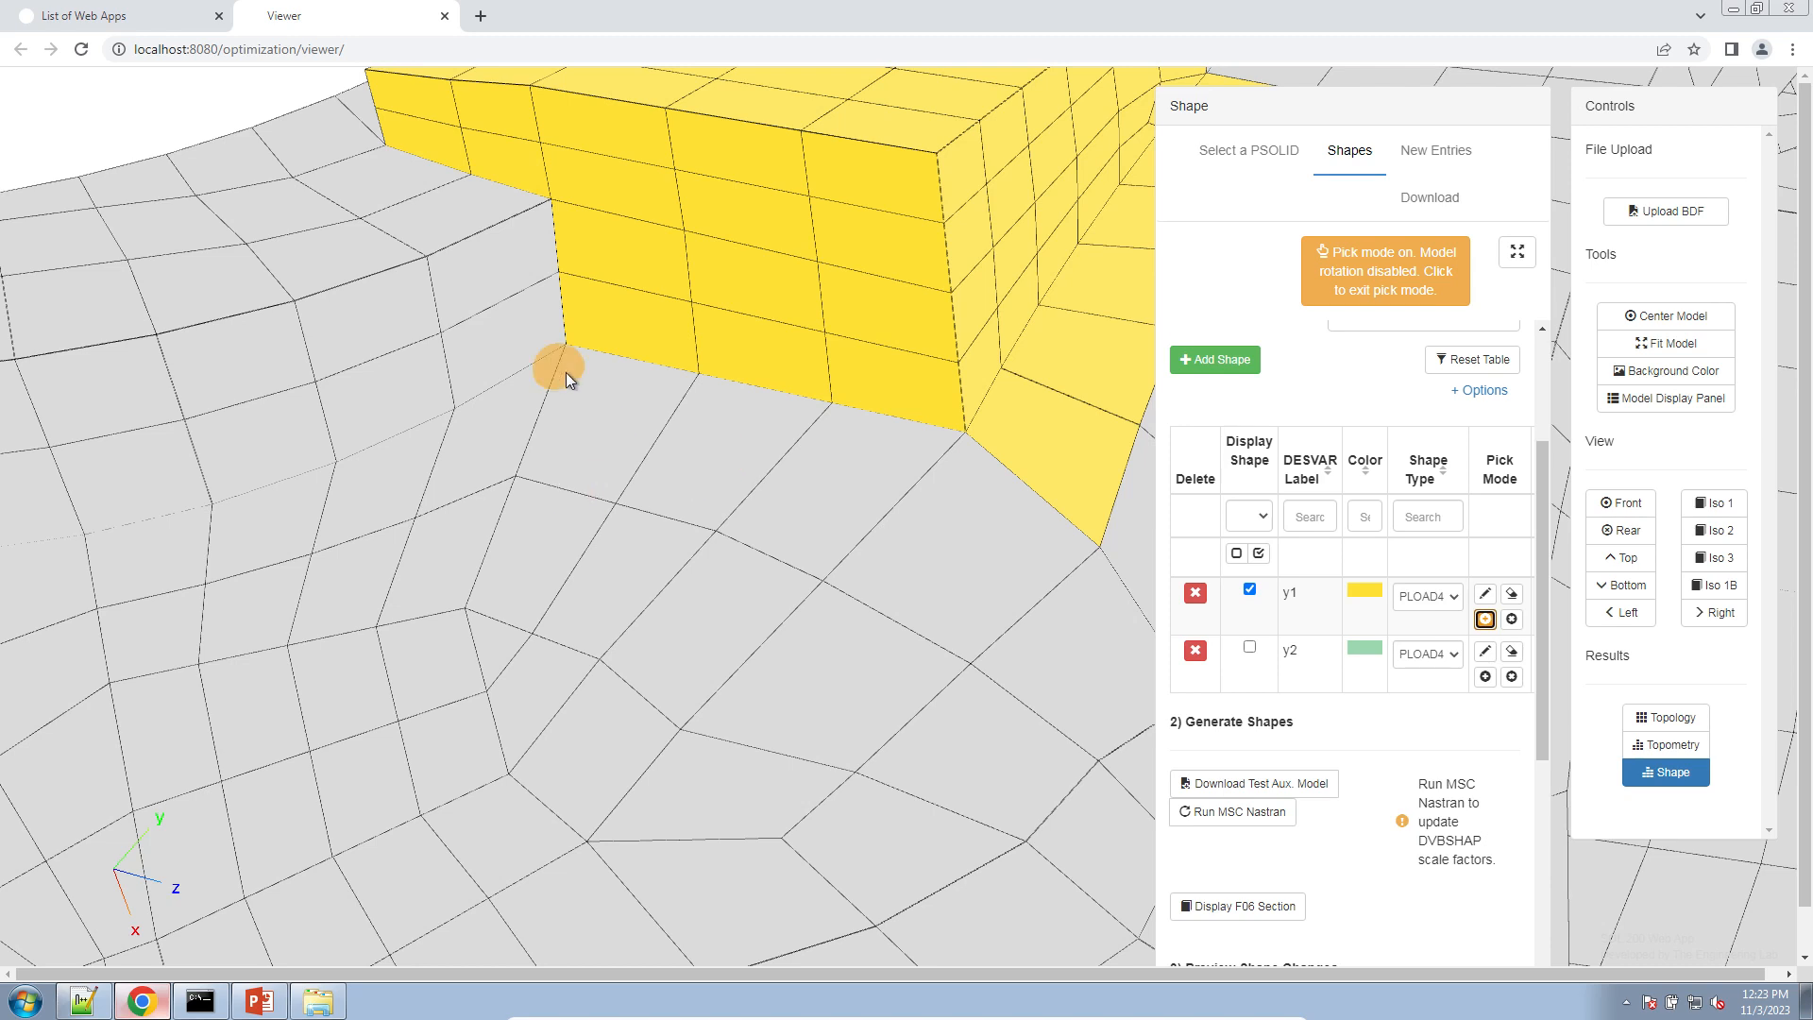
click(990, 521)
click(871, 640)
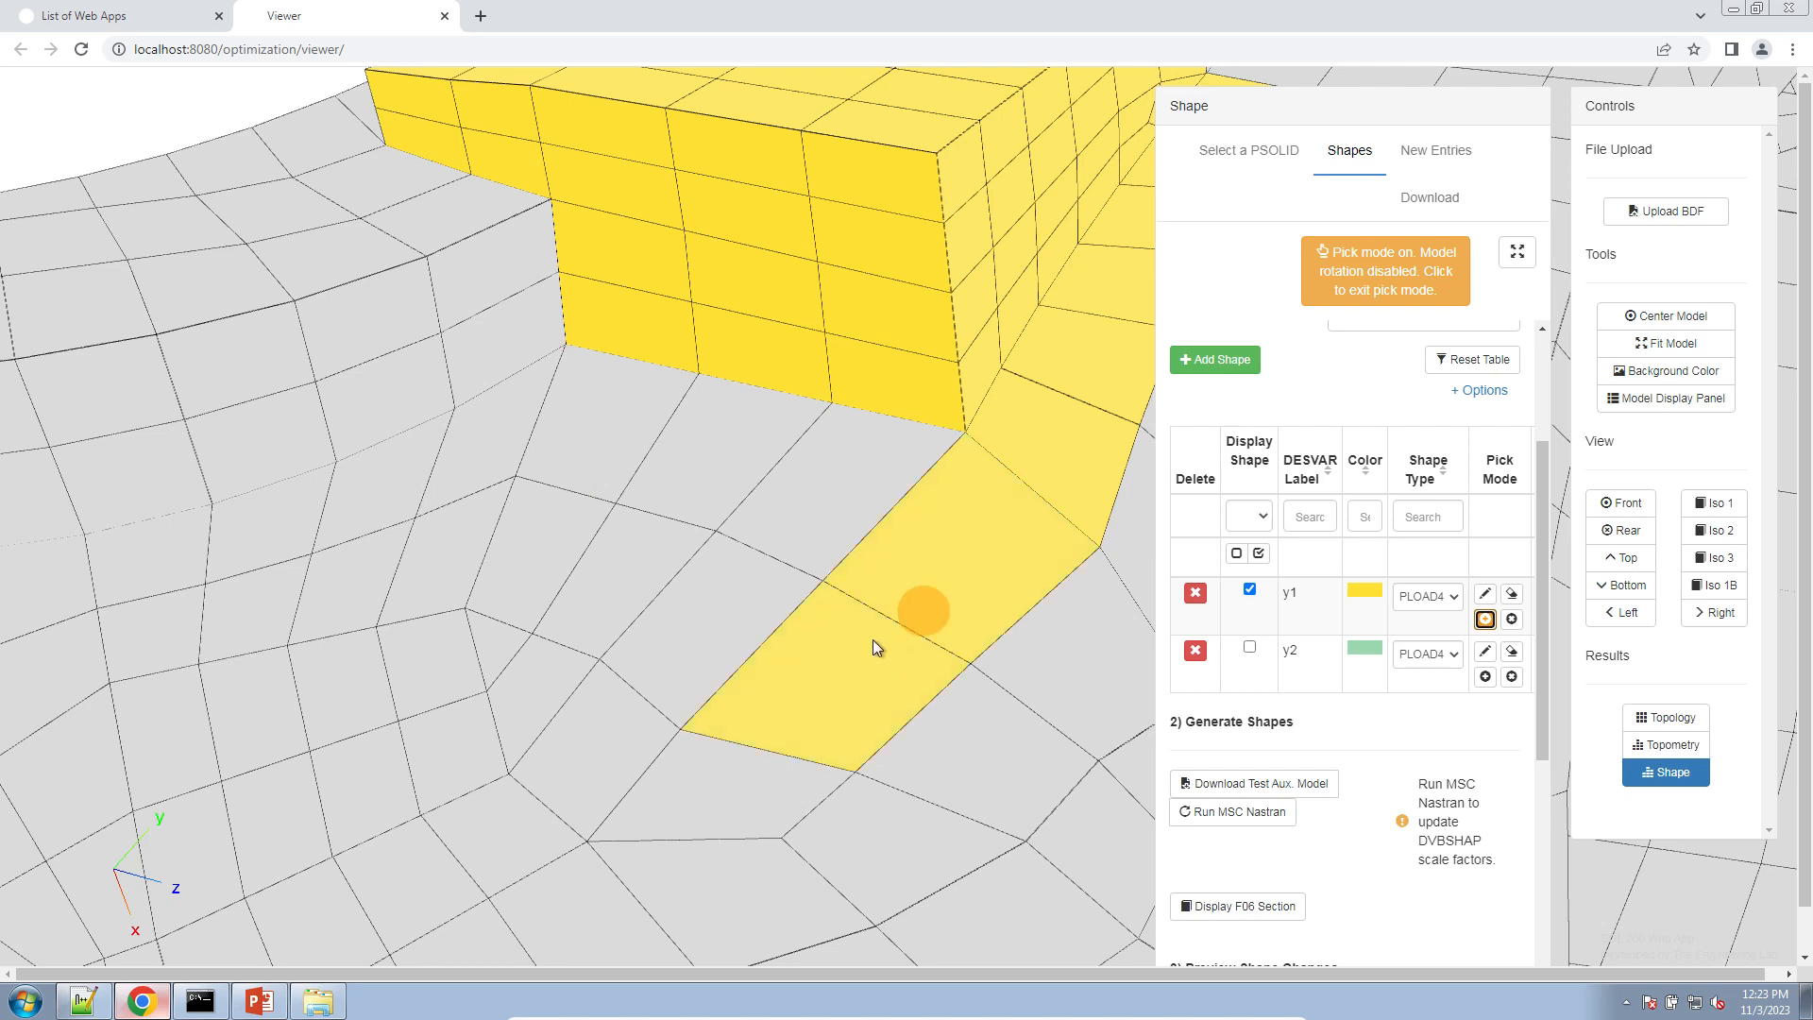
click(696, 572)
click(652, 543)
drag(489, 463, 858, 471)
right_drag(721, 479, 465, 485)
mouse_move(814, 518)
mouse_down()
mouse_move(682, 421)
mouse_move(591, 392)
mouse_move(440, 207)
mouse_up()
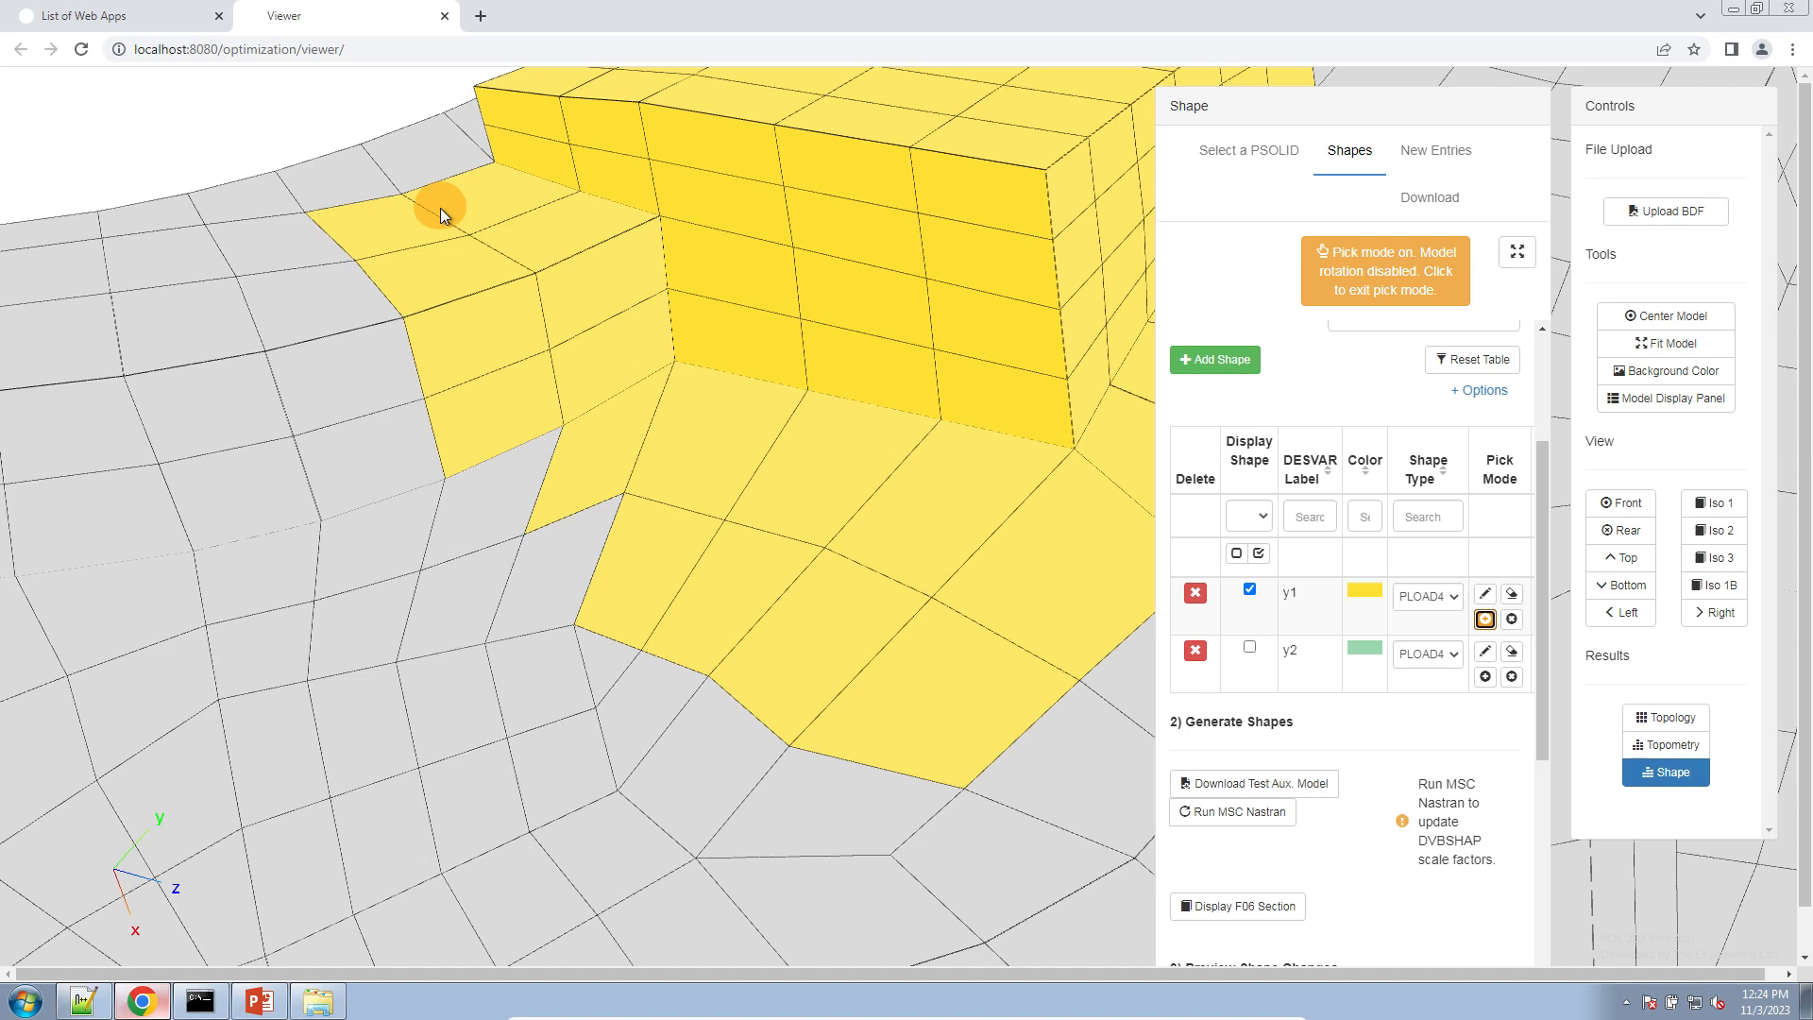
- Add the remaining curved-surface and wall faces beside the y1 face, plus the ledge and step-wall faces beneath the block, to y1's additional region
mouse_move(440, 207)
mouse_down()
mouse_move(423, 184)
mouse_move(514, 512)
mouse_move(553, 548)
mouse_up()
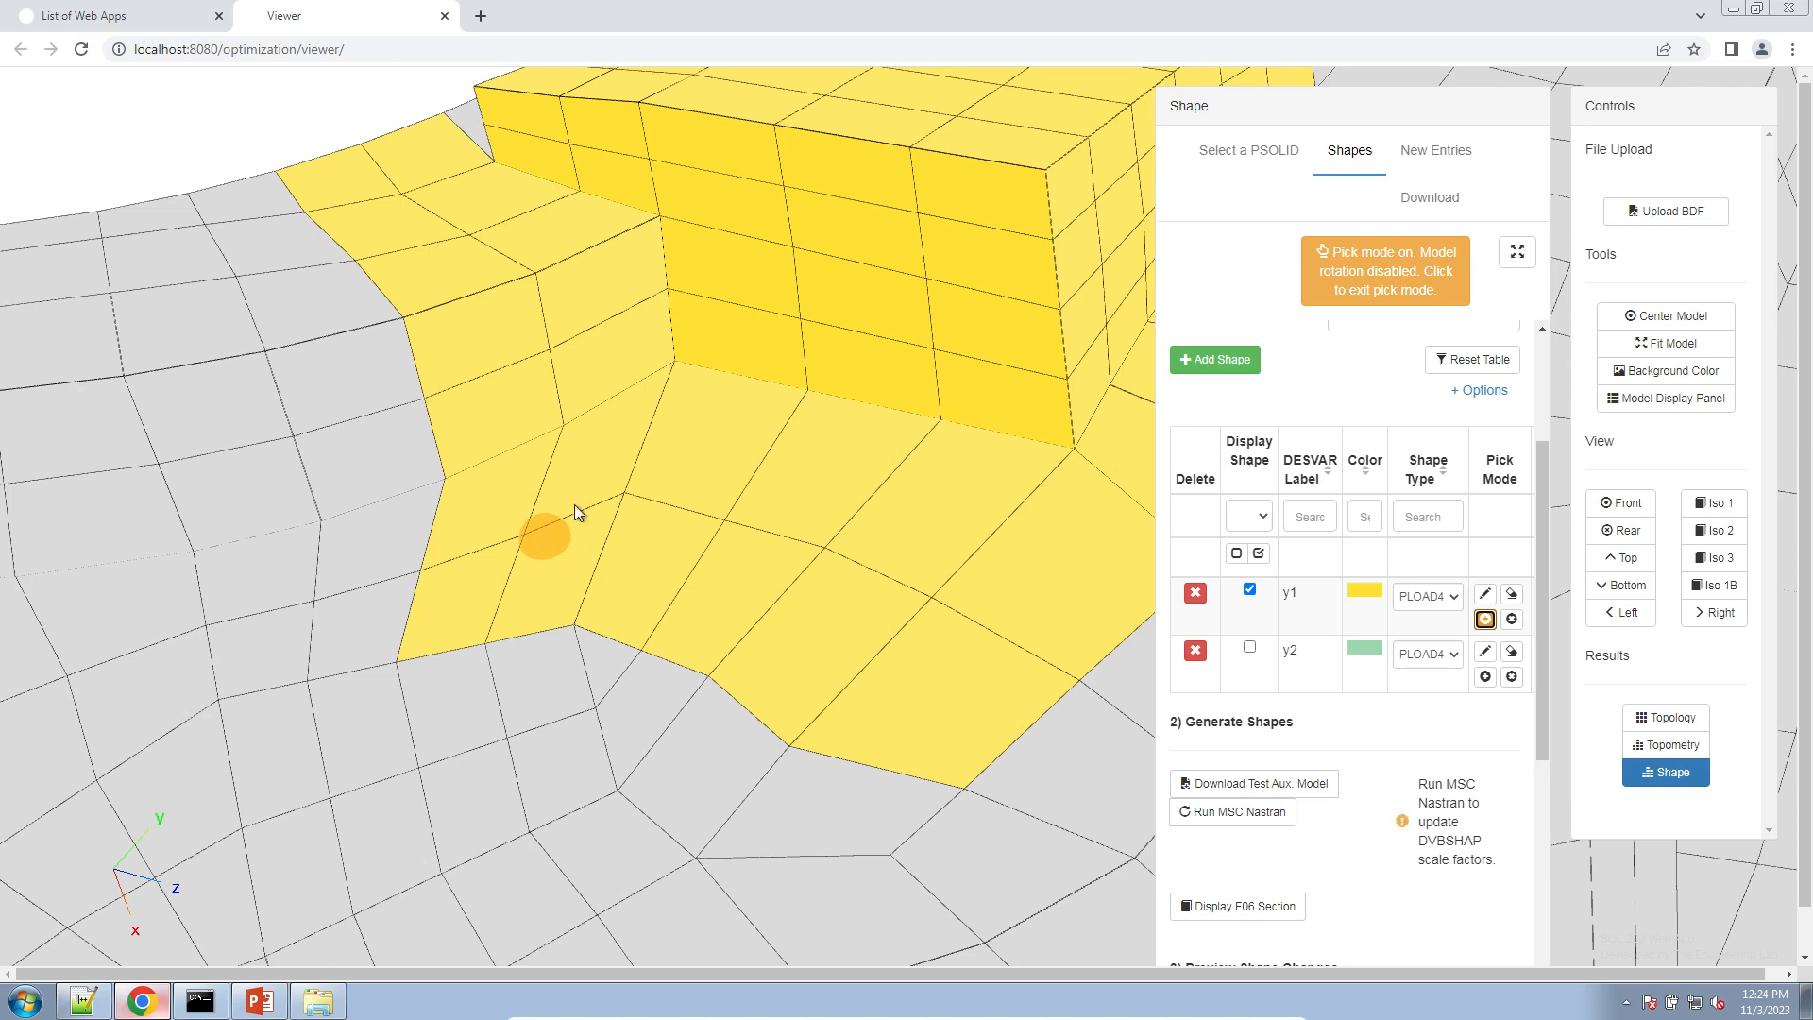
click(1388, 285)
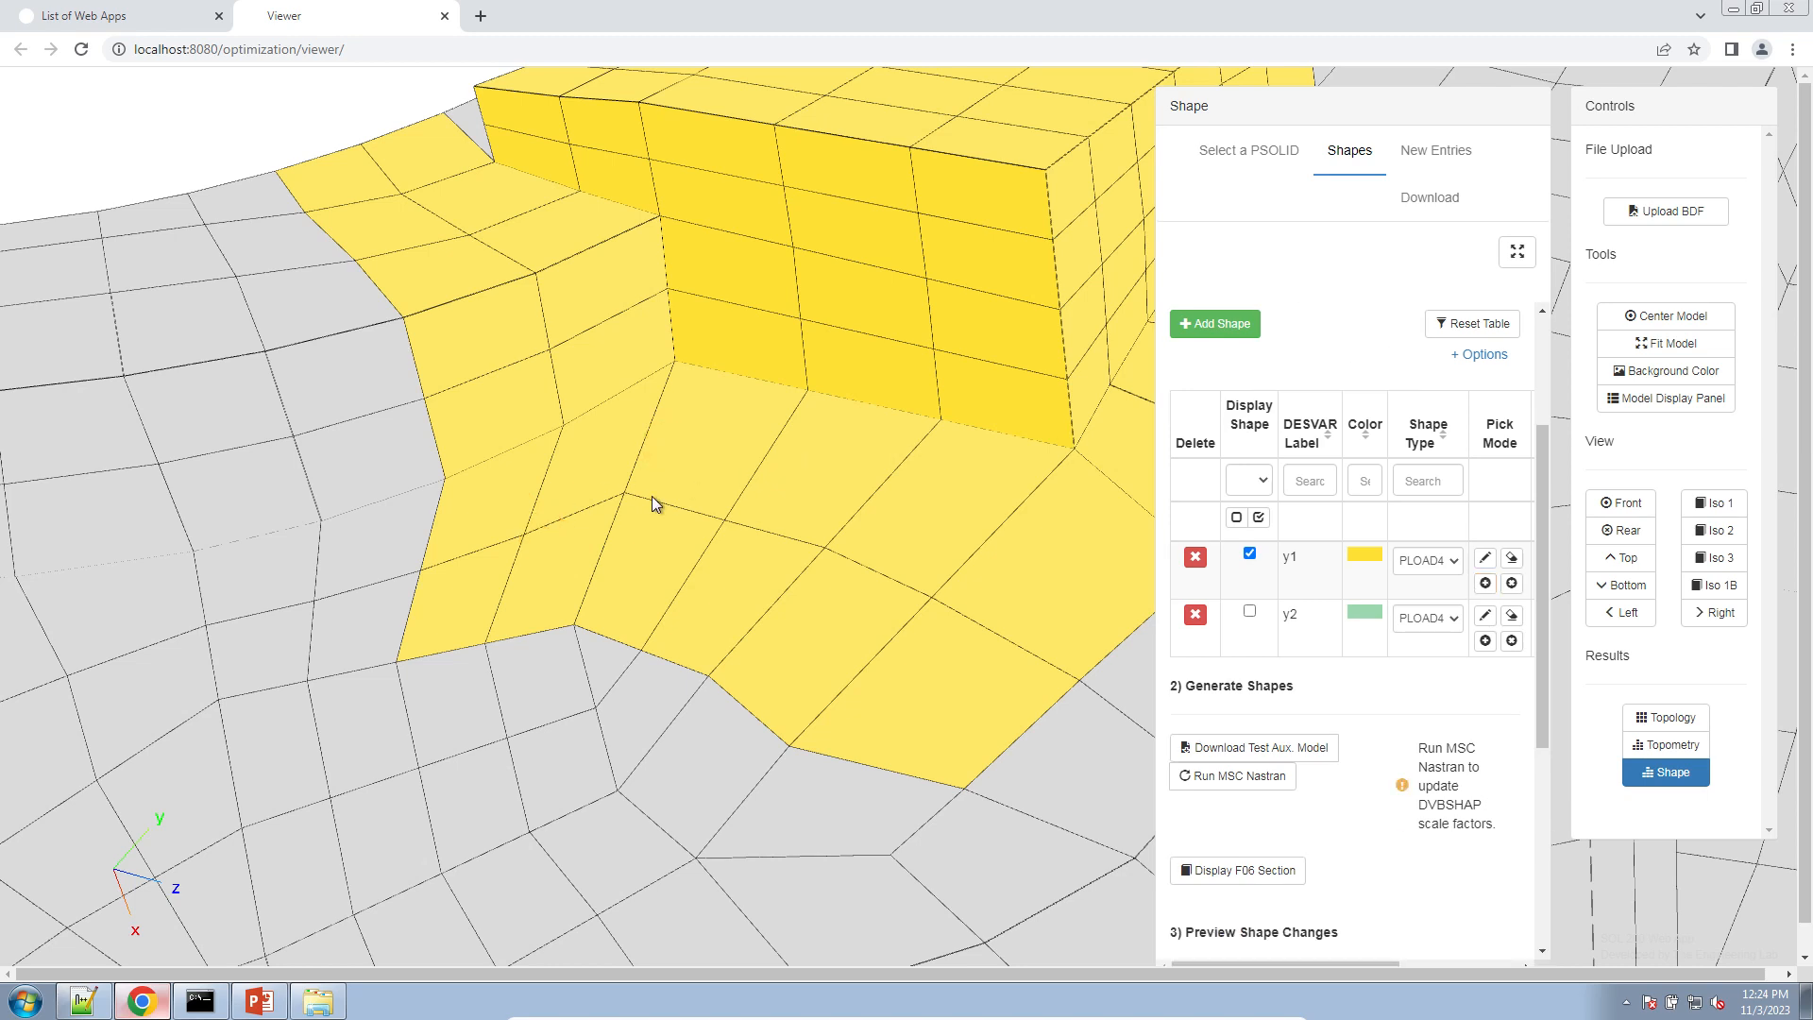
drag(533, 517, 812, 625)
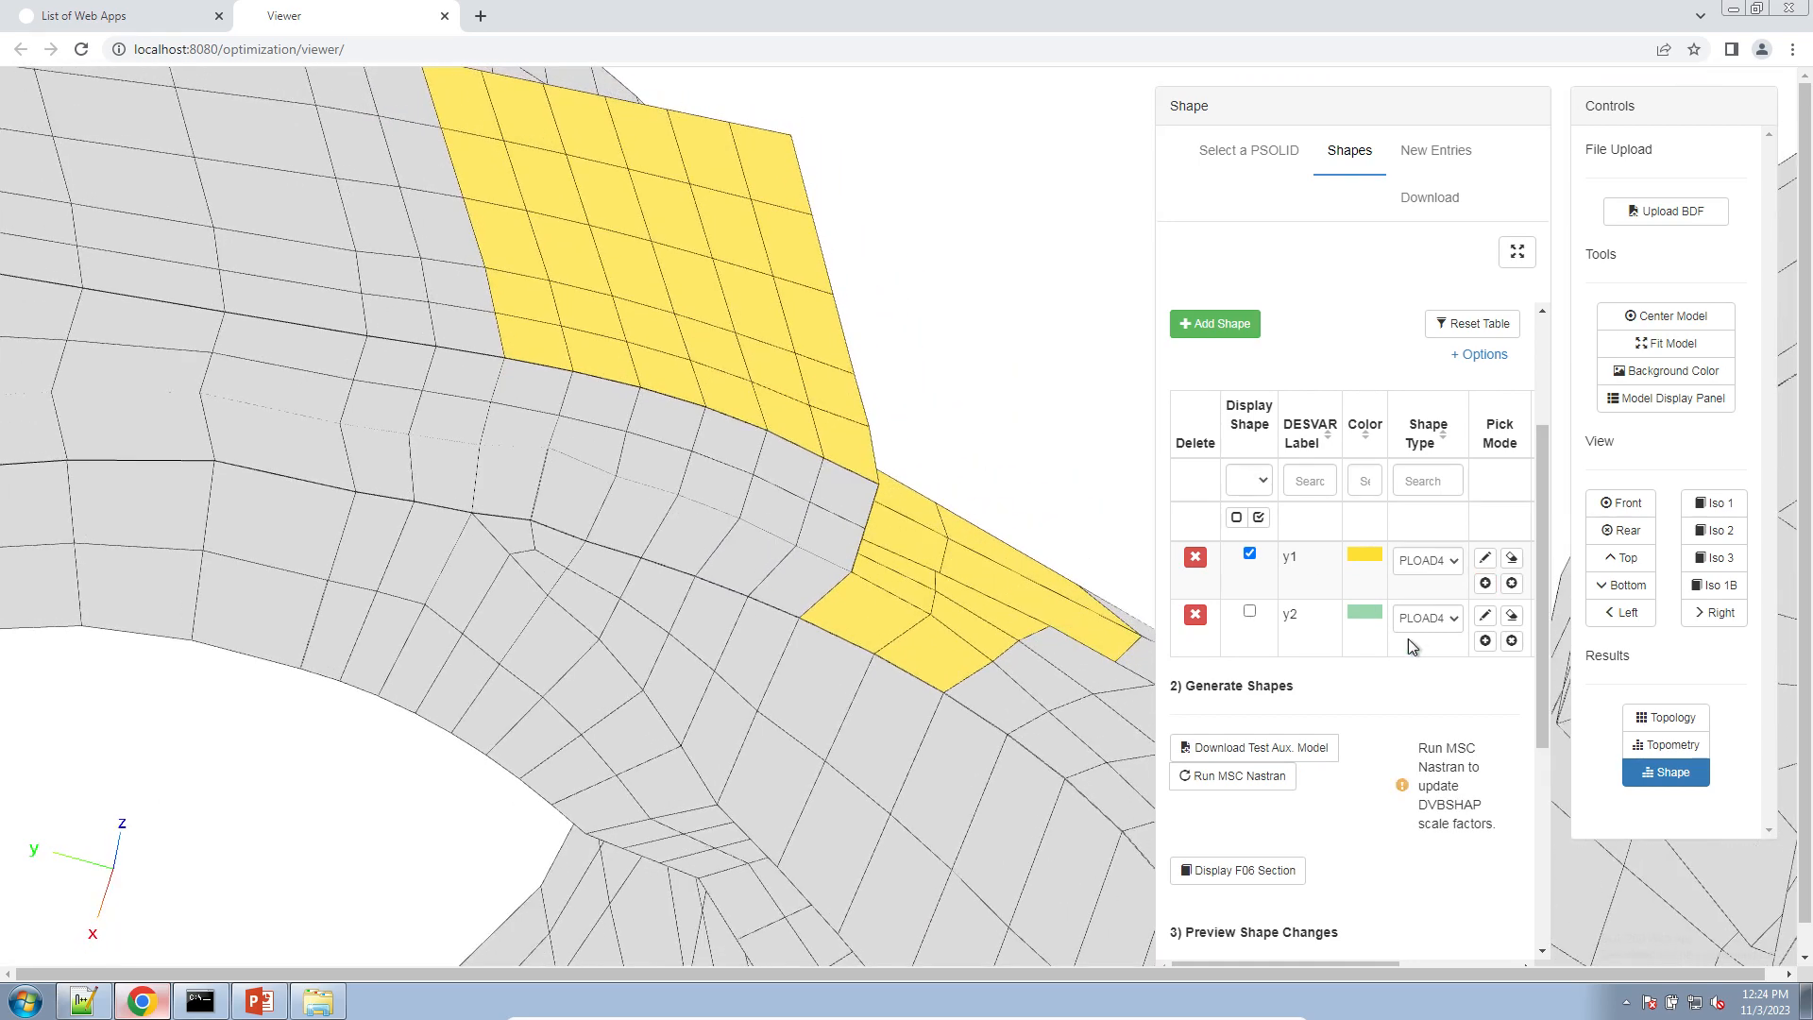
click(1485, 583)
click(795, 565)
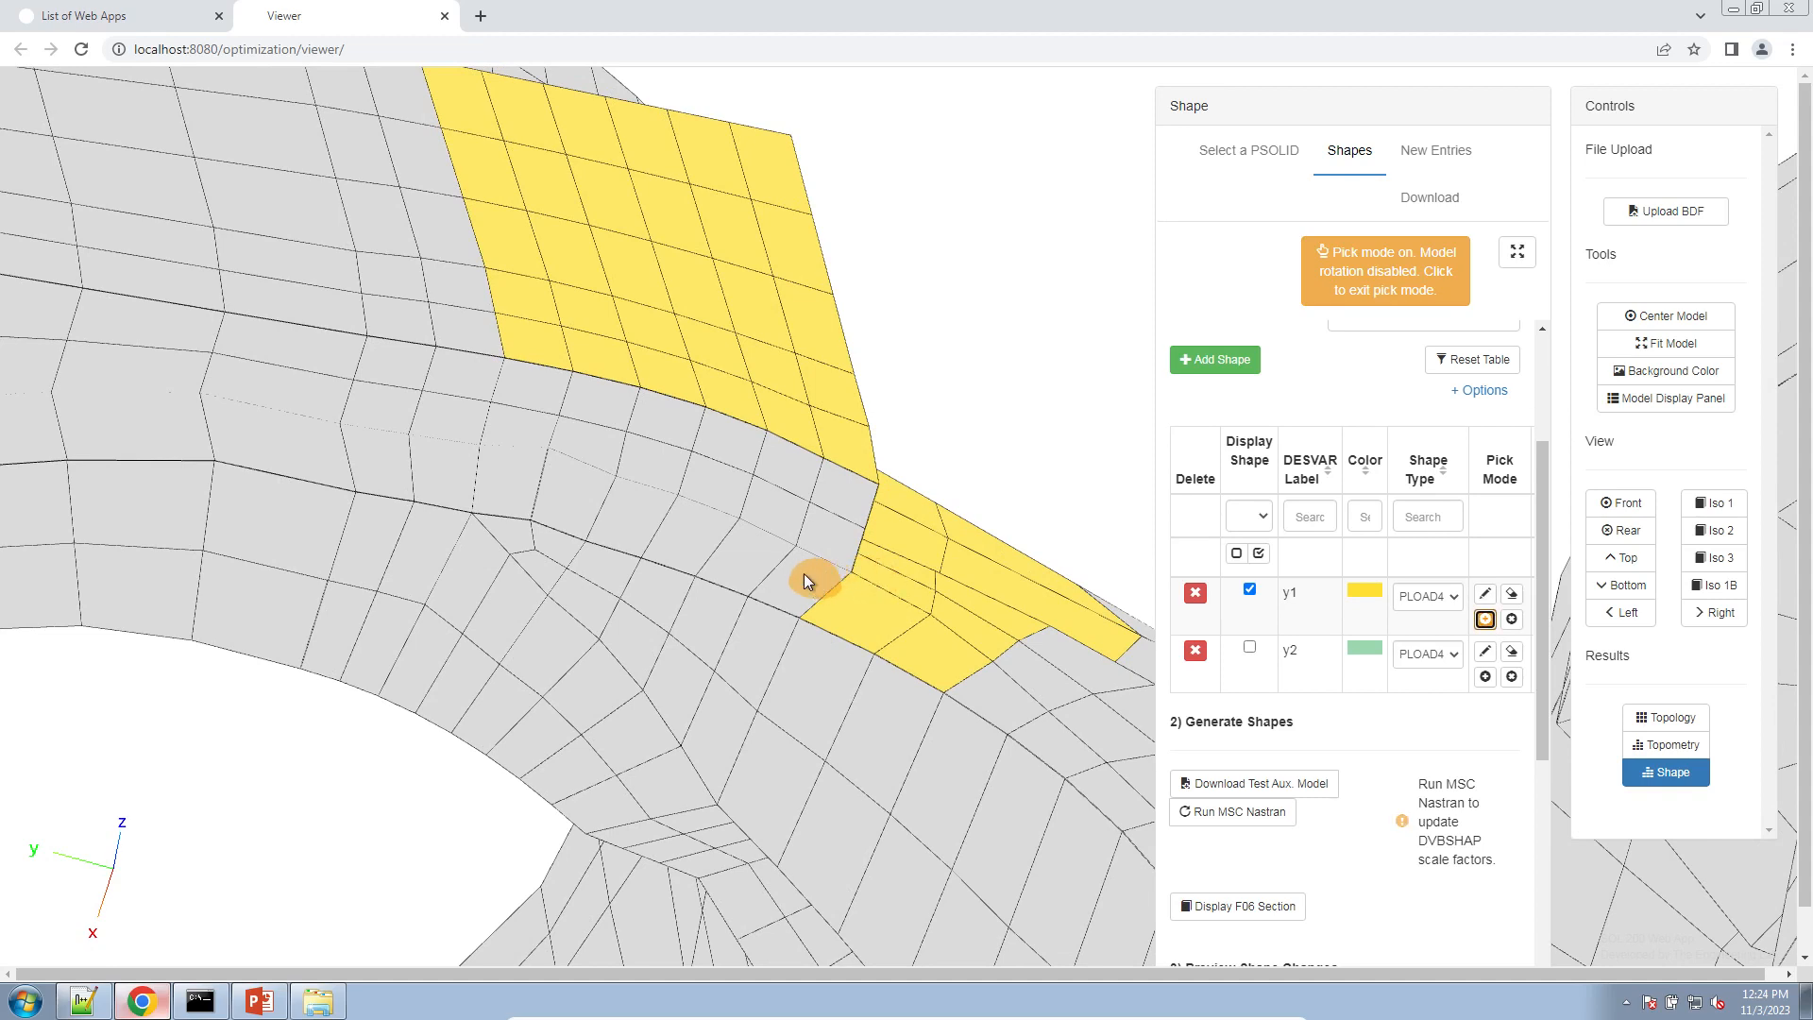
click(699, 532)
click(648, 512)
click(585, 482)
click(559, 469)
click(561, 425)
click(623, 439)
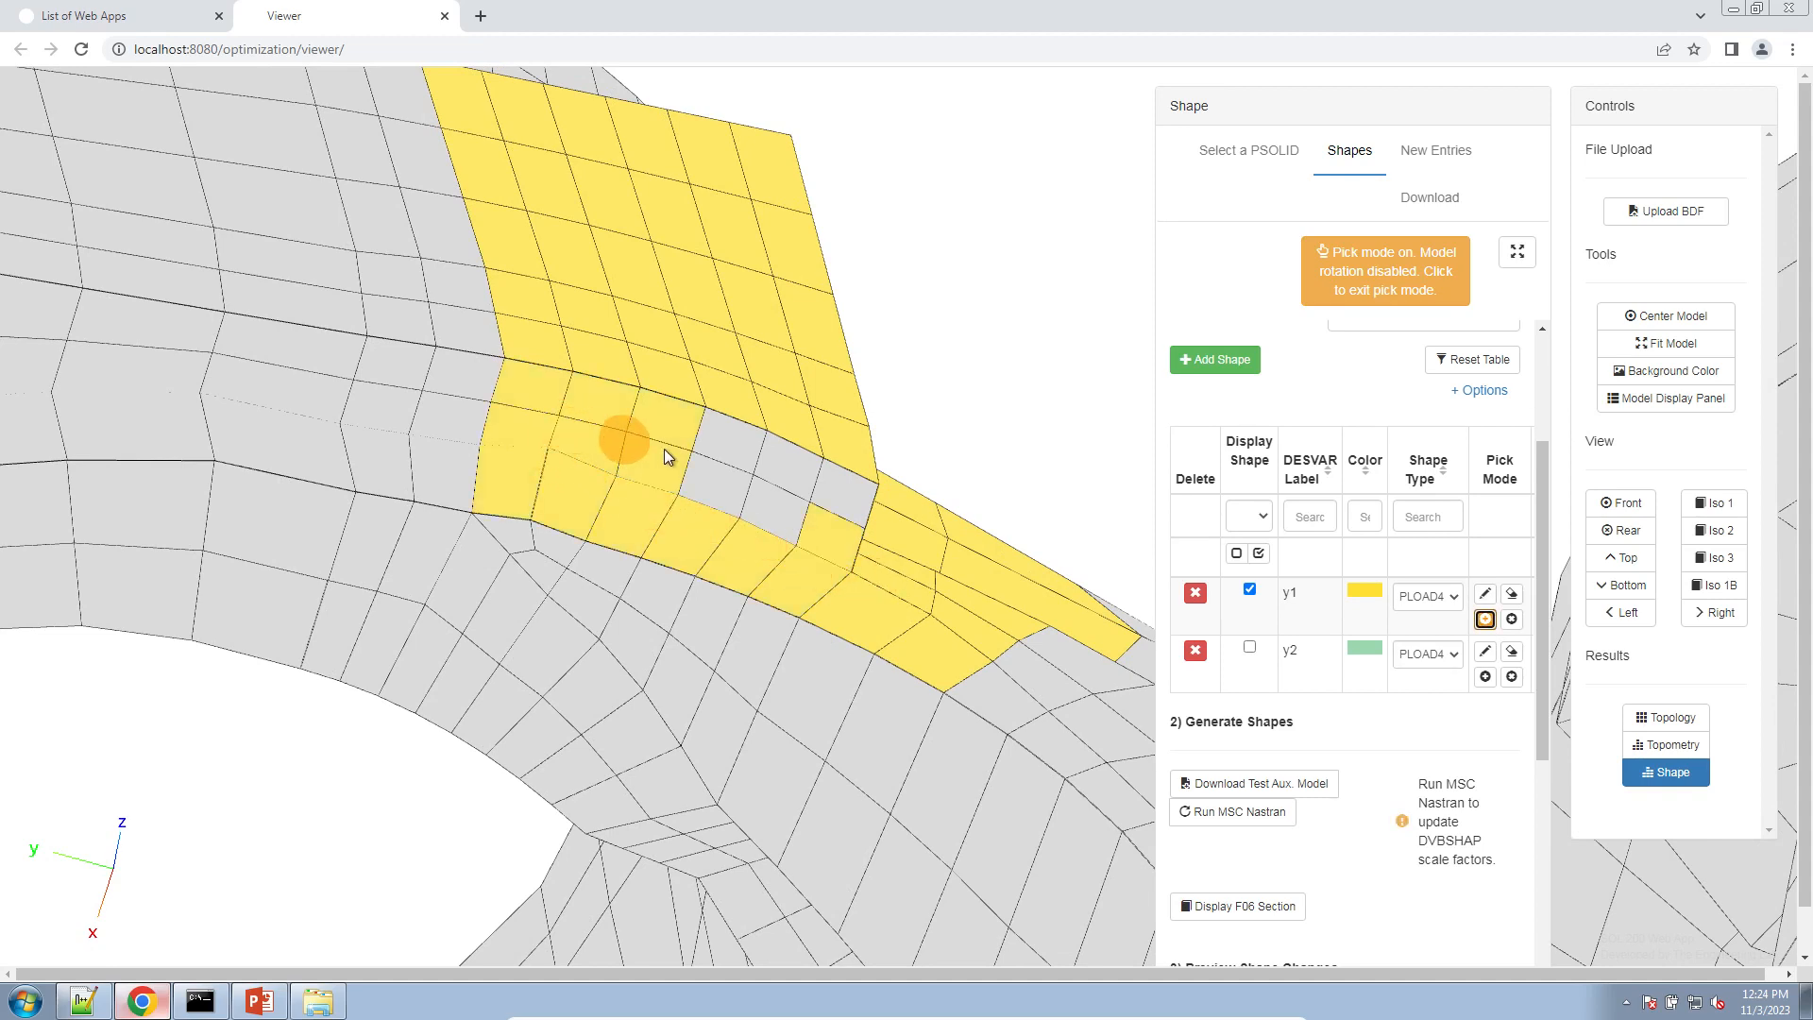
click(699, 458)
click(769, 487)
click(814, 499)
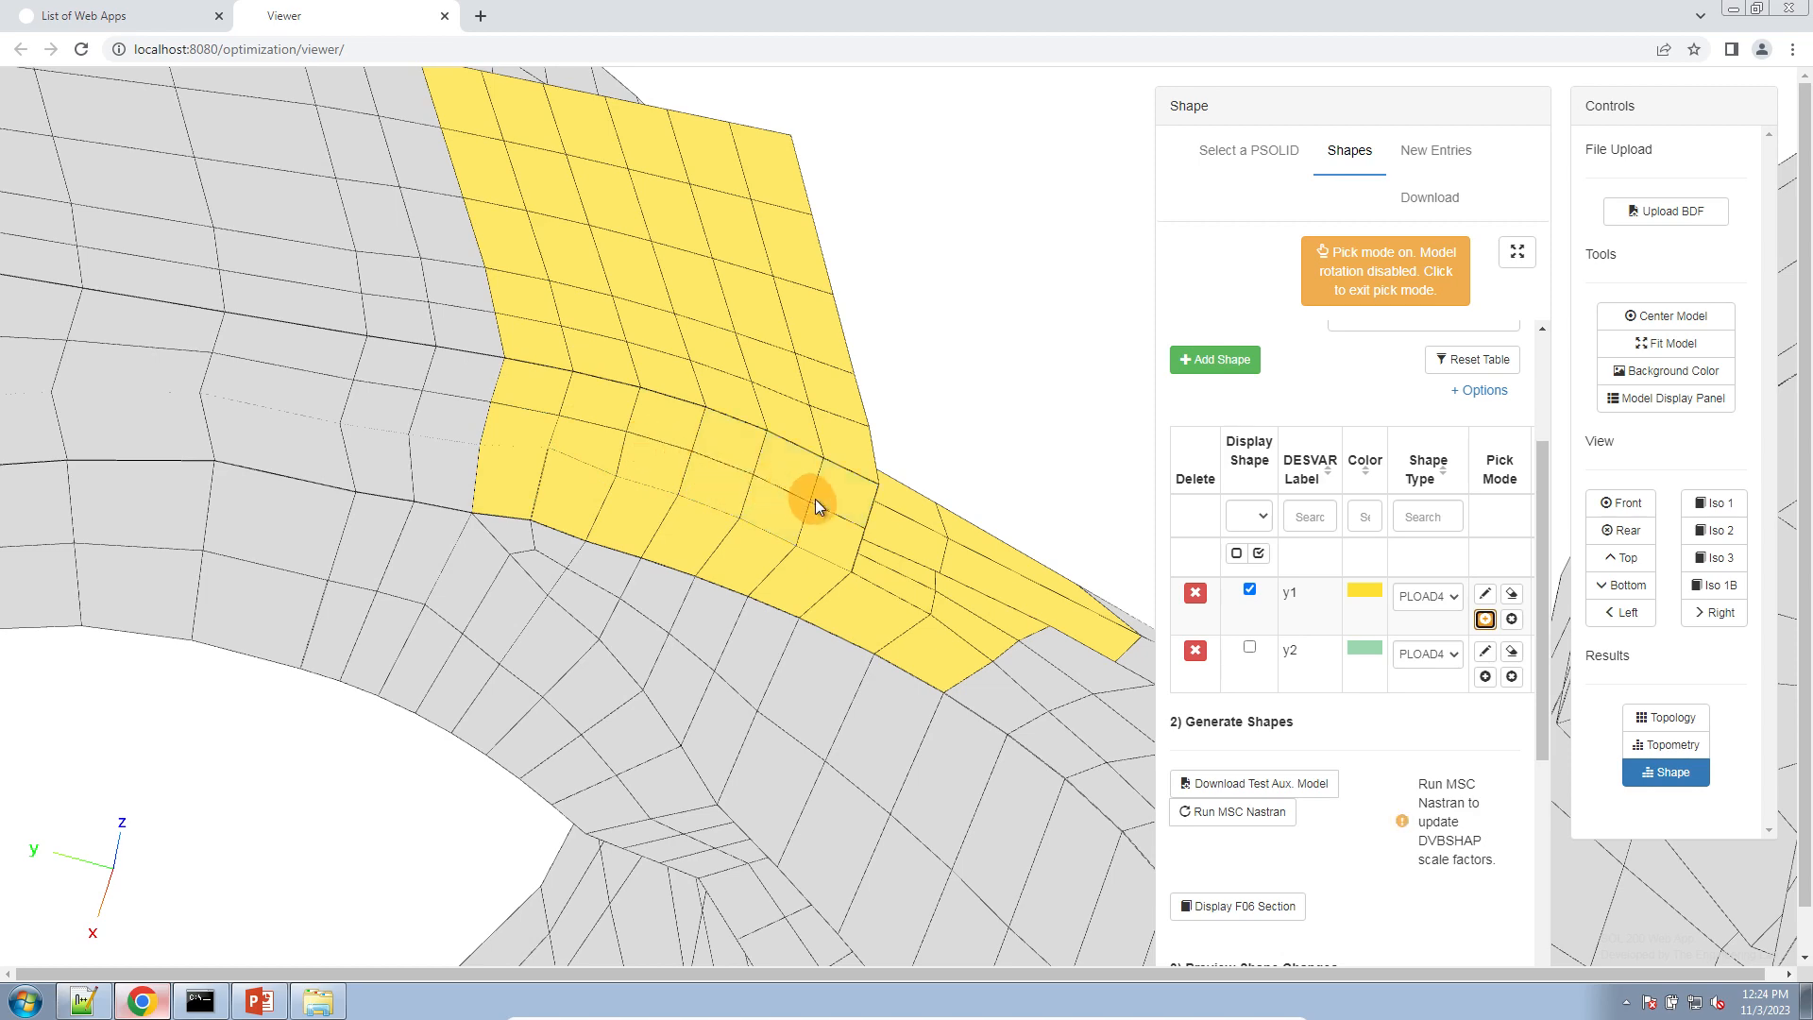
click(1400, 247)
- Run MSC Nastran to regenerate the shapes with y1's expanded additional region
drag(910, 604, 666, 674)
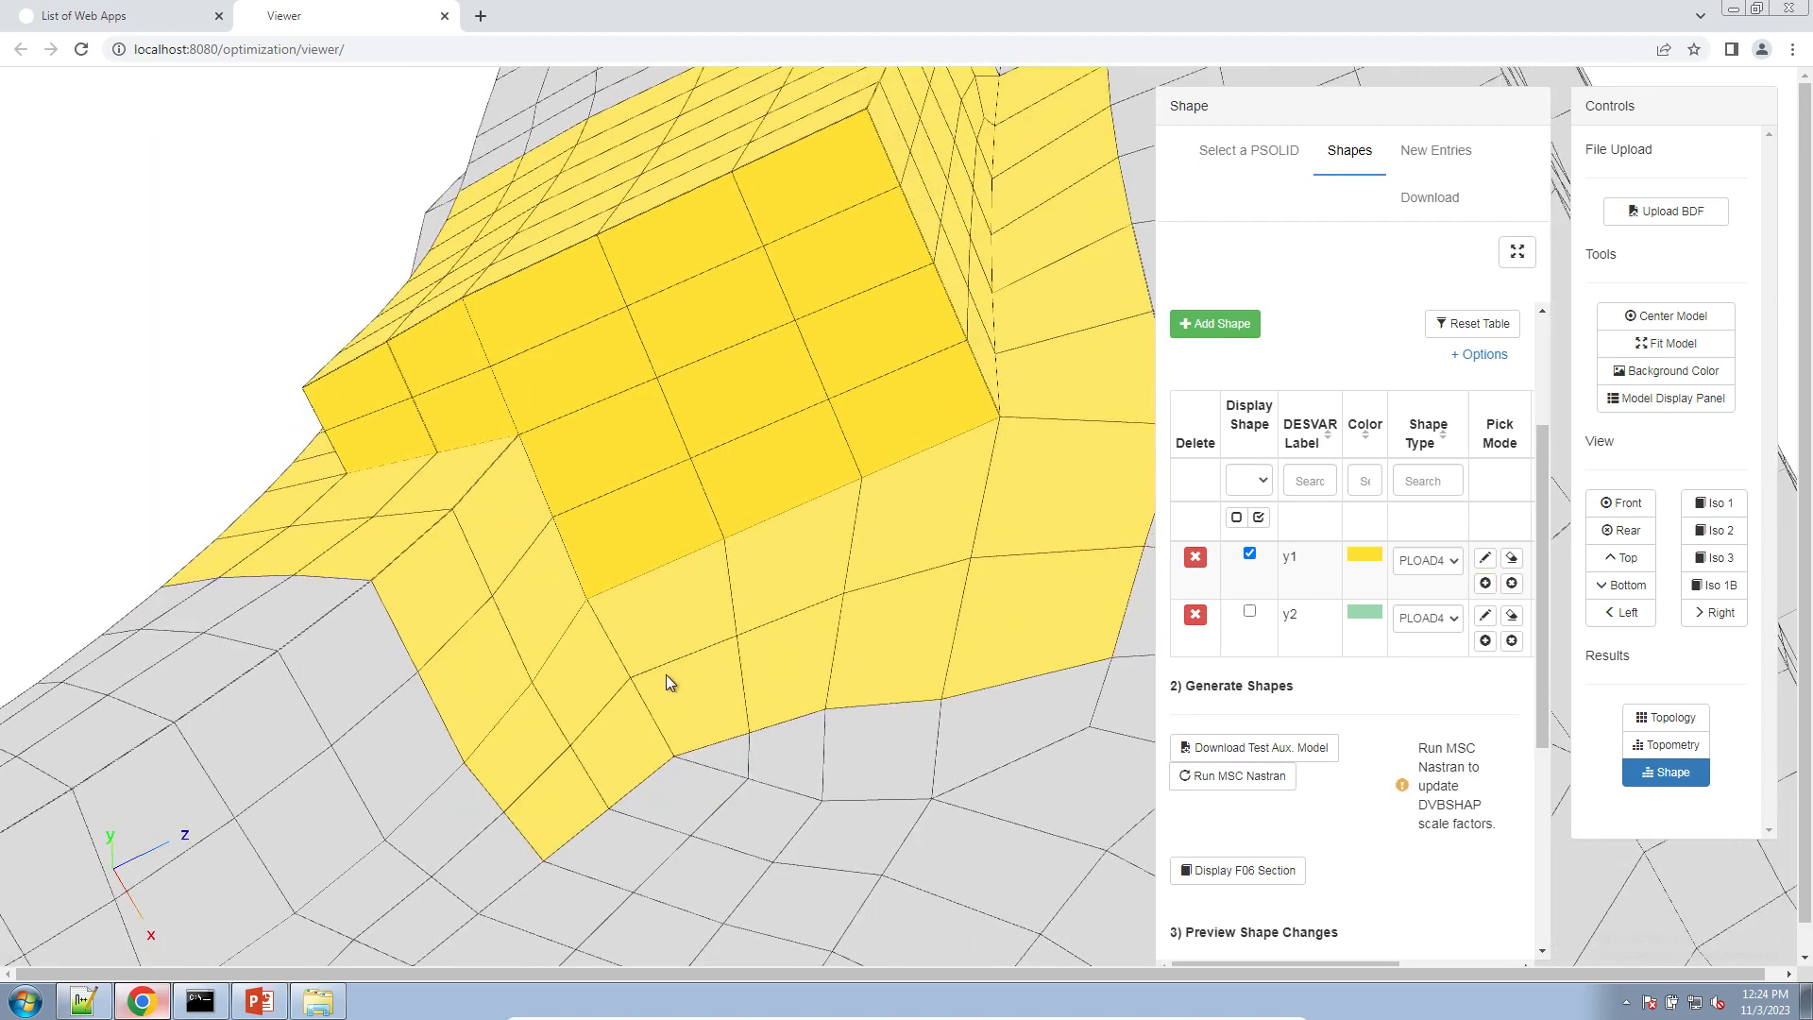
click(1276, 780)
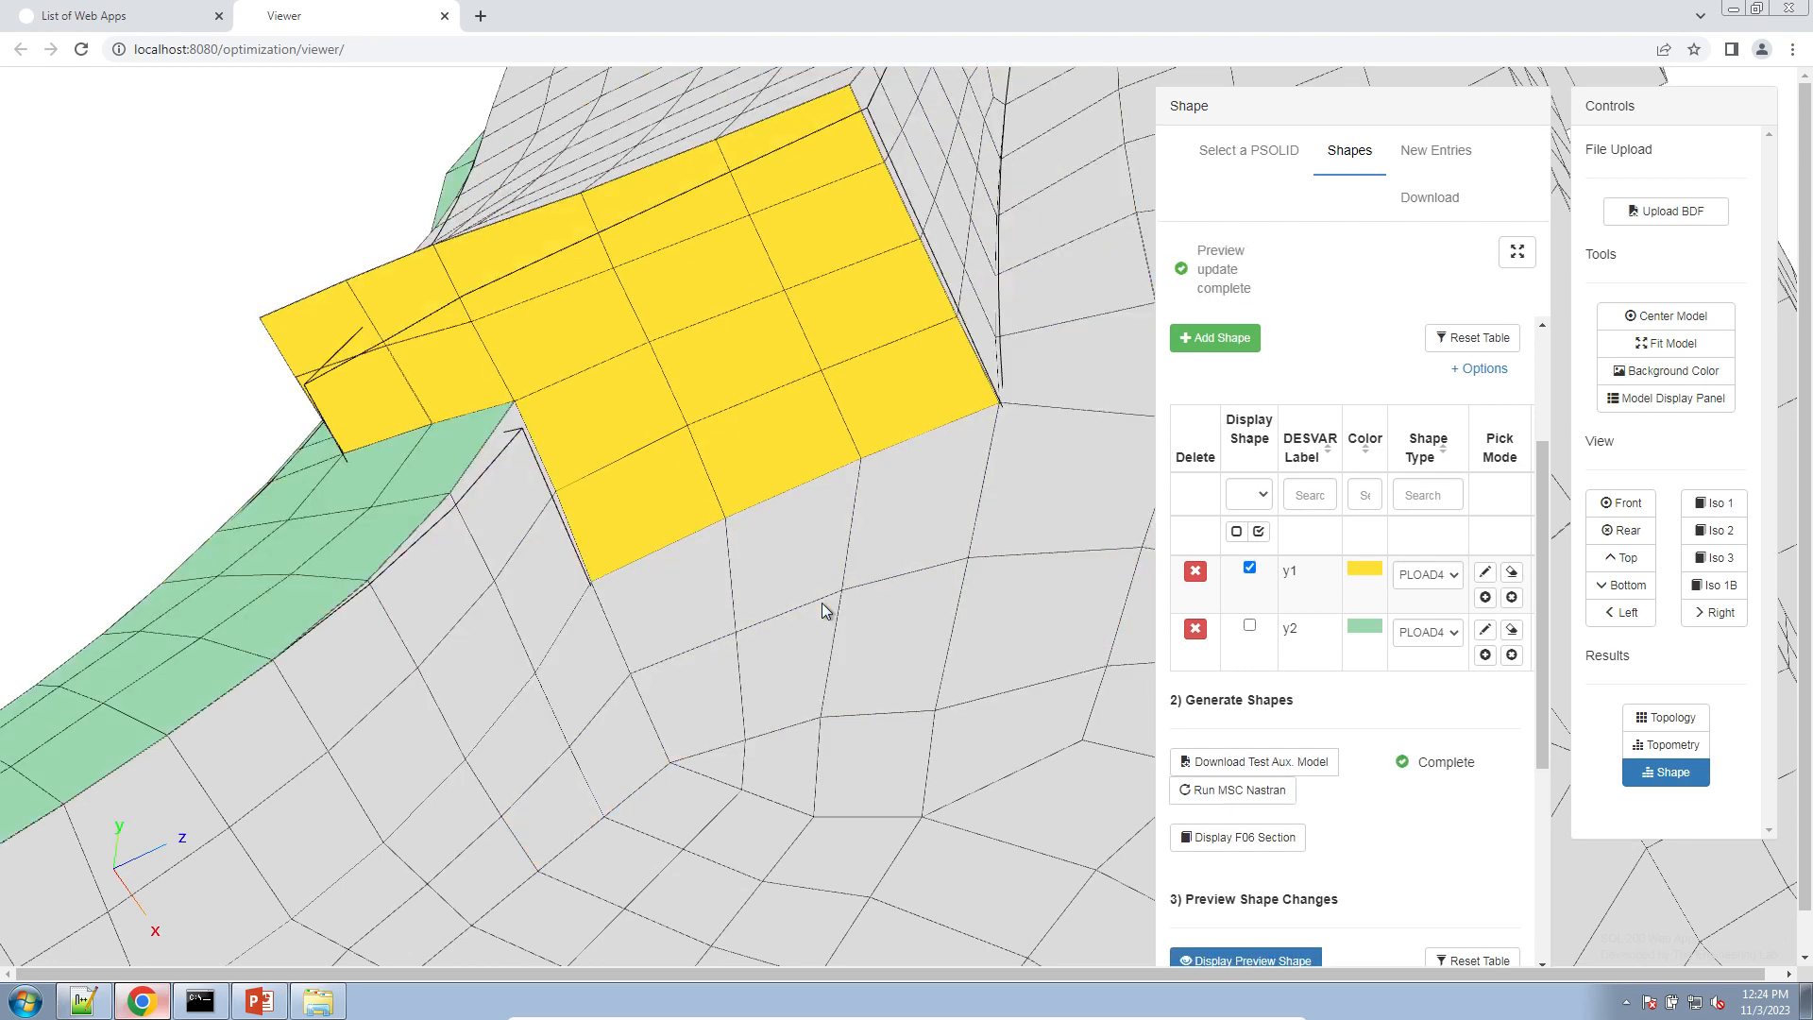
- Examine the previewed y1 deformation from several angles, comparing the face and its surrounding surfaces with the original outline
drag(771, 427, 544, 320)
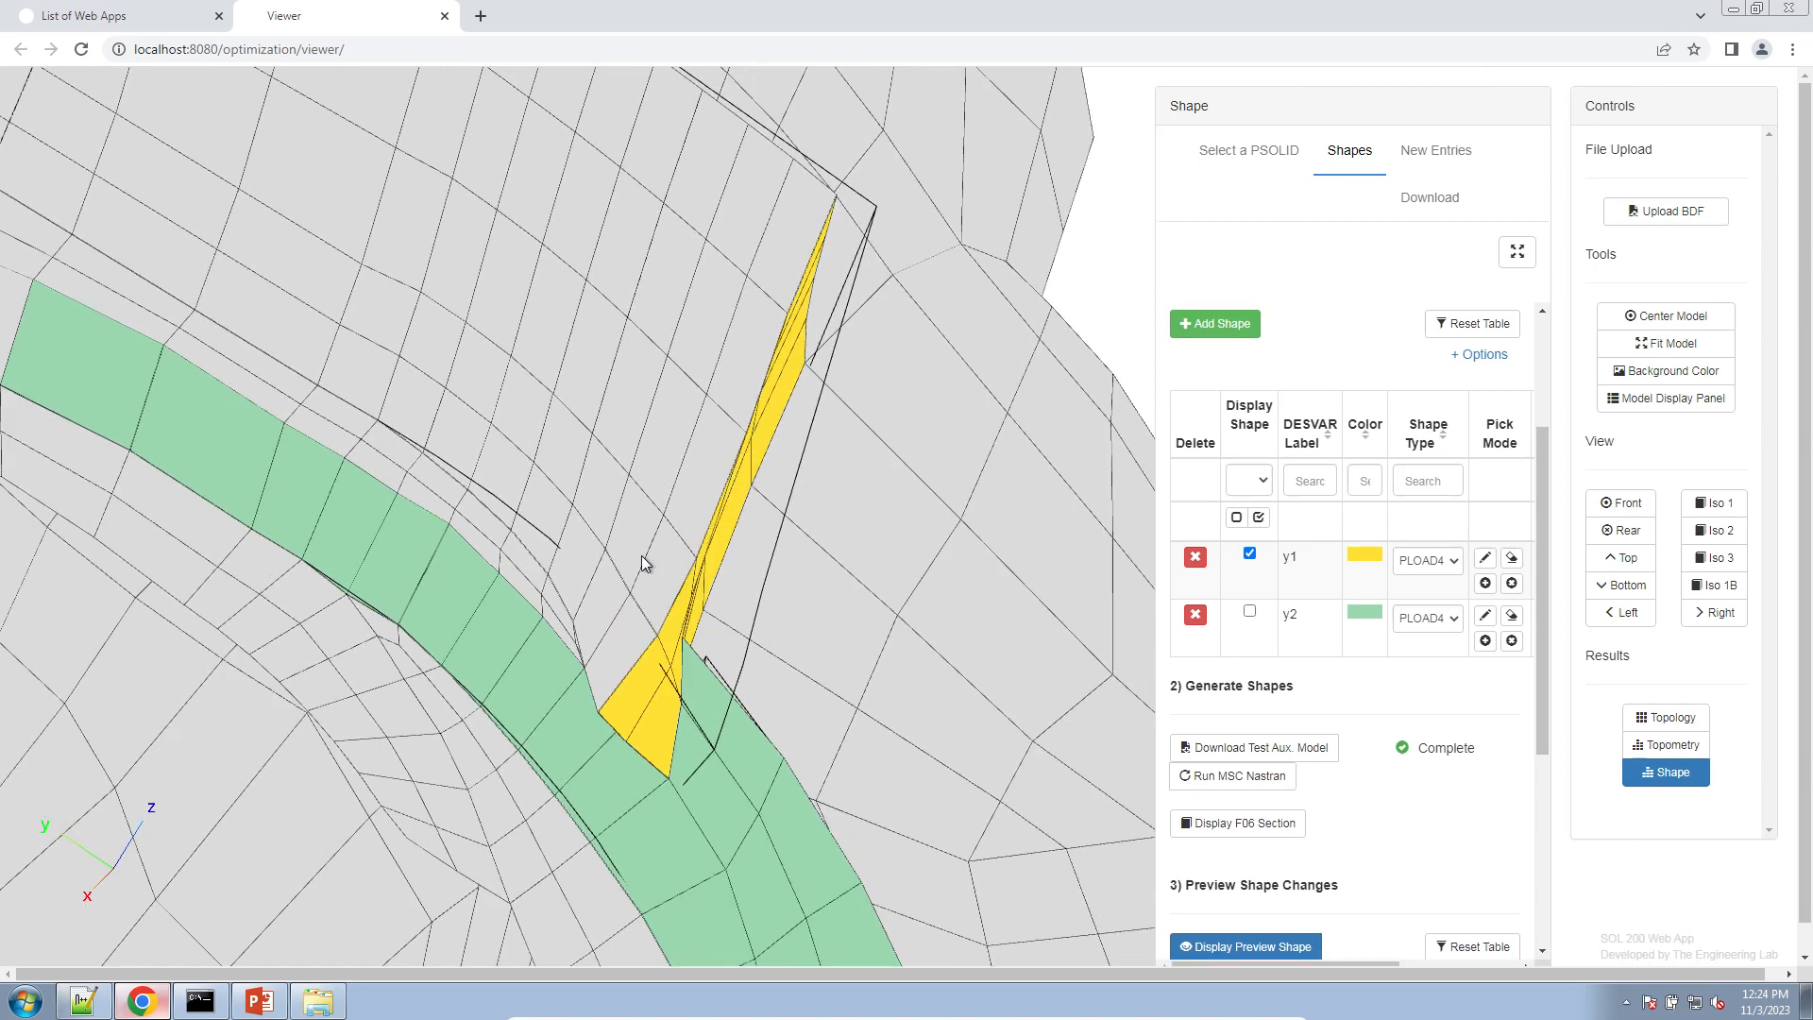
drag(837, 611, 668, 549)
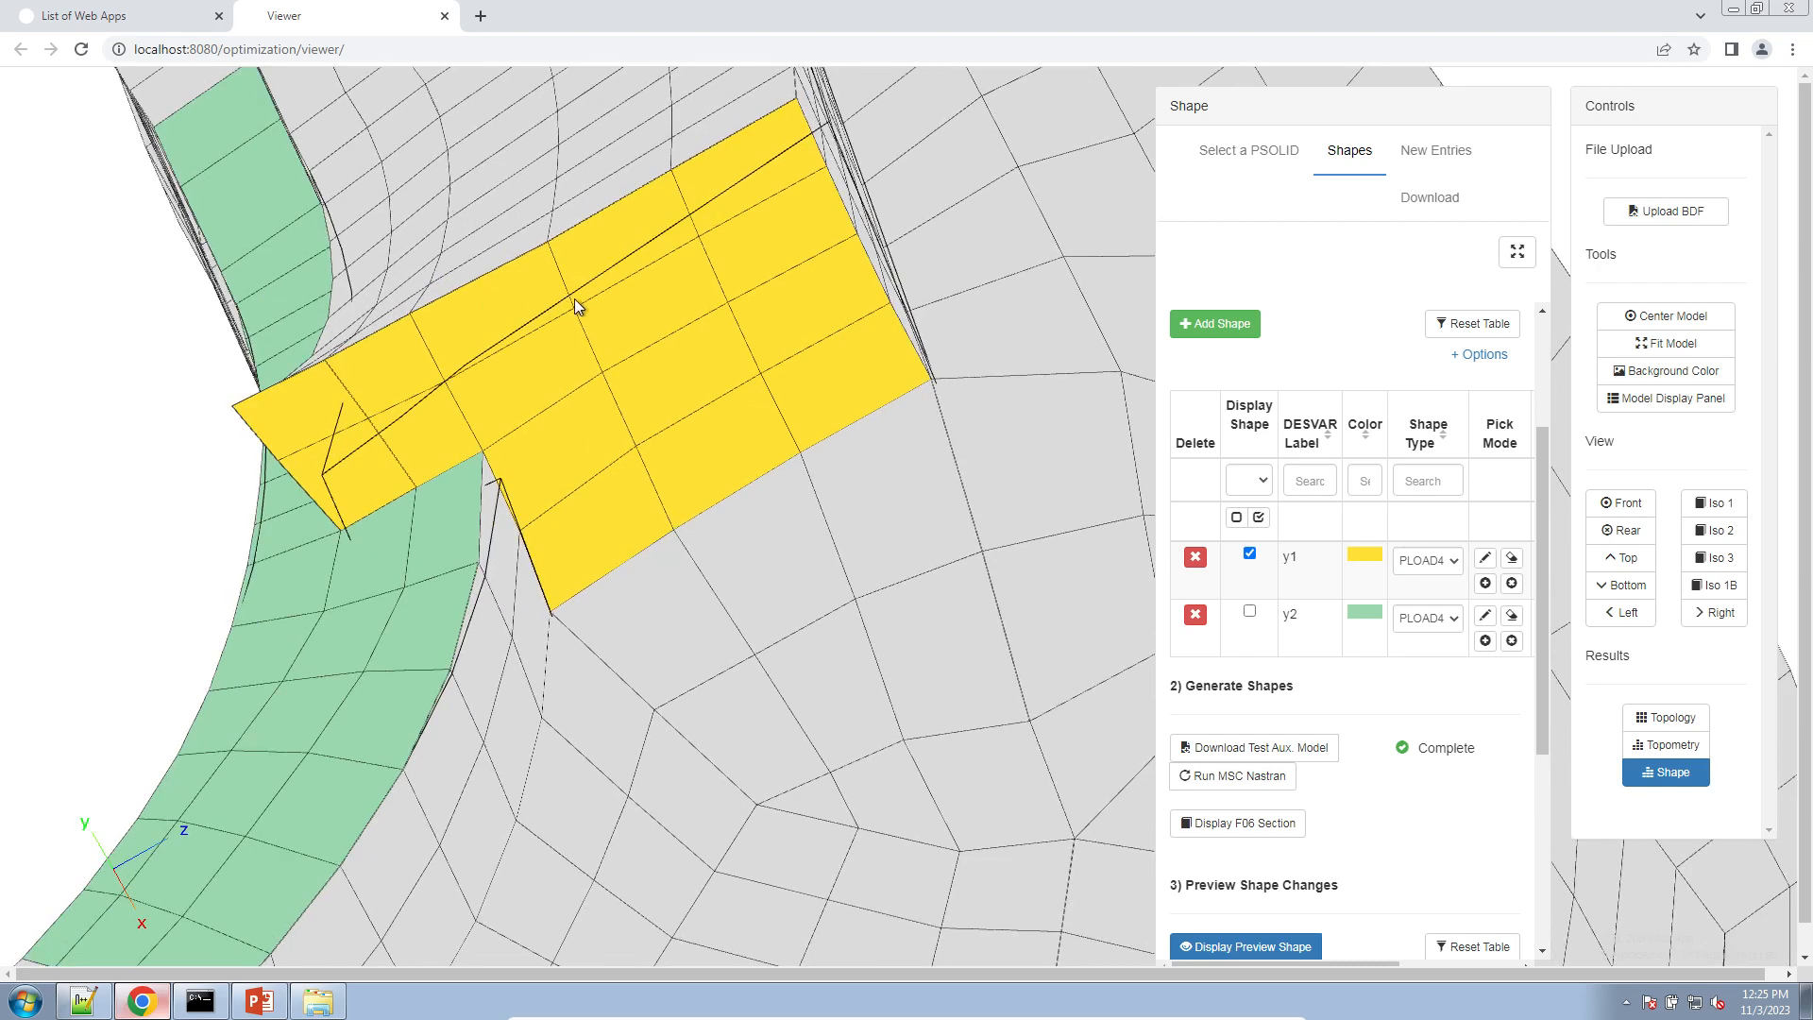
drag(576, 304, 405, 643)
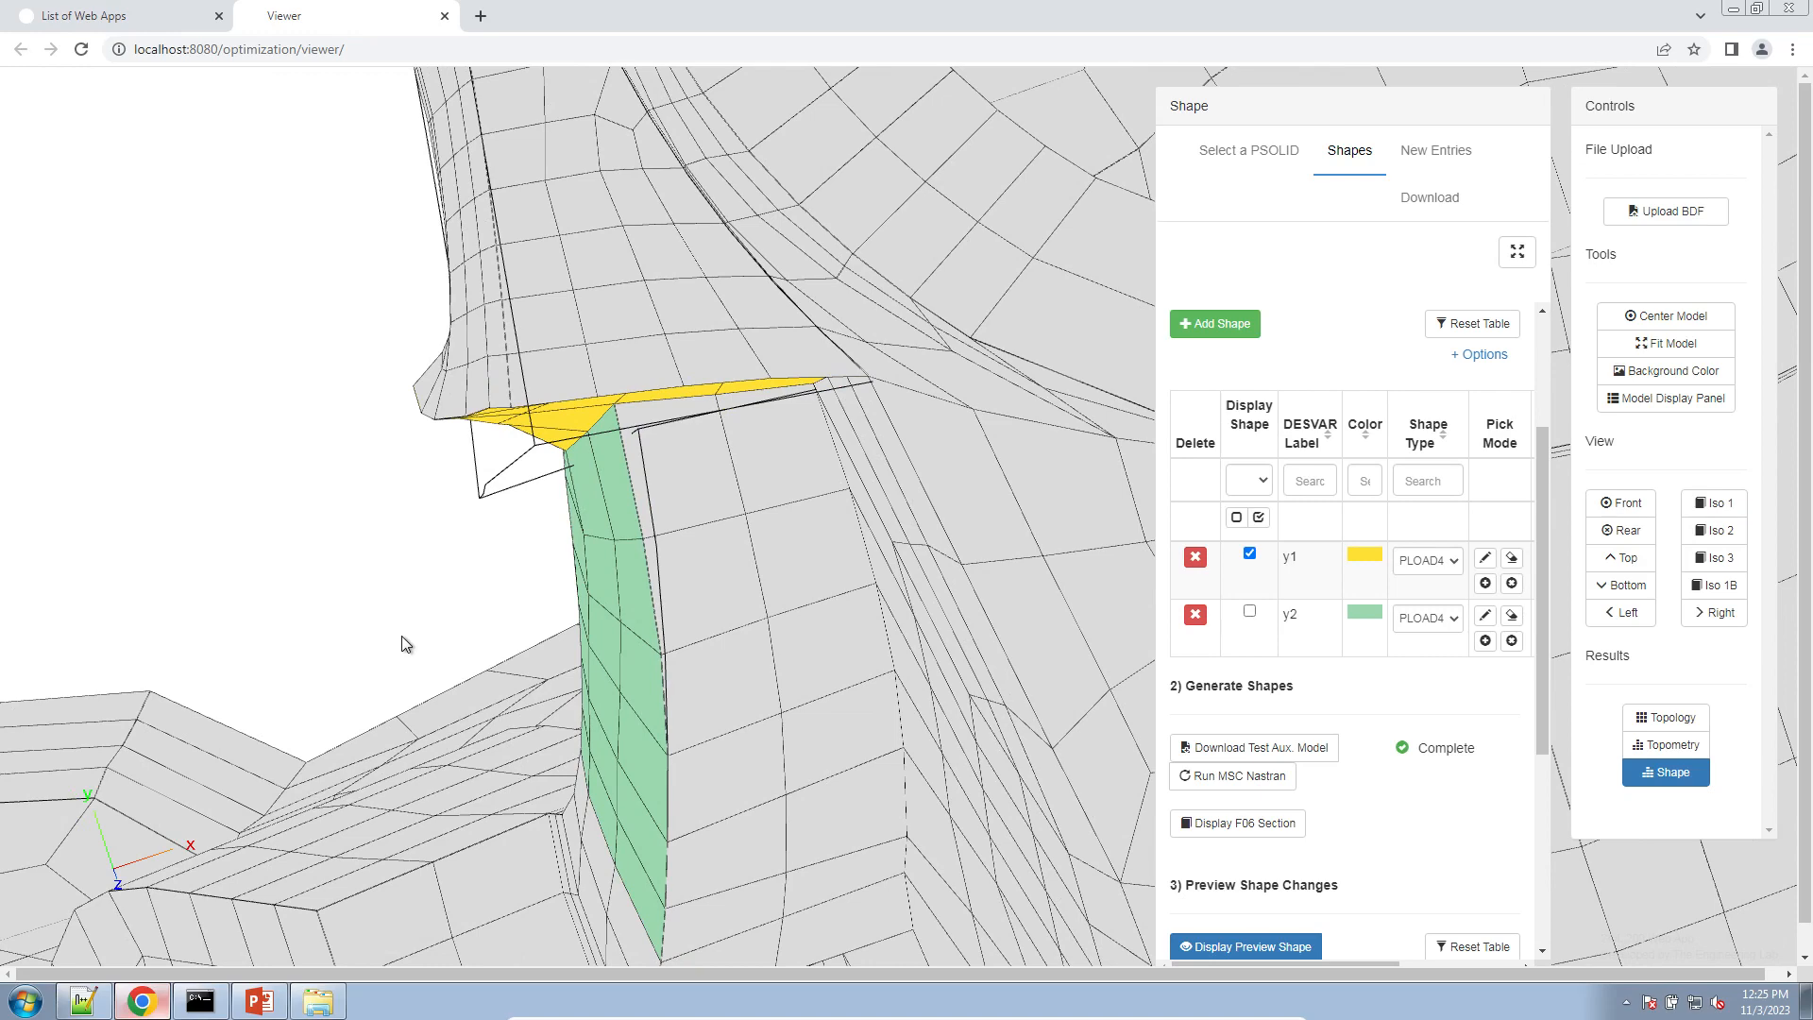
scroll(551, 359, up, 4)
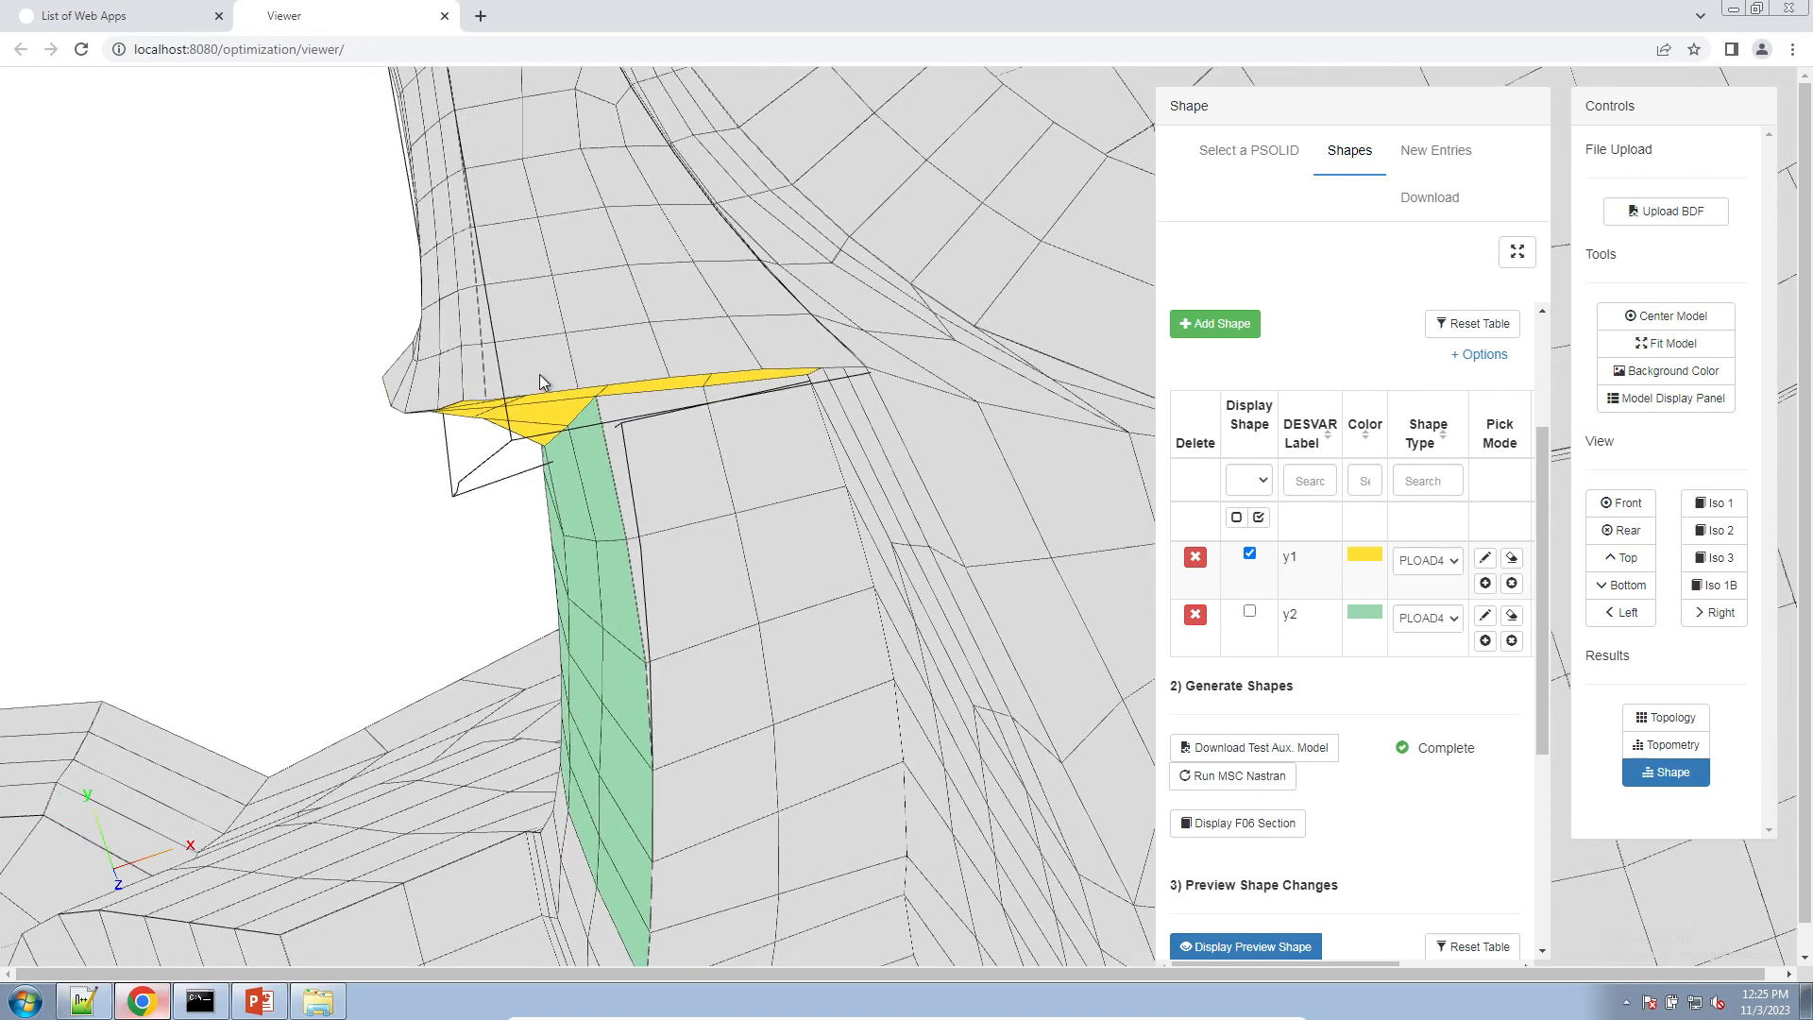
drag(511, 357, 534, 381)
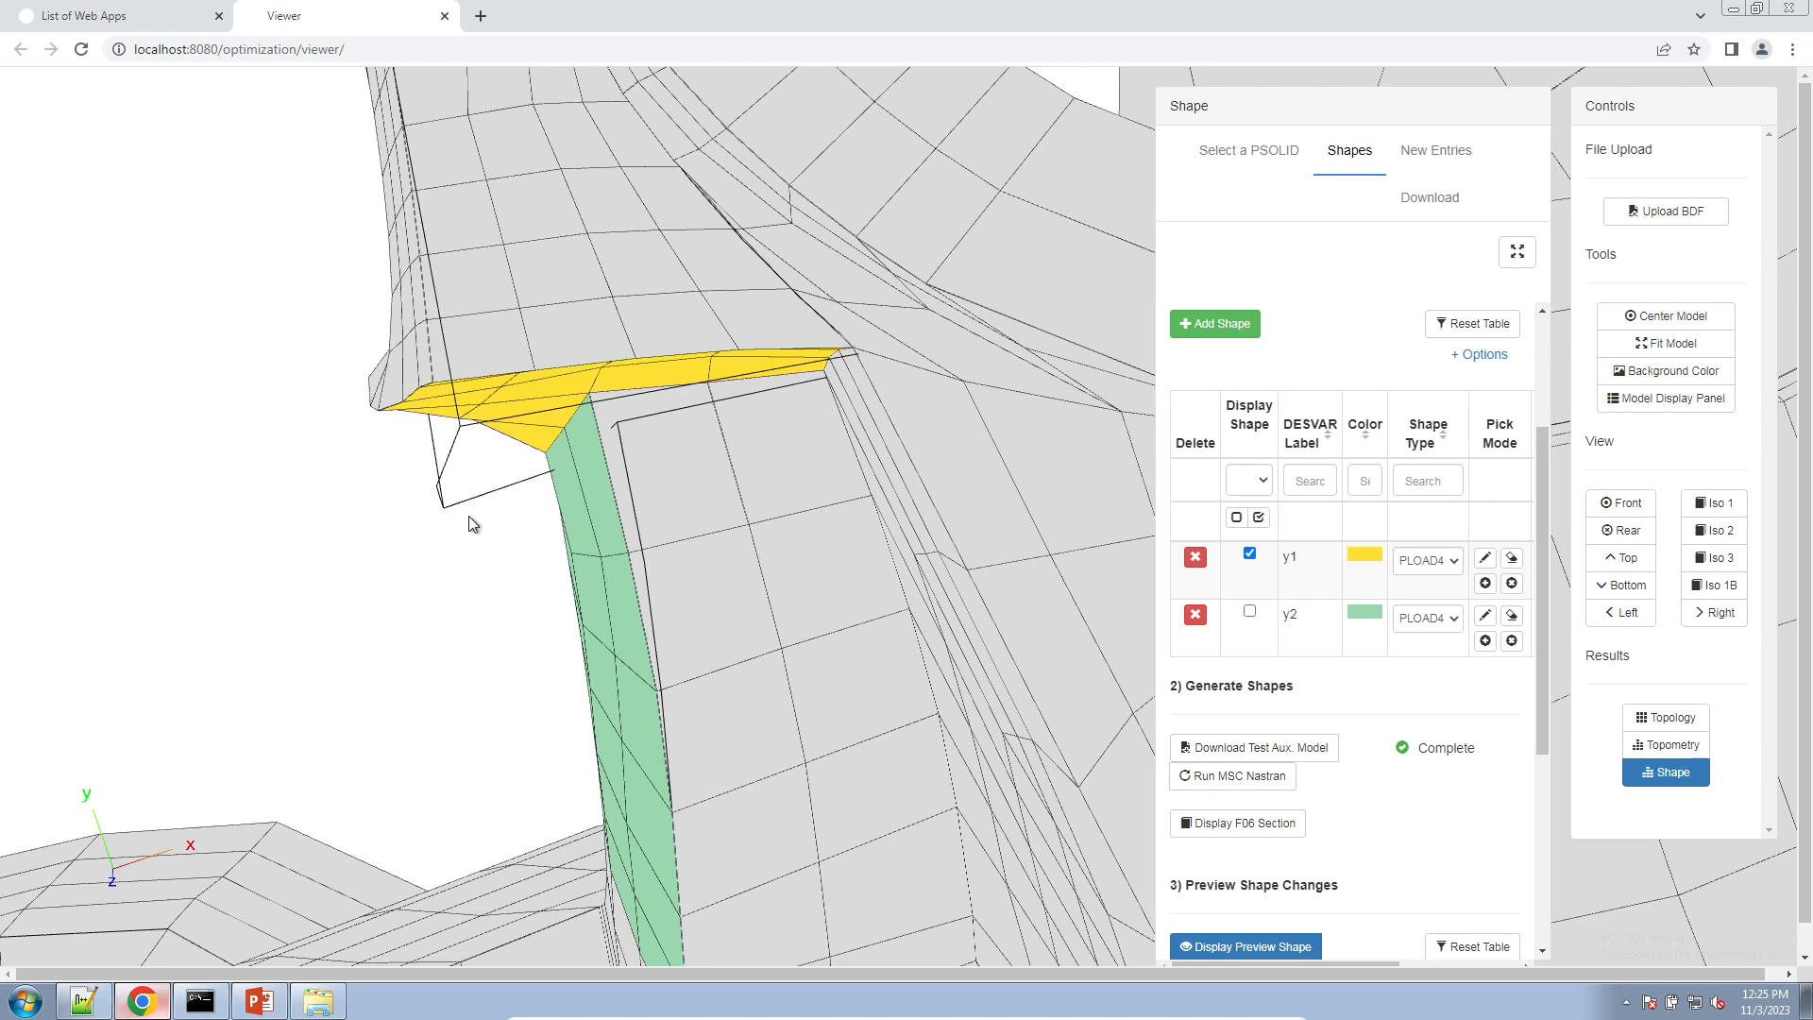
drag(467, 516, 476, 445)
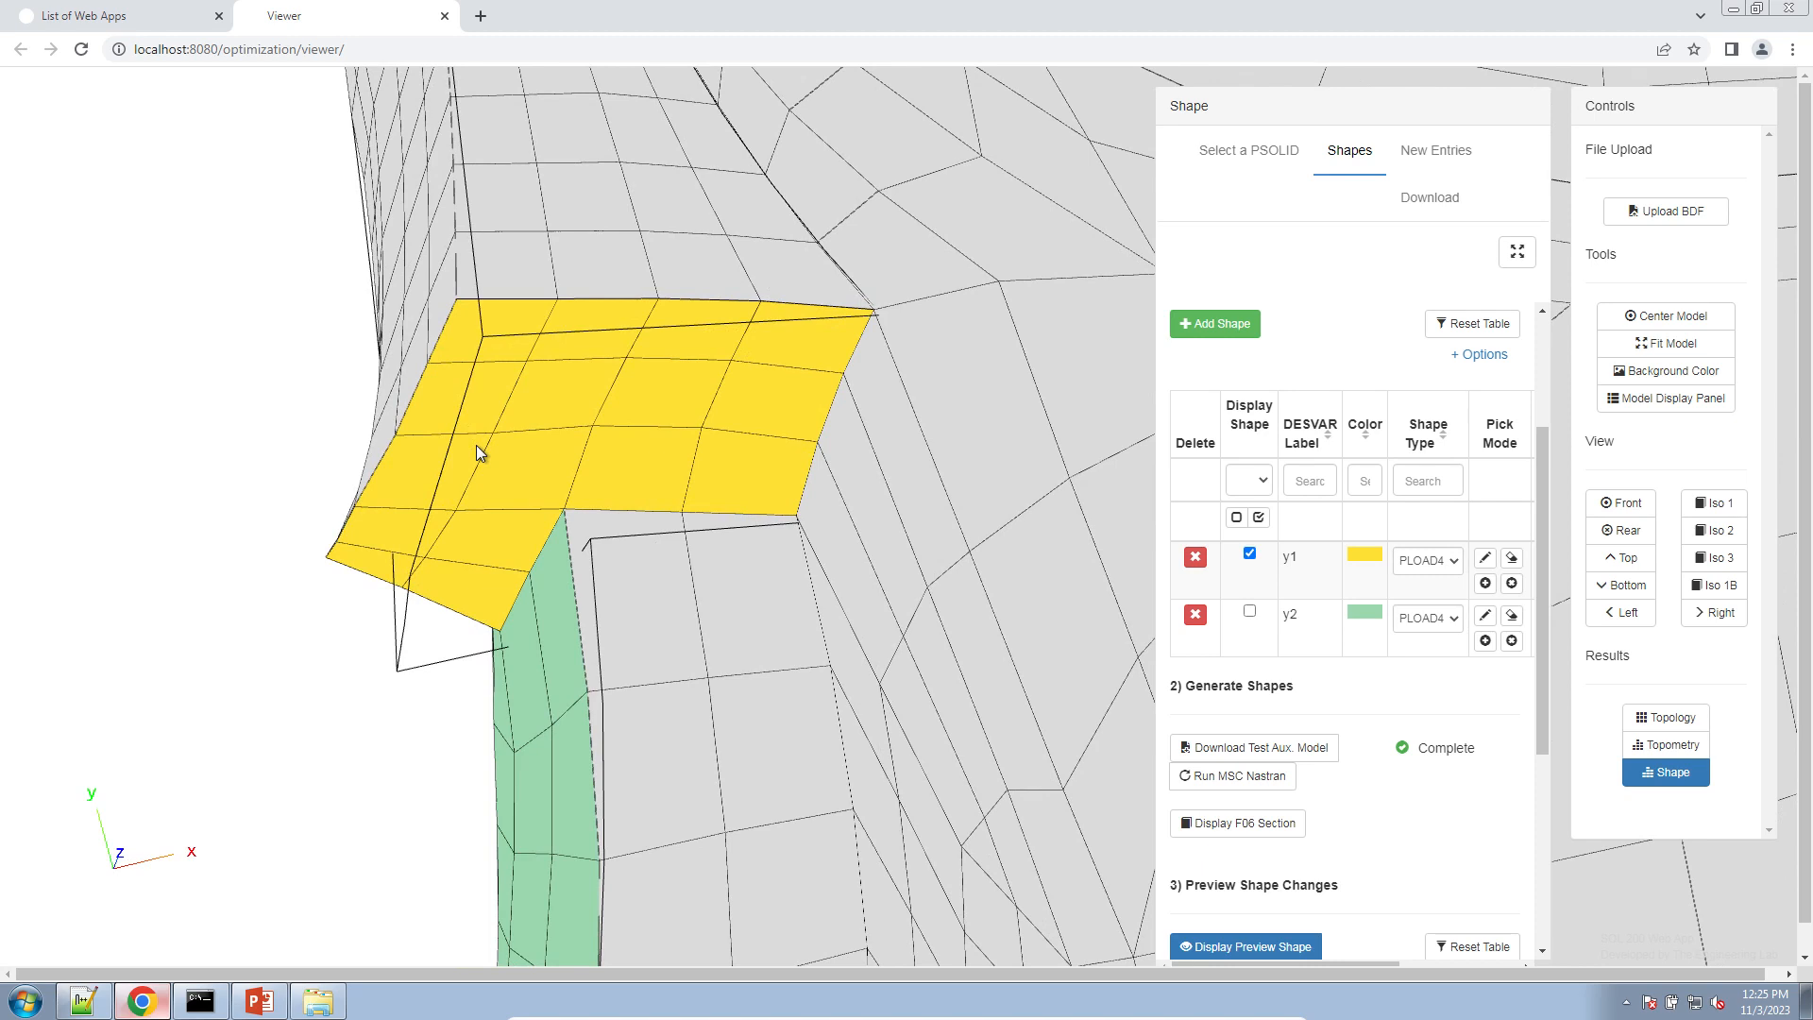
drag(425, 484, 466, 299)
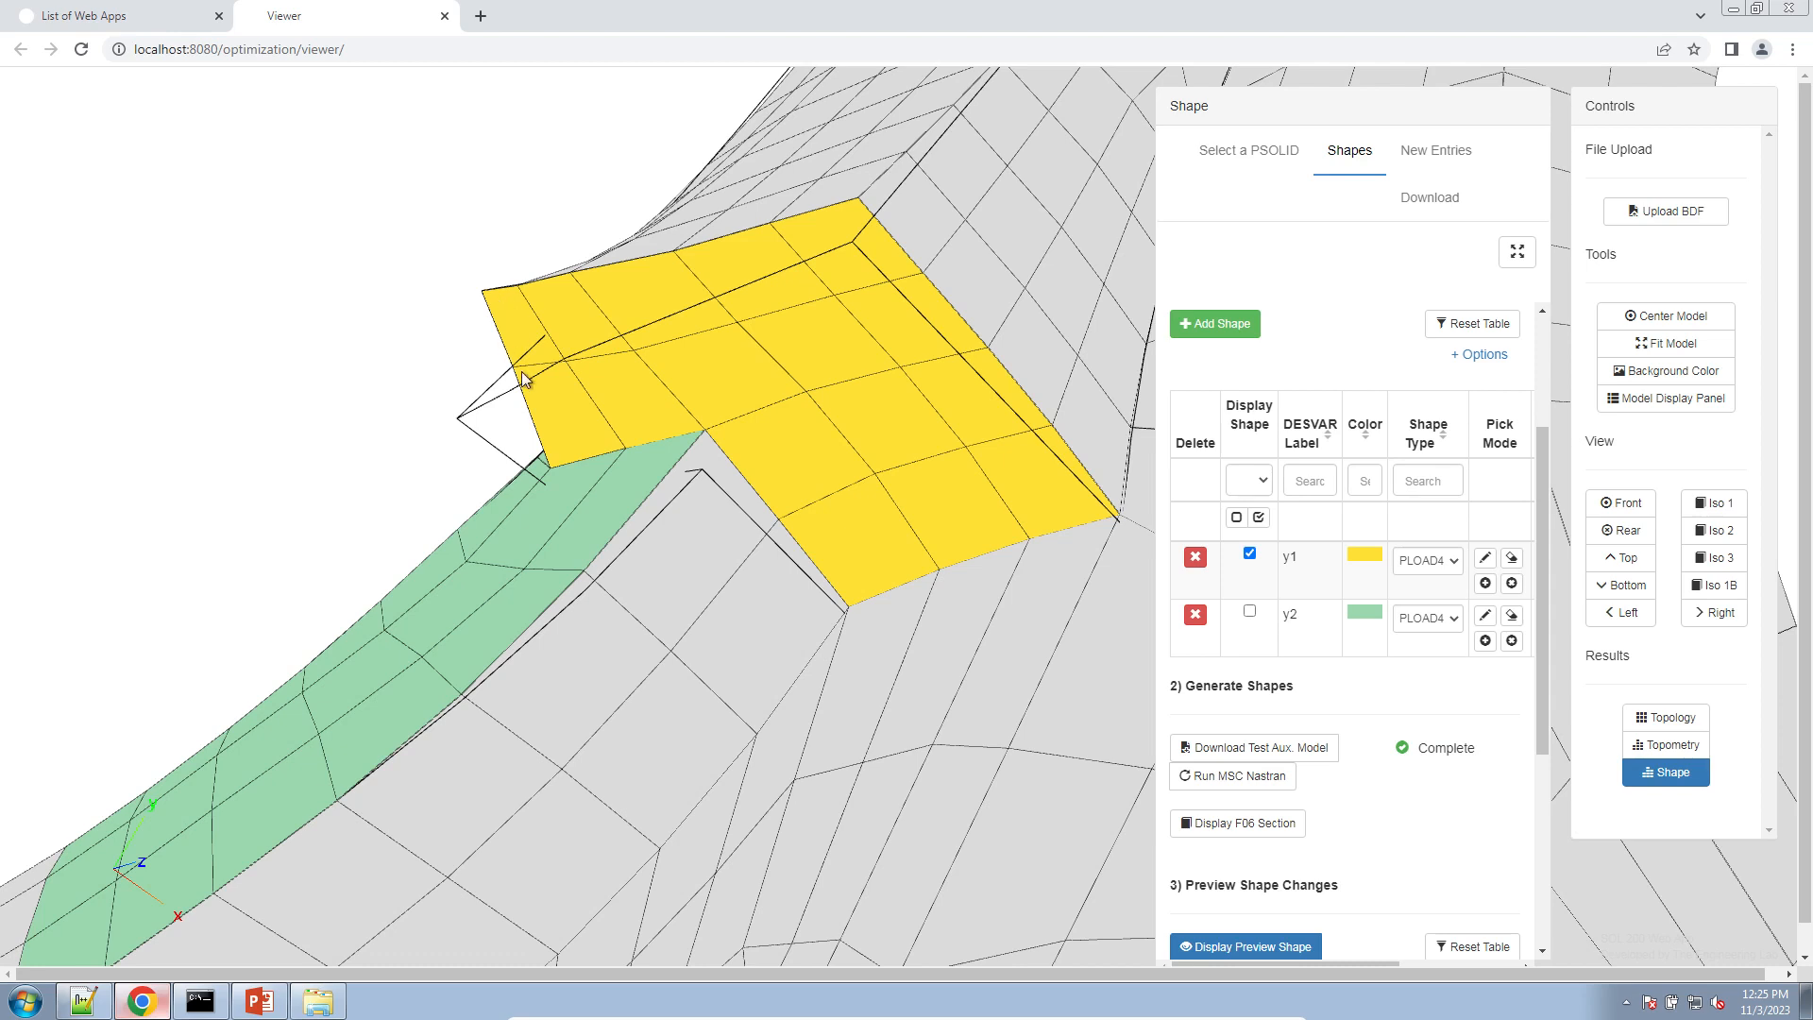
drag(514, 376, 553, 389)
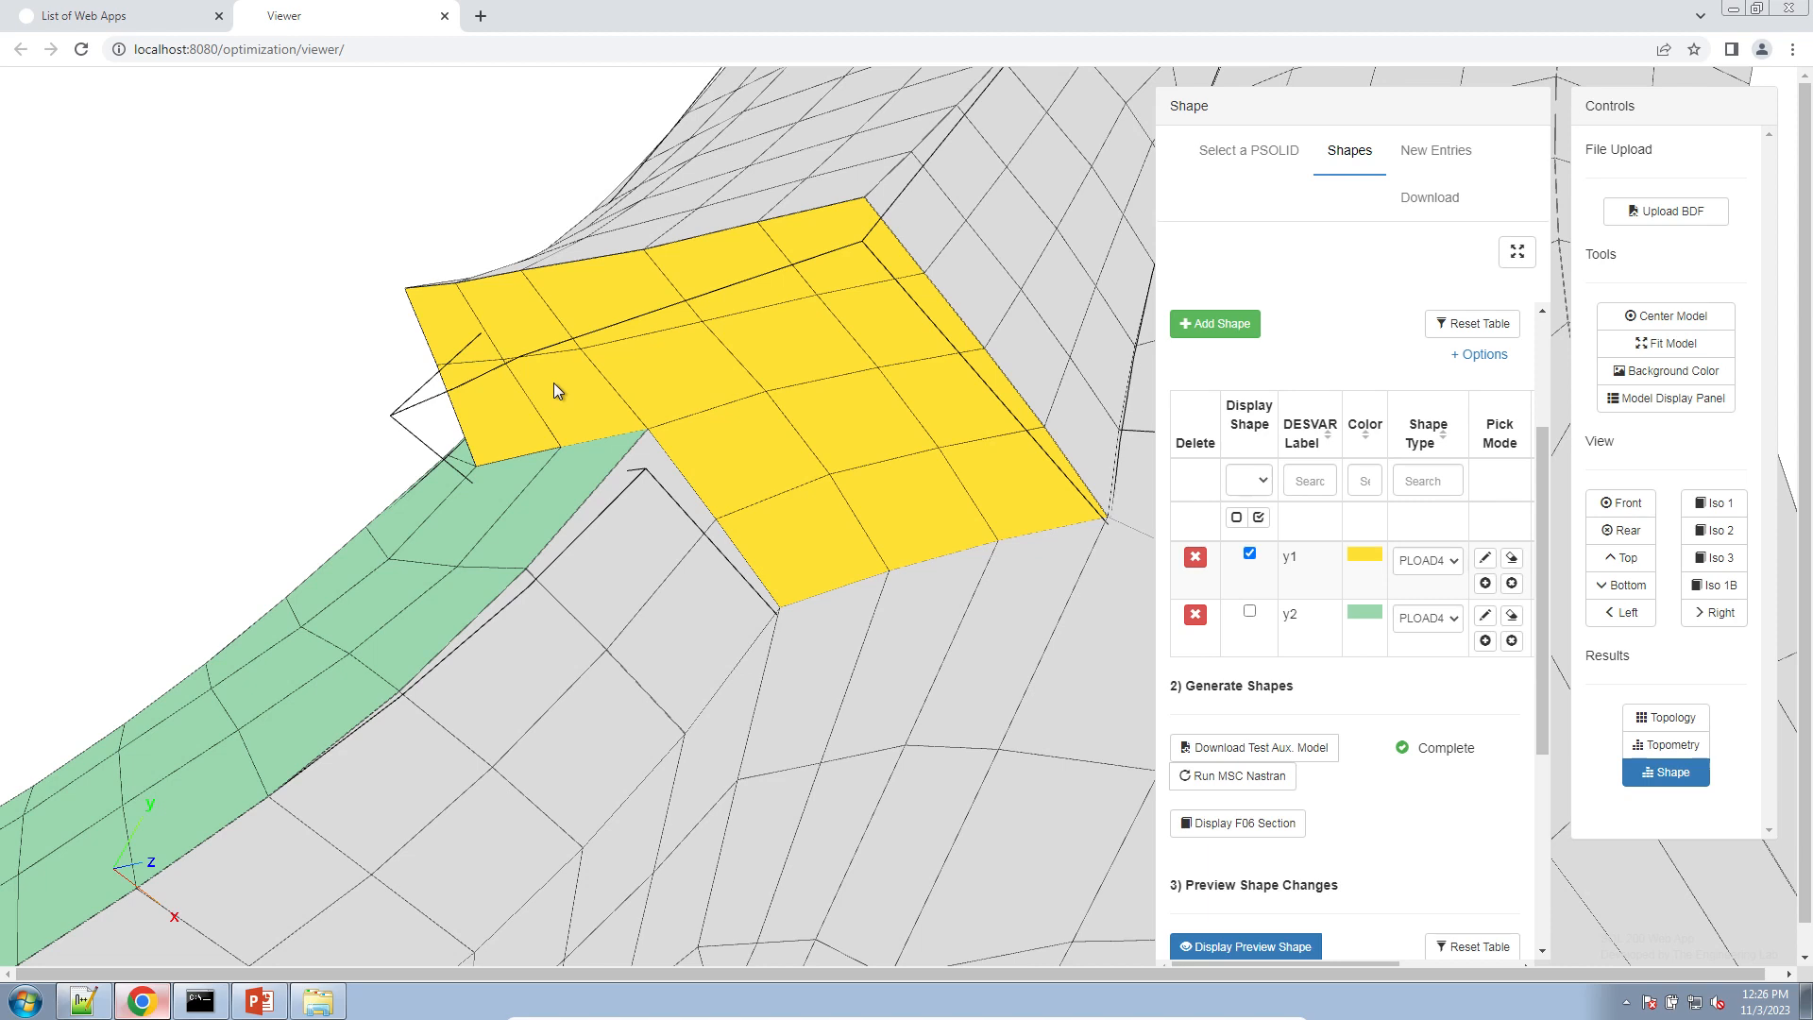
drag(634, 592, 629, 550)
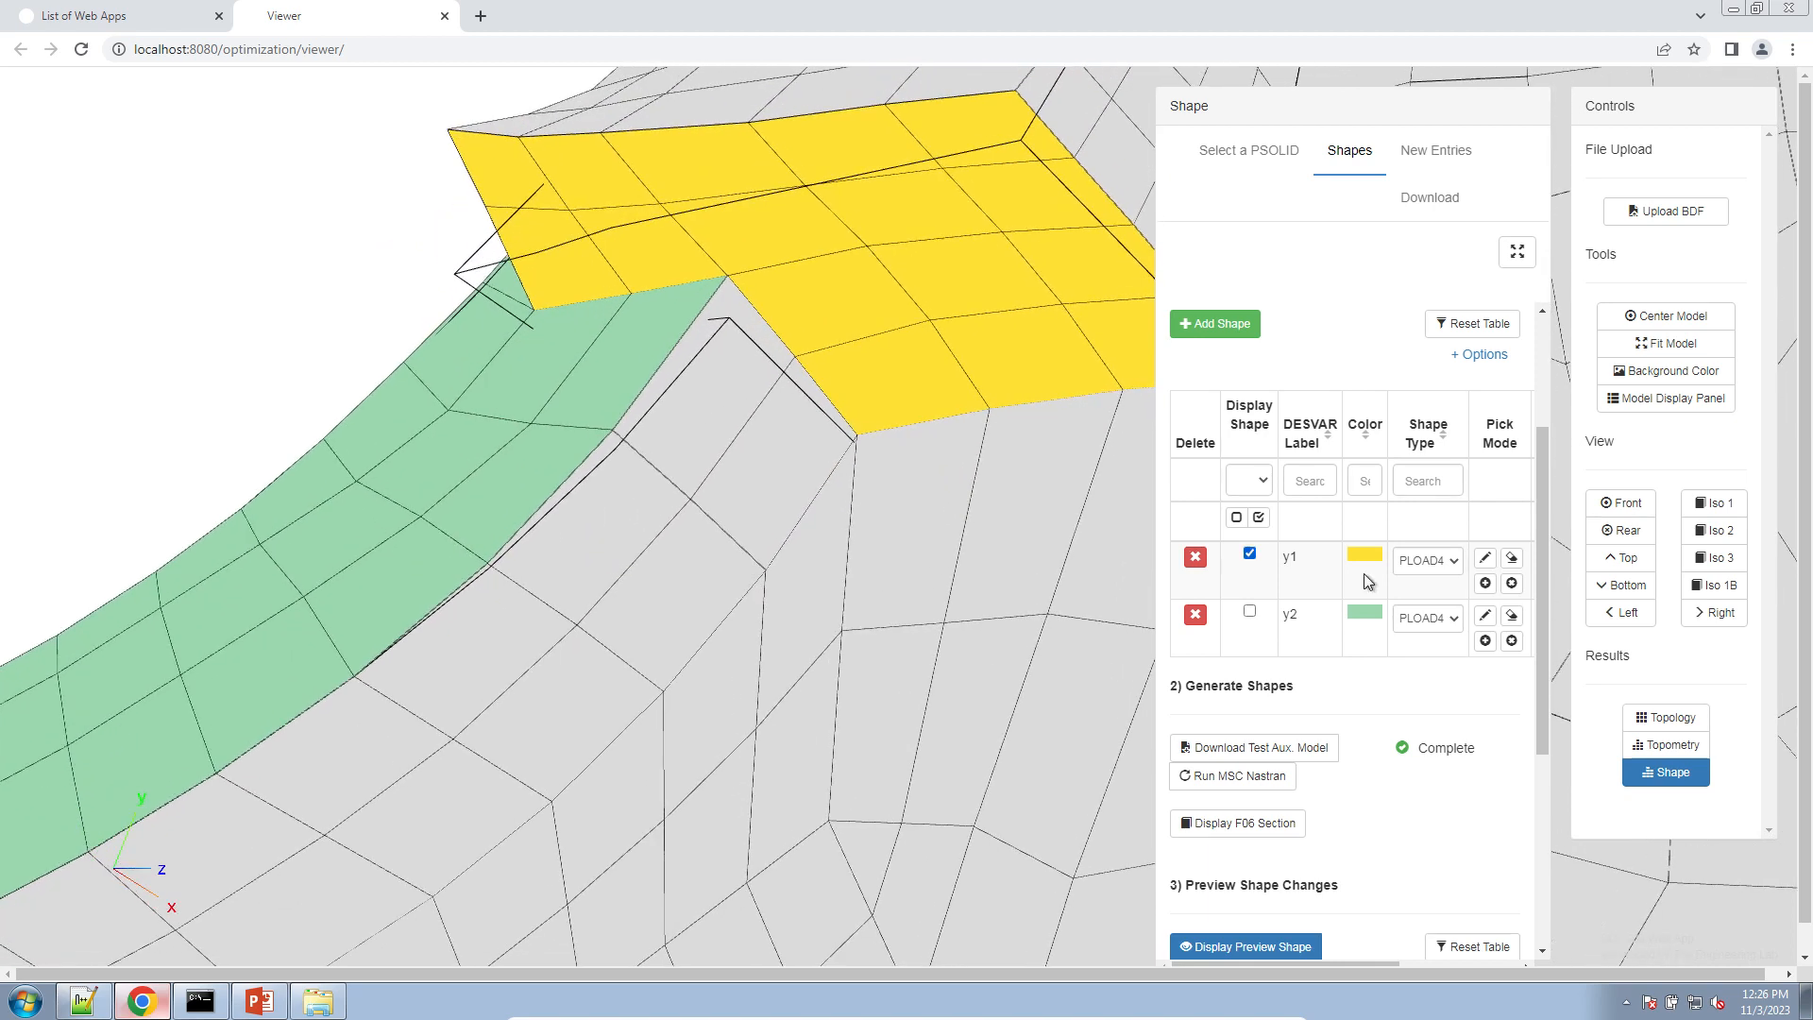
- Set the Test Δy of shape y2 to -5 and inspect the deformed ledge beneath the block
scroll(1429, 650, down, 4)
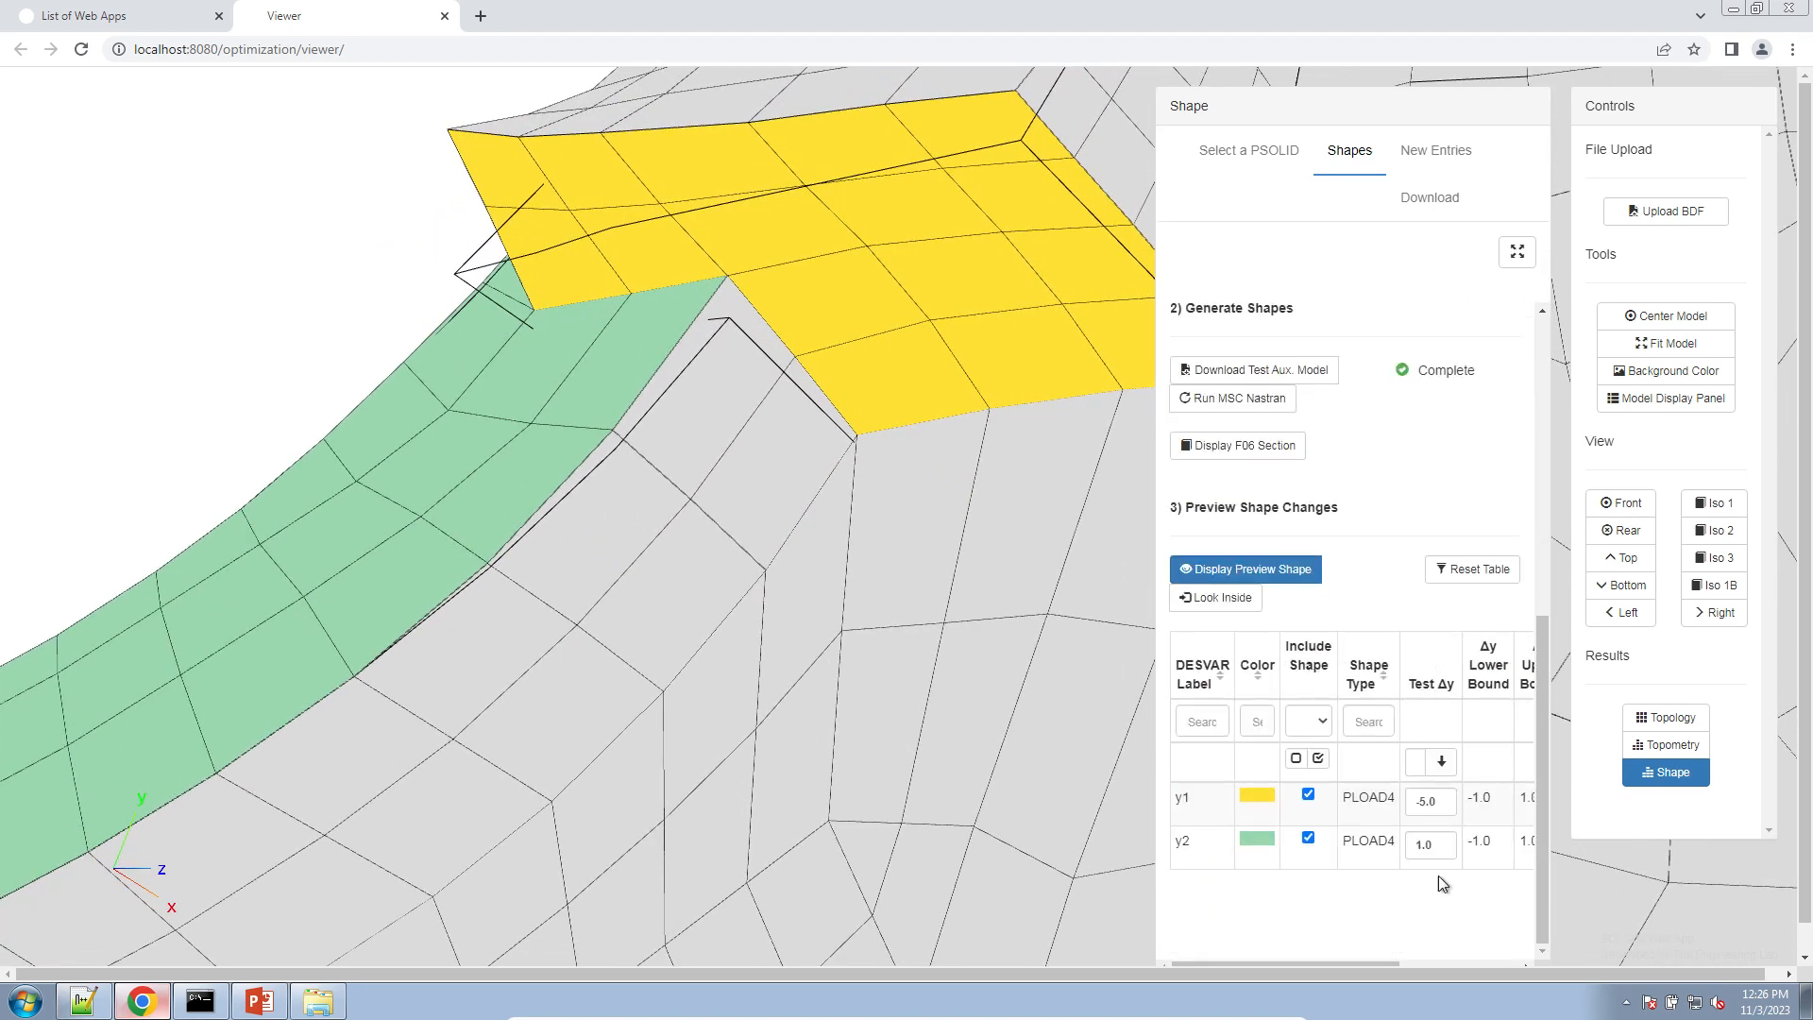
double_click(1429, 844)
text(-5.)
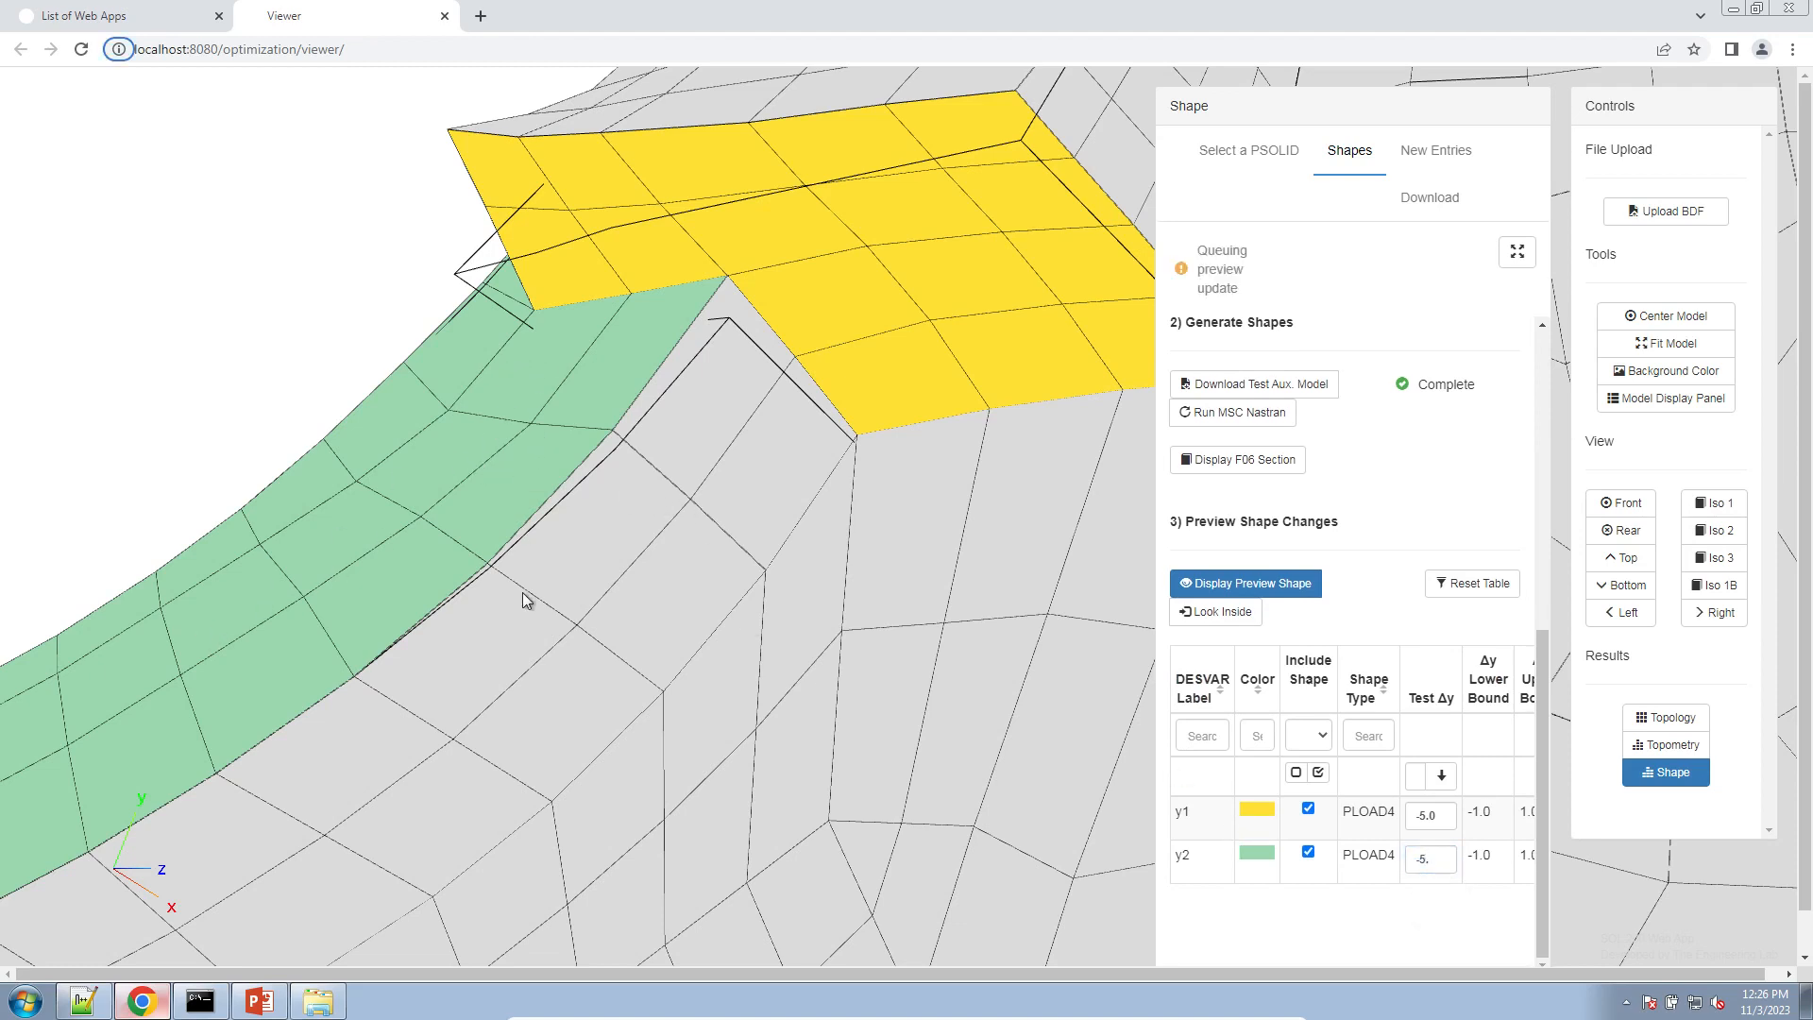
drag(438, 608, 795, 689)
mouse_move(727, 497)
mouse_down()
mouse_move(716, 564)
mouse_move(633, 590)
mouse_move(632, 540)
mouse_move(706, 501)
mouse_move(746, 493)
mouse_move(760, 513)
mouse_move(706, 523)
mouse_move(720, 507)
mouse_up()
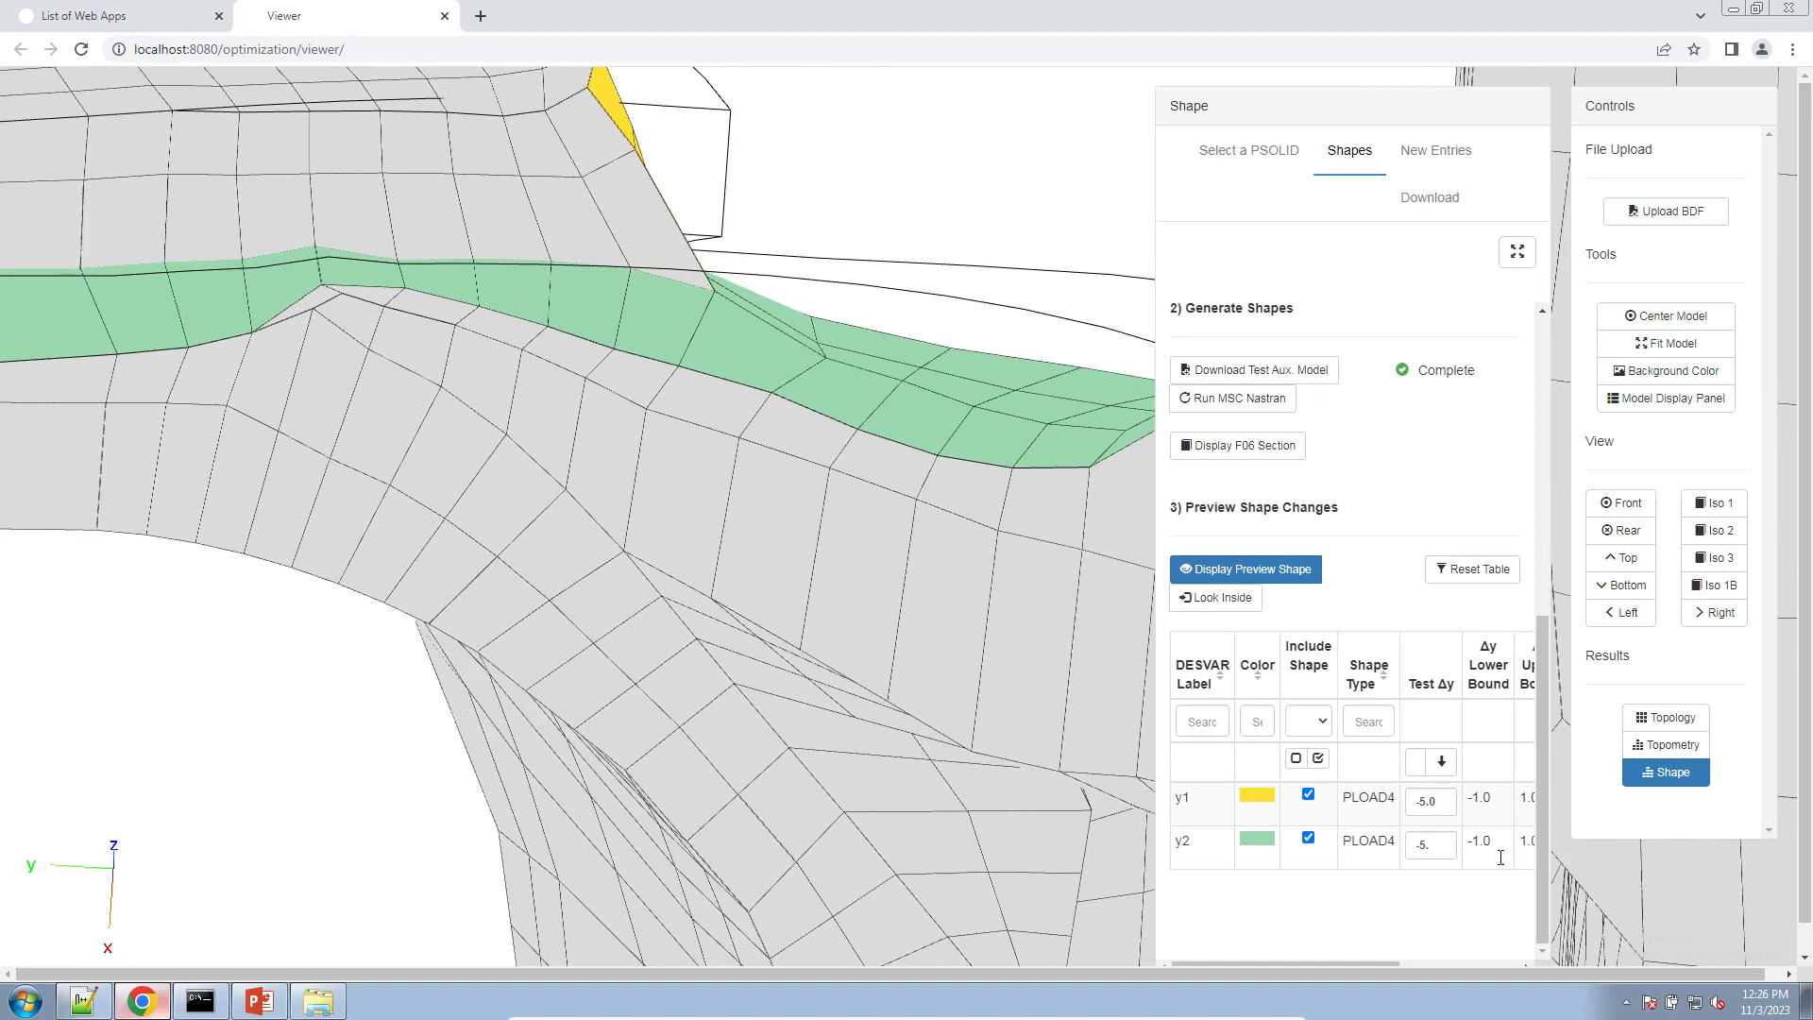
- Set the Test Δy of shape y2 to -10.0 and inspect the distortion of the ledge and adjoining walls
double_click(1435, 844)
text(-10)
key(Tab)
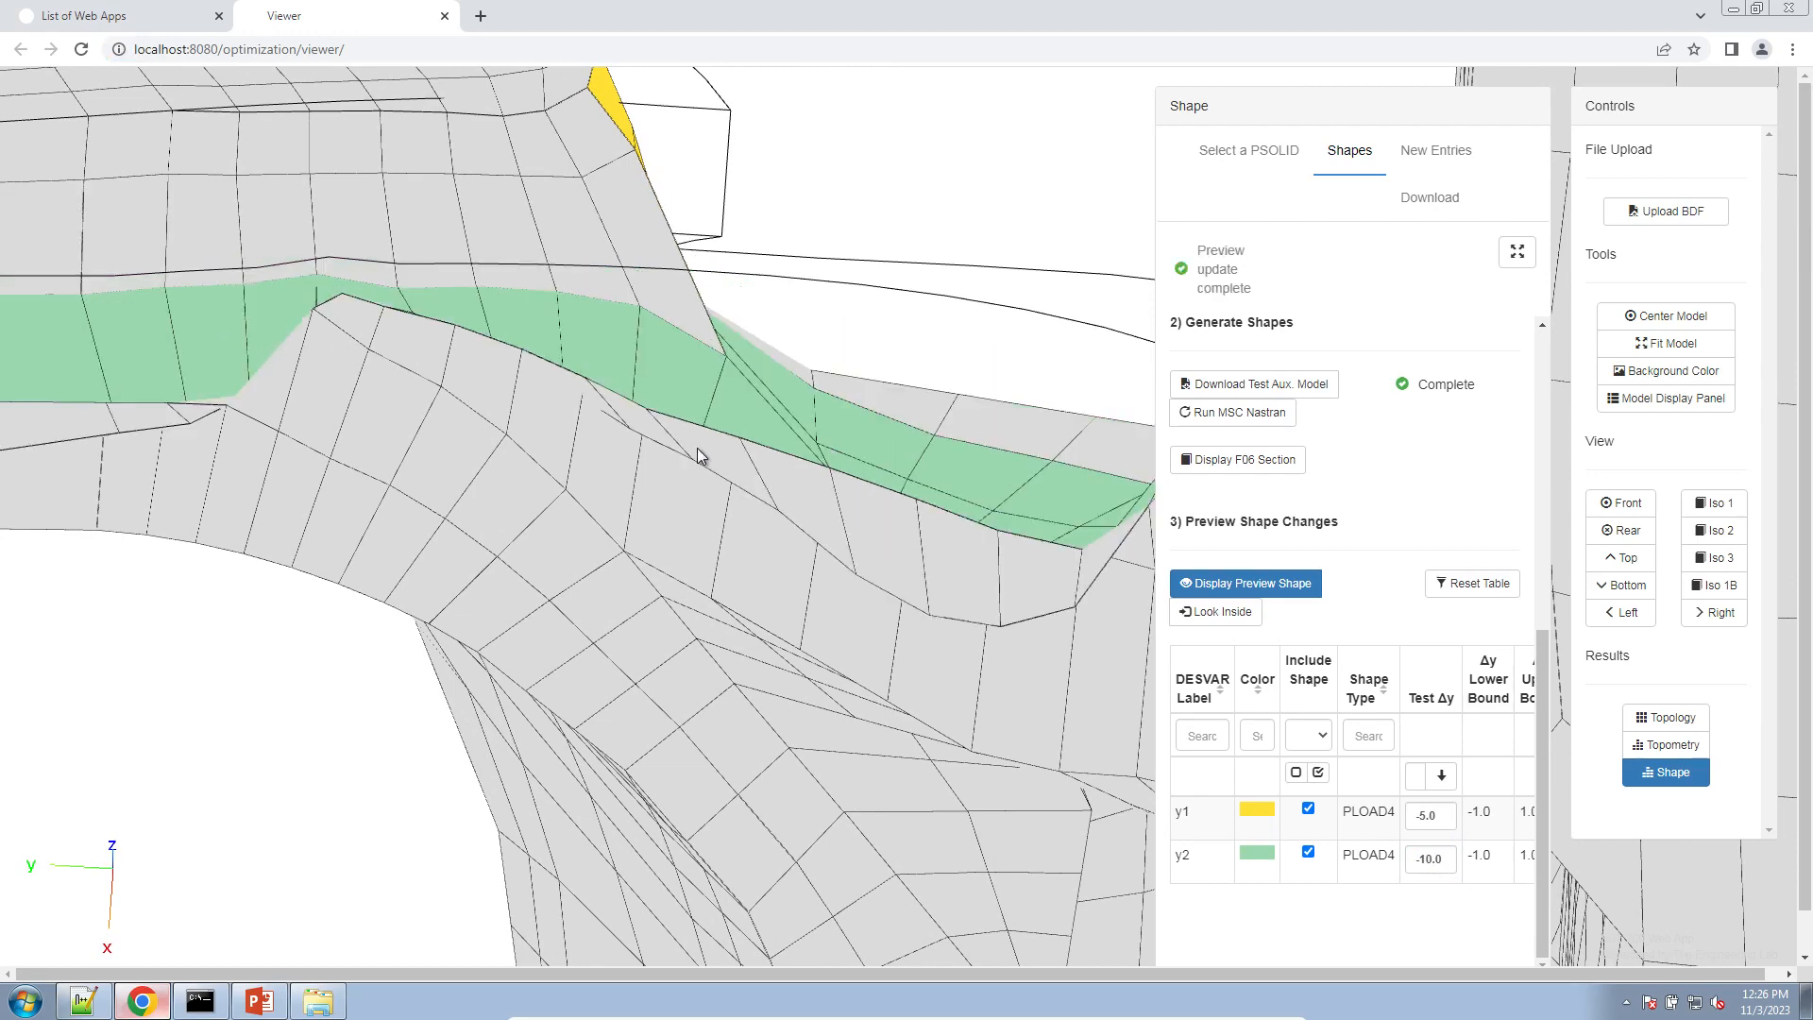
drag(696, 448, 576, 441)
drag(814, 436, 708, 459)
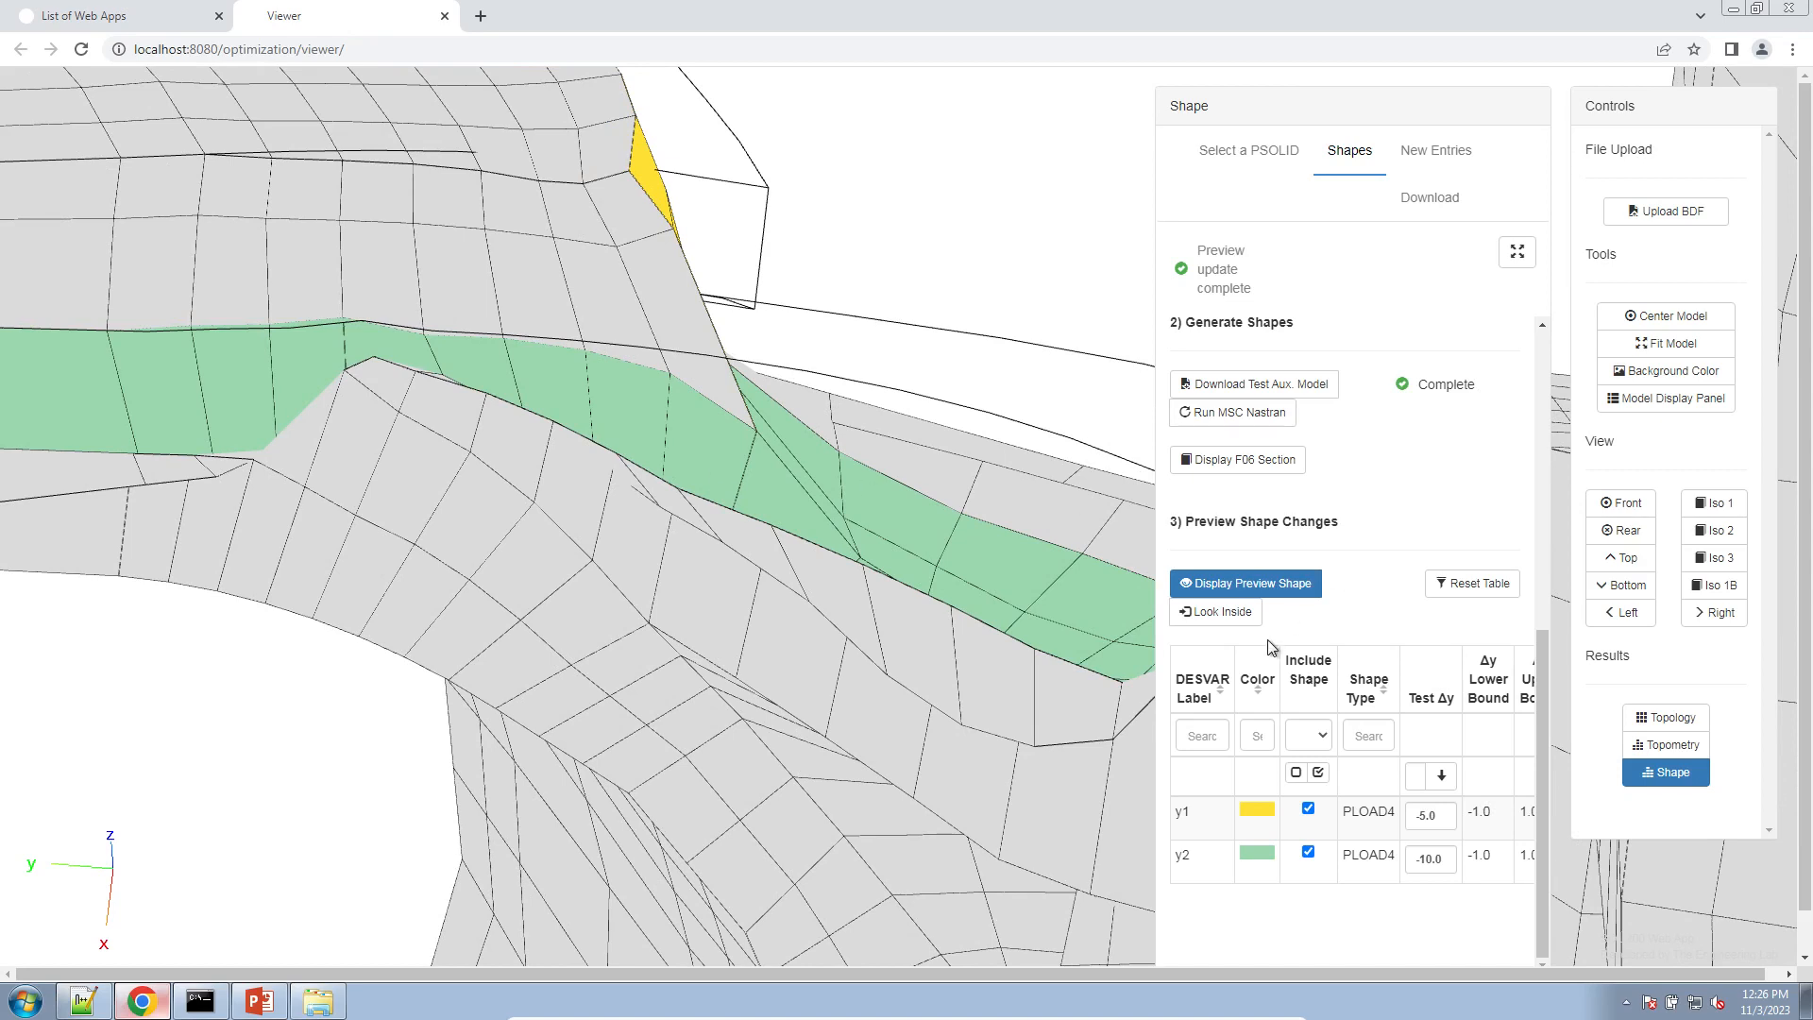
- Add the wall faces directly below the y2 ledge, around the curved opening, to shape y2's additional region
scroll(1378, 557, up, 4)
click(1484, 640)
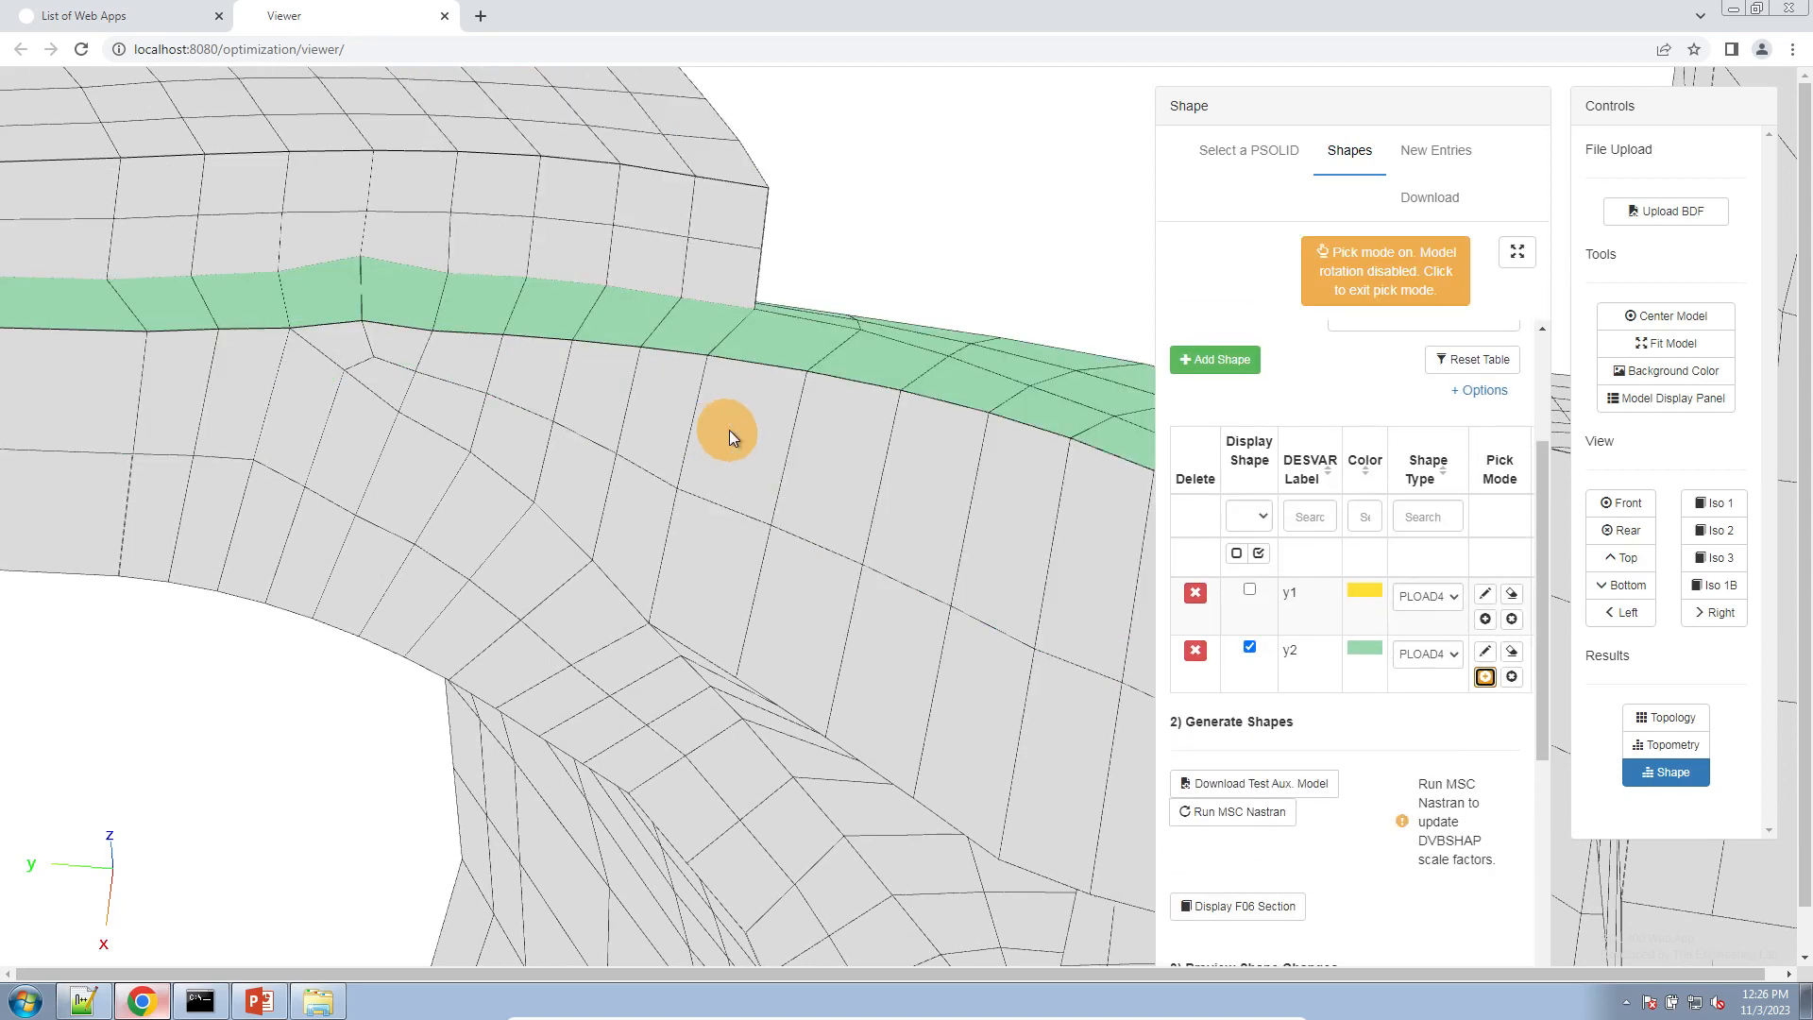
scroll(729, 428, up, 3)
scroll(728, 429, down, 3)
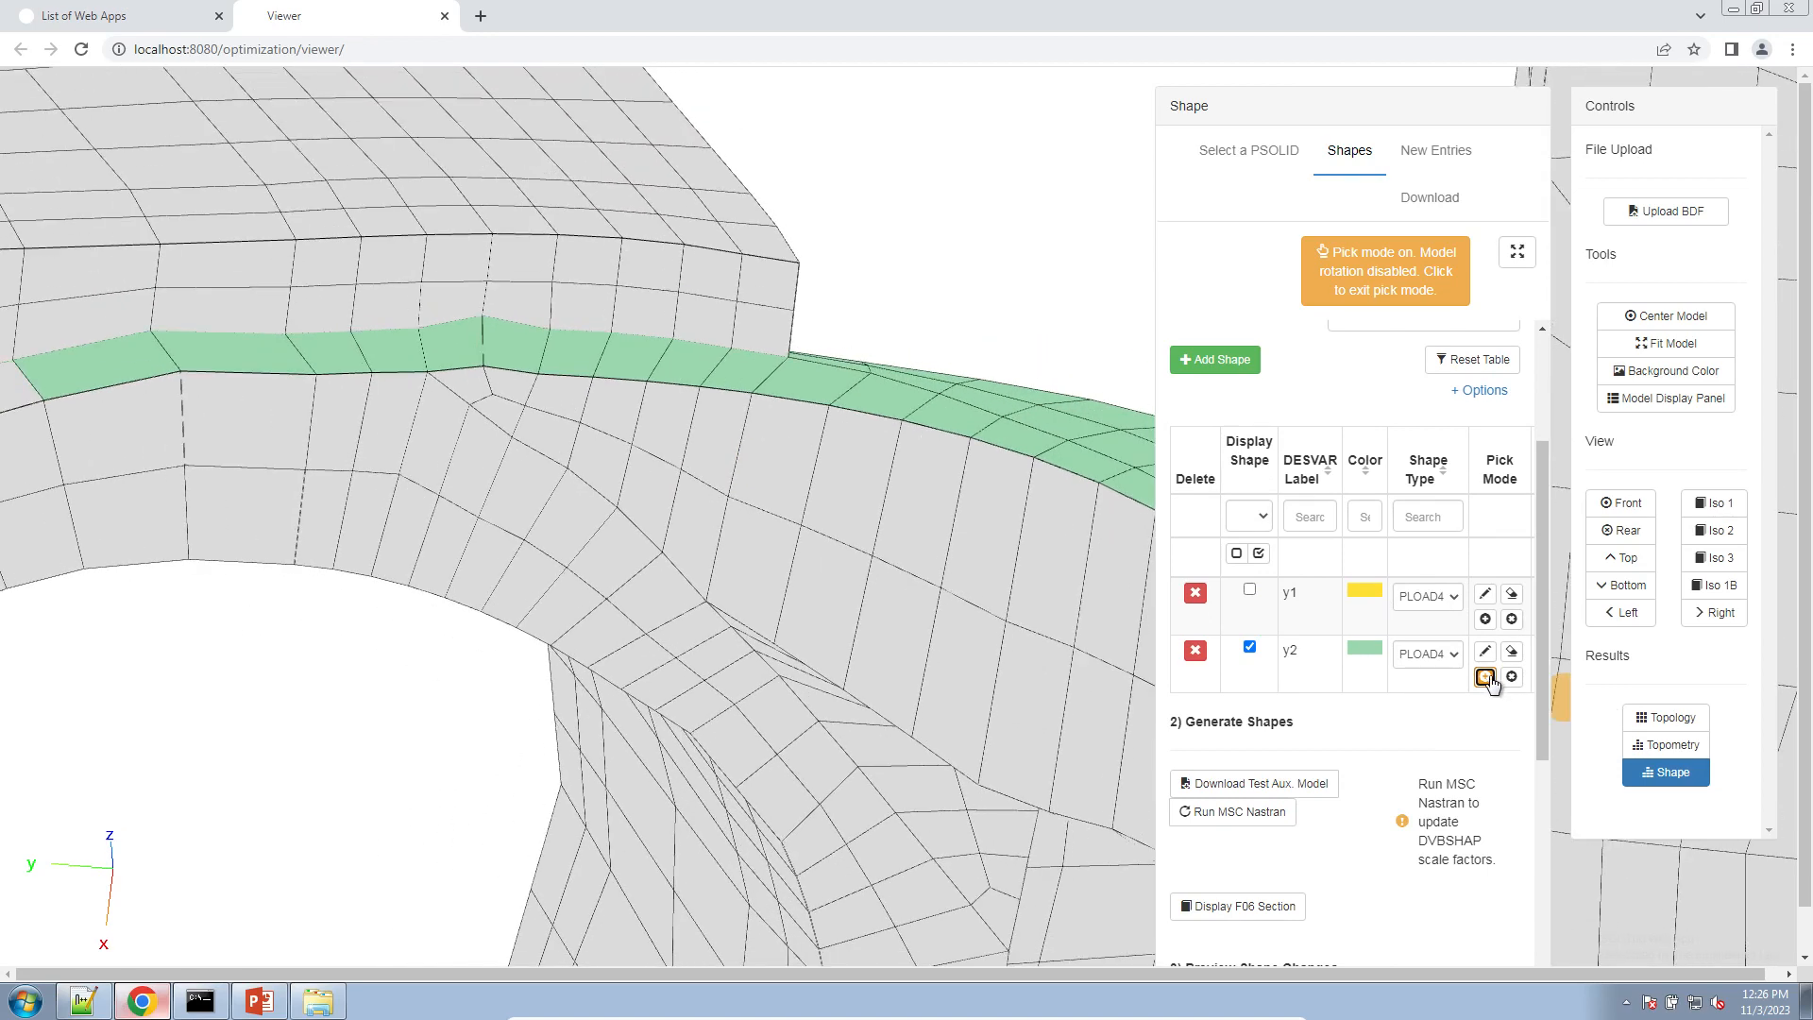
right_drag(415, 440, 442, 446)
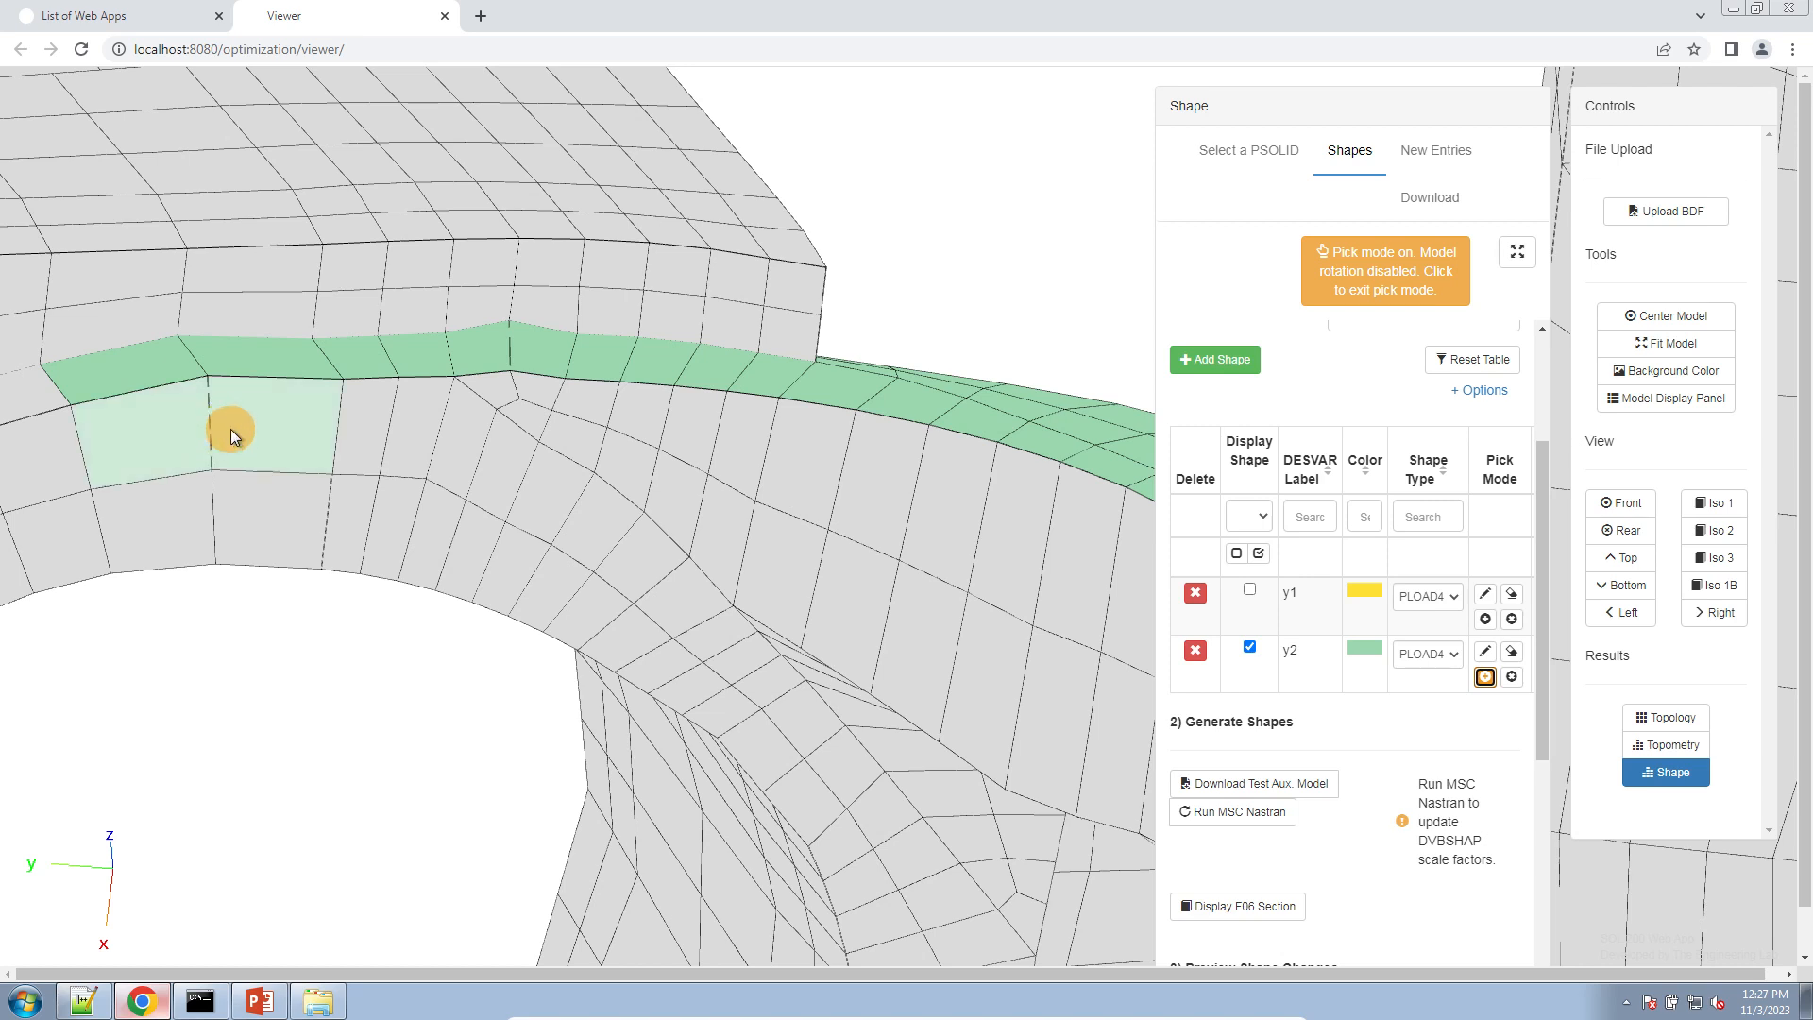
click(357, 422)
click(475, 442)
click(584, 501)
click(678, 450)
click(775, 492)
- Extend y2's additional region with the two rows of wall faces below the ledge, continuing past the block's corner
right_drag(636, 468, 421, 425)
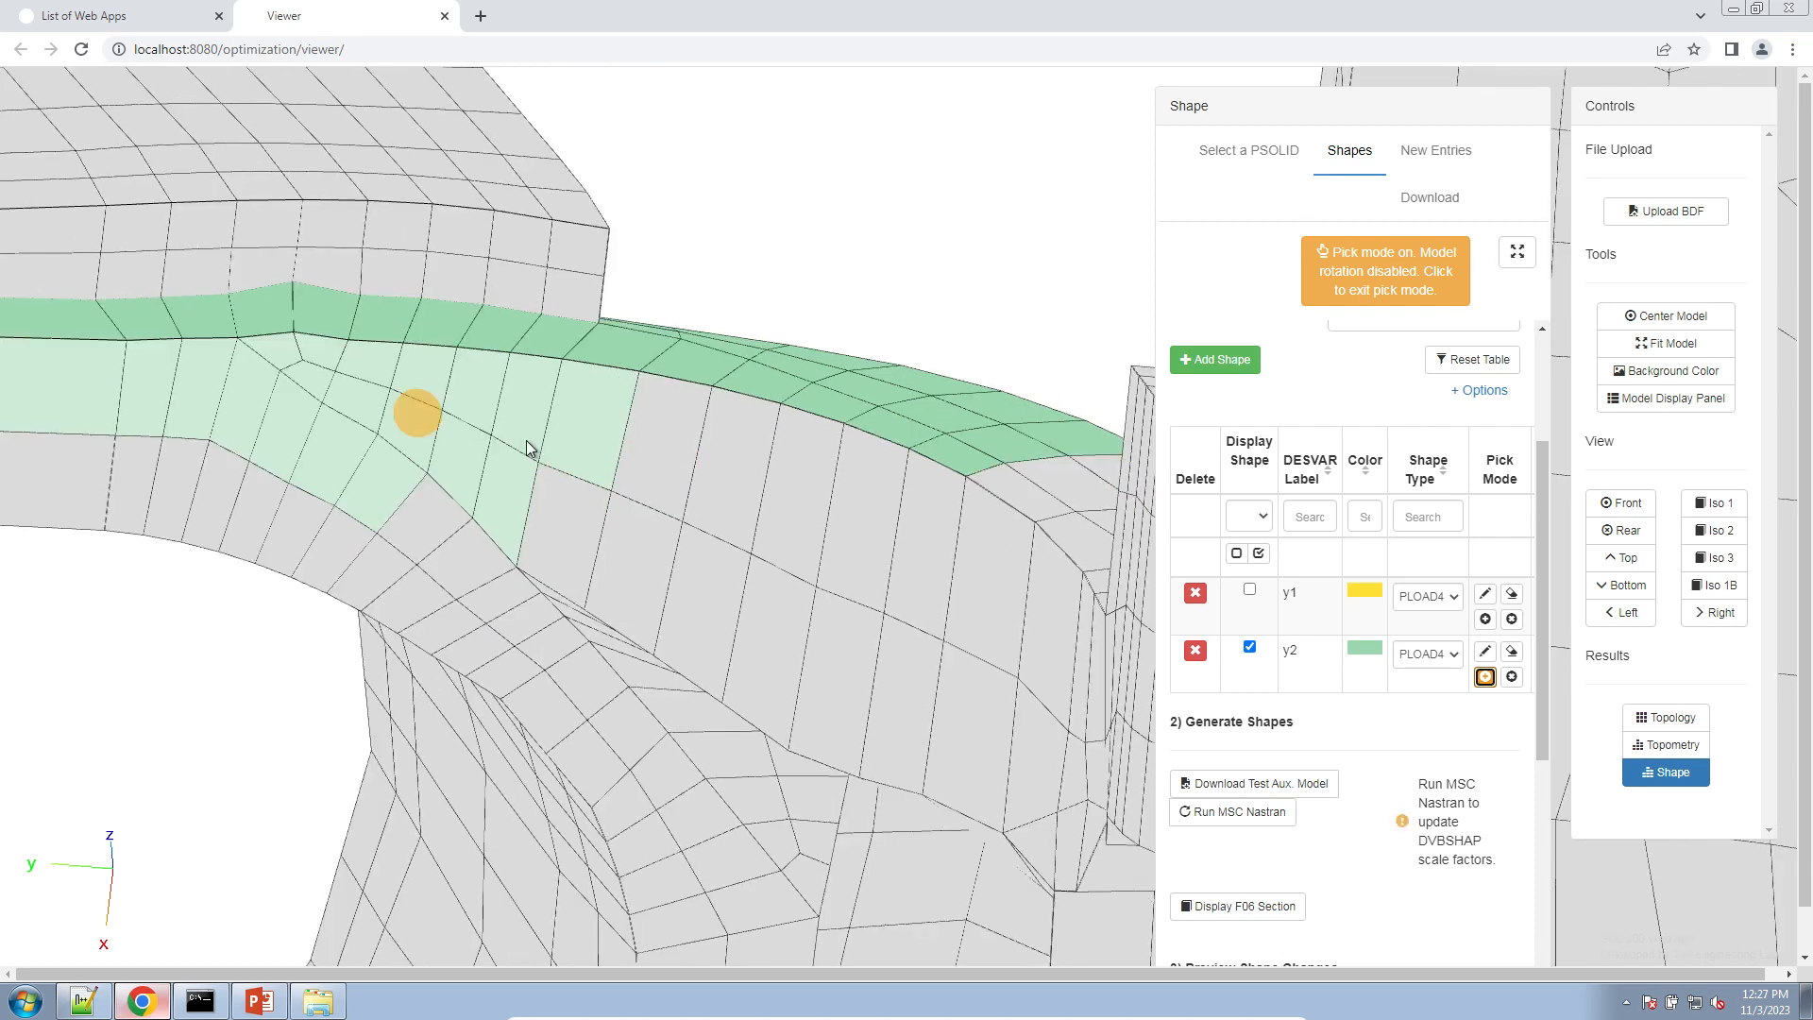
click(848, 637)
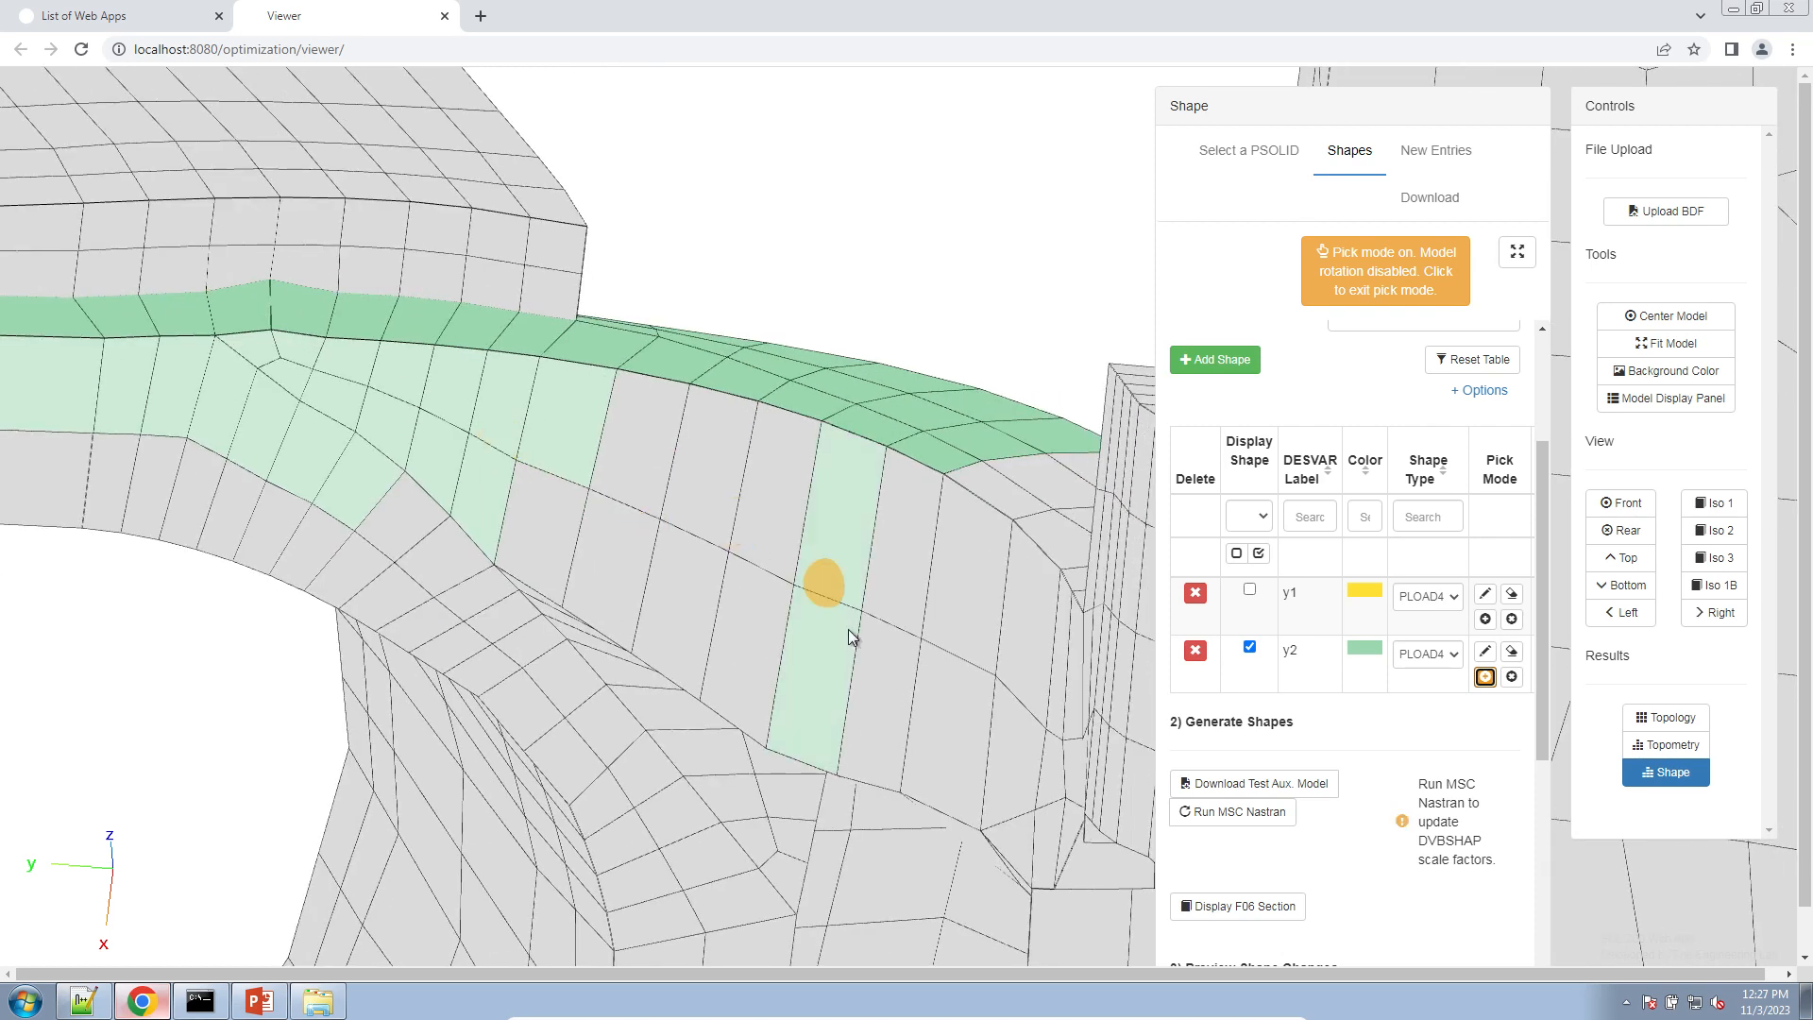
click(859, 627)
click(732, 558)
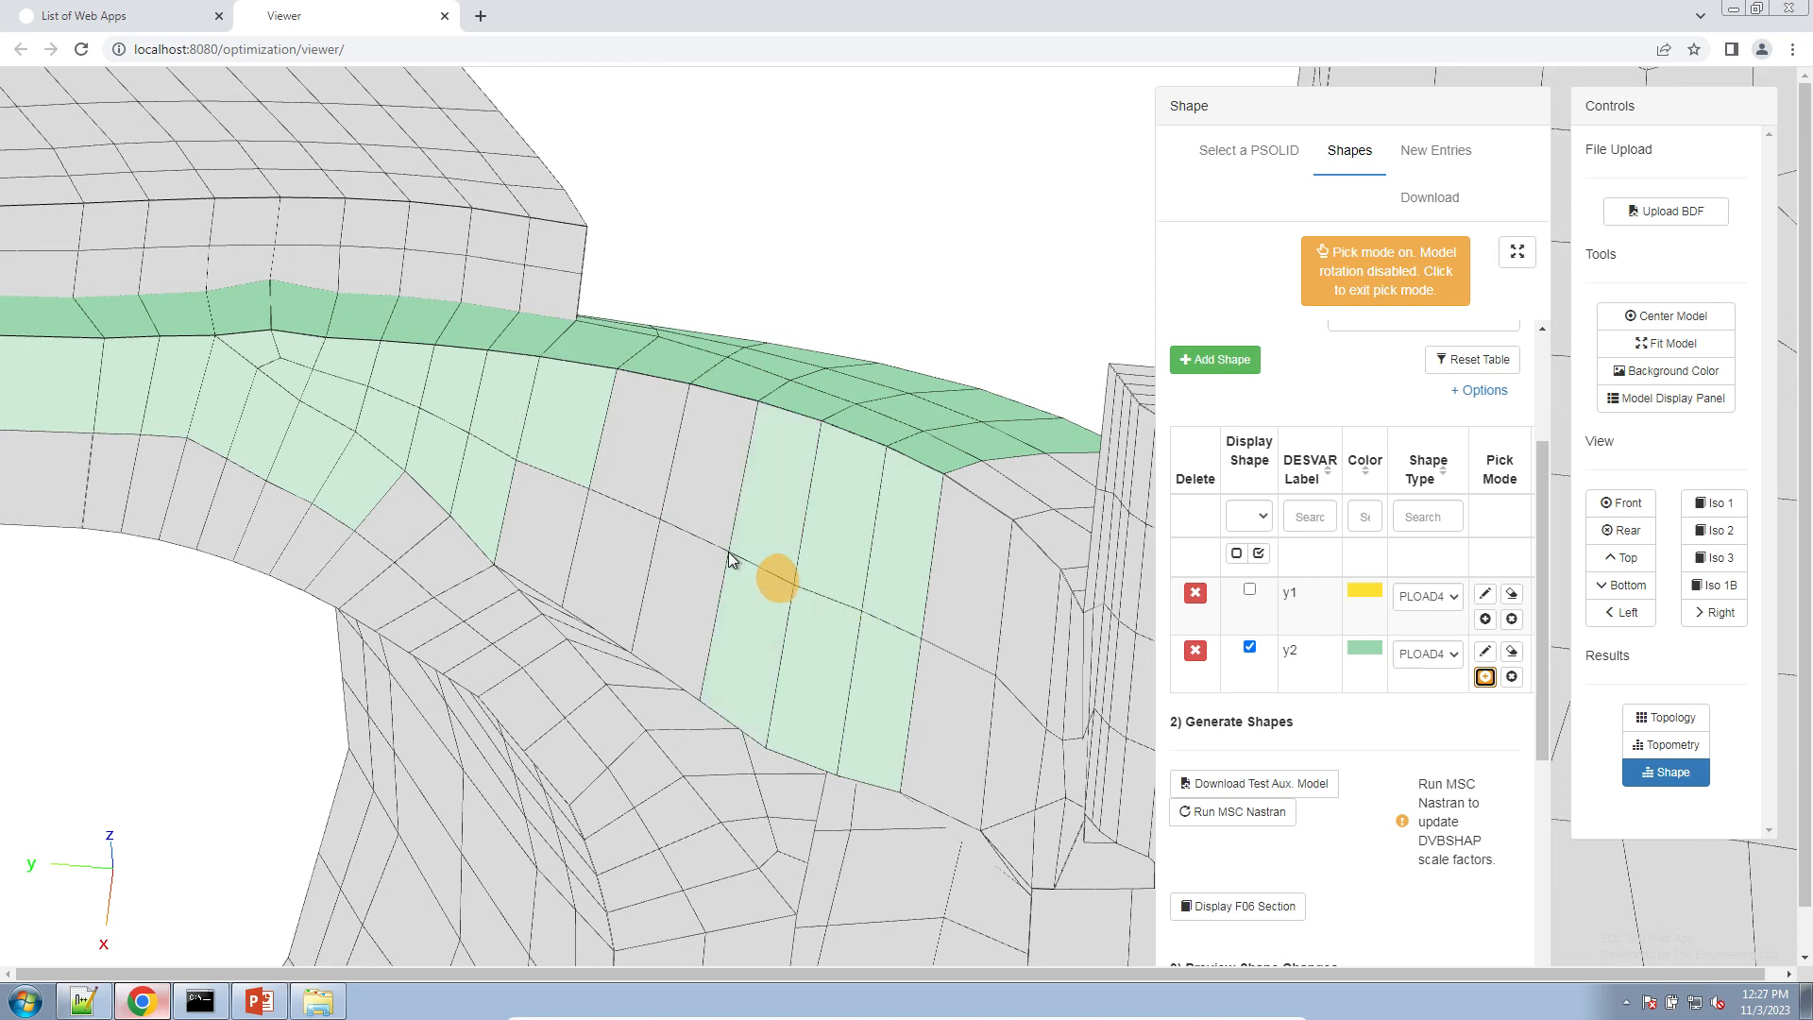
drag(728, 553, 538, 489)
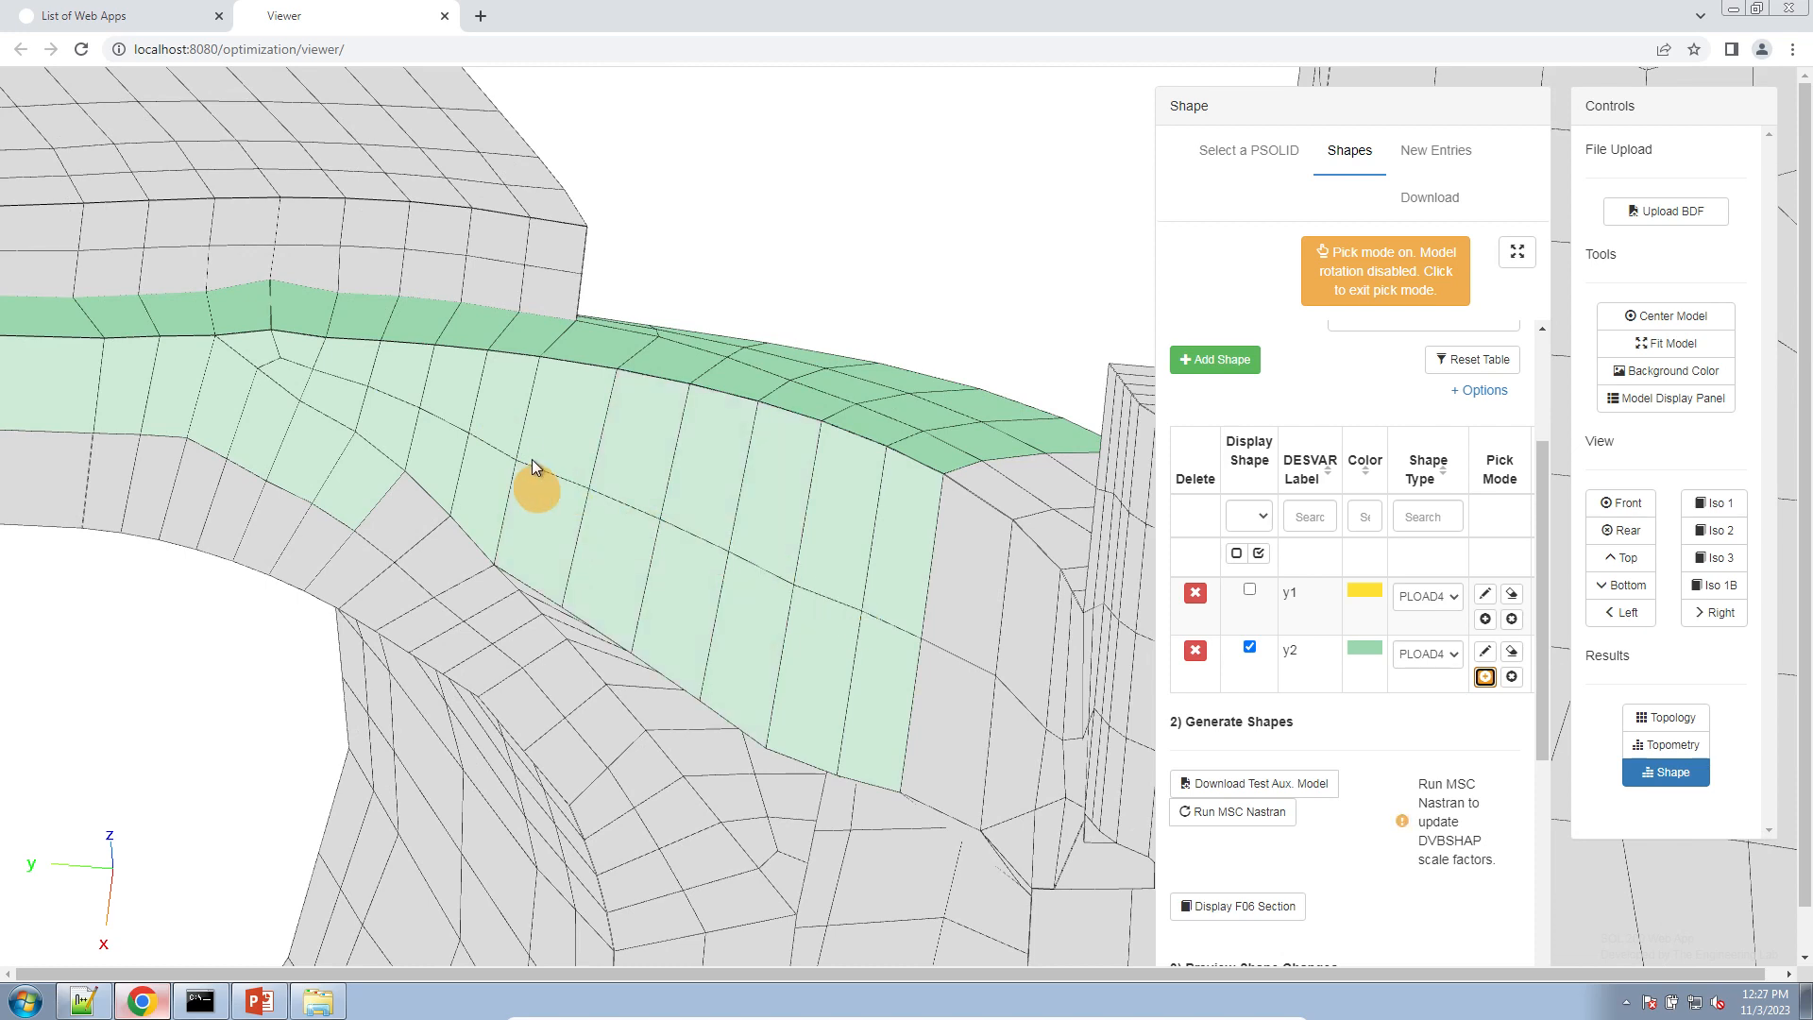
click(1386, 270)
- Add the remaining wall faces below the ledge's far end and the block's adjoining end face to y2's additional region
drag(971, 496, 744, 526)
click(1486, 641)
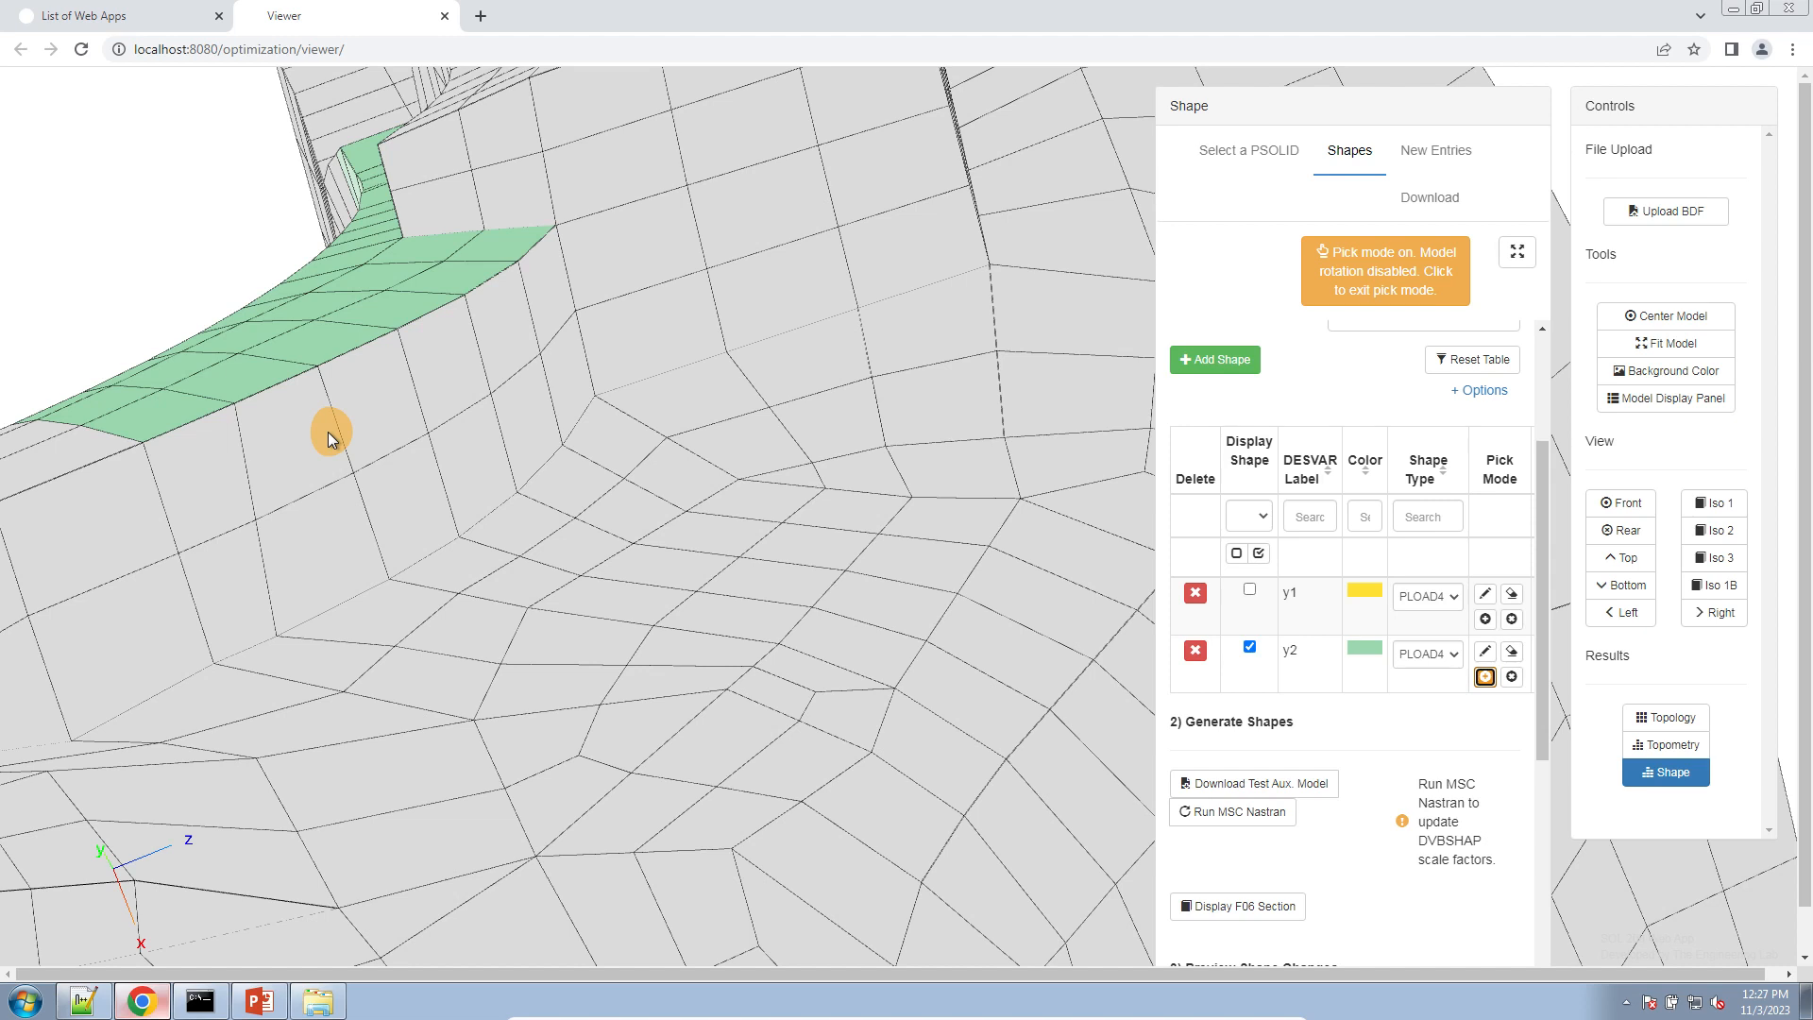
click(304, 514)
drag(354, 472, 542, 356)
right_drag(433, 526, 415, 595)
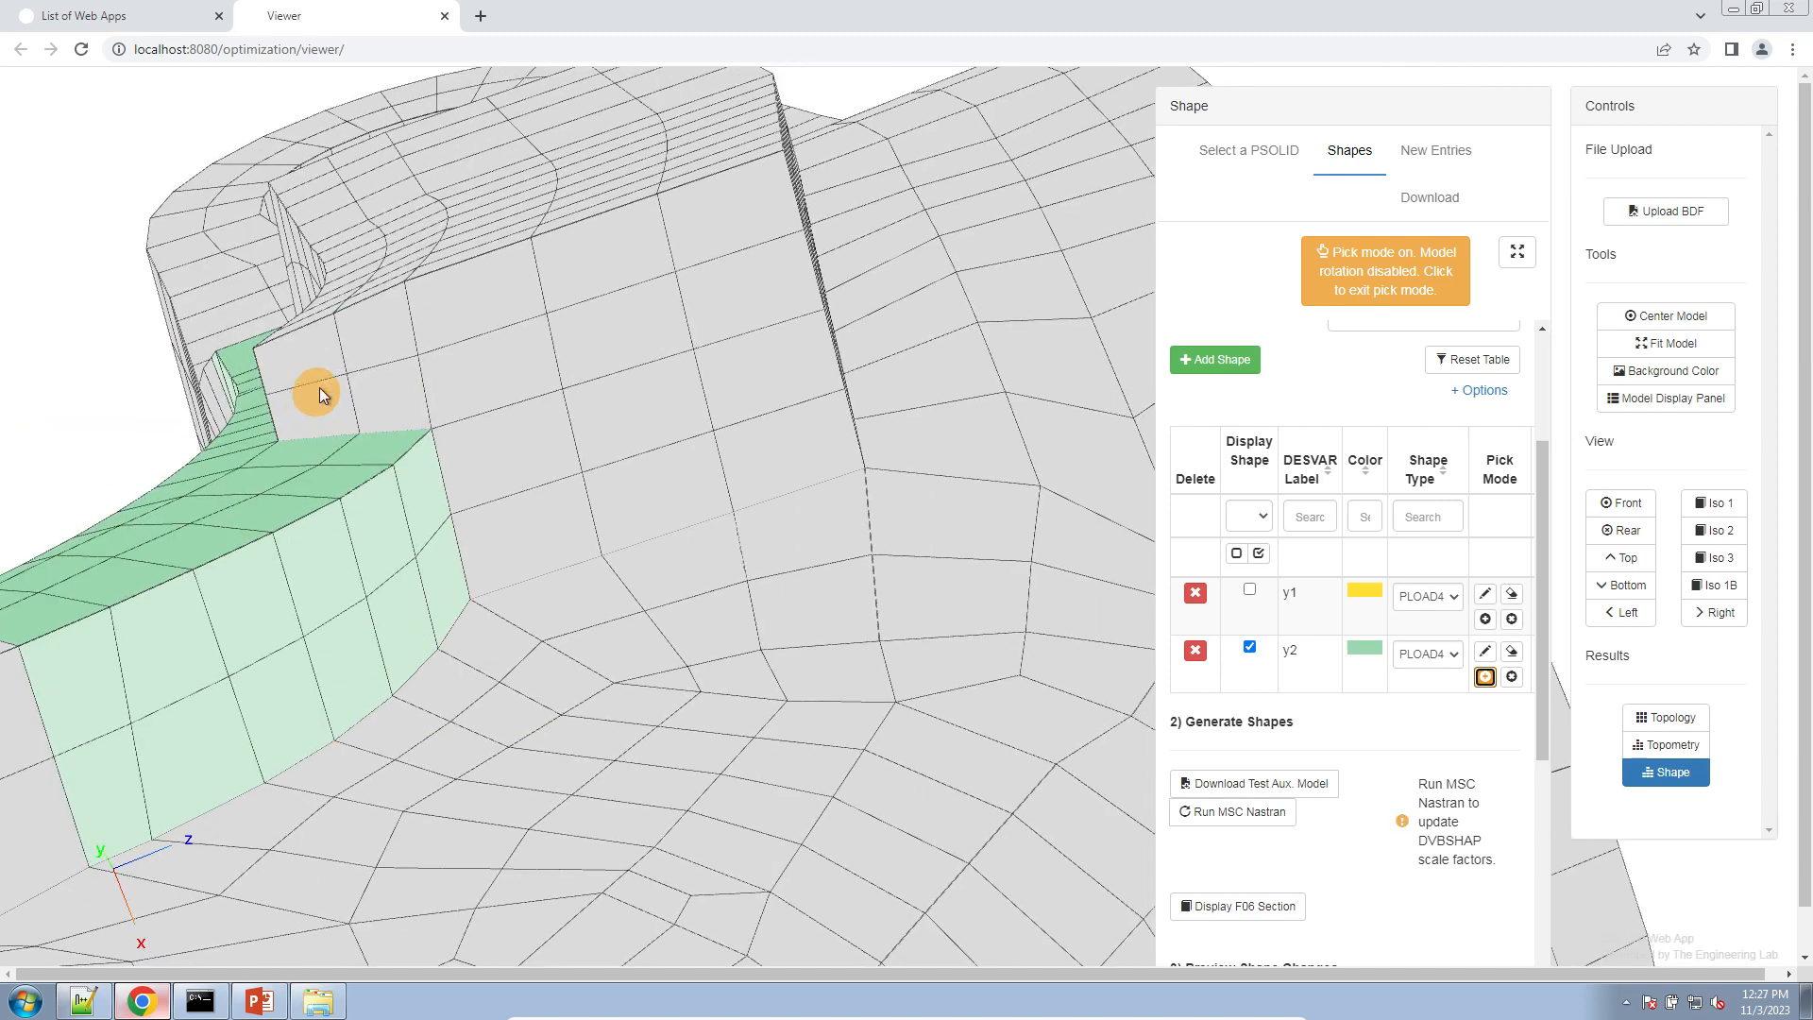
mouse_move(334, 370)
mouse_down()
mouse_move(442, 382)
mouse_move(484, 496)
mouse_move(699, 453)
mouse_move(683, 269)
mouse_move(623, 300)
mouse_up()
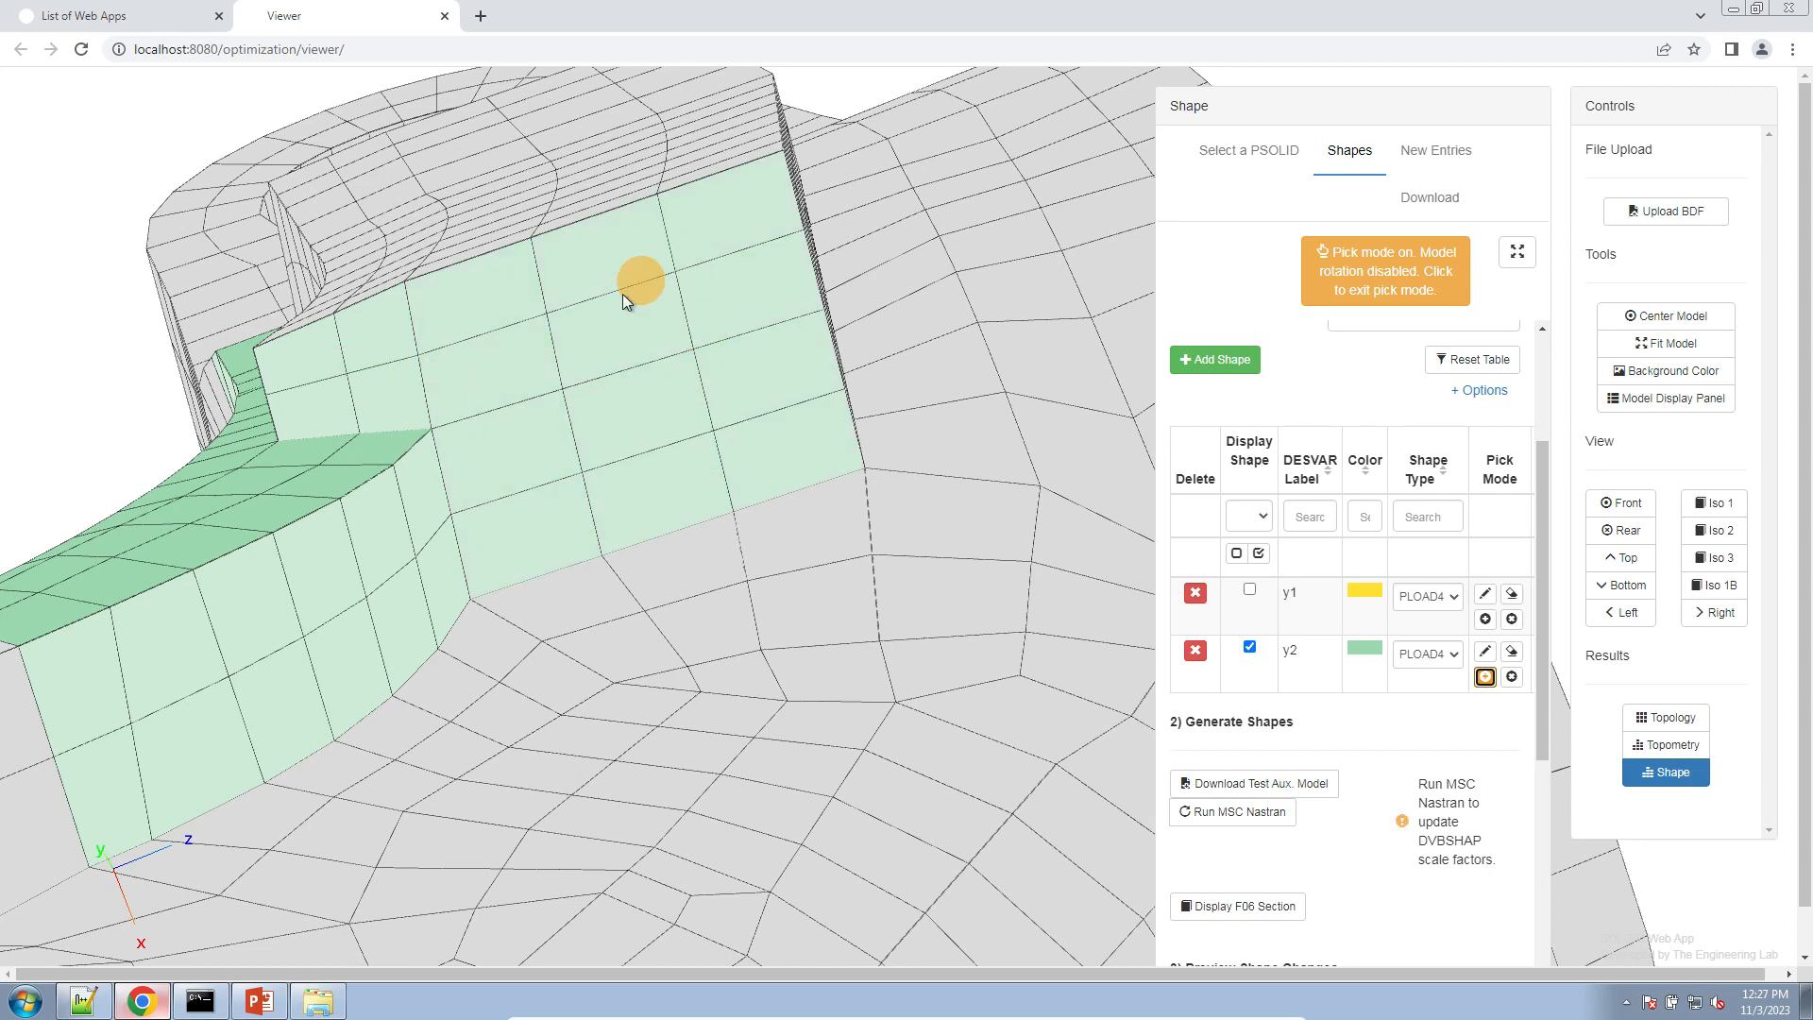
click(1369, 280)
- Add the two rows of block wall faces above the ledge to y2's additional region and regenerate the shapes with MSC Nastran
drag(285, 376, 561, 418)
click(1485, 640)
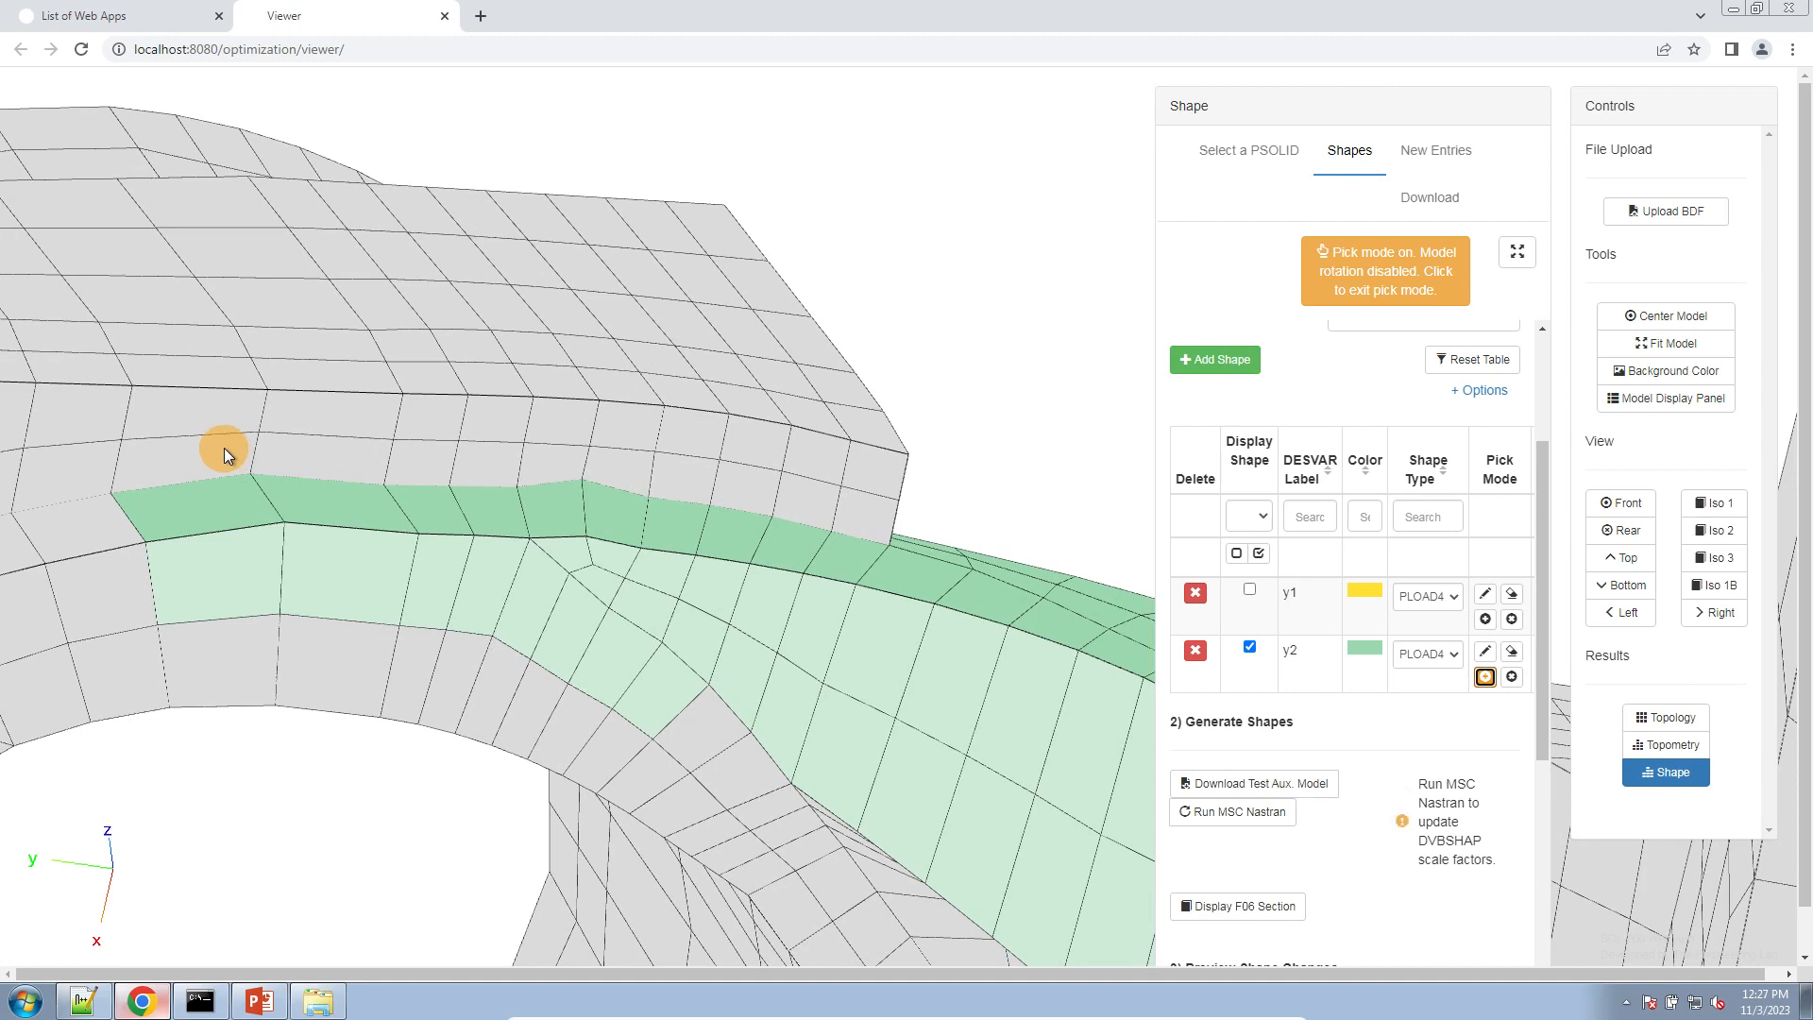
mouse_move(225, 449)
mouse_down()
mouse_move(433, 438)
mouse_move(833, 474)
mouse_up()
click(1350, 293)
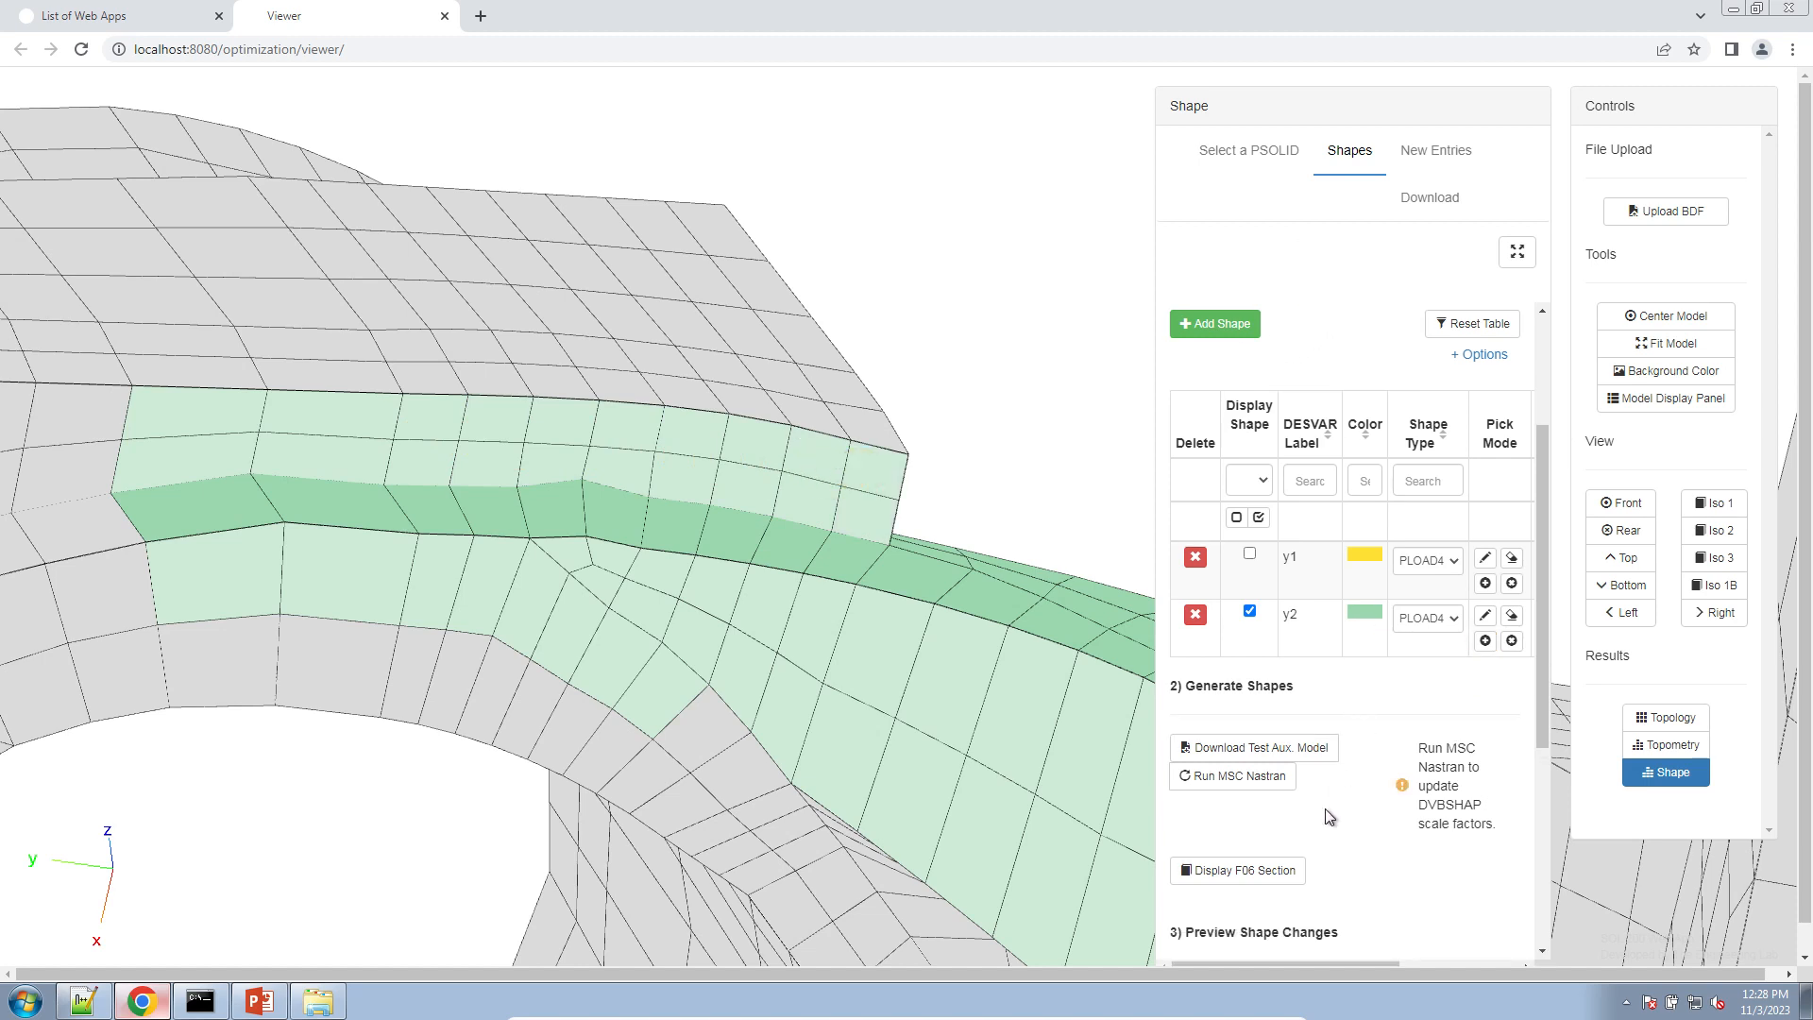
click(1266, 789)
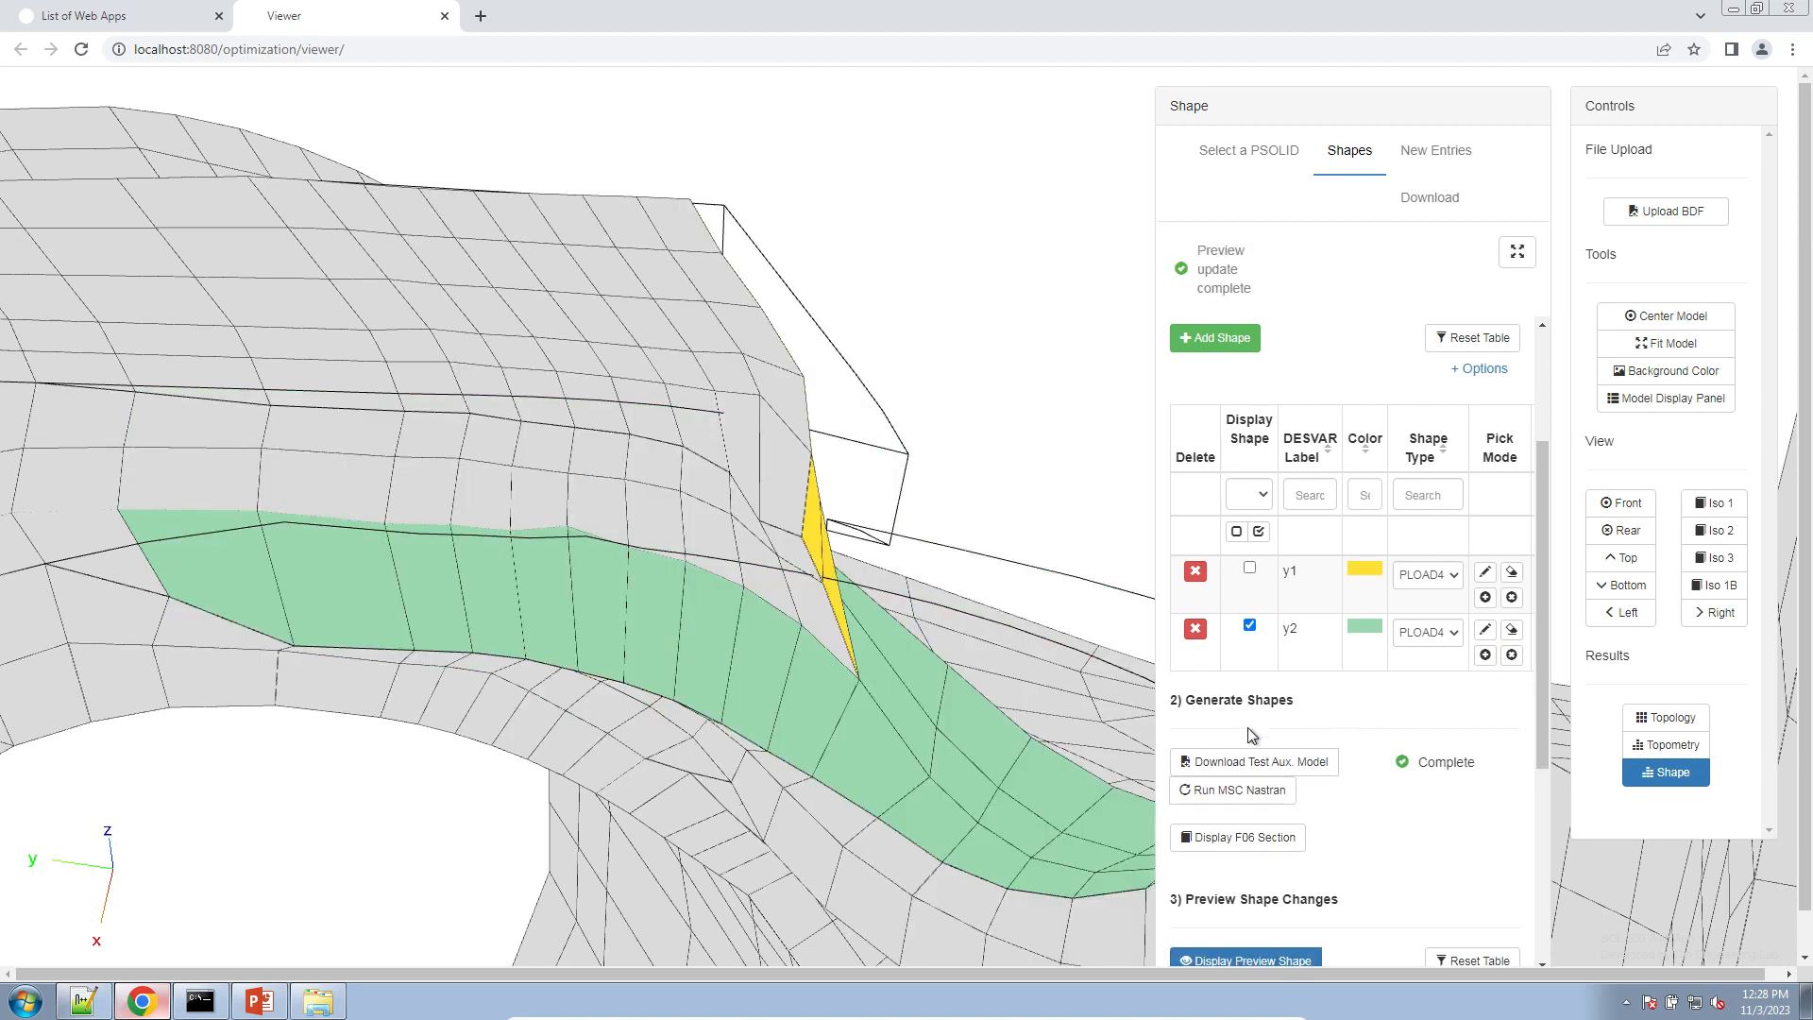
- Preview the shape changes with a Test Δy of -6. for both y1 and y2, and inspect the deformed ledge and end face
drag(908, 706, 93, 434)
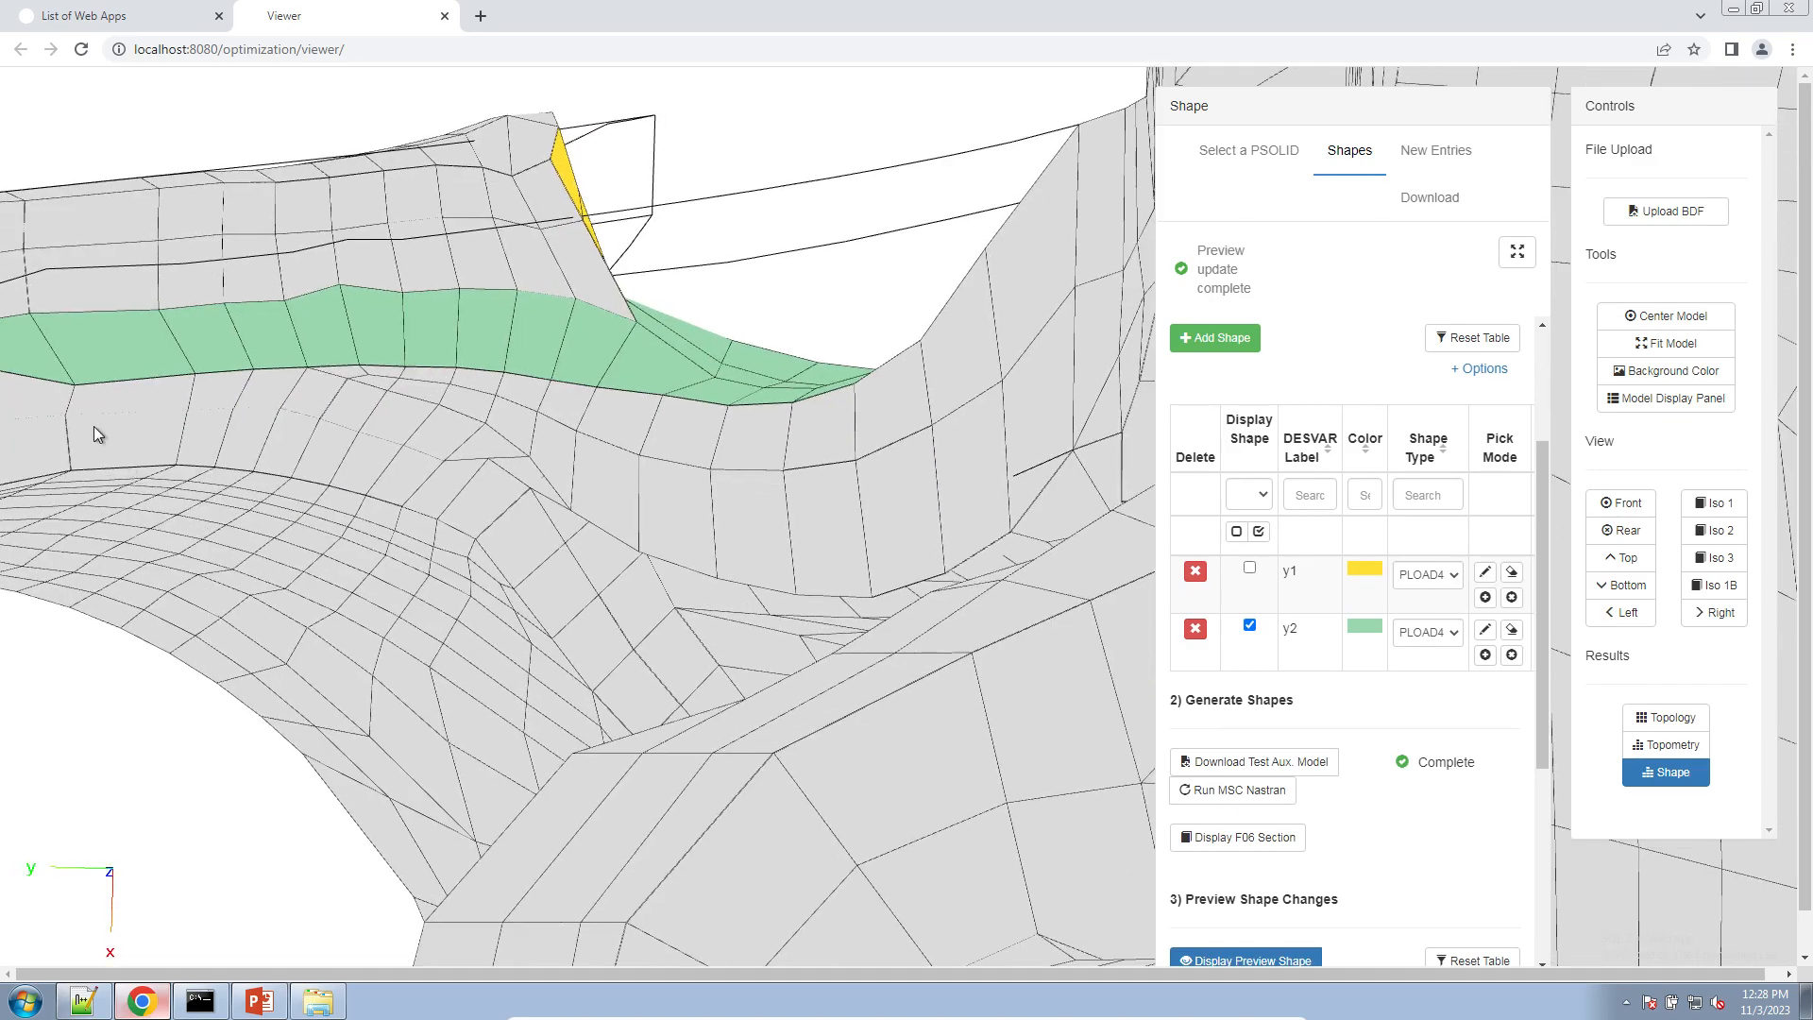
drag(930, 442, 596, 500)
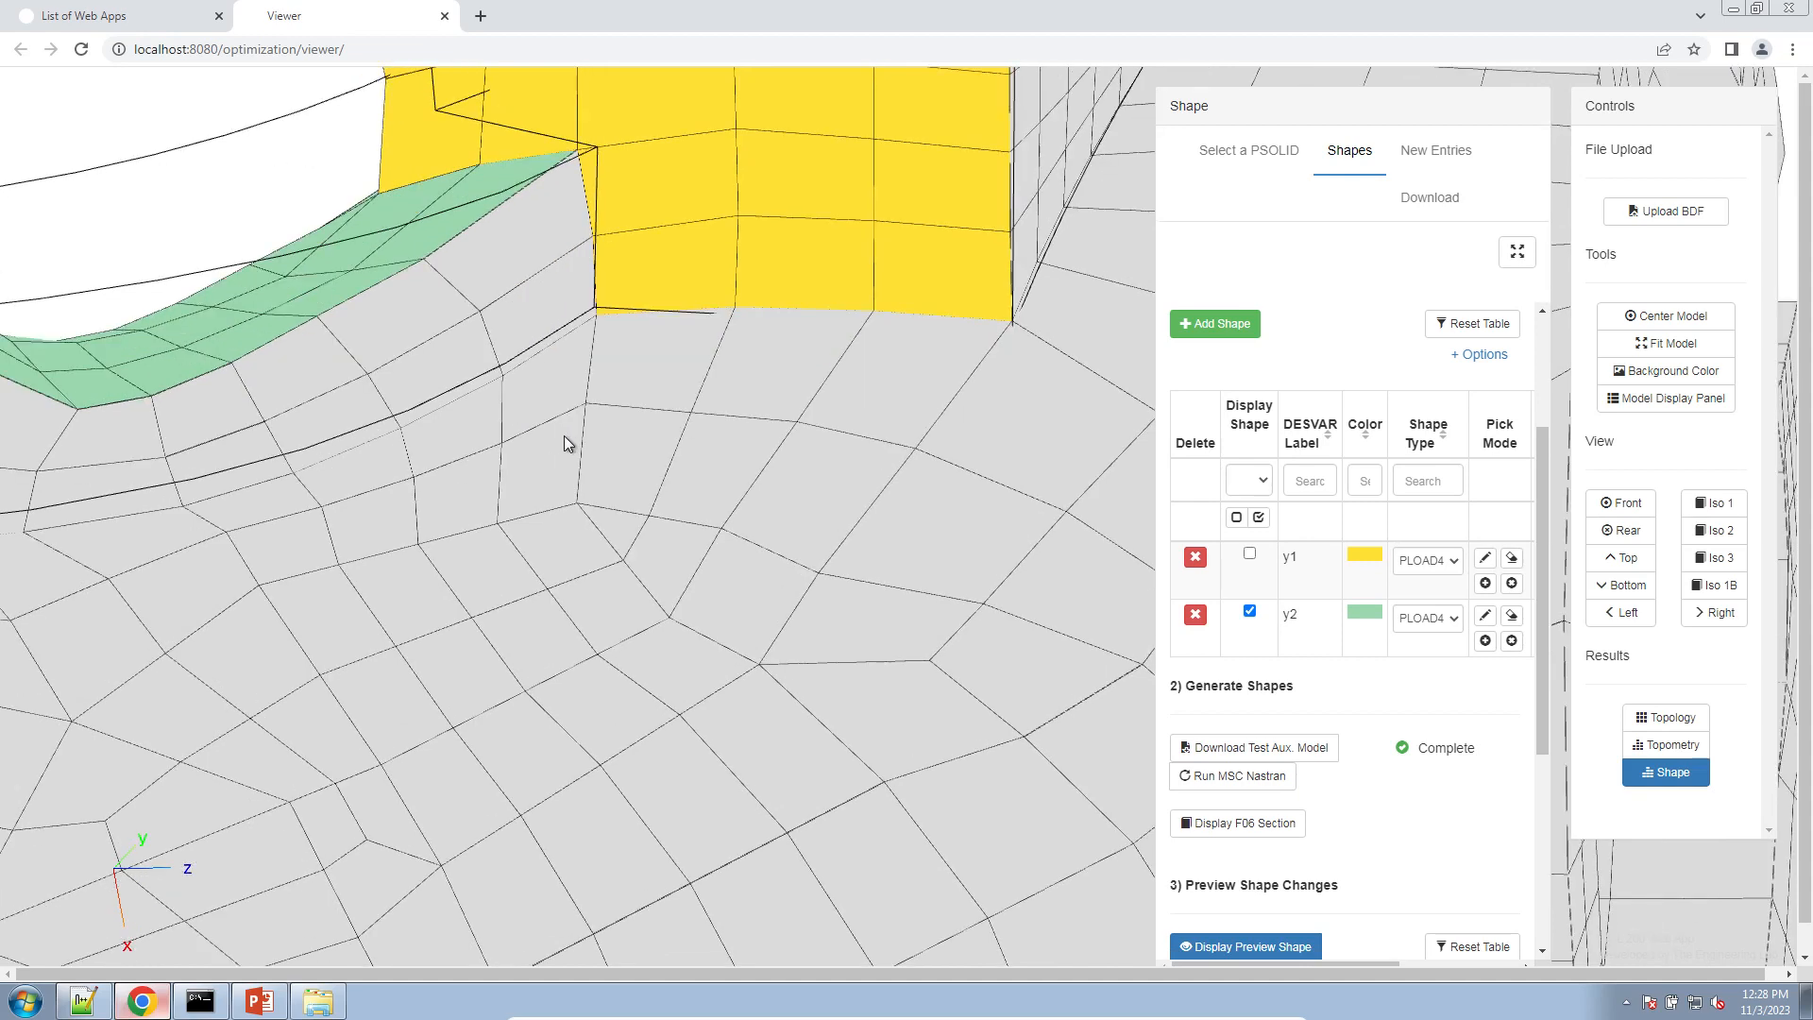
scroll(1323, 792, down, 4)
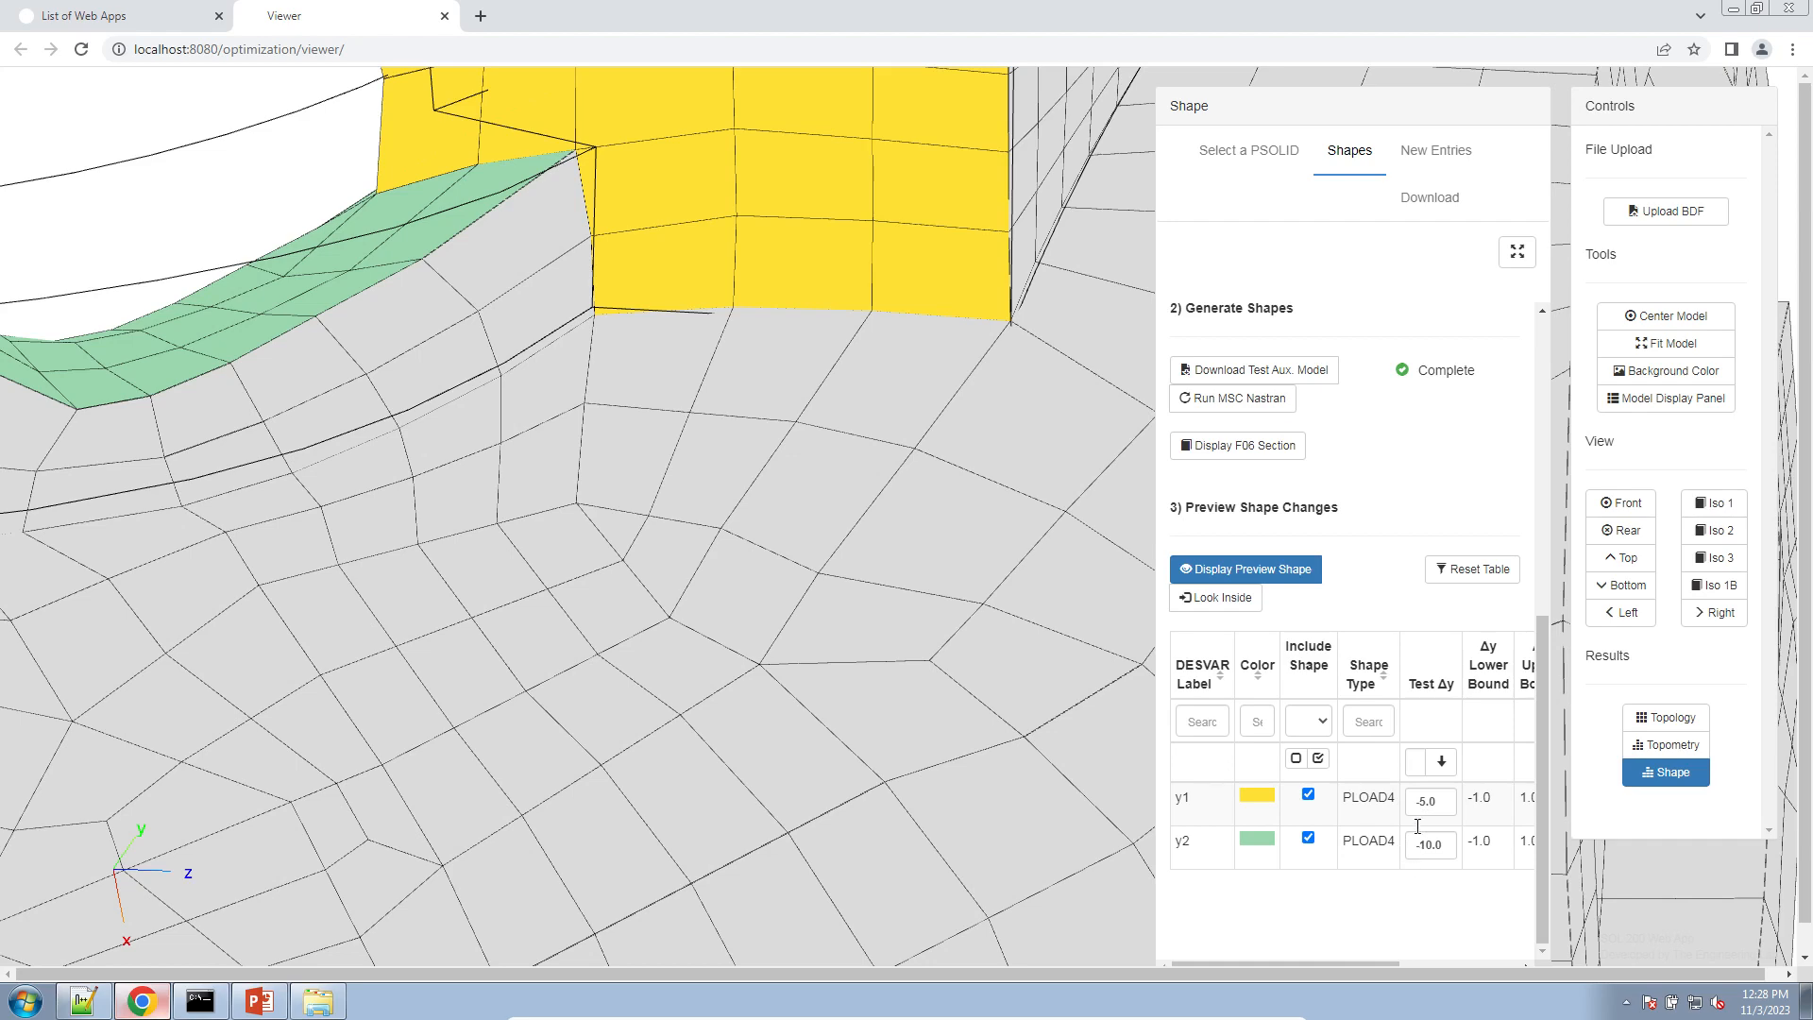
drag(666, 460, 598, 712)
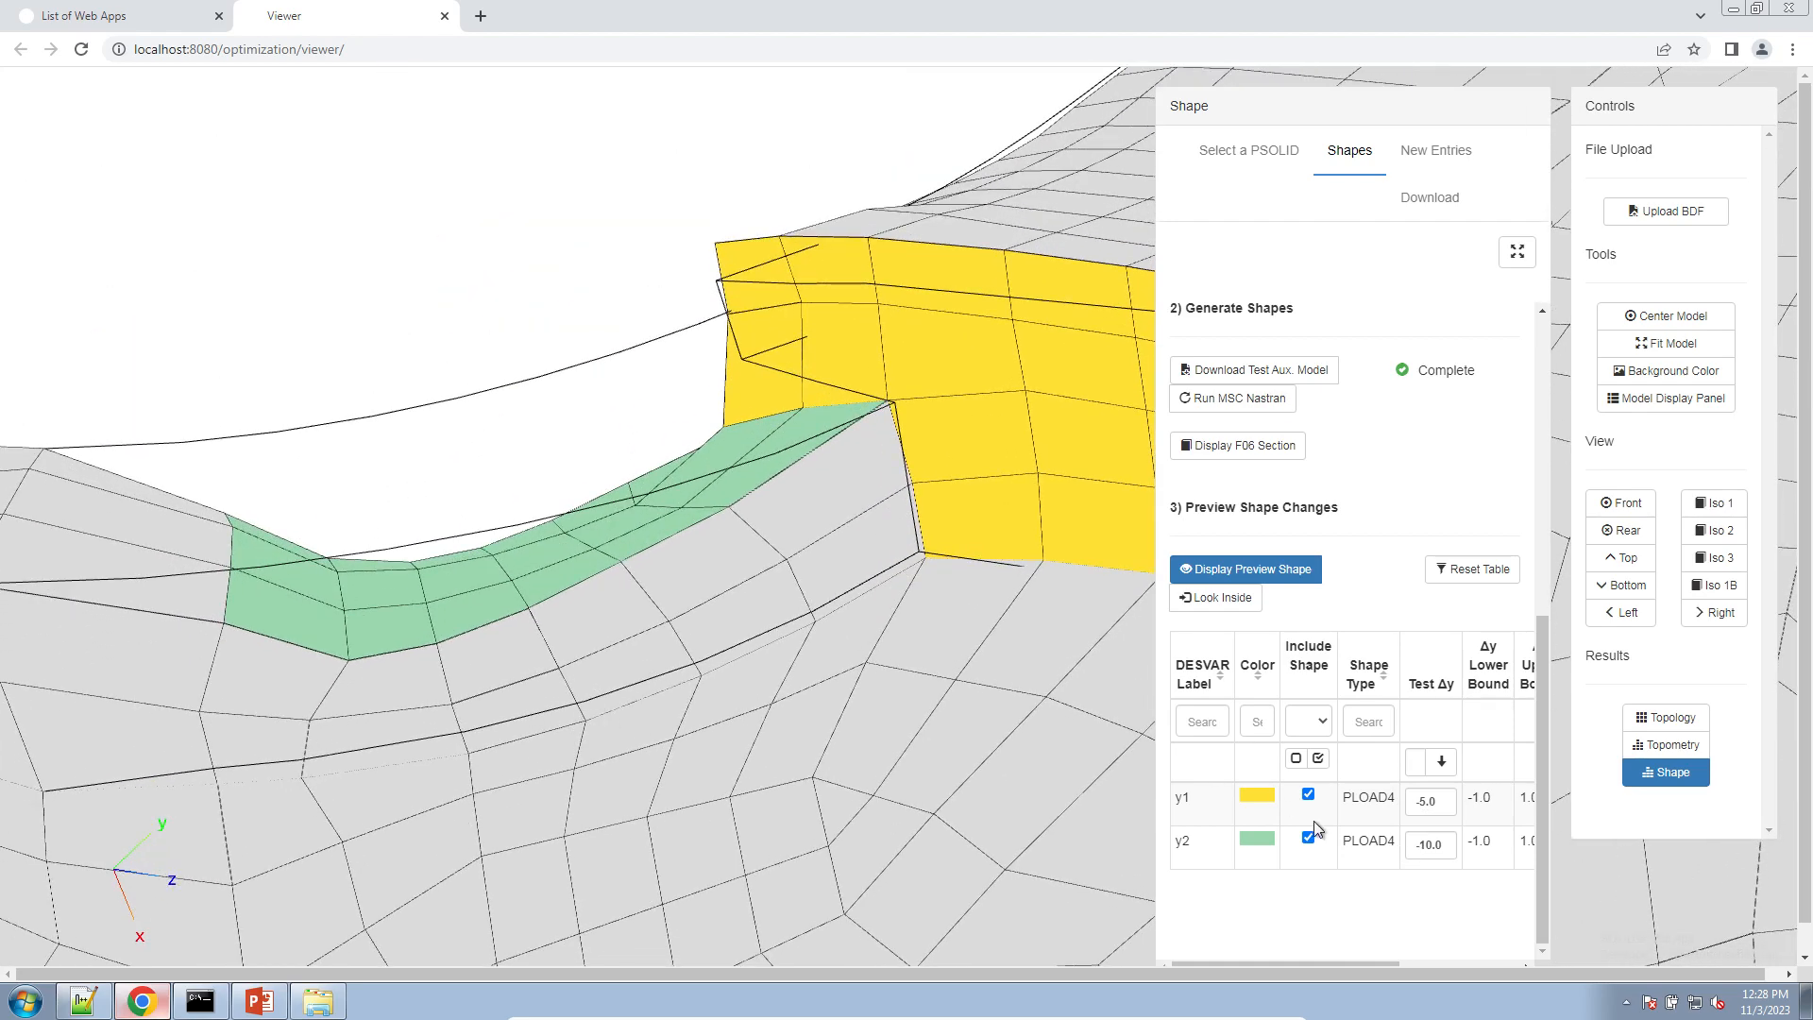
click(1455, 801)
text(-6.)
key(Tab)
text(-)
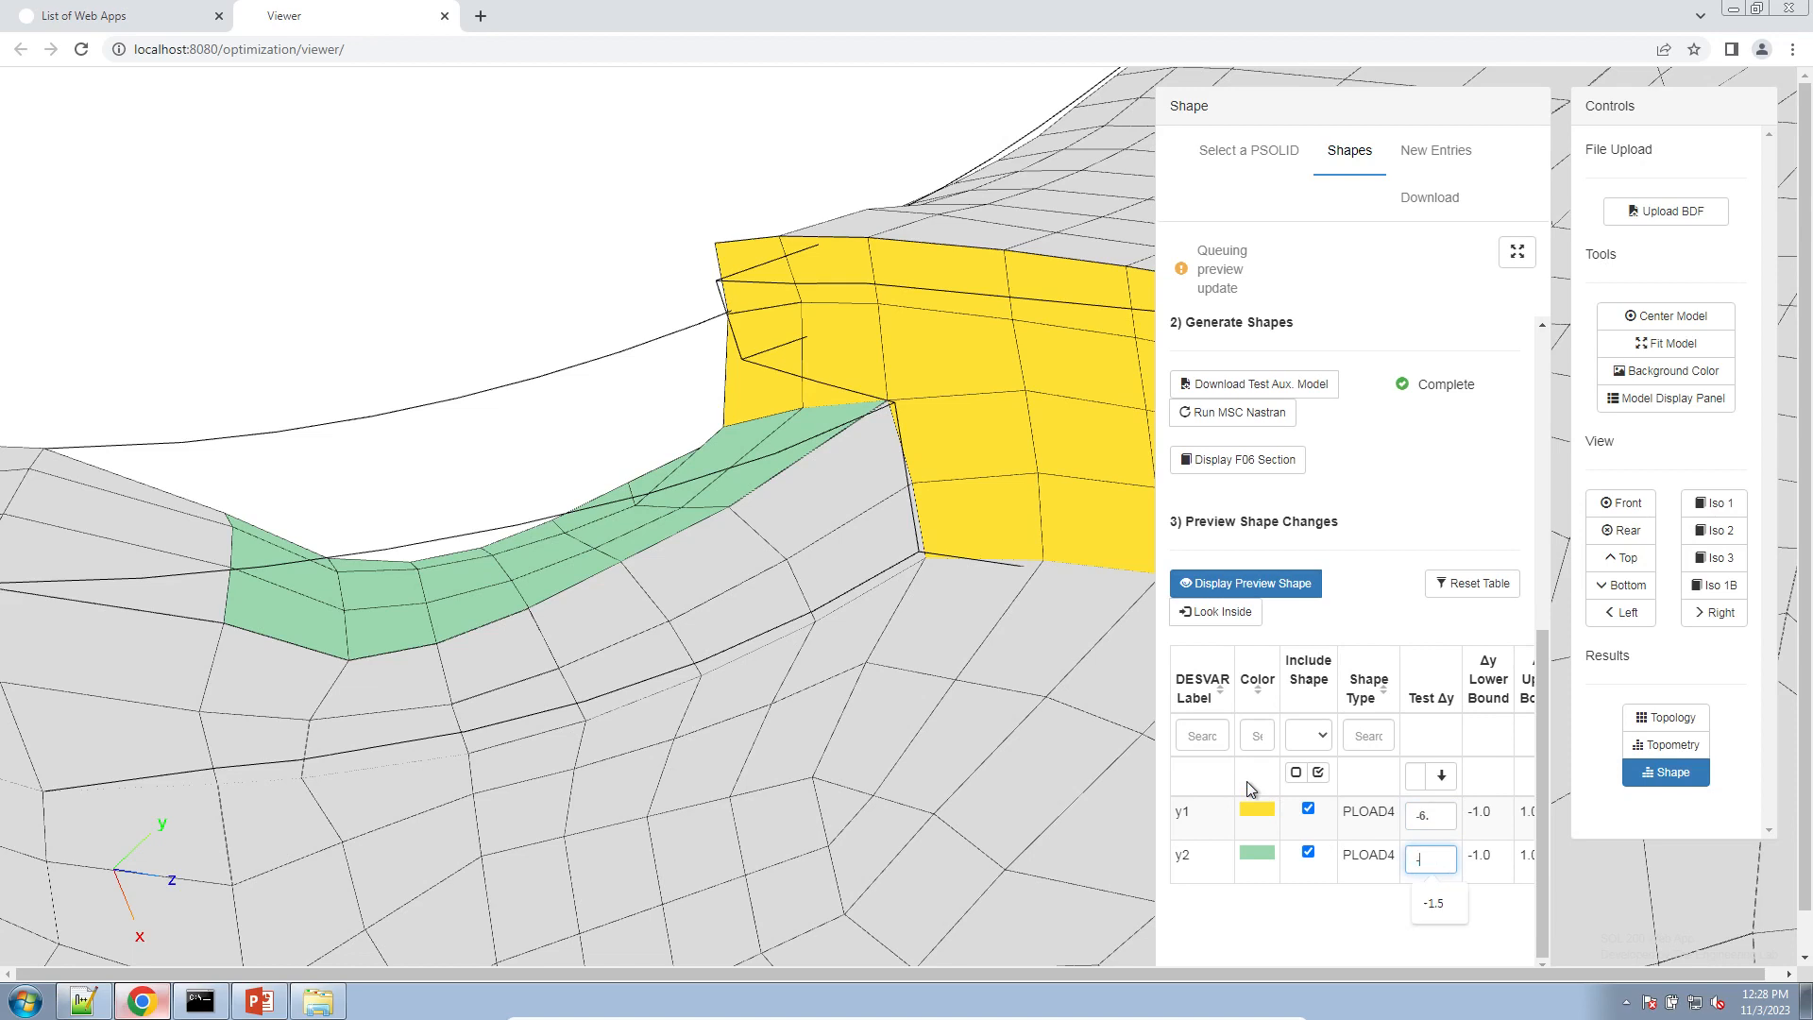
text(6.)
key(Tab)
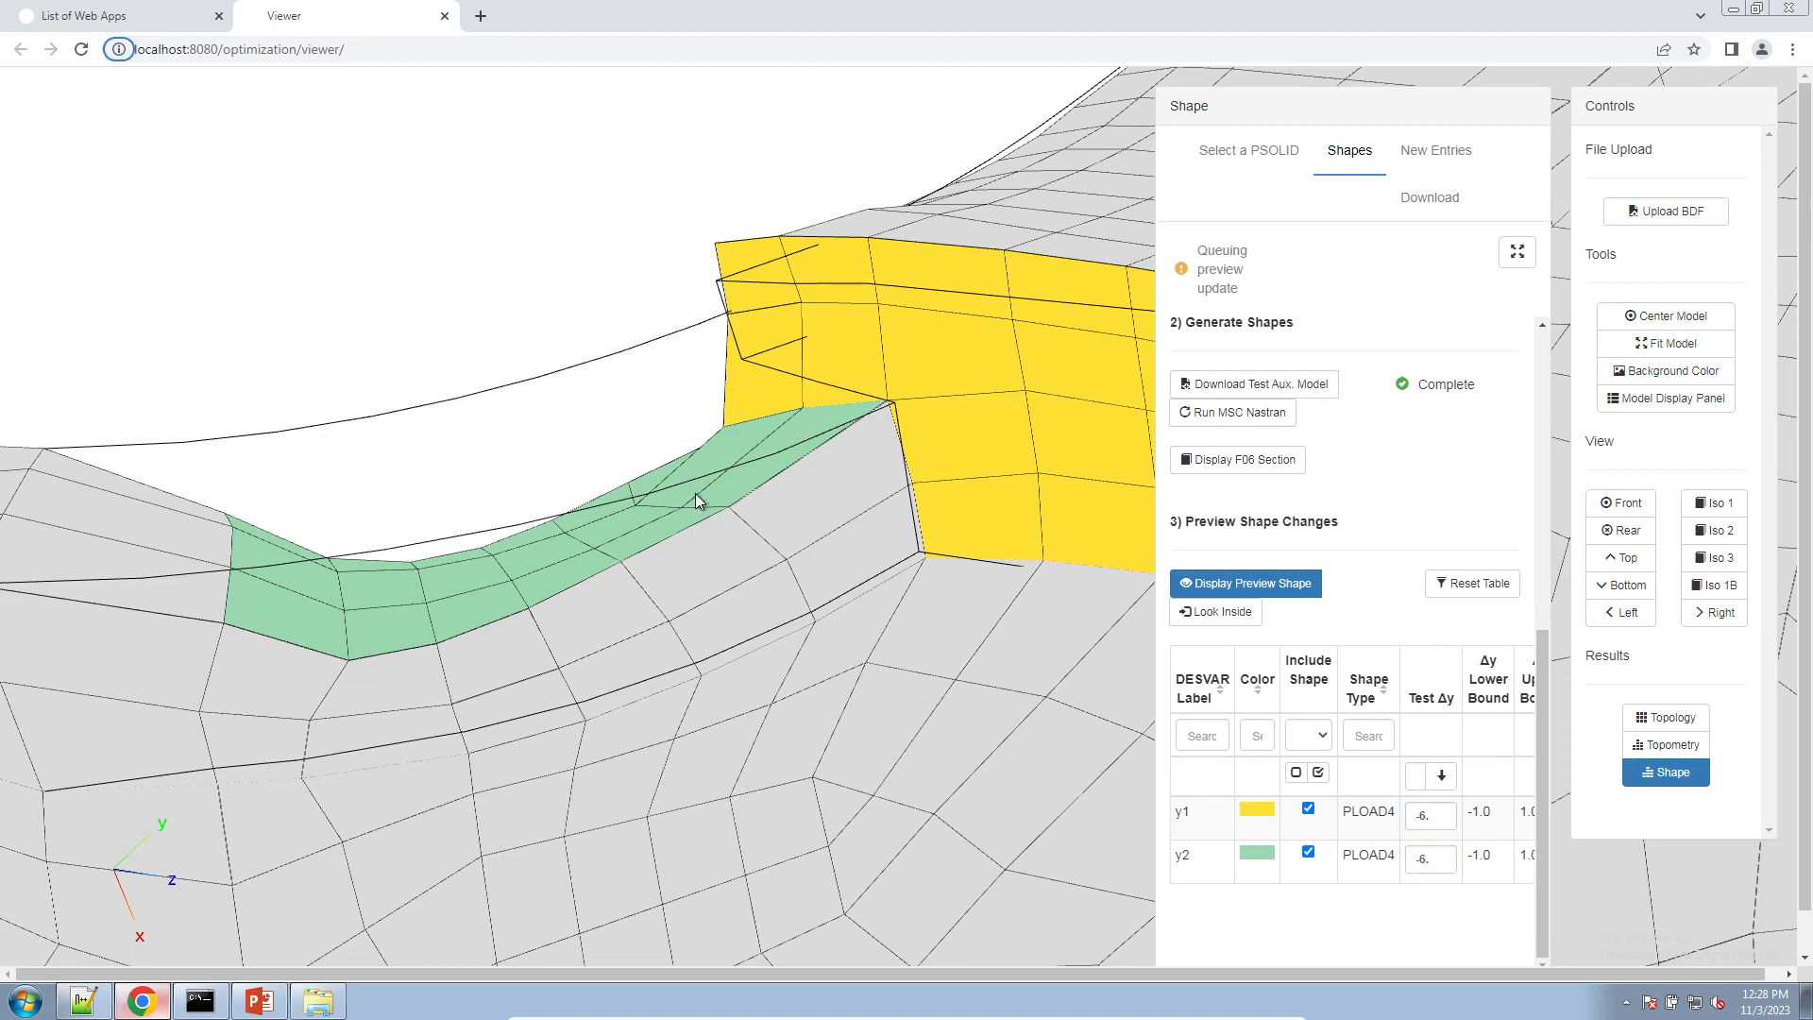
drag(632, 527, 667, 512)
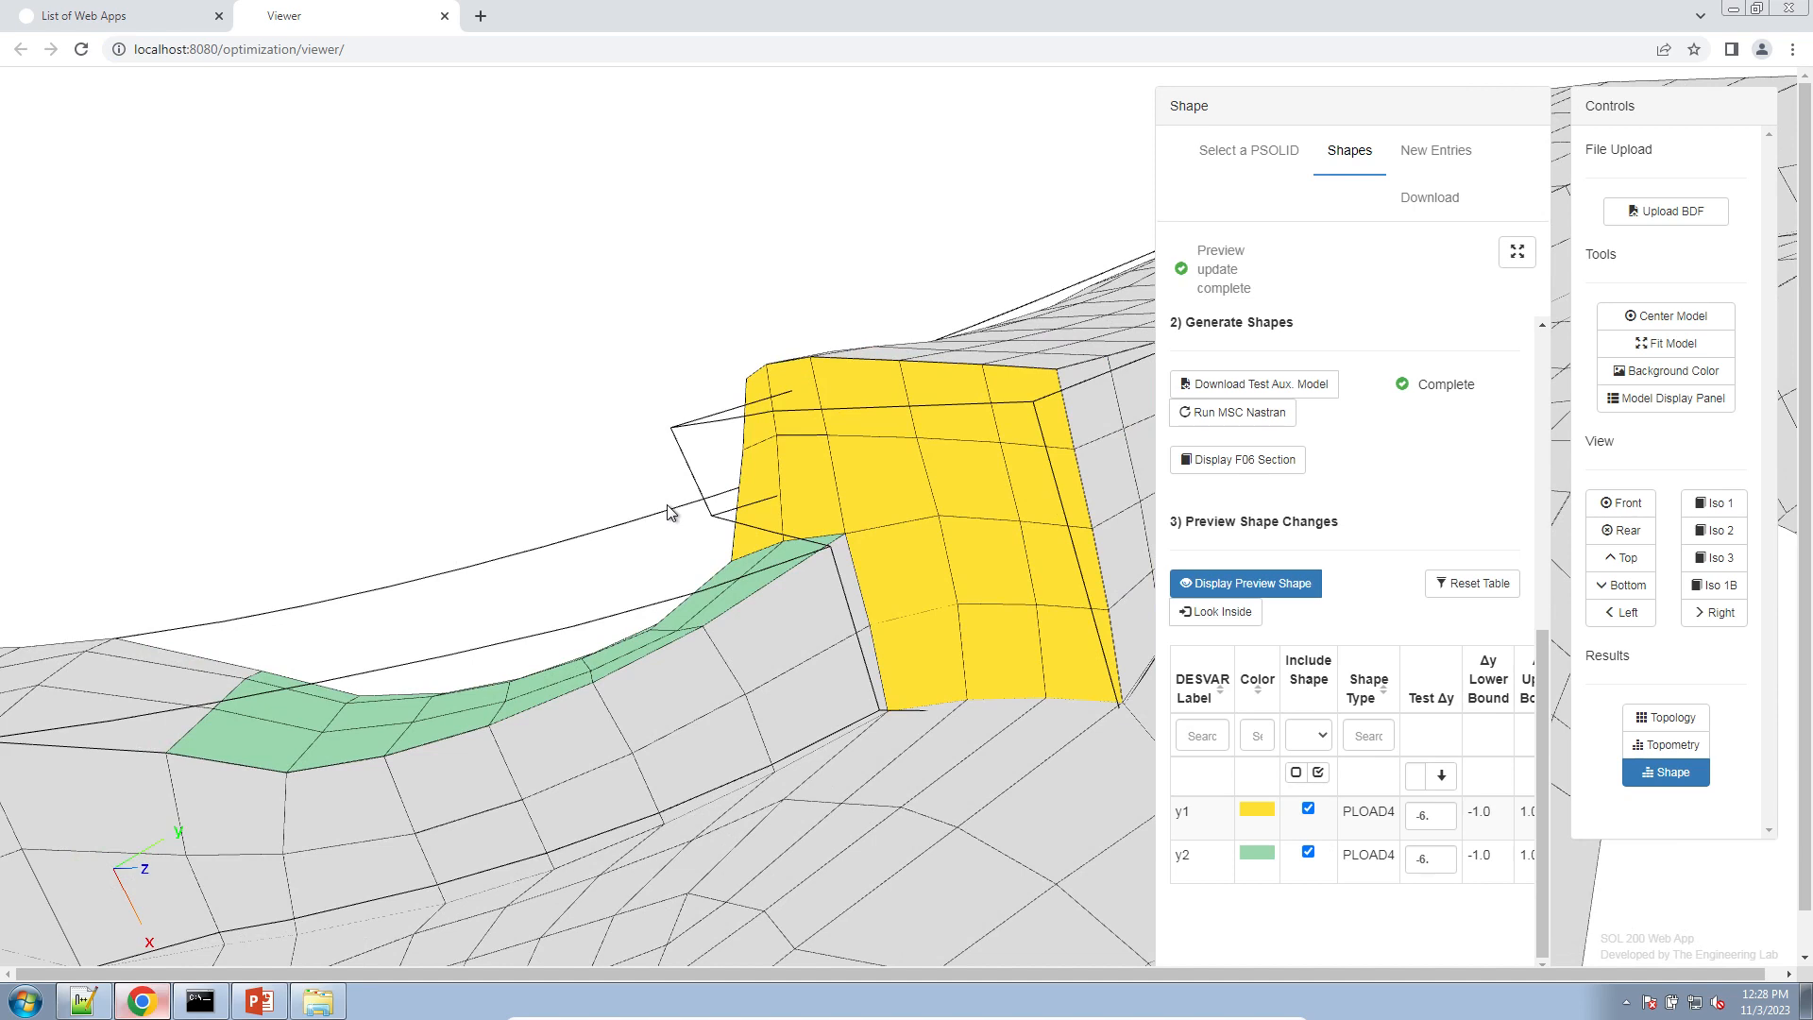
- Set the Δy lower bound of both shapes y1 and y2 to -6.0
scroll(1404, 514, up, 4)
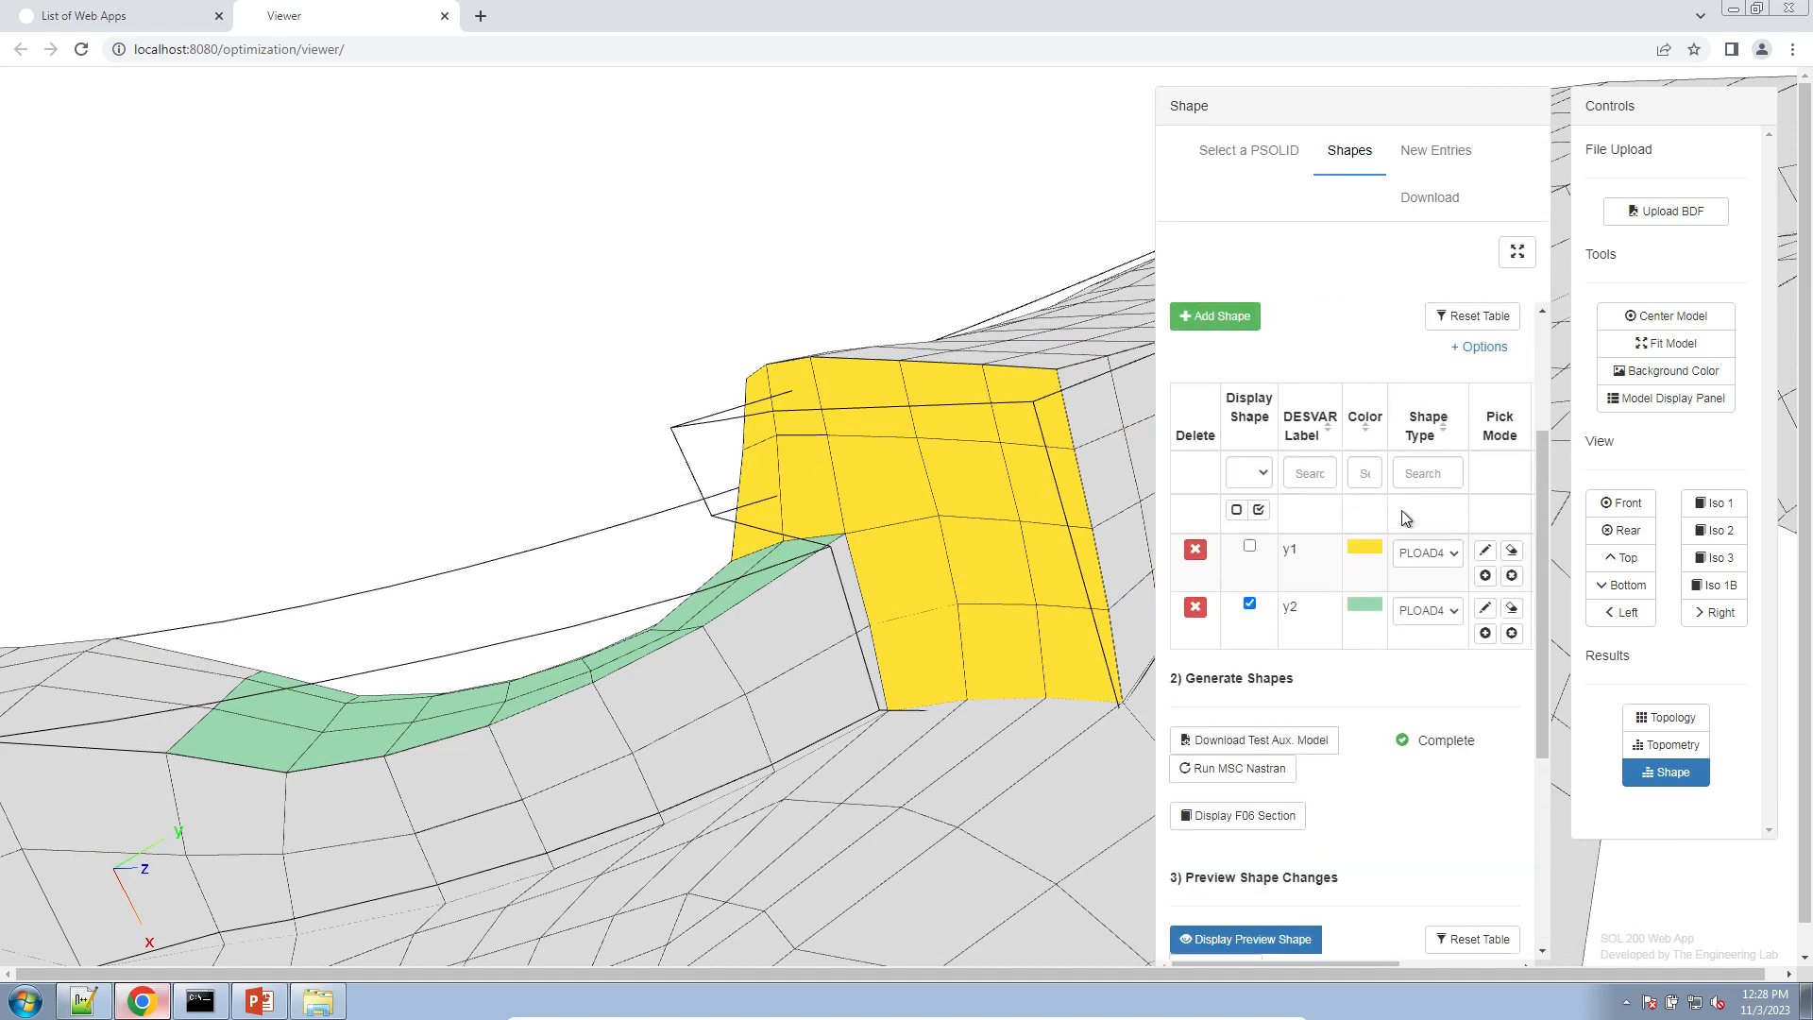
click(1517, 253)
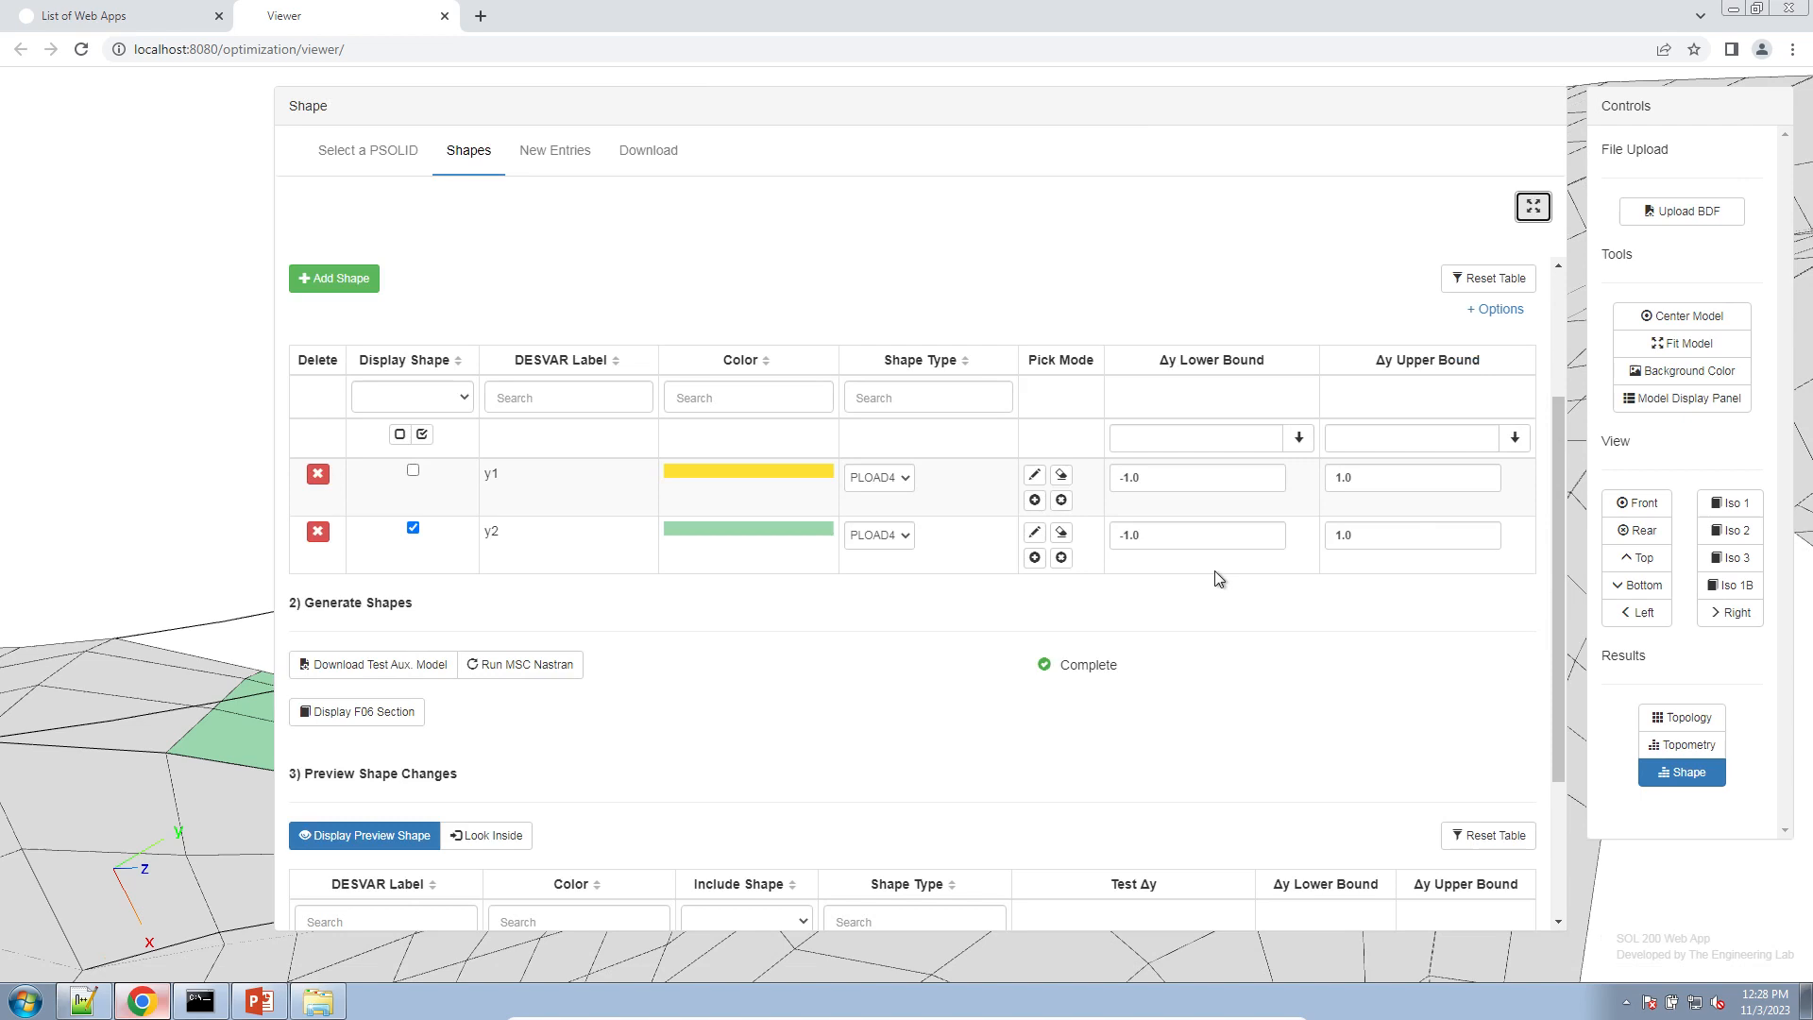
click(1161, 475)
text(-6)
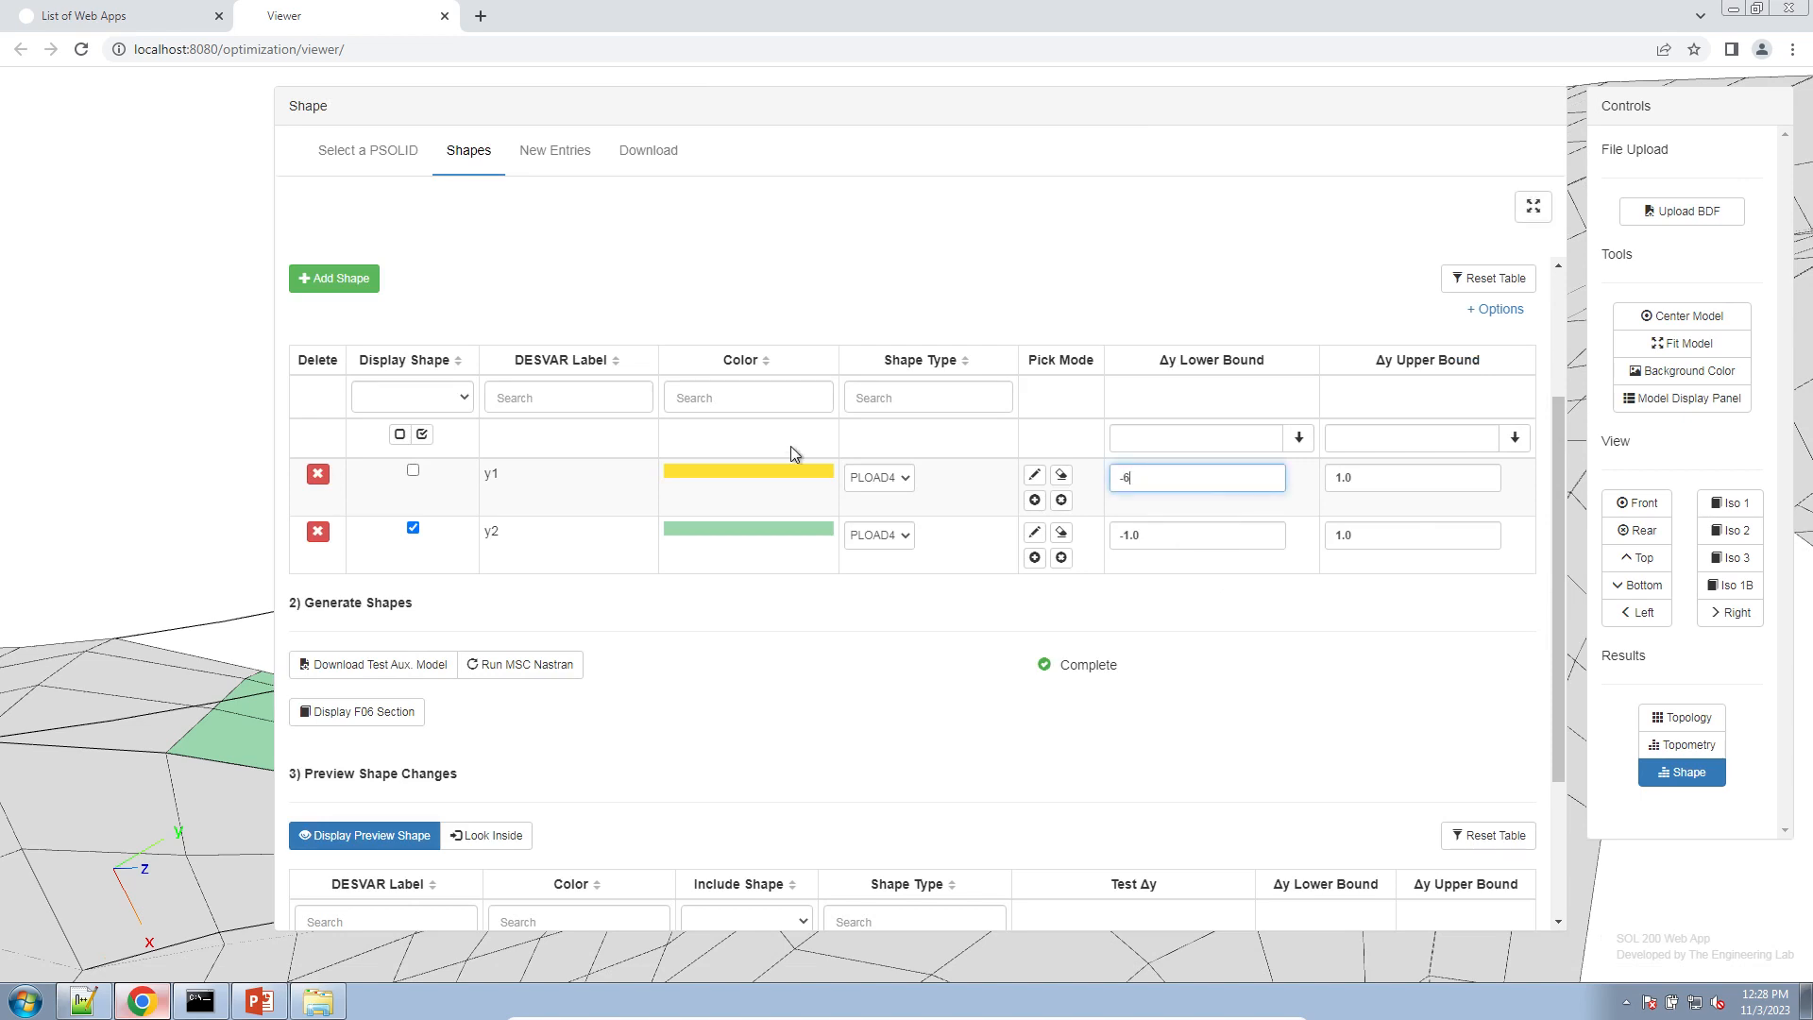
click(1185, 548)
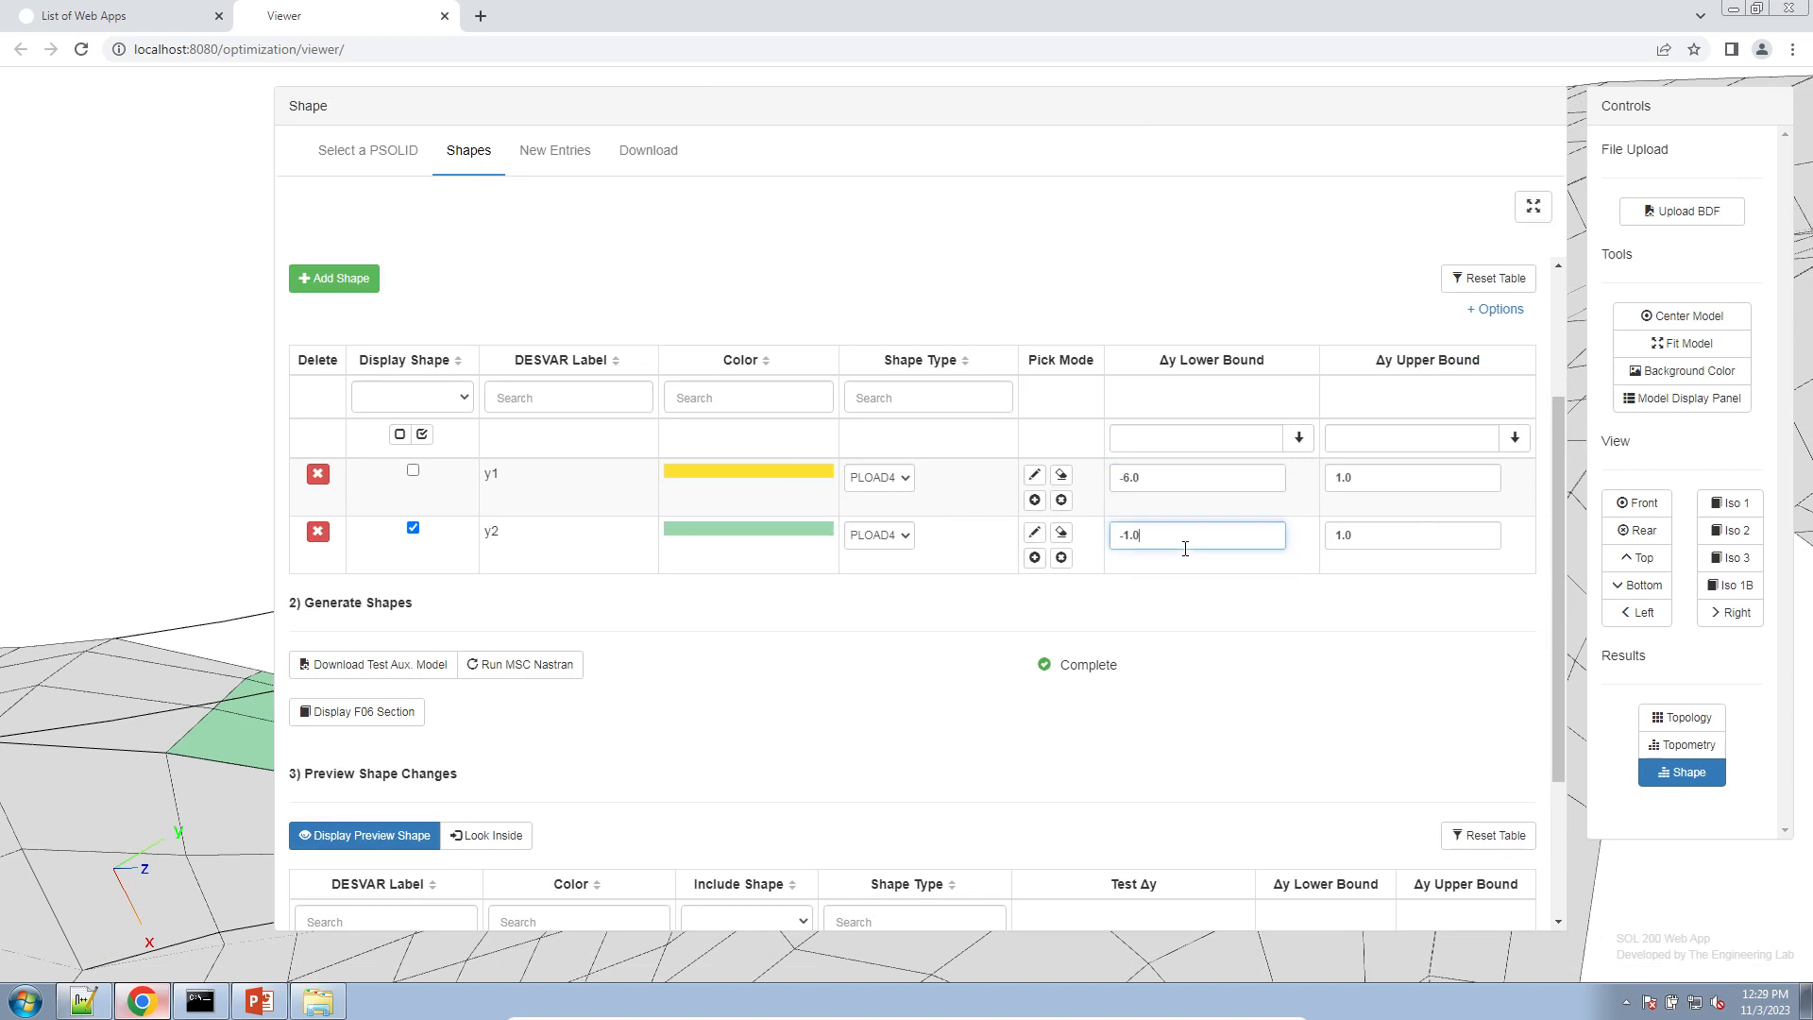
click(1533, 205)
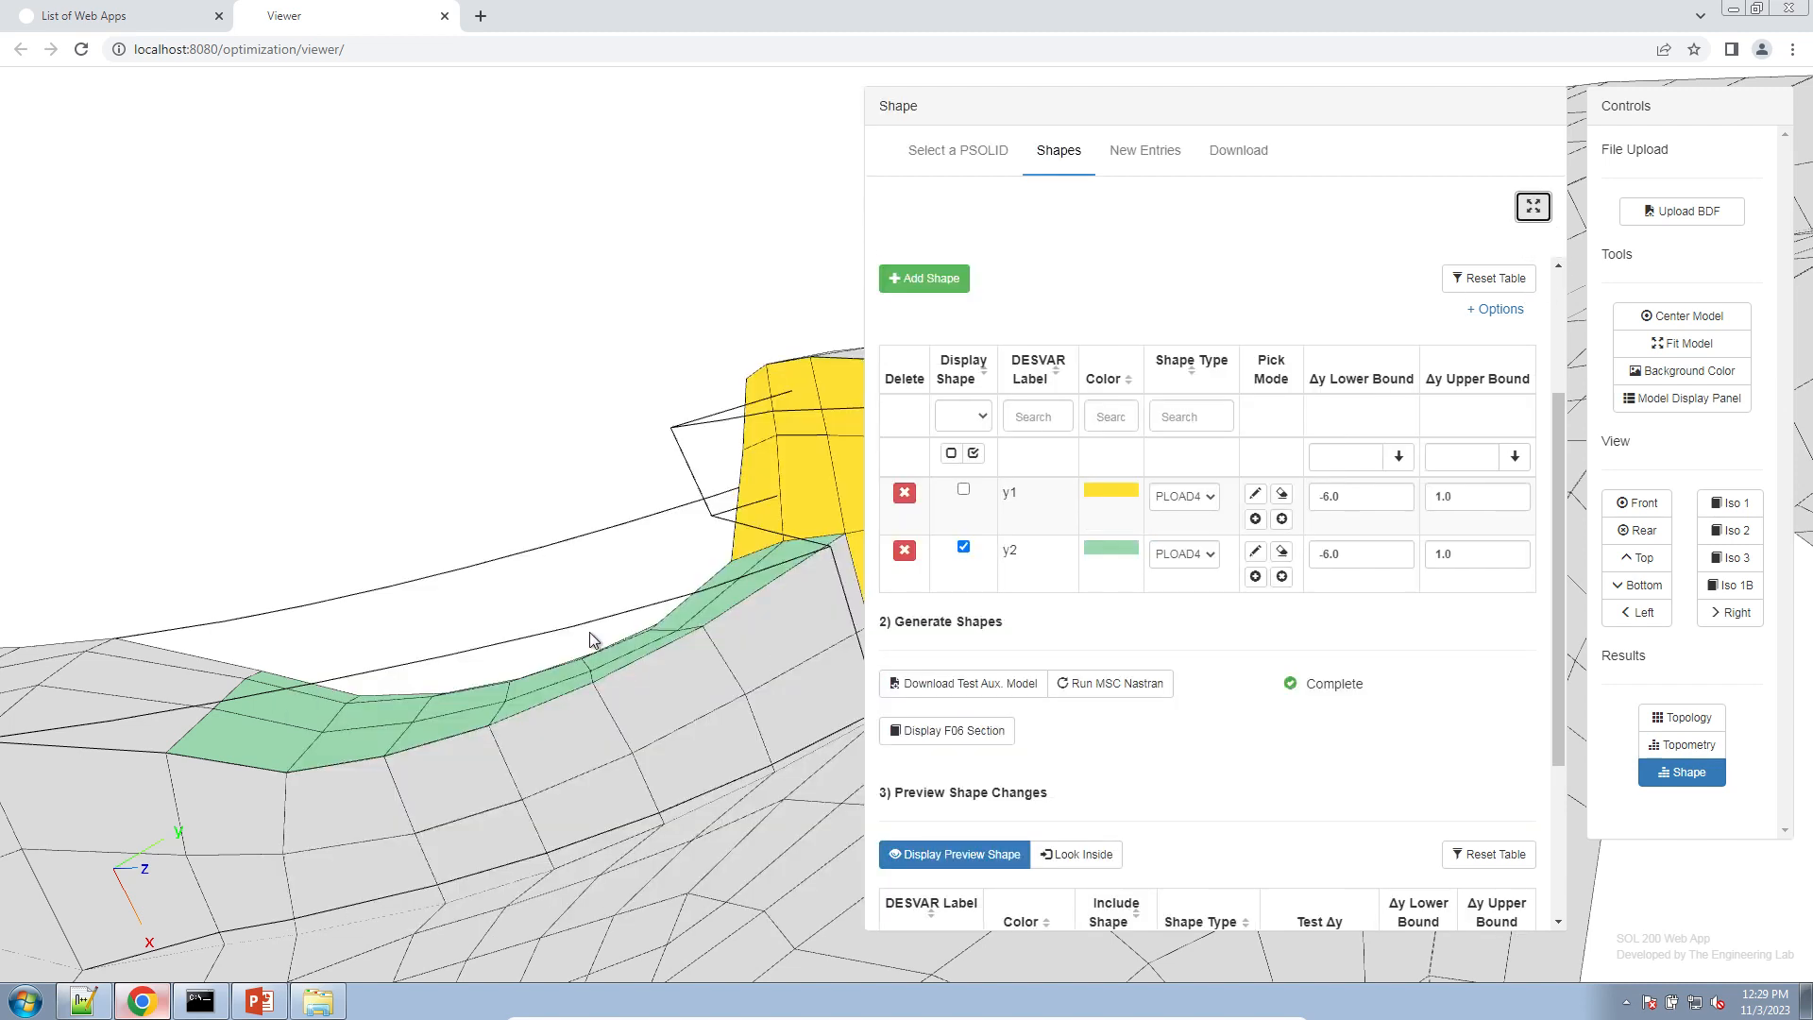
- Preview the shape changes with a Test Δy of 10. for both y1 and y2, and inspect where the two regions meet
scroll(1406, 769, down, 3)
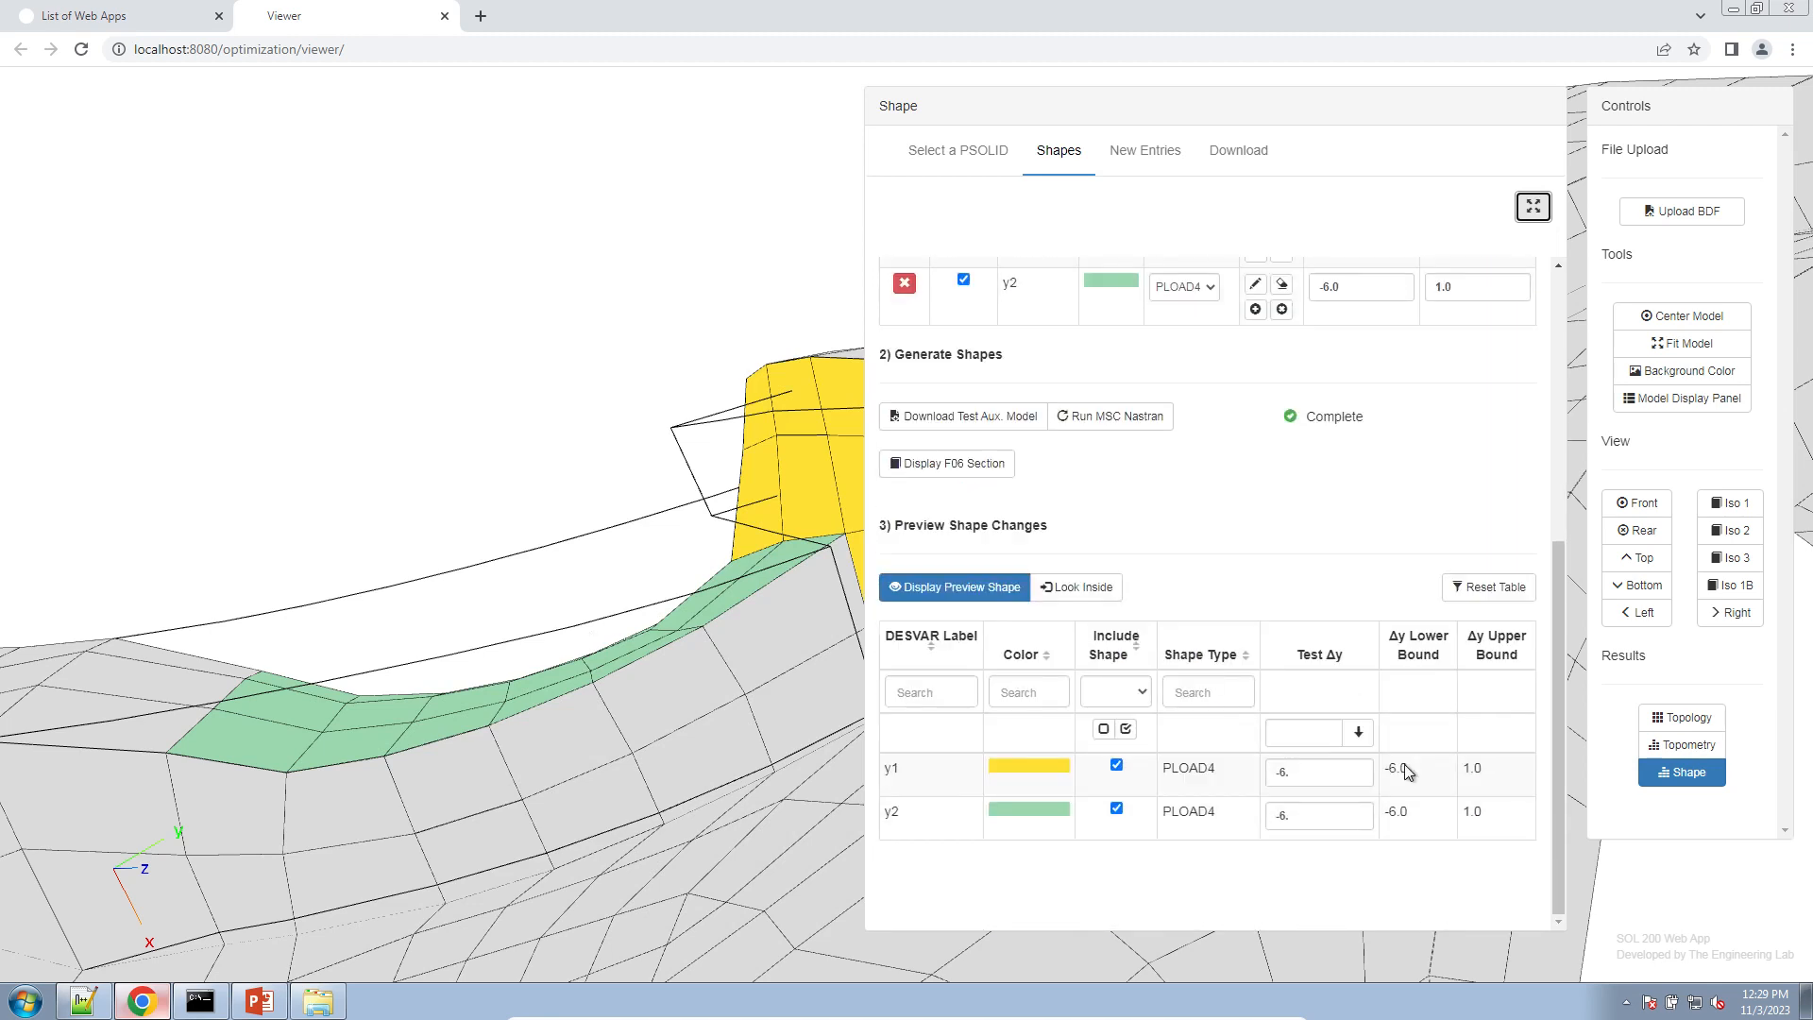
drag(1308, 769, 1087, 752)
text(10.)
key(Tab)
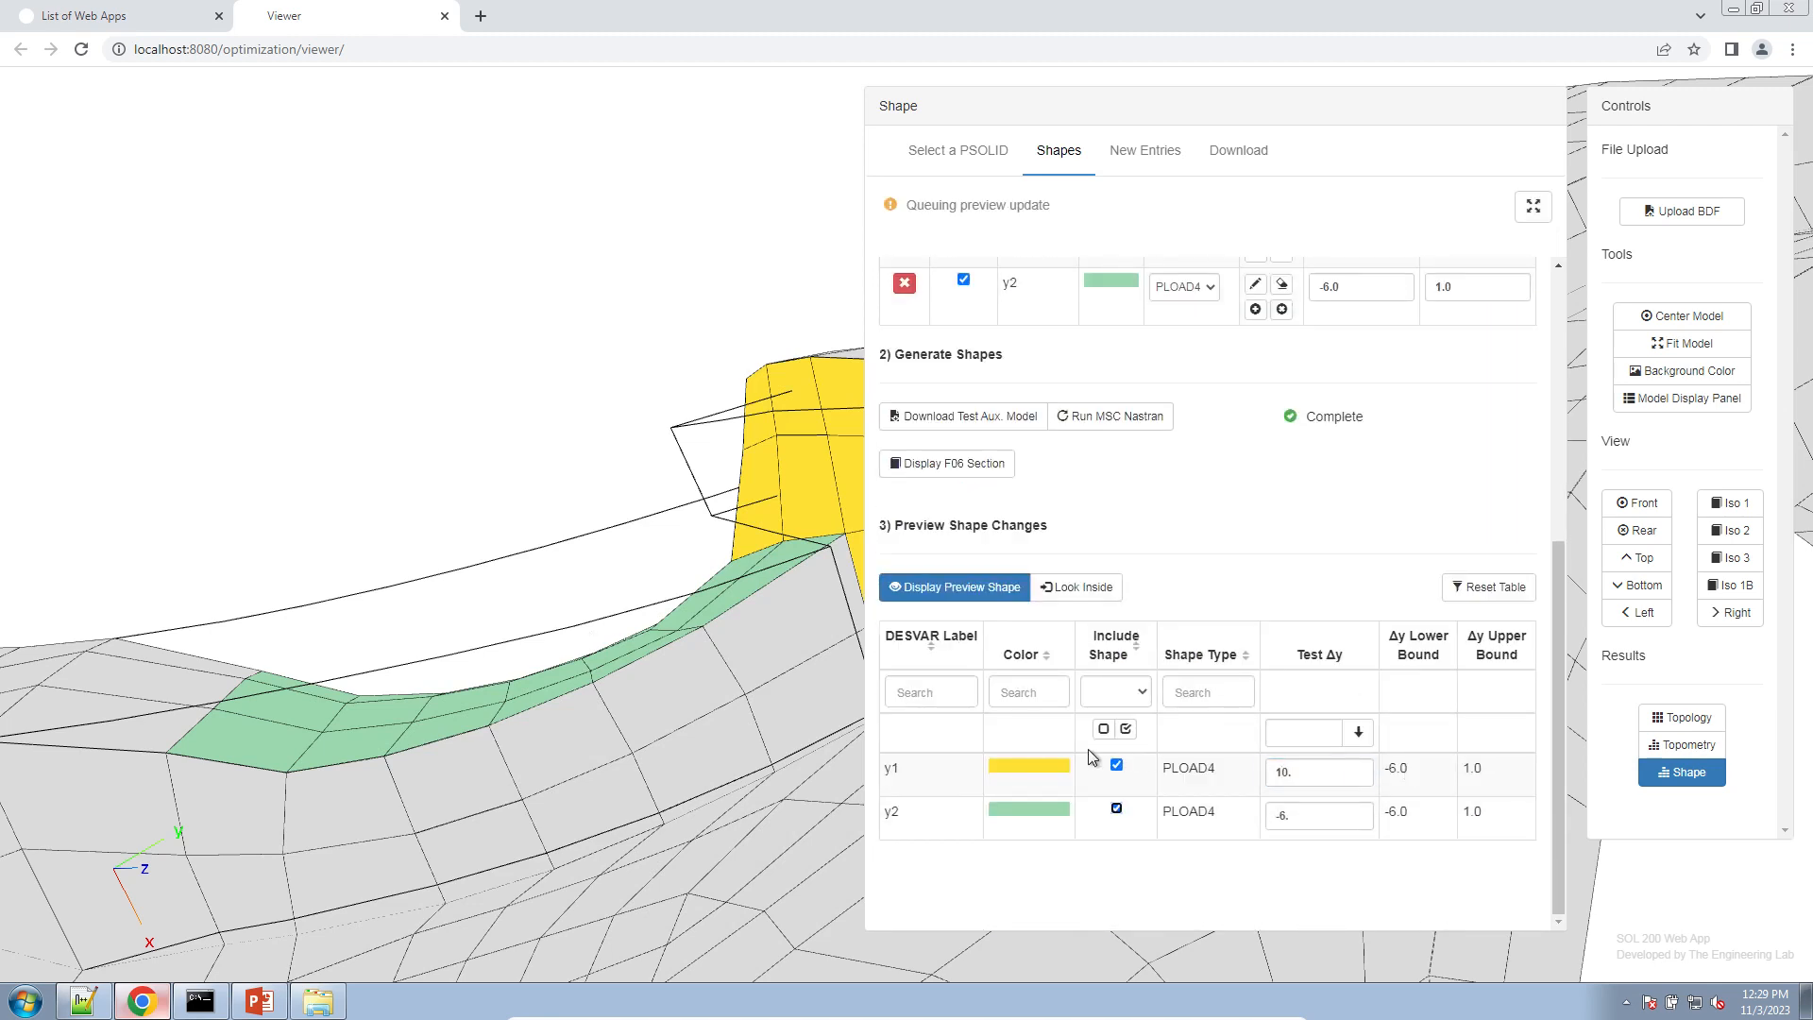
key(Tab)
text(10.)
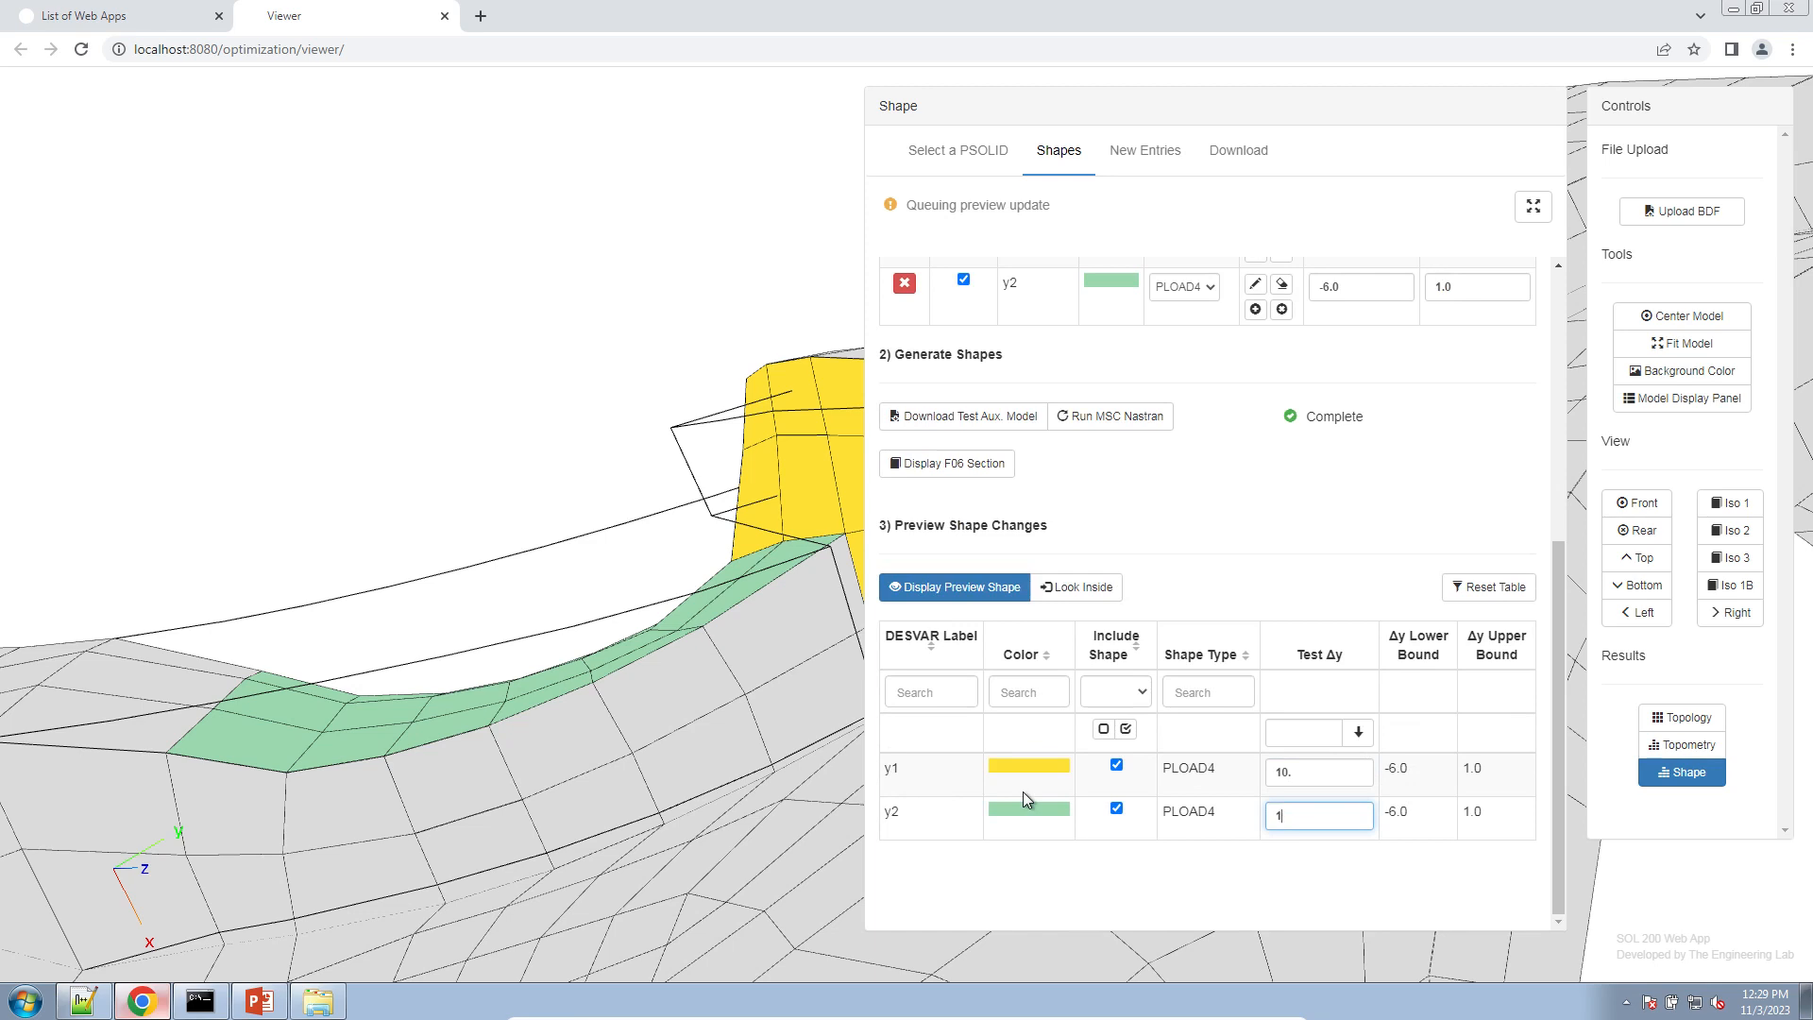
key(Tab)
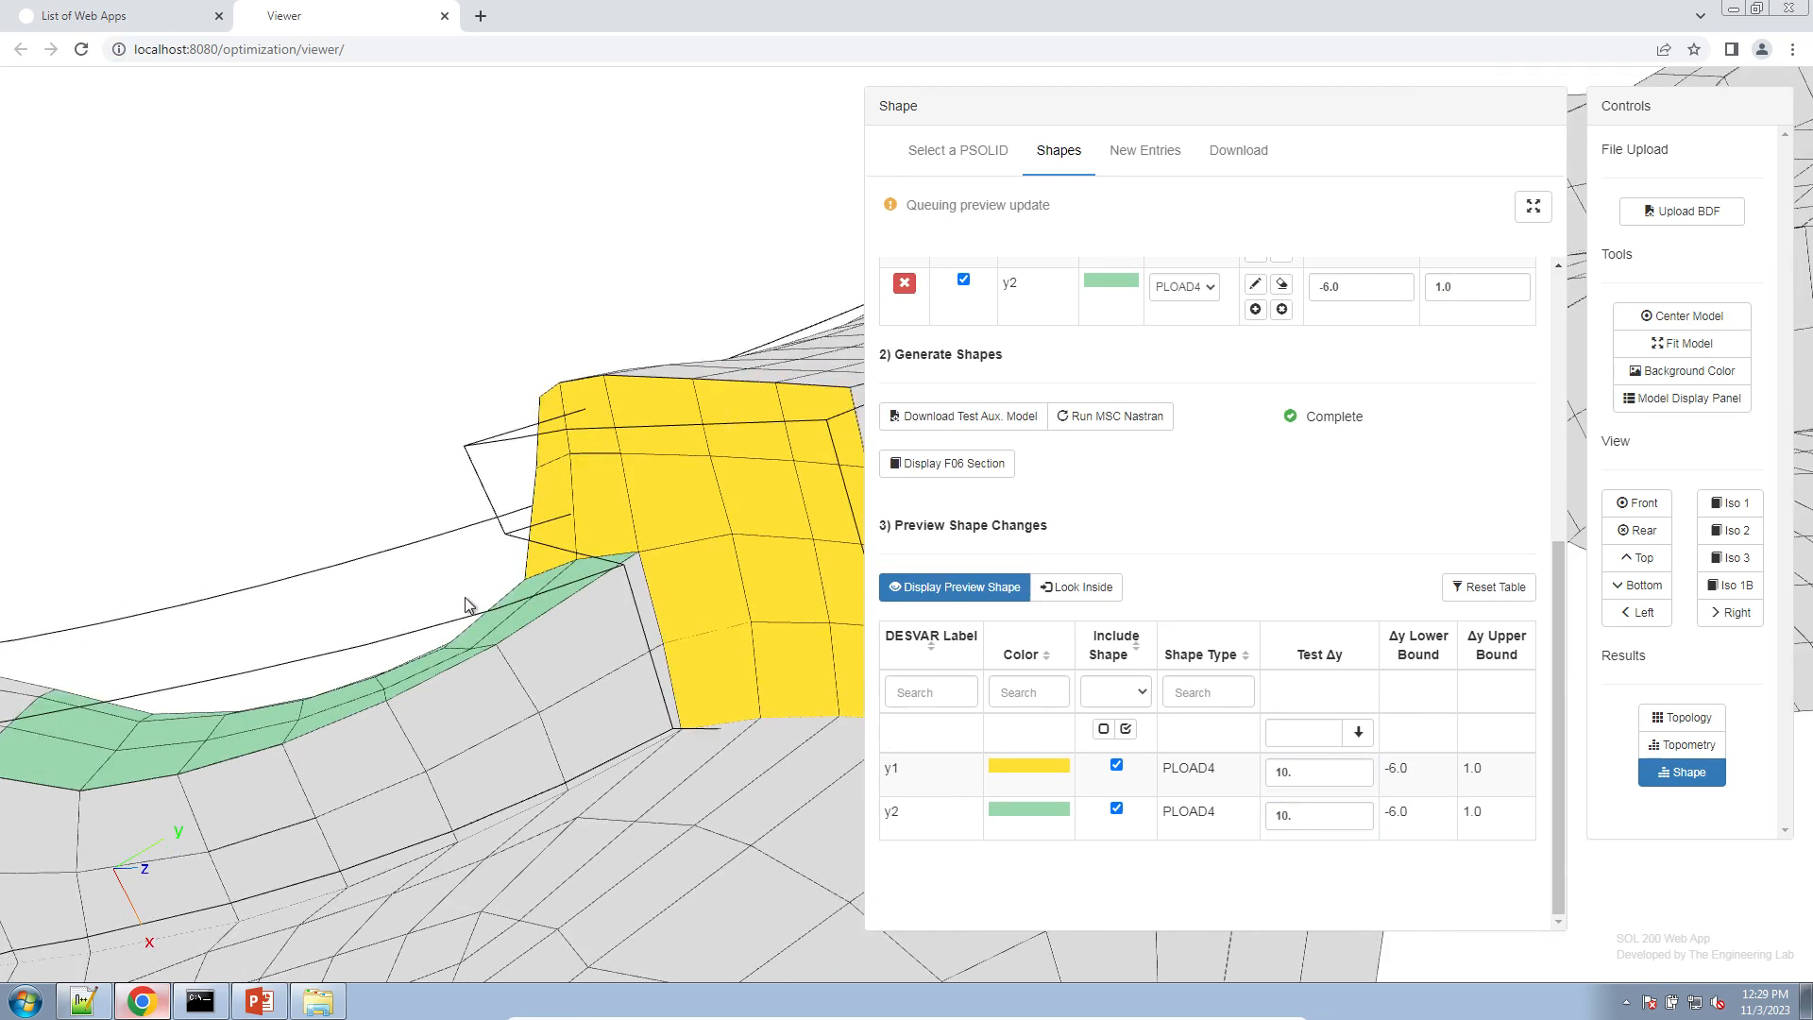
drag(408, 558, 332, 331)
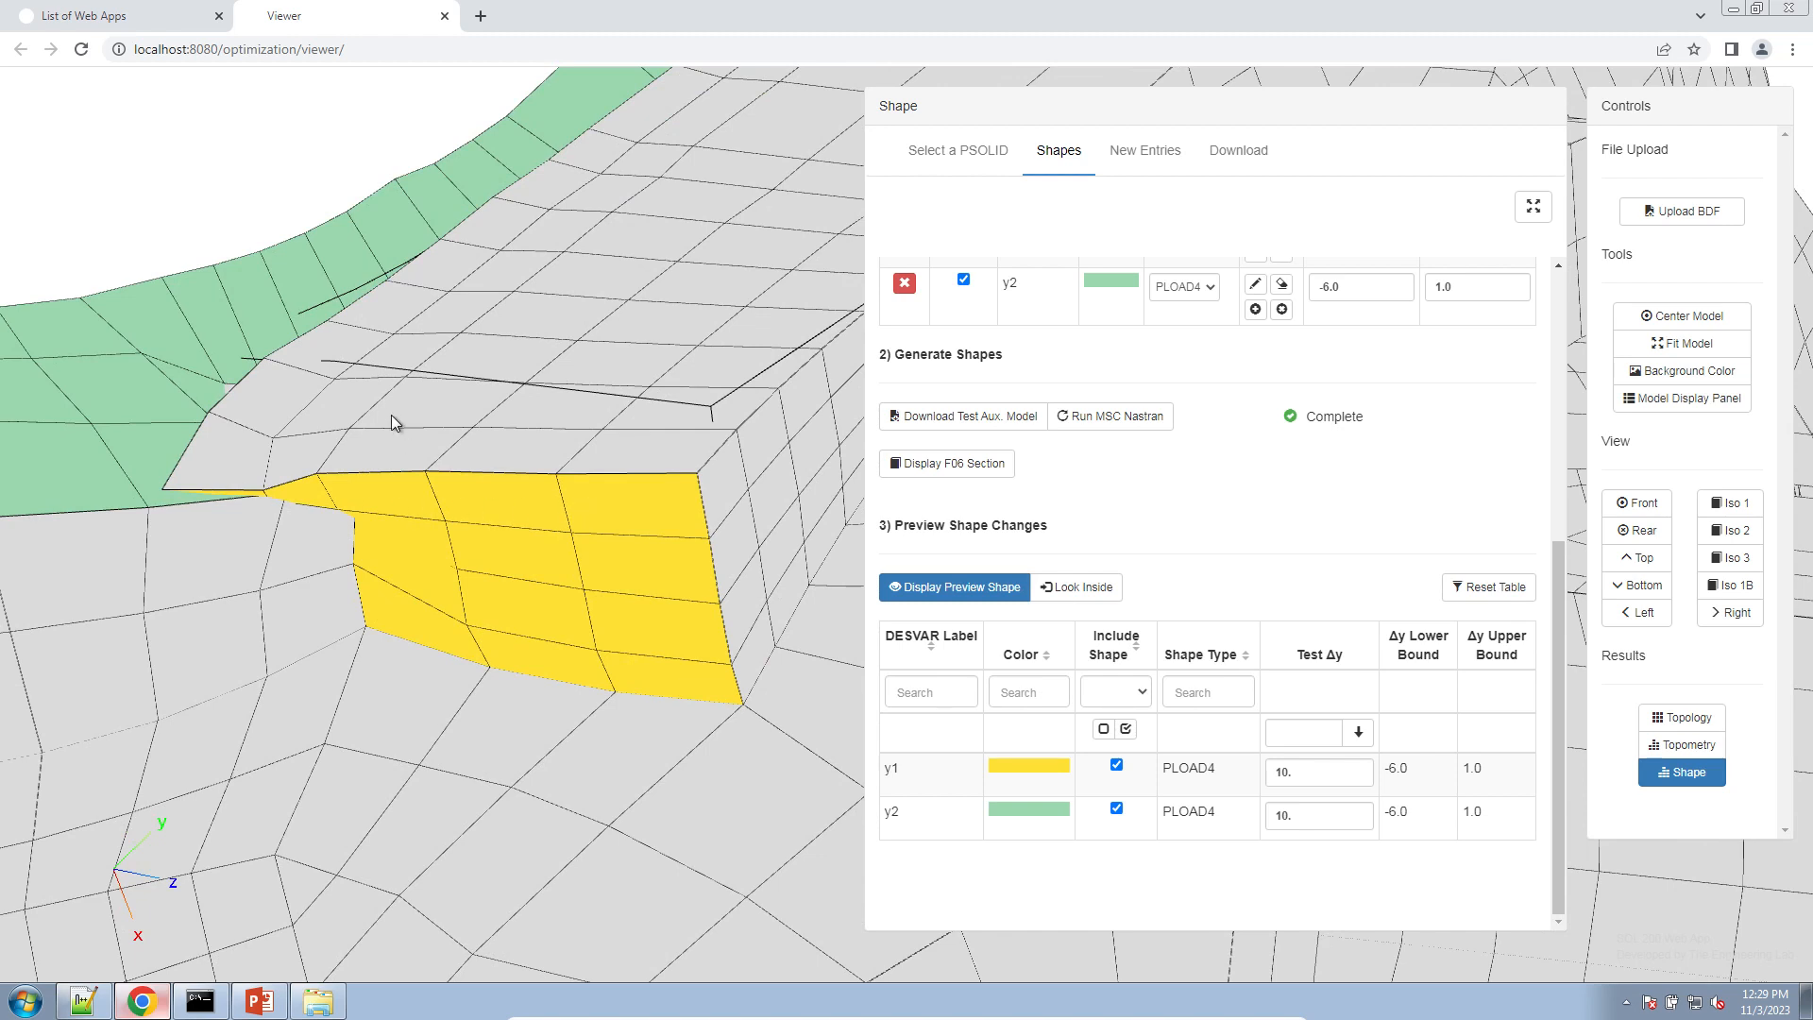
drag(207, 476, 517, 586)
- Look inside the previewed model and examine the y1 and y2 faces for overlap at their shared corner
click(1035, 599)
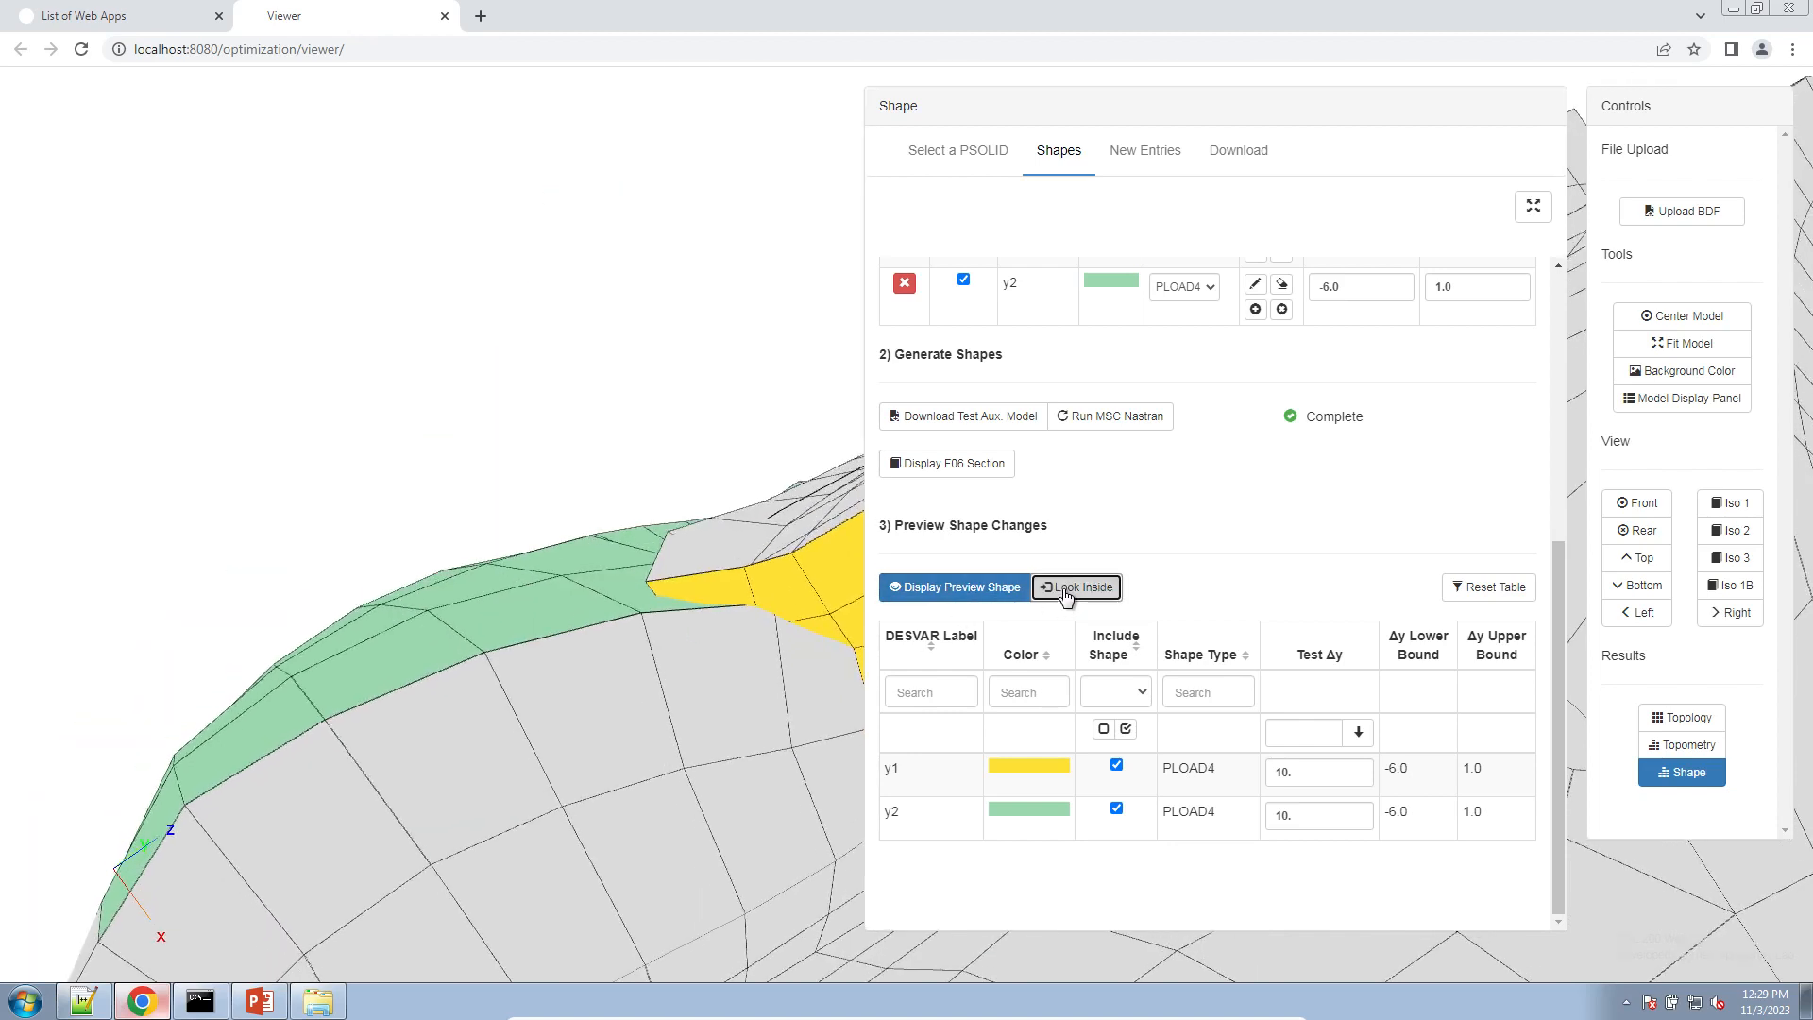
scroll(728, 646, up, 10)
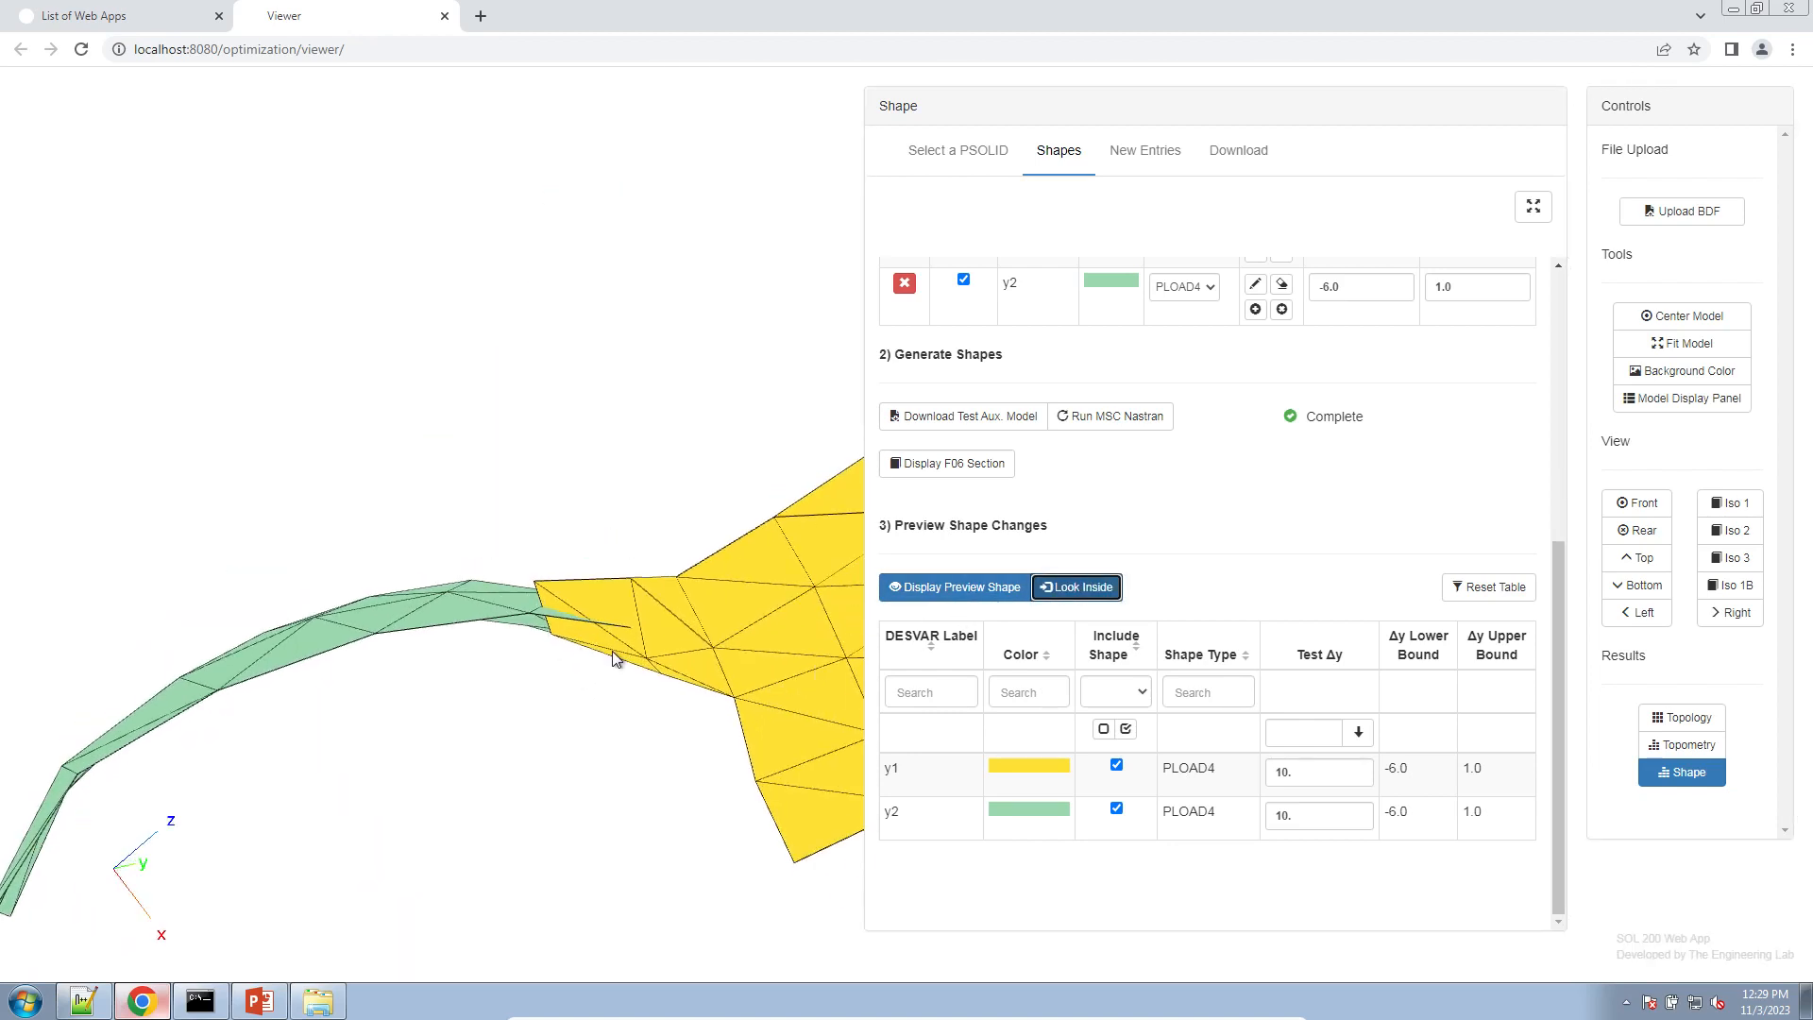
drag(432, 726, 464, 677)
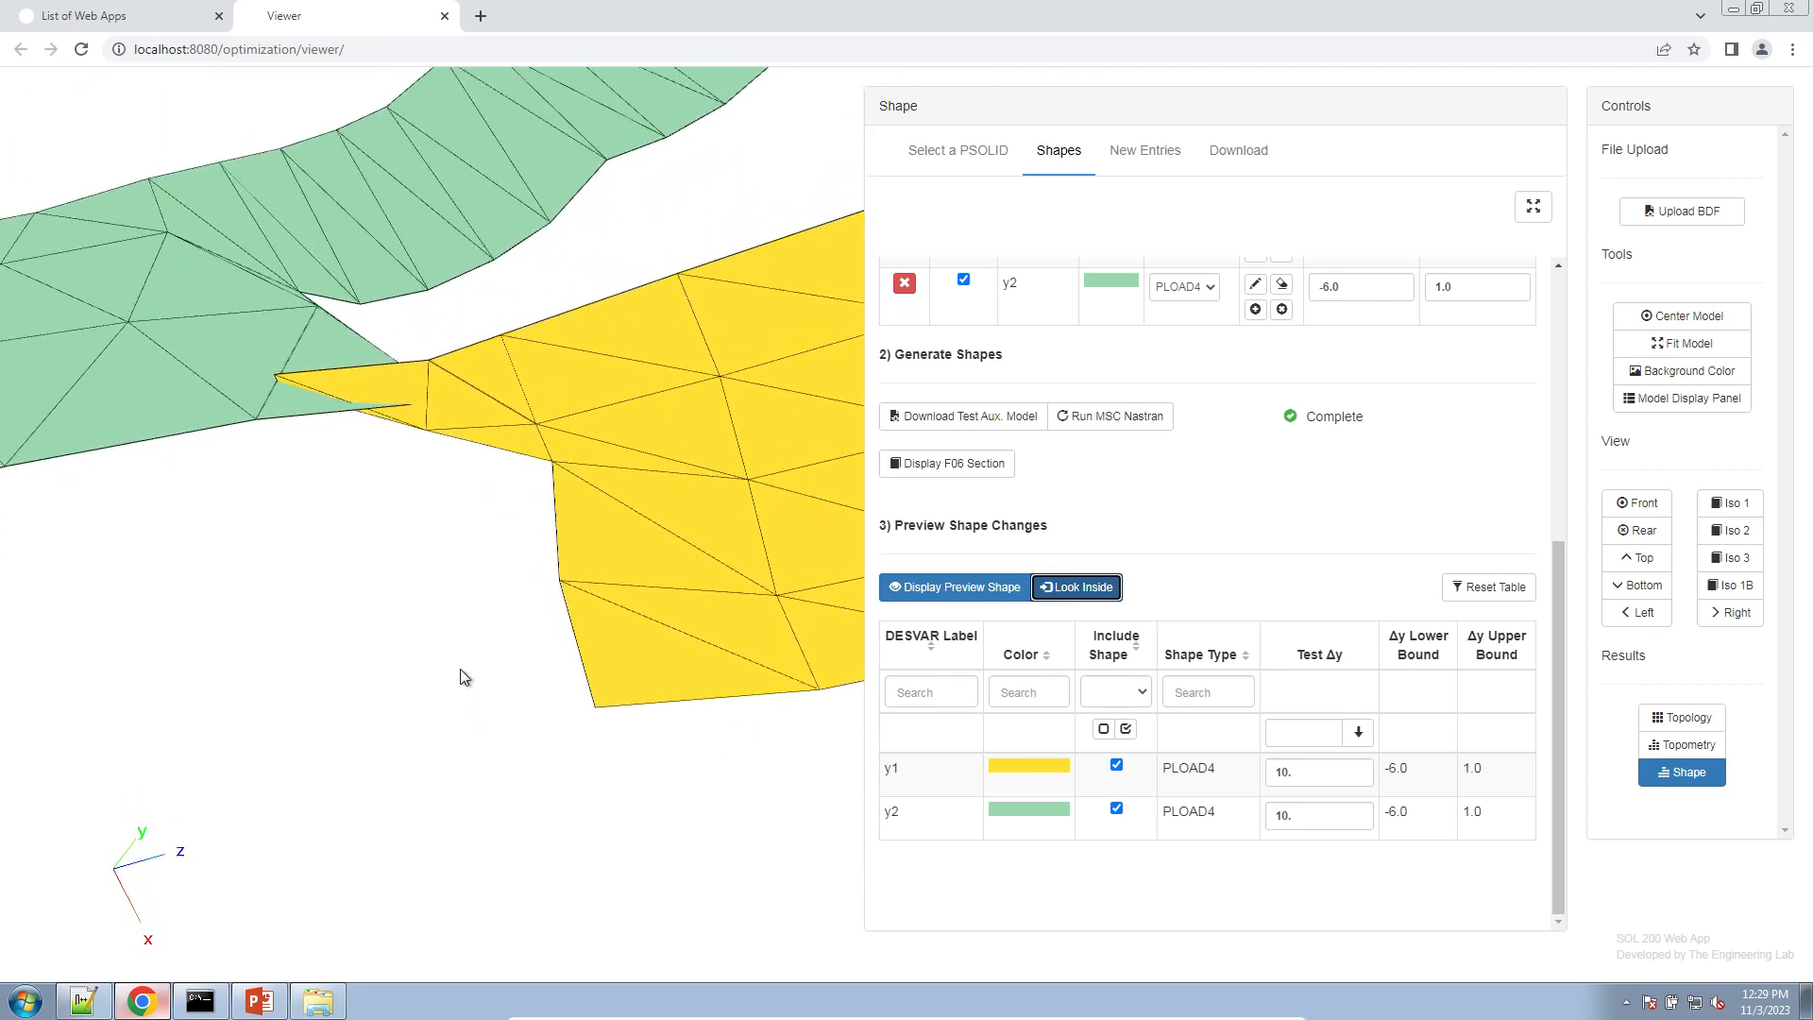
drag(704, 424, 473, 351)
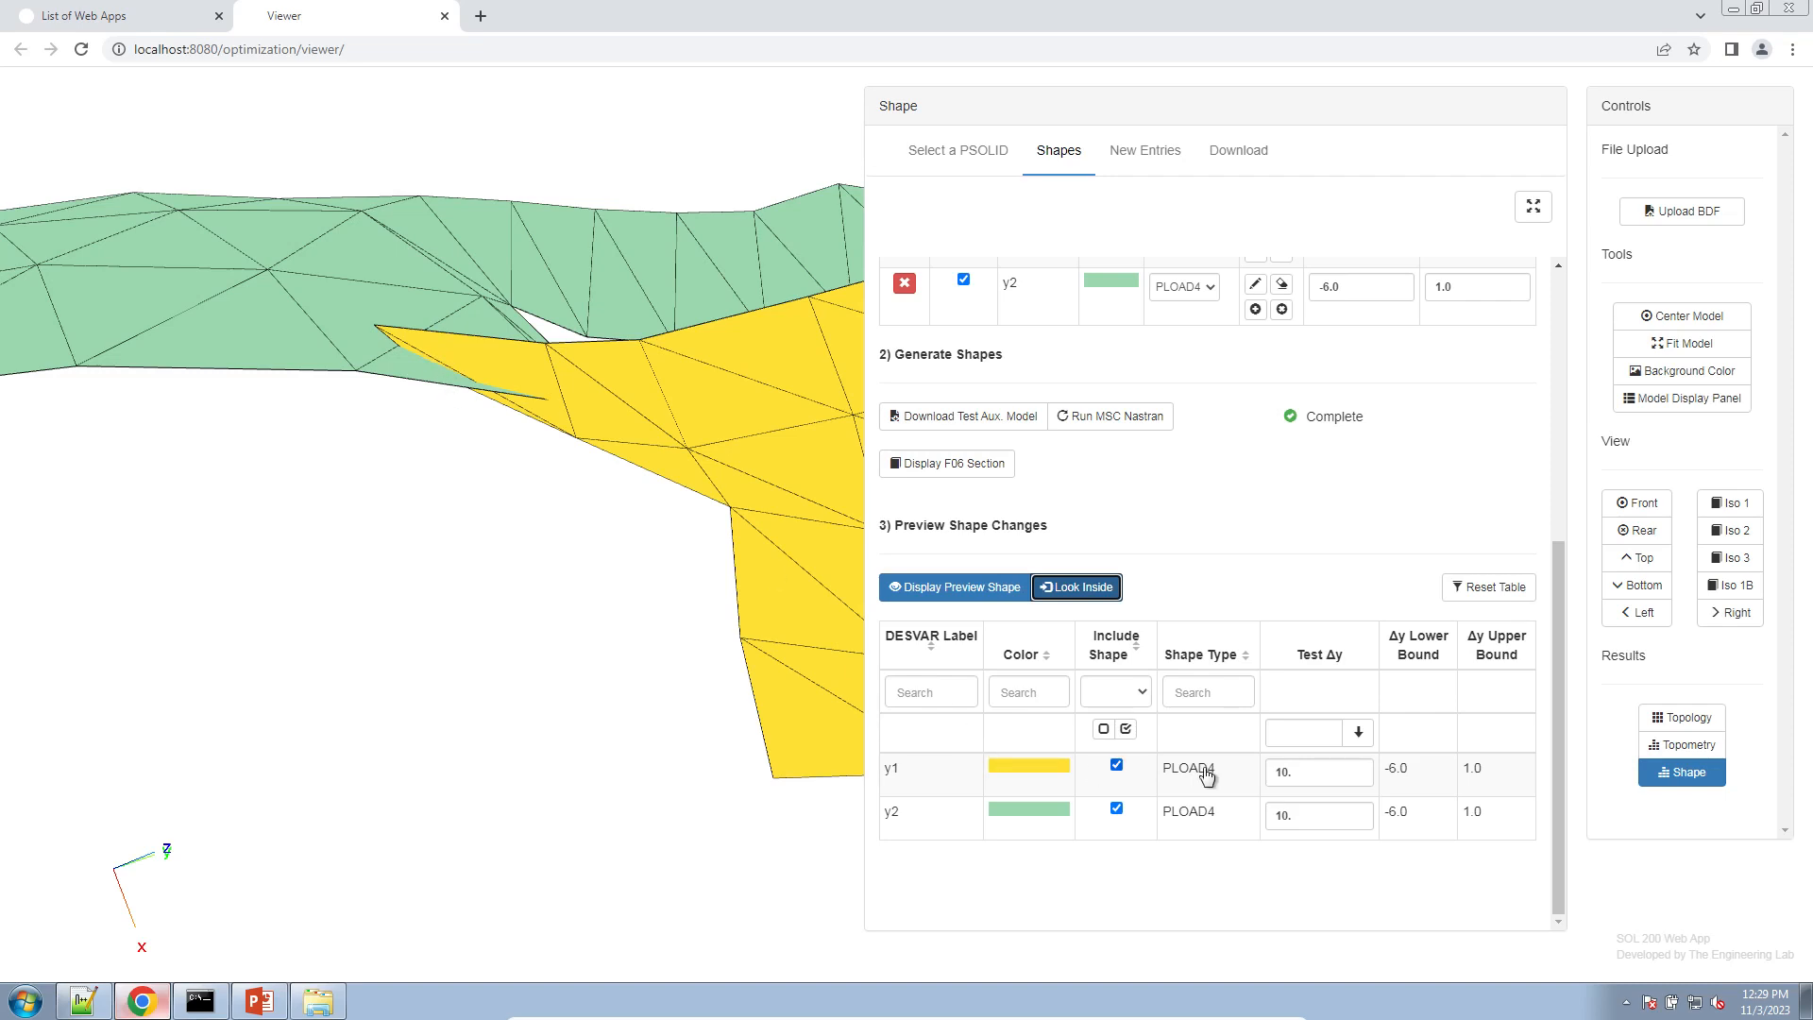
- Set the Test Δy of both y1 and y2 to 5. and update the shape preview
click(1328, 783)
text(5)
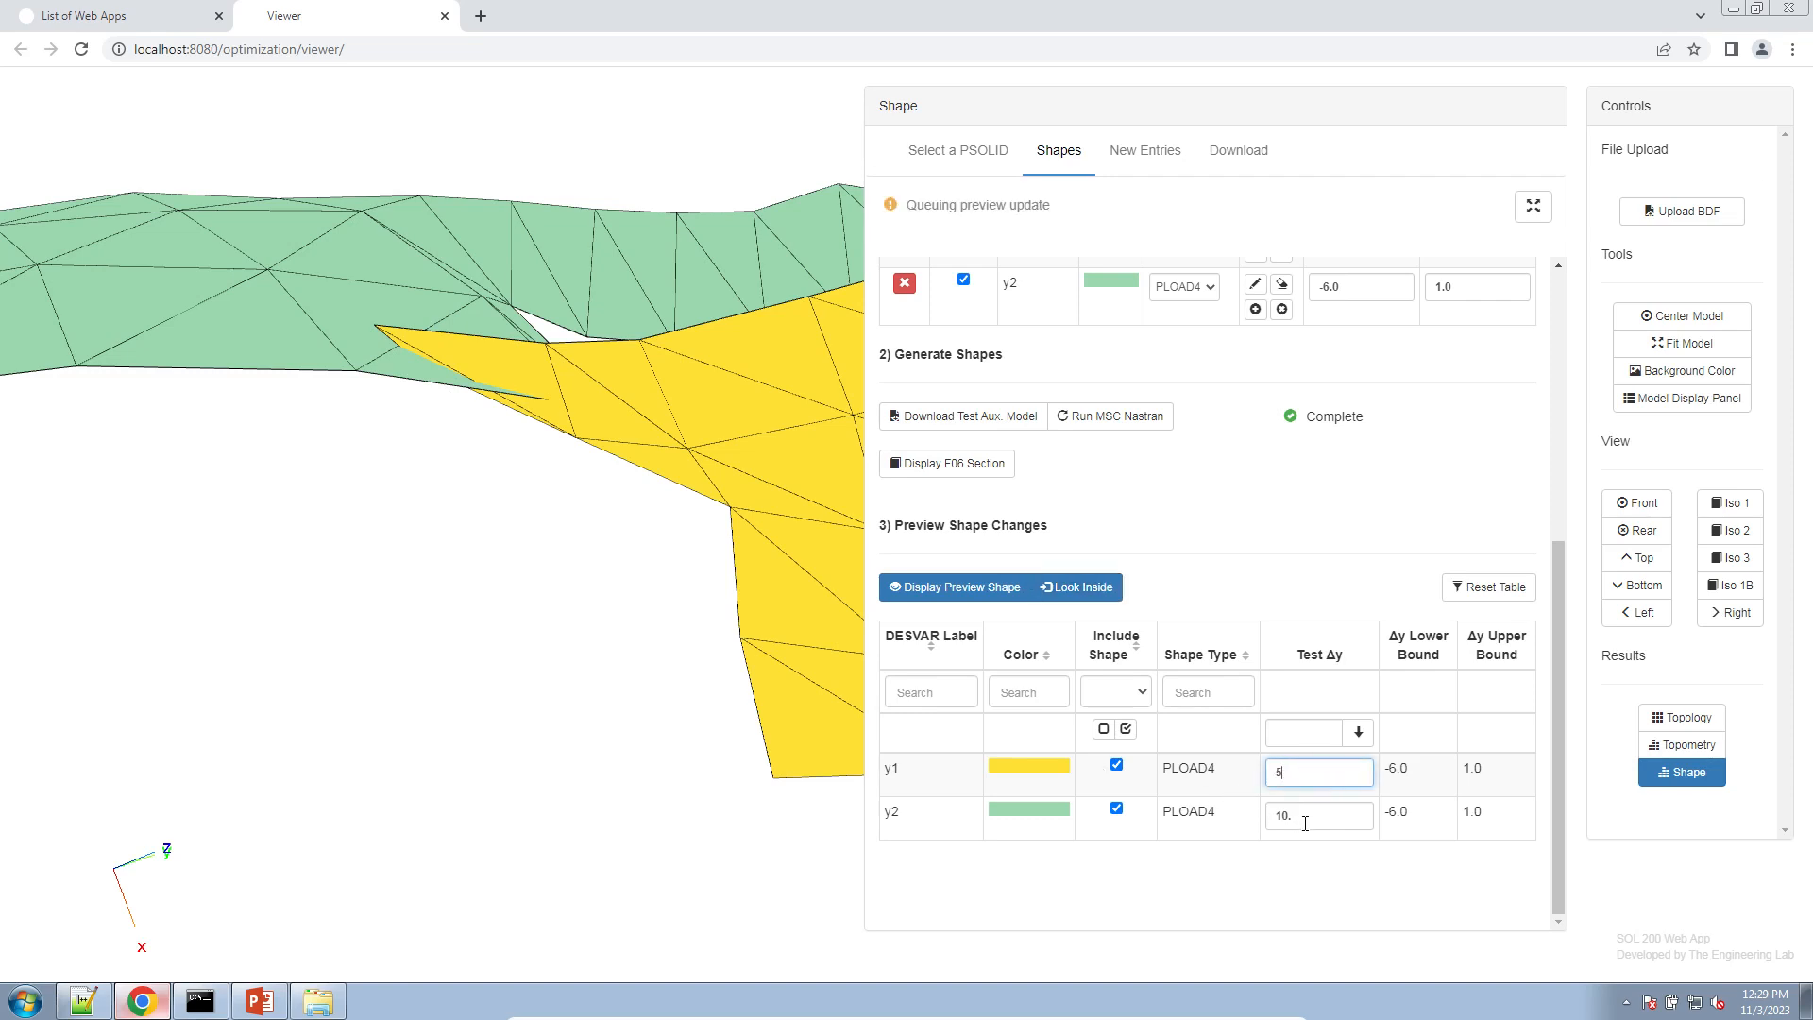
key(Tab)
text(5)
click(1369, 461)
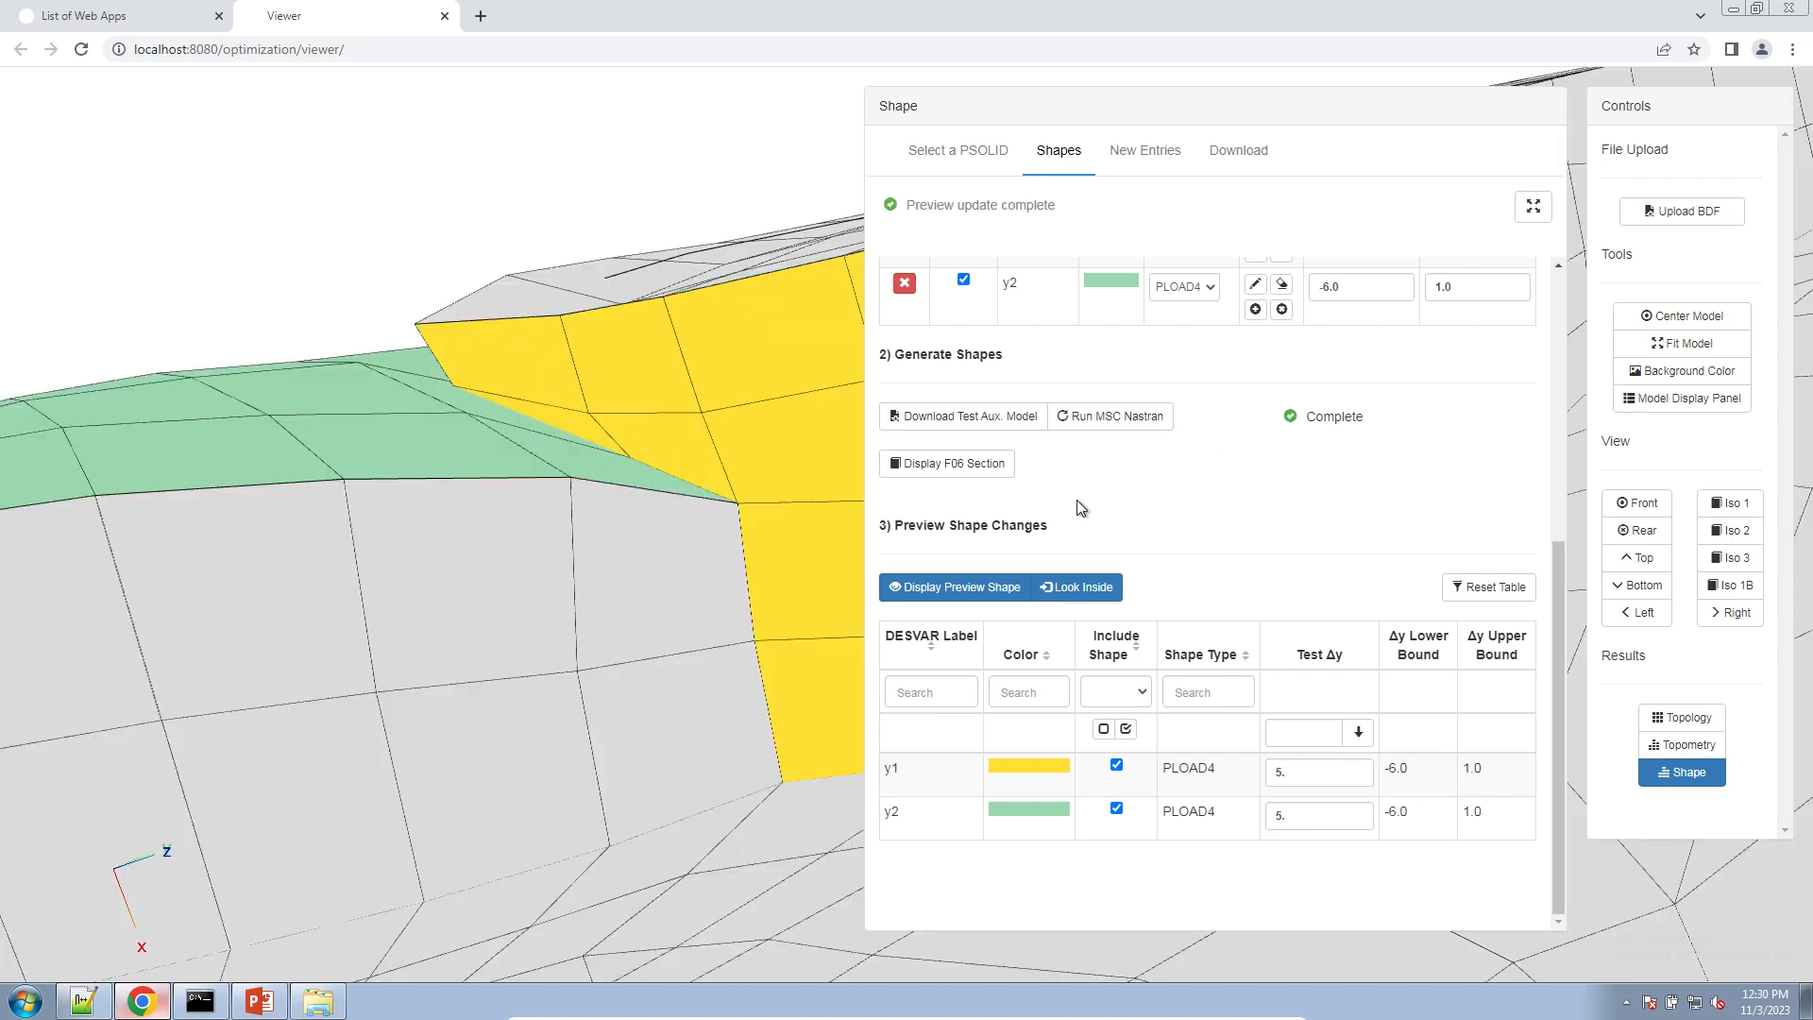
- Look inside the updated preview, and refresh the view by switching the preview shape display off and on again
click(1115, 587)
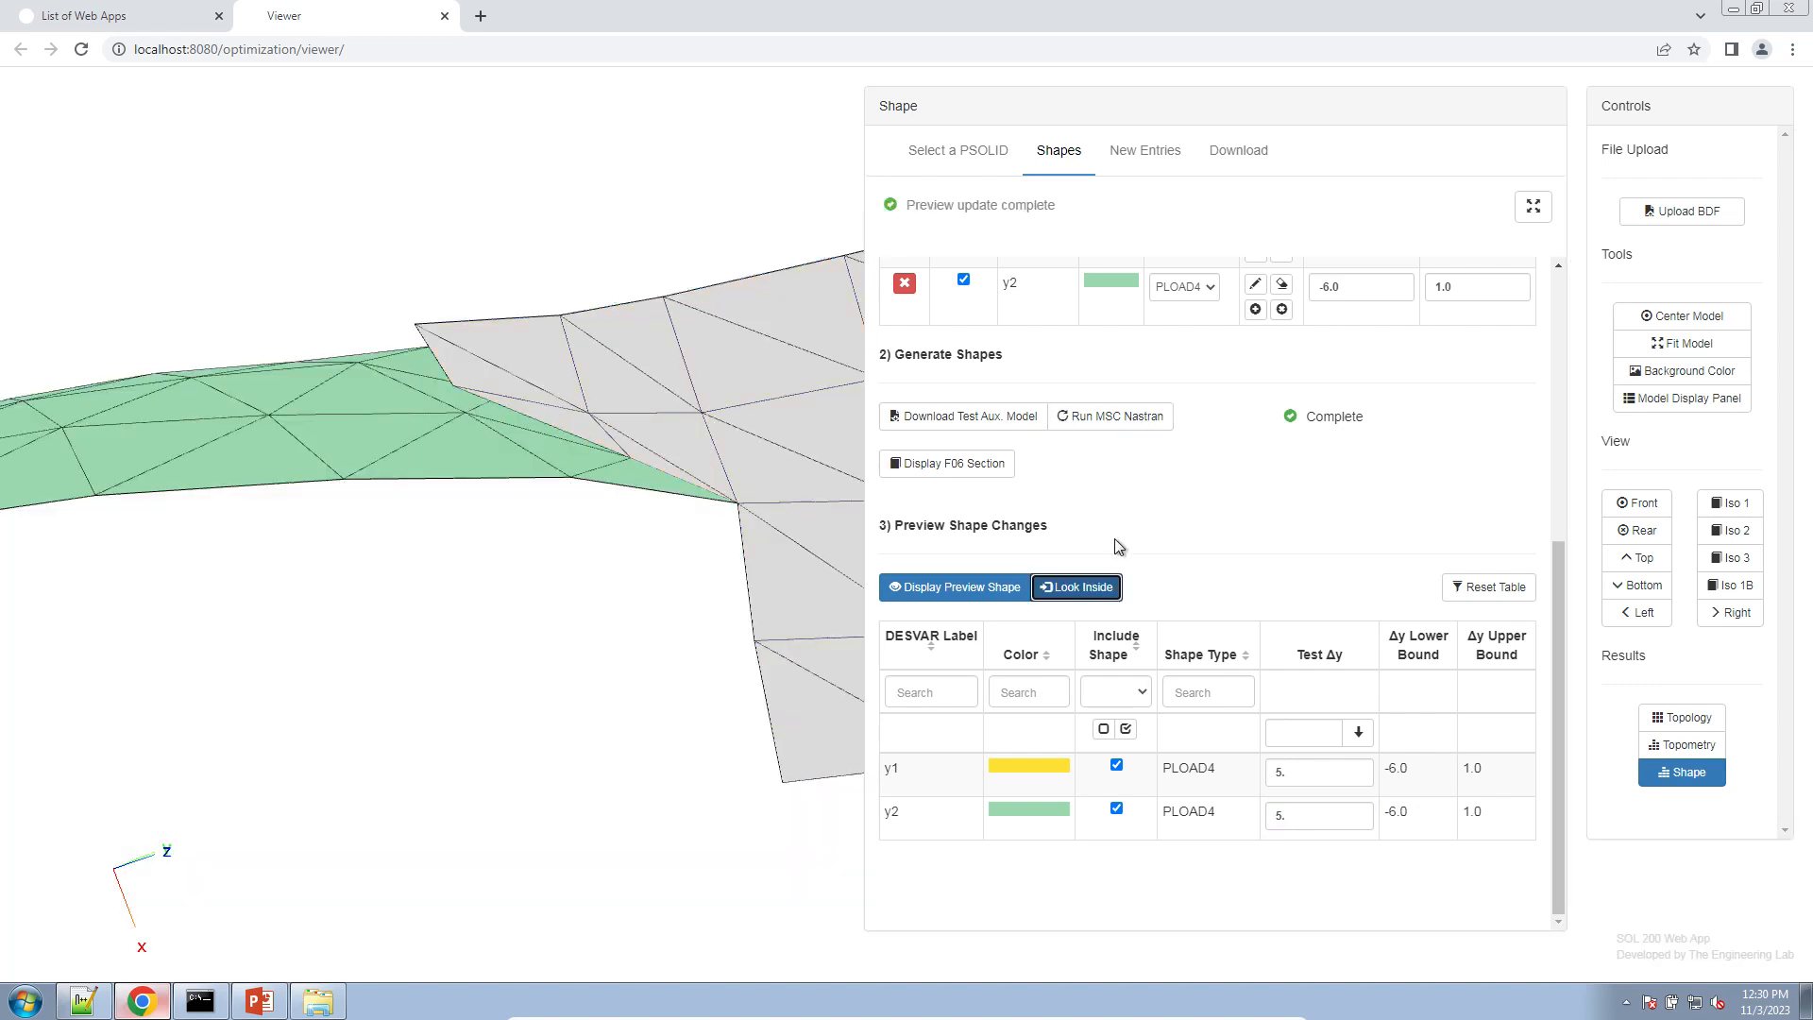
scroll(1017, 621, up, 3)
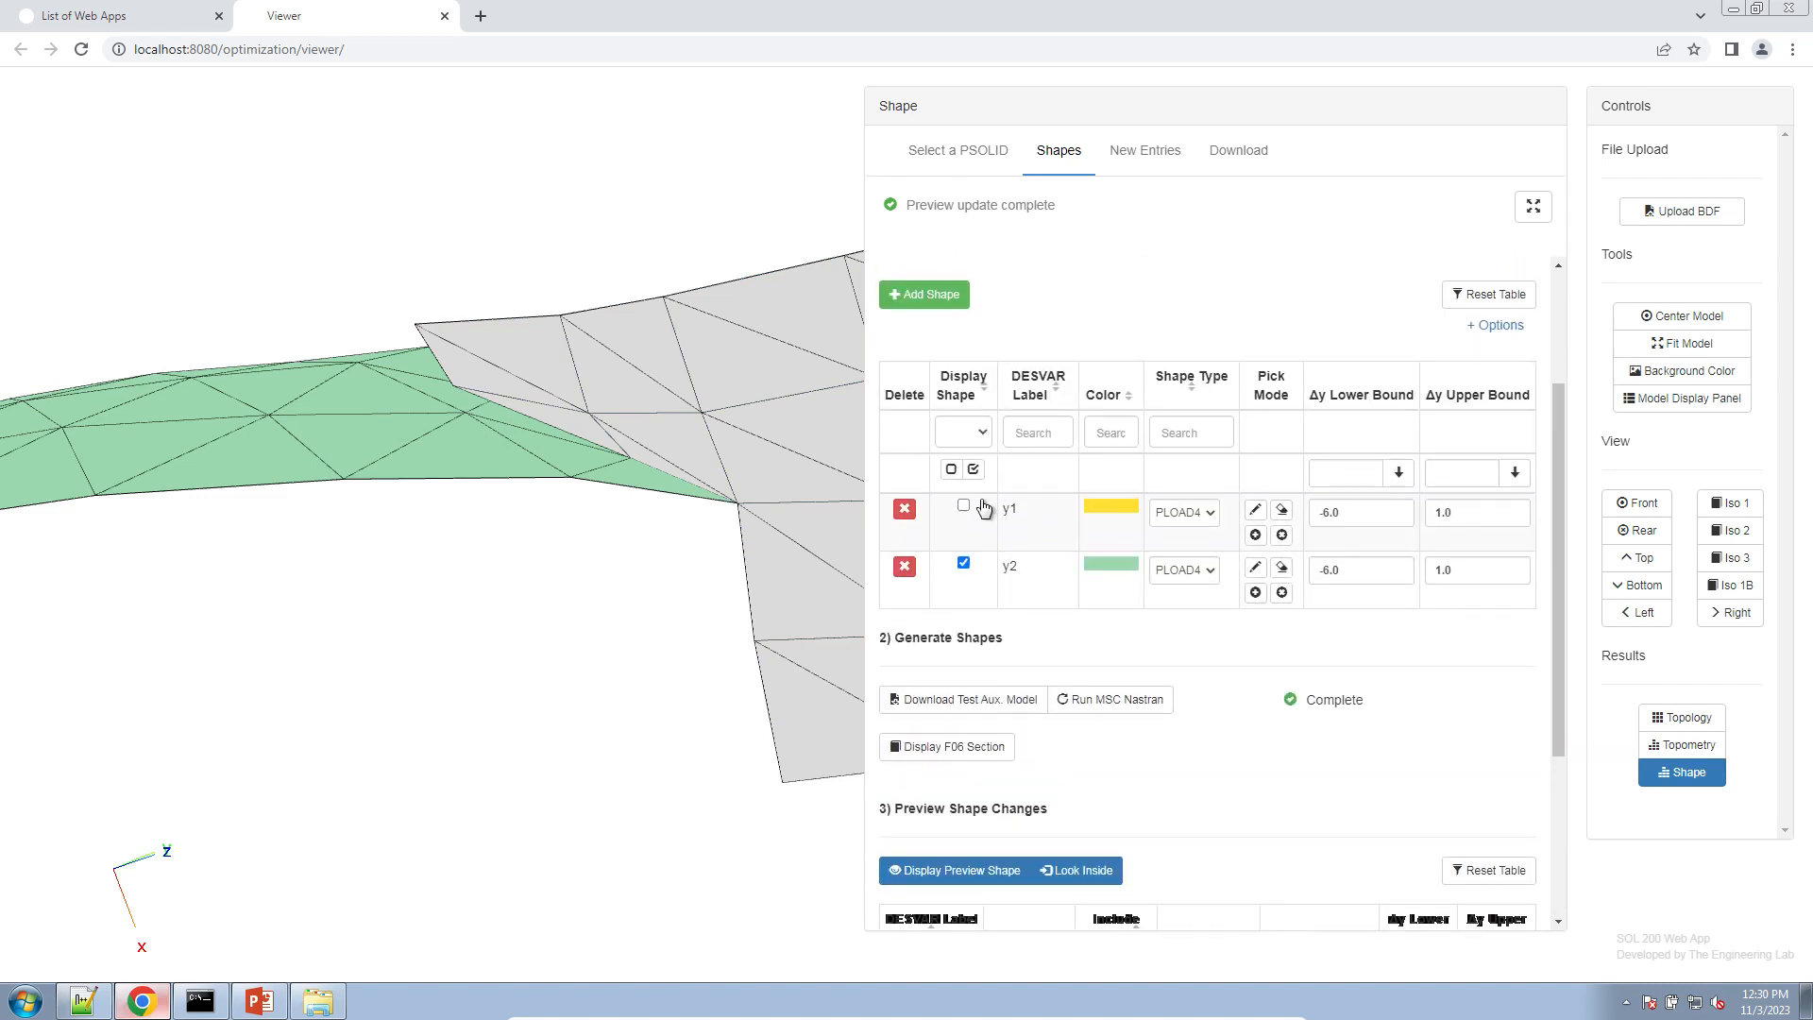
click(1024, 878)
scroll(1044, 824, down, 3)
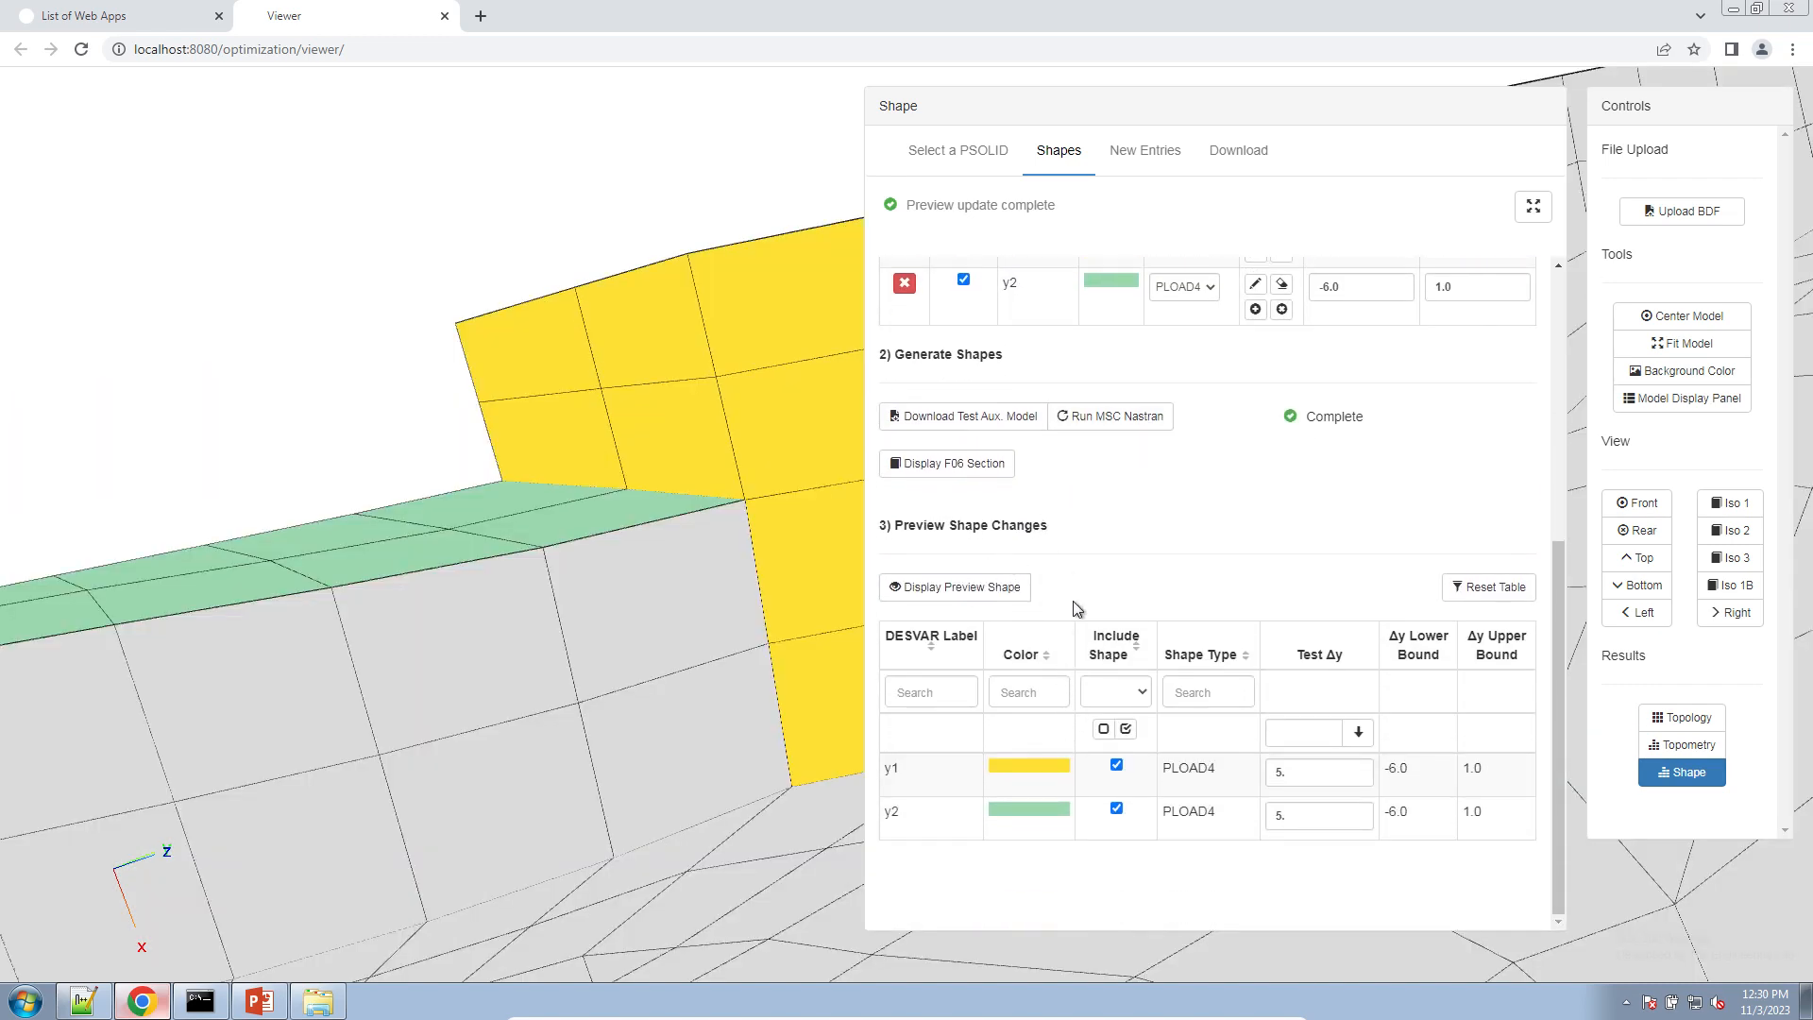
click(999, 593)
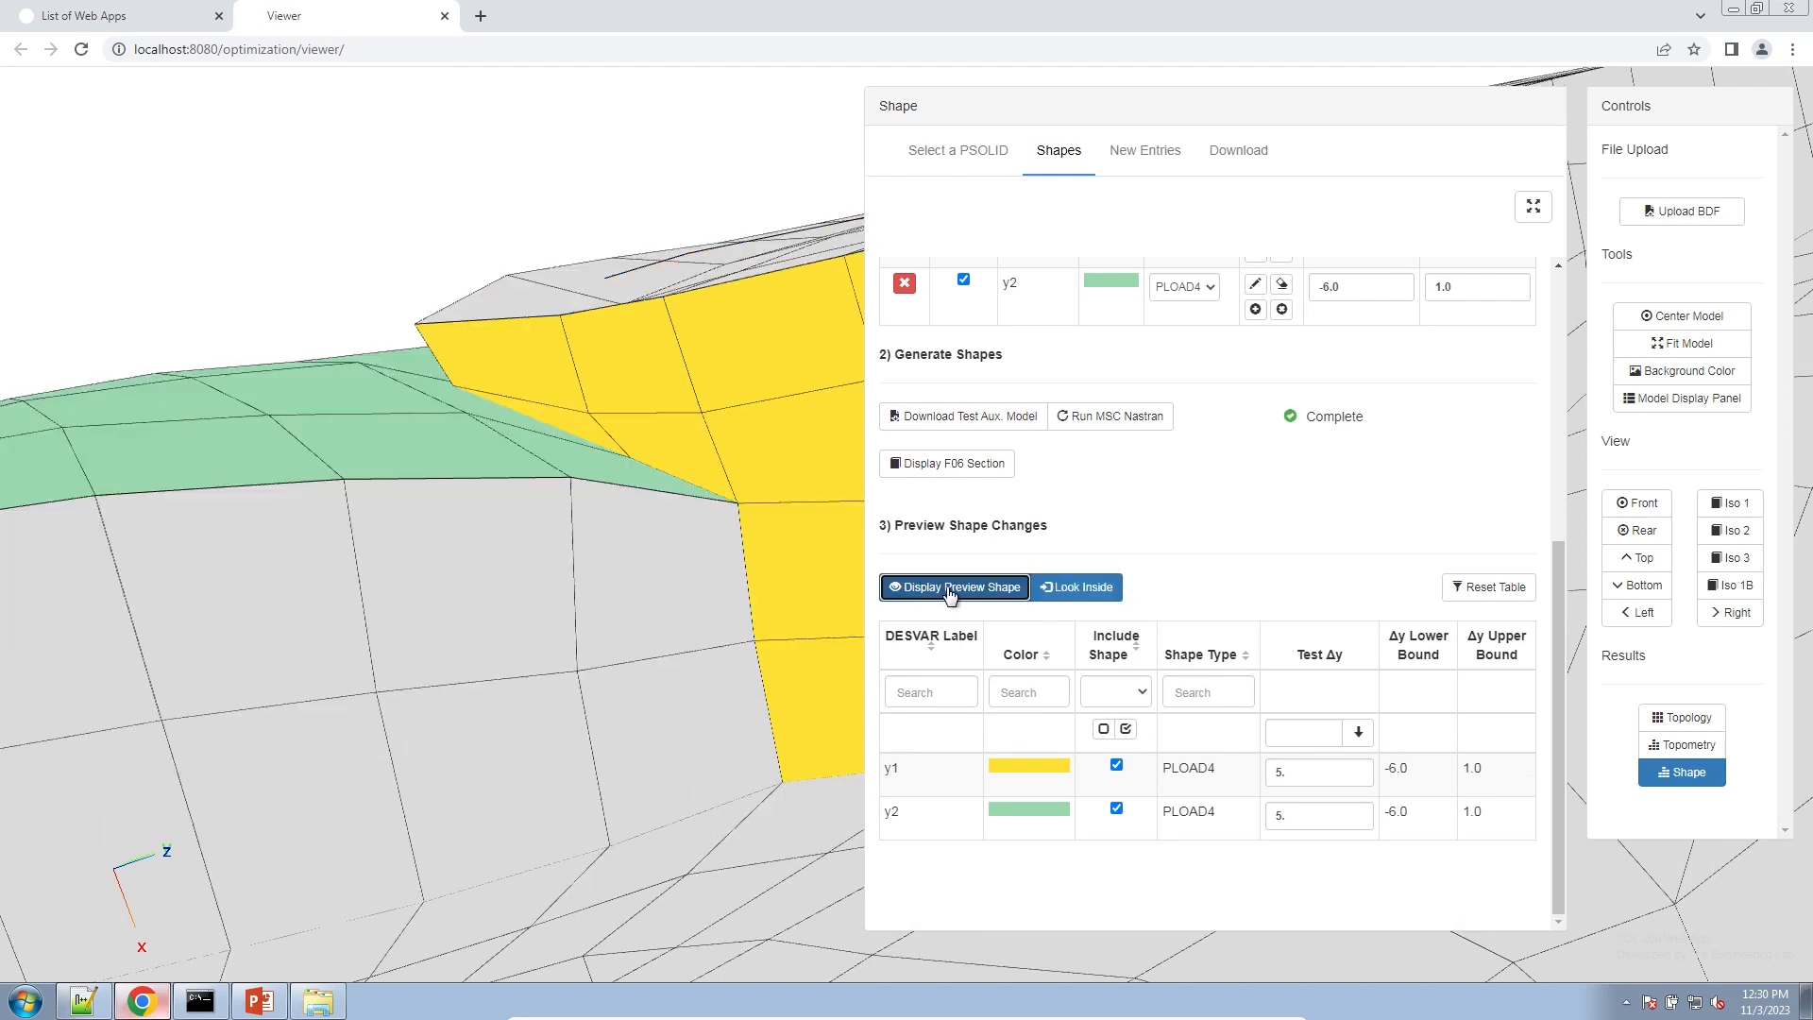
- Examine the junction between the y1 and y2 faces from several angles with Look Inside, and return to the full model display
click(1076, 587)
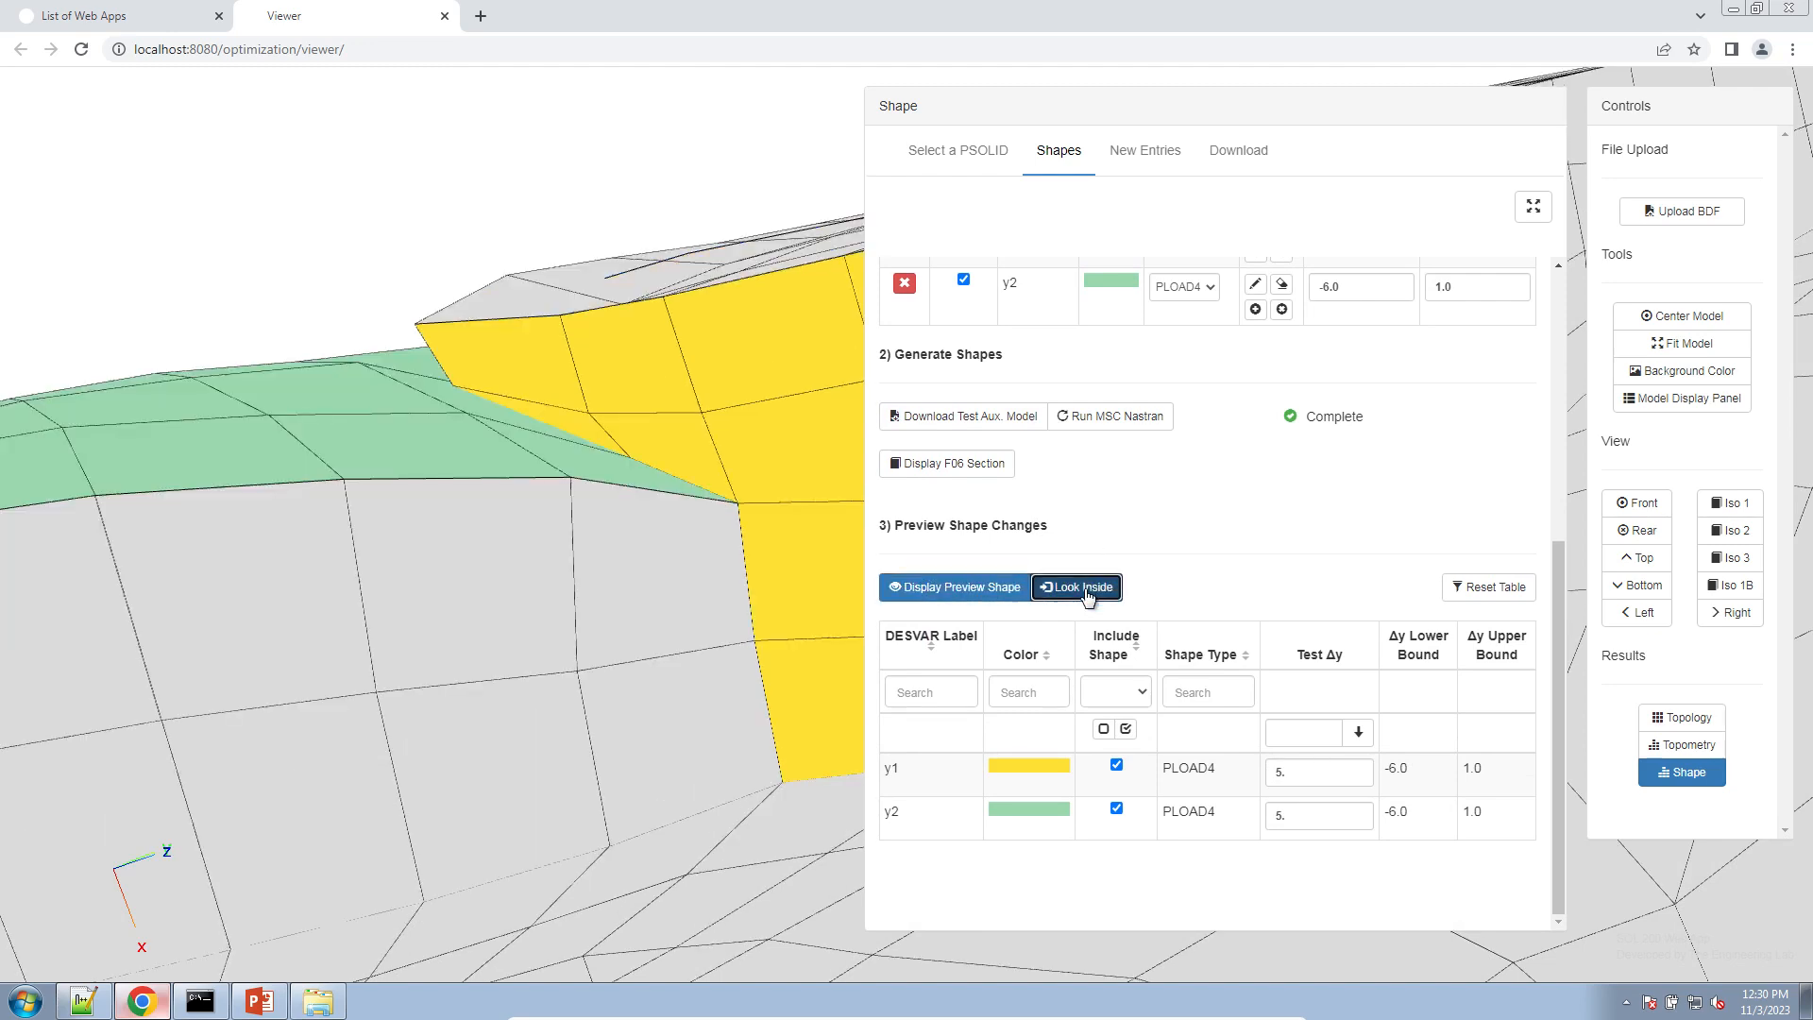
drag(614, 574, 401, 408)
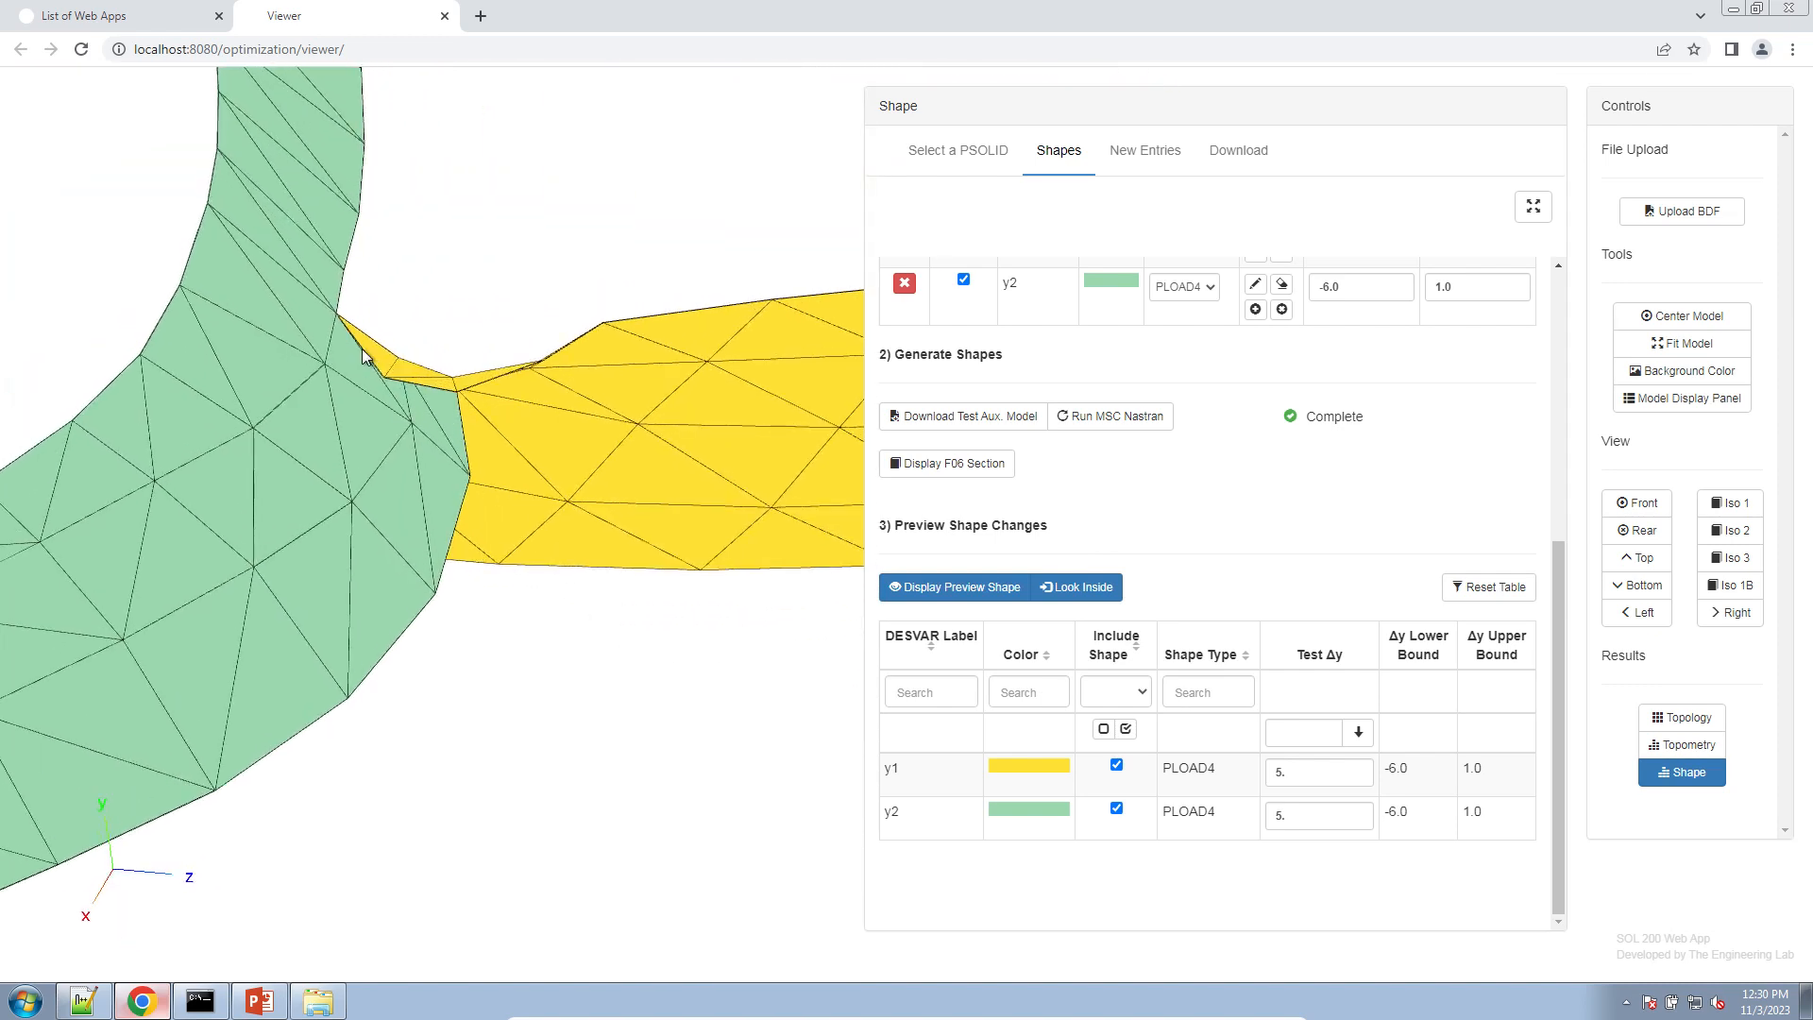
drag(478, 460, 402, 486)
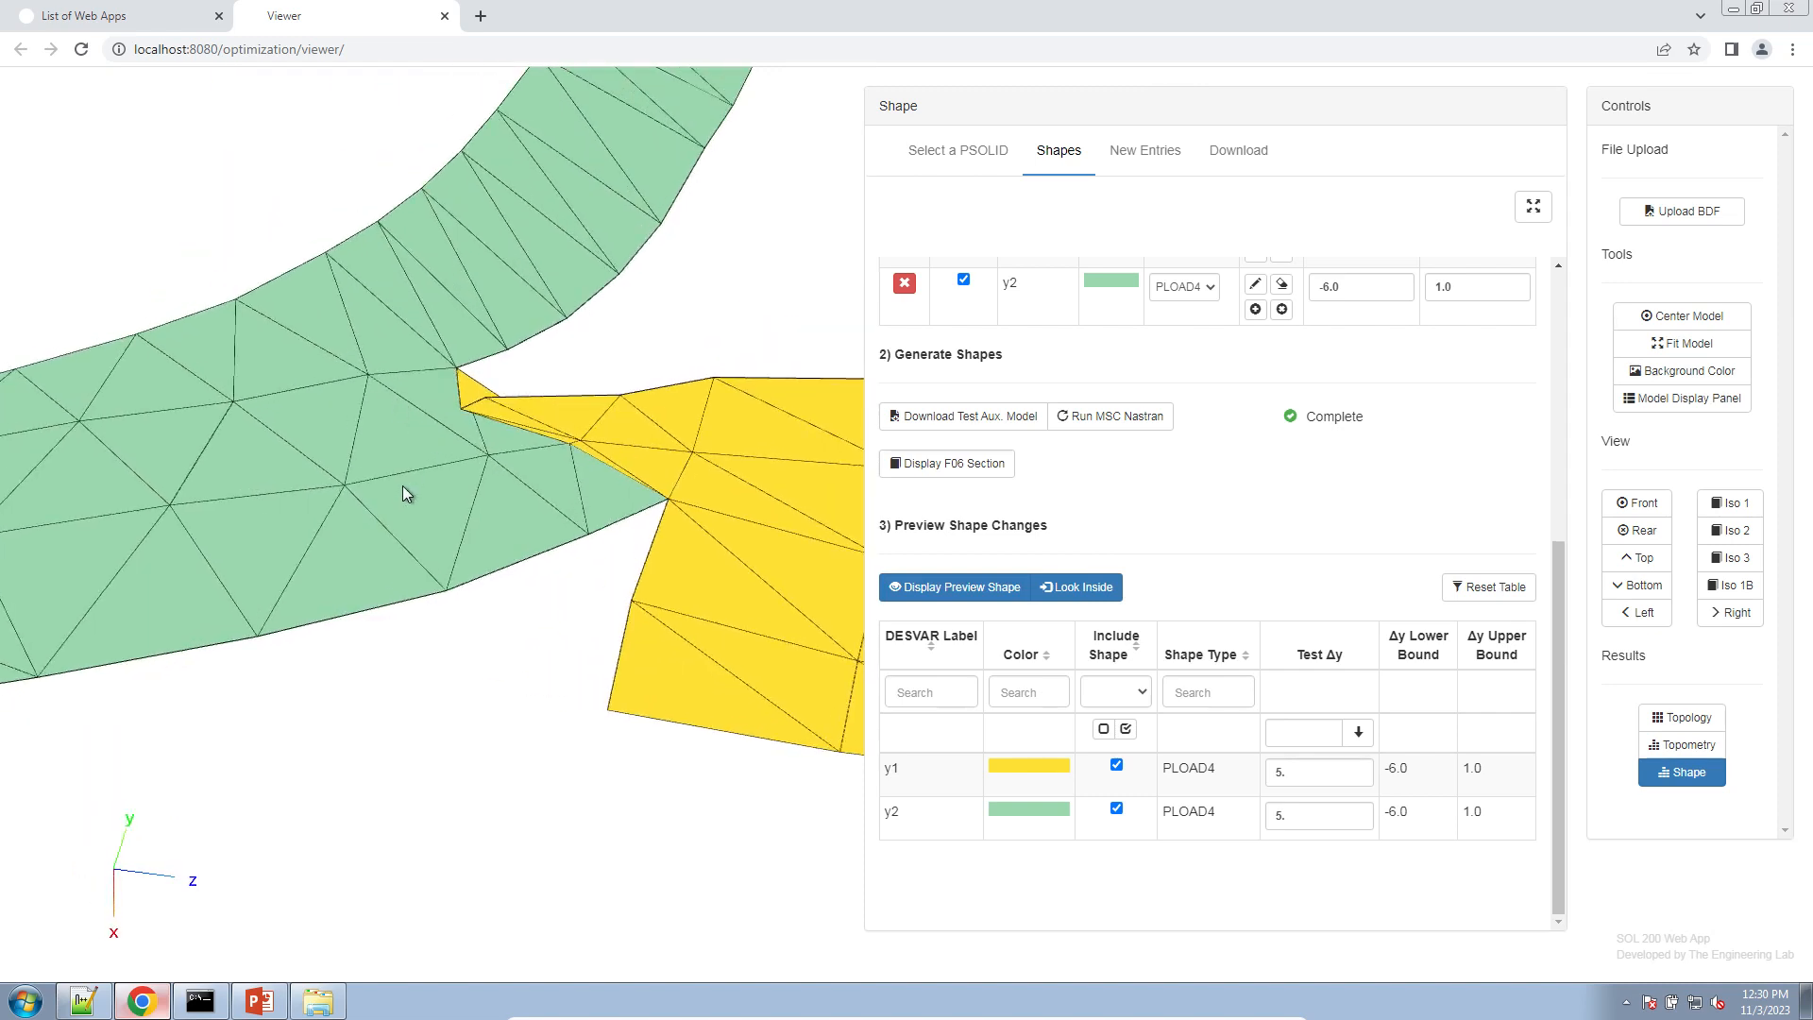
drag(540, 515, 827, 758)
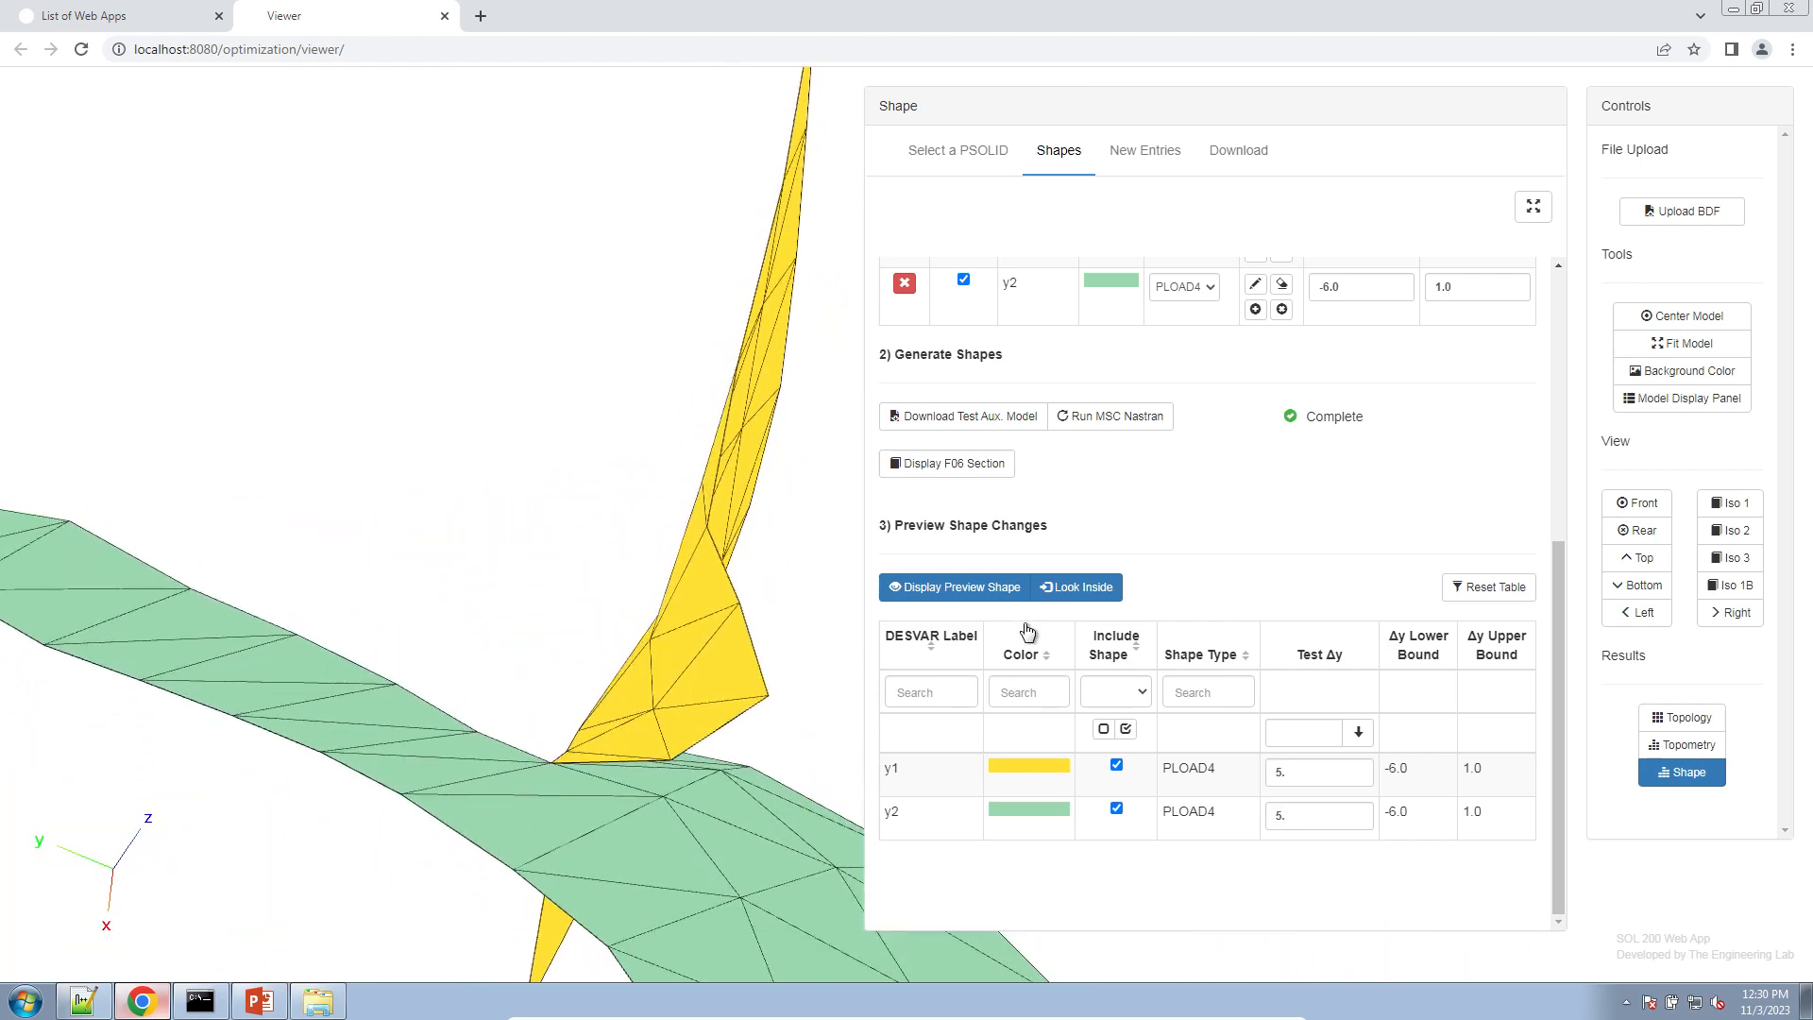
click(1060, 589)
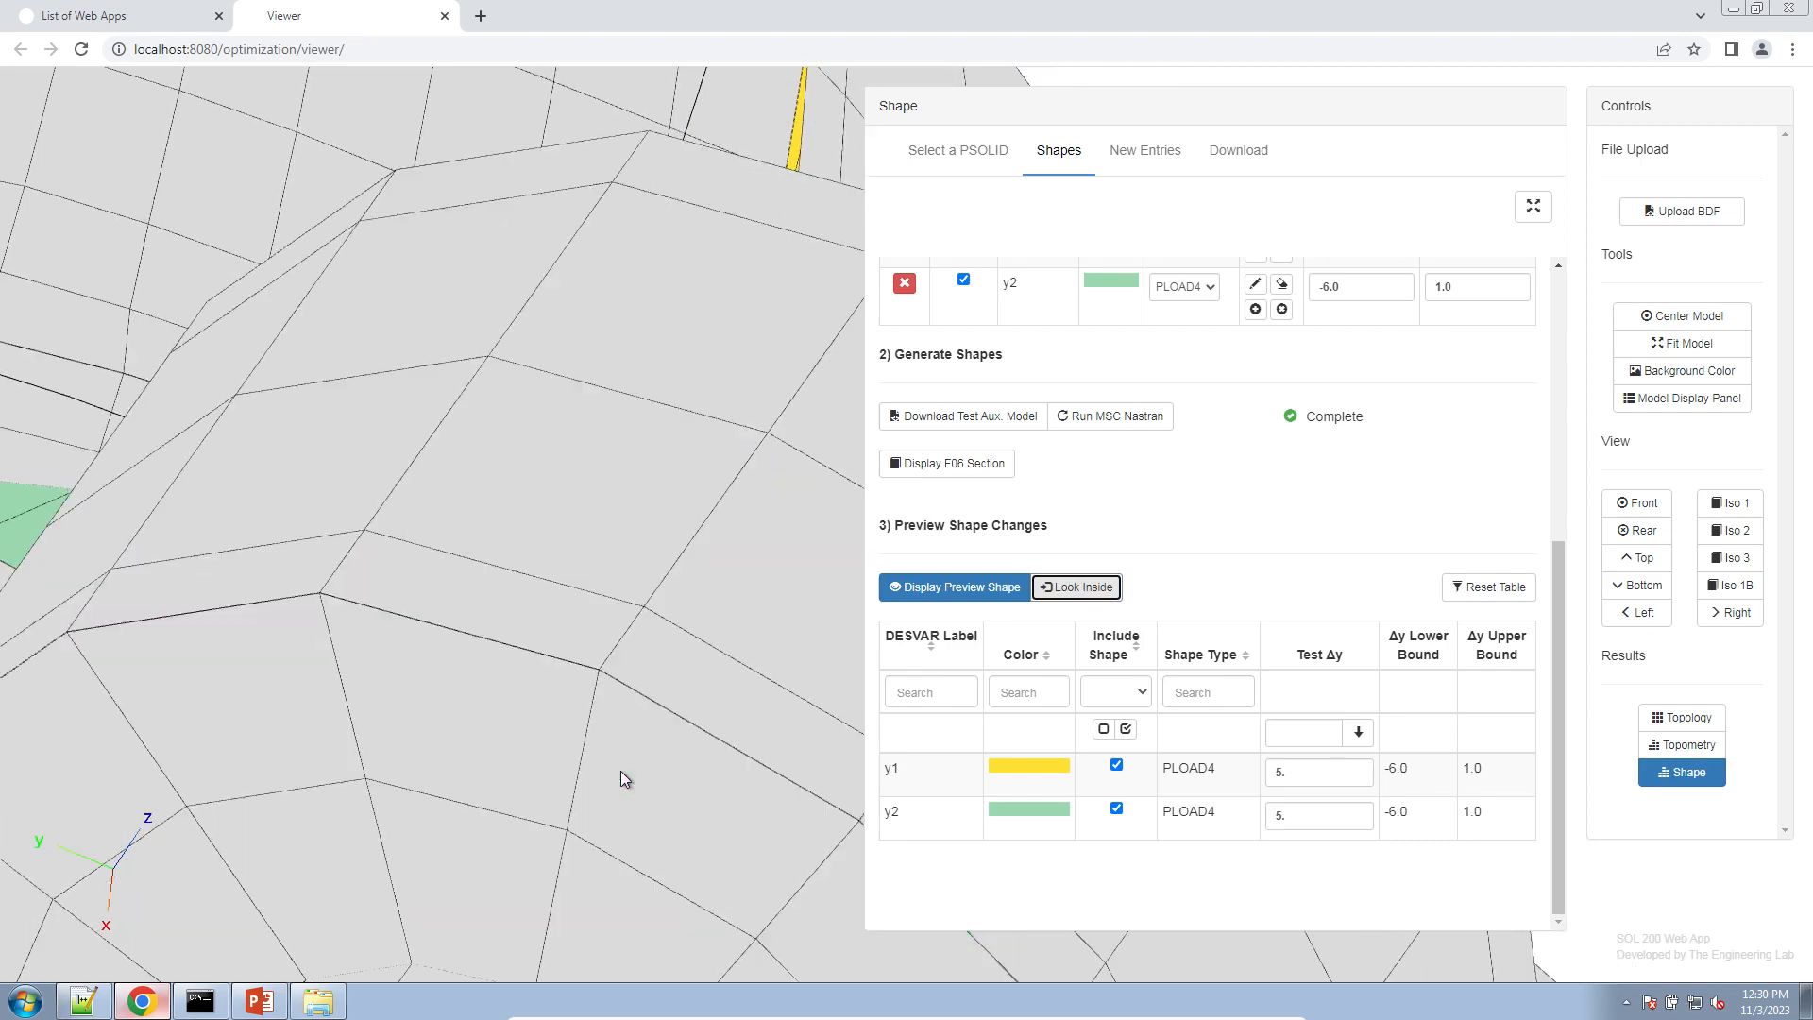
- Examine the junction between the y1 and y2 faces from the opposite side at the current Test Δy
drag(620, 771, 495, 620)
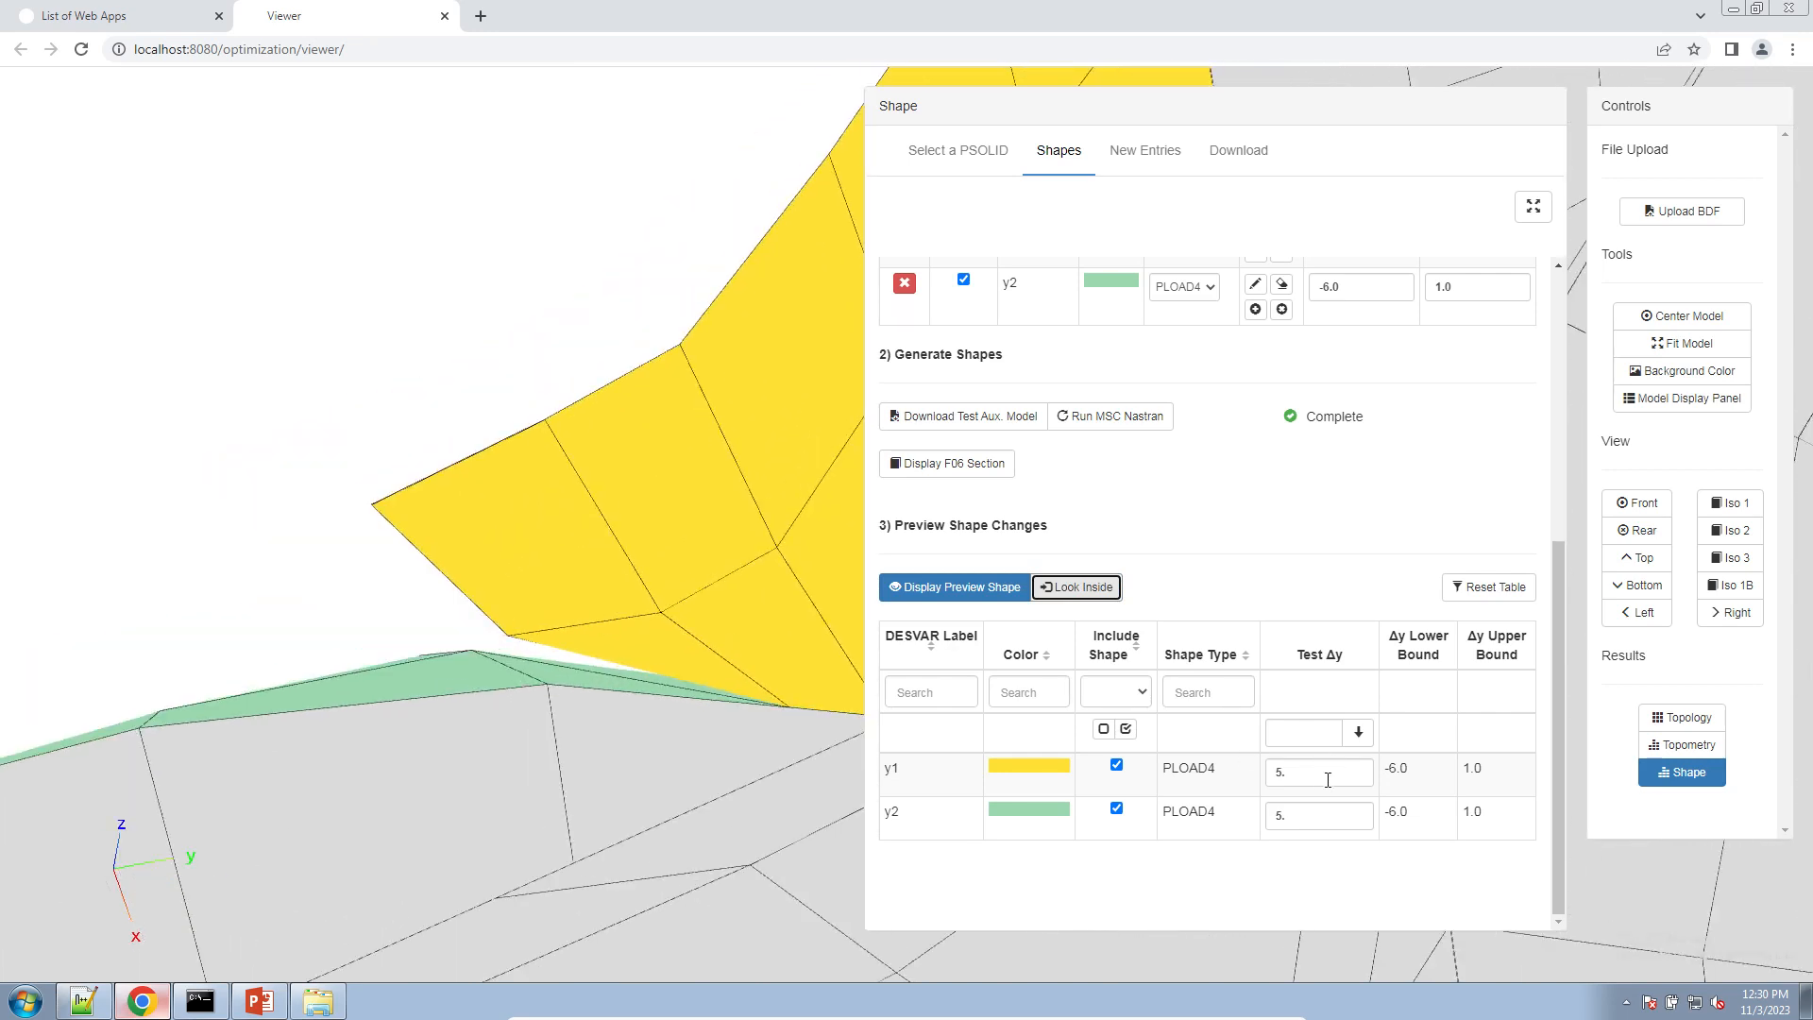
click(1279, 776)
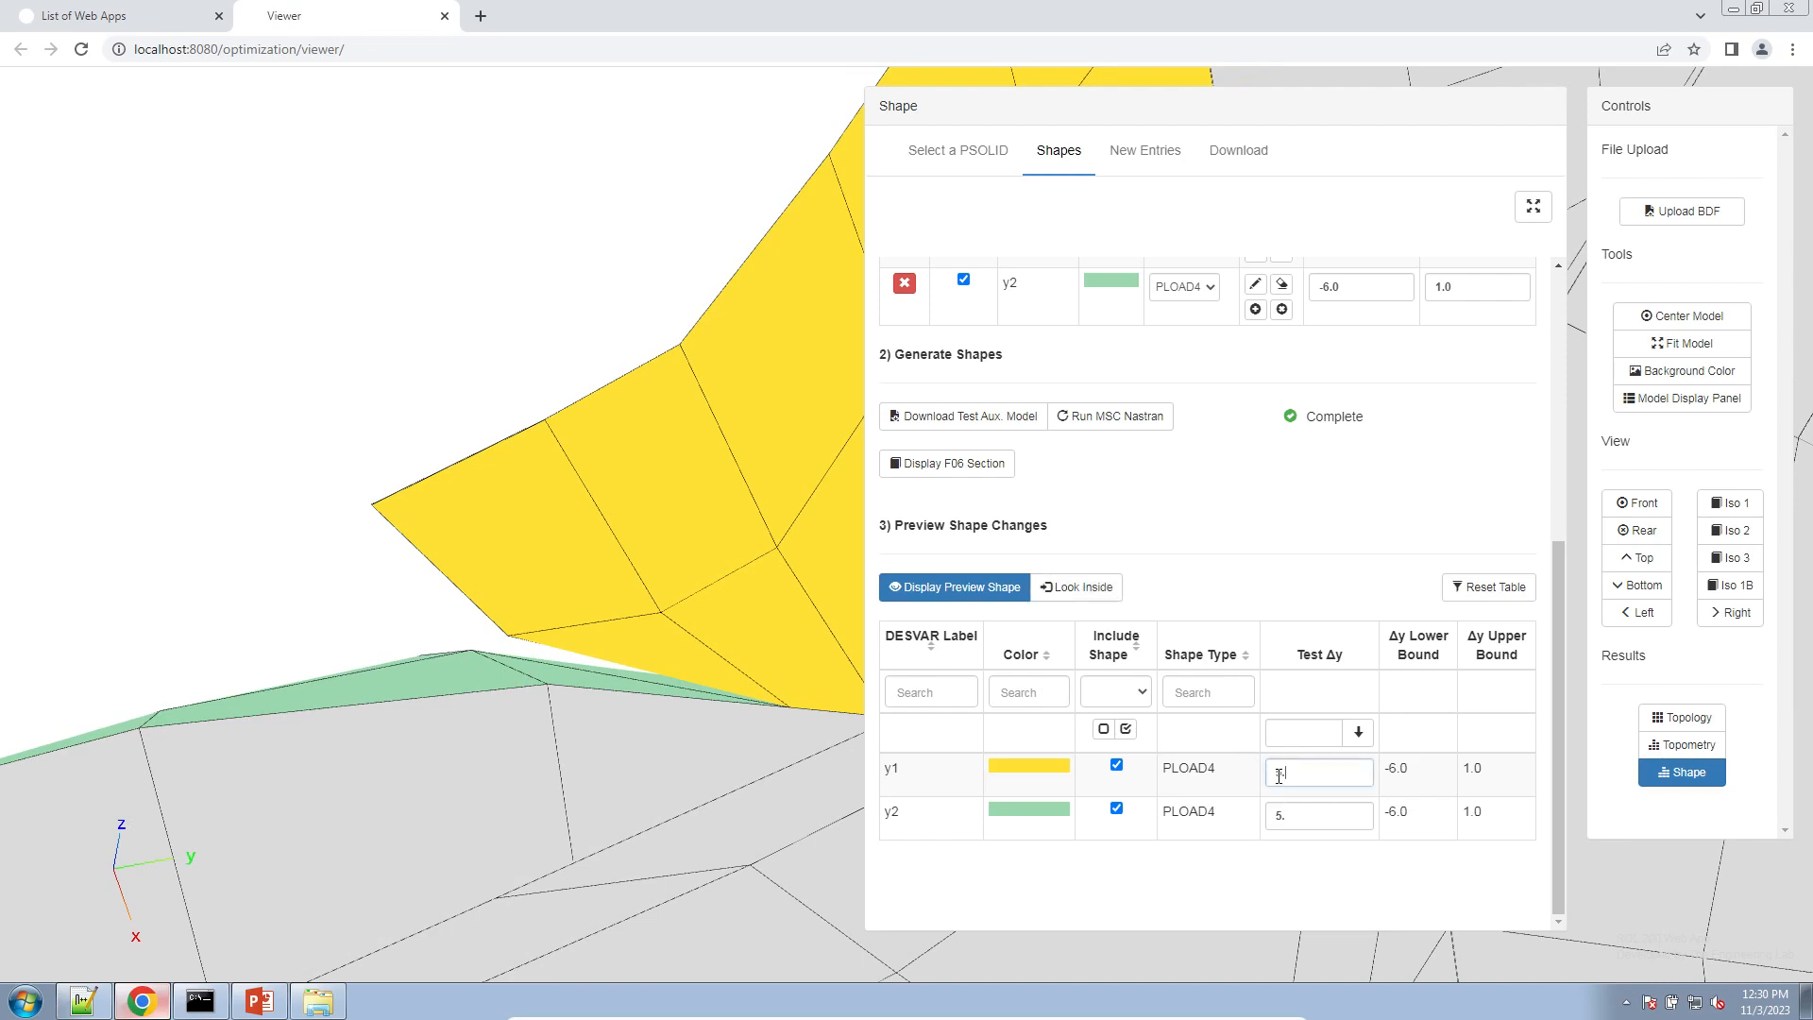
double_click(1280, 776)
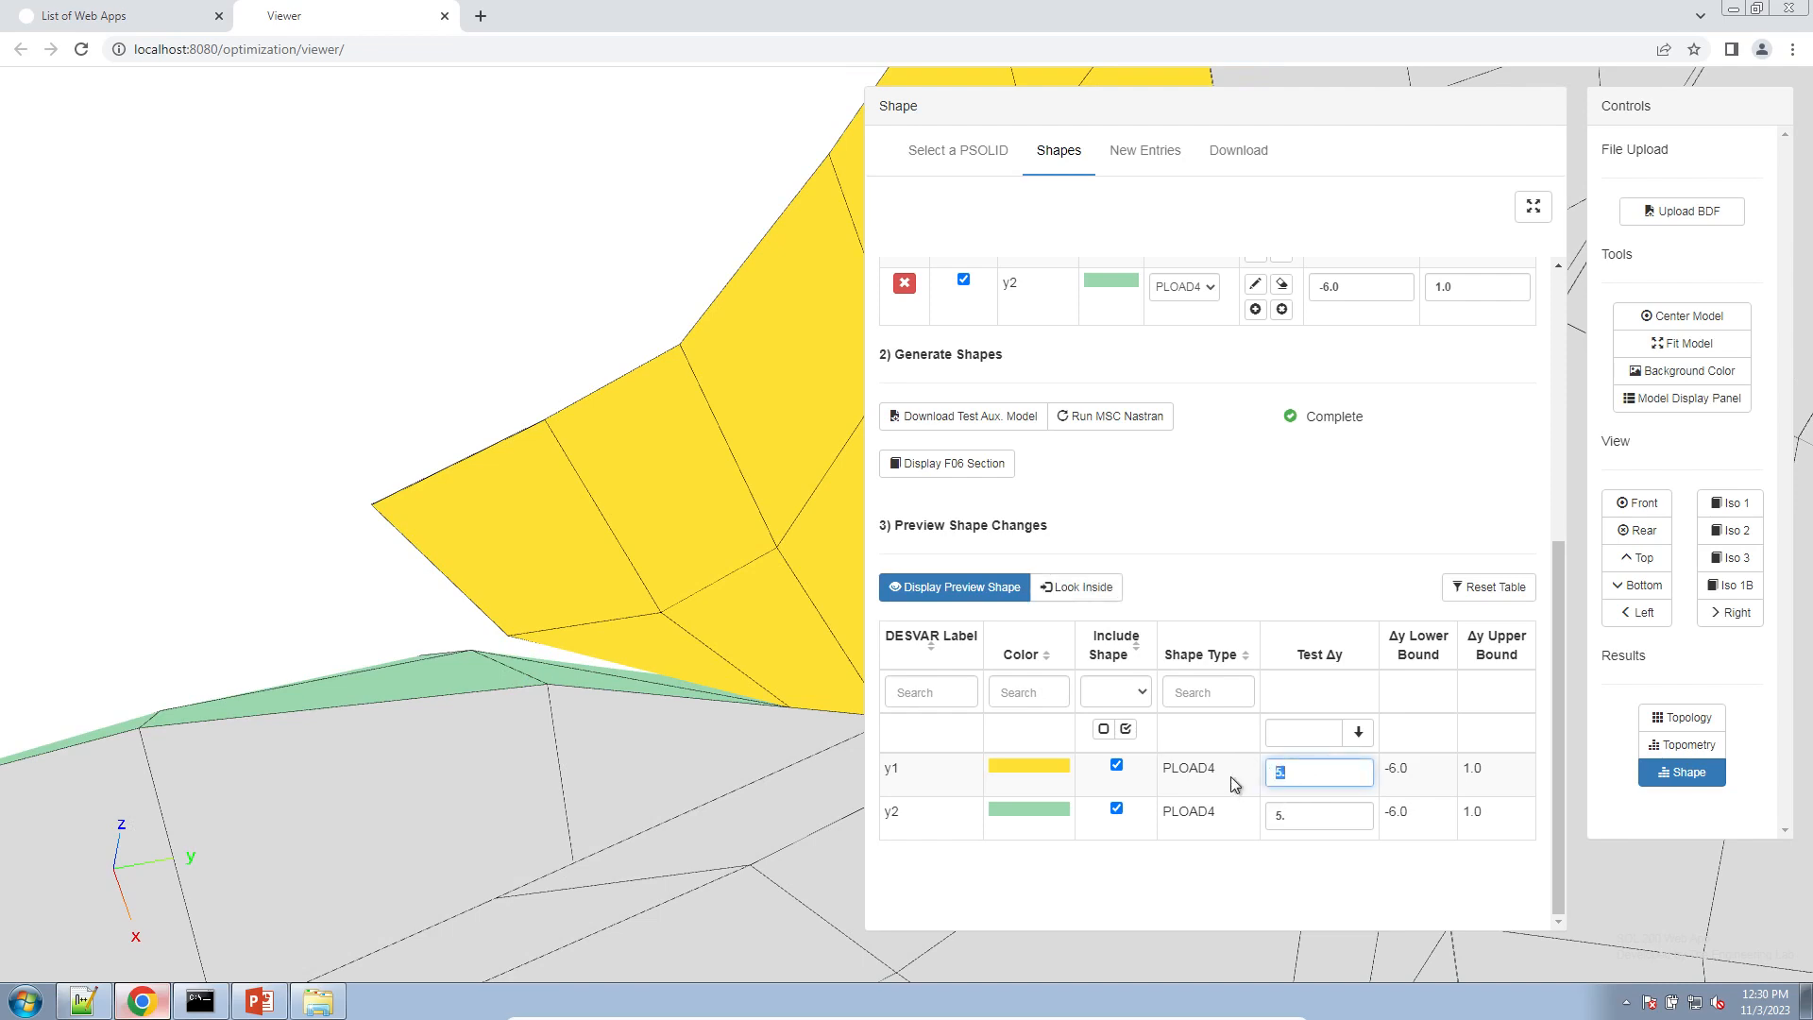
click(1299, 601)
scroll(1077, 594, up, 3)
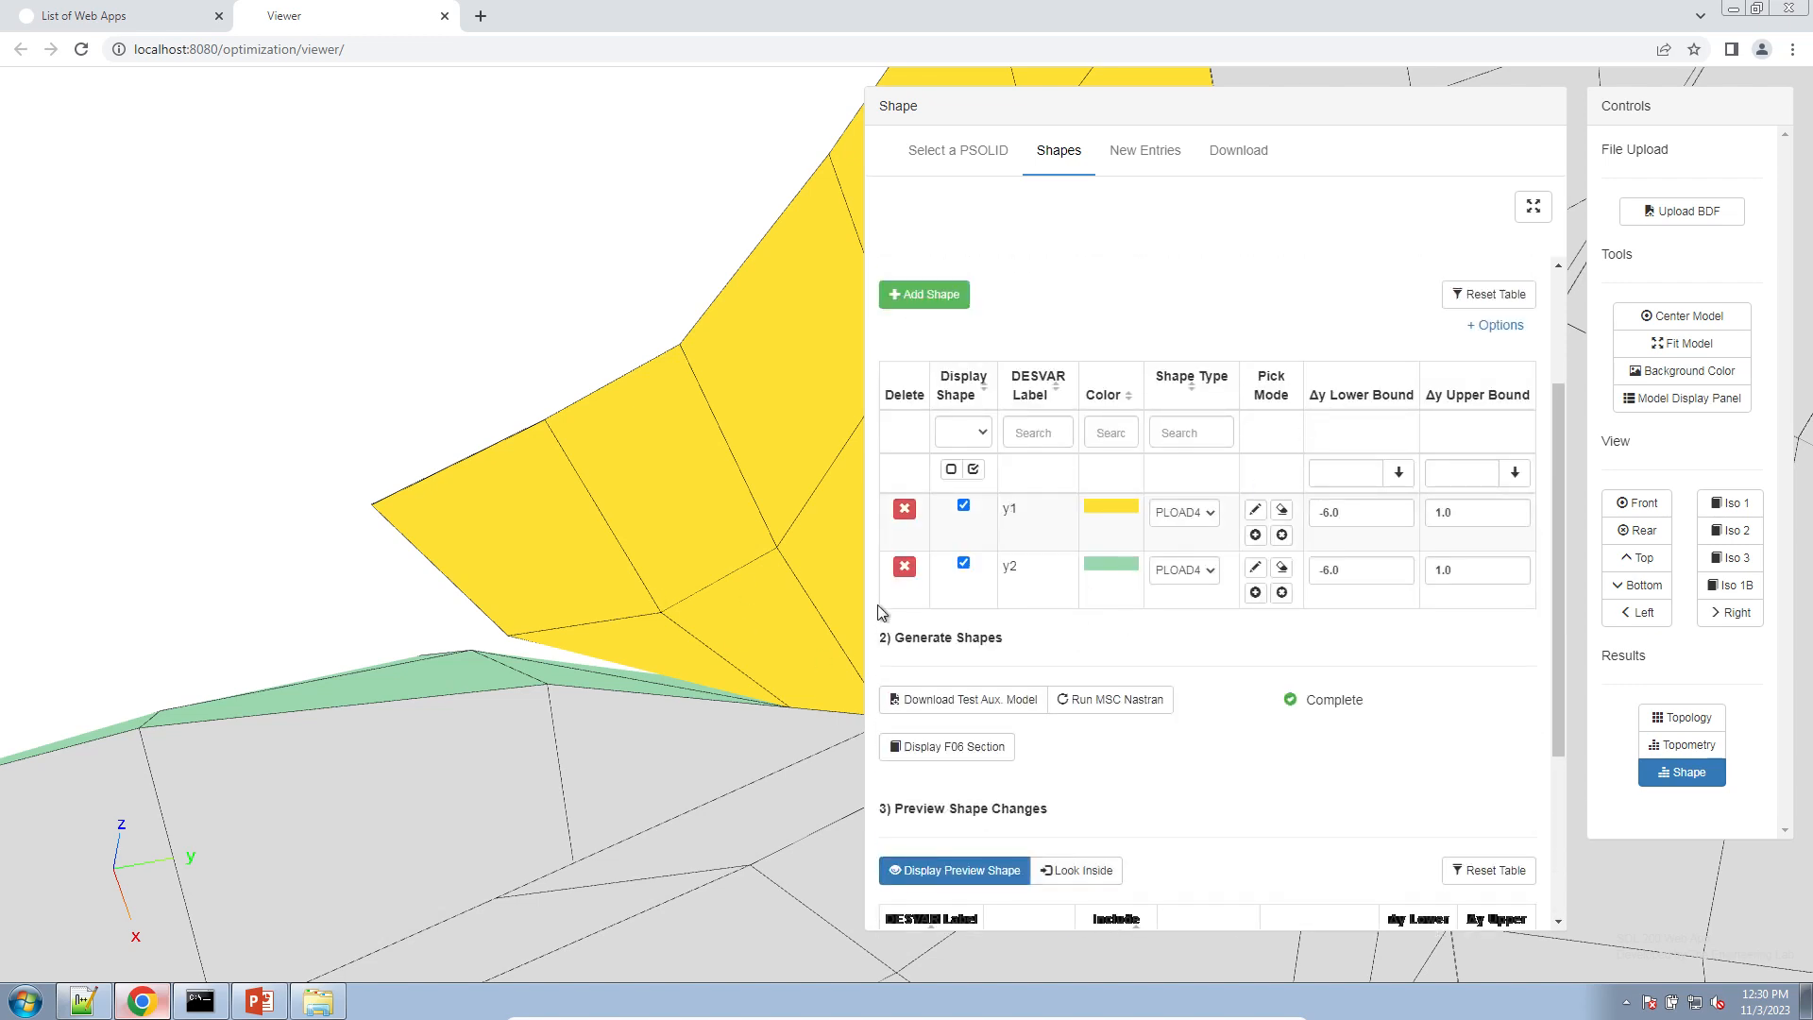
- Fit the whole model in view, turn it toward the arm with the pin, and add two more shapes
click(1724, 348)
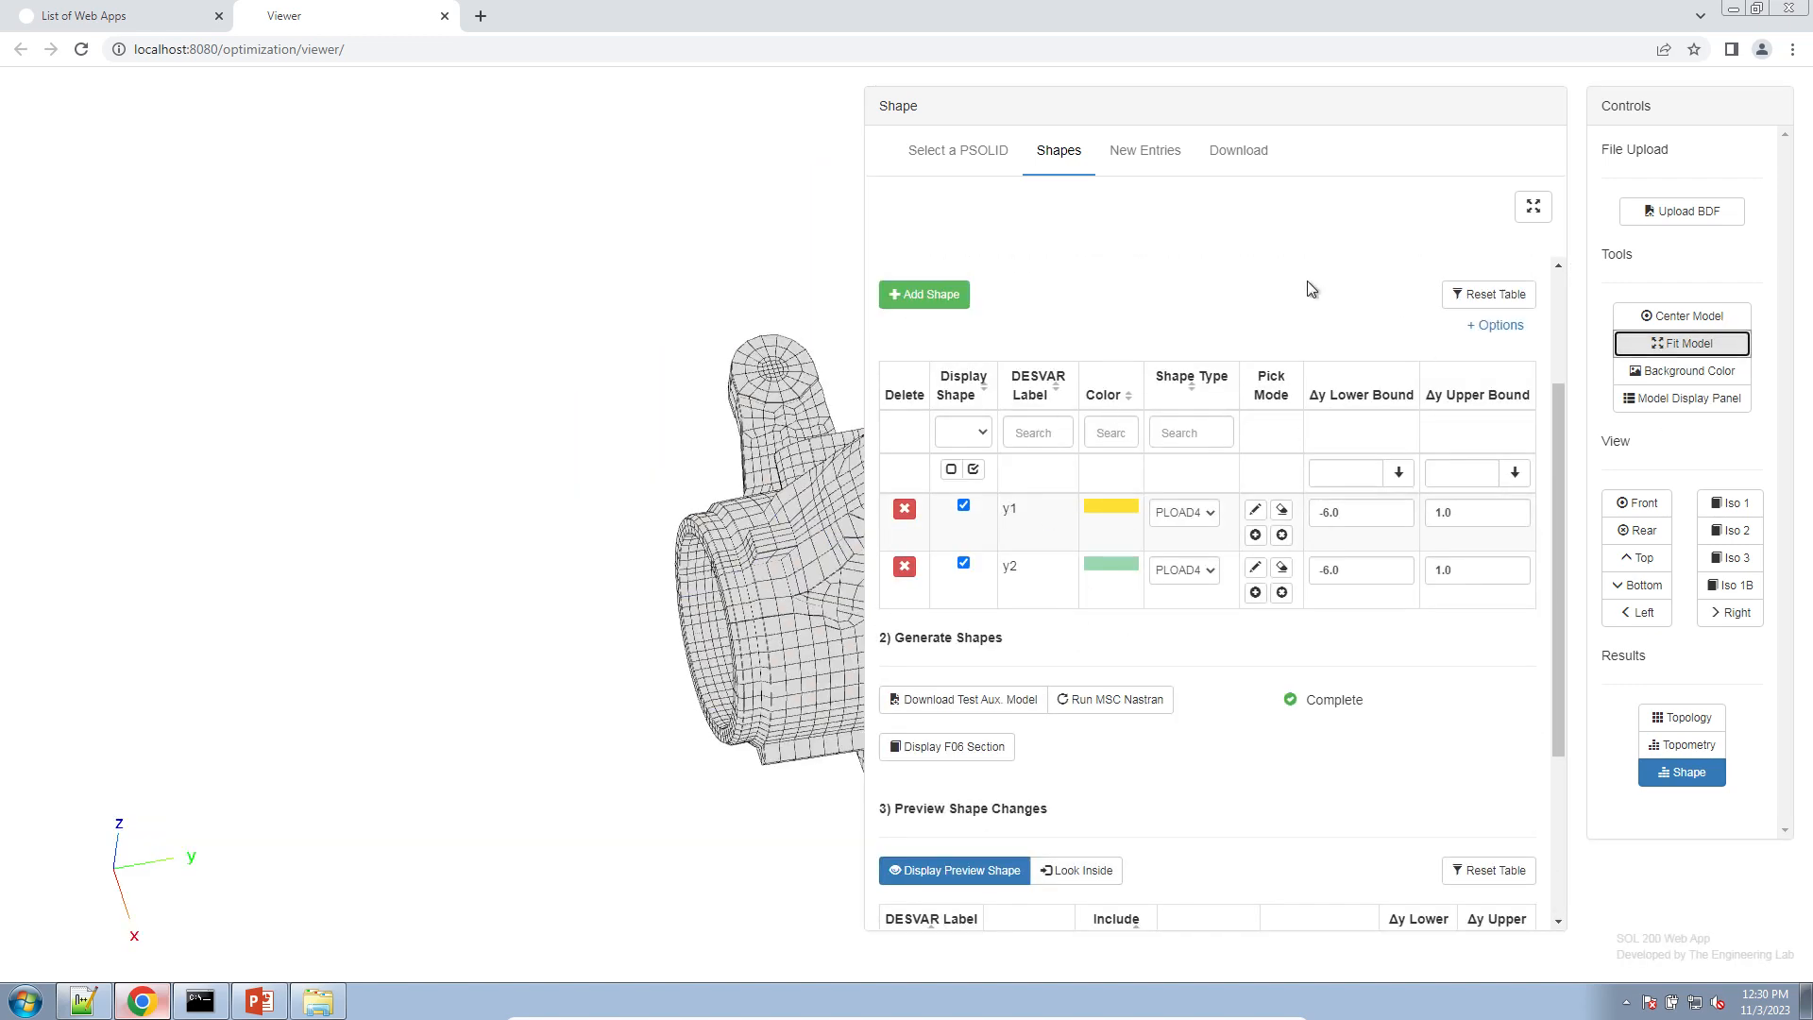
drag(264, 484, 399, 583)
mouse_move(485, 521)
mouse_down()
mouse_move(505, 494)
mouse_move(470, 535)
mouse_up()
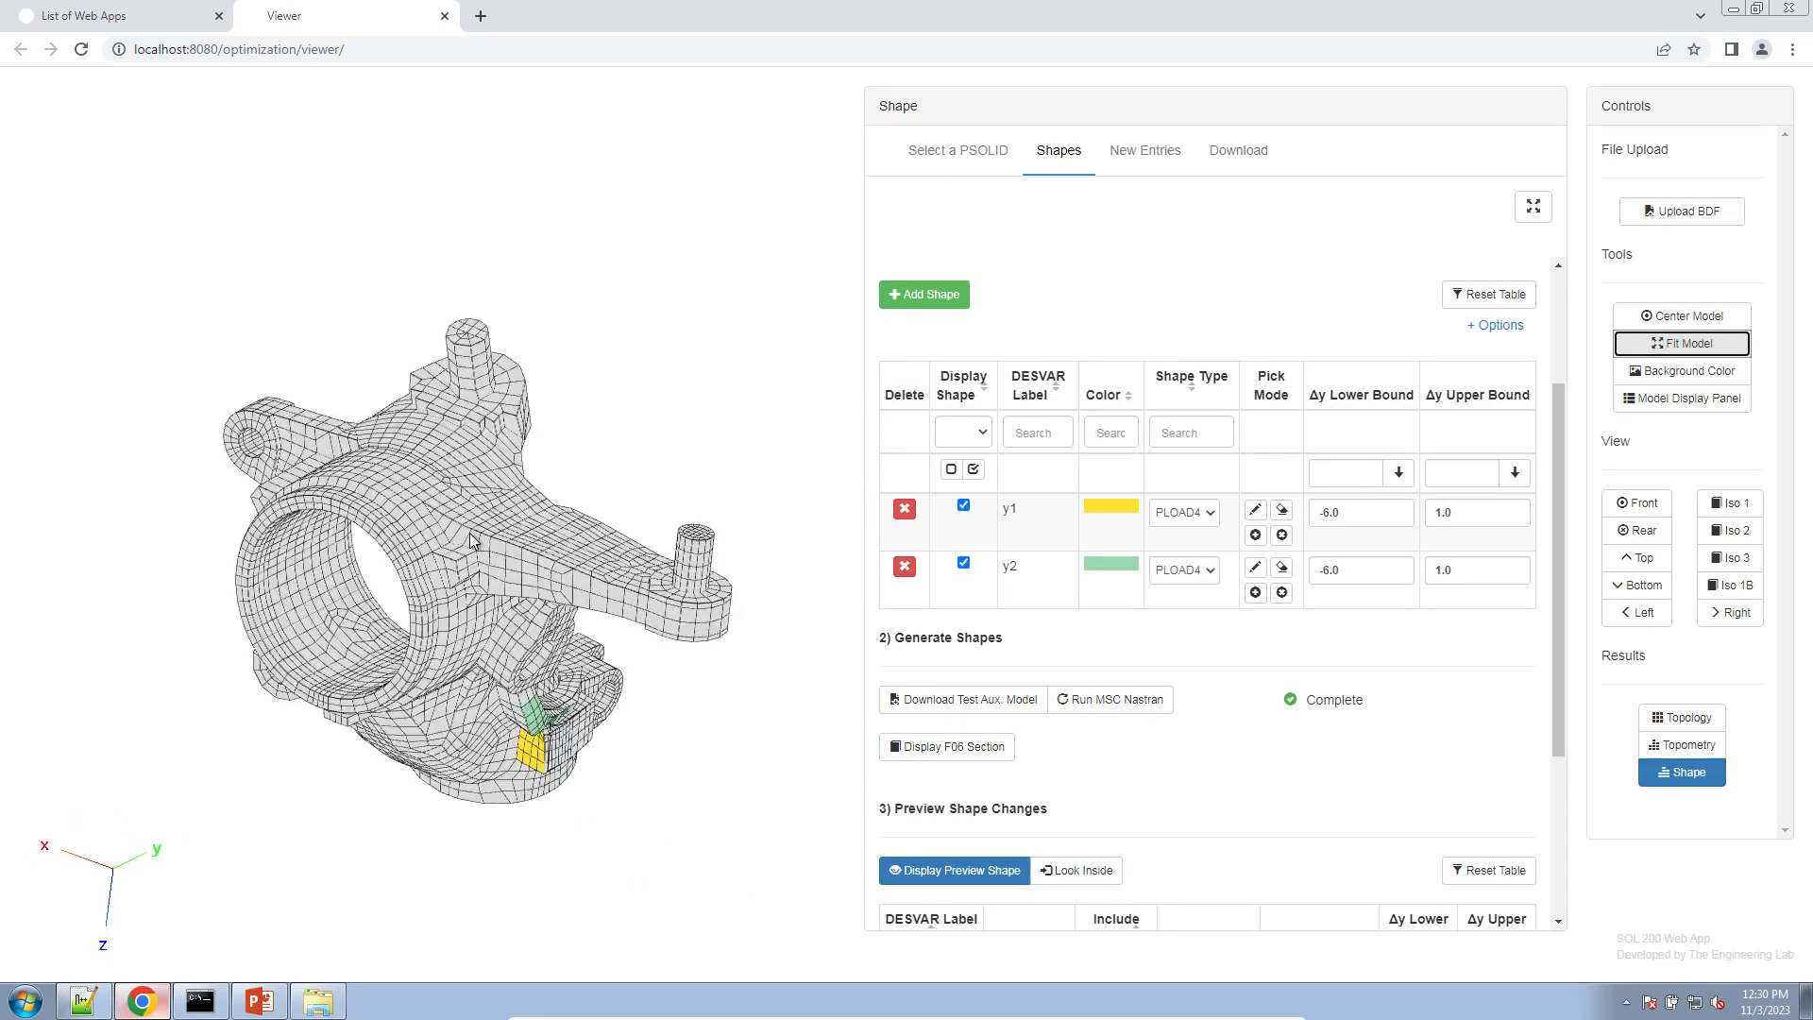
scroll(483, 544, up, 4)
scroll(633, 453, up, 5)
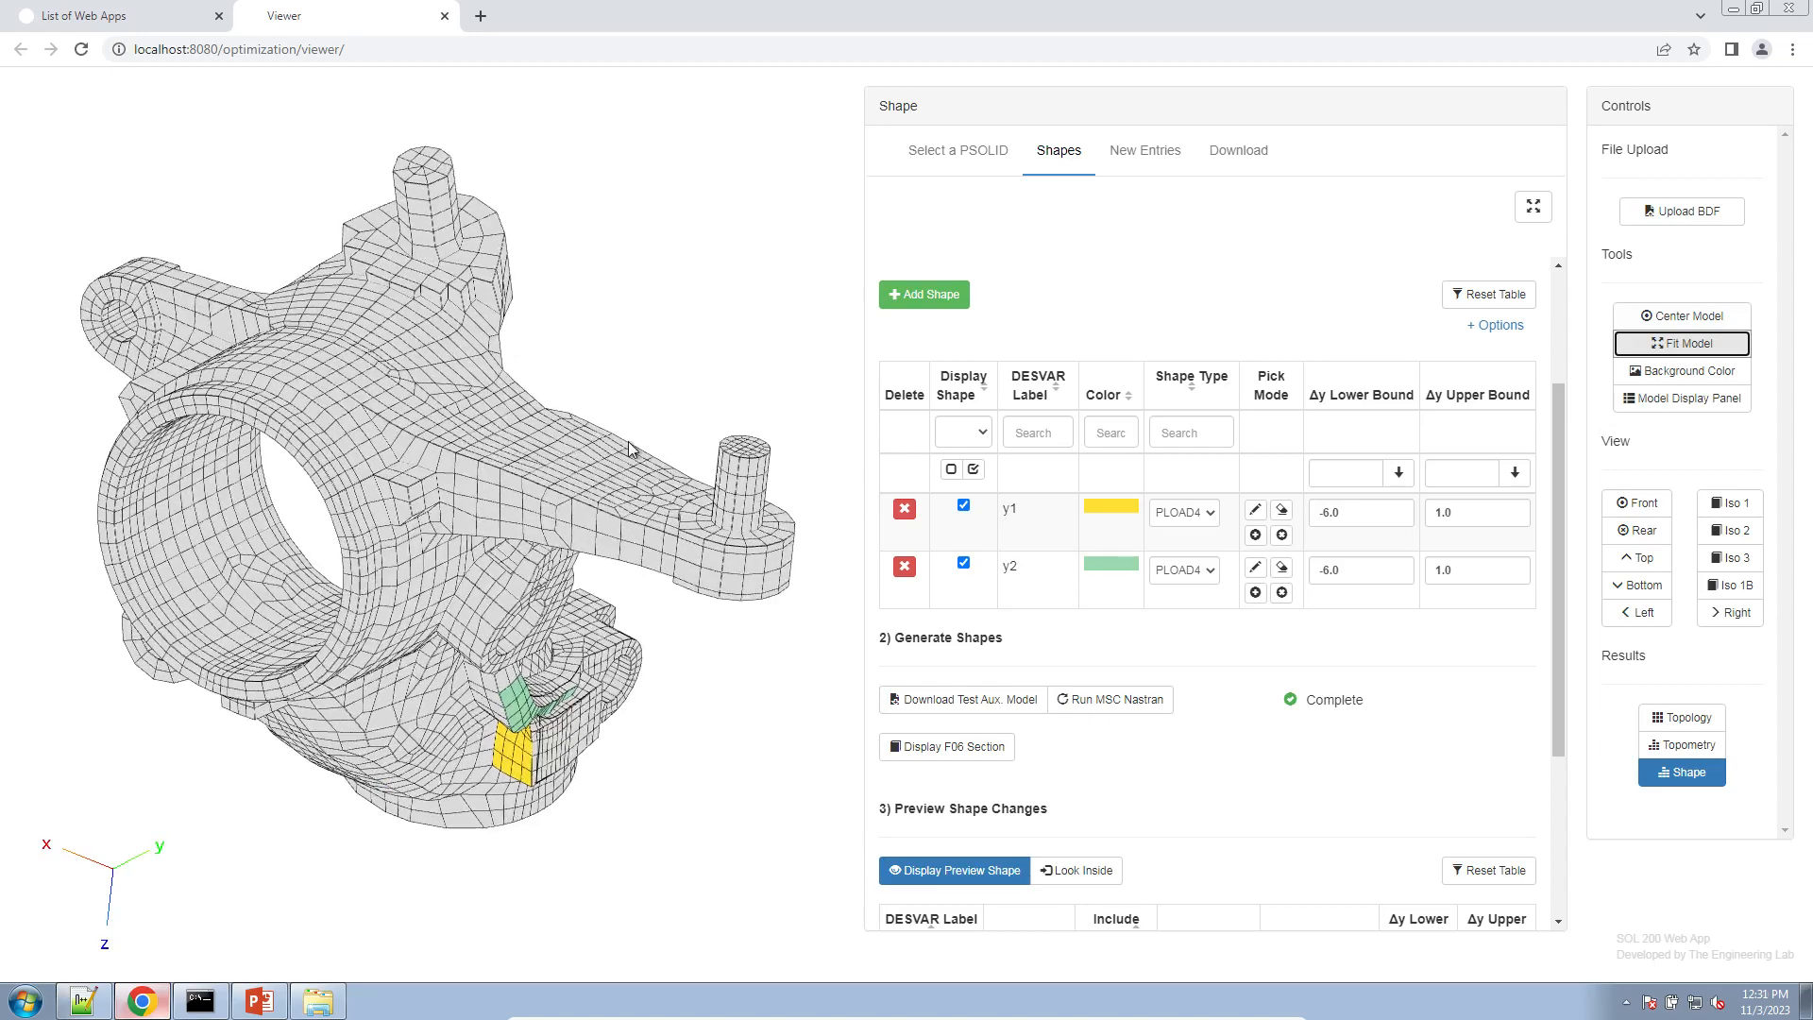
double_click(924, 293)
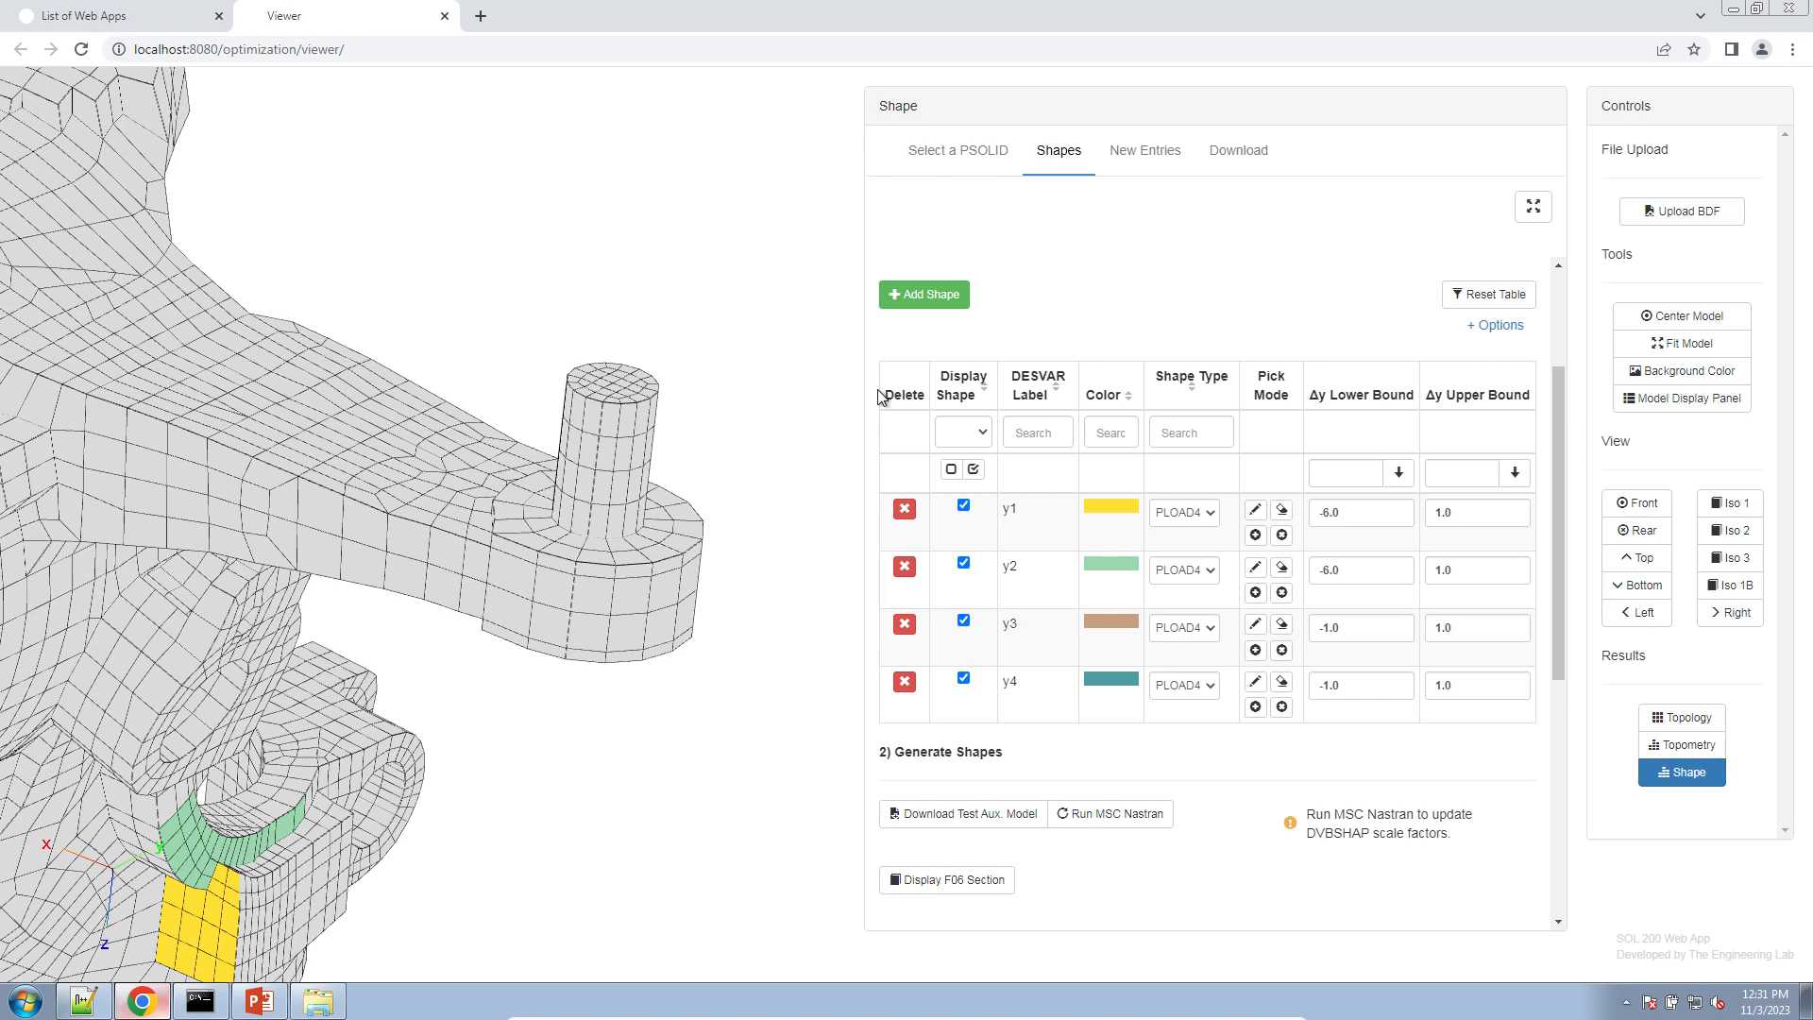
- Pick the flat faces of the arm leading up to the pin as the y3 shape region
right_drag(489, 450, 569, 492)
click(1255, 624)
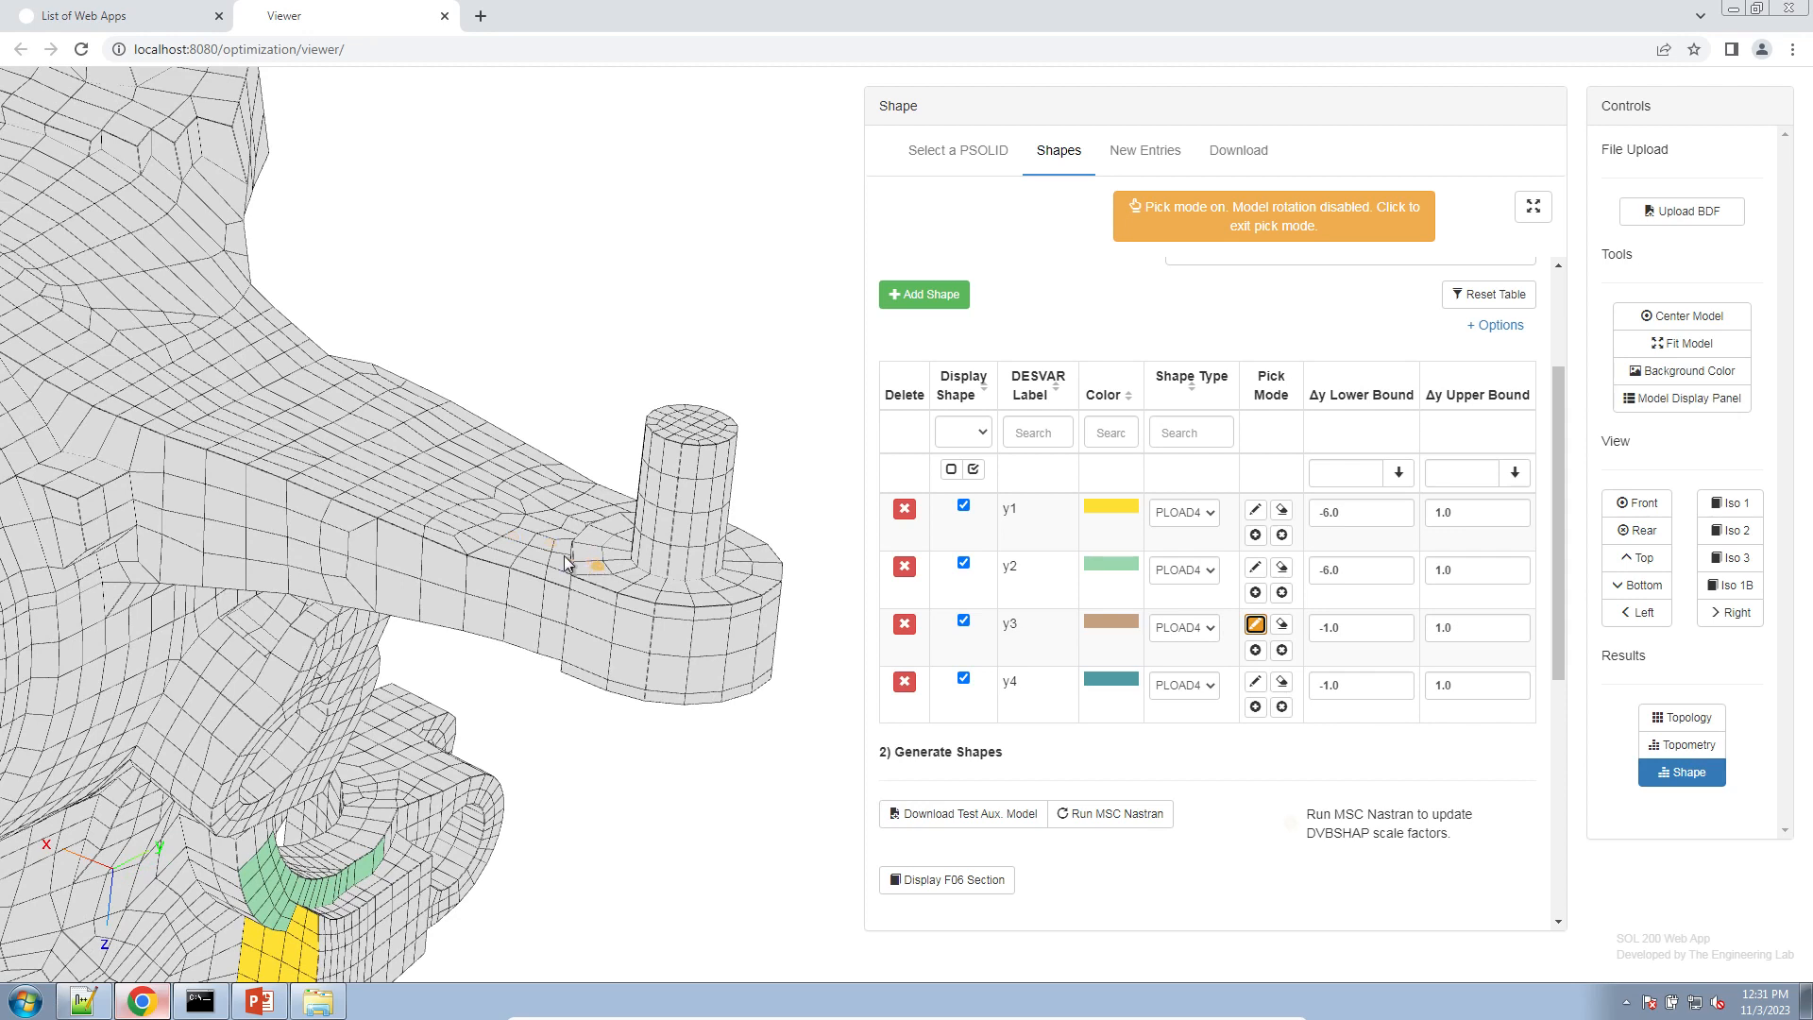
mouse_move(552, 567)
mouse_down()
mouse_move(339, 483)
mouse_move(376, 512)
mouse_up()
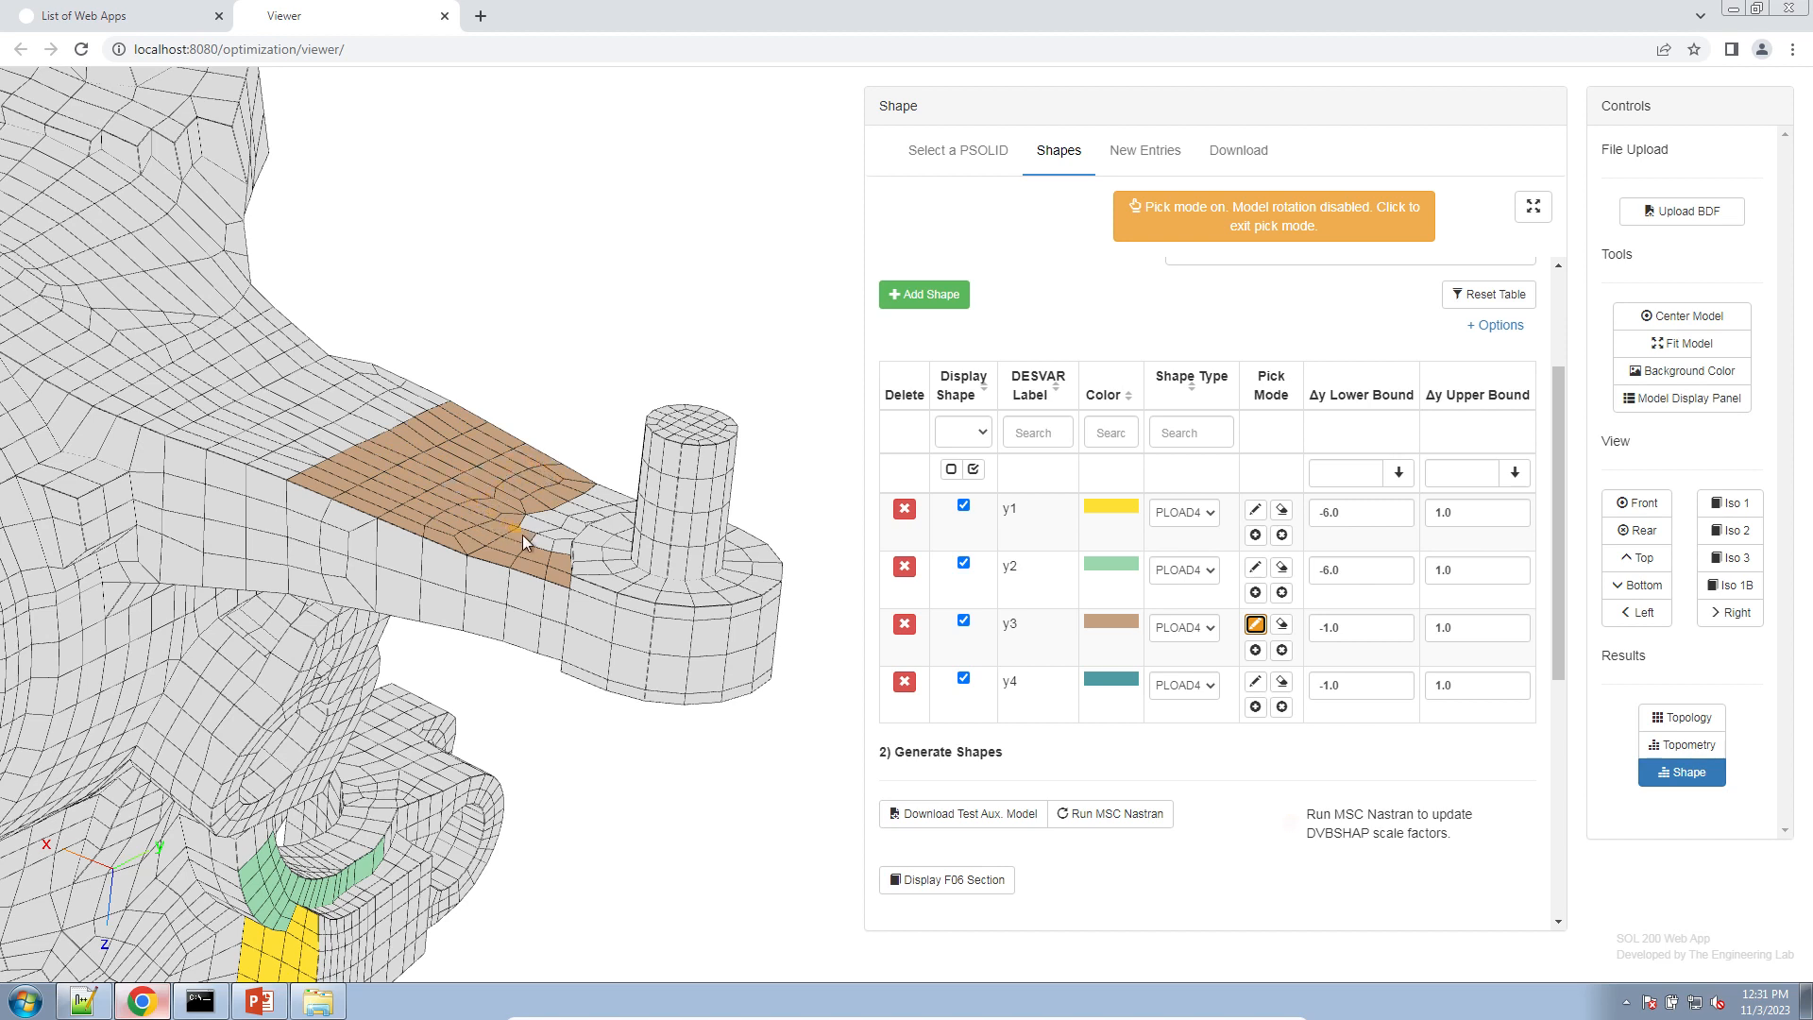
- Try a picking sphere radius of 10, and set the radius back to 1
scroll(1153, 389, up, 1)
drag(1285, 343, 1149, 322)
text(10)
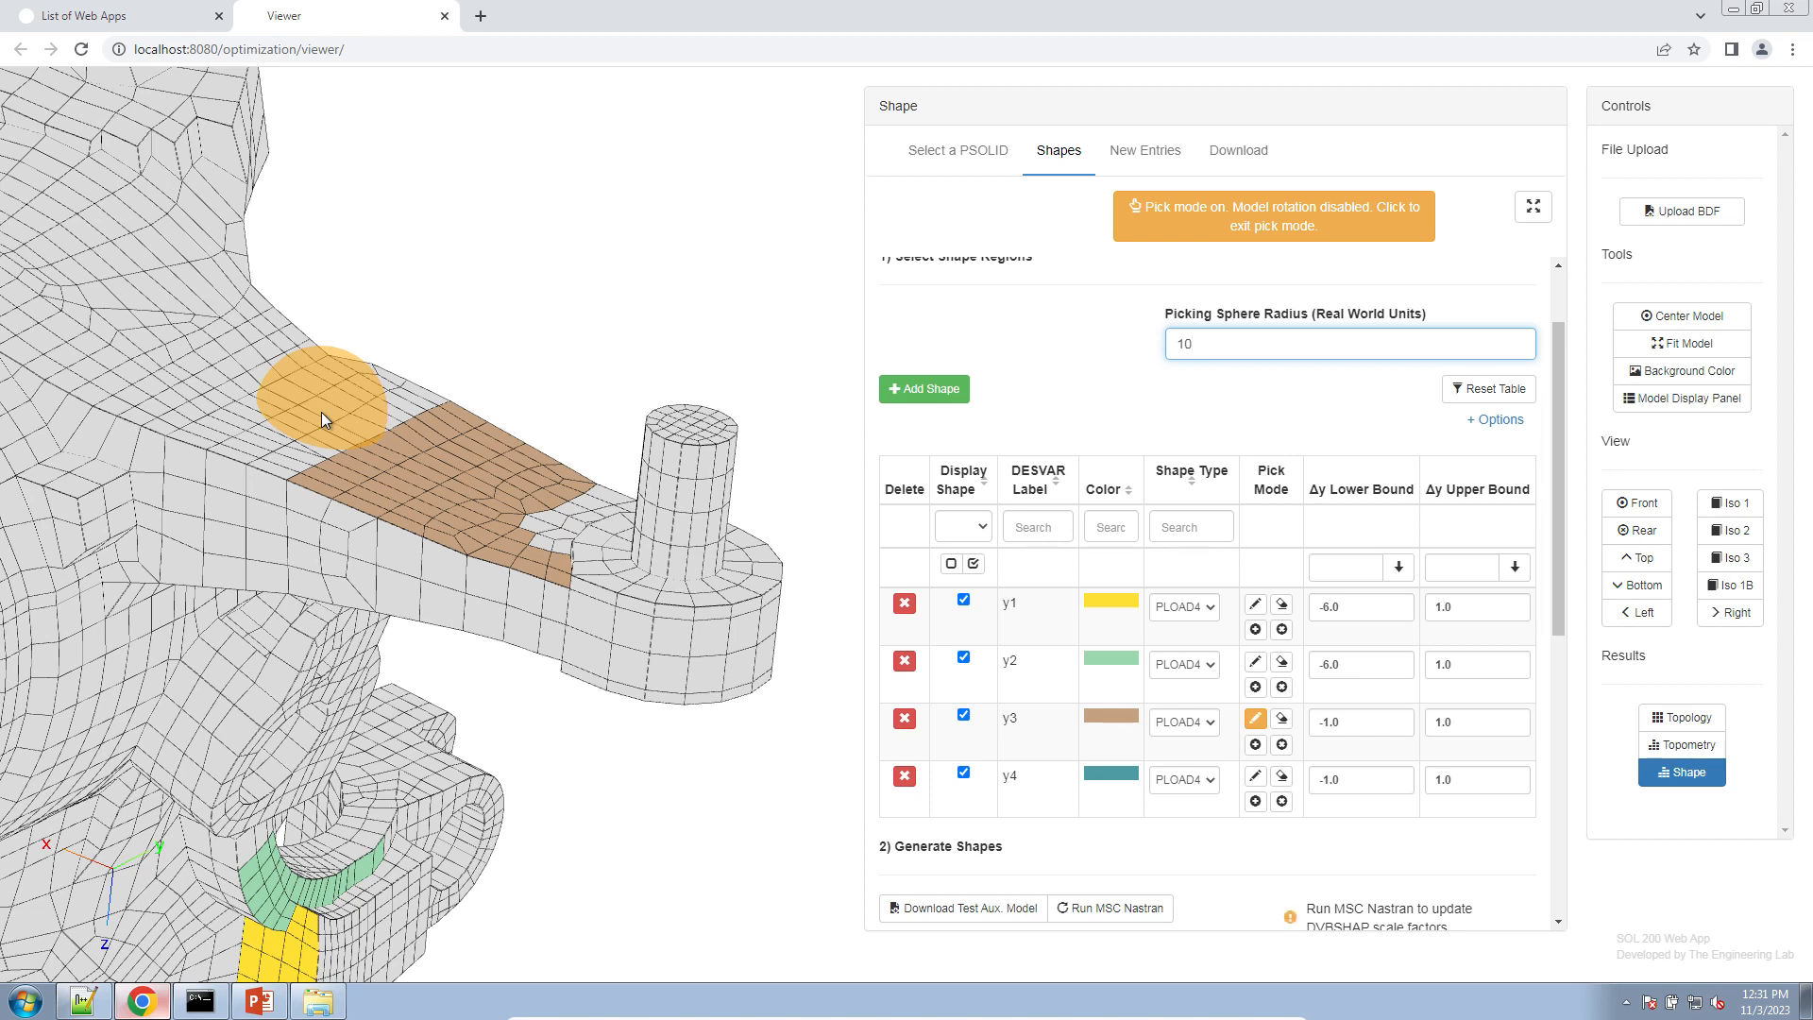
drag(1192, 346, 1020, 328)
text(1)
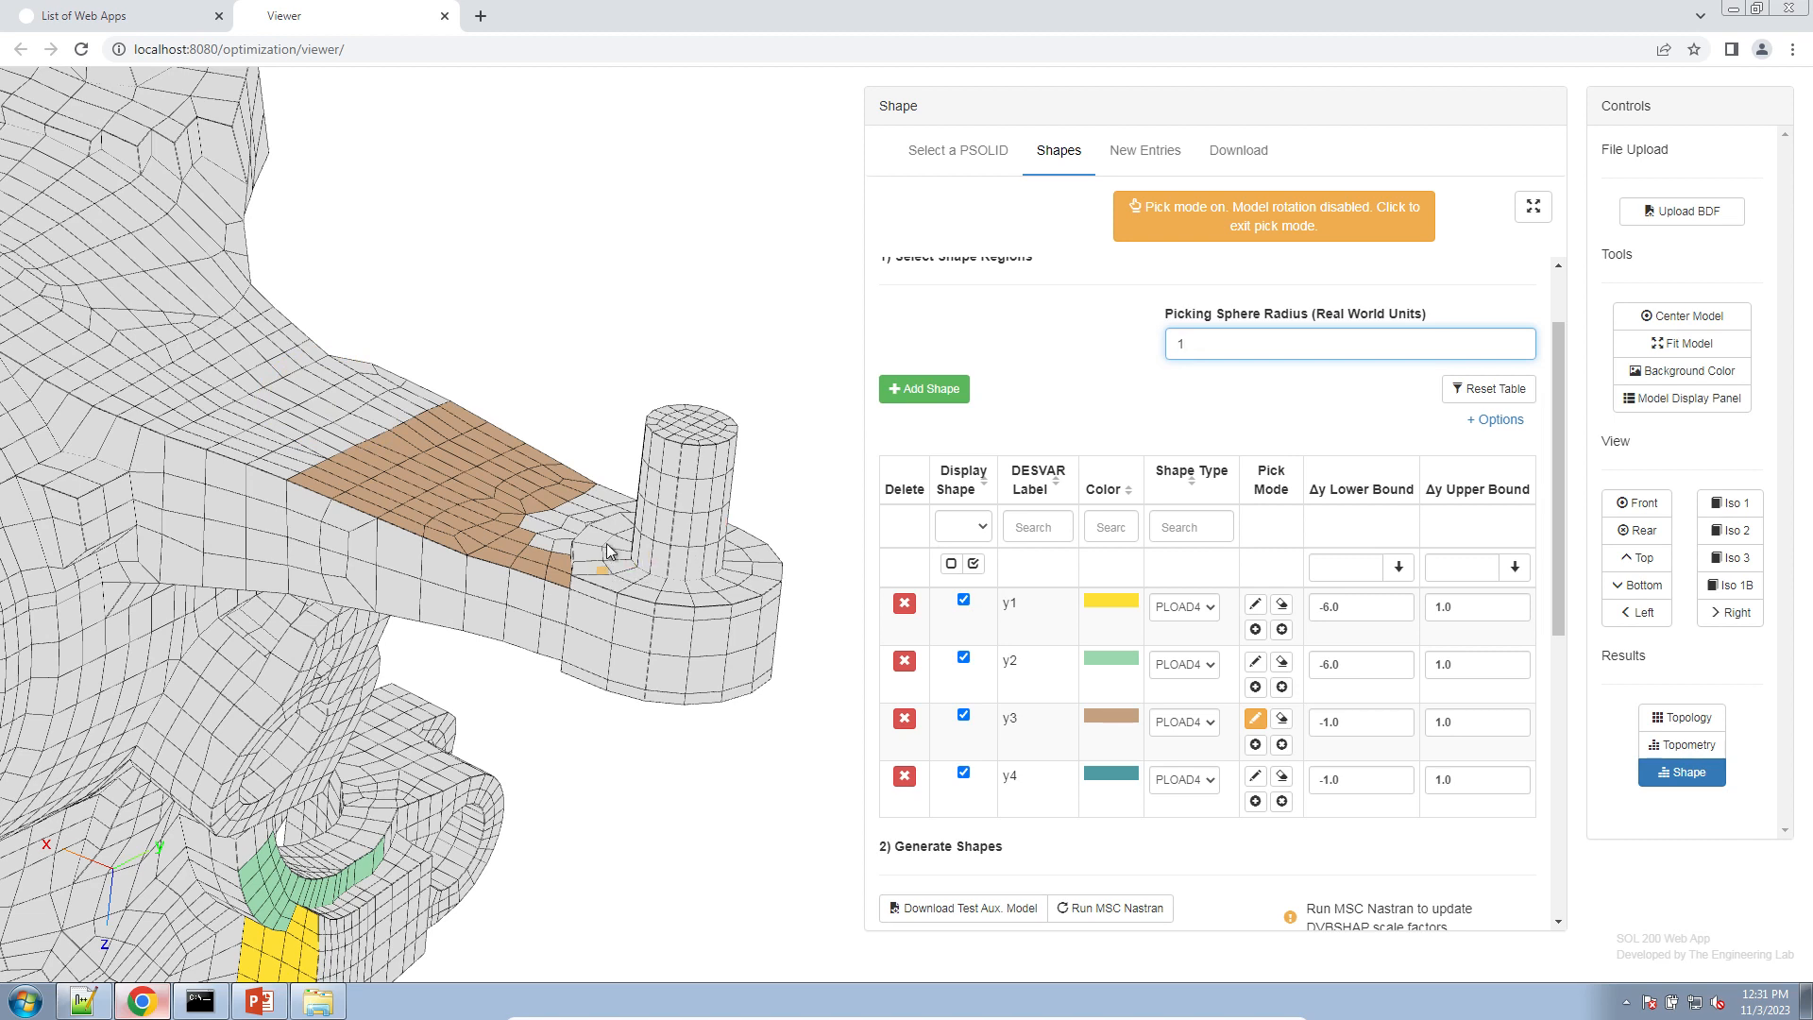
- Add the faces around the pin's base and the unpicked faces between base and arm to y3, and exit pick mode
click(607, 559)
mouse_move(607, 559)
mouse_down()
mouse_move(706, 606)
mouse_move(760, 574)
mouse_move(743, 545)
mouse_move(755, 573)
mouse_move(696, 550)
mouse_move(599, 578)
mouse_move(352, 497)
mouse_move(739, 639)
mouse_move(303, 436)
mouse_move(314, 351)
mouse_move(647, 439)
mouse_move(604, 444)
mouse_move(574, 497)
mouse_move(667, 451)
mouse_move(654, 608)
mouse_move(580, 619)
mouse_move(538, 655)
mouse_move(542, 711)
mouse_move(481, 610)
mouse_move(604, 652)
mouse_up()
click(1194, 229)
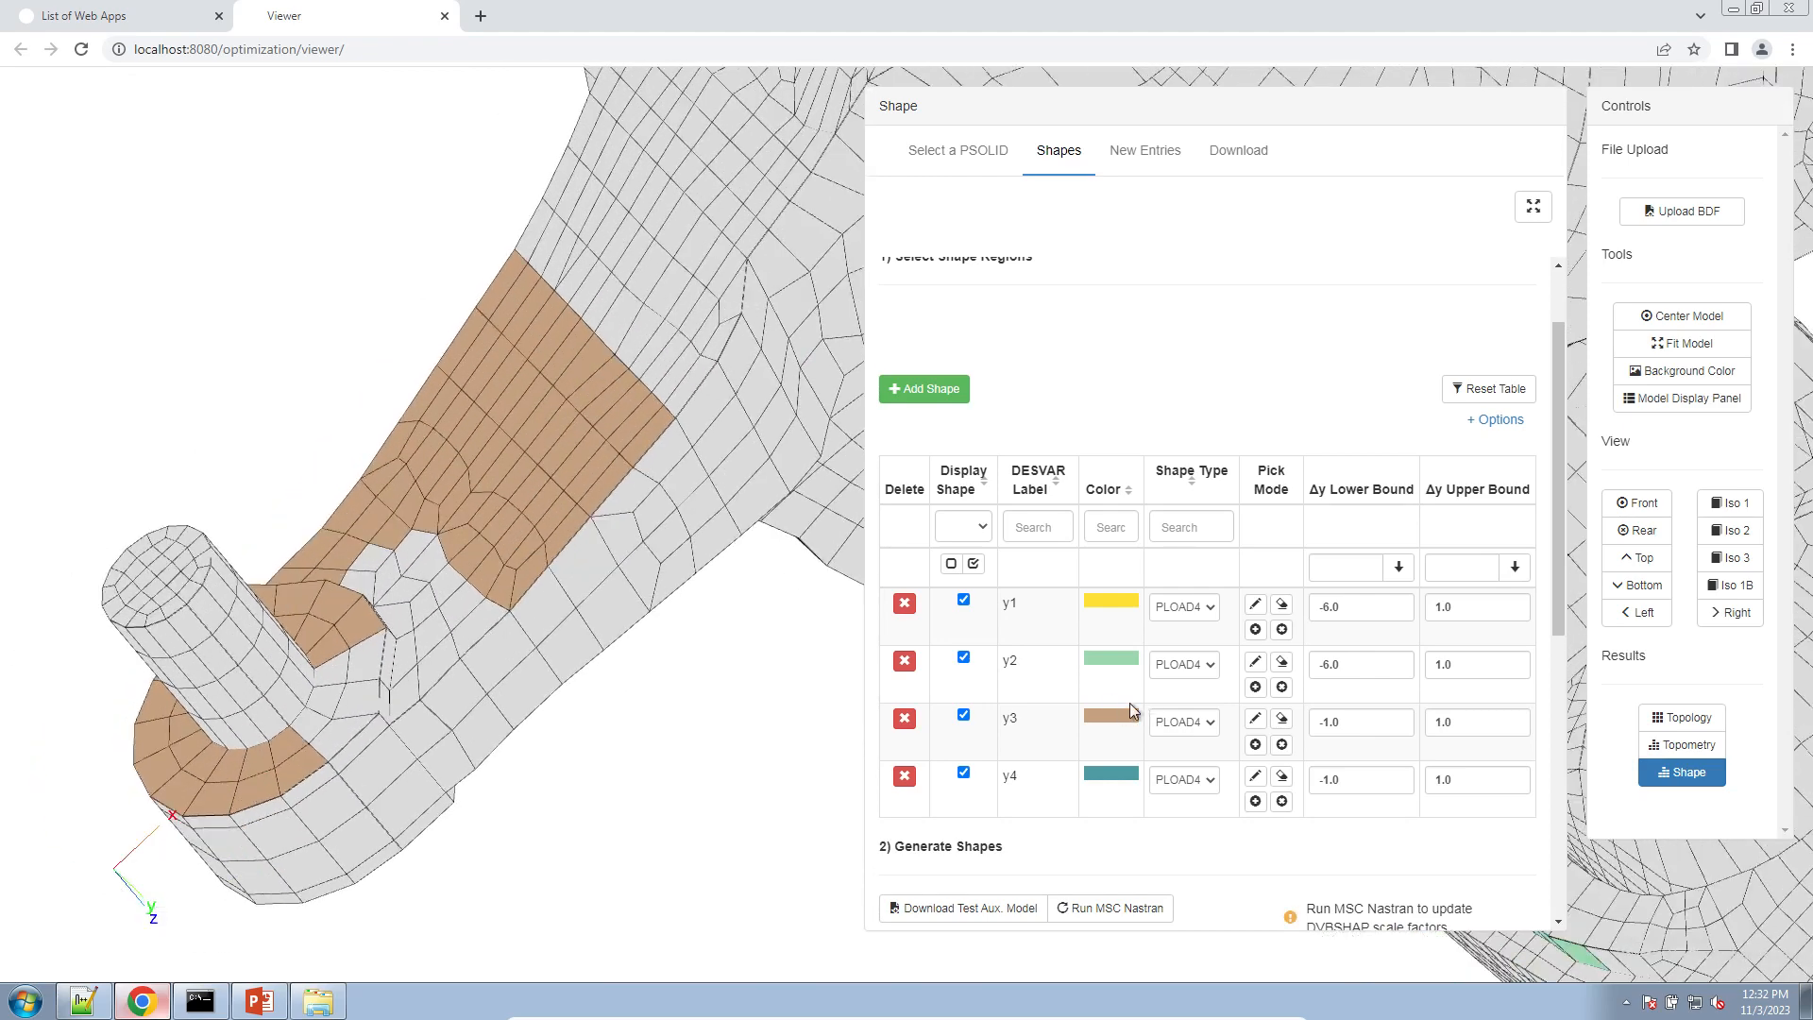
click(1250, 722)
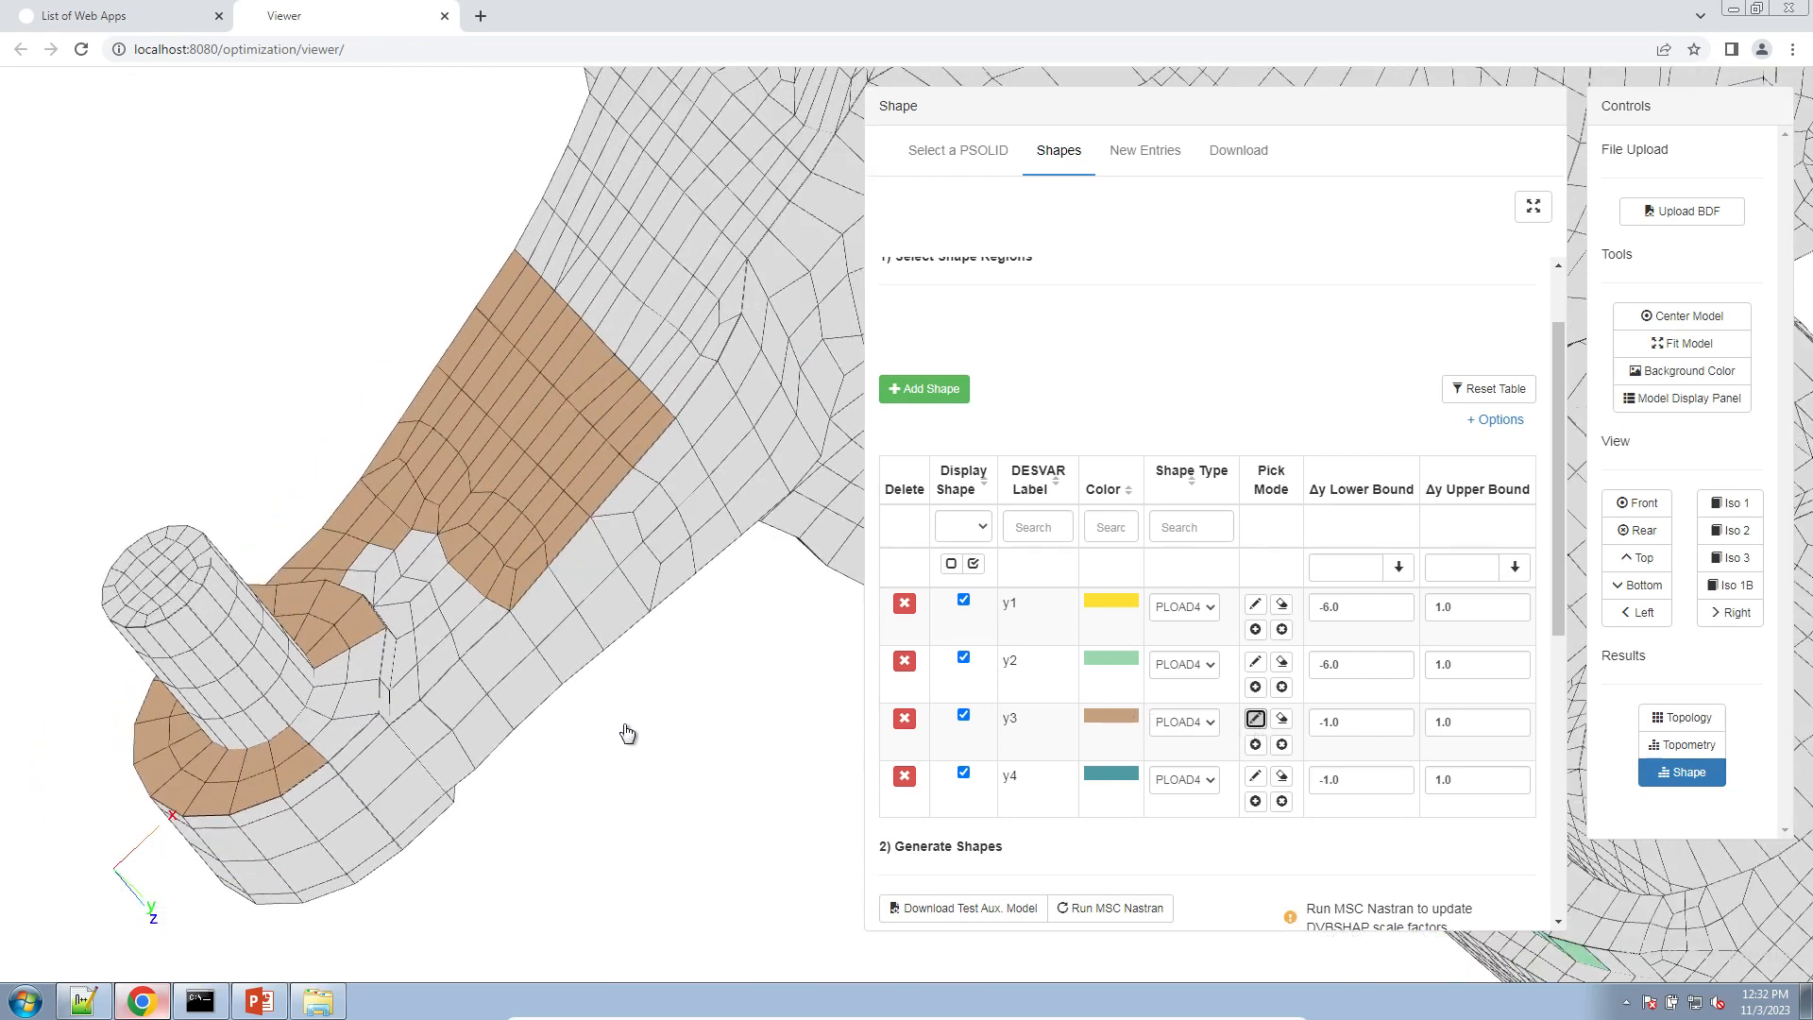
click(343, 710)
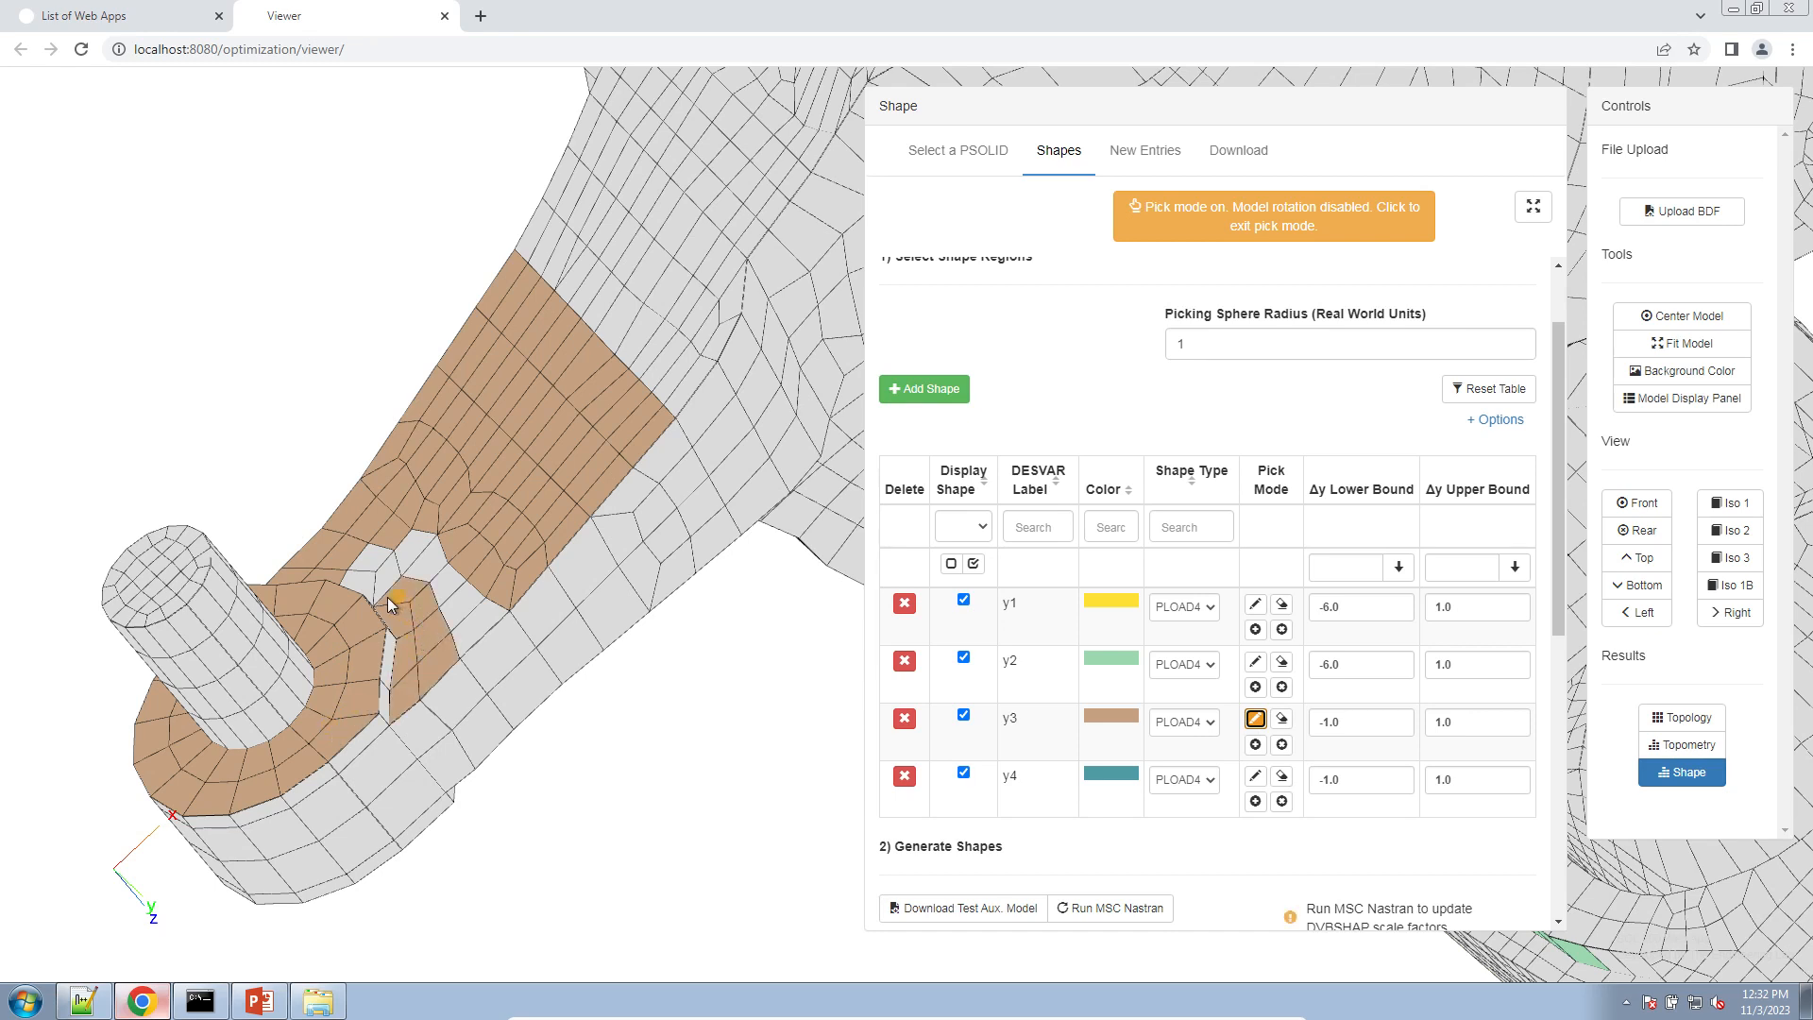
click(382, 566)
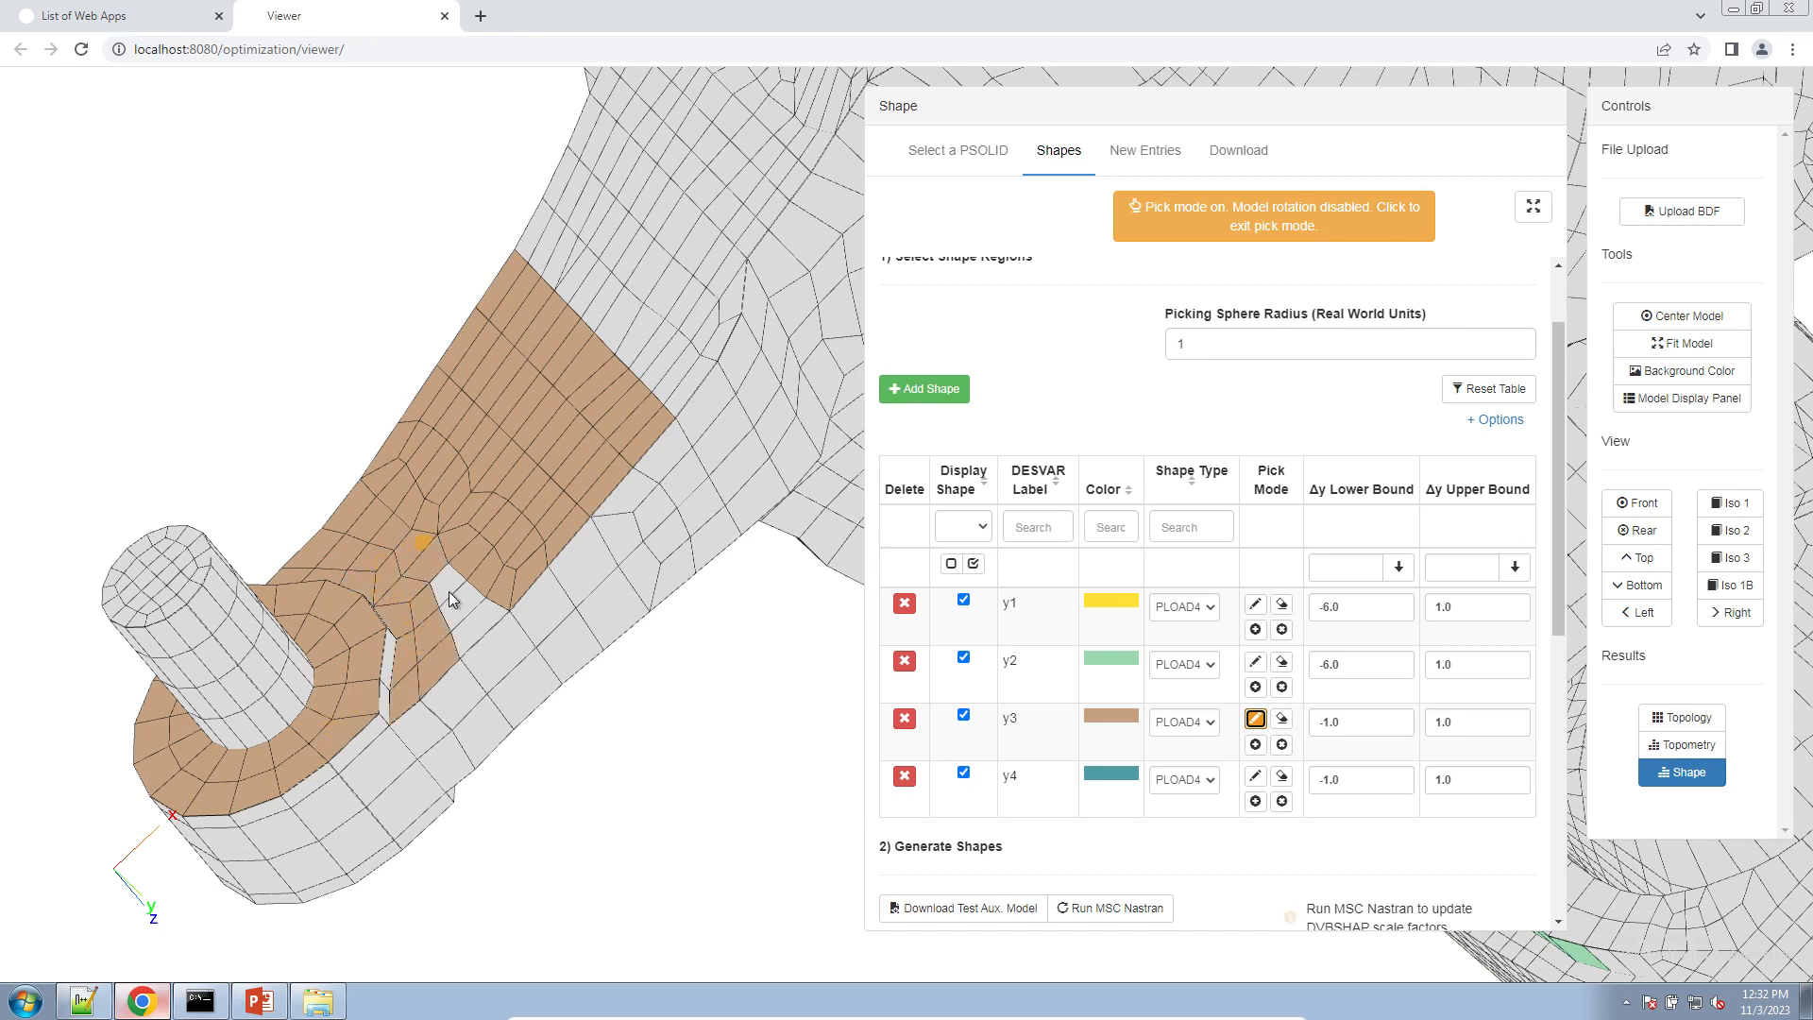
click(1275, 216)
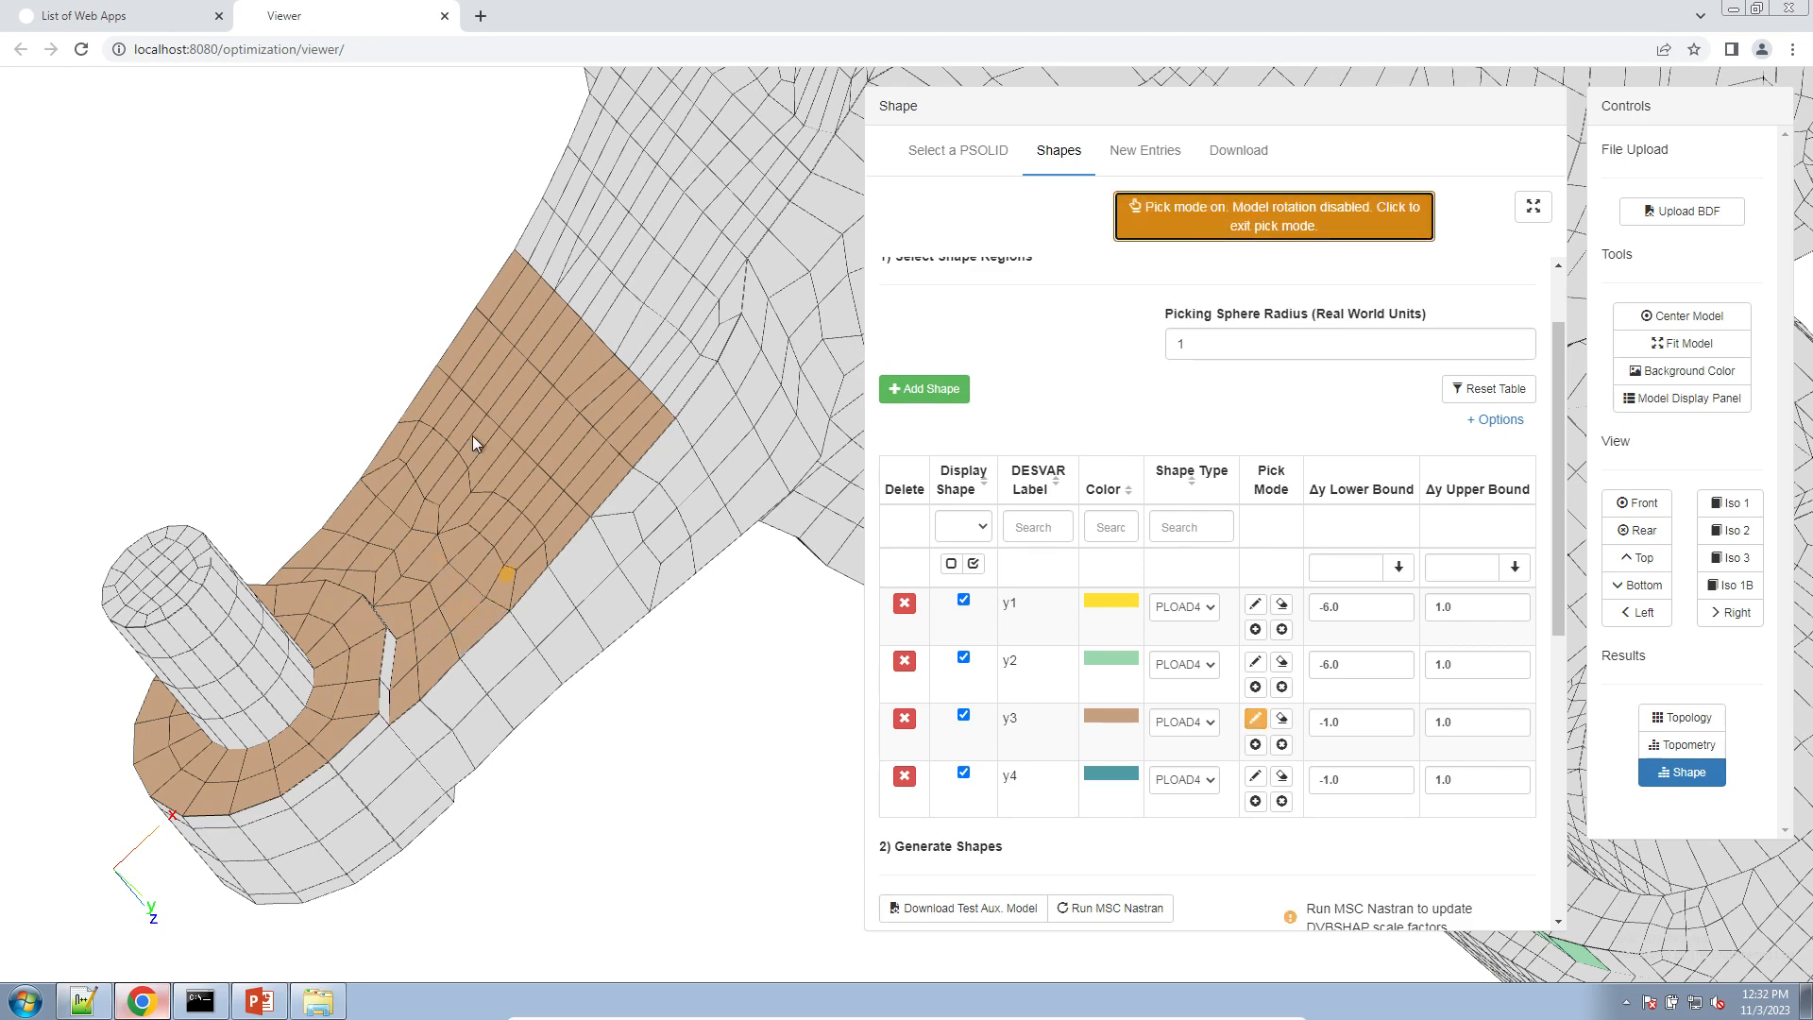
- Pick the cylindrical side faces of the pin visible from this side as the y4 shape region, leaving out its end face
mouse_move(472, 435)
mouse_down()
mouse_move(404, 545)
mouse_move(422, 569)
mouse_move(493, 413)
mouse_up()
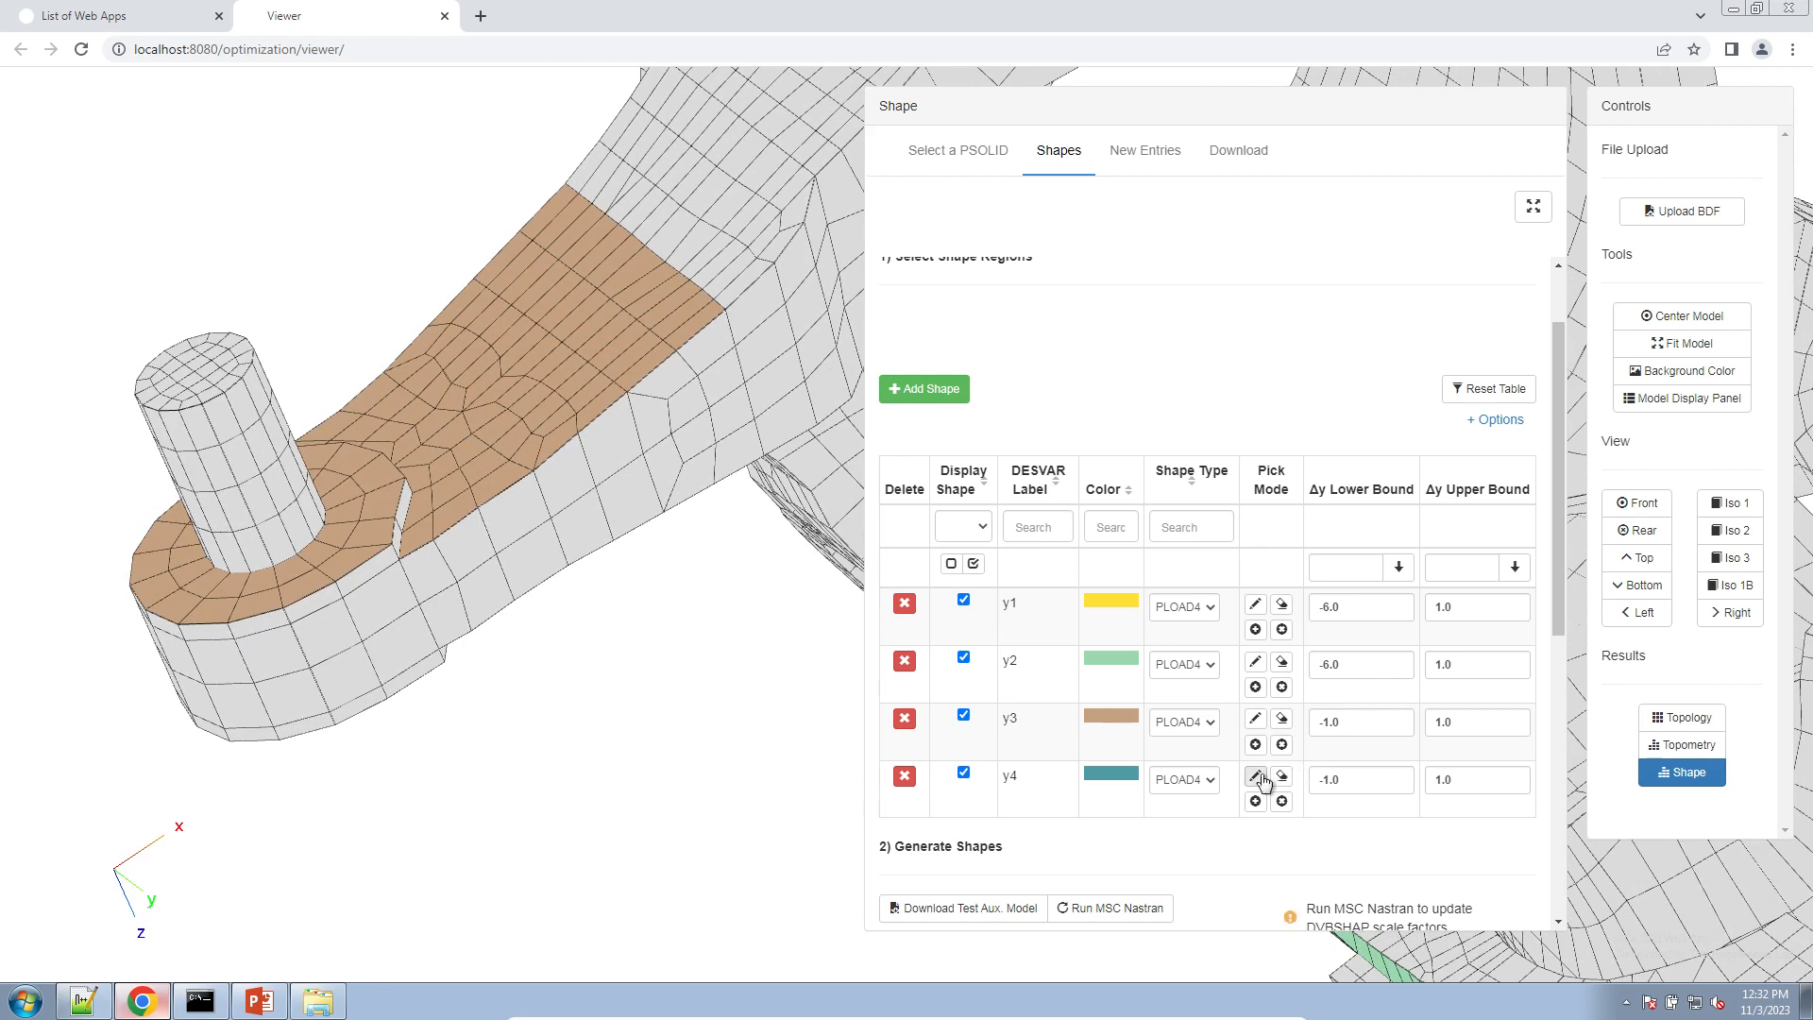
click(1256, 776)
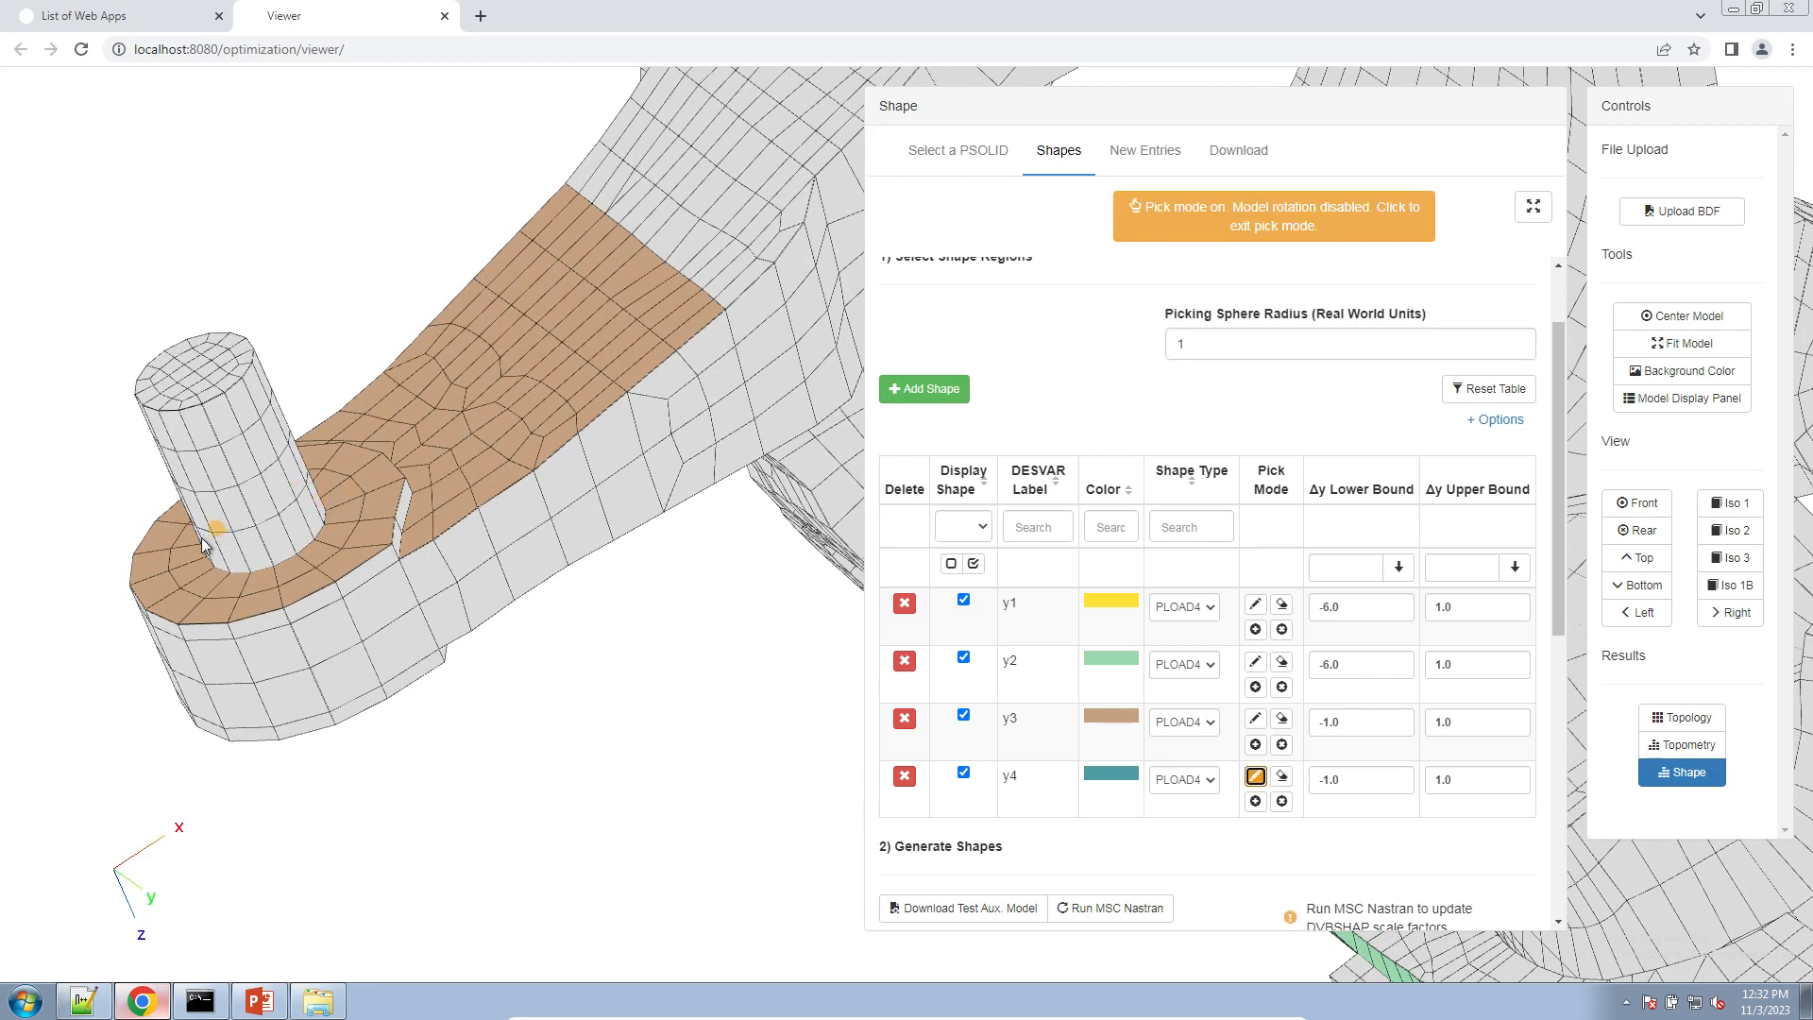
mouse_move(205, 538)
mouse_down()
mouse_move(283, 529)
mouse_move(306, 488)
mouse_move(269, 394)
mouse_move(240, 429)
mouse_move(163, 451)
mouse_move(178, 456)
mouse_up()
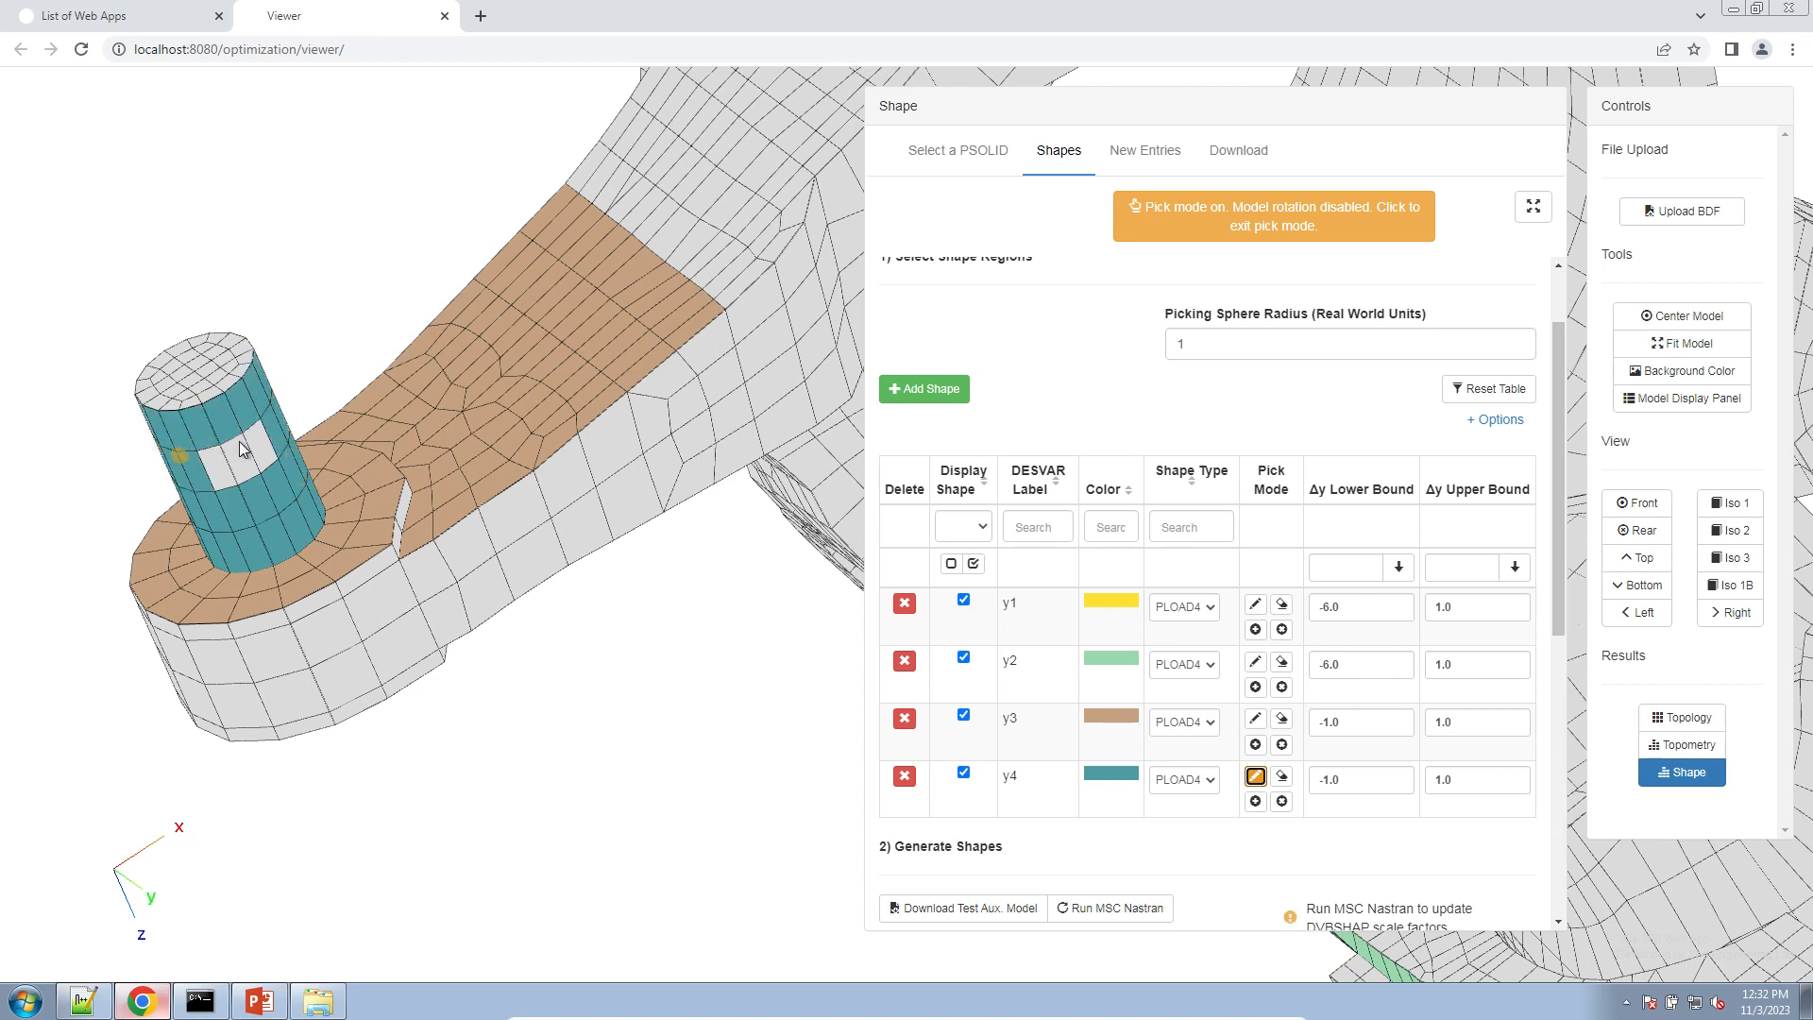
click(1271, 236)
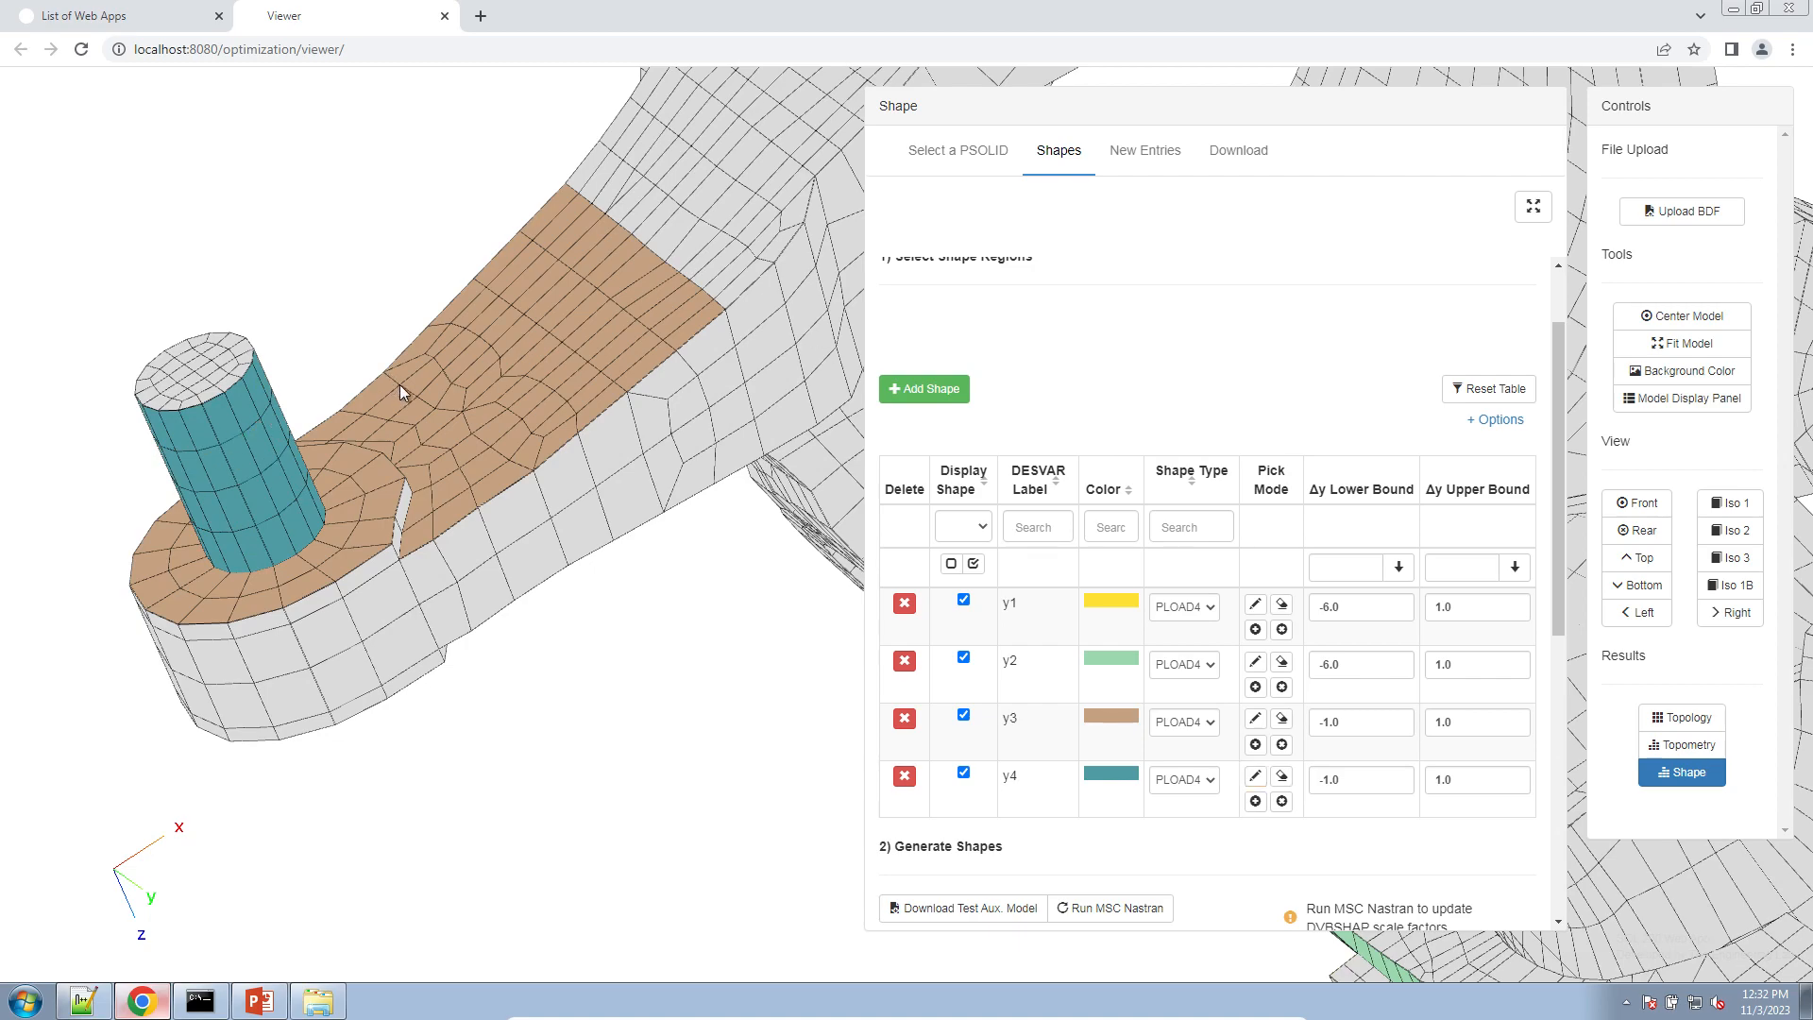
- Turn the model around the pin and add all remaining cylindrical side faces to y4, and exit pick mode
drag(399, 383, 720, 526)
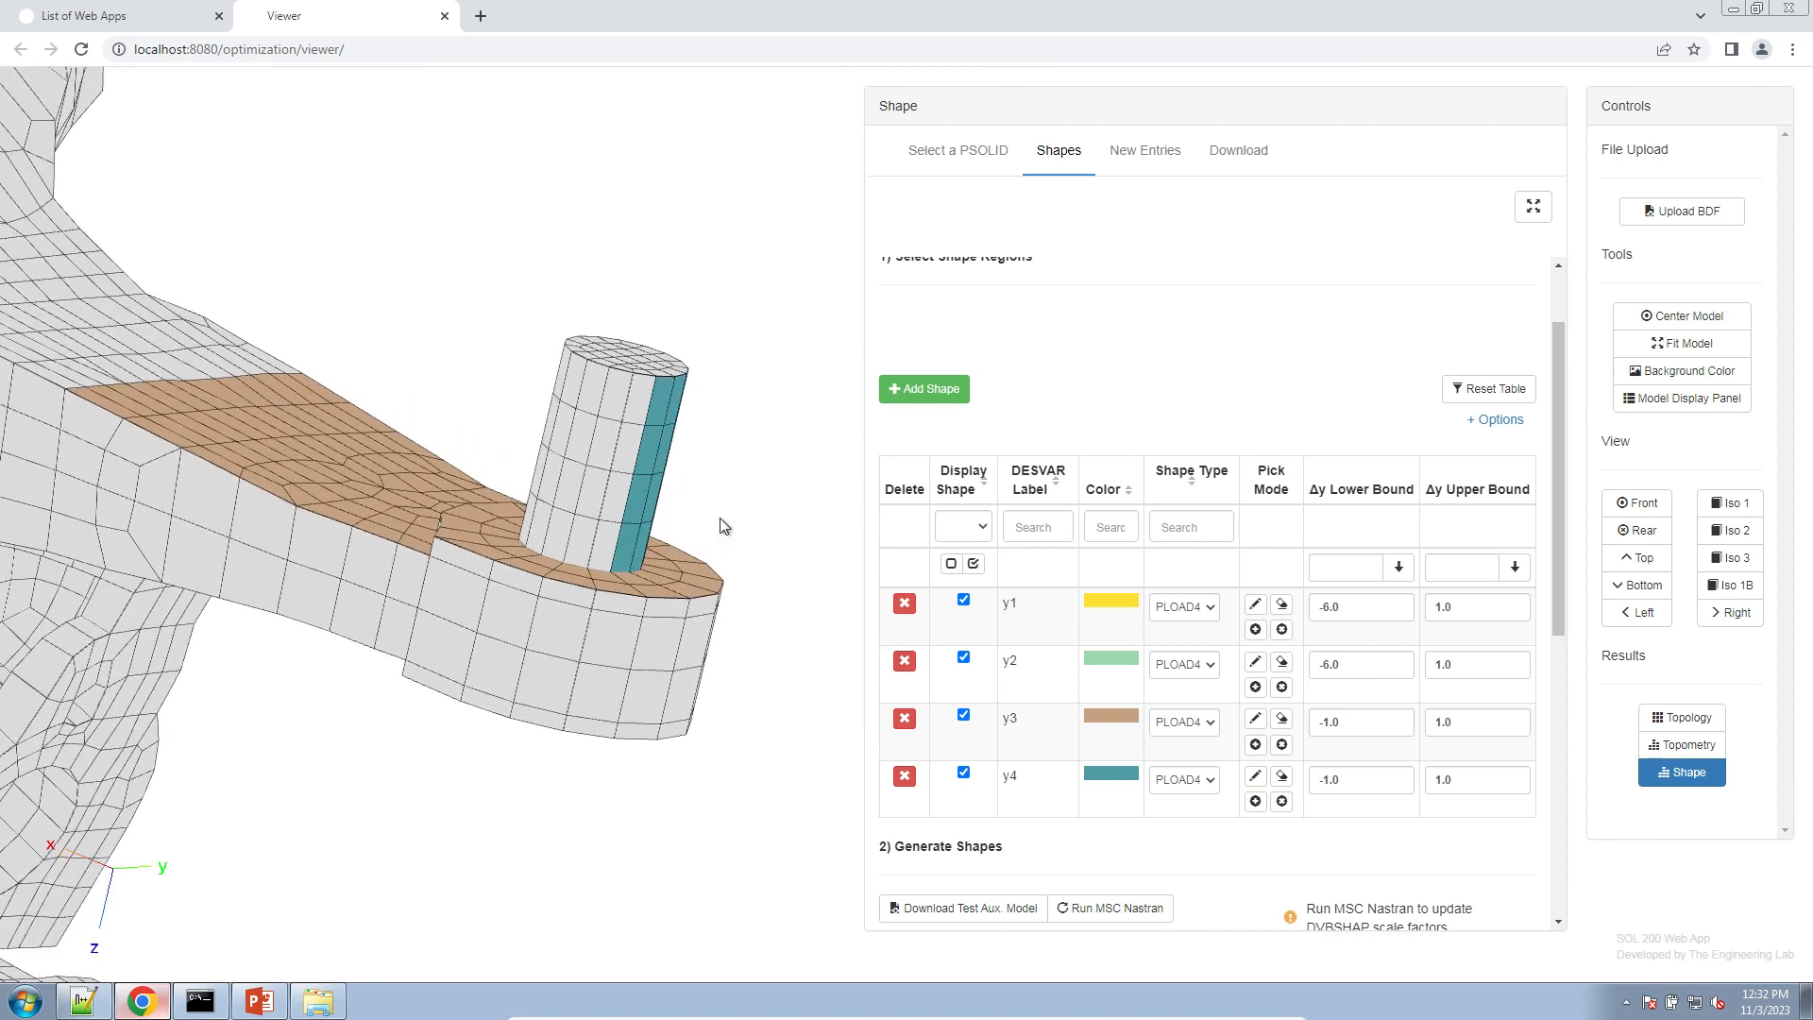
click(1255, 775)
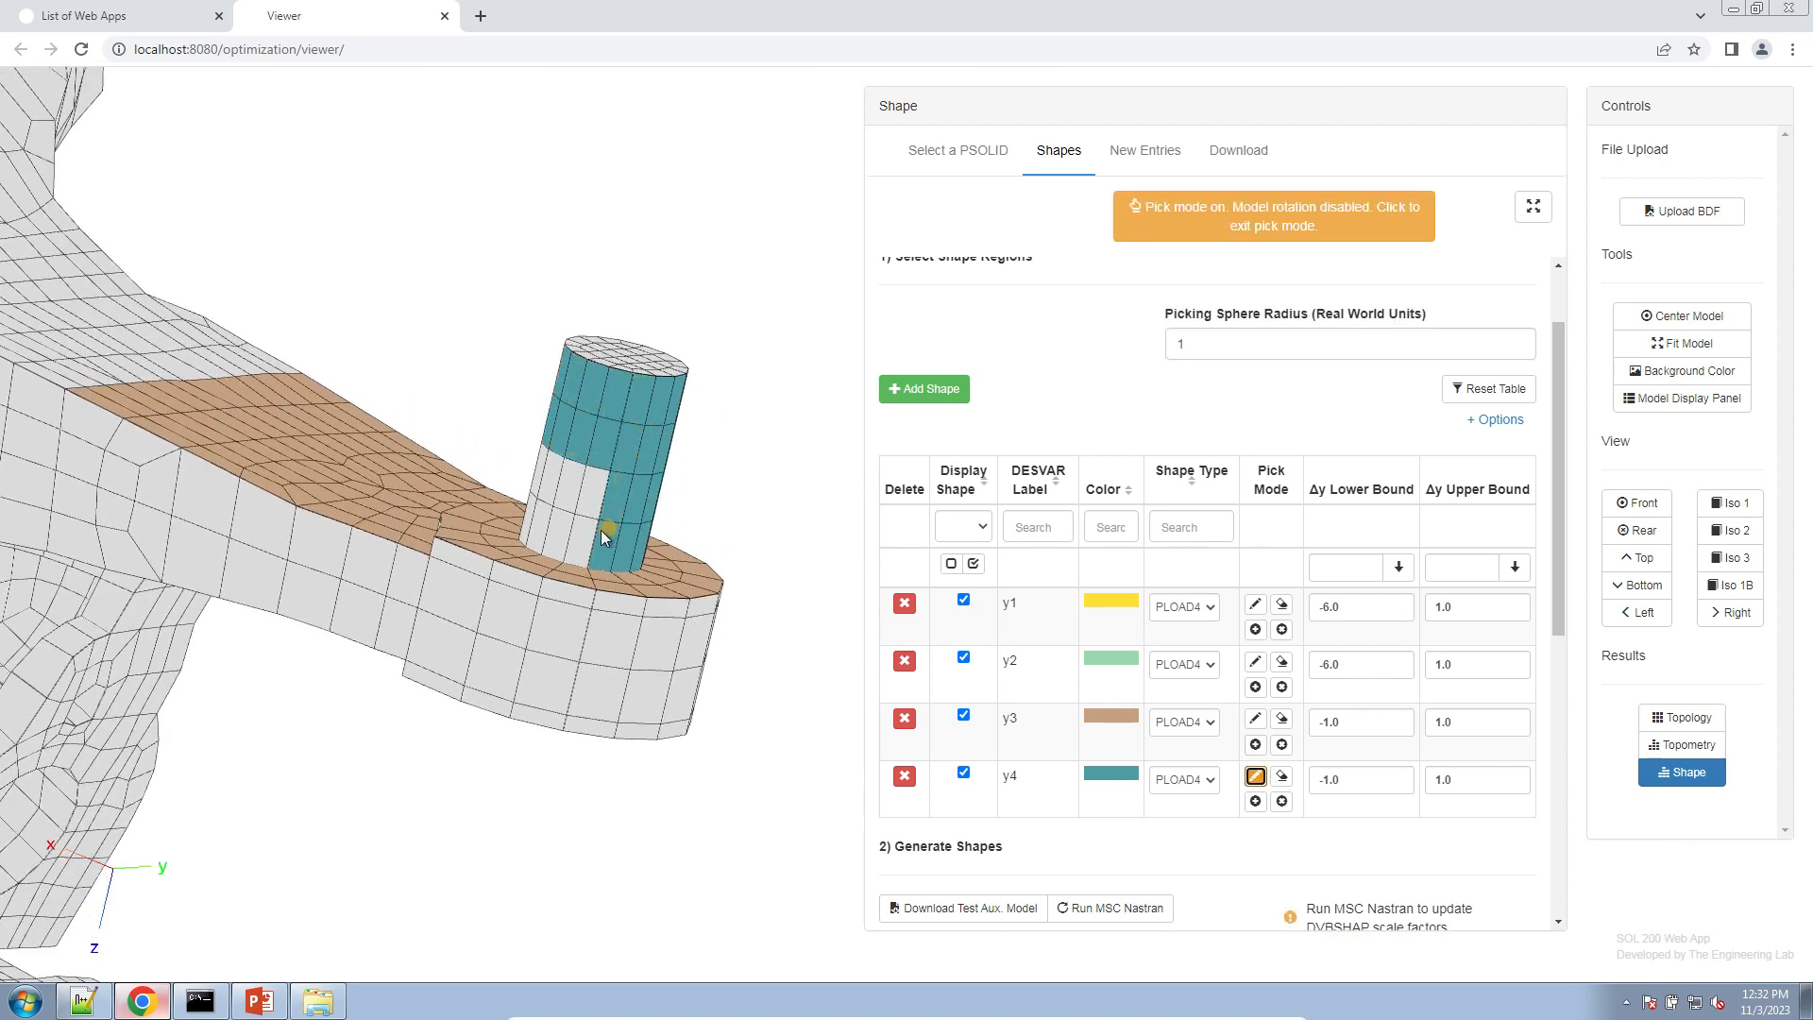
click(528, 494)
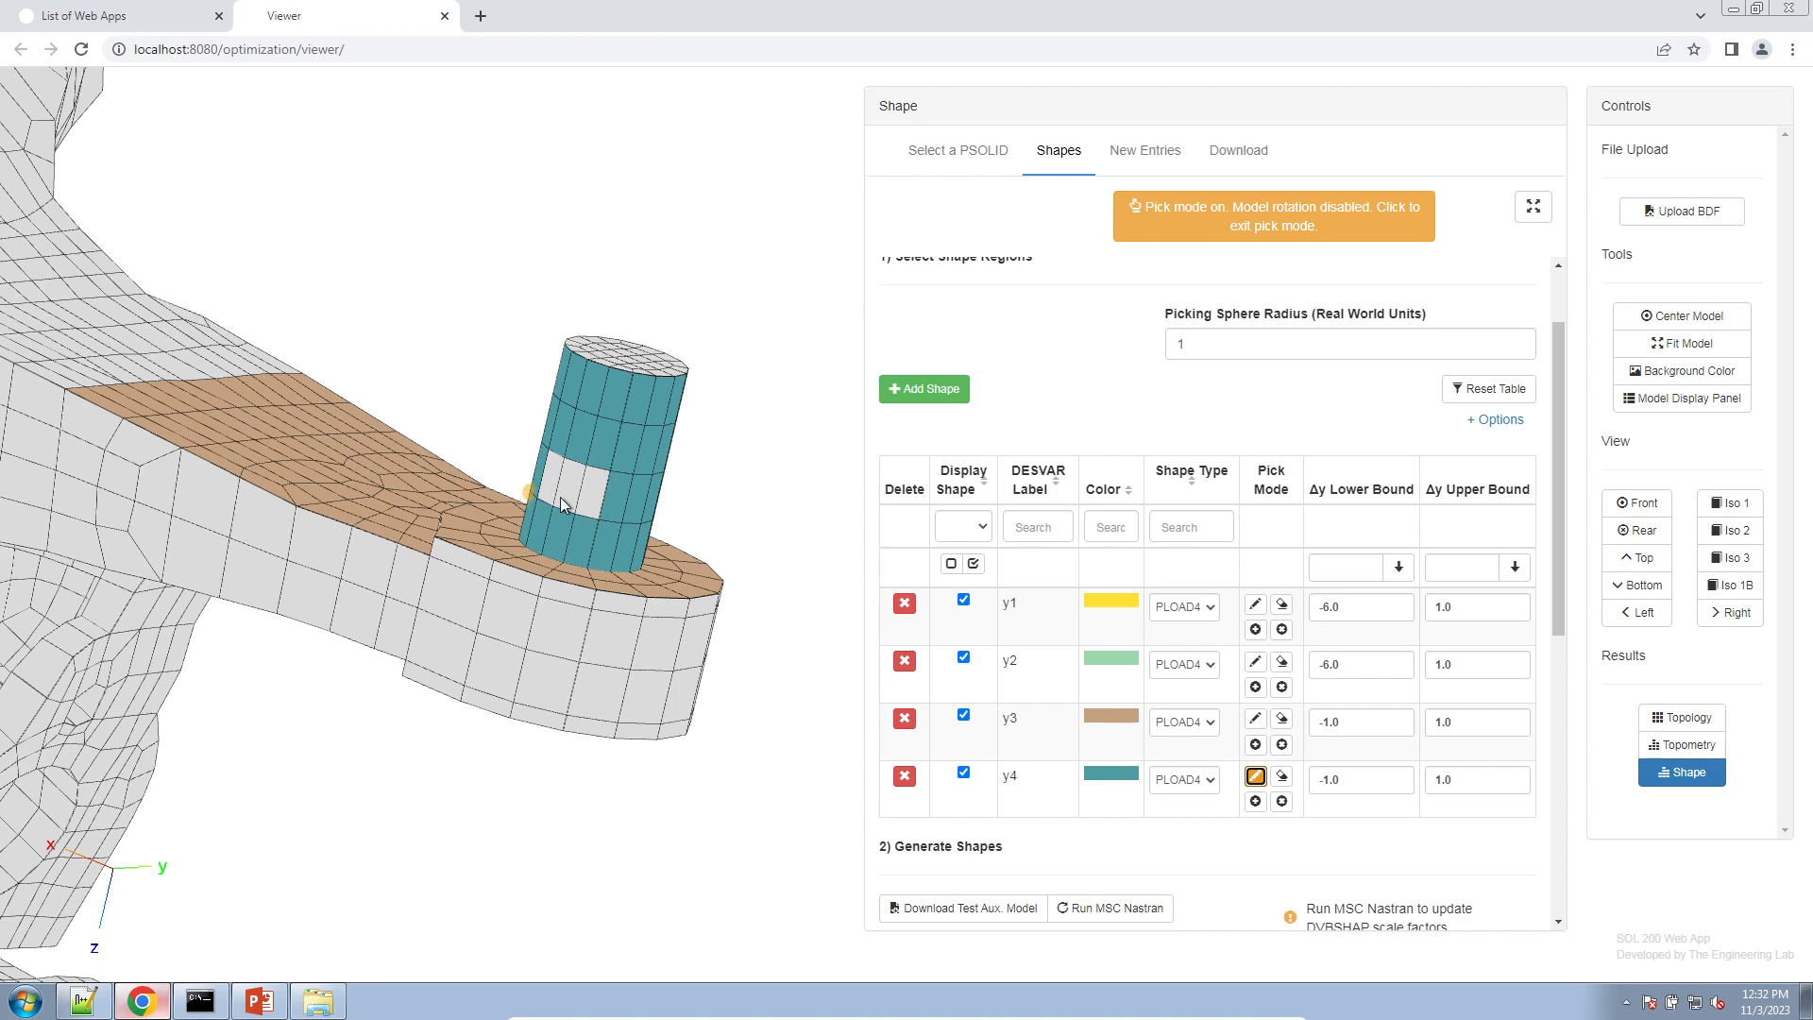
click(1168, 209)
click(1314, 231)
drag(577, 550, 1190, 702)
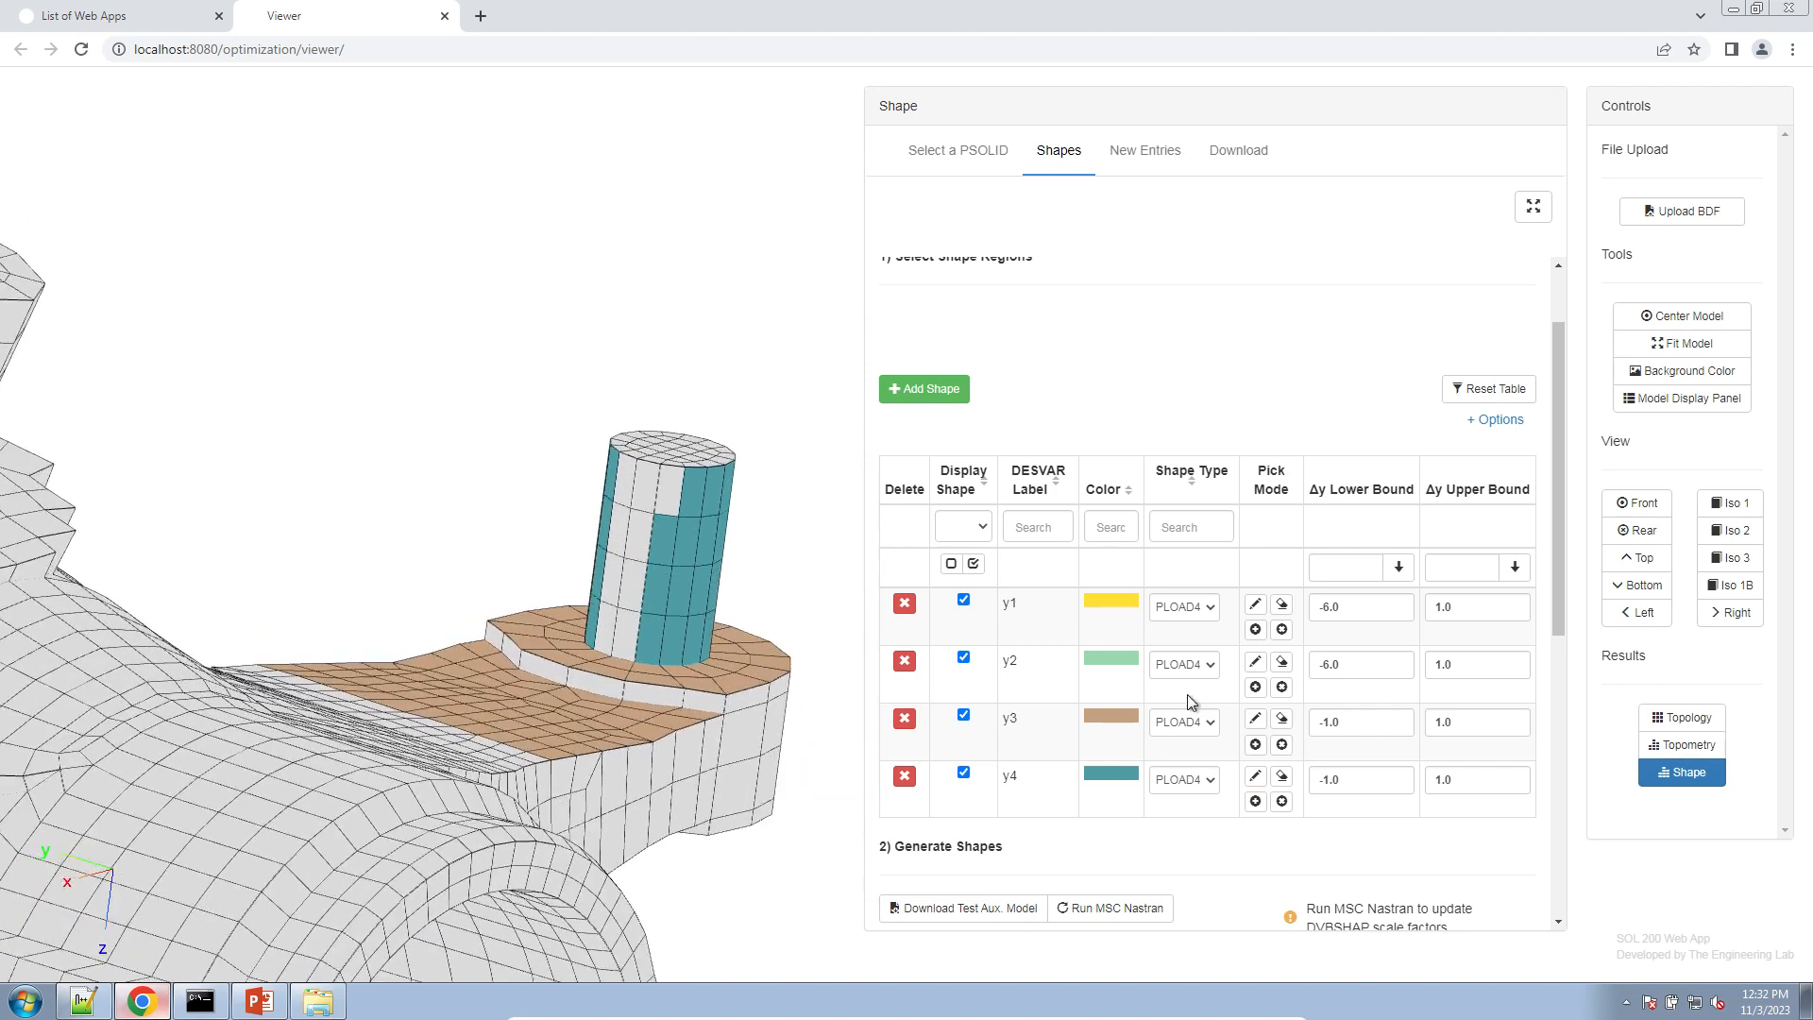
click(1255, 775)
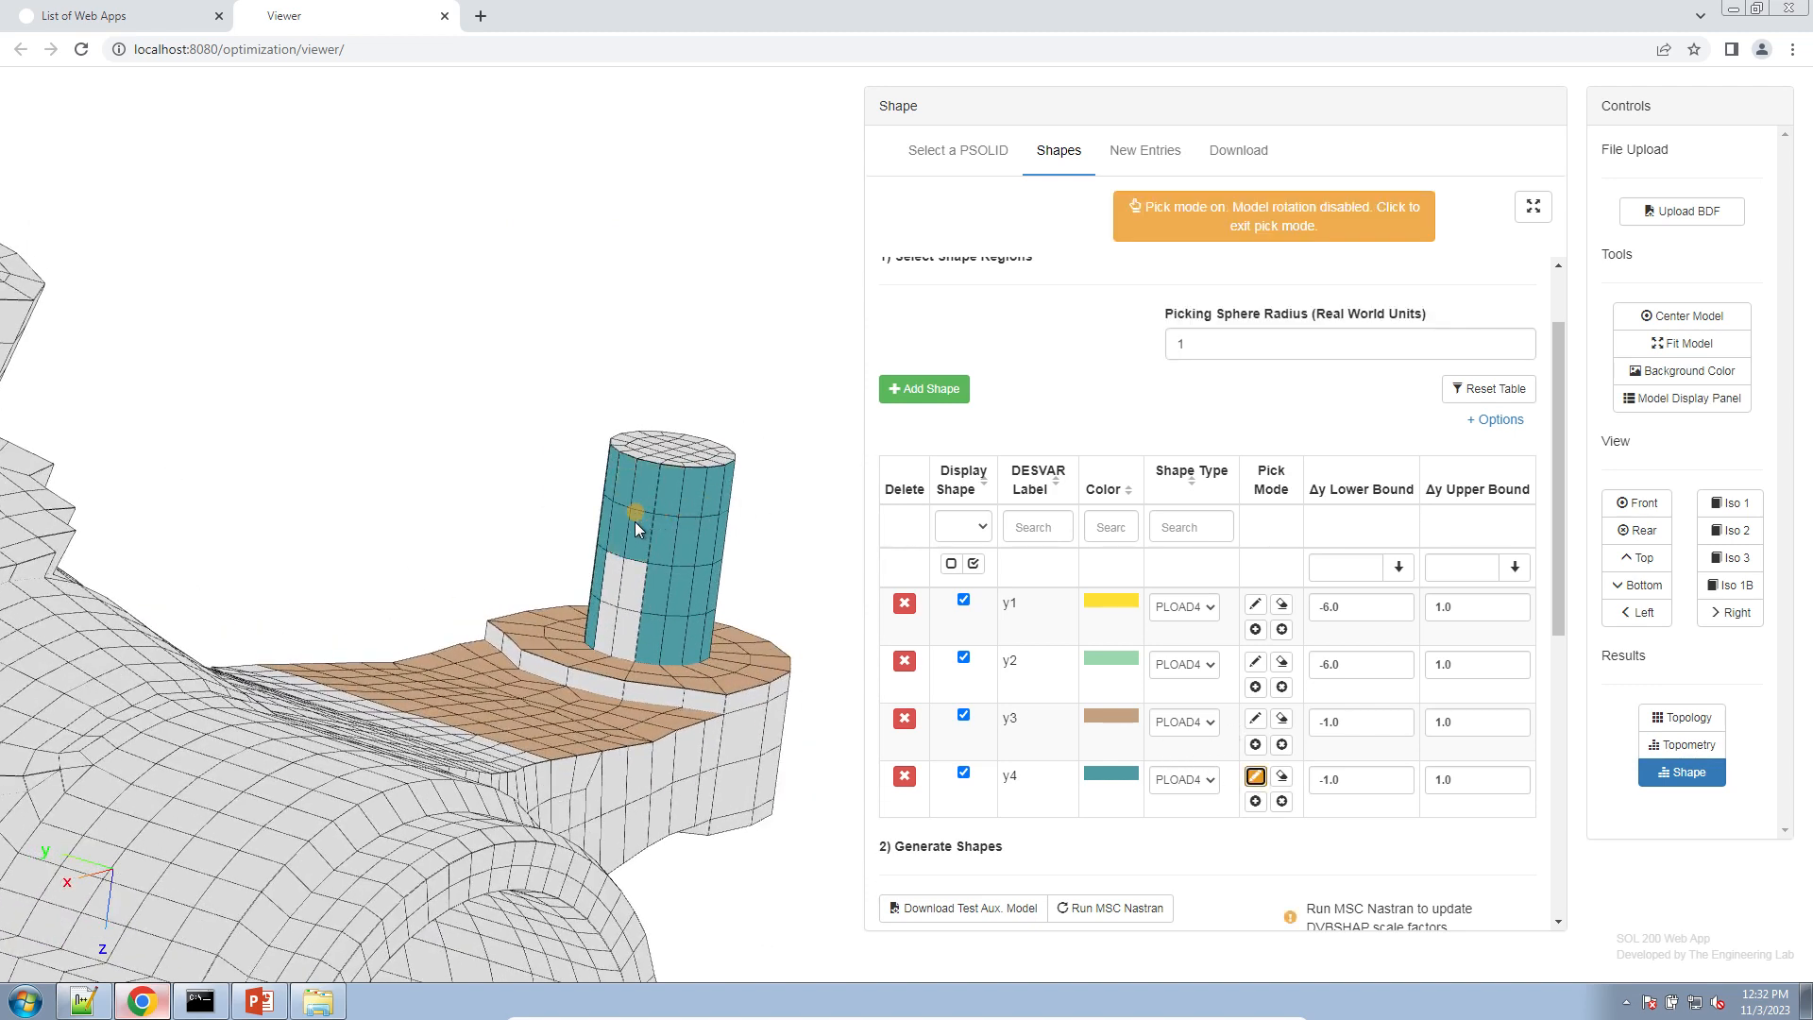
click(614, 580)
click(1180, 226)
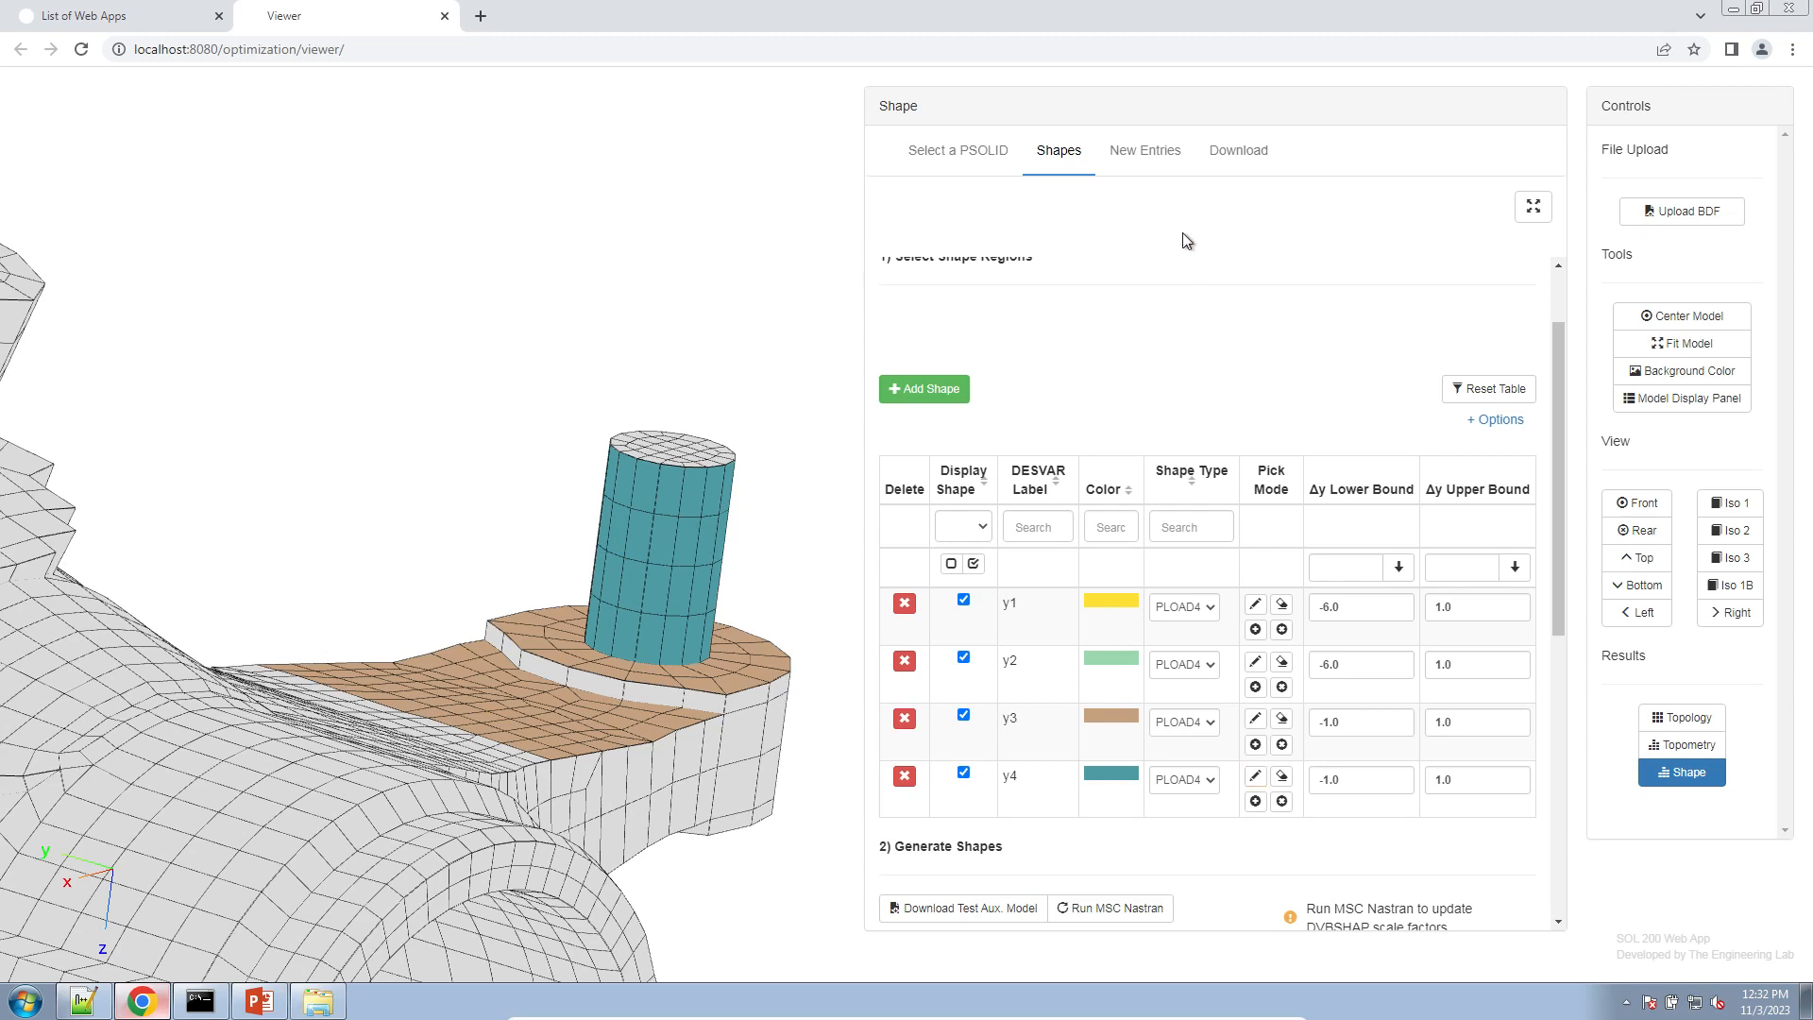
- Run MSC Nastran to generate the shapes with y3 and y4 included
scroll(1105, 738, down, 1)
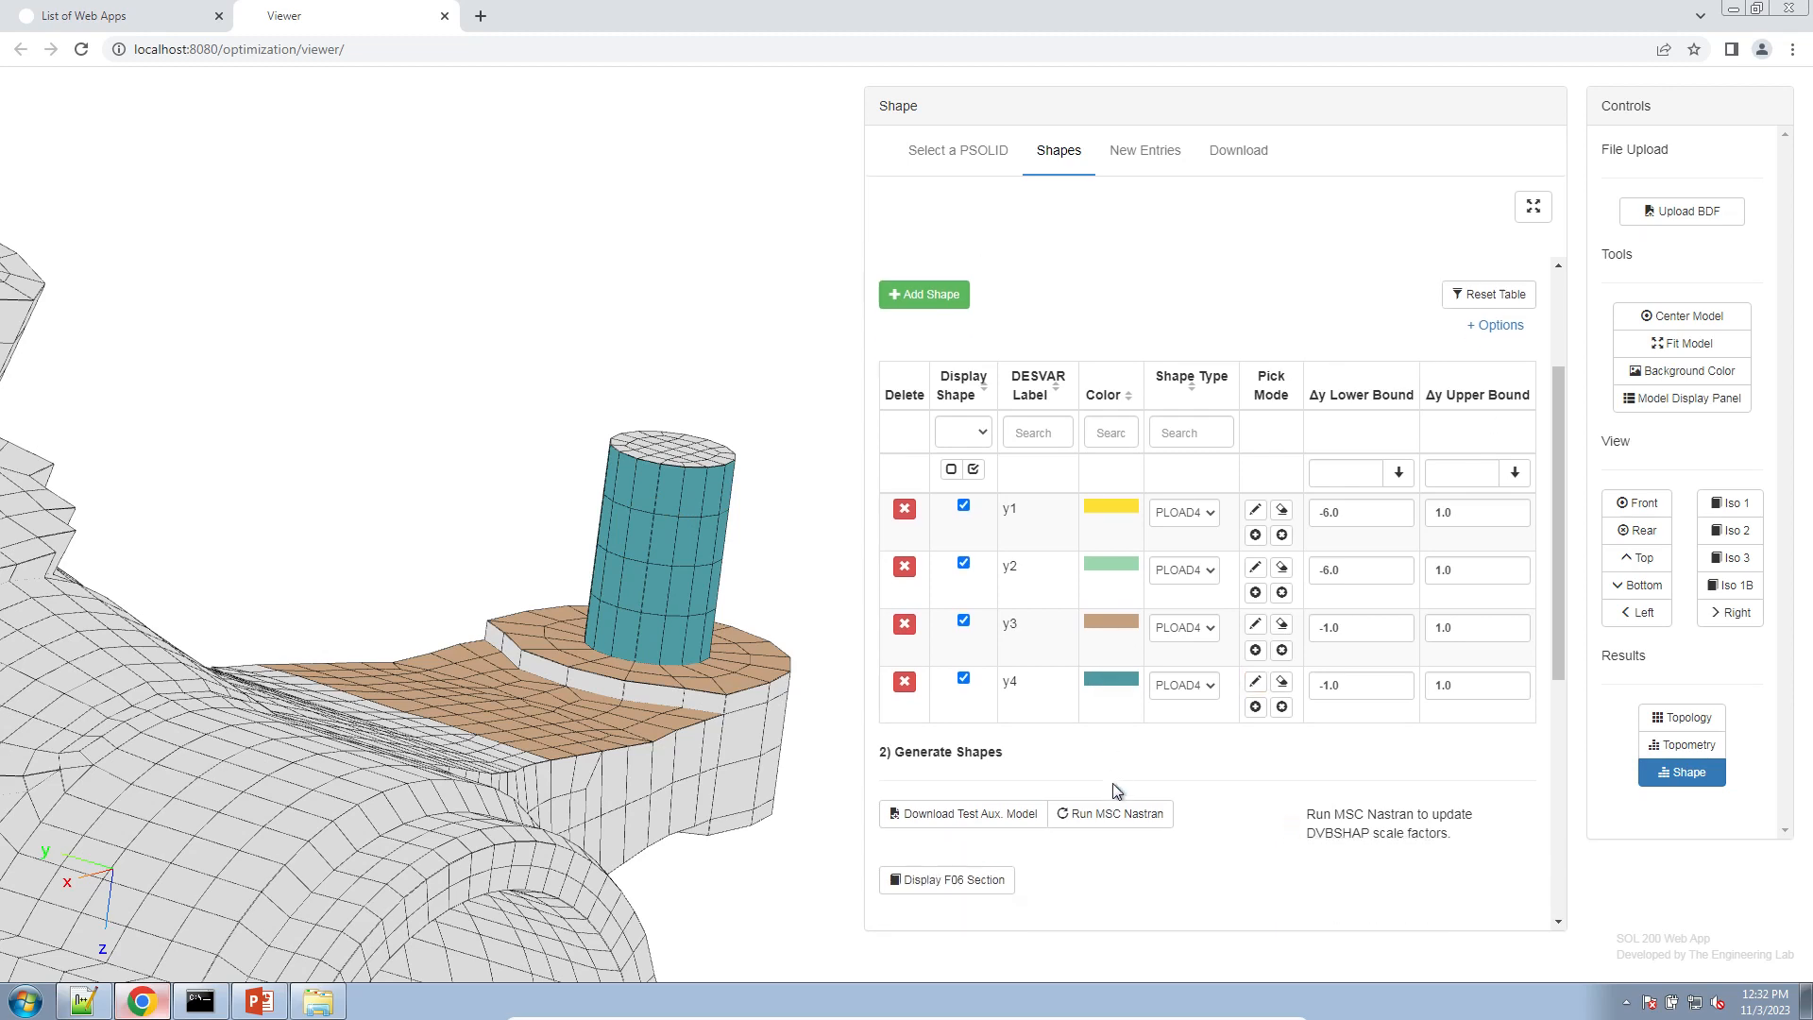
click(1133, 813)
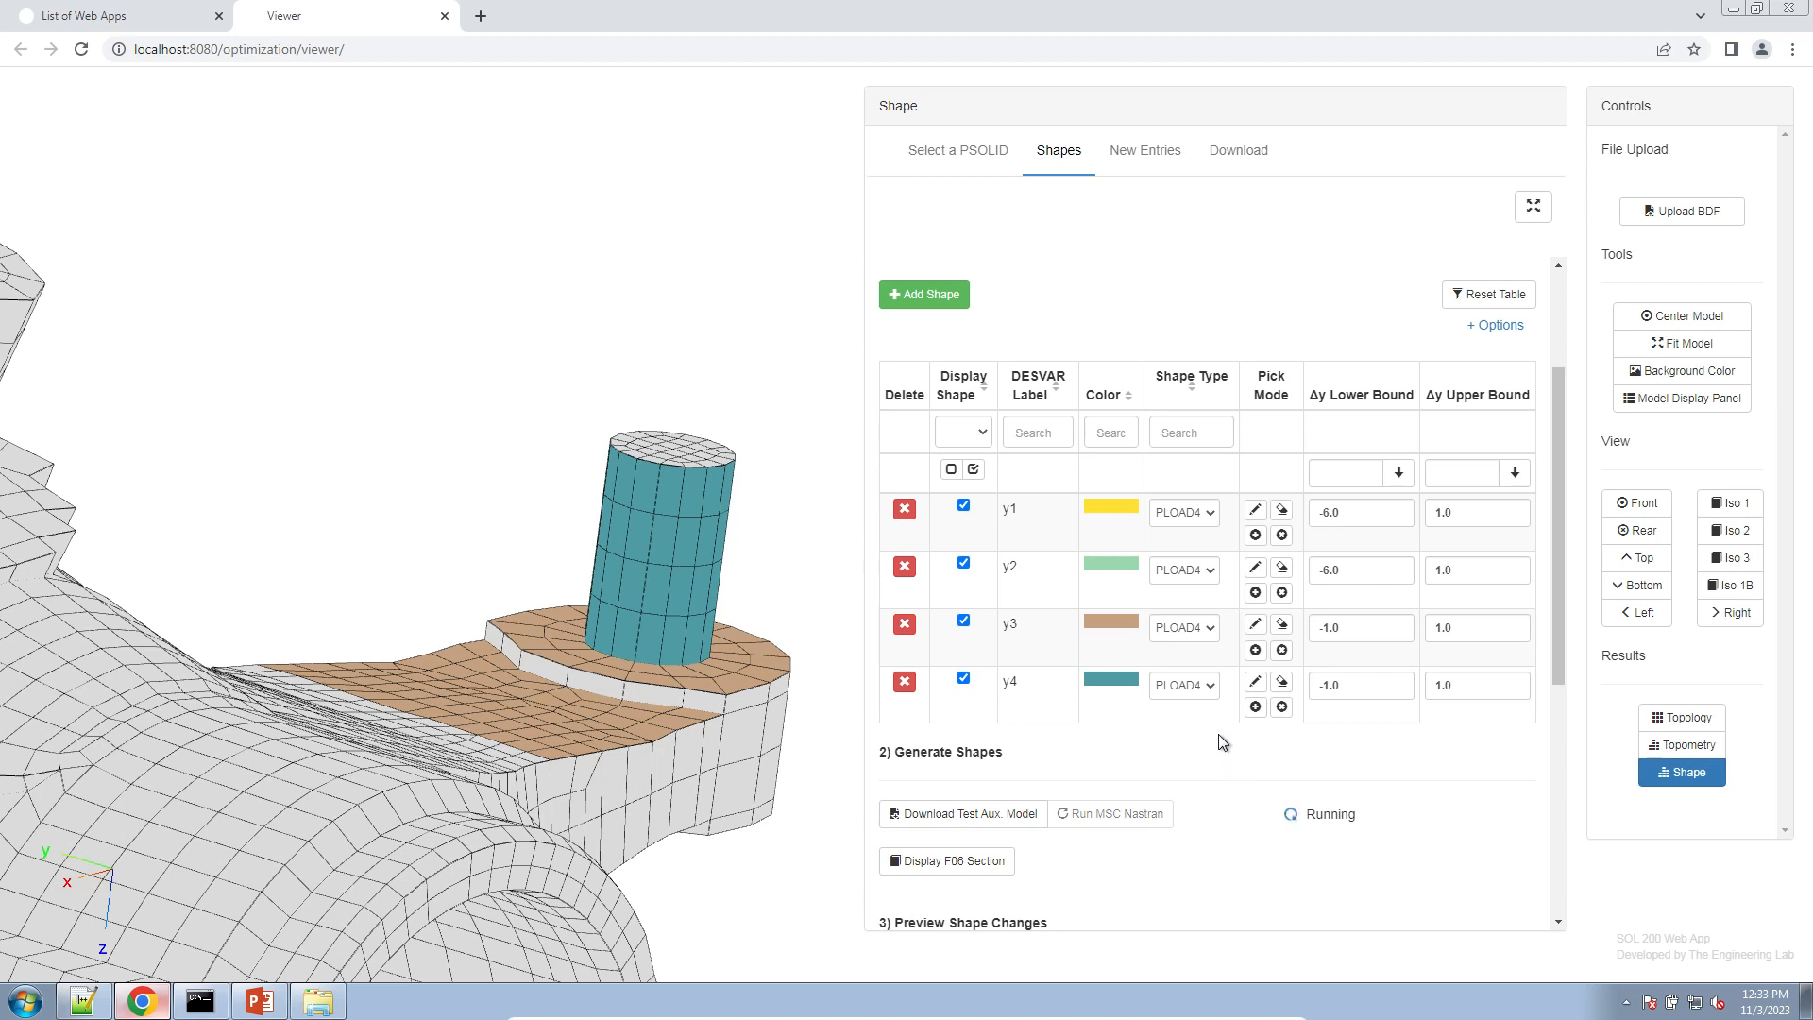
scroll(1217, 732, down, 6)
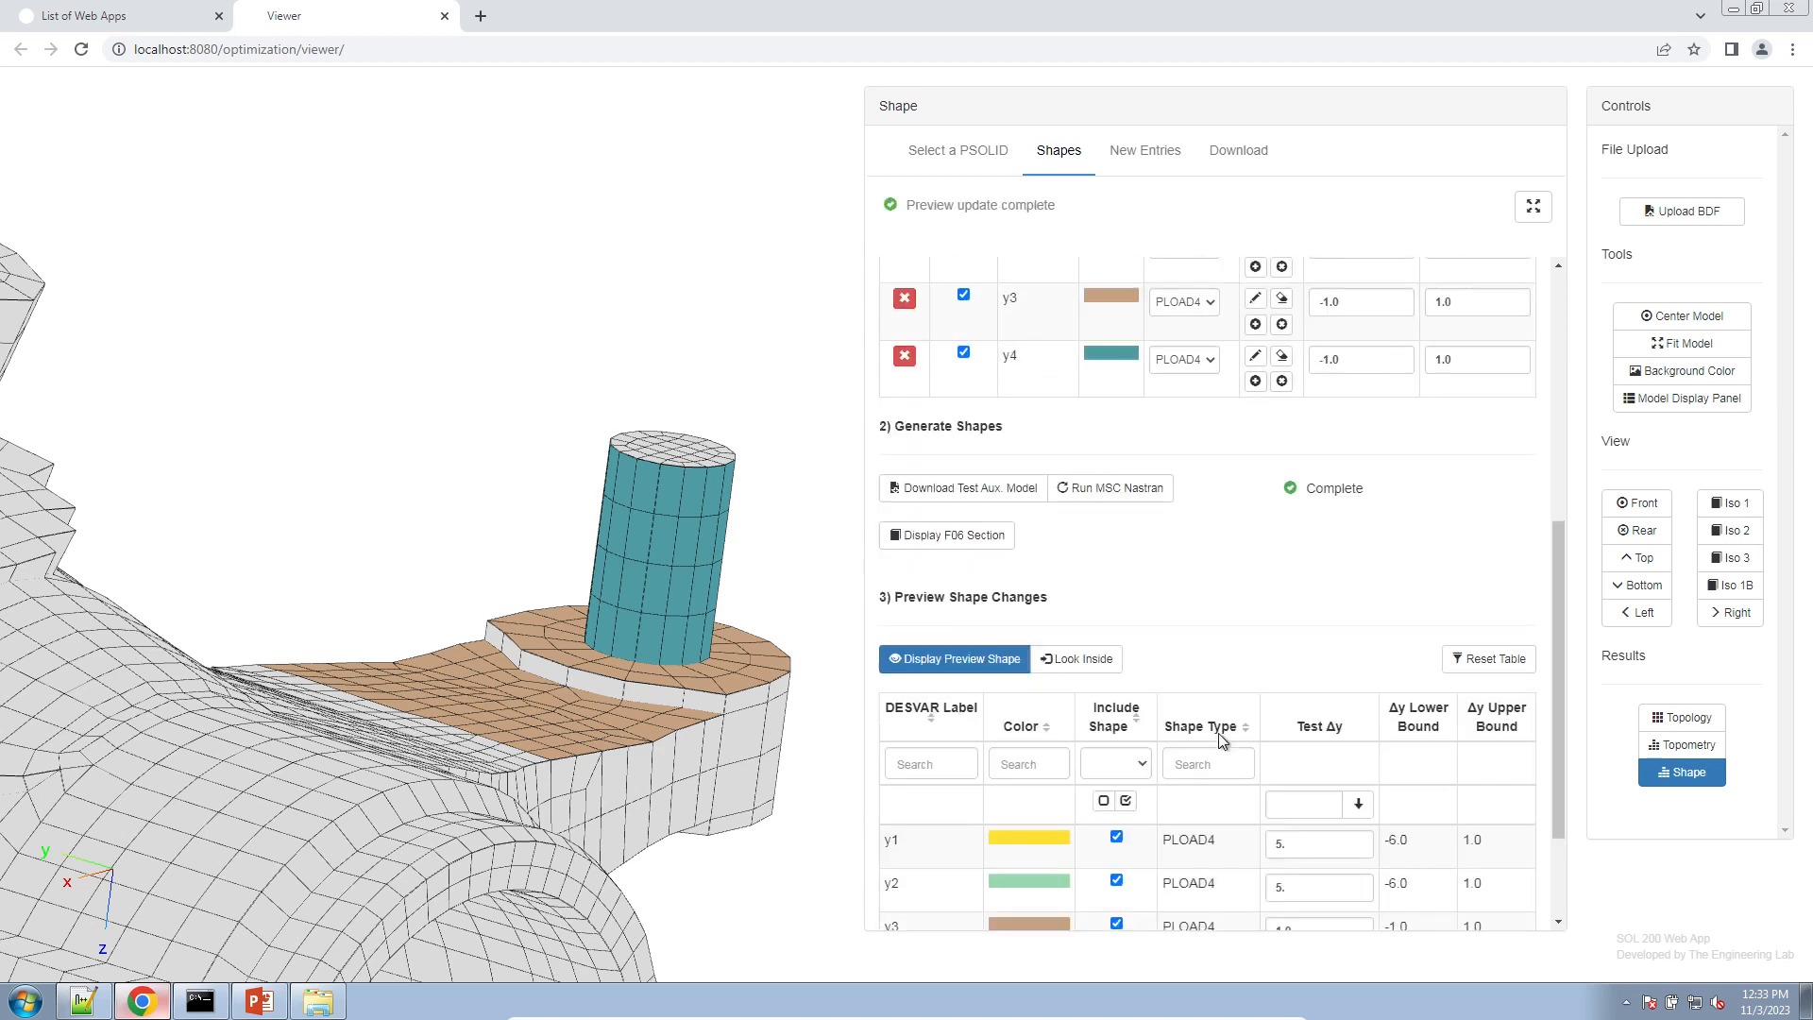
- Set the Test Δy of both y3 and y4 to -6. and inspect the previewed arm and pin from another angle
drag(1352, 780, 969, 720)
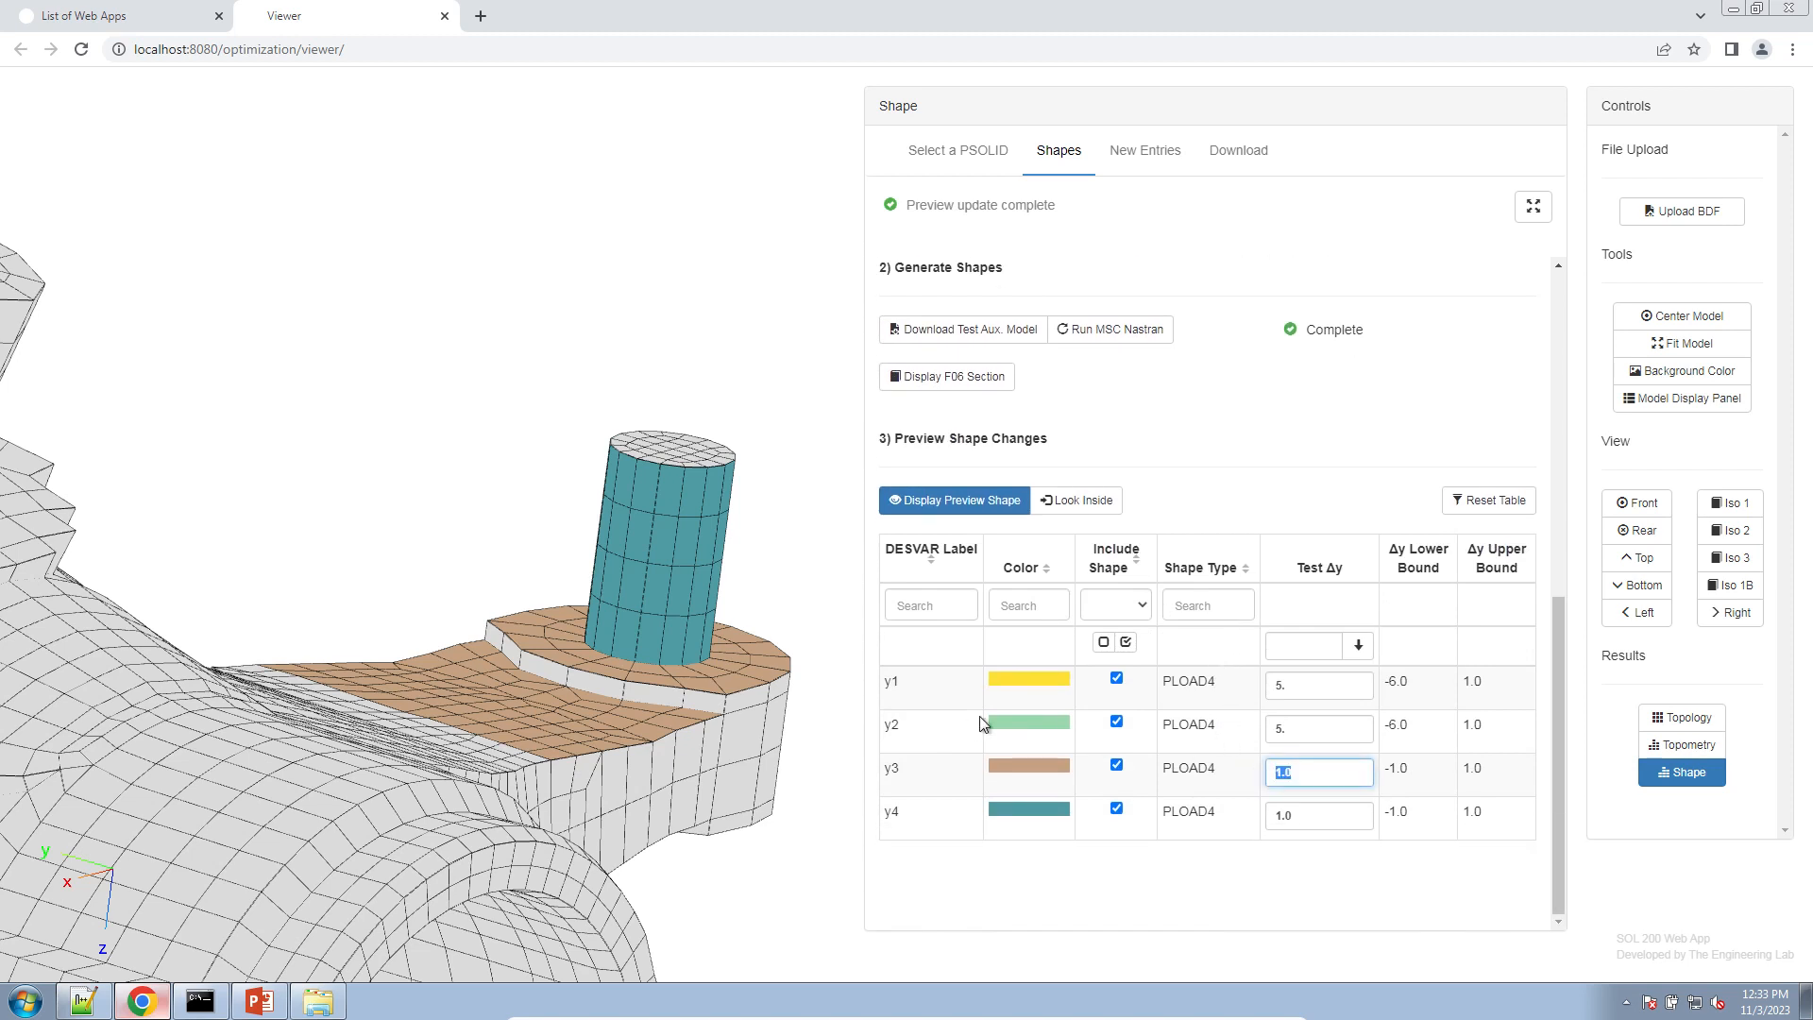
text(-6)
key(Tab)
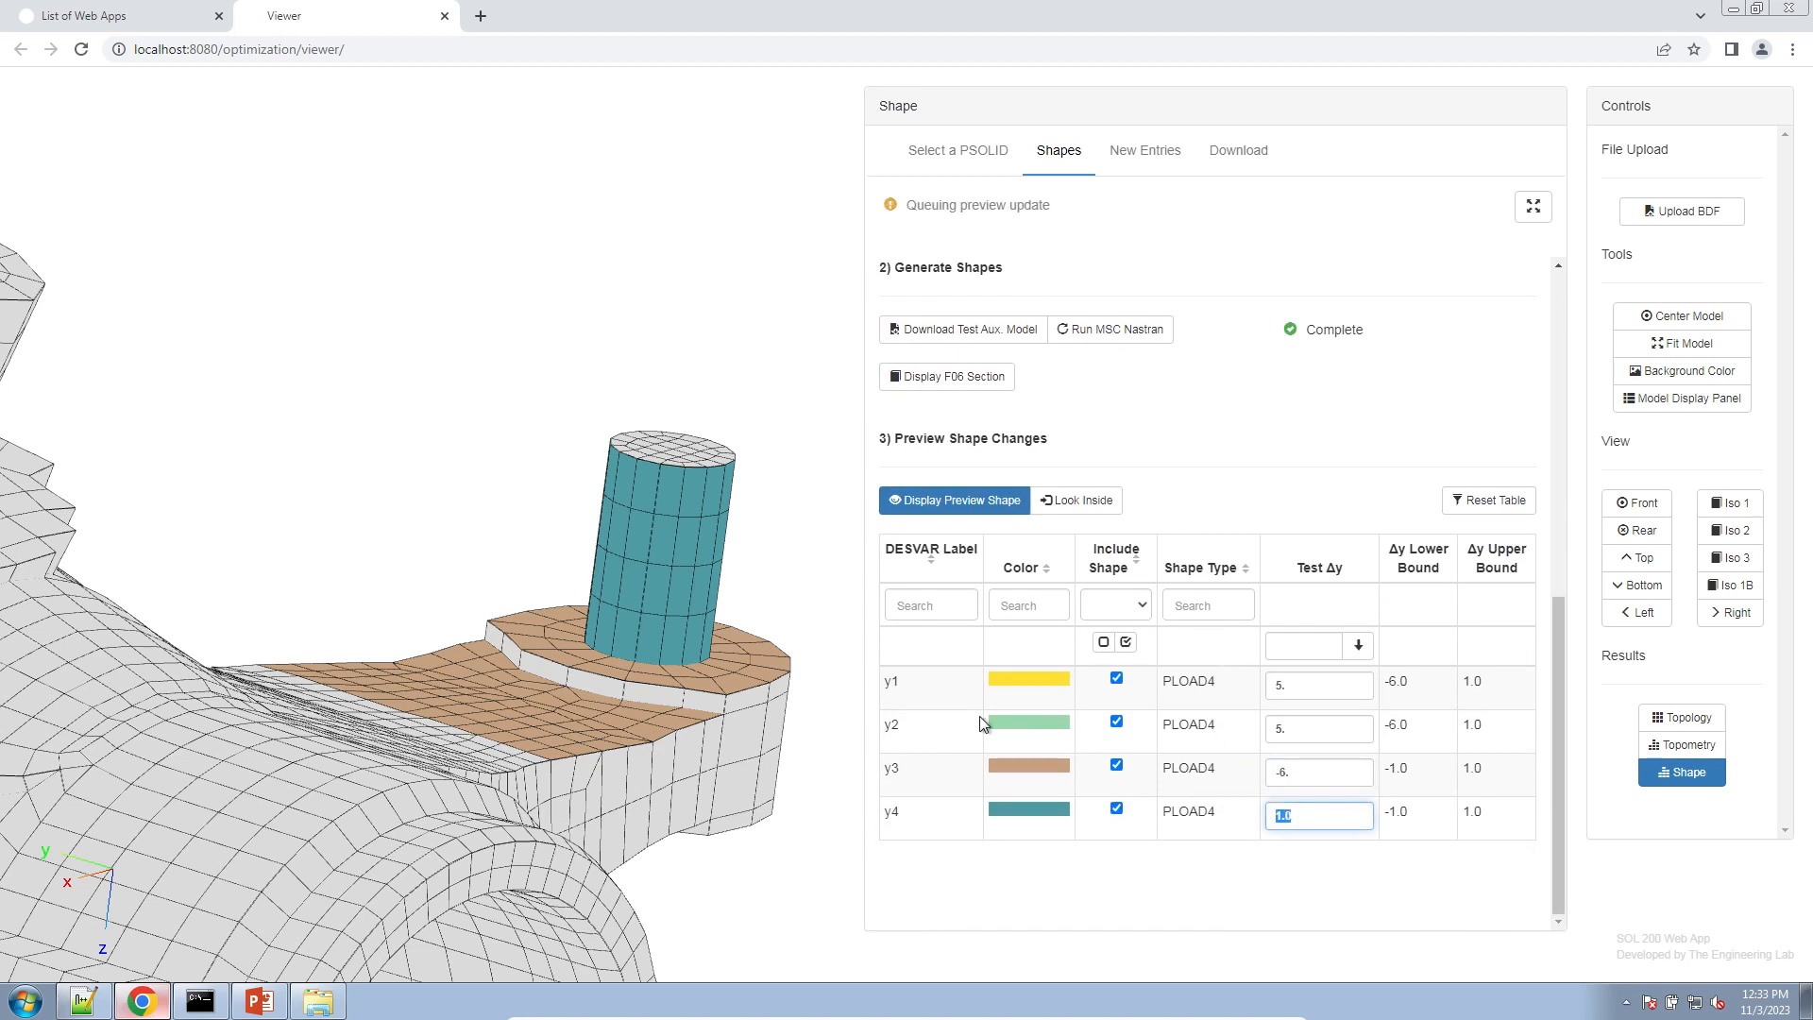
text(-6.)
key(Tab)
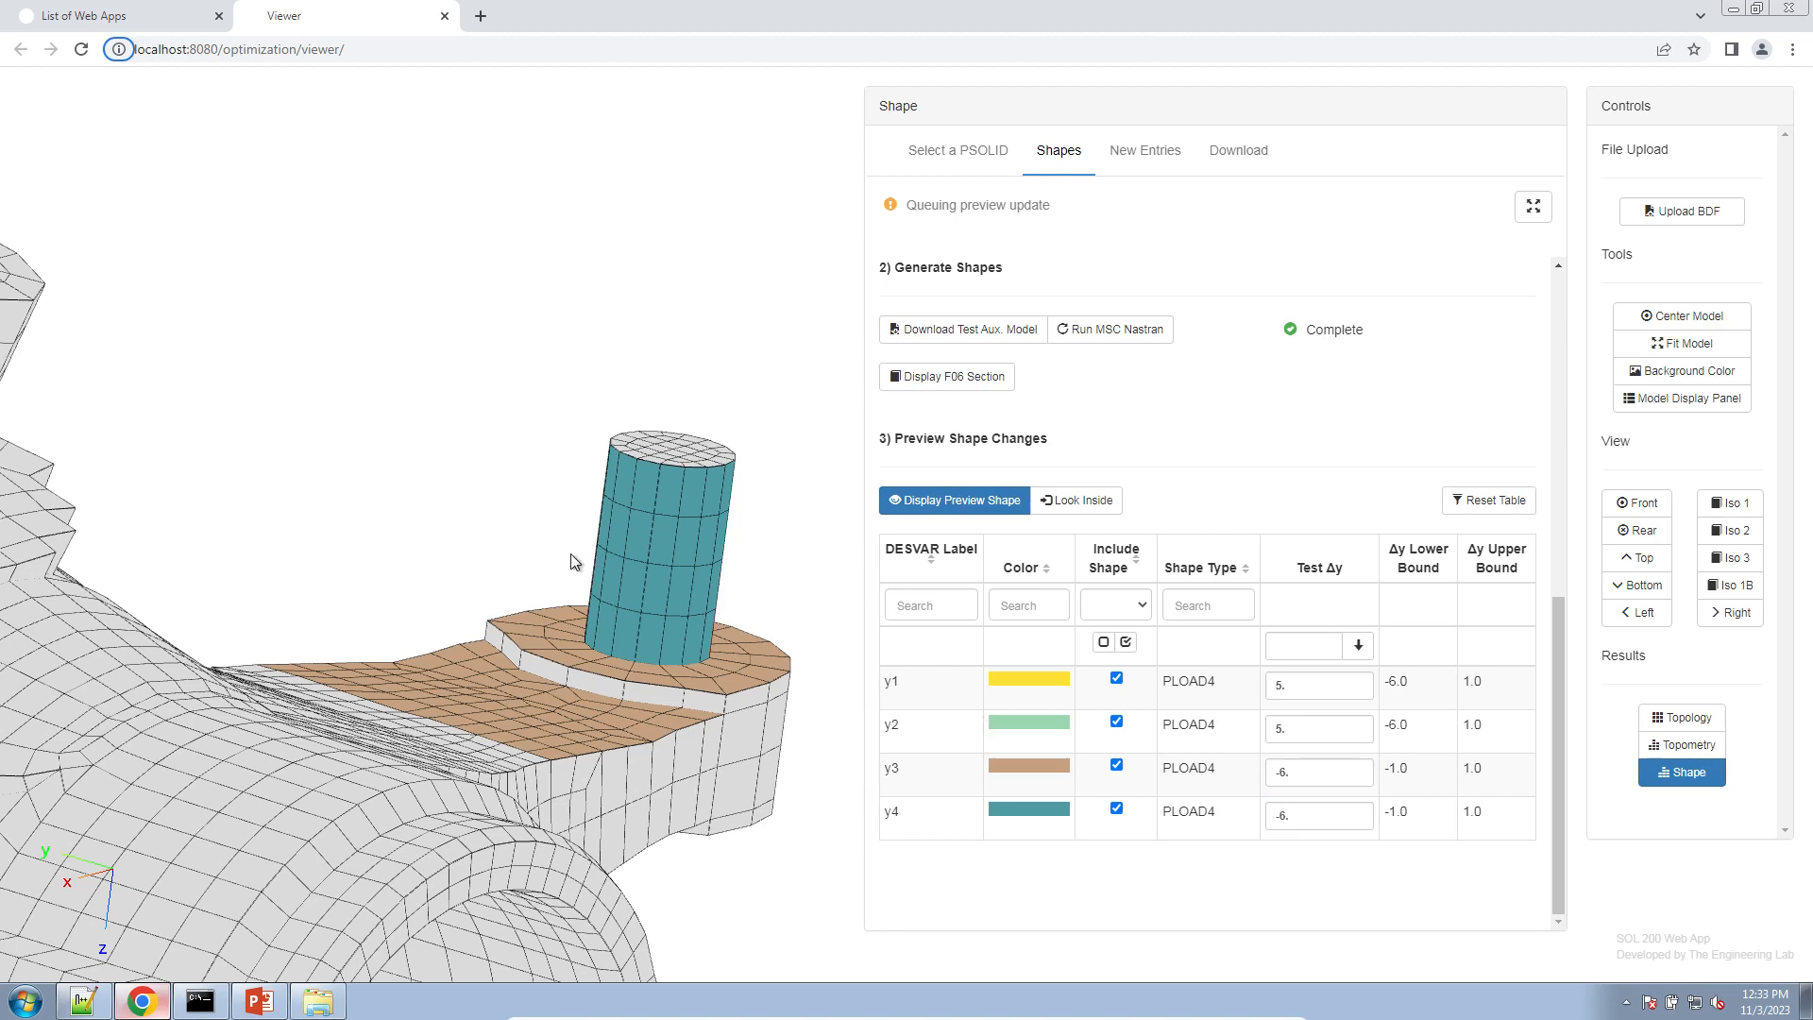
drag(672, 664, 525, 635)
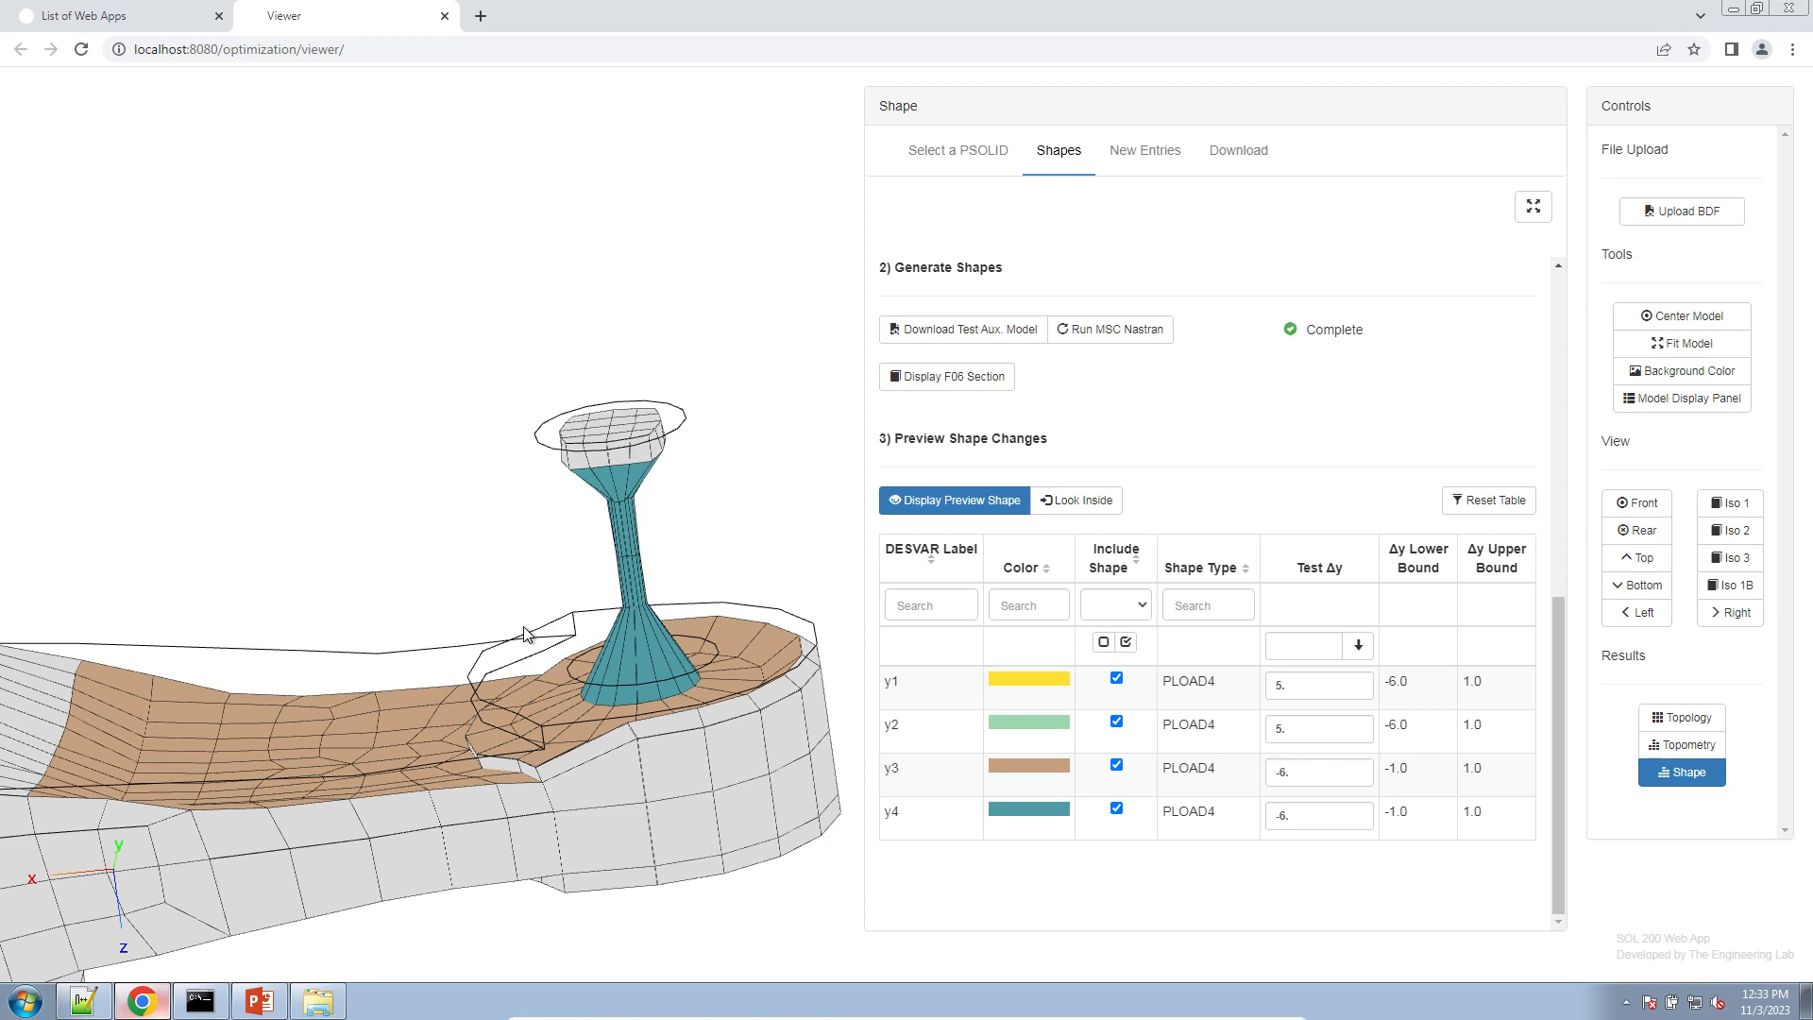
scroll(1083, 722, up, 4)
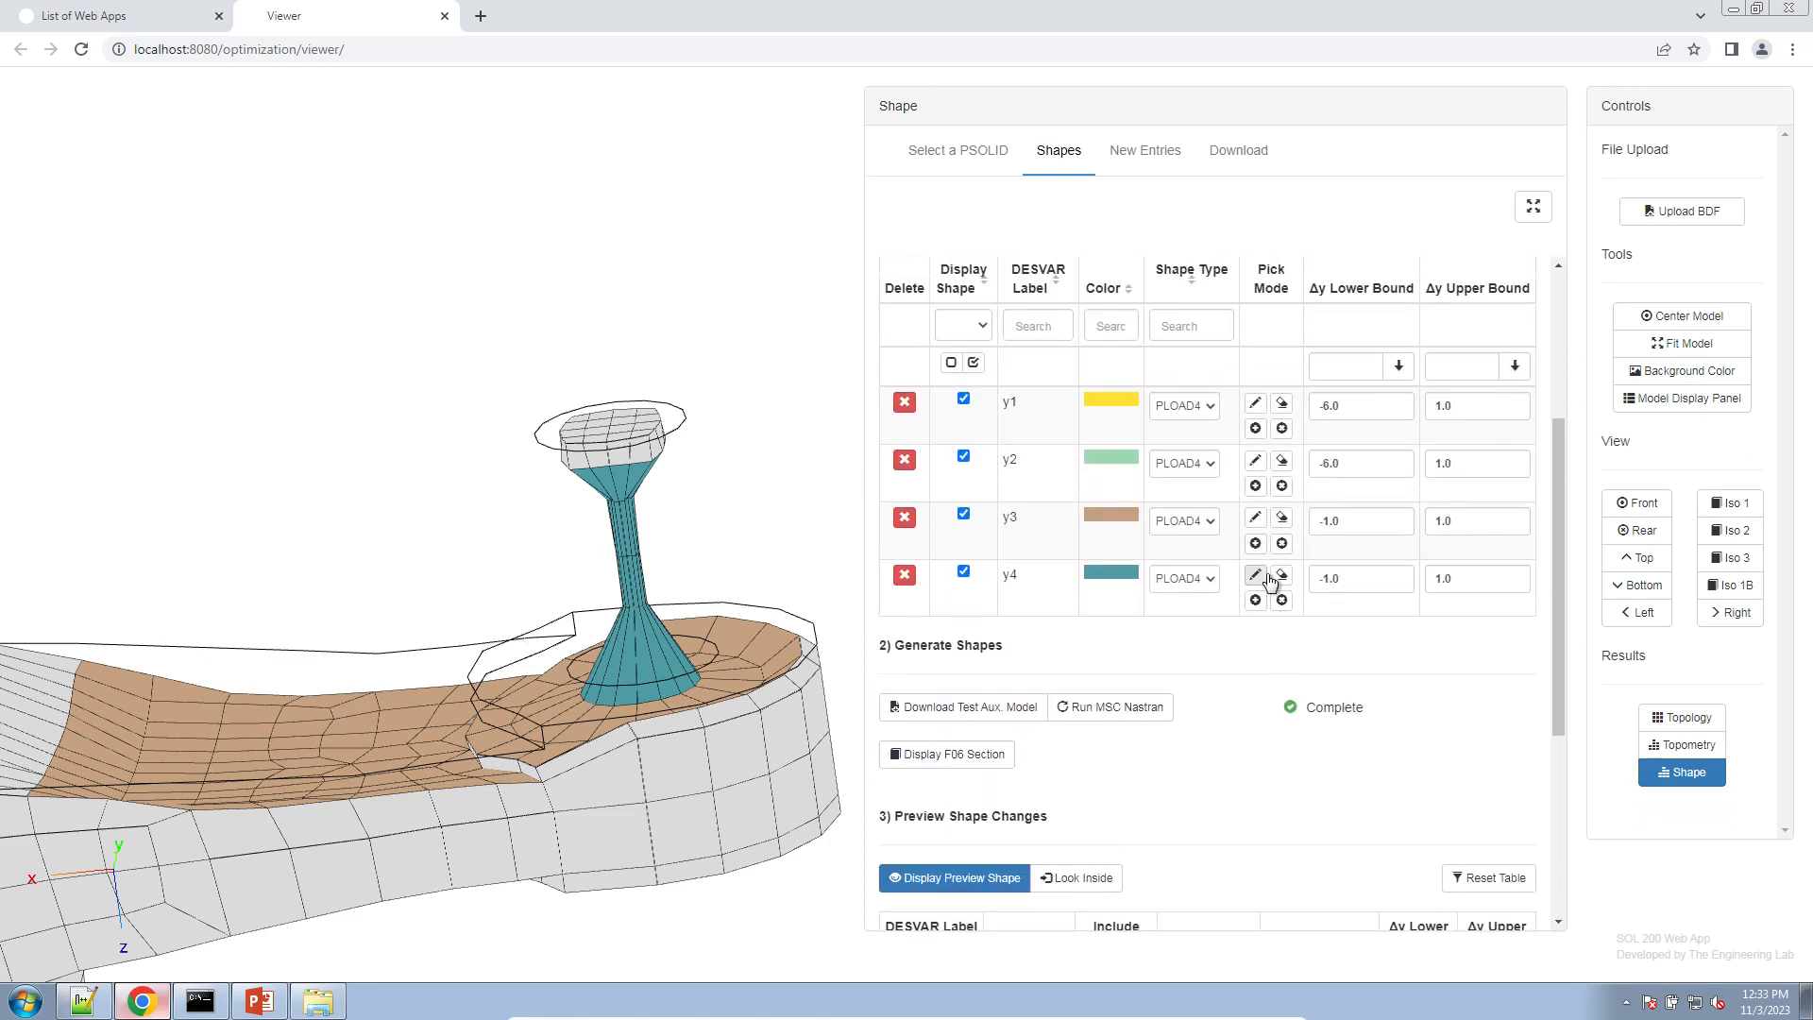
- Mark the pin's end face and the visible faces around its base as additional light-shaded faces of y4, and exit pick mode
click(1255, 575)
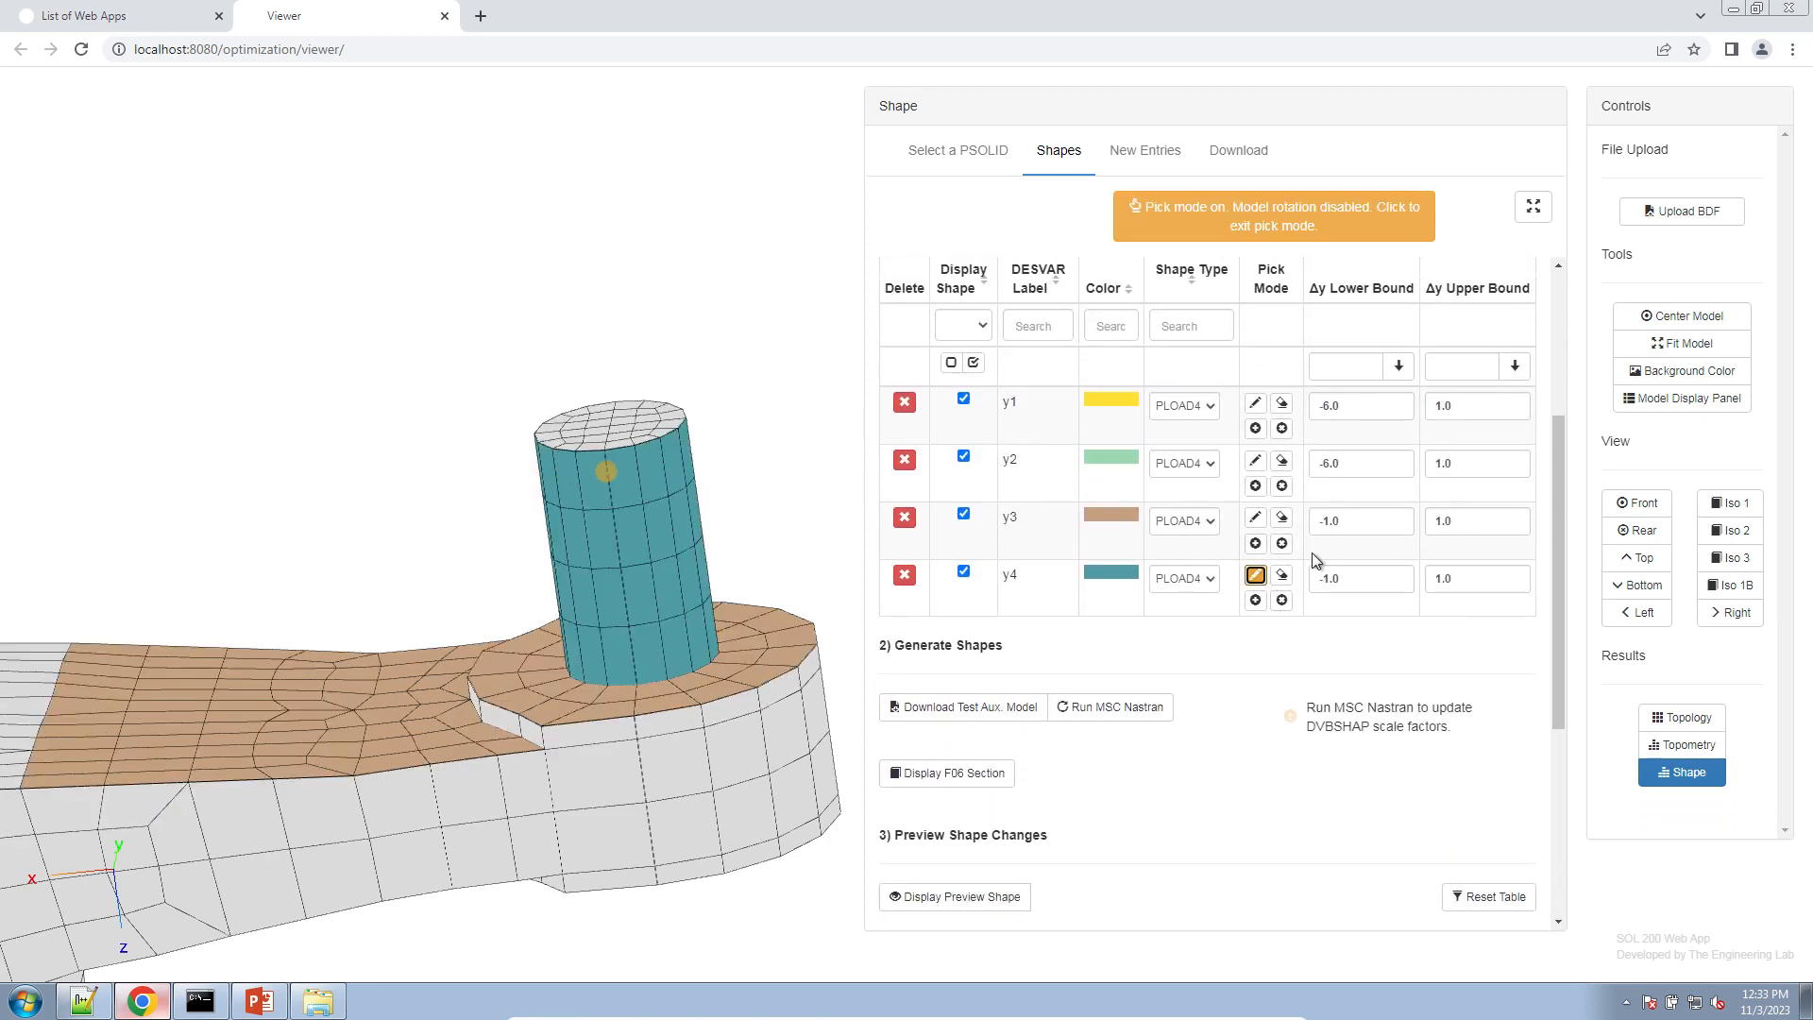
click(1257, 601)
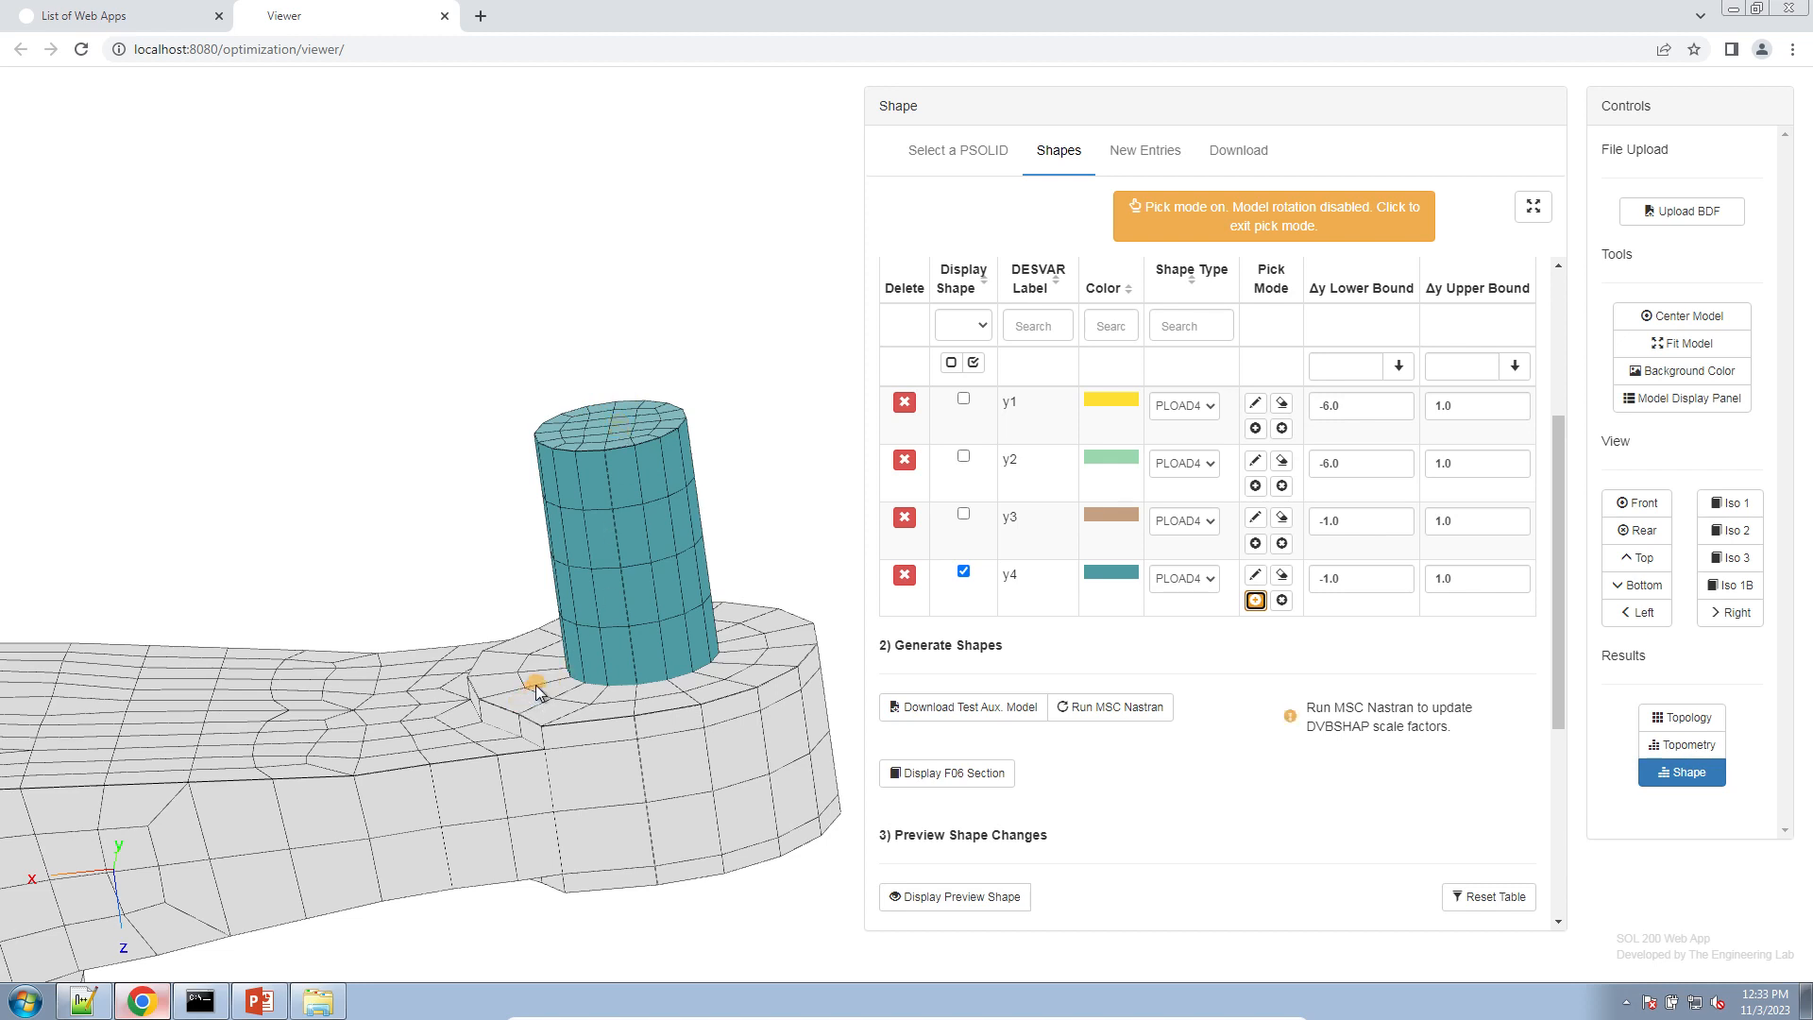
mouse_move(546, 698)
mouse_down()
mouse_move(636, 712)
mouse_move(699, 695)
mouse_move(755, 659)
mouse_move(758, 623)
mouse_move(528, 682)
mouse_move(538, 649)
mouse_up()
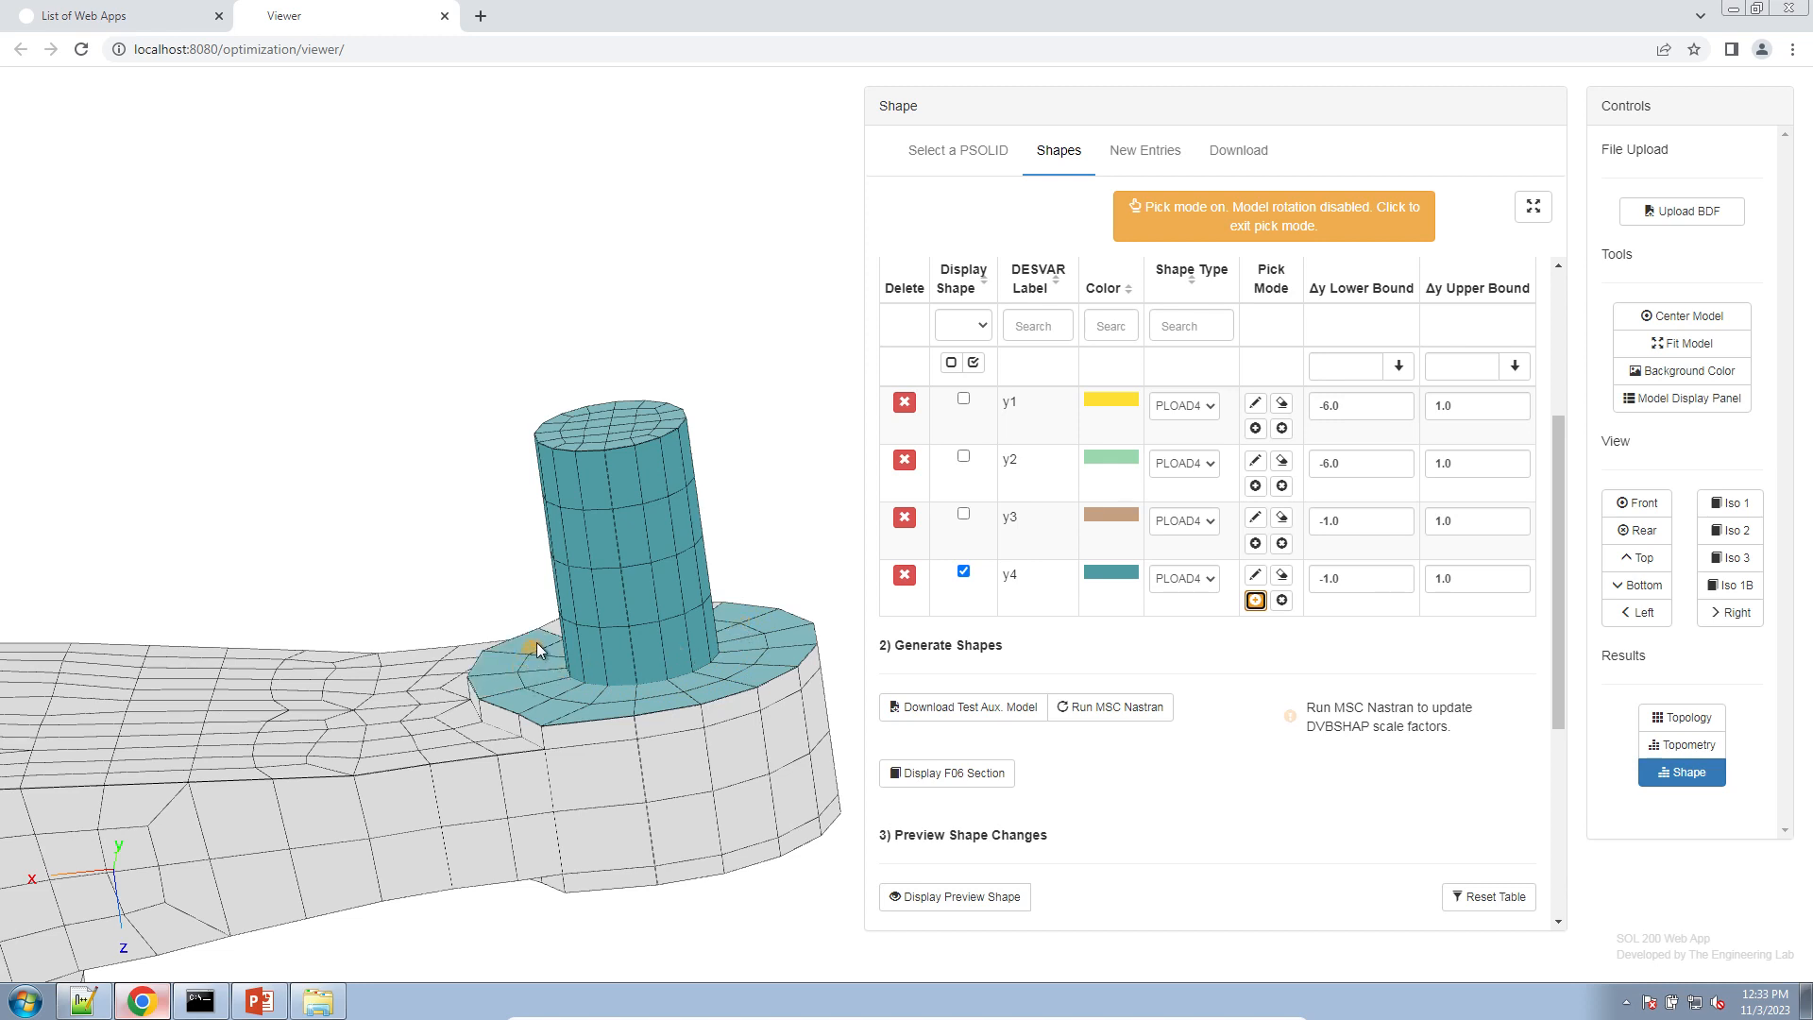
click(1256, 236)
- Add the remaining faces behind the pin's base to y4's light-shaded ring from a tilted view
drag(699, 352, 739, 604)
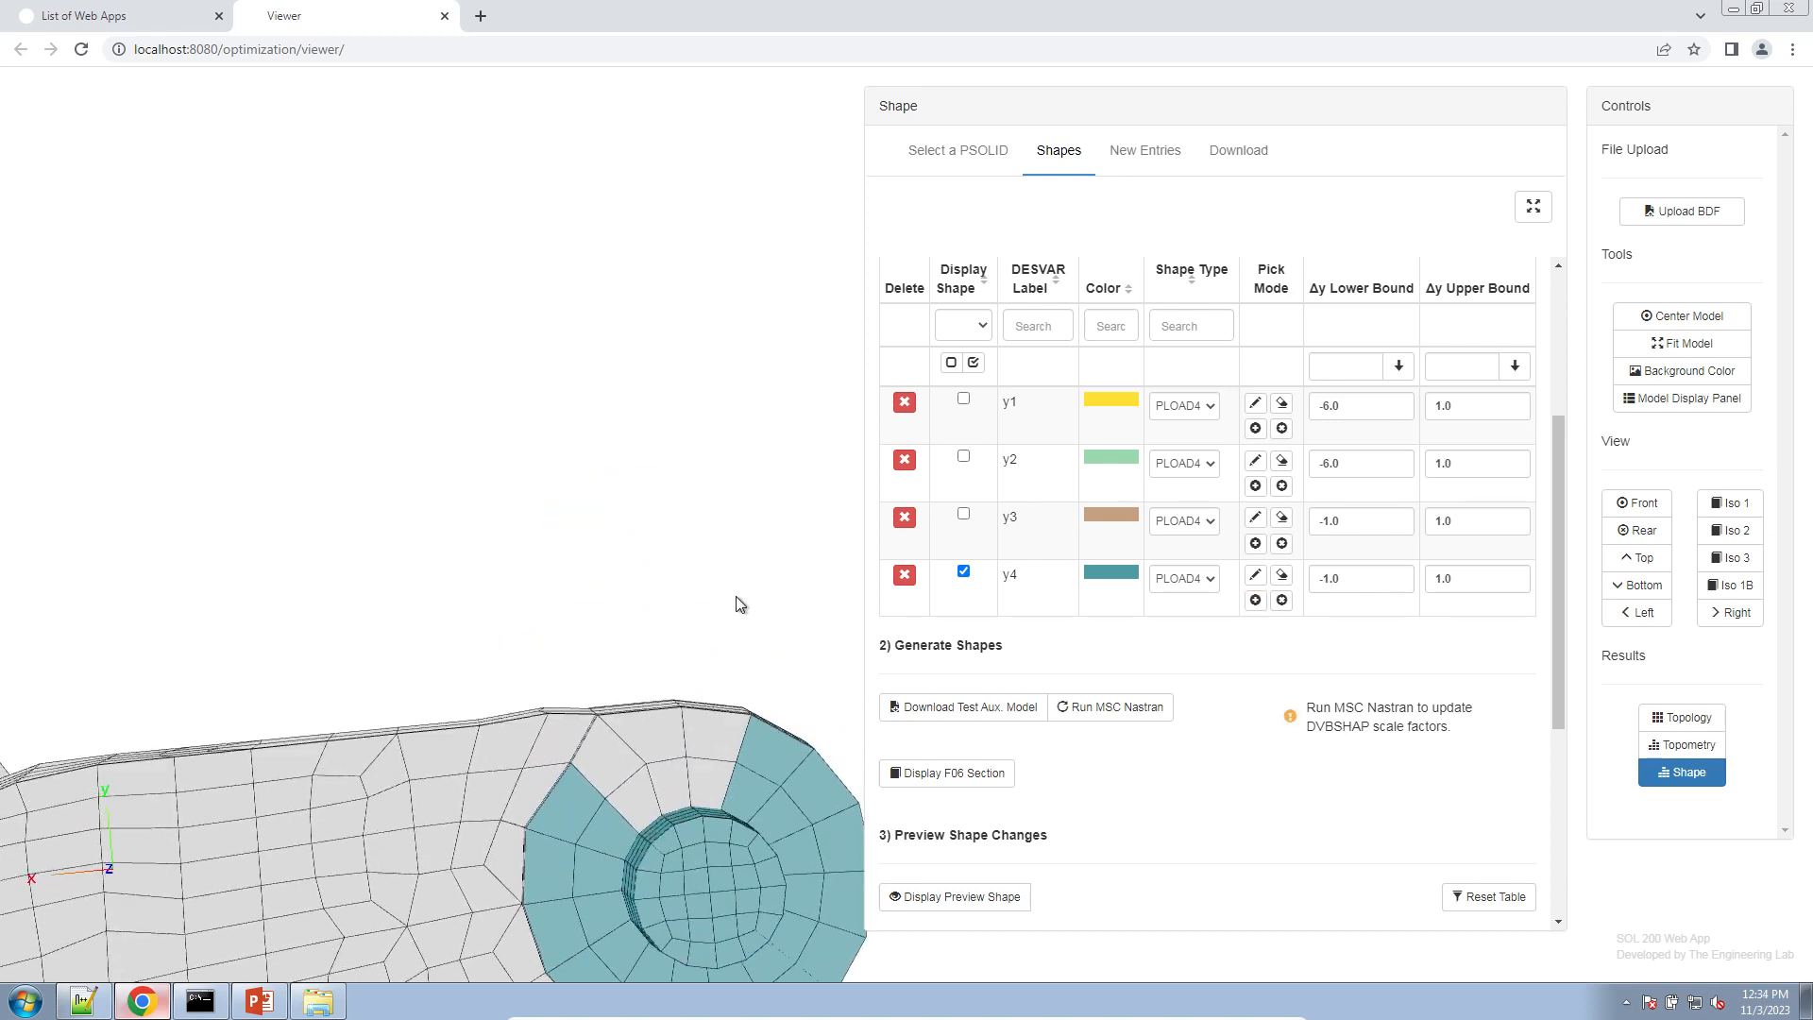
click(1255, 601)
click(625, 788)
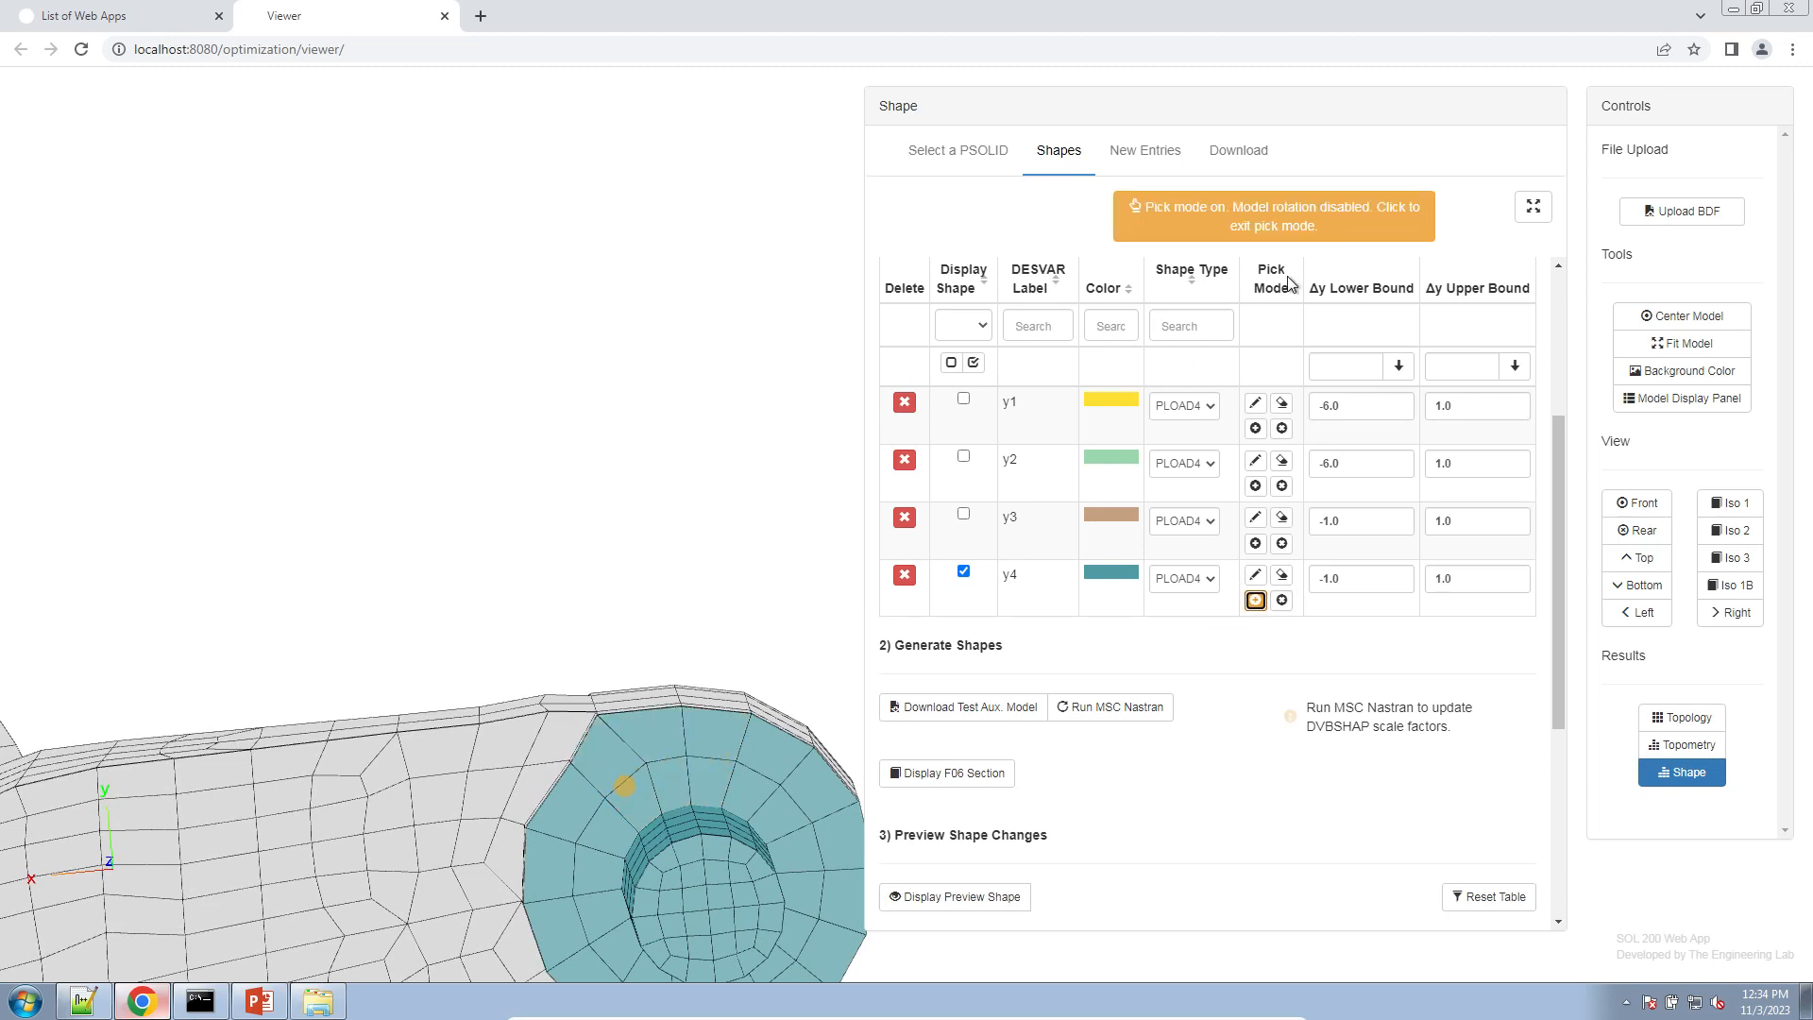
- Run MSC Nastran to regenerate the shapes and inspect the previewed pin and arm
click(1111, 708)
drag(623, 729, 593, 472)
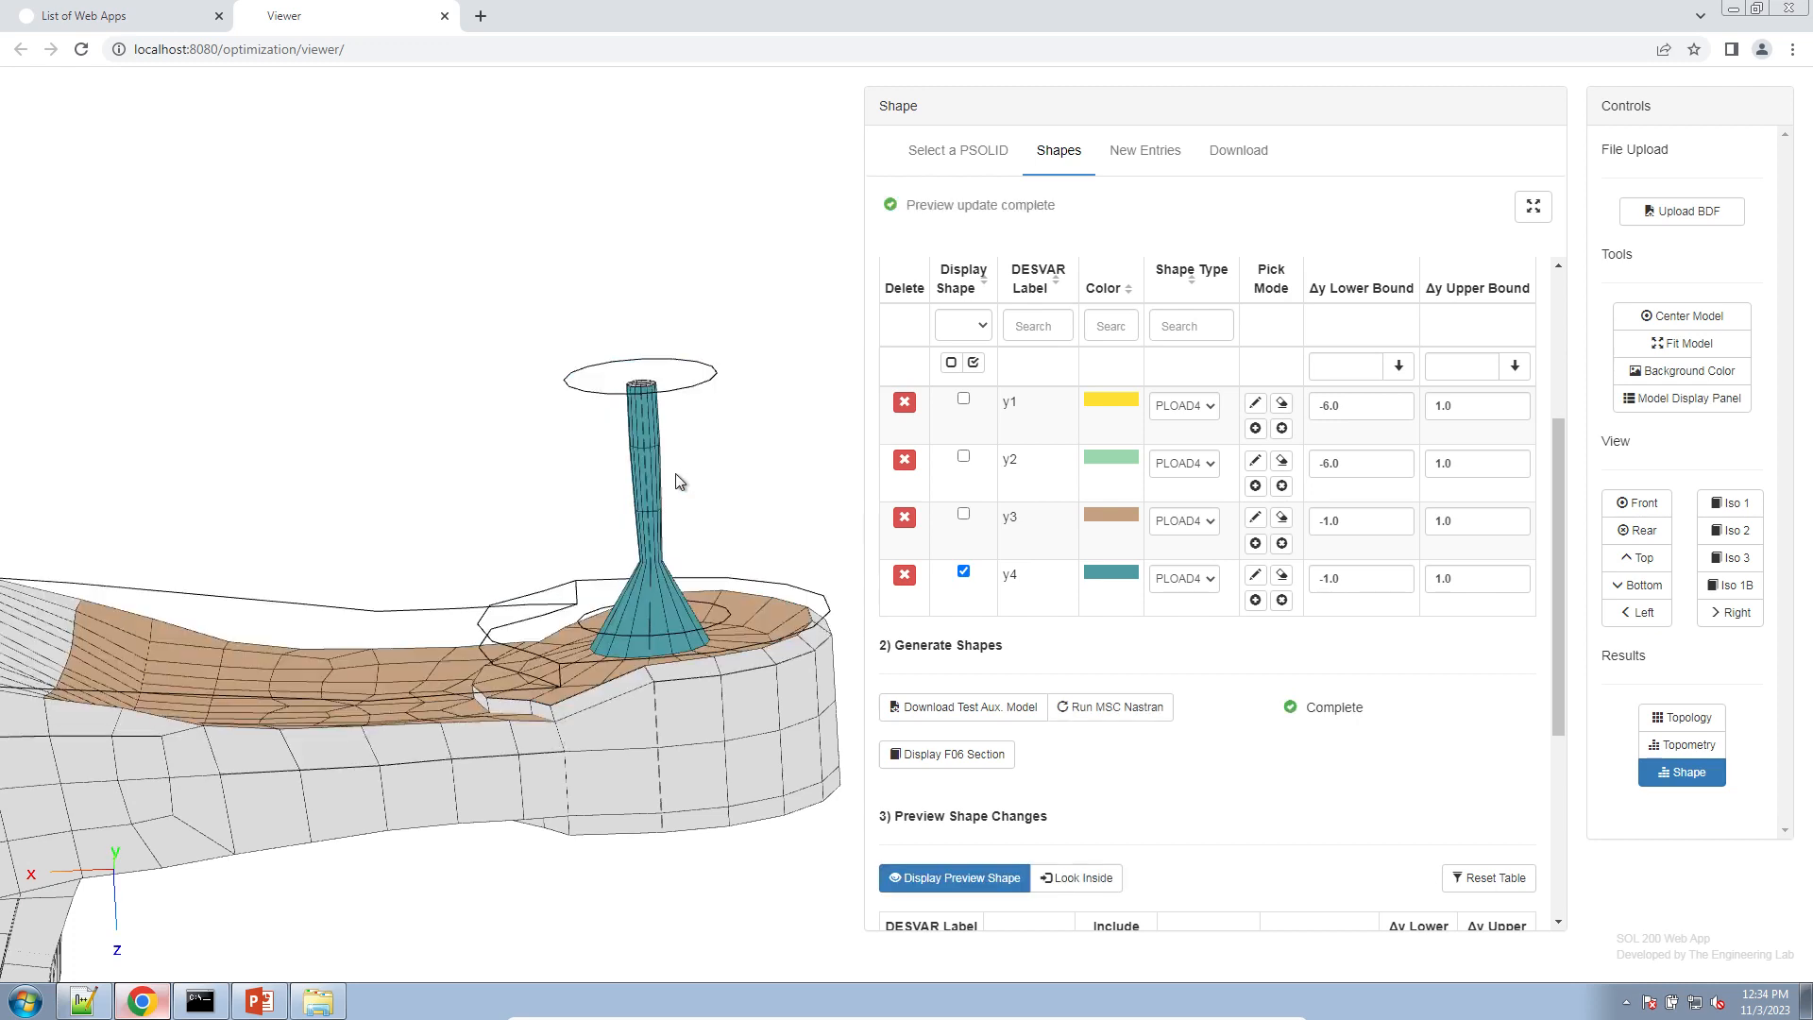
drag(676, 481, 620, 529)
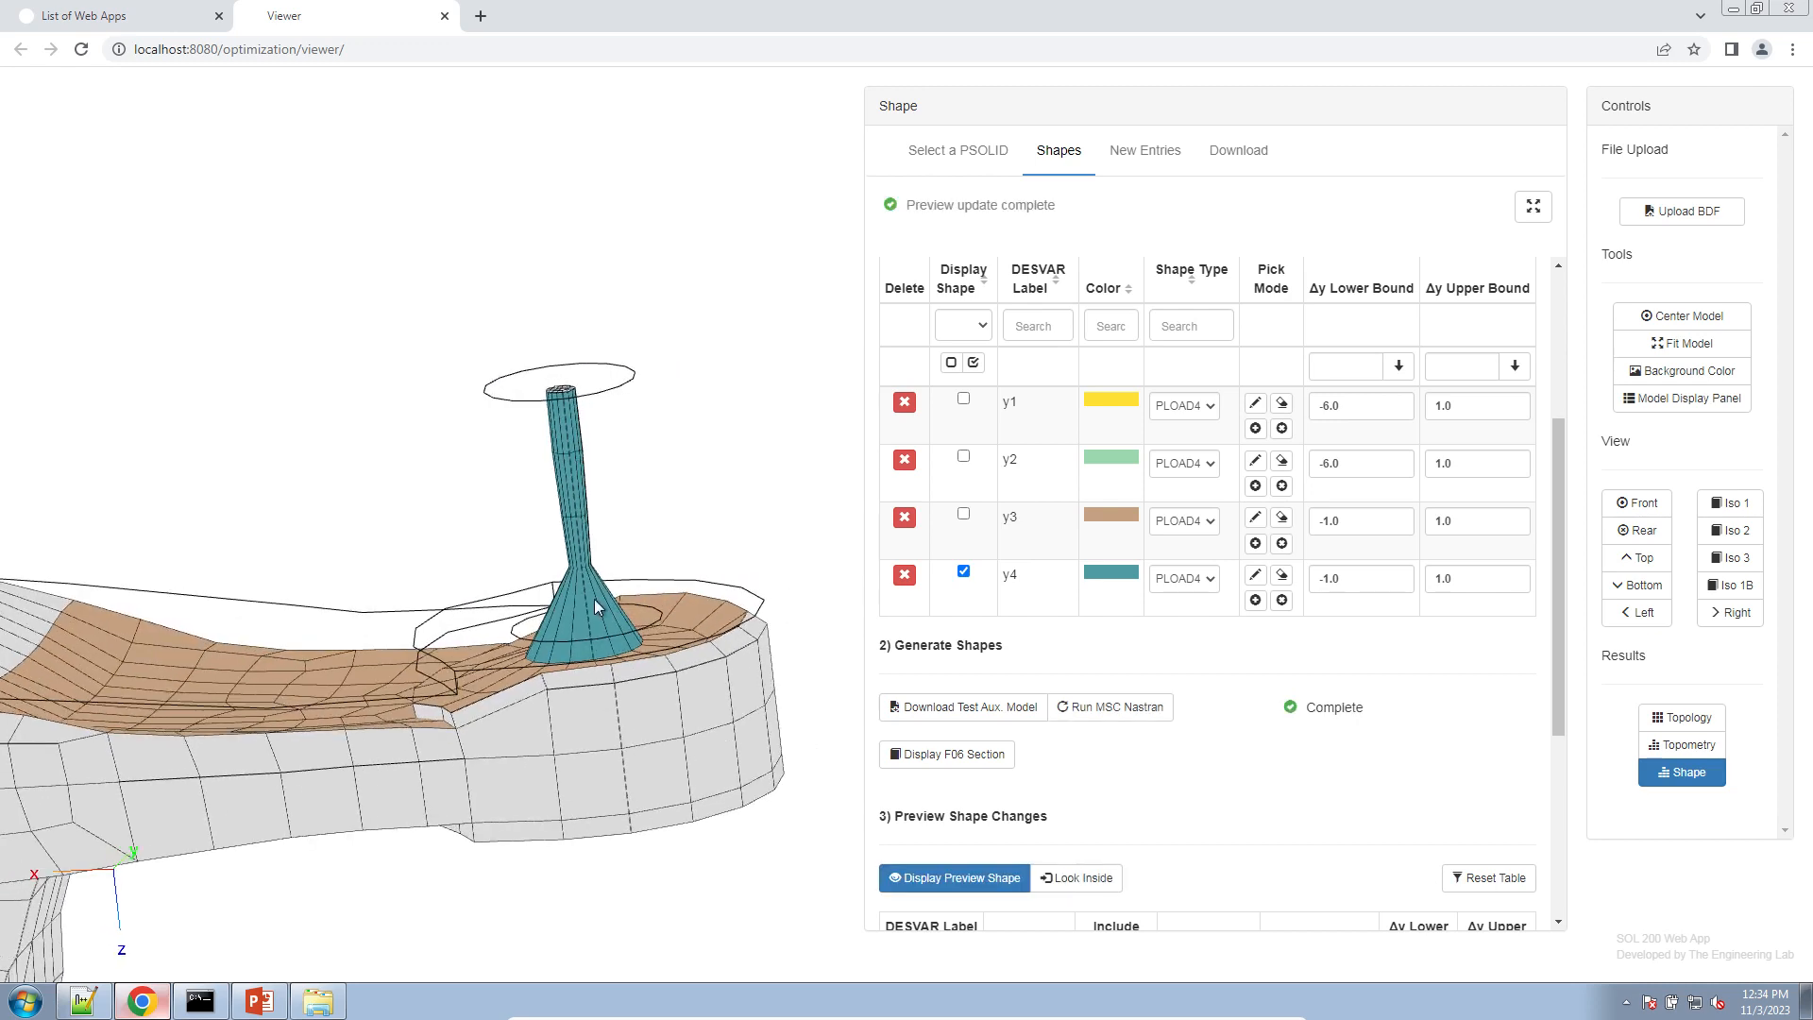
- Exclude y1, y2 and y3 from the preview so that only y4 is applied, and look at the pin
scroll(1197, 721, down, 4)
click(1116, 677)
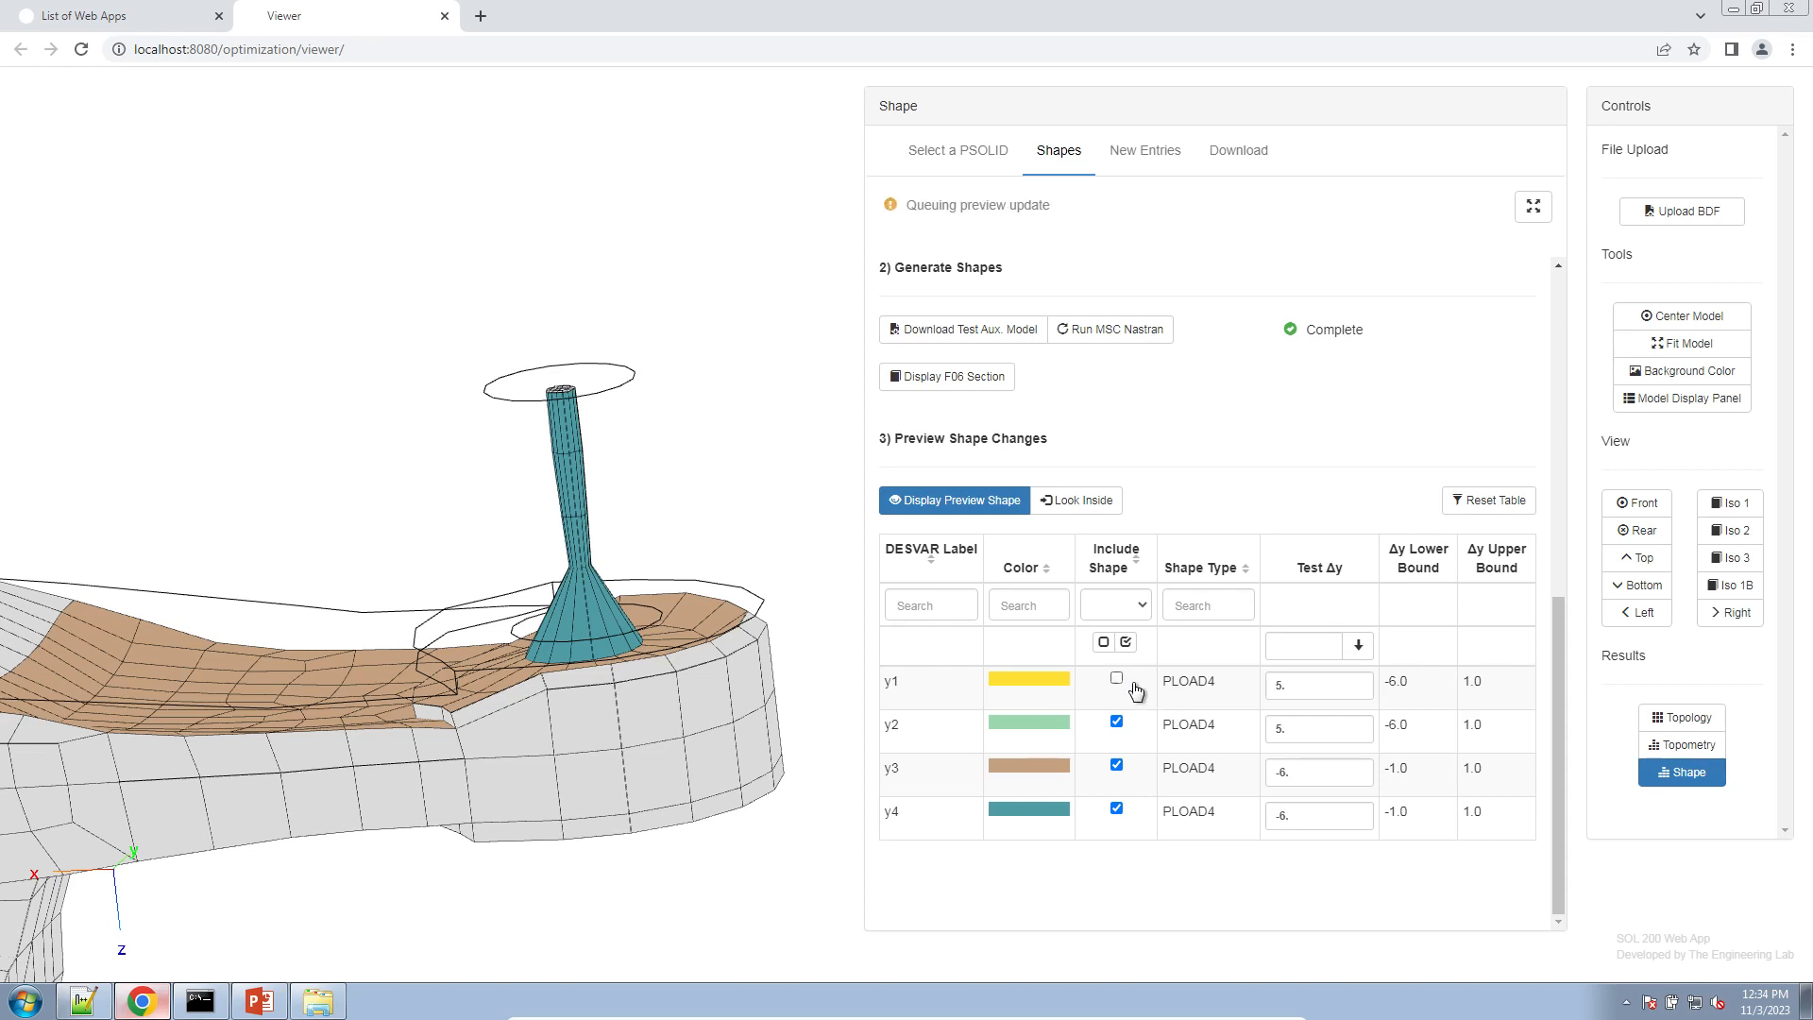
click(1116, 721)
click(1116, 764)
drag(578, 592, 627, 608)
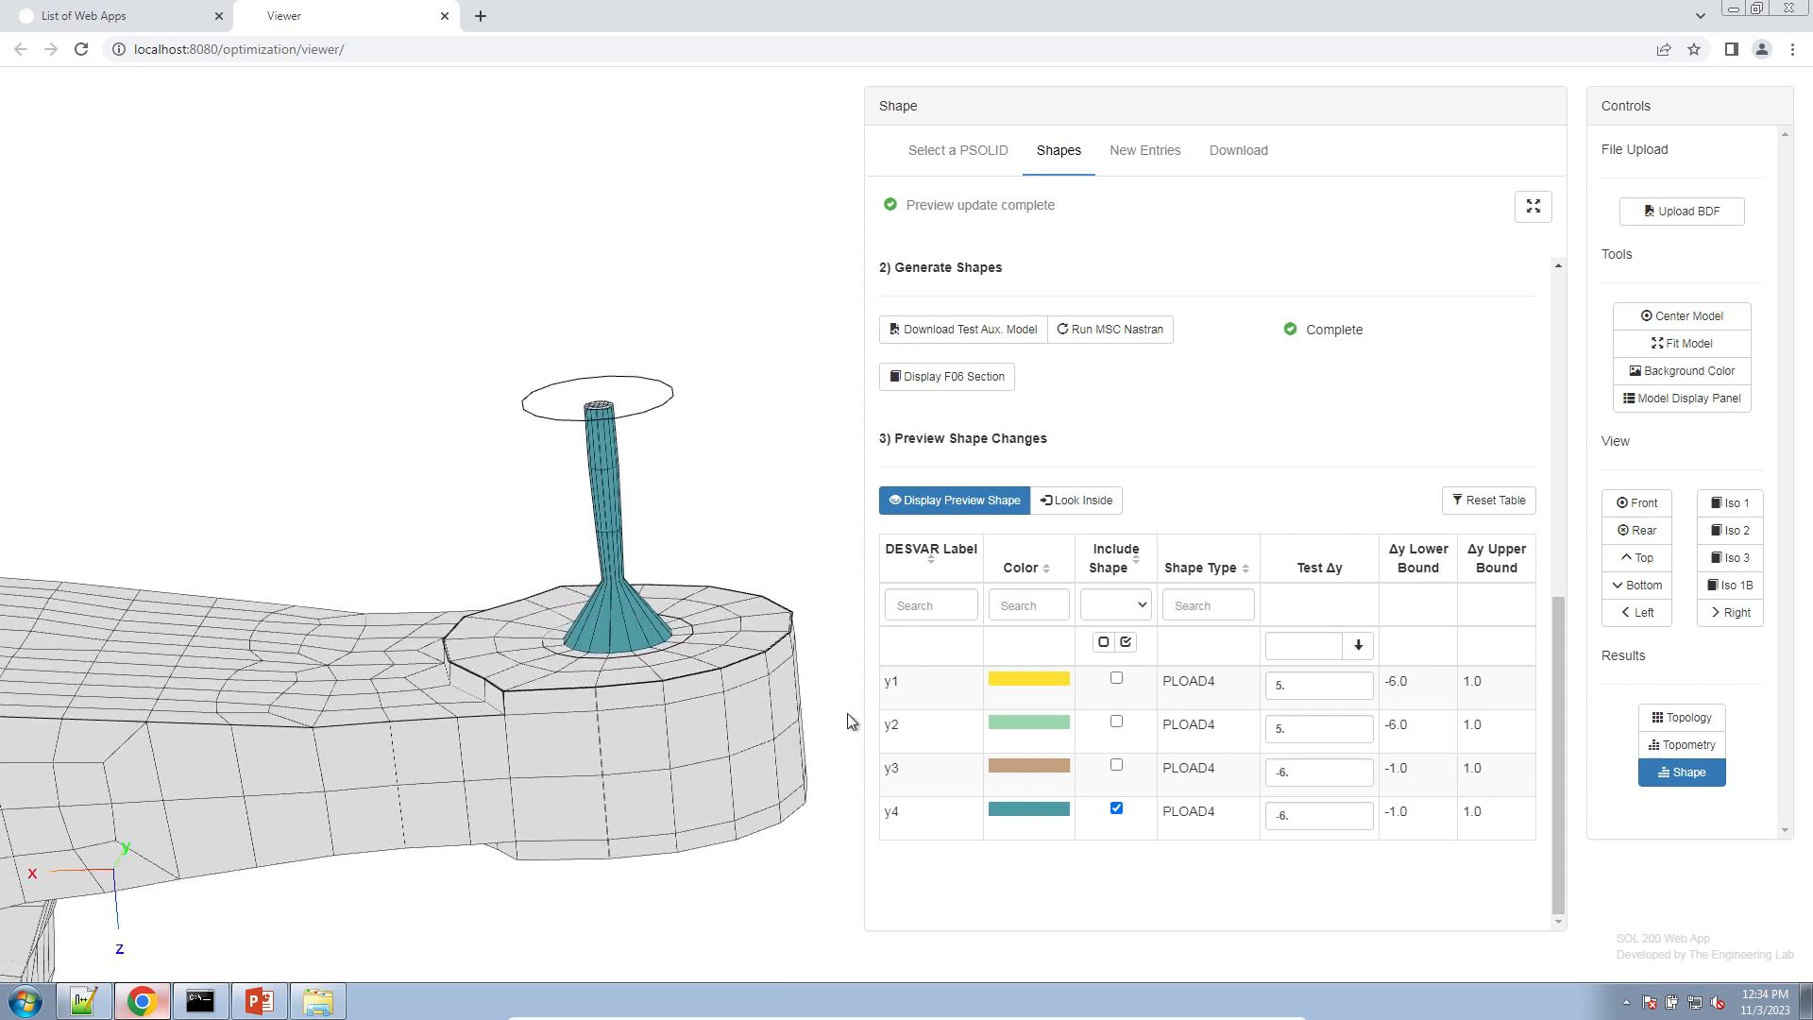
- Set the Test Δy of y4 to -3. and inspect the previewed pin closely from the side
drag(1345, 814, 1268, 819)
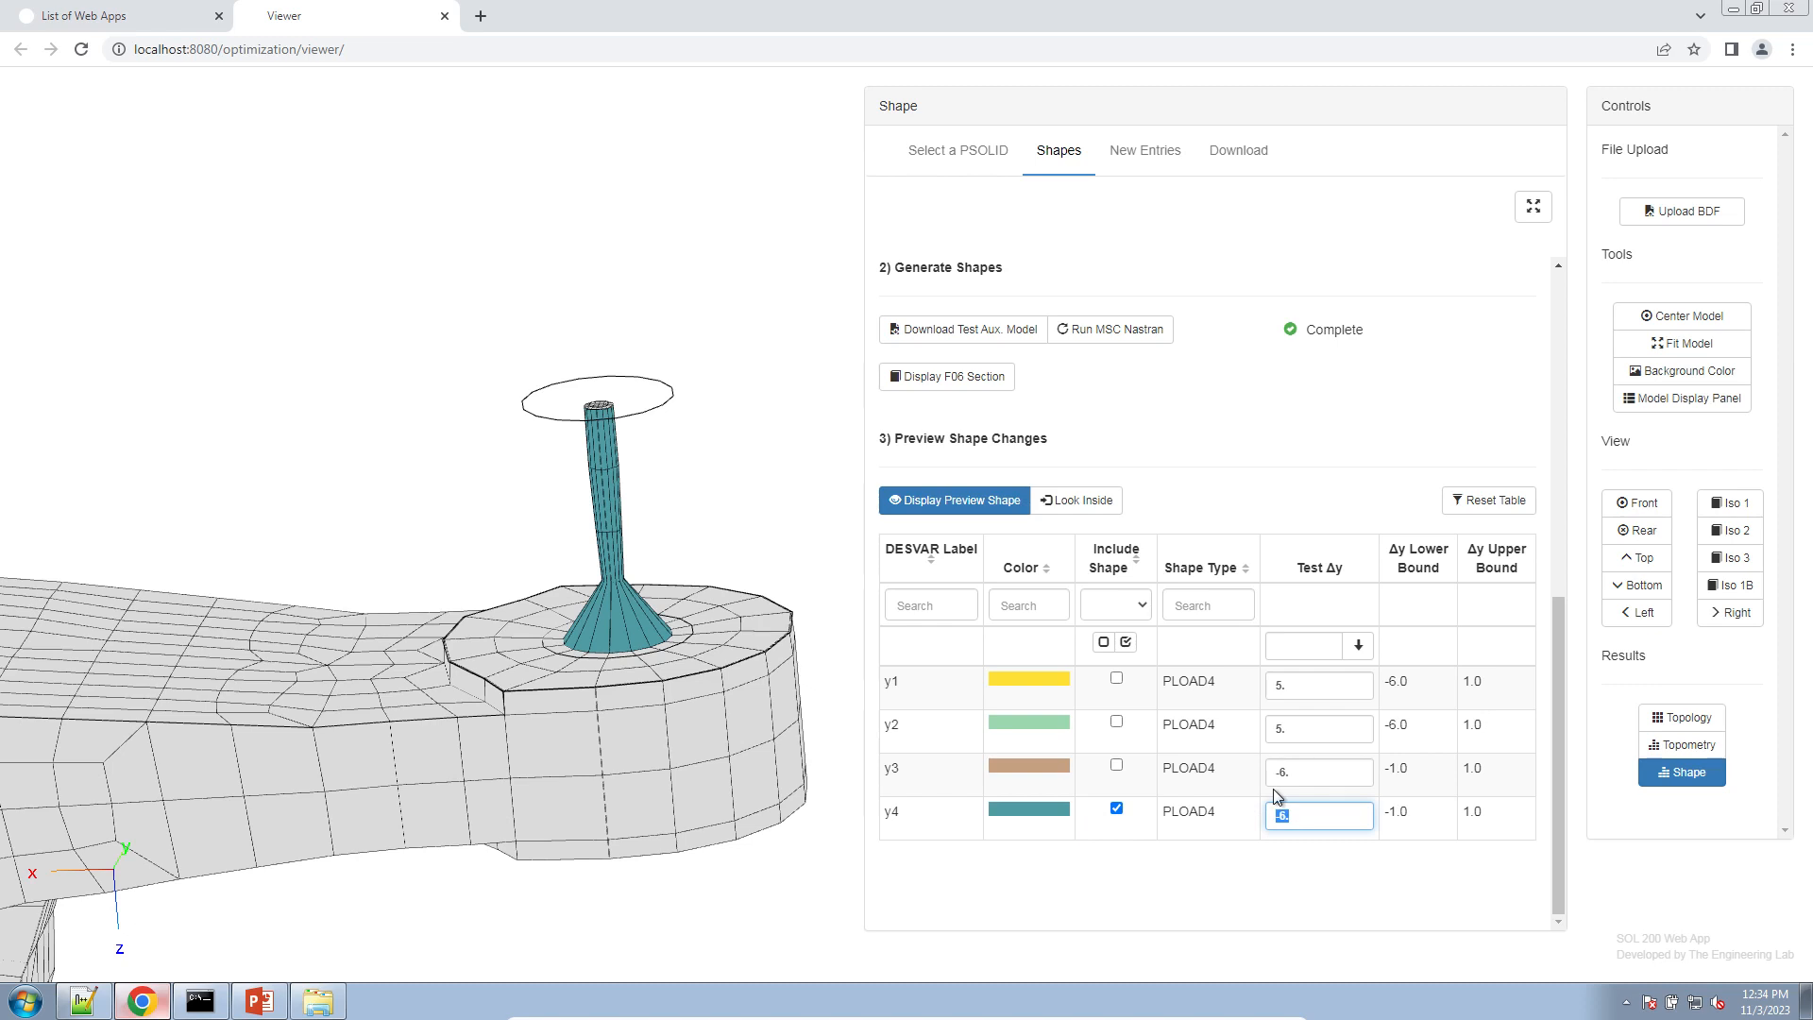
text(-3.)
key(Tab)
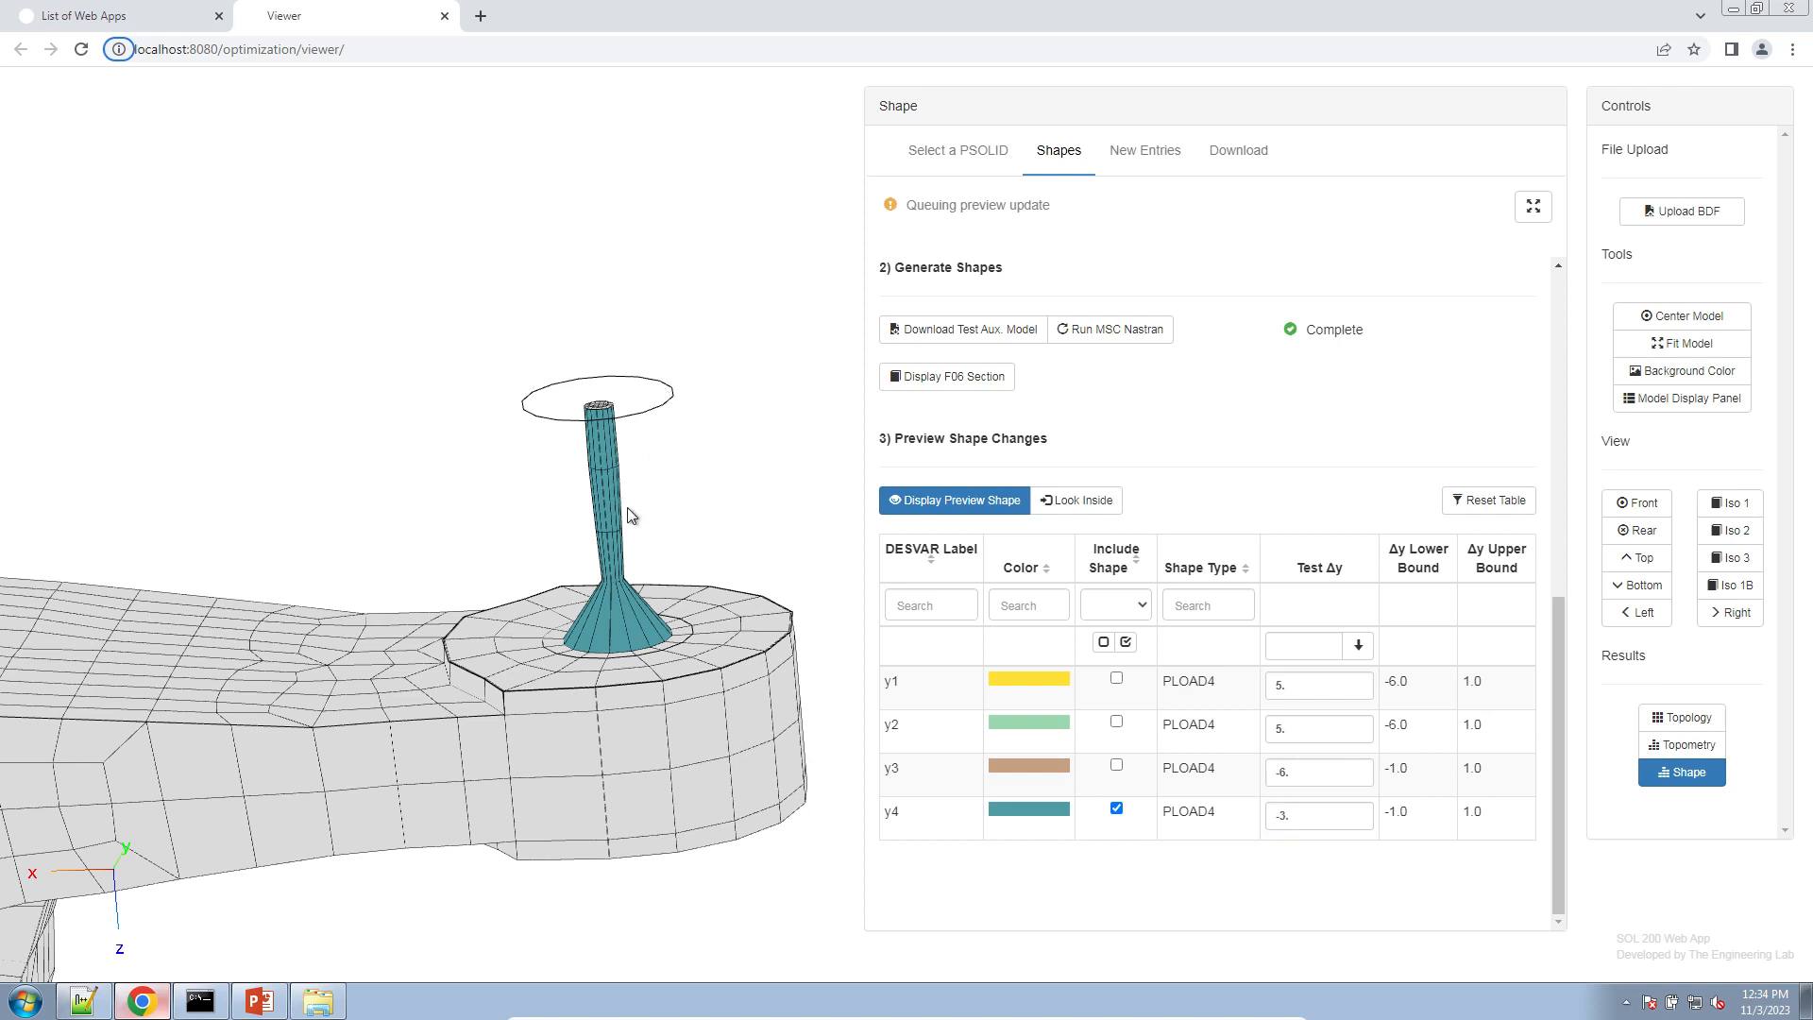
drag(643, 562, 619, 546)
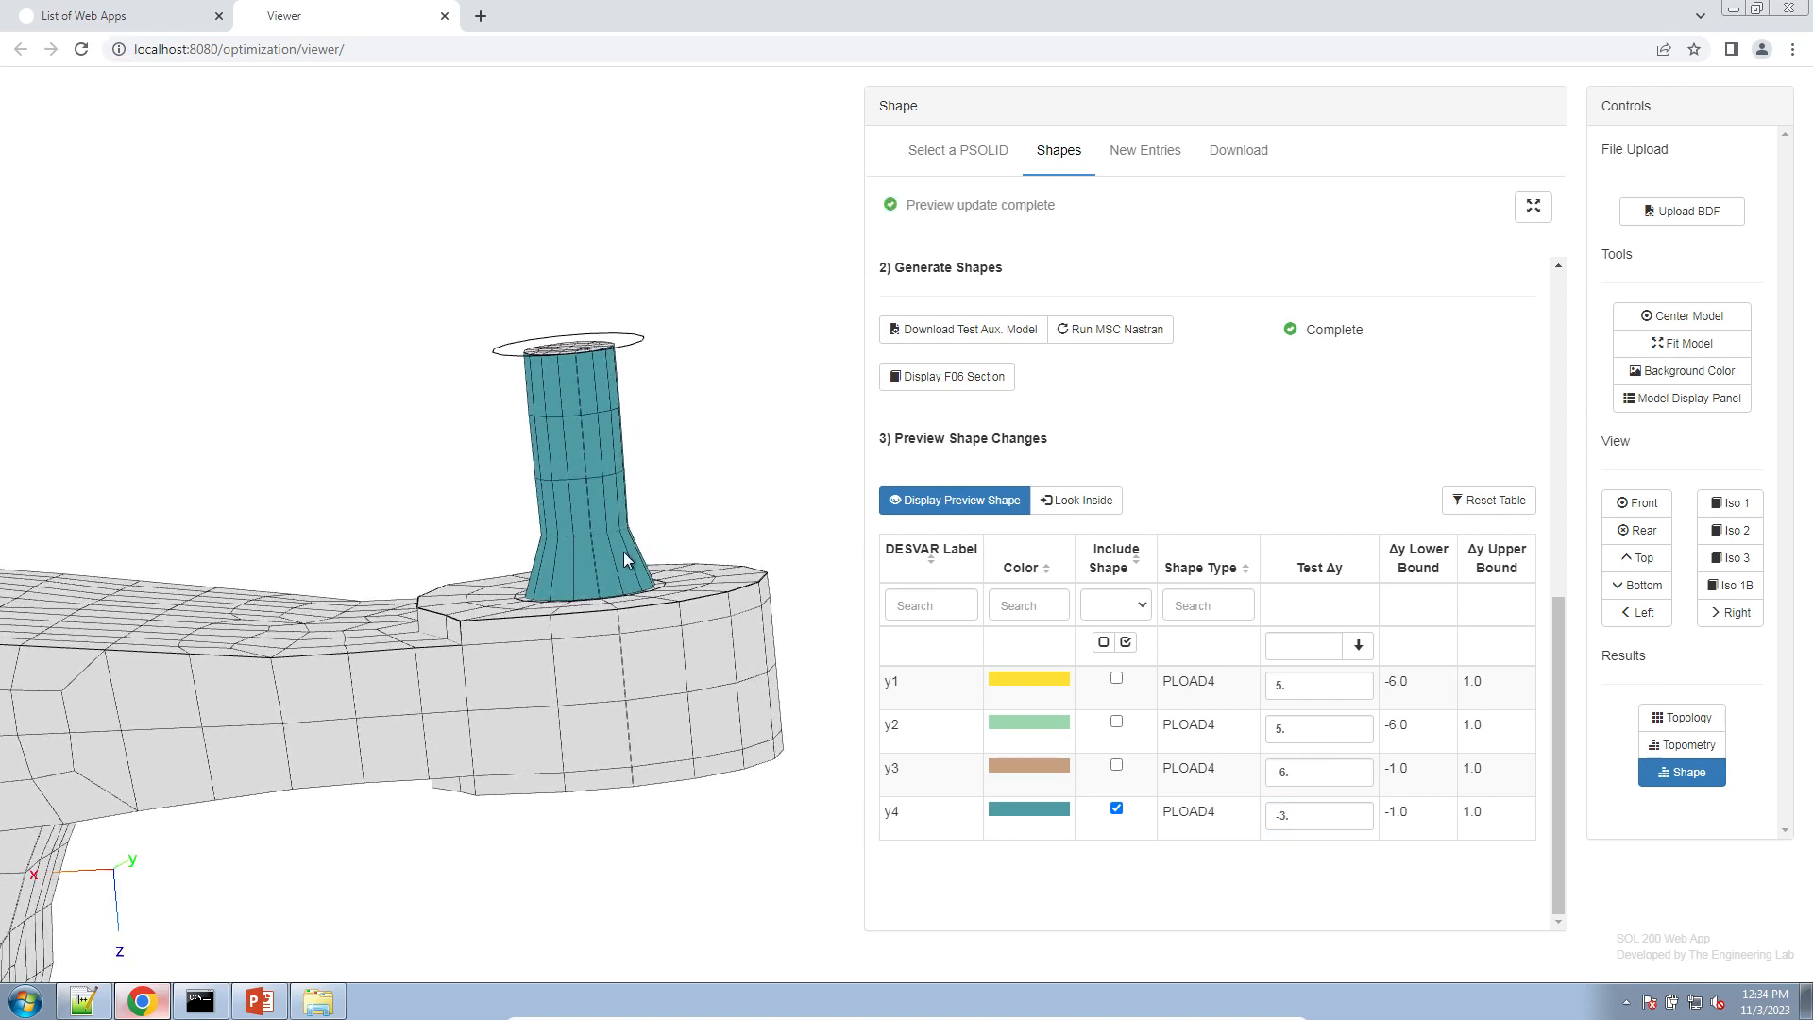
drag(627, 552, 695, 578)
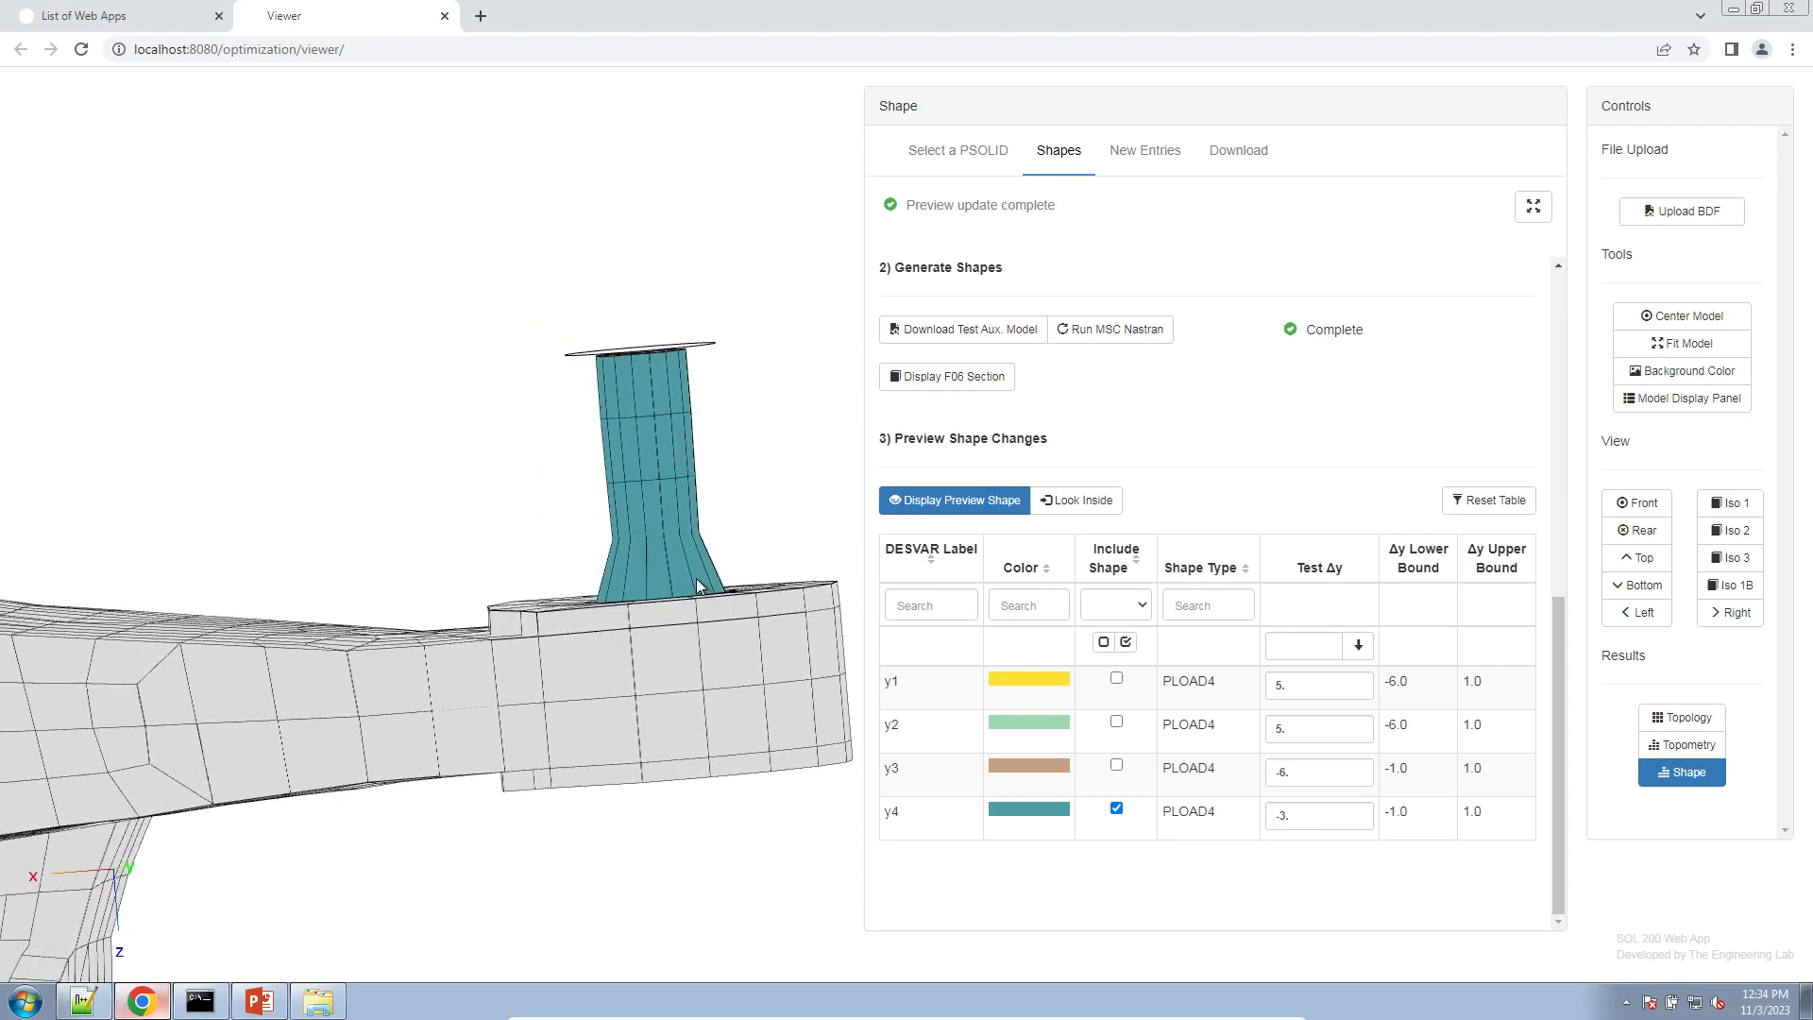
scroll(695, 577, up, 5)
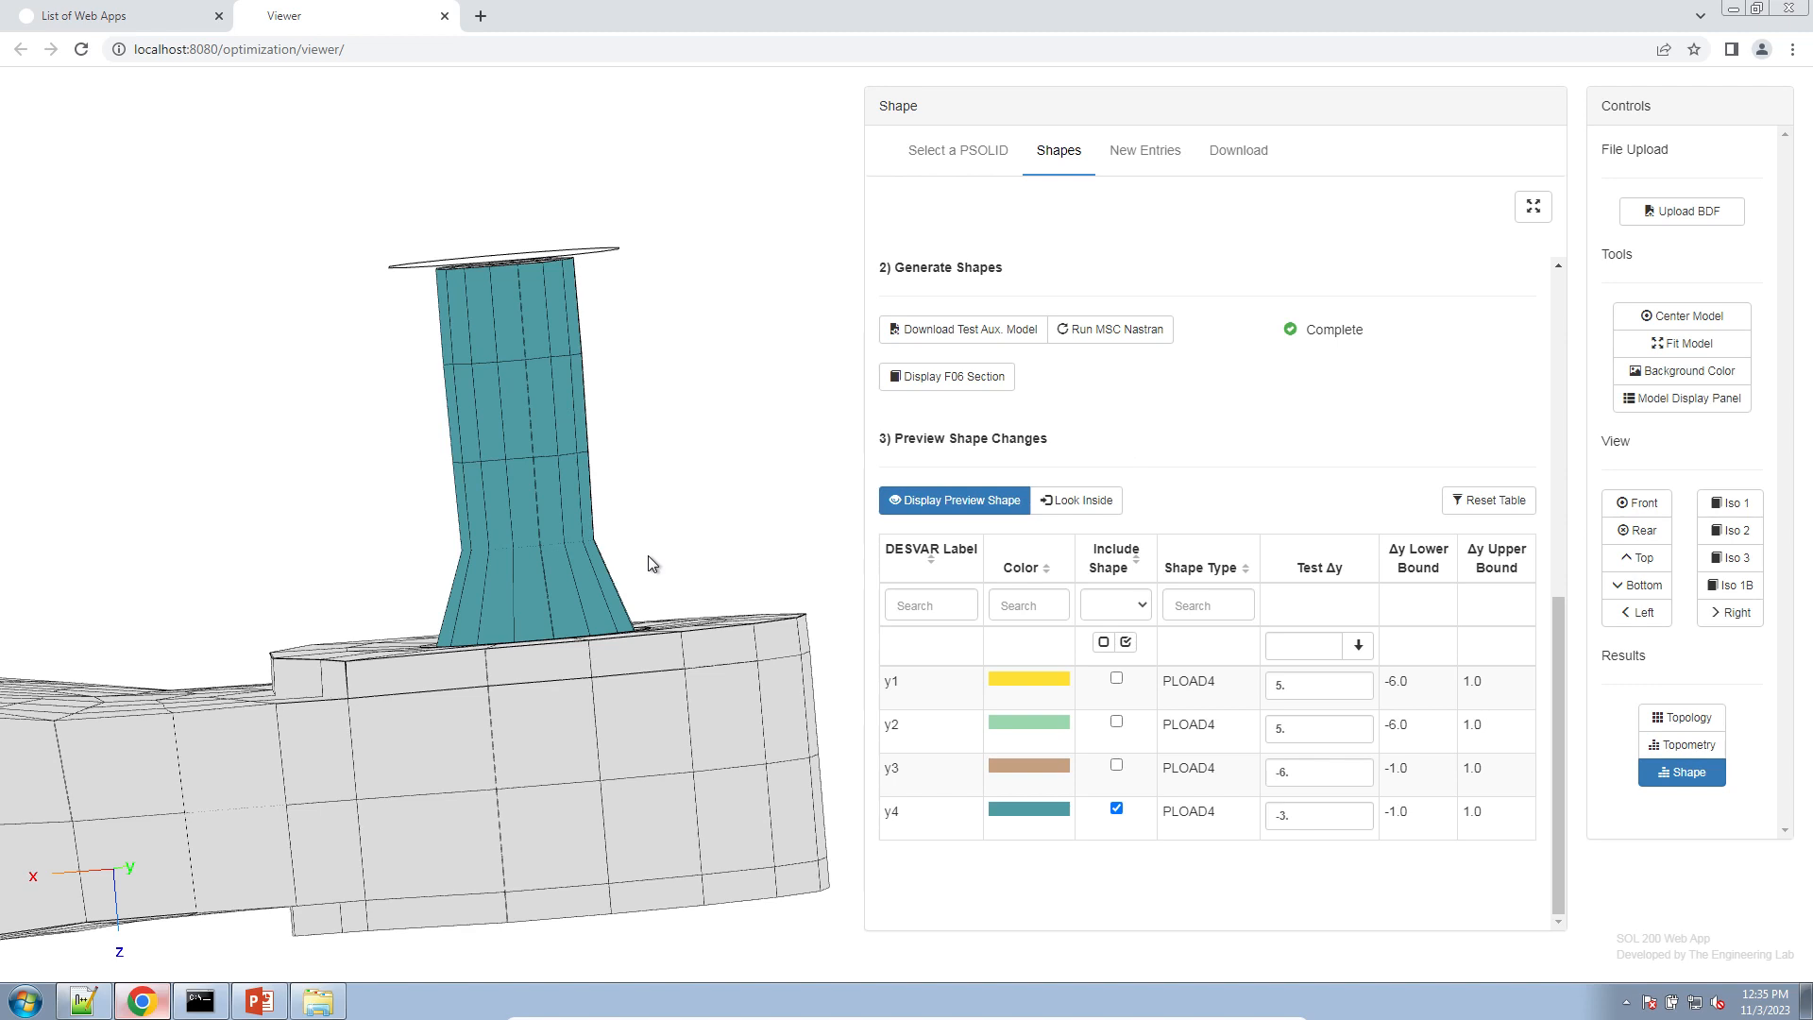
drag(649, 555, 646, 560)
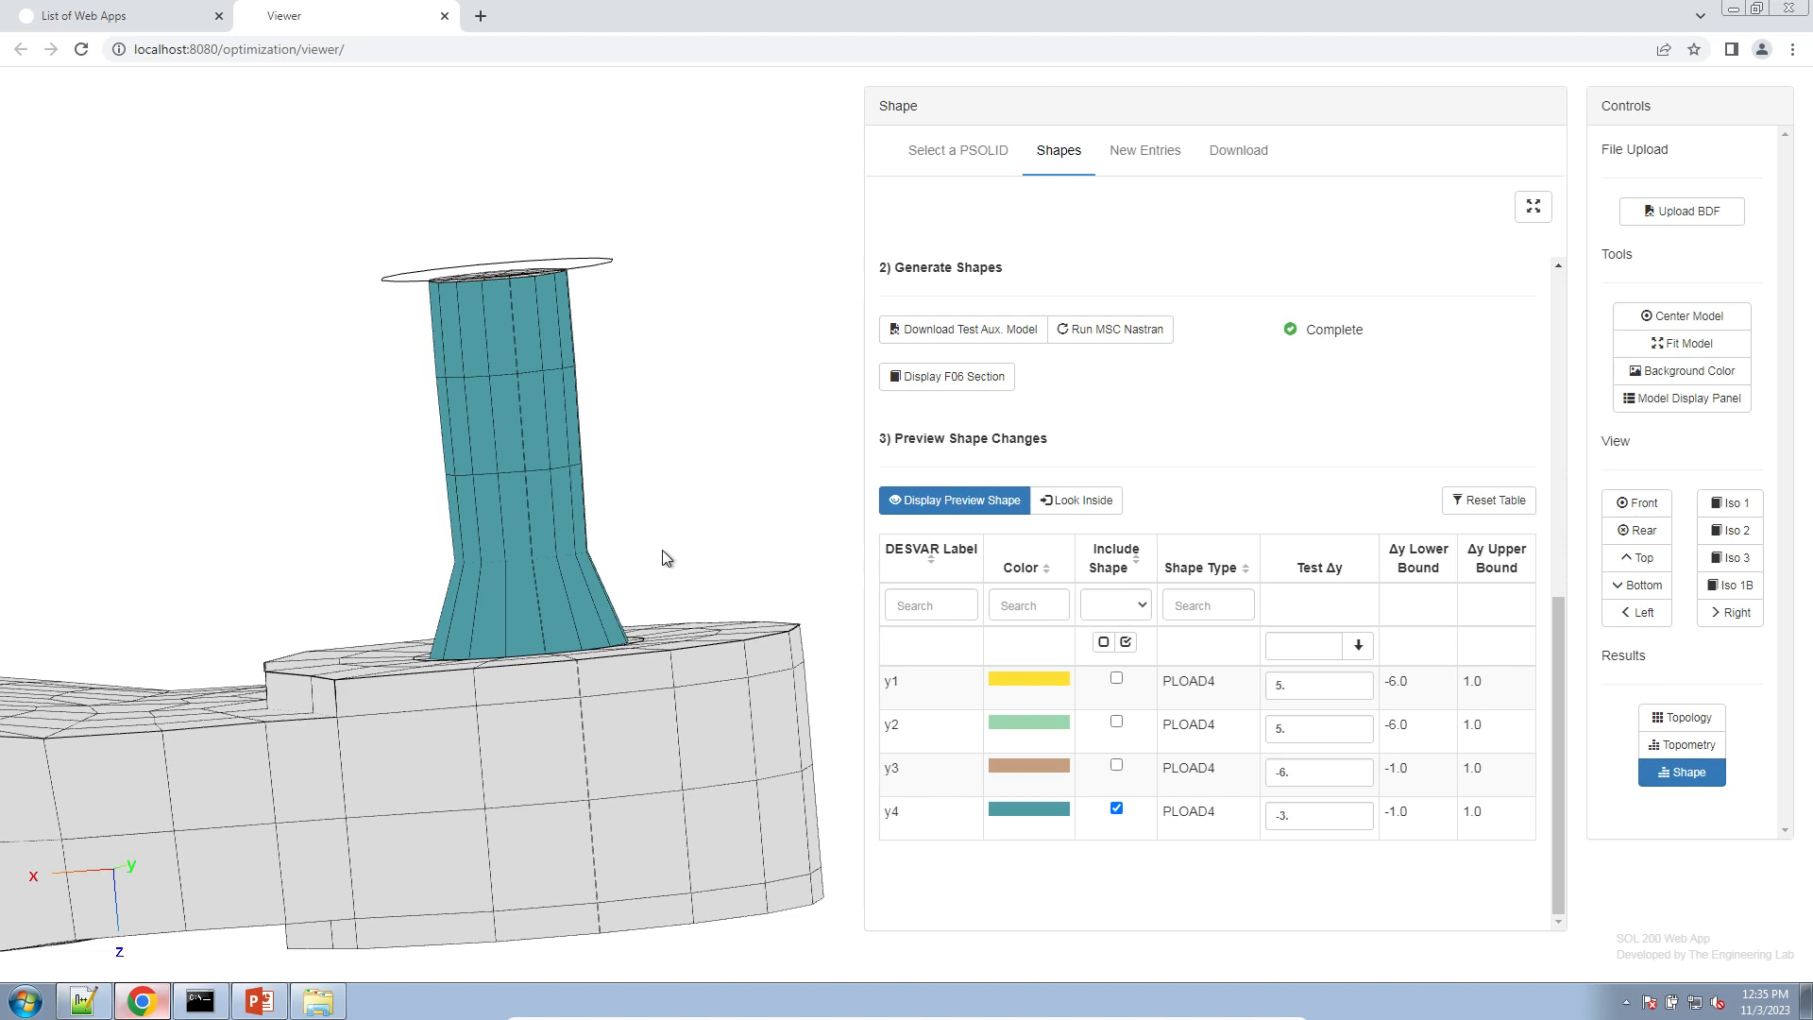
- Set the Δy Lower Bound of y4 to -3
click(1322, 828)
drag(1322, 829, 1250, 801)
scroll(1231, 825, up, 4)
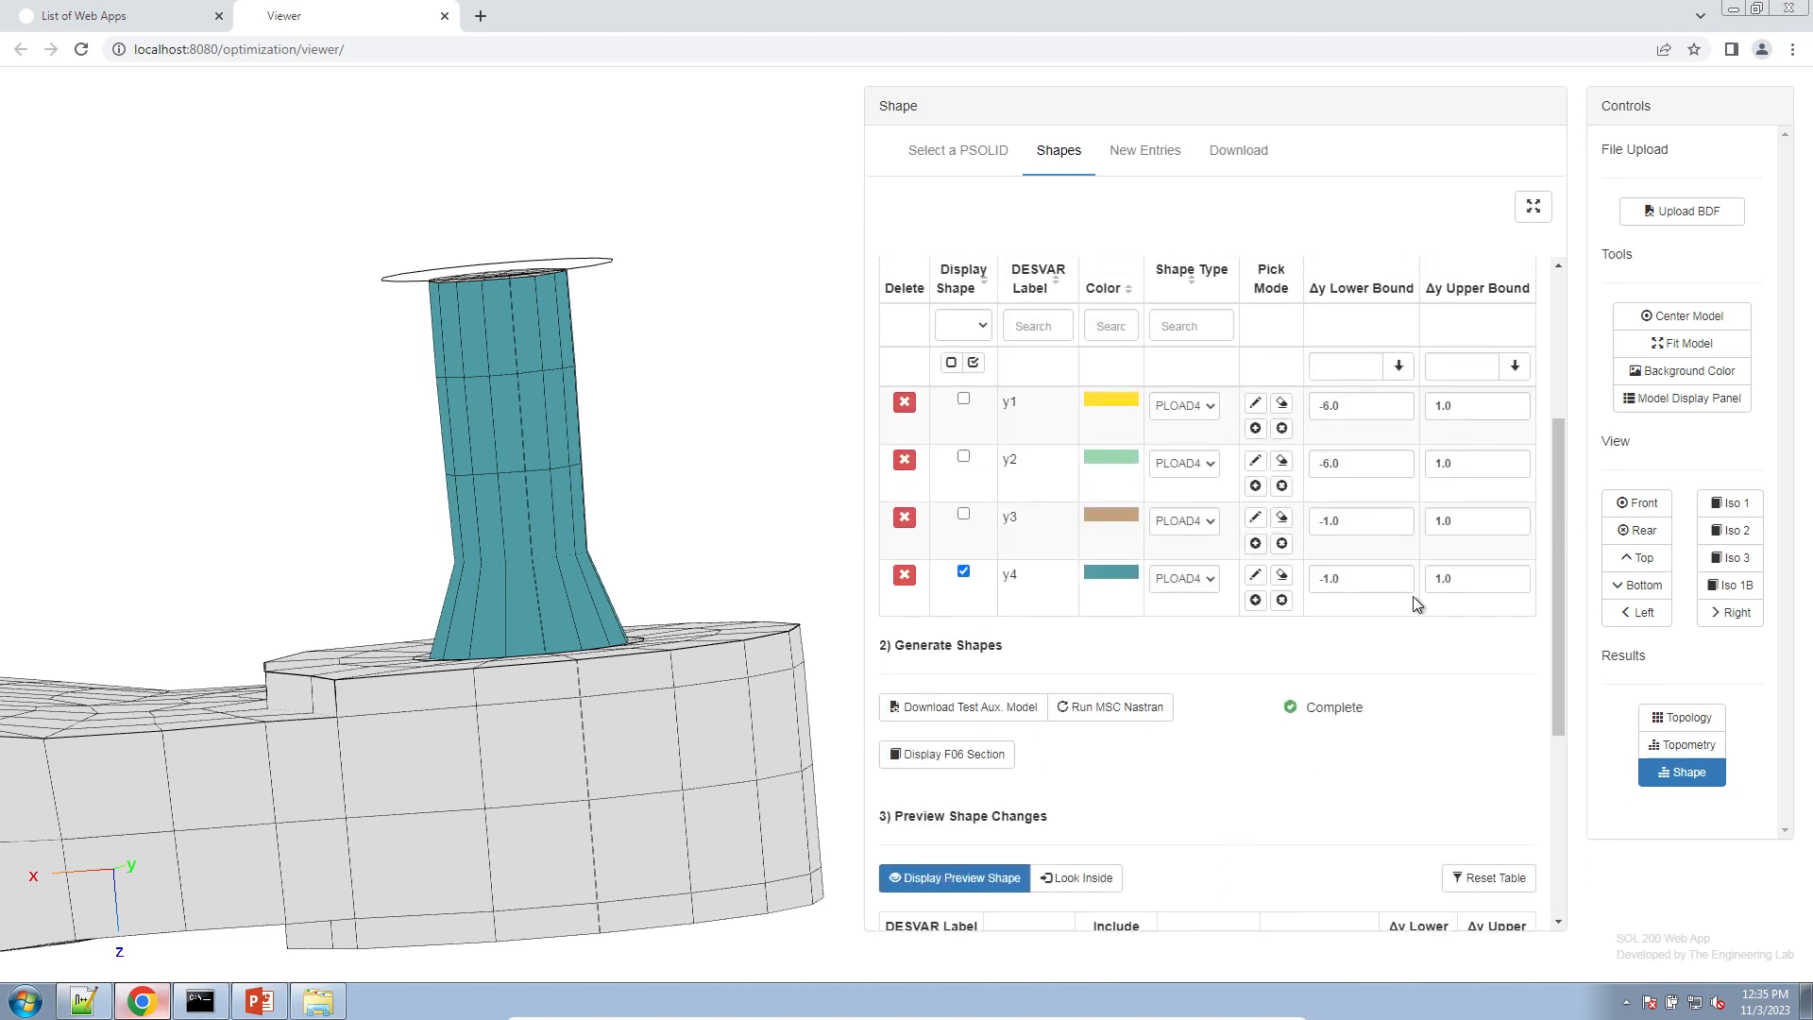
drag(1402, 578, 1239, 592)
text(-3.)
click(1340, 675)
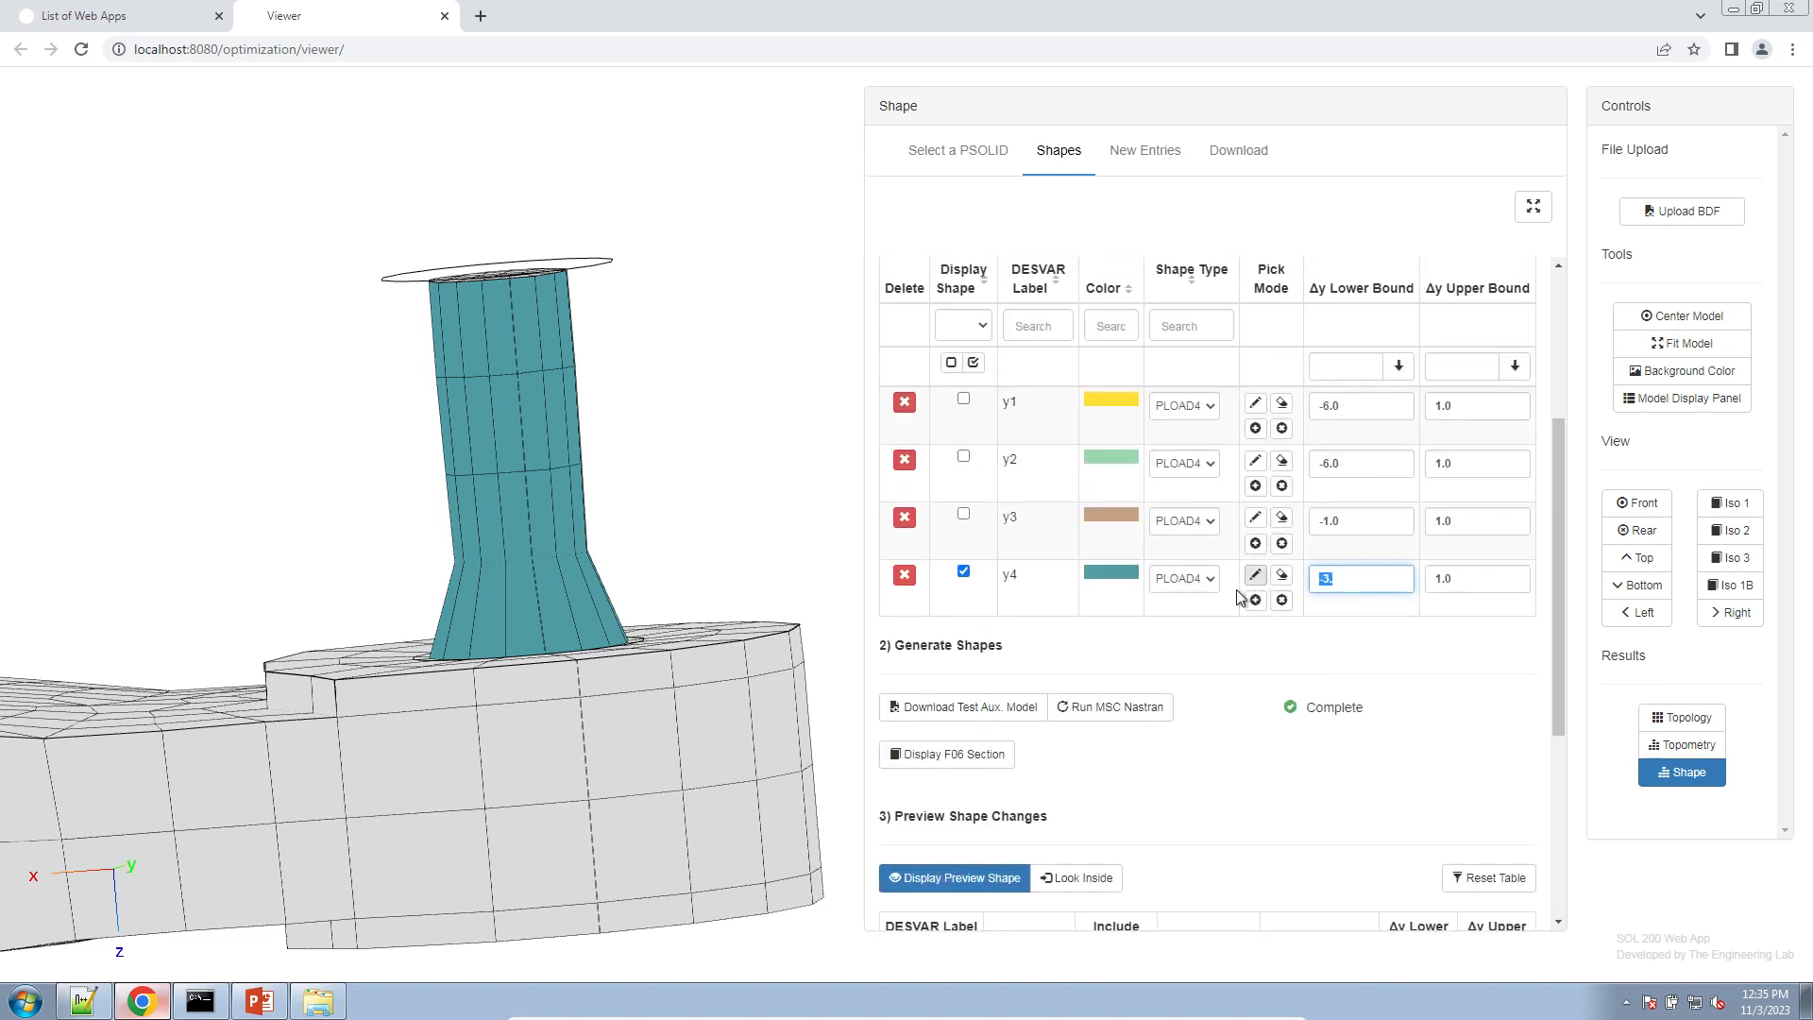
- Show only the y3 region on the undeformed model and orient the view towards the arm's side wall
click(973, 363)
click(1254, 543)
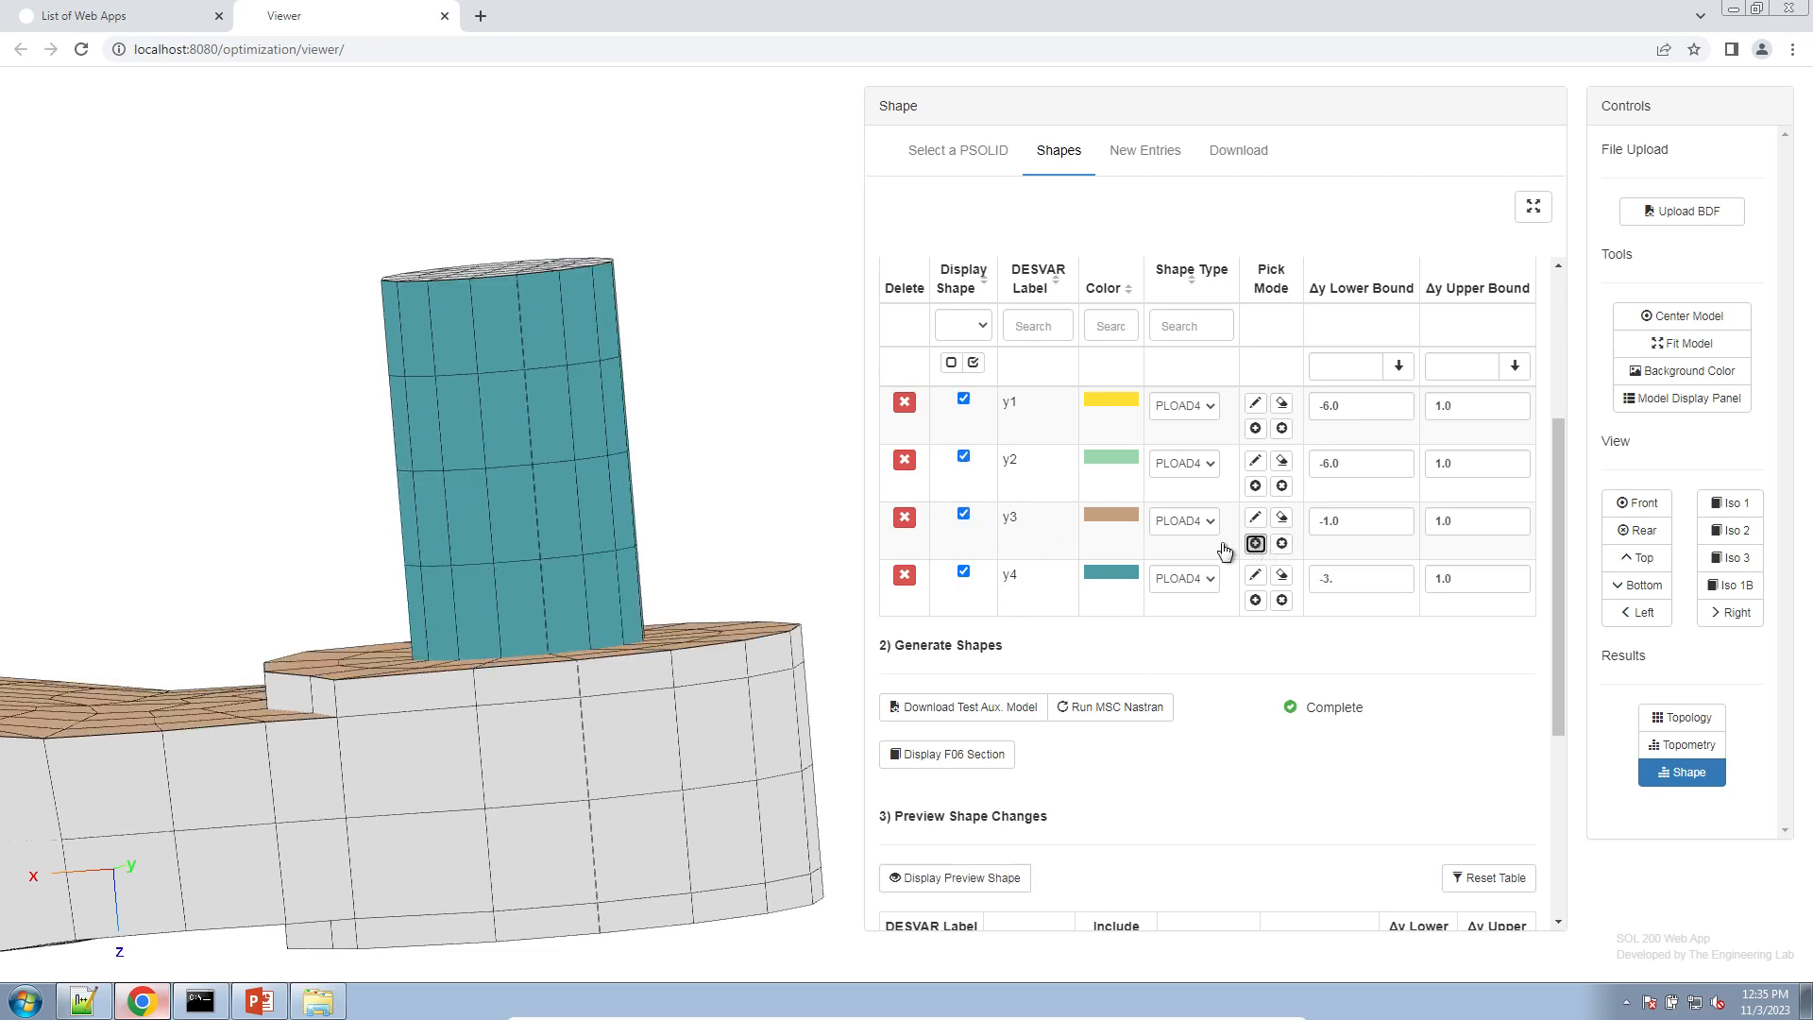
click(1143, 232)
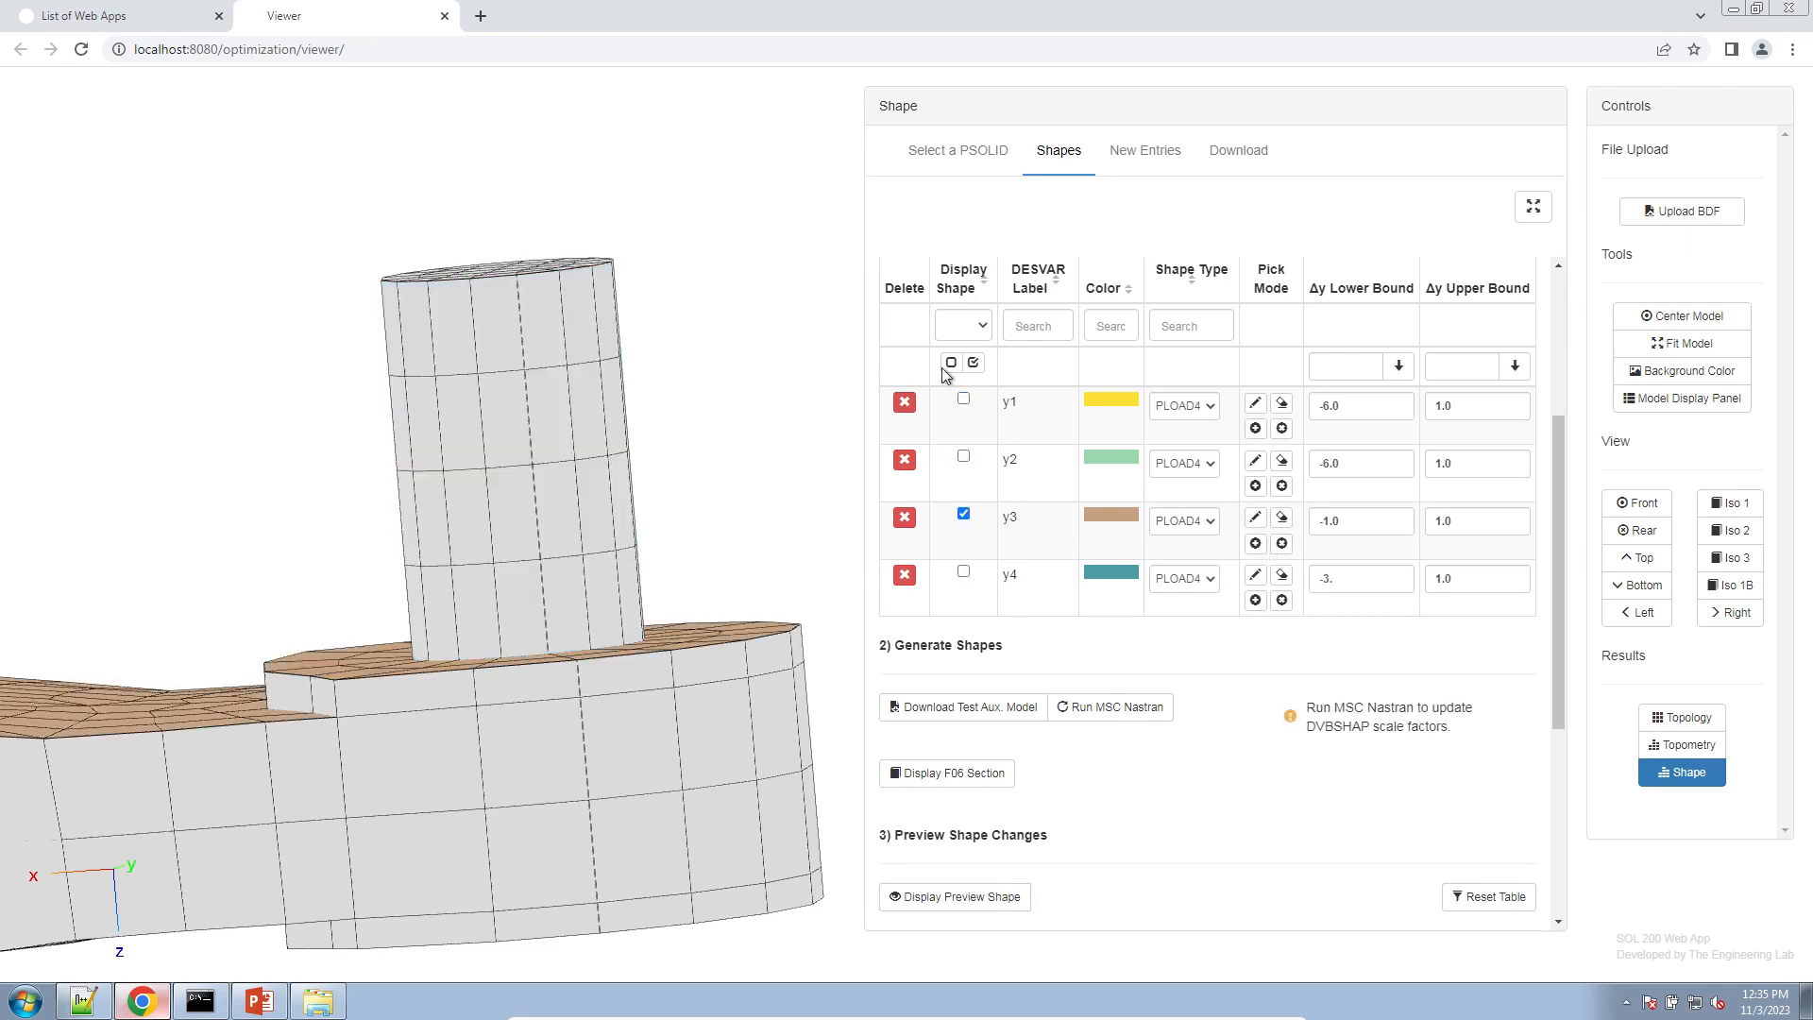
drag(642, 491, 411, 575)
right_drag(413, 566, 776, 425)
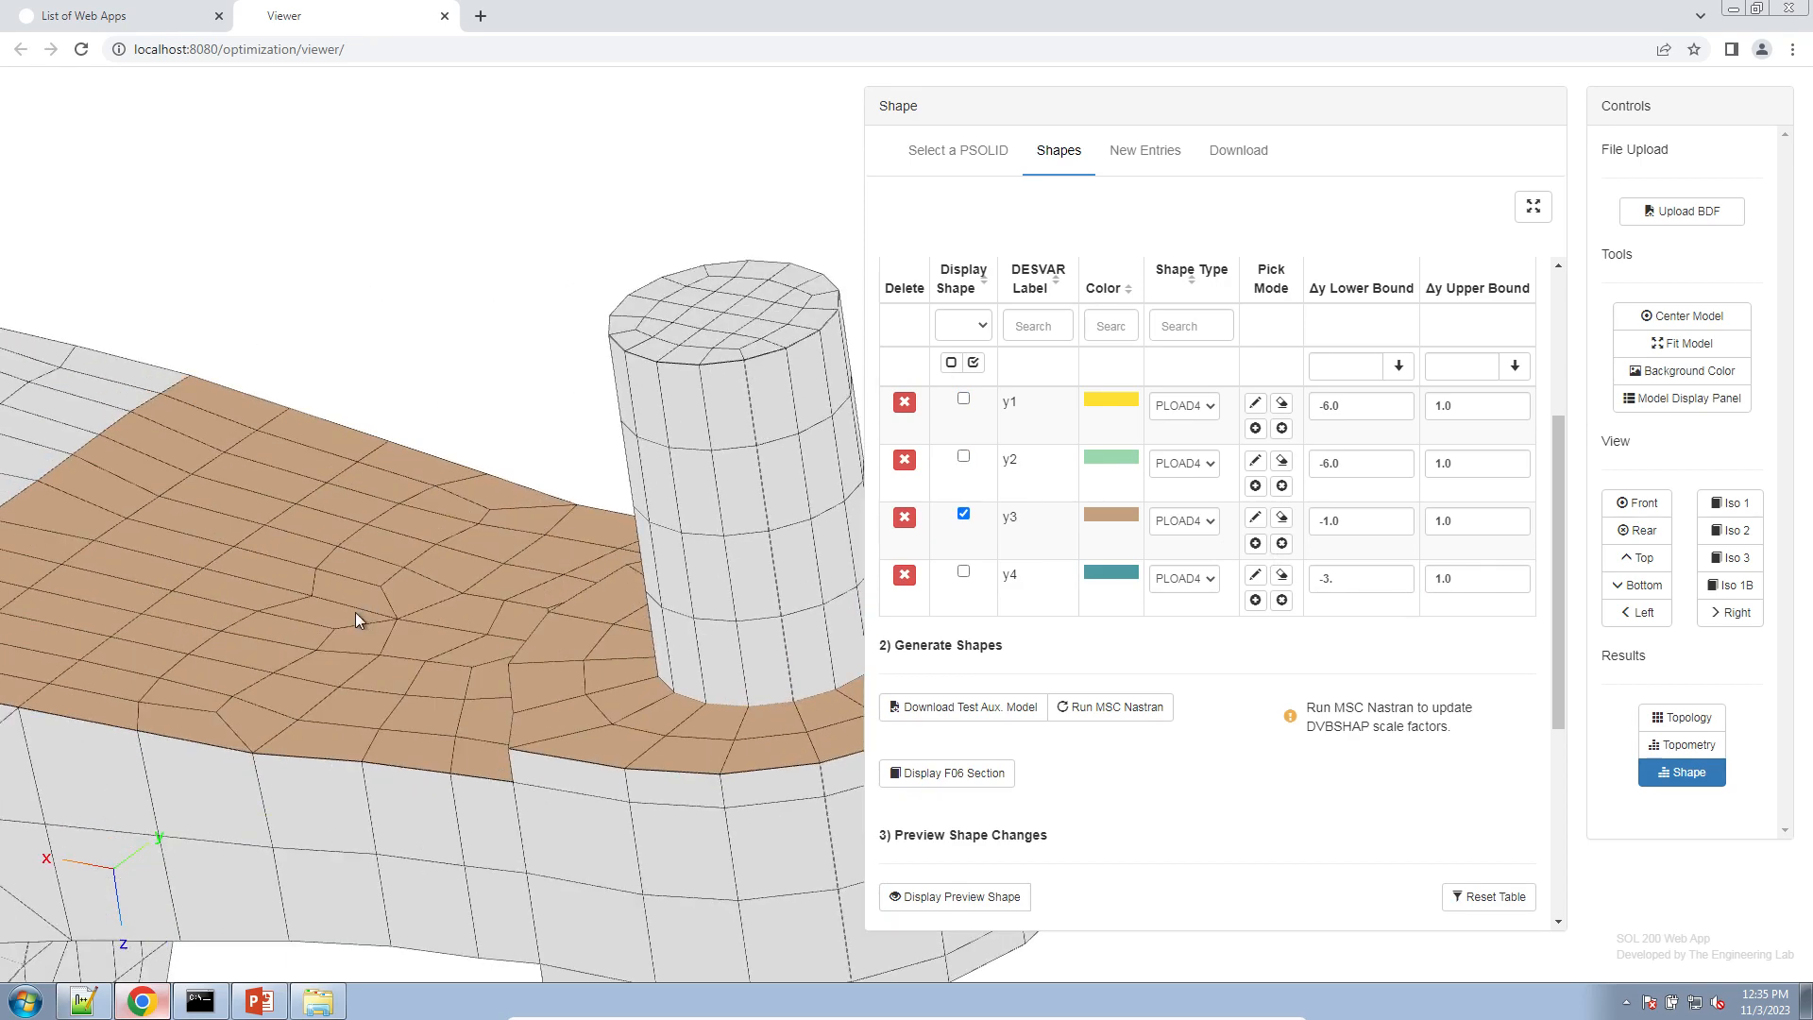
drag(355, 555, 348, 605)
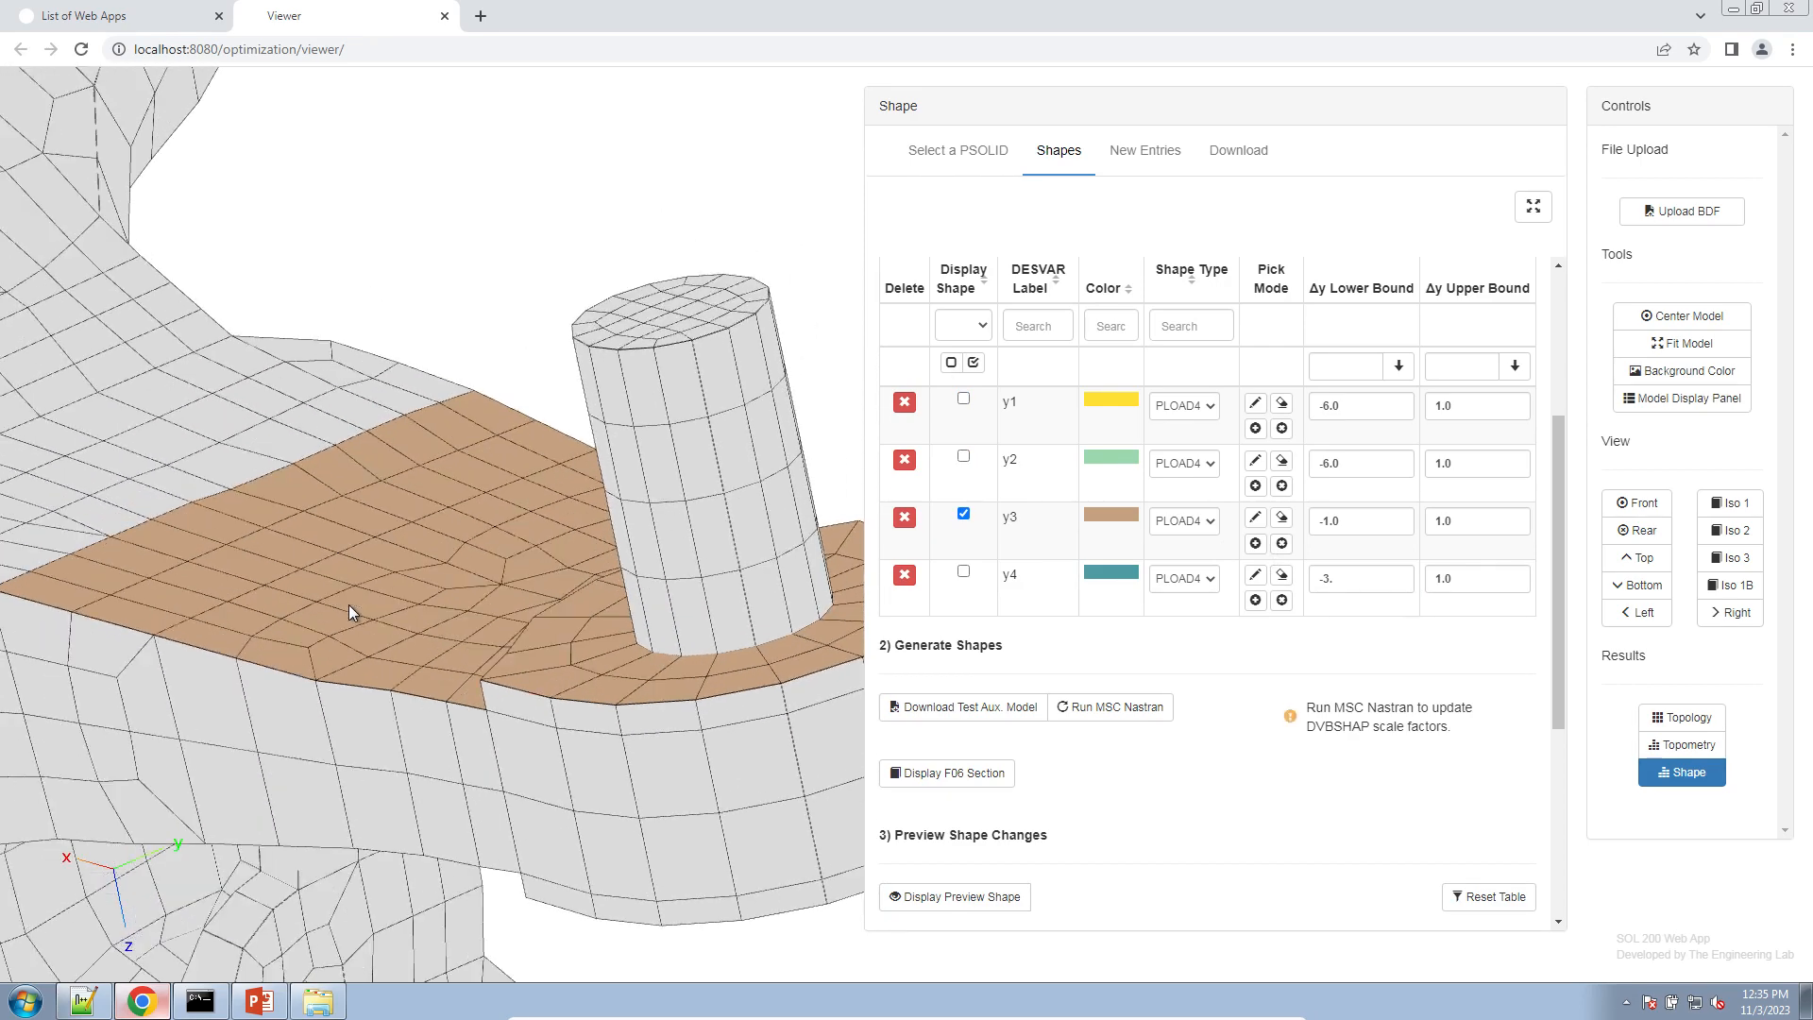
- Add the upper side faces bordering y3 along the arm and rounded end as its light-shaded faces, and exit pick mode
click(1255, 543)
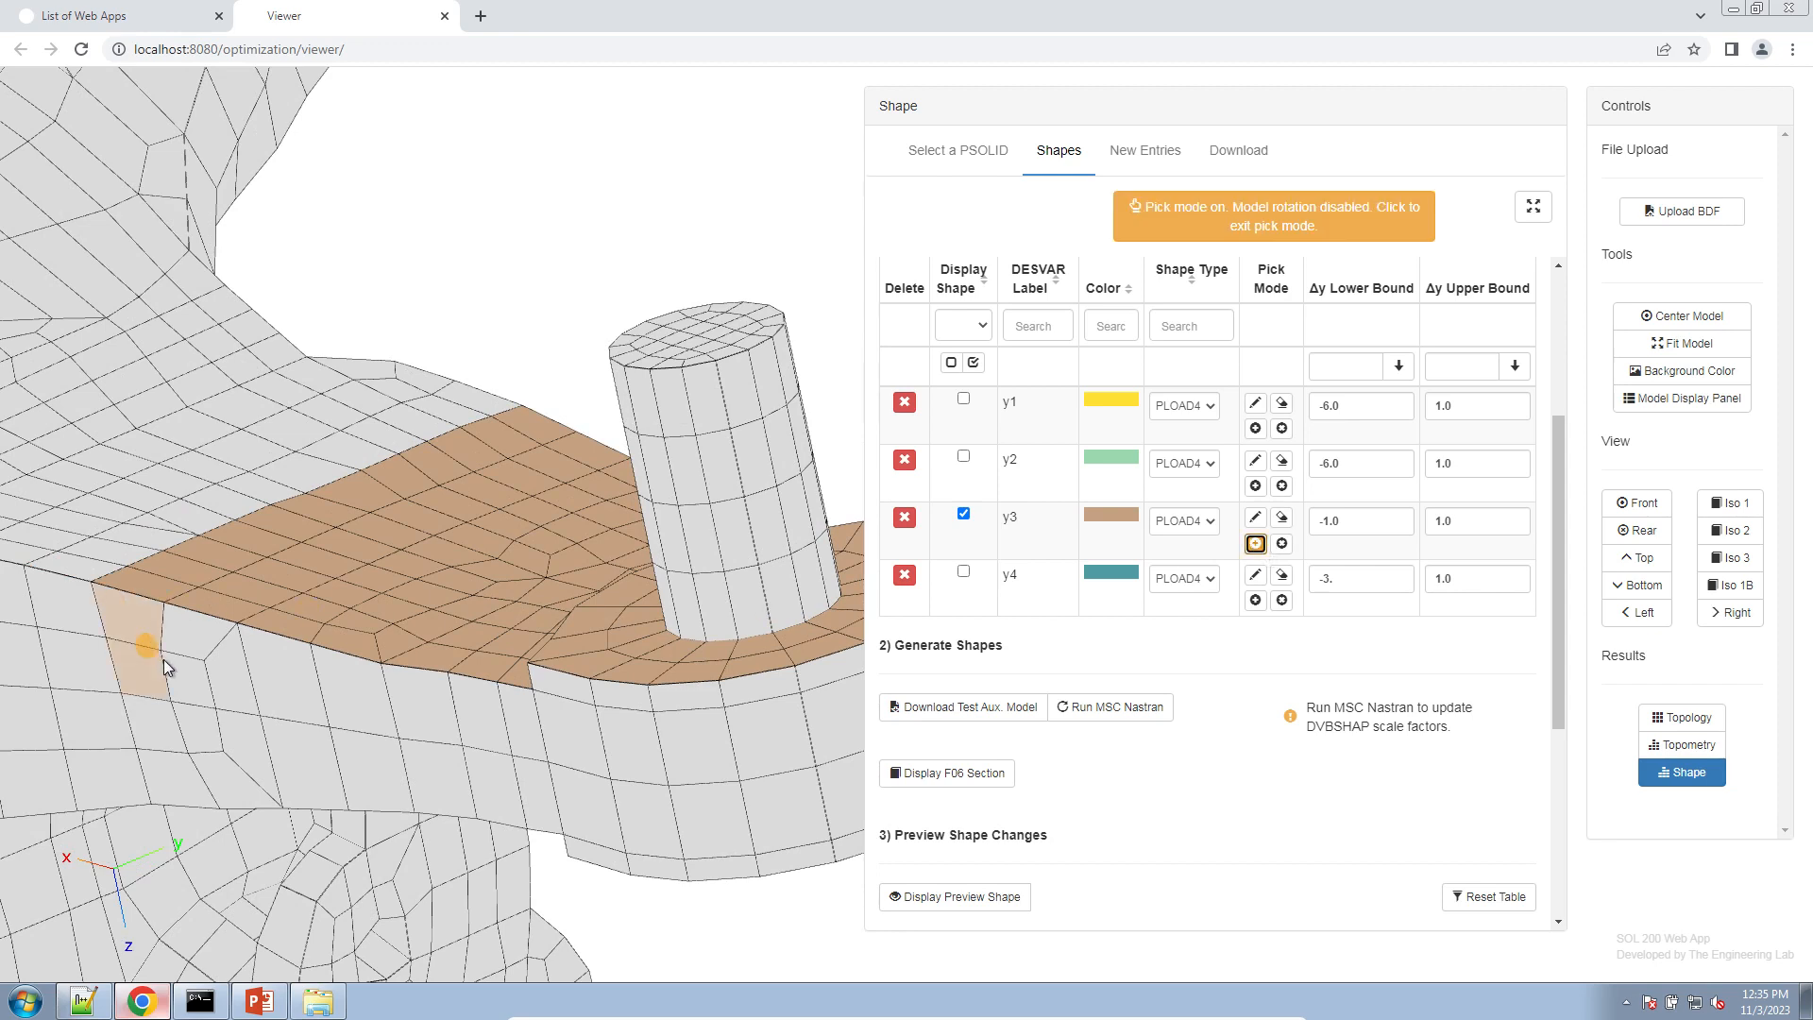
drag(359, 710, 436, 714)
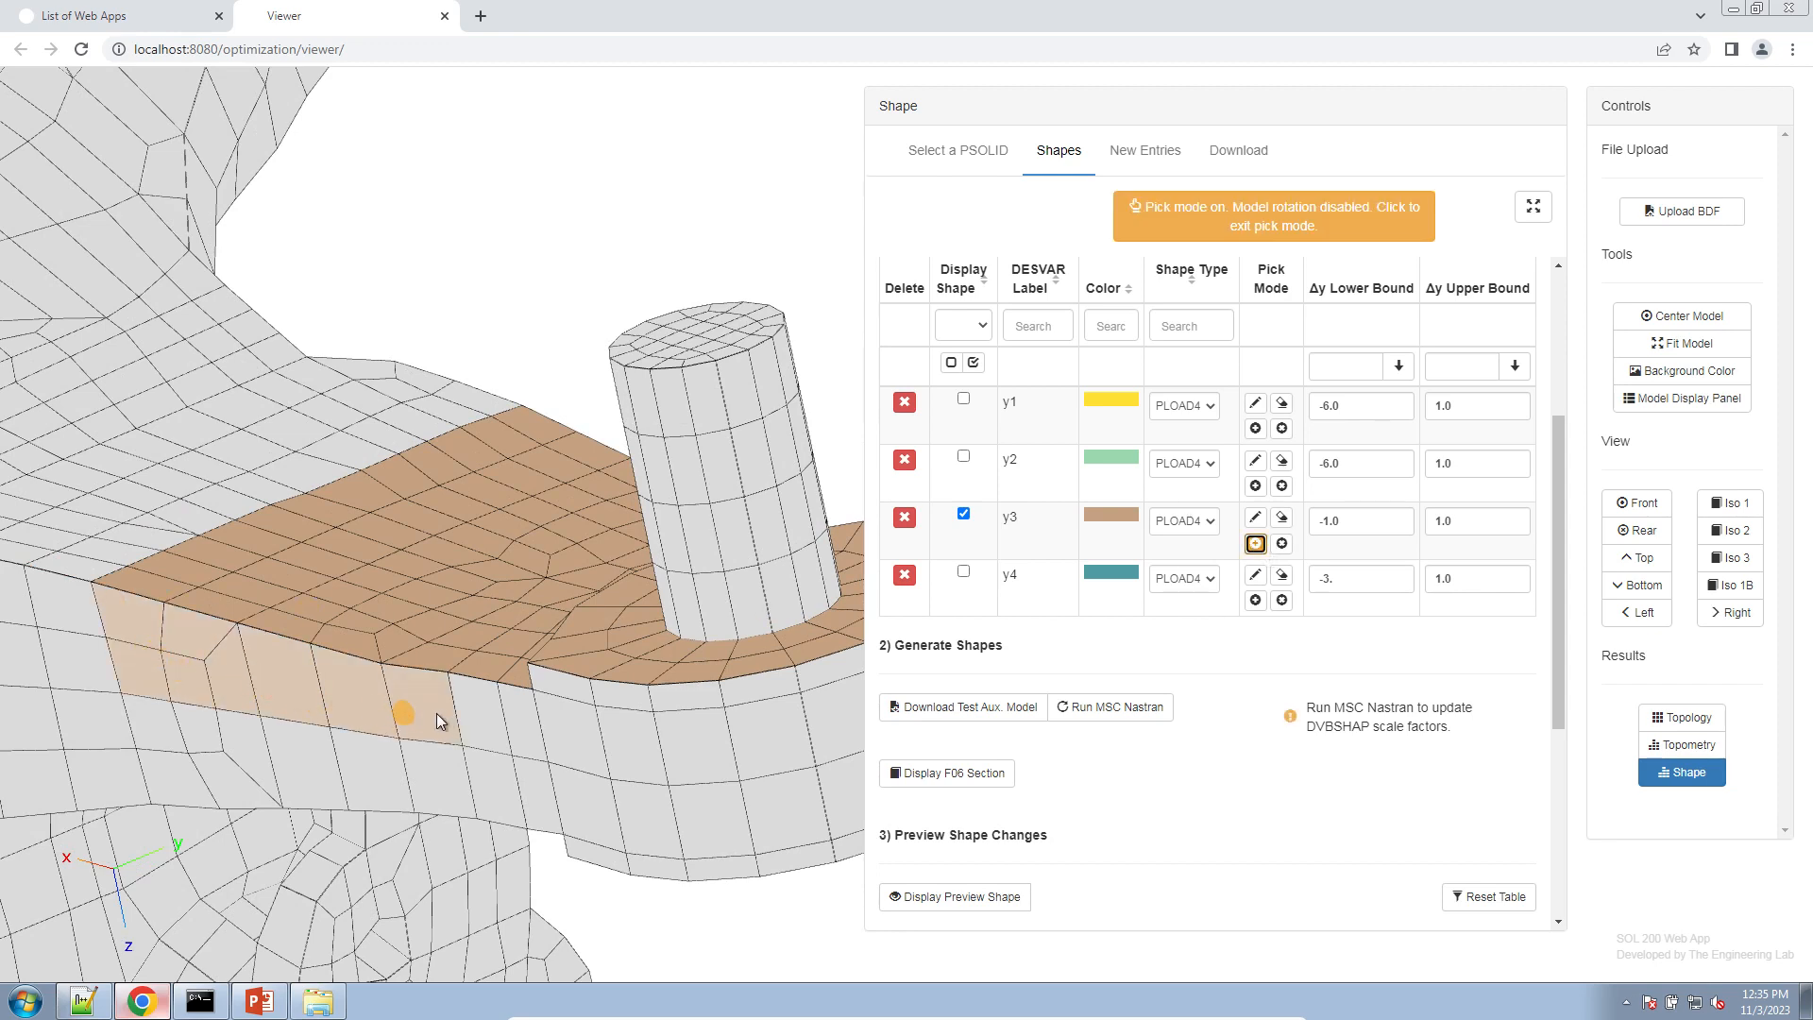
drag(575, 718, 600, 710)
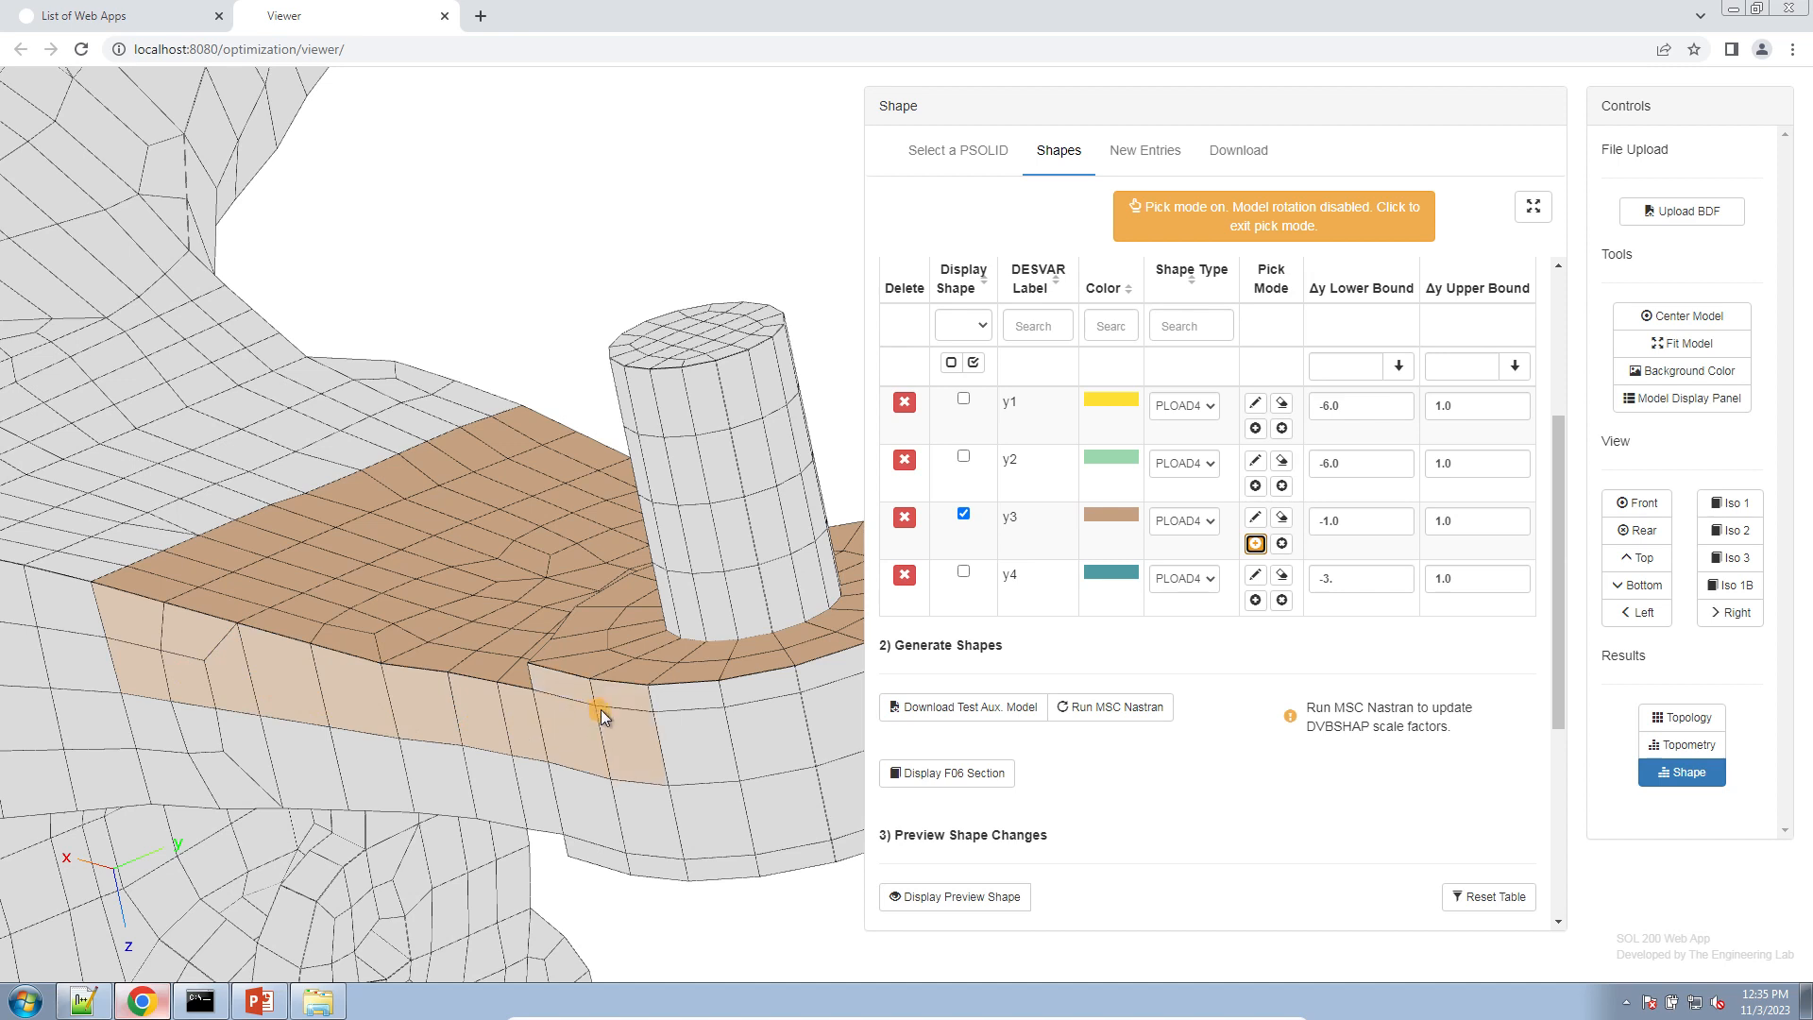
right_drag(600, 710, 418, 703)
mouse_move(433, 702)
mouse_down()
mouse_move(660, 684)
mouse_move(780, 606)
mouse_move(608, 557)
mouse_move(491, 612)
mouse_move(453, 655)
mouse_move(462, 629)
mouse_up()
click(1270, 219)
- Add the upper side faces on the arm's opposite side to y3's light-shaded faces, exit pick mode, and check the step around the pin
right_drag(463, 630, 56, 702)
scroll(508, 589, up, 5)
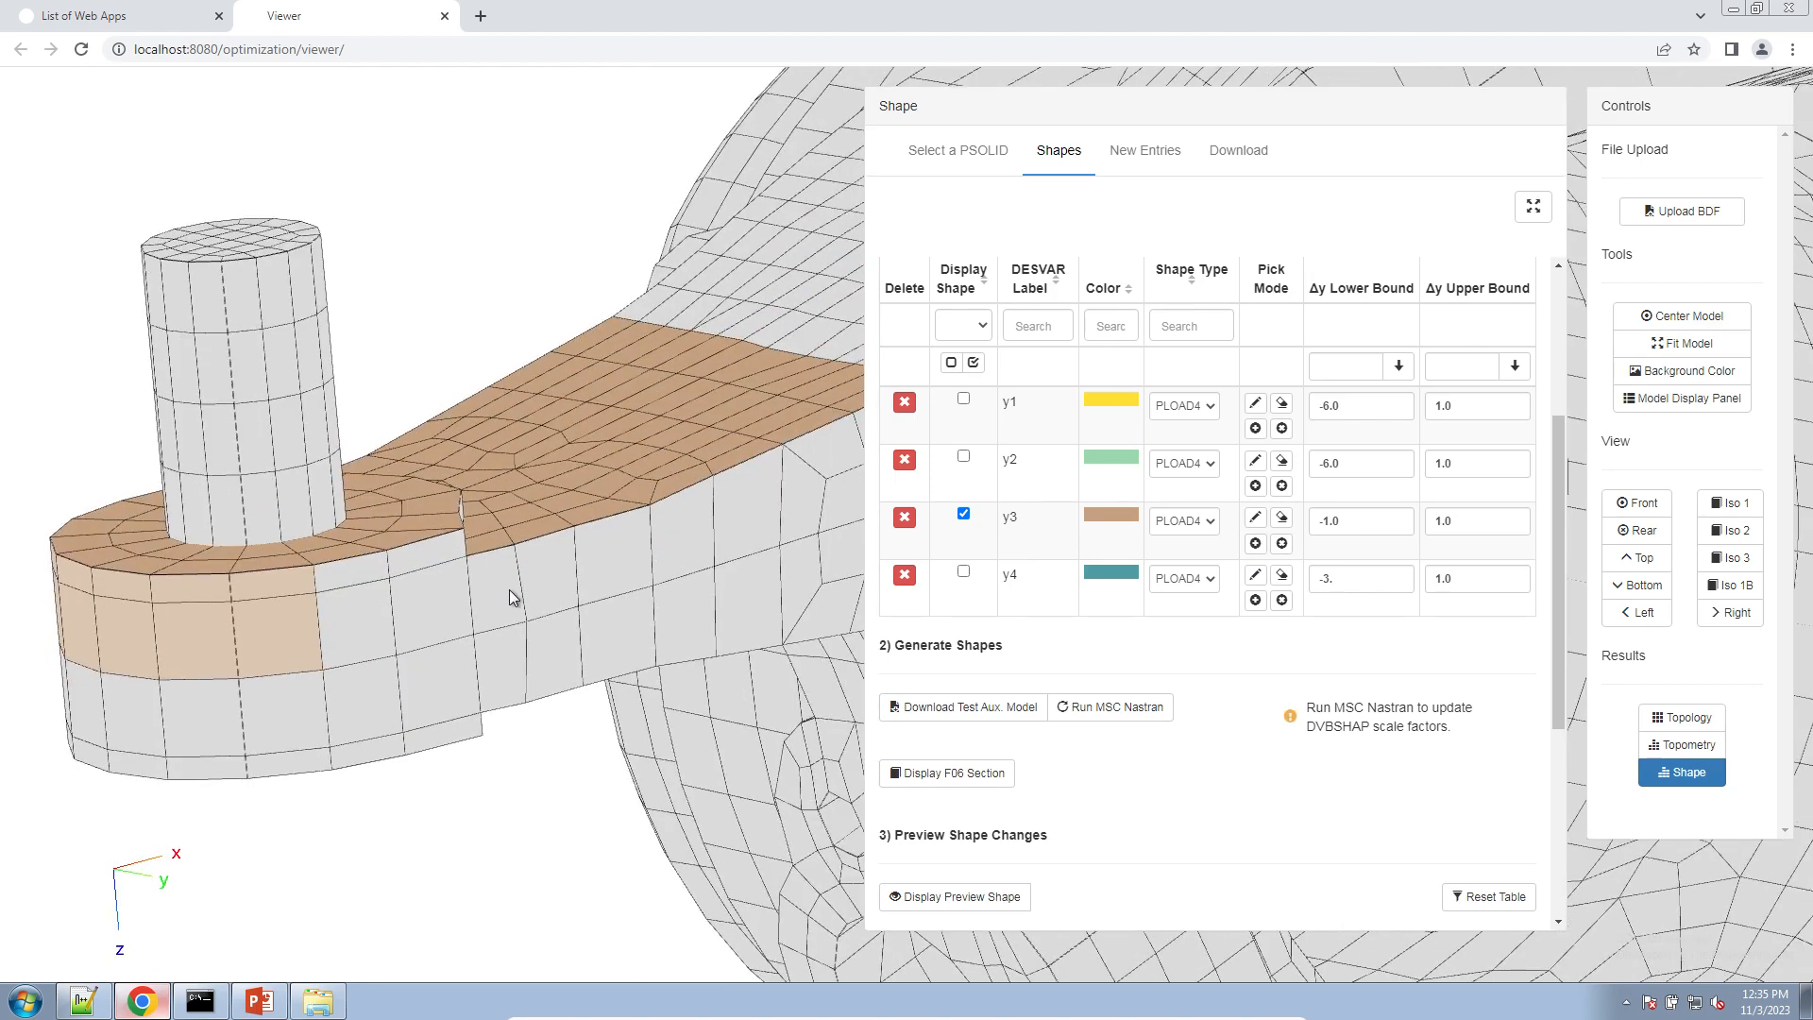
click(1255, 542)
mouse_move(822, 481)
mouse_down()
mouse_move(637, 519)
mouse_move(574, 571)
mouse_move(459, 604)
mouse_move(356, 623)
mouse_move(319, 593)
mouse_up()
click(1351, 210)
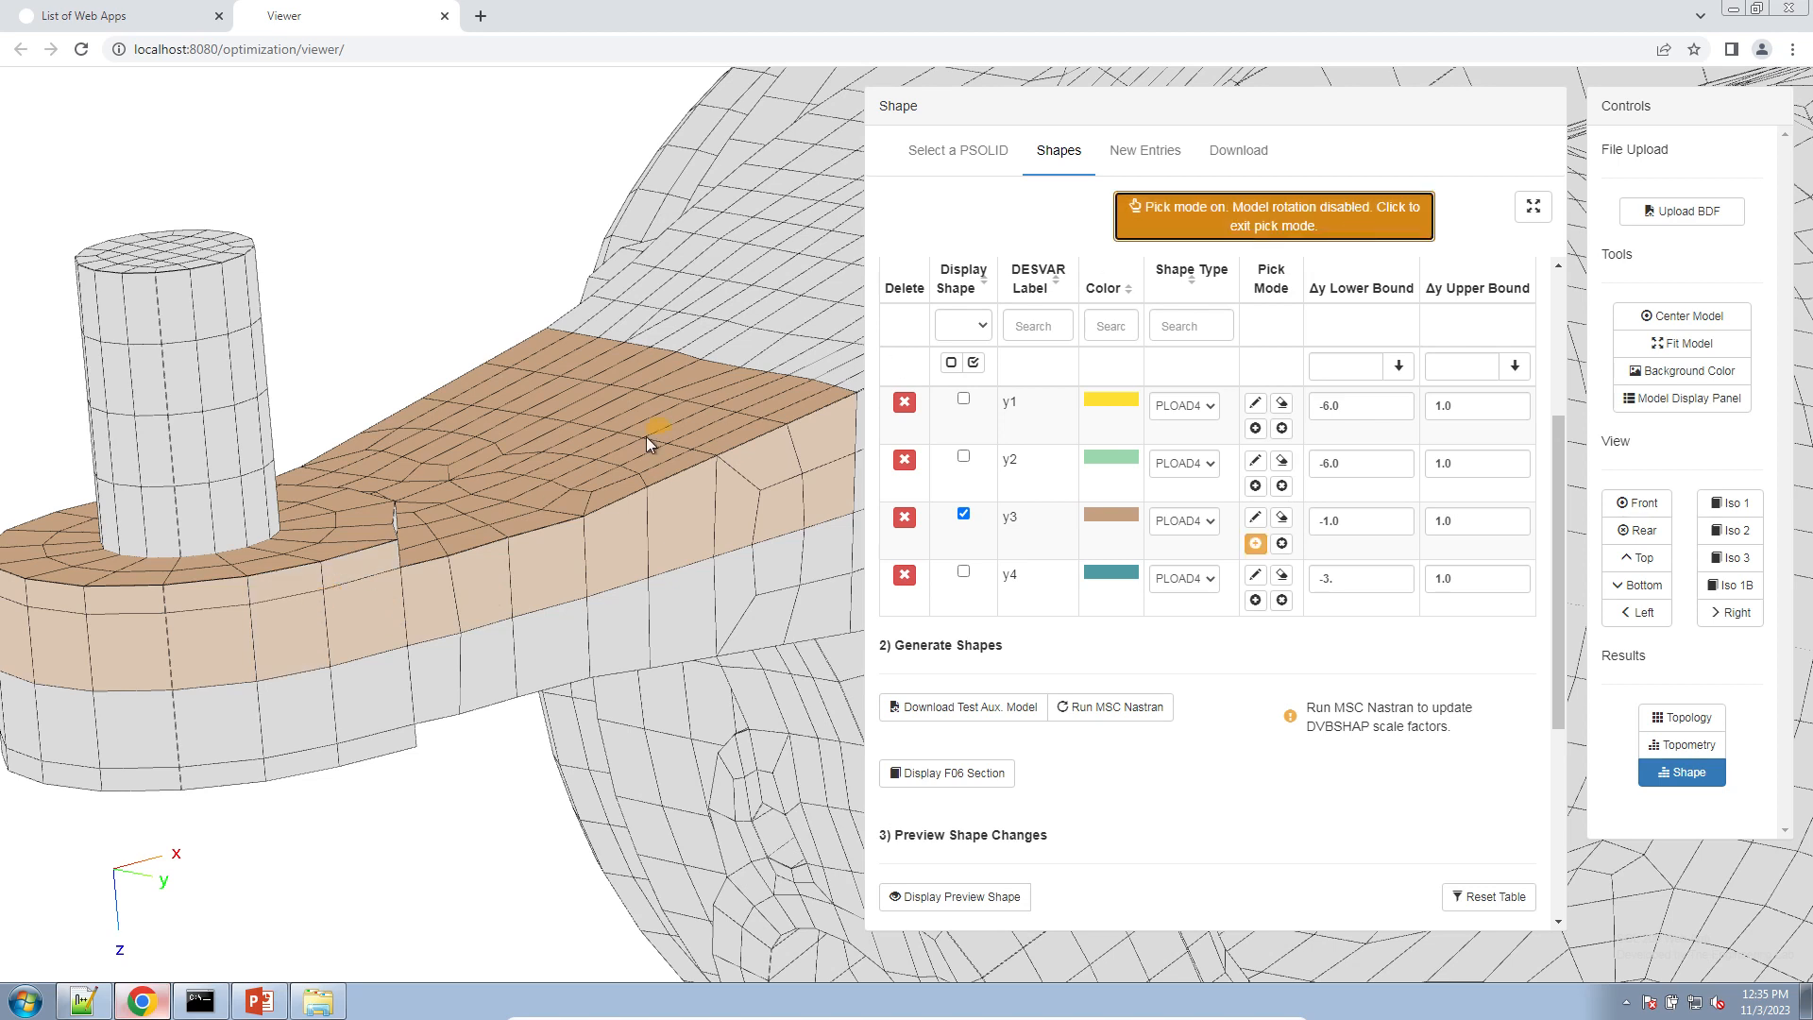
drag(614, 444, 461, 574)
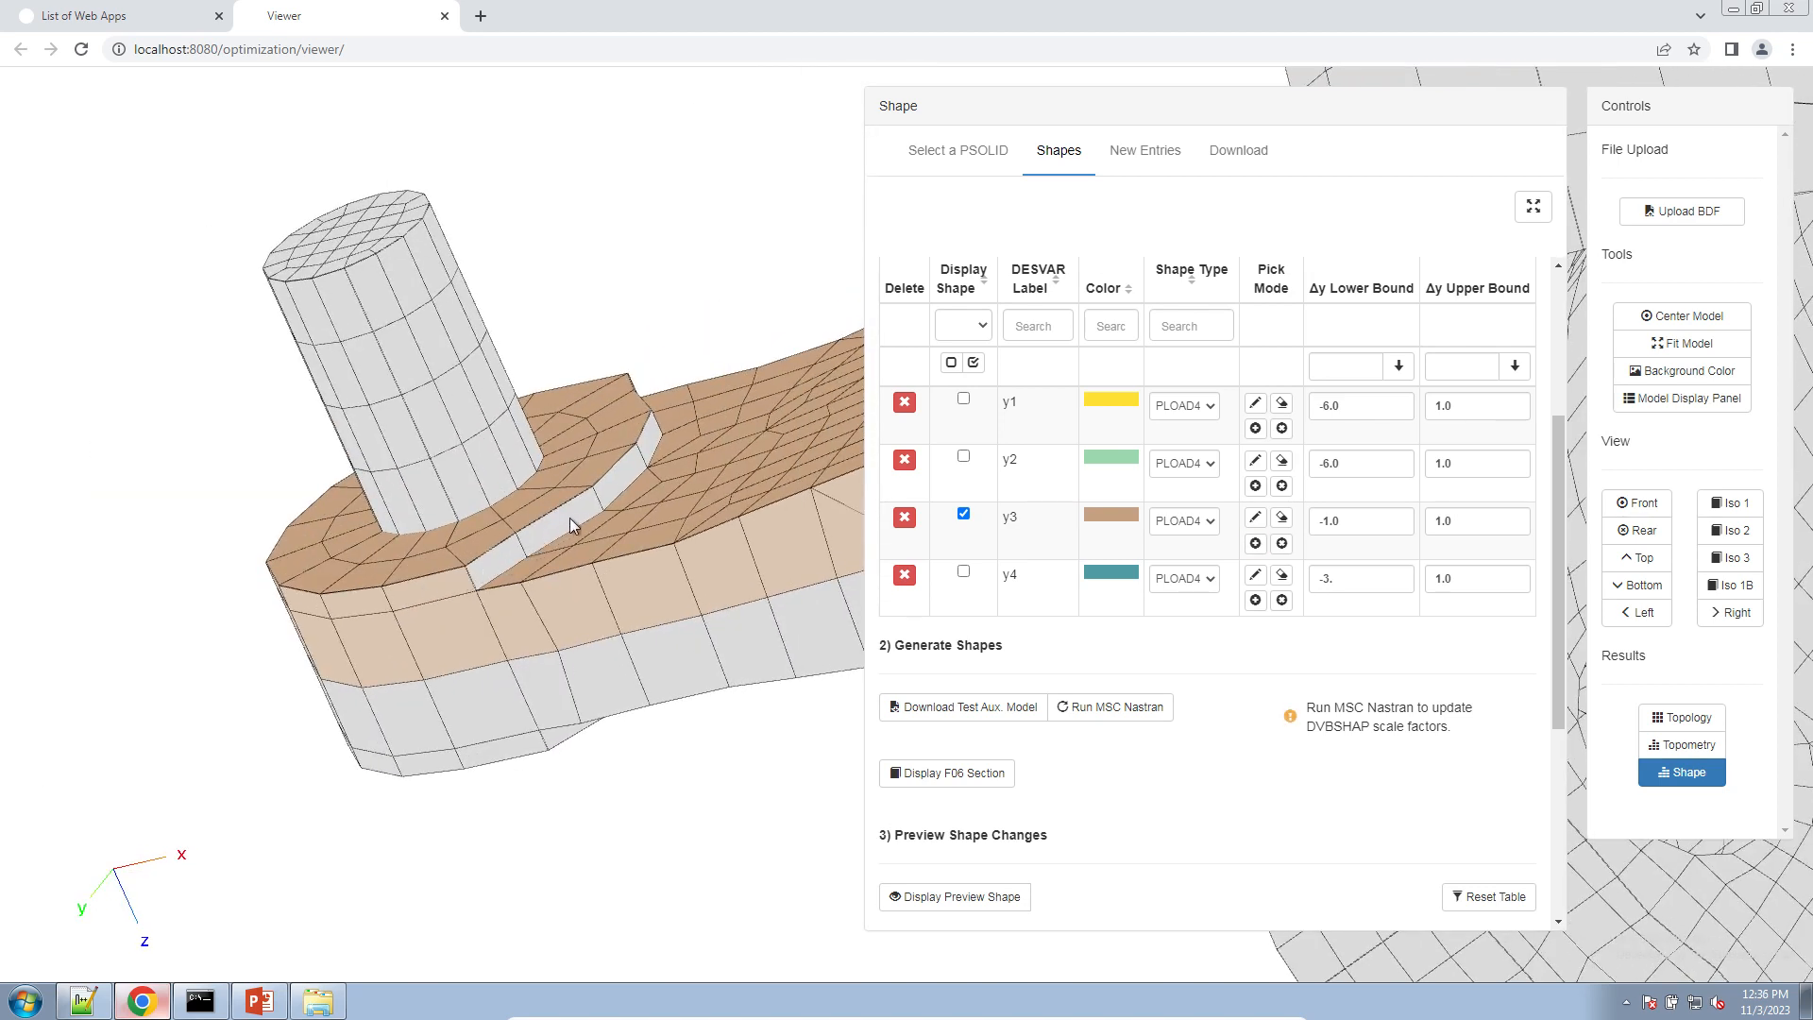
drag(659, 427, 675, 520)
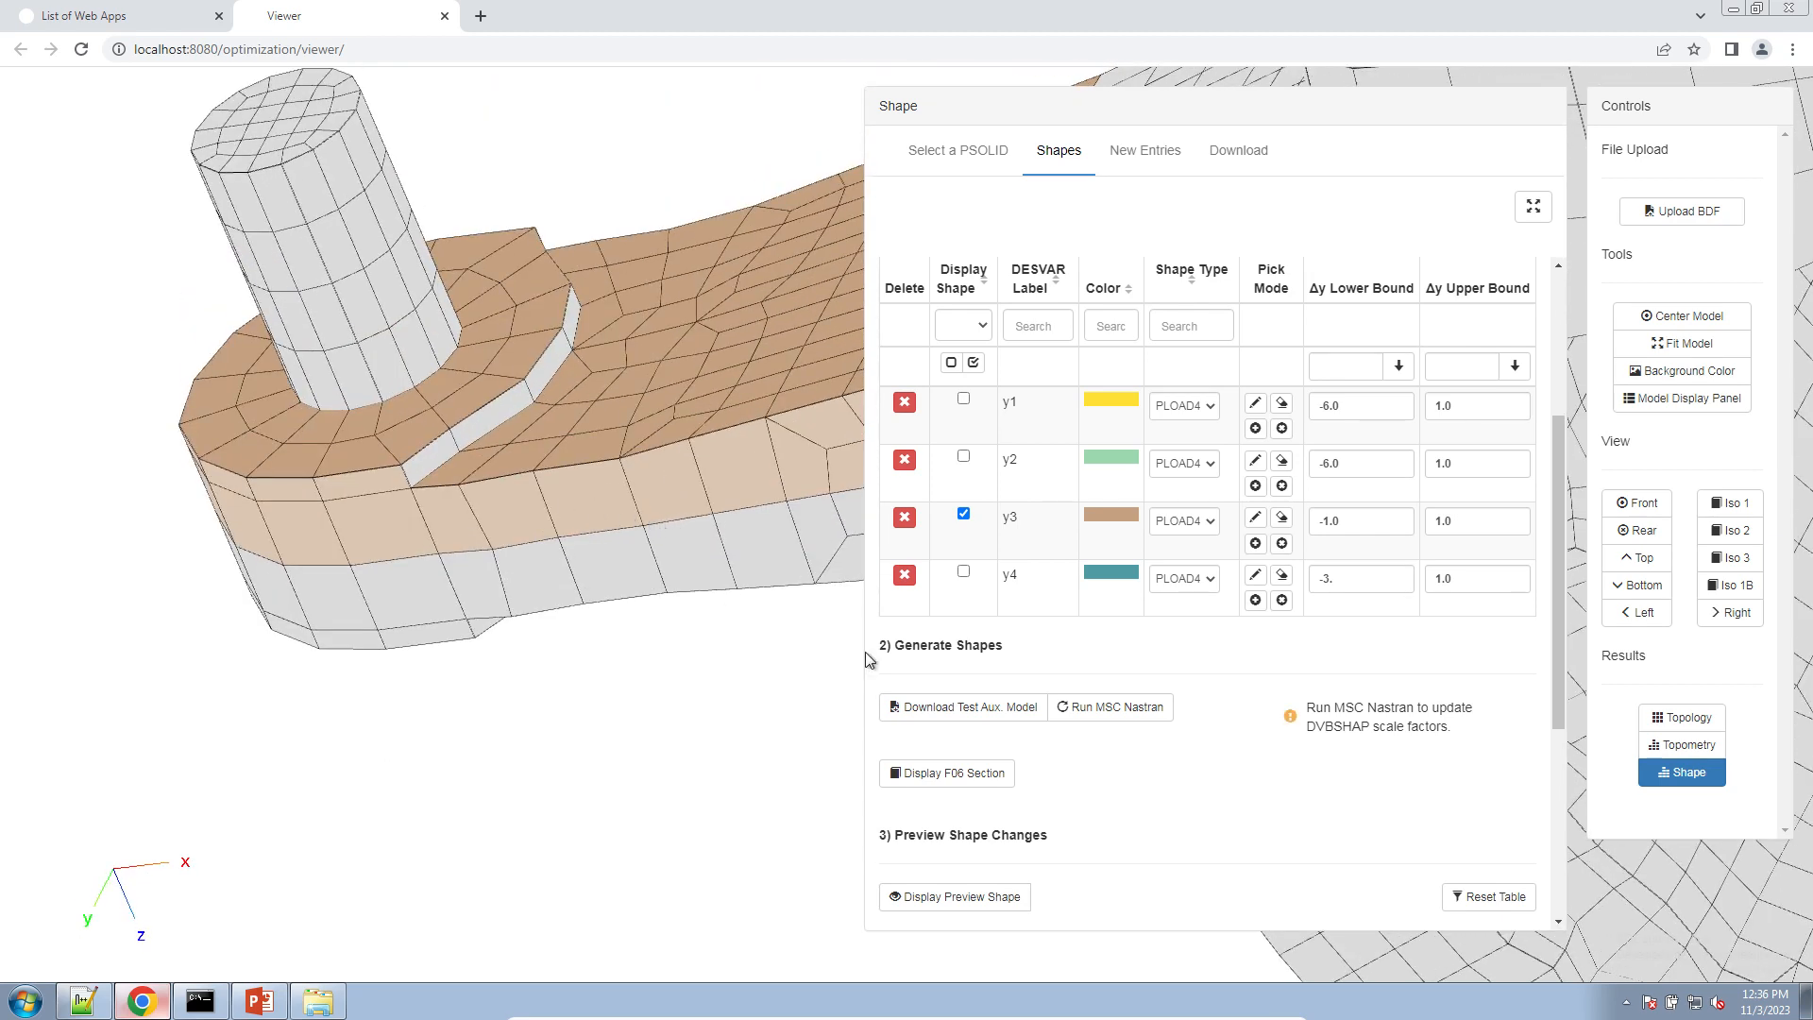
- Run MSC Nastran to regenerate the shapes and preview y3 alone, leaving y4 out
click(1154, 716)
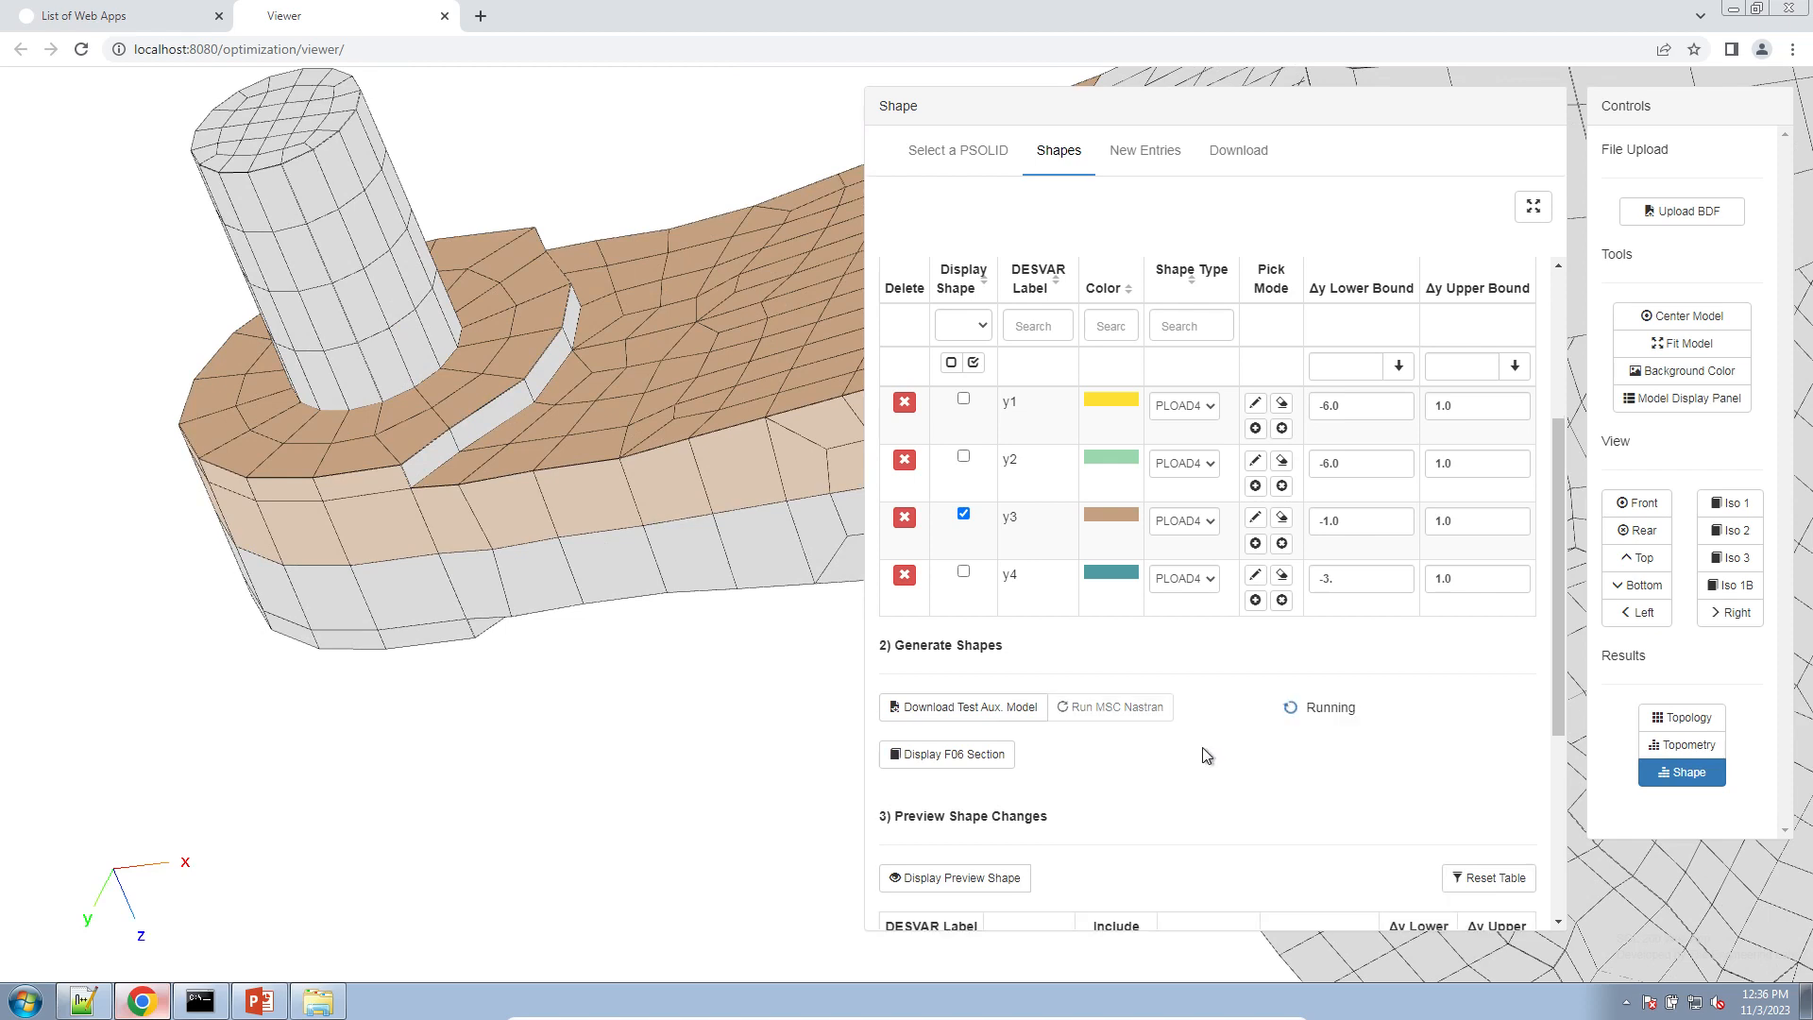
scroll(1206, 755, down, 4)
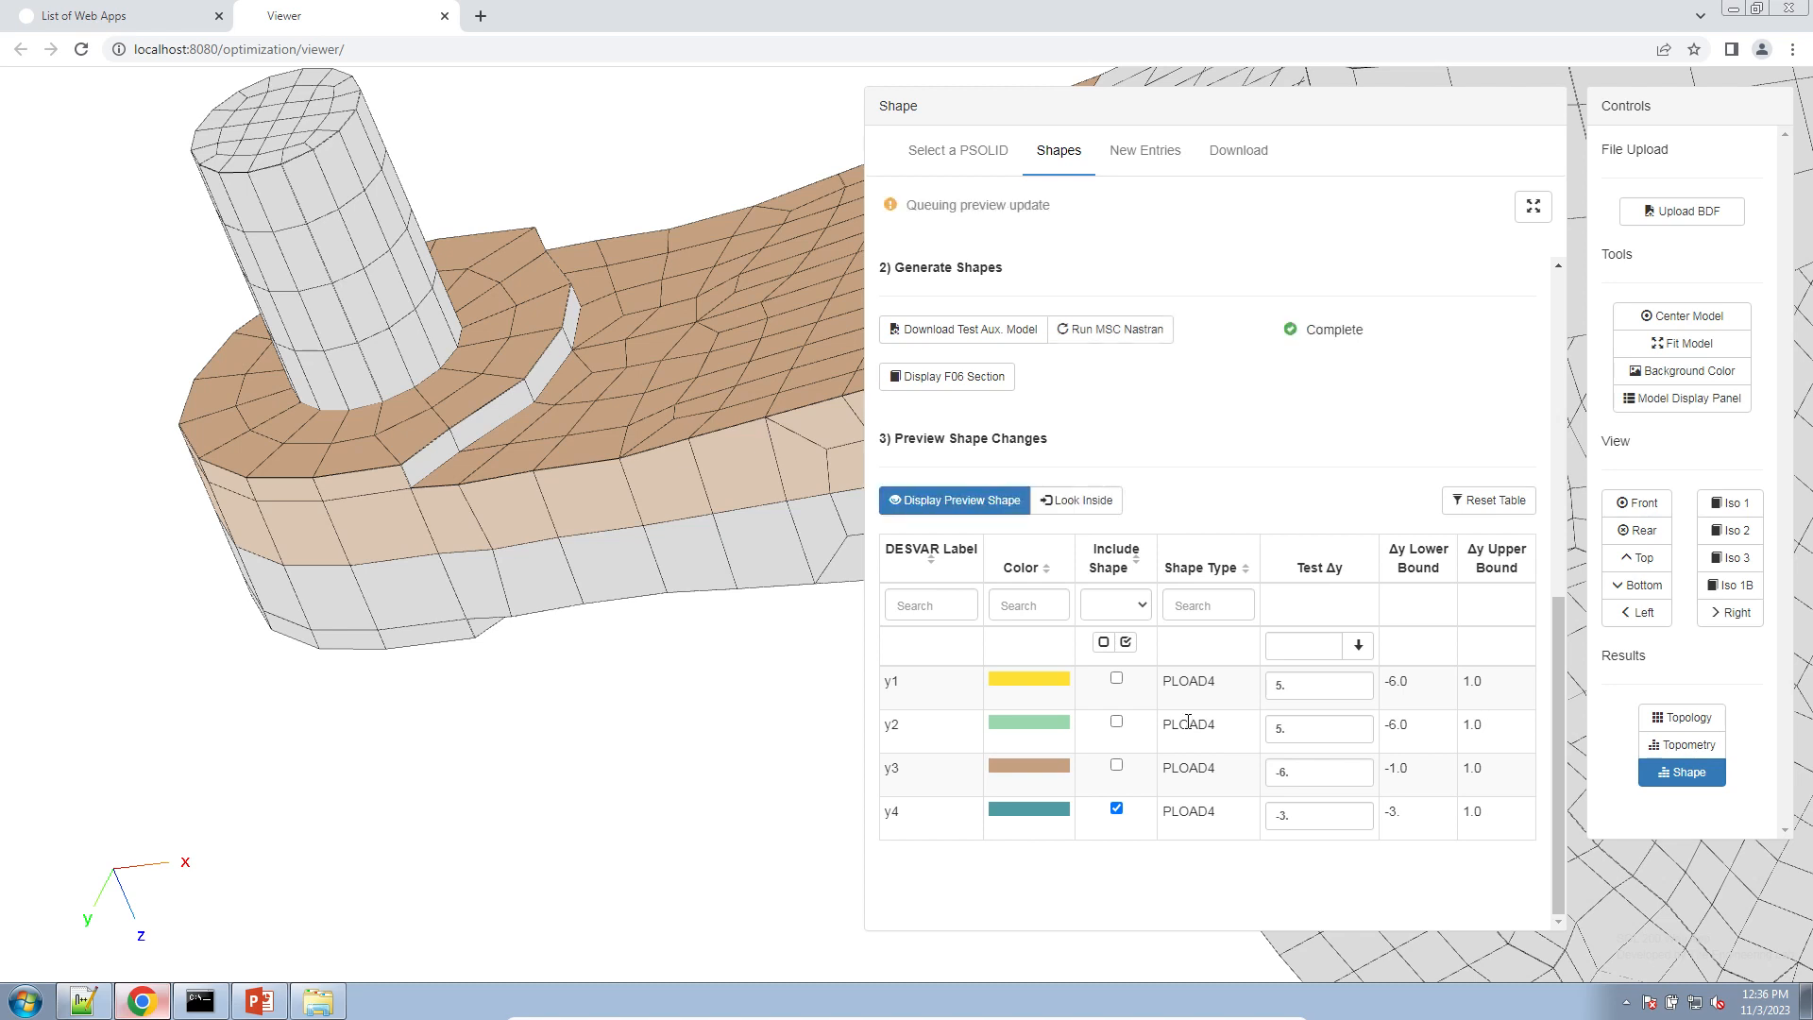
click(1117, 810)
click(1116, 765)
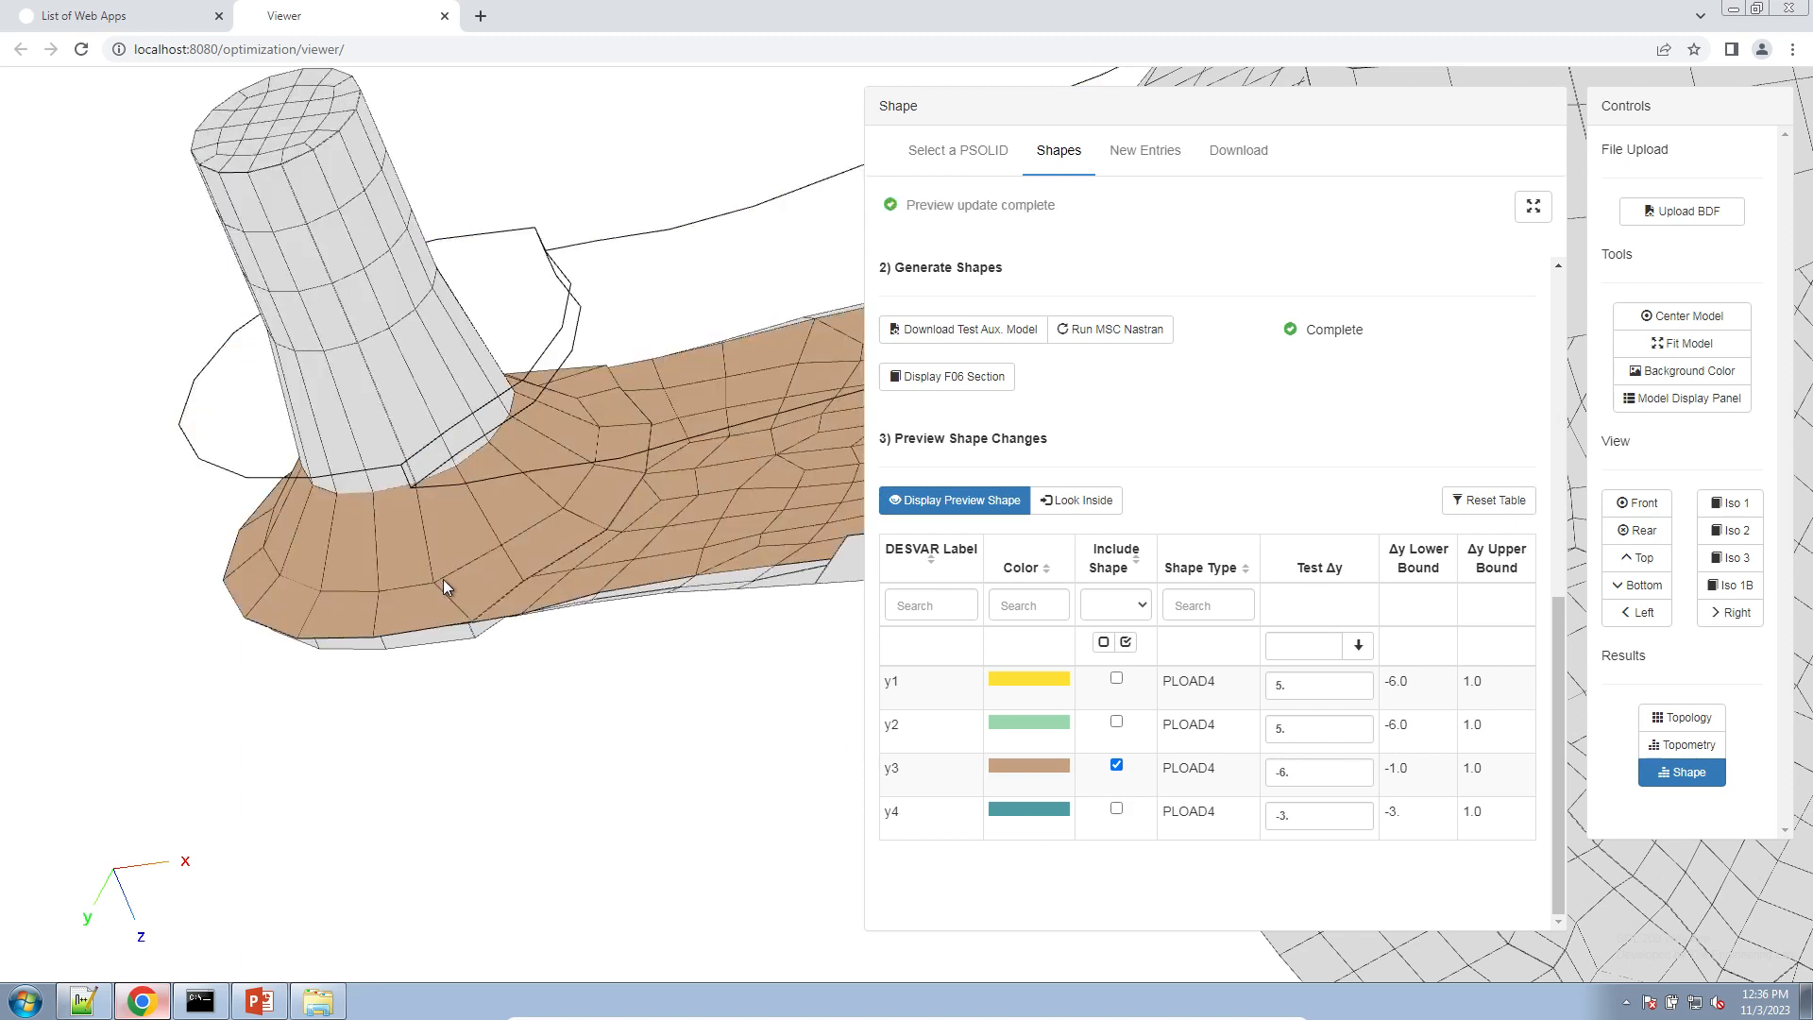
drag(444, 579, 644, 698)
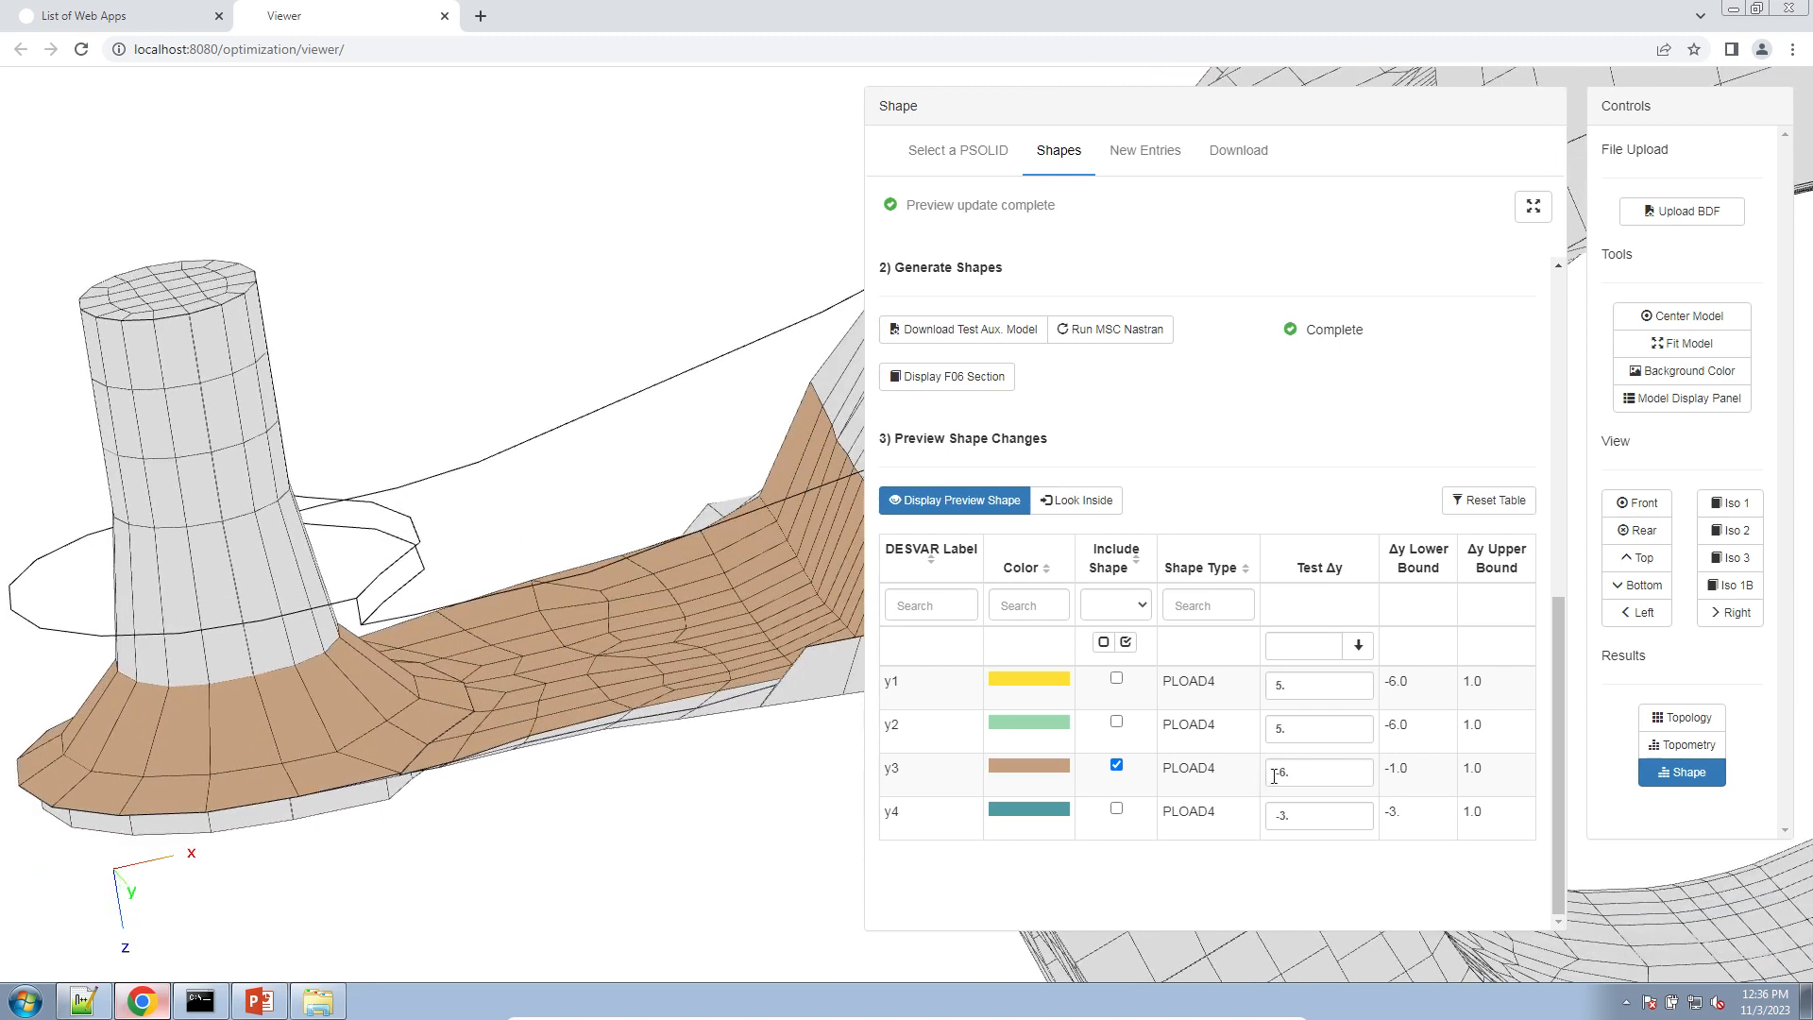
- Compare the y3 preview at Test Δy values of -4. and -6
drag(1301, 771, 1237, 761)
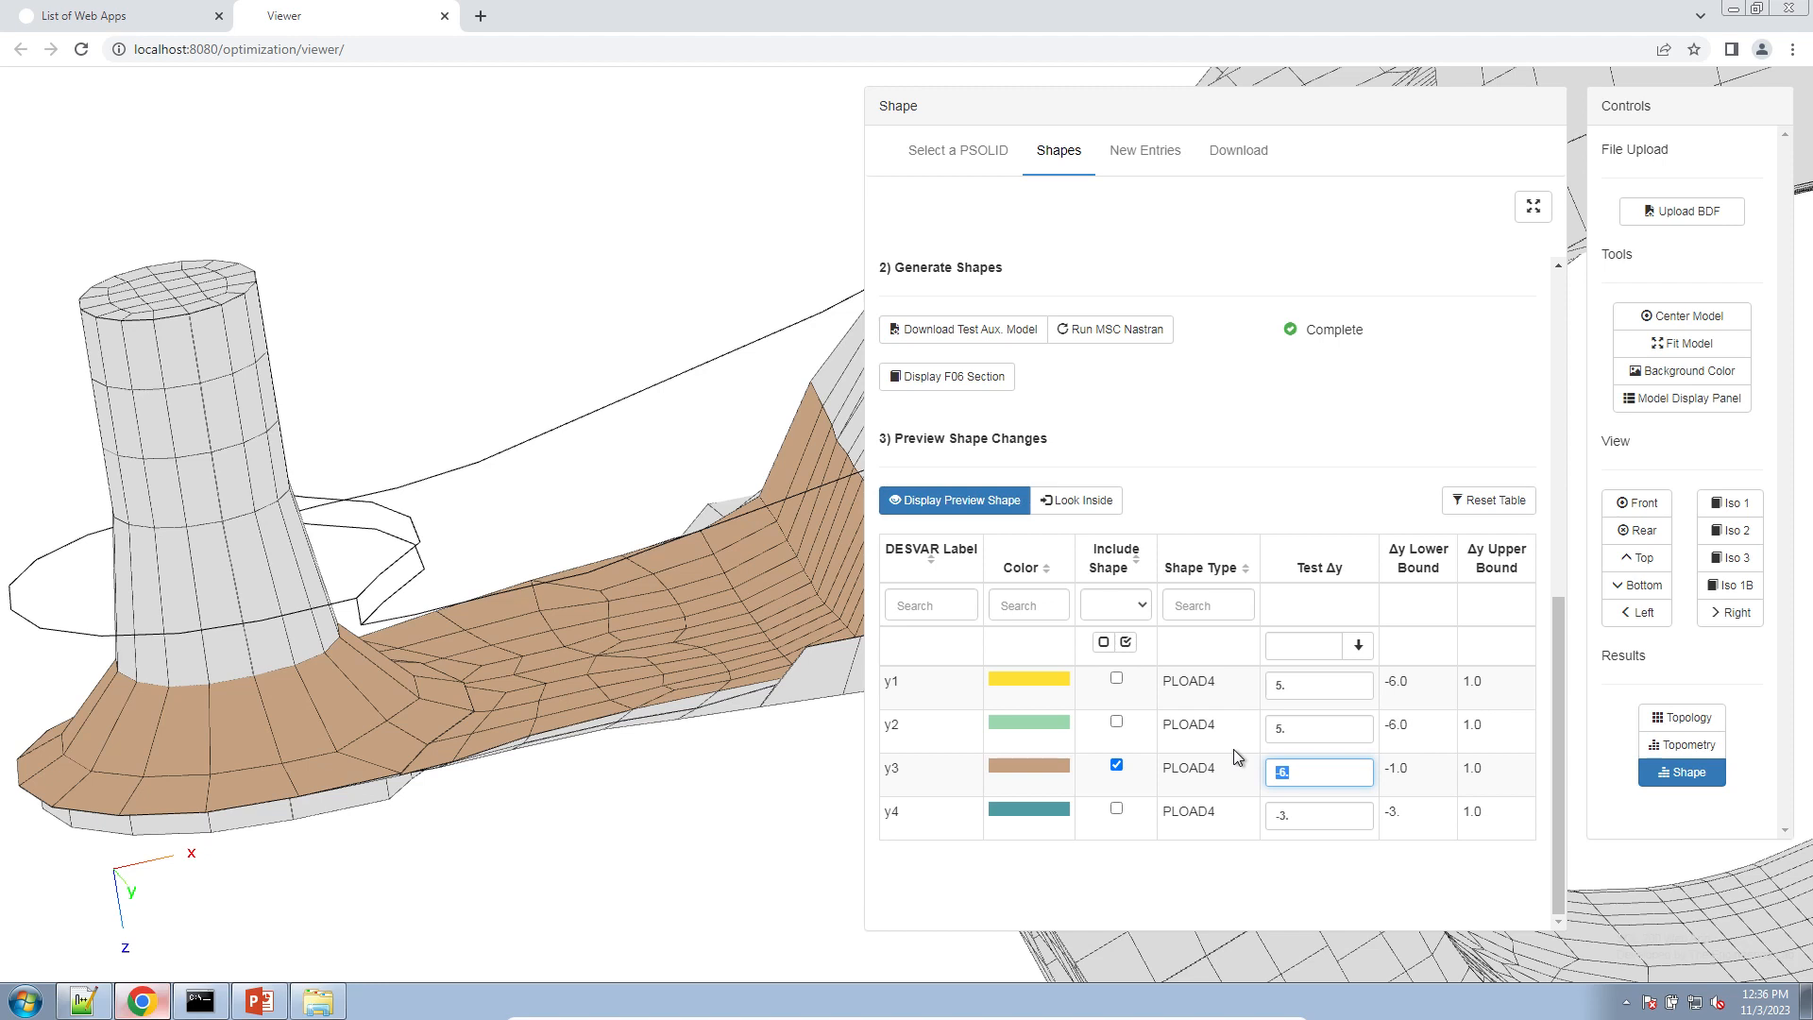
click(1292, 769)
key(BackSpace)
text(4)
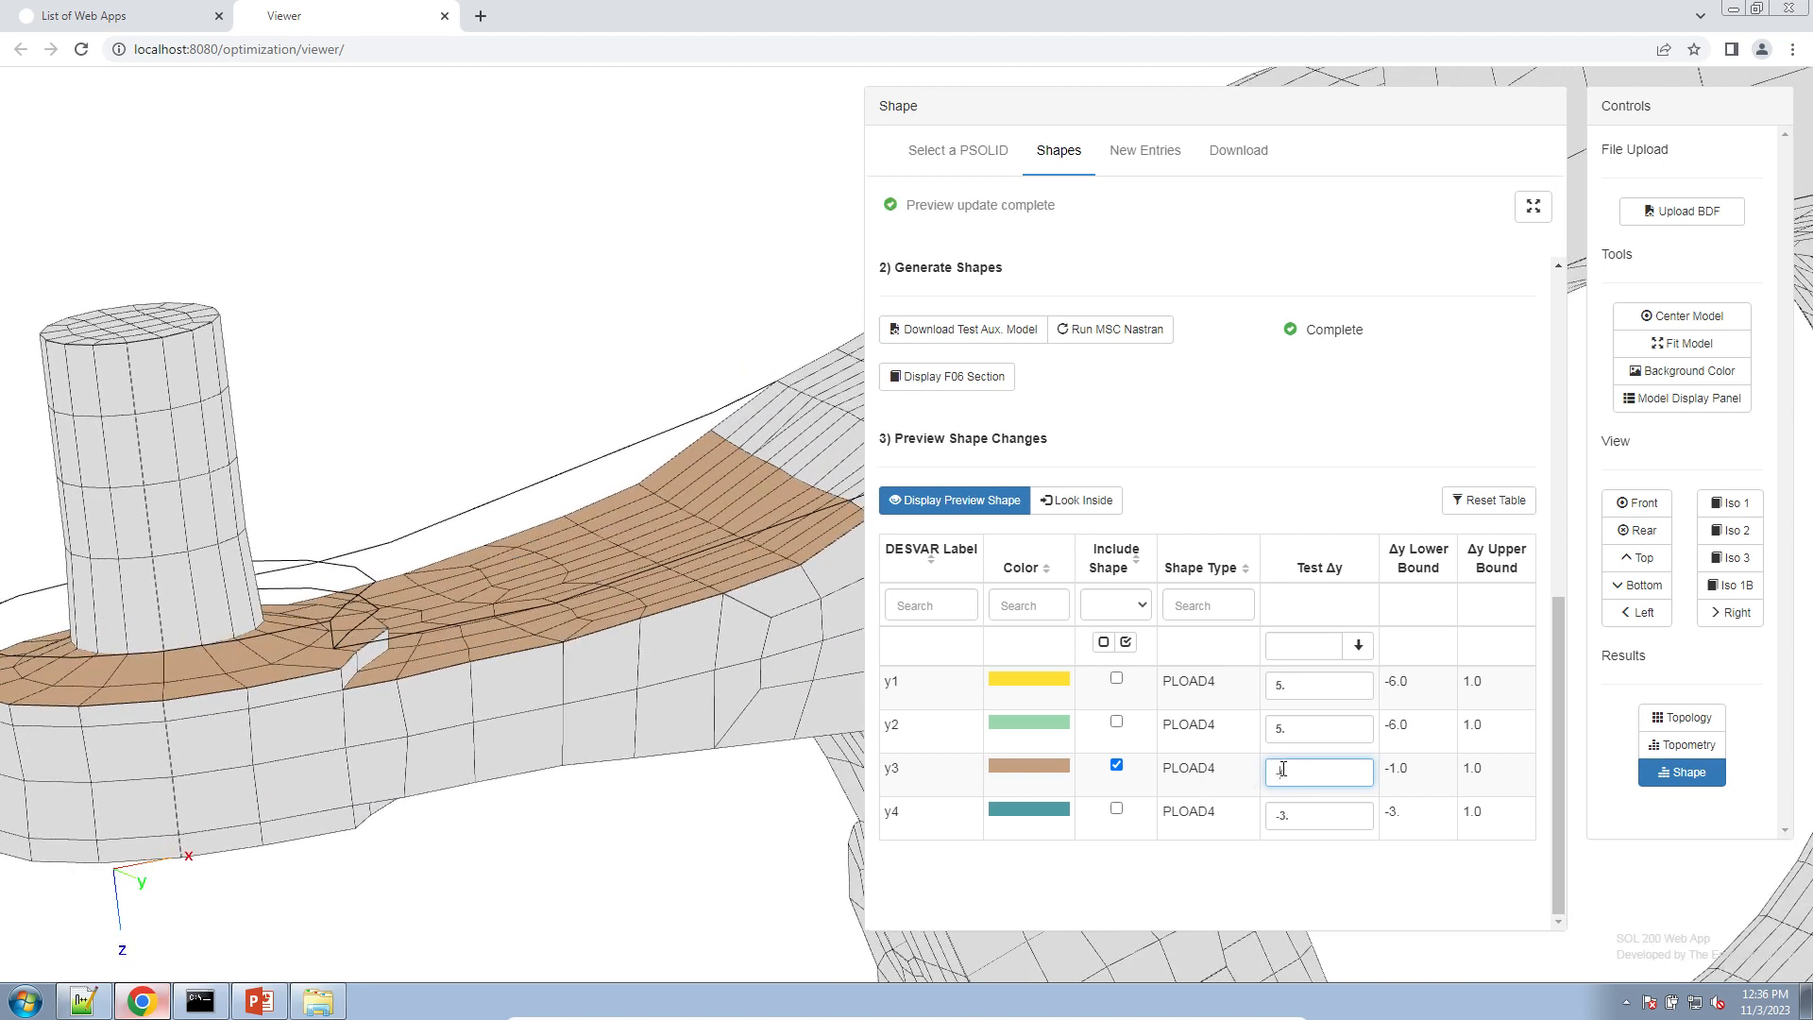
text(6)
click(1306, 500)
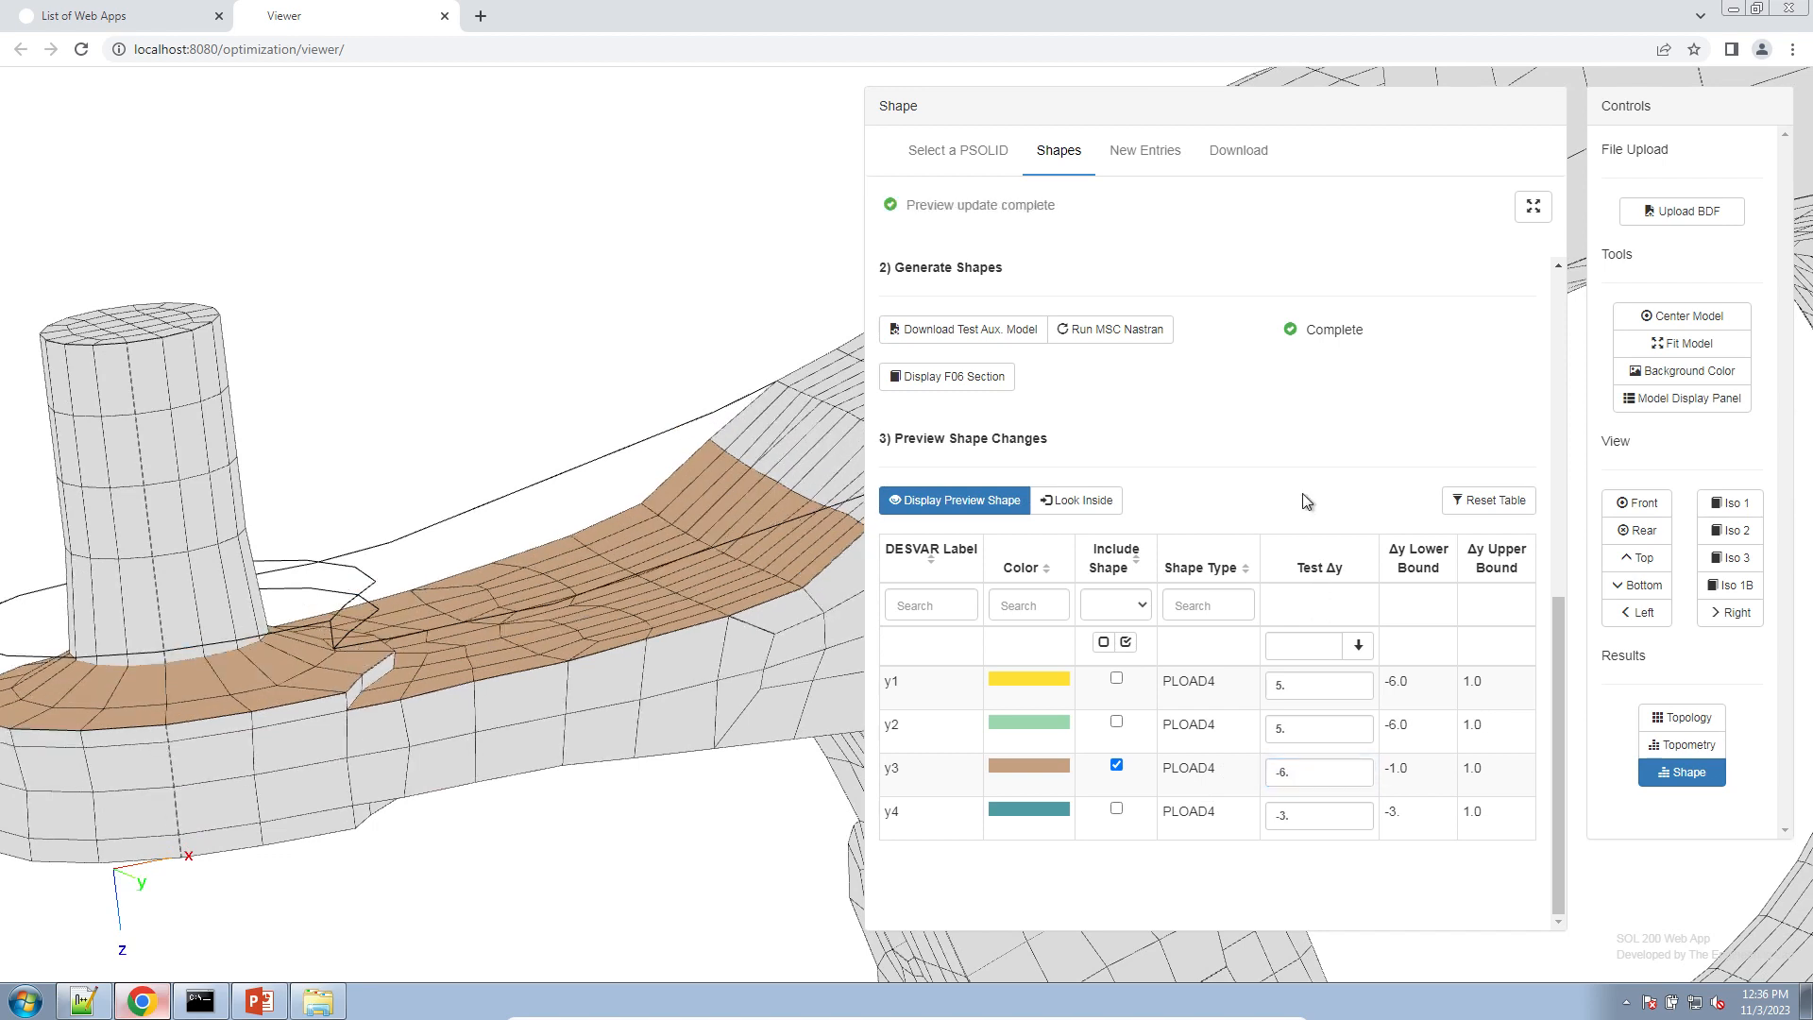
- Examine the y3 preview at Test Δy -6. around the pin, the step in the arm and the rounded end
drag(701, 729, 630, 730)
drag(320, 714, 635, 607)
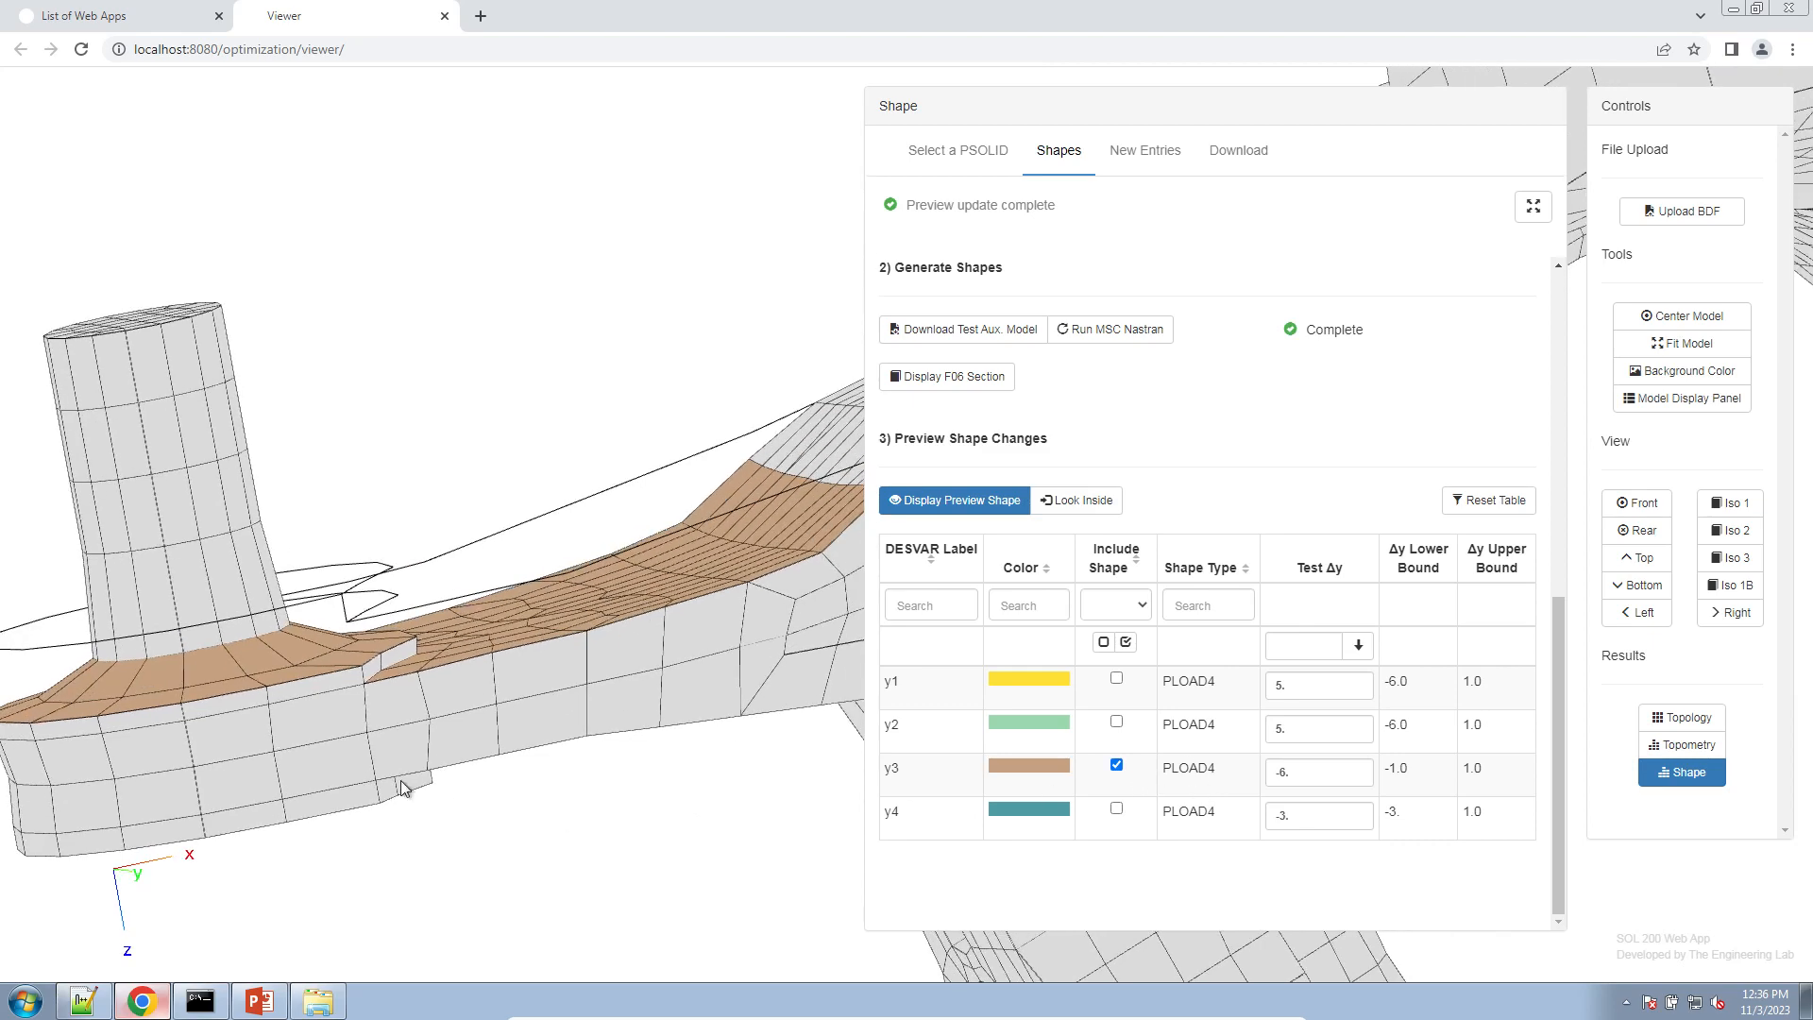
drag(400, 780, 449, 795)
drag(596, 780, 661, 717)
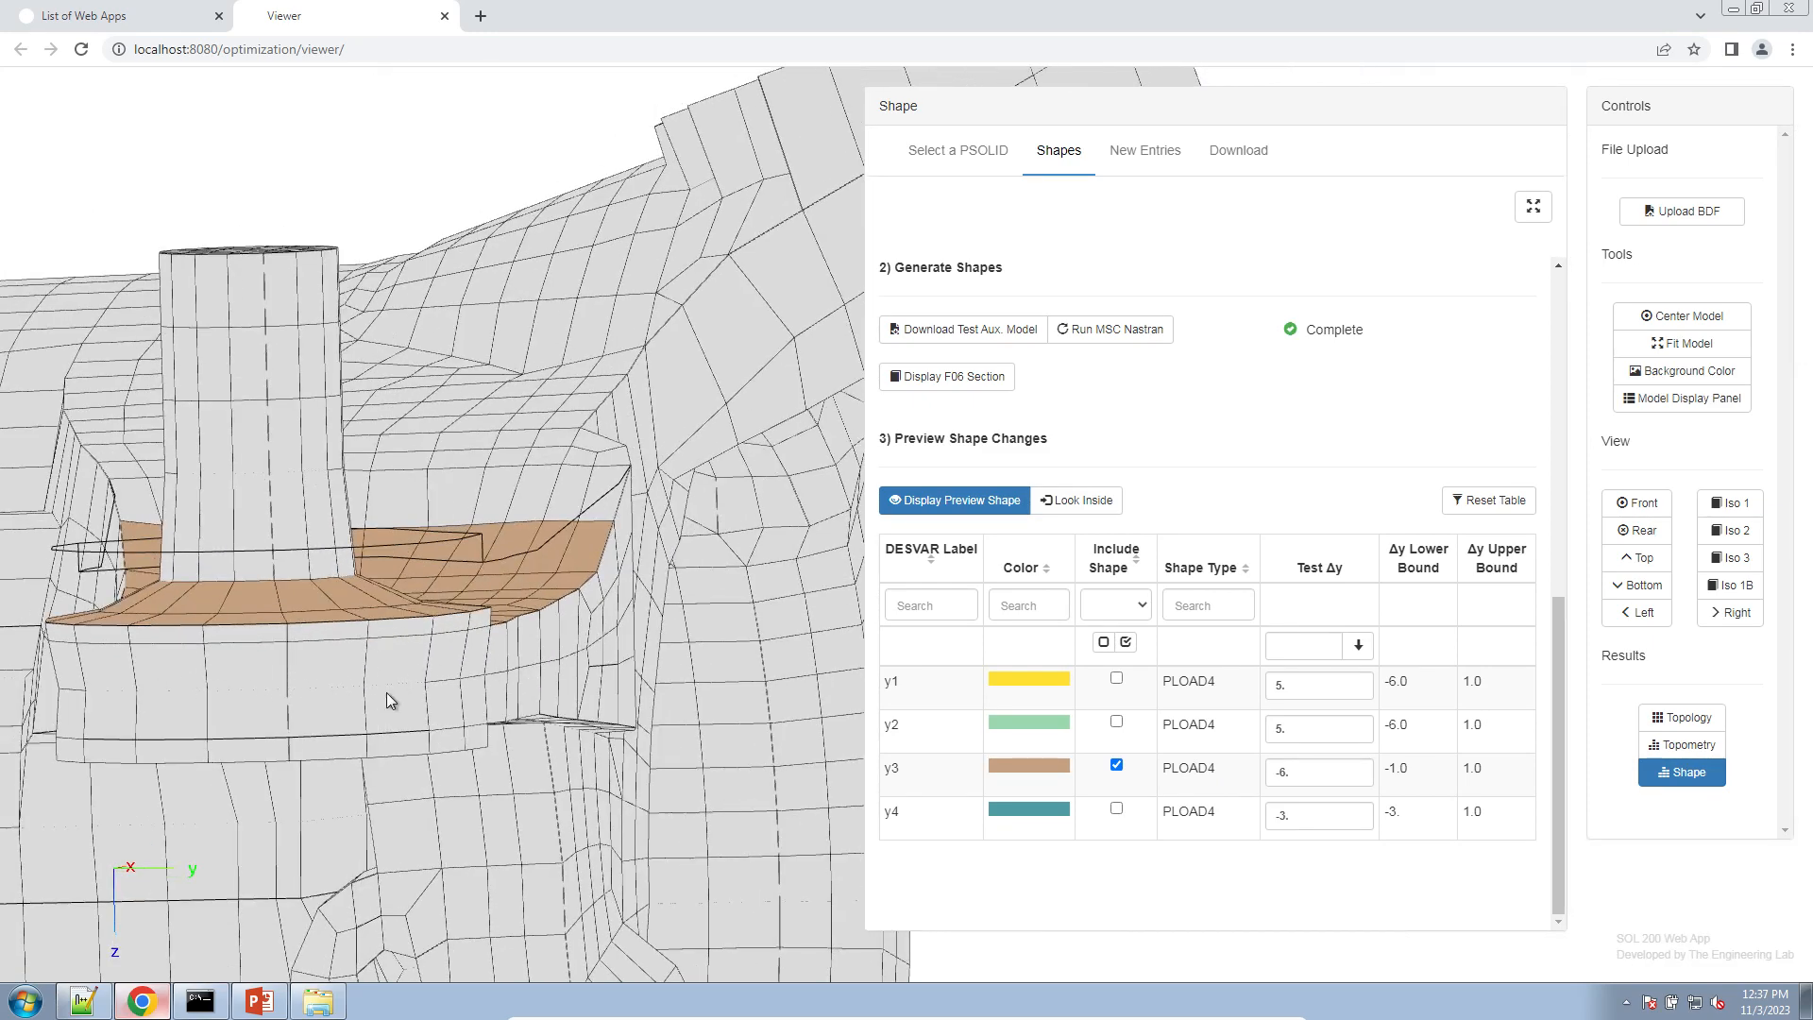
drag(574, 661, 649, 651)
scroll(593, 671, up, 4)
drag(518, 661, 601, 460)
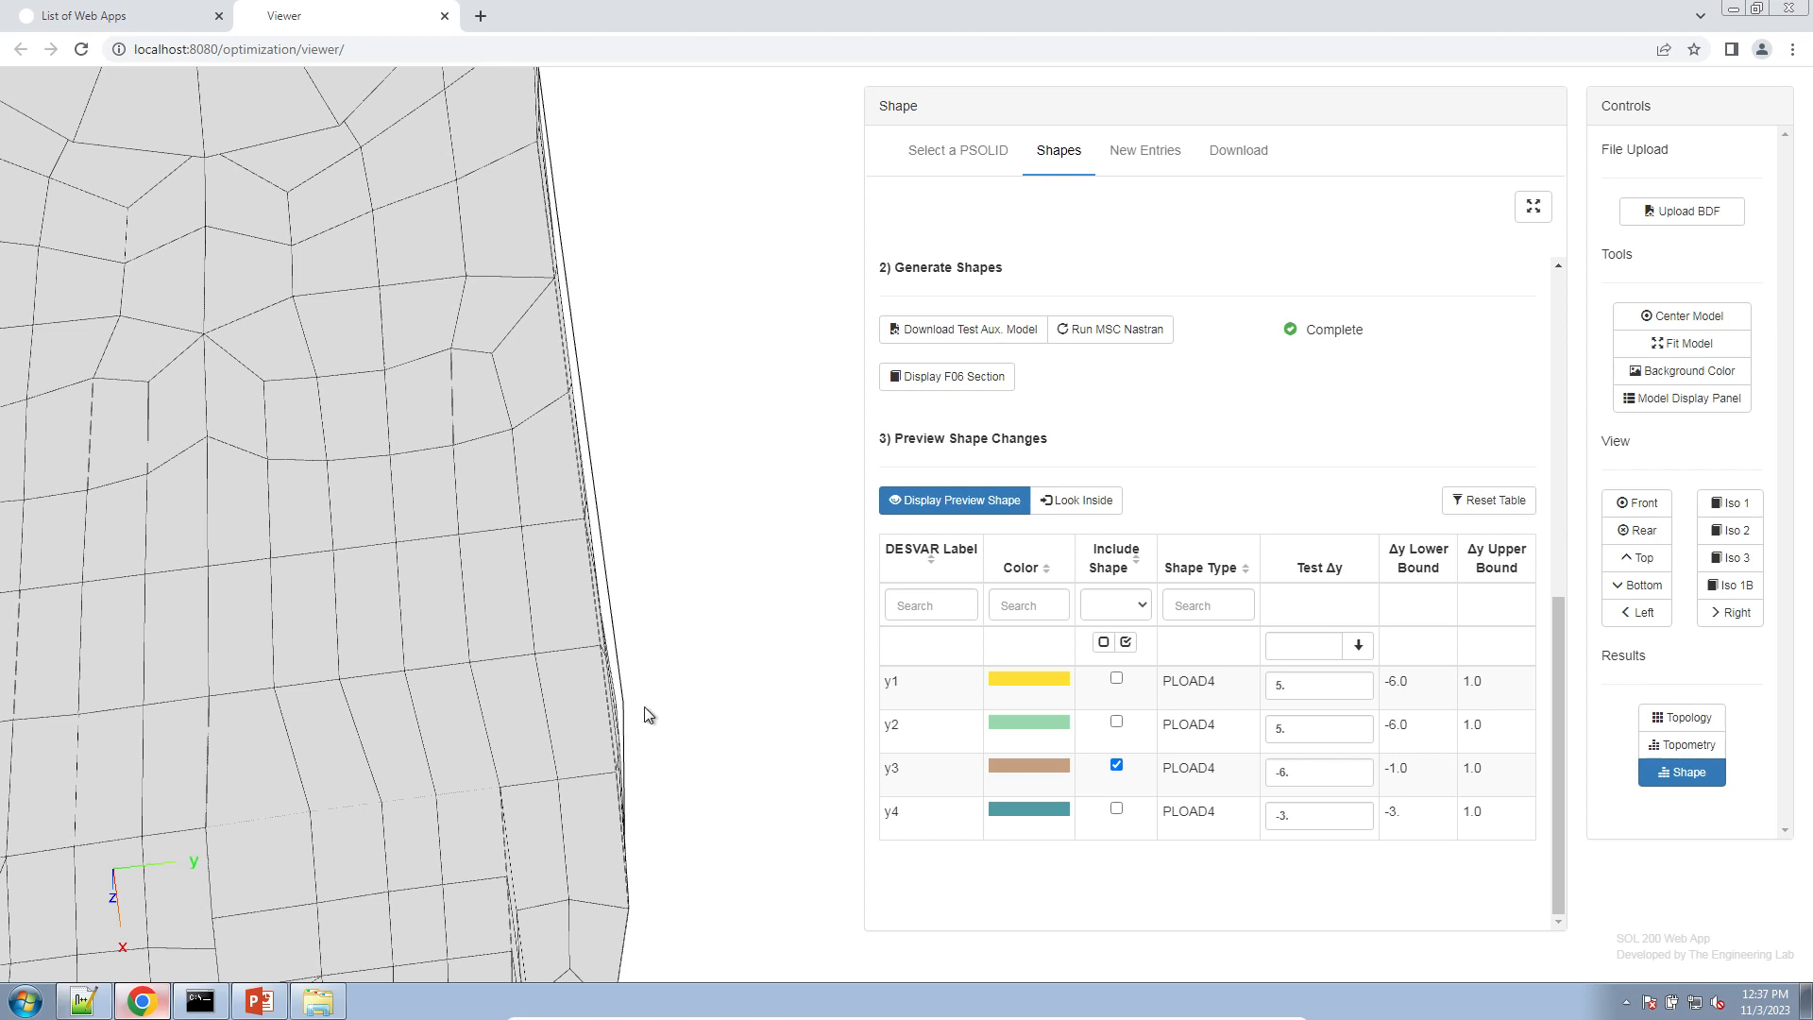
click(314, 1005)
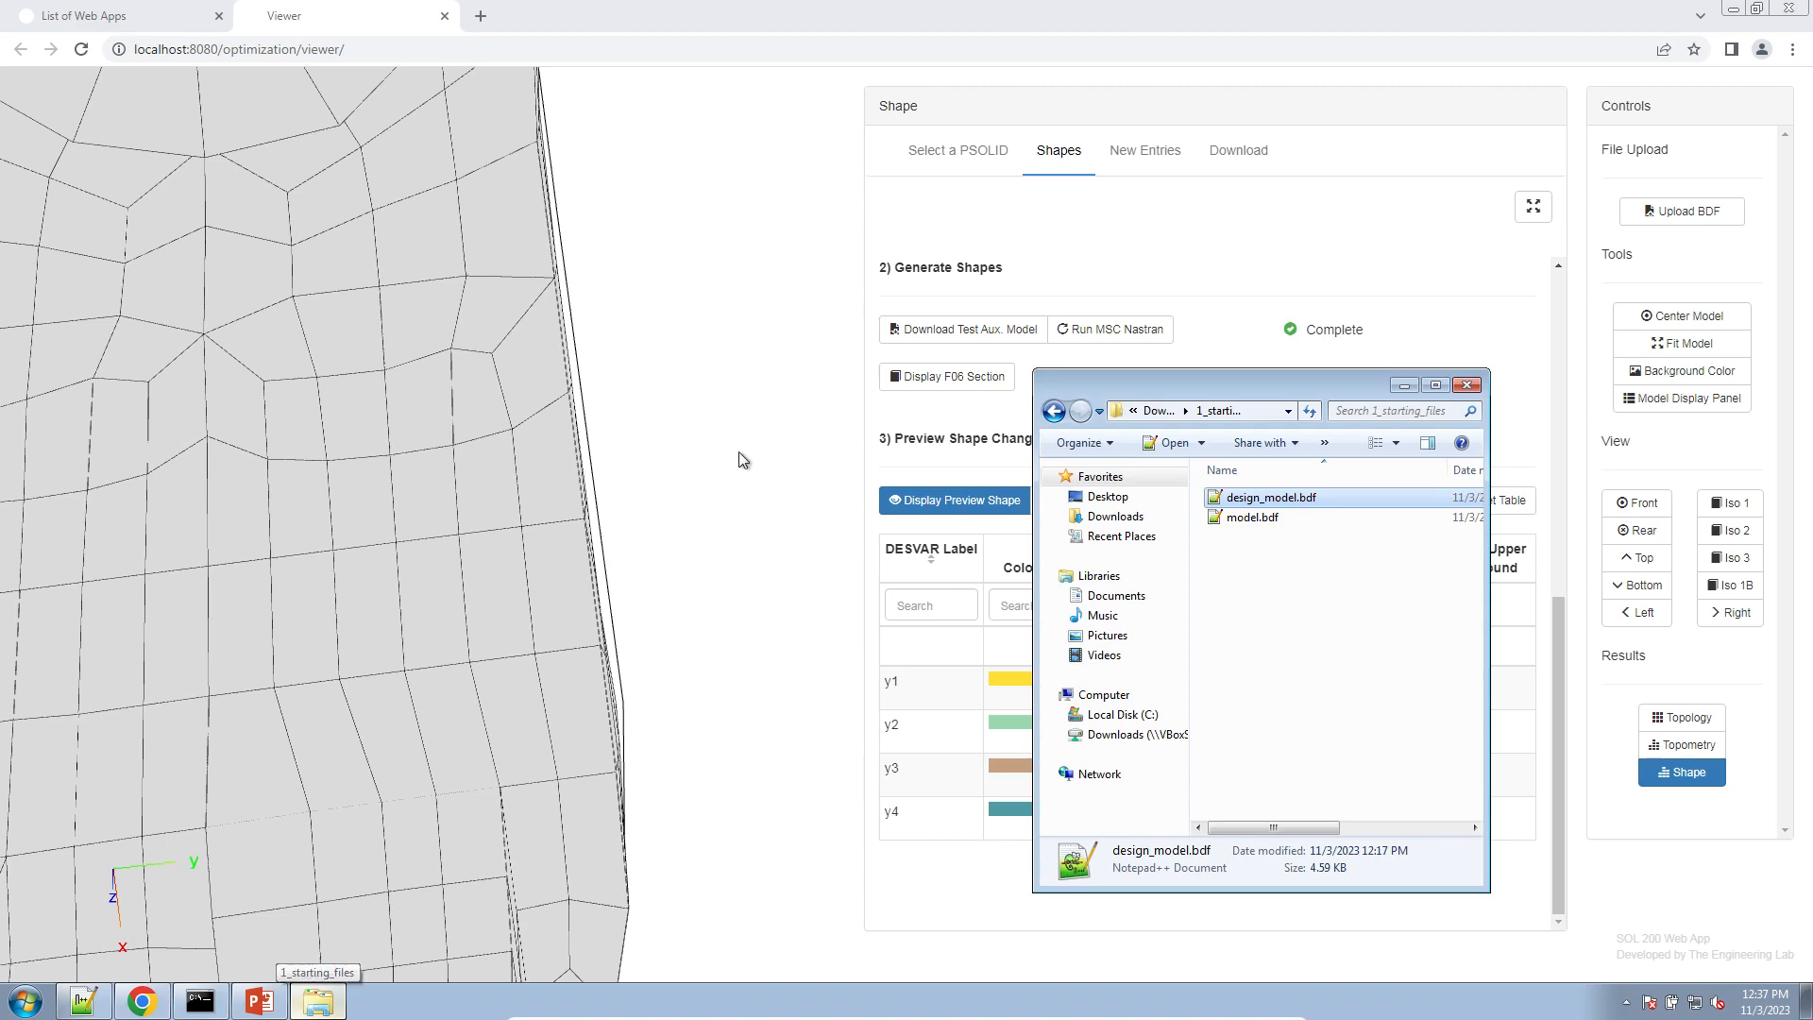
click(1027, 246)
drag(671, 392, 434, 666)
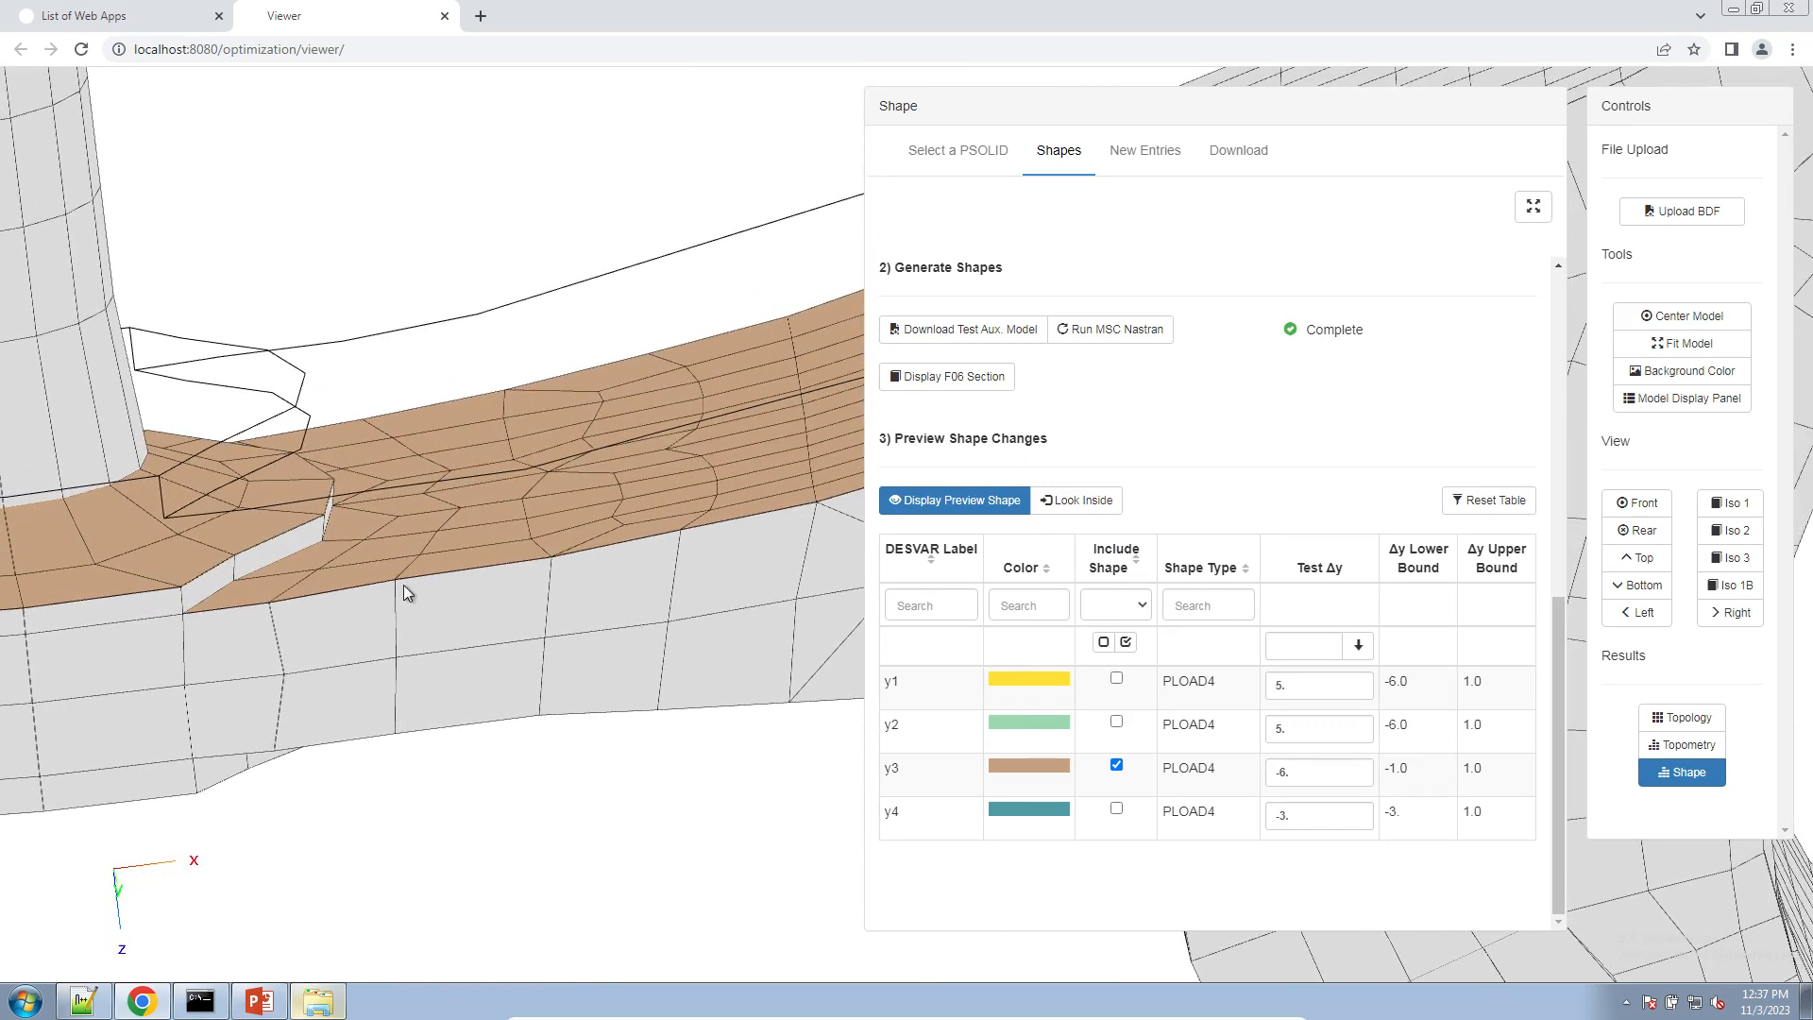
drag(408, 574, 583, 579)
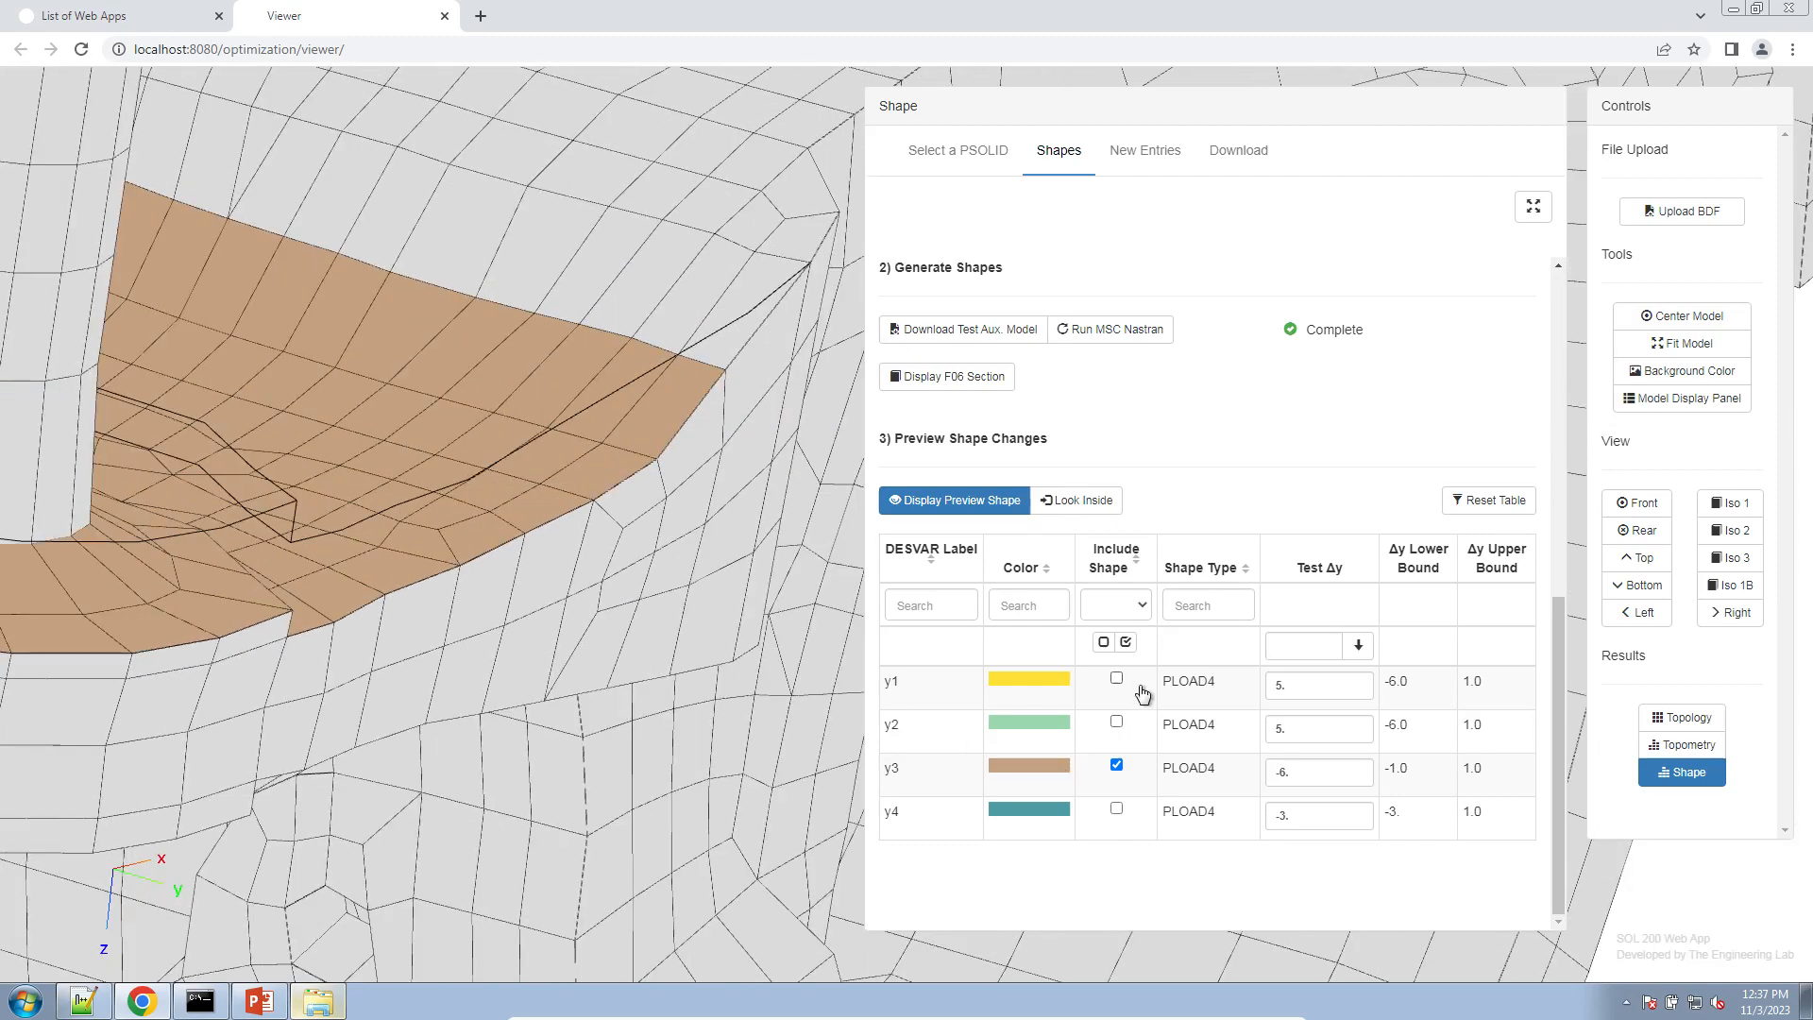
- Include all four shapes in the preview and try a Test Δy of -3.1 for y4, checking the pin
click(1125, 643)
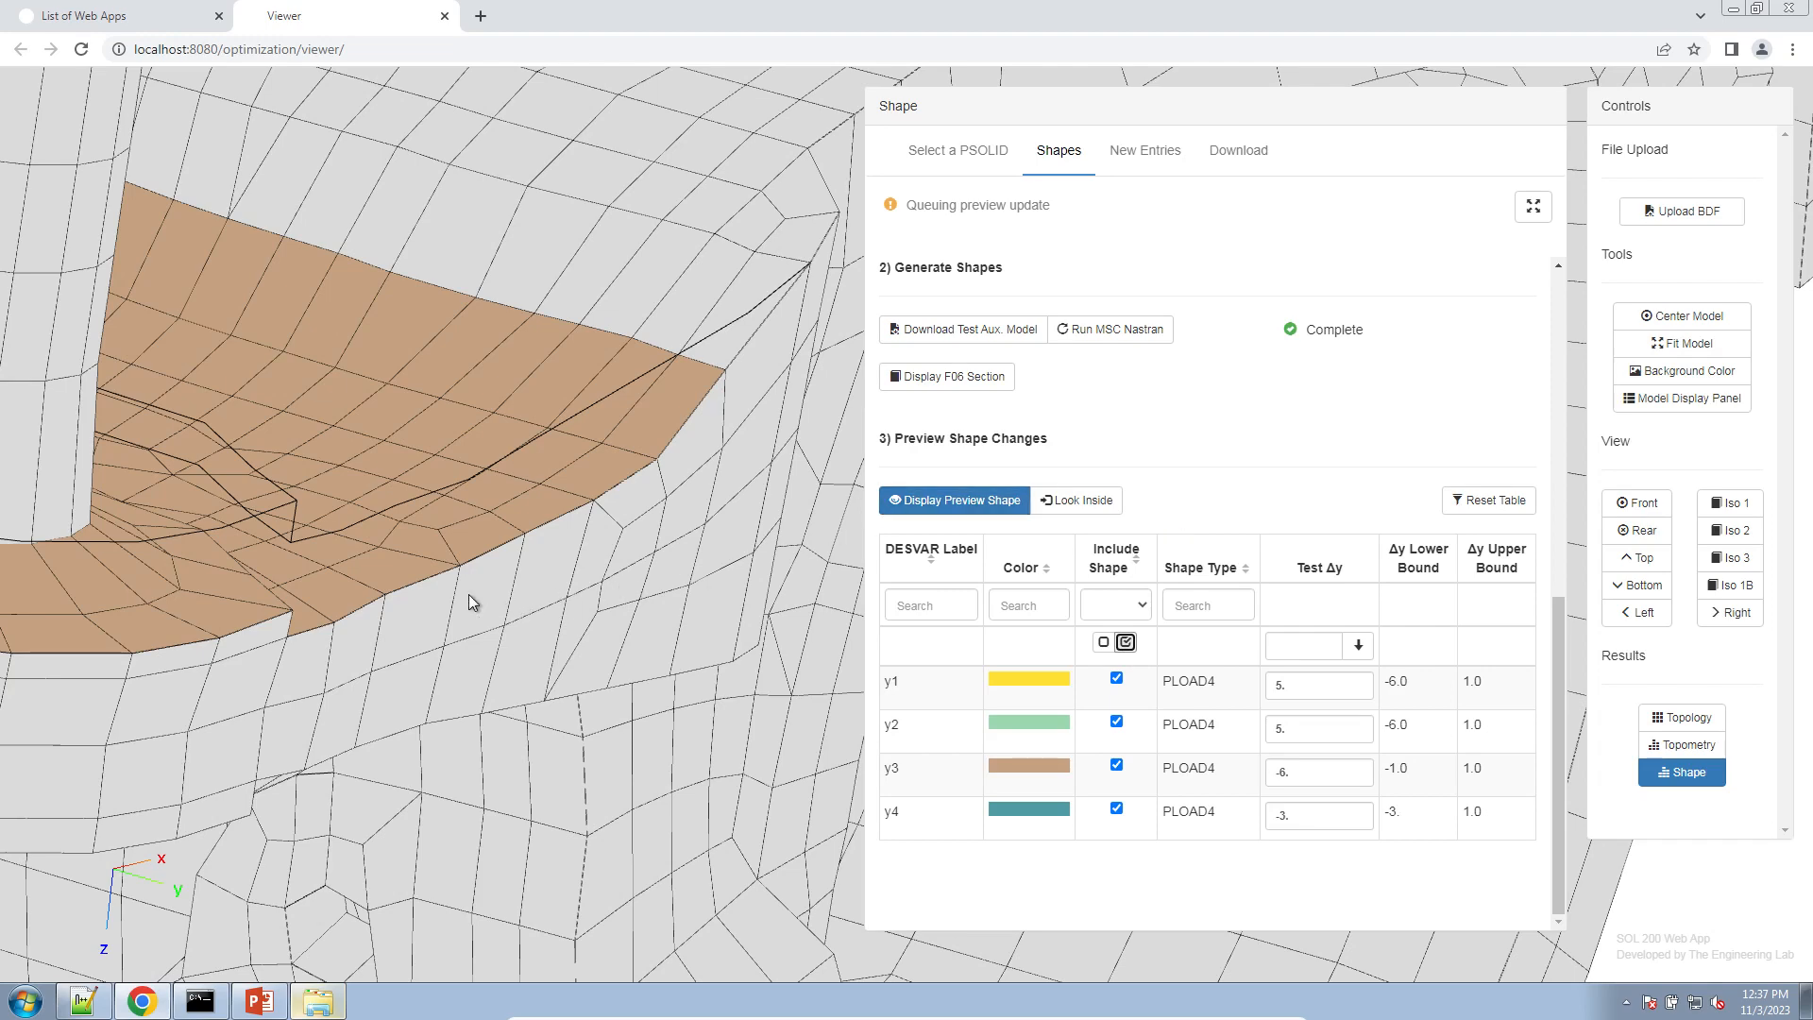
drag(393, 585, 299, 566)
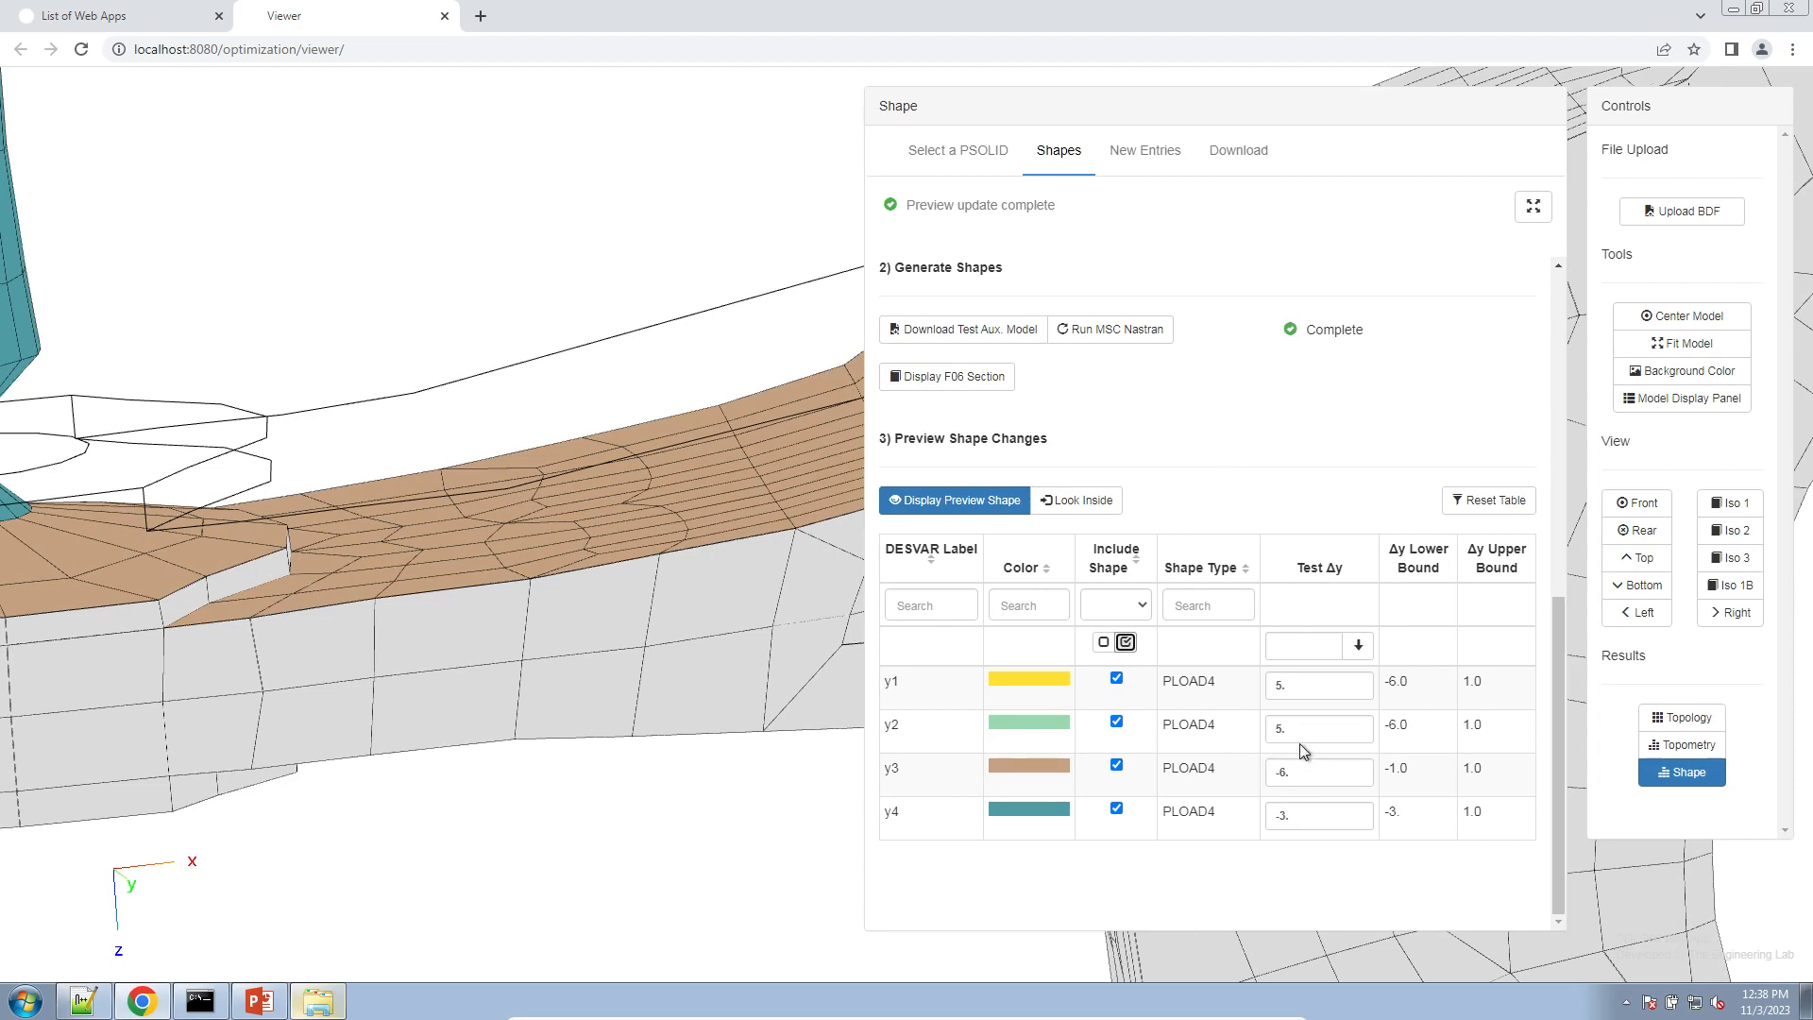
drag(1294, 687, 1266, 686)
click(1319, 775)
click(1310, 819)
text(1)
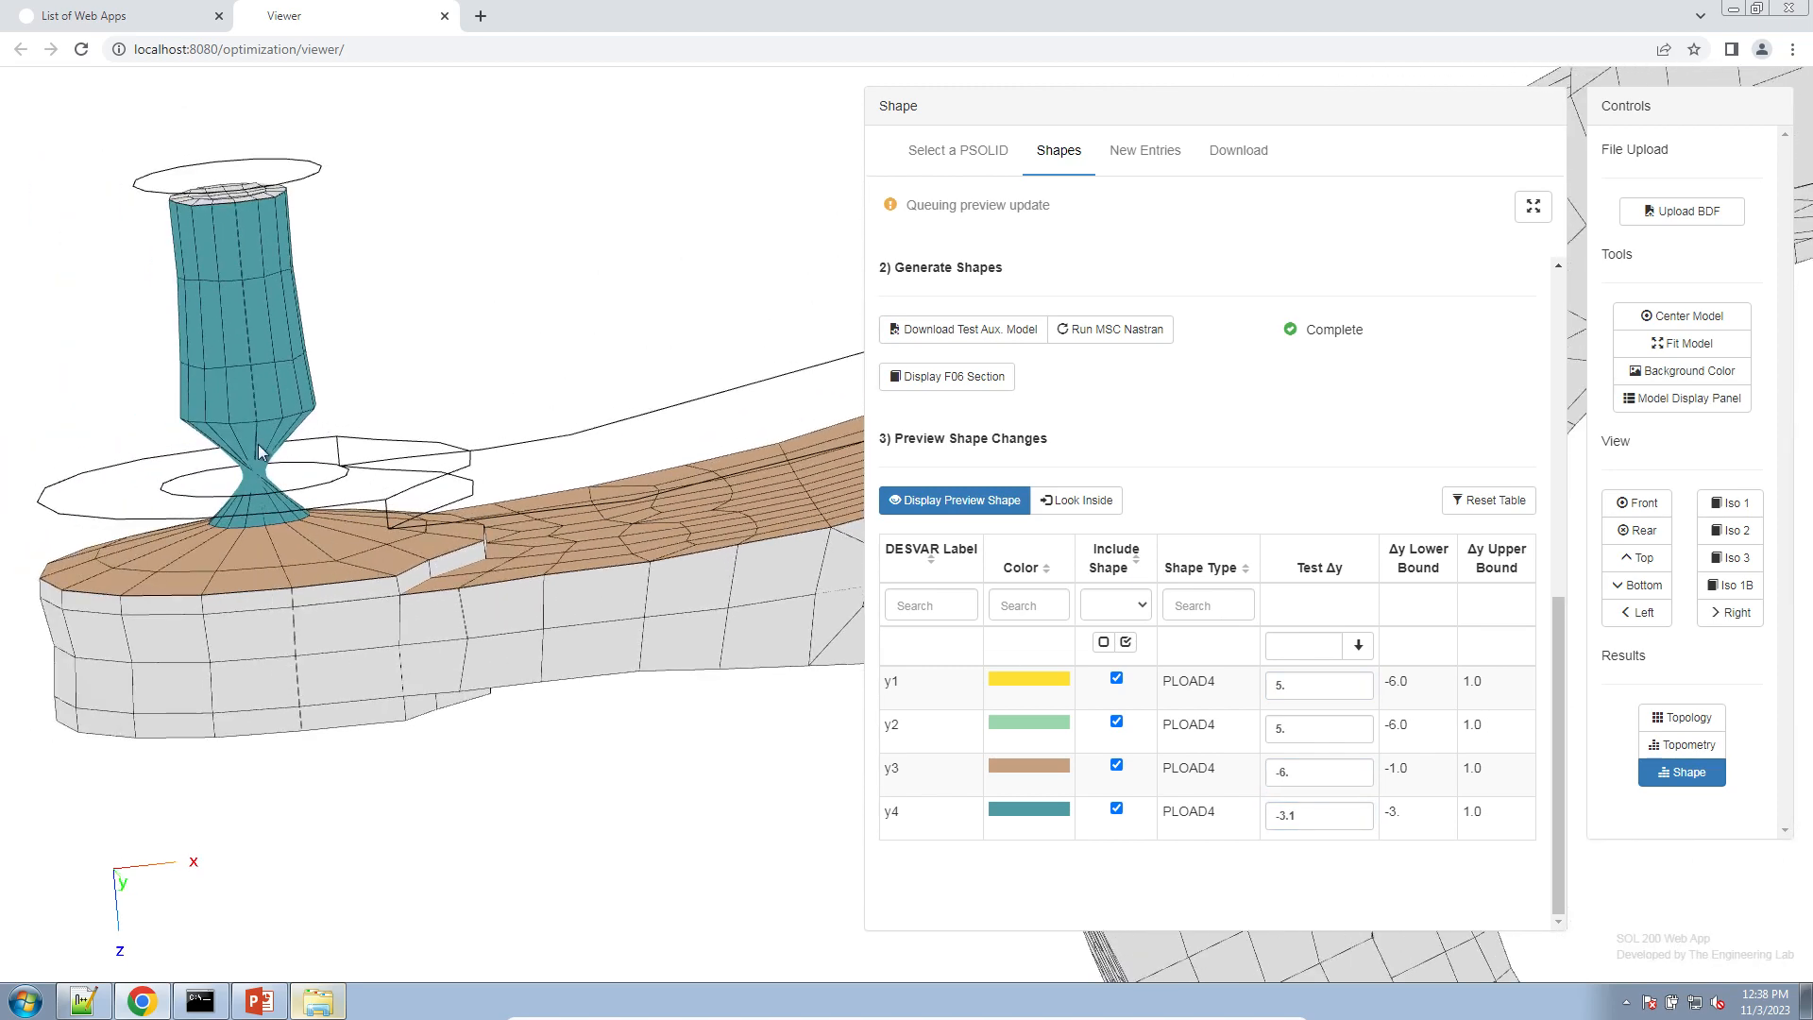
drag(319, 508, 298, 575)
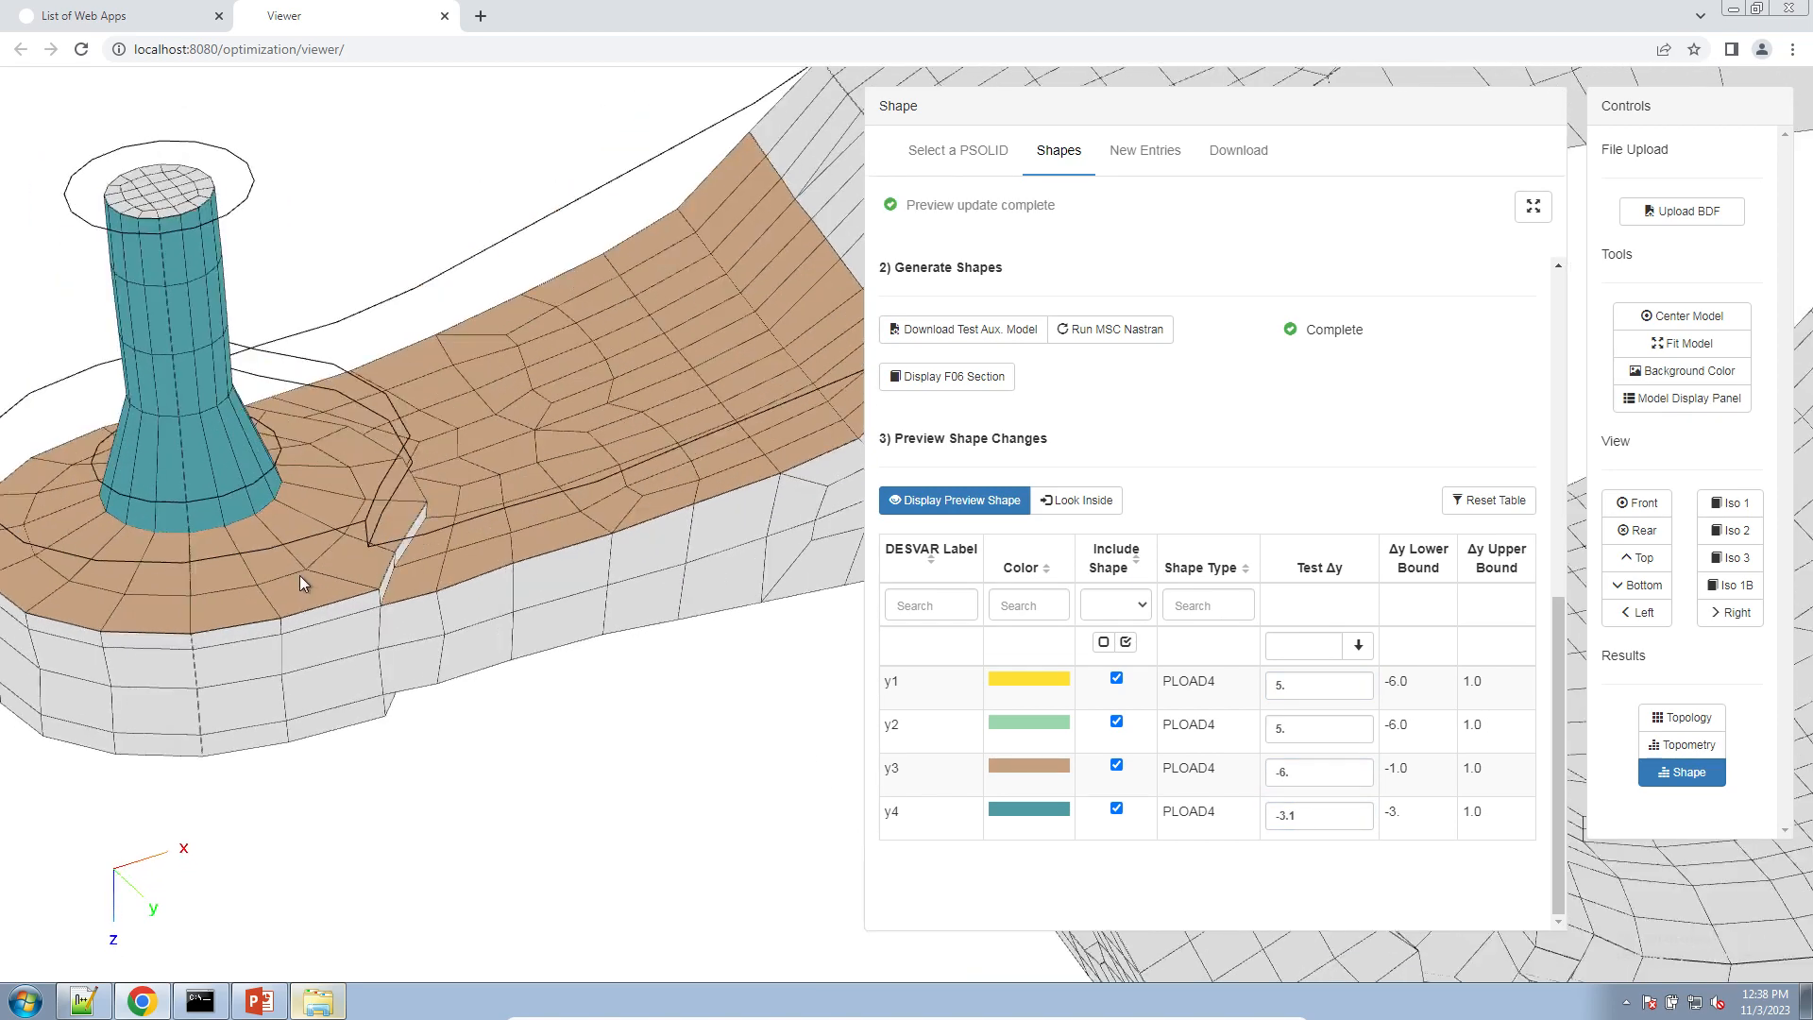
- Set the Test Δy of y1, y2 and y3 to -6.0
drag(1304, 688, 1135, 655)
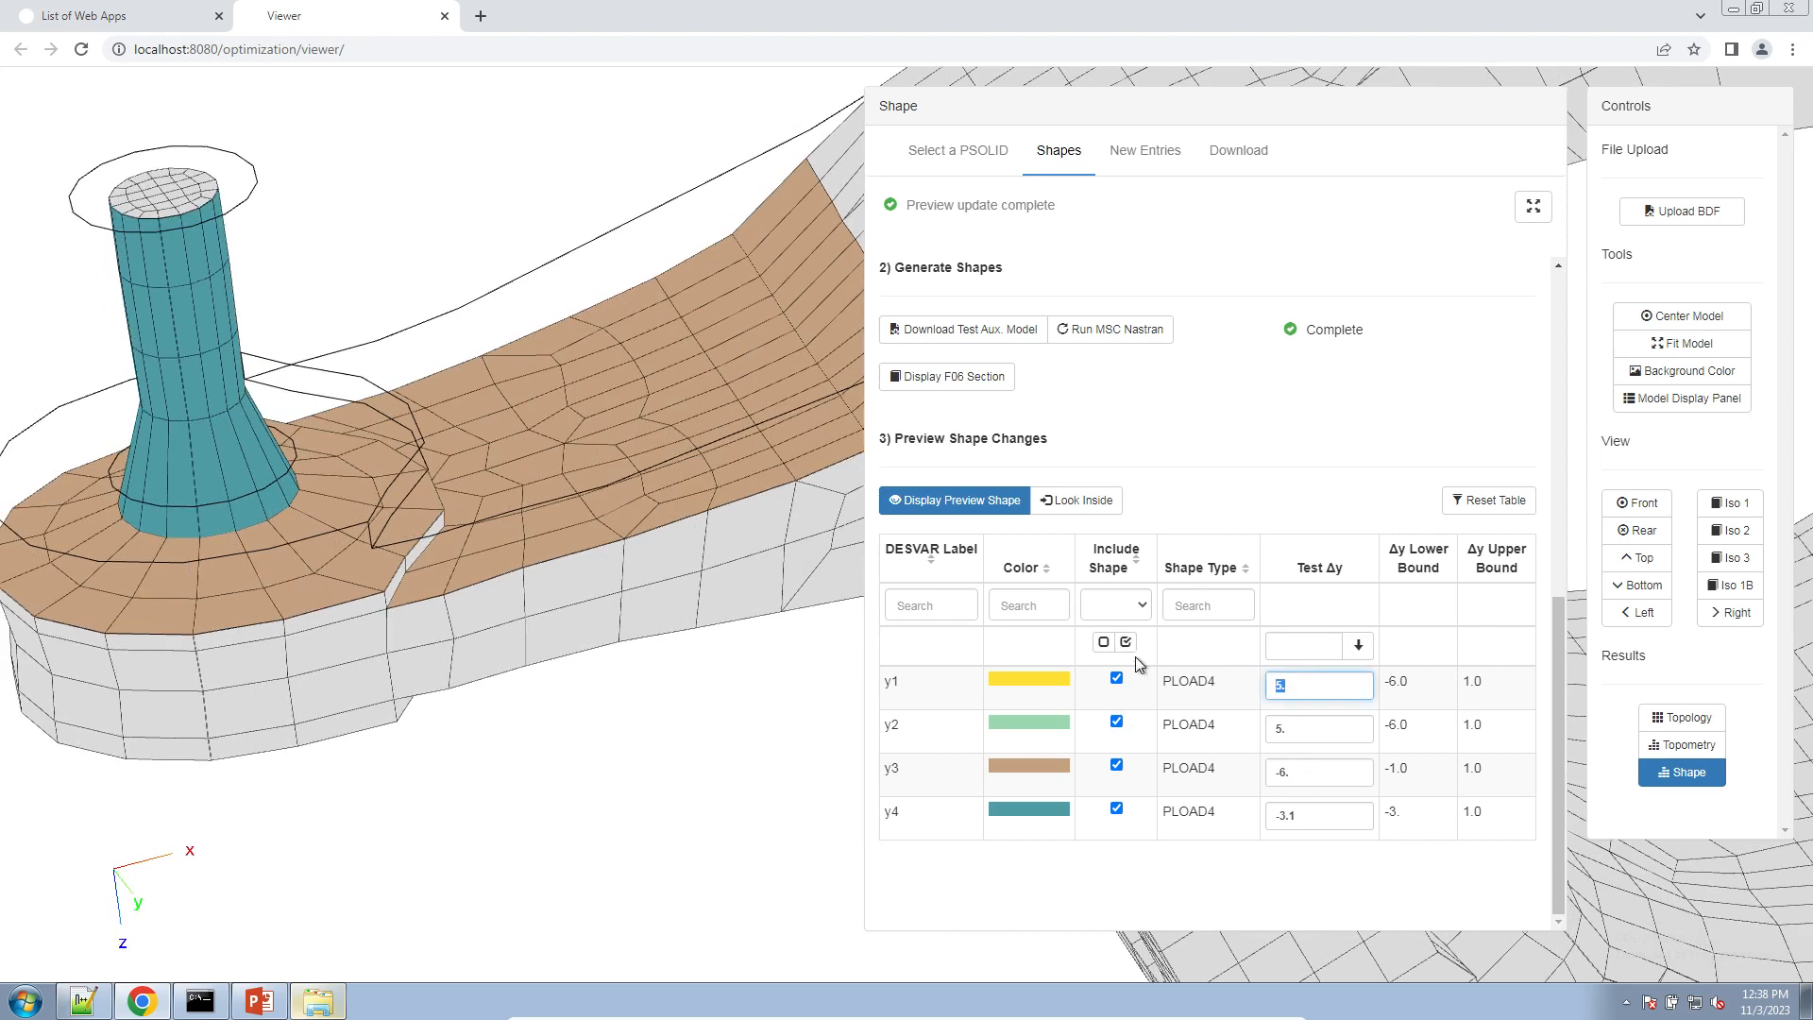
text(-6.0)
key(ctrl+a)
click(1309, 724)
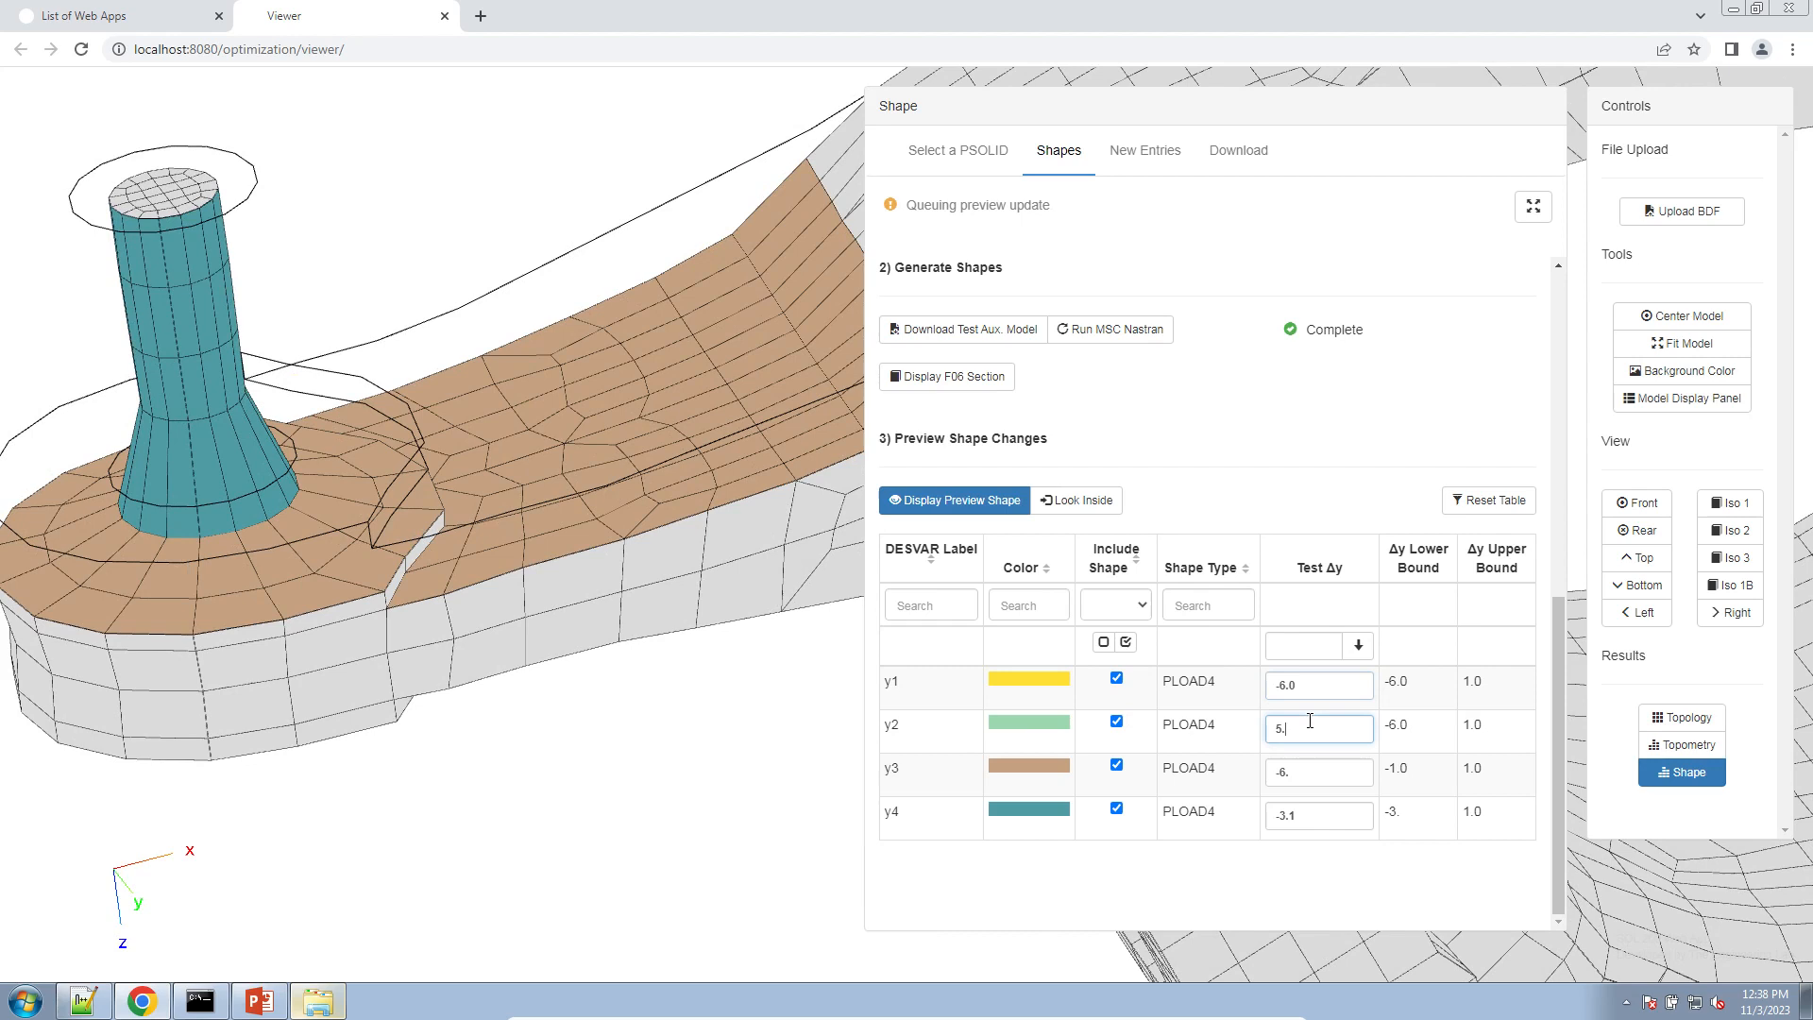
click(1303, 772)
key(ctrl+a)
text(-6.0)
click(1299, 469)
click(1304, 686)
key(ctrl+a)
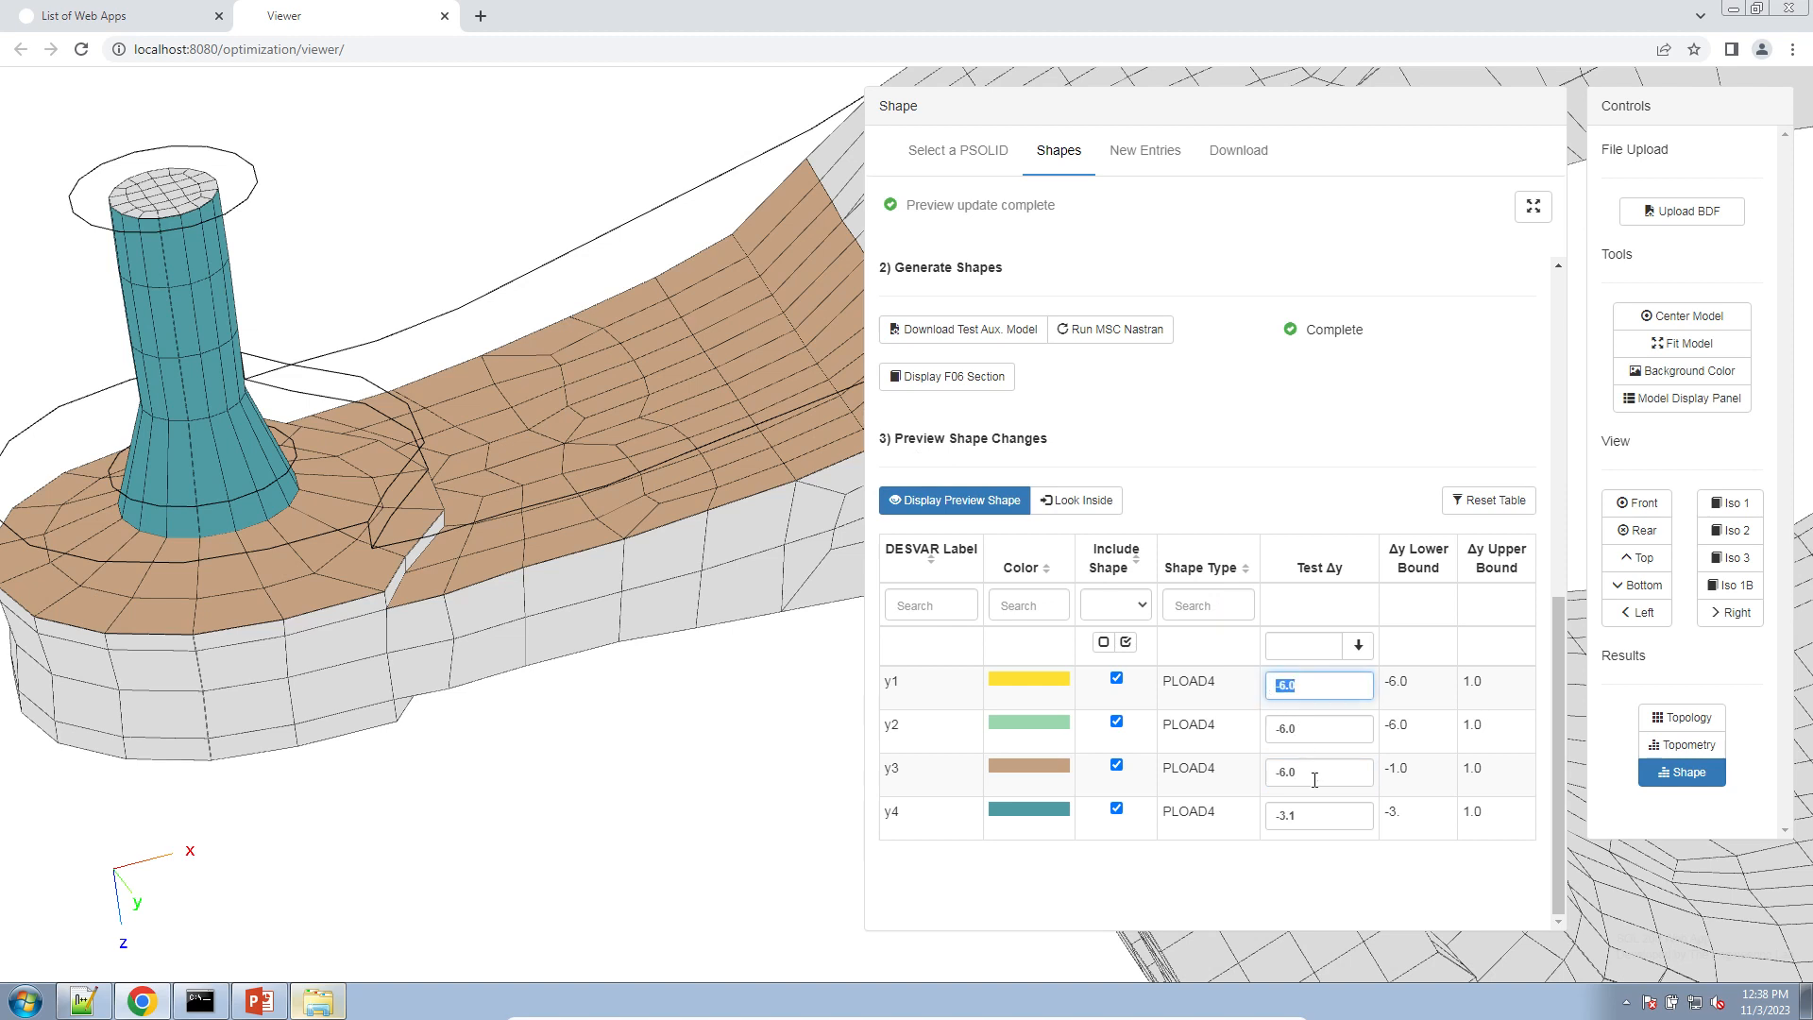
- Set y4's Test Δy to -3. and inspect the combined preview on the pin, the arm and the y2 region
click(1302, 820)
key(BackSpace)
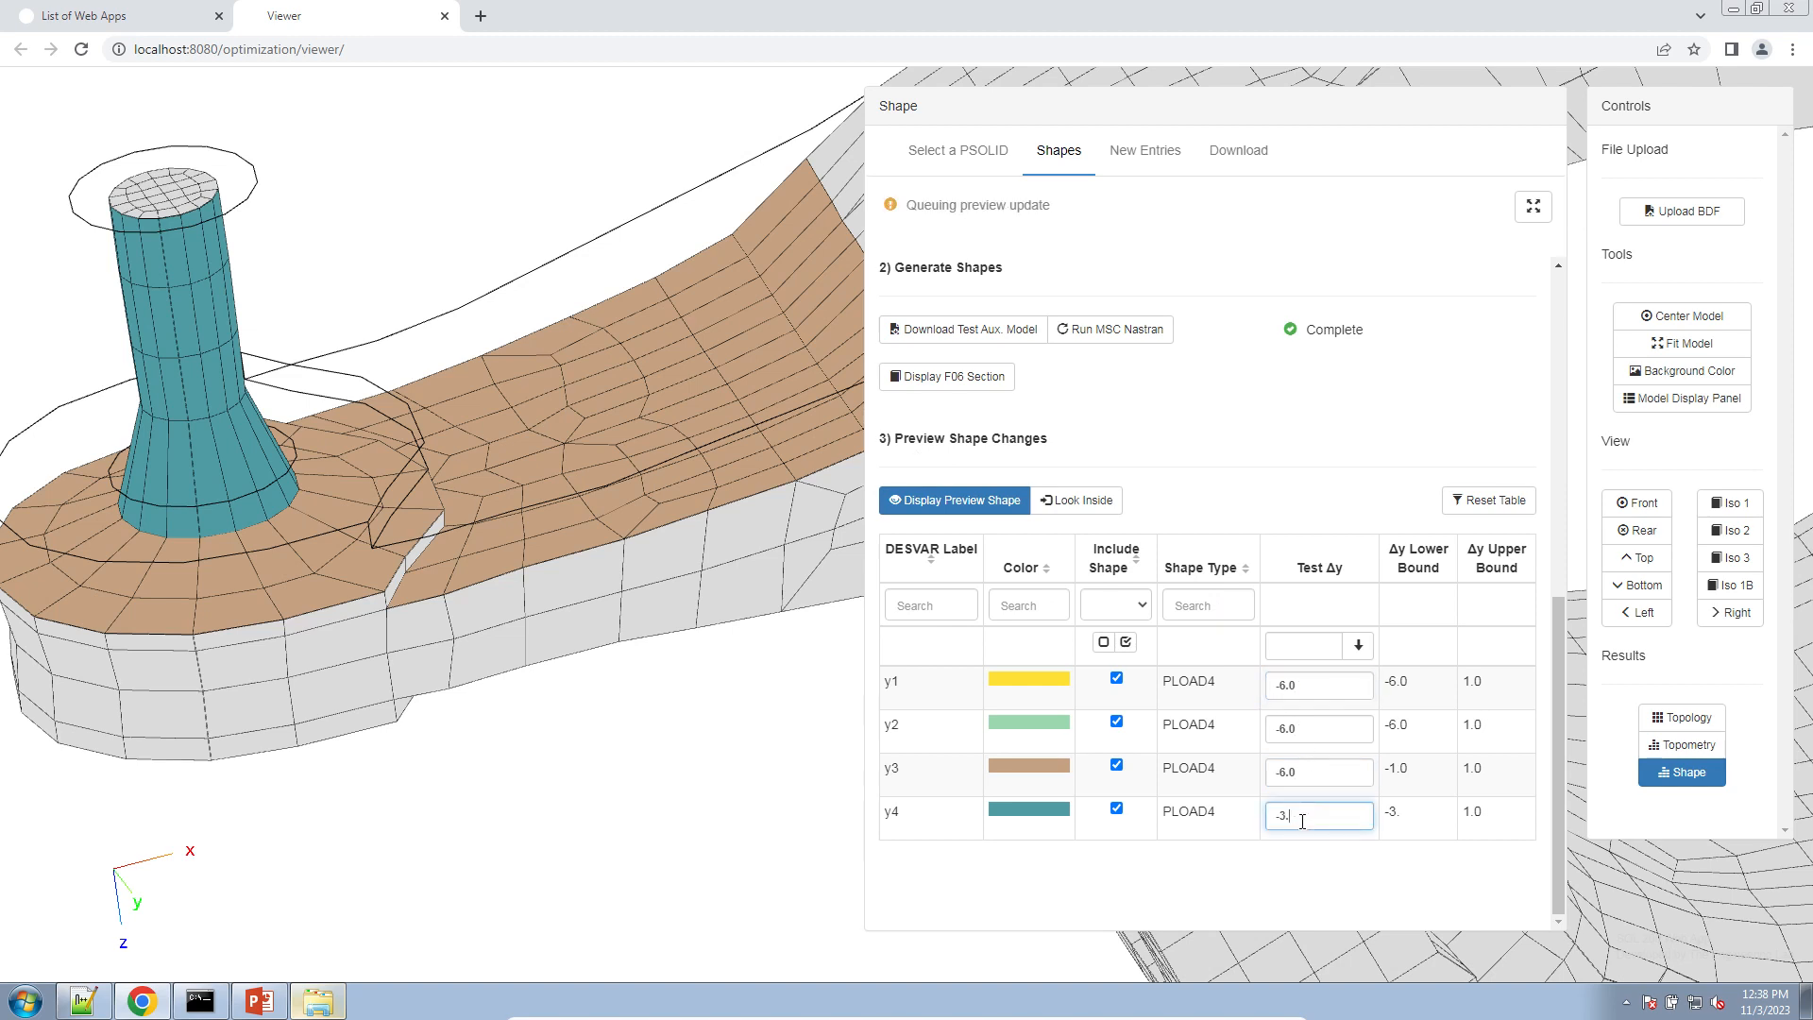
drag(567, 741, 585, 699)
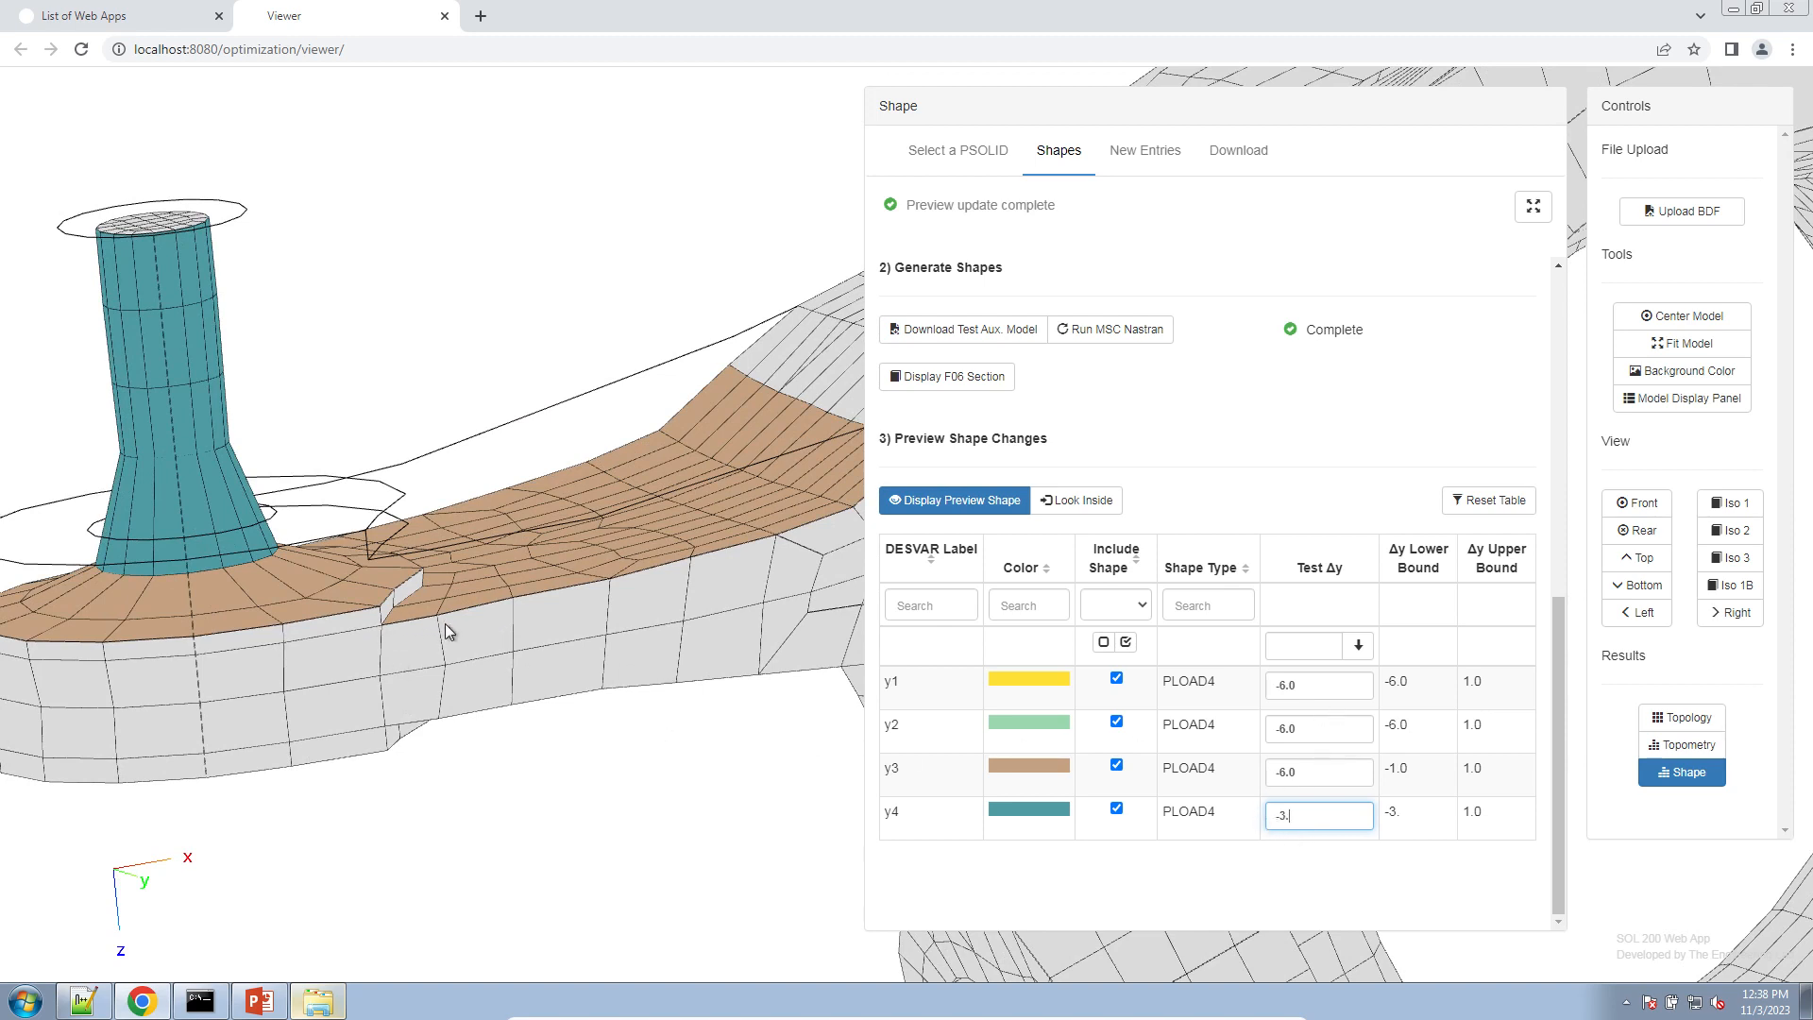
scroll(457, 638, down, 5)
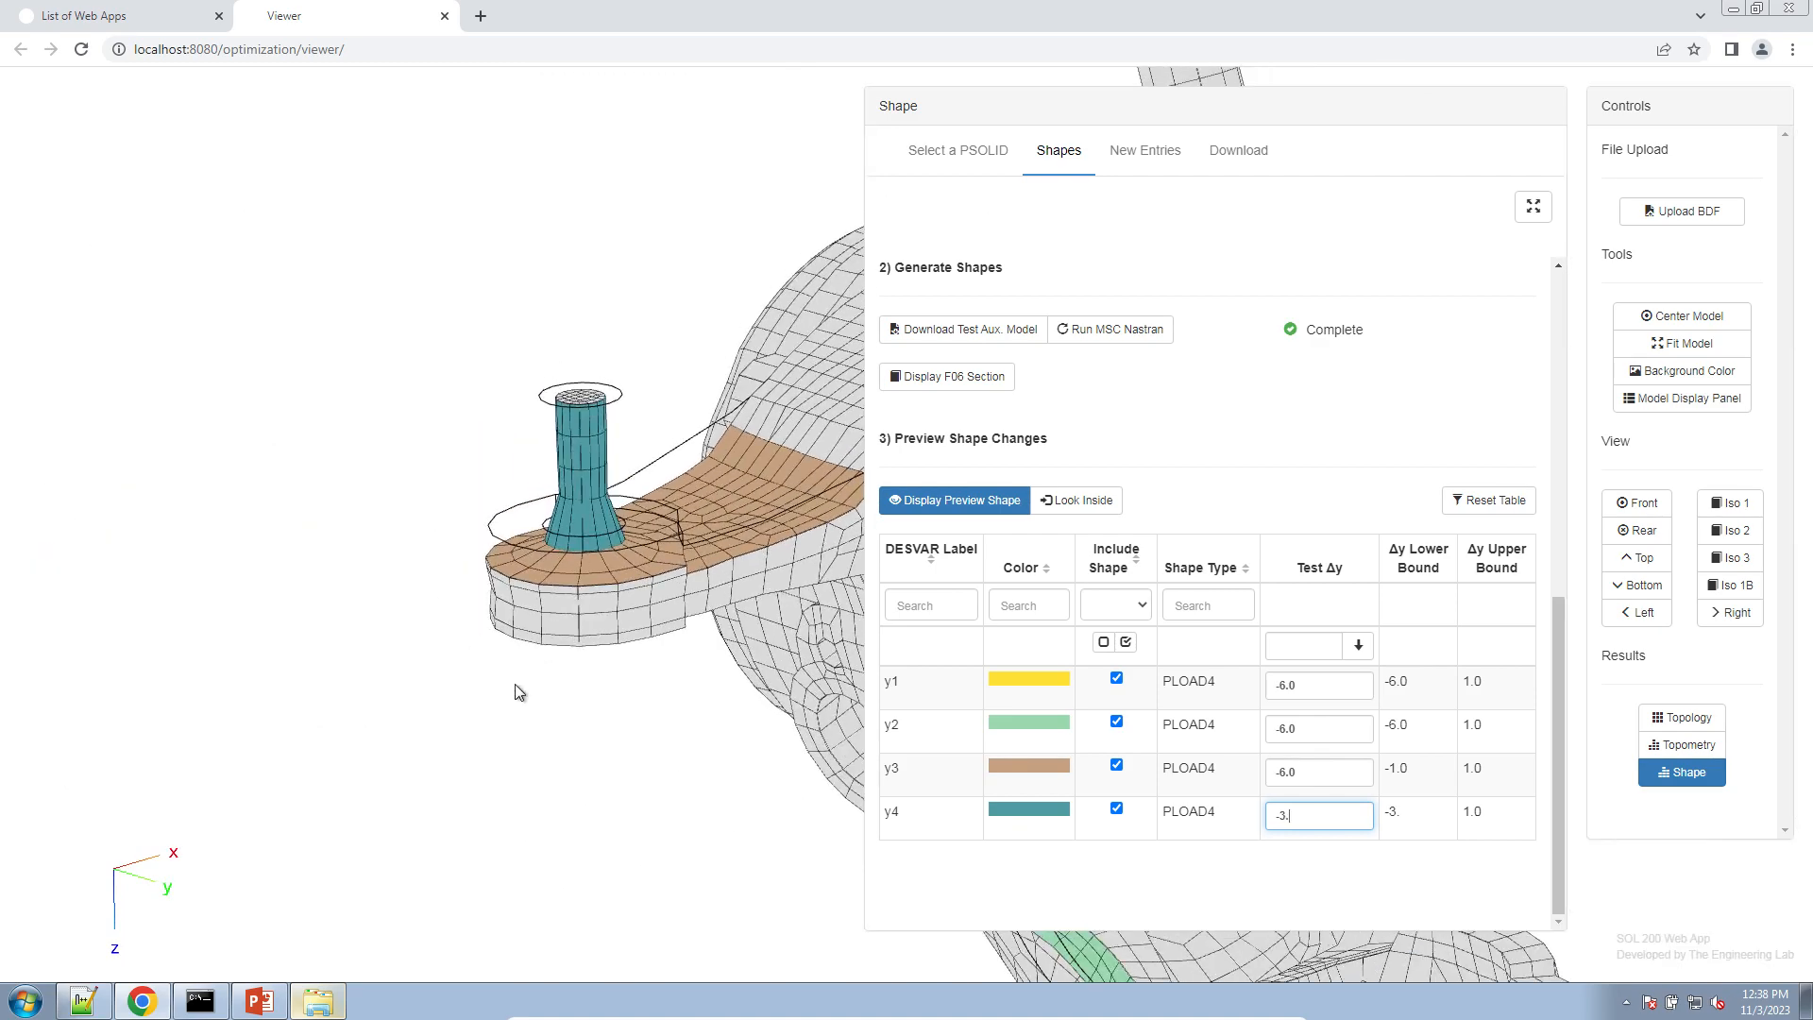
right_drag(513, 683, 179, 576)
right_drag(659, 720, 531, 561)
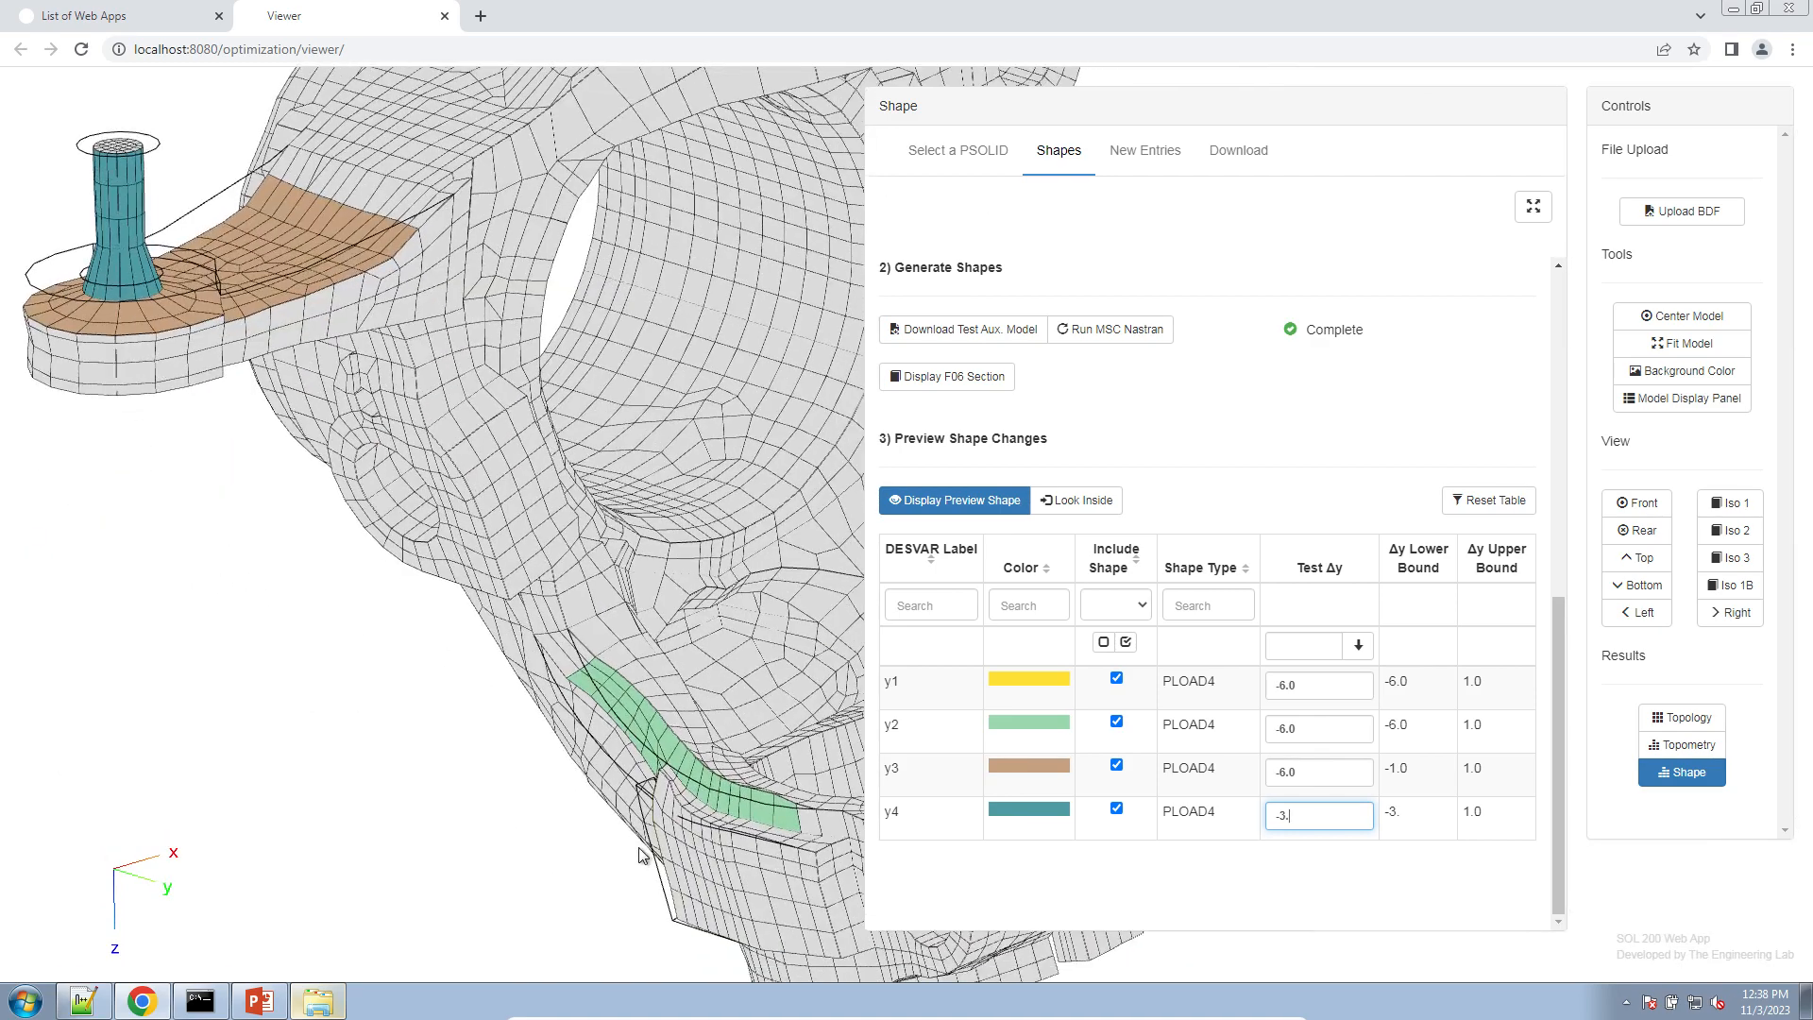
drag(642, 856, 652, 713)
scroll(1274, 720, up, 3)
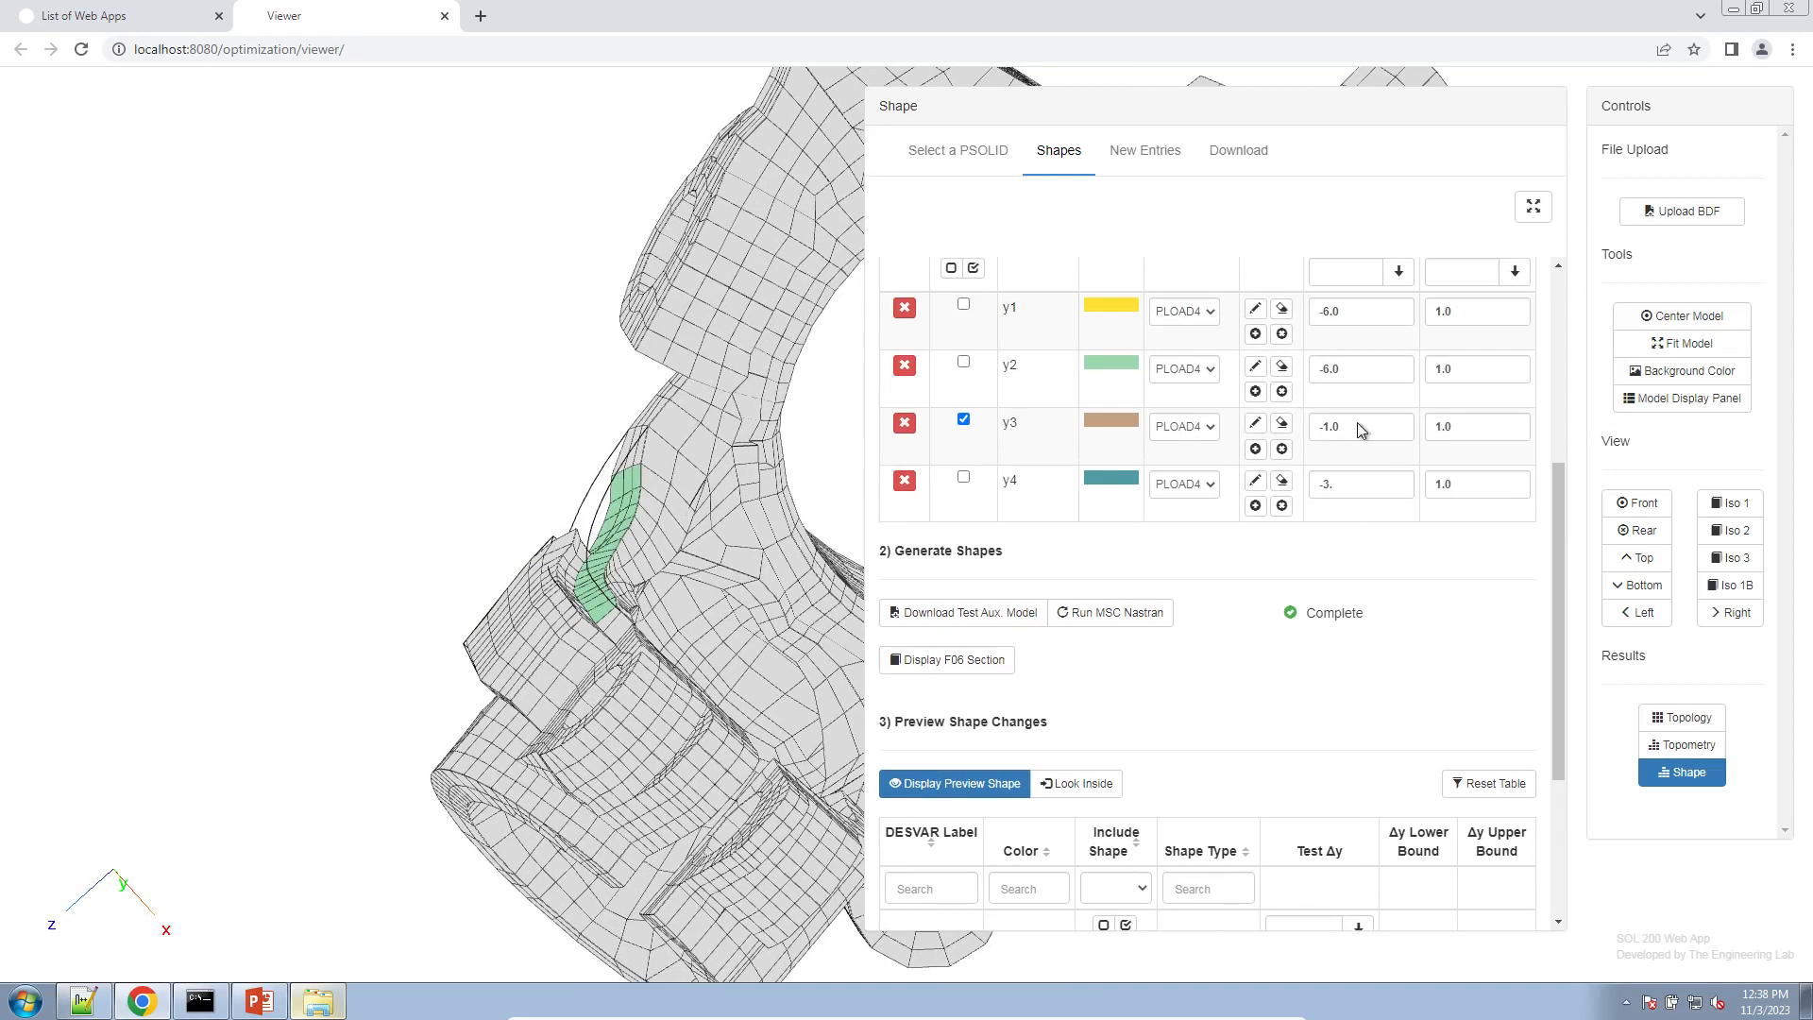
- Set the Δy Lower Bound of y3 to -6.0 and of y4 to -3.0
scroll(1360, 430, up, 1)
click(1360, 463)
key(ctrl+c)
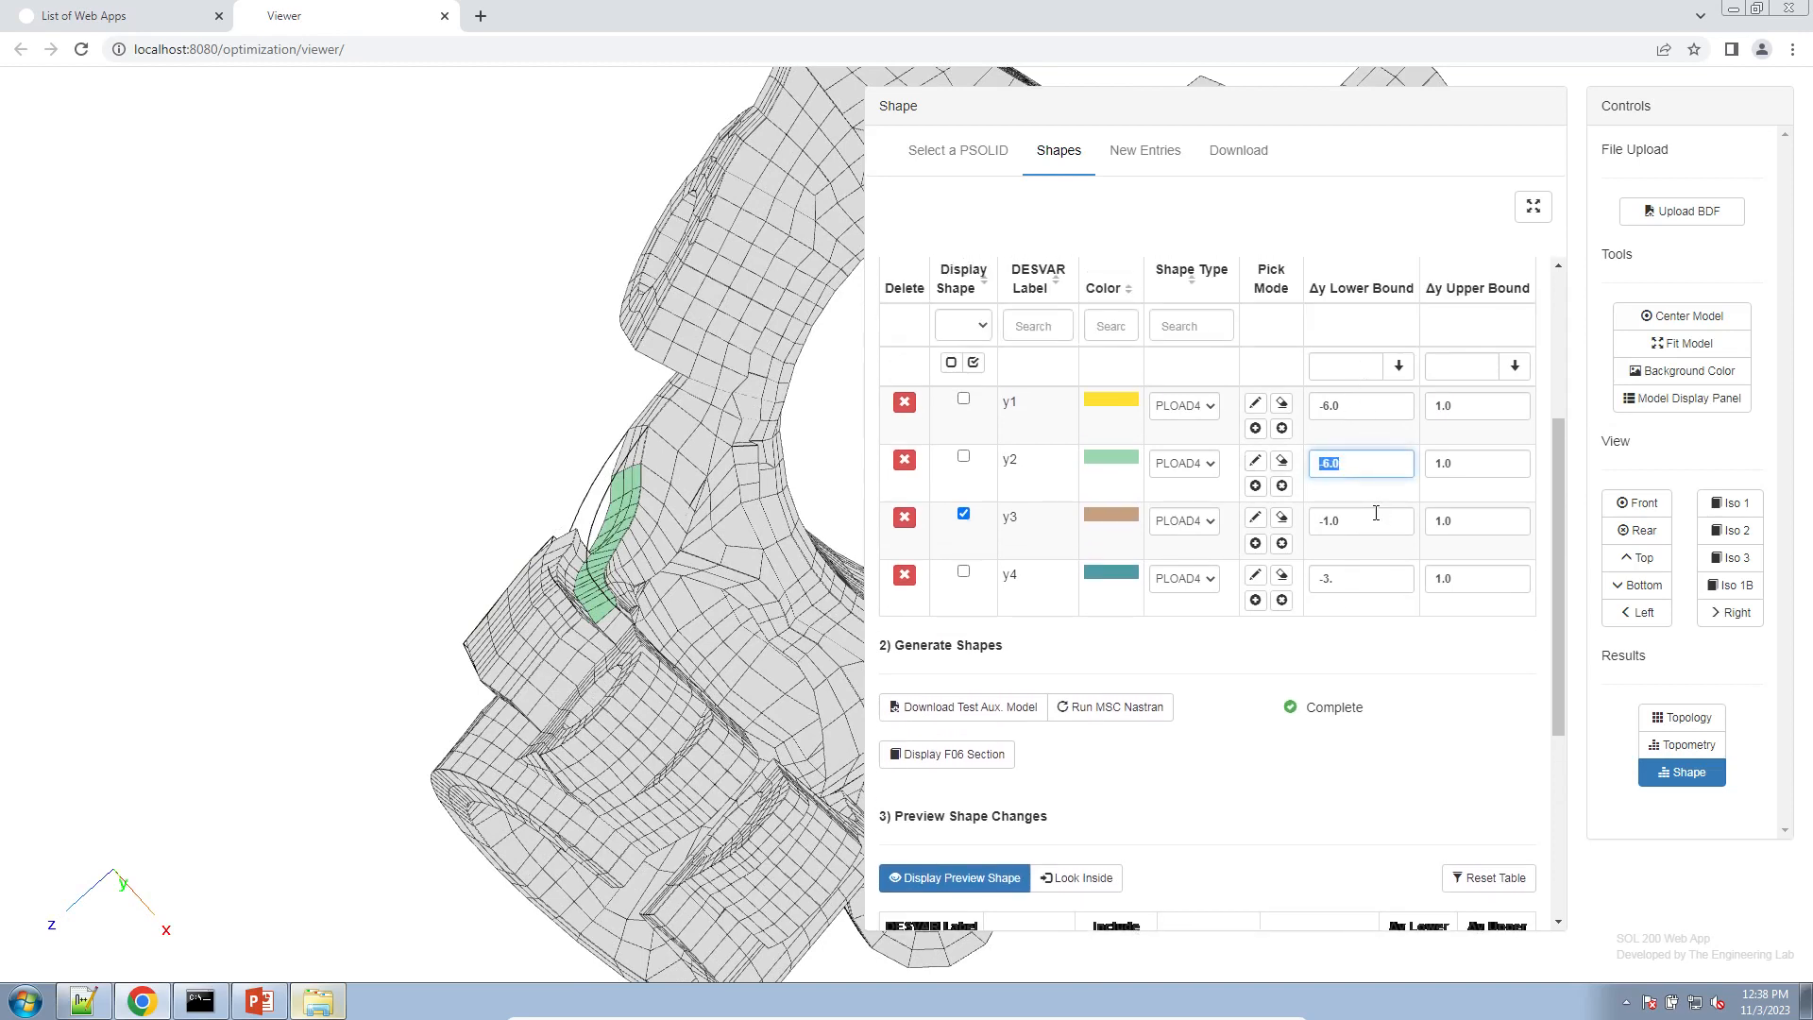
double_click(1376, 520)
key(ctrl+v)
click(1356, 582)
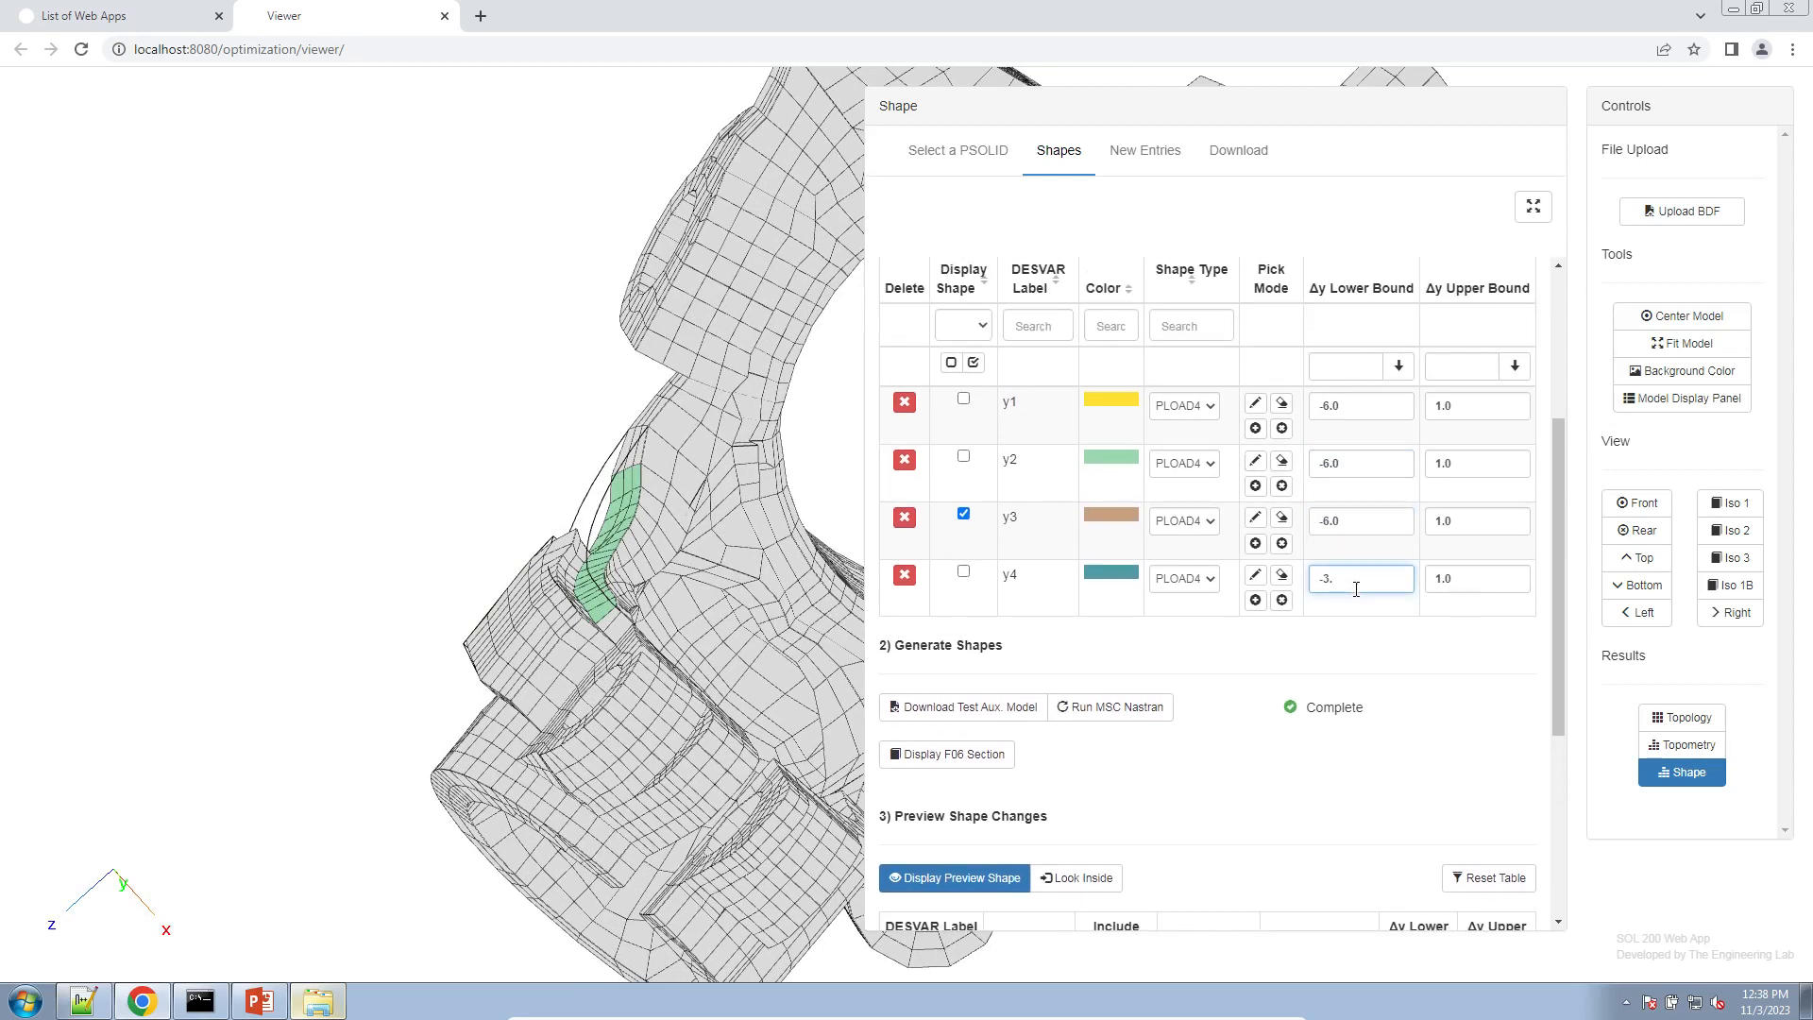
click(630, 665)
- Set the Test Δy of y1, y2, y3 and y4 to 10. to preview large outward changes
scroll(1427, 732, down, 4)
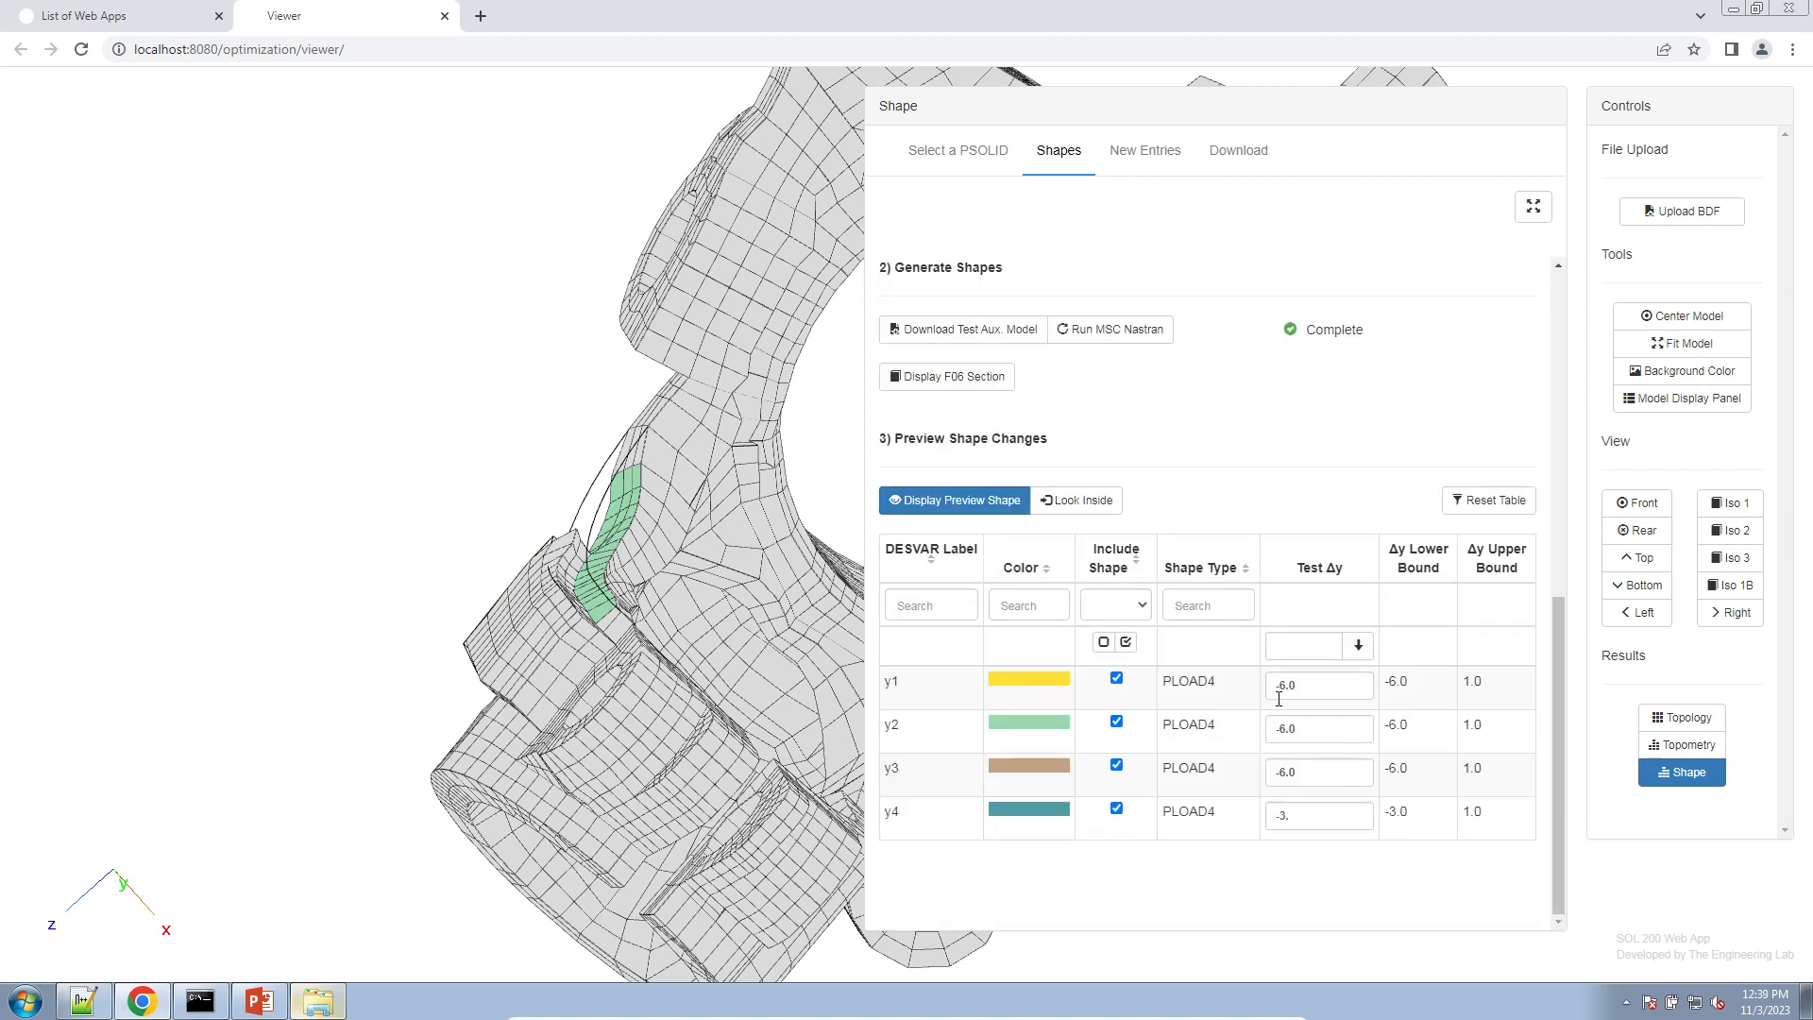
drag(1292, 685, 1160, 671)
text(10.)
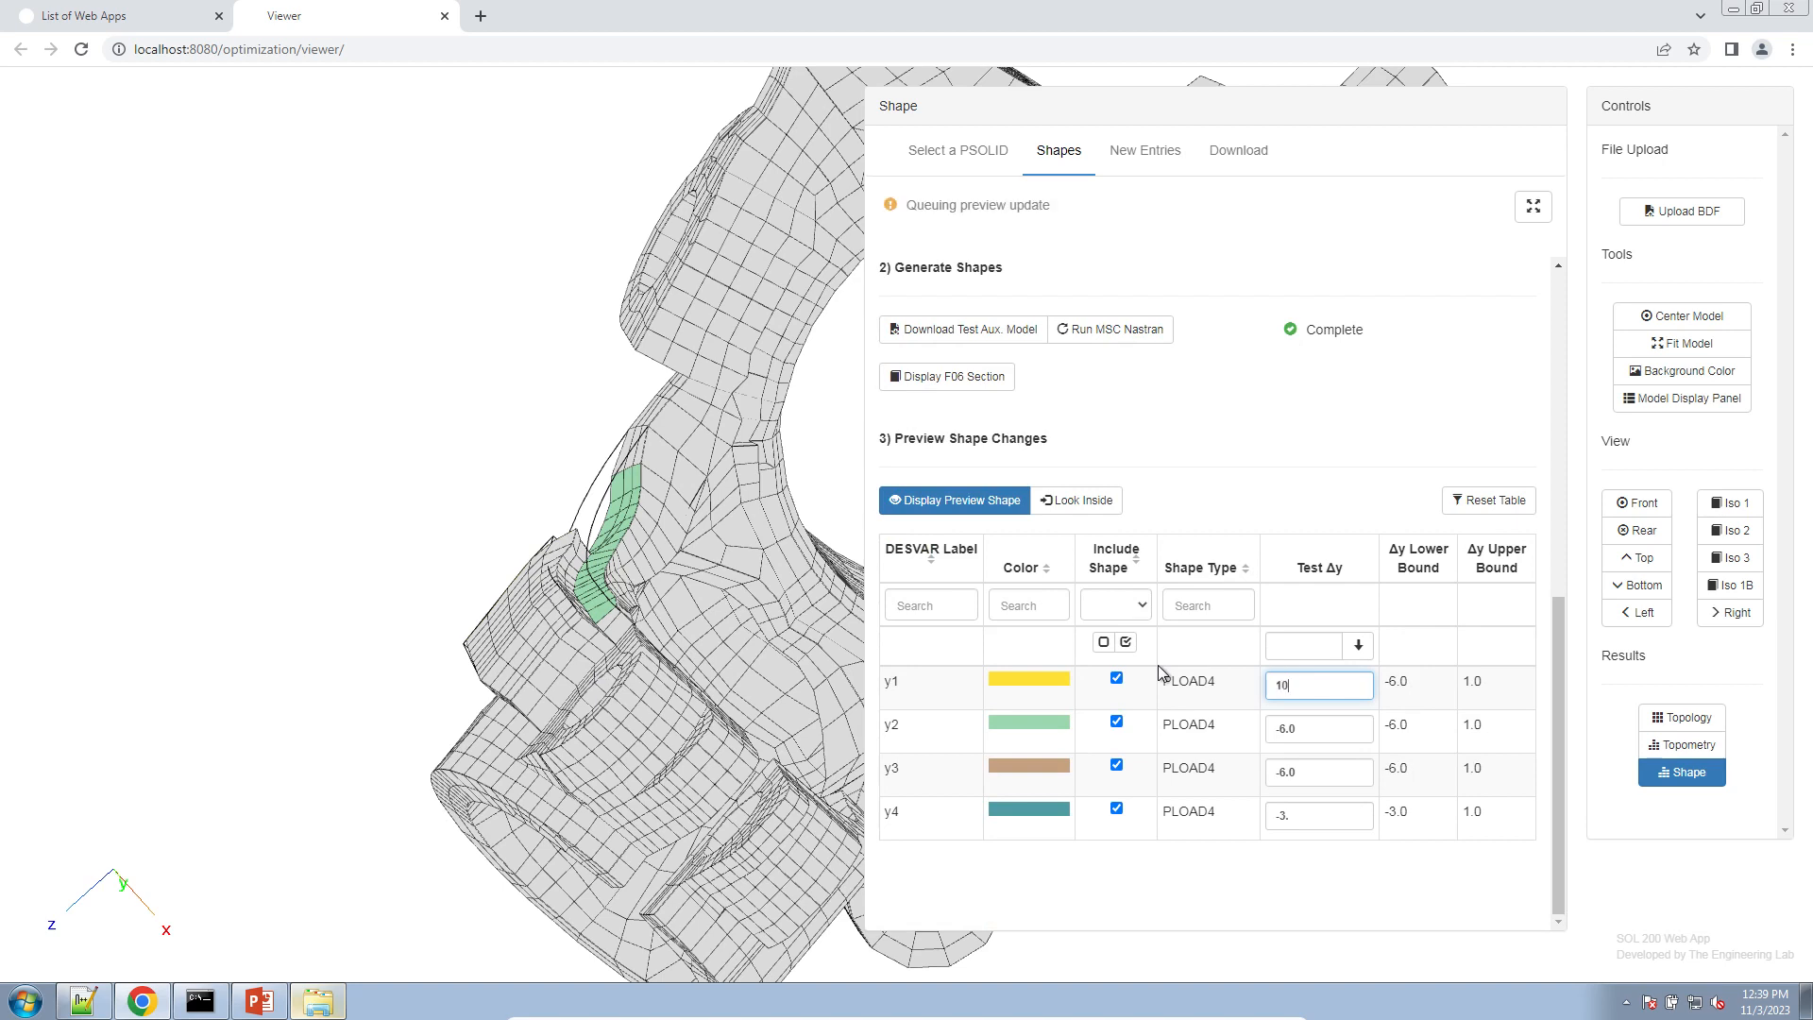
click(1317, 728)
key(ctrl+a)
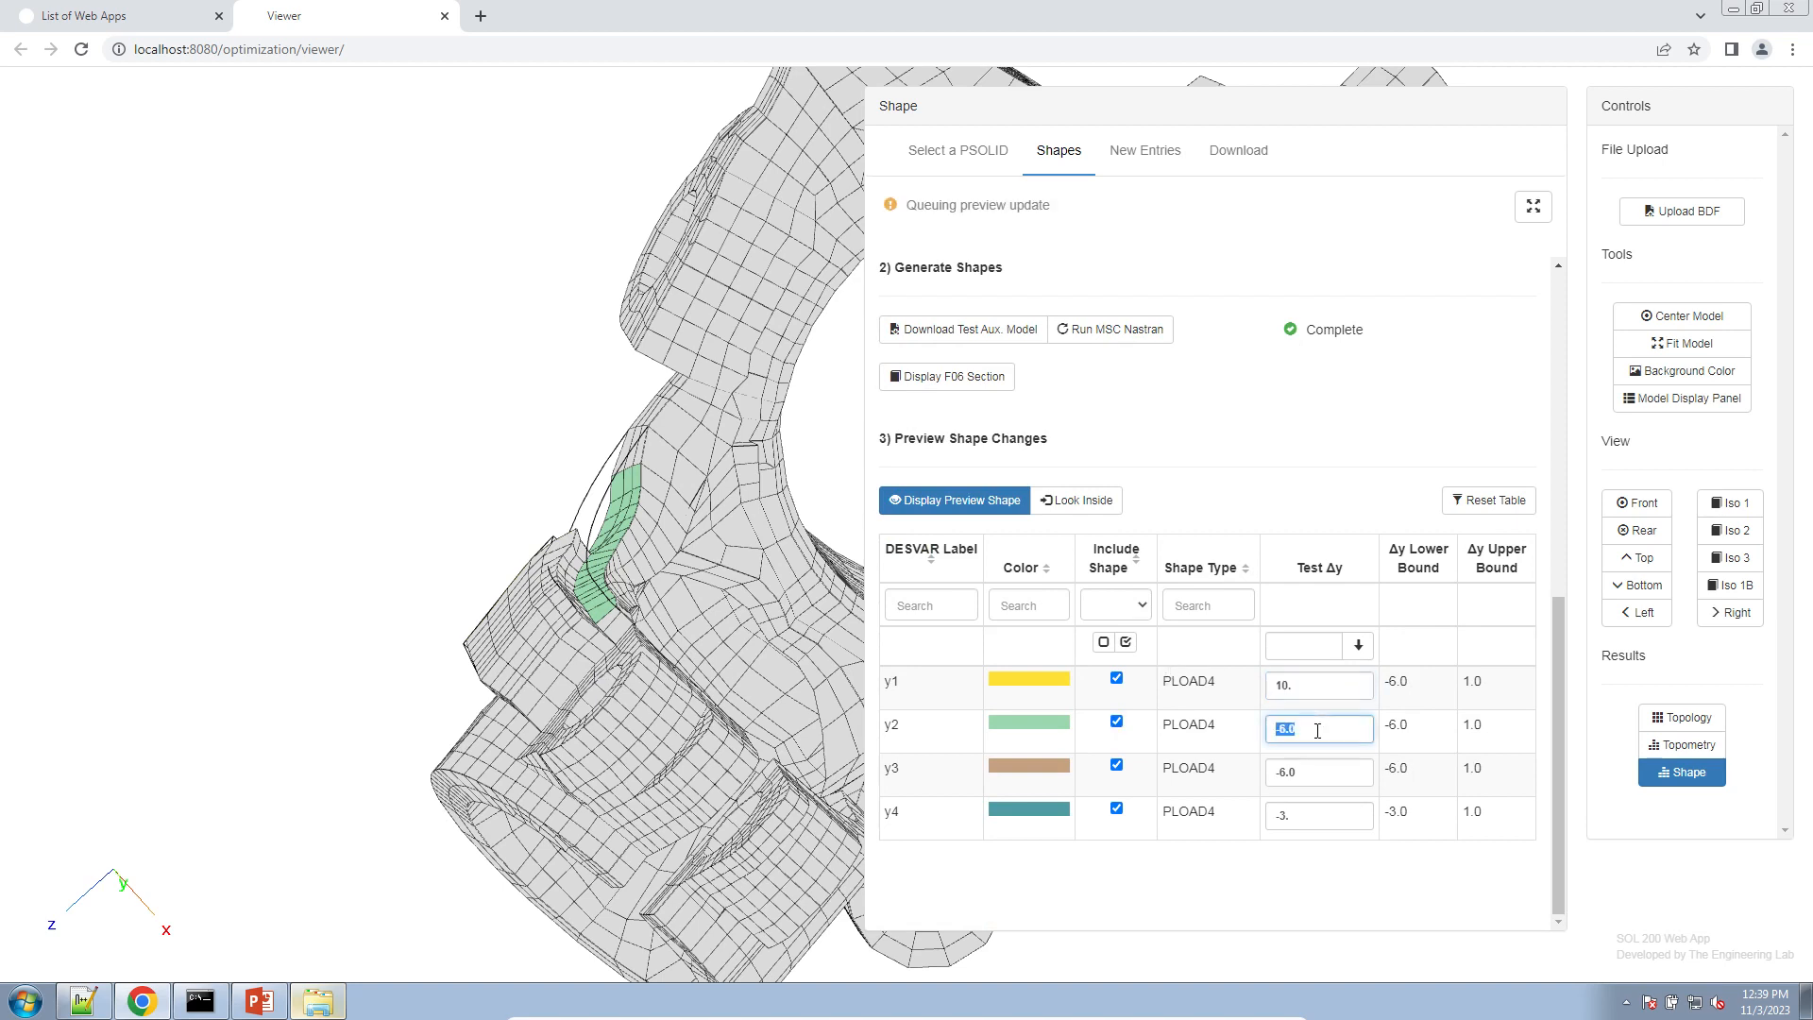
text(10.)
click(1304, 771)
key(ctrl+a)
text(10.)
click(1299, 816)
key(ctrl+a)
text(10.)
click(1298, 866)
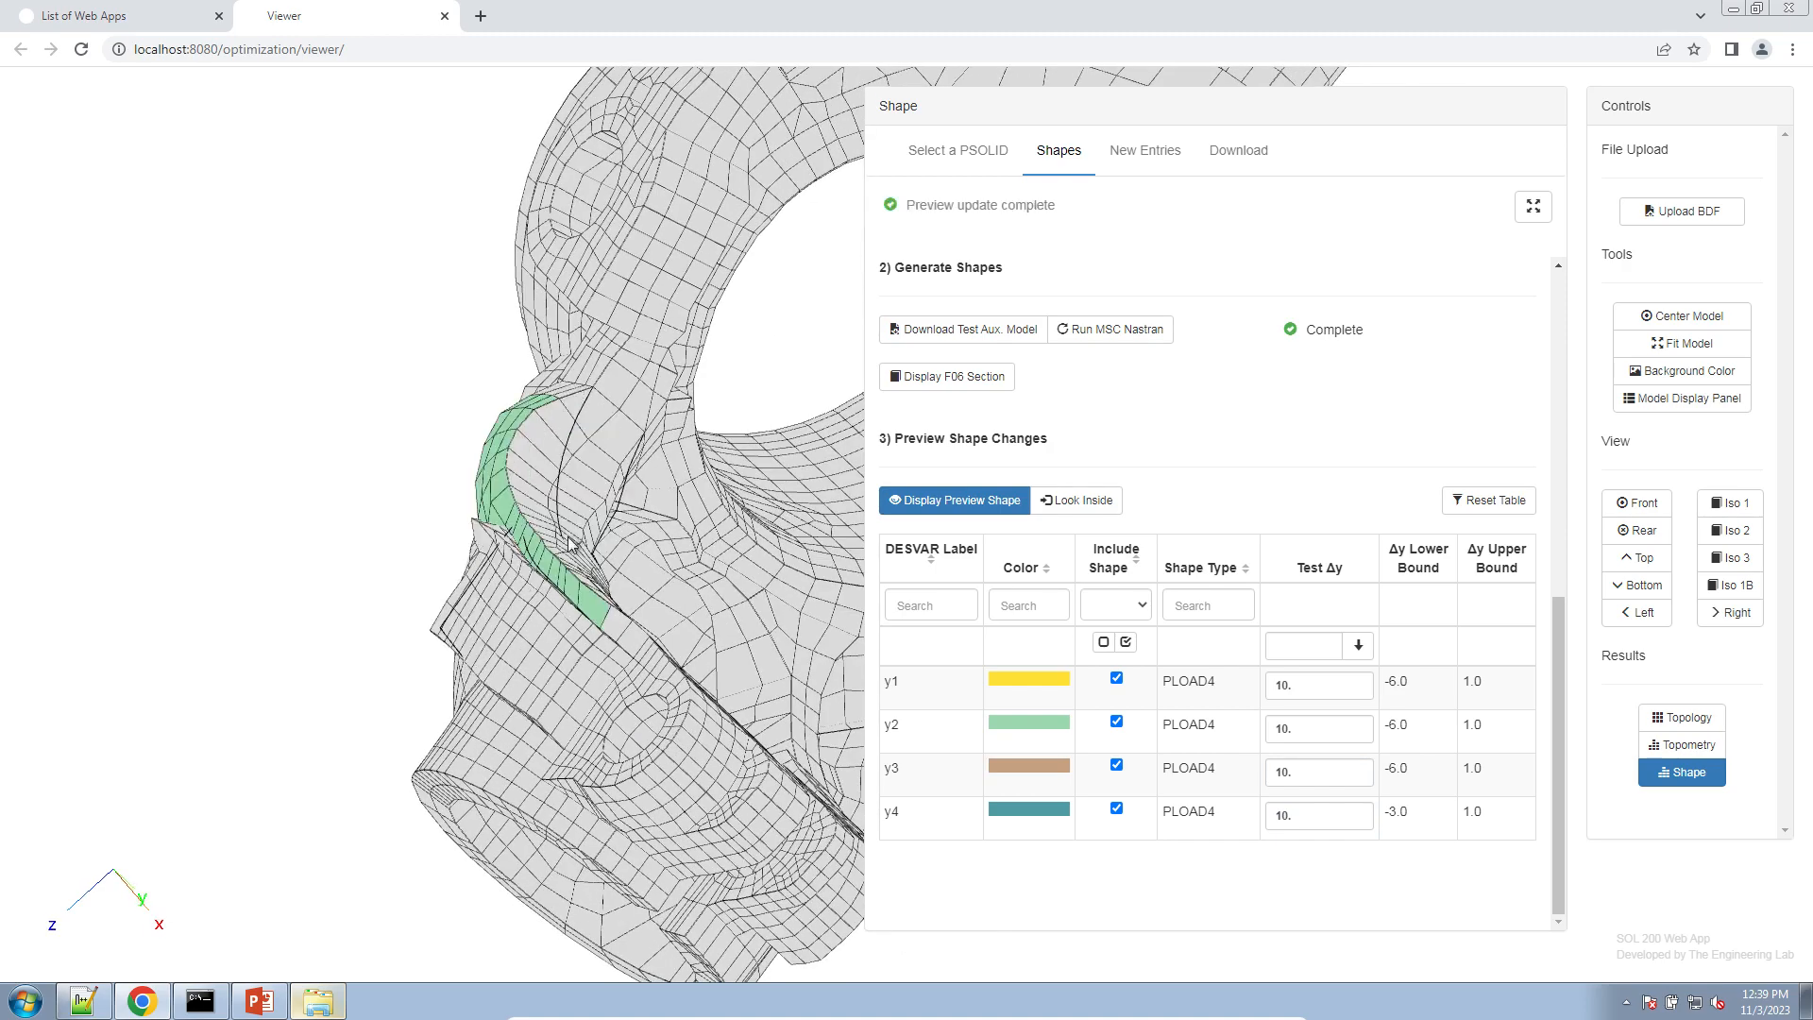
- Inspect the pin in the preview and reduce y4's Test Δy to 2
drag(572, 546, 399, 524)
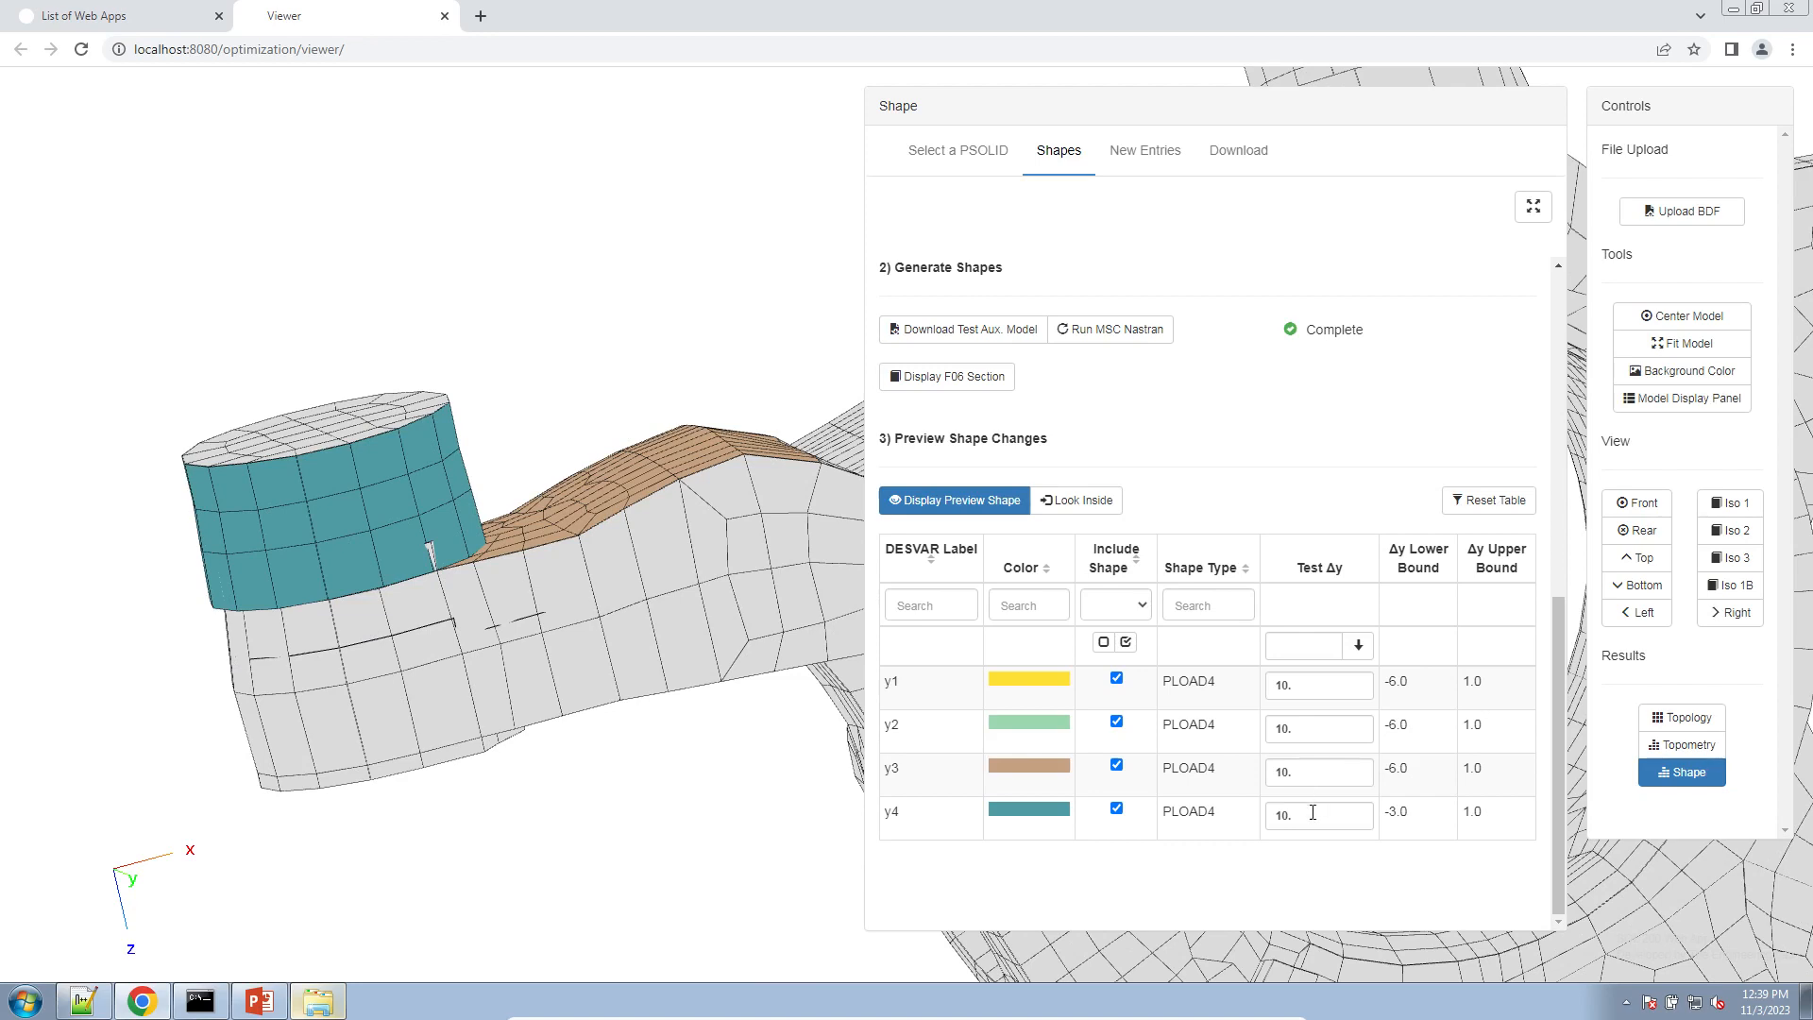
drag(1313, 813, 1207, 814)
text(2.)
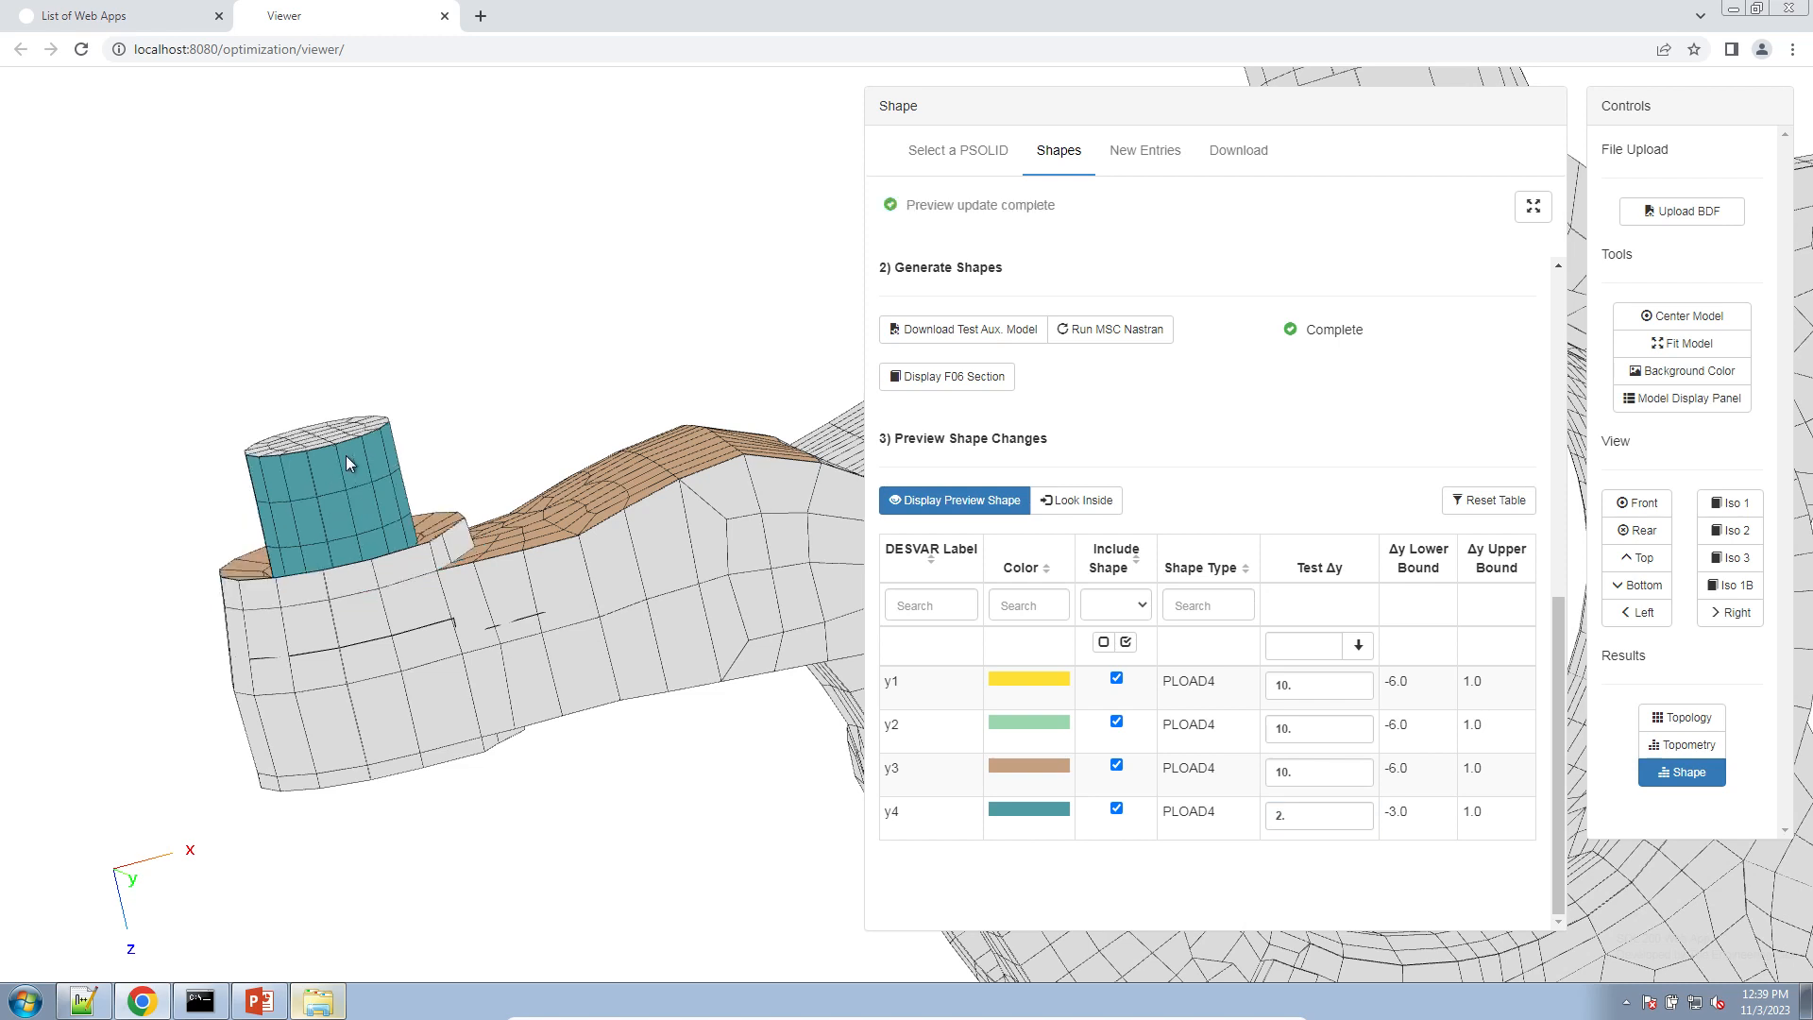
drag(346, 455, 330, 366)
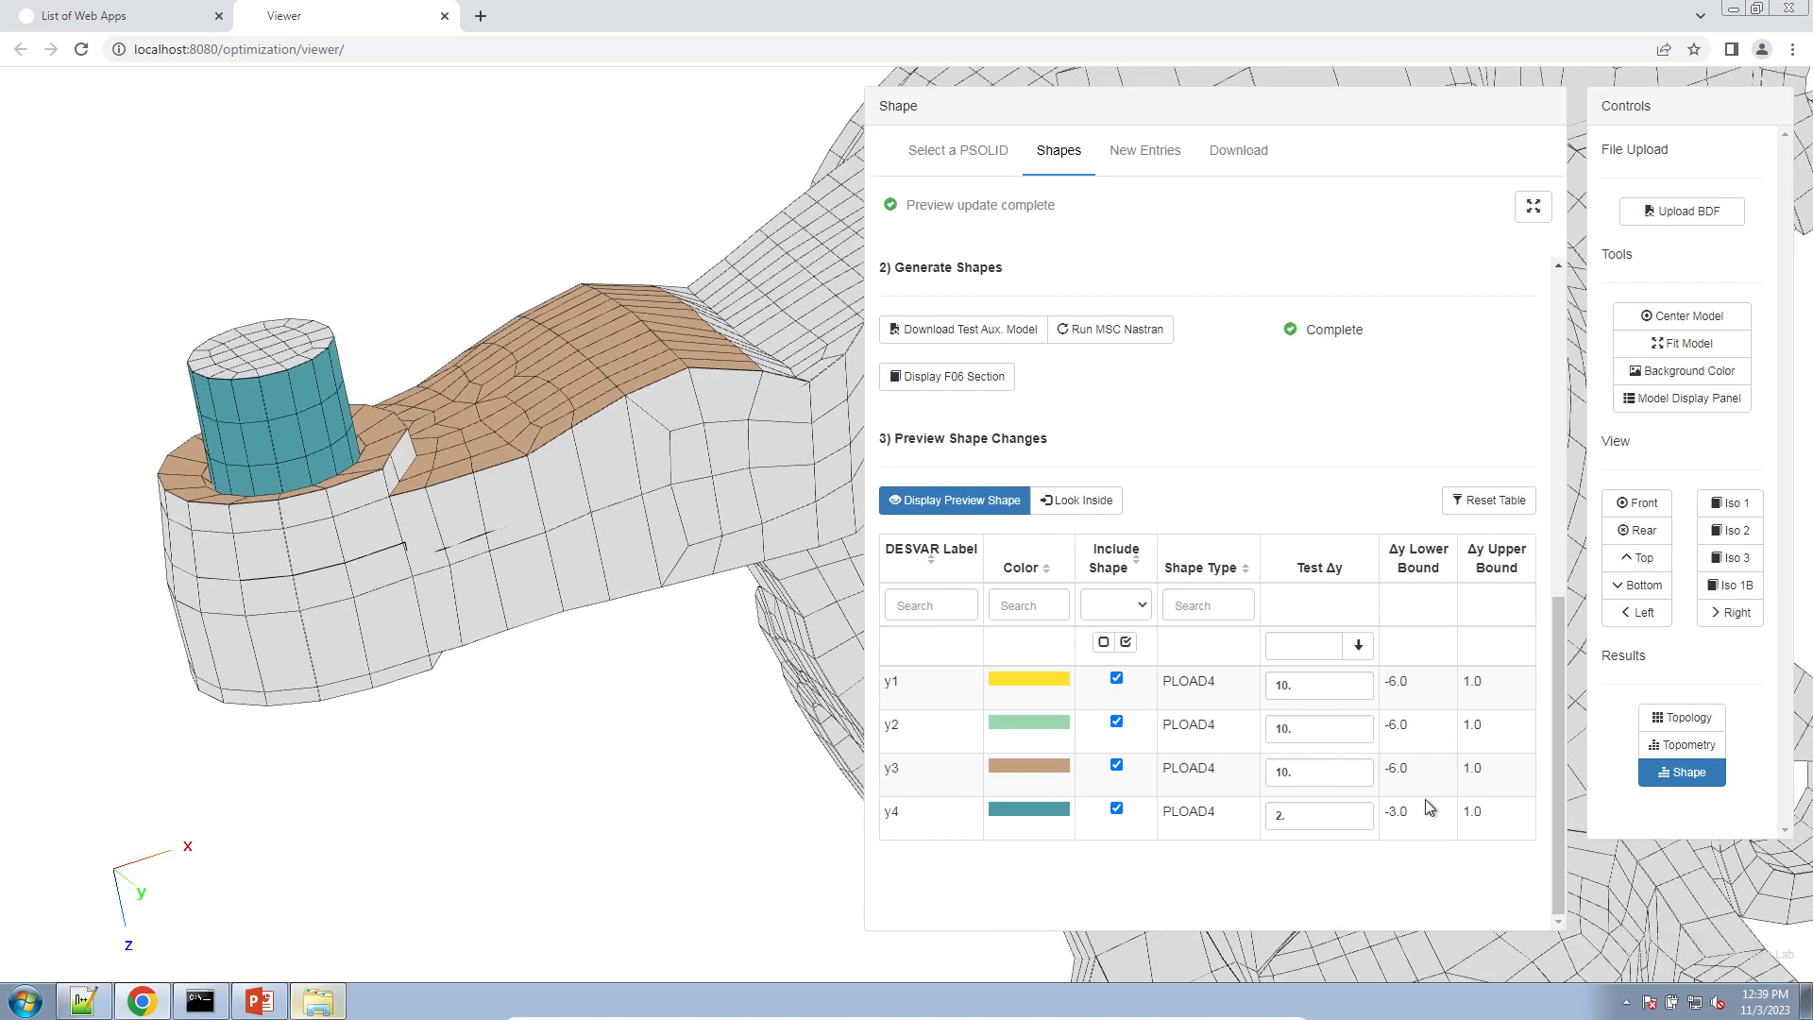
- Reduce y3's Test Δy to 3. and inspect the arm surface and its step near the pin
click(1283, 771)
click(1323, 776)
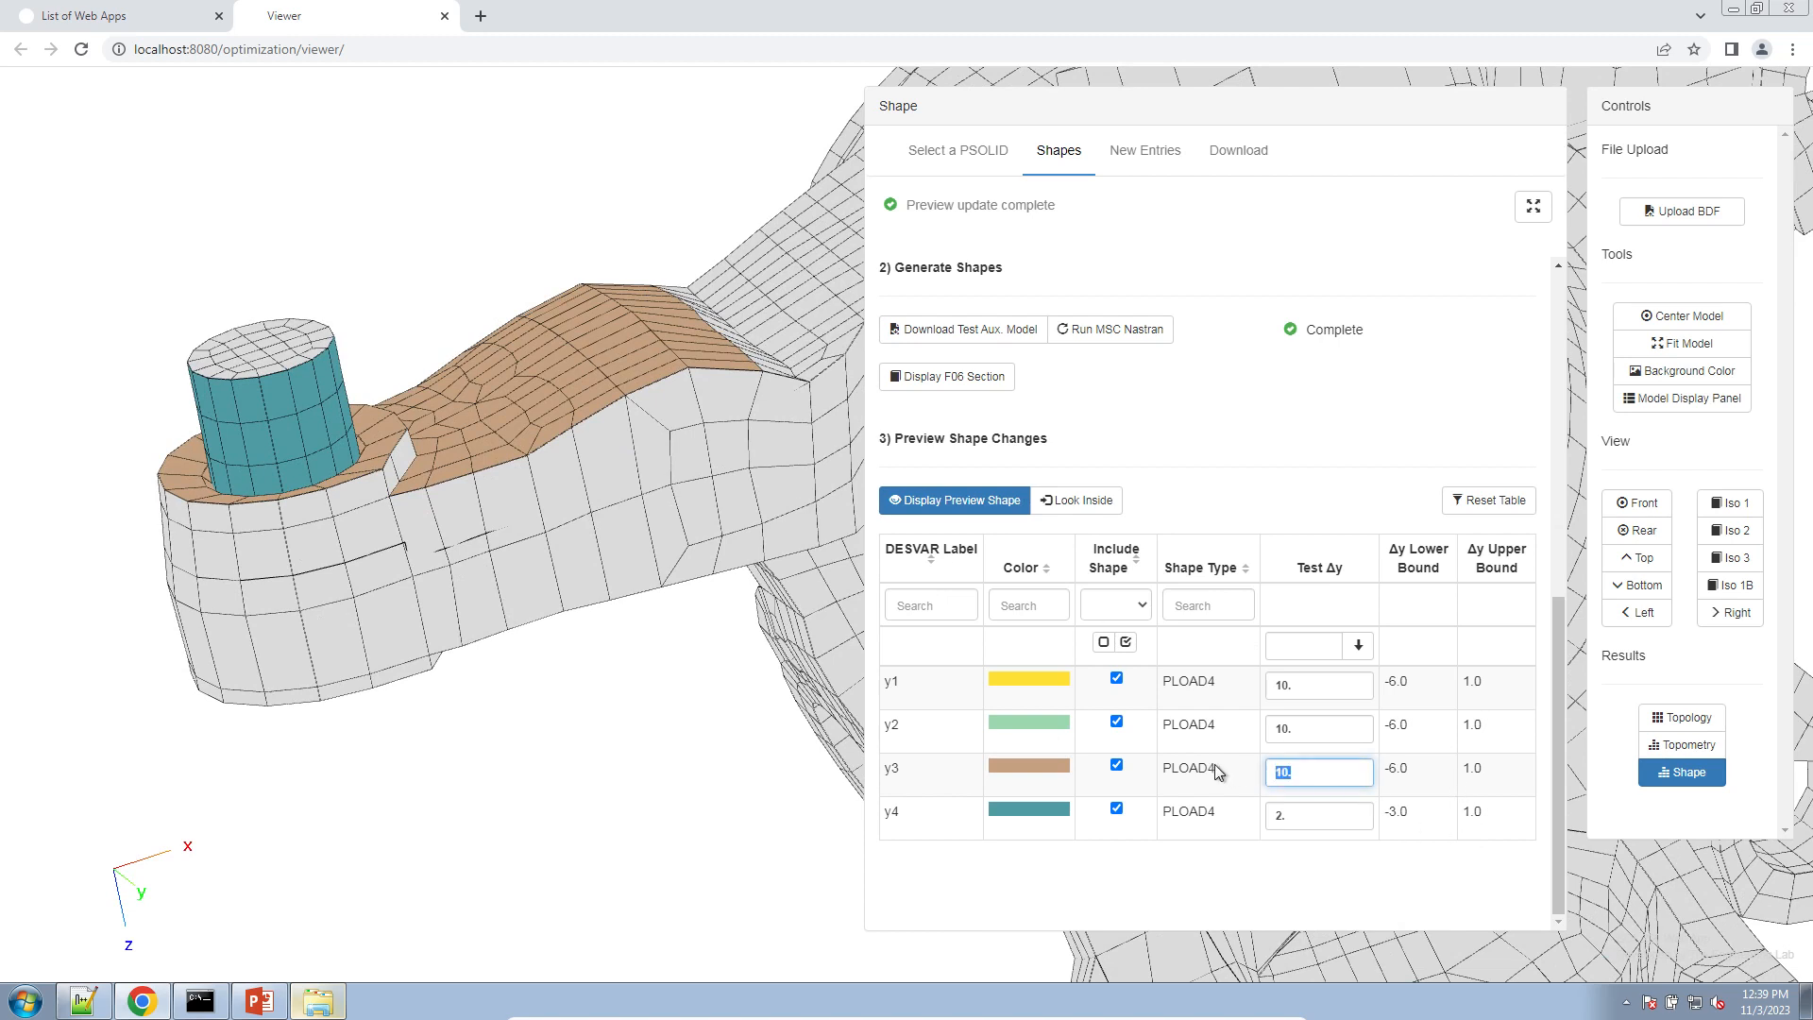
text(3.)
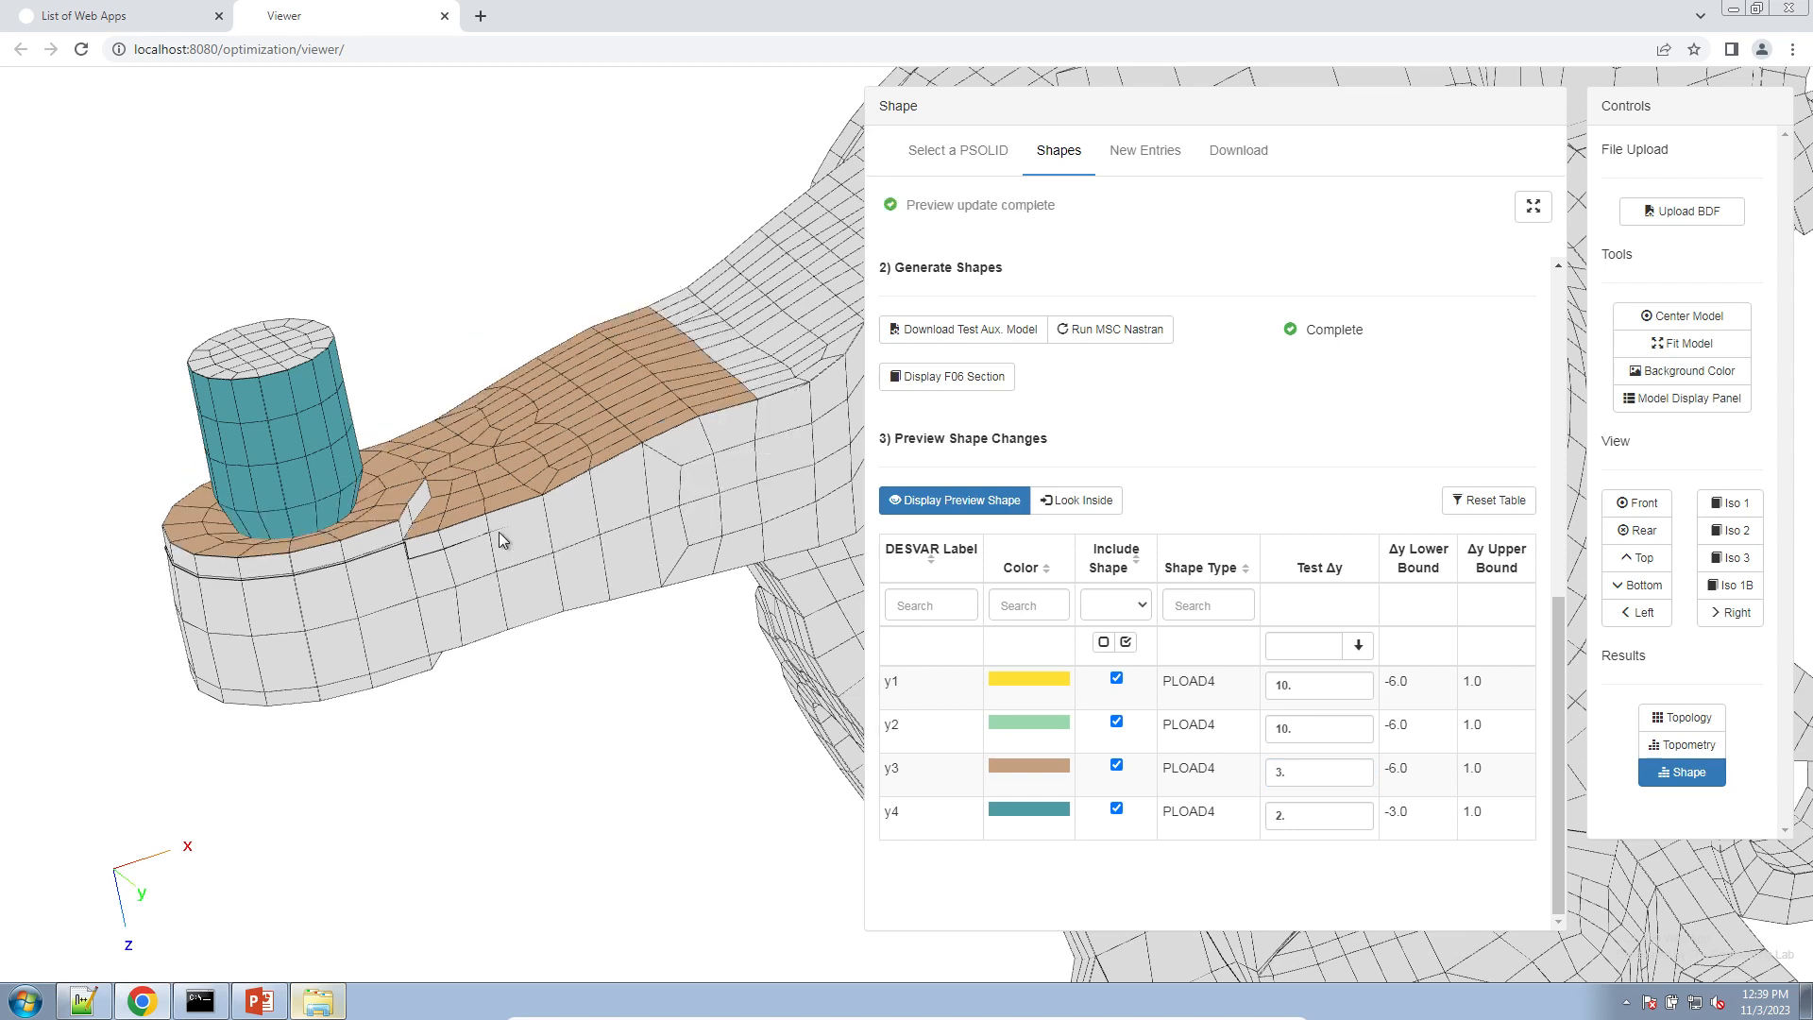
mouse_move(499, 540)
mouse_down()
mouse_move(542, 489)
mouse_move(513, 490)
mouse_move(510, 510)
mouse_up()
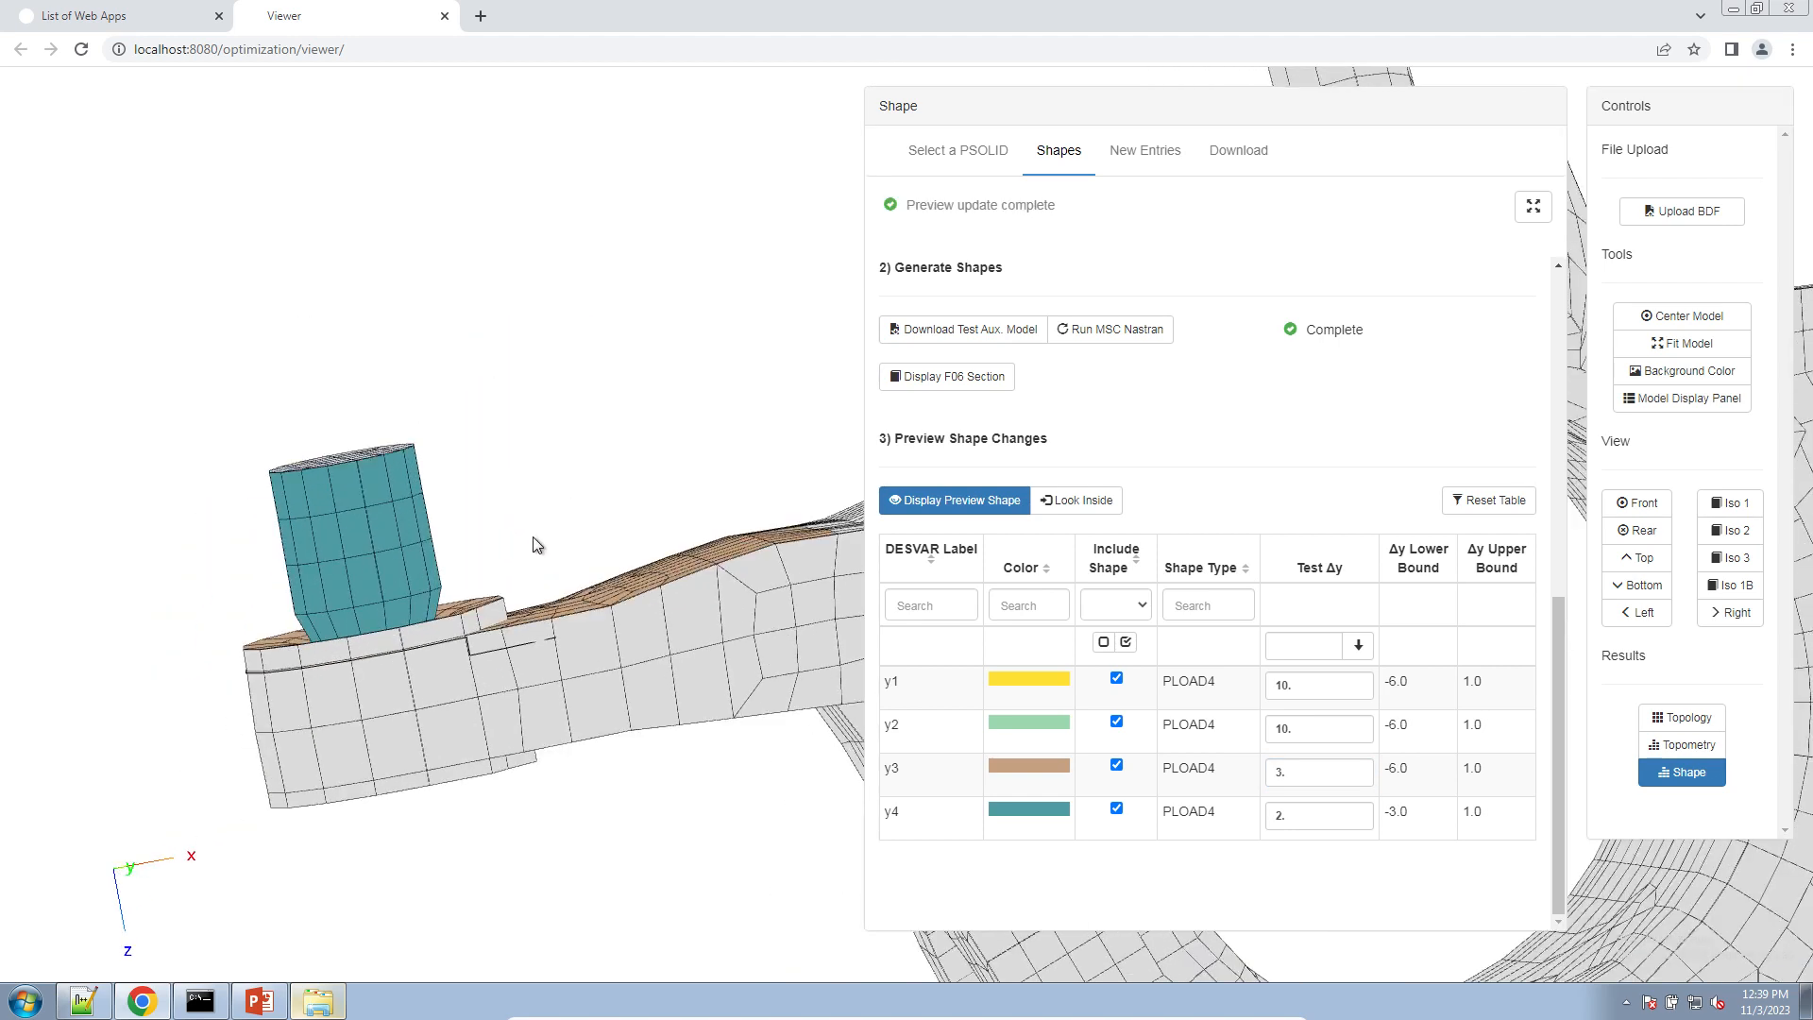
- Set the Δy Upper Bound of y3 to 3. and of y4 to 2
scroll(1334, 787, up, 5)
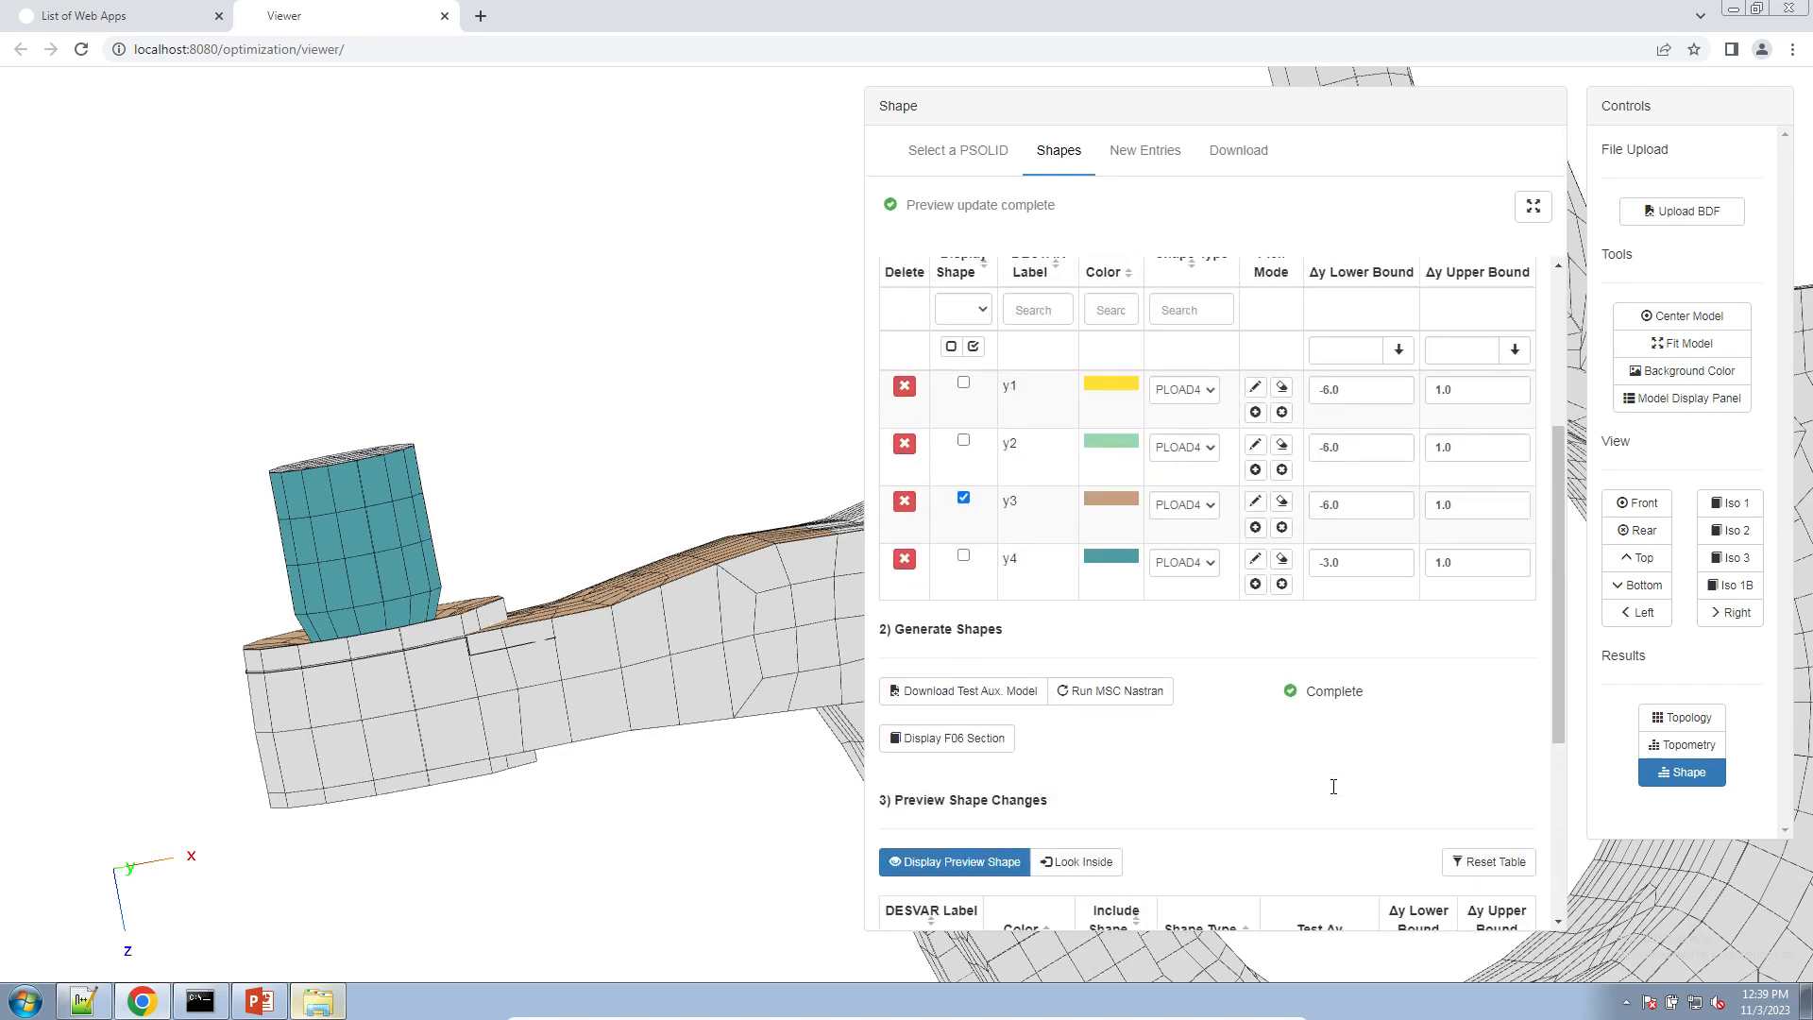
double_click(1451, 615)
text(3.)
double_click(1441, 672)
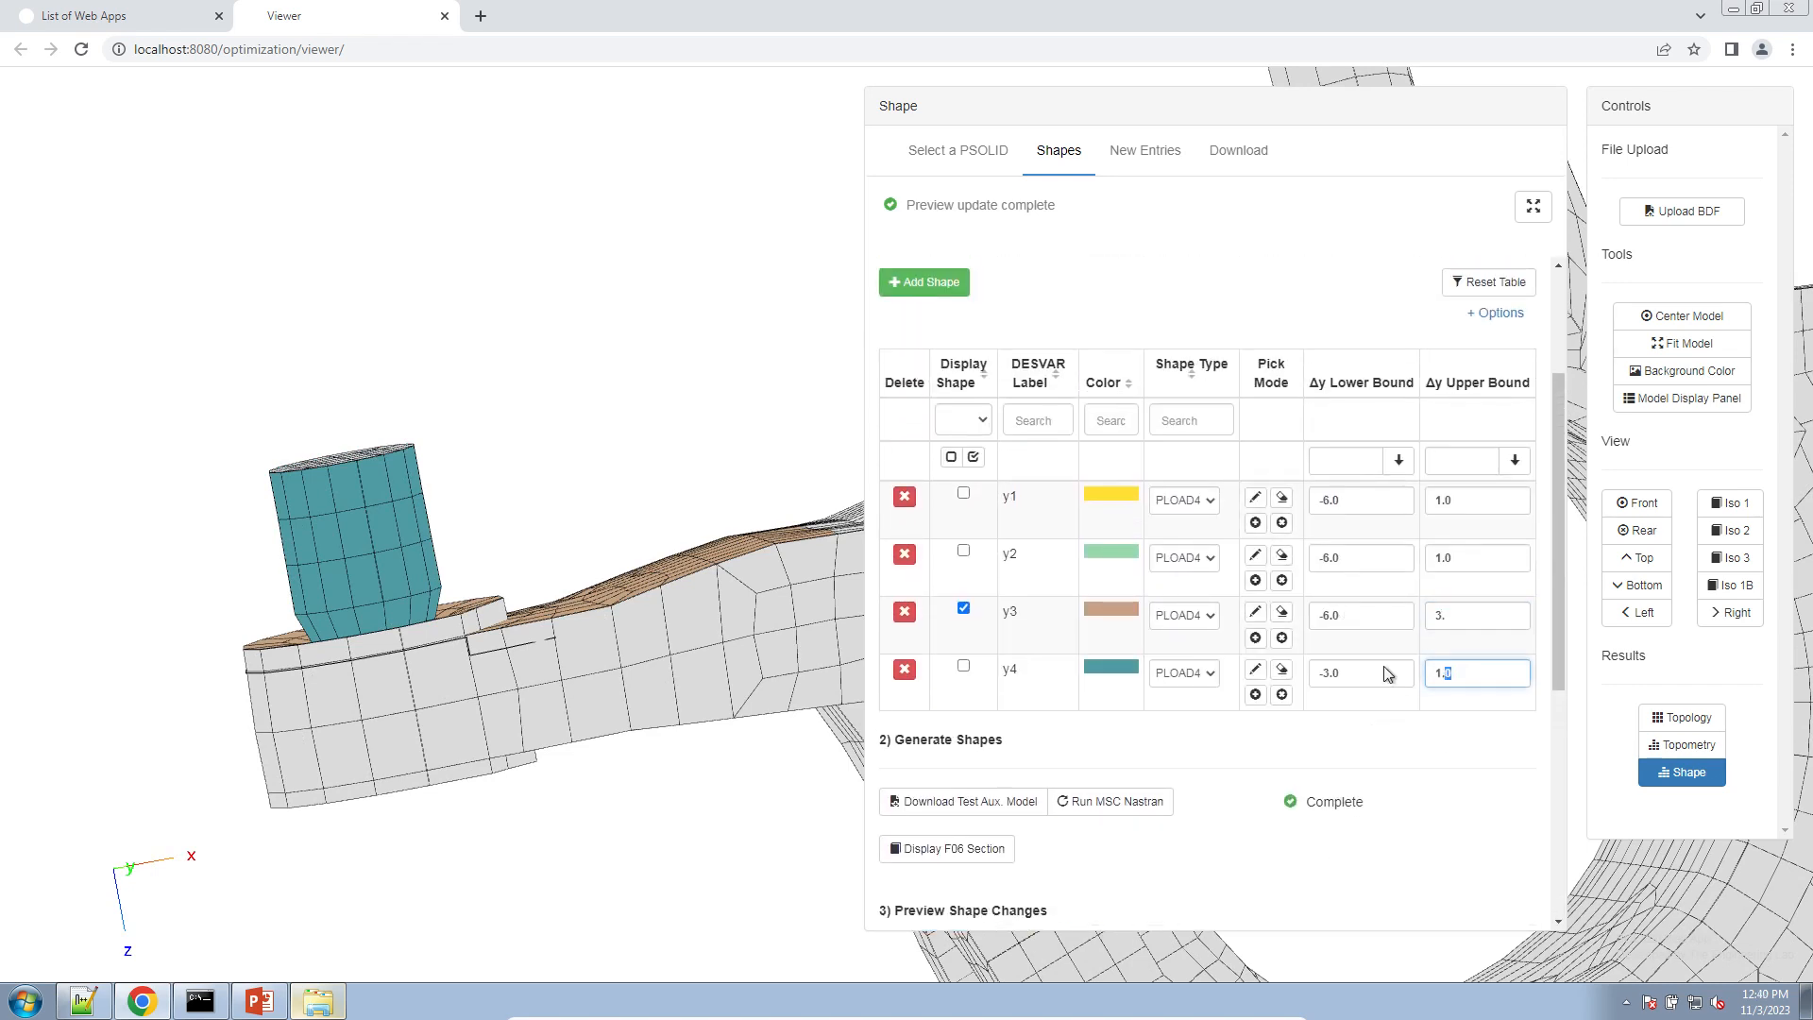
text(2.)
scroll(1451, 710, down, 5)
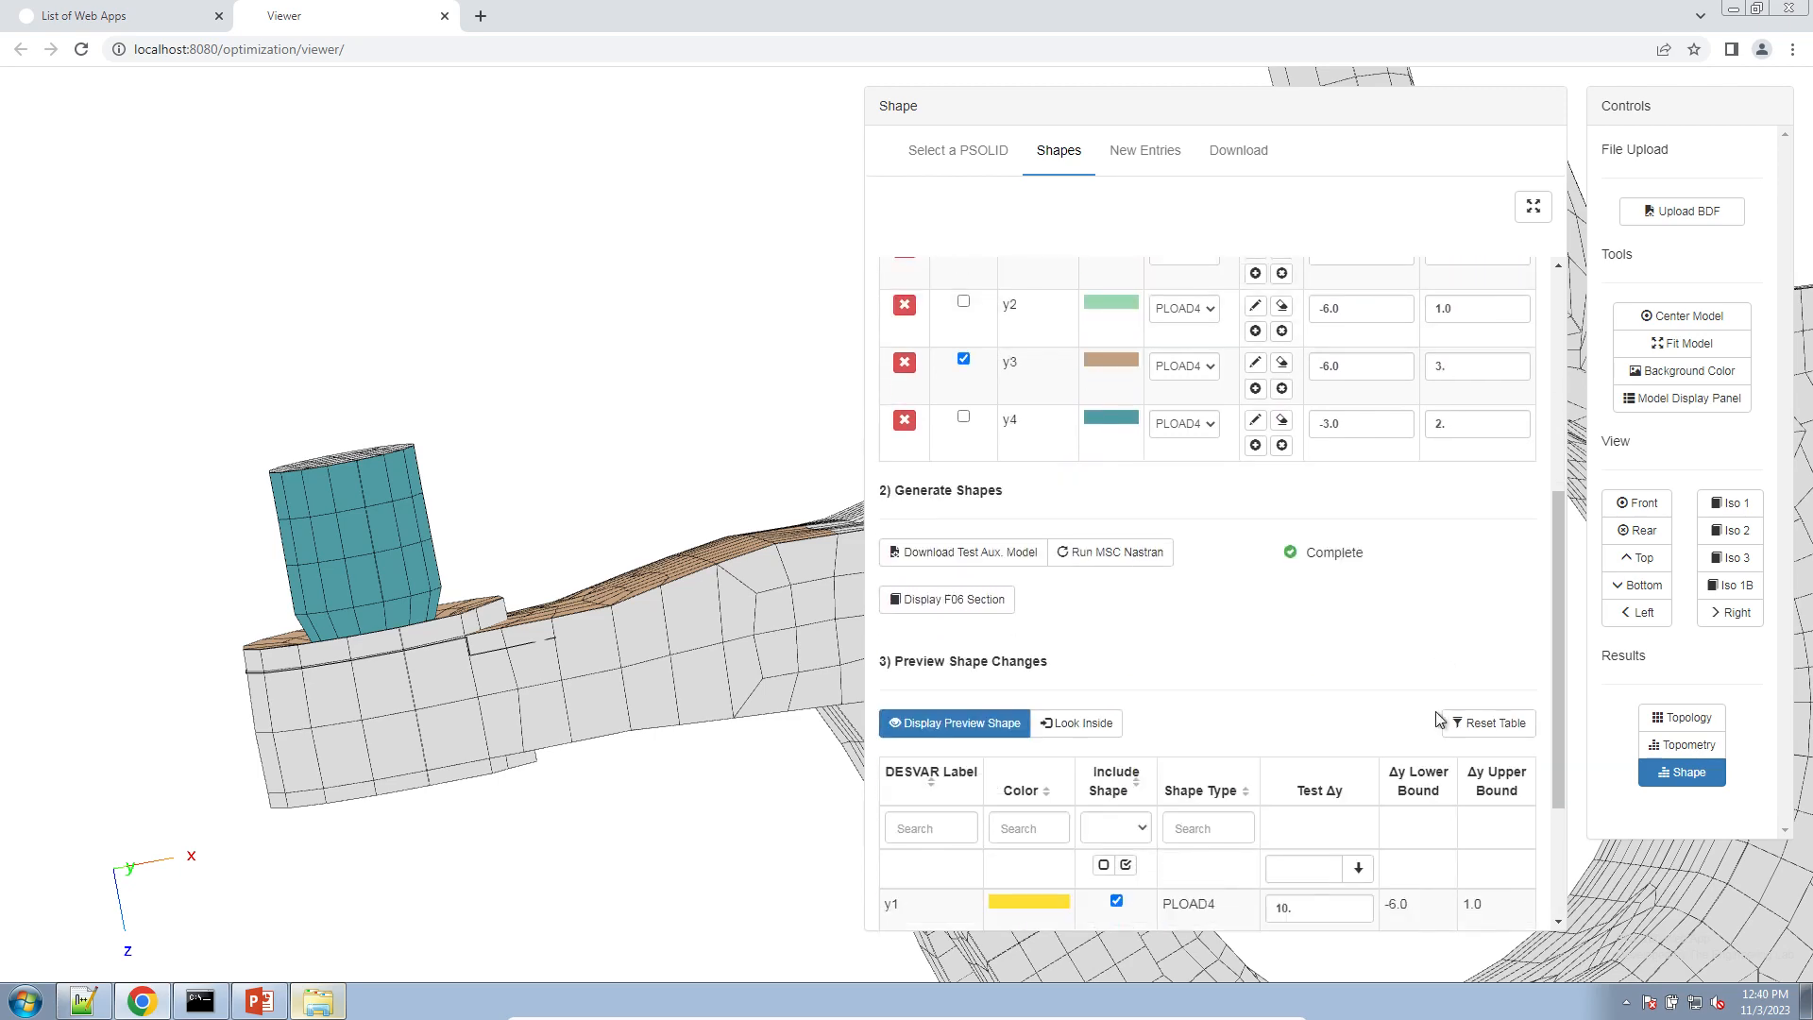
- Set the Test Δy of y1 and y2 to 5. and inspect the previewed yellow and green surfaces
scroll(466, 658, up, 5)
drag(431, 577, 442, 708)
scroll(409, 545, up, 5)
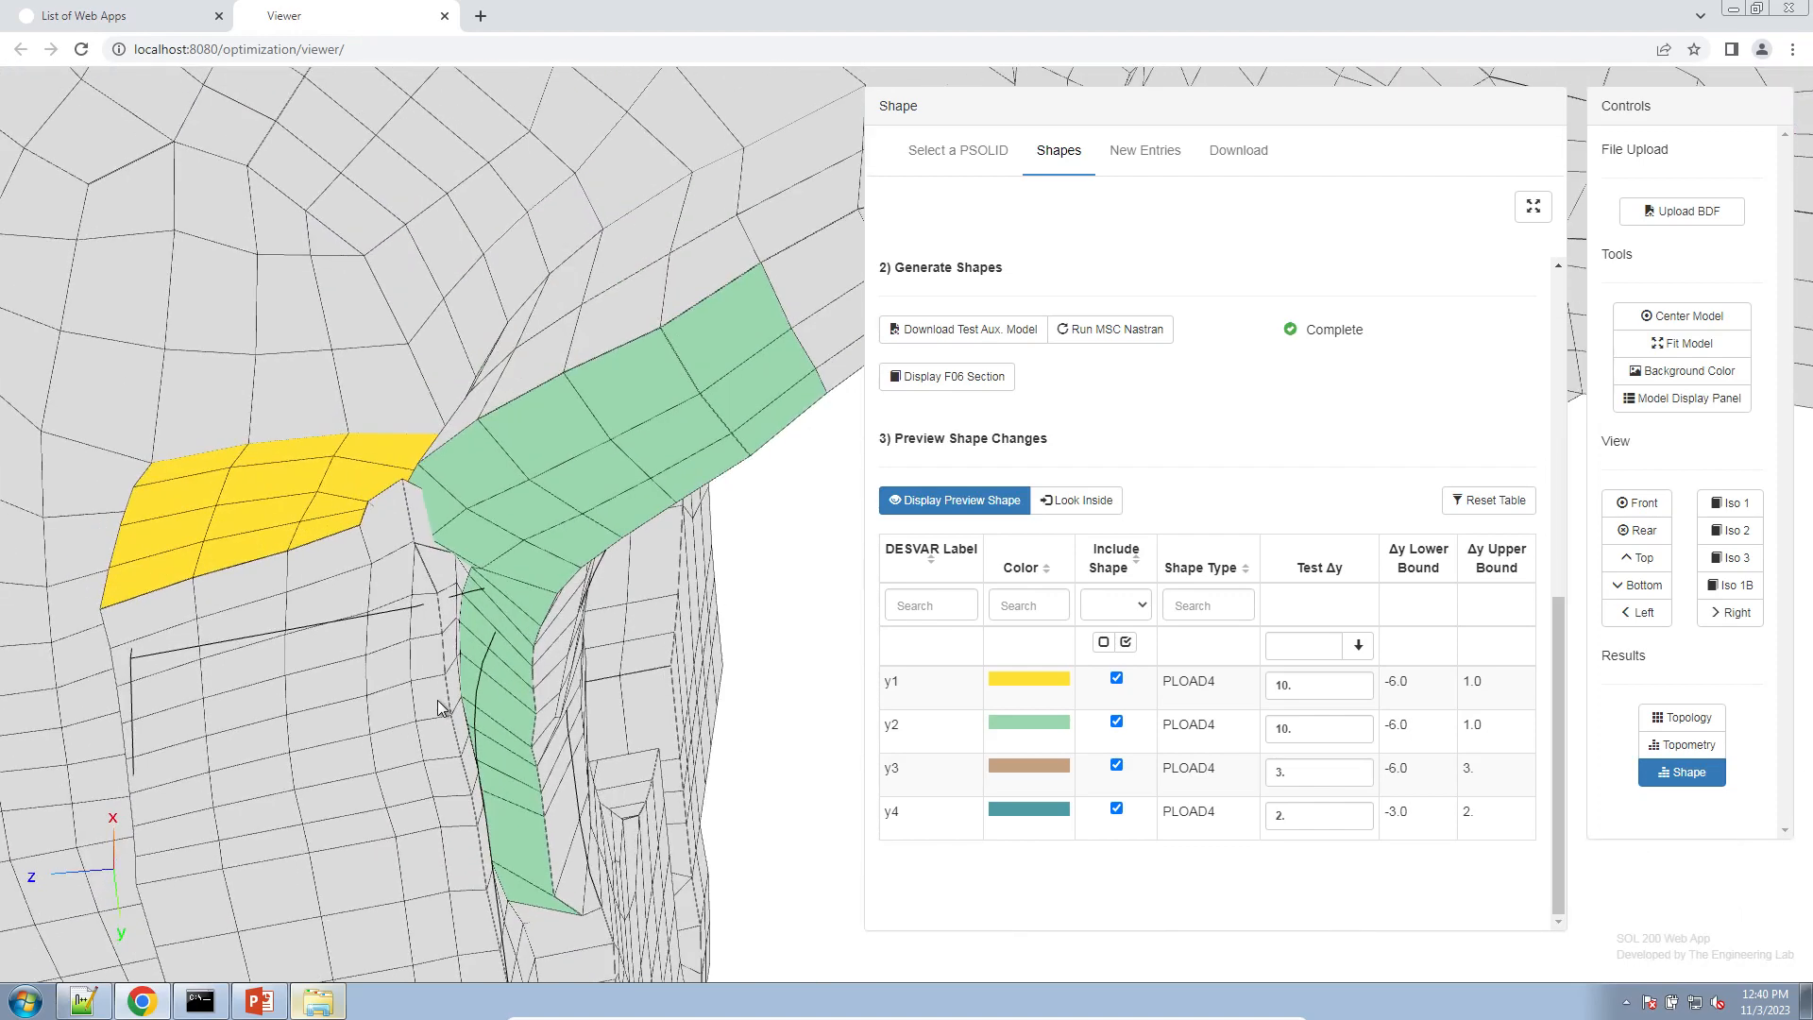
double_click(1320, 689)
text(5.)
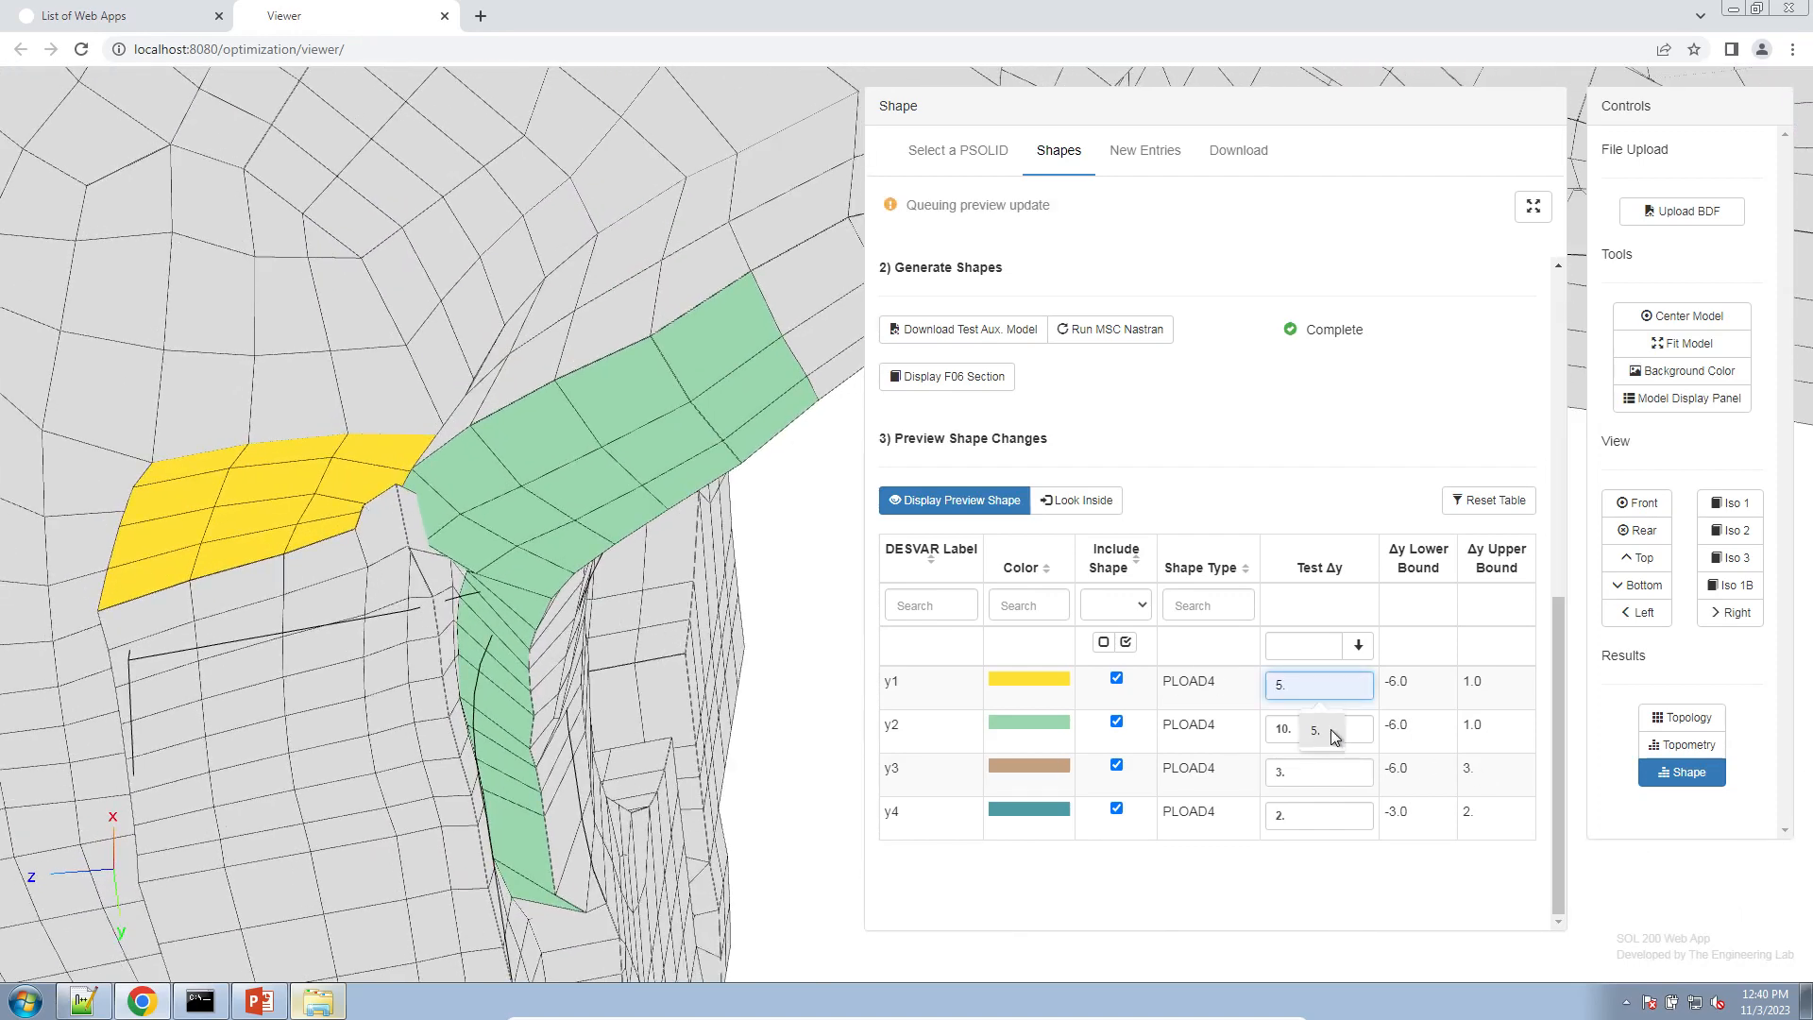
drag(1359, 730, 1167, 718)
text(5.)
click(1333, 459)
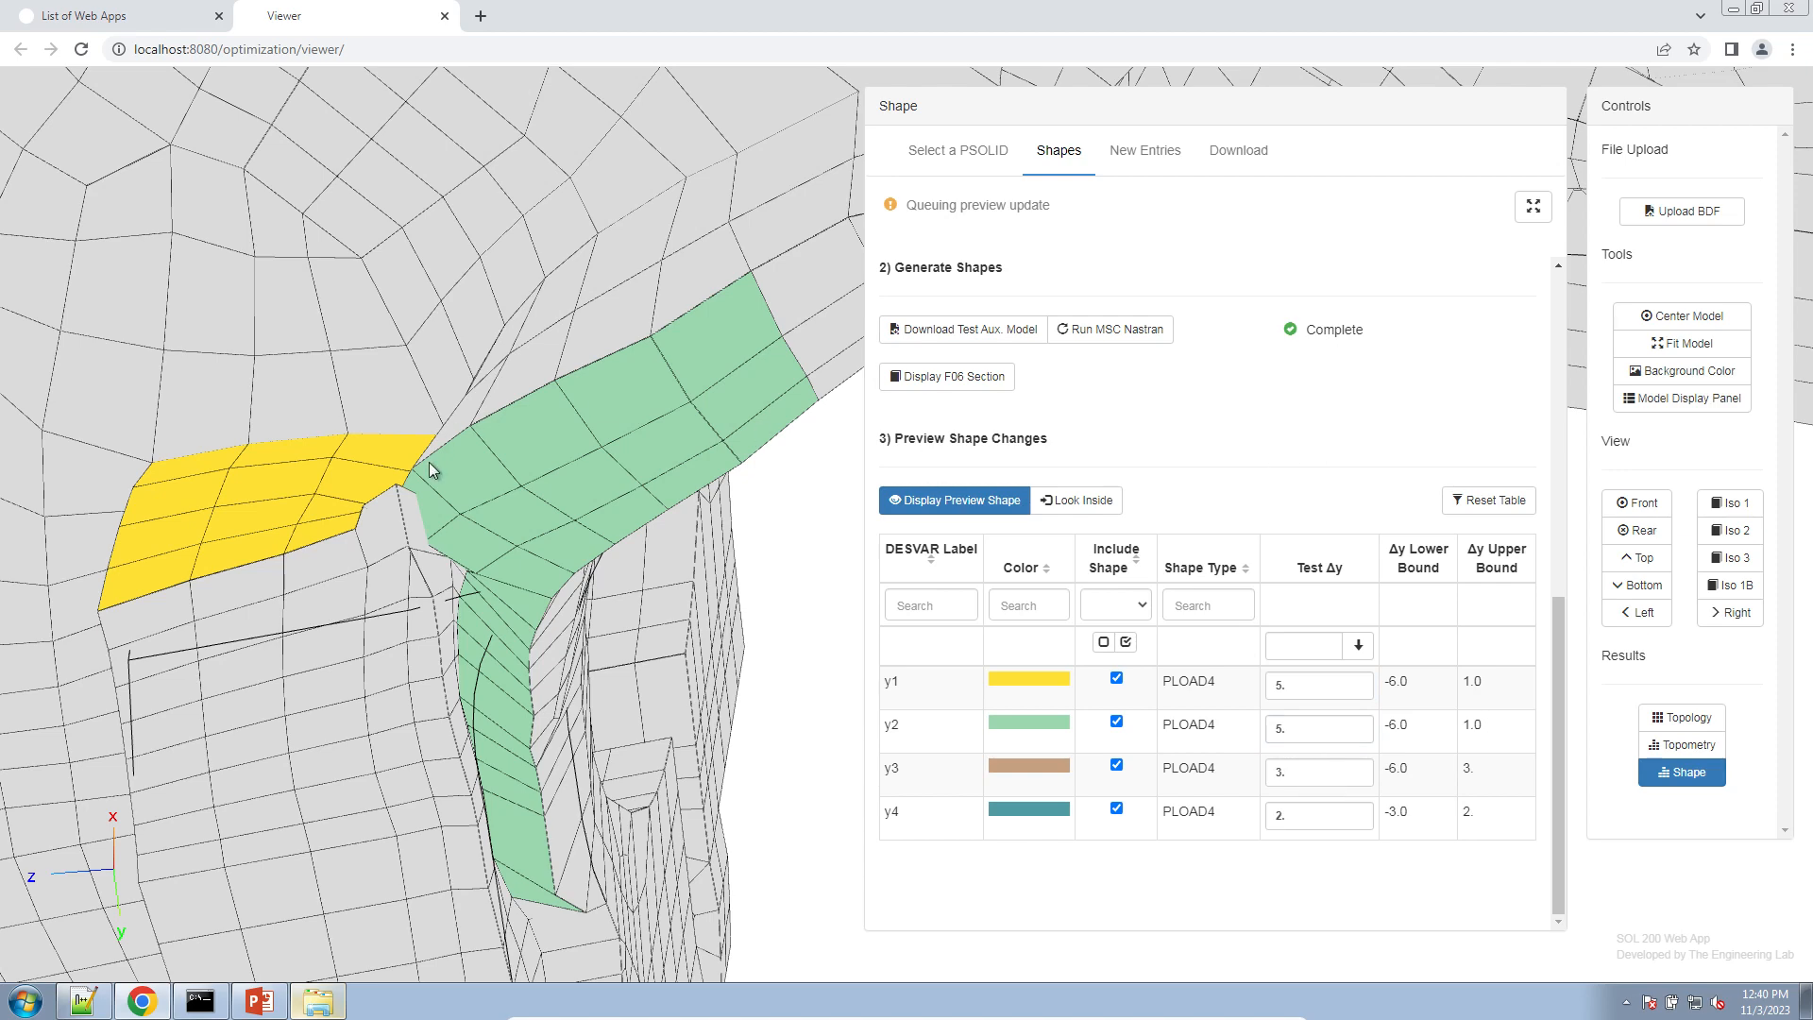
drag(496, 631, 323, 501)
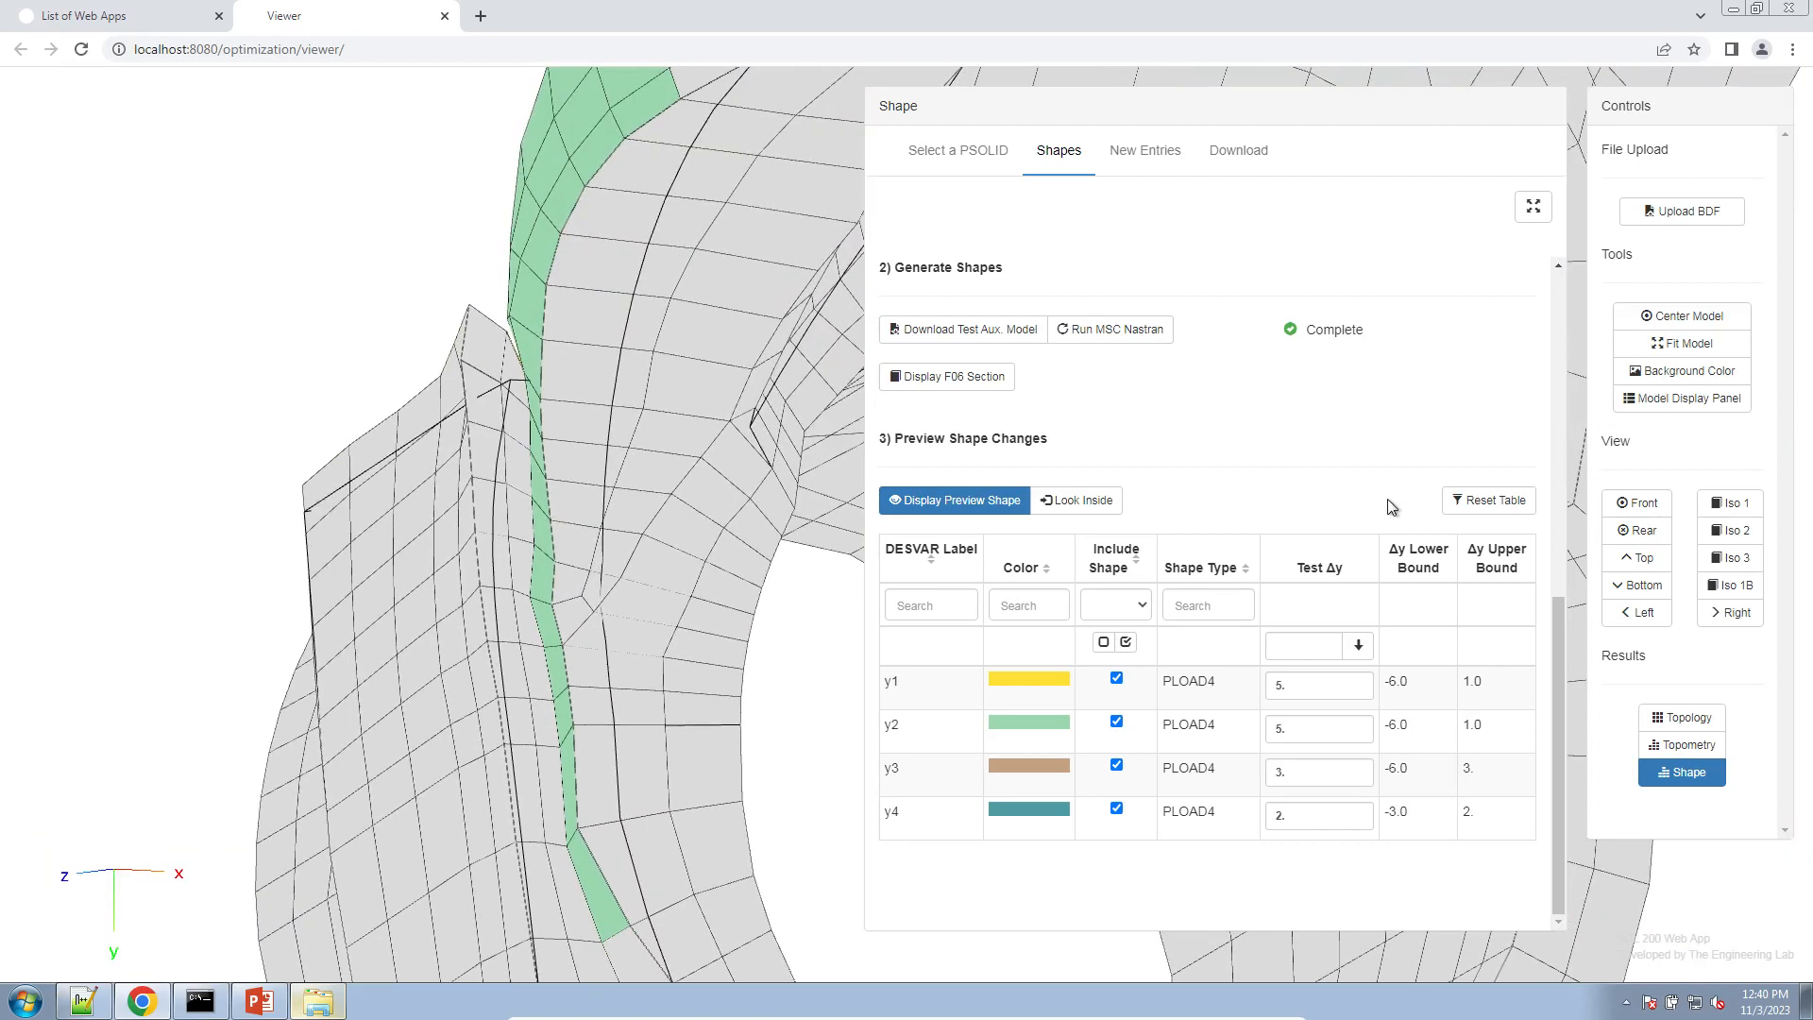
- Set the Δy Upper Bound of y1 and y2 to 5
scroll(1392, 507, up, 4)
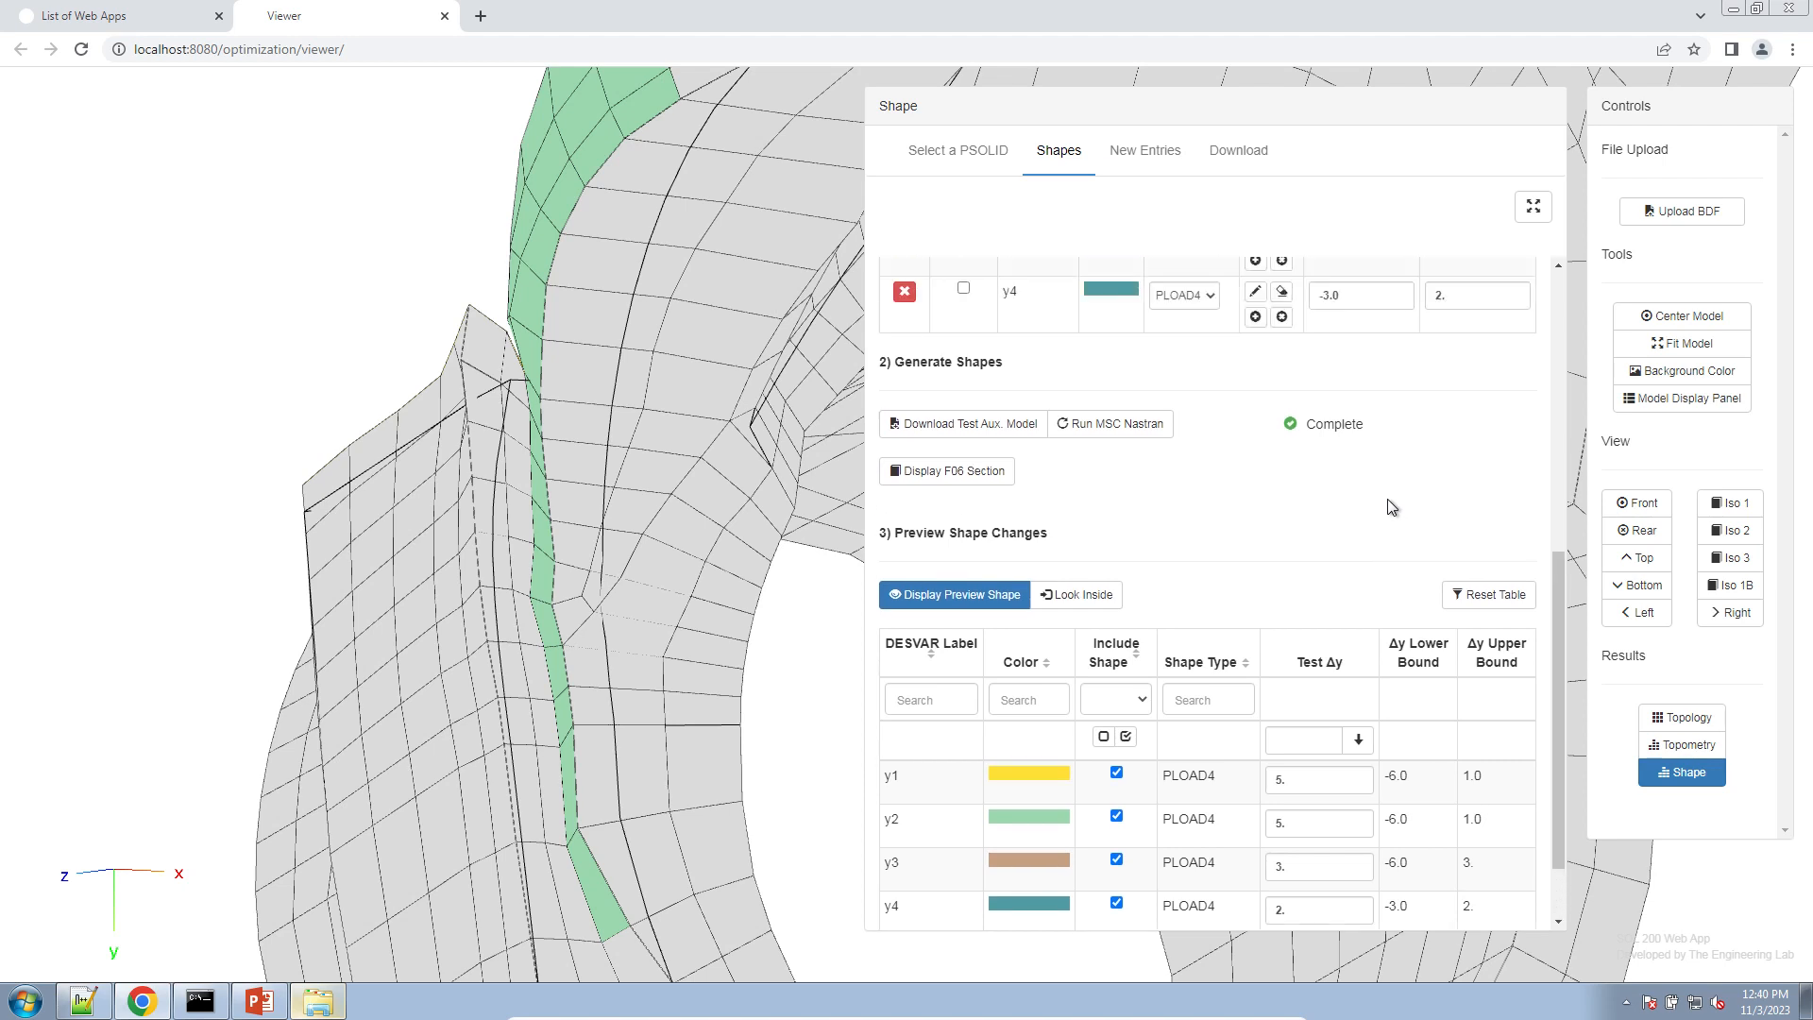
scroll(1393, 507, down, 4)
scroll(1393, 507, up, 1)
scroll(1391, 505, up, 2)
double_click(1465, 310)
text(5)
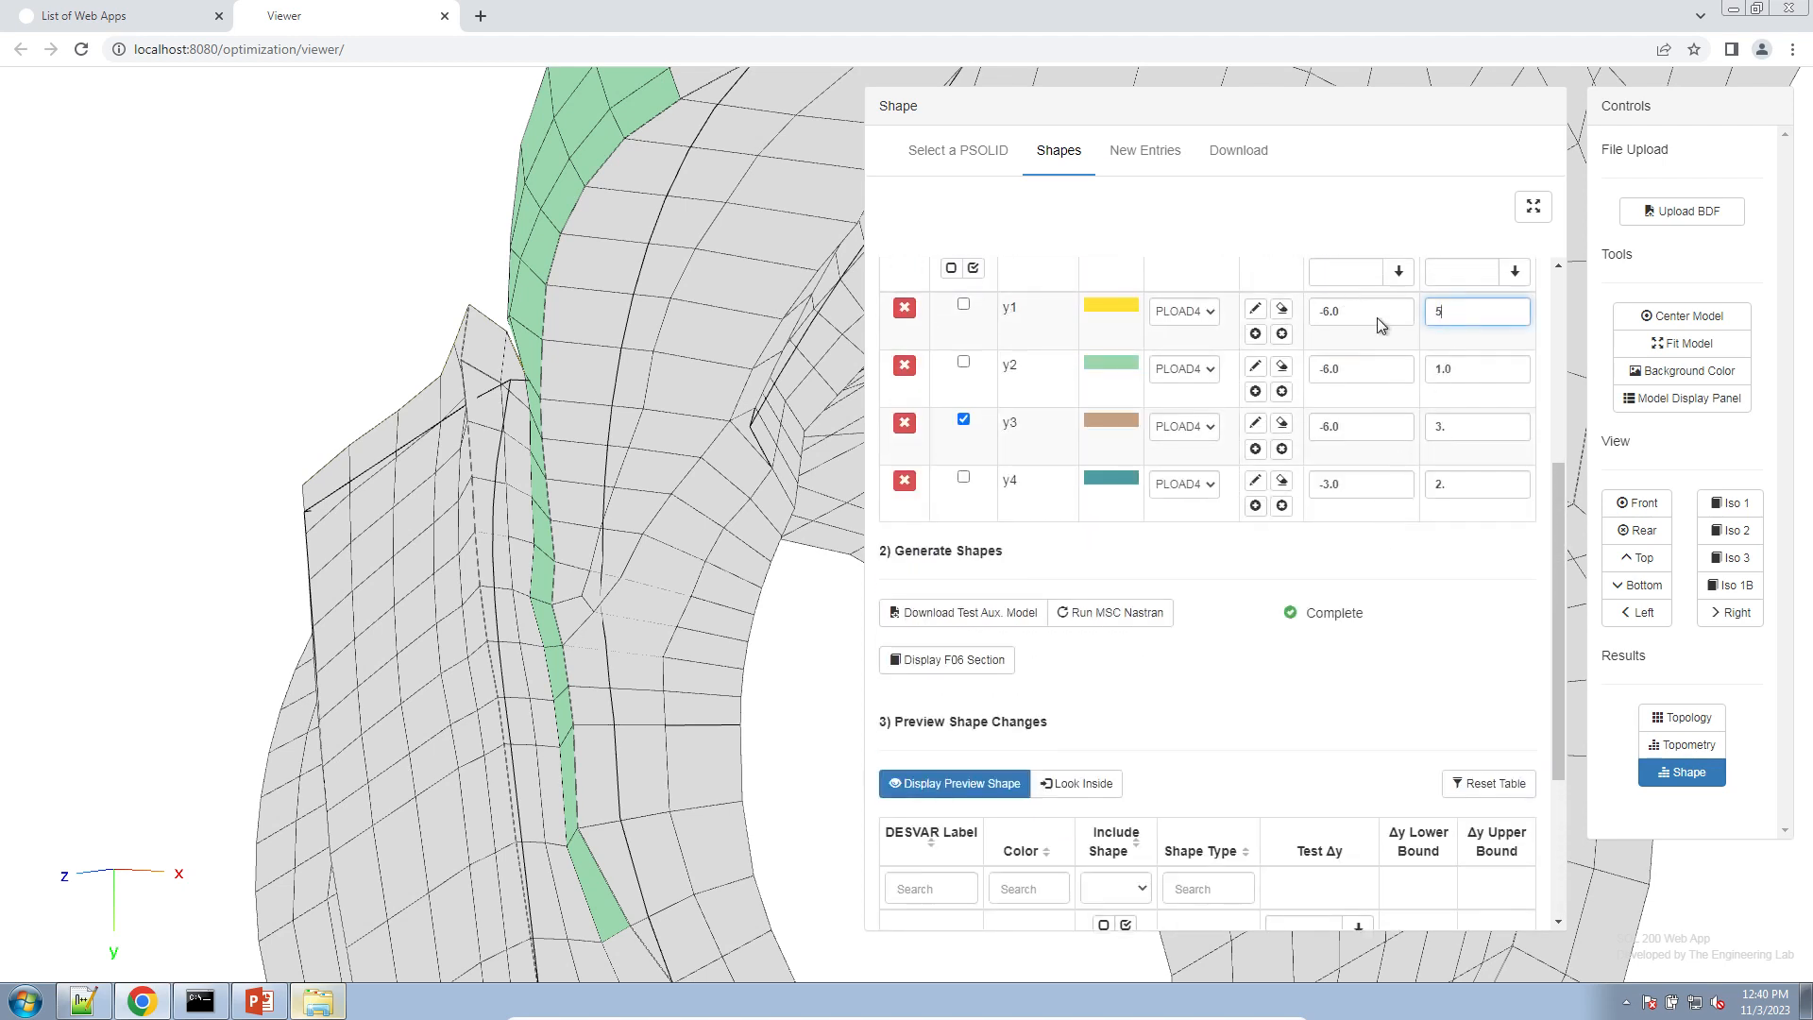
double_click(1455, 370)
text(5)
click(1427, 650)
scroll(1427, 649, up, 2)
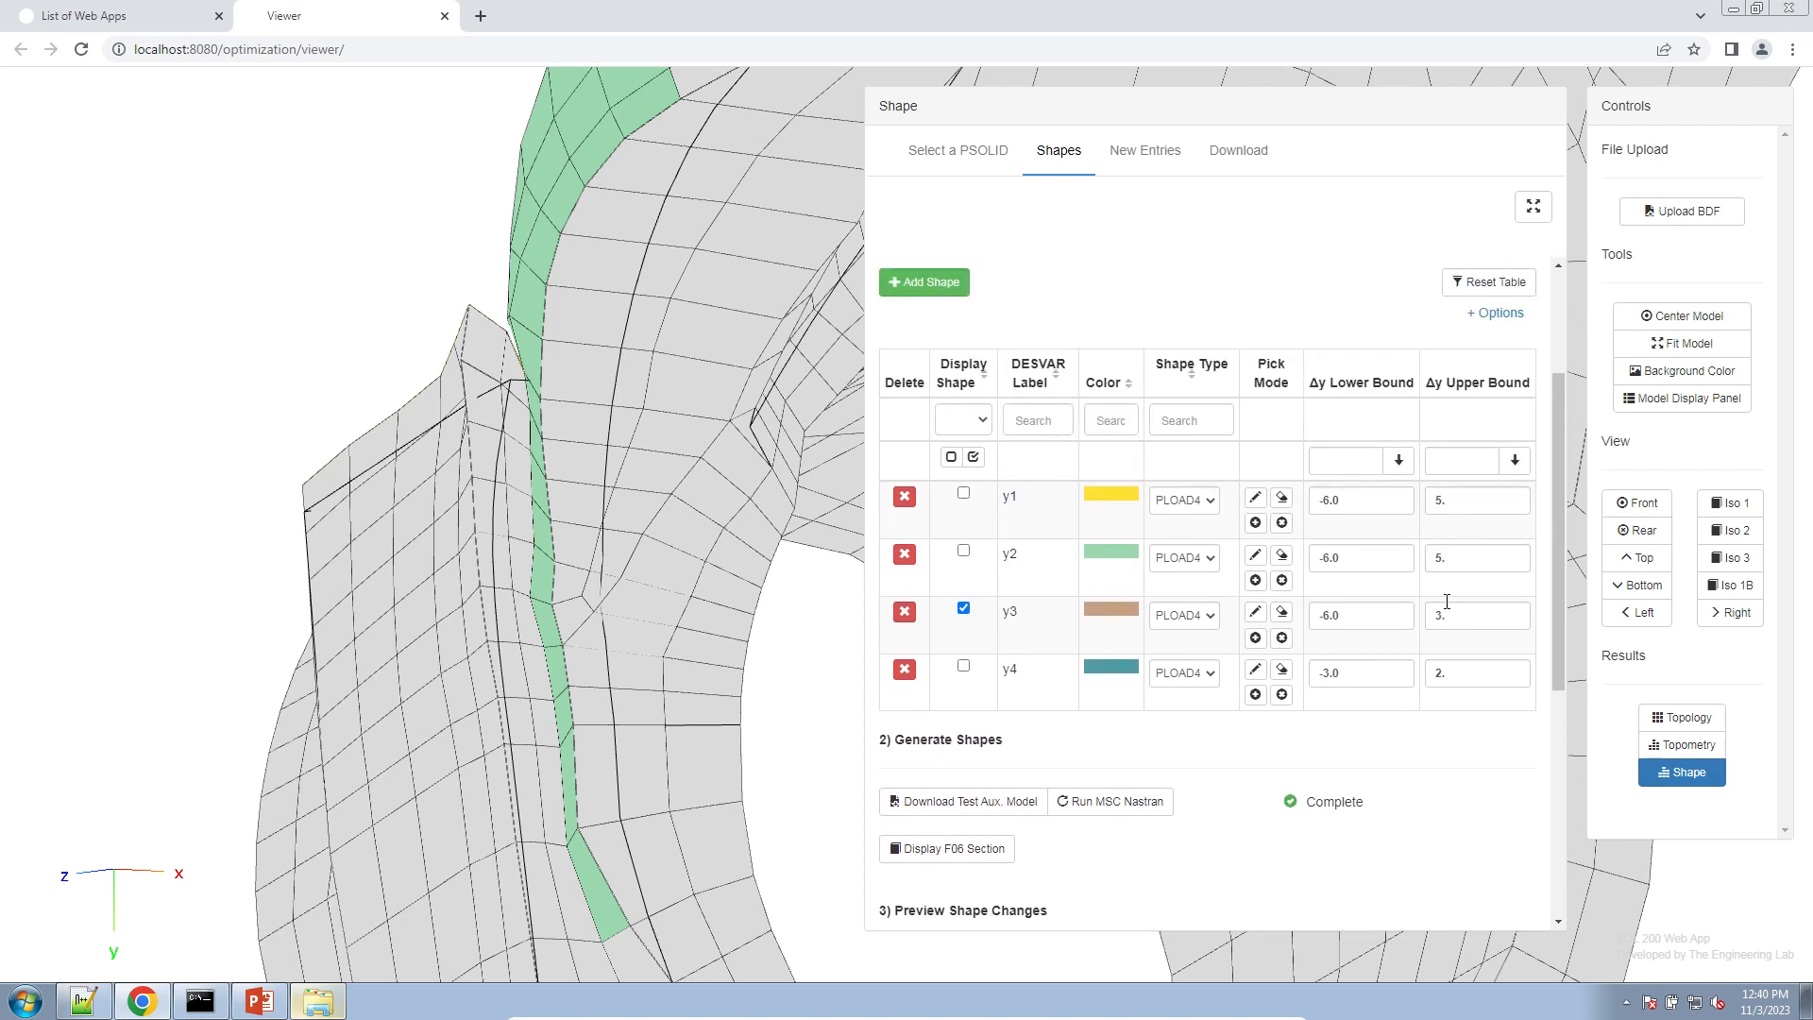
scroll(1447, 601, down, 5)
scroll(1301, 781, up, 4)
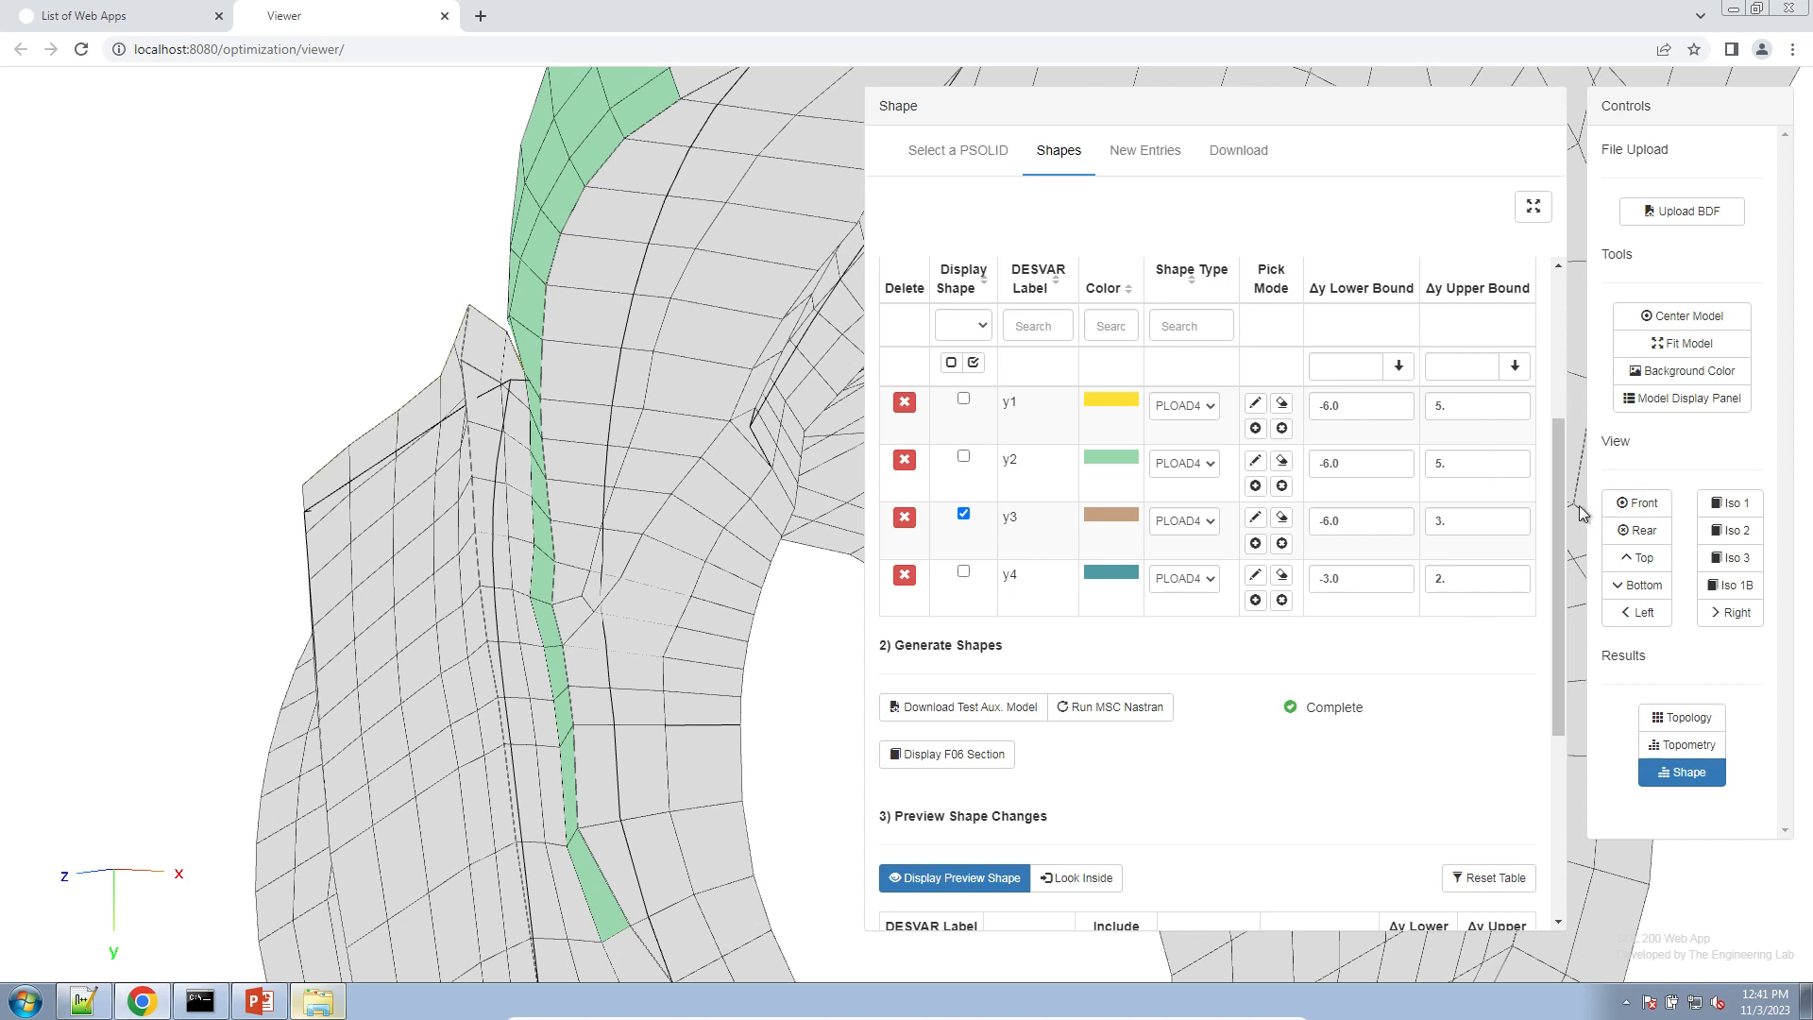
- Download the BDF files of the shape optimization model
scroll(1560, 456, up, 3)
click(1178, 171)
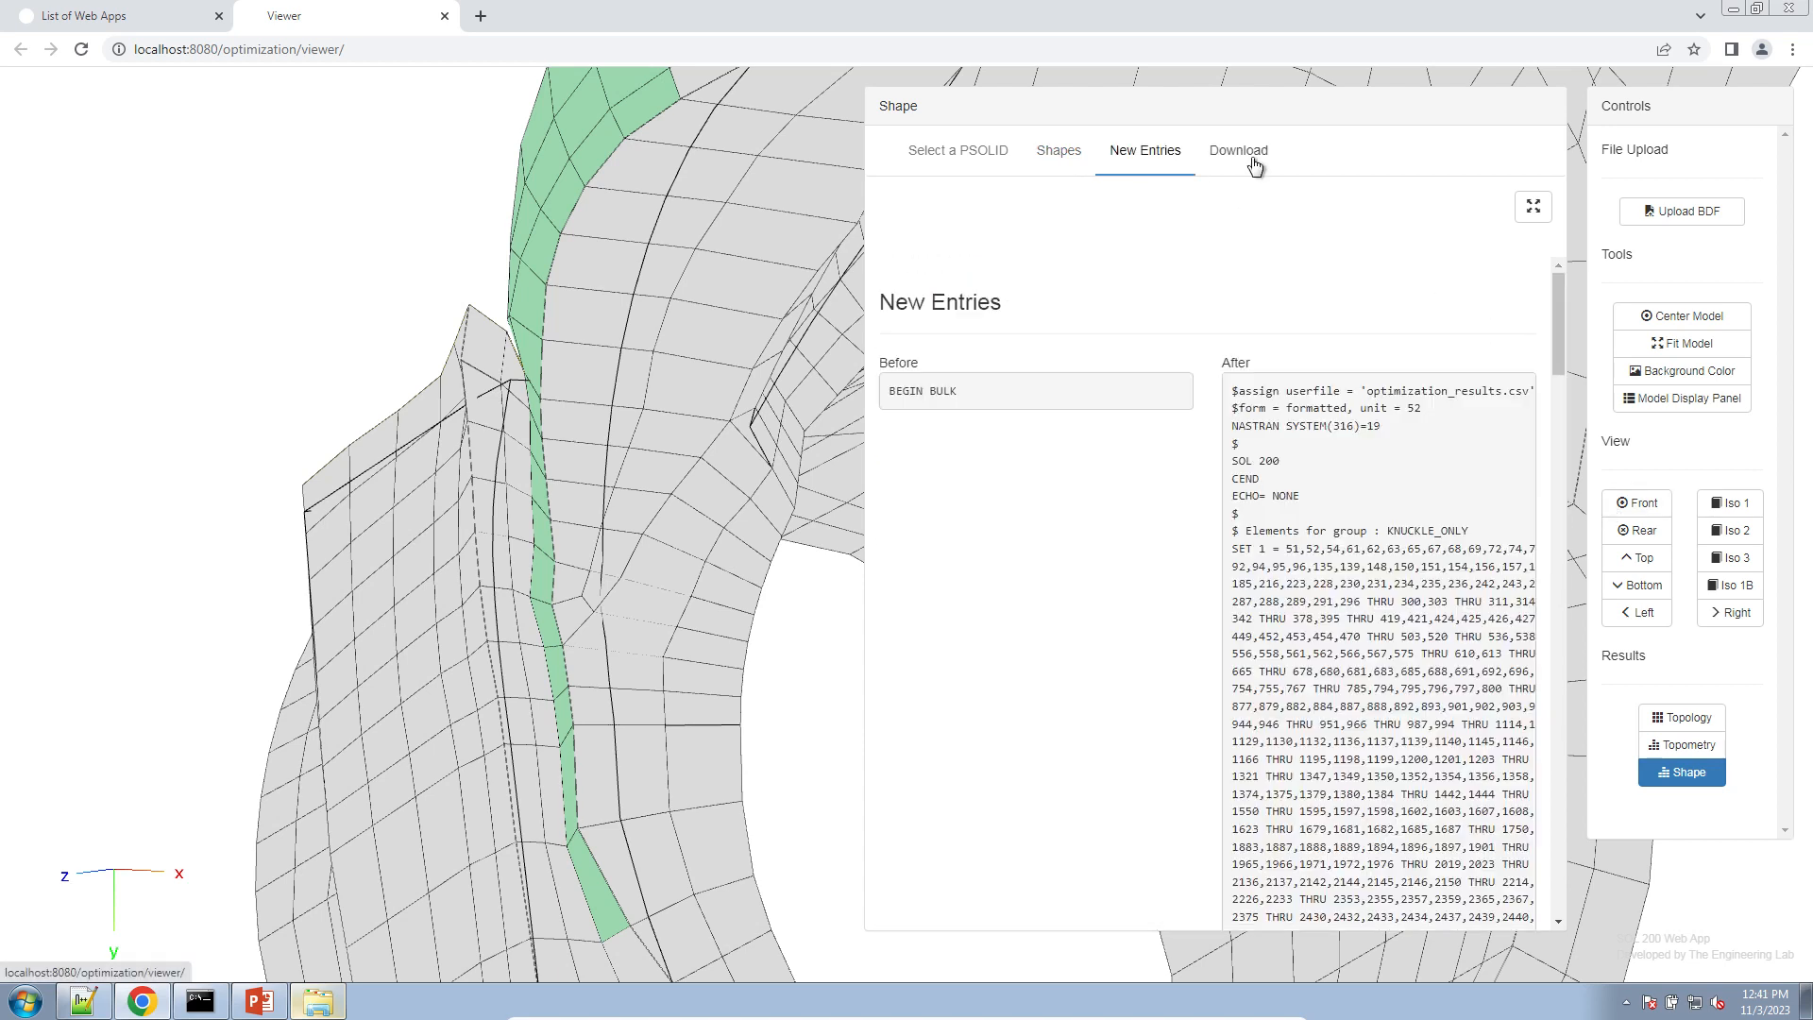
click(1244, 162)
click(1236, 295)
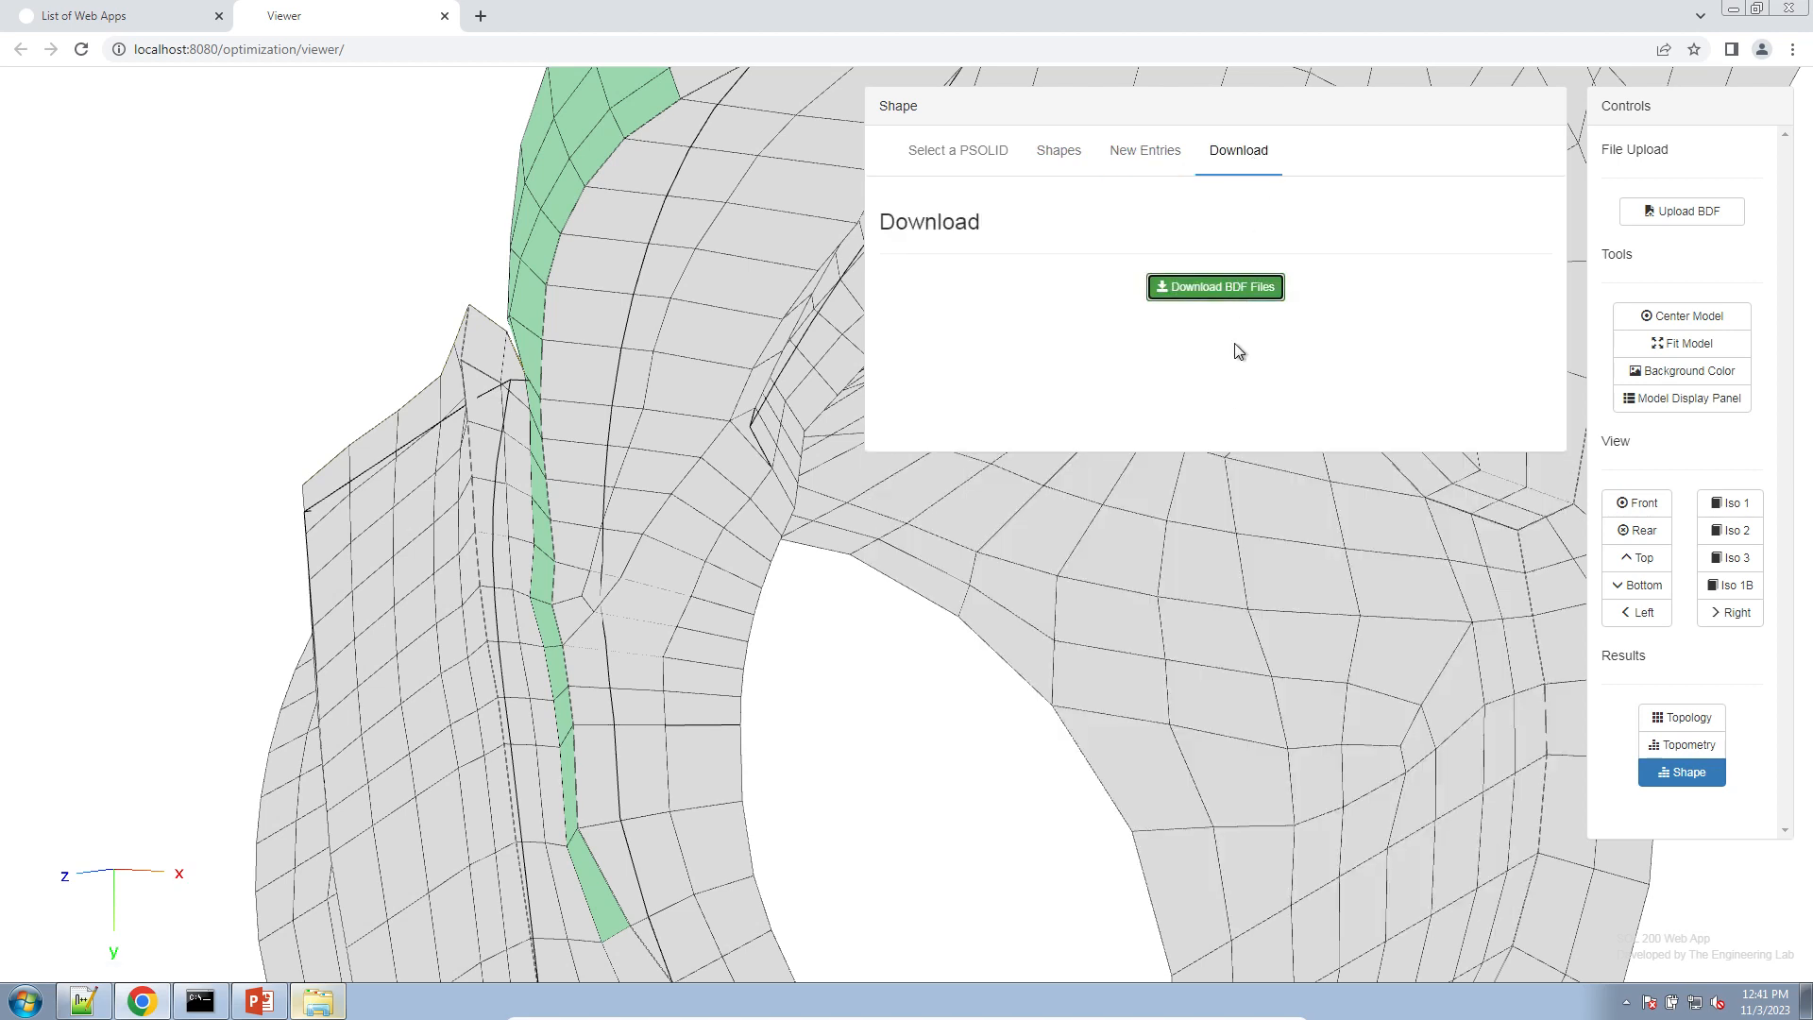
- Switch to Windows Explorer and extract nastran_working_directory.zip in the Downloads folder
click(333, 1002)
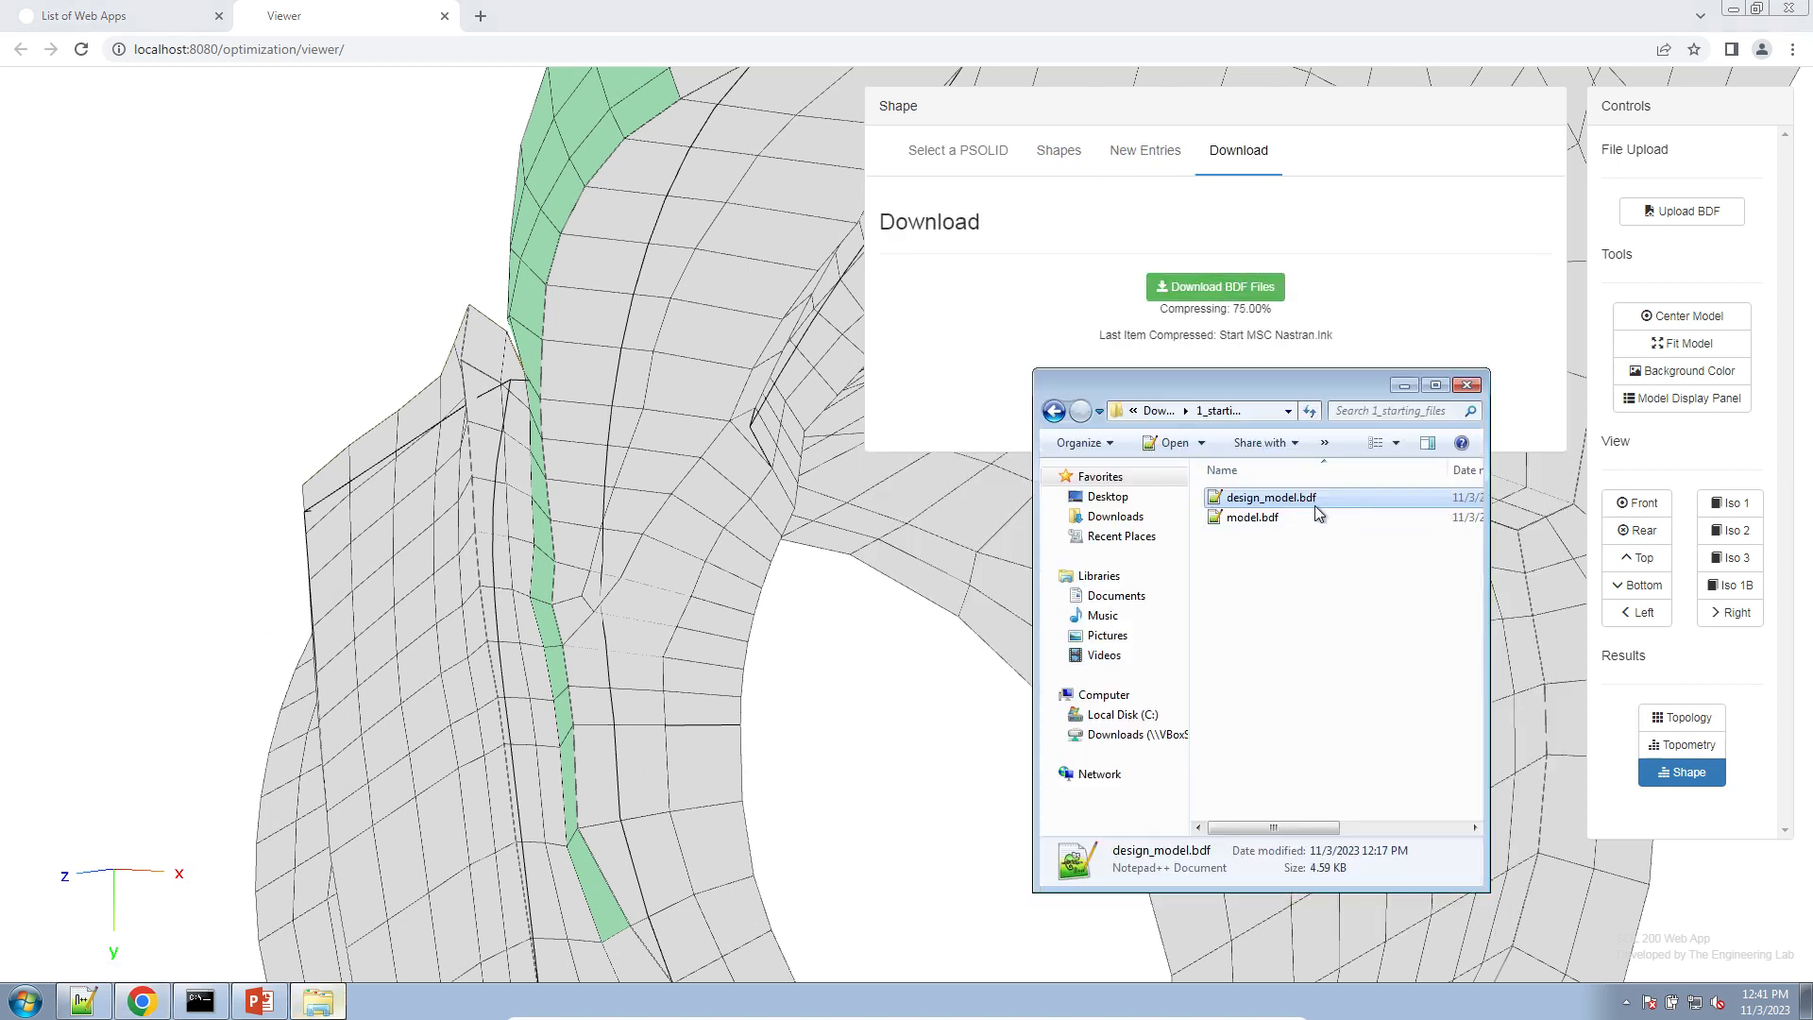
click(1159, 517)
drag(1035, 370, 822, 315)
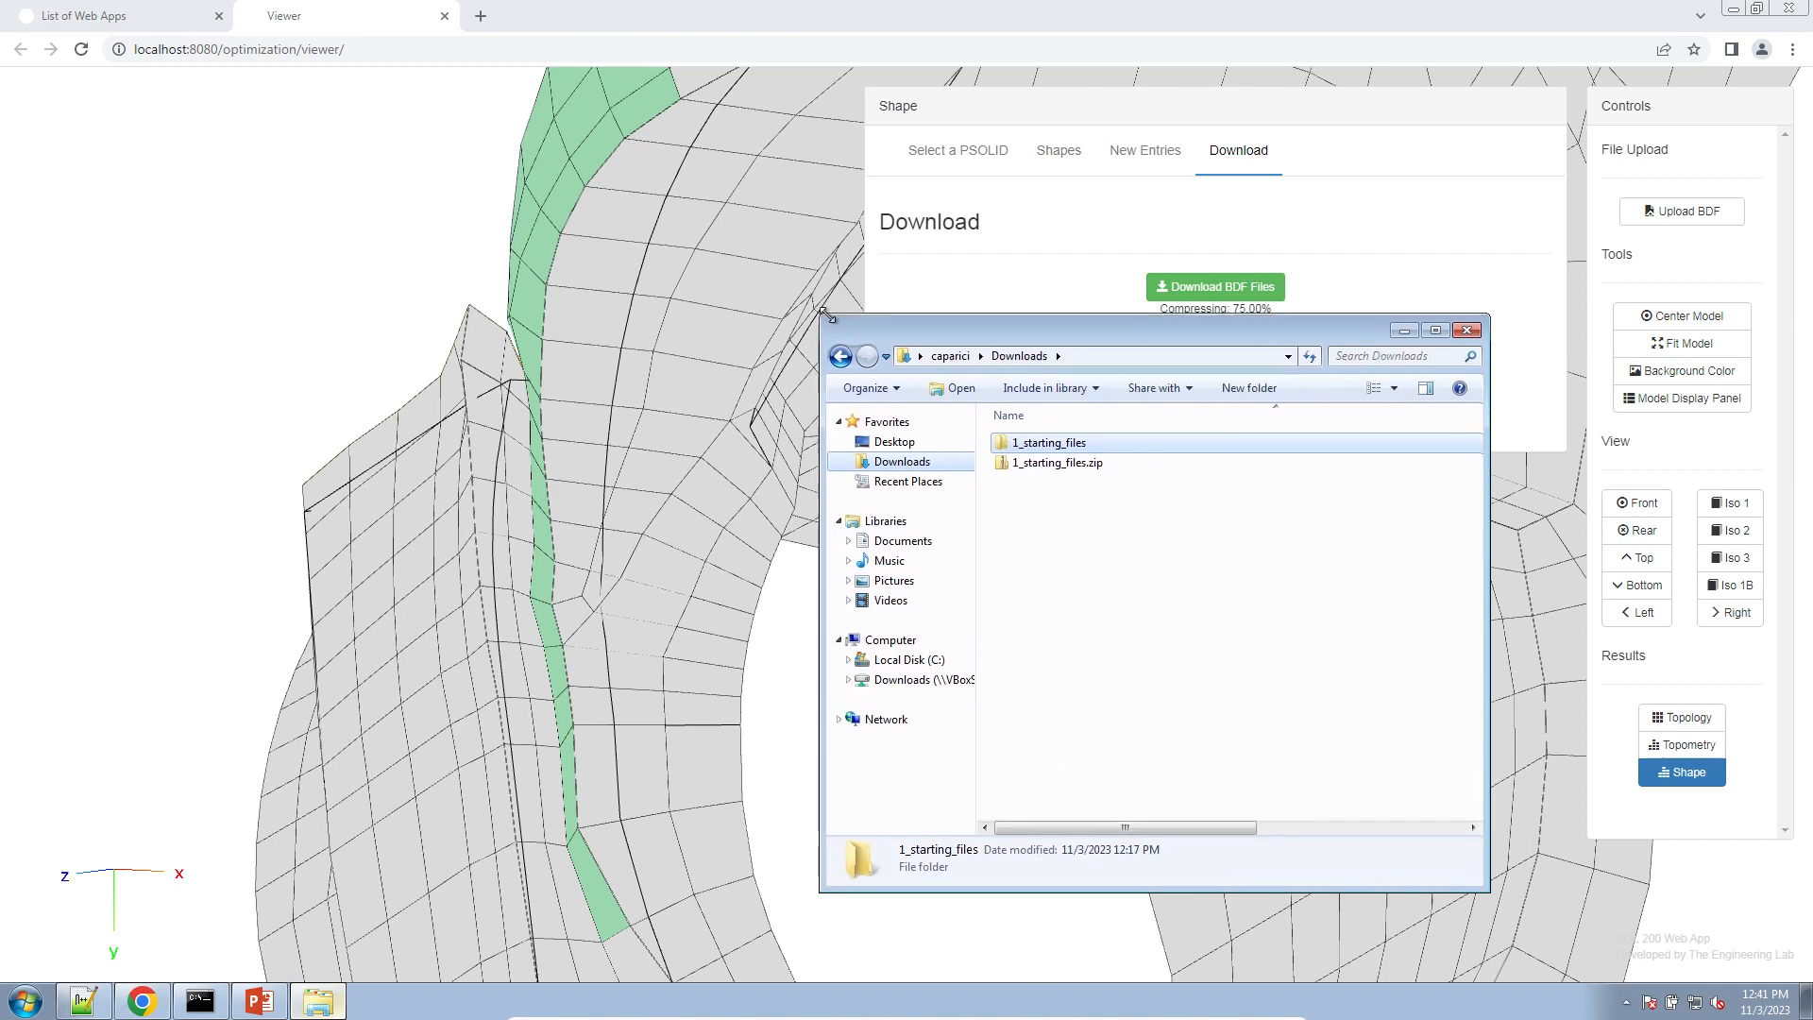
drag(1019, 333, 442, 321)
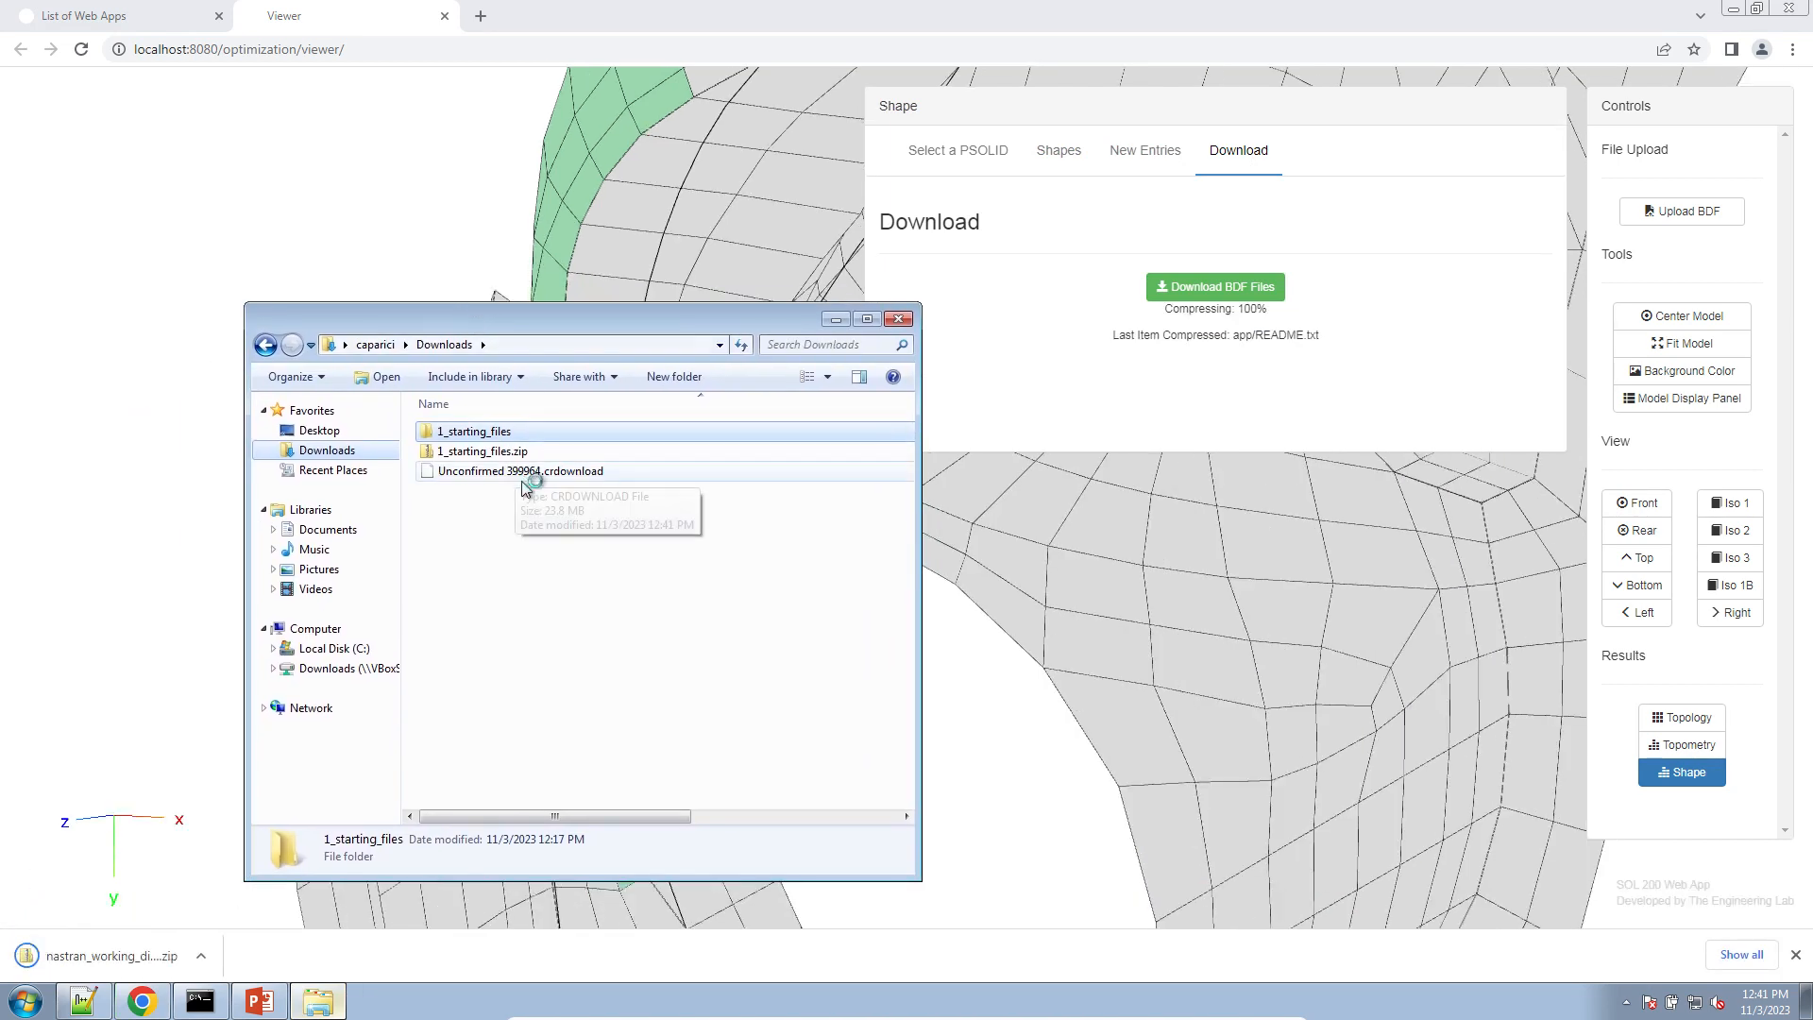
right_click(507, 475)
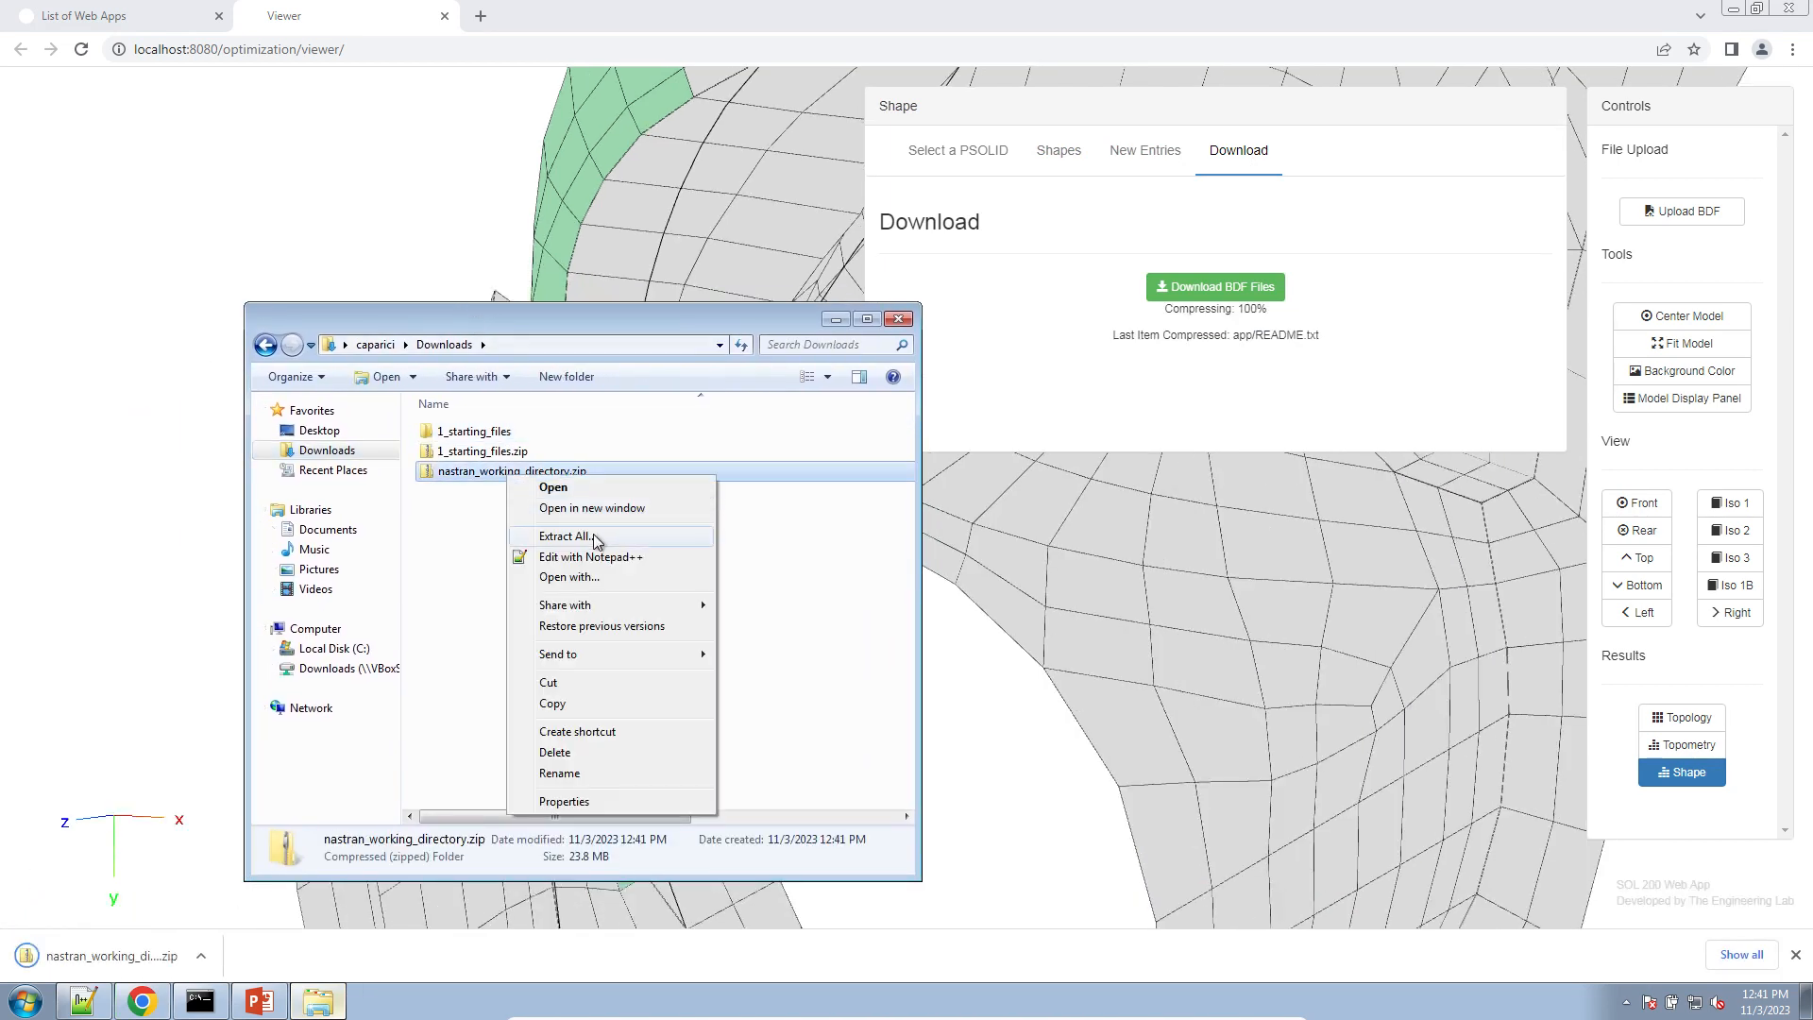
click(567, 530)
click(1084, 681)
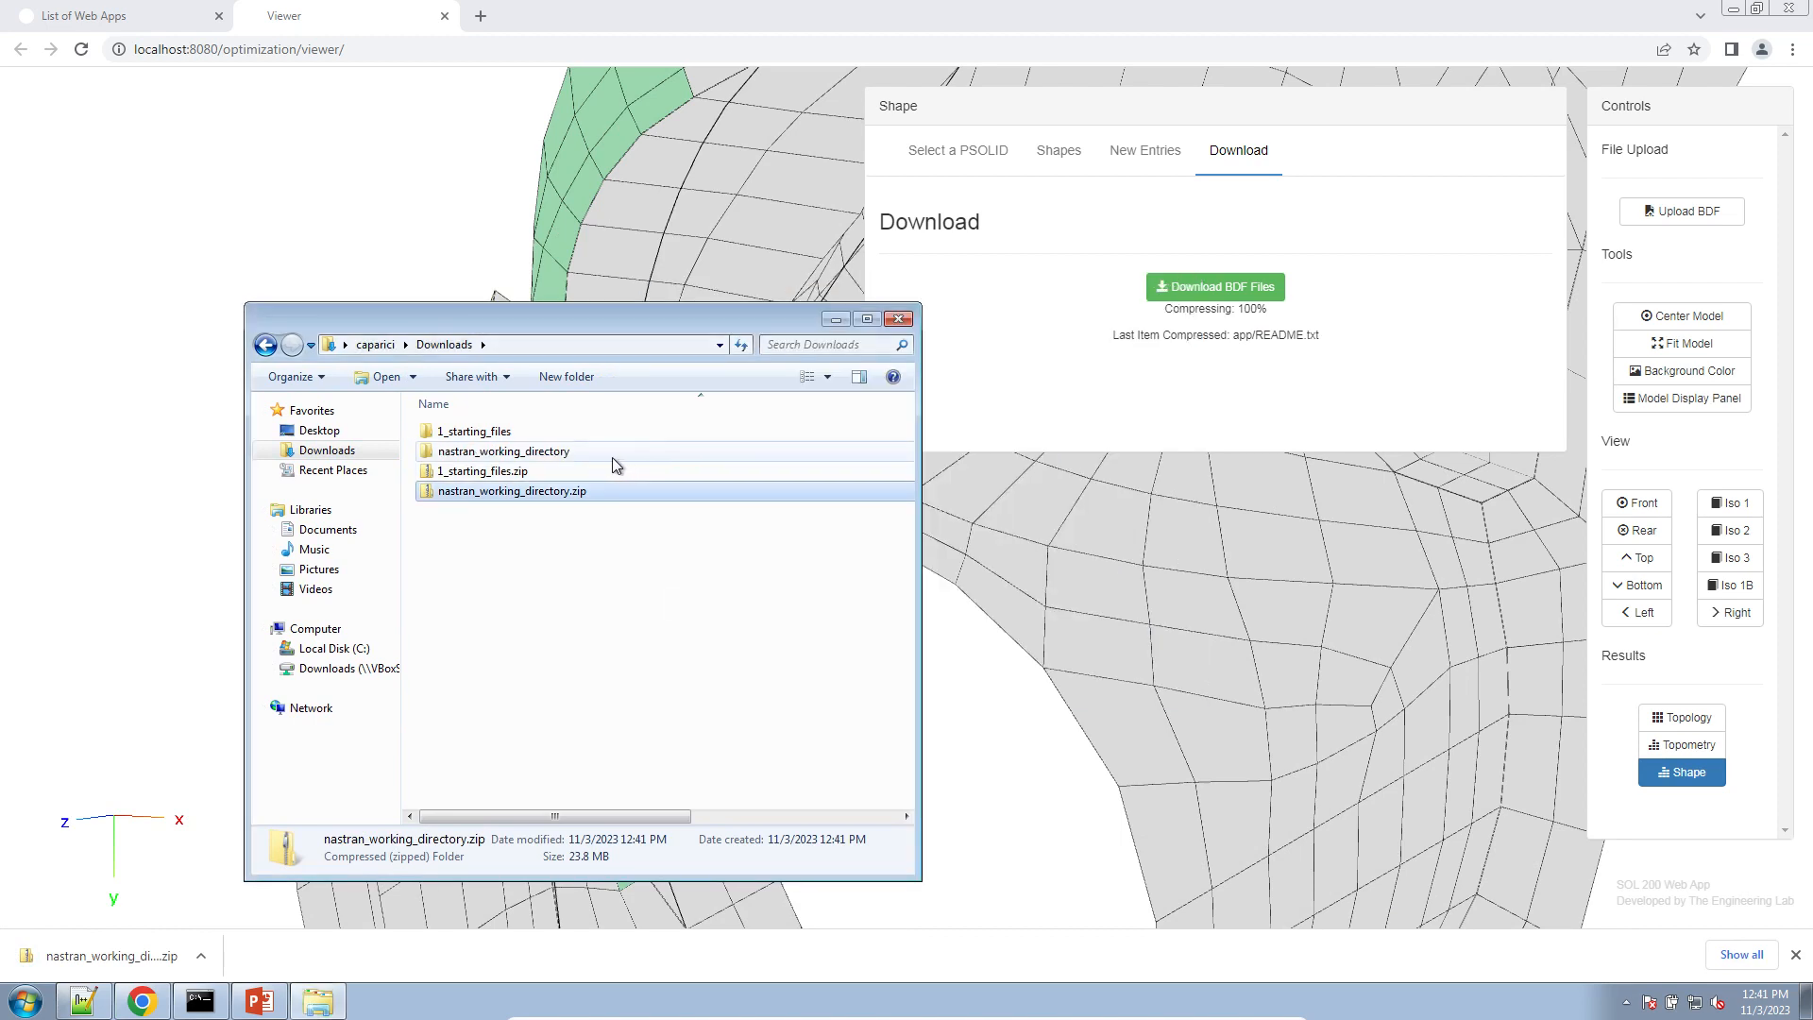
- Run the Start MSC Nastran shortcut from the extracted nastran_working_directory folder
double_click(553, 453)
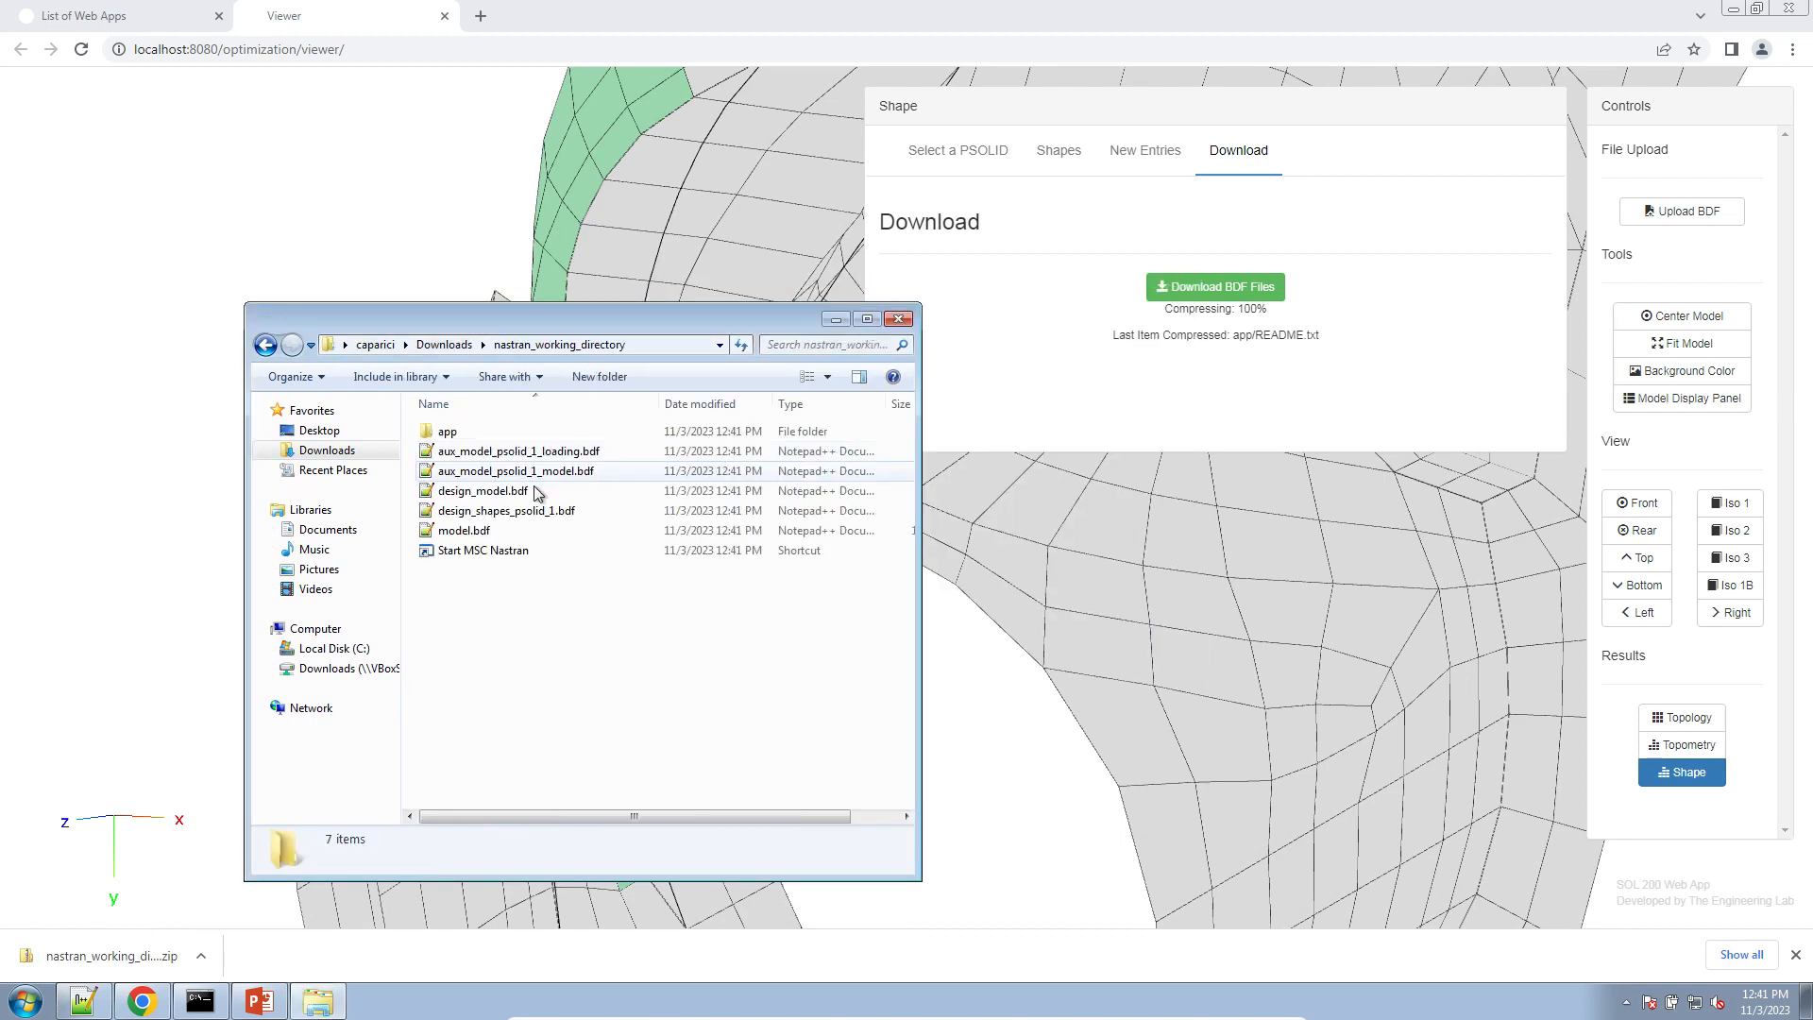
double_click(522, 551)
click(932, 522)
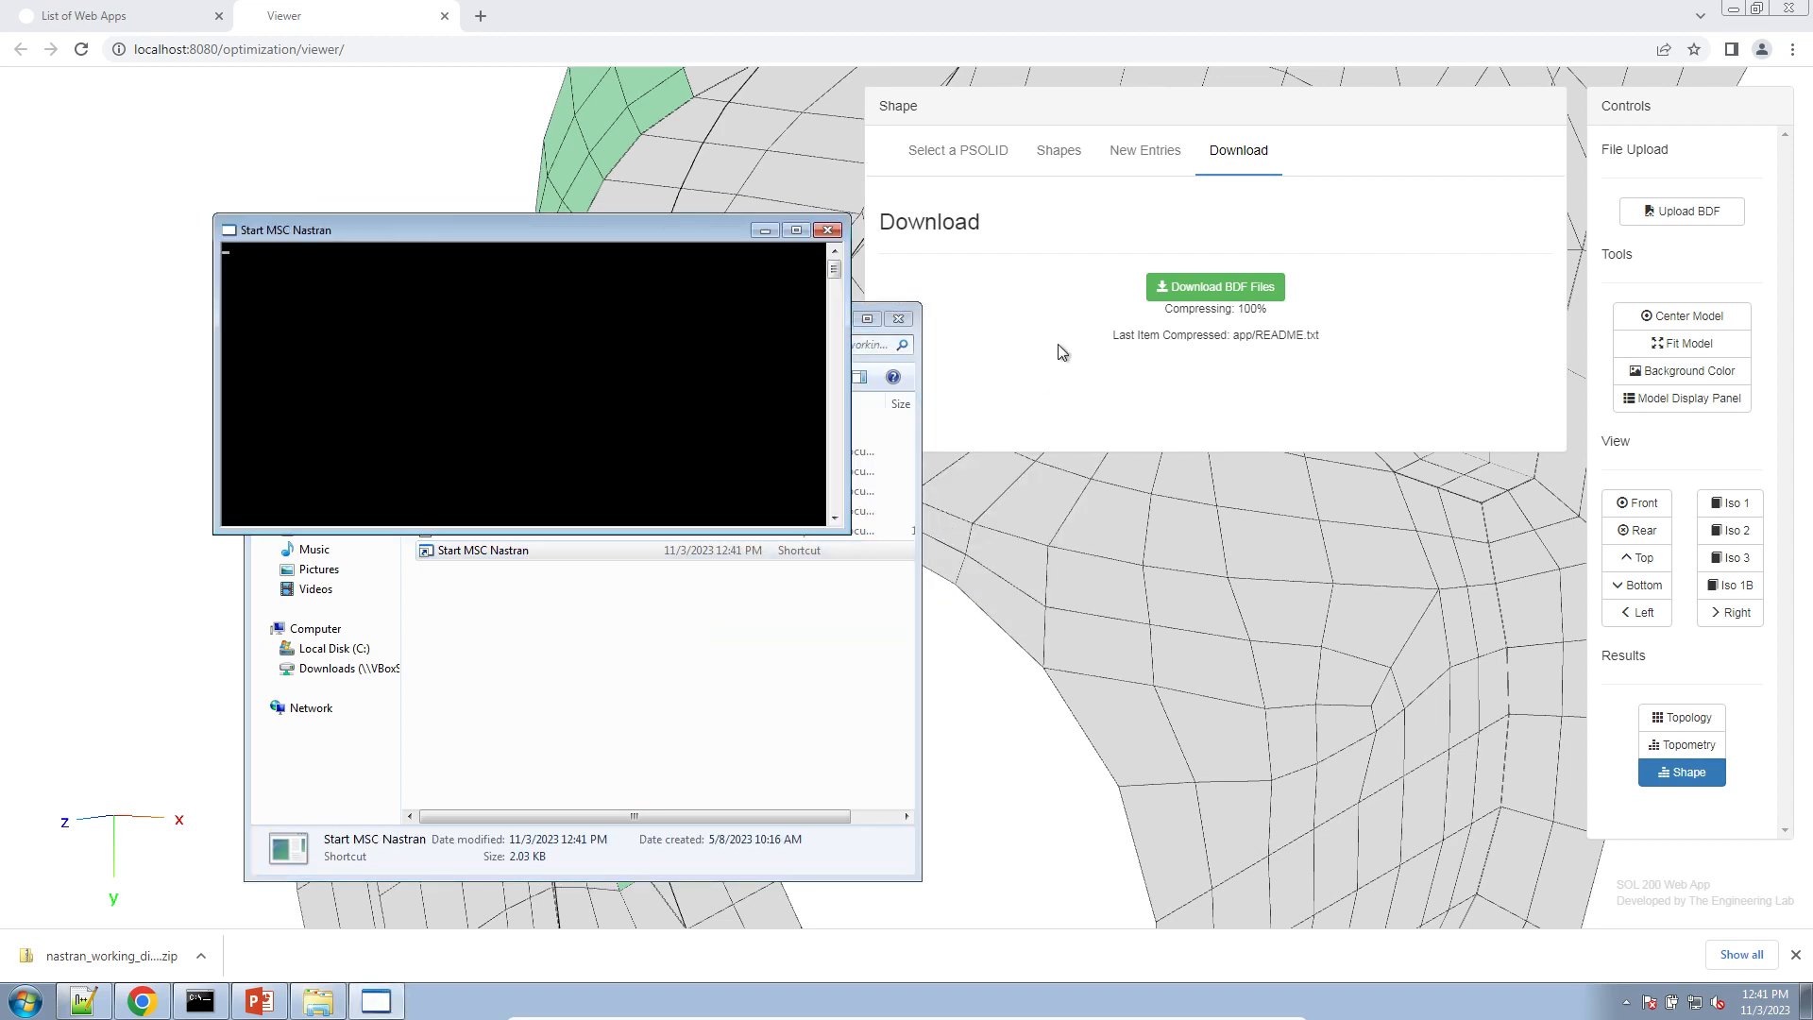
click(951, 526)
- In the web app, widen the New Entries comparison and examine the added AUXMODEL bulk section and the DOPTPRM and $LCOMM lines
click(1145, 153)
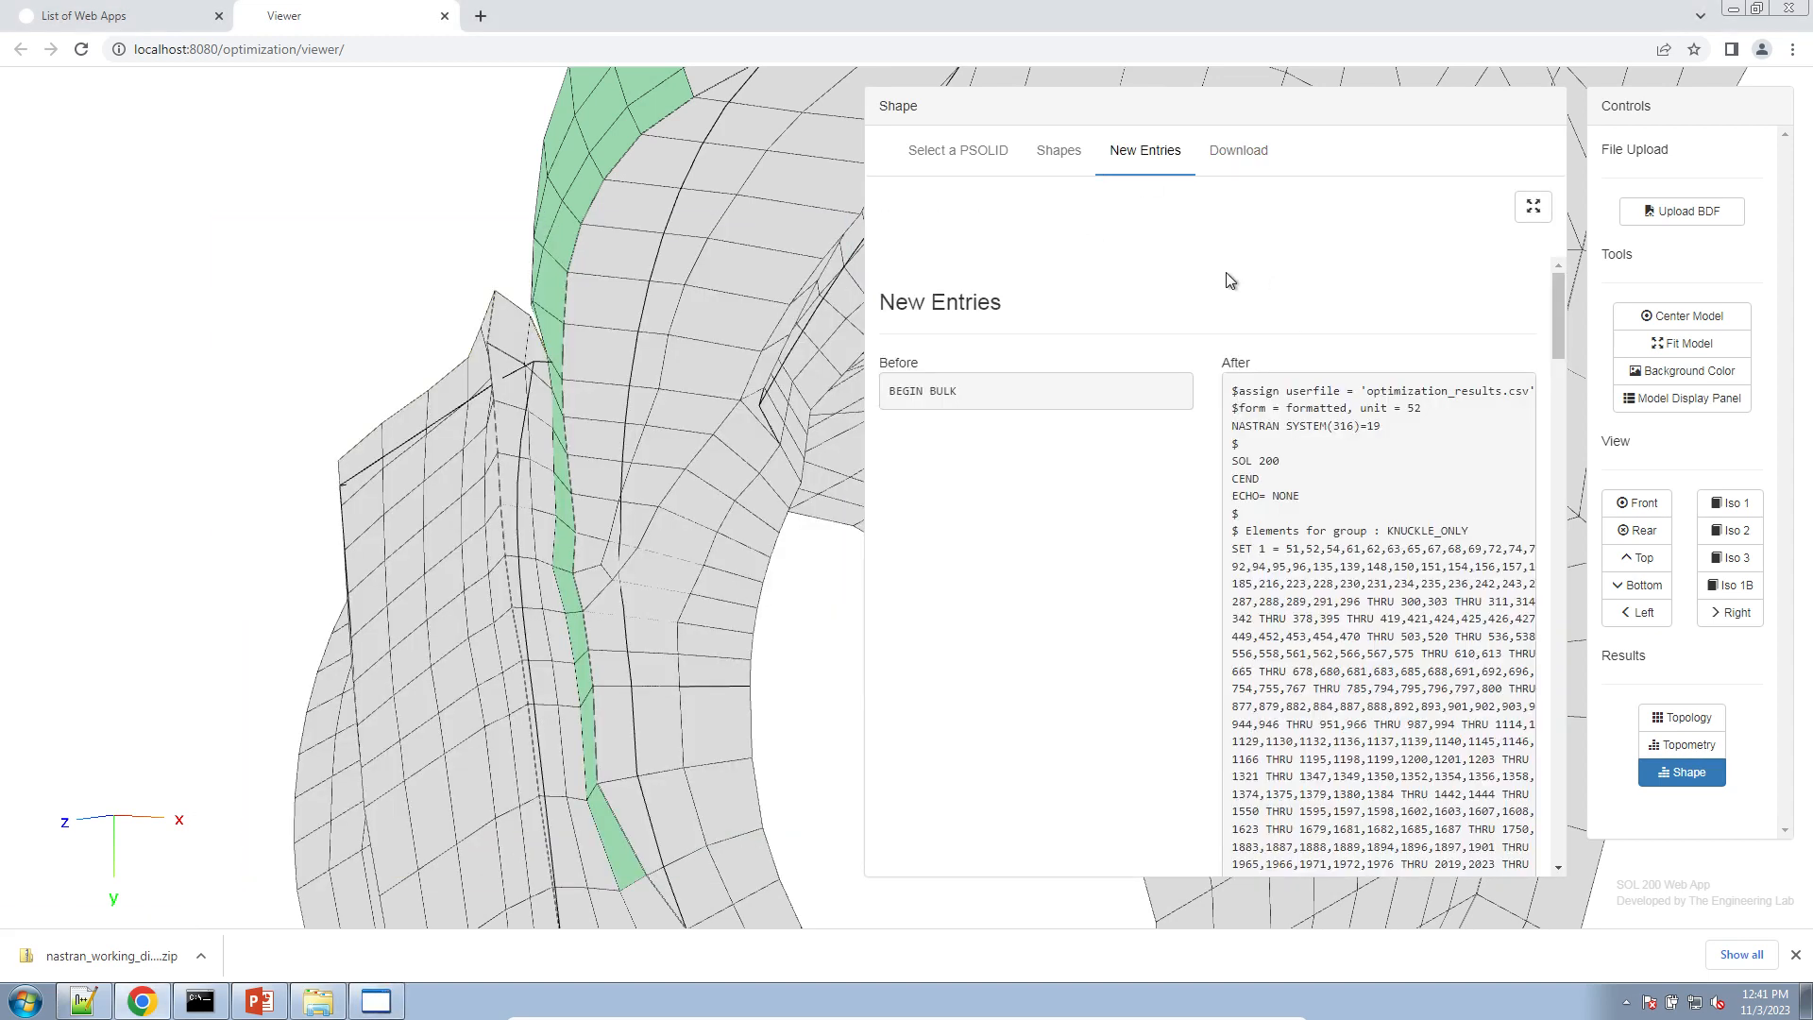
click(1521, 207)
click(1514, 256)
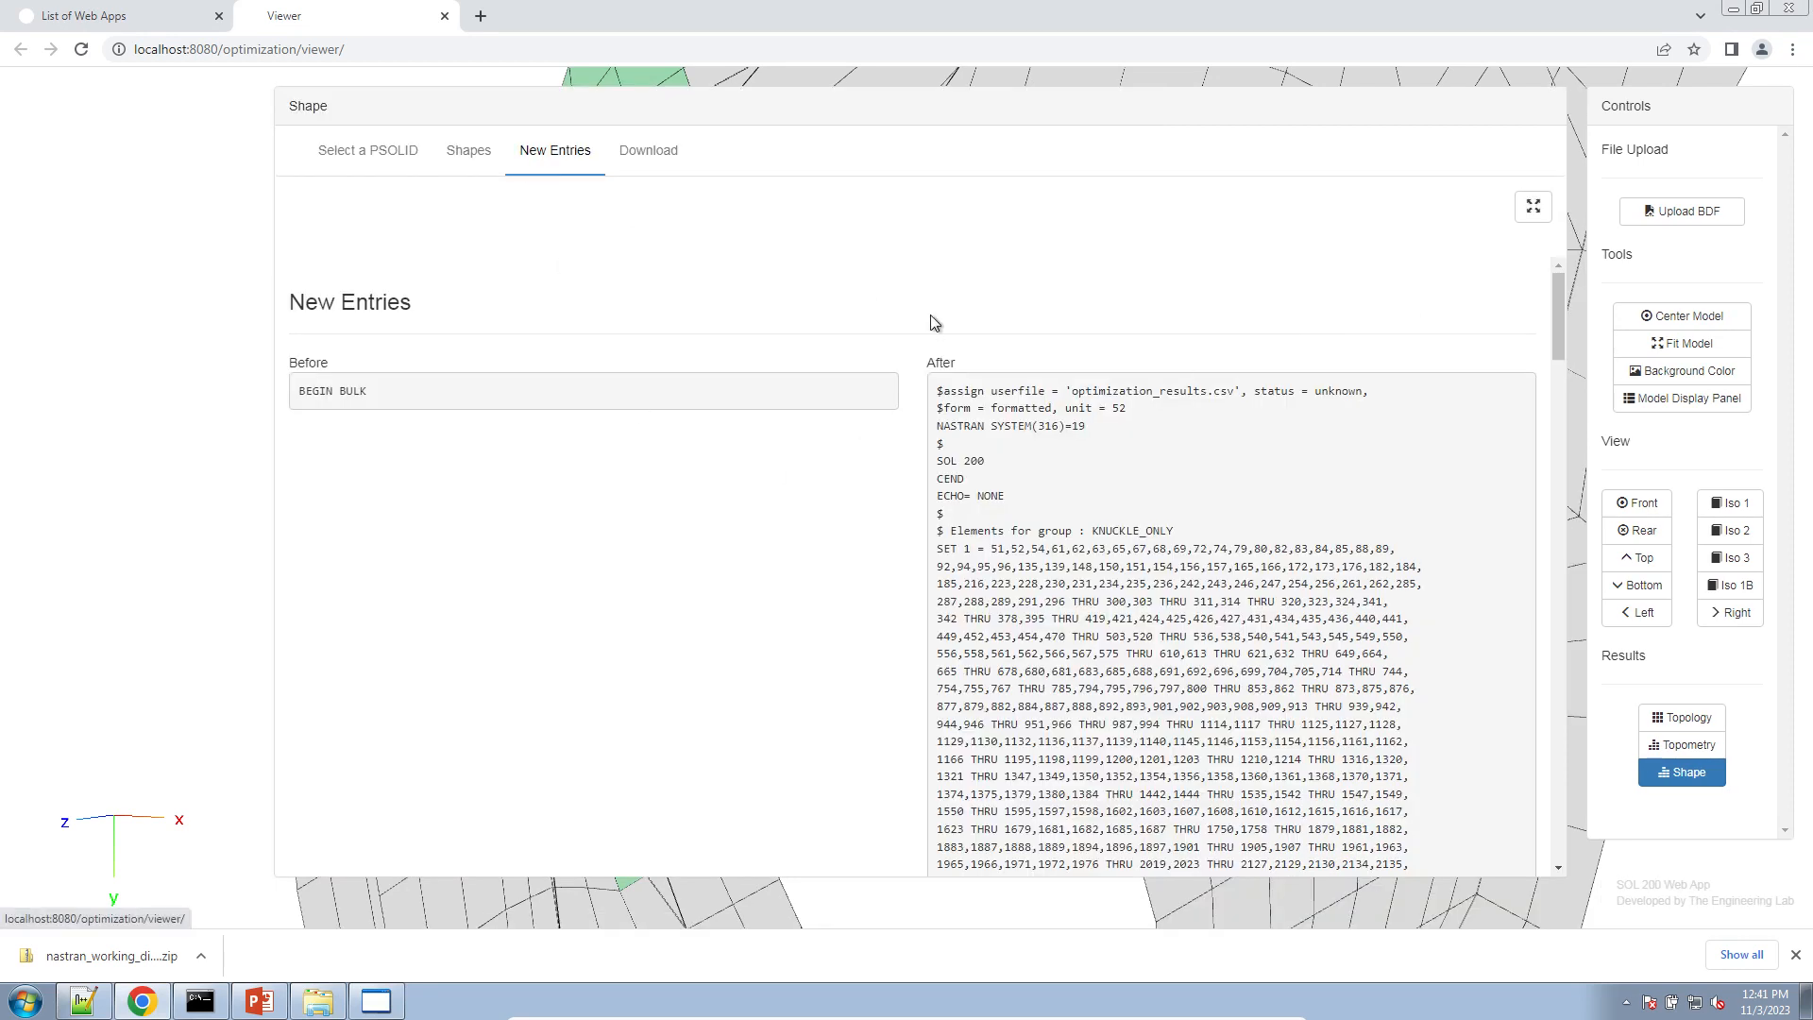
scroll(858, 656, down, 8)
scroll(858, 648, down, 4)
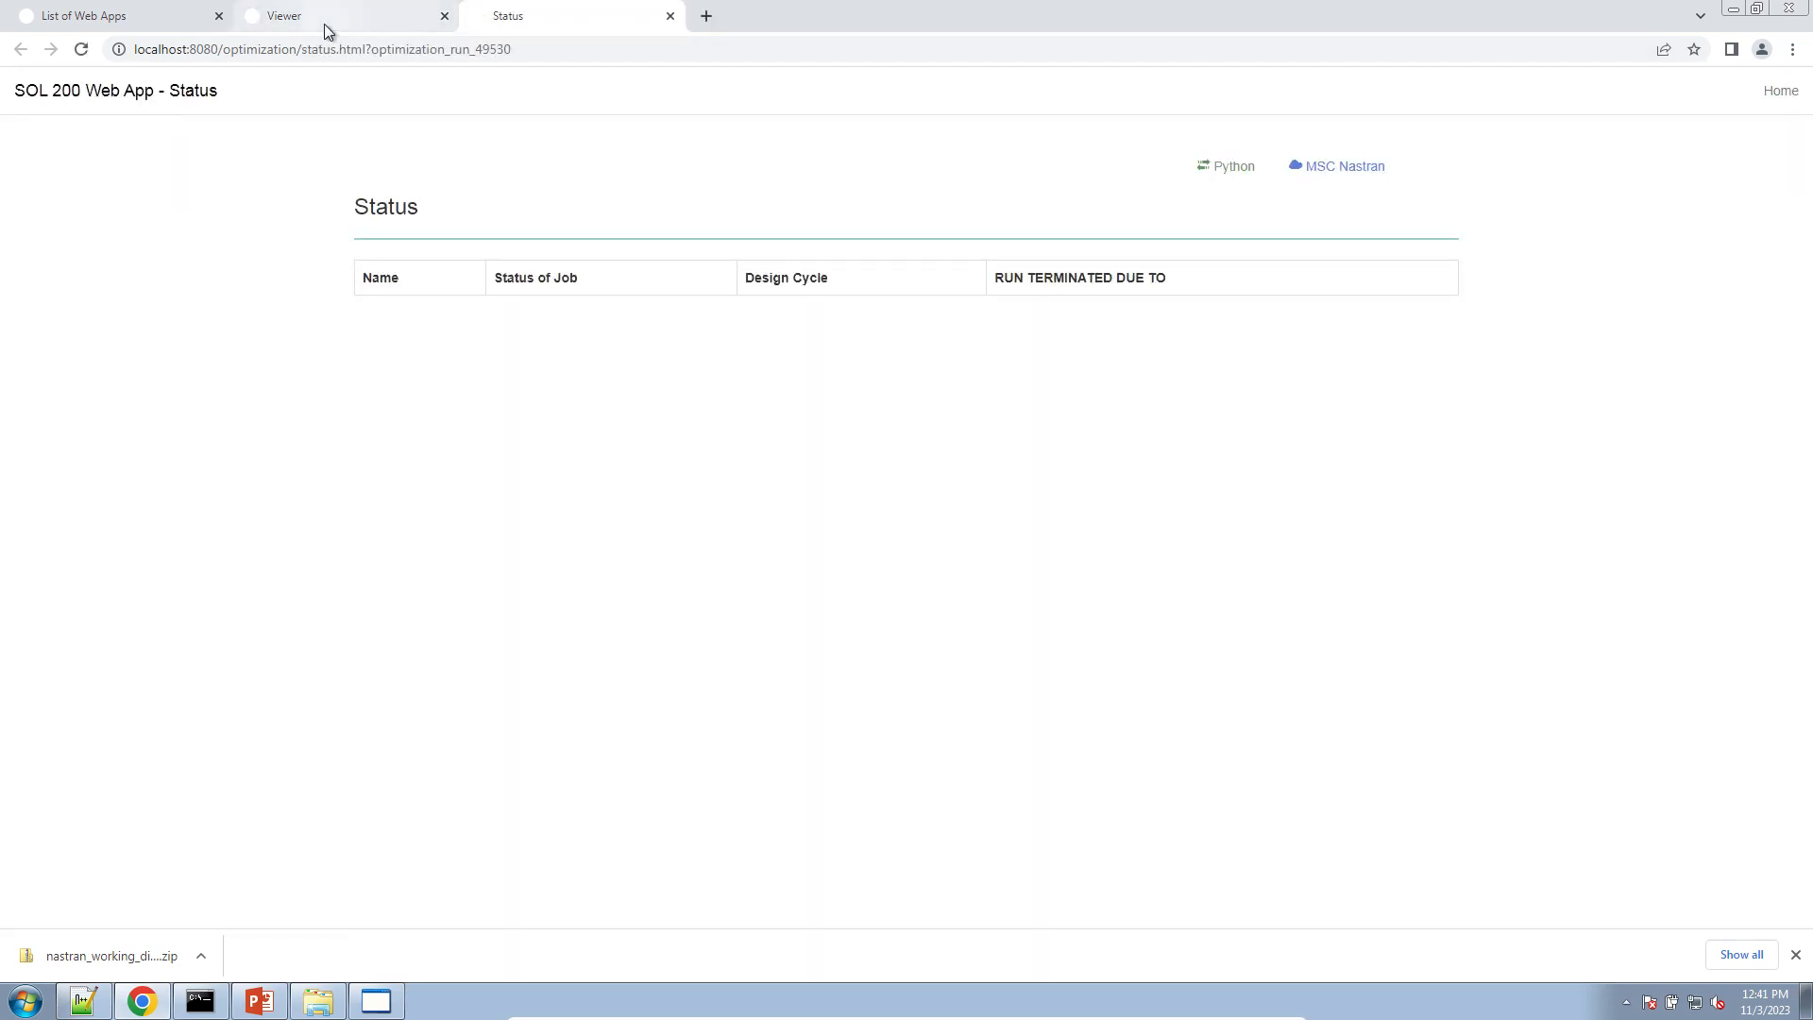
click(324, 25)
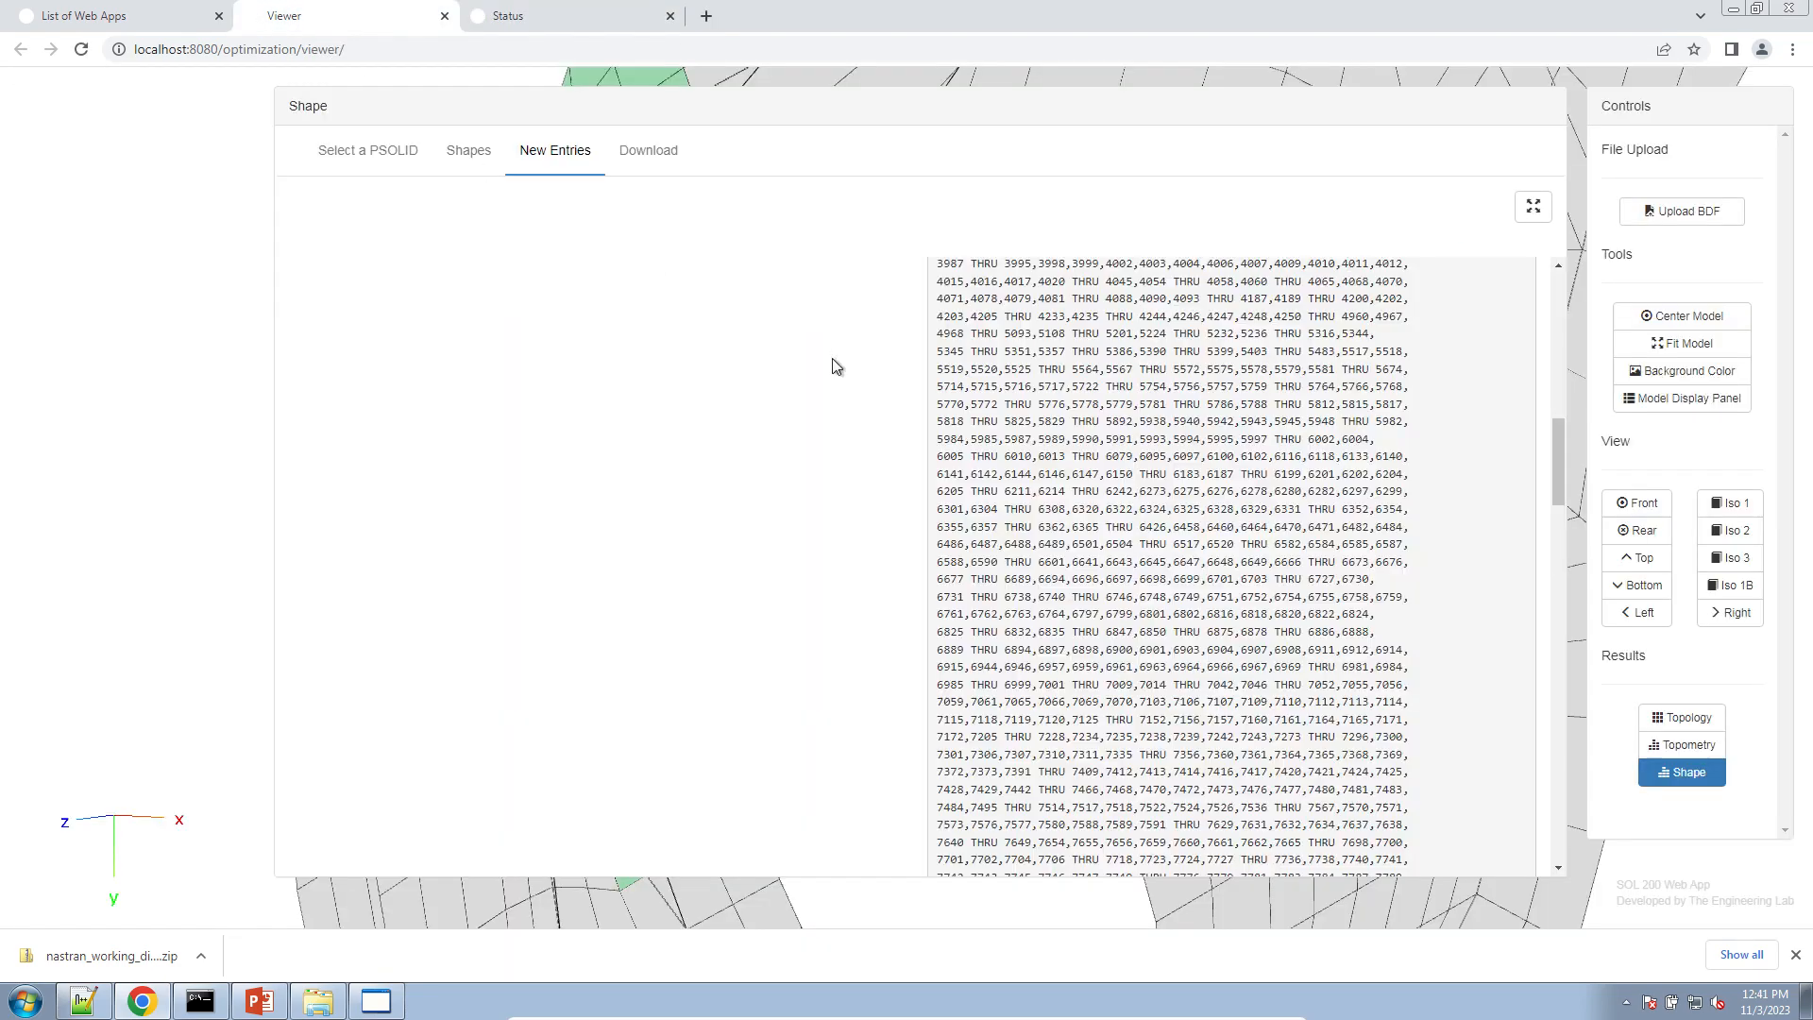
scroll(878, 483, down, 10)
scroll(878, 483, down, 10)
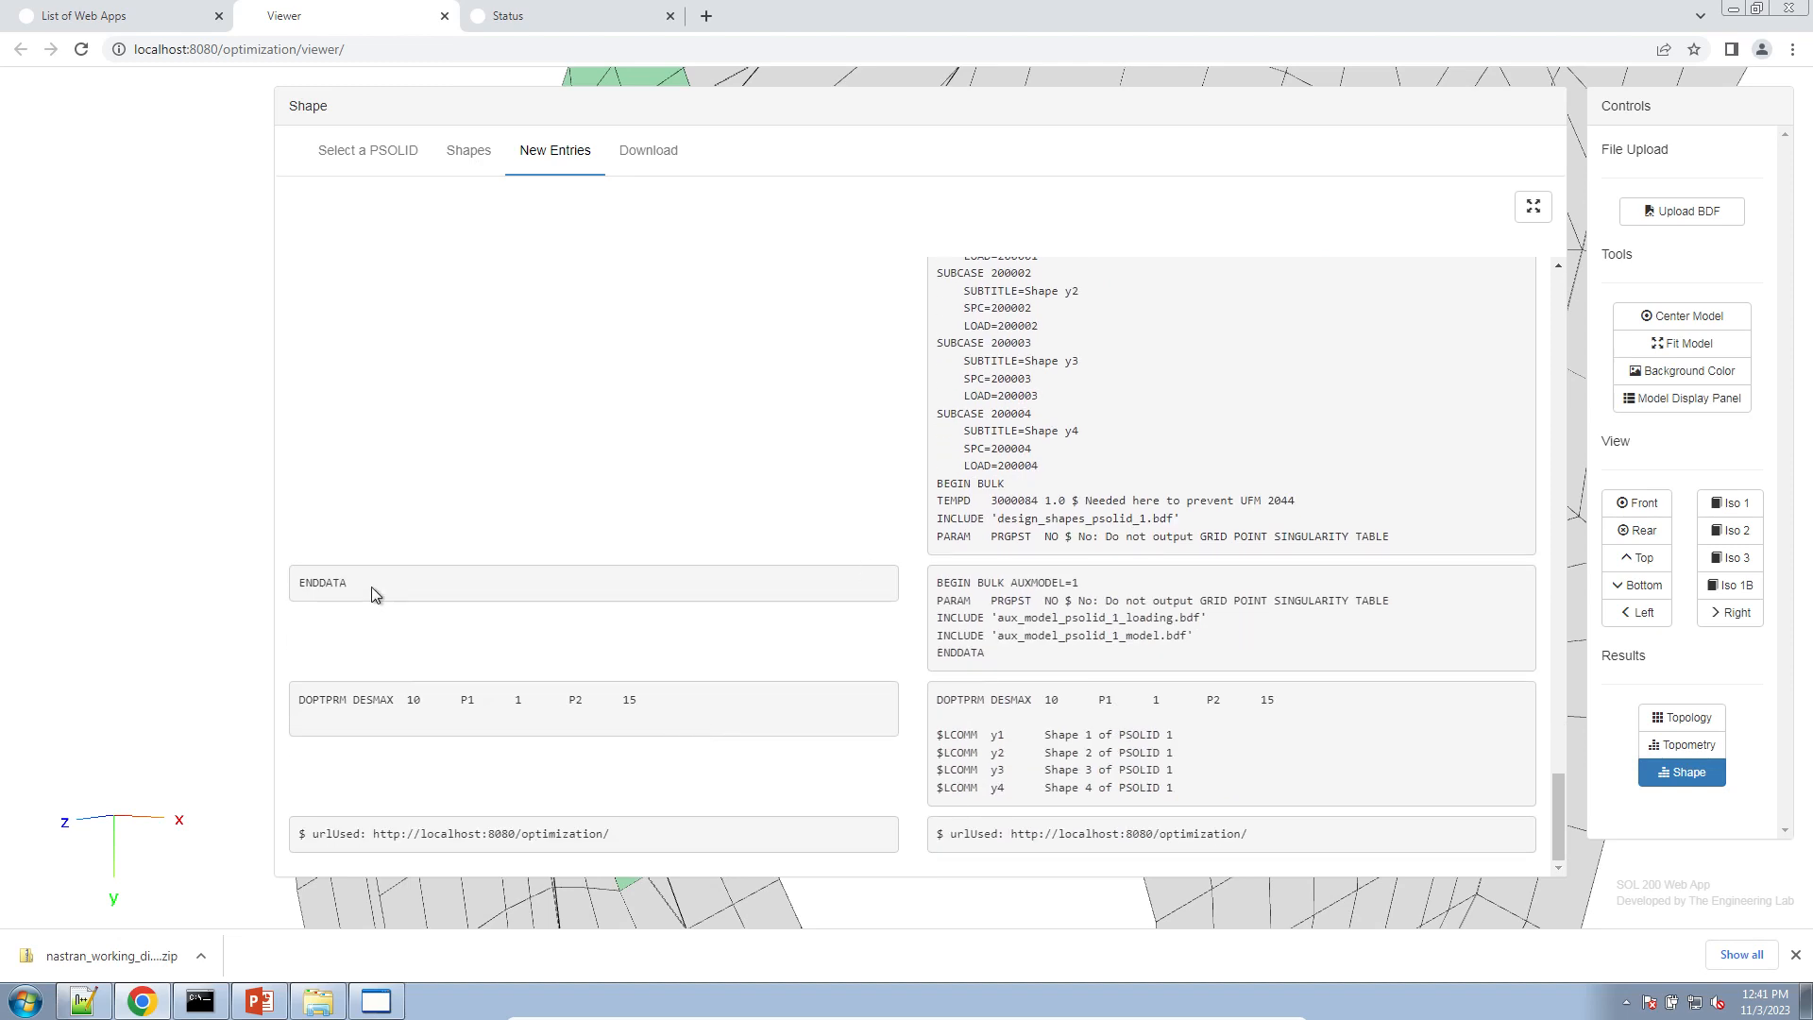
drag(936, 582, 1014, 654)
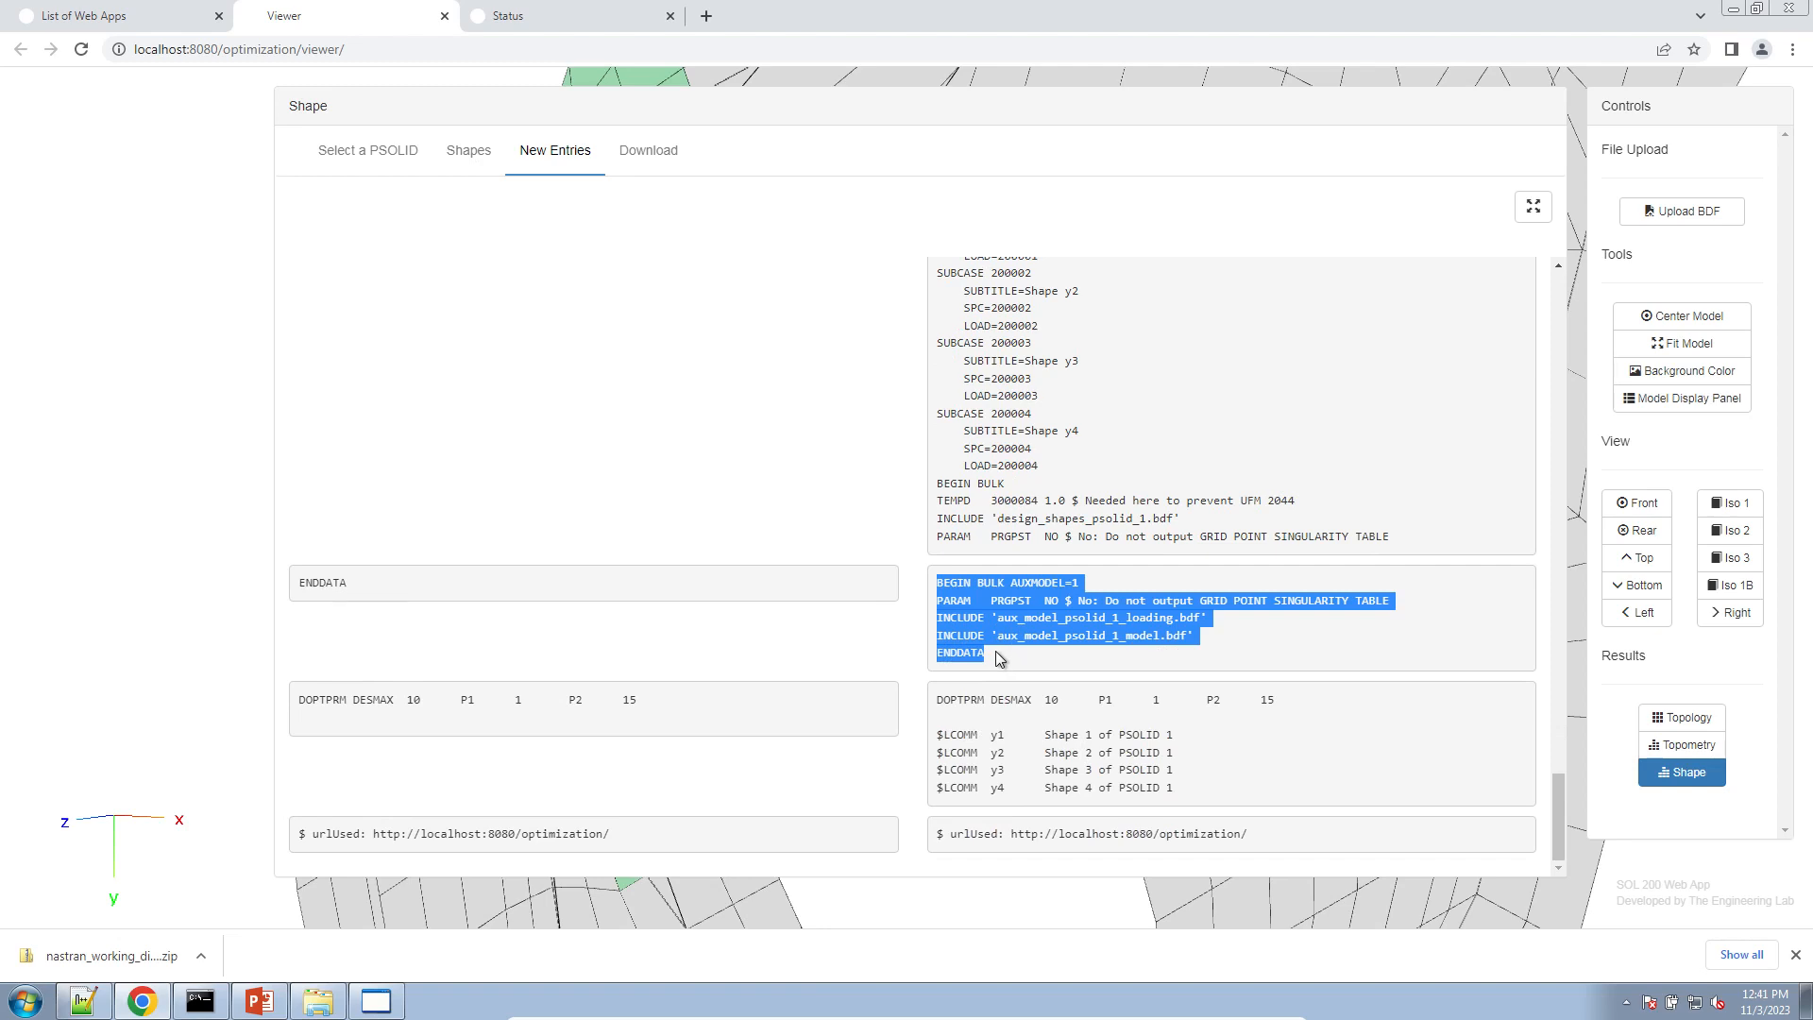
drag(939, 581, 1215, 647)
drag(950, 699, 1209, 793)
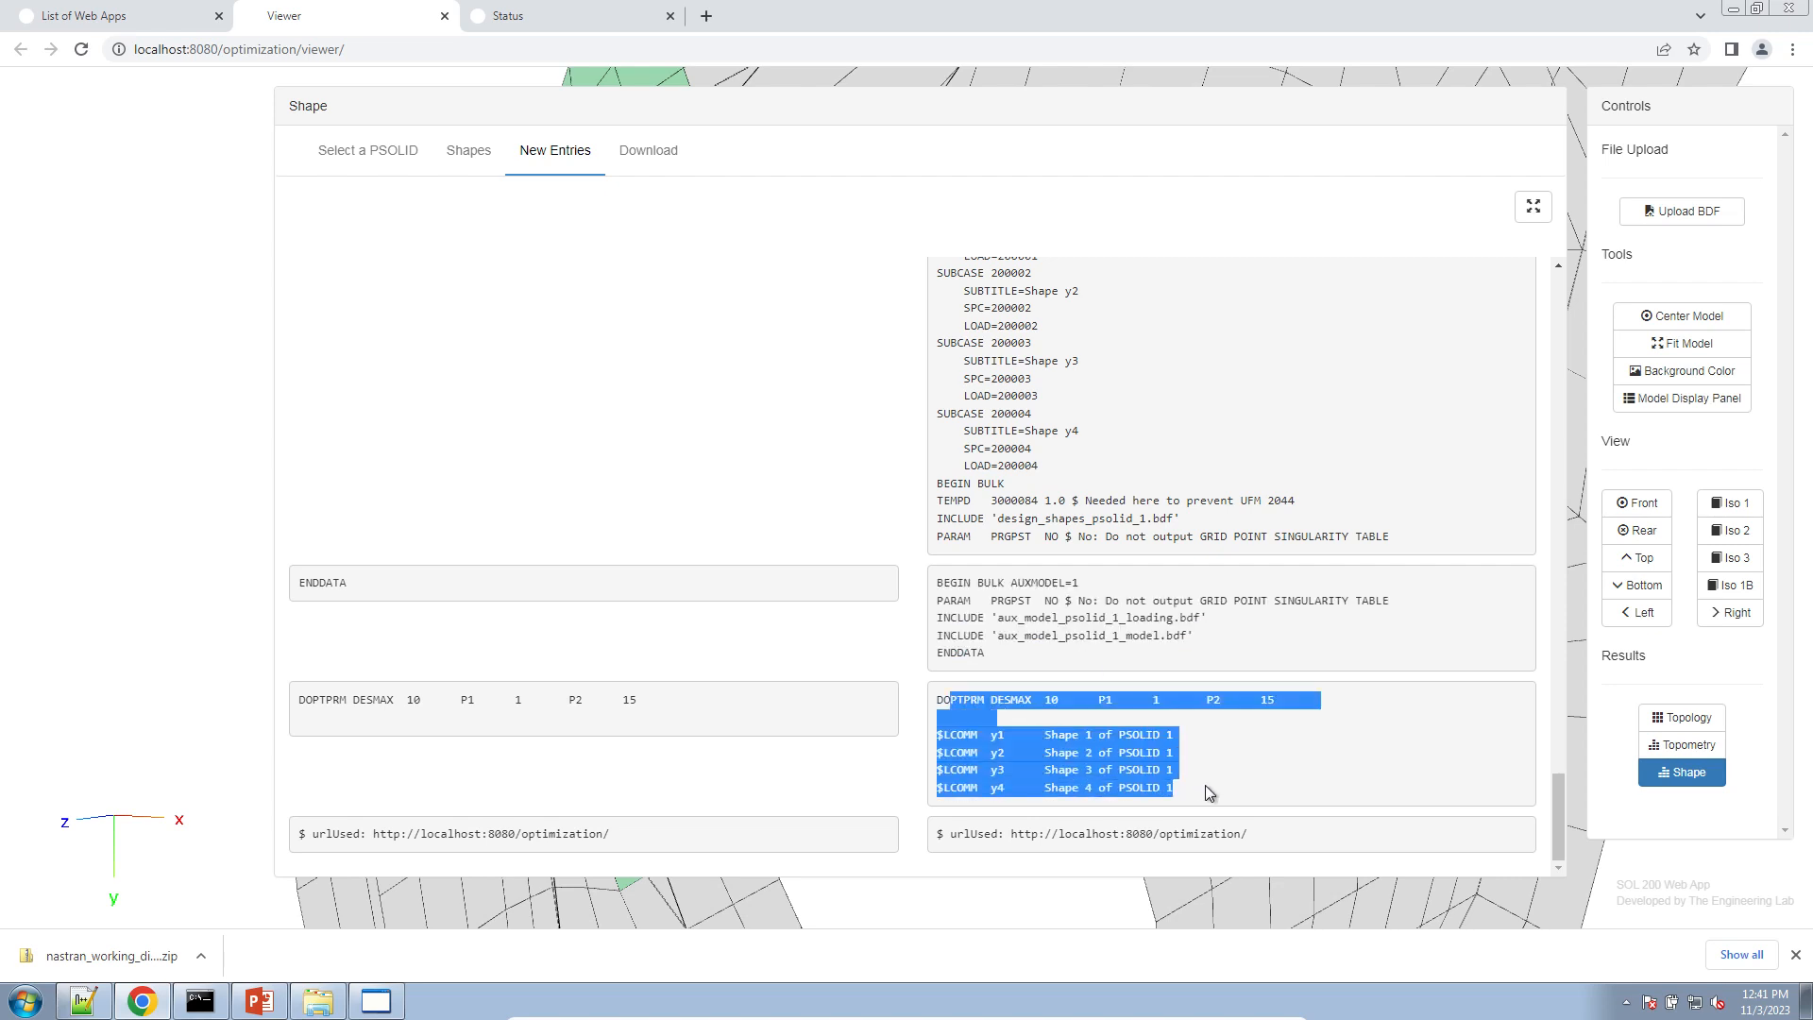
- Open design_shapes_psolid_1.bdf from nastran_working_directory in Notepad++ and look through its entries
click(339, 990)
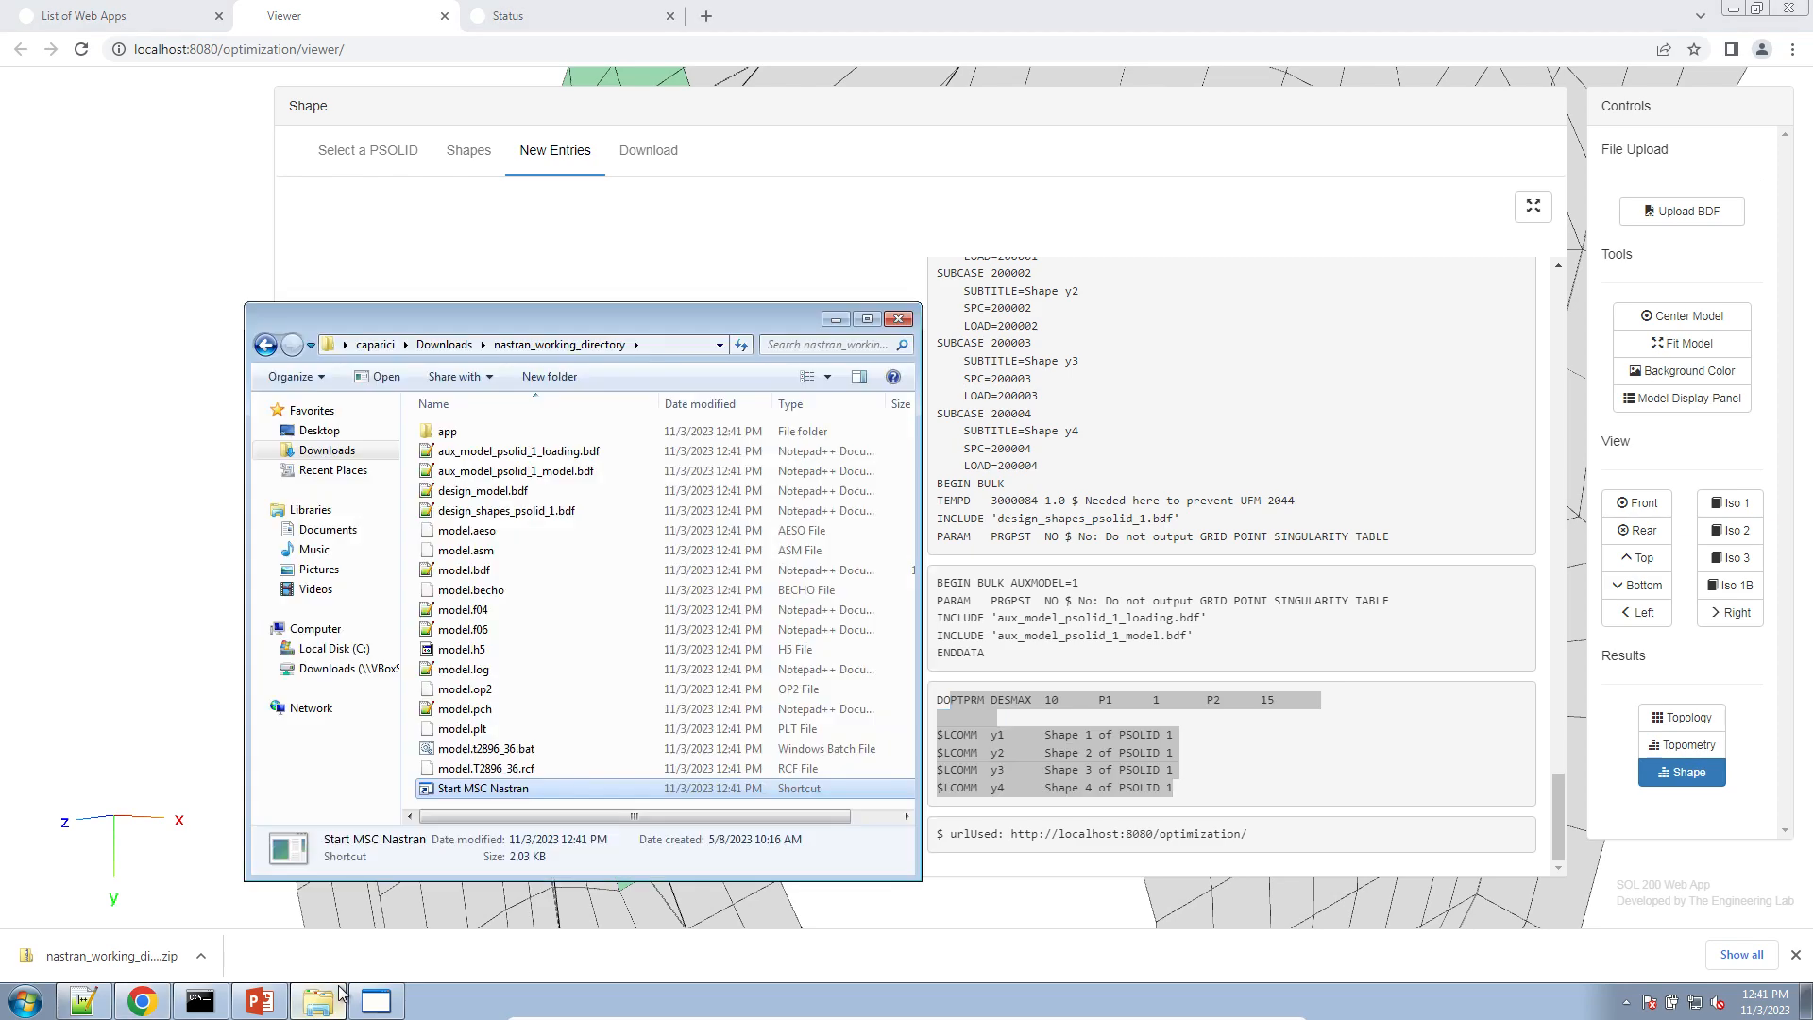
double_click(488, 518)
click(959, 516)
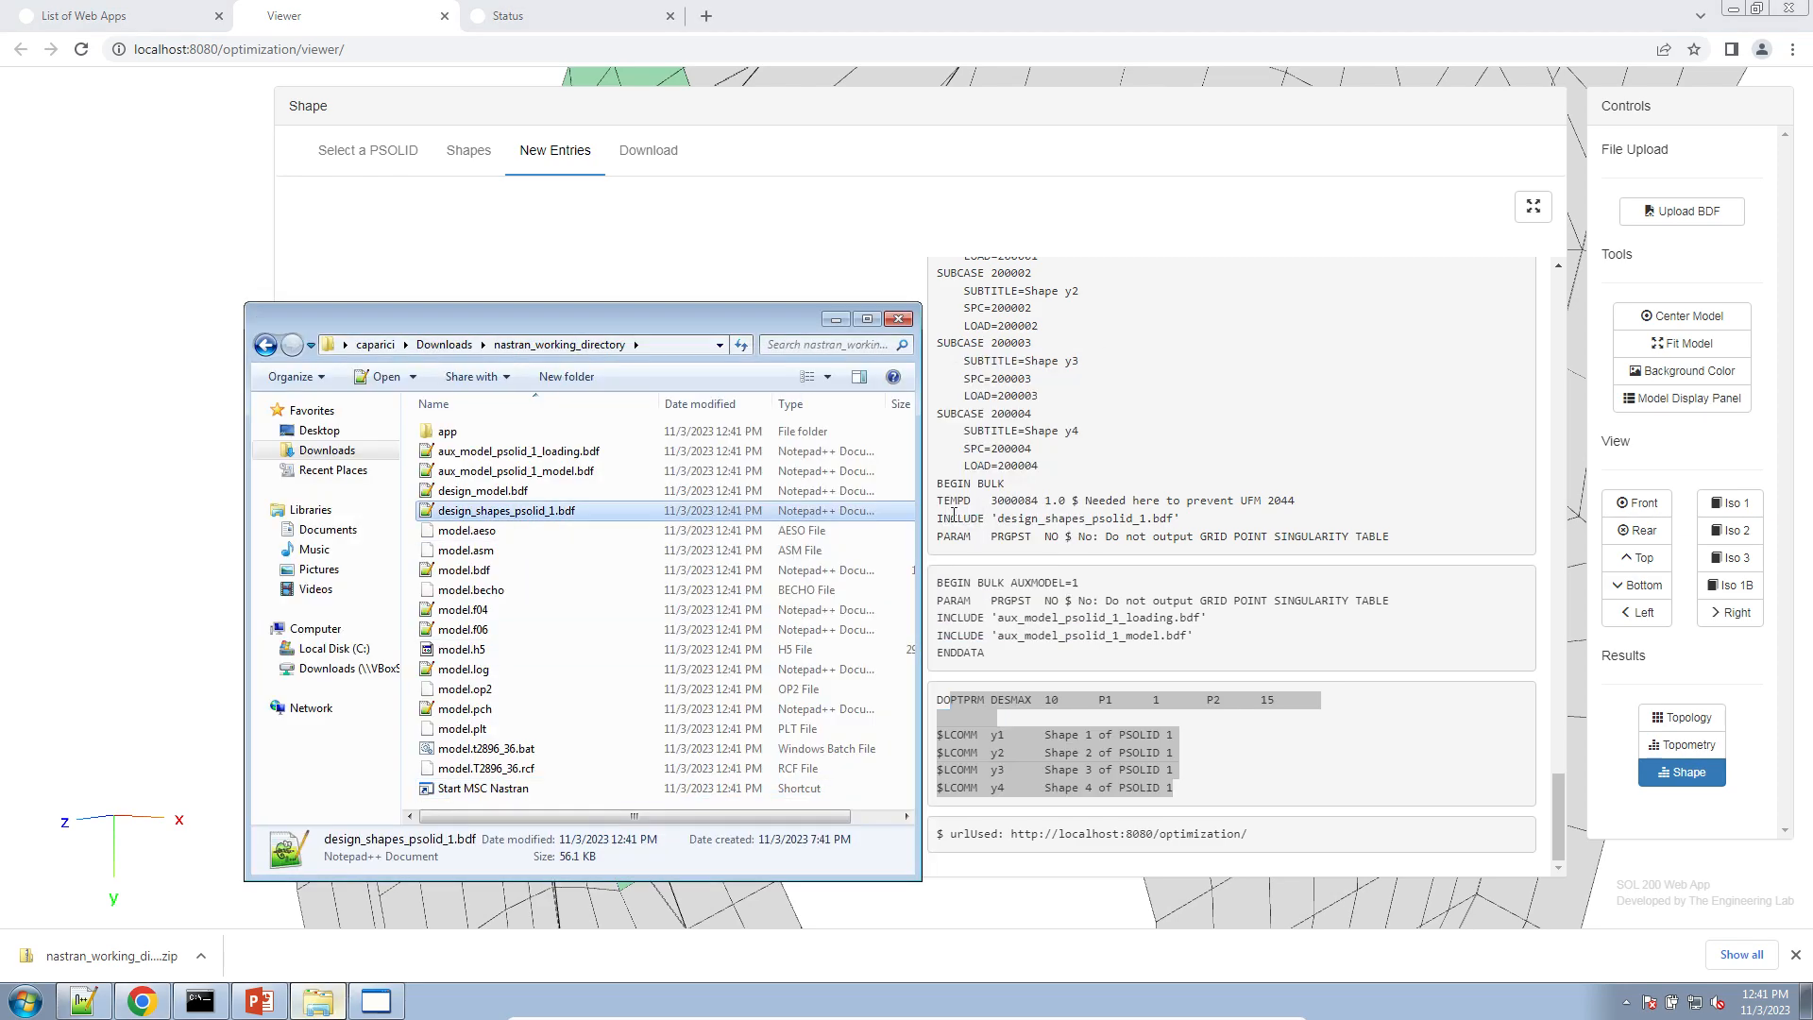
click(534, 511)
scroll(501, 730, down, 18)
scroll(500, 729, up, 18)
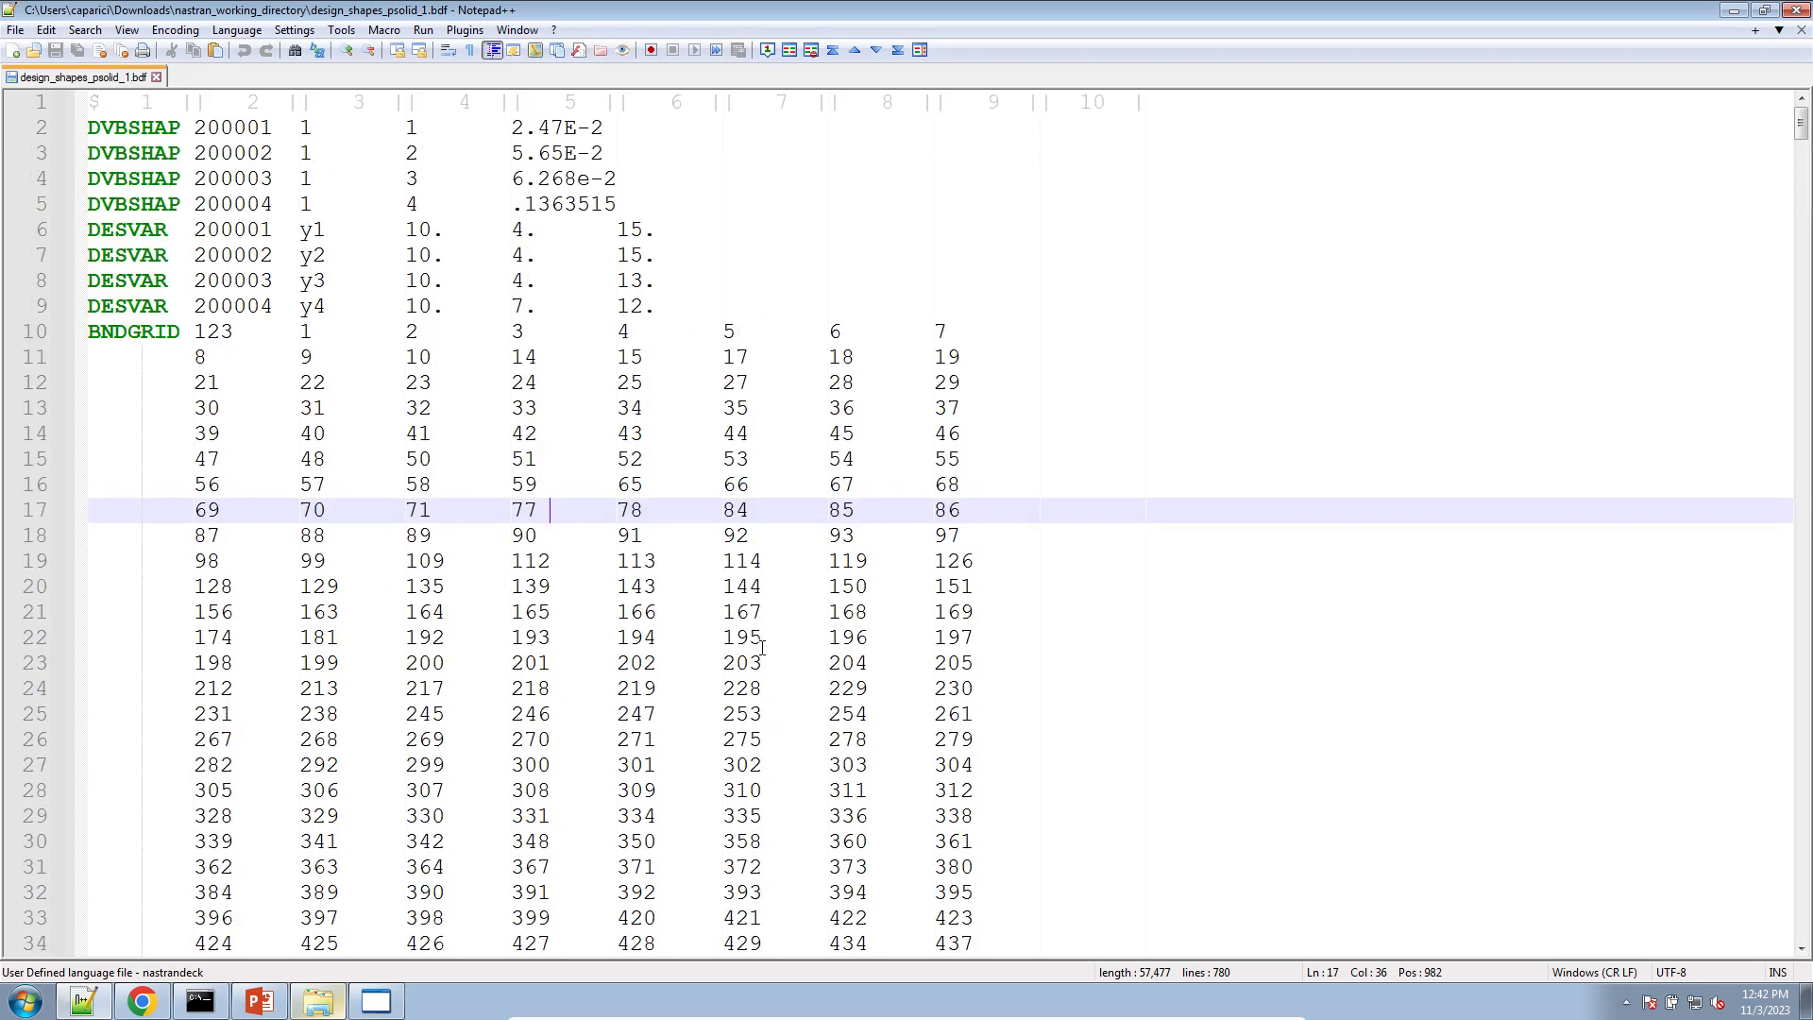
scroll(761, 647, down, 20)
scroll(762, 648, up, 20)
- Highlight and examine the DVBSHAP entries and the BNDGRID grid list
drag(148, 130, 226, 179)
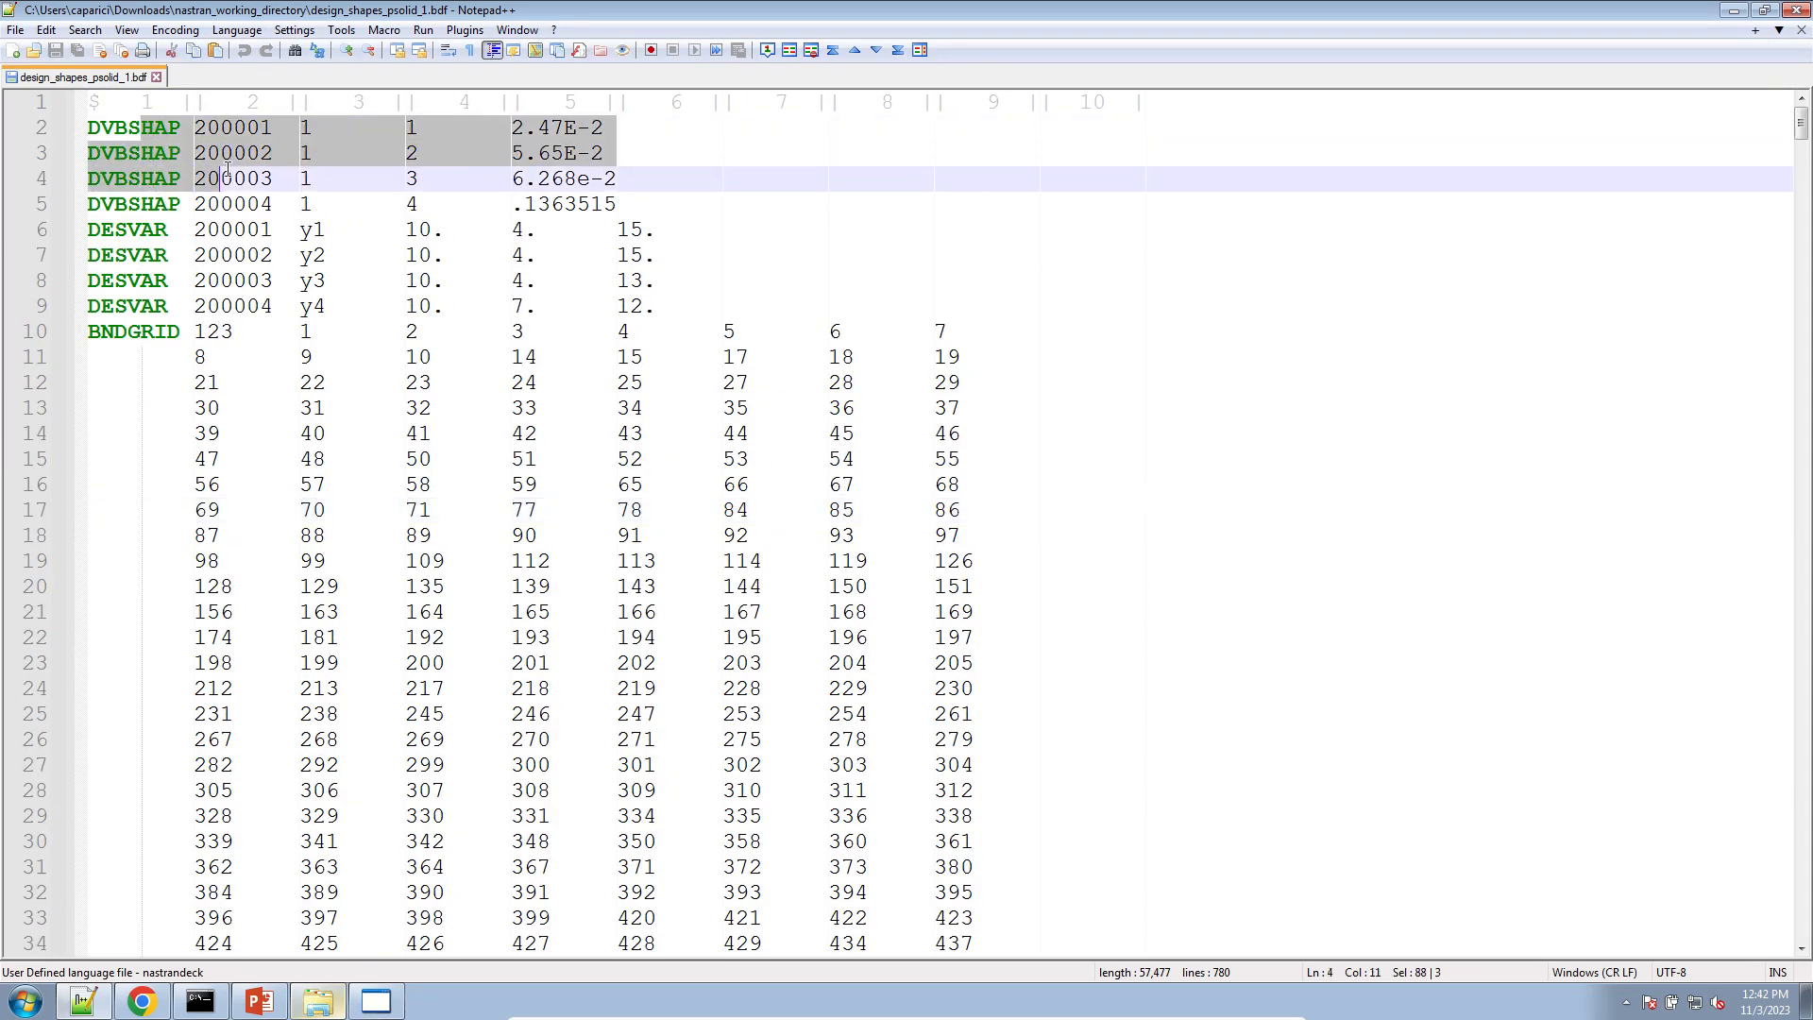
drag(116, 332, 1085, 725)
scroll(1057, 725, down, 6)
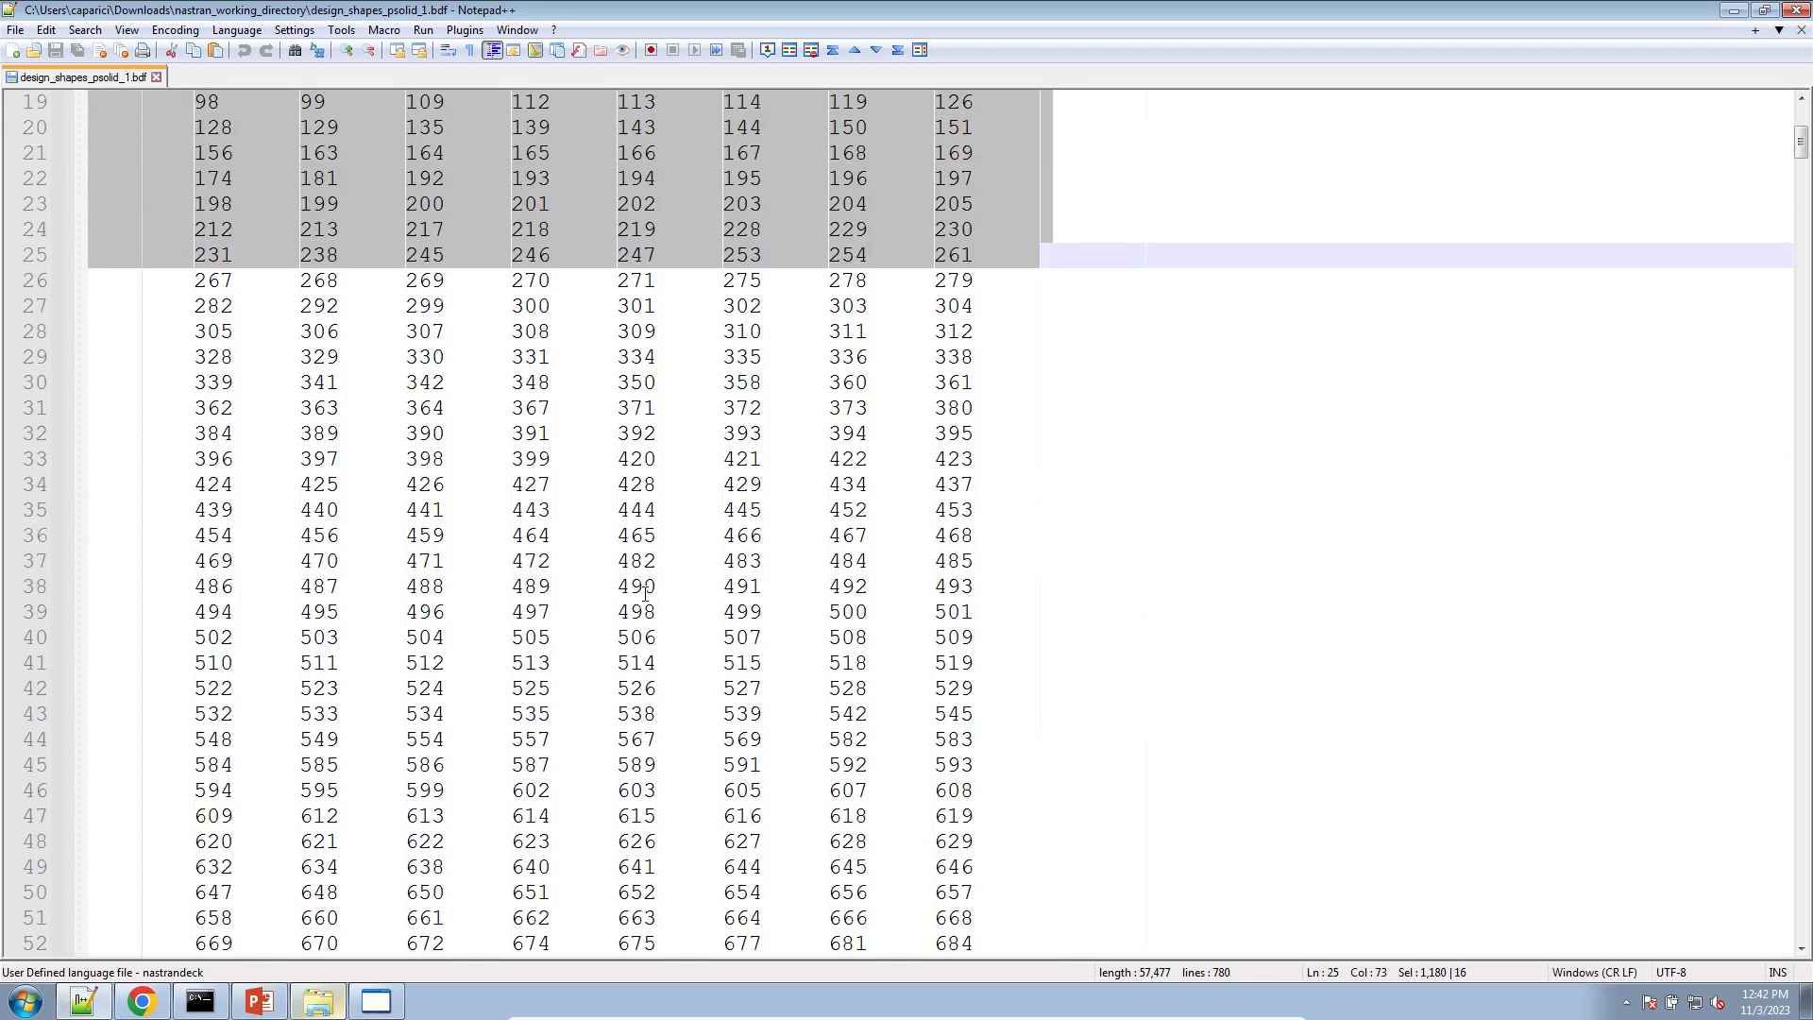
scroll(645, 593, up, 6)
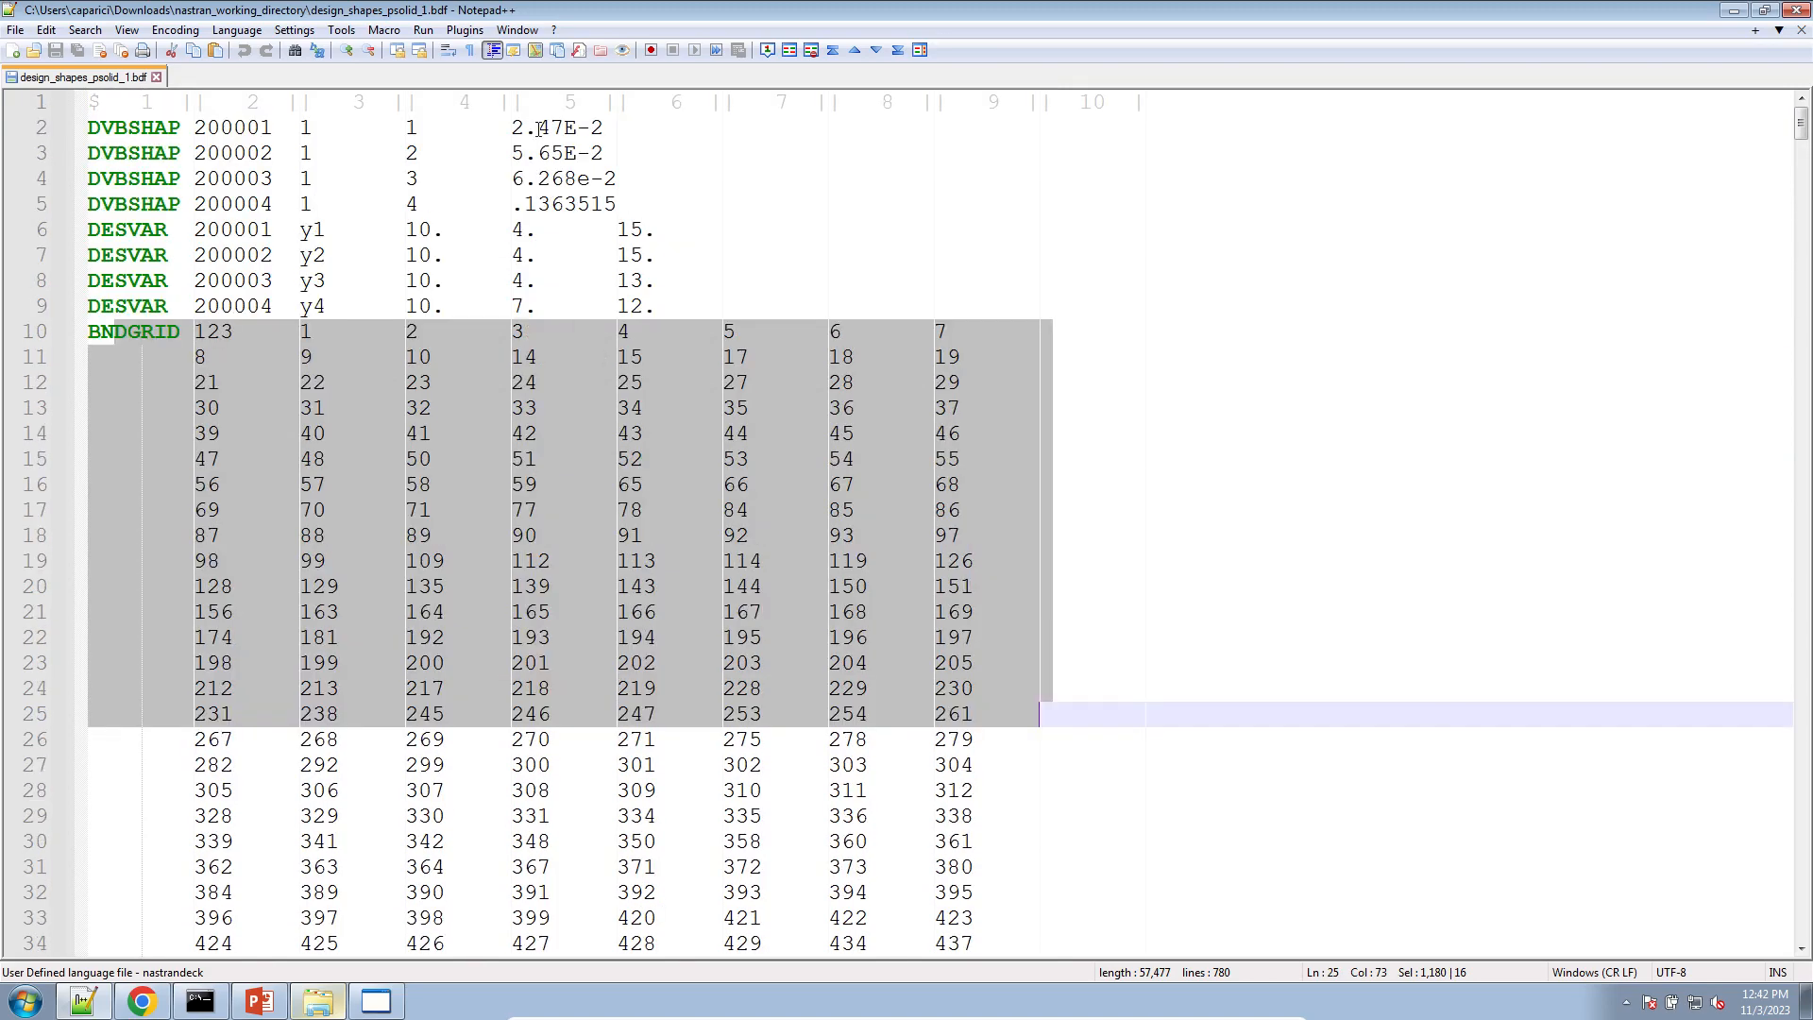
- Copy the four DVBSHAP lines into a new blank text file
drag(623, 202, 31, 132)
key(ctrl+c)
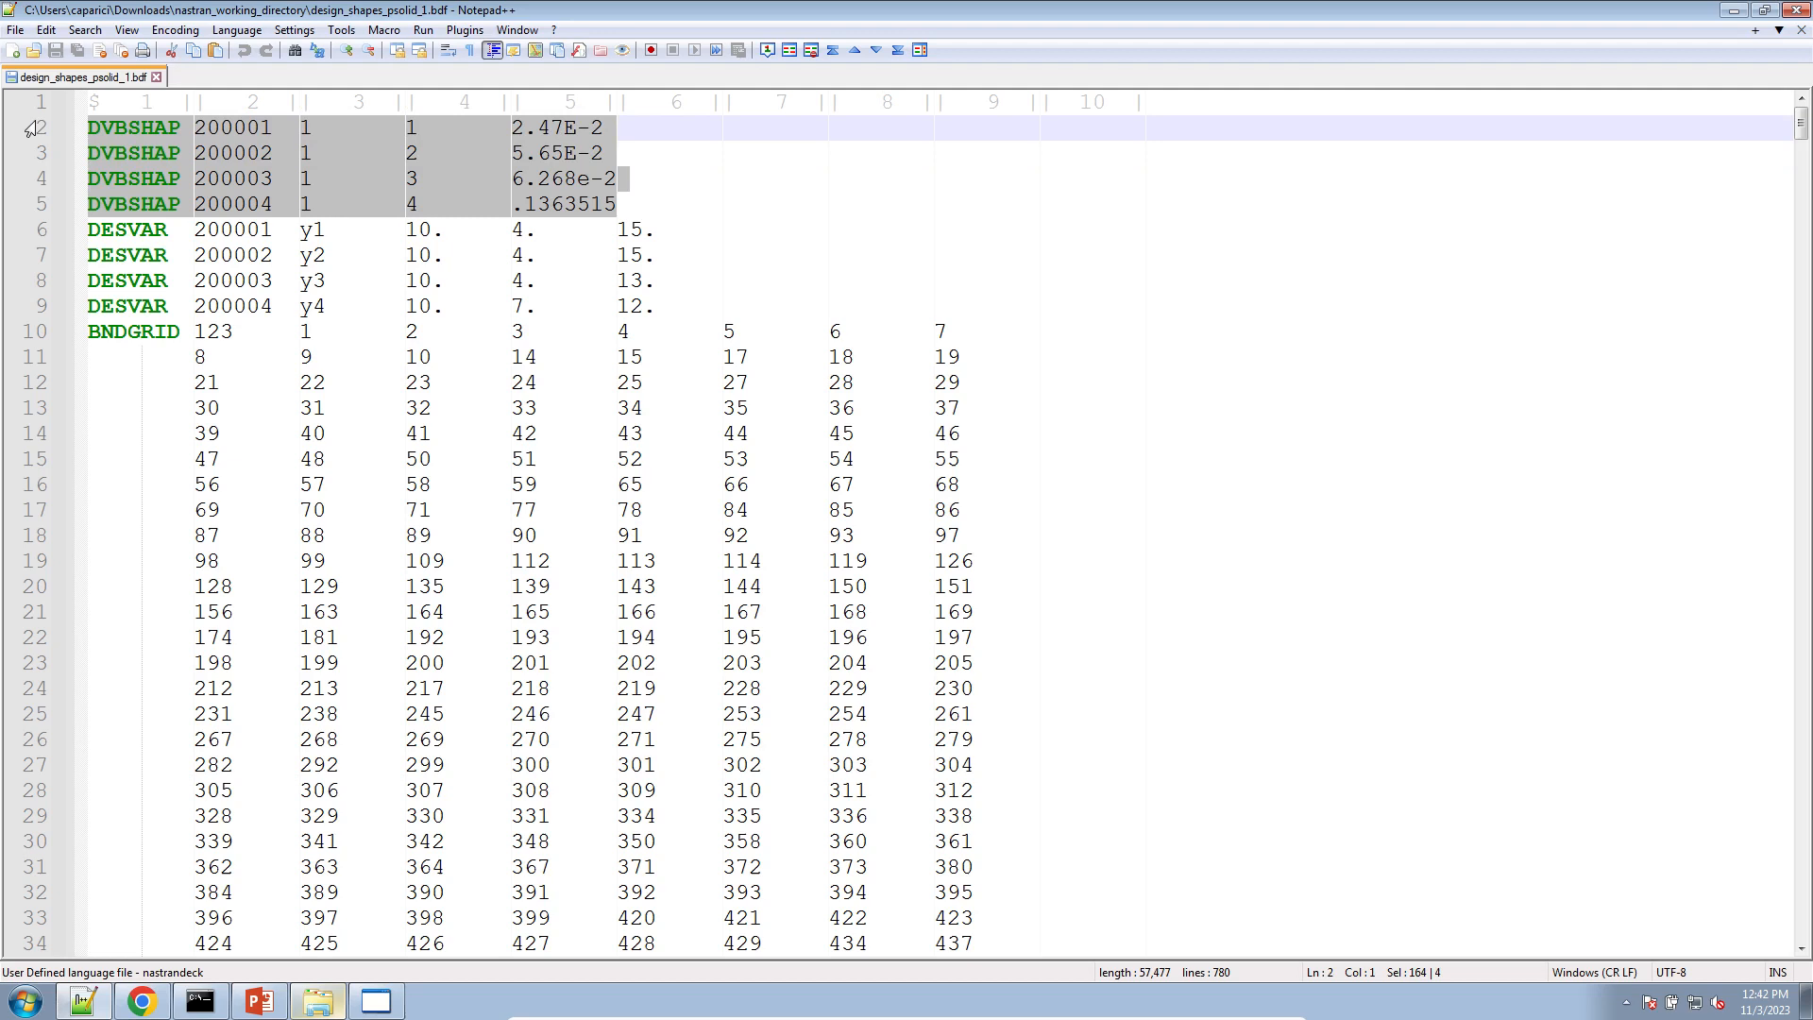
click(12, 50)
key(ctrl+v)
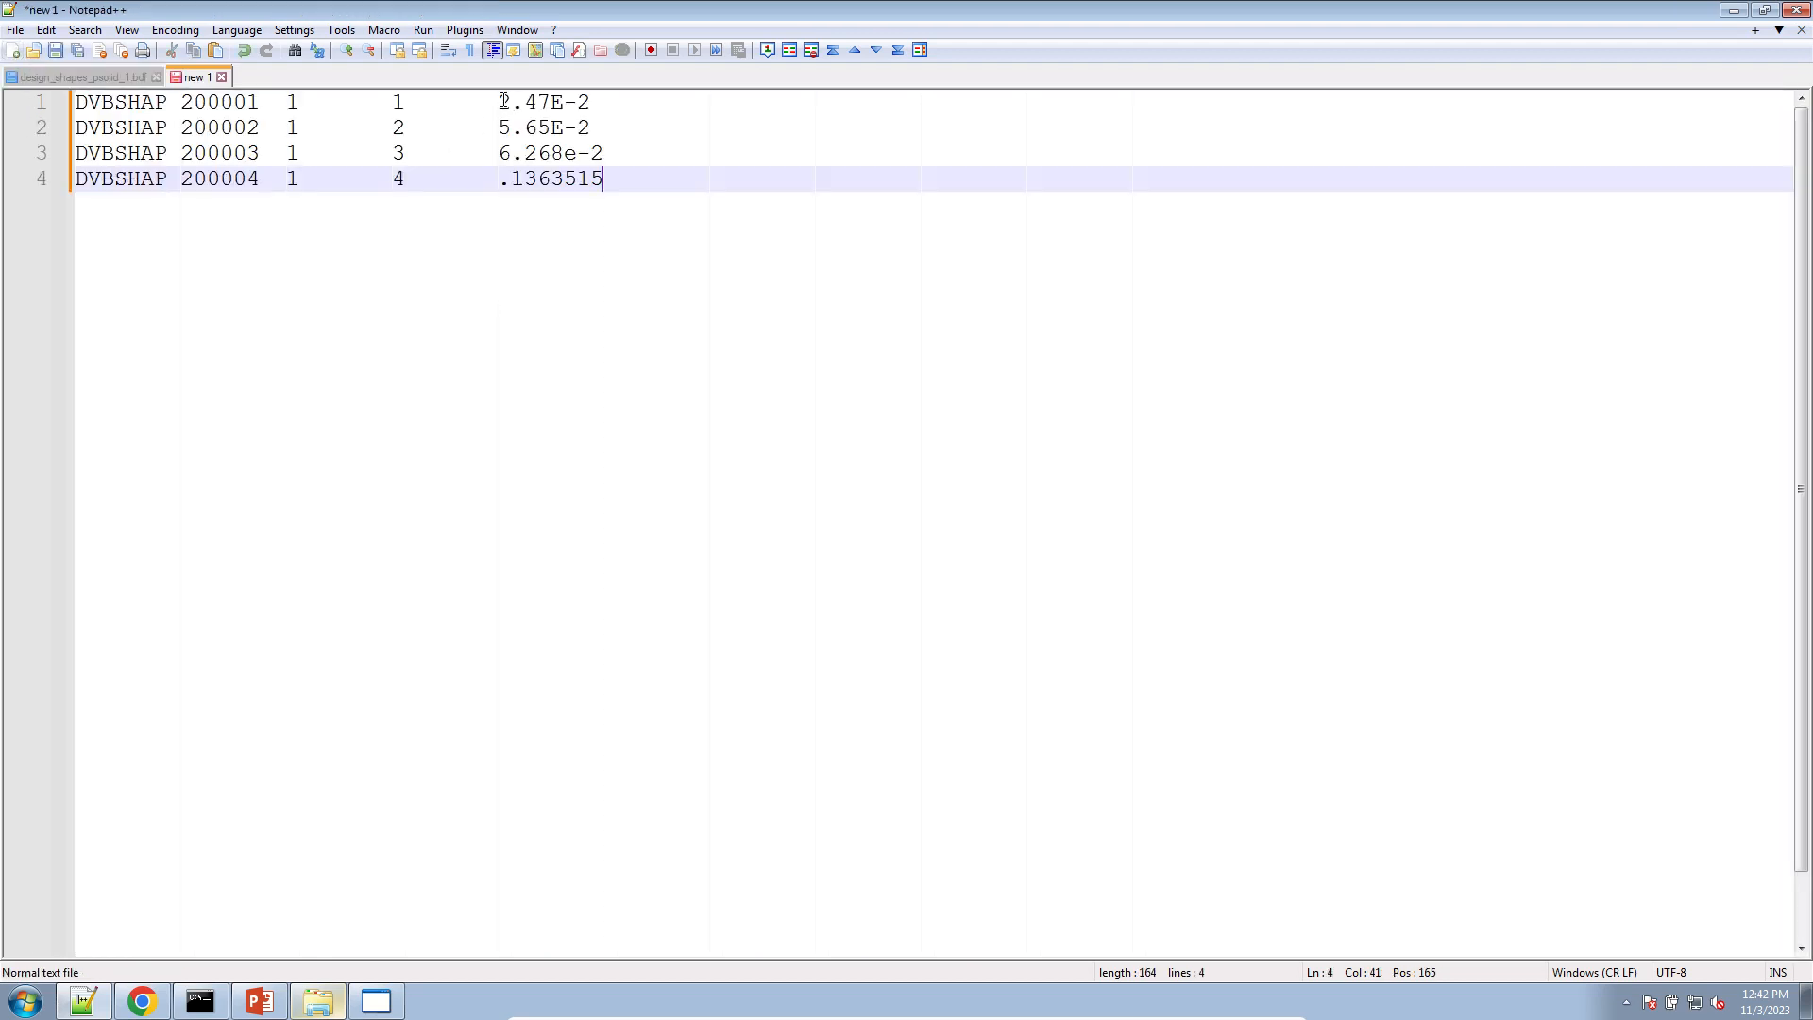
- Overwrite the scale factors of the four DVBSHAP lines with 1.0 and paste the copied original values back
alt+drag(500, 101, 612, 180)
key(ctrl+c)
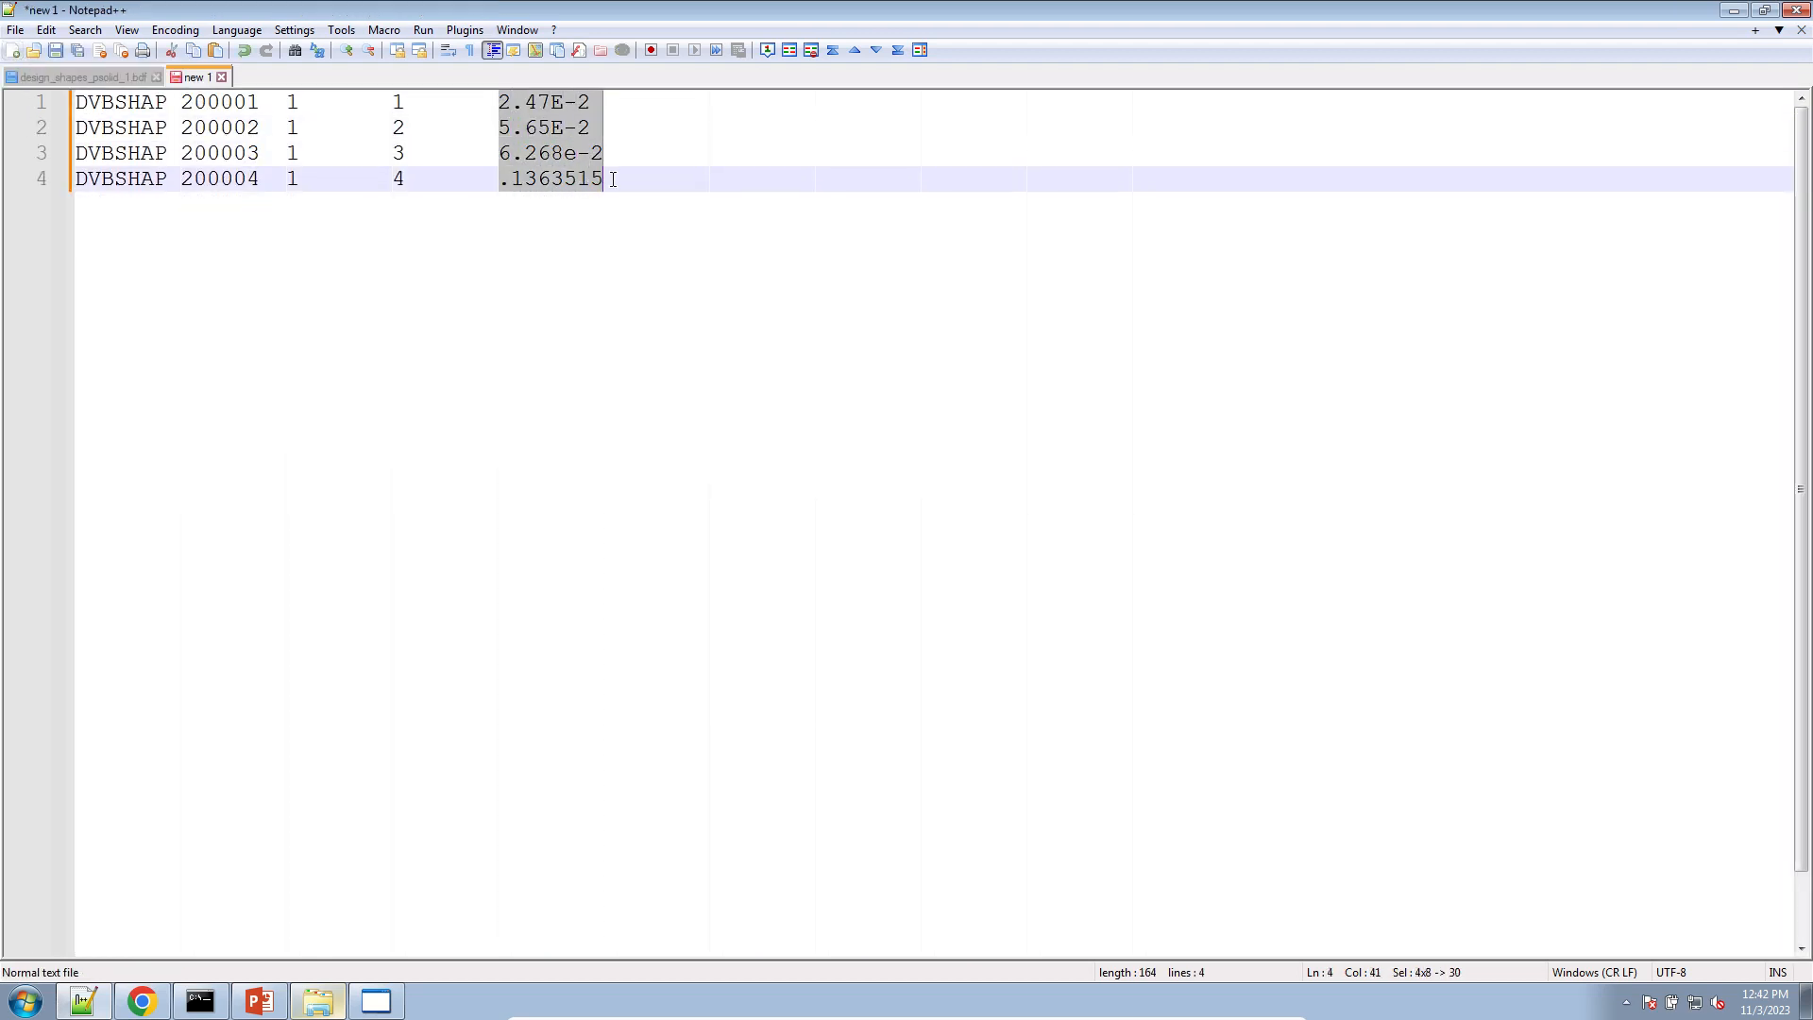
text(1.0)
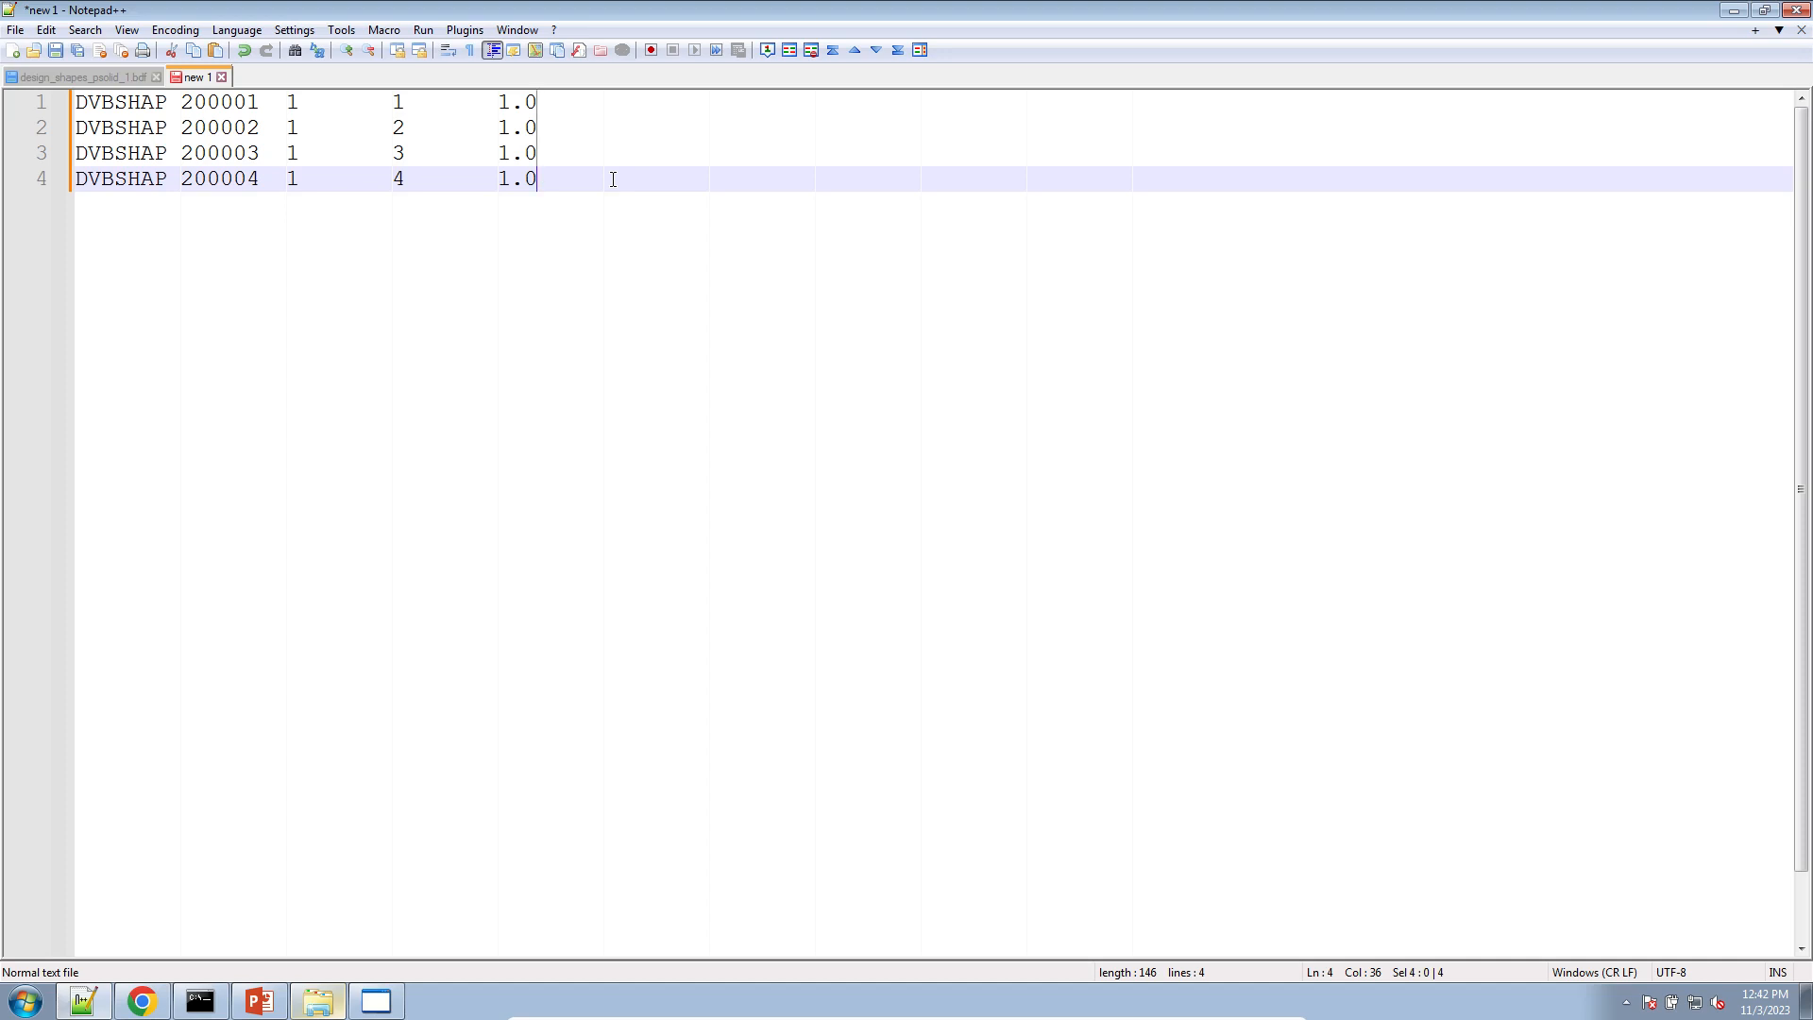
key(BackSpace)
key(BackSpace)
key(ctrl+v)
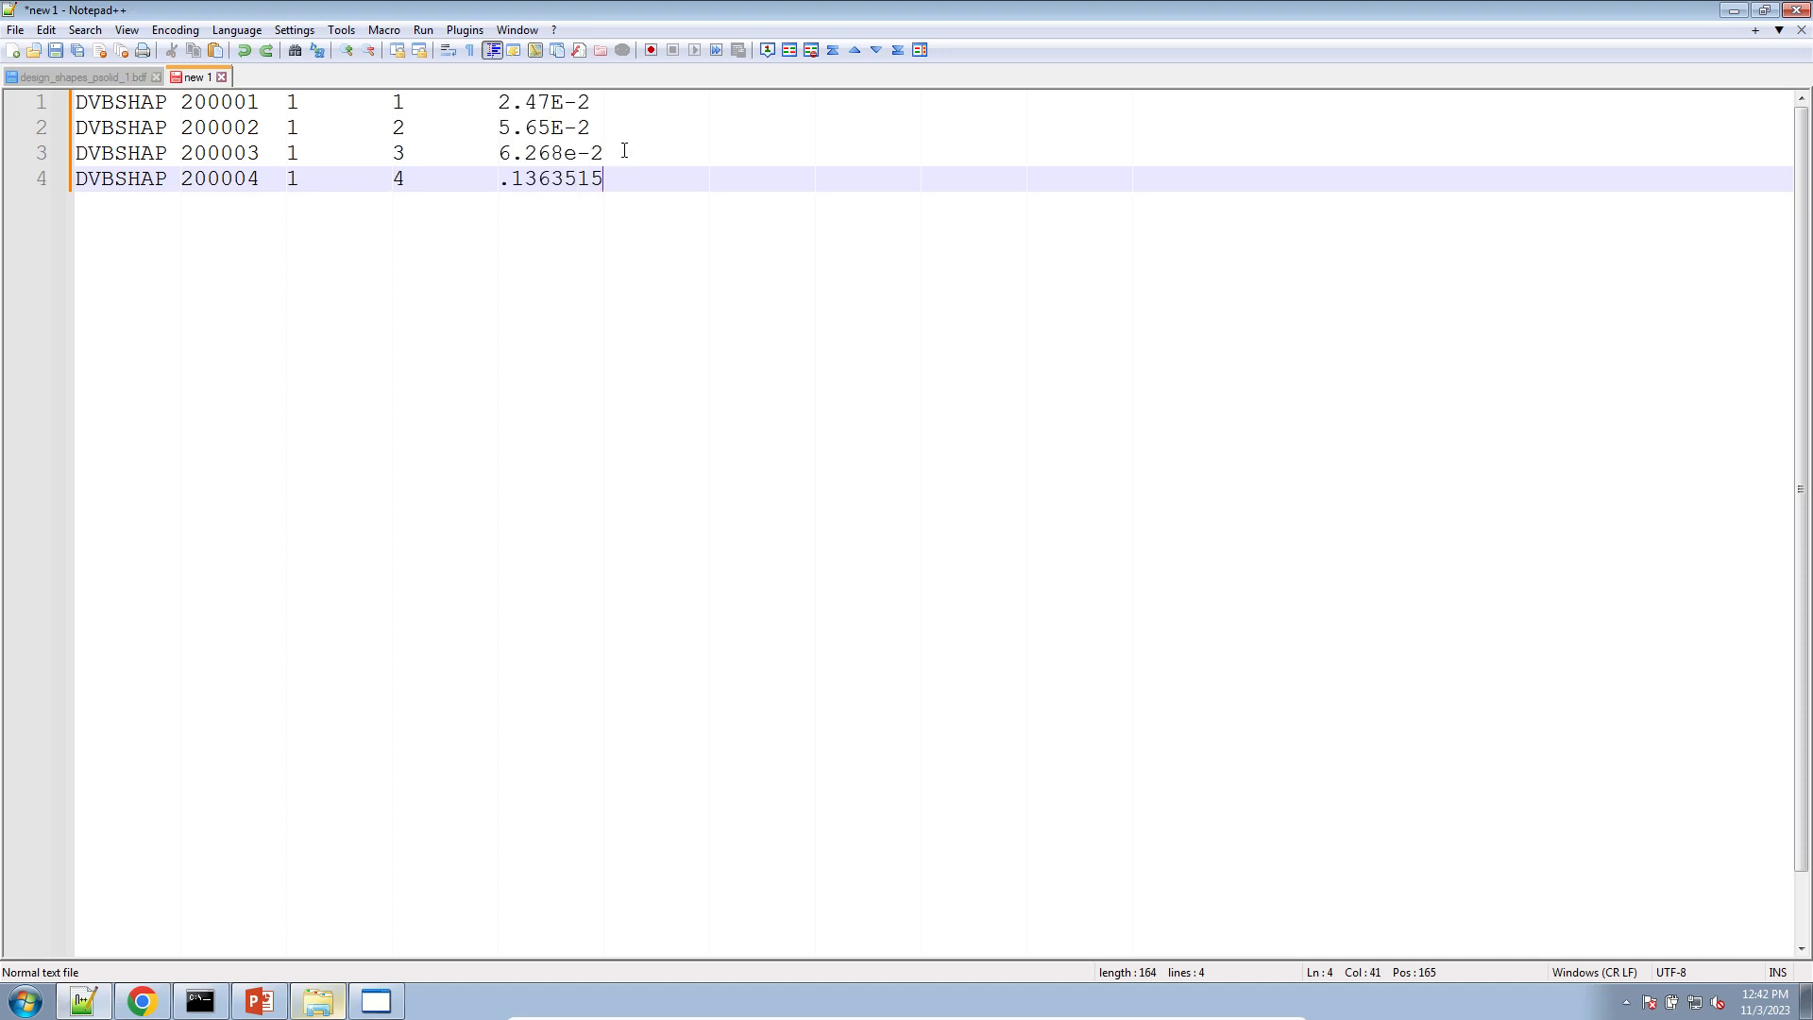
click(260, 1001)
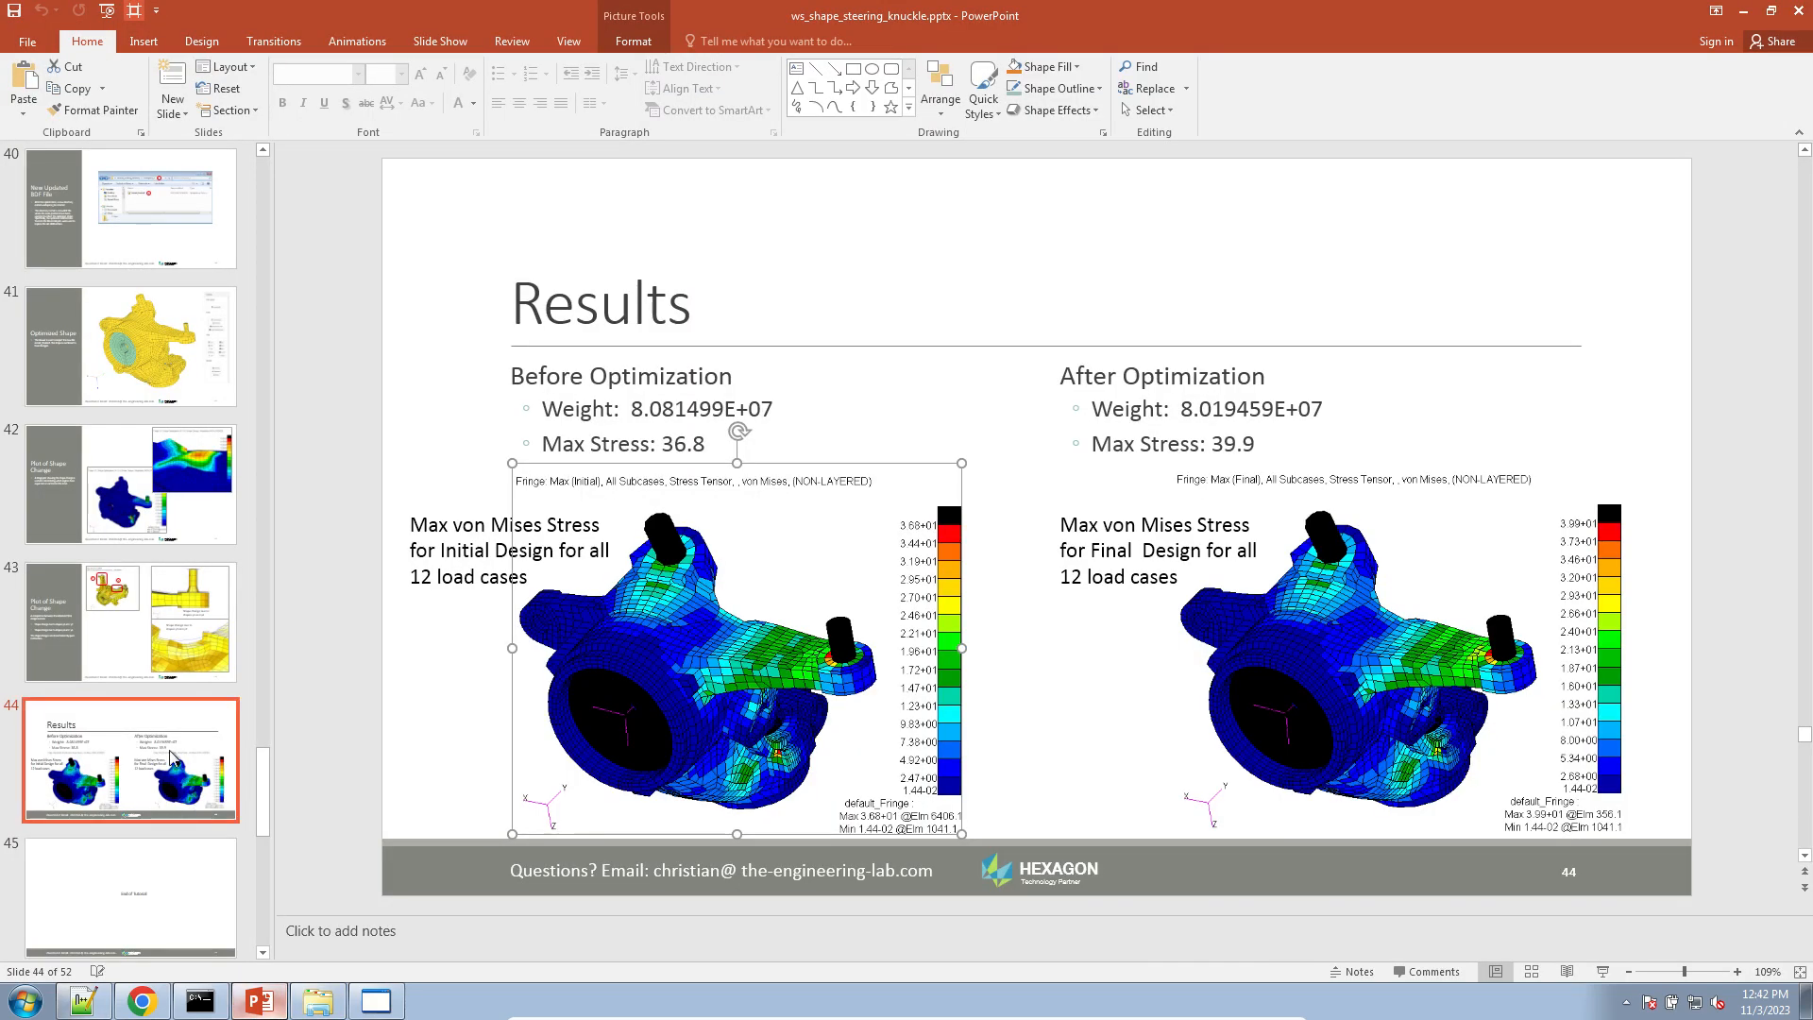
scroll(170, 755, down, 10)
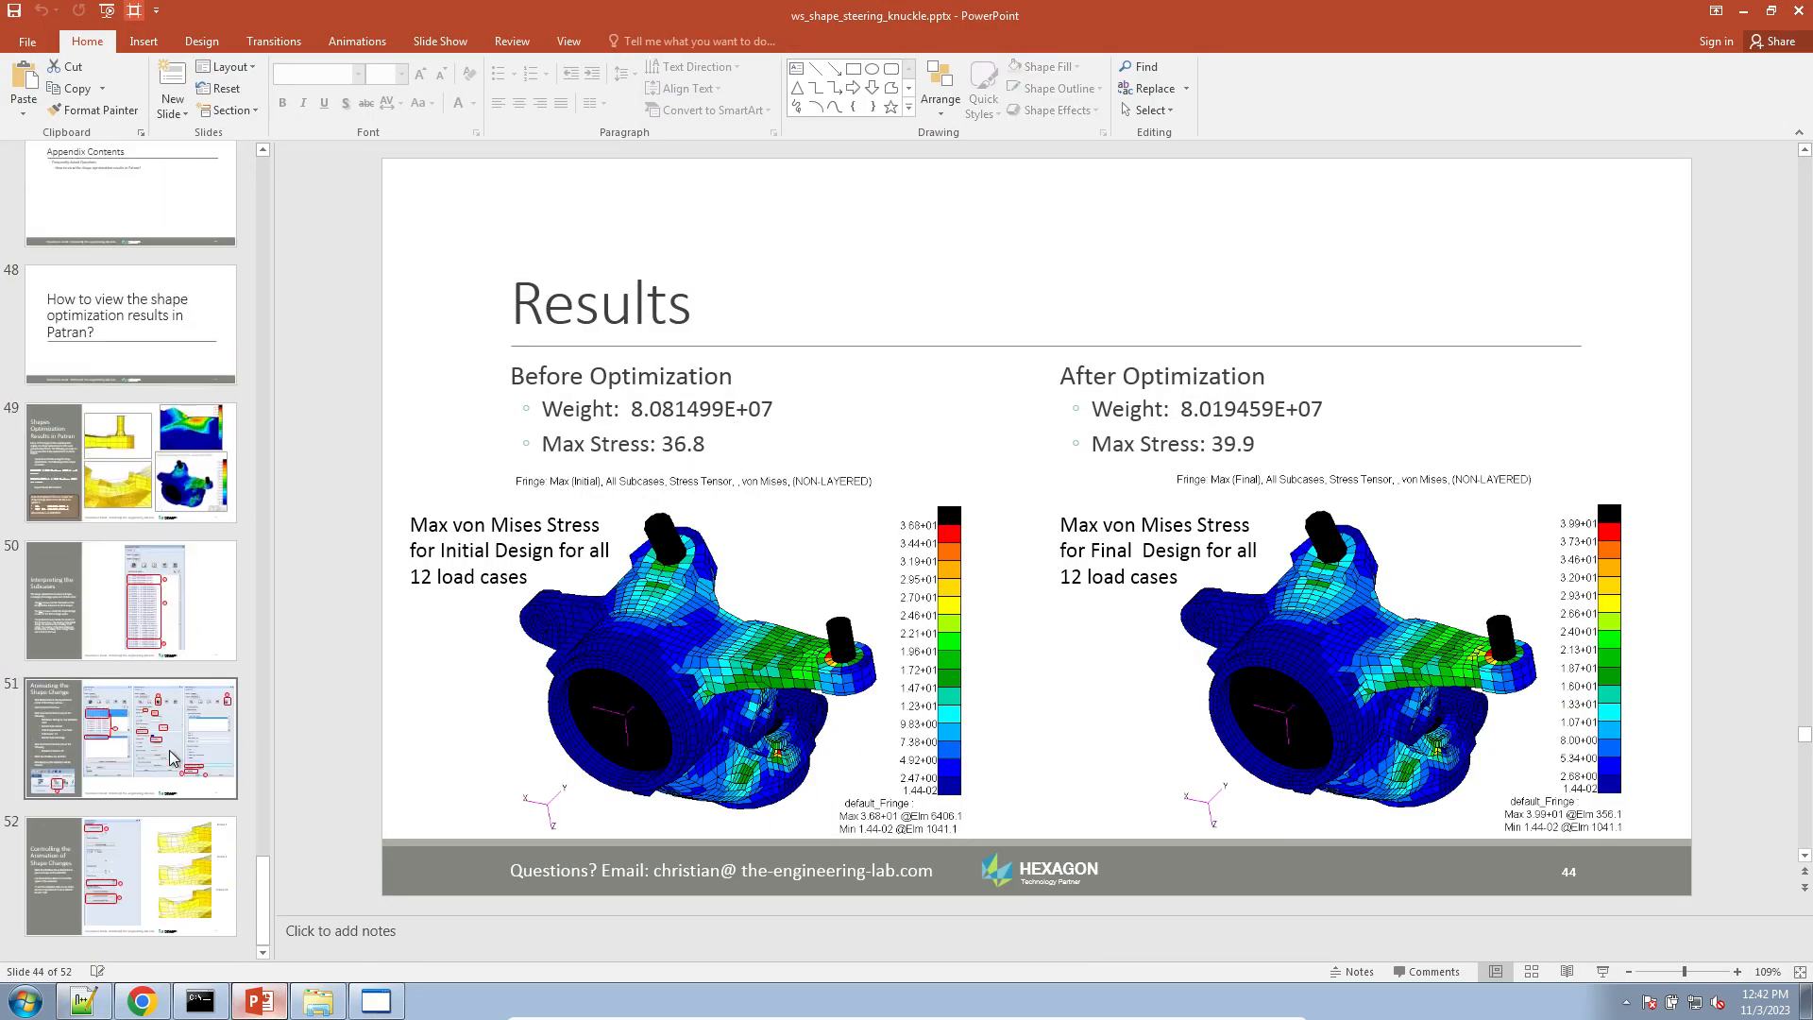
- Switch to Chrome and open the PDF tutorial for Shape Optimization of a Cantilever Beam from the User's Guide's Shape Optimization Tutorials
click(142, 1001)
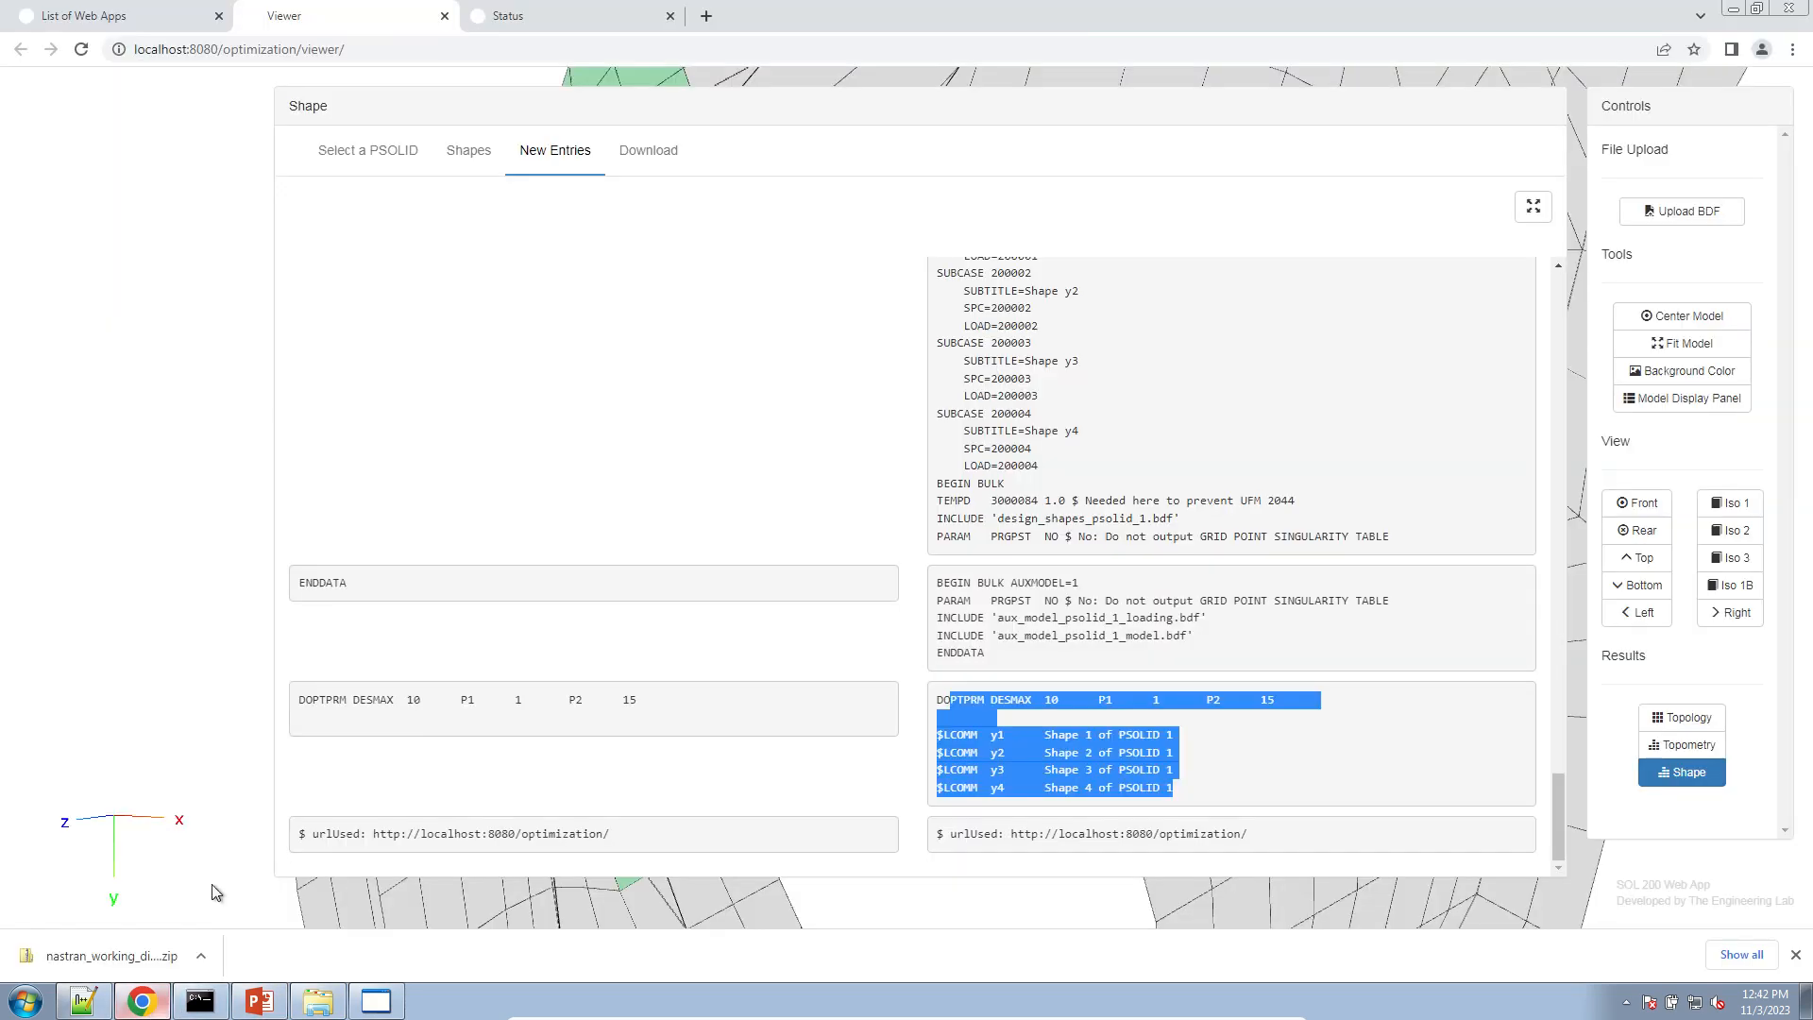
click(90, 16)
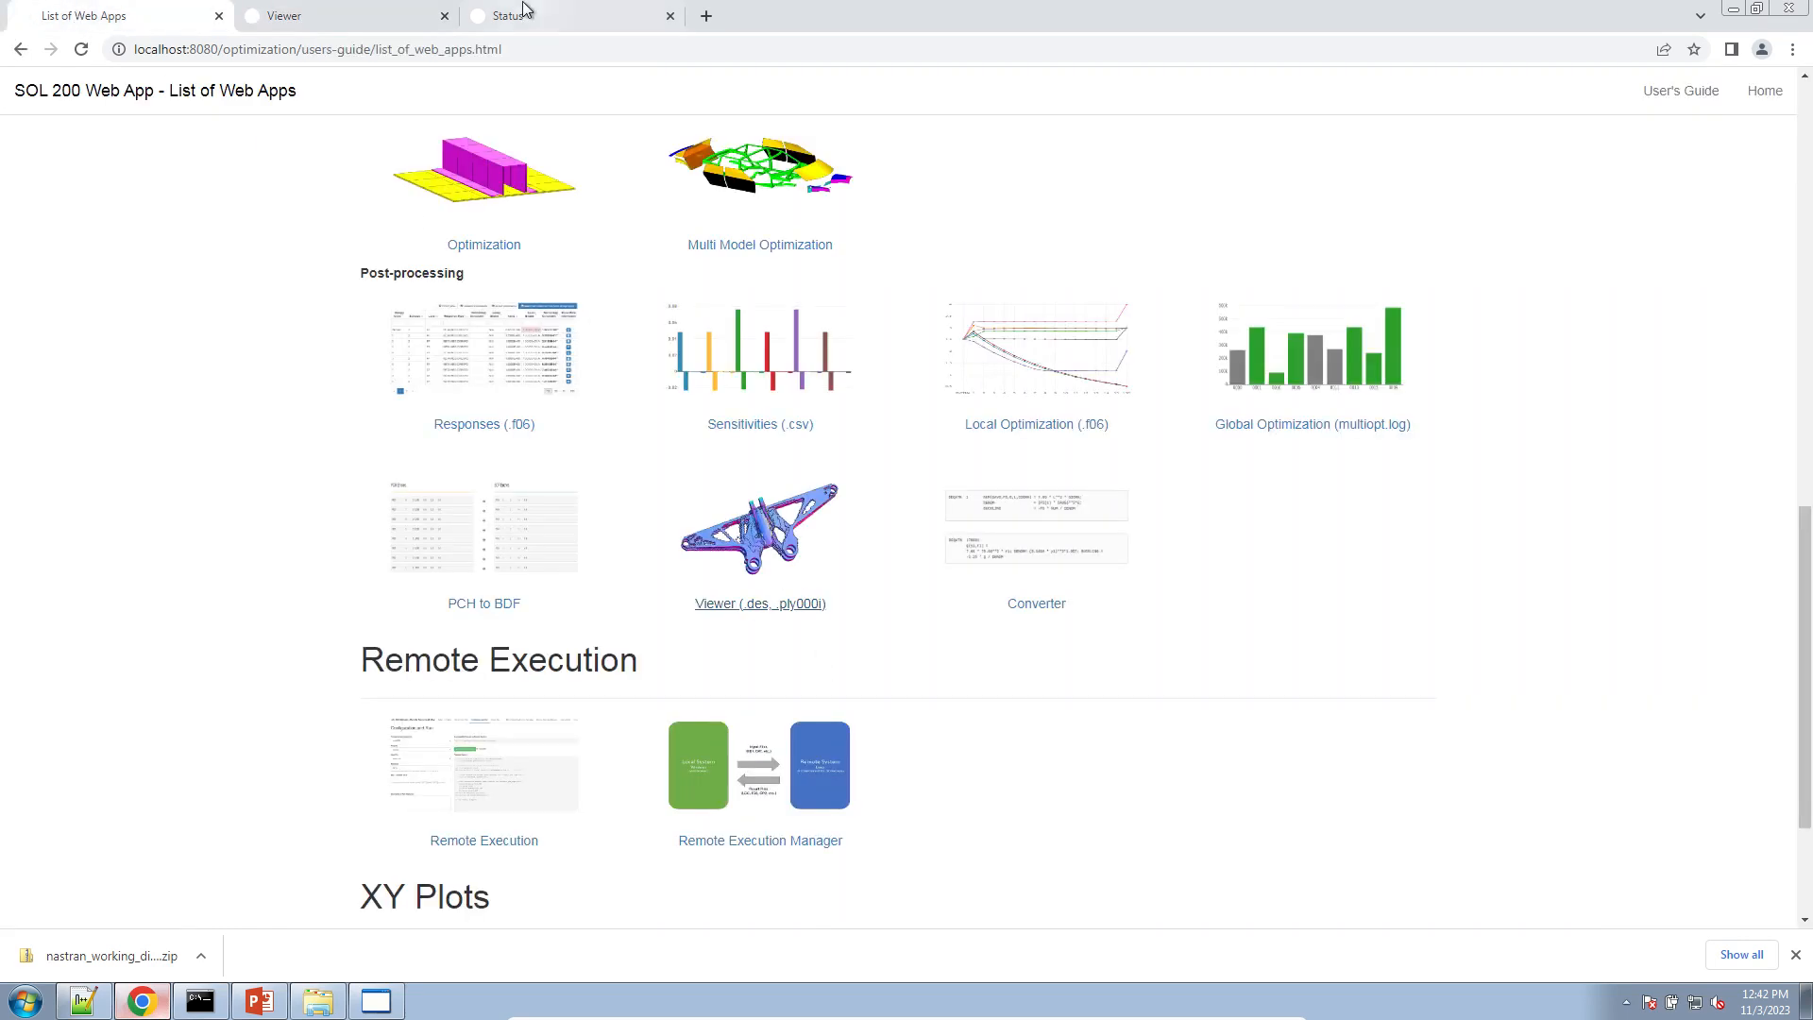
click(1681, 91)
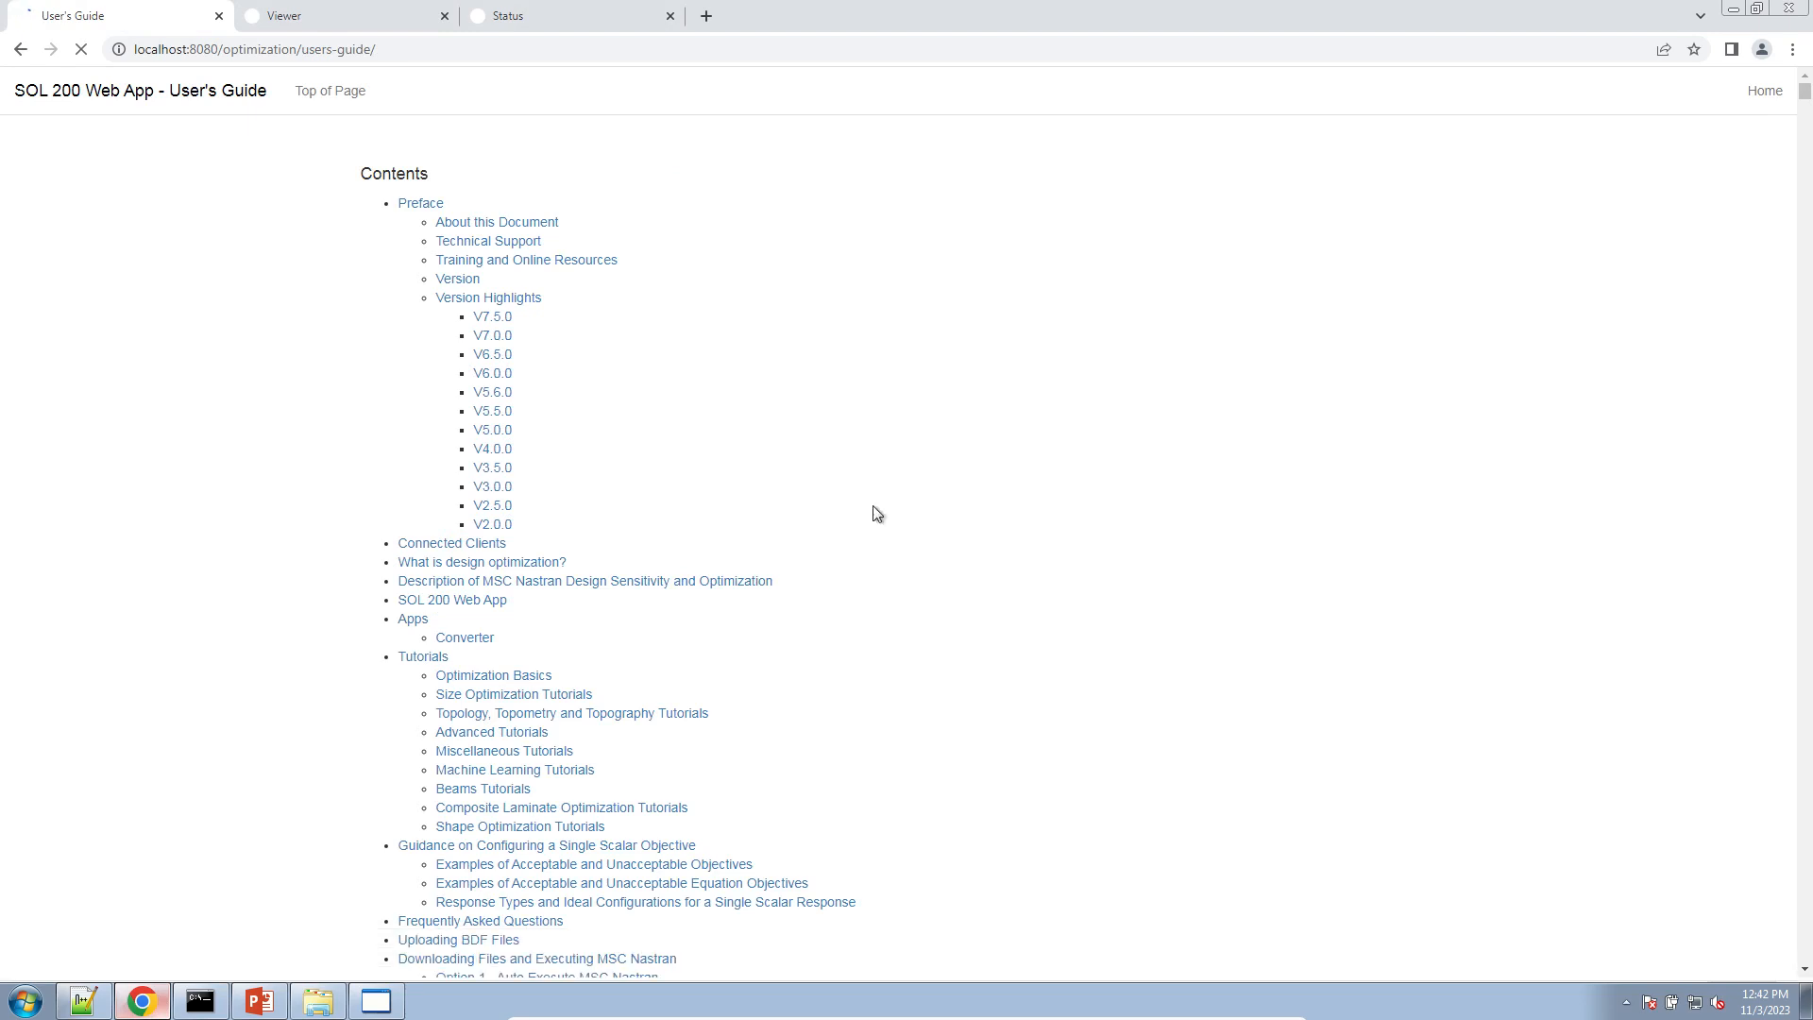
click(518, 827)
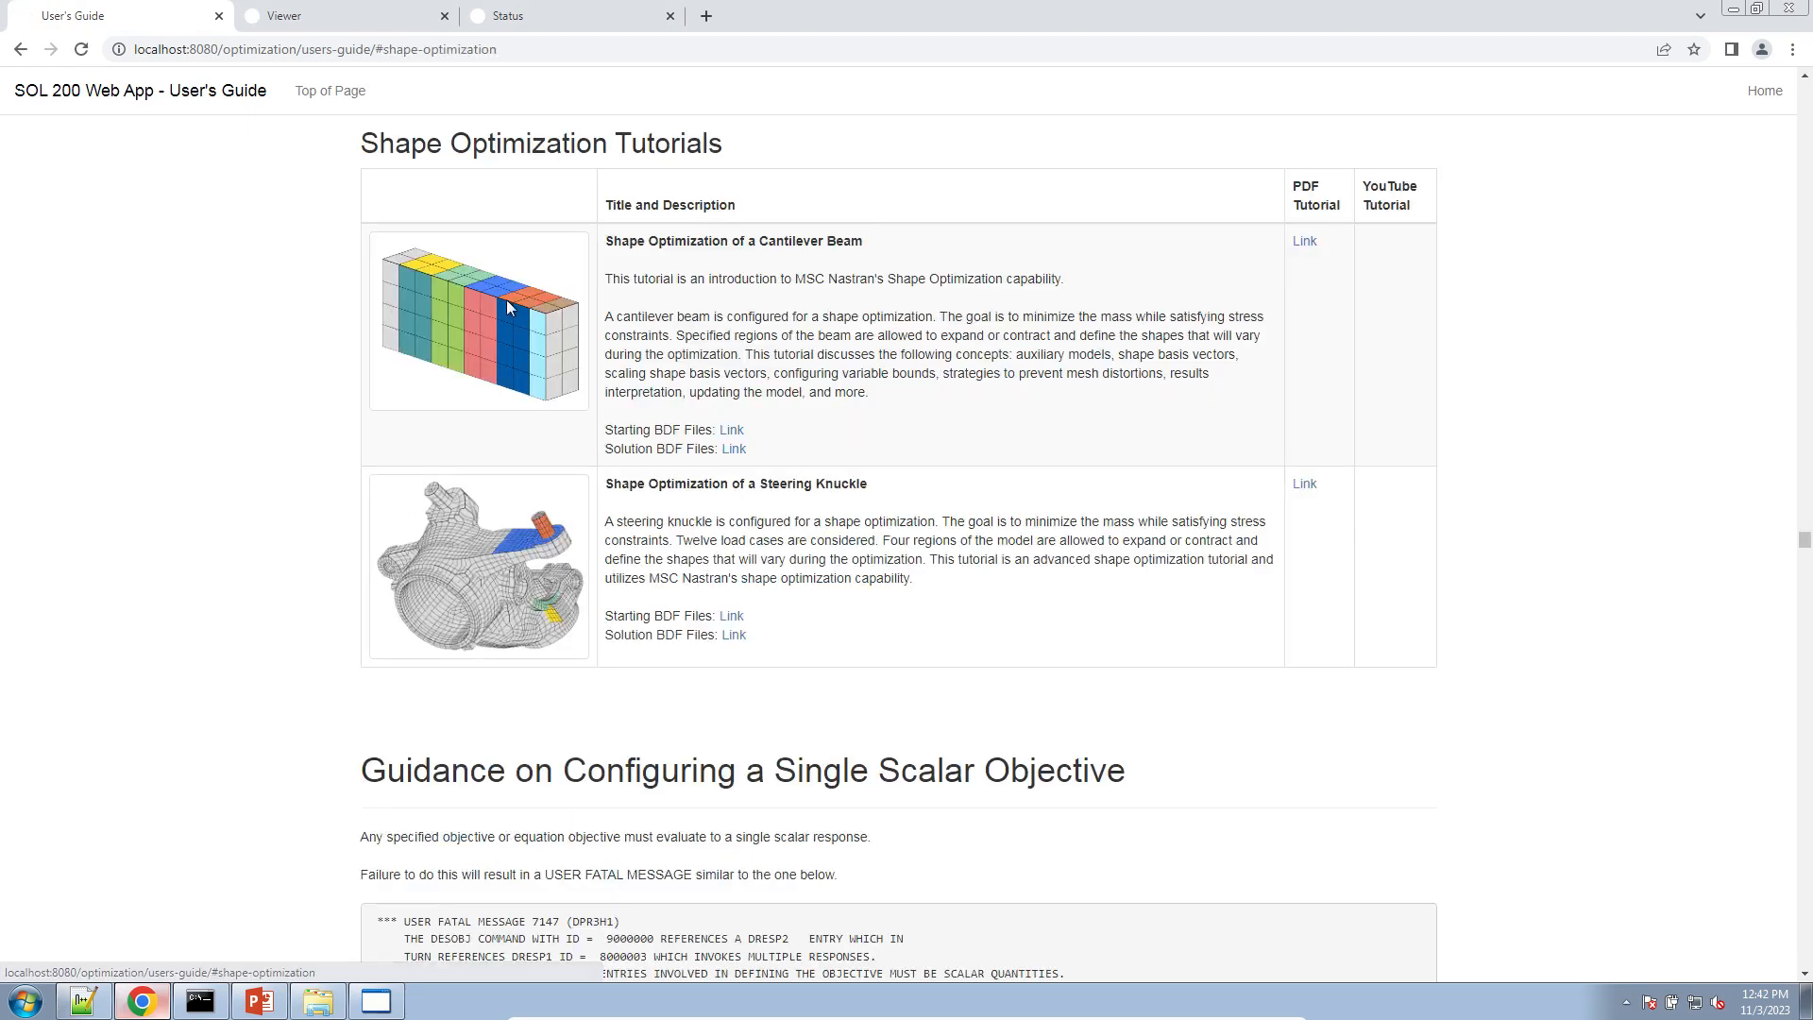
middle_click(1304, 242)
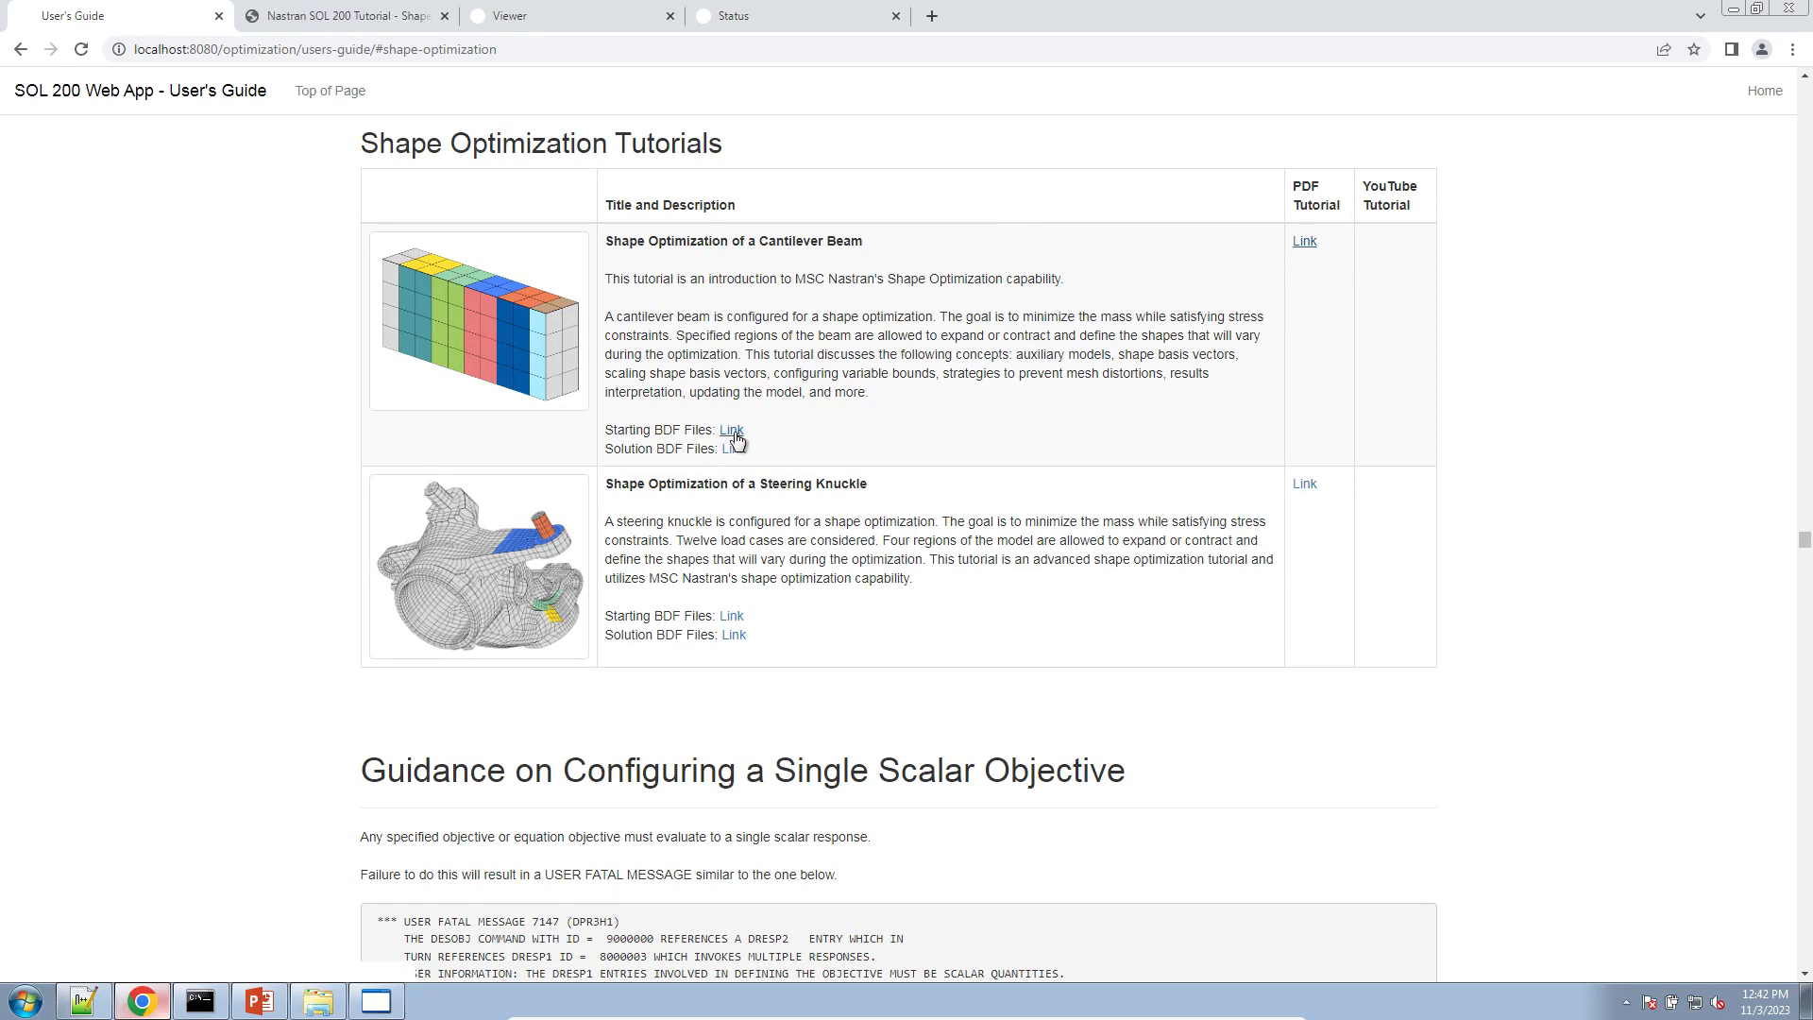
click(368, 23)
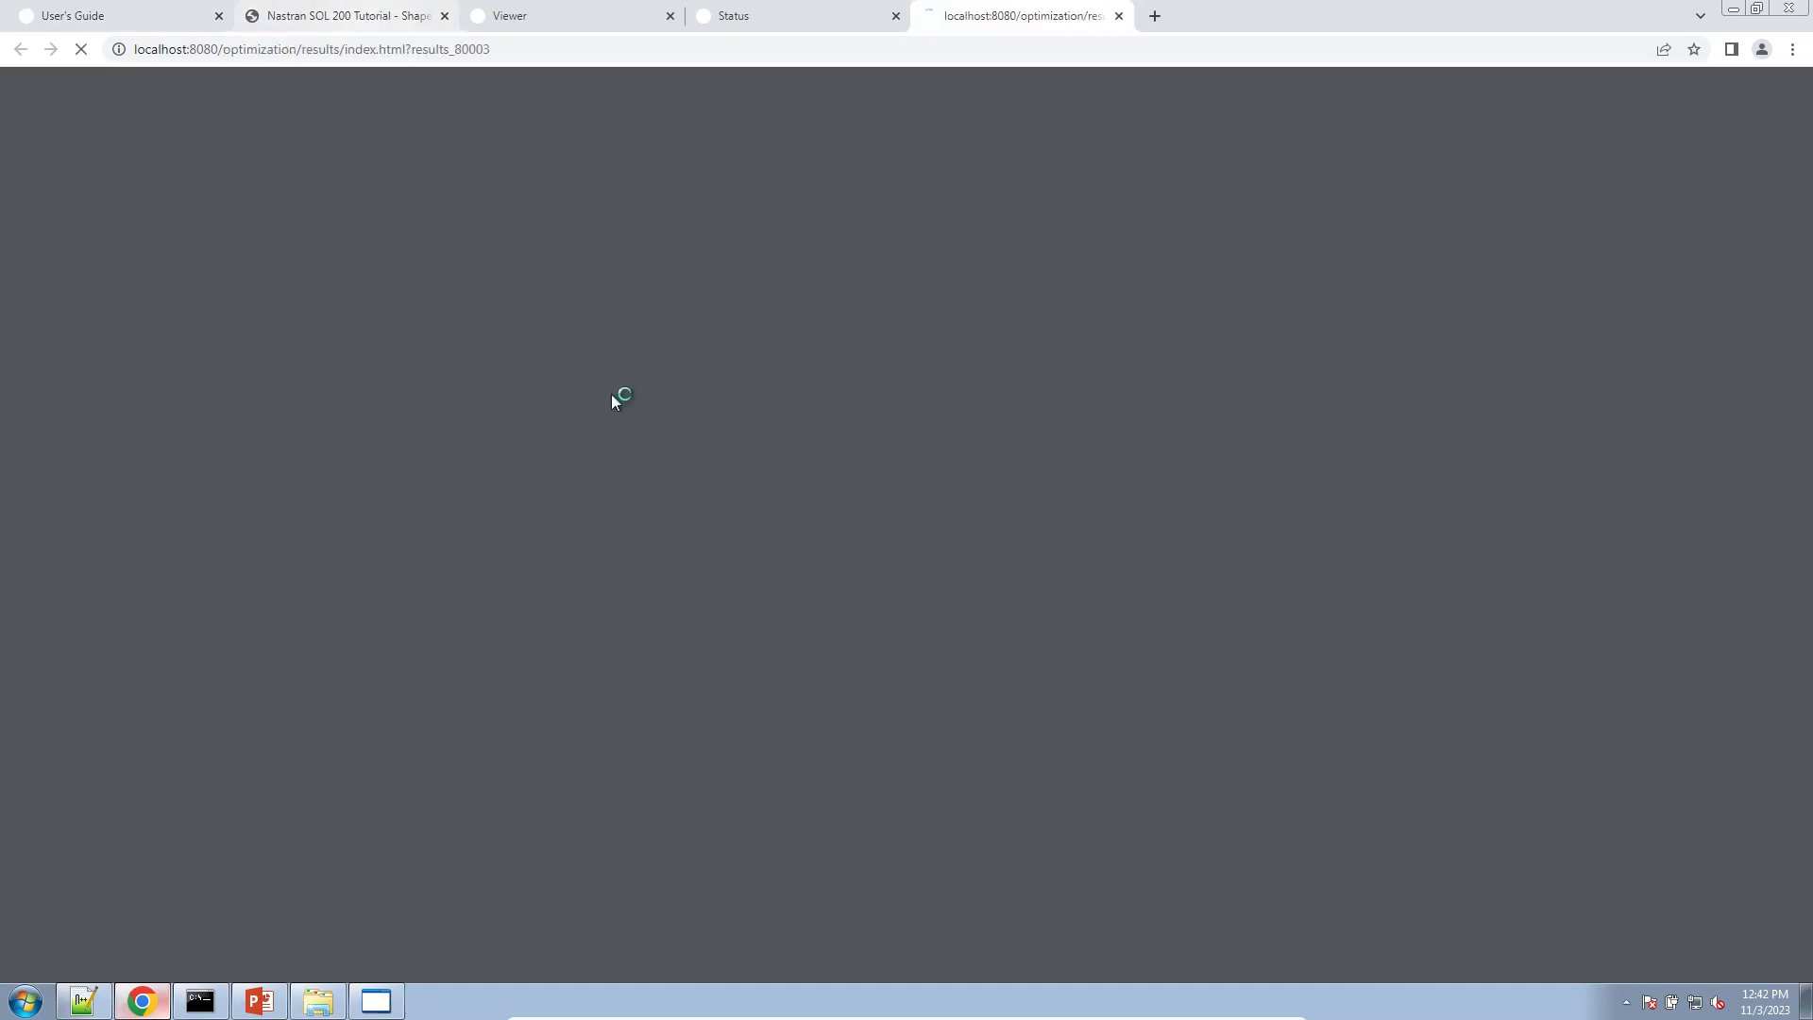
- Find the appendix contents in the cantilever beam PDF and read the pages on why DVBSHAP has a scaling factor
scroll(106, 591, down, 20)
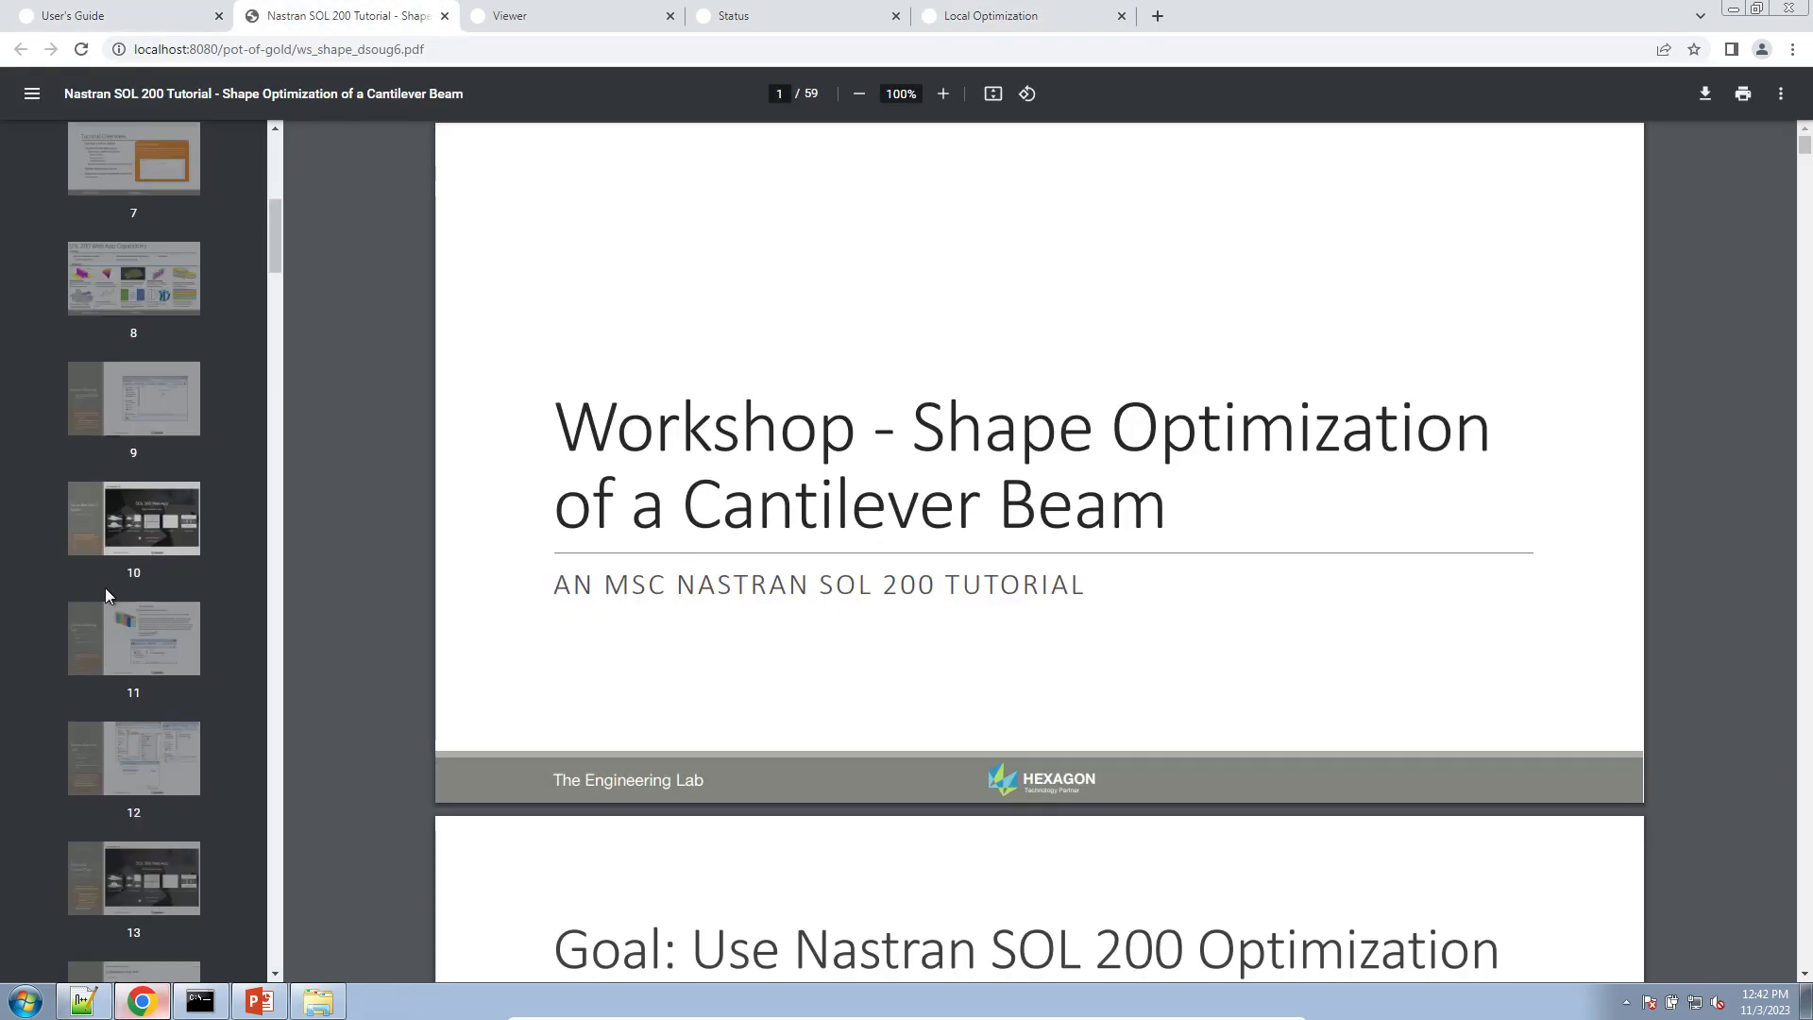
scroll(105, 594, up, 5)
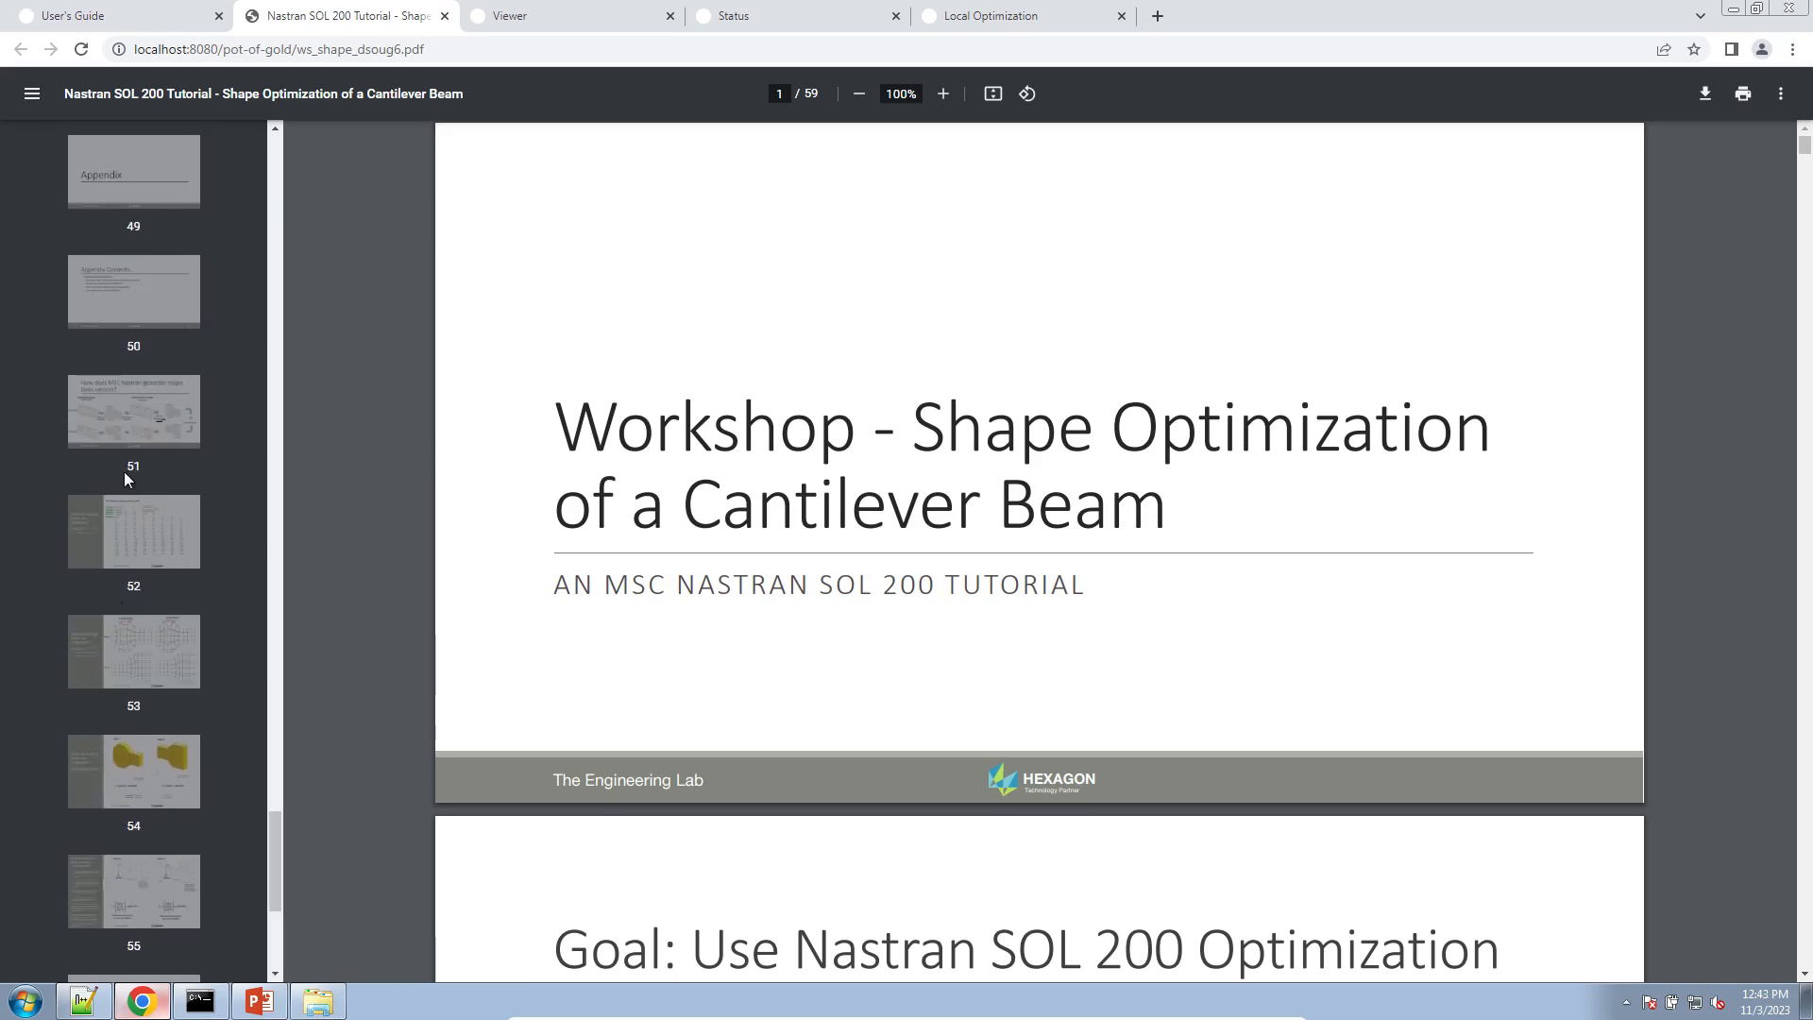
click(133, 438)
click(136, 306)
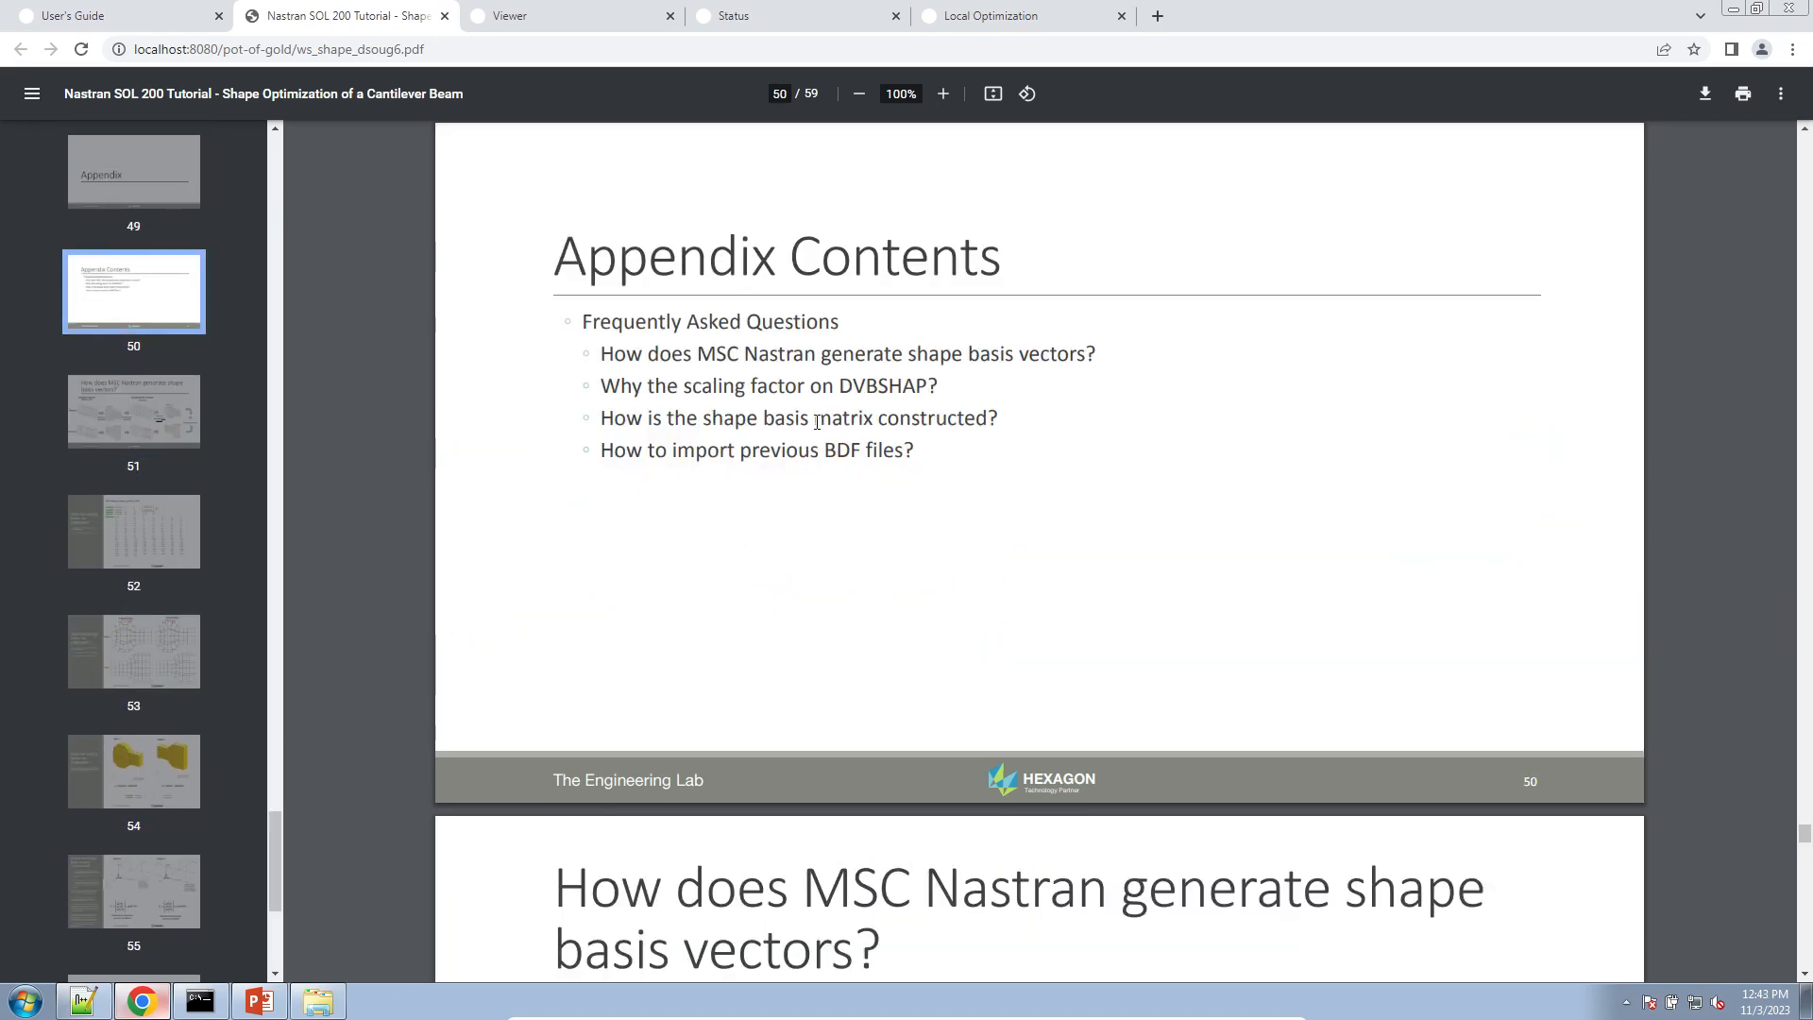
scroll(818, 421, down, 5)
scroll(818, 421, down, 8)
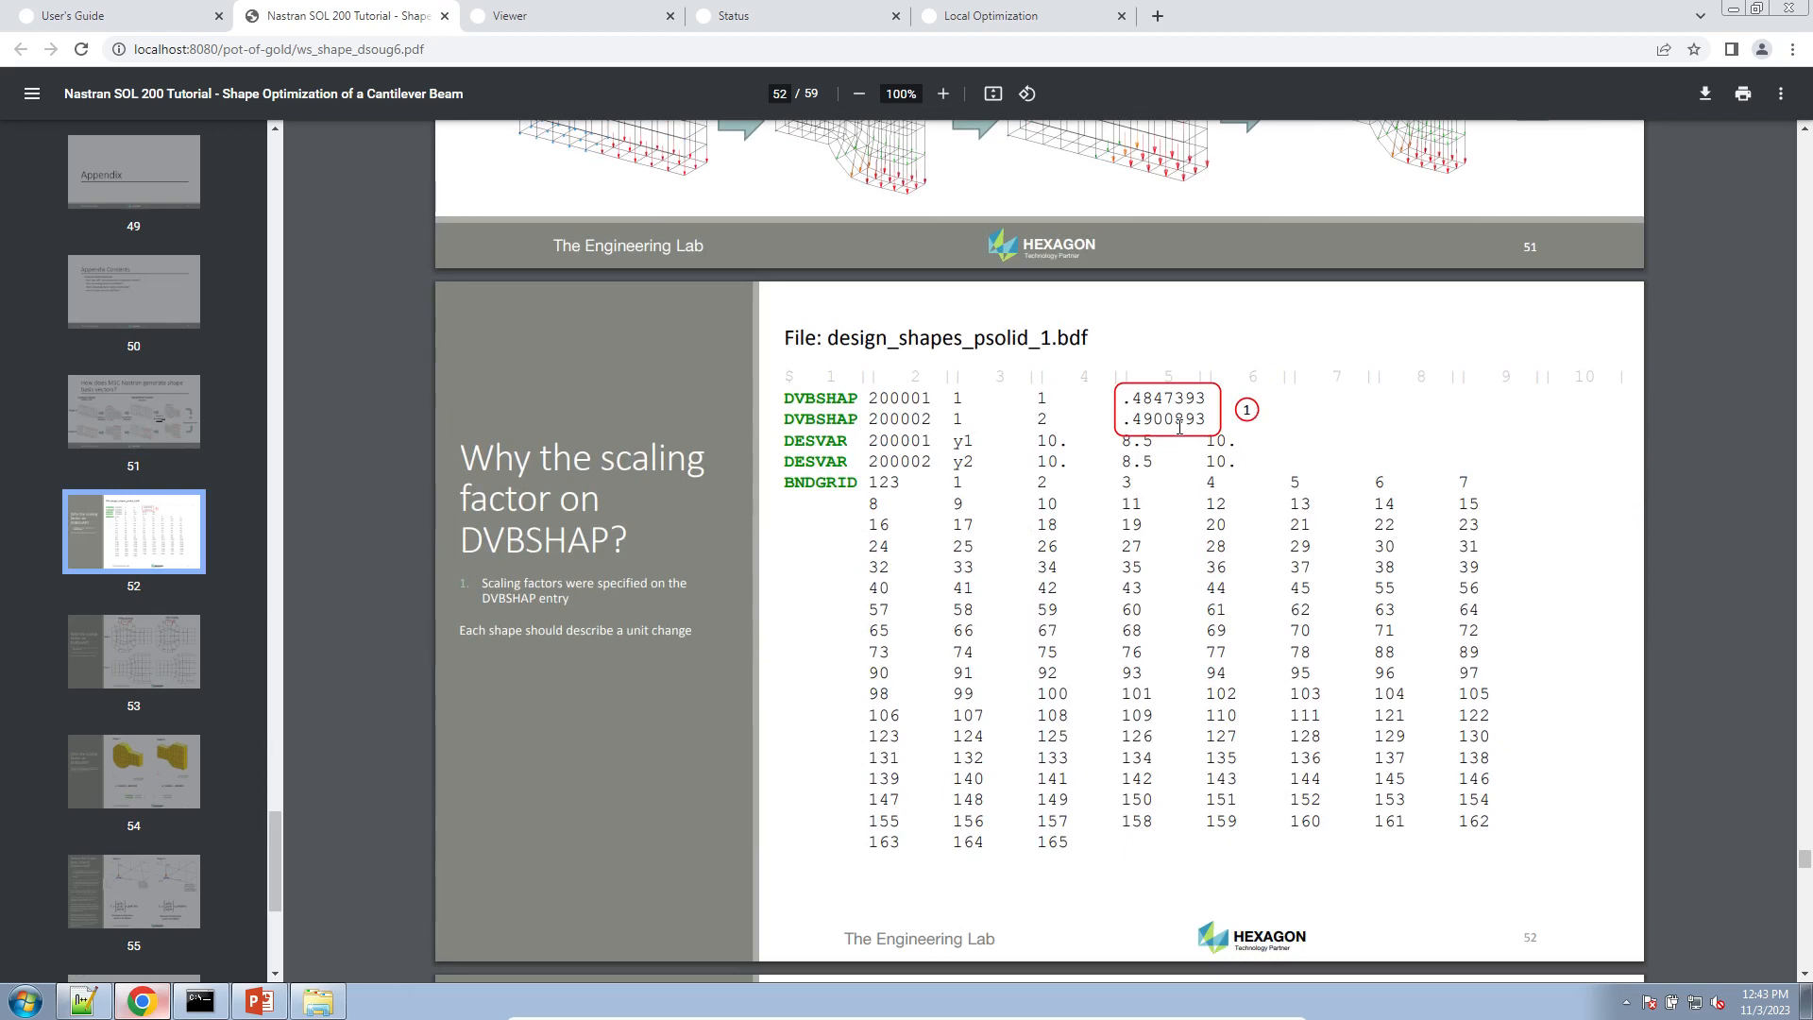
scroll(1178, 427, down, 7)
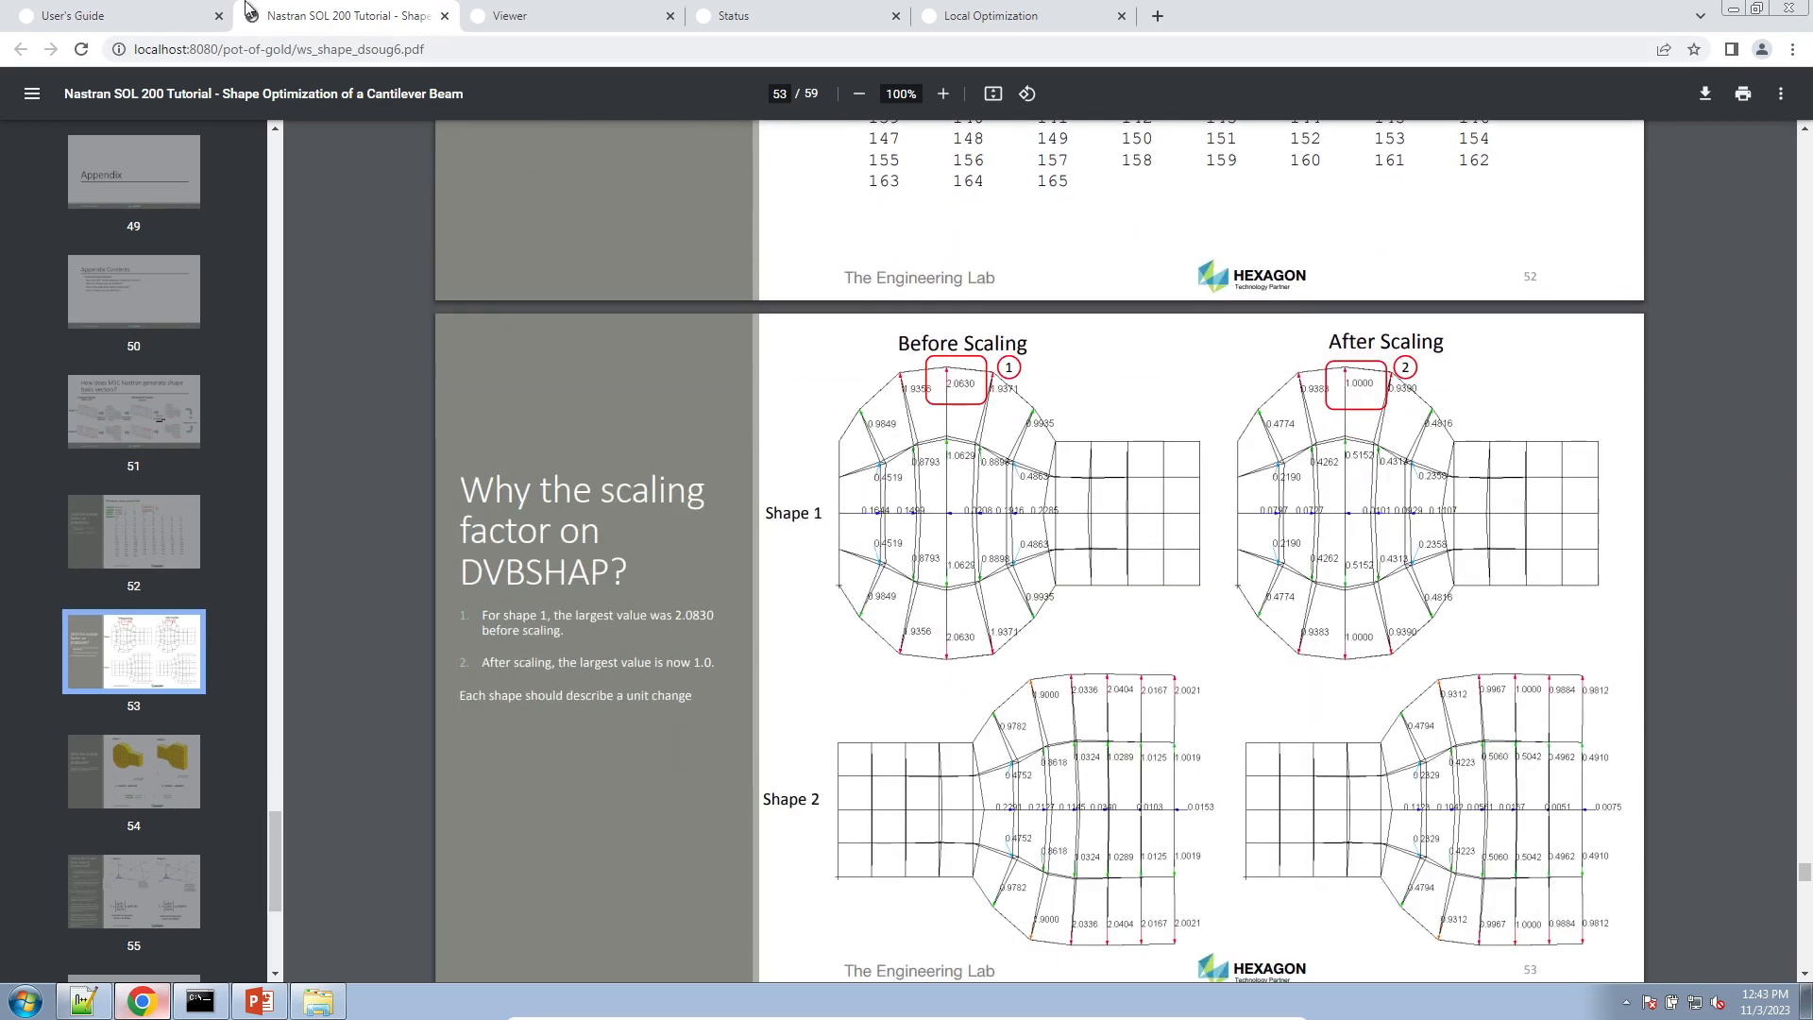
- Bring up the Local Optimization results and inspect the objective value at the initial and final design cycles
click(1039, 18)
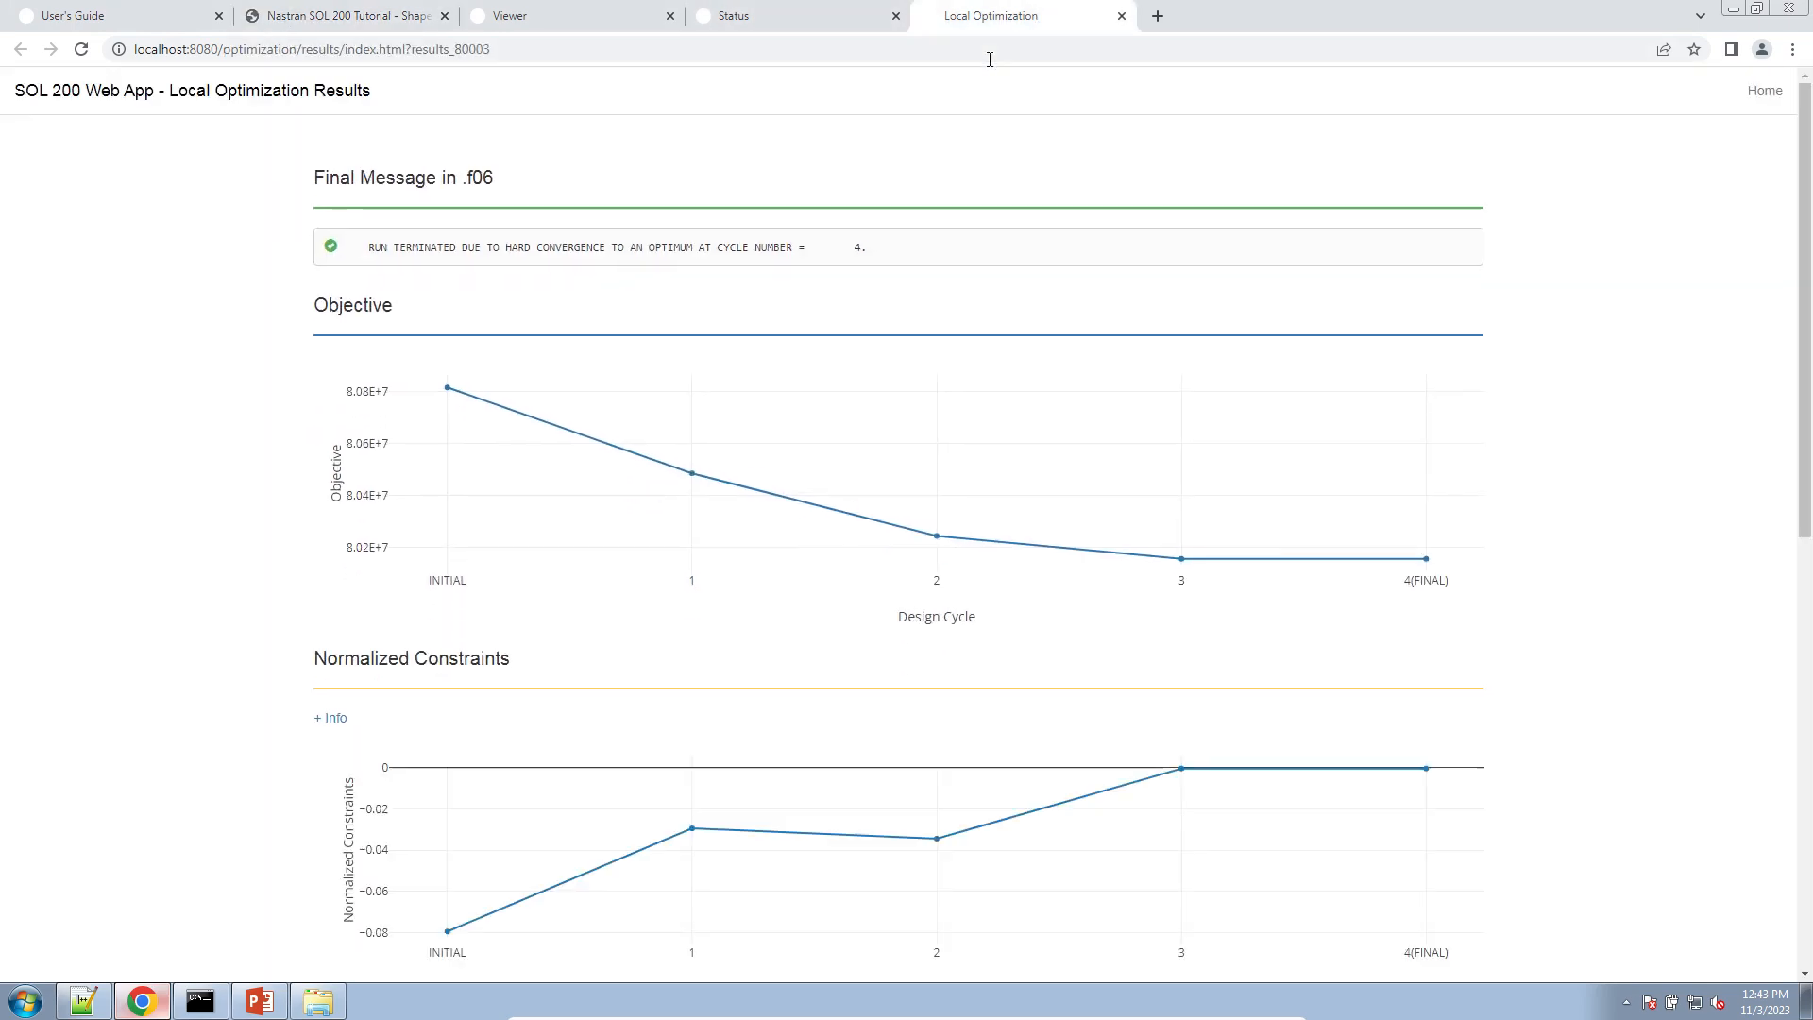
drag(1809, 253, 1810, 180)
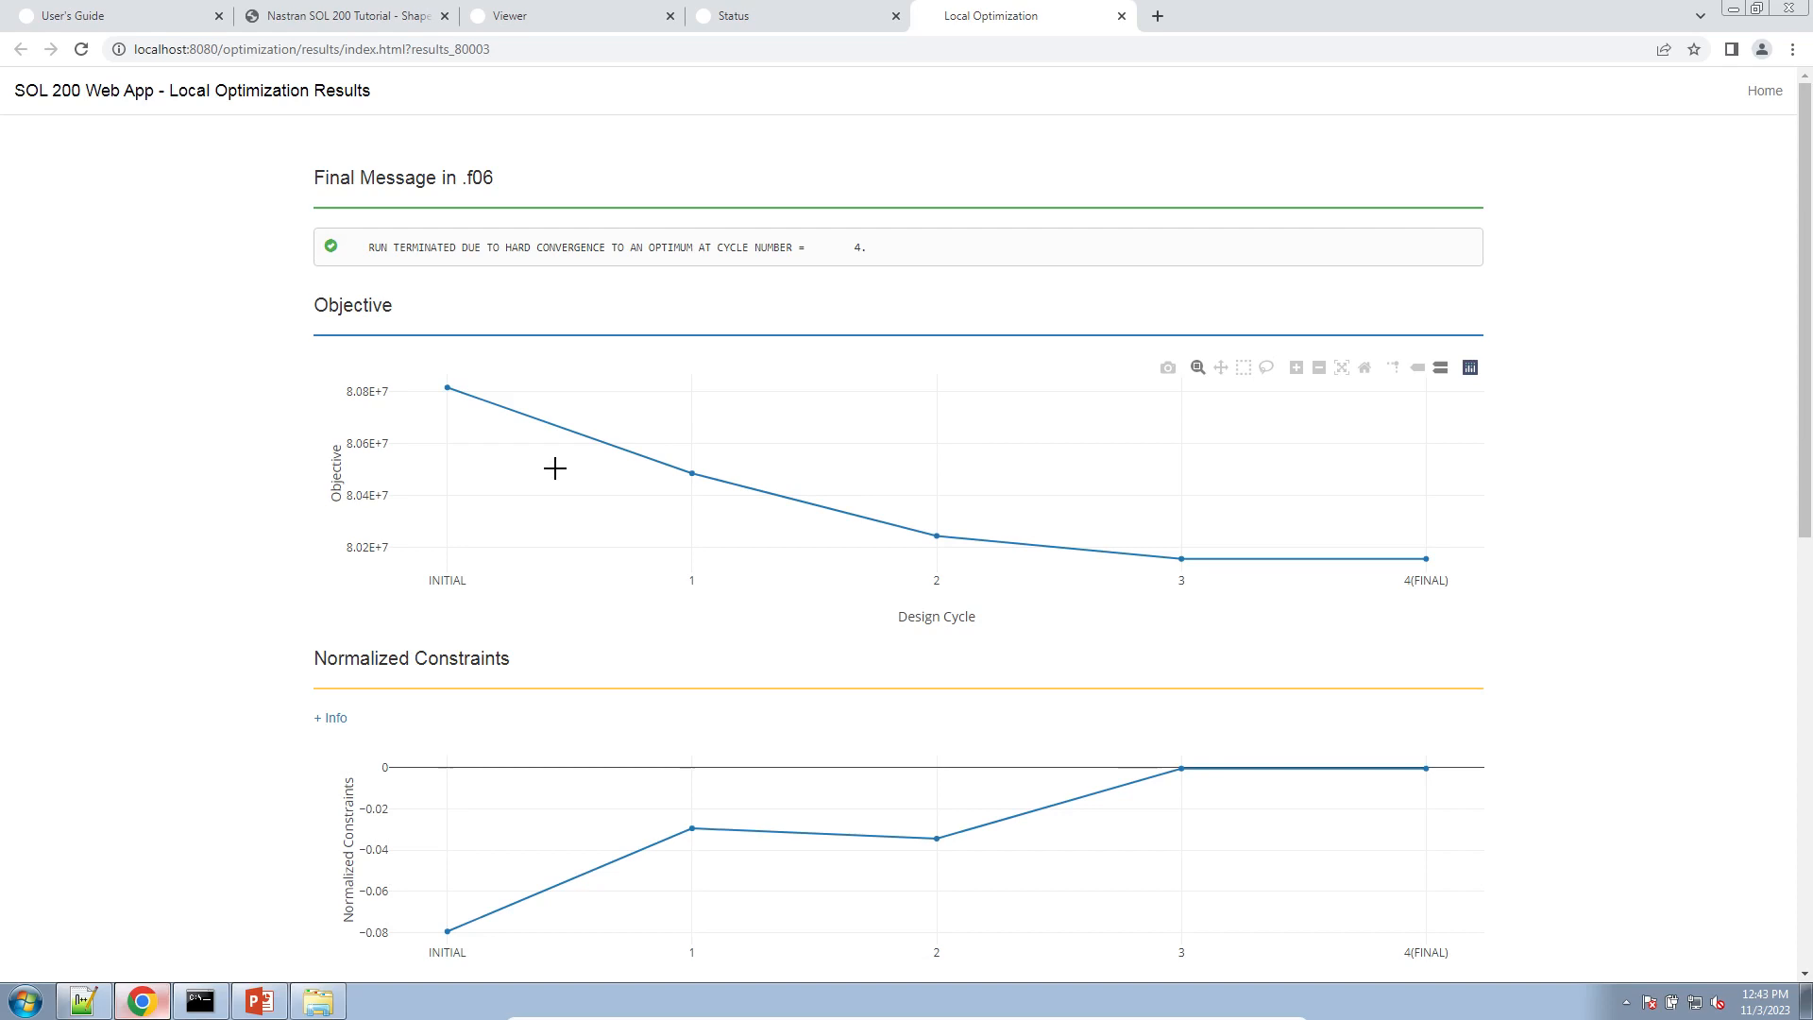
mouse_move(461, 399)
mouse_move(1424, 558)
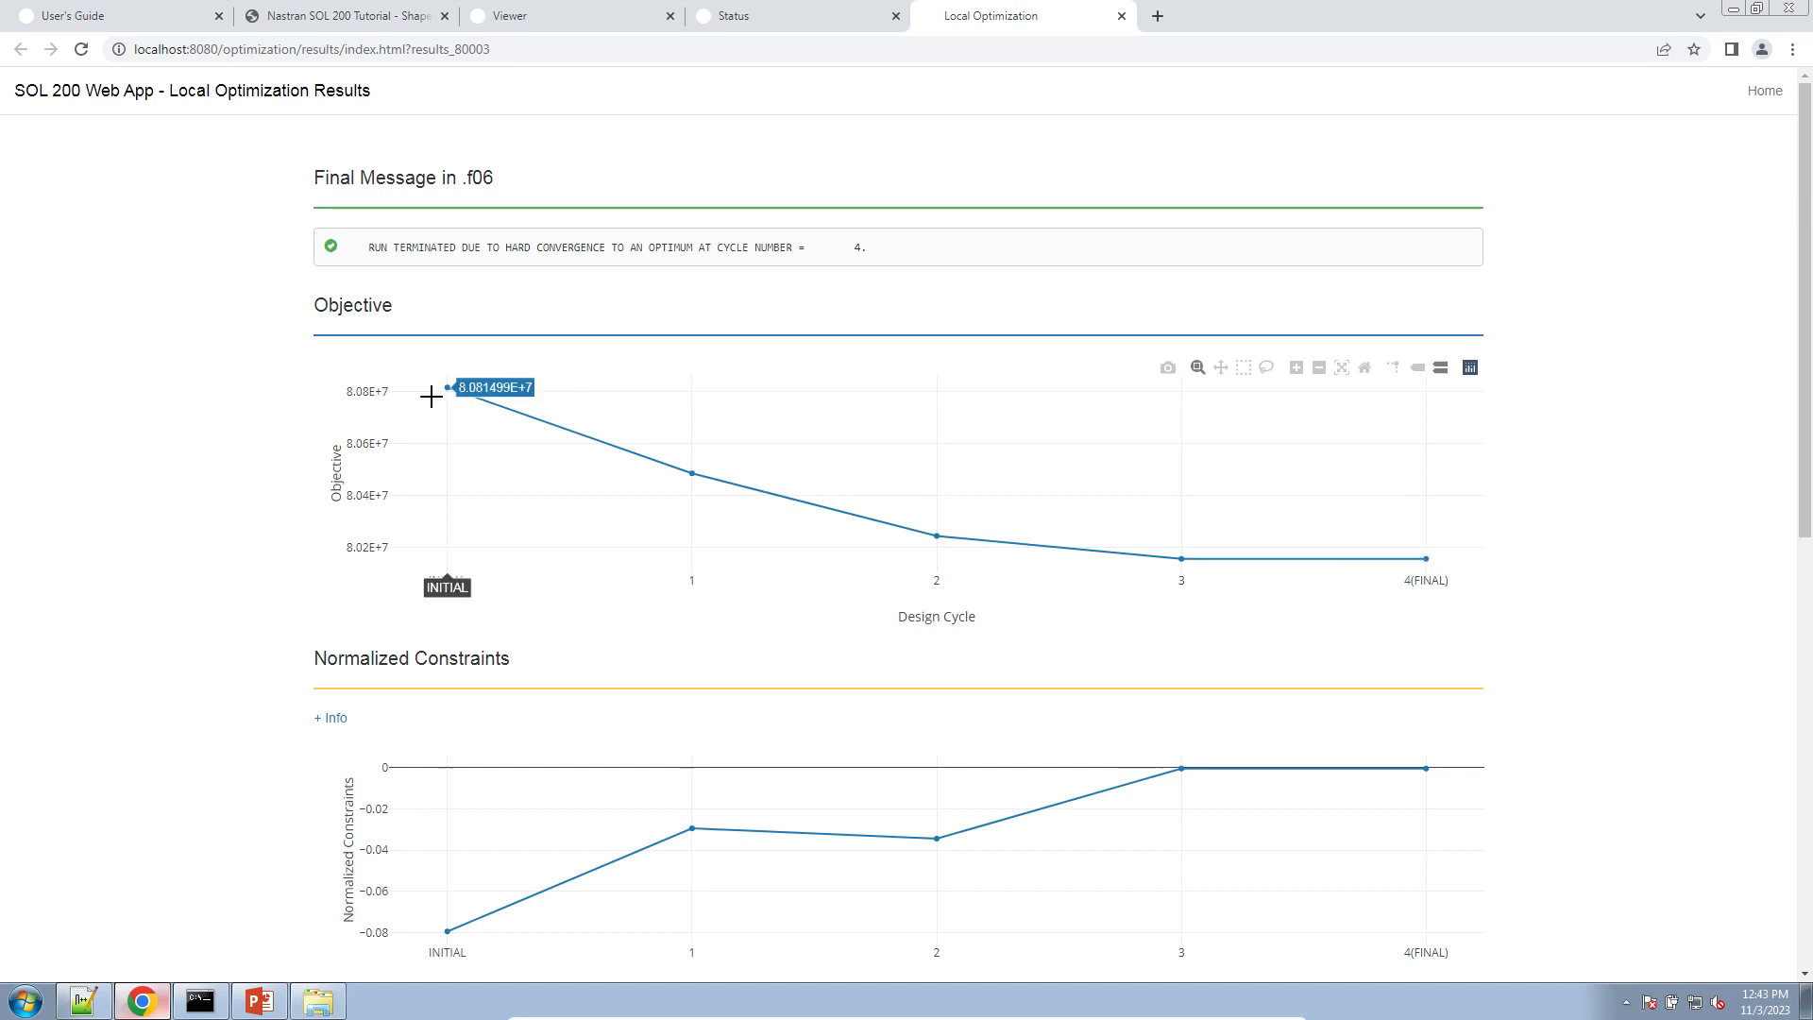
- Inspect the initial and final normalized constraints and zoom the plot in around the final design cycle
scroll(476, 513, down, 4)
mouse_move(462, 515)
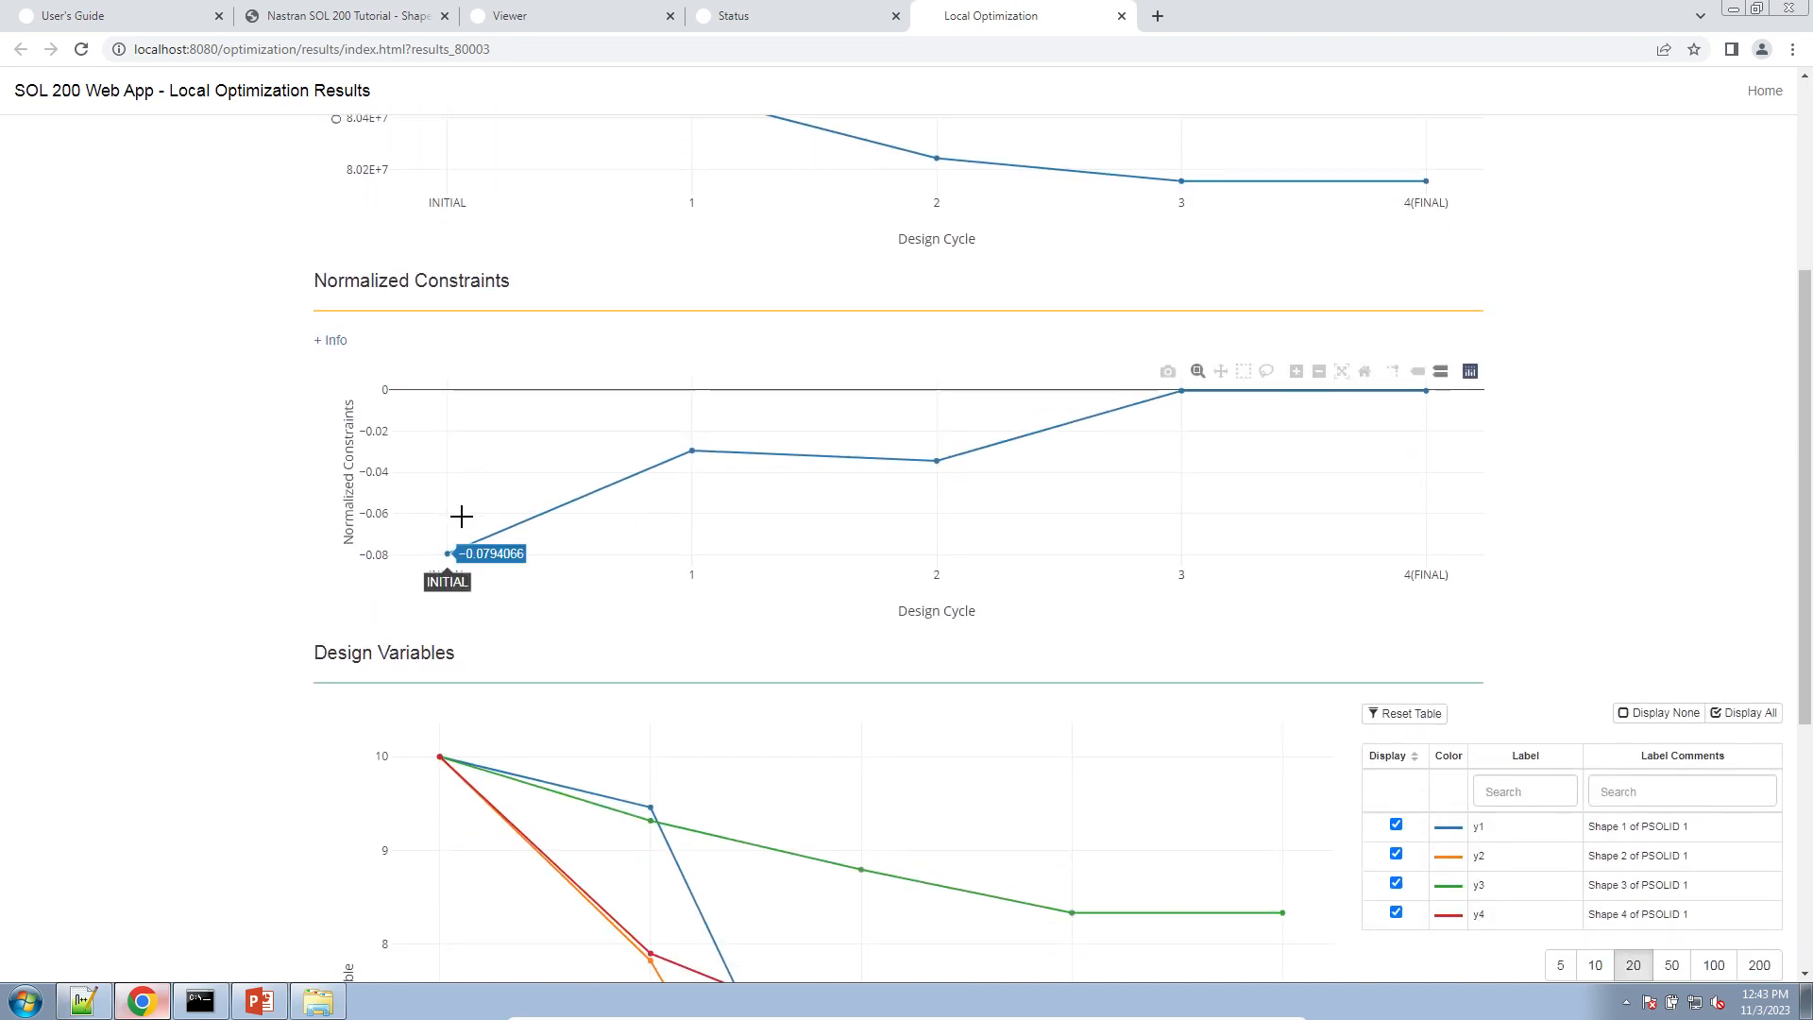
mouse_move(1406, 392)
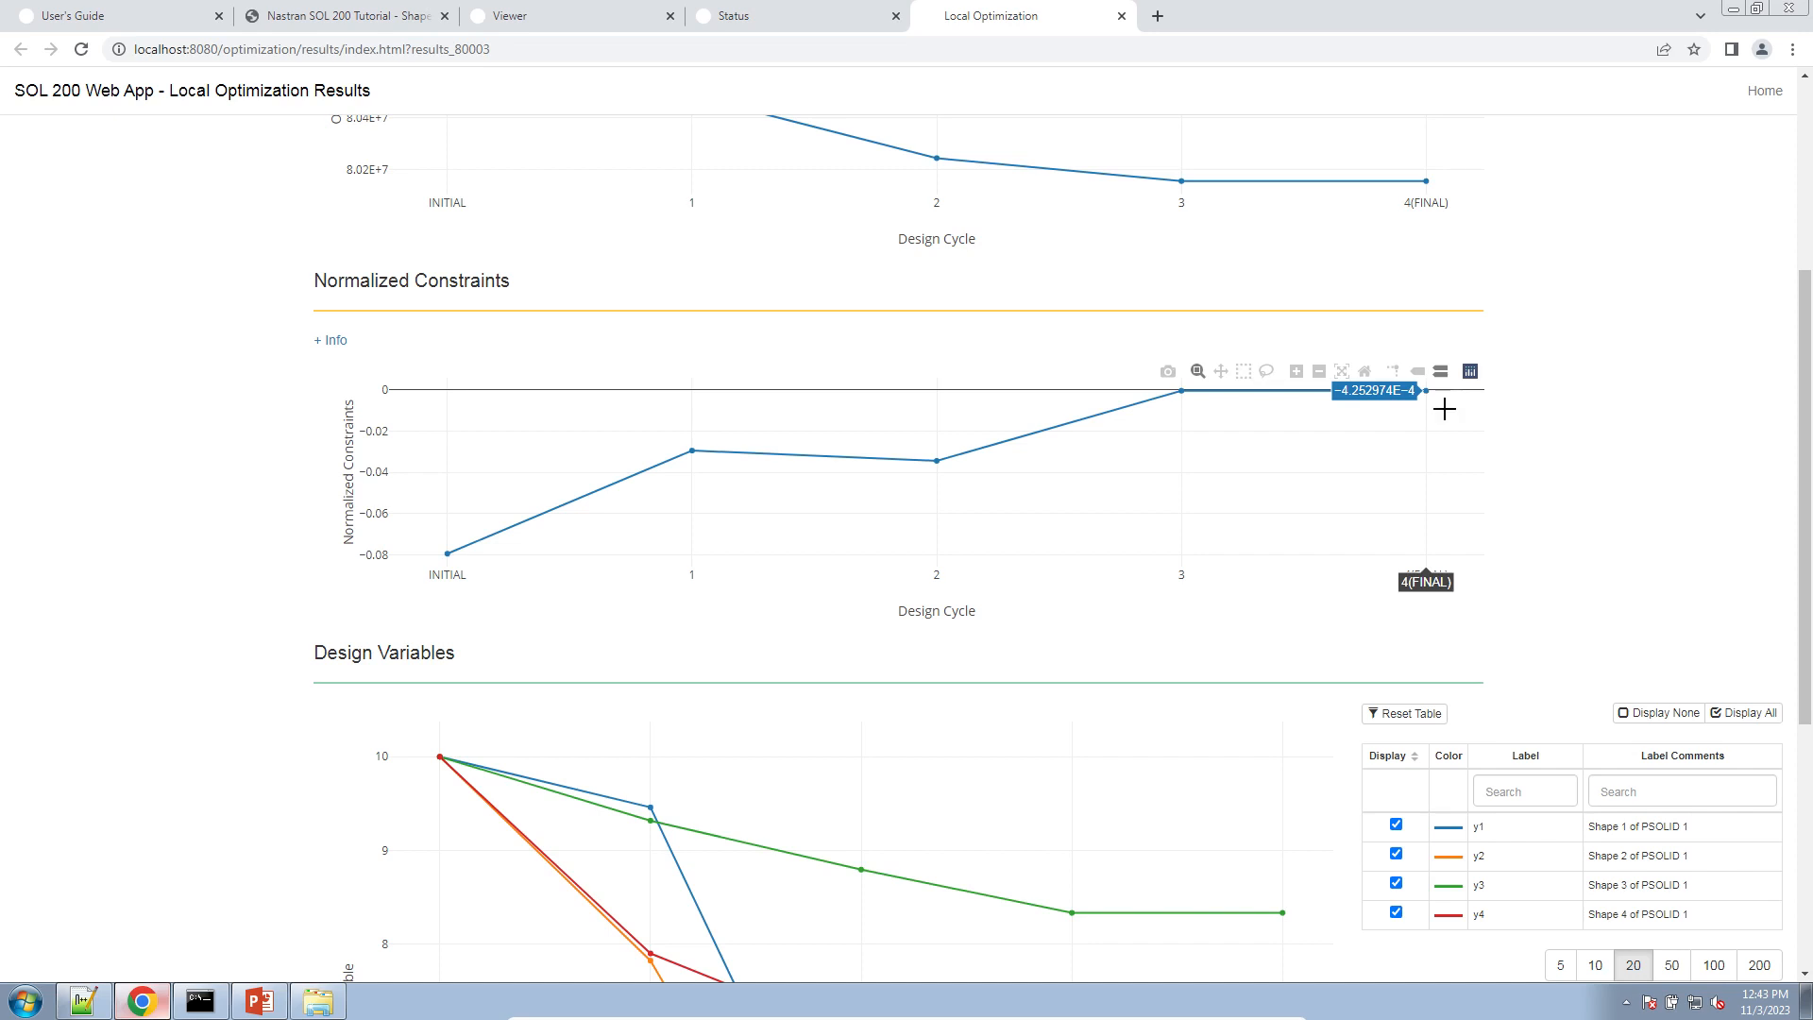
drag(1444, 406, 1328, 332)
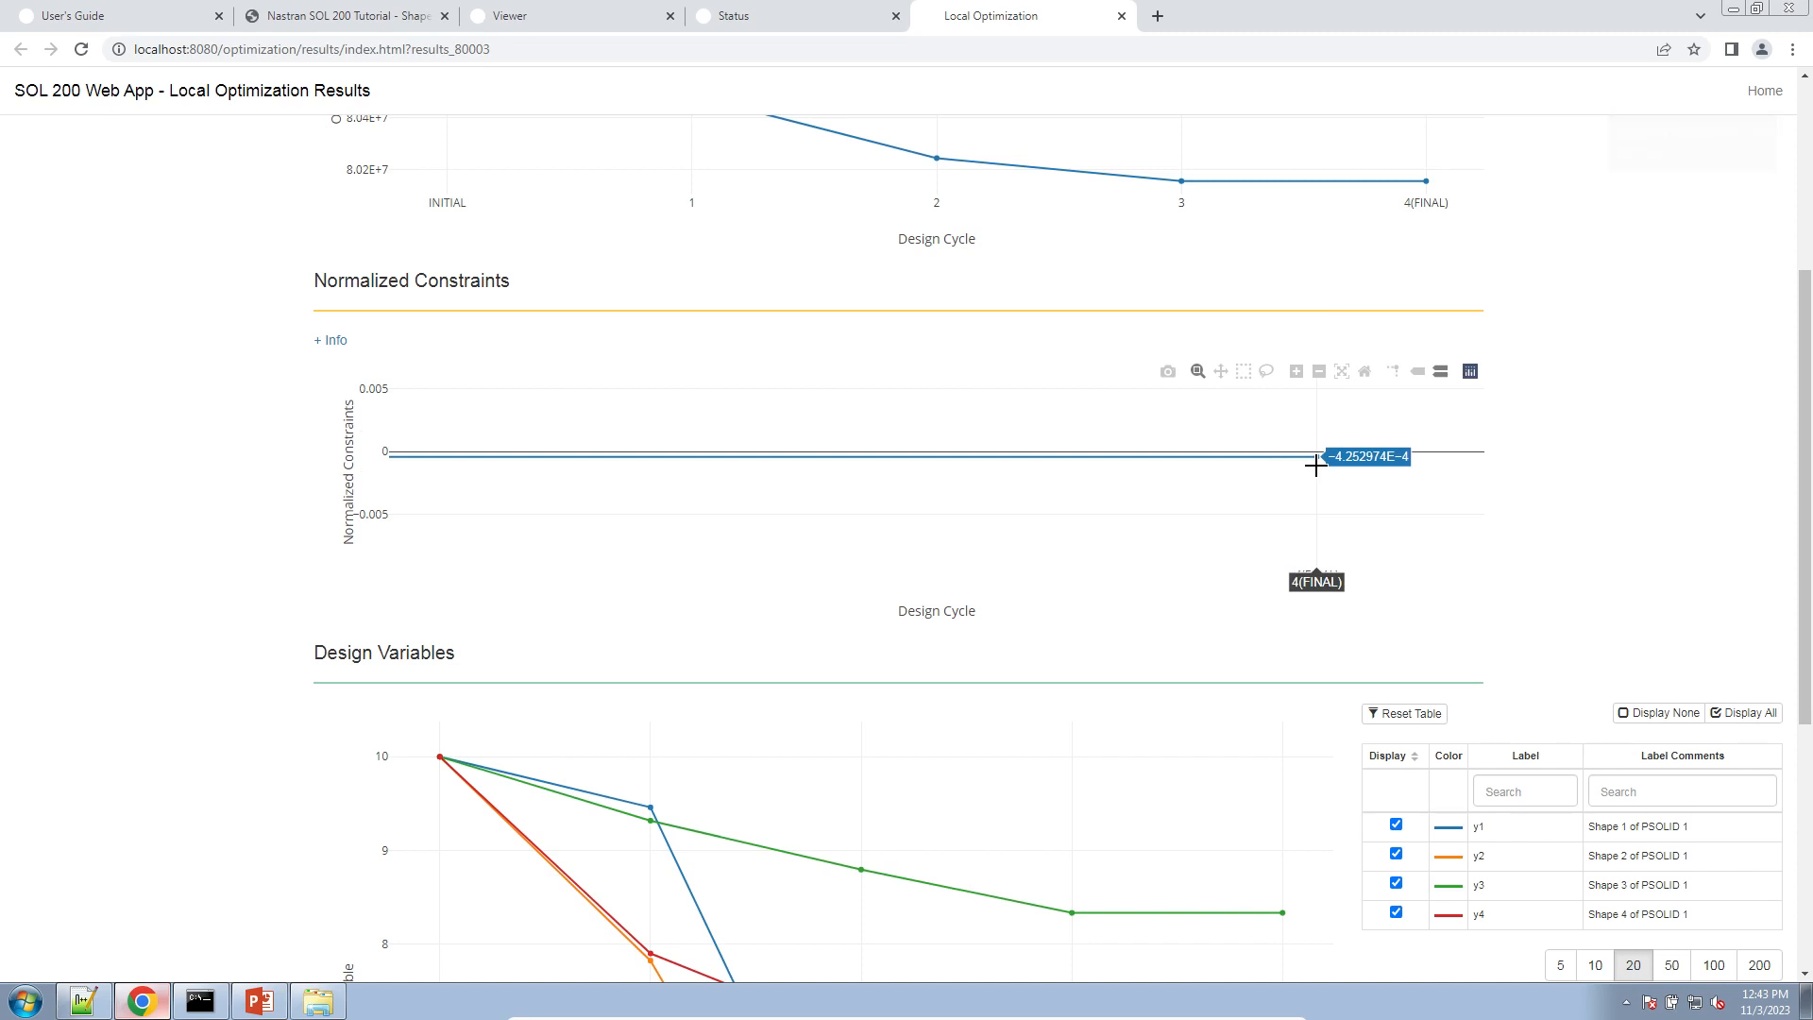
- Examine the design variable histories across the design cycles and display only y1 in the plot
scroll(1793, 686, down, 5)
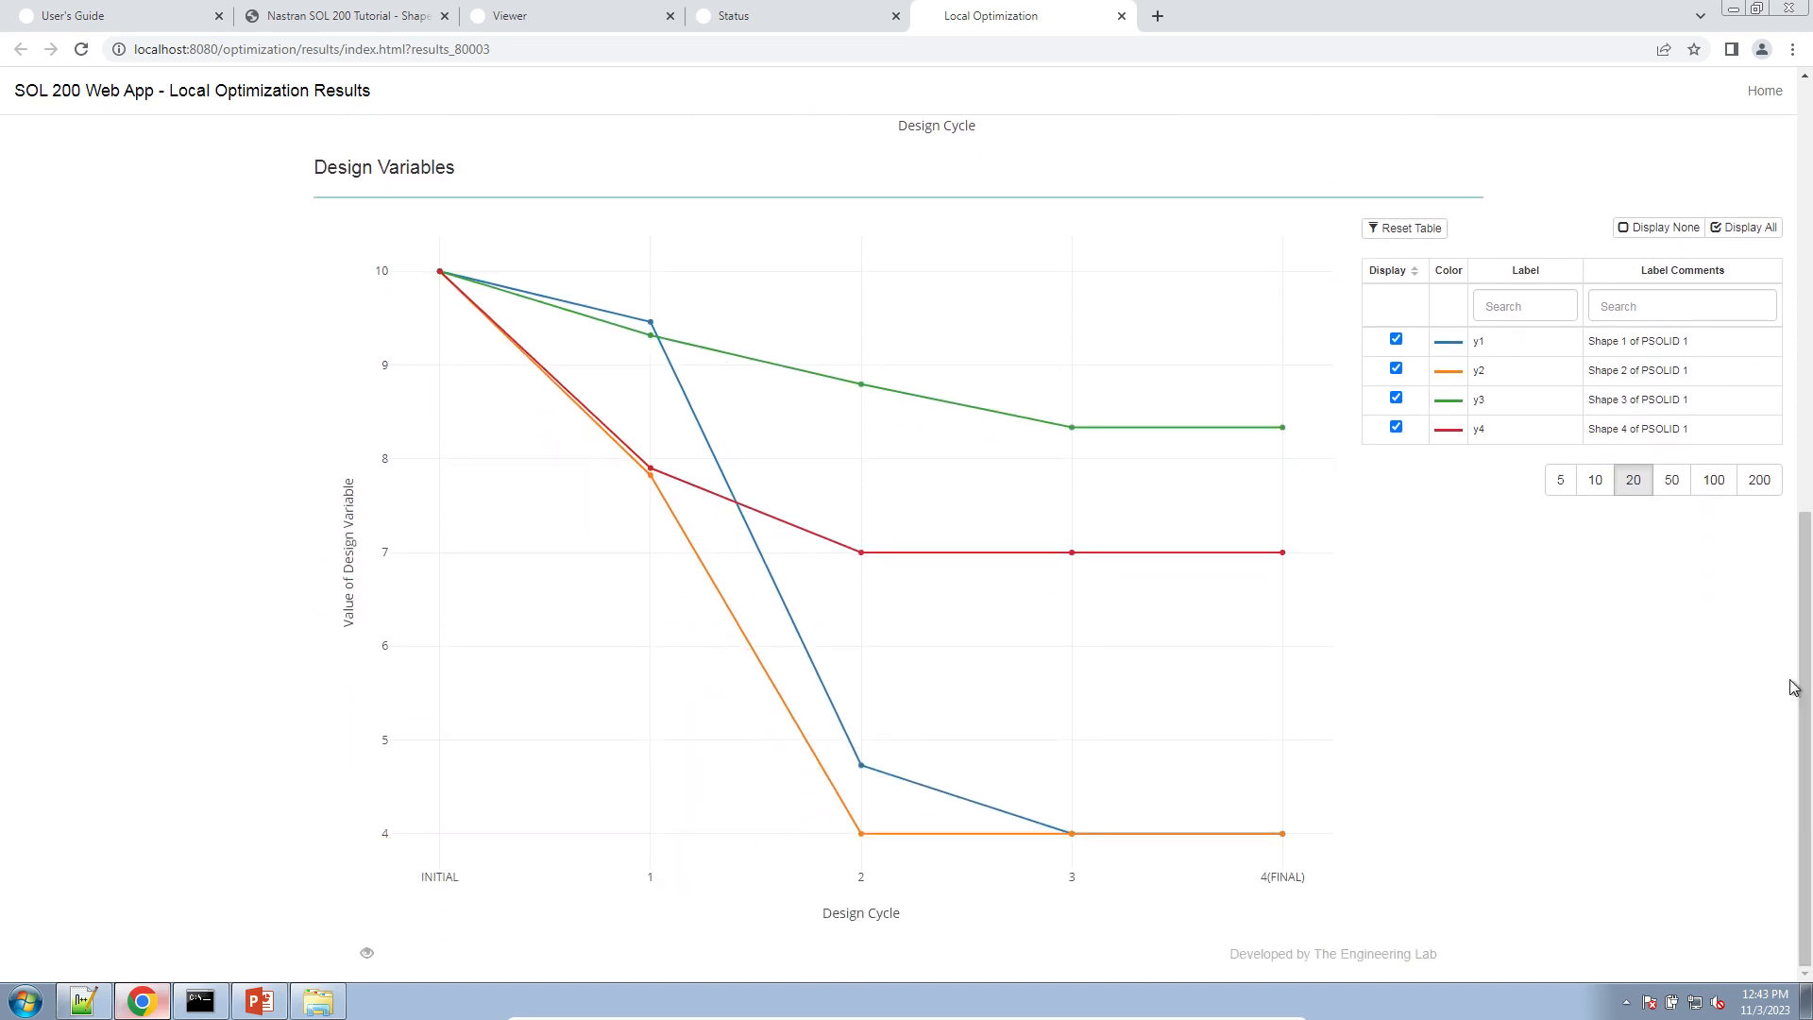
mouse_move(443, 275)
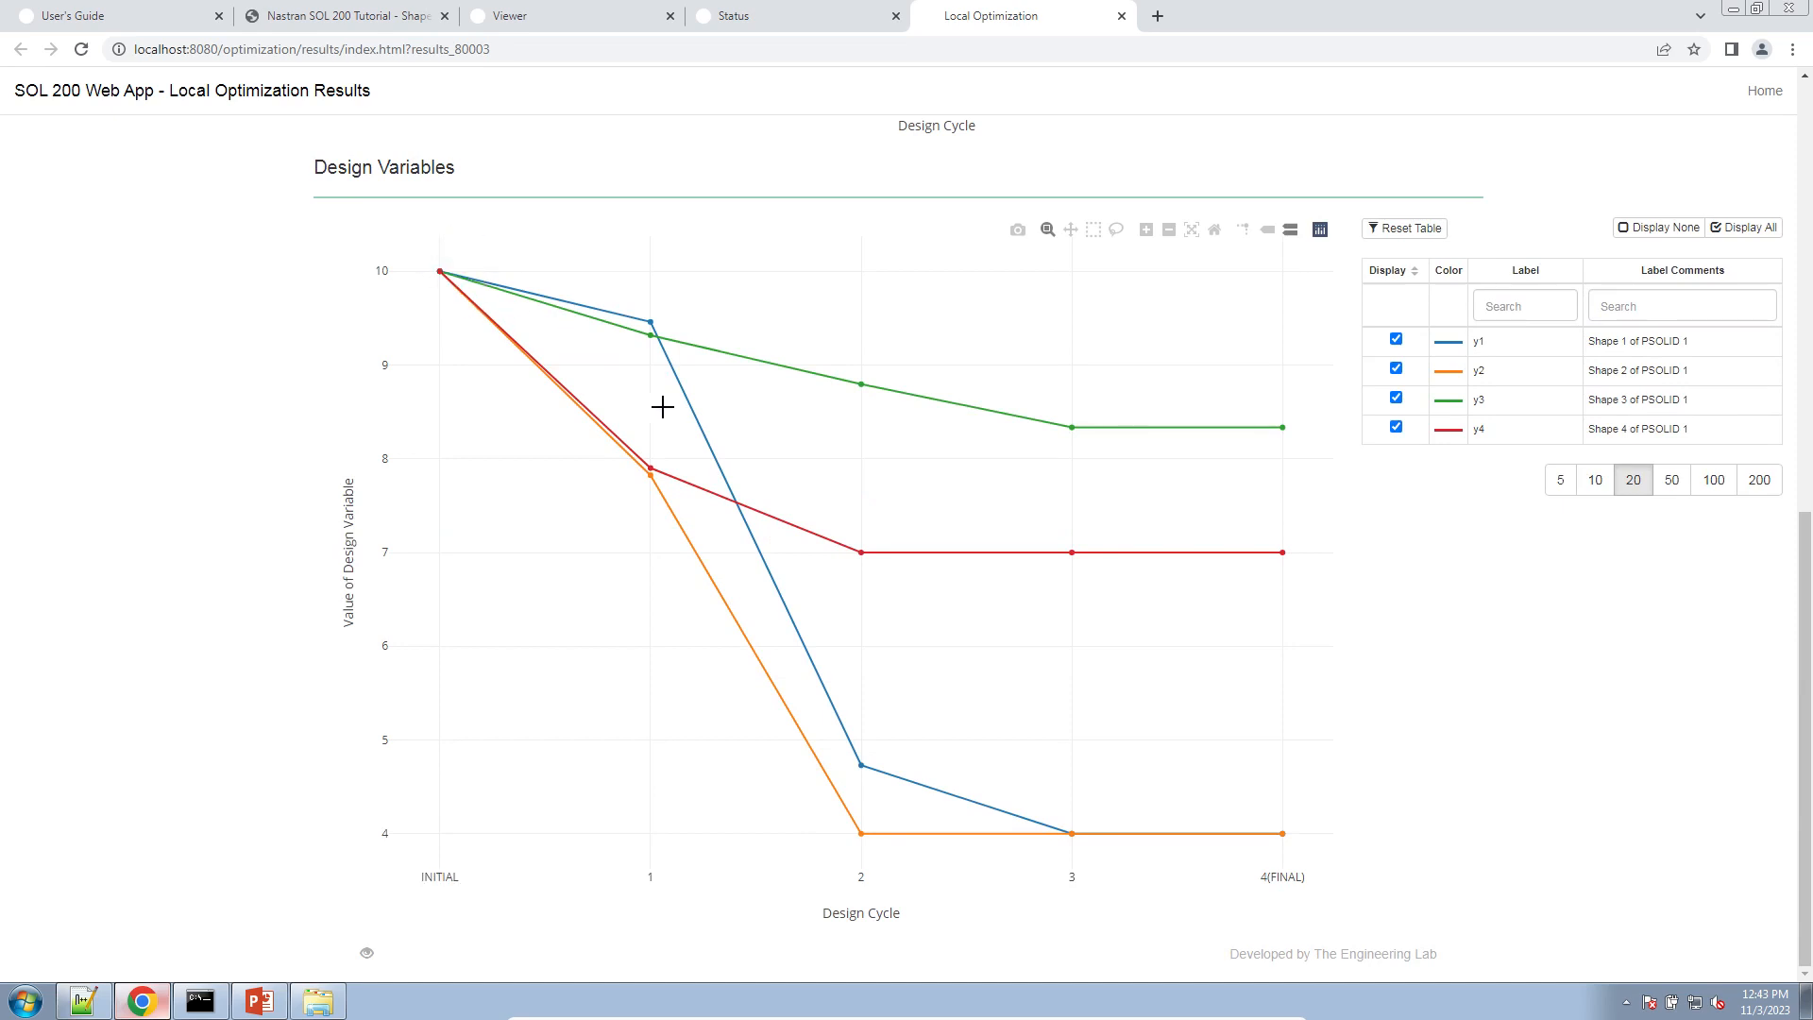
mouse_move(858, 498)
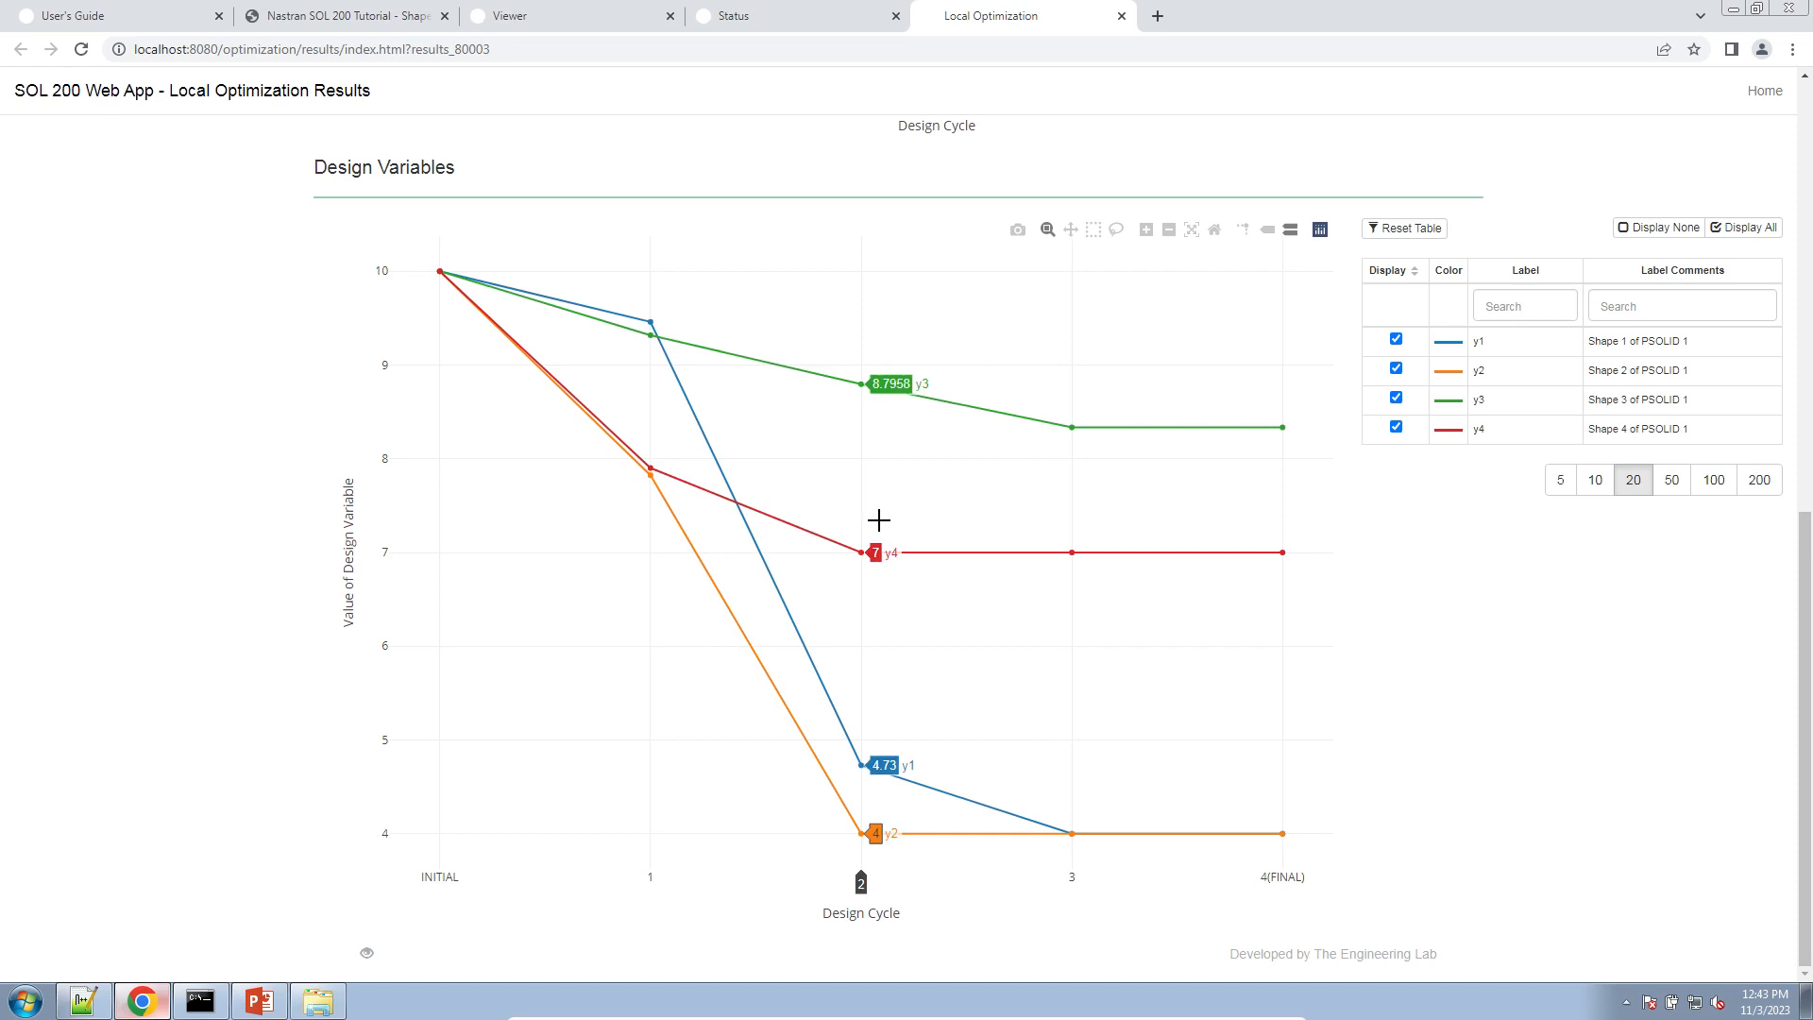
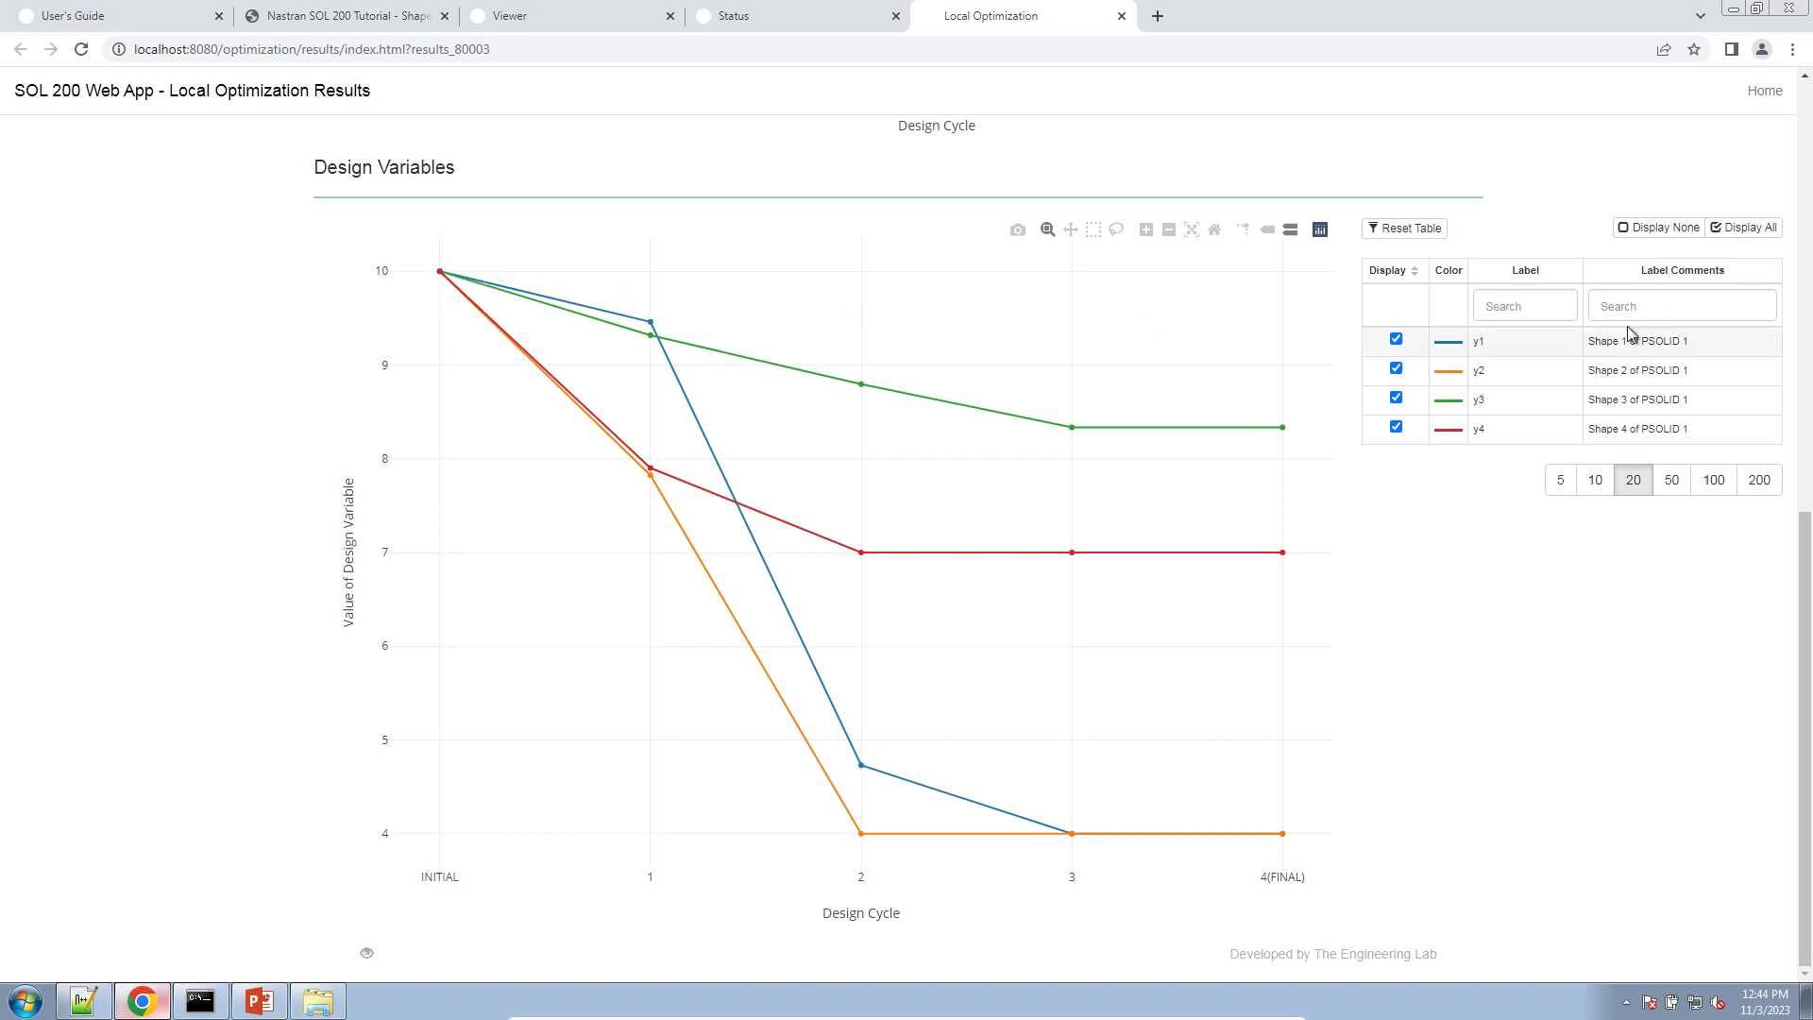
click(1643, 227)
click(1395, 339)
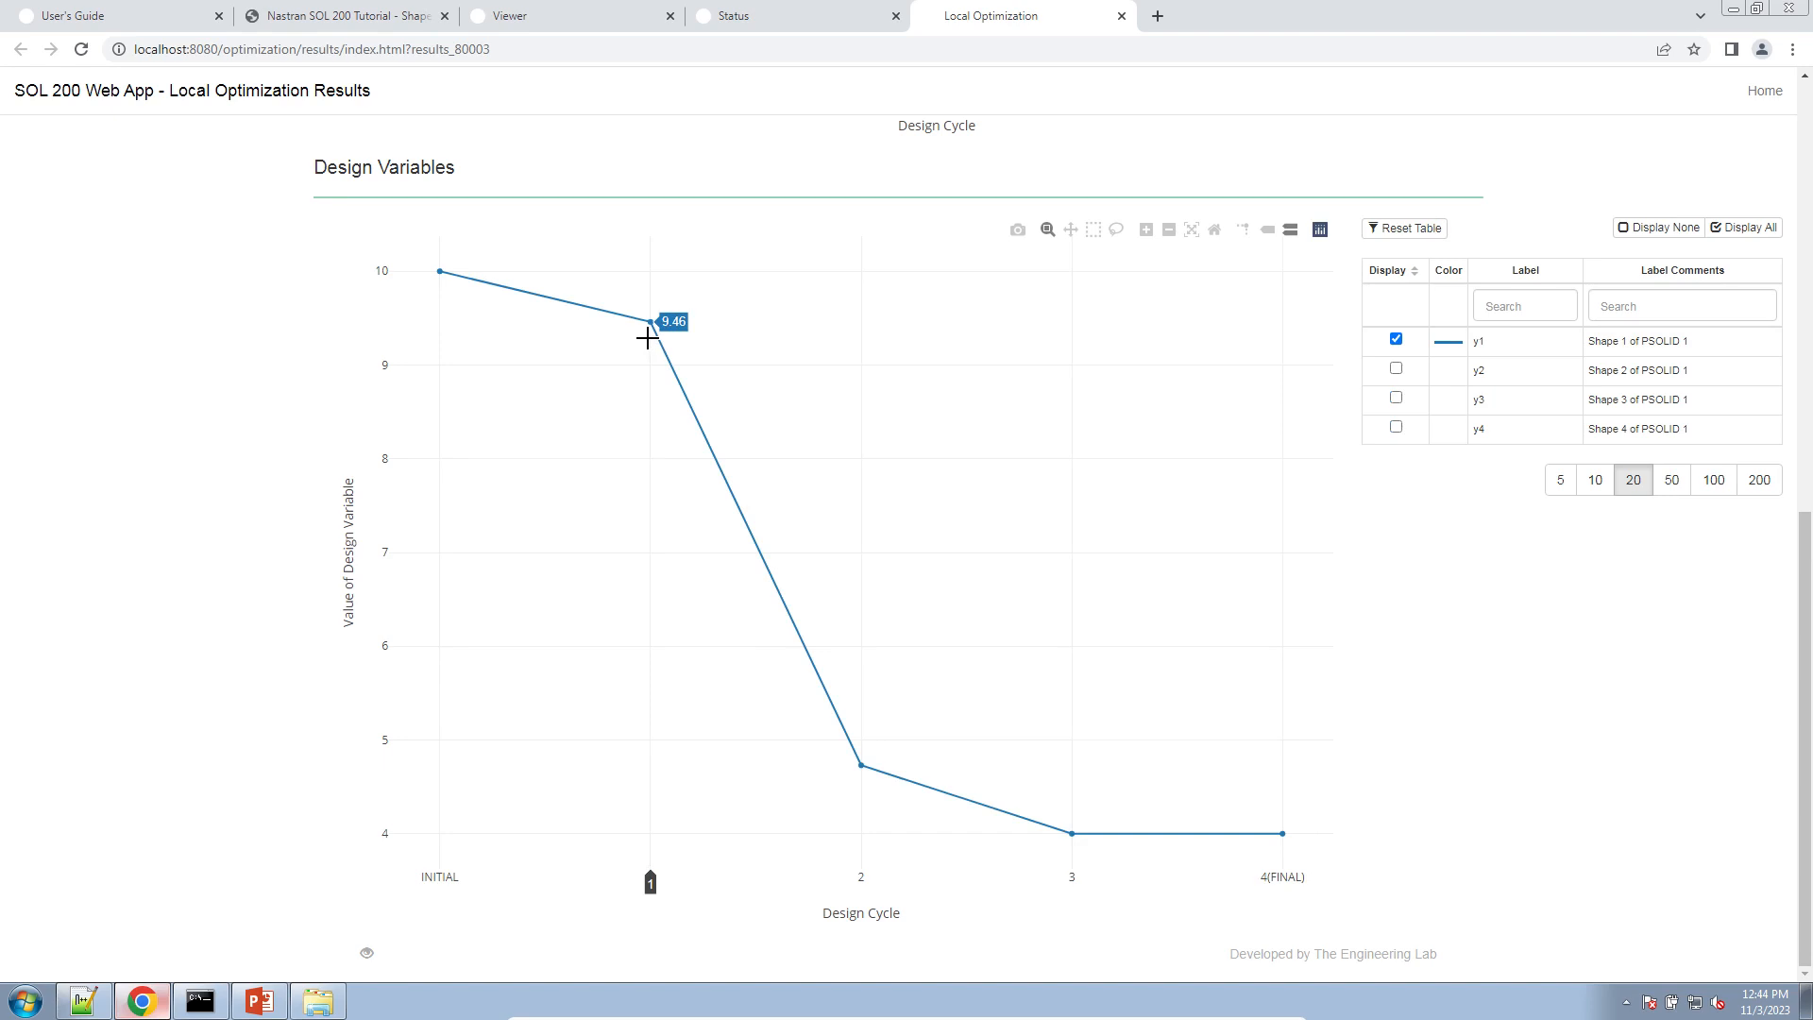
- Open a new browser tab and start entering a subtraction from 10 in the address bar
click(1157, 16)
text(10-)
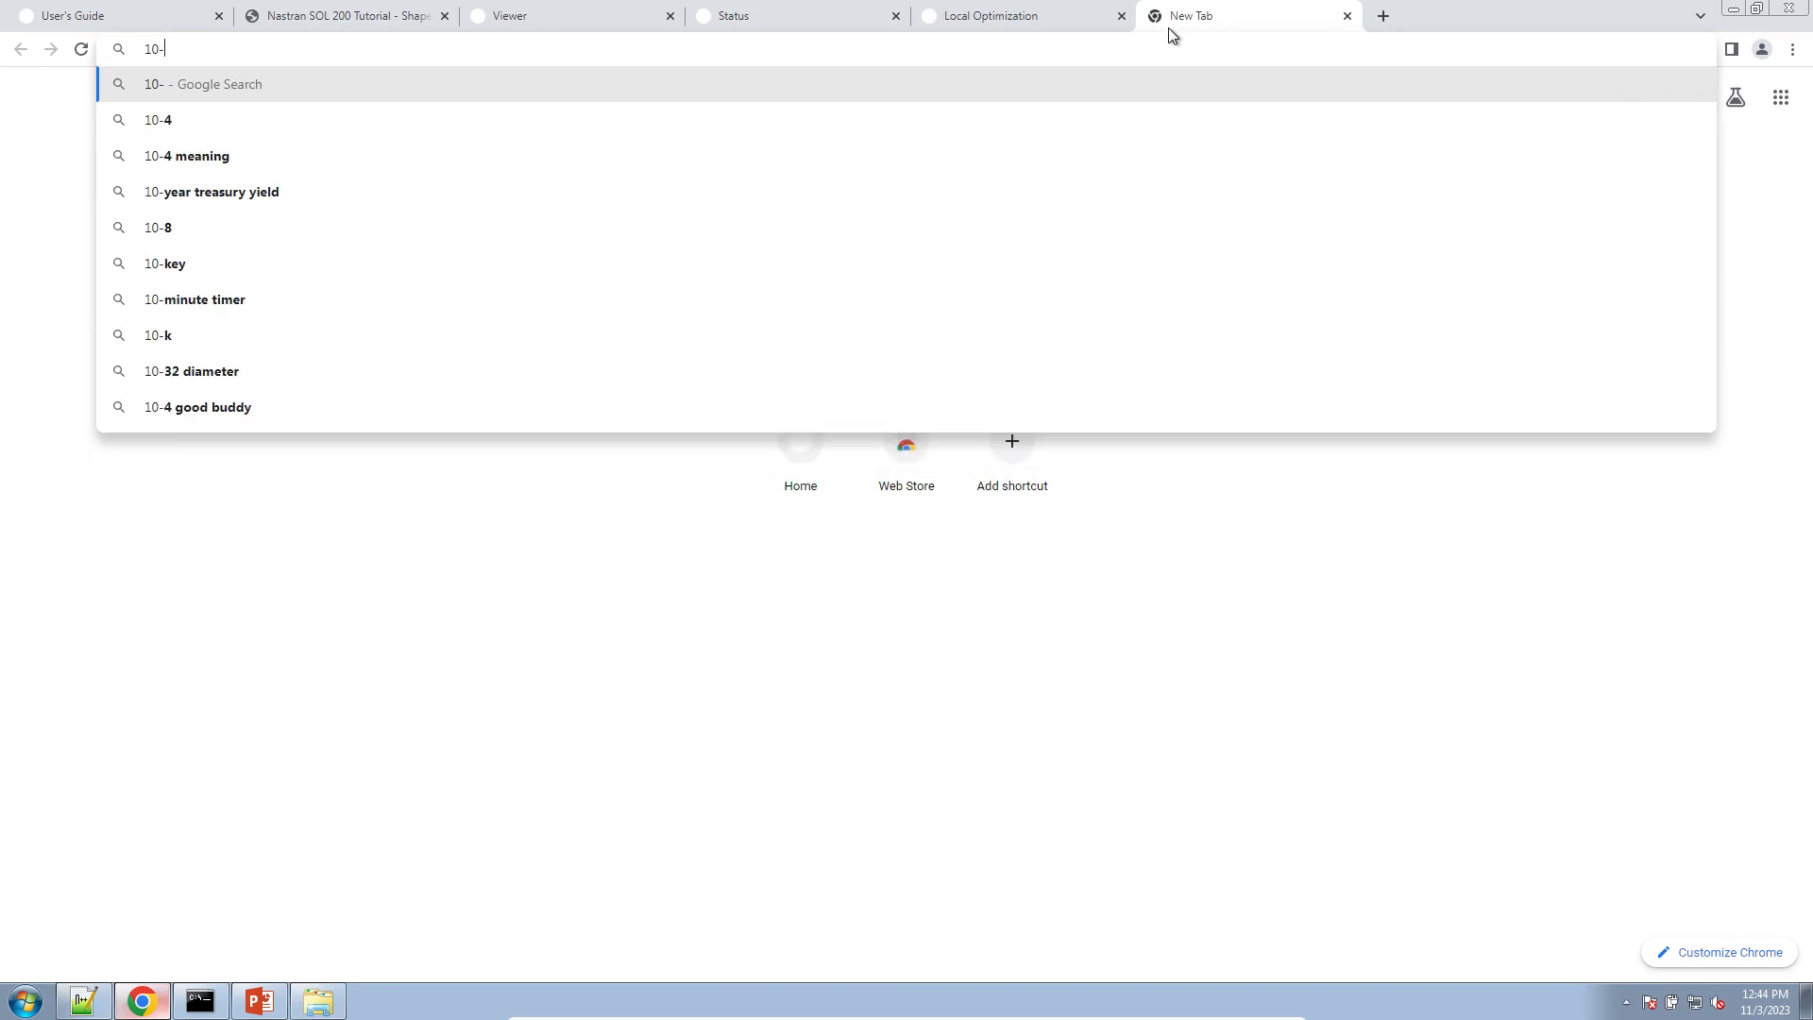
- Calculate 10-9.46 with a Google search and compare it with the y1 change between the initial design and design cycle 1
text(9.46)
key(Return)
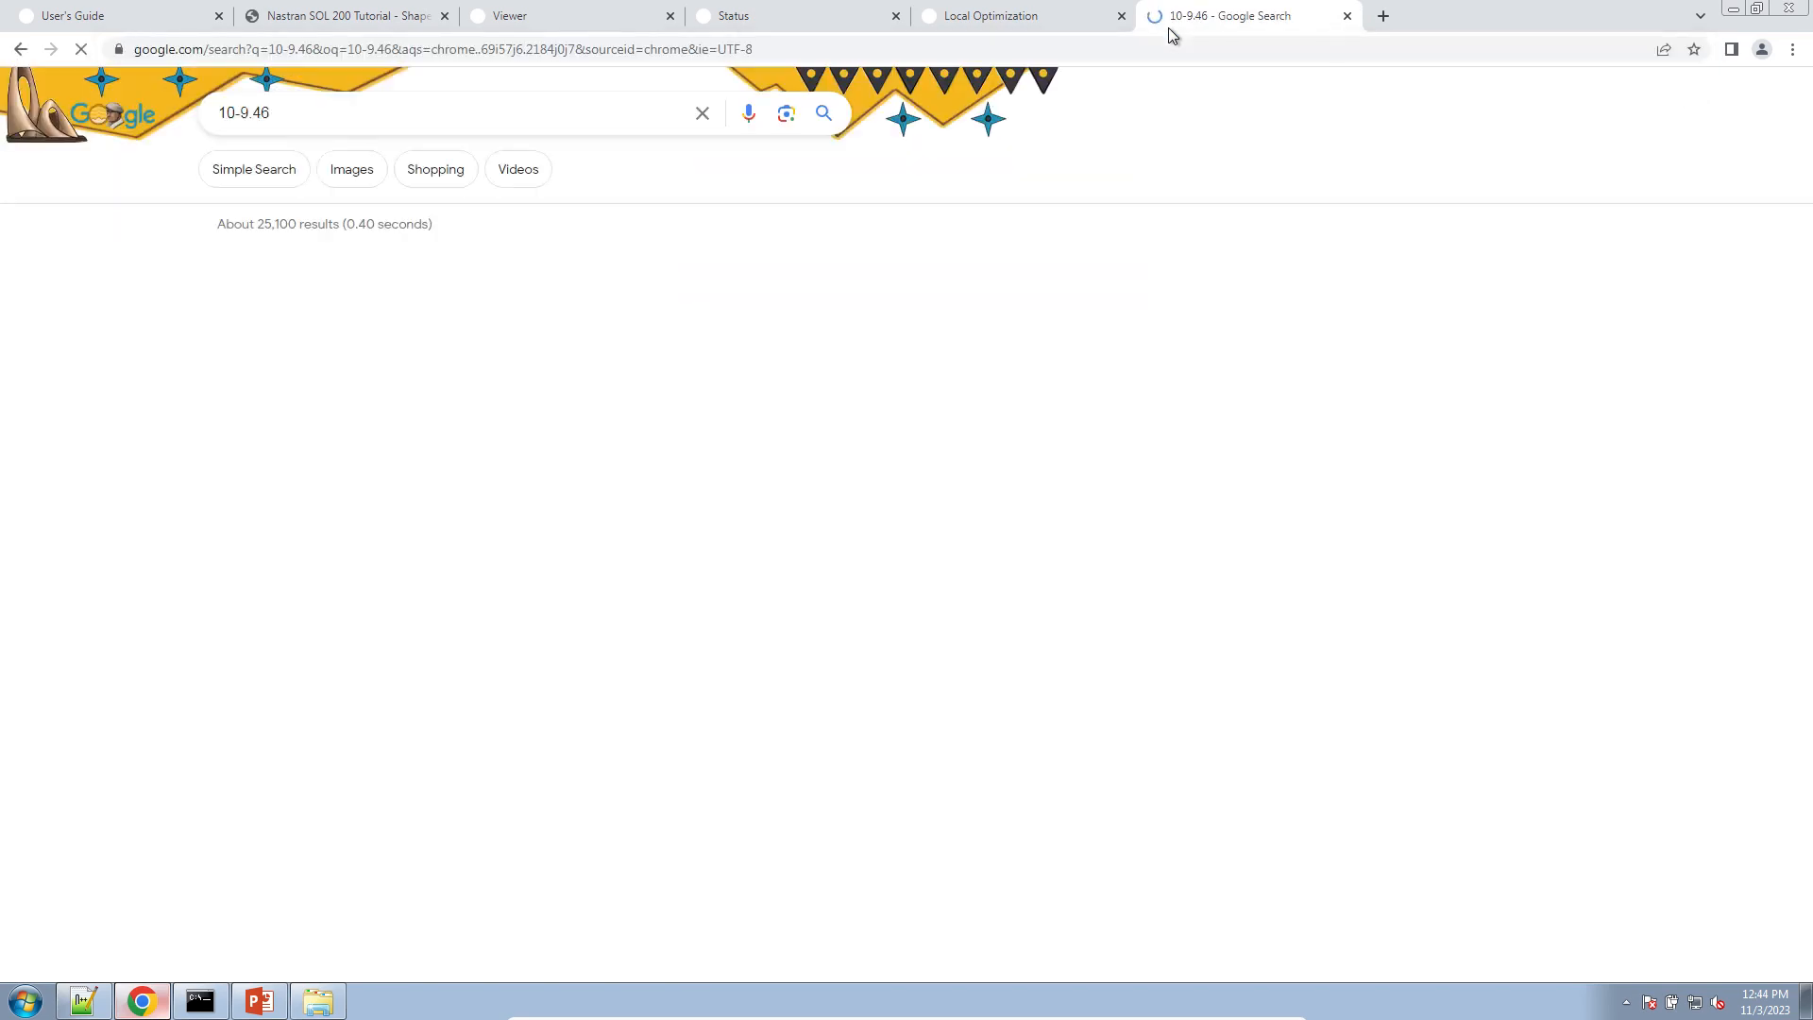
click(793, 296)
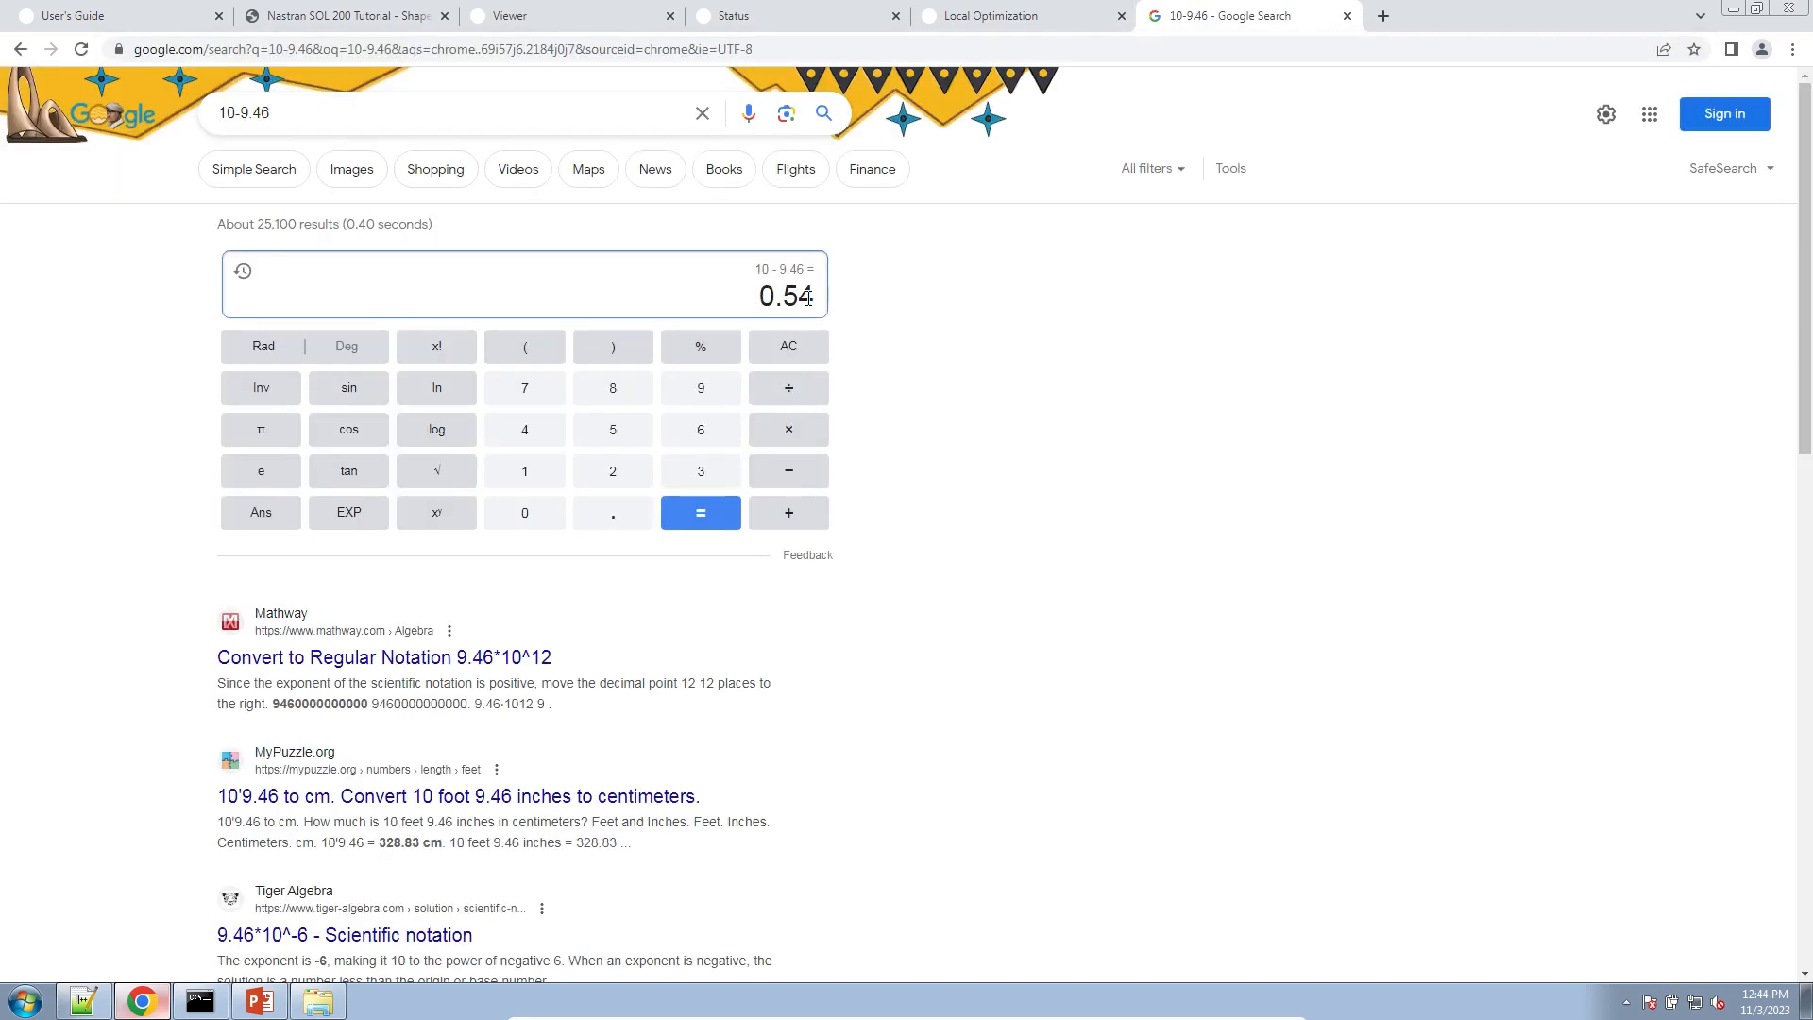
double_click(797, 297)
click(1011, 14)
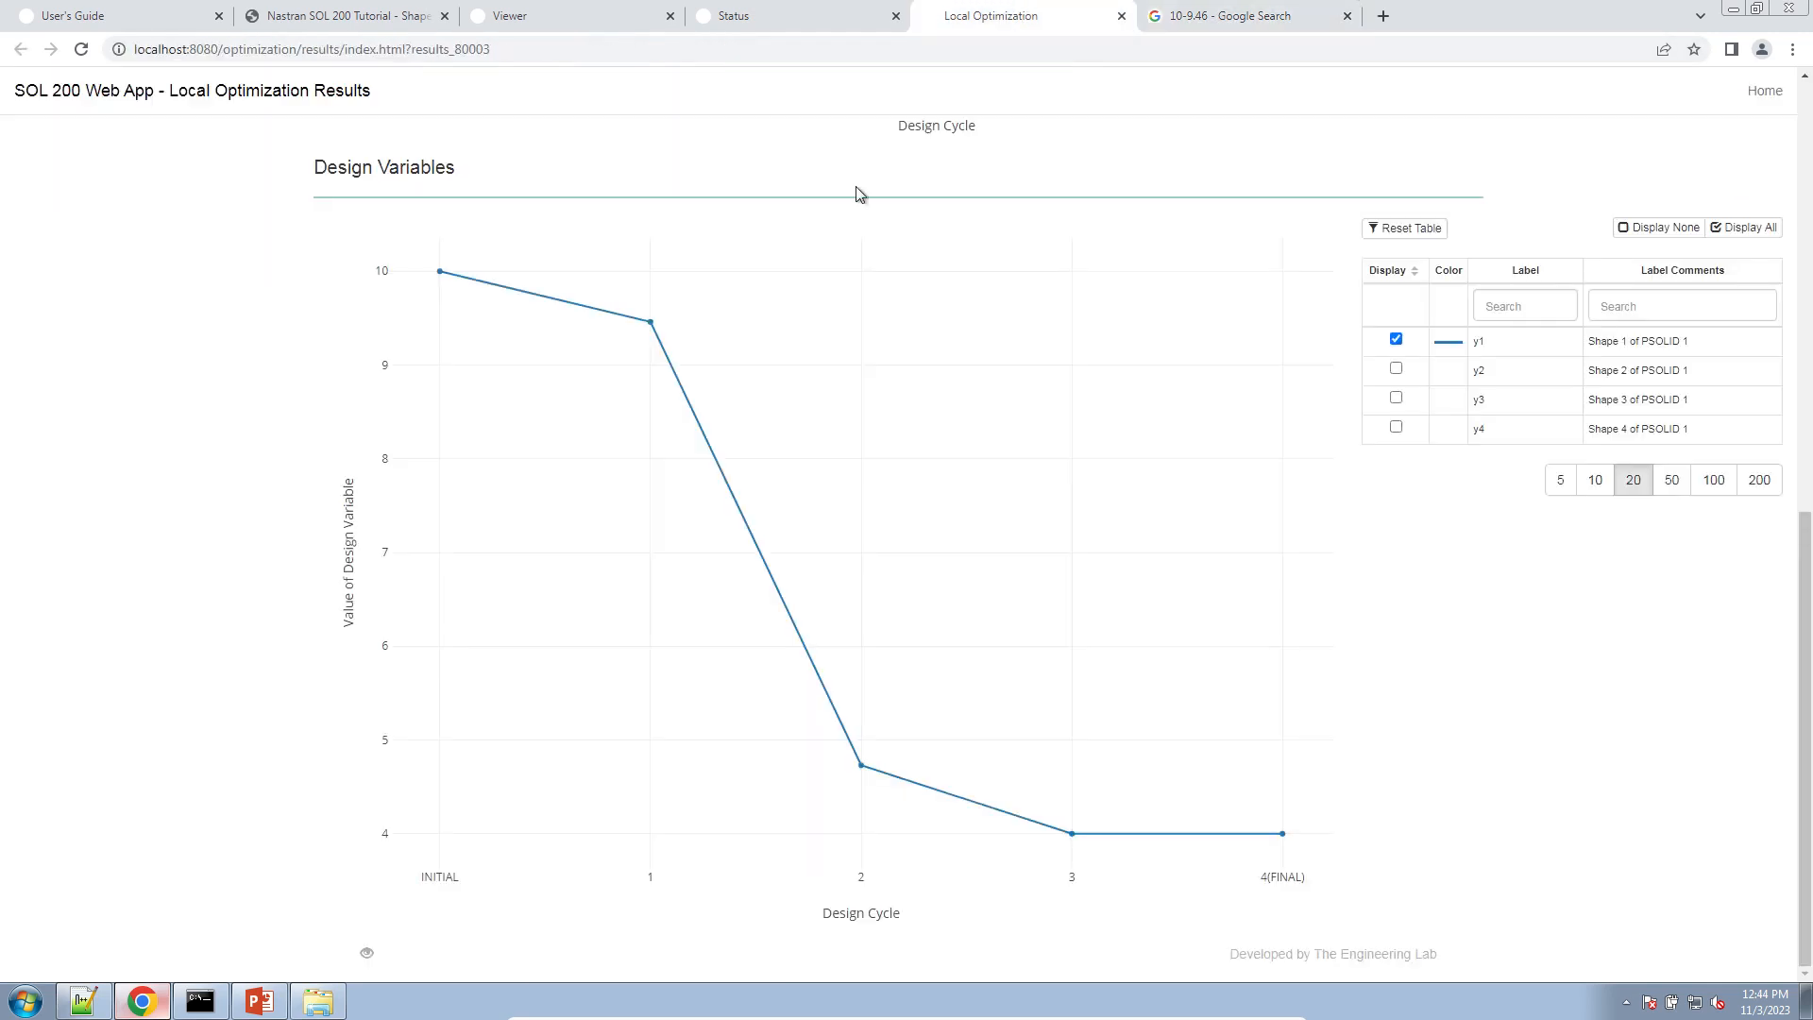
mouse_move(645, 286)
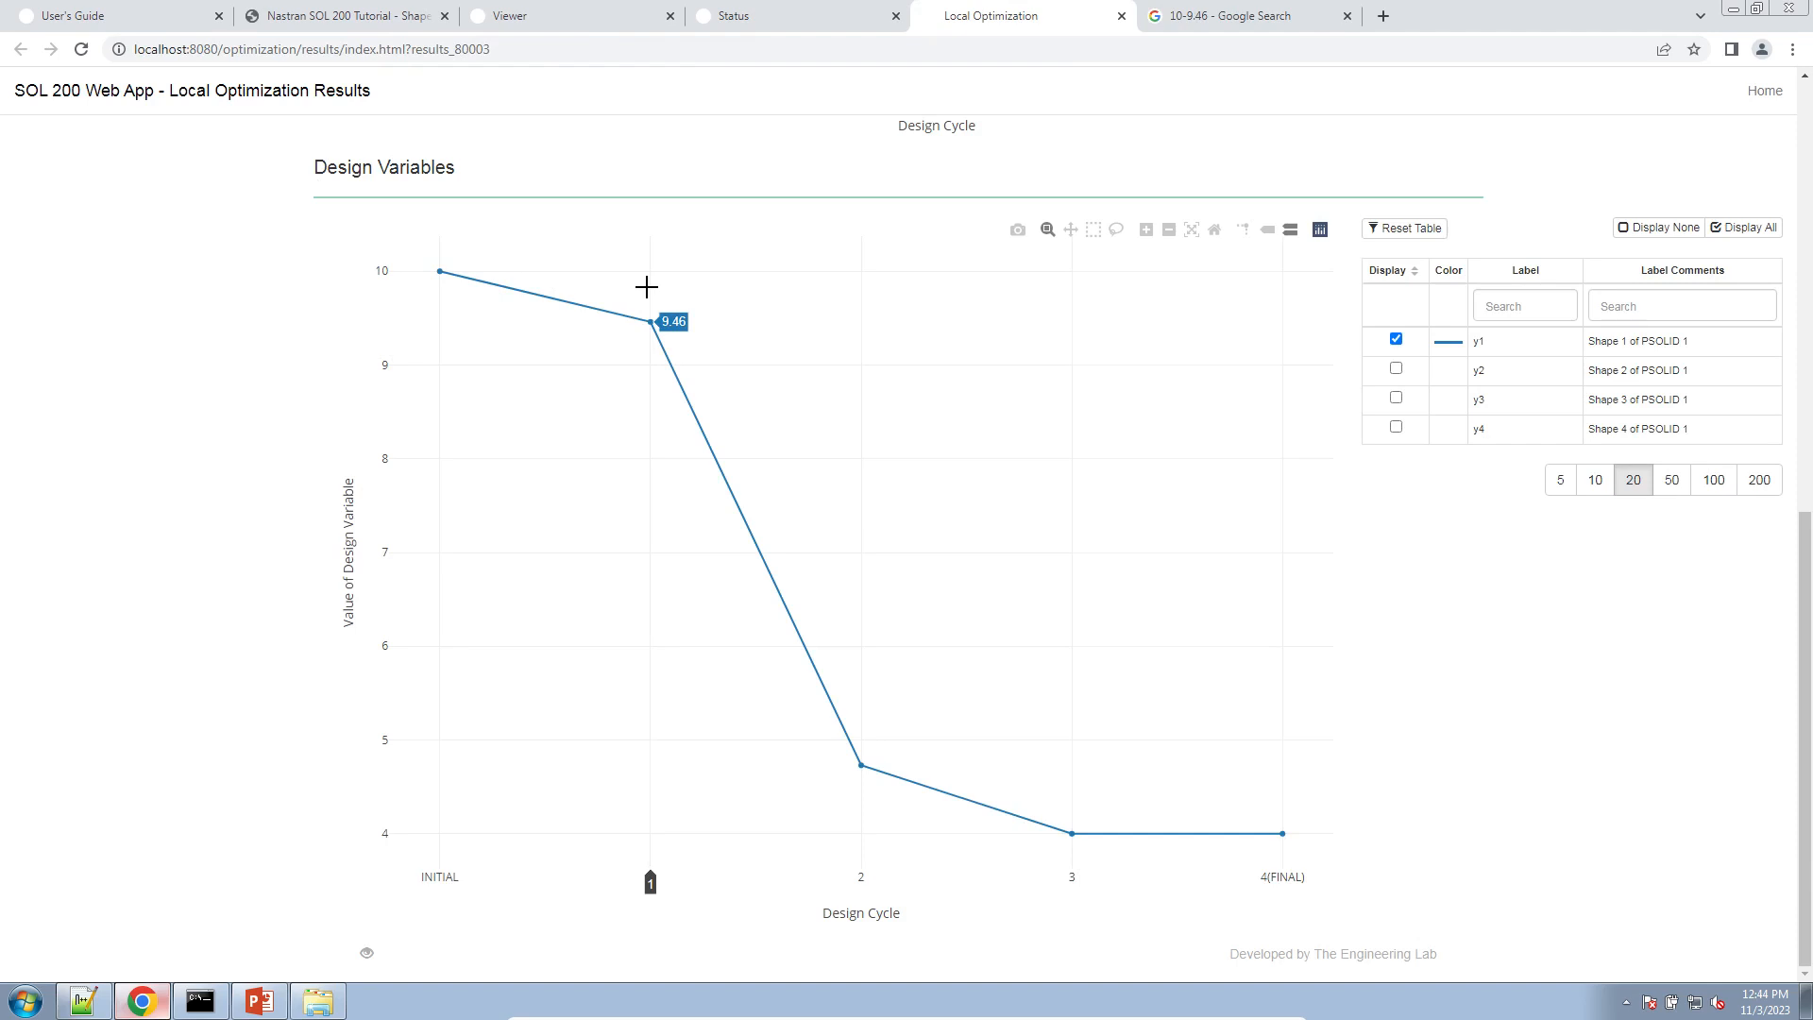
click(1212, 16)
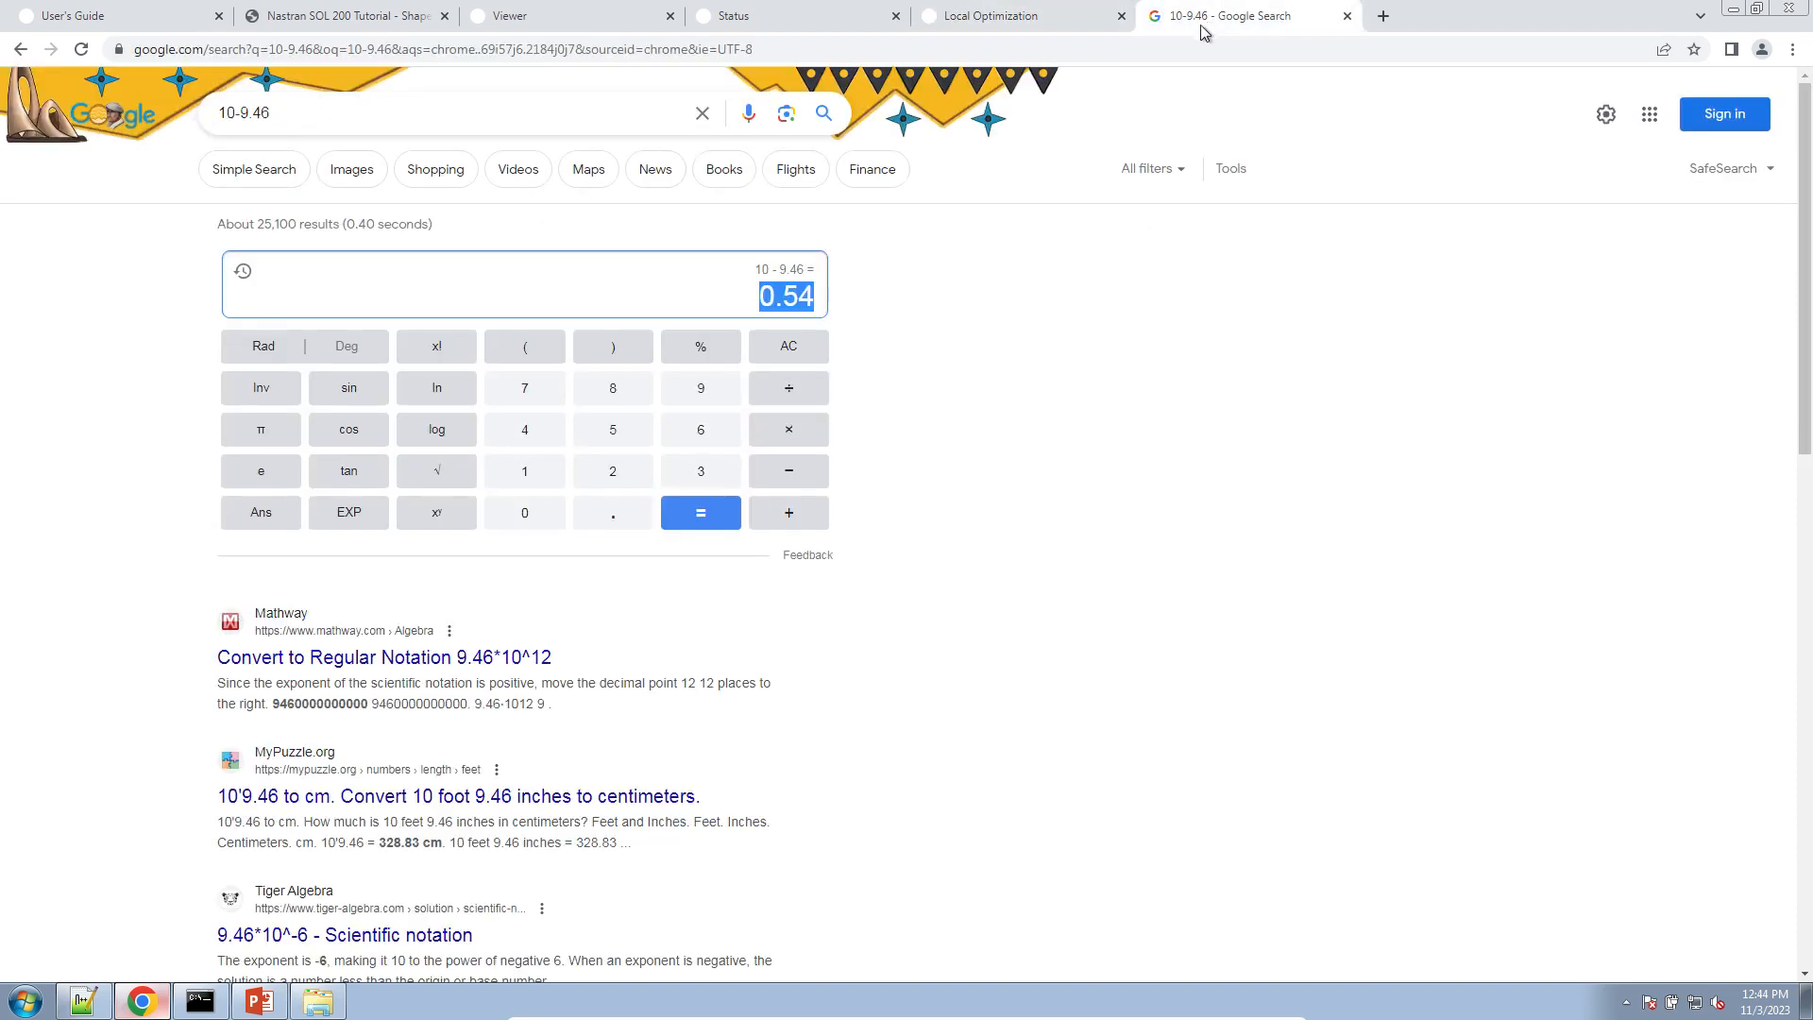
click(1018, 16)
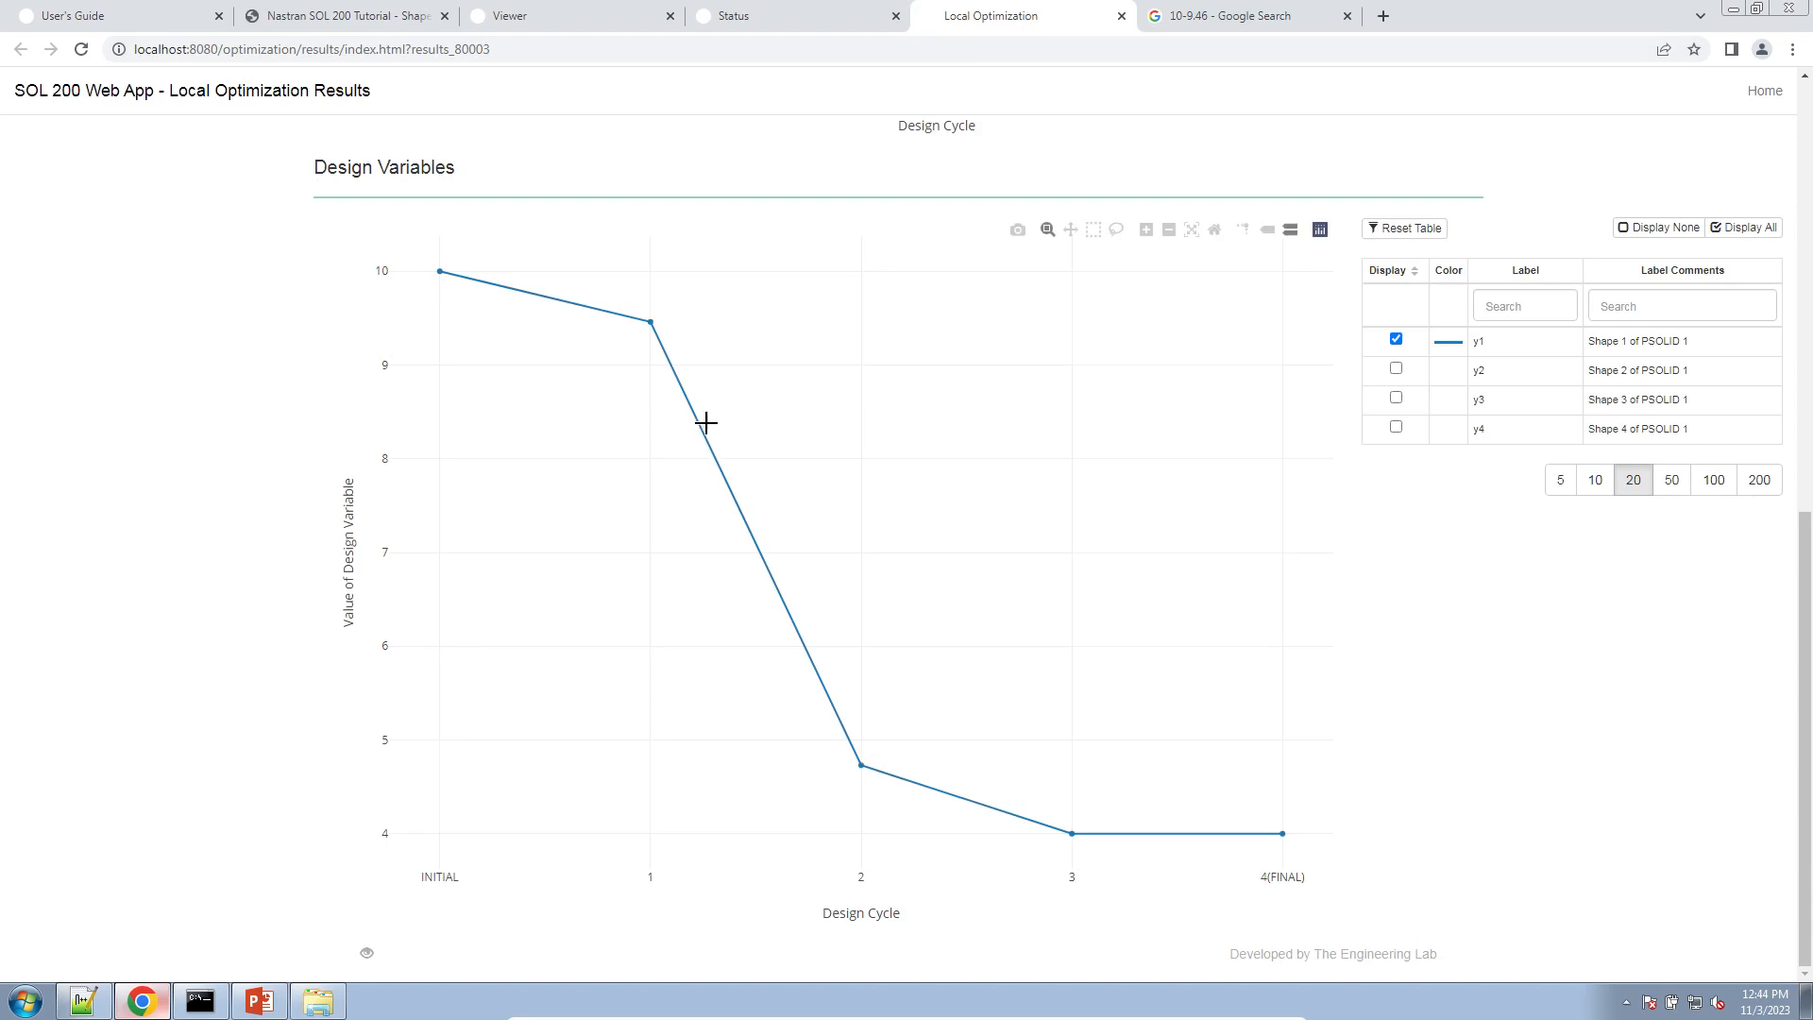
- Shrink the Shape panel in the Viewer and examine the yellow shape region's edge up close against the calculated difference
click(510, 16)
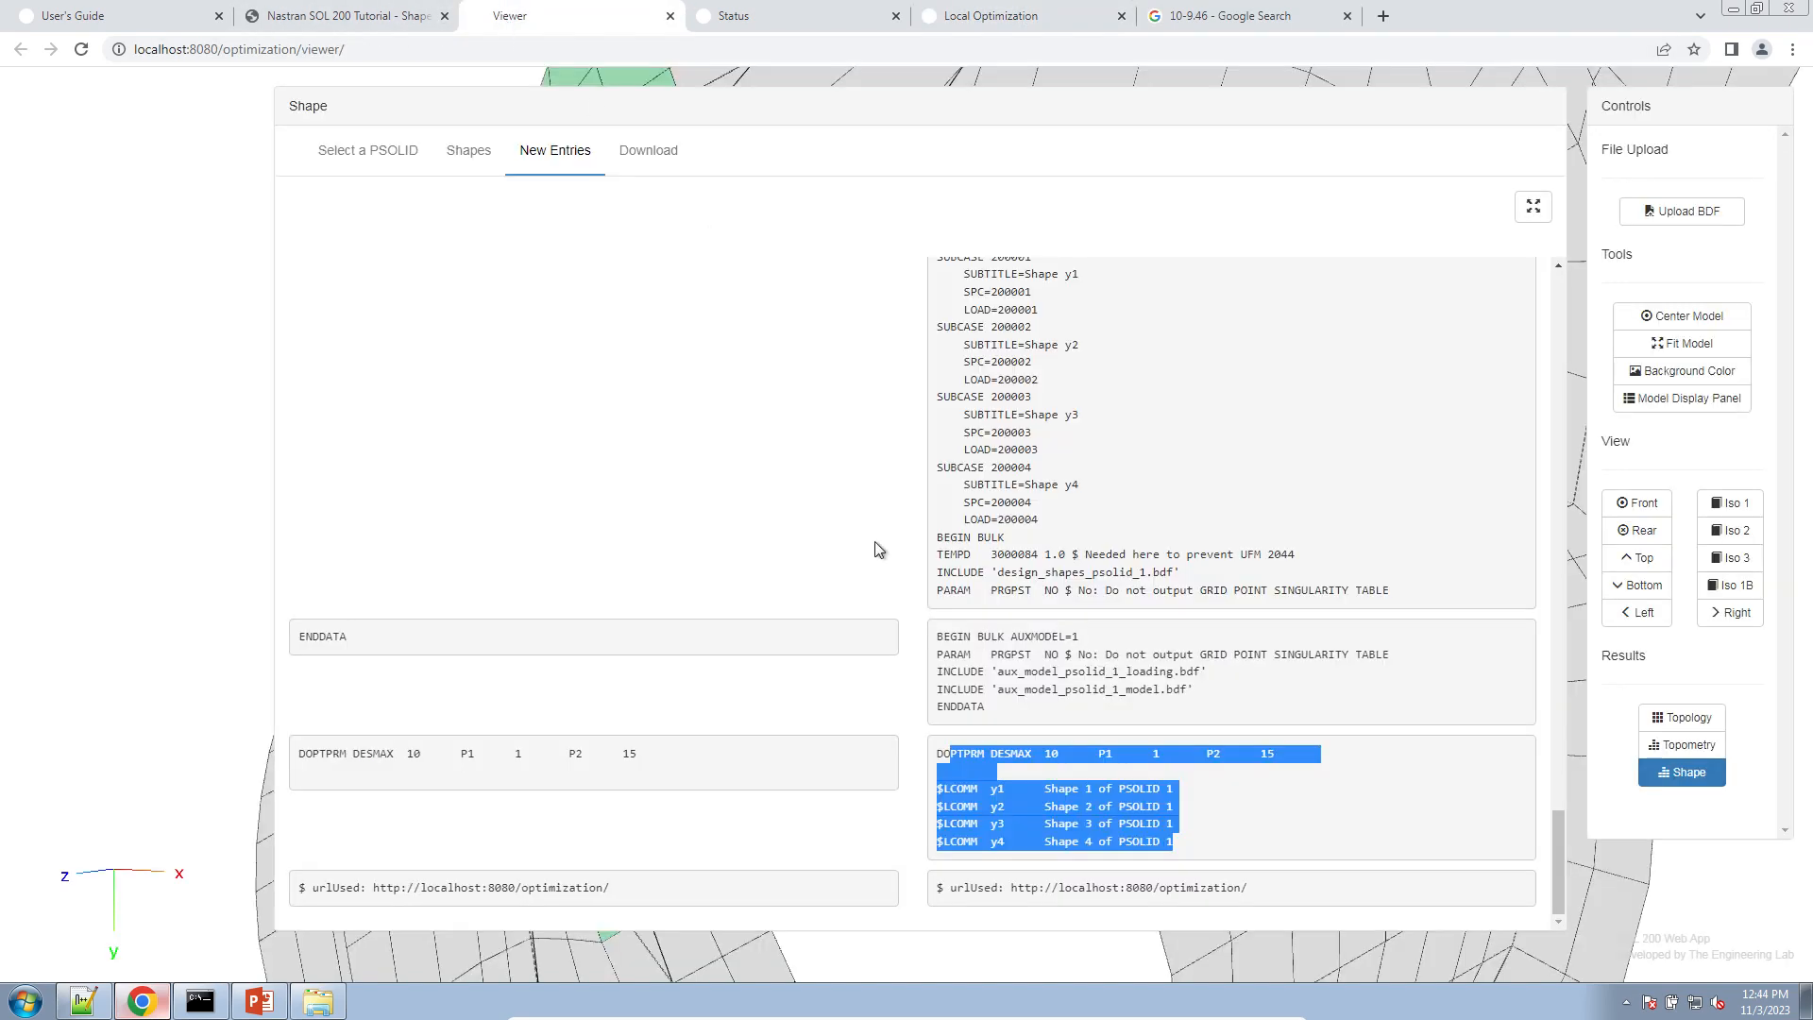
click(1534, 206)
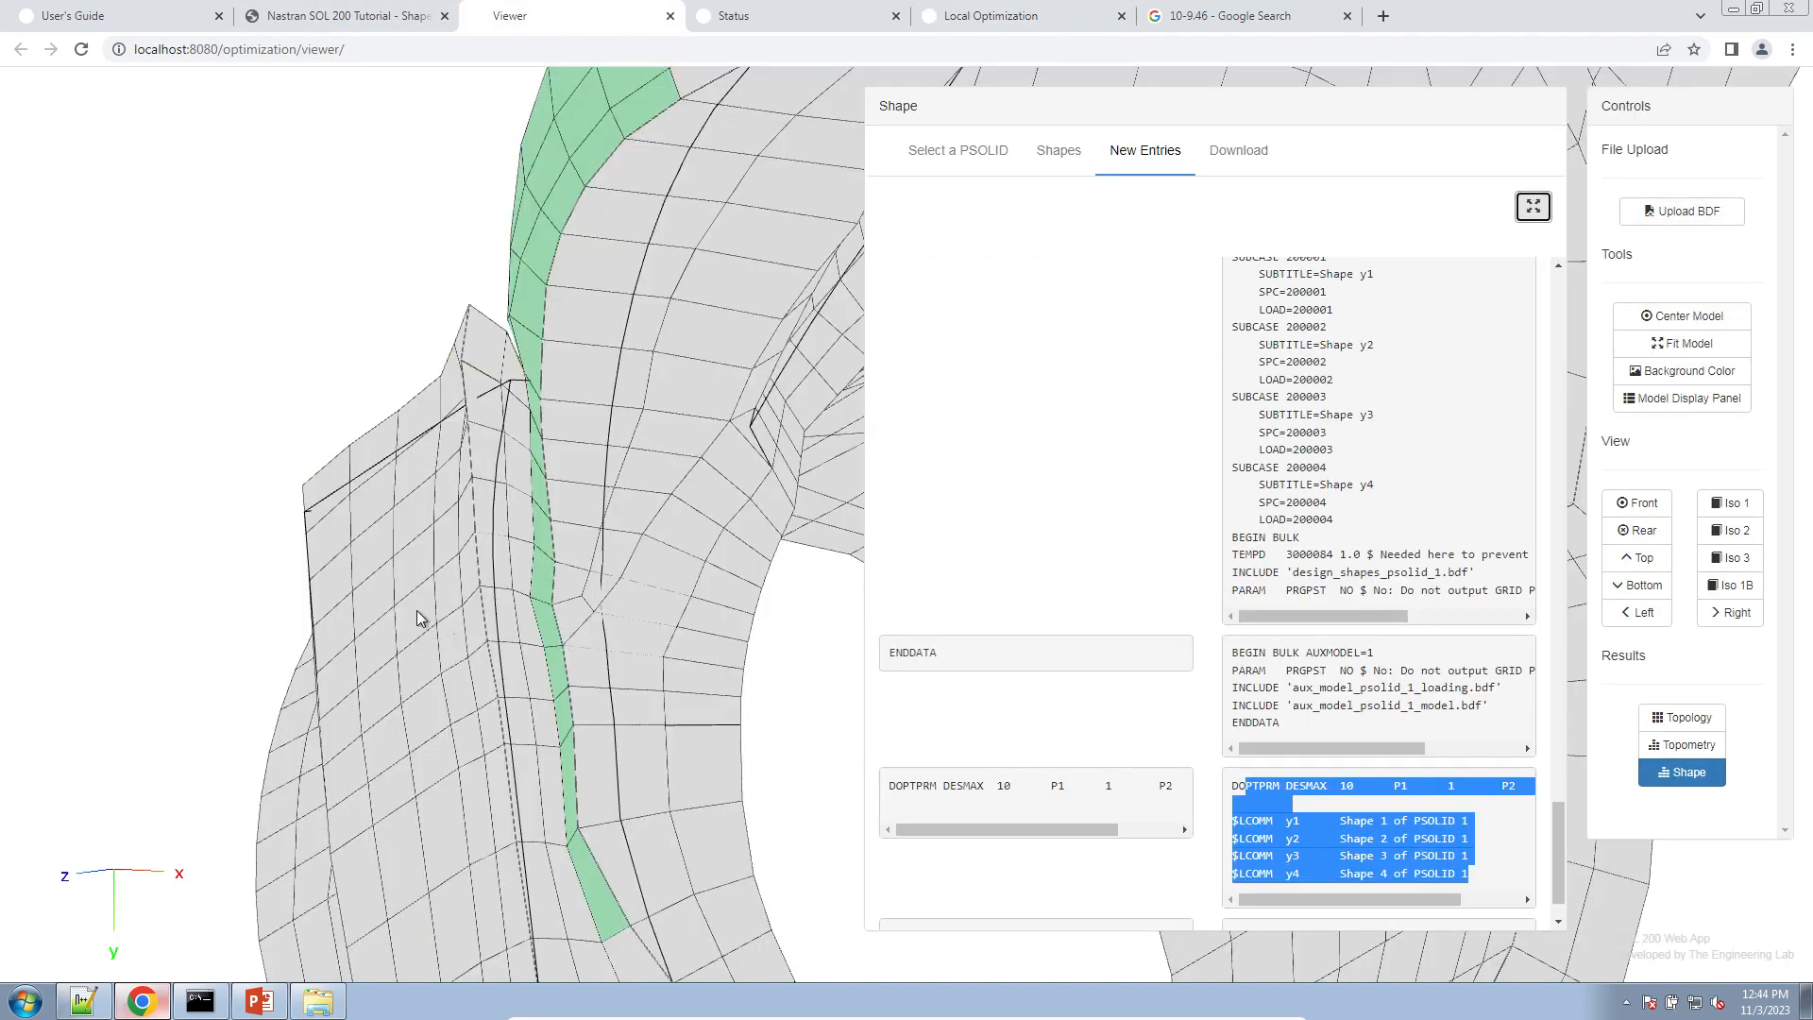
scroll(425, 618, up, 5)
mouse_move(480, 578)
mouse_down()
mouse_move(614, 651)
mouse_move(465, 502)
mouse_move(400, 501)
mouse_move(340, 579)
mouse_move(463, 572)
mouse_up()
scroll(472, 569, up, 6)
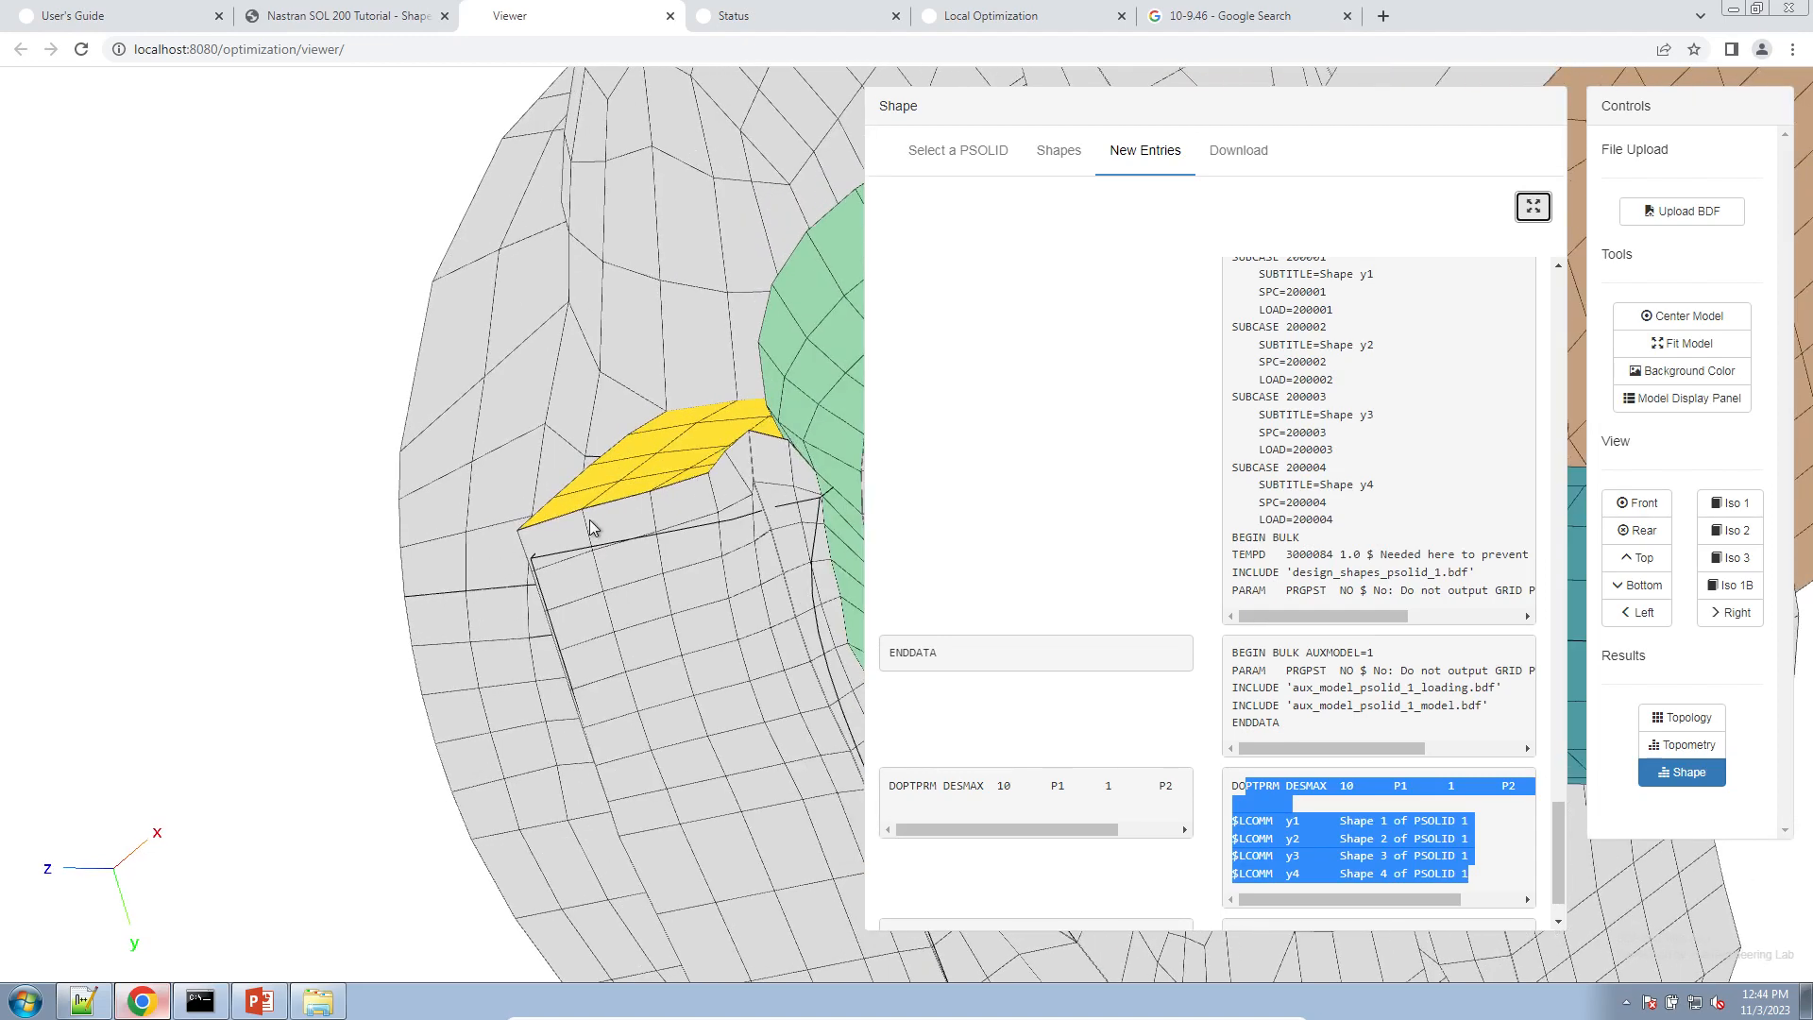
scroll(592, 526, up, 5)
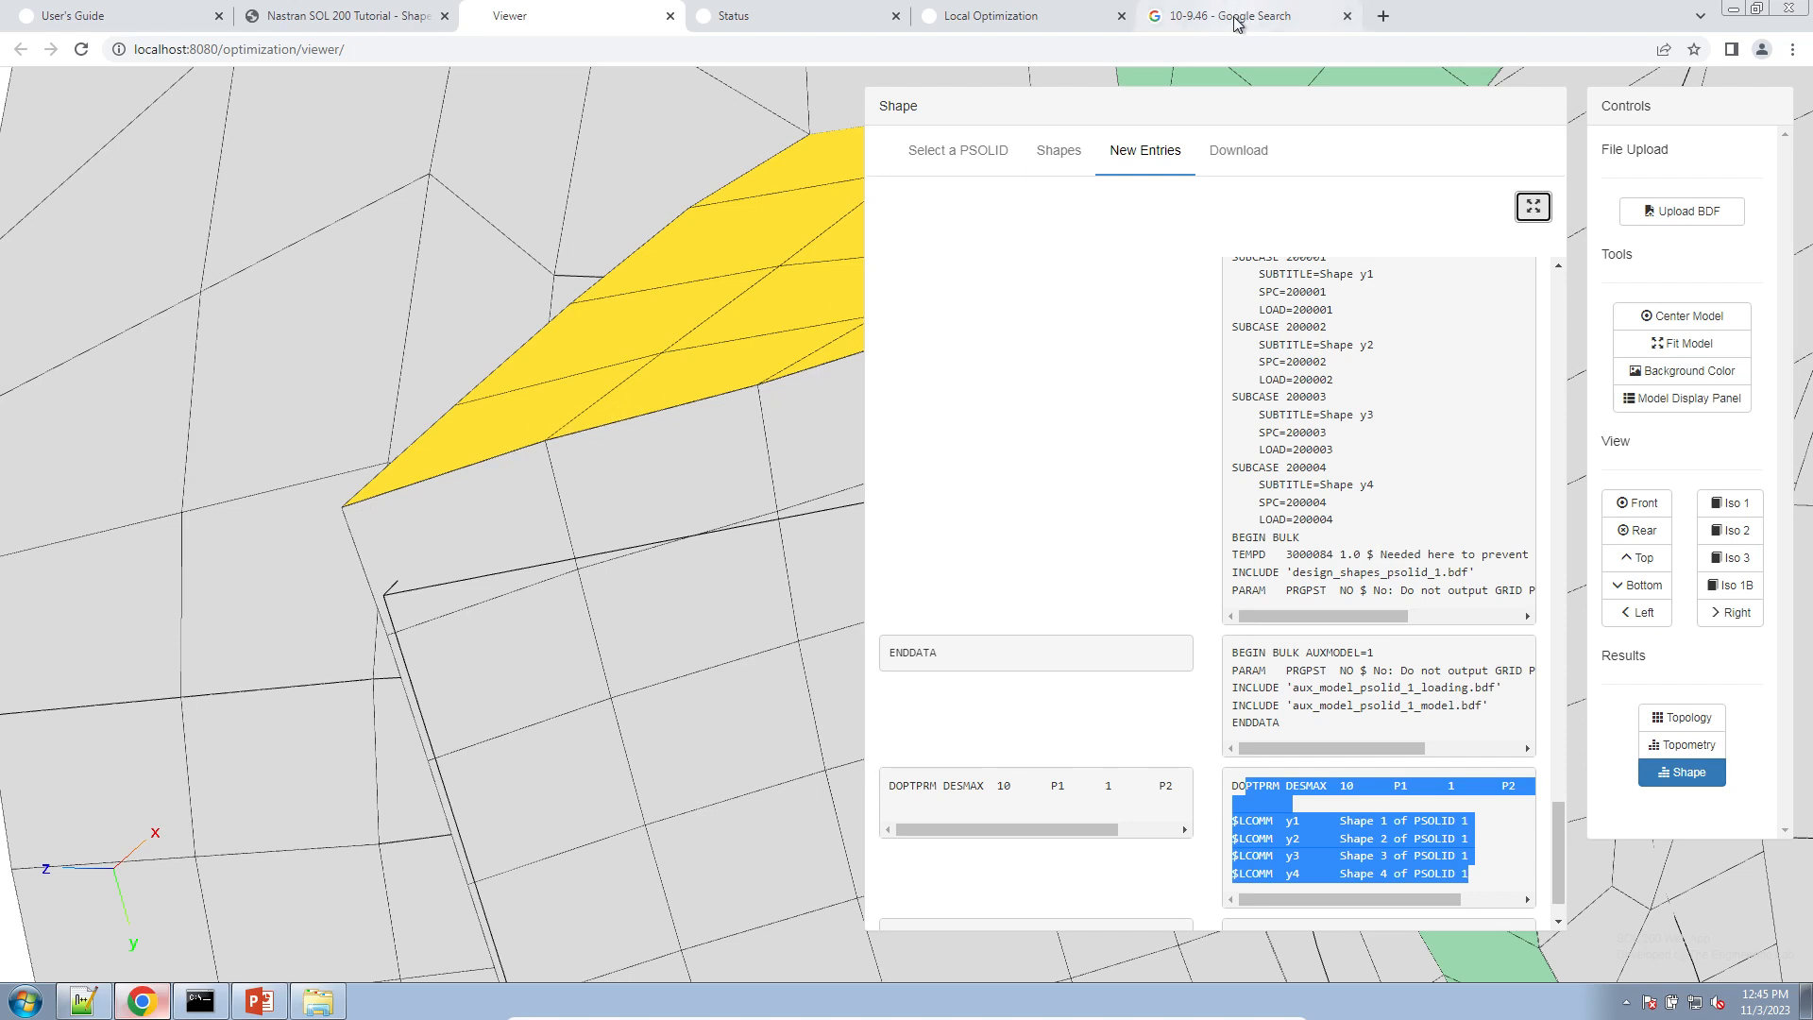
click(1180, 15)
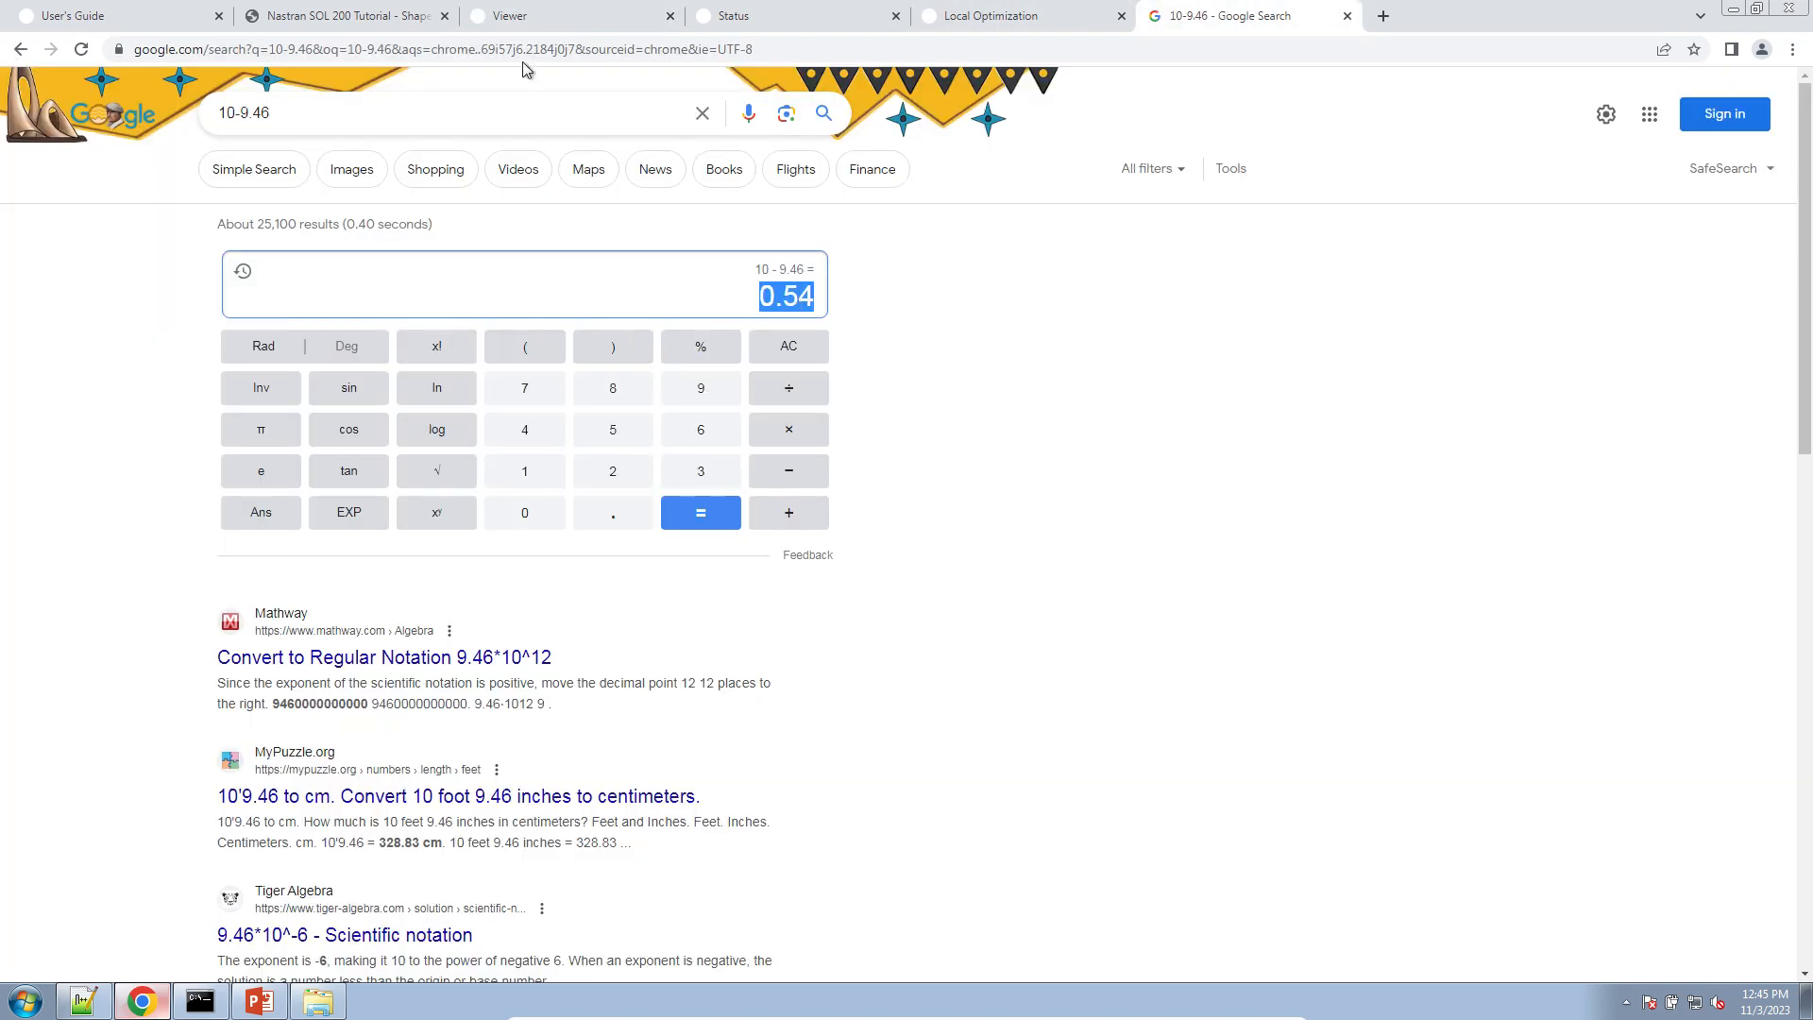
click(529, 15)
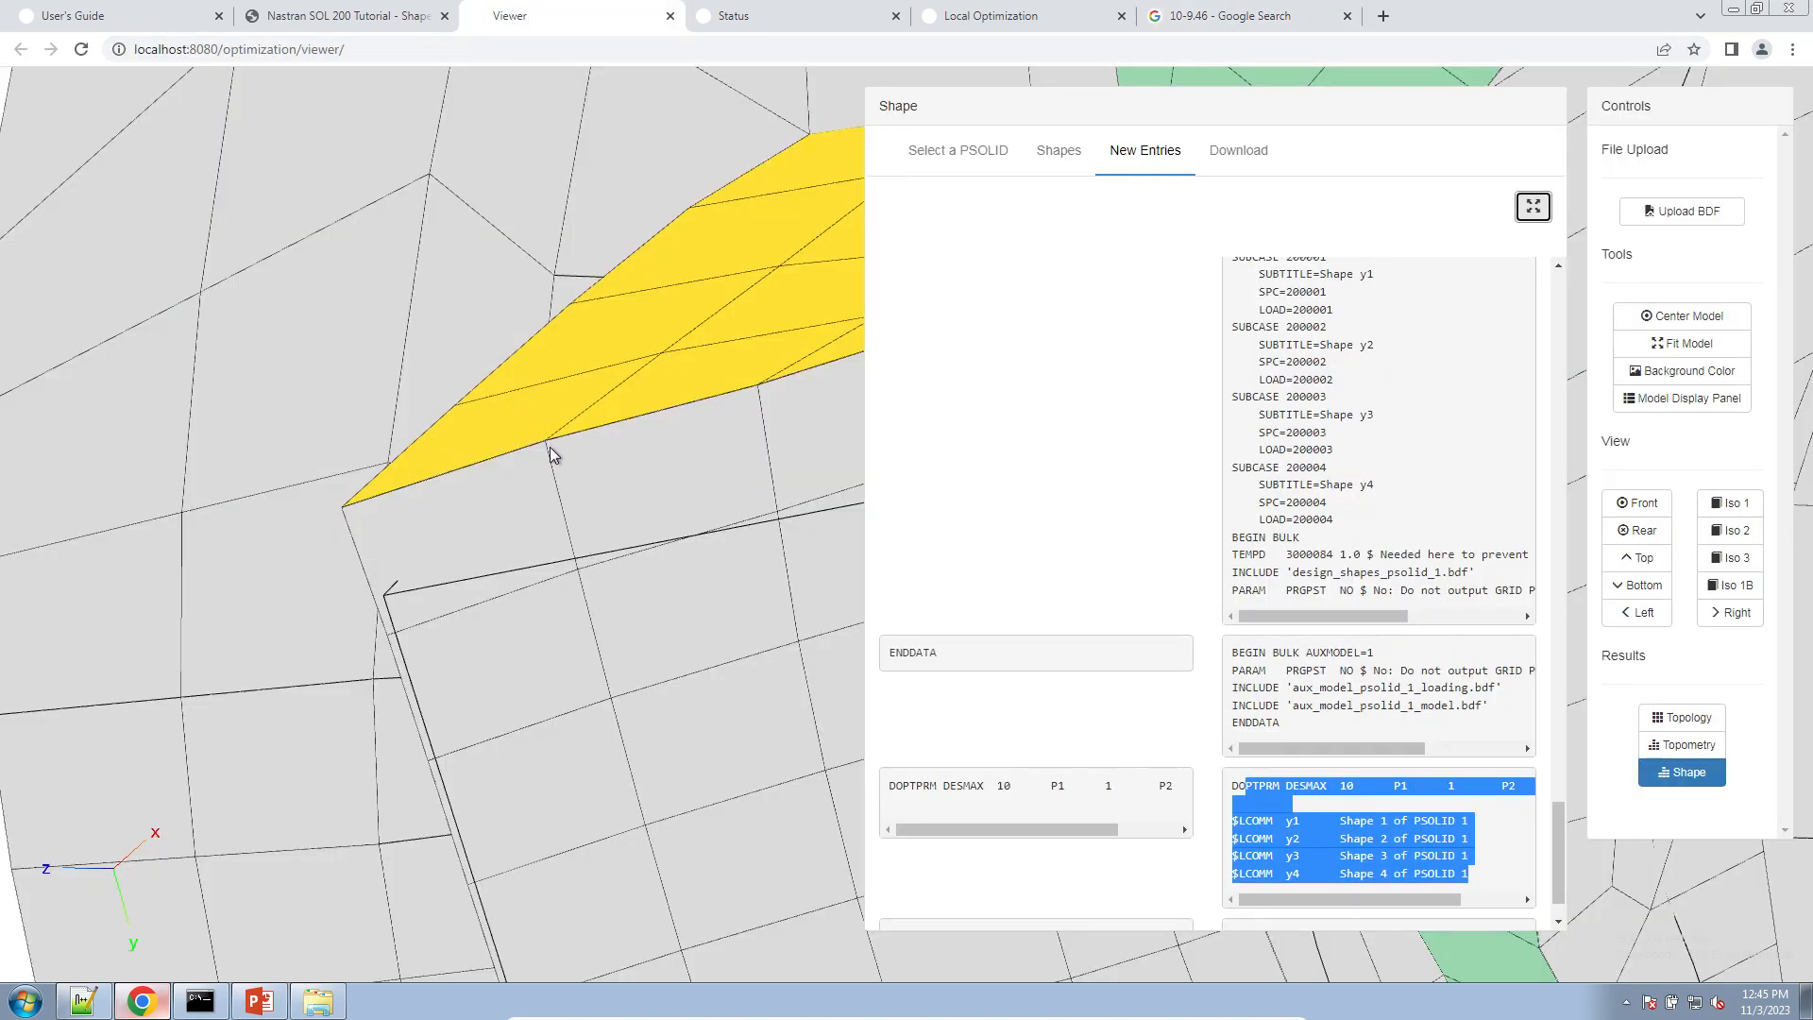
- Inspect the y1 history in the Design Variables plot and add y2, y3 and y4 to the display
click(1074, 26)
mouse_move(440, 281)
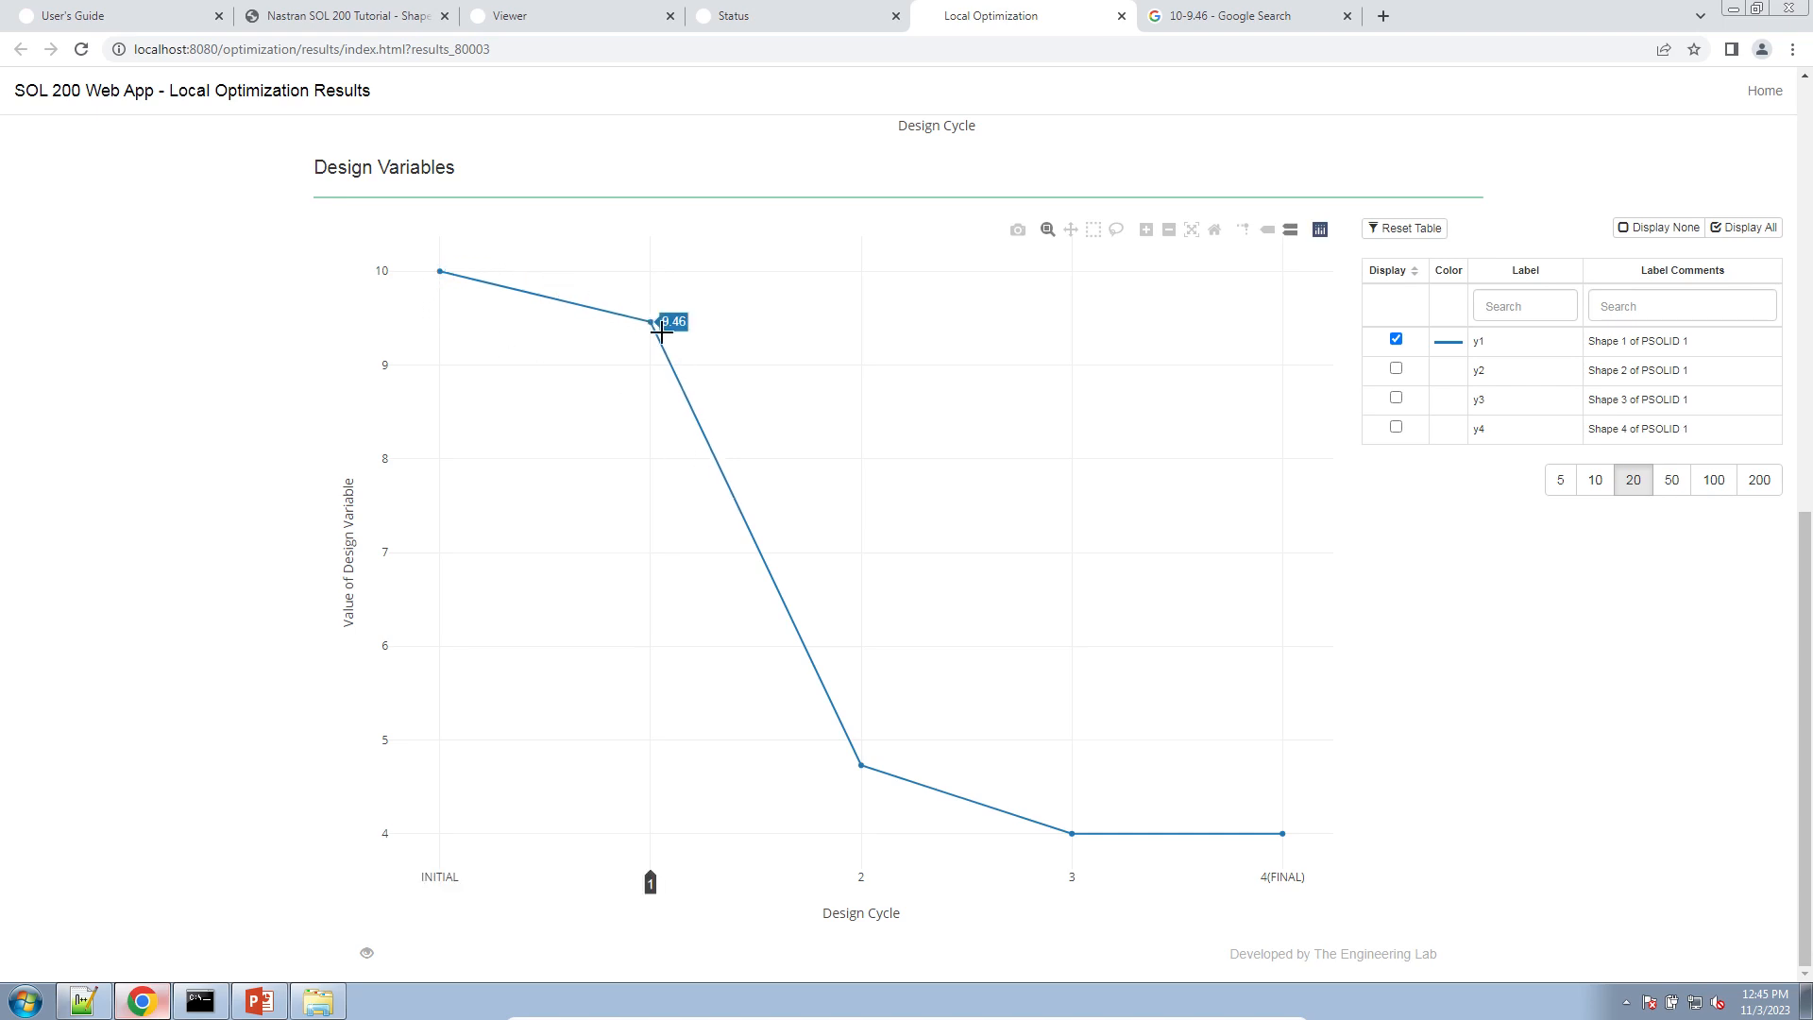
mouse_move(1139, 832)
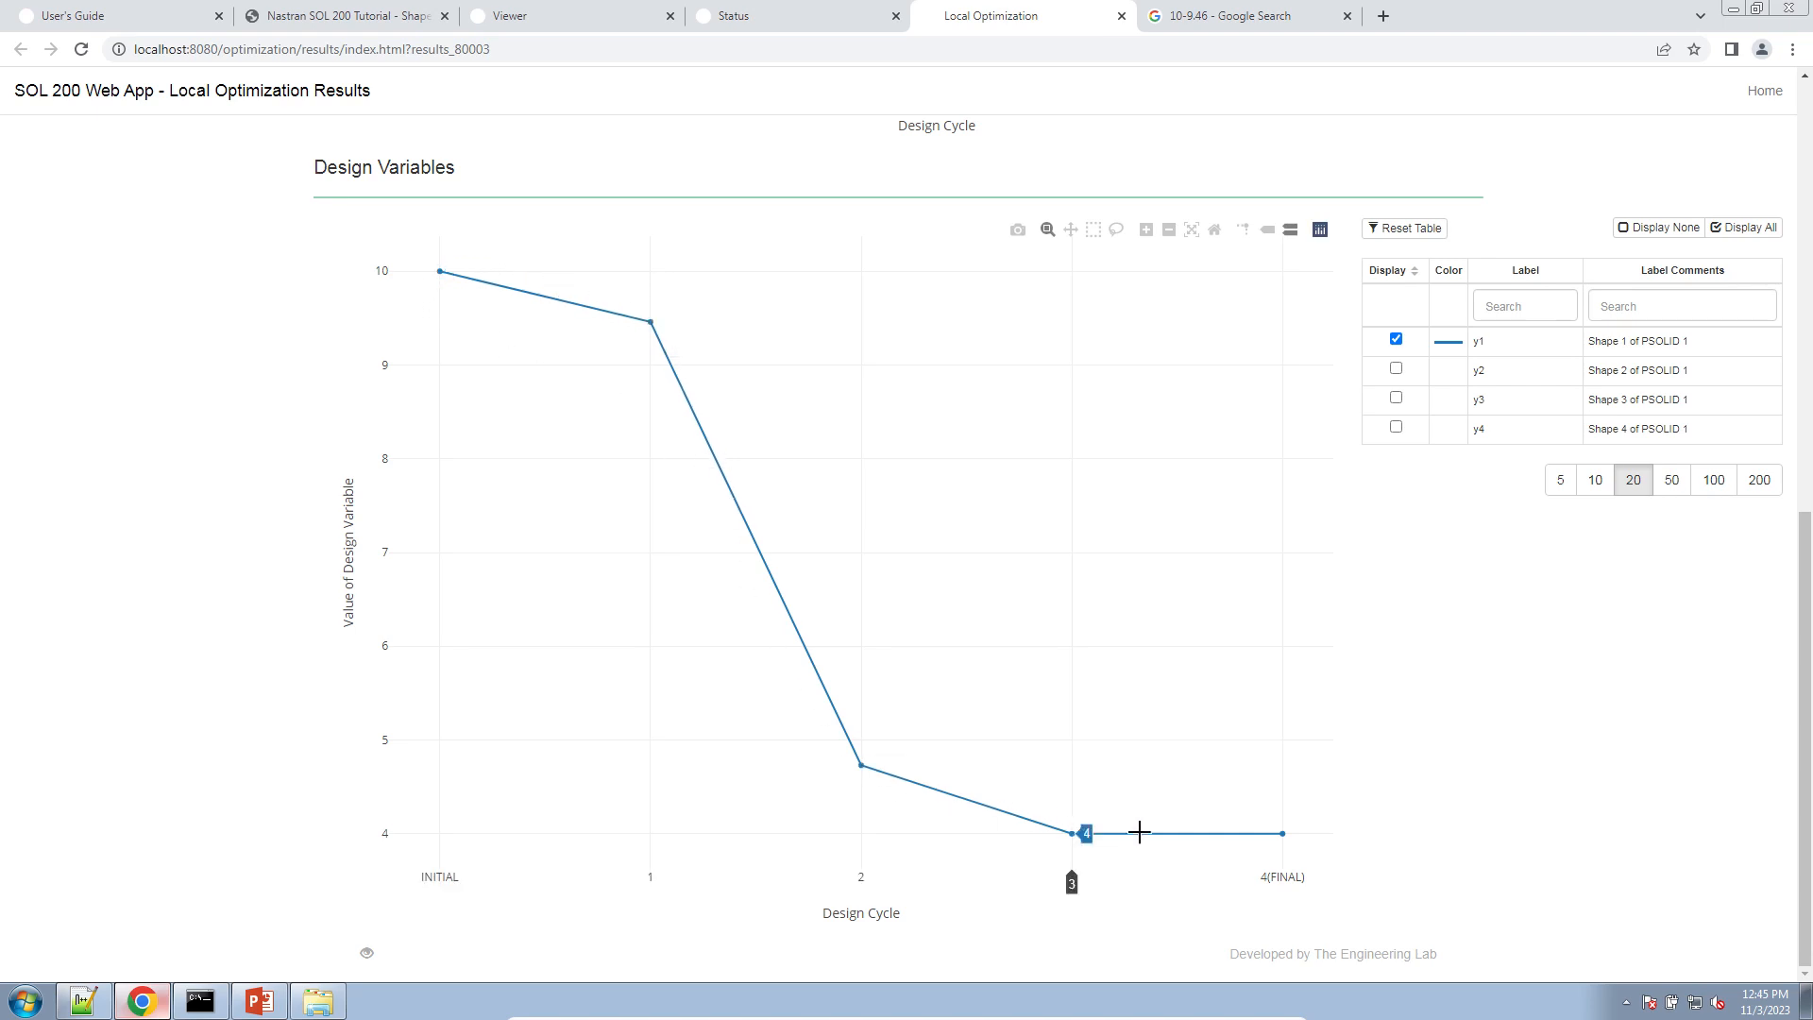
click(1395, 369)
click(1396, 398)
click(1395, 428)
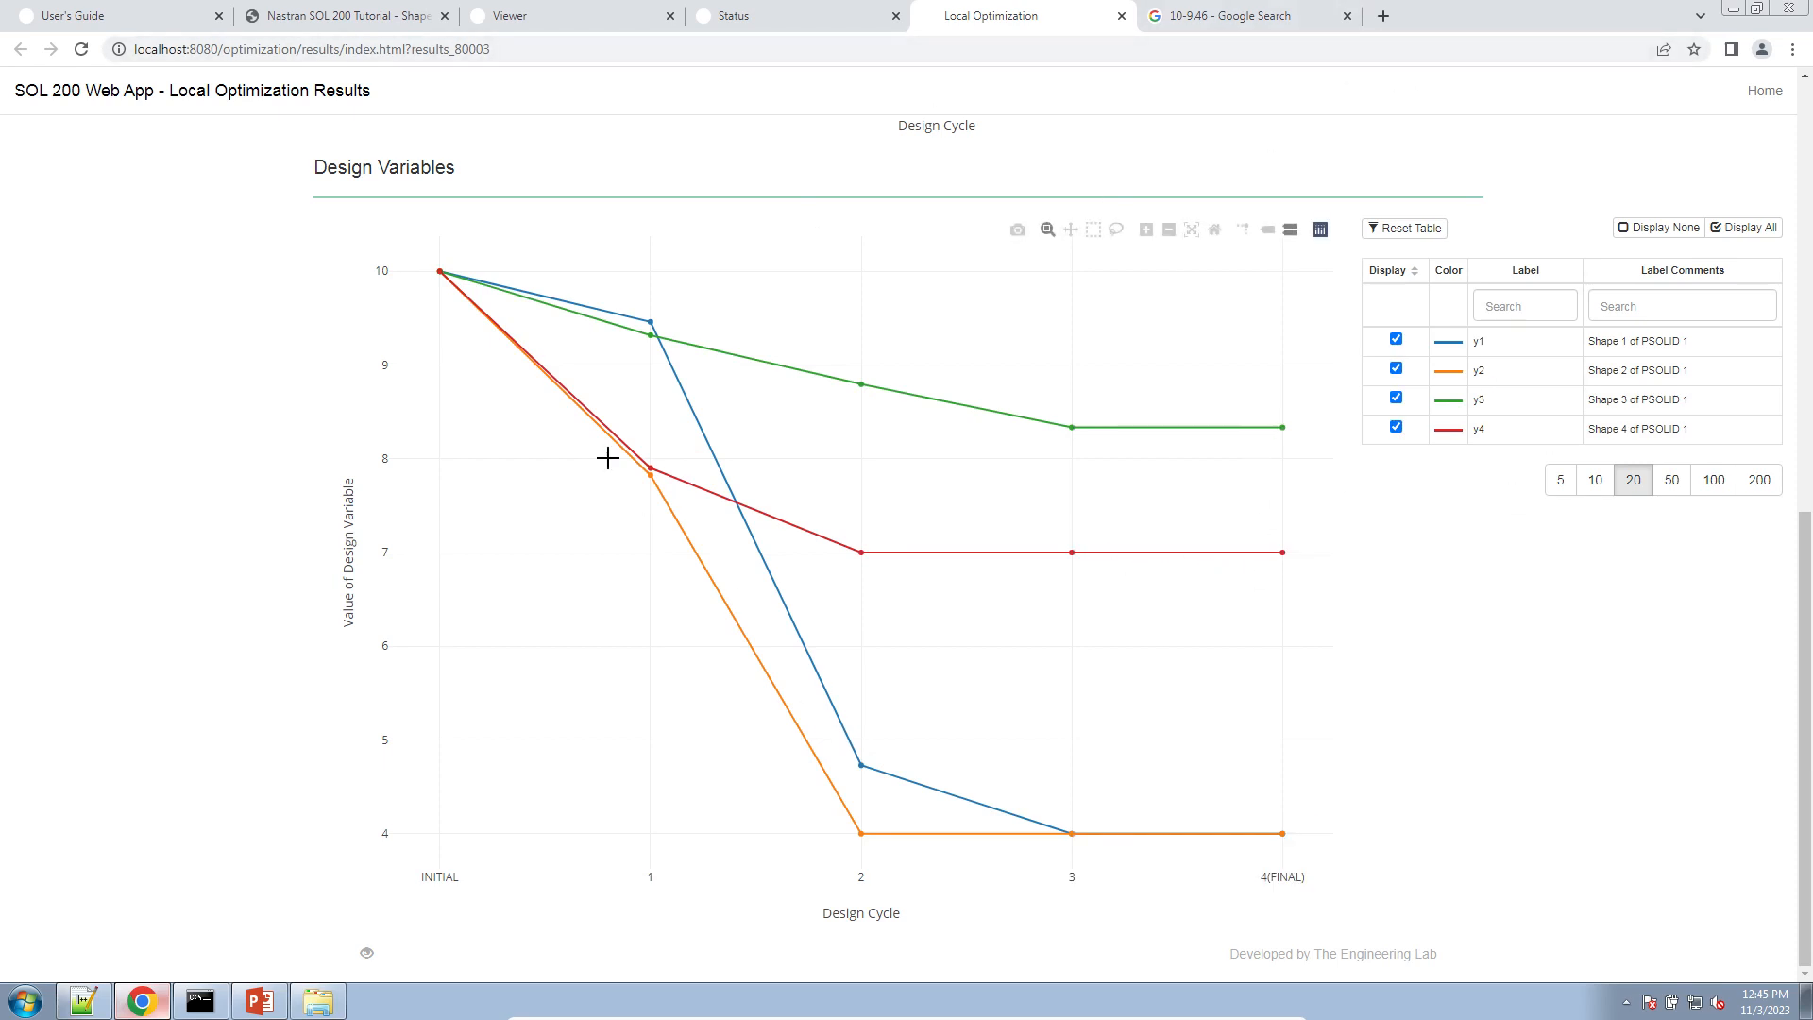
- Start a new Patran session from the pat_a folder on the desktop
click(318, 1001)
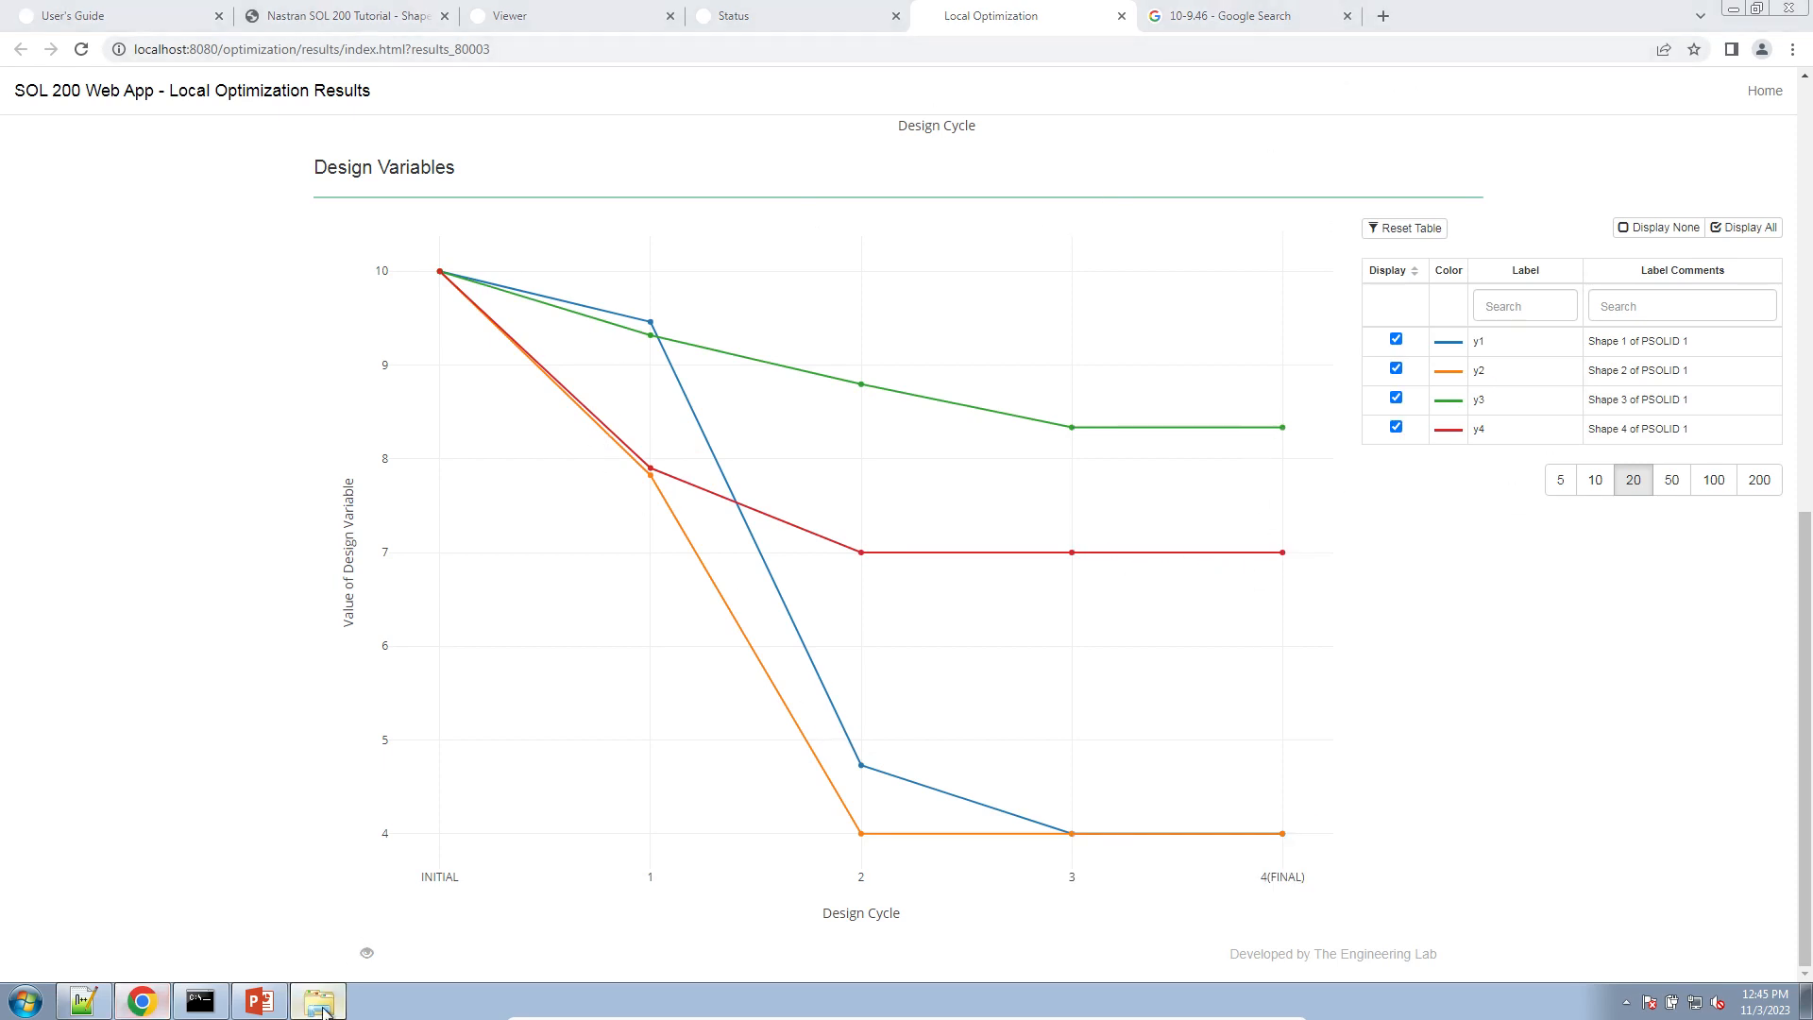
click(1805, 1001)
right_click(1682, 144)
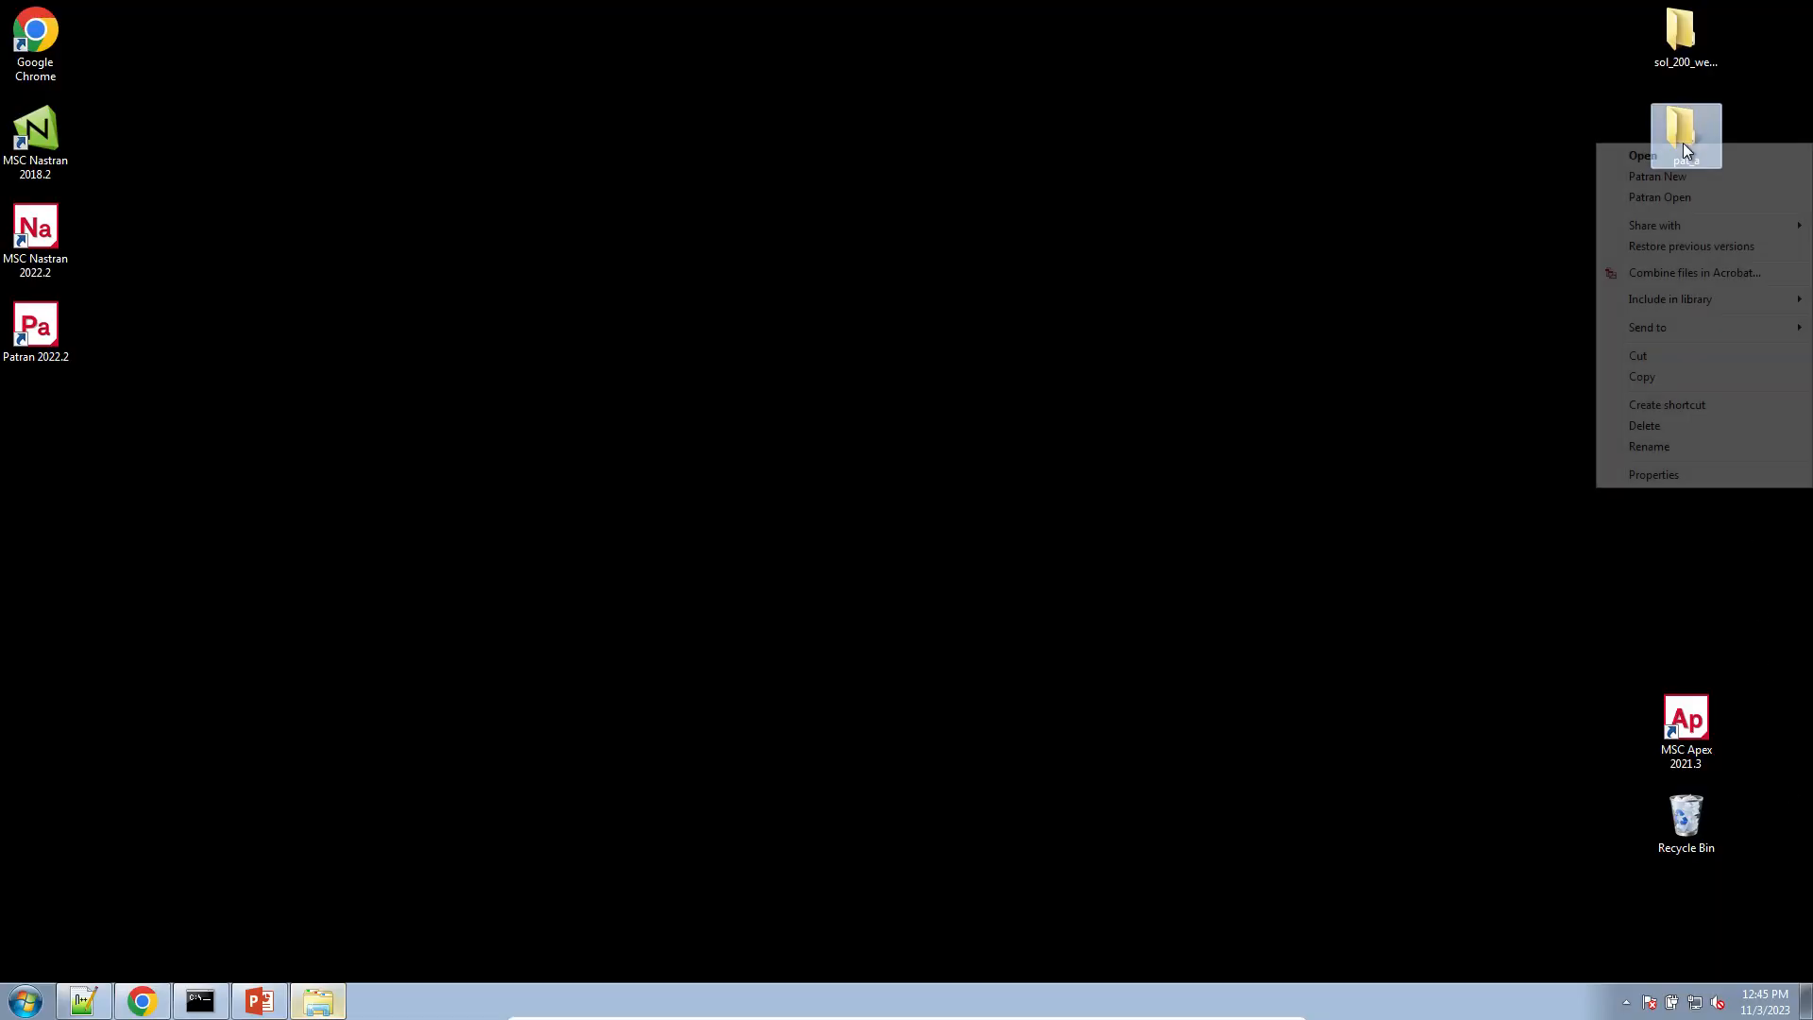
click(1709, 172)
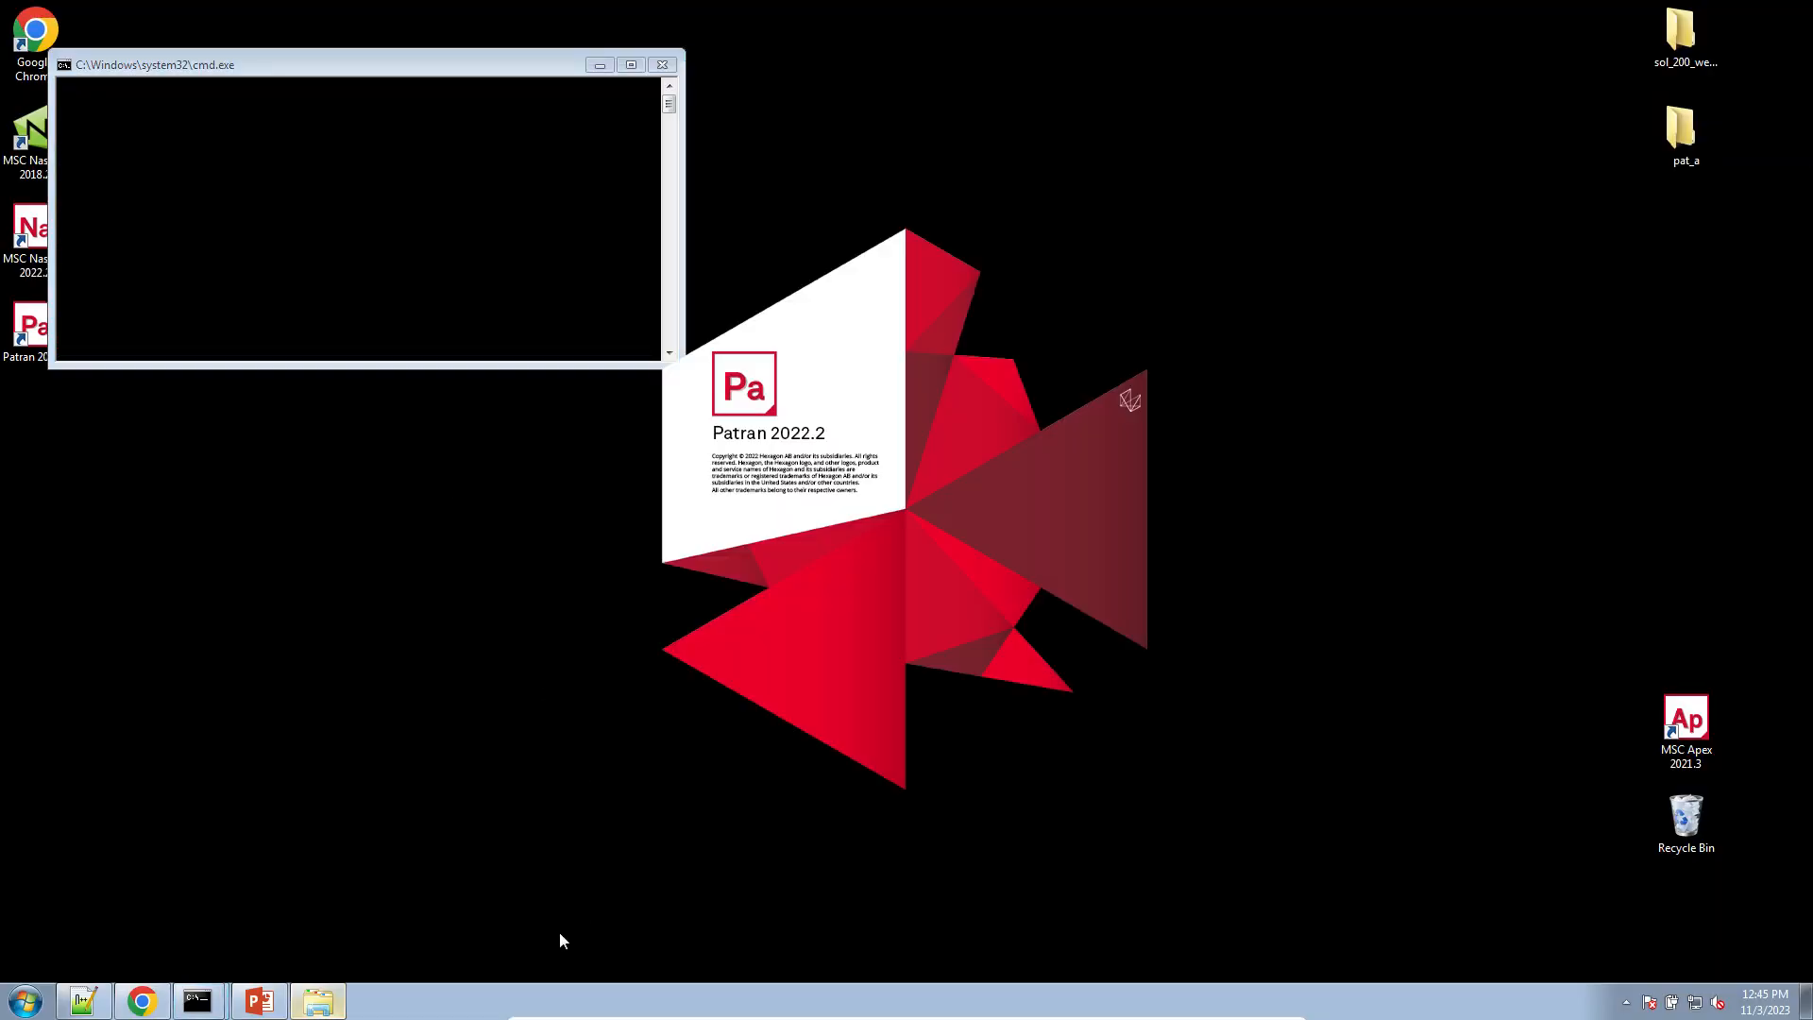
- Switch to PowerPoint and review slides 49 to 52 on viewing, interpreting and animating the shape optimization results in Patran
click(253, 1003)
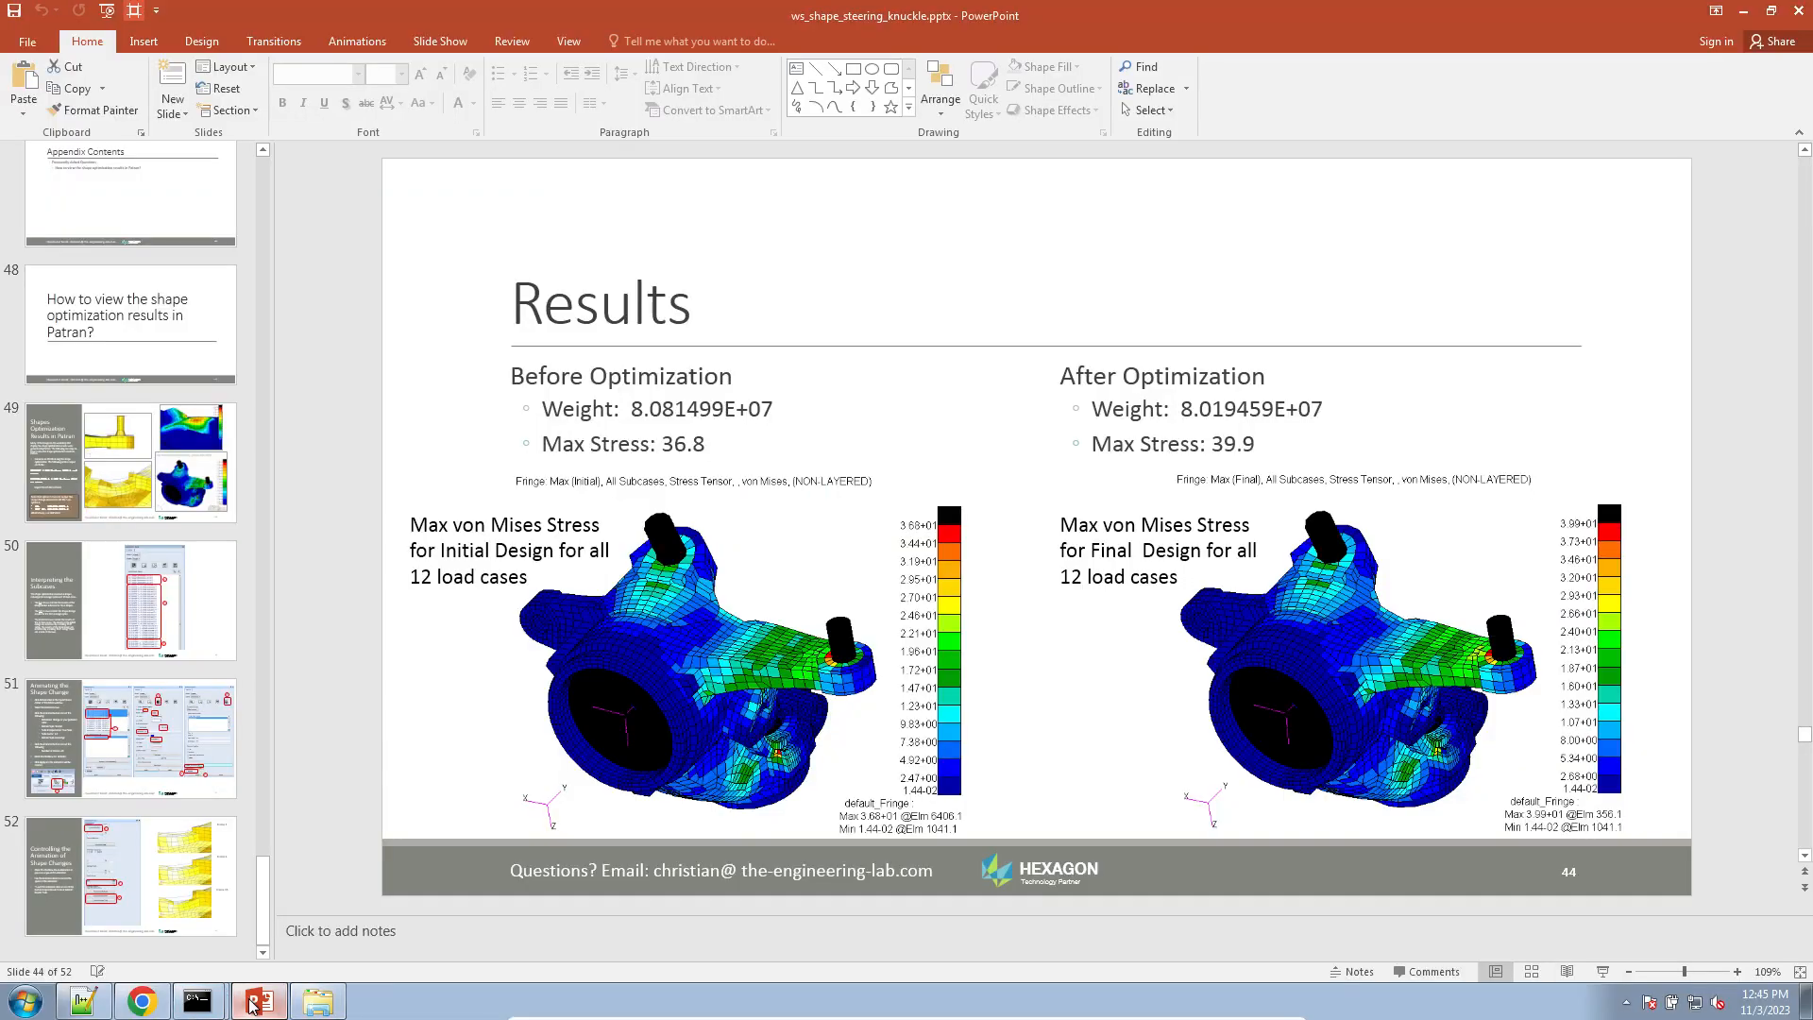
scroll(134, 799, up, 8)
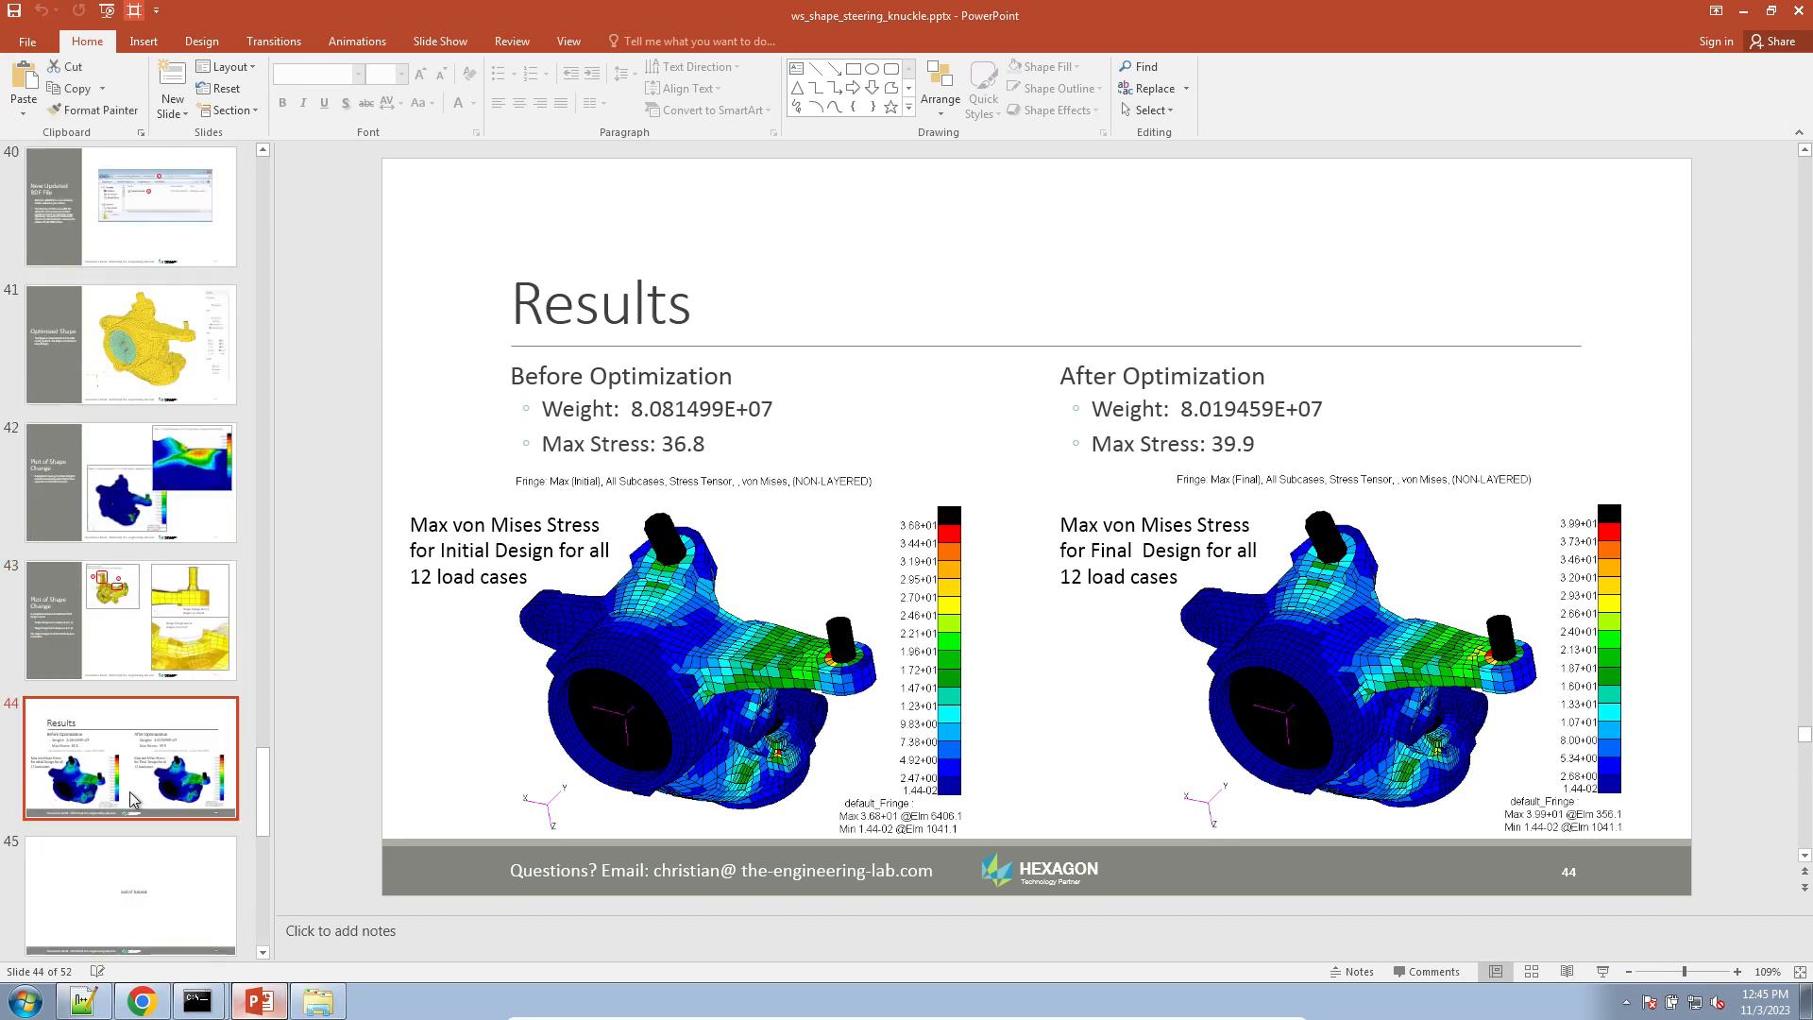
scroll(134, 799, down, 14)
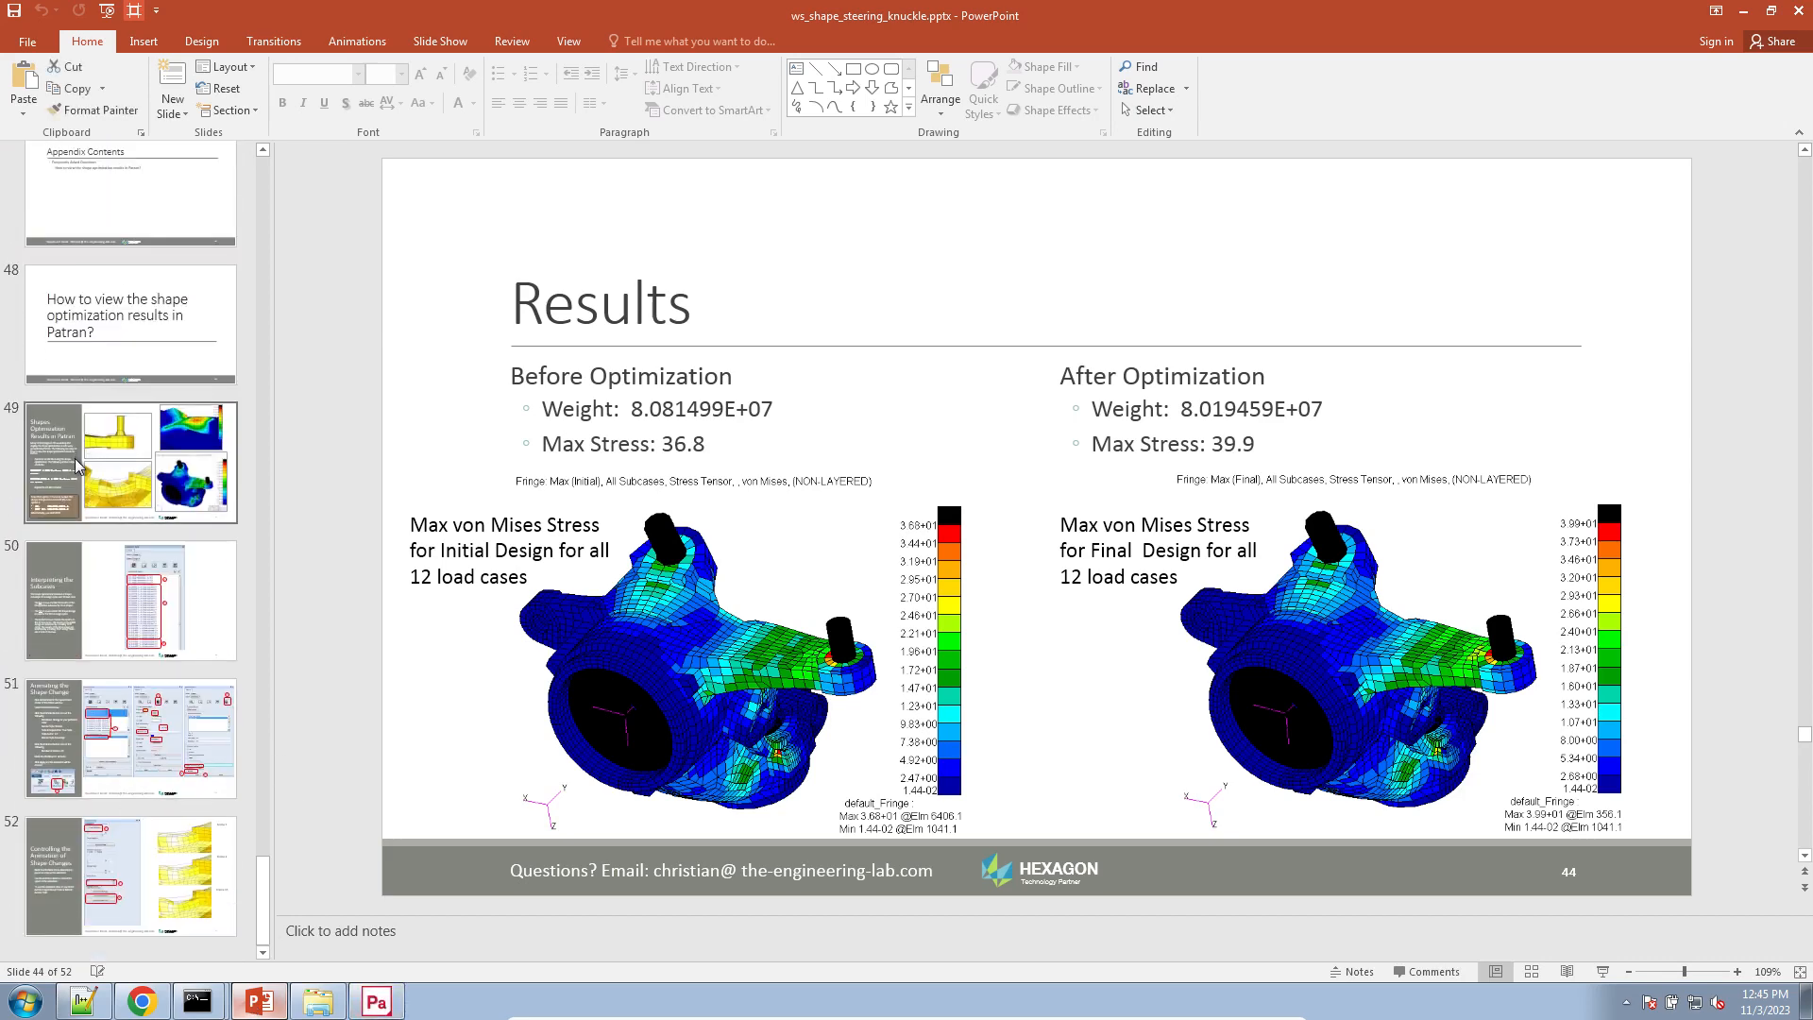
click(118, 465)
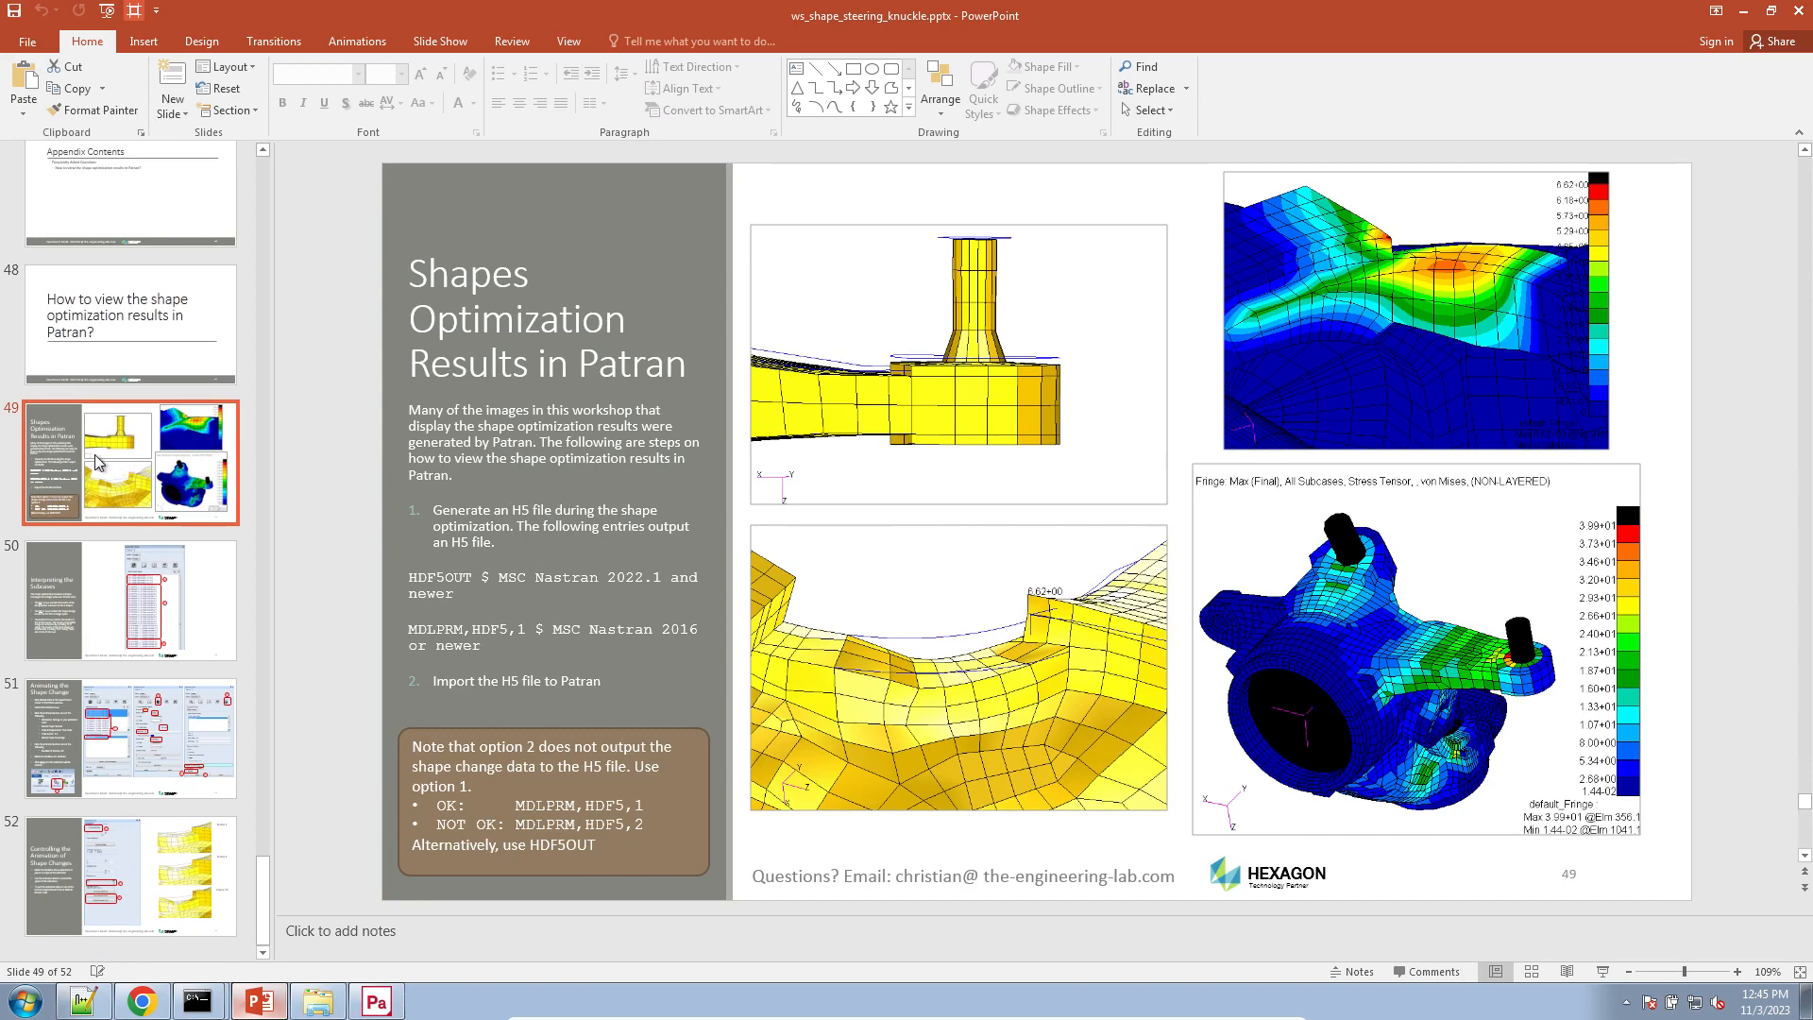
click(156, 591)
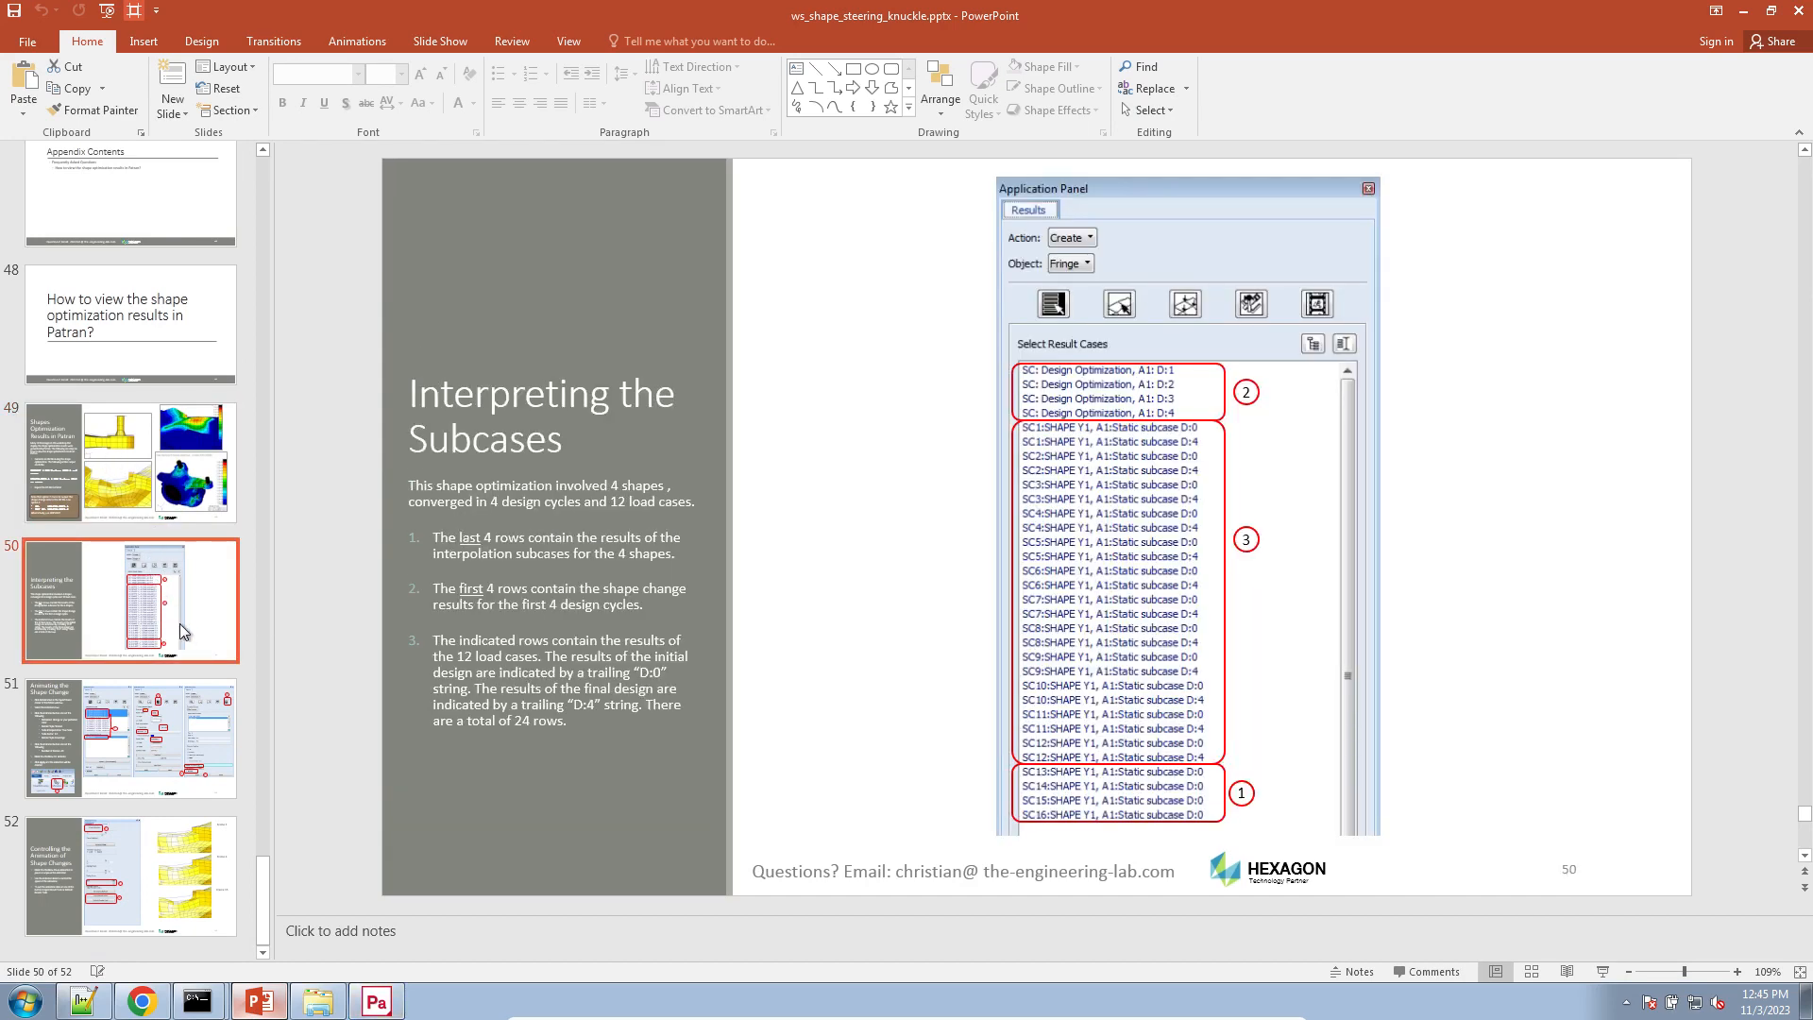
click(171, 701)
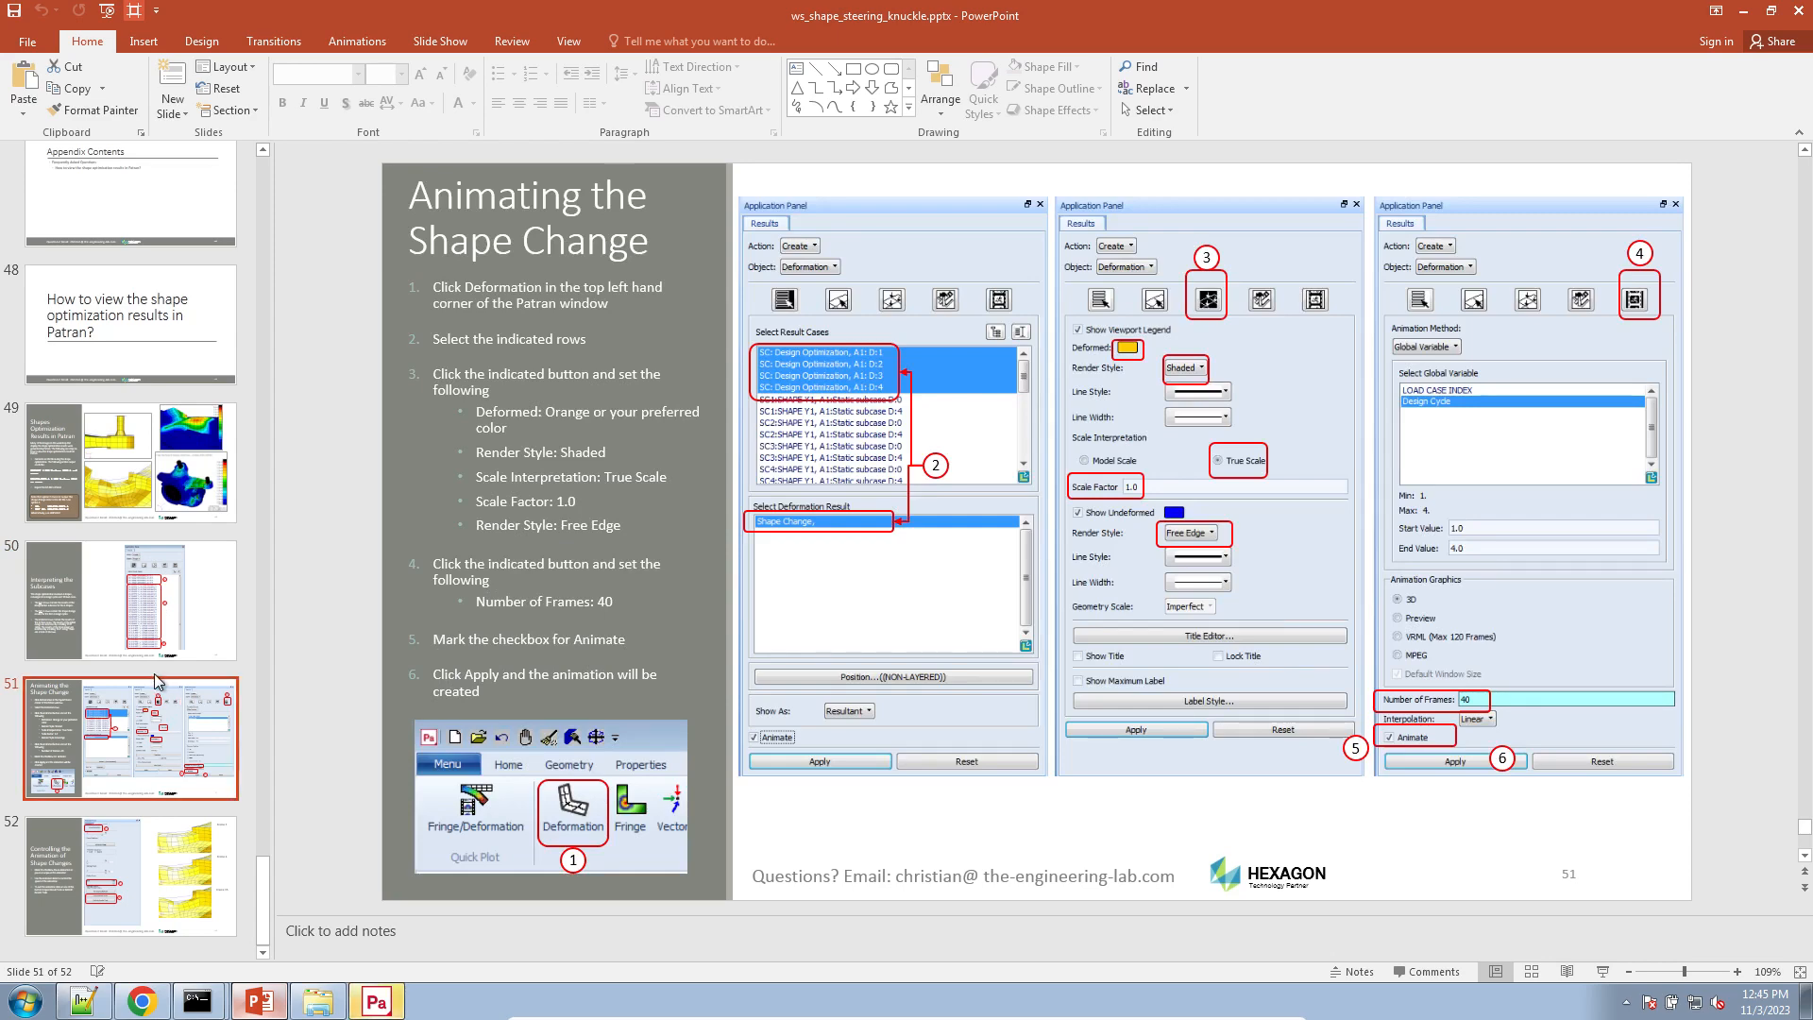
click(147, 894)
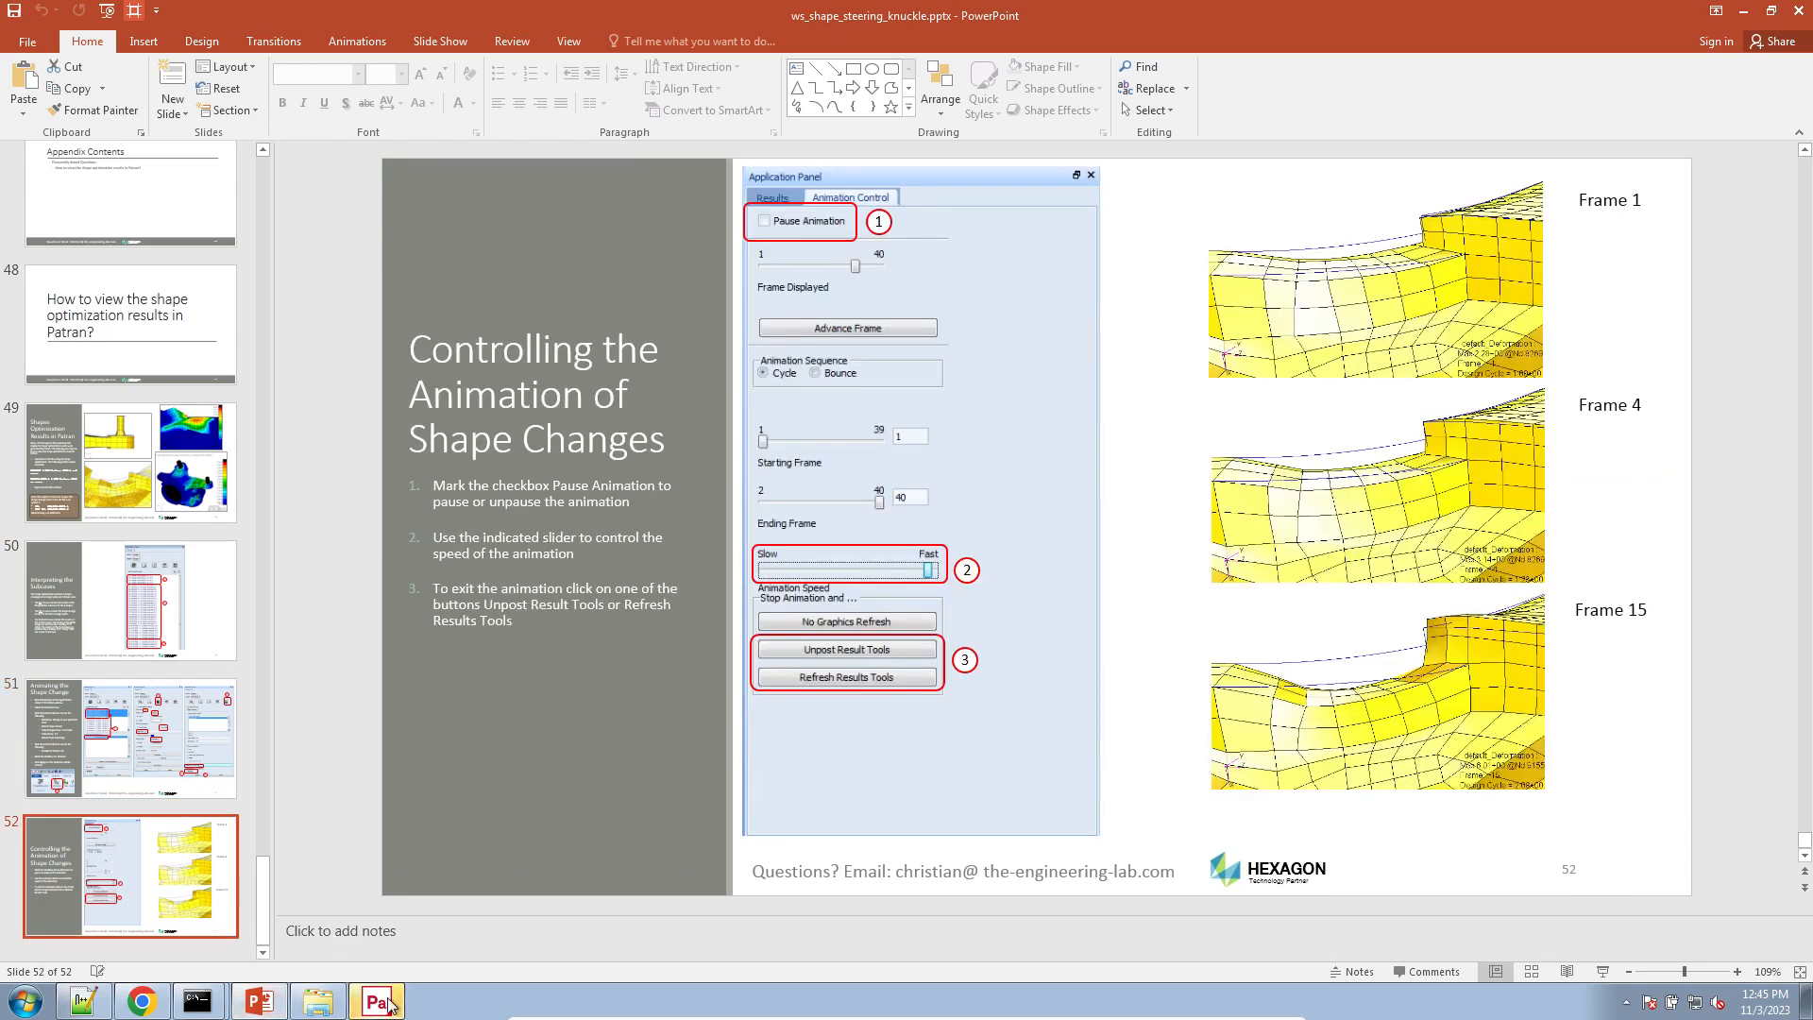
- Switch to Patran and import the MSC.Nastran input file model.bdf from the 1_starting_files folder in Downloads
click(387, 1001)
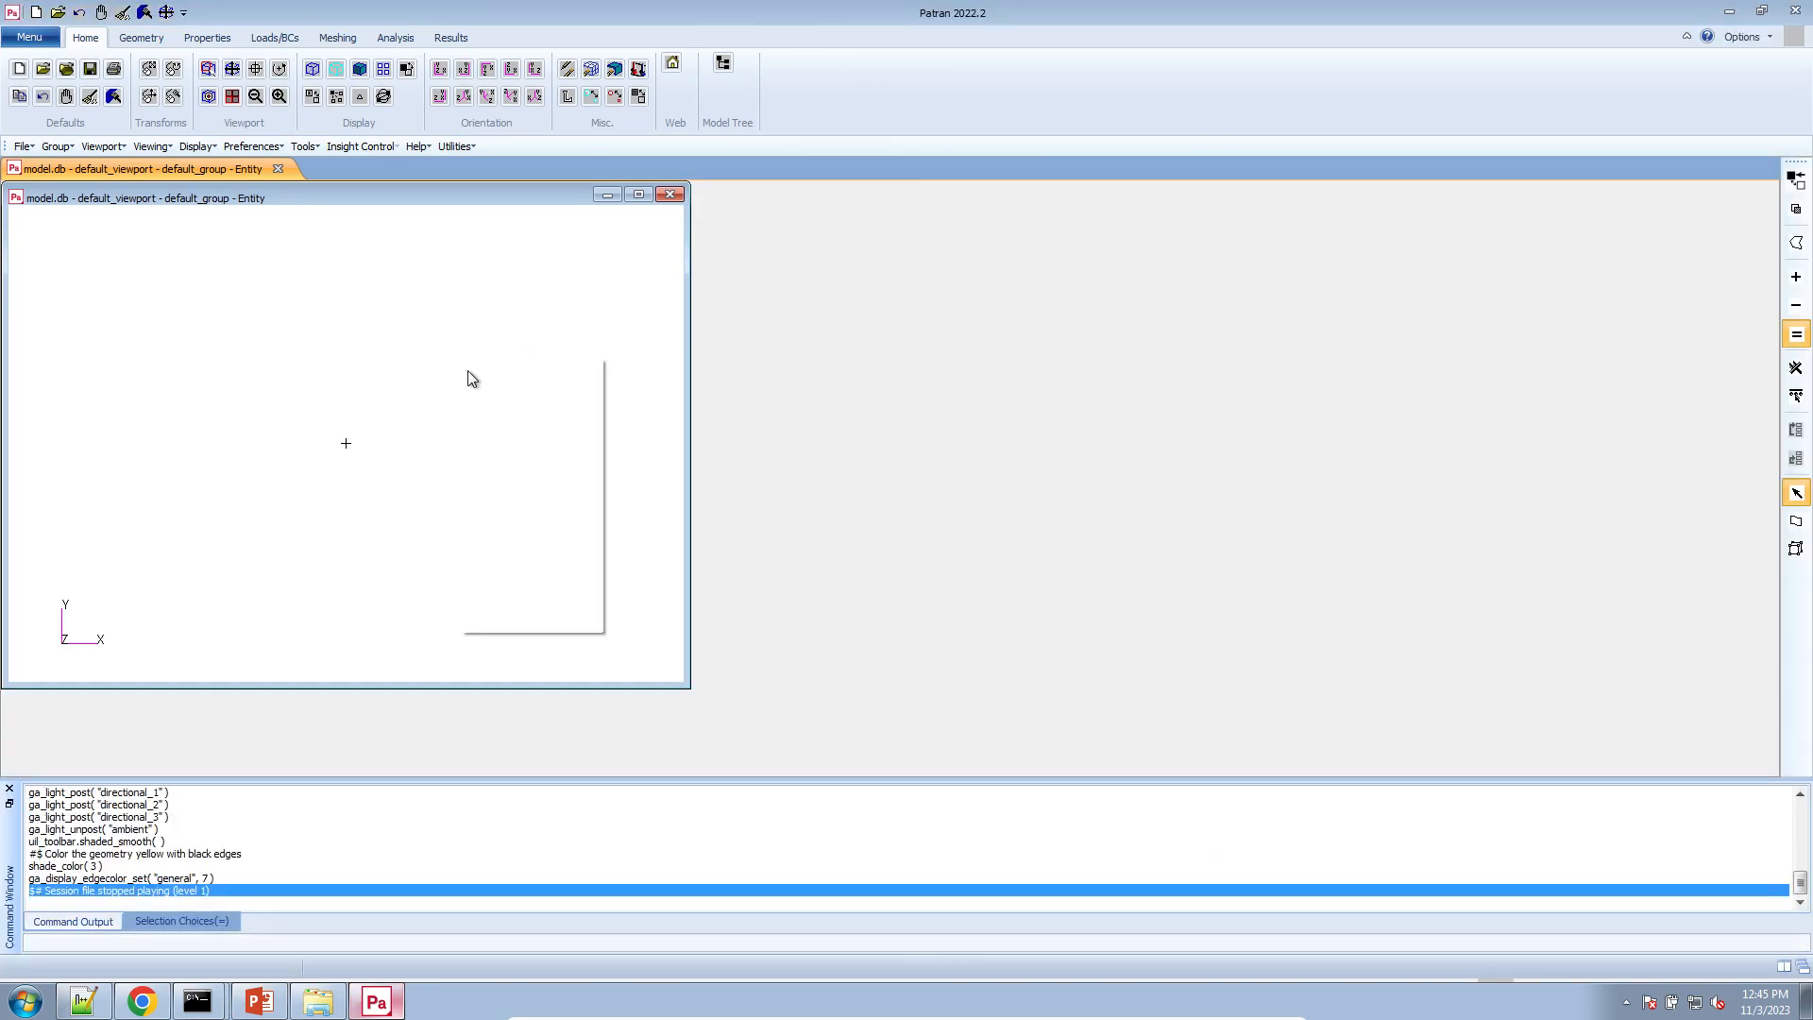
right_click(459, 359)
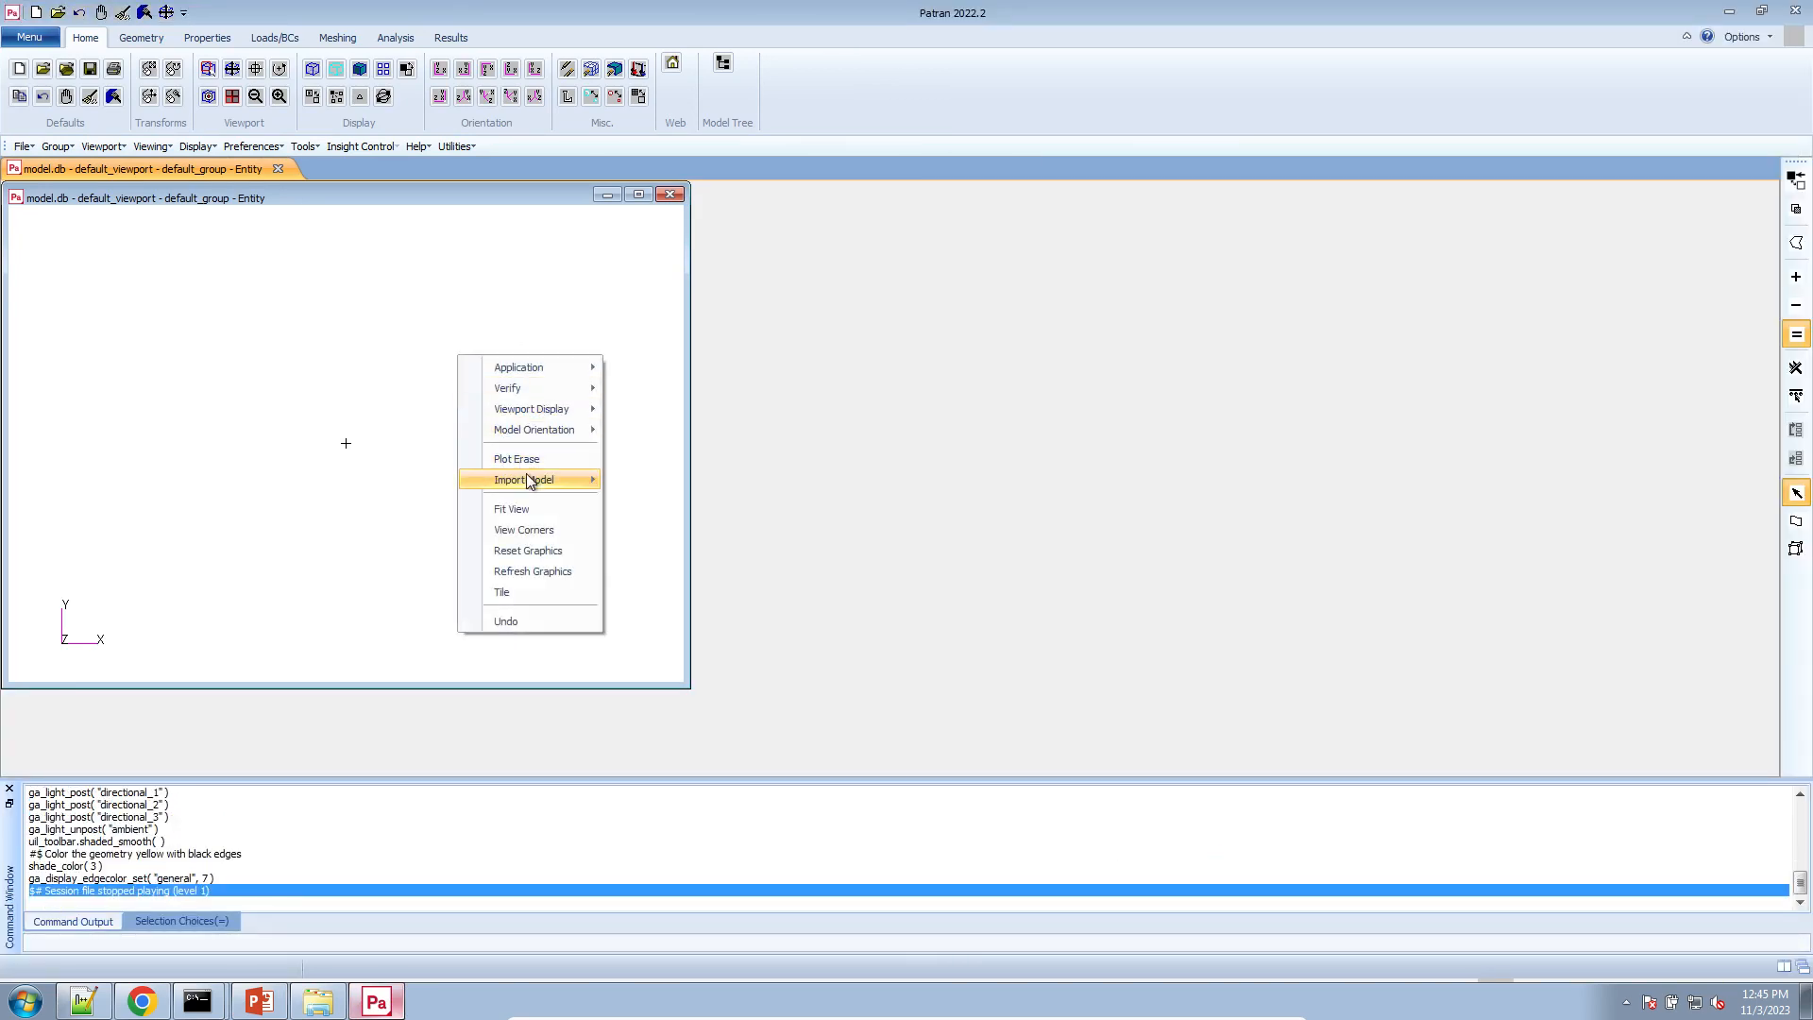
mouse_move(531, 480)
click(680, 684)
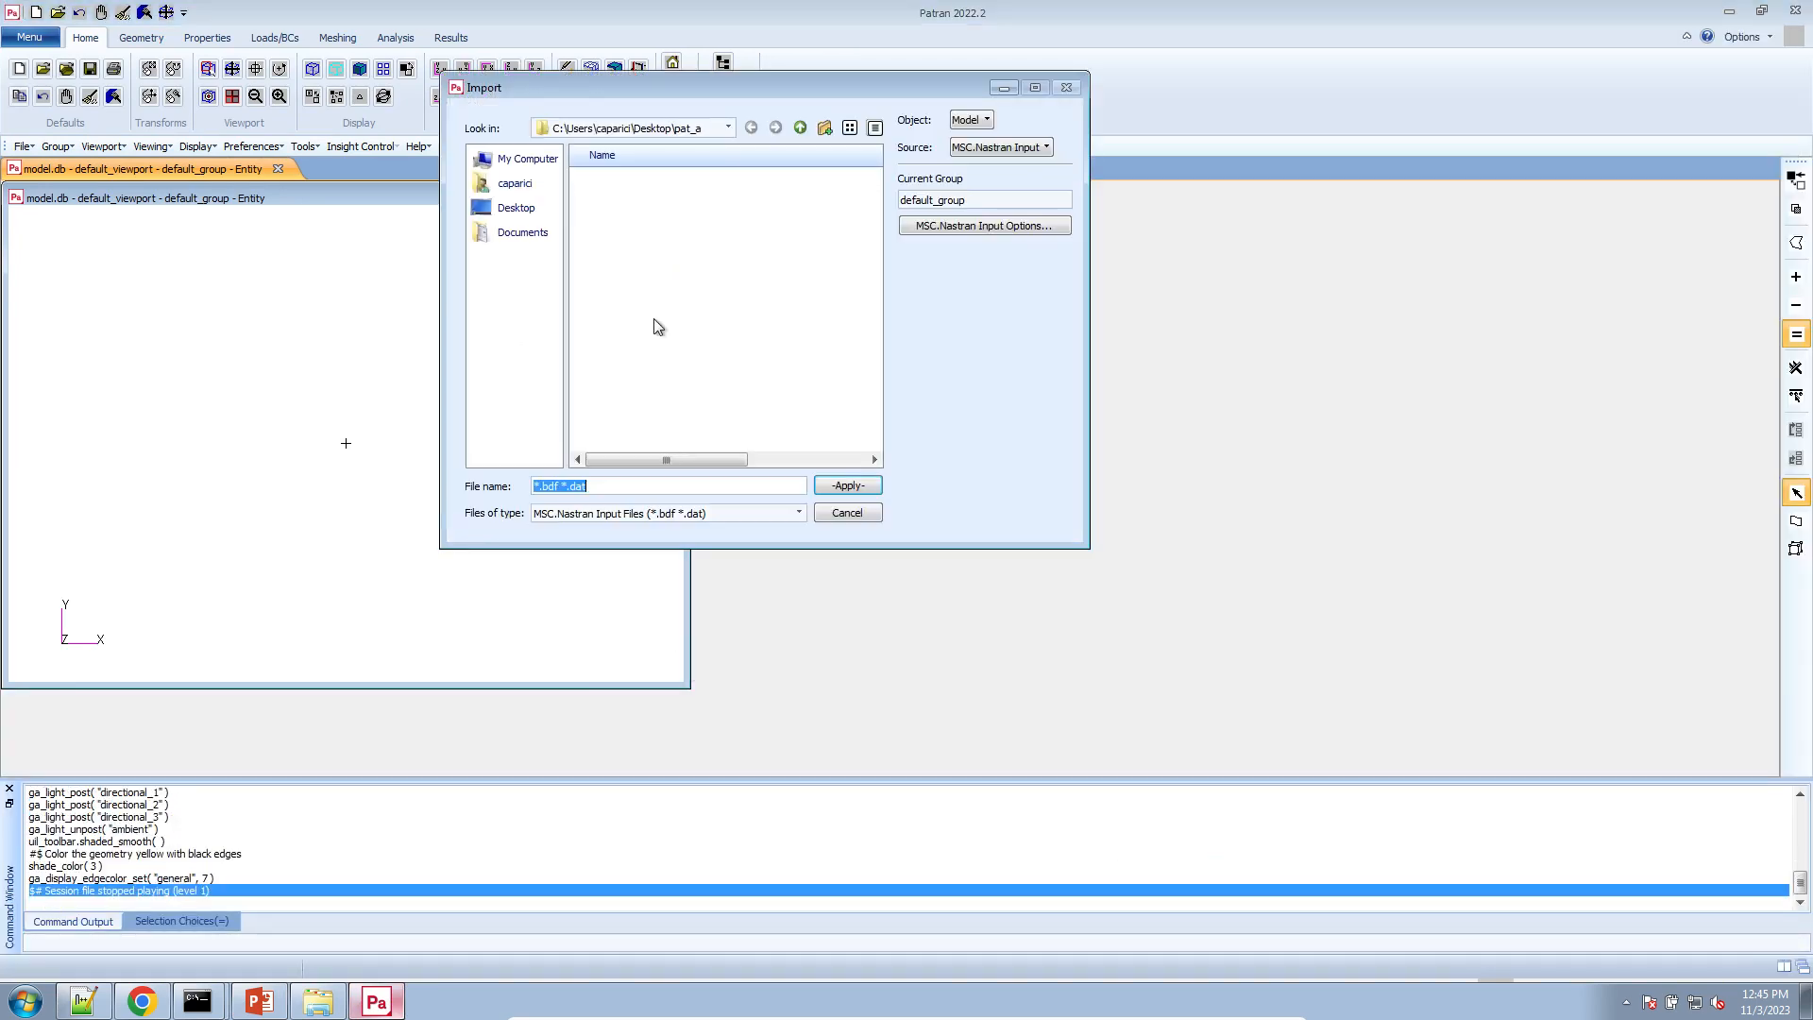
click(515, 183)
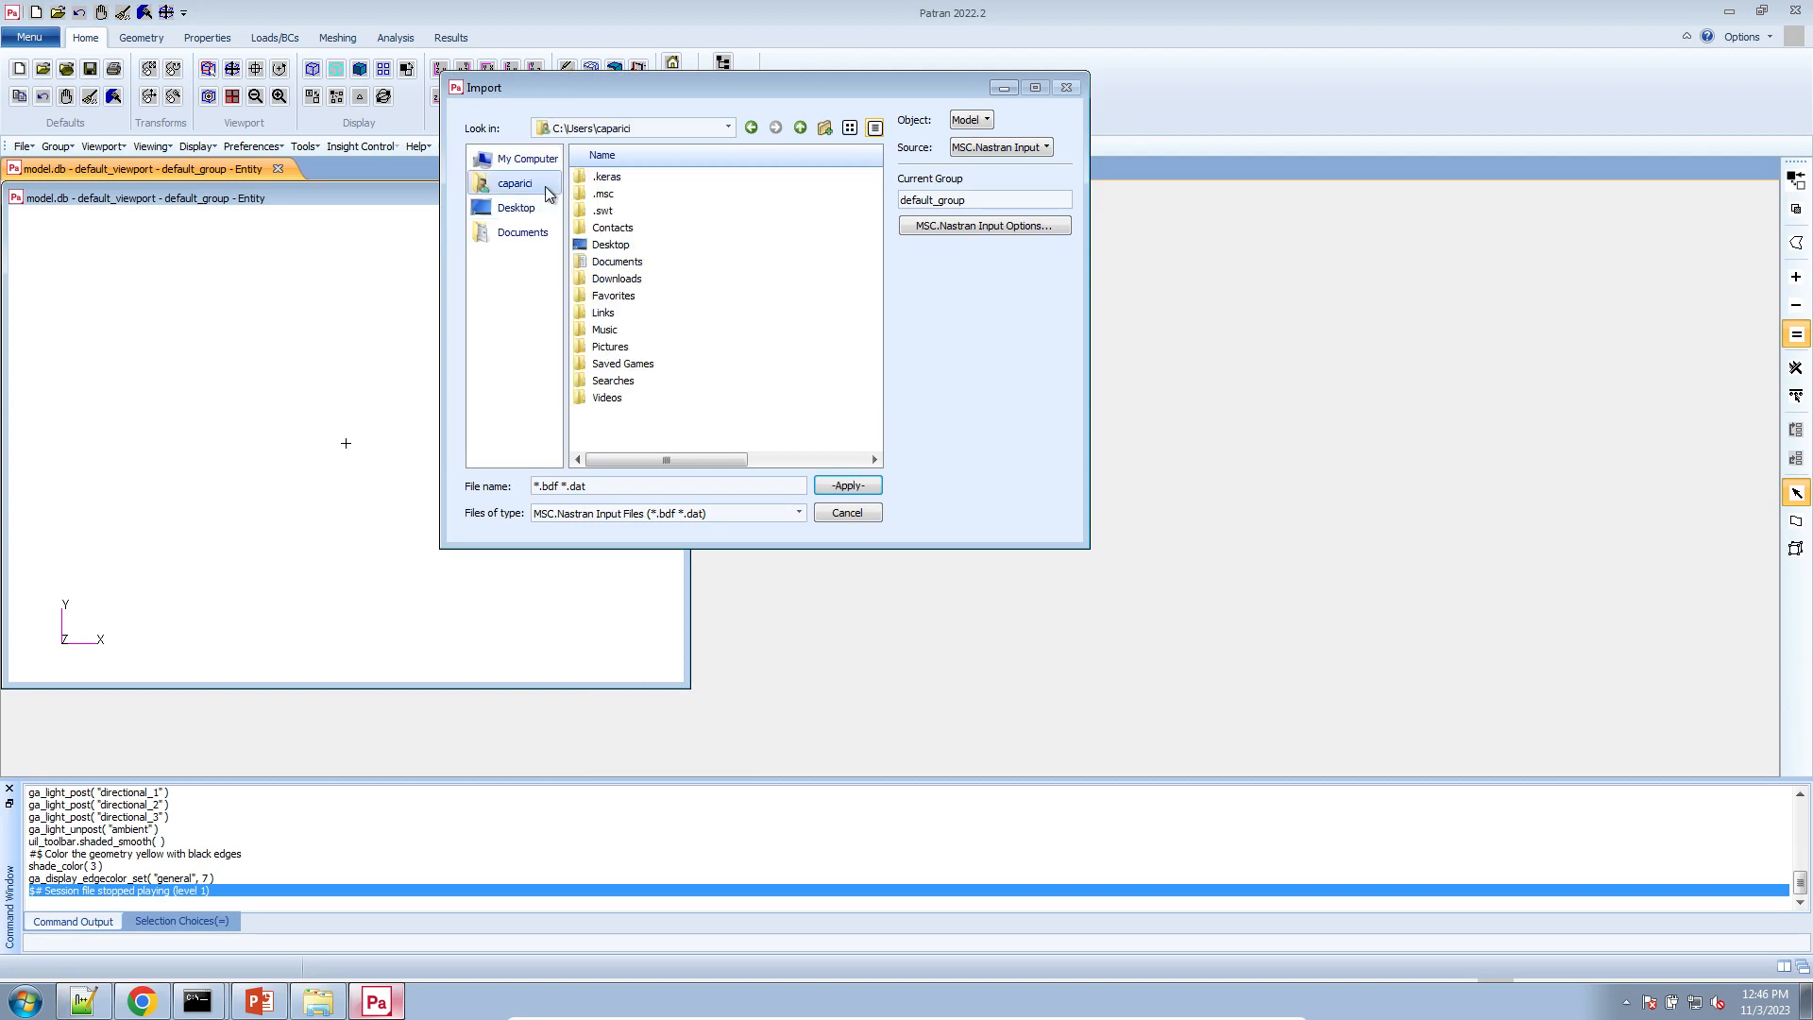
double_click(625, 281)
double_click(631, 179)
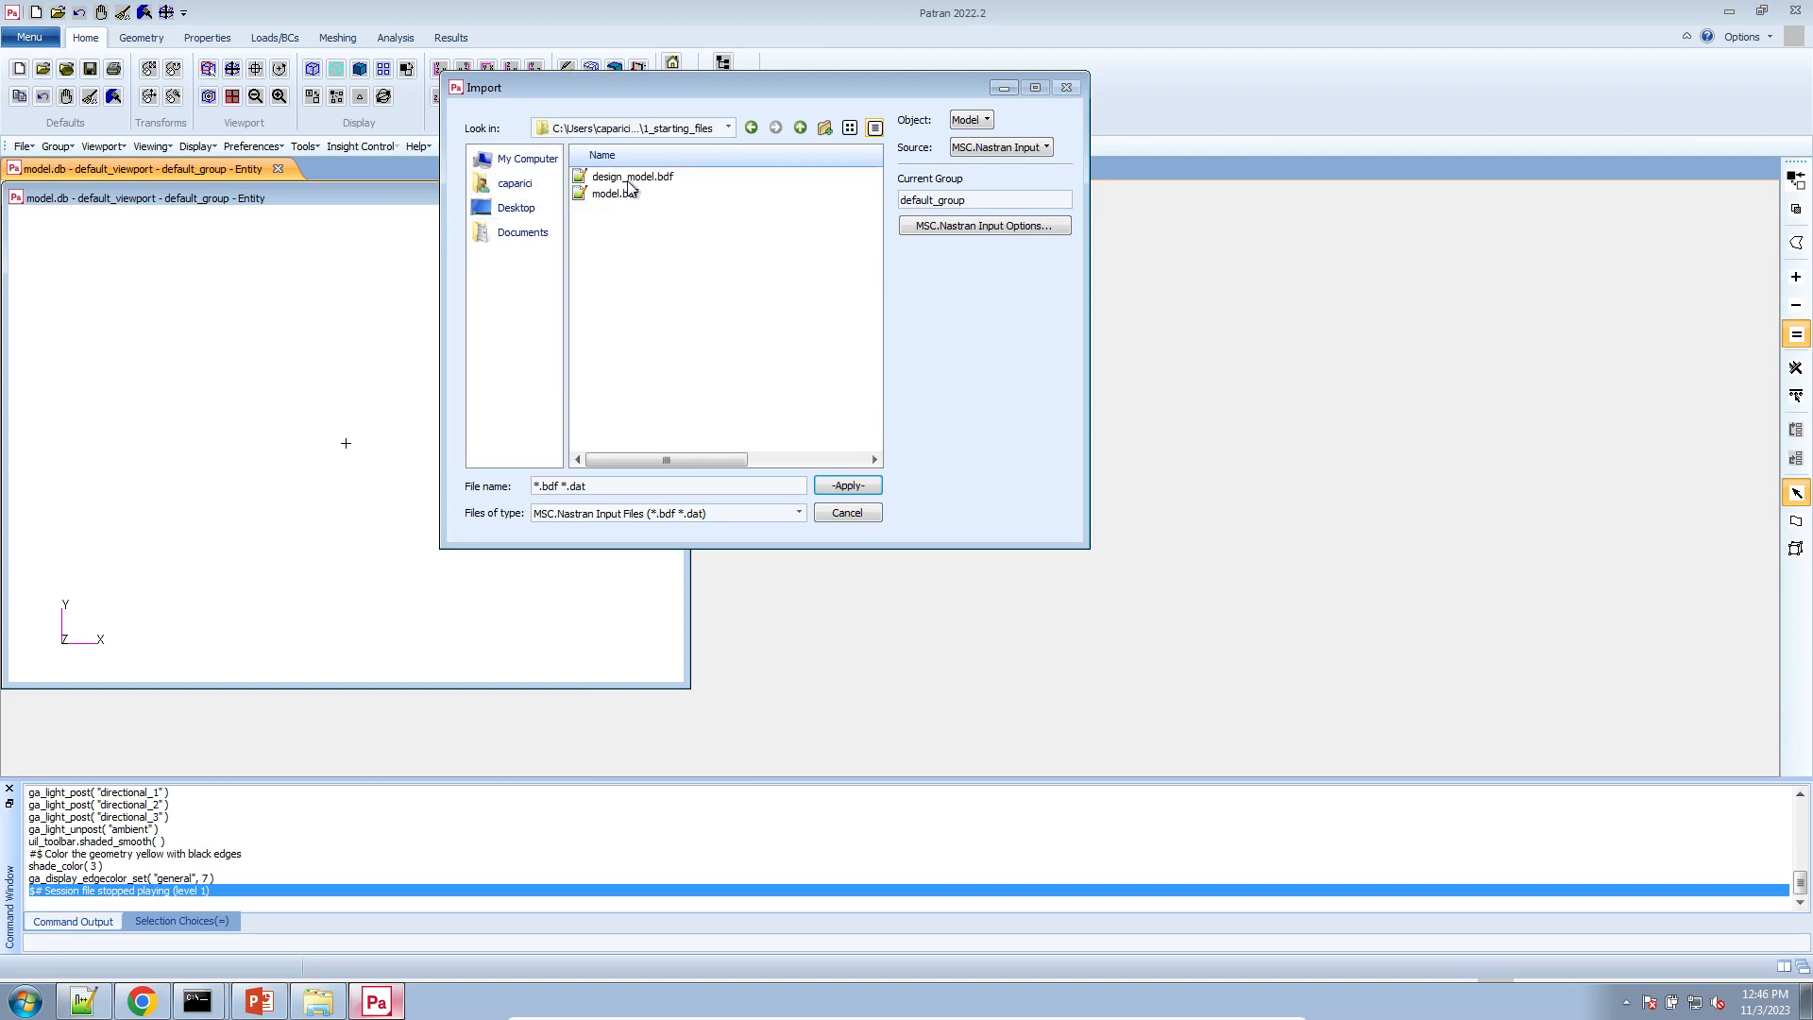
double_click(630, 179)
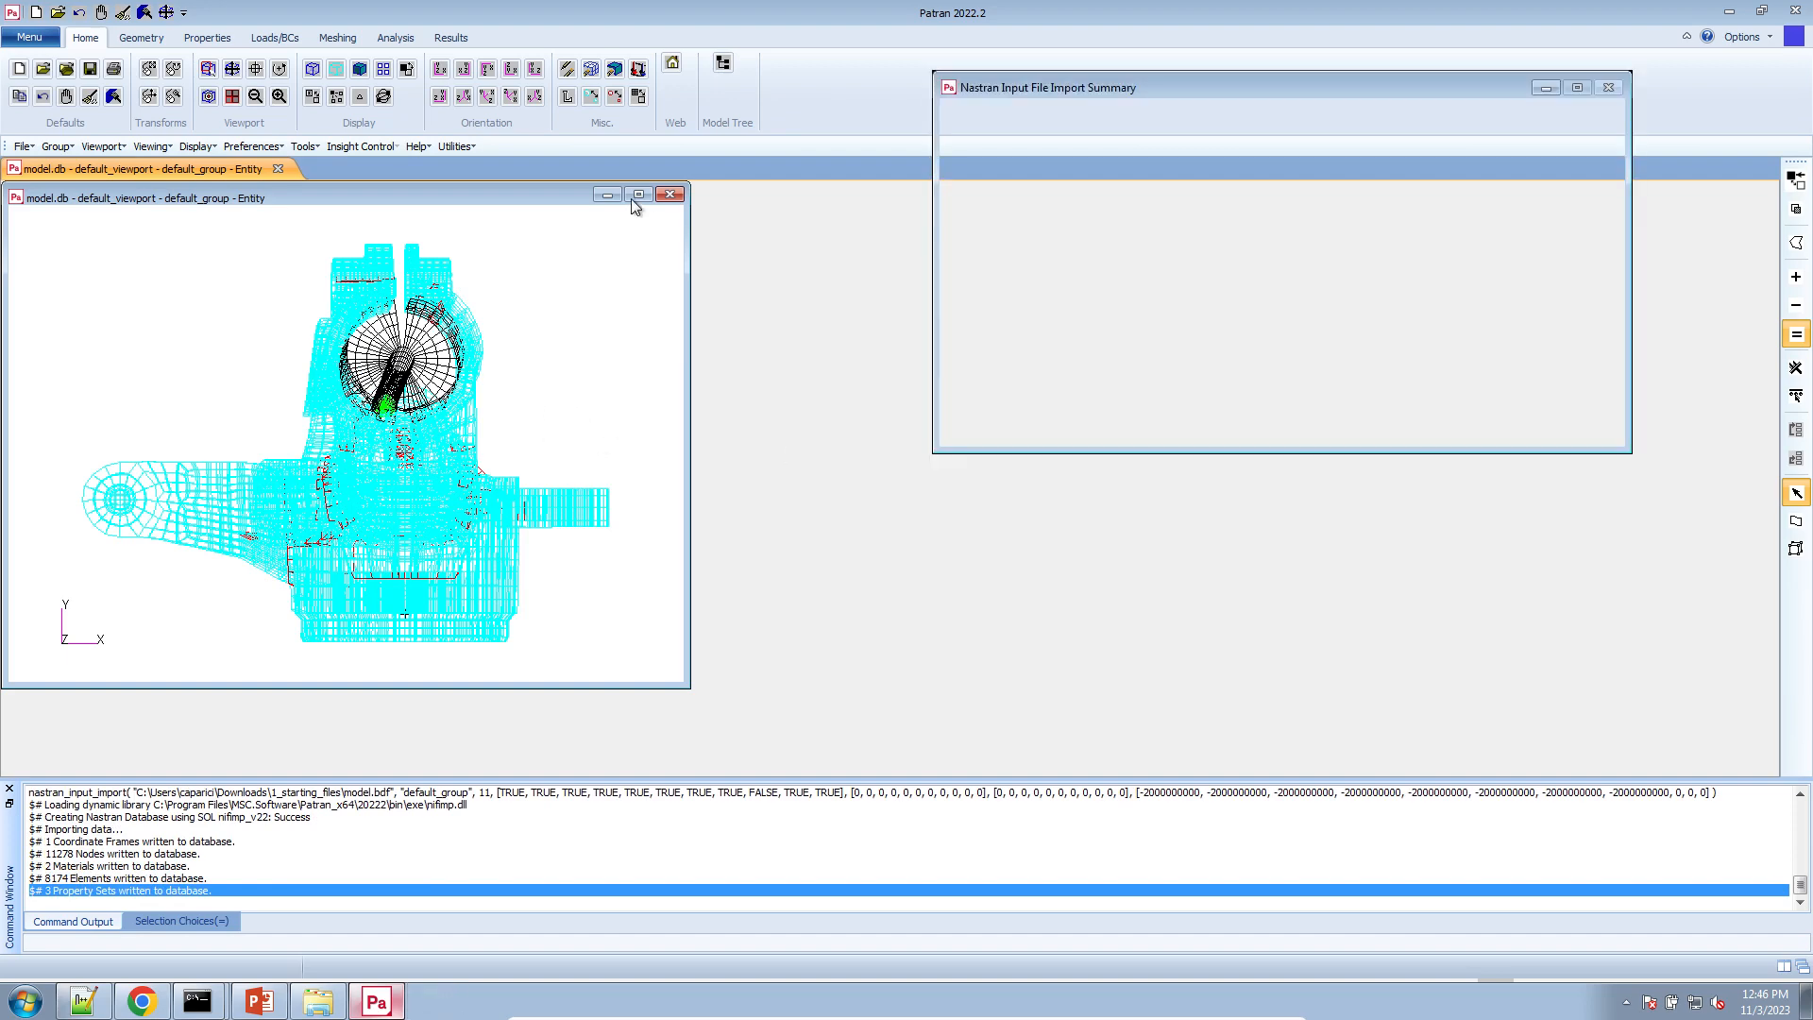
click(1248, 425)
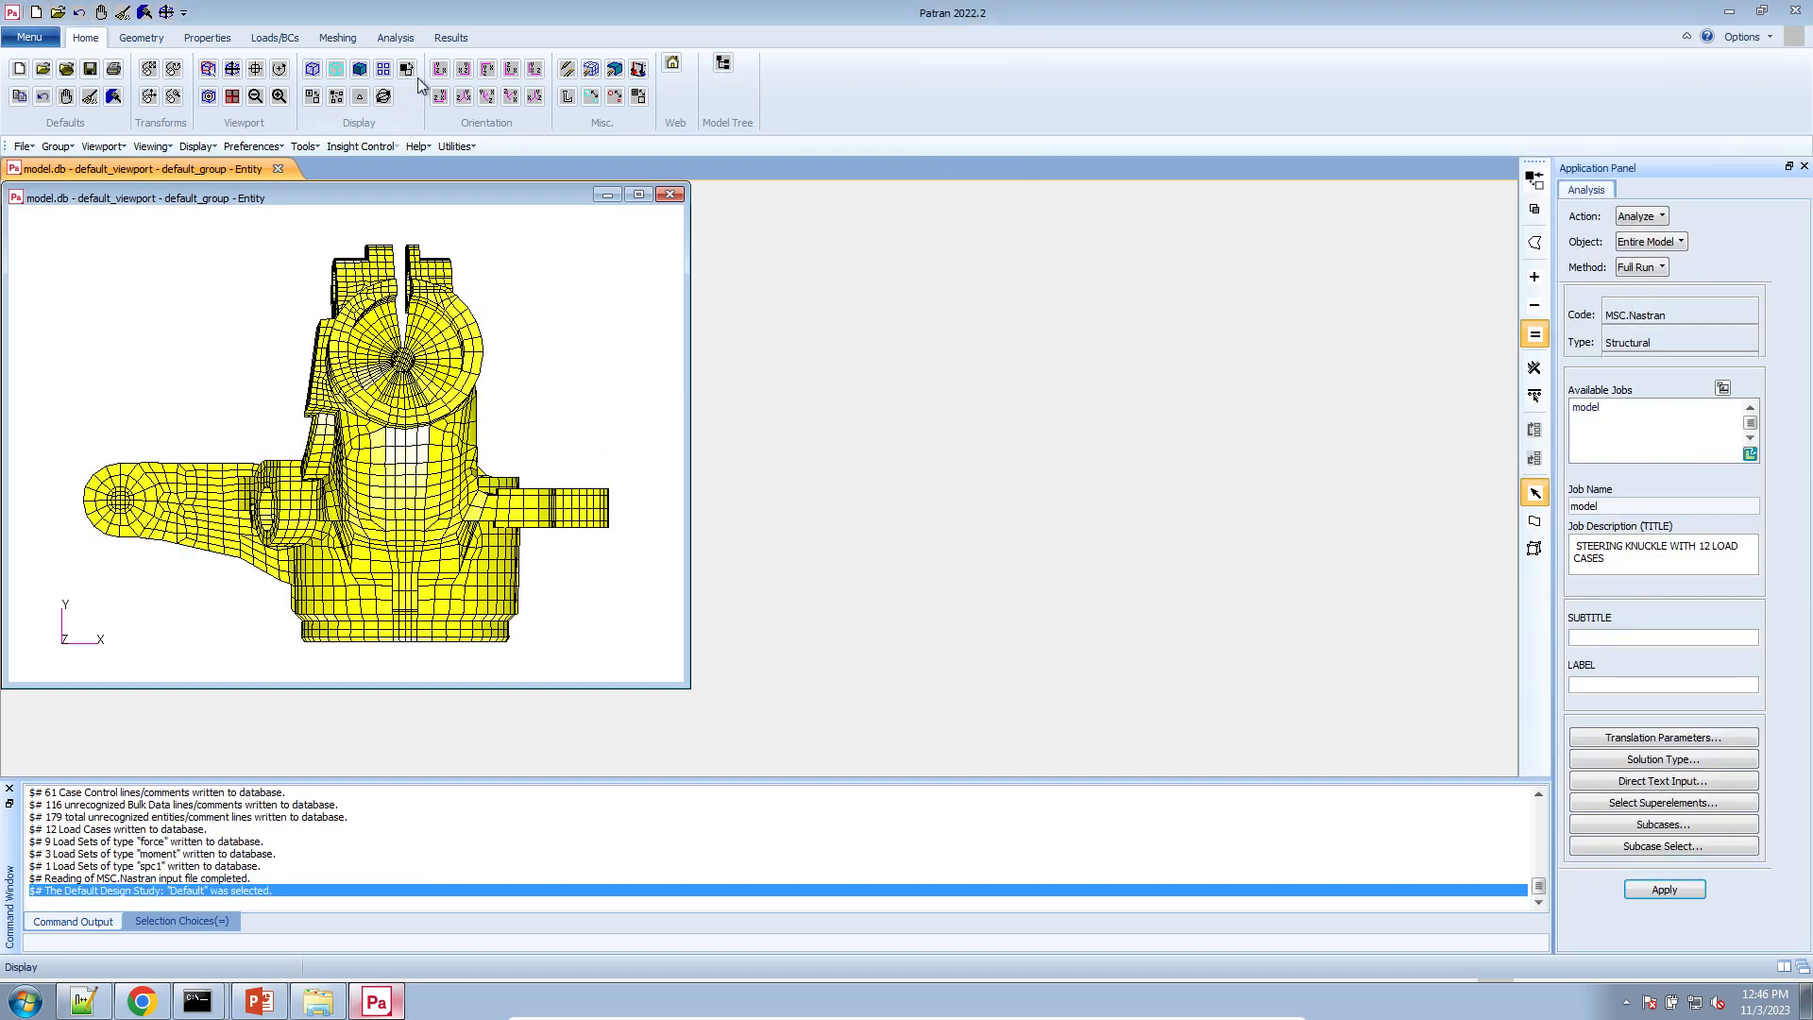
- Attach the HDF5 results file model.h5 from the nastran_working_directory folder in Downloads as result entities
click(414, 41)
click(382, 82)
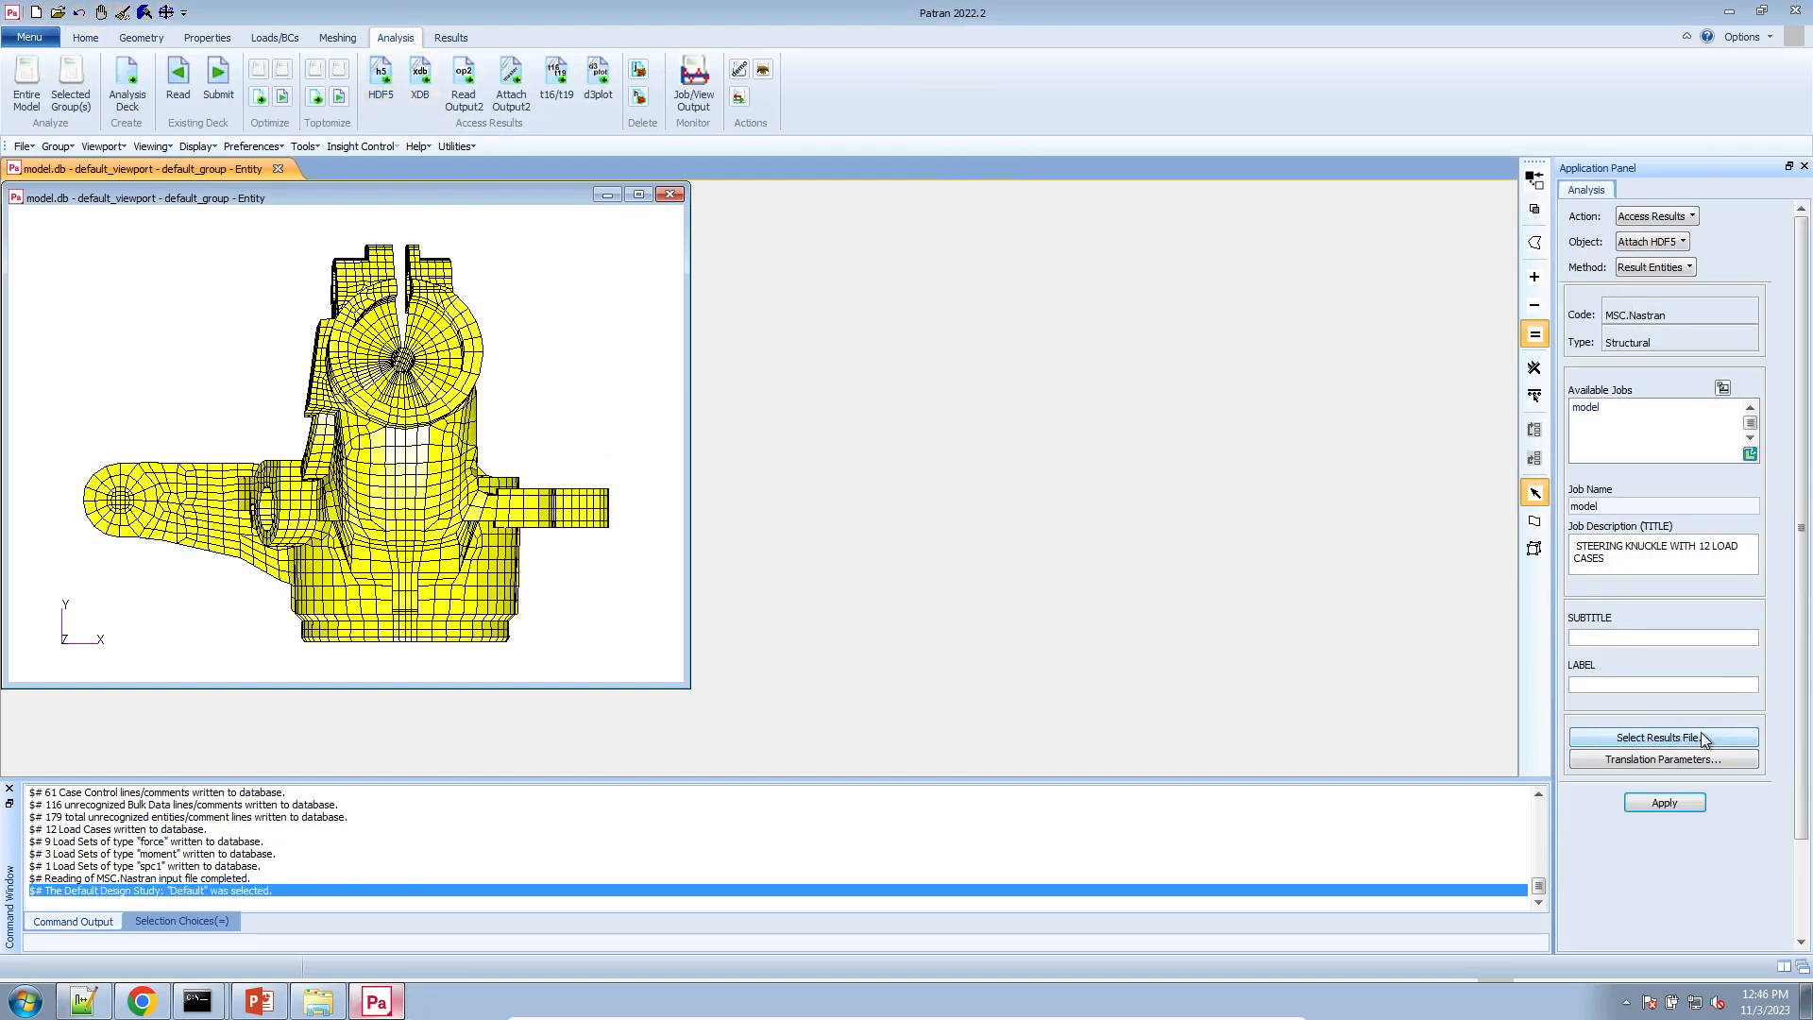
click(1642, 737)
click(1225, 153)
click(1213, 177)
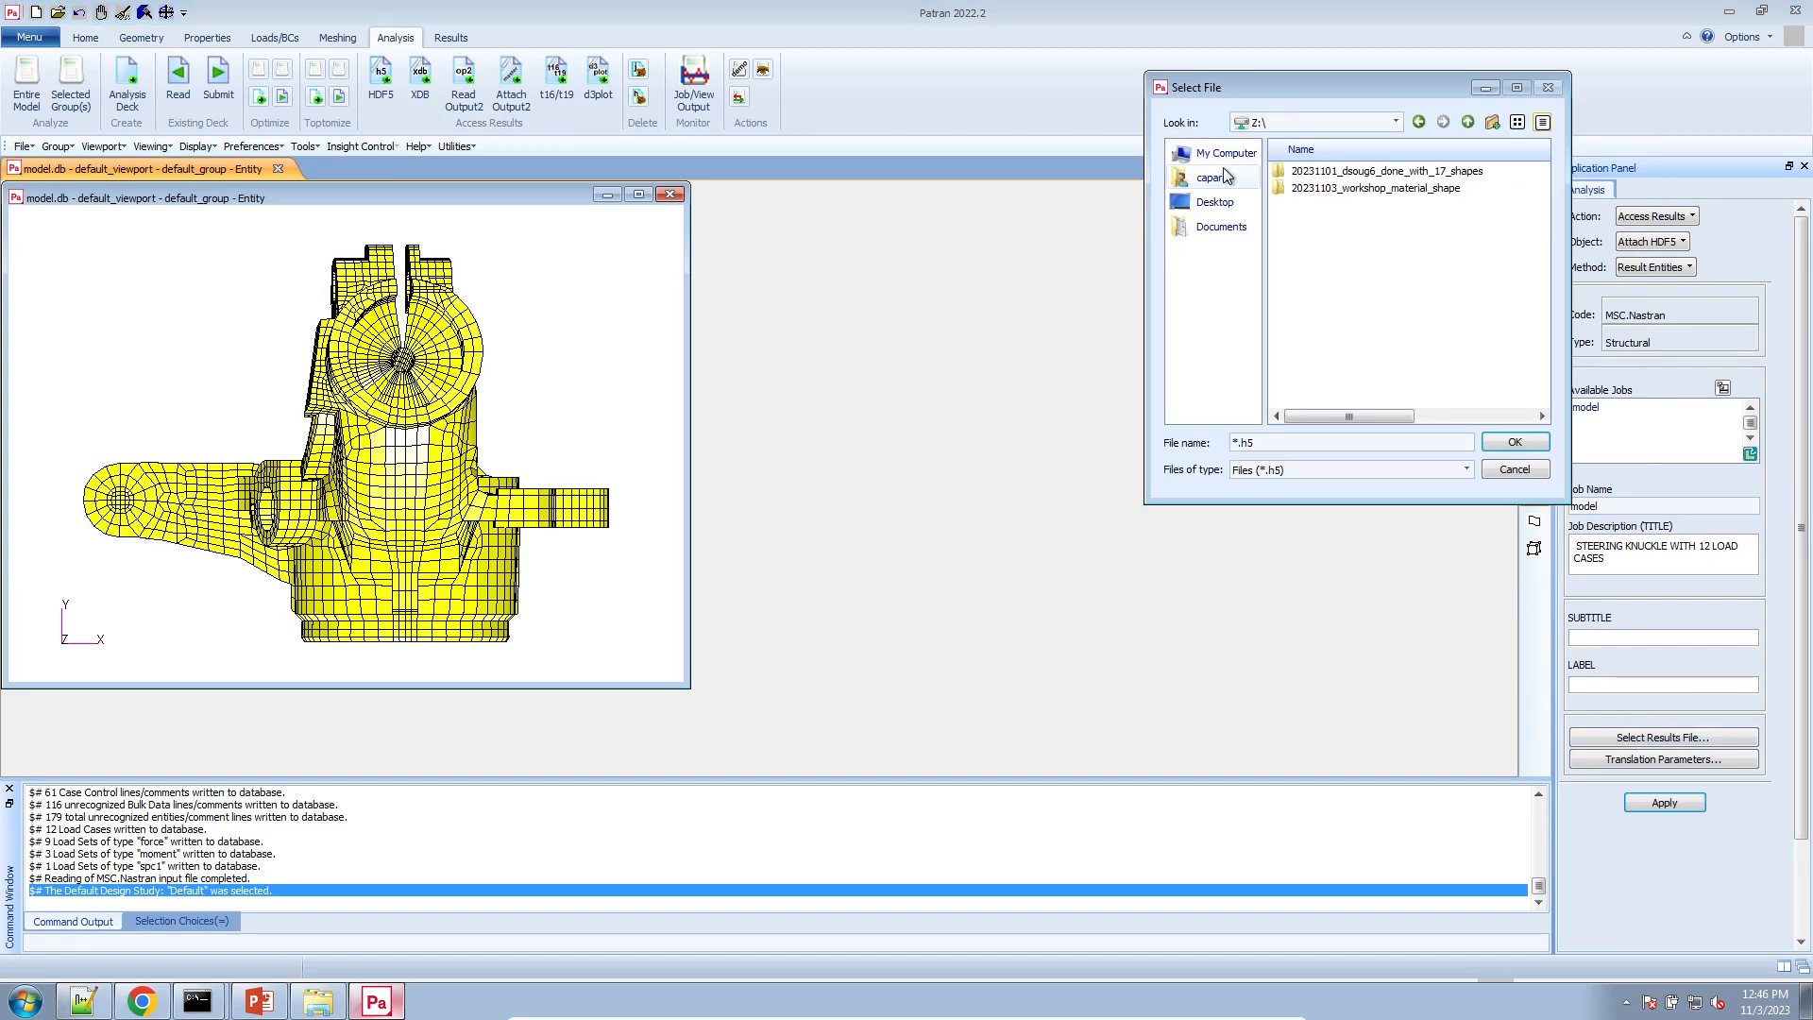
double_click(1335, 271)
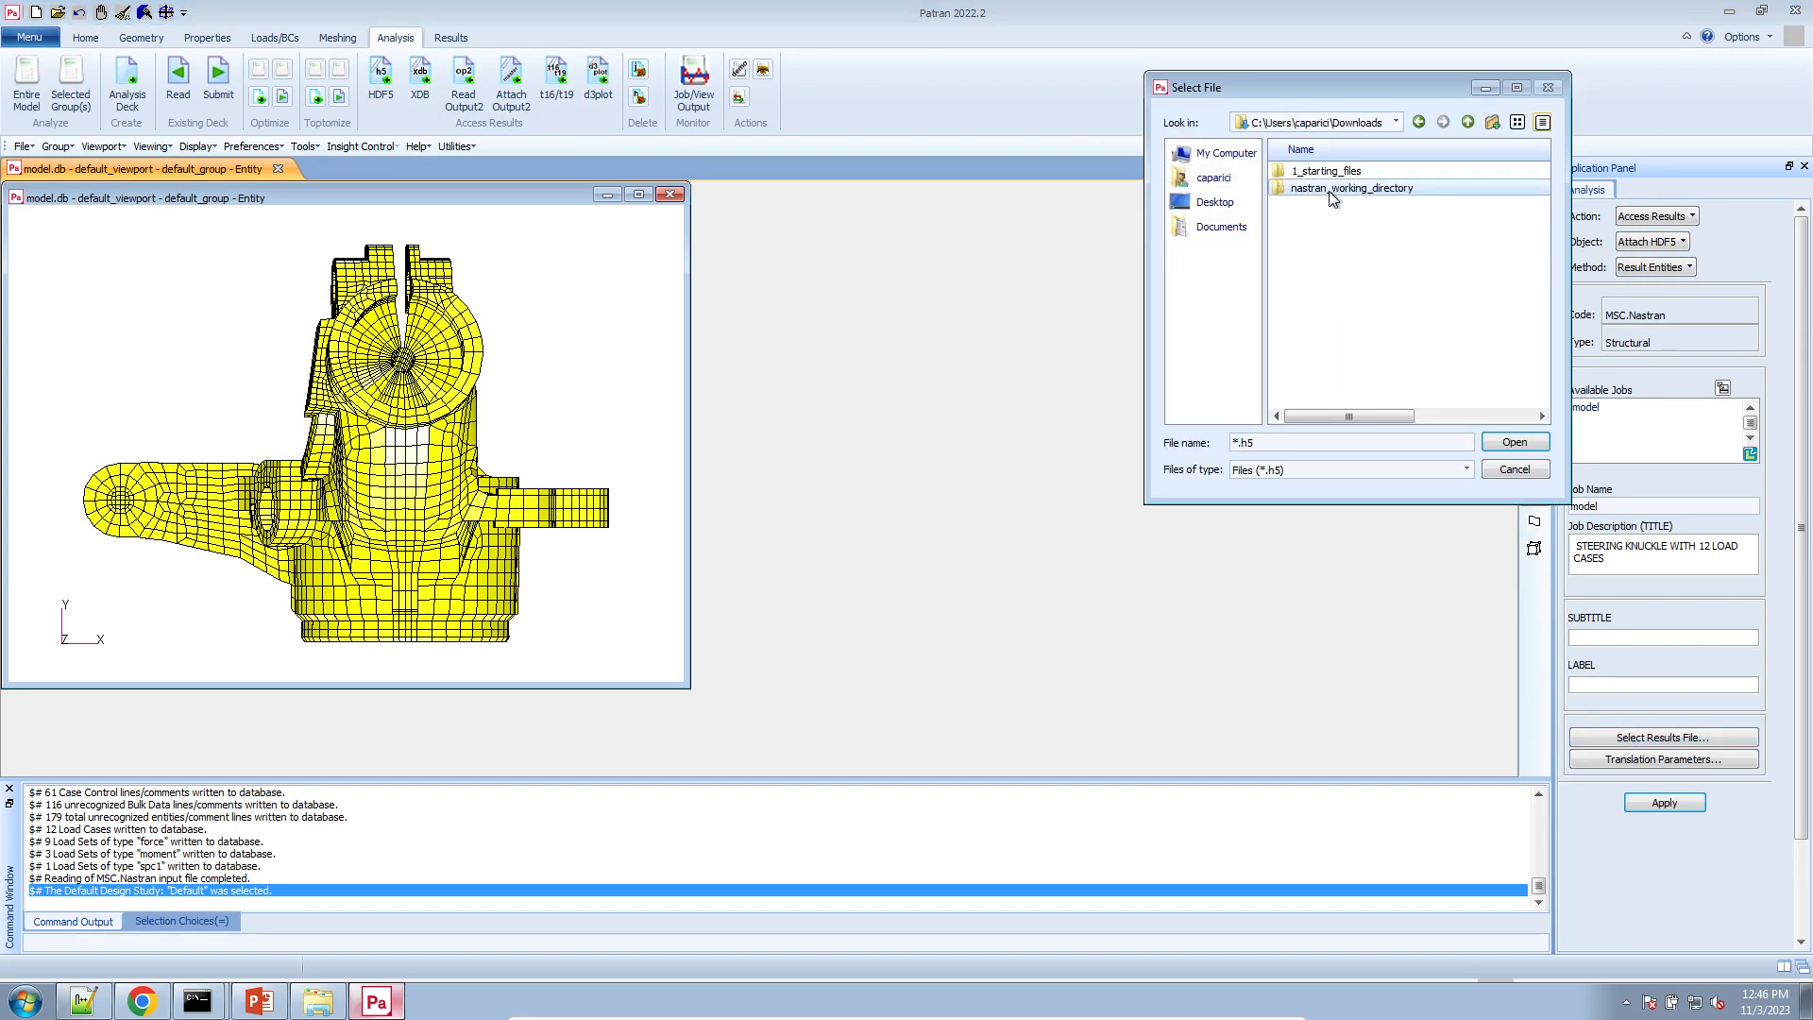
double_click(1329, 193)
double_click(1319, 231)
click(1664, 802)
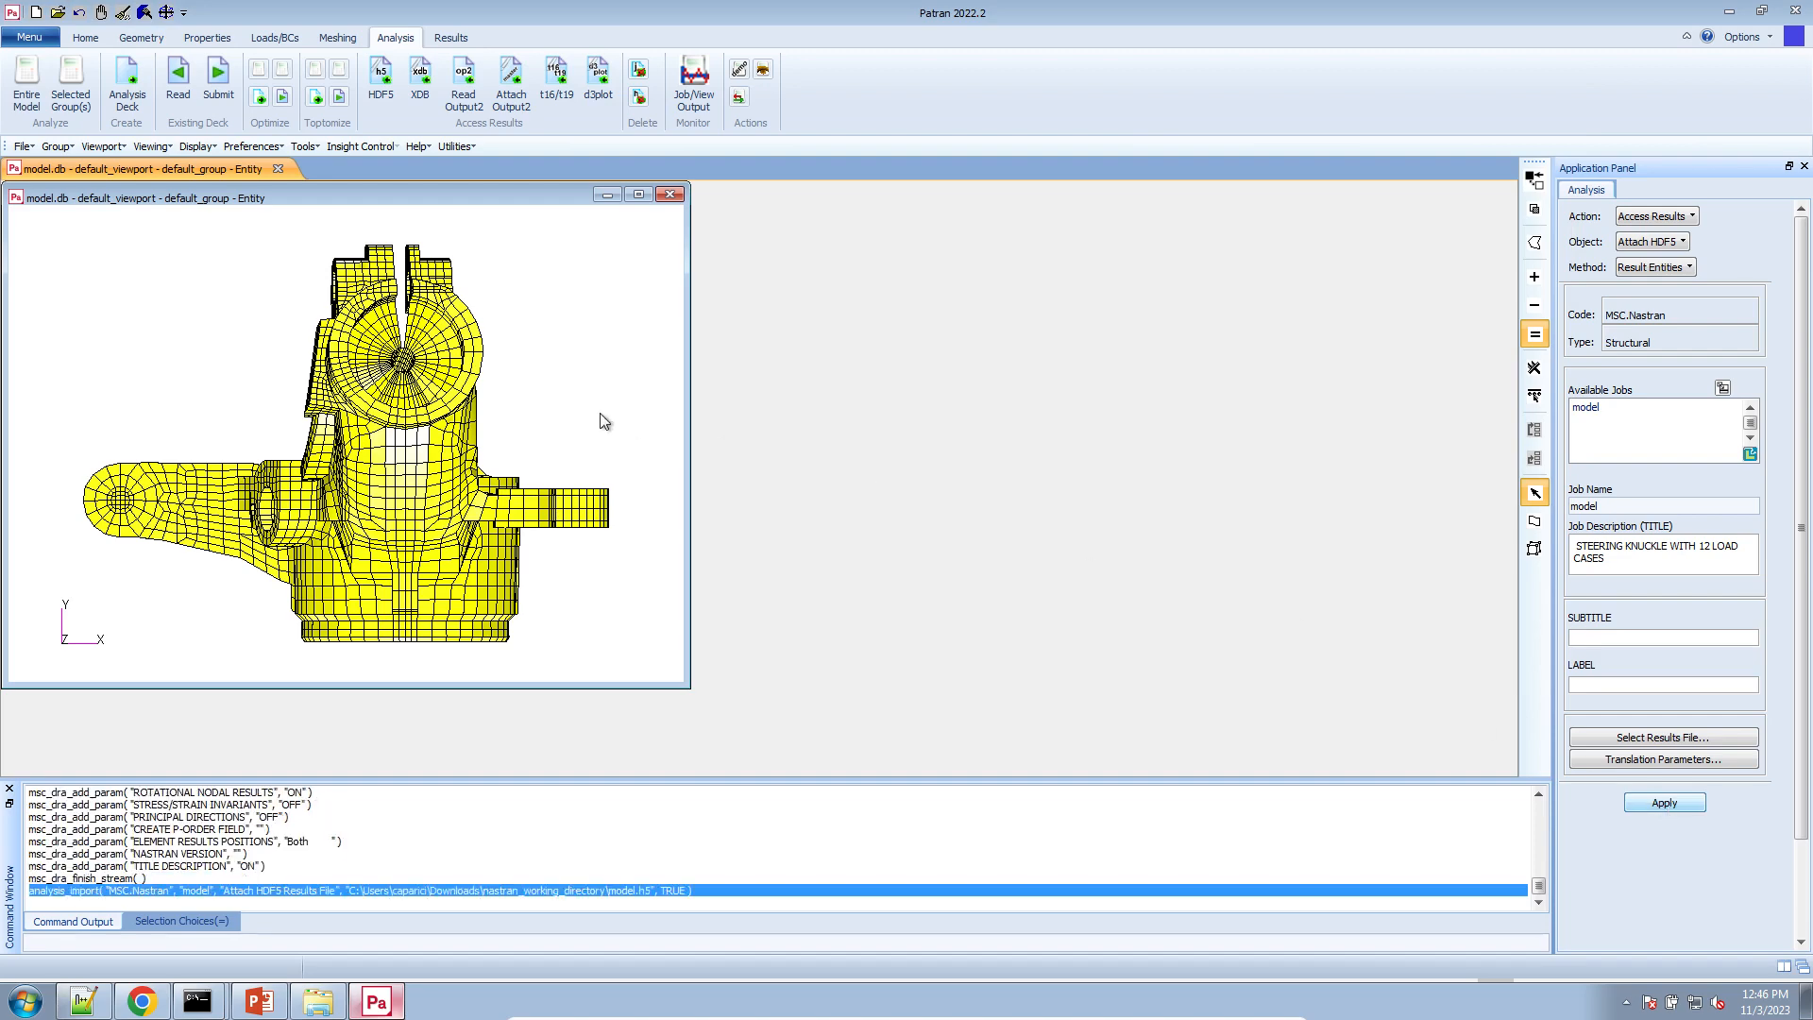
- Open the deformation plot form for the results, detach its panel and make the panel taller
click(449, 37)
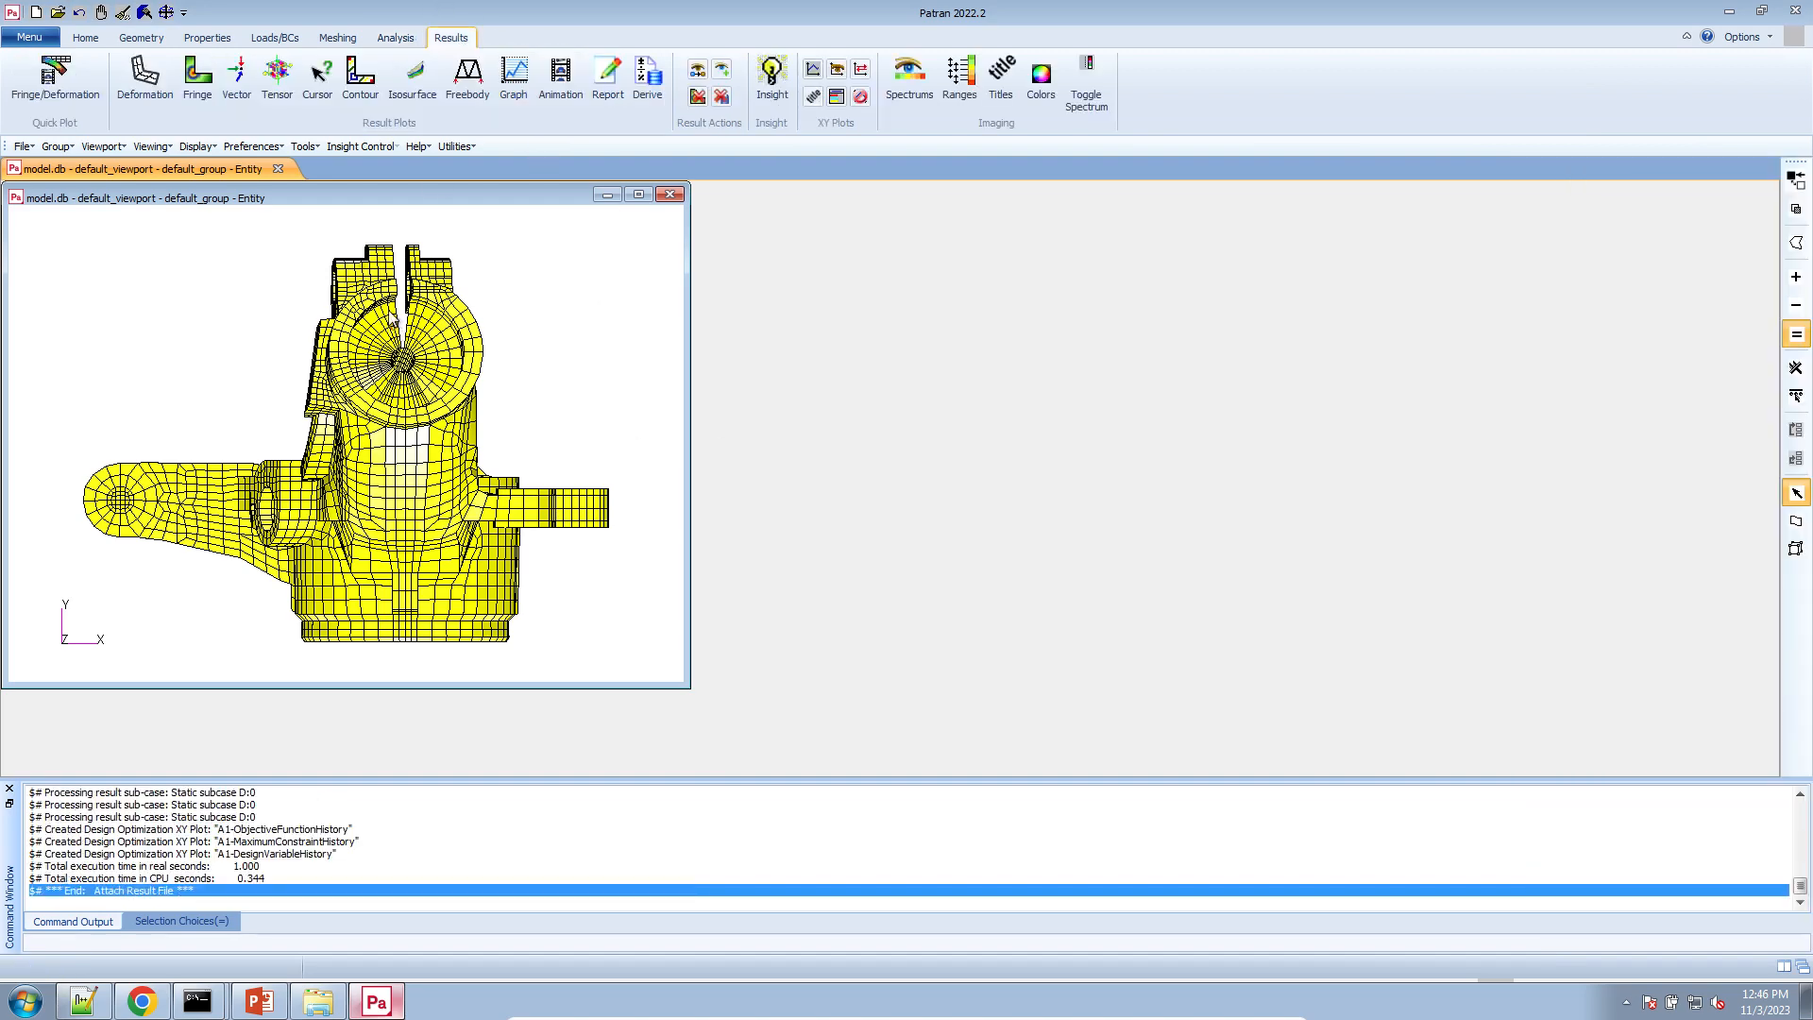
click(149, 83)
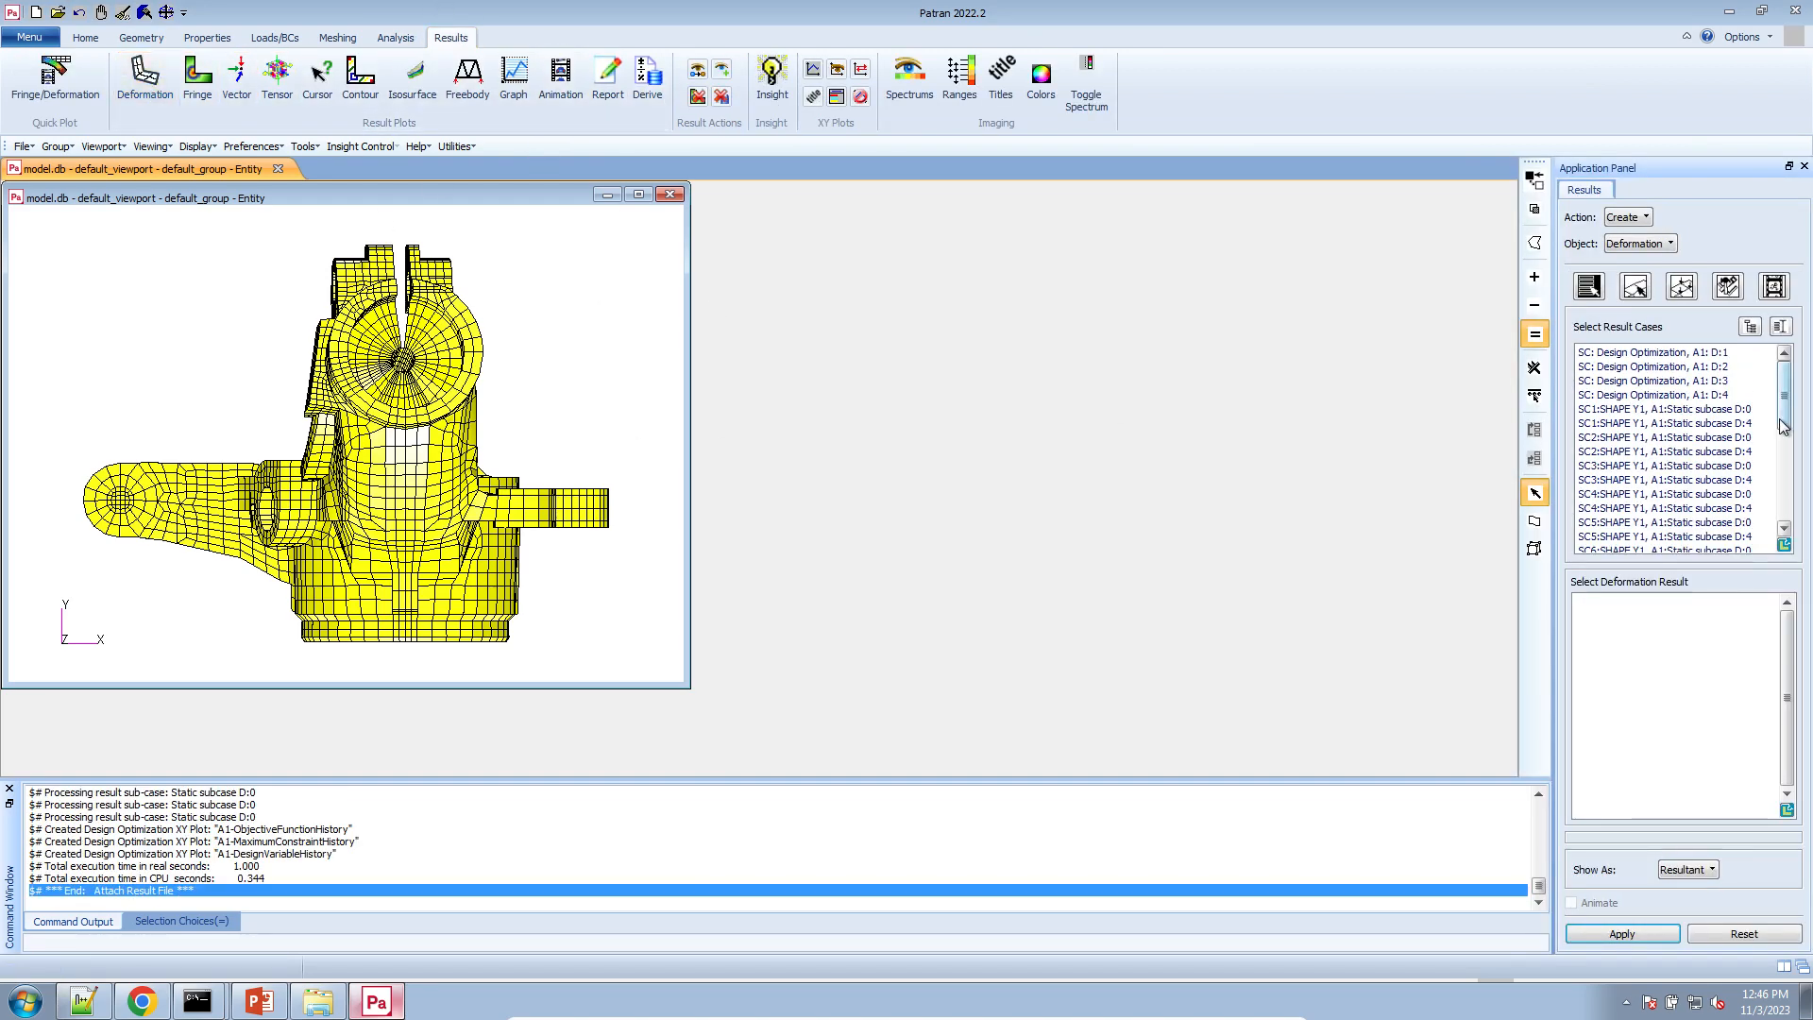
click(1791, 168)
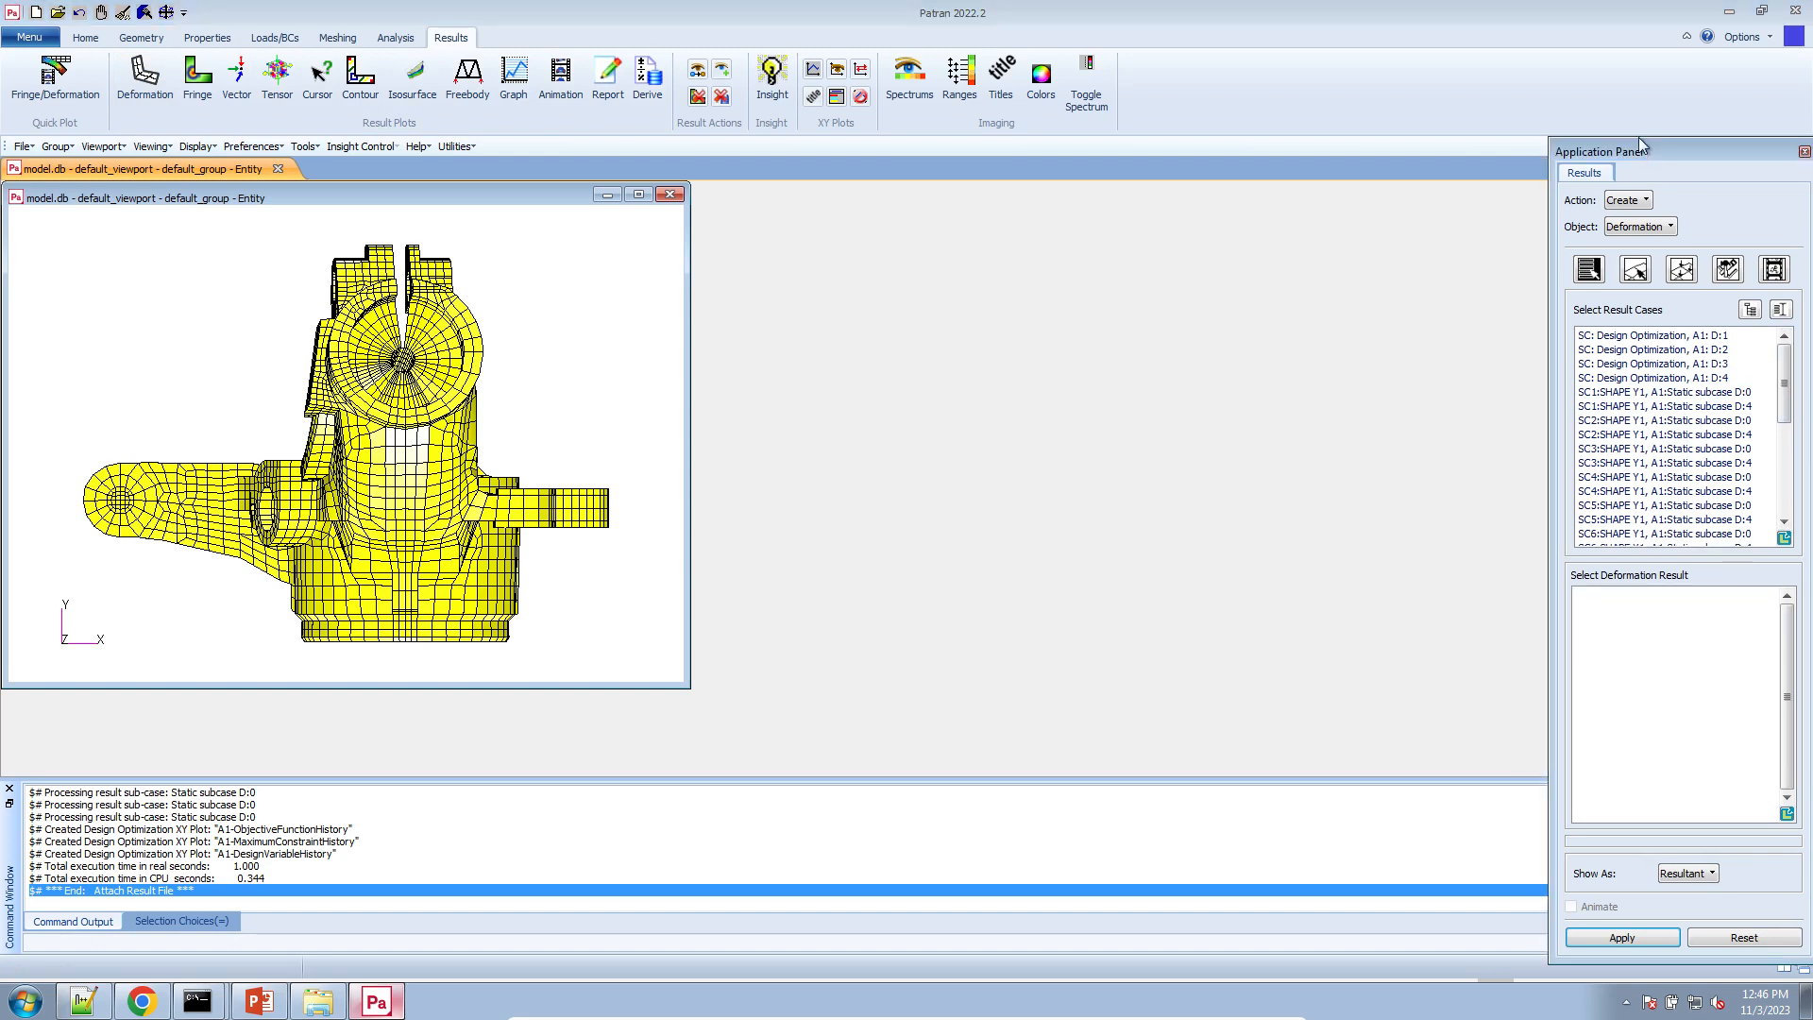
drag(1673, 146, 1398, 18)
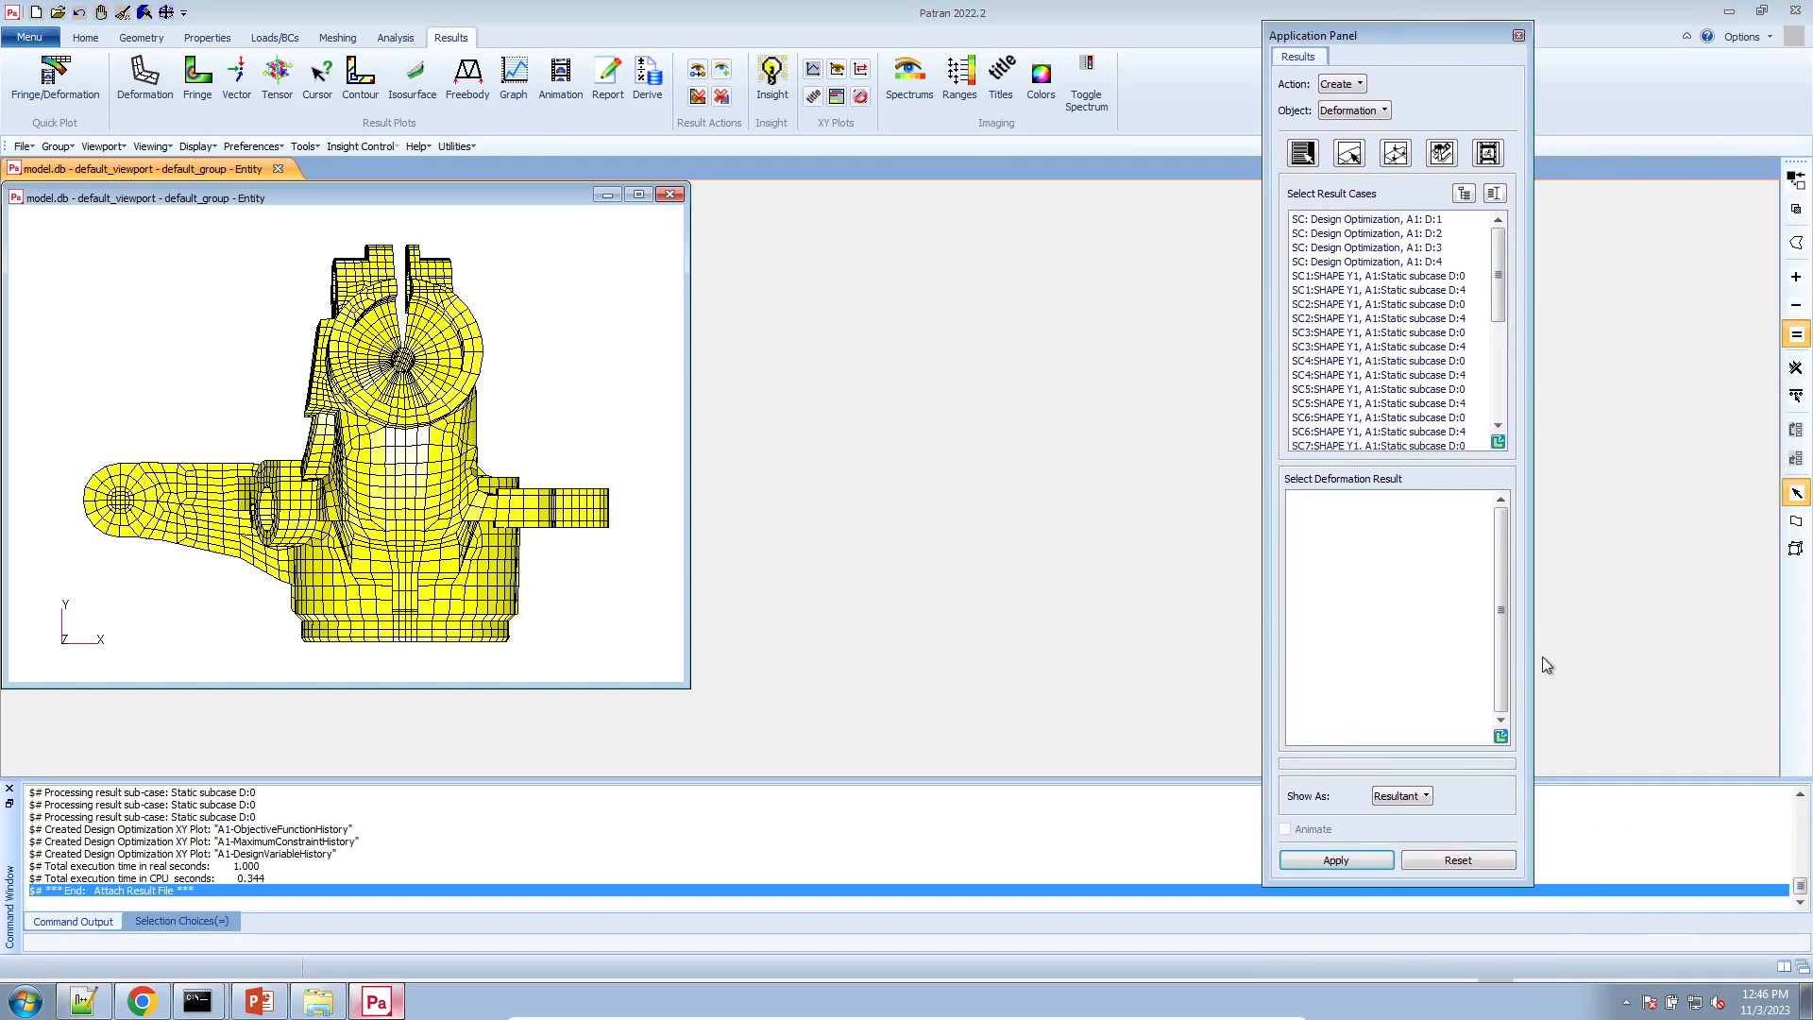
drag(1451, 884, 1451, 980)
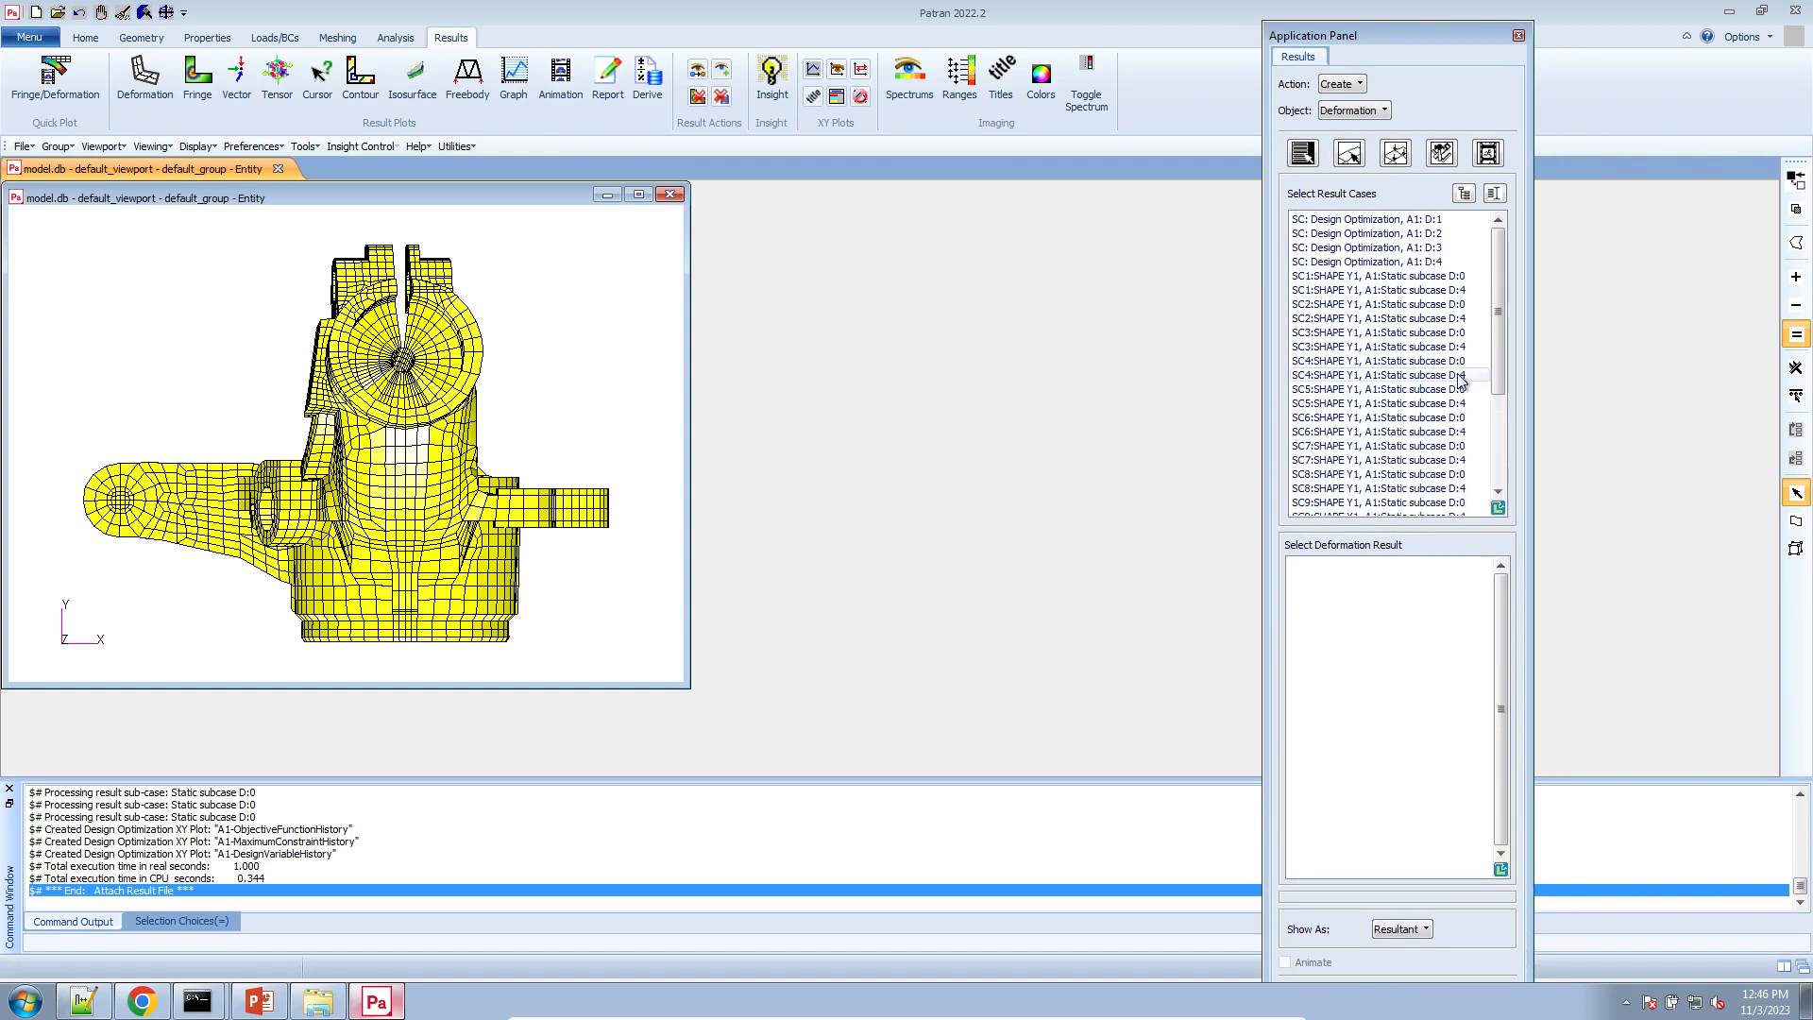
- Plot the translational displacements of result case SC13:SHAPE Y1, Static subcase D:0, as a deformation
scroll(1489, 425, down, 4)
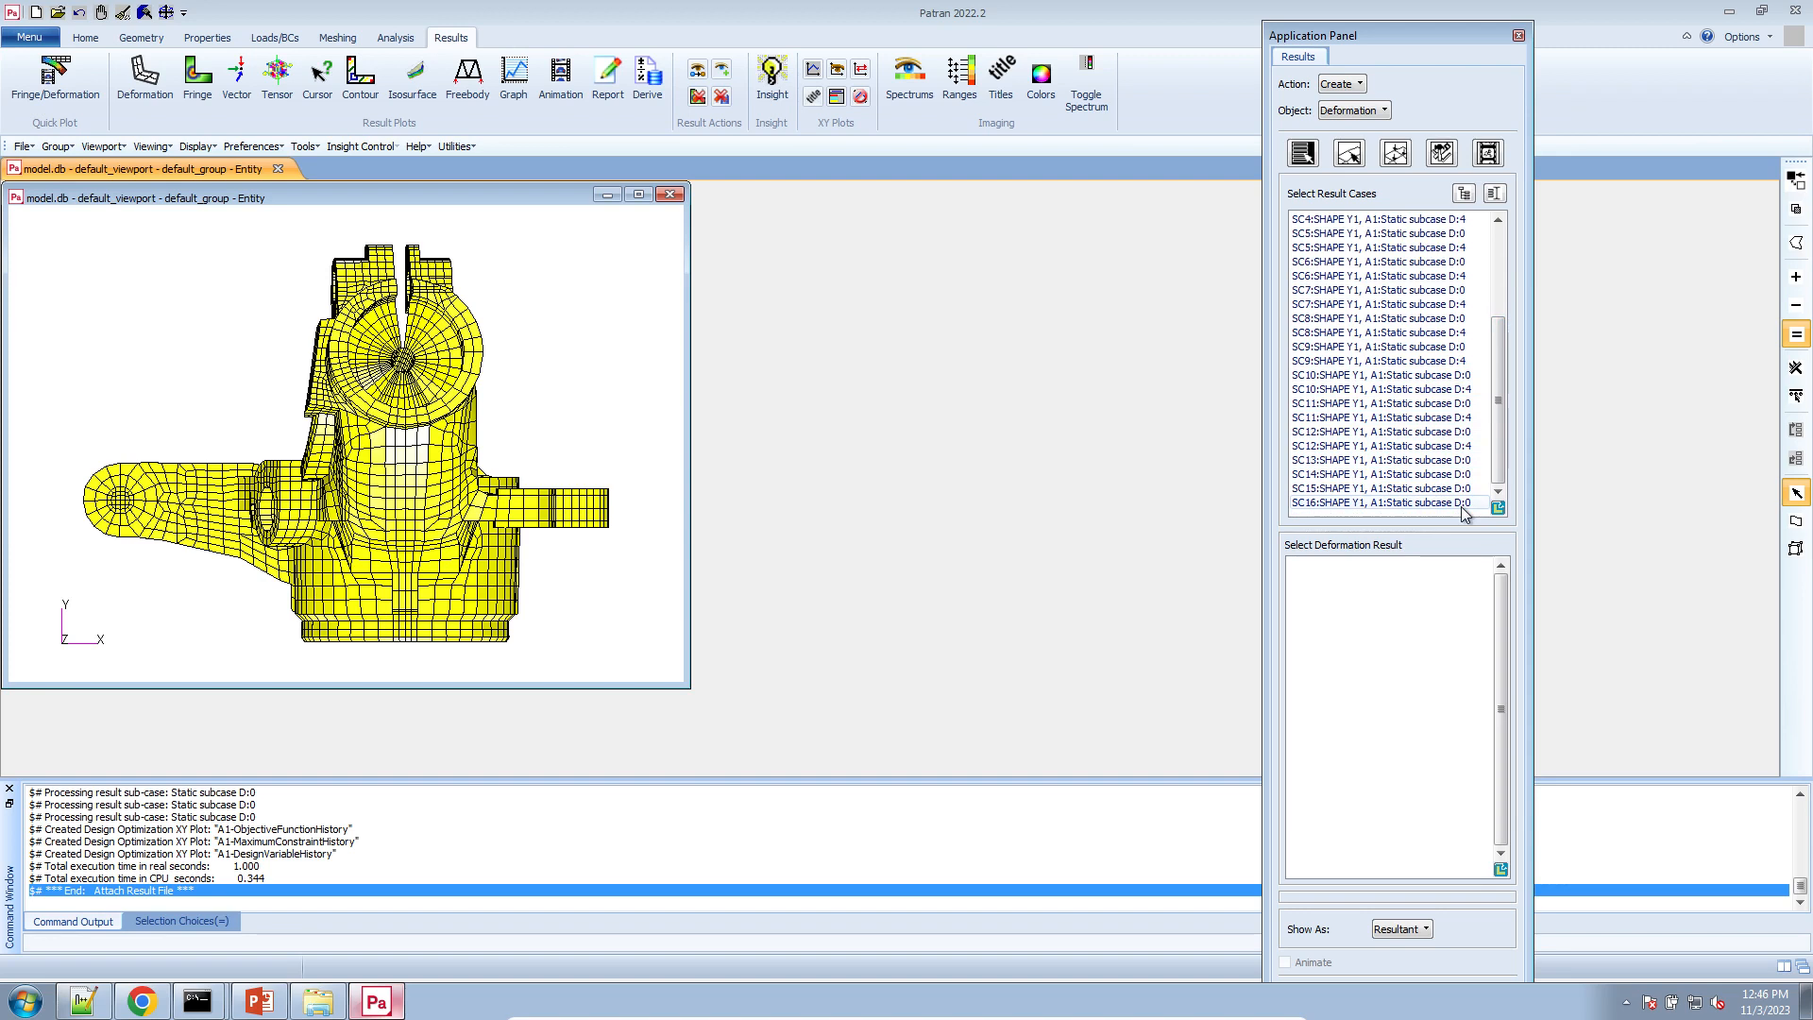
drag(1461, 506, 1464, 462)
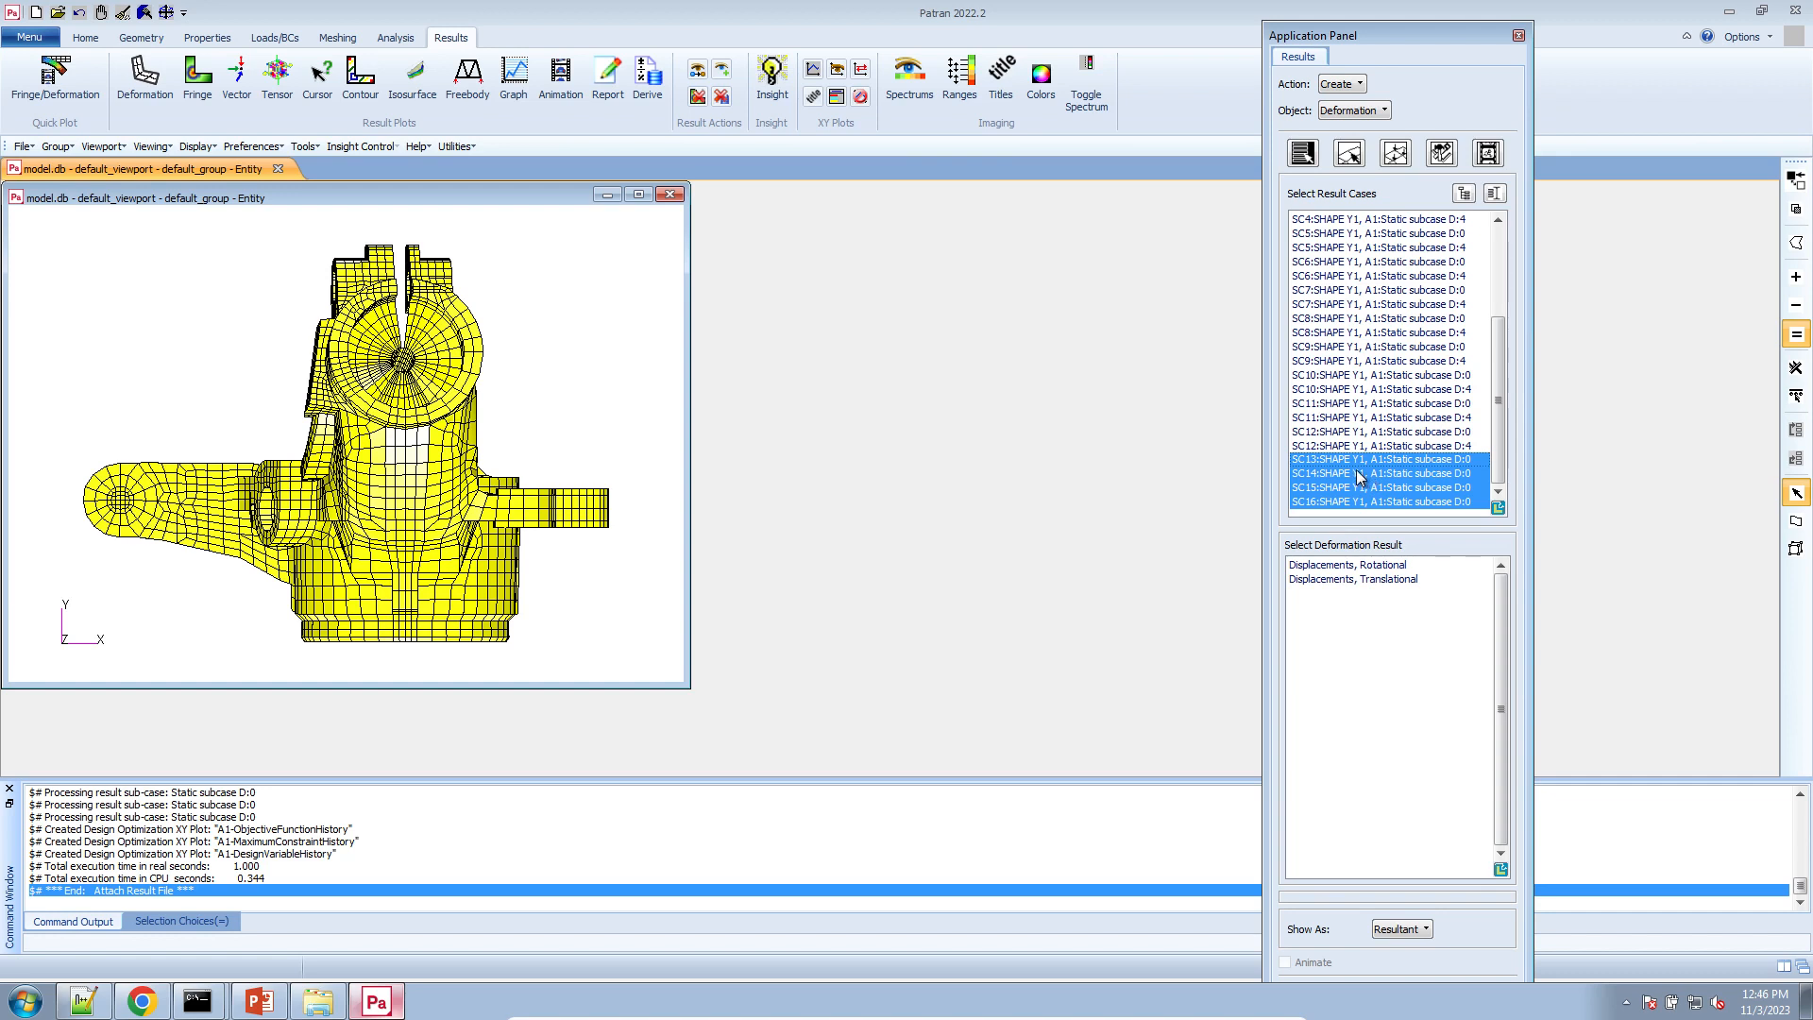
click(1449, 463)
click(1421, 579)
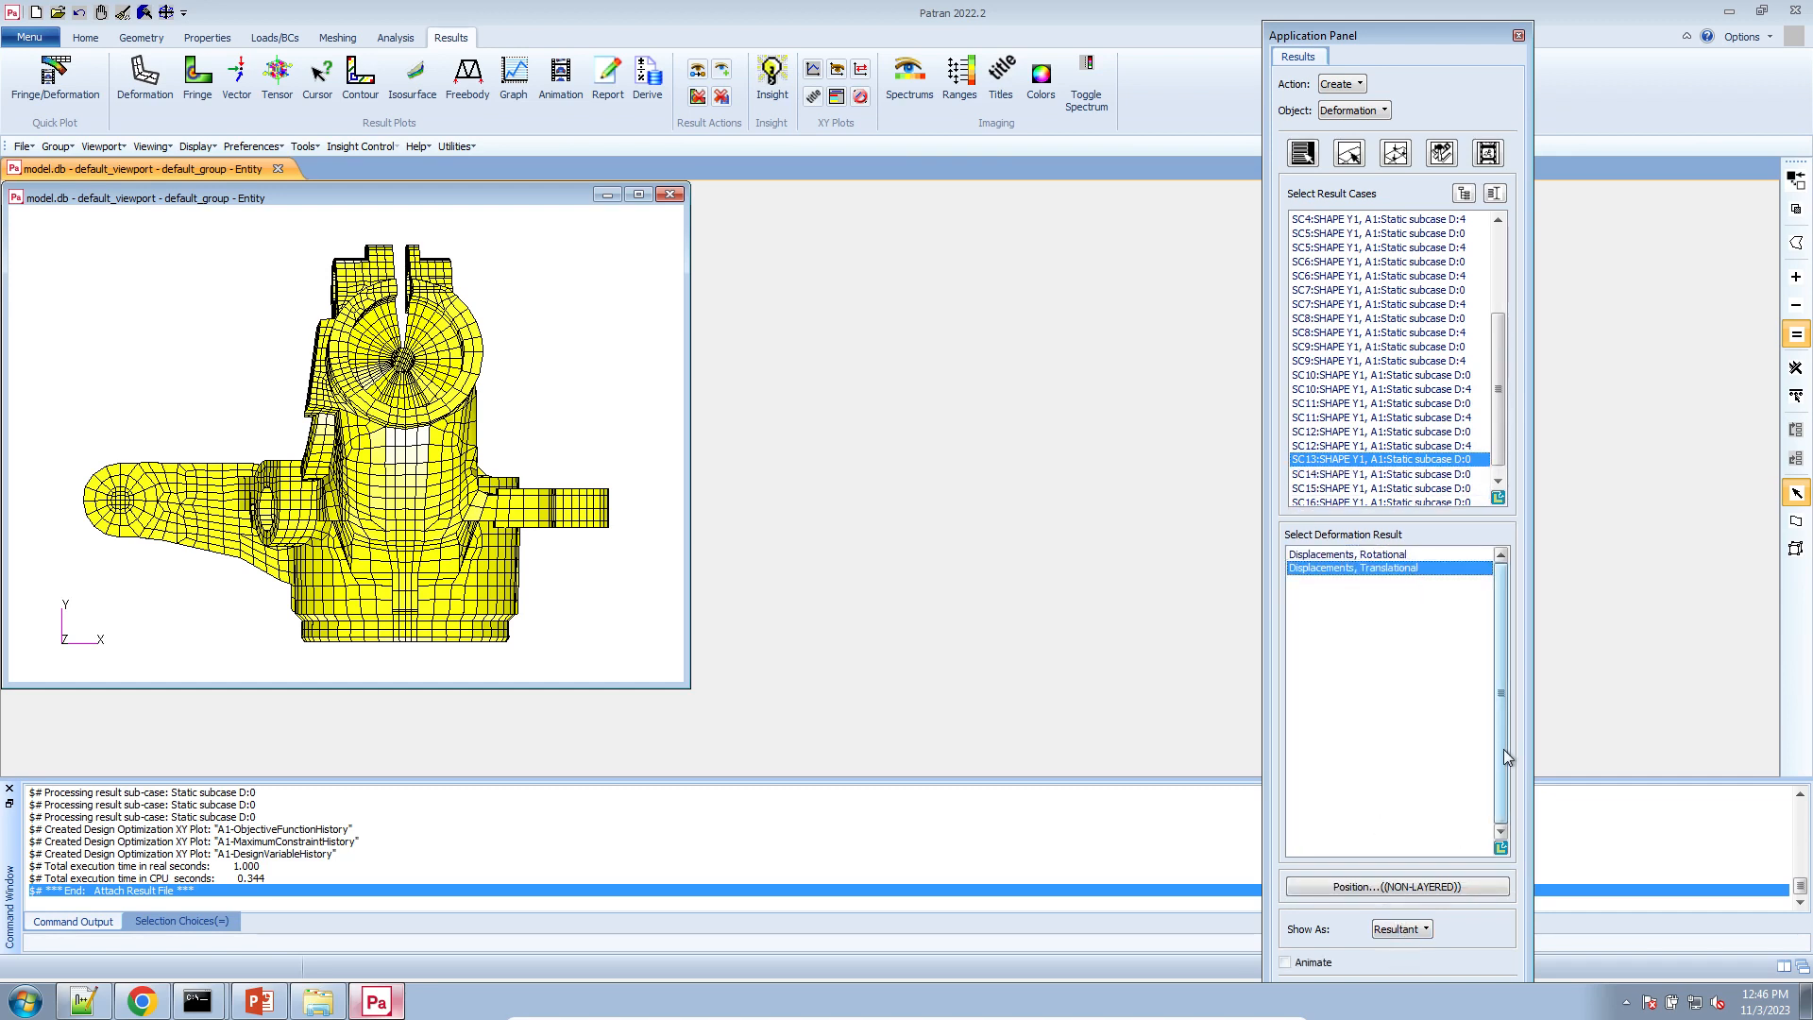
drag(1487, 33, 1489, 63)
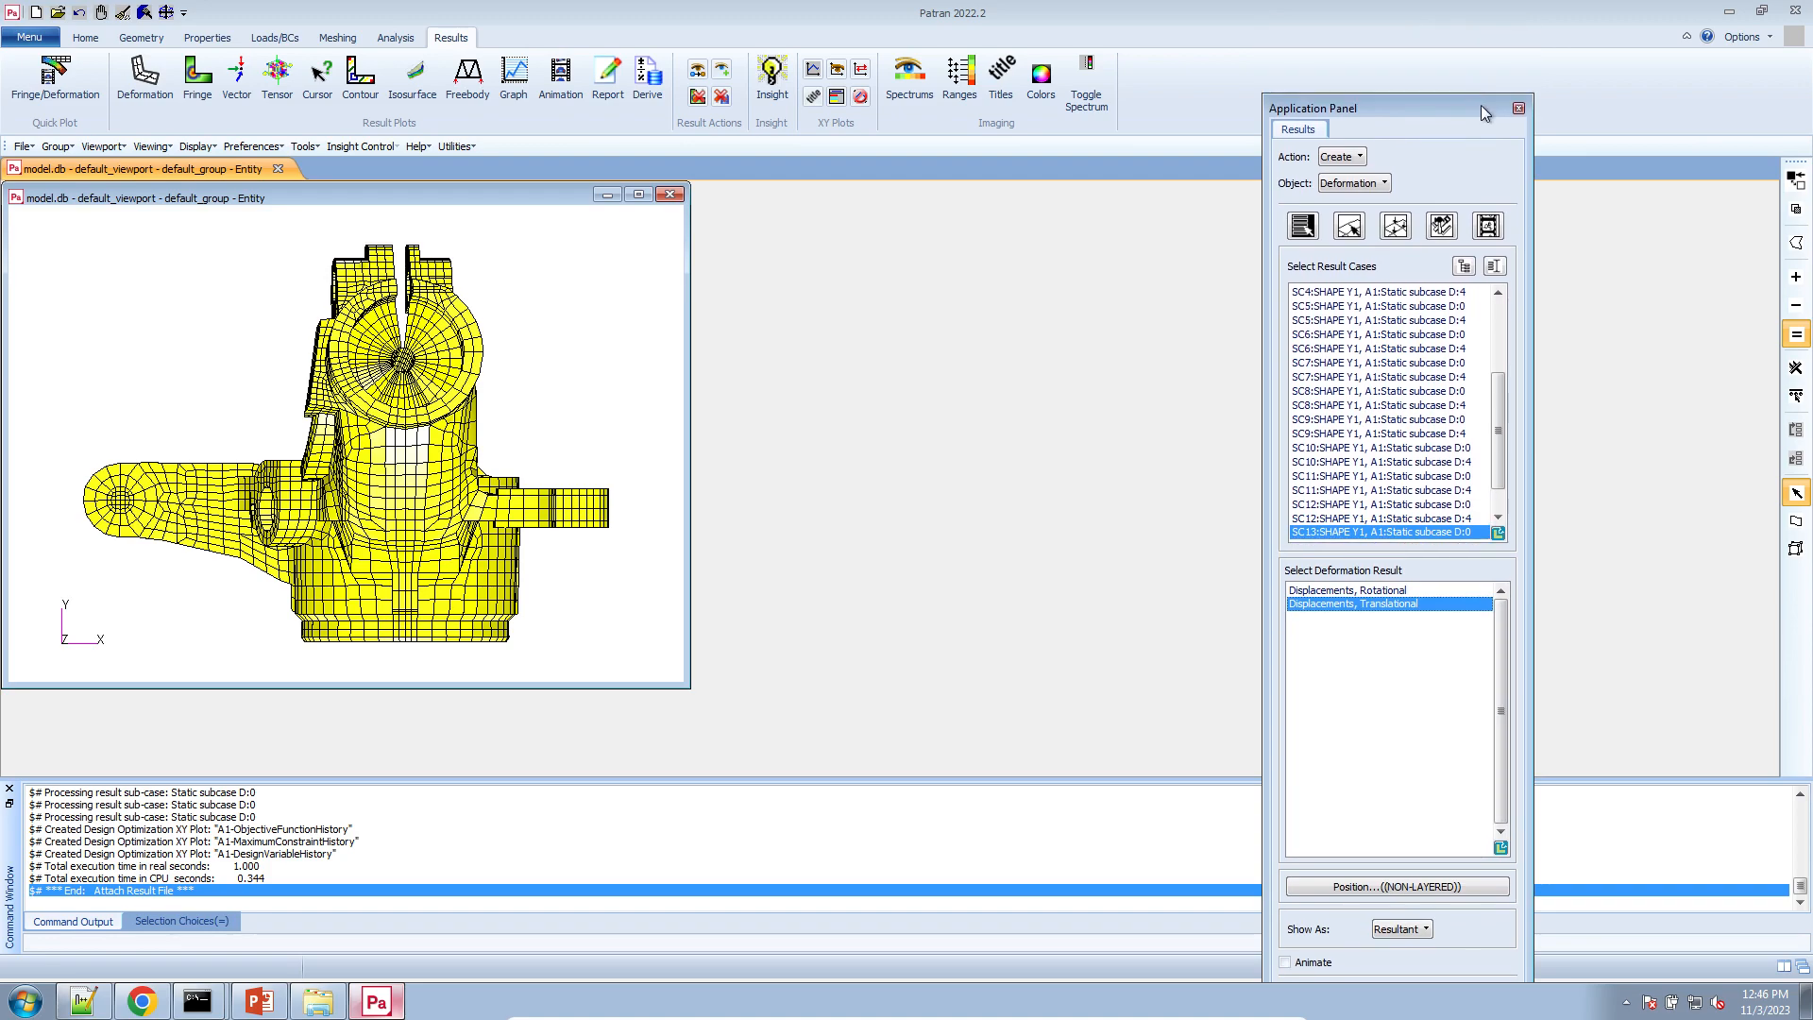
click(1355, 956)
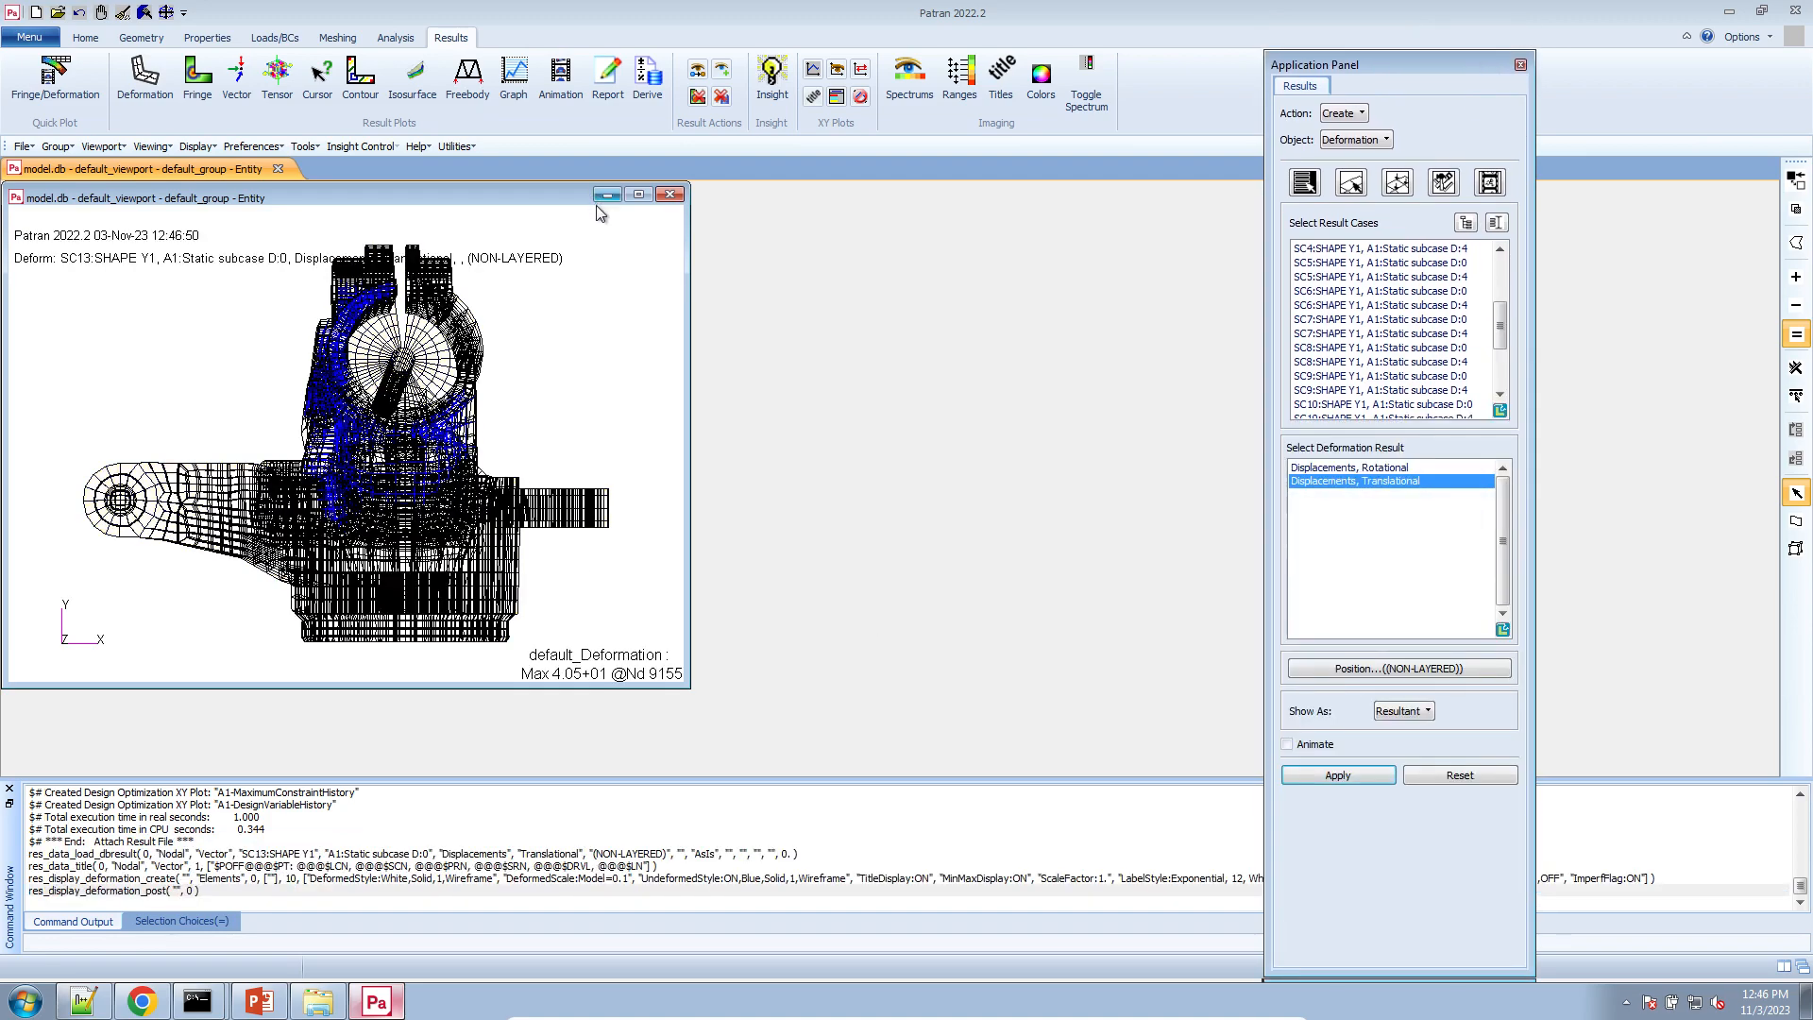
- Maximize the viewport and display the deformed shape shaded in light orange with the undeformed shape as free edges
click(638, 195)
middle_drag(951, 694, 930, 576)
click(1397, 183)
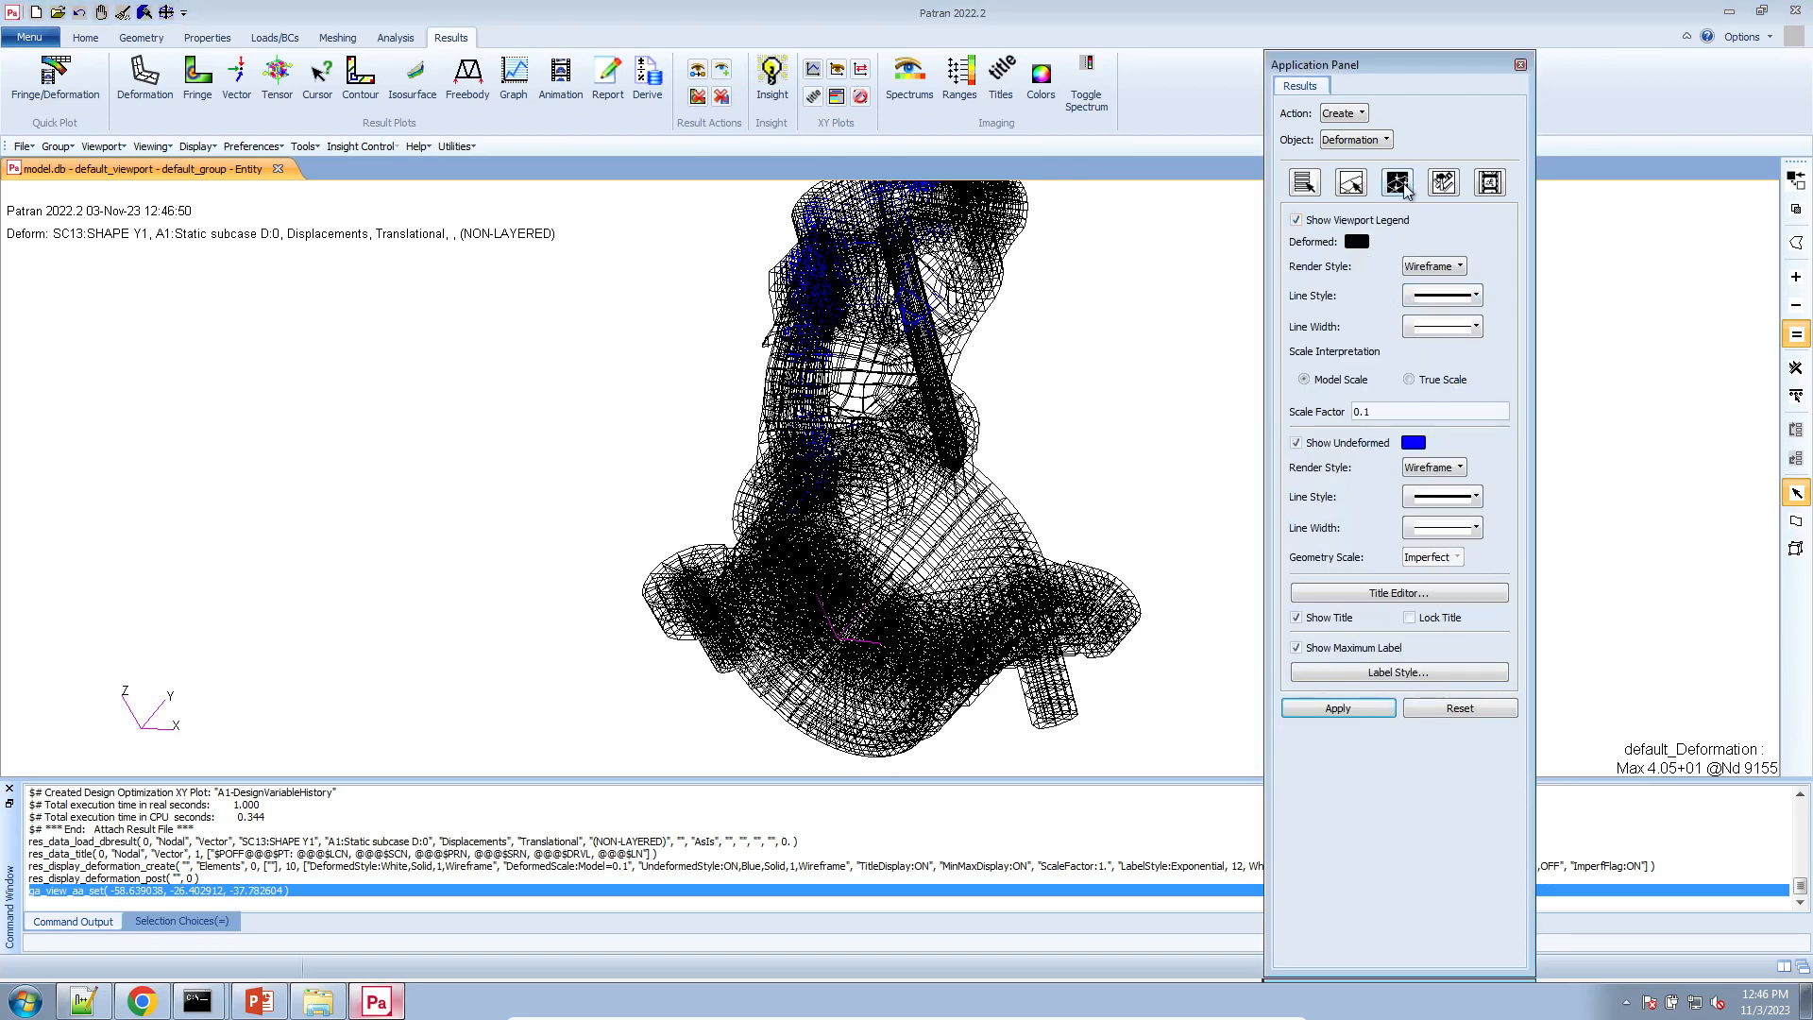
click(1451, 272)
click(1450, 355)
click(1356, 242)
click(1378, 391)
click(1443, 468)
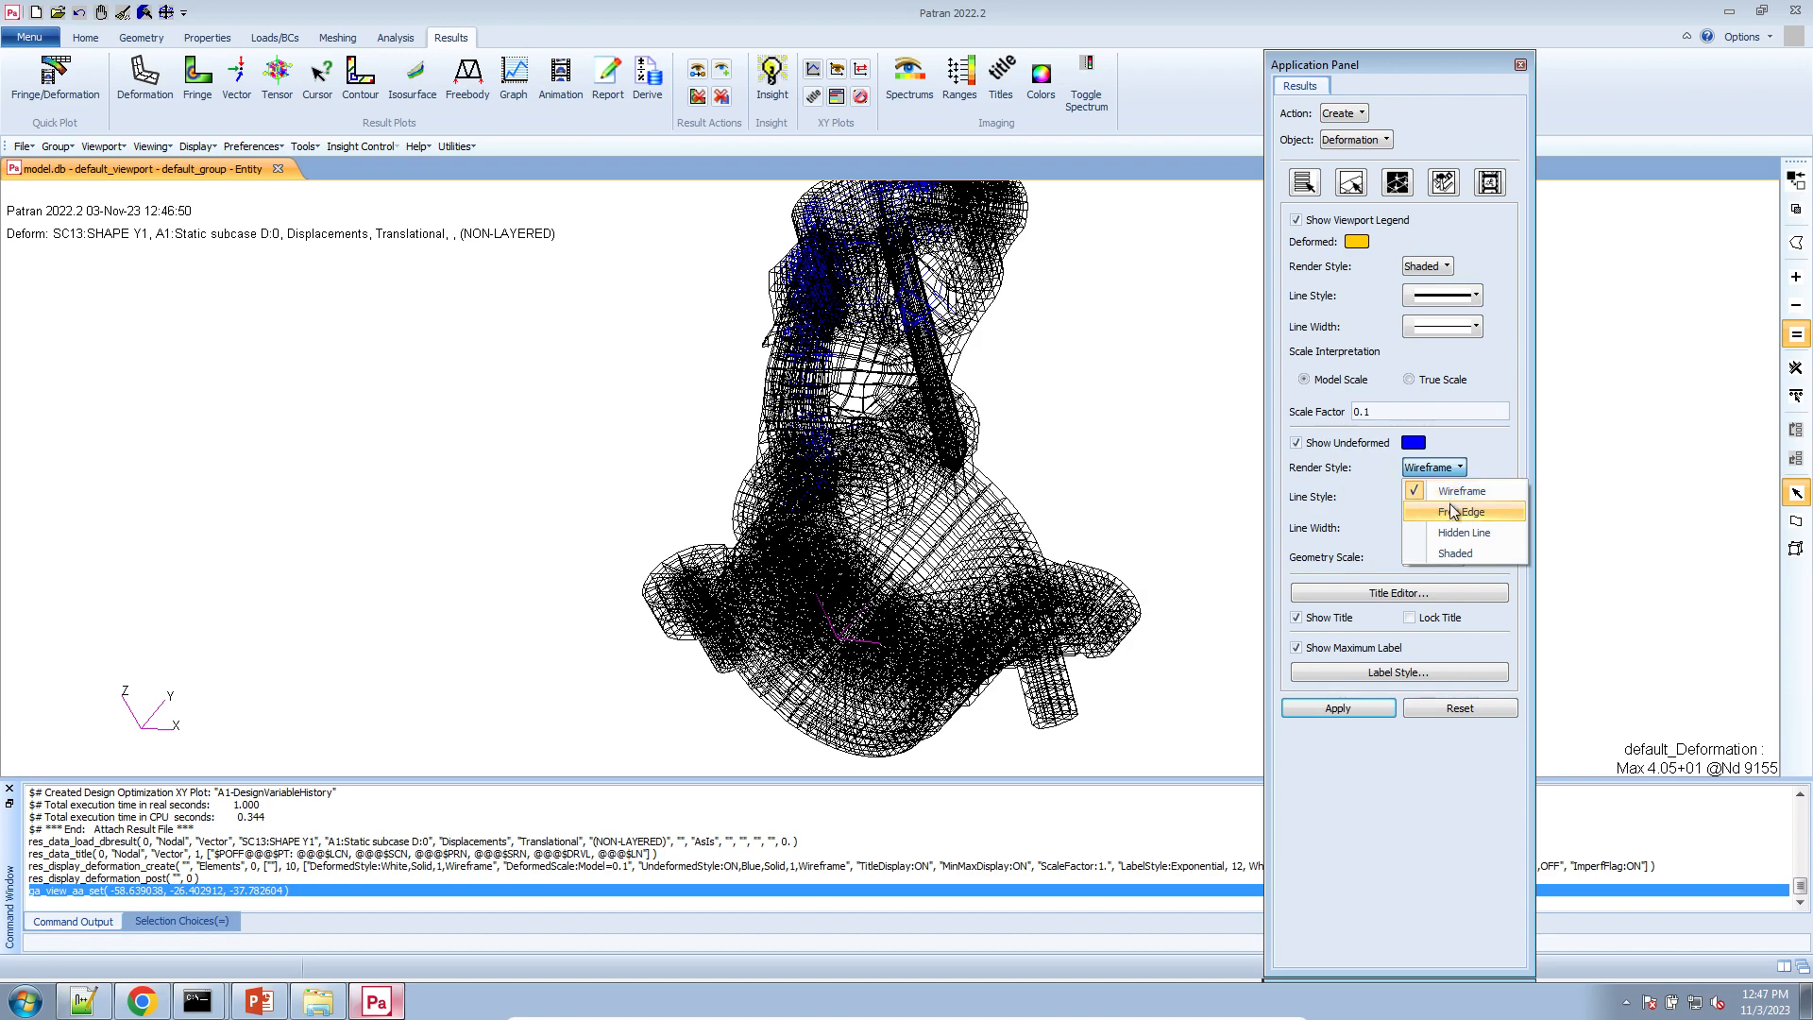
click(1445, 511)
click(1336, 708)
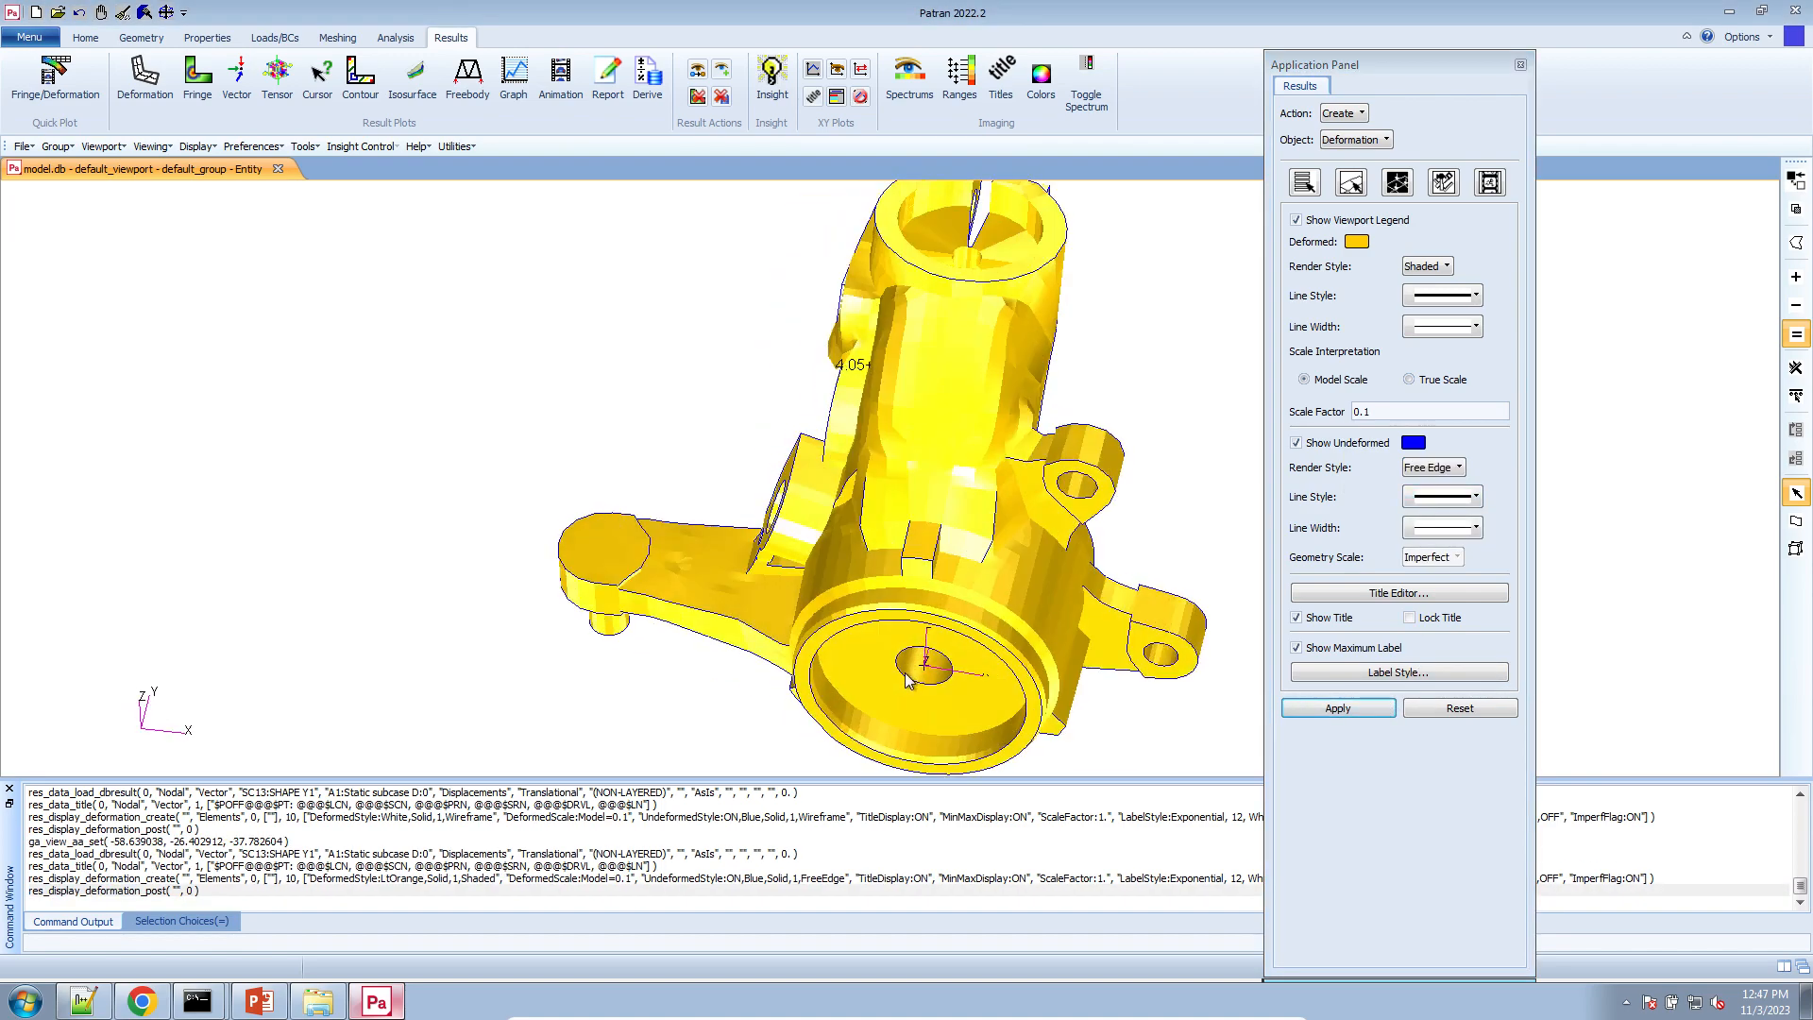
- Reverse the SC13 shape change by applying a model scale factor of -0.1, and examine the affected area up close
middle_drag(923, 703, 882, 697)
scroll(883, 696, up, 6)
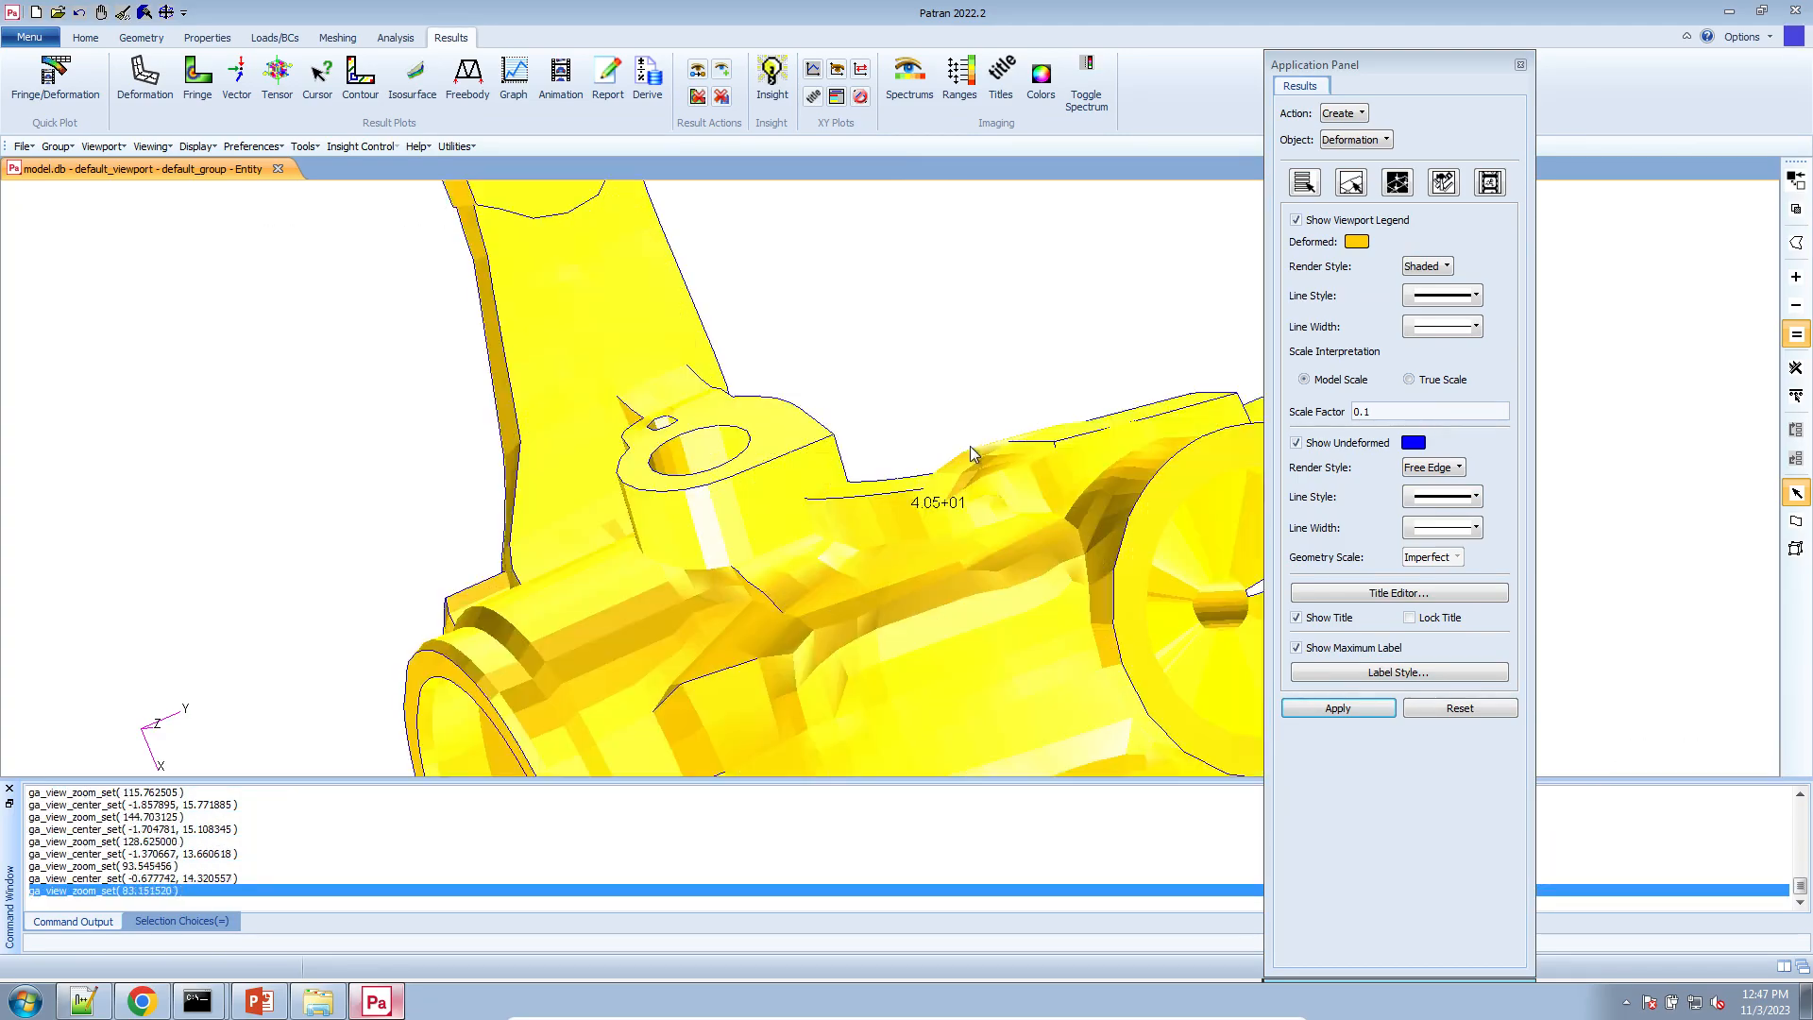
scroll(951, 515, up, 5)
middle_drag(949, 524, 963, 552)
scroll(938, 551, down, 9)
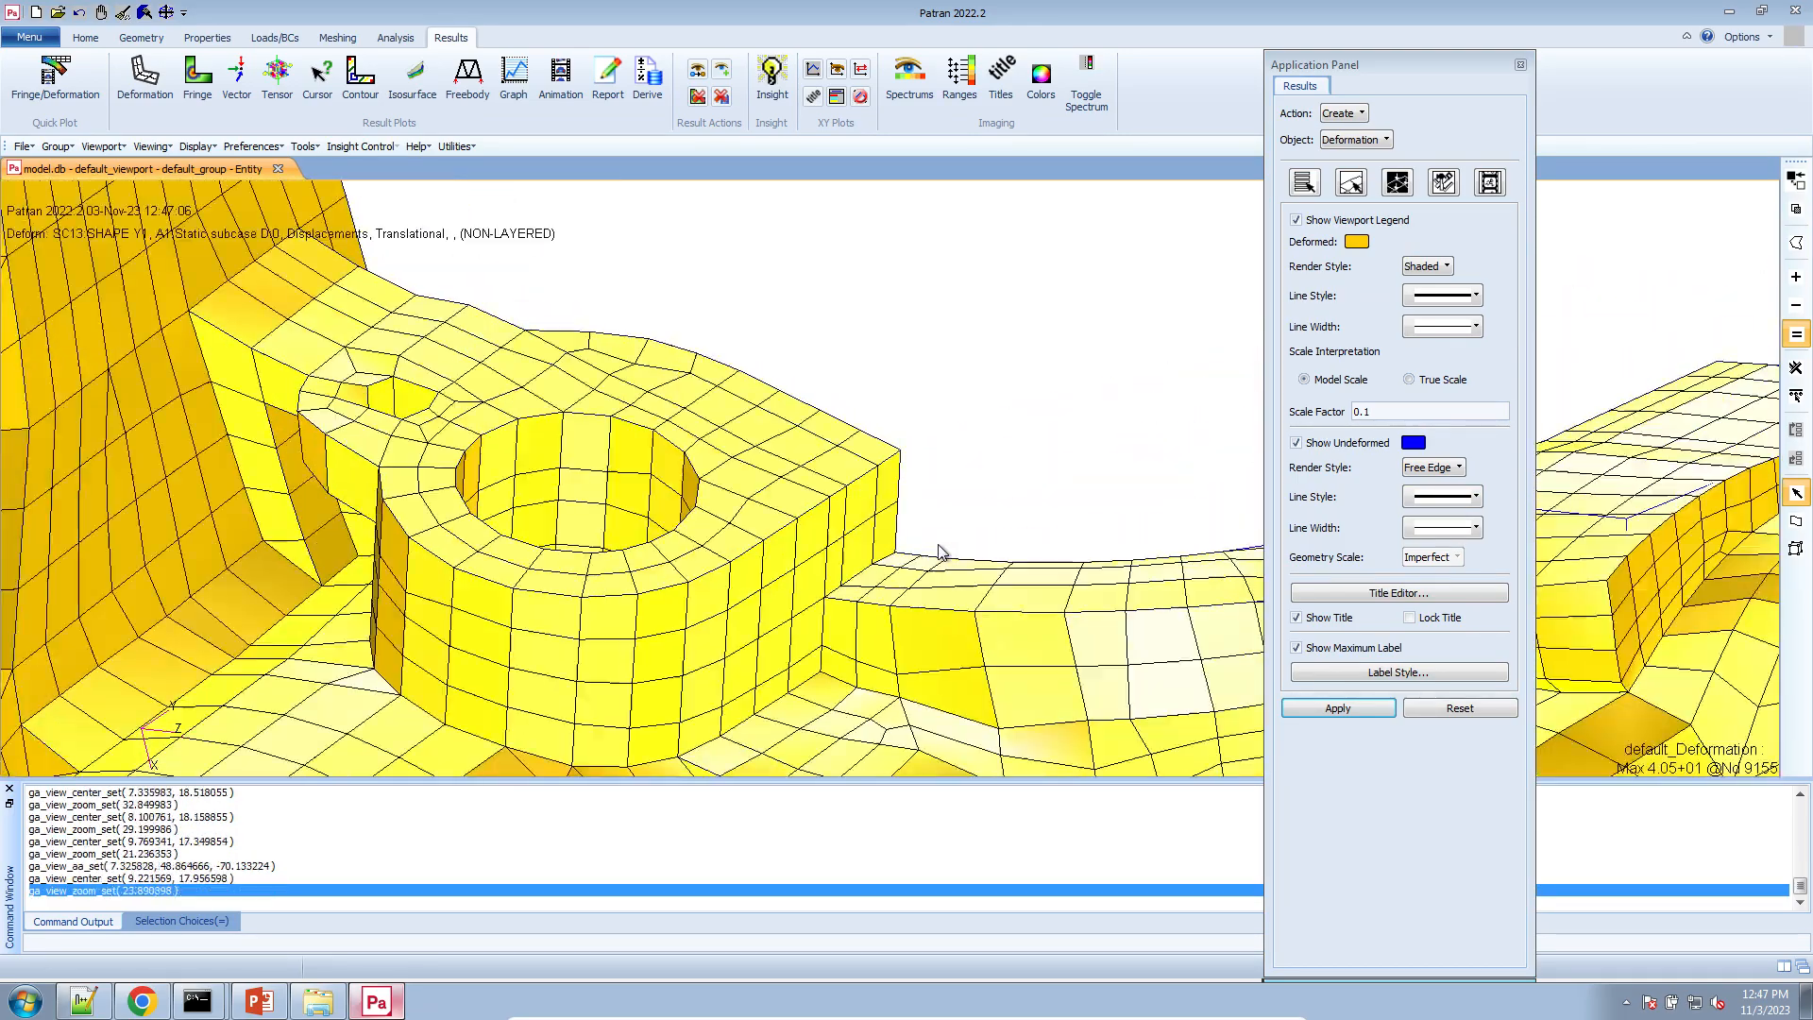
scroll(906, 546, up, 6)
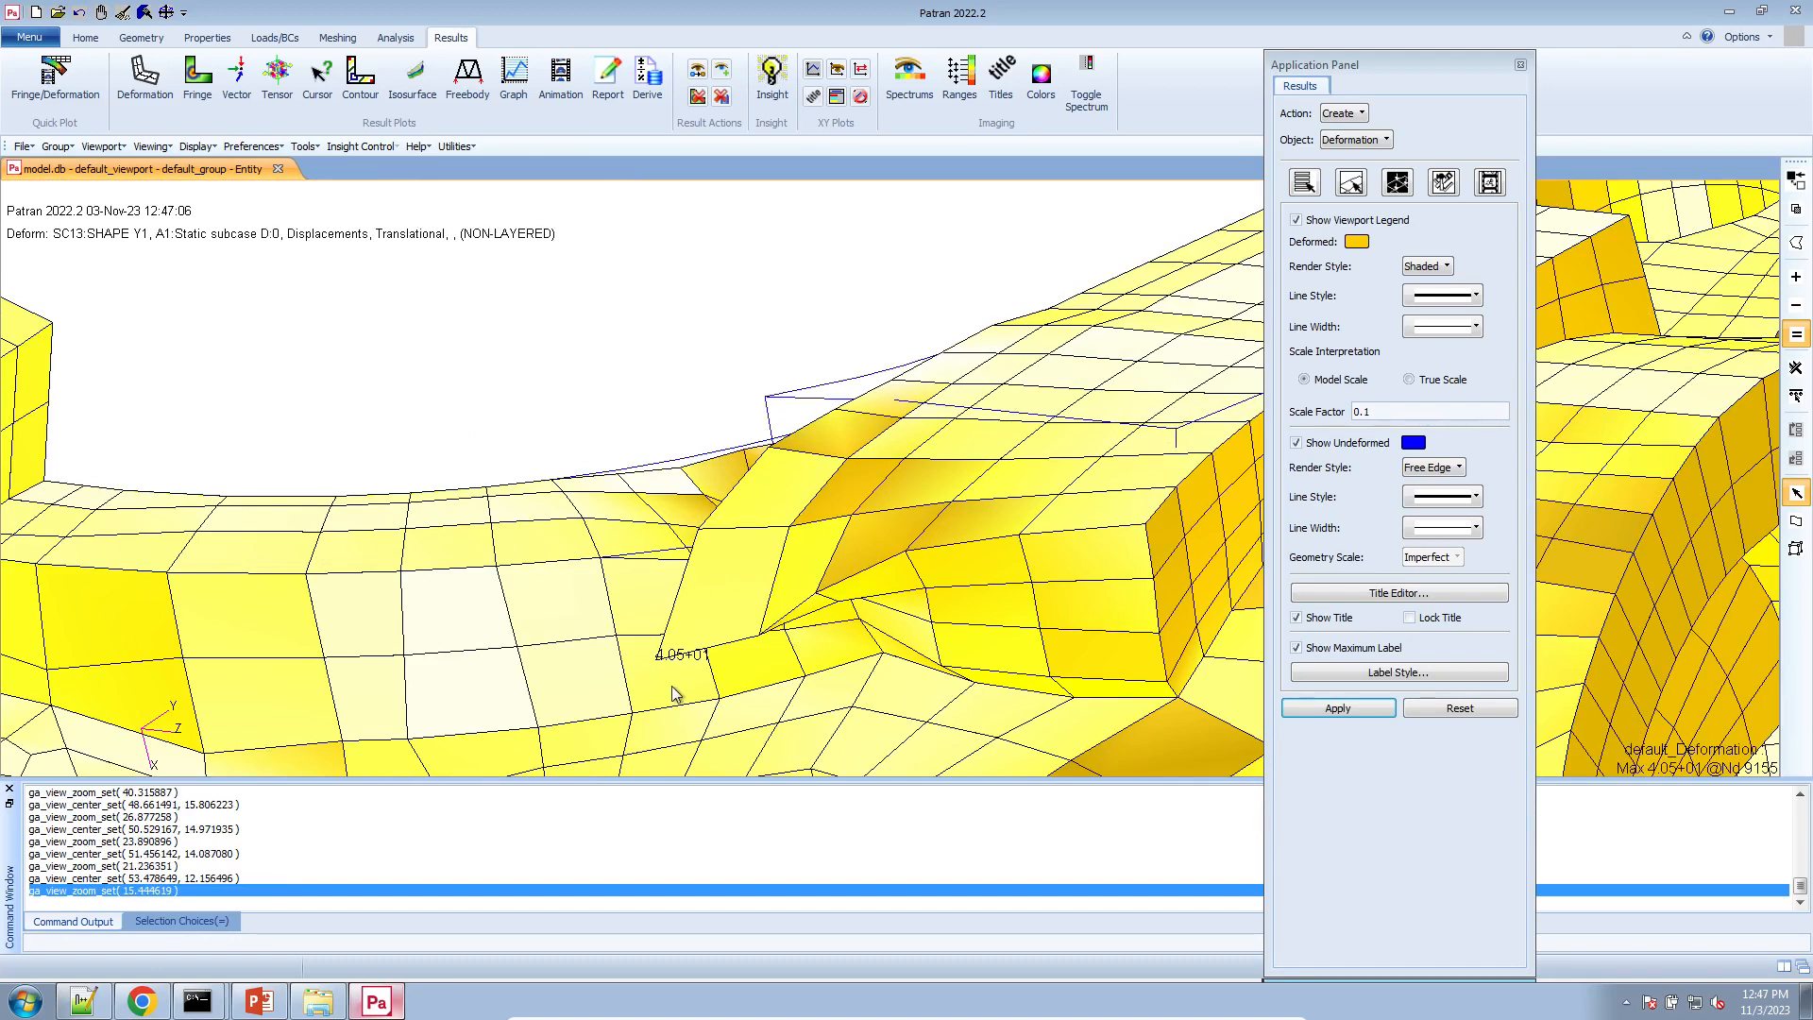
click(1355, 417)
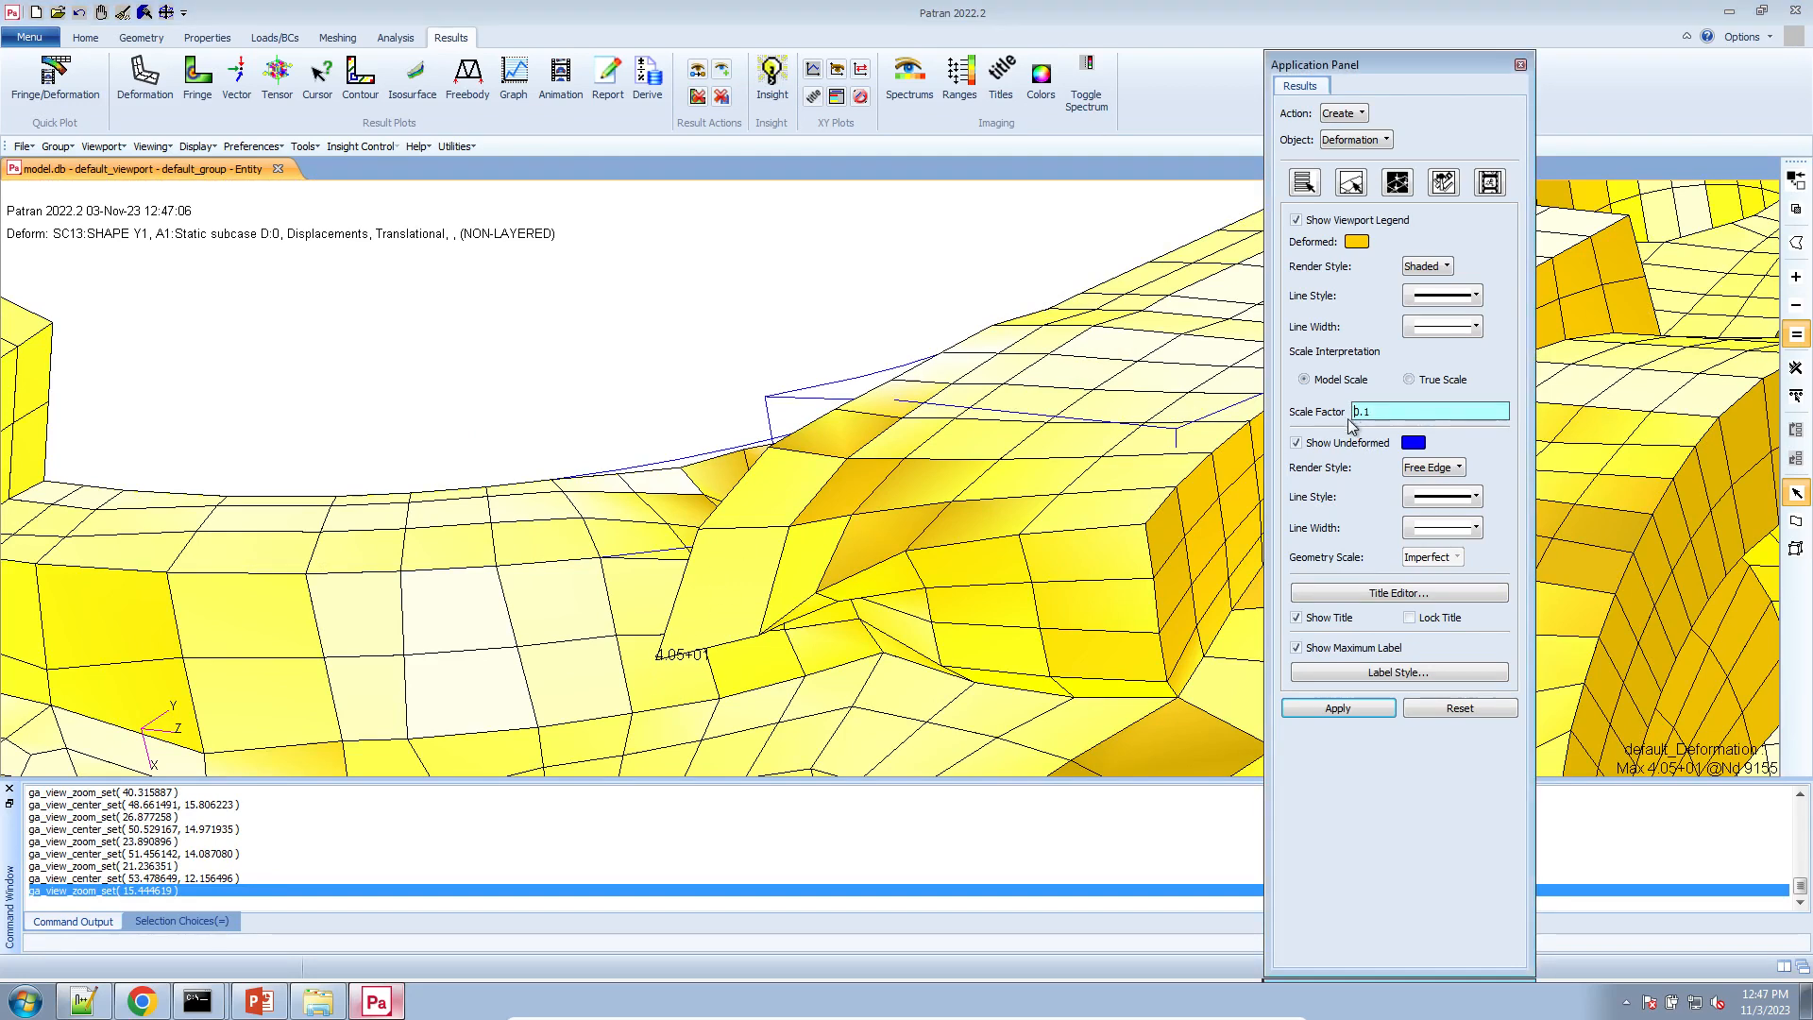
click(1320, 712)
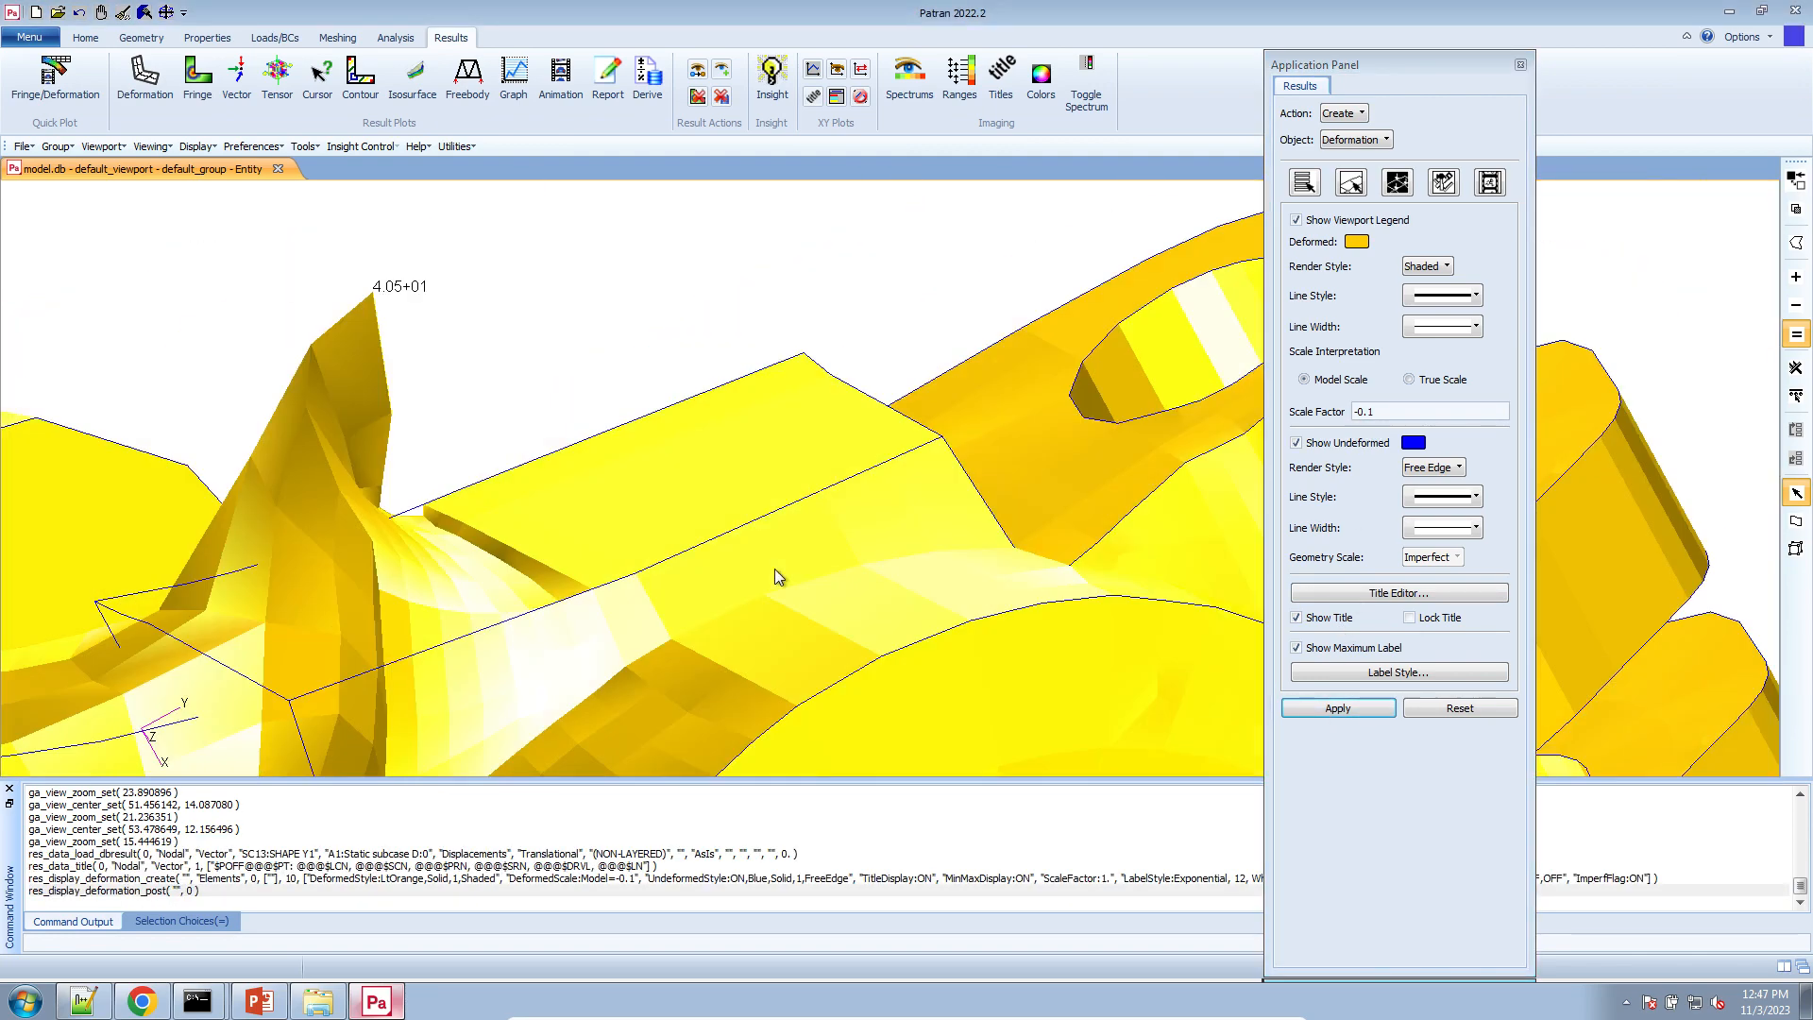
scroll(778, 570, down, 4)
scroll(447, 599, up, 5)
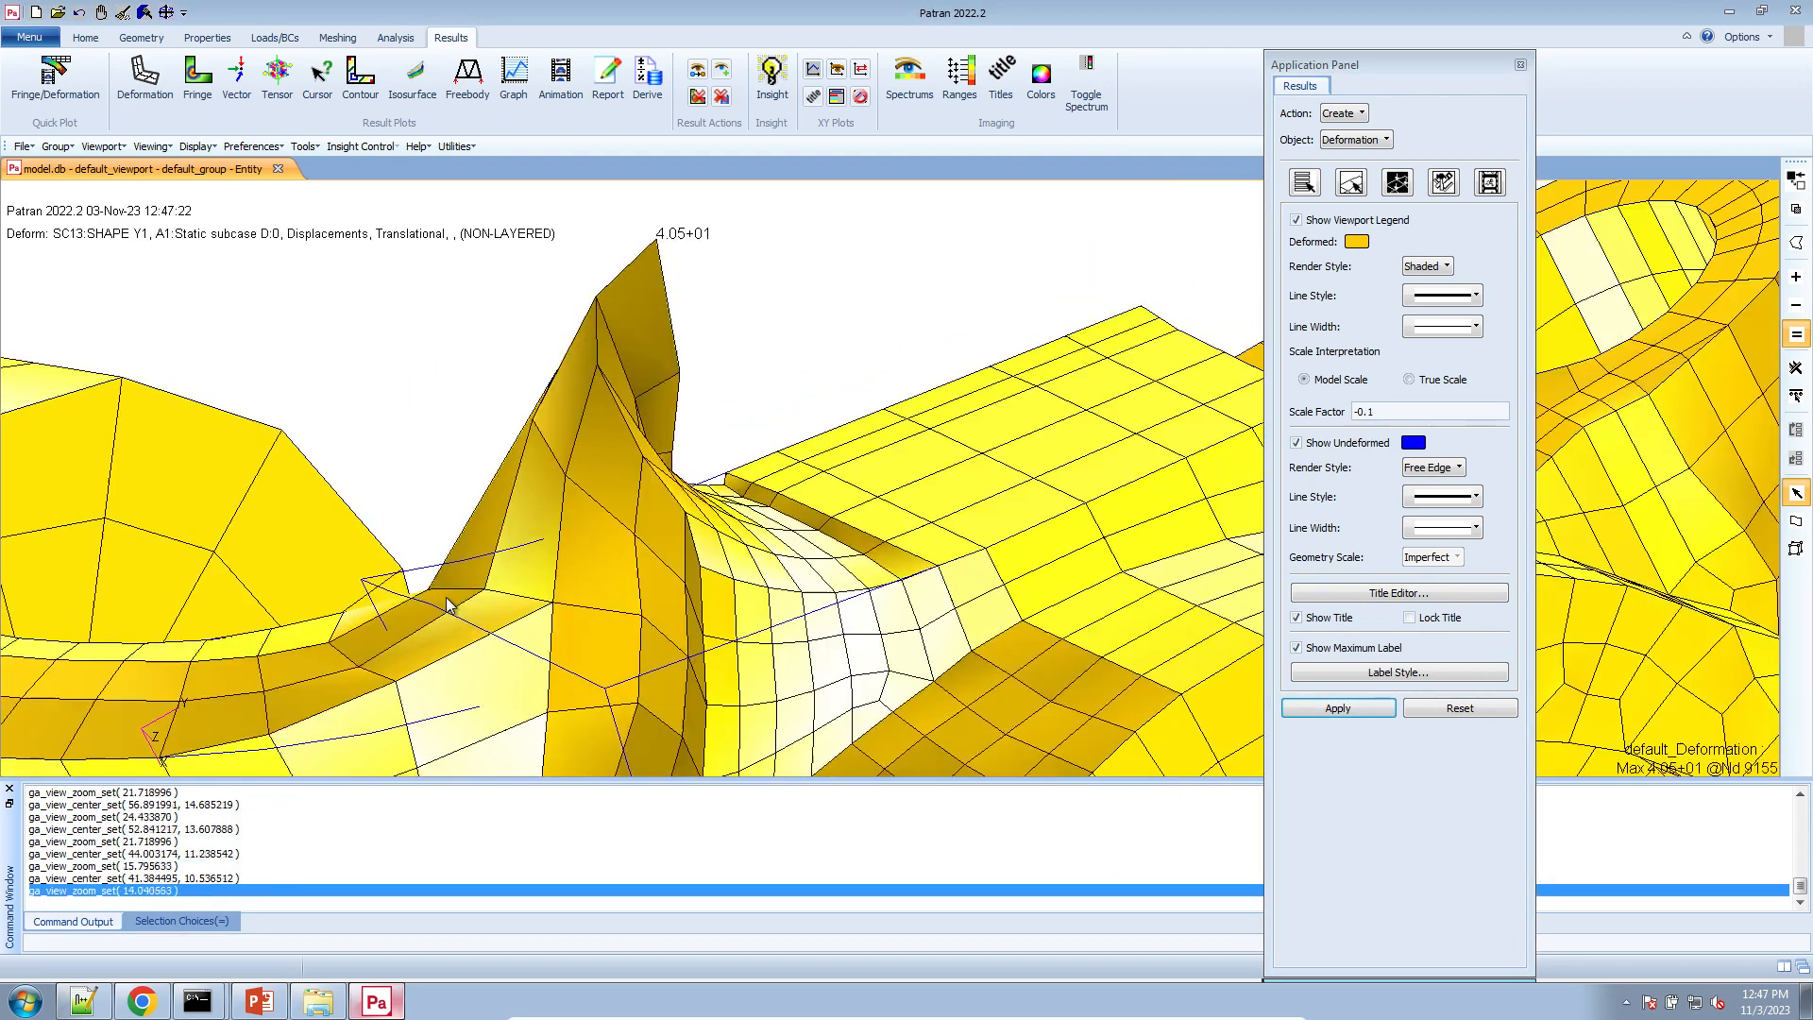
- Plot the translational displacements of result case SC14:SHAPE Y1, Static subcase D:0, and examine the distorted region closely
click(1305, 184)
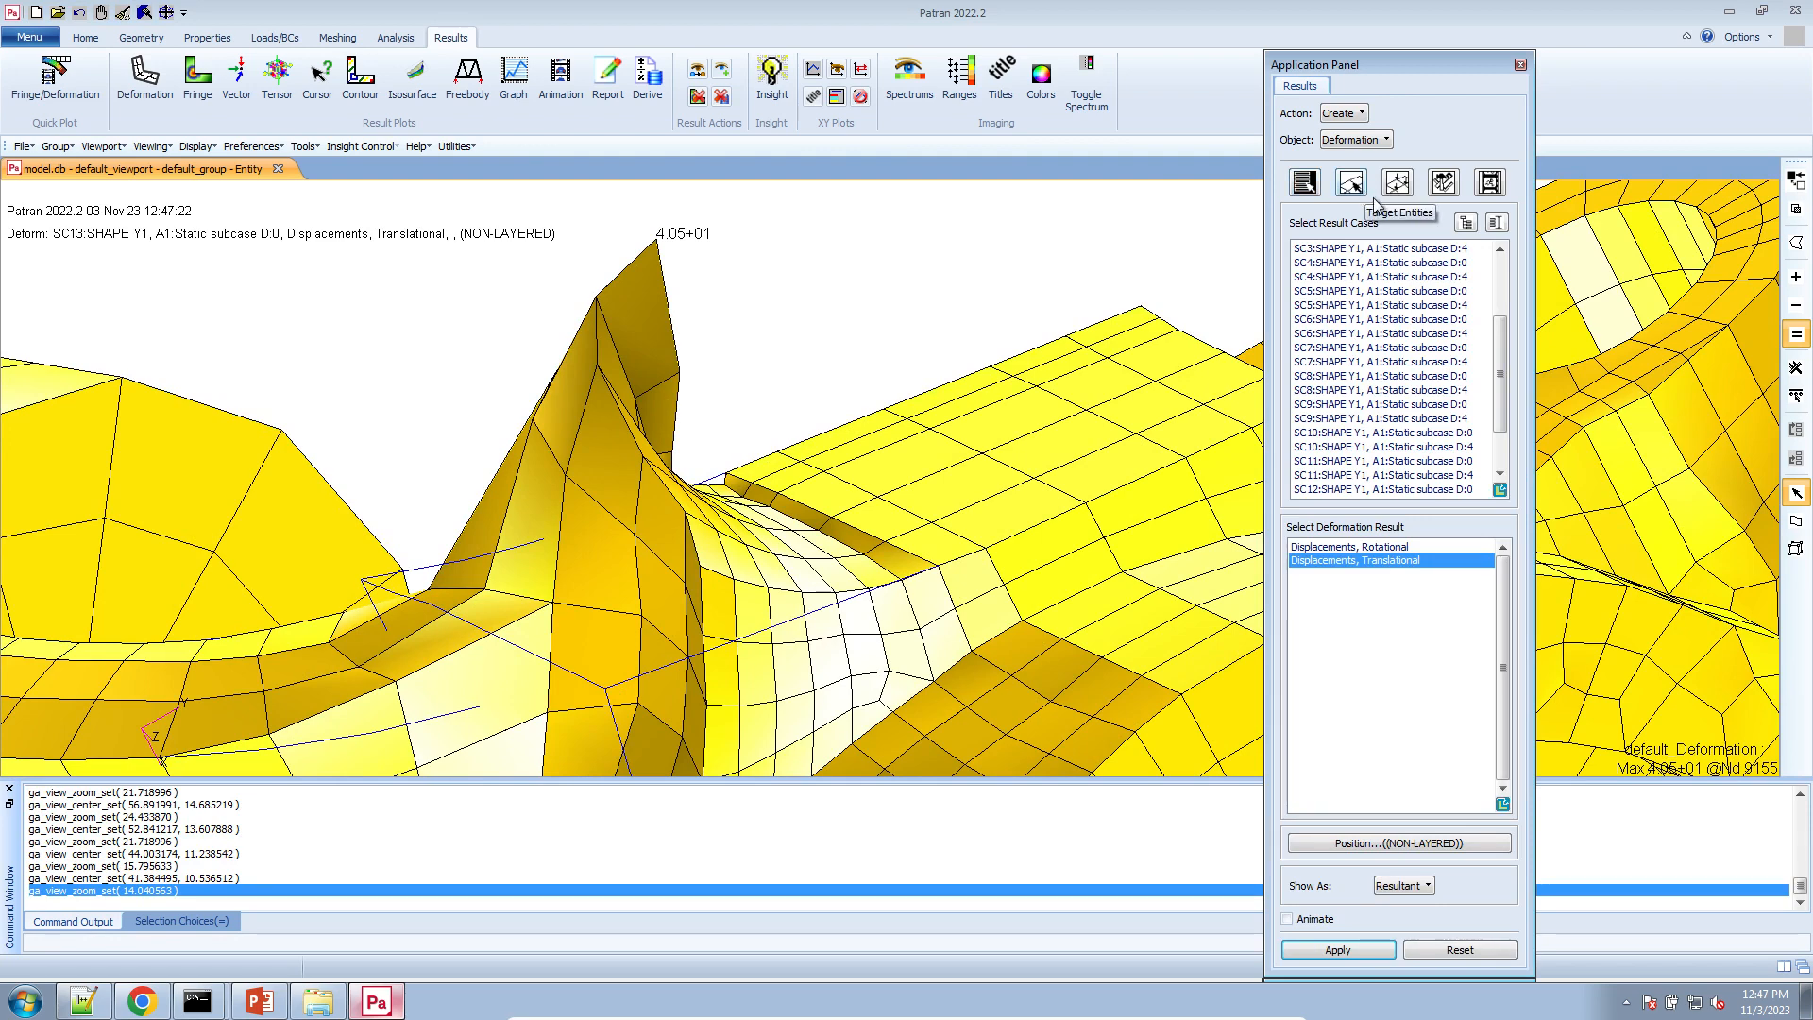
drag(1501, 370, 1500, 429)
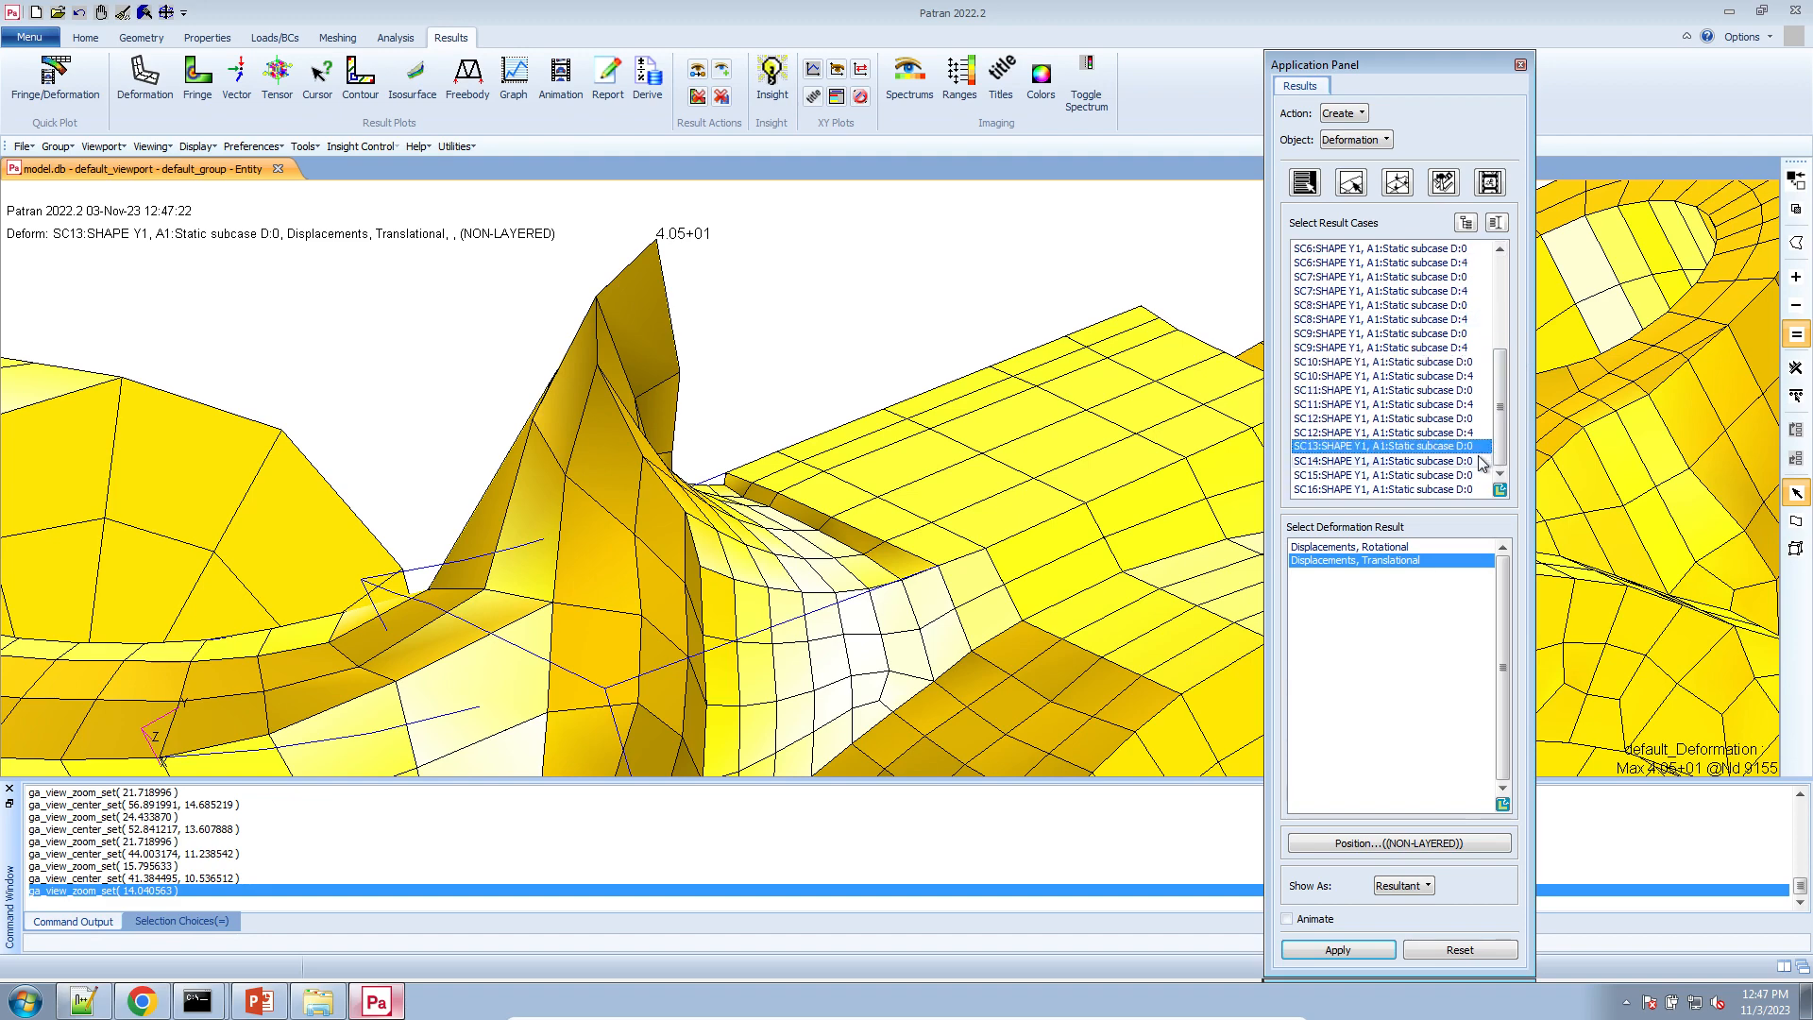
click(1454, 460)
click(1381, 951)
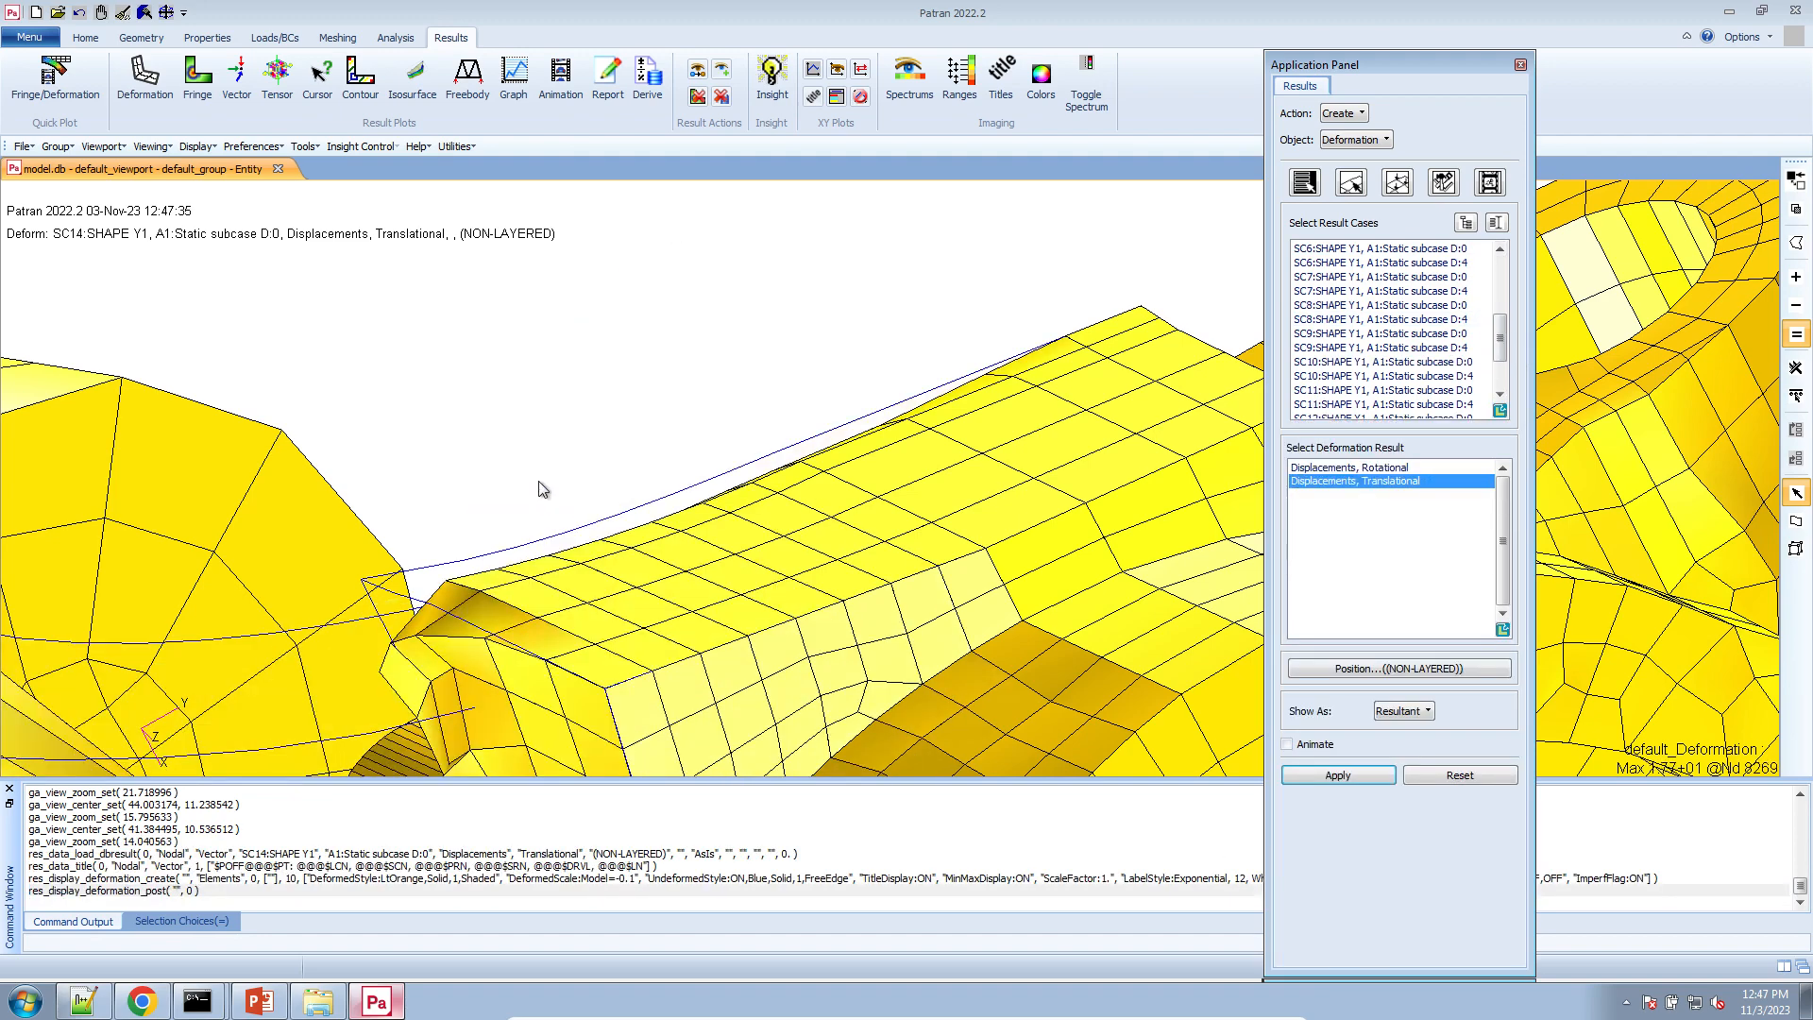
scroll(613, 472, down, 3)
scroll(529, 668, up, 4)
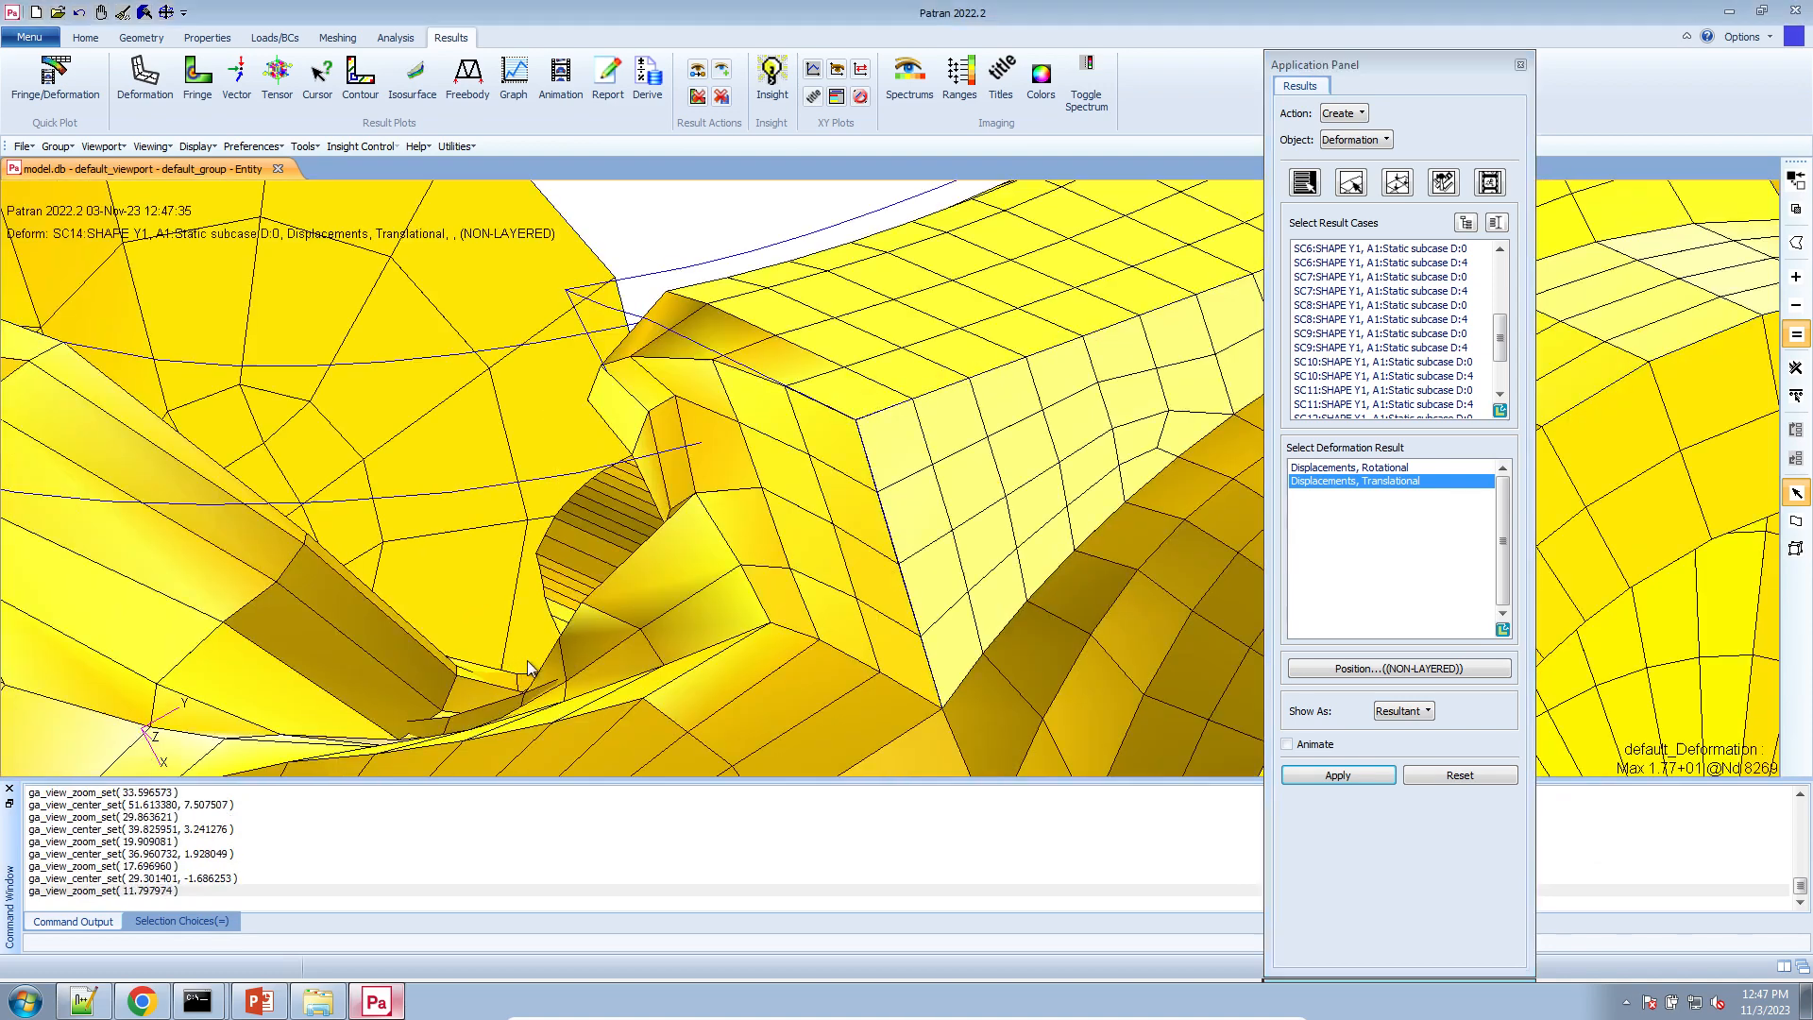
middle_drag(526, 661, 547, 661)
scroll(546, 661, down, 4)
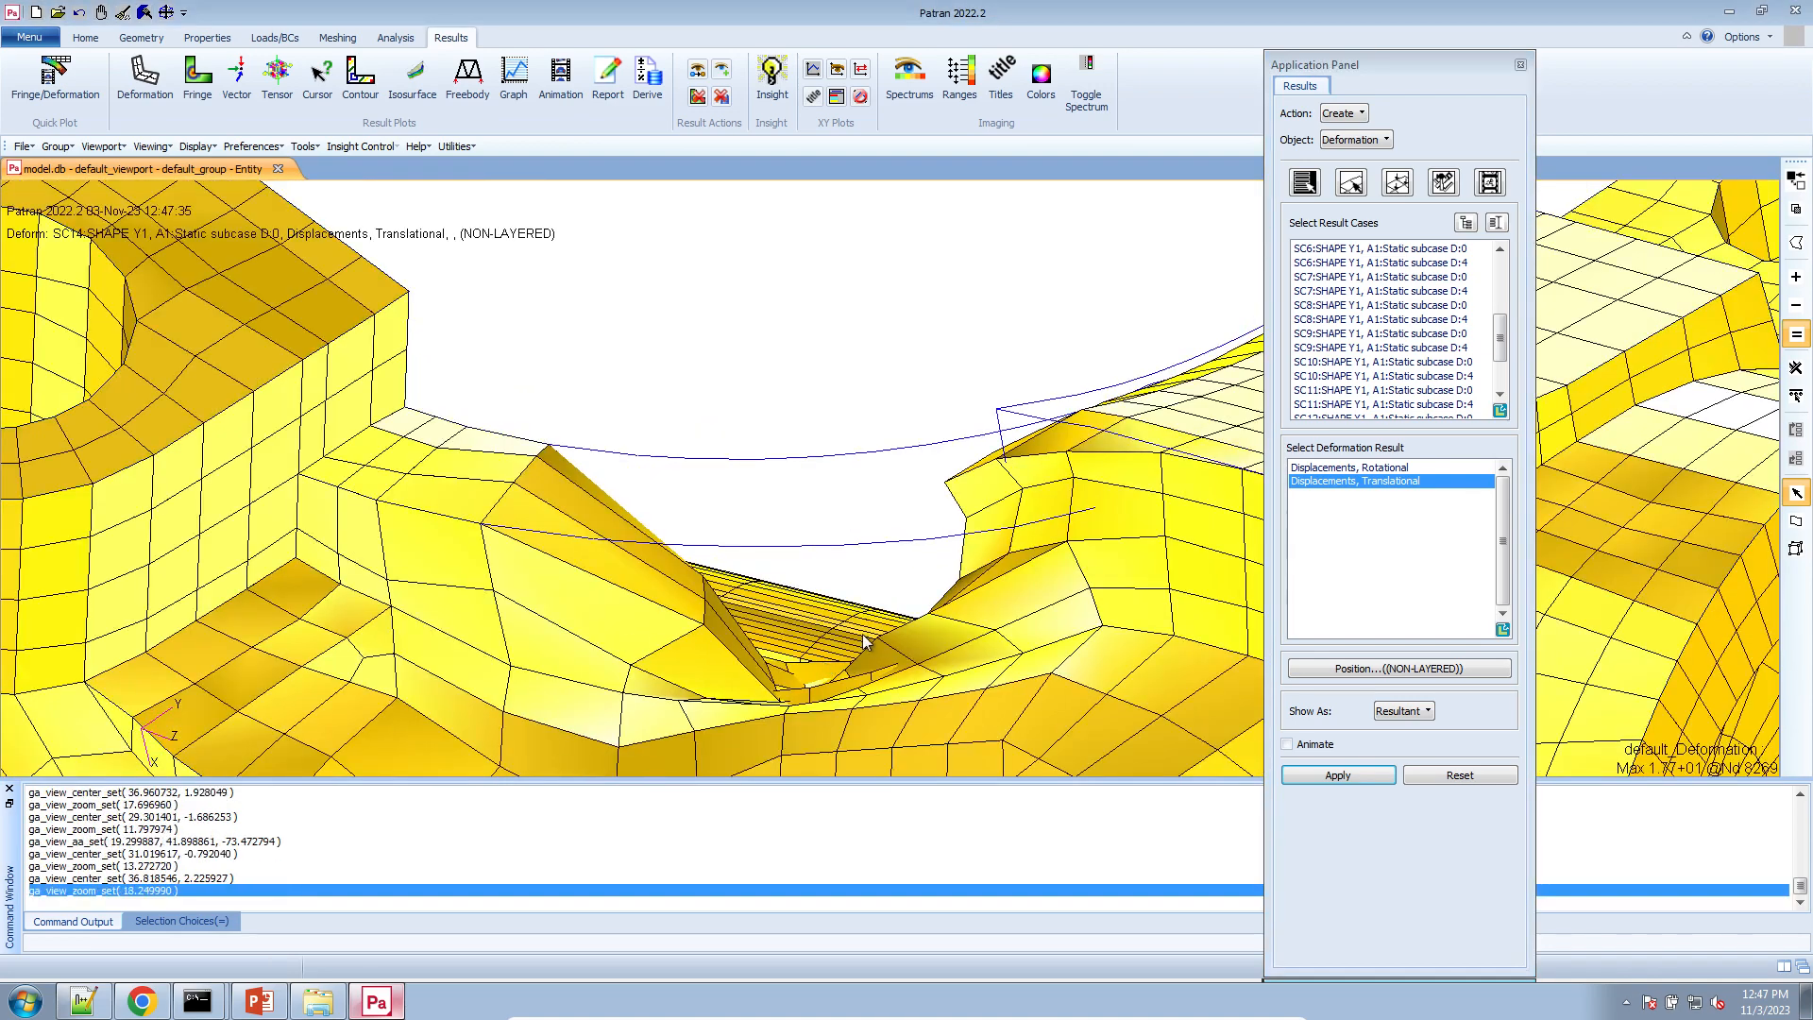
middle_drag(864, 642, 390, 457)
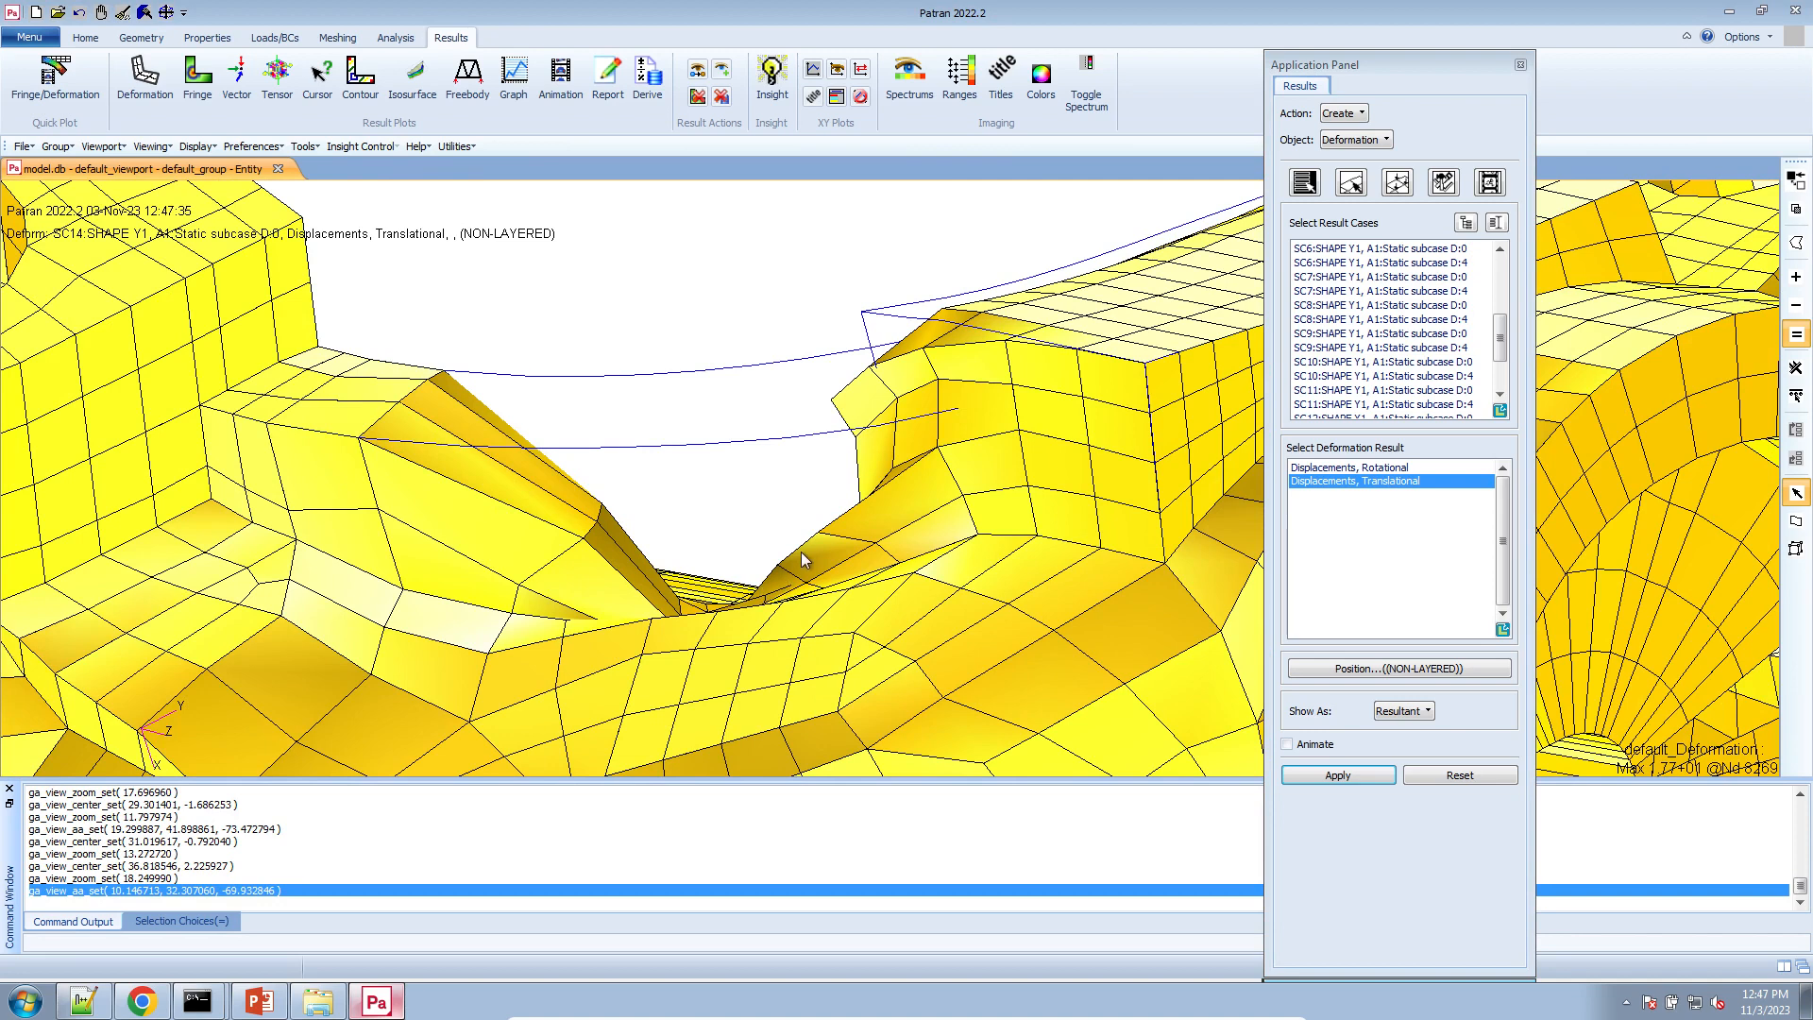
- Try the true scale interpretation on the SC14 deformation plot and switch back to model scale
click(1398, 183)
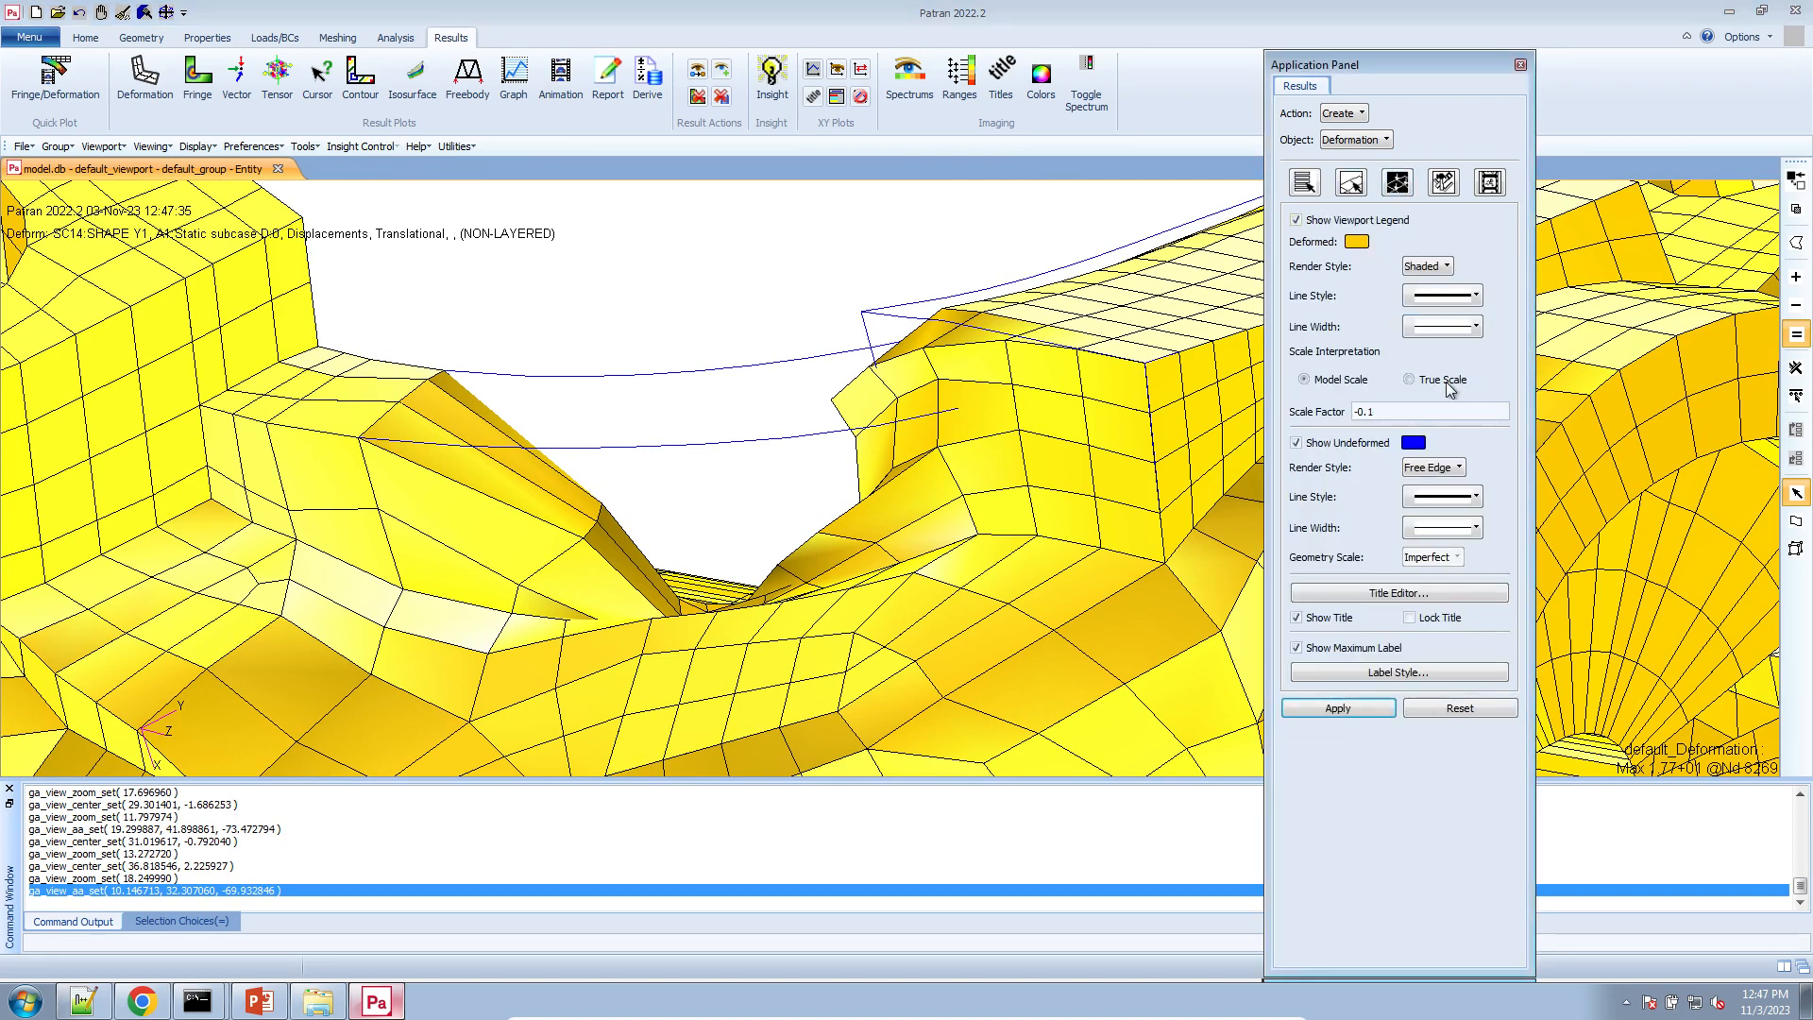
click(1362, 711)
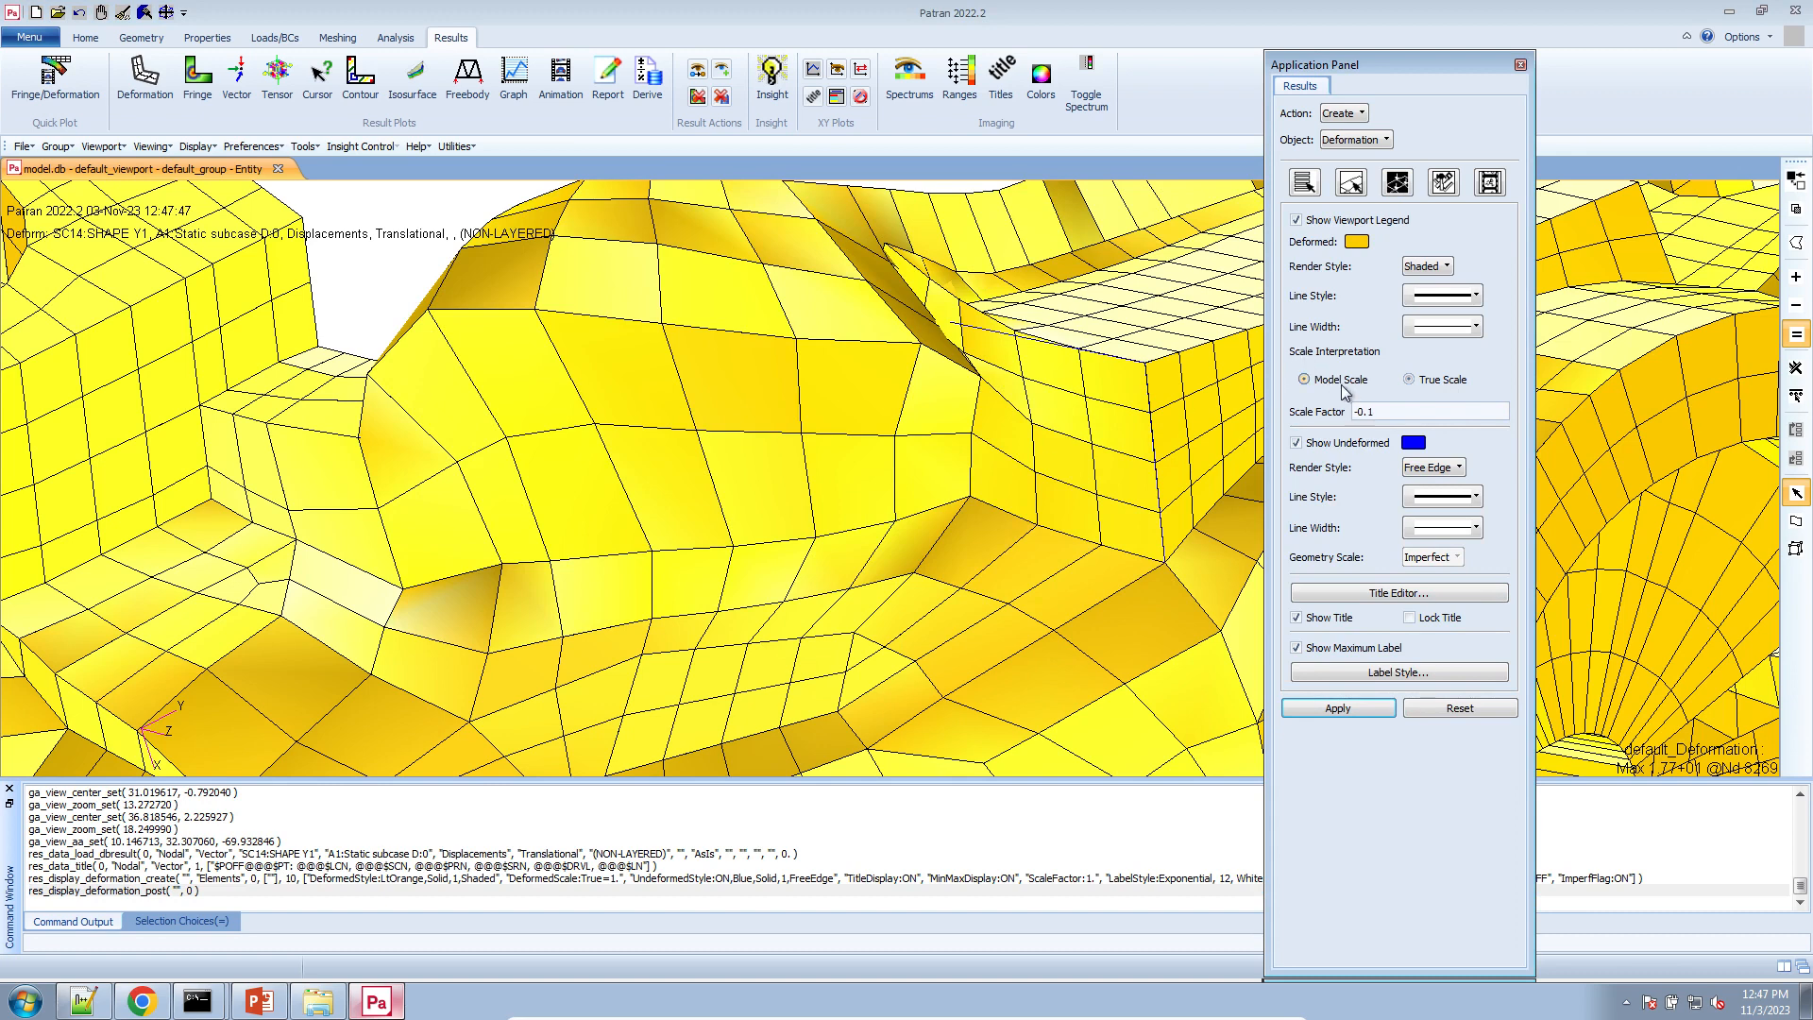
click(1326, 710)
- Set the model scale factor of the SC14 deformation plot to -0.05 and view the shape change on the knuckle
click(1378, 417)
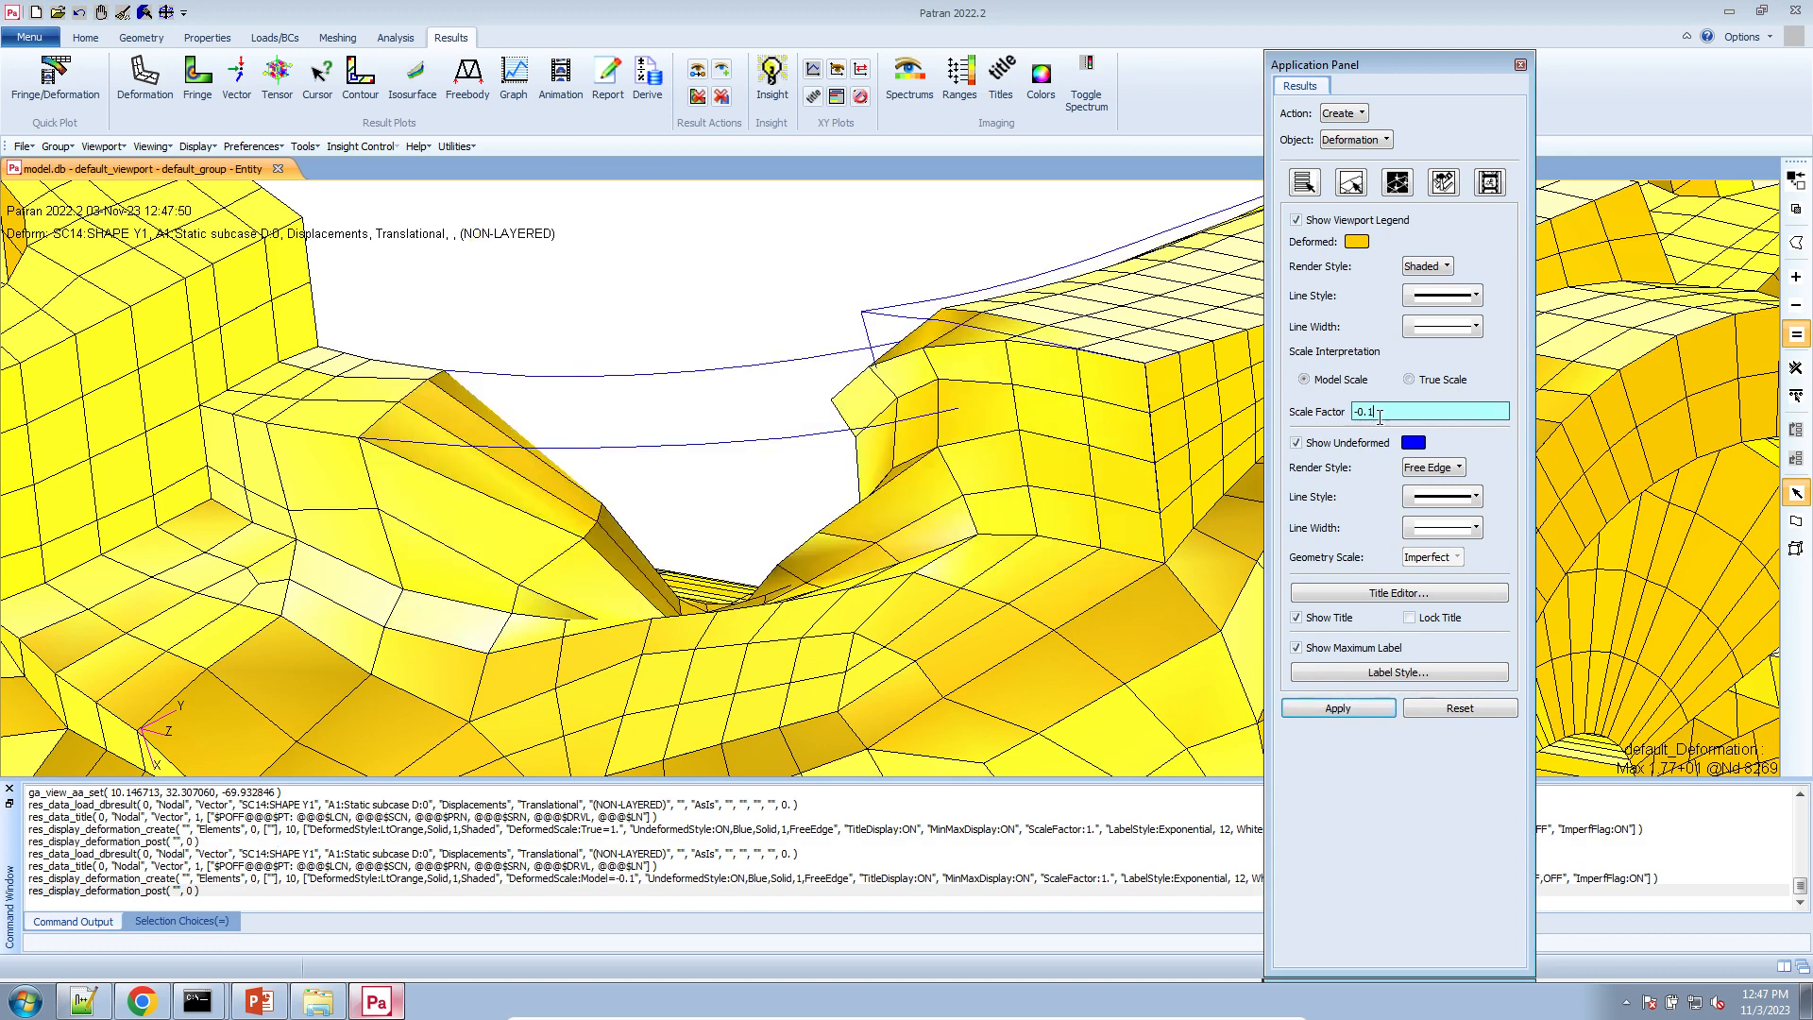
text(05)
key(Return)
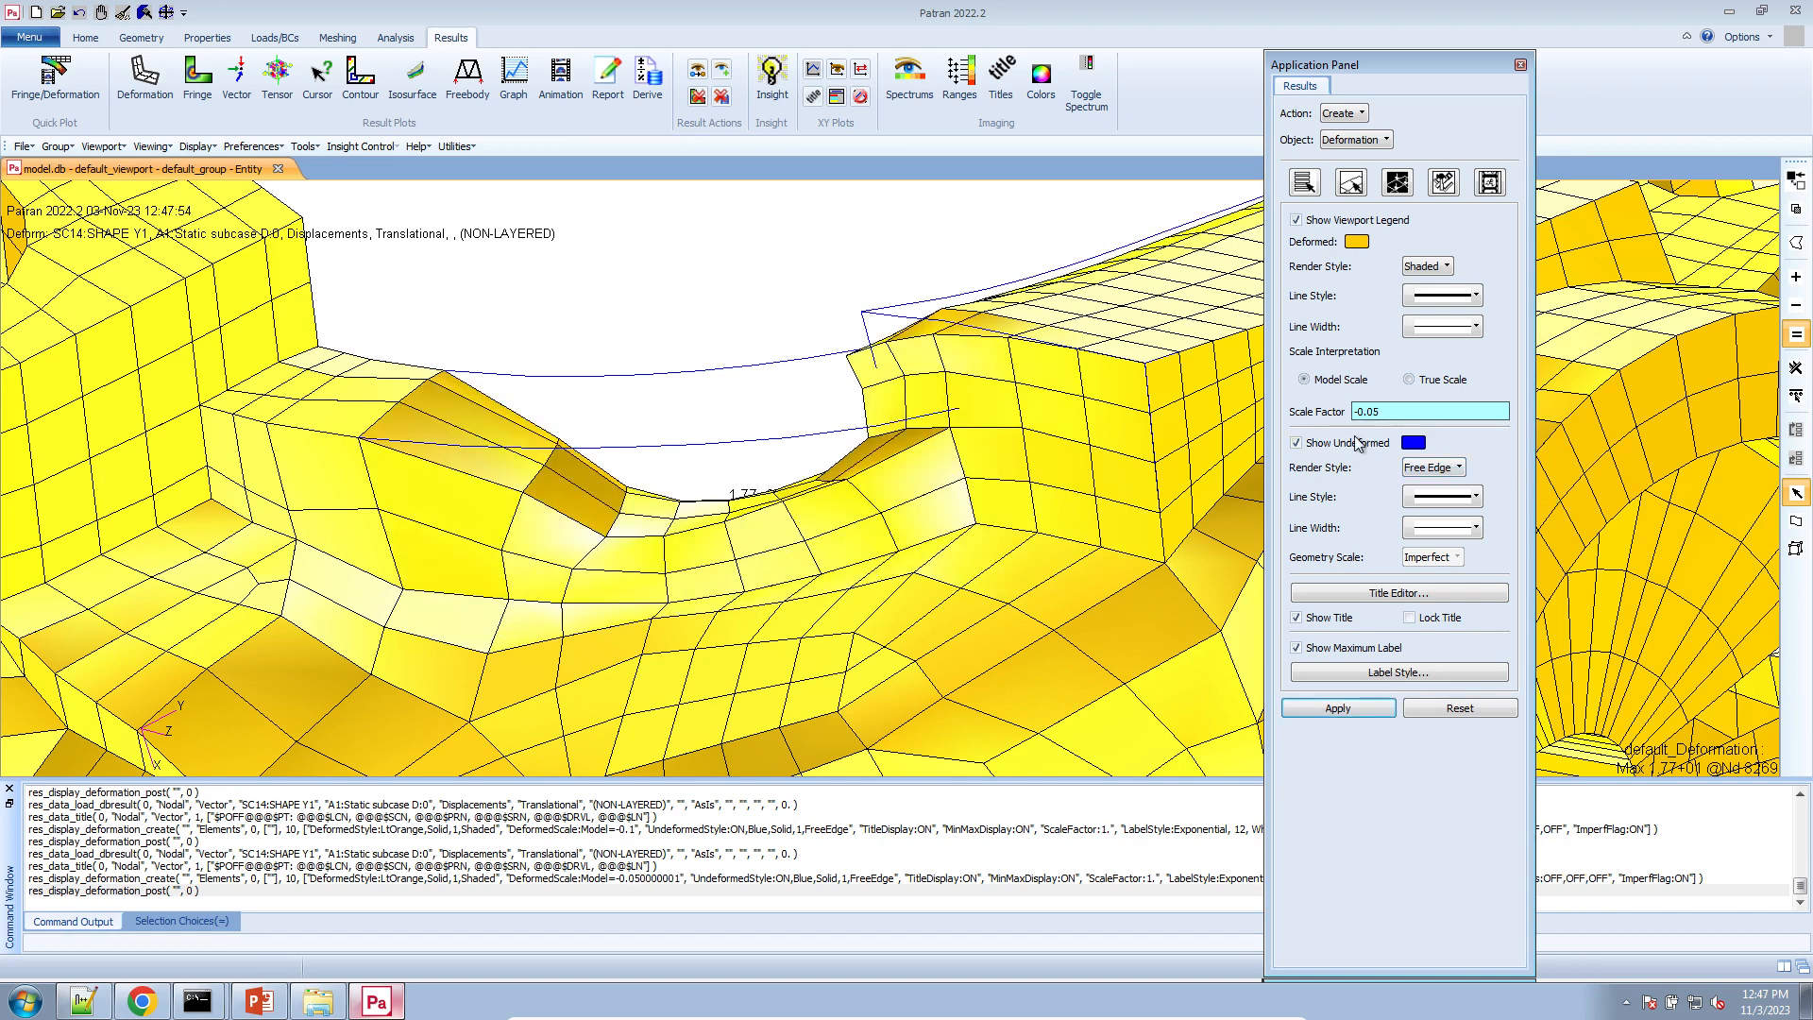
middle_drag(779, 440, 786, 441)
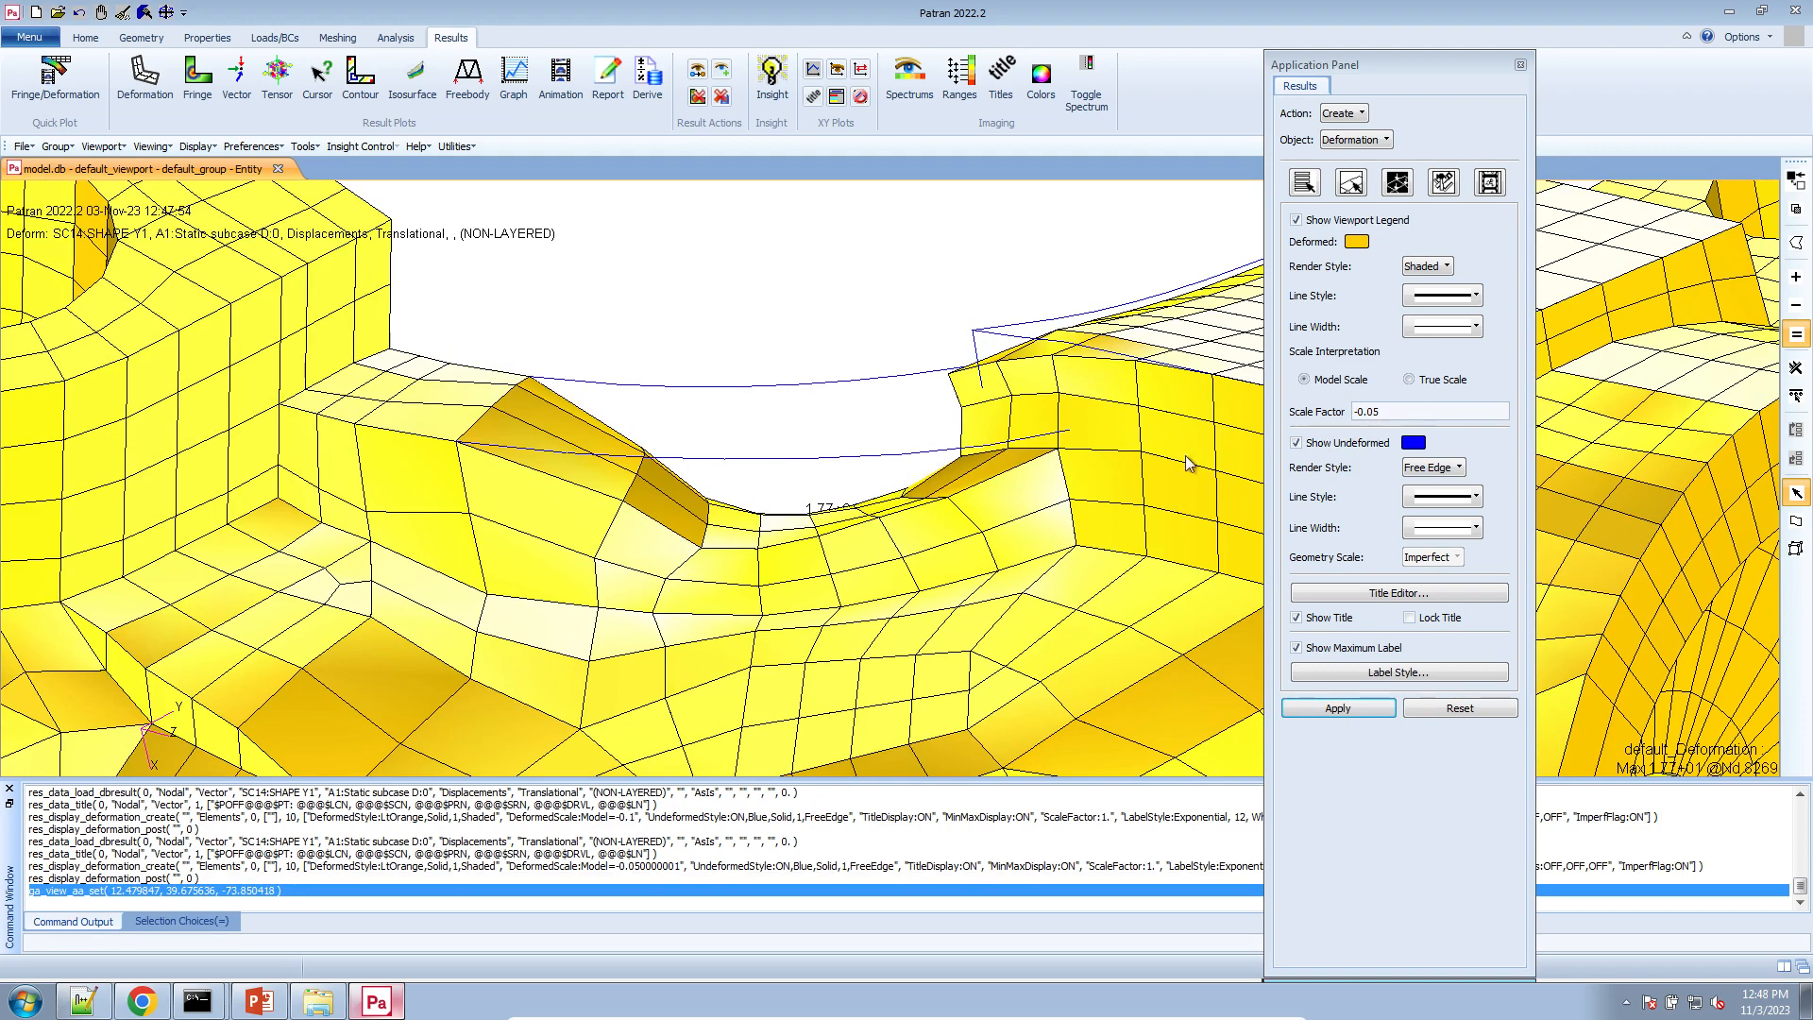
scroll(838, 500, down, 6)
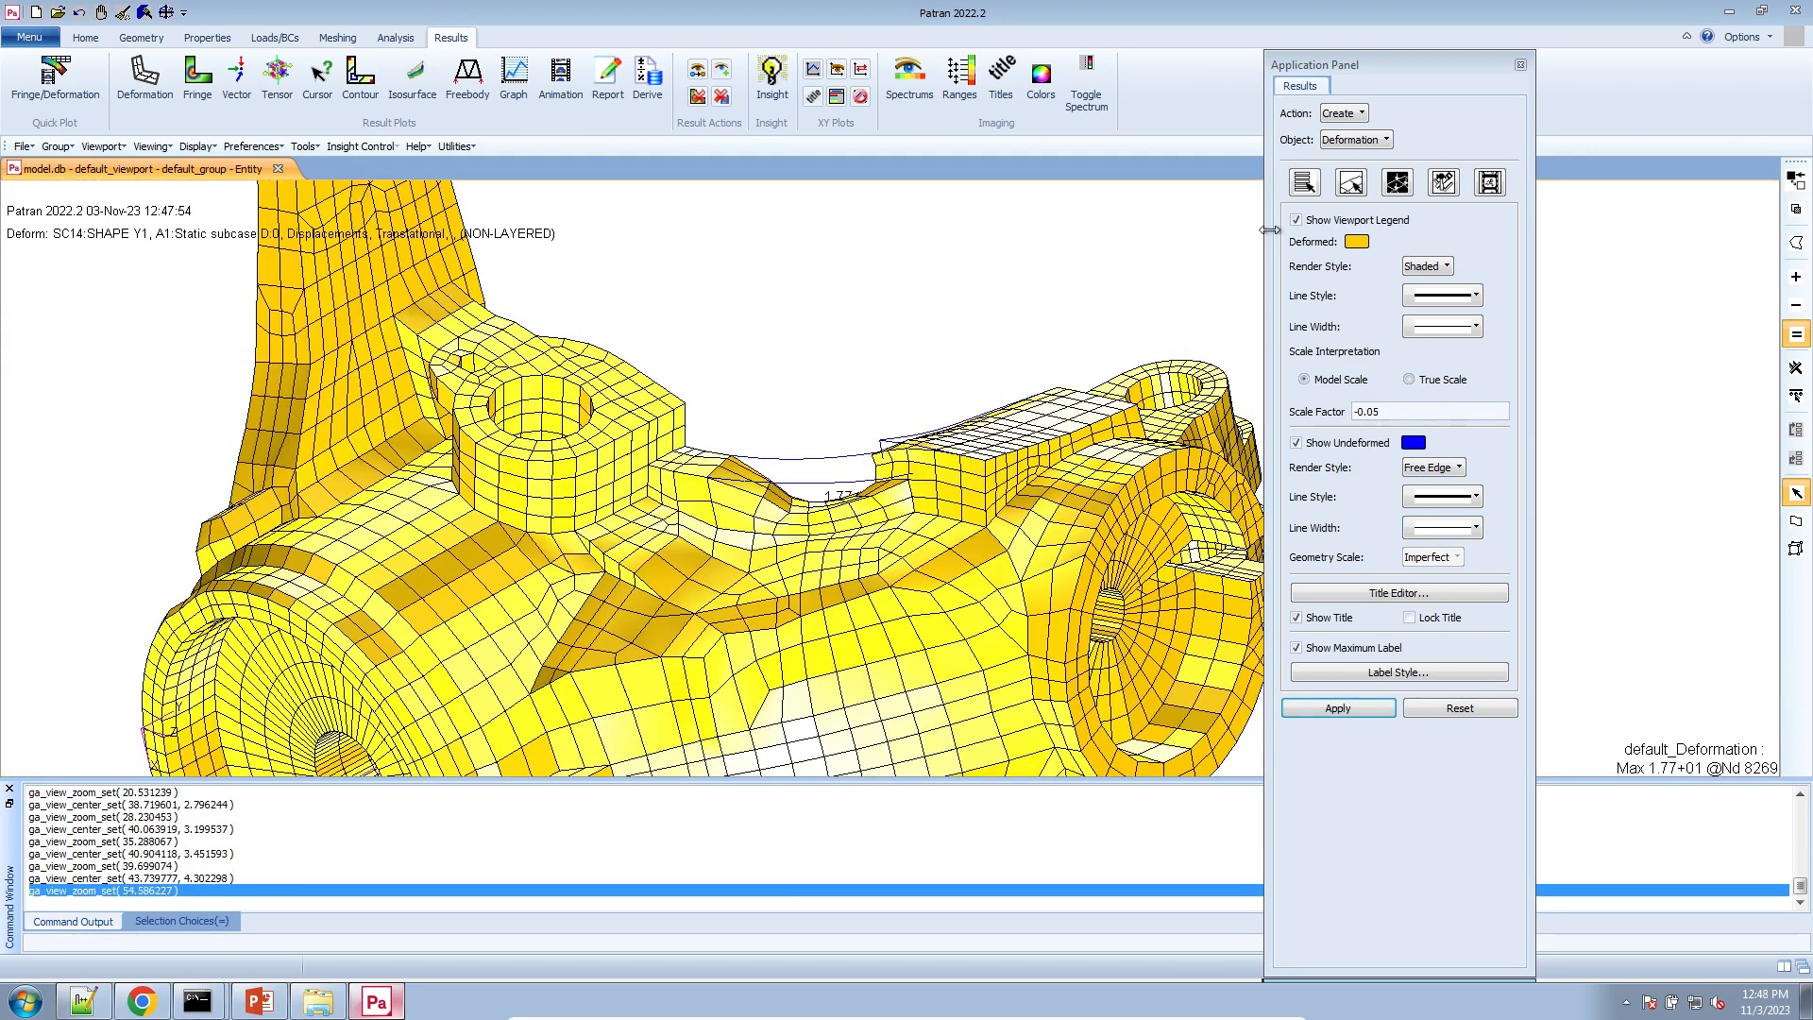
- Plot the translational displacements of result case SC15:SHAPE Y1, Static subcase D:0, and examine the distorted arm and pin closely
click(1312, 185)
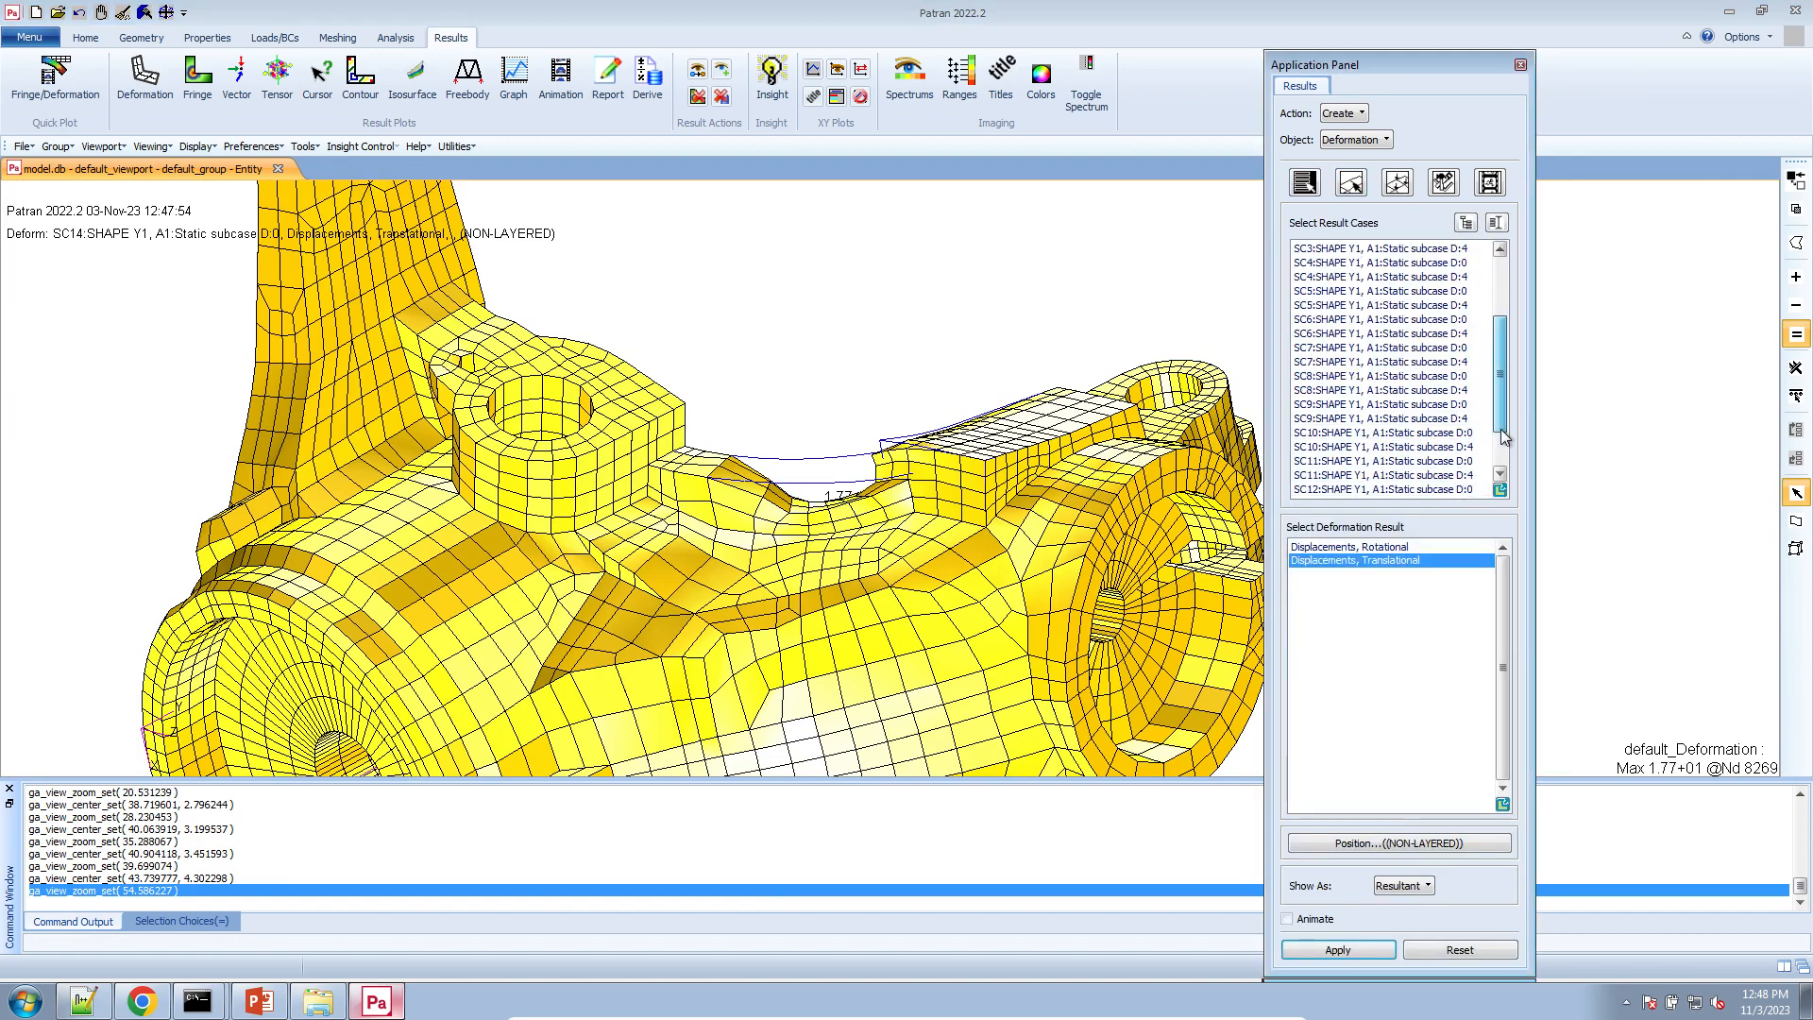
click(1468, 475)
click(1384, 947)
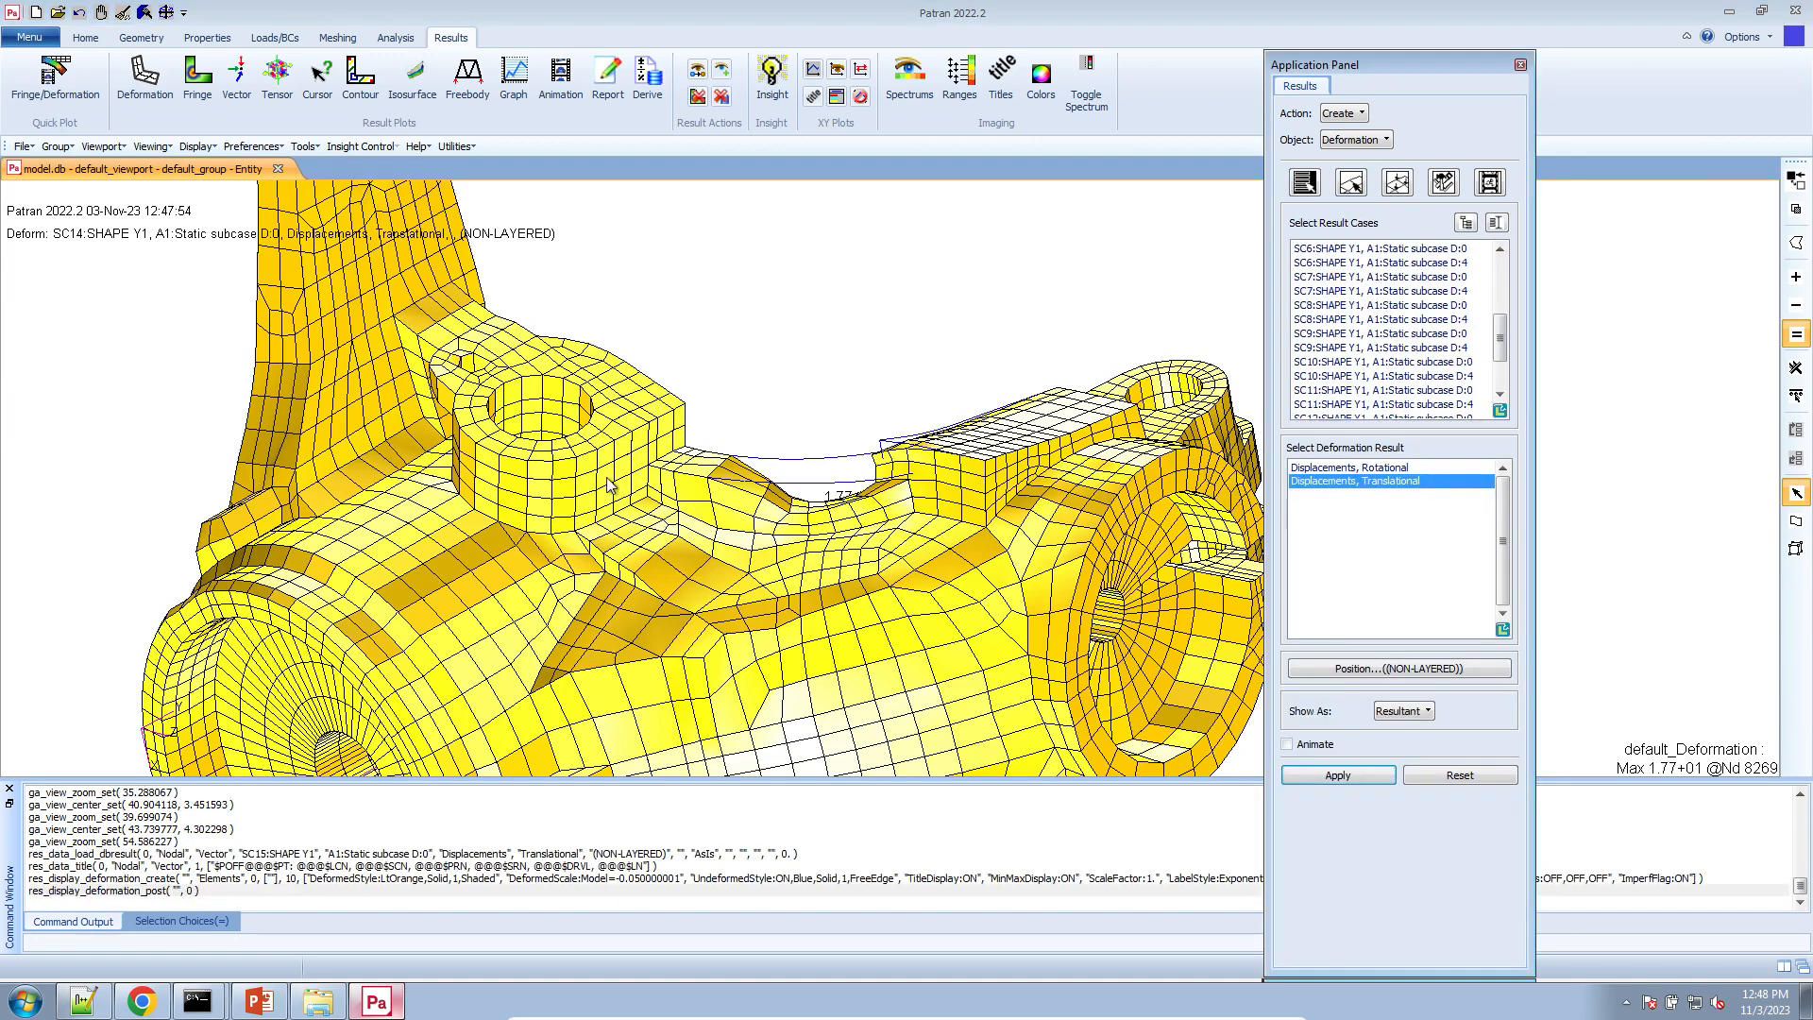
scroll(708, 477, down, 5)
scroll(710, 477, down, 1)
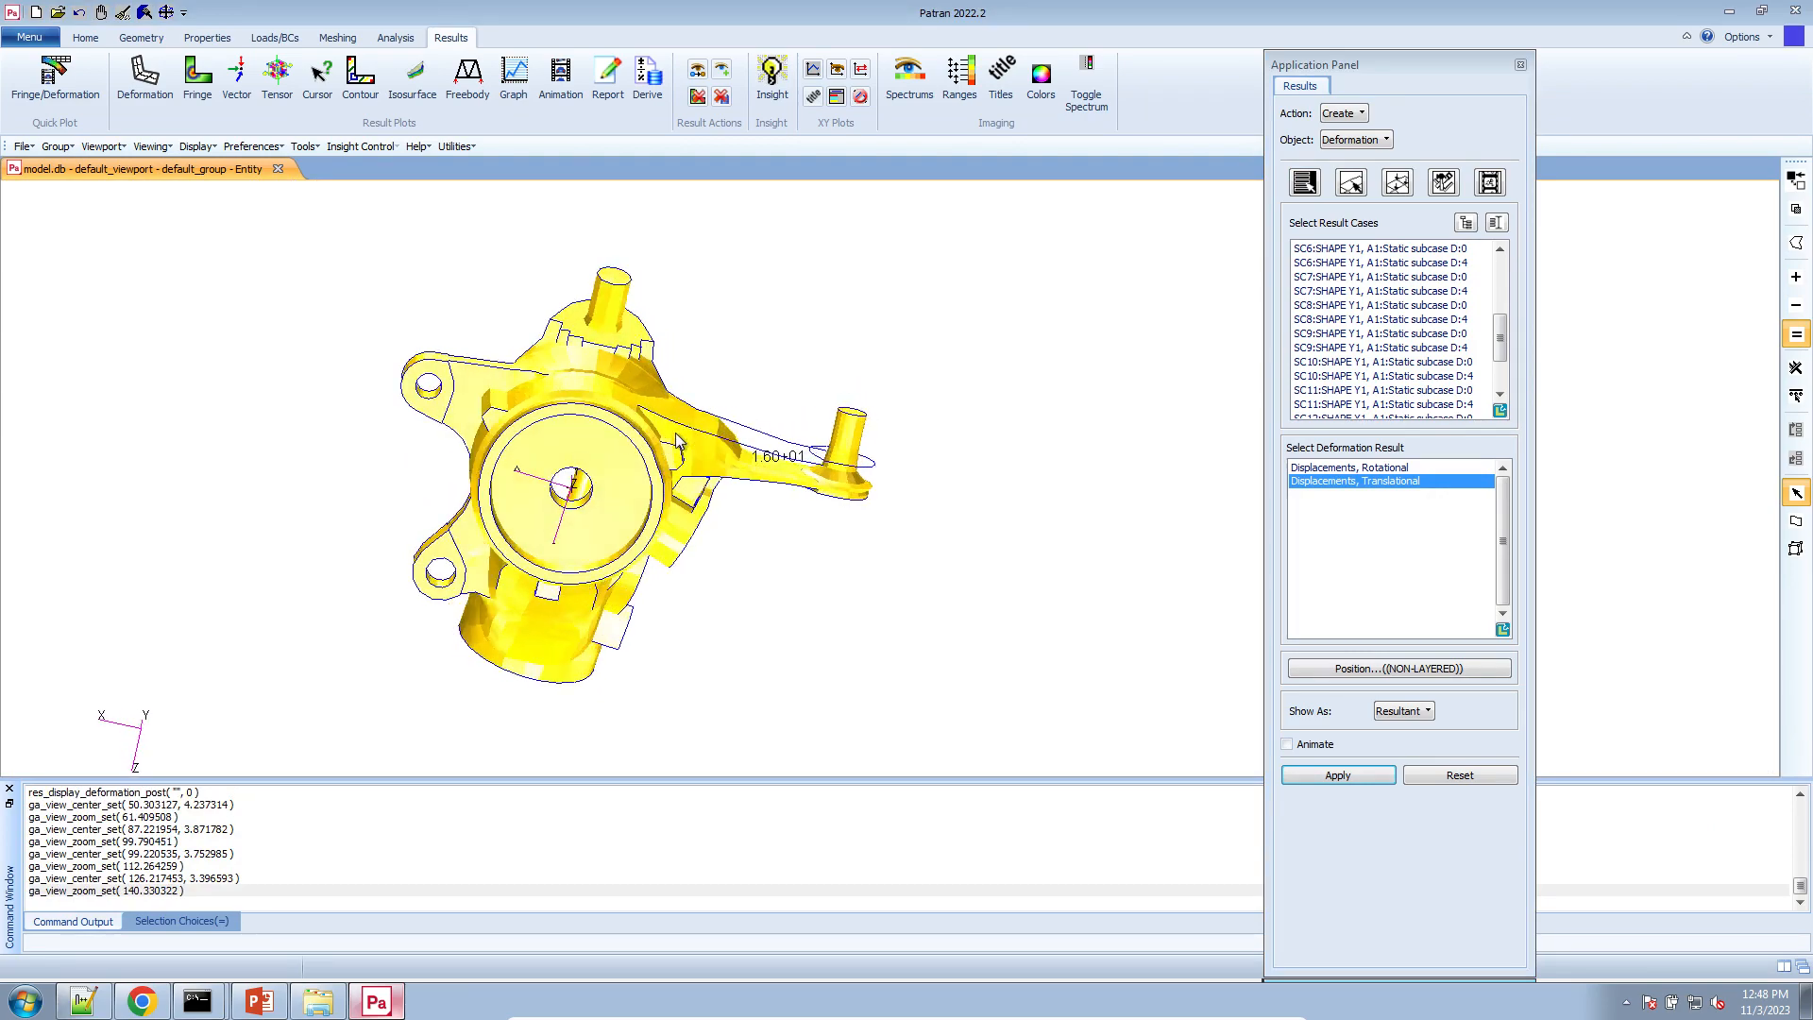
scroll(749, 470, up, 5)
middle_drag(745, 464, 733, 447)
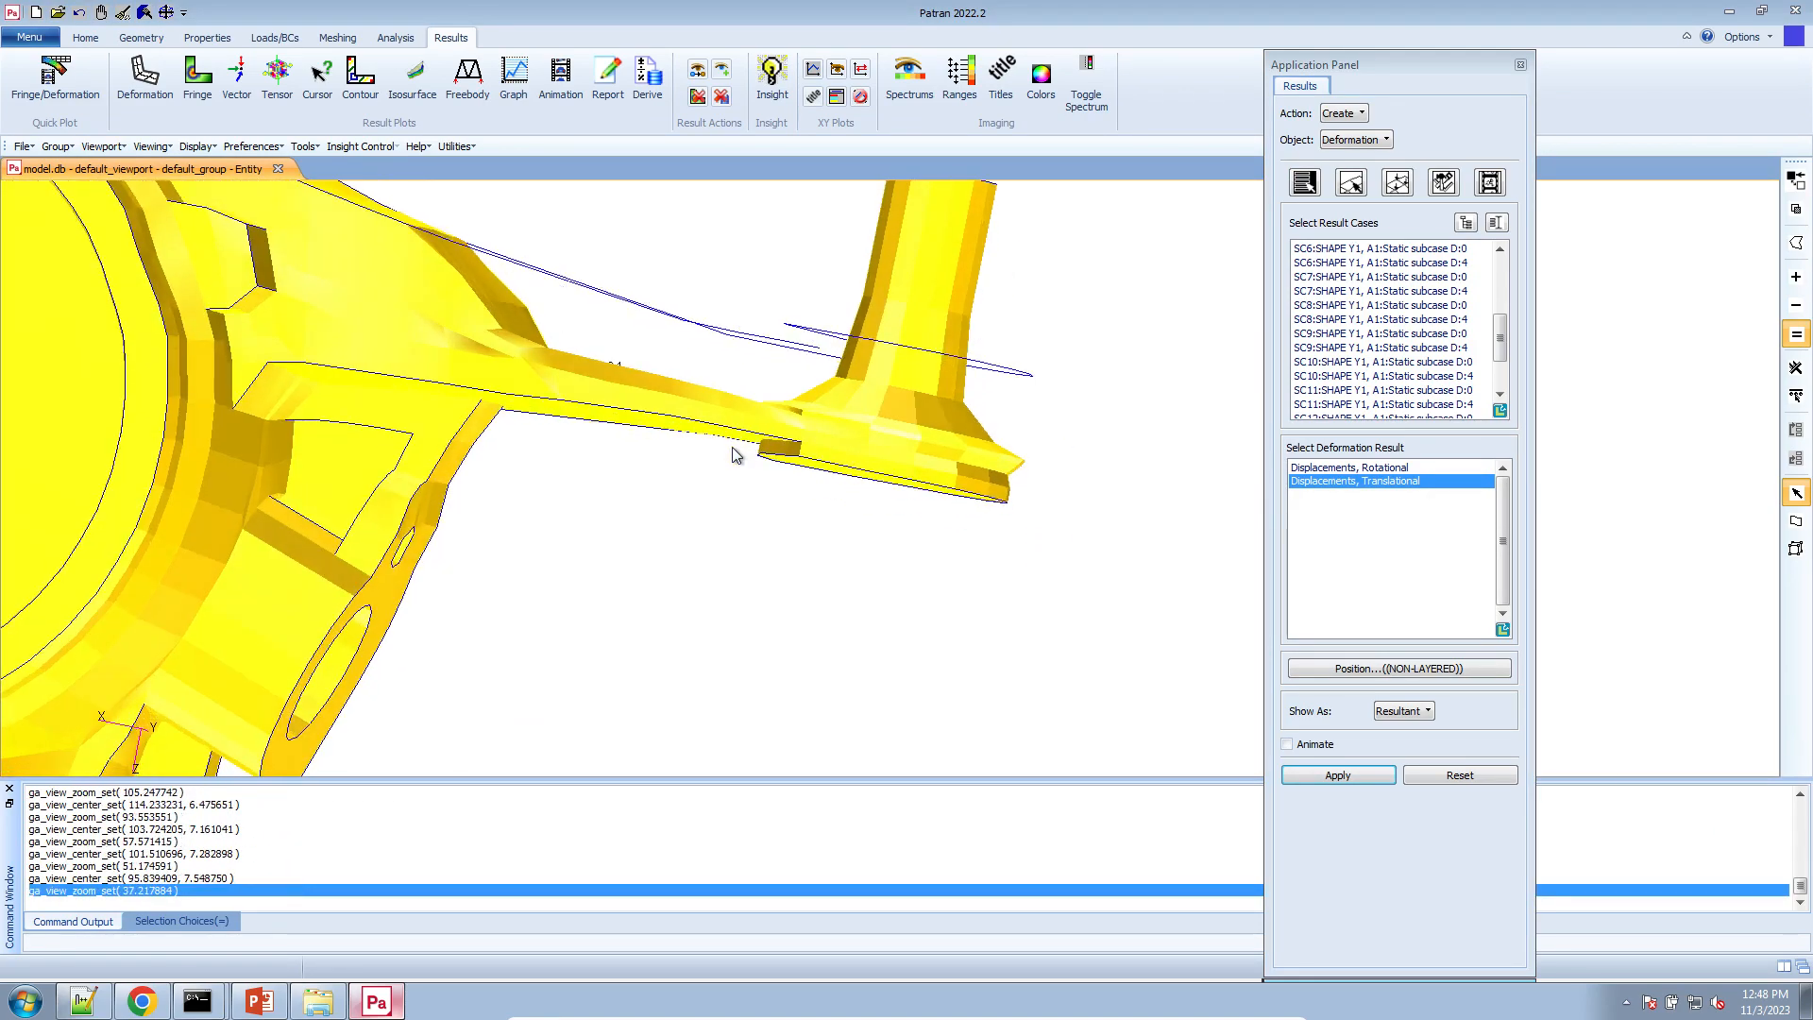
scroll(1497, 357, down, 2)
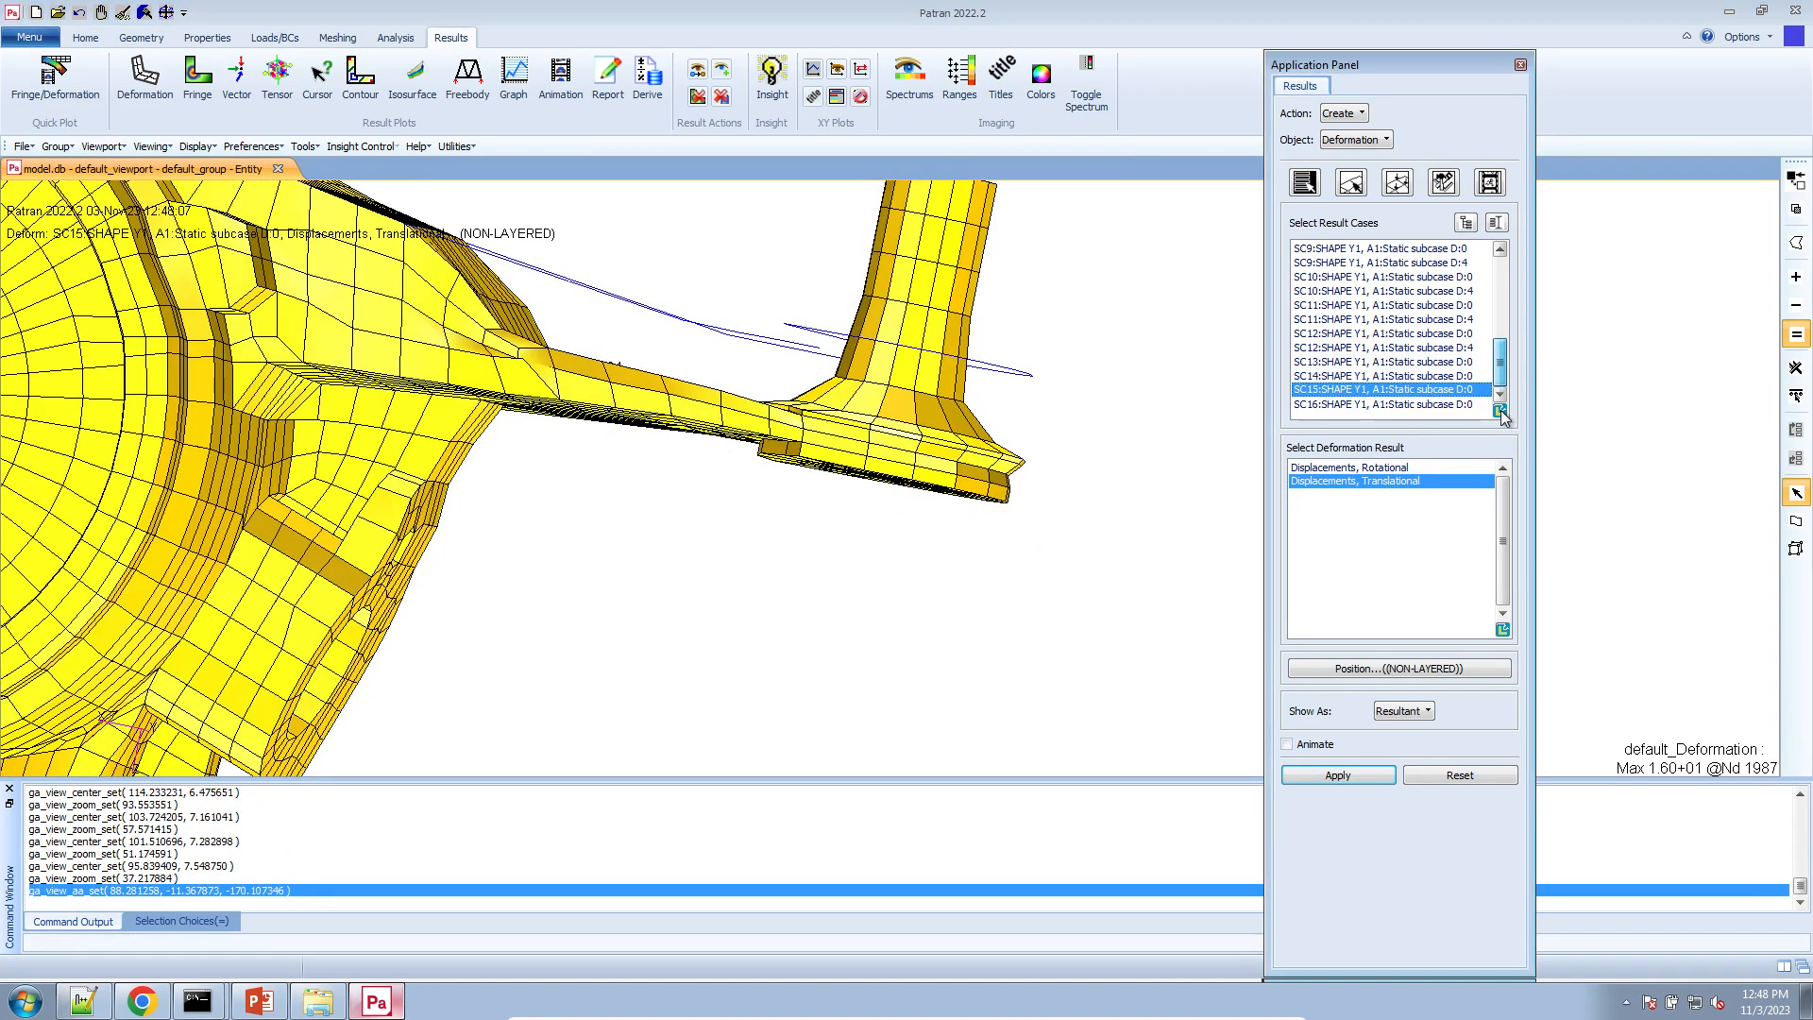
- Plot the translational displacements of result case SC16:SHAPE Y1, Static subcase D:0, and examine the pin and arm end up close
click(1469, 404)
click(1363, 774)
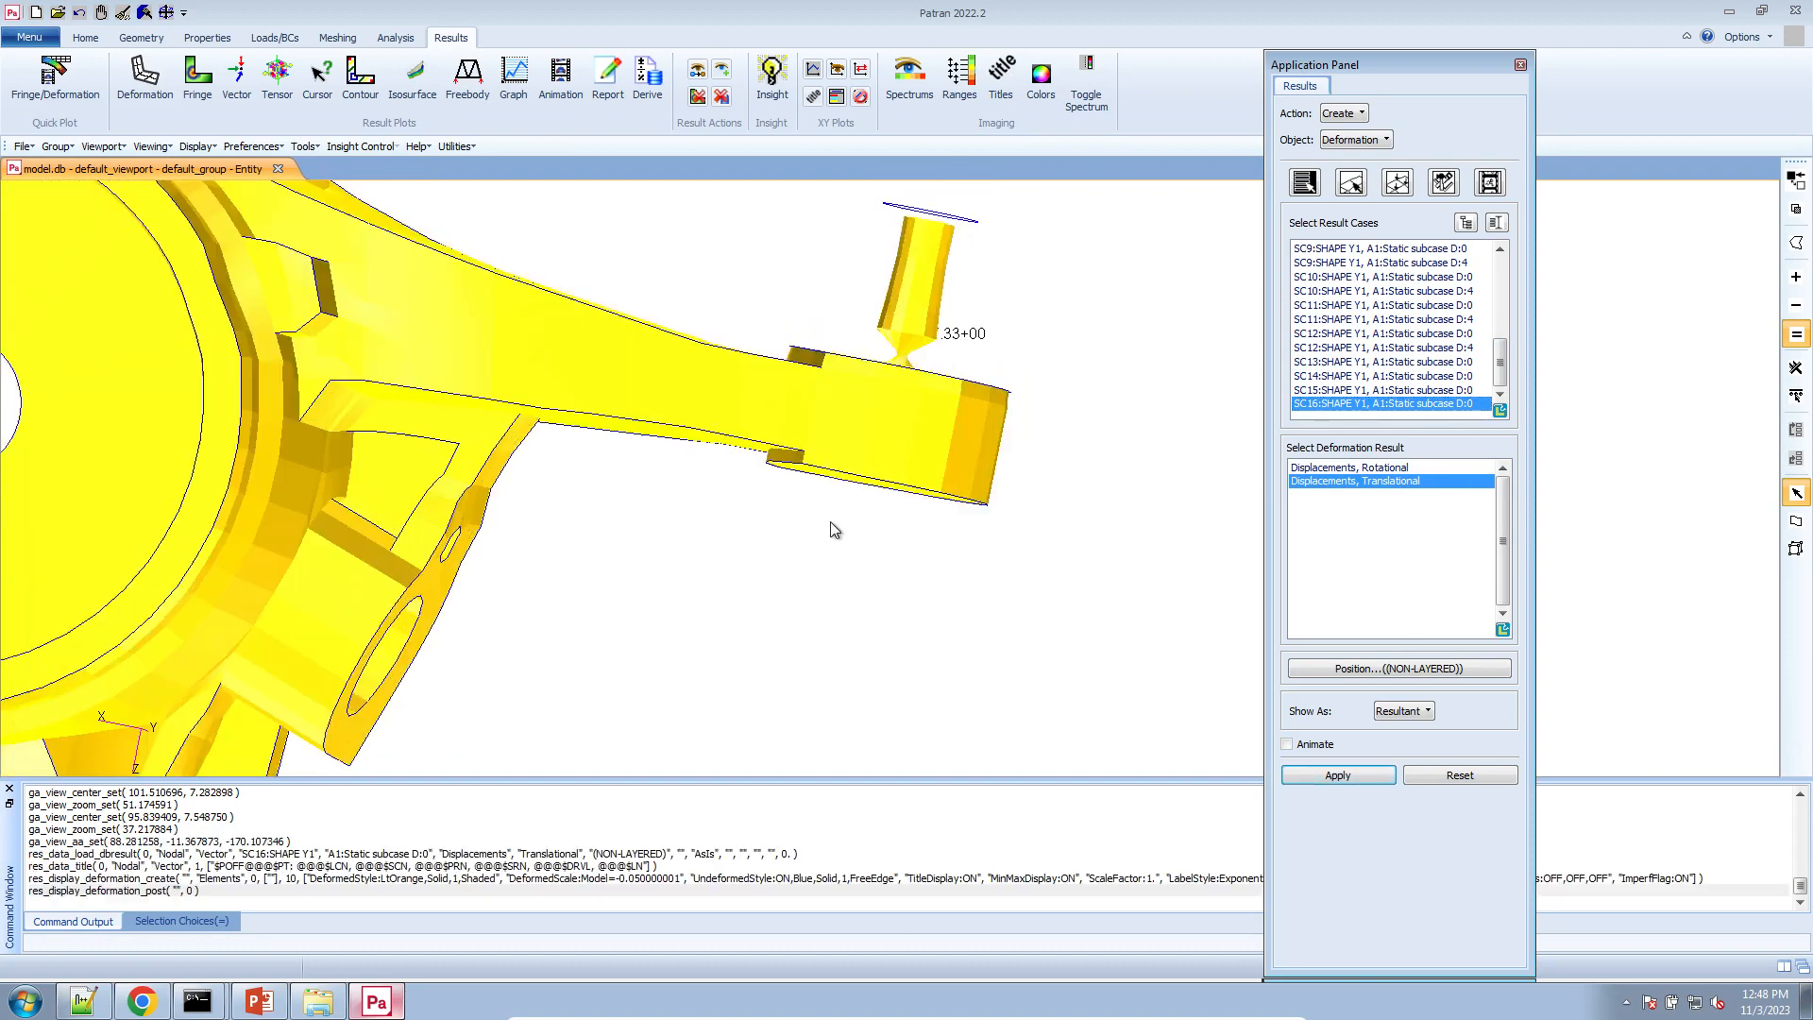
scroll(830, 525, down, 2)
scroll(830, 526, up, 3)
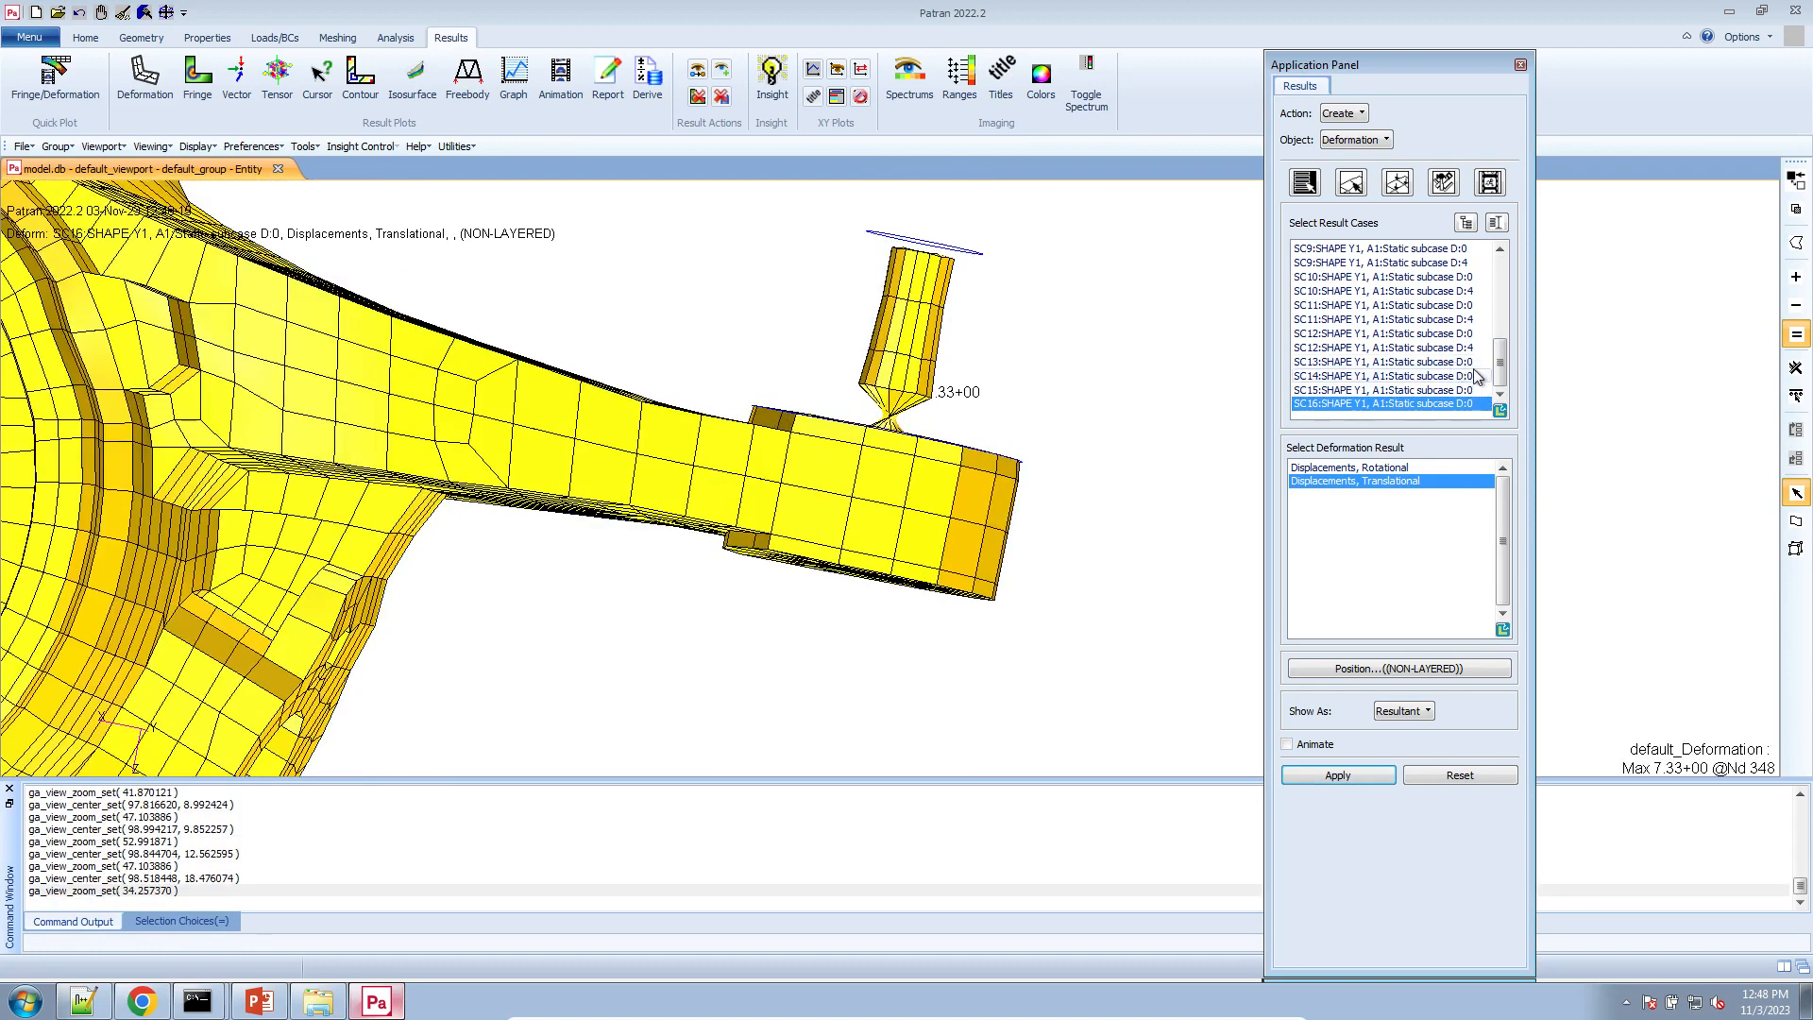
- Plot the SC15:SHAPE Y1 deformation again, select result cases SC13 to SC16, and examine the arm from an oblique angle
drag(1473, 361, 1473, 416)
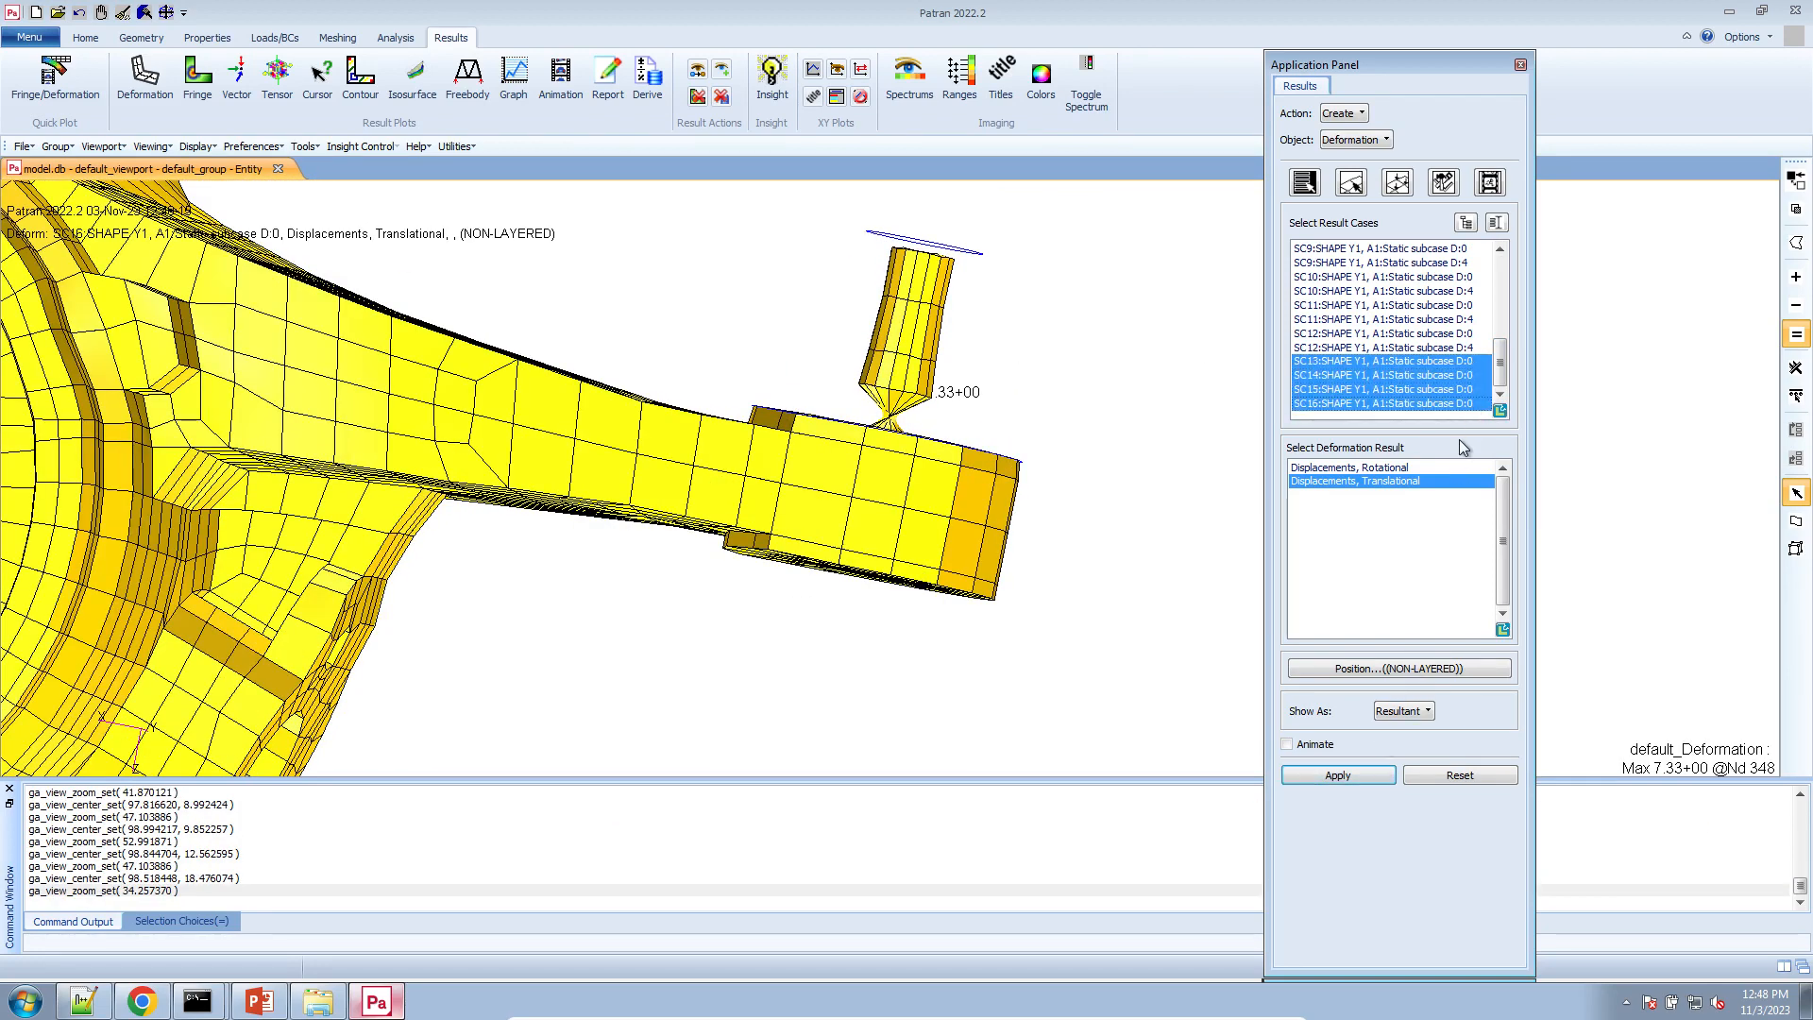
click(1386, 779)
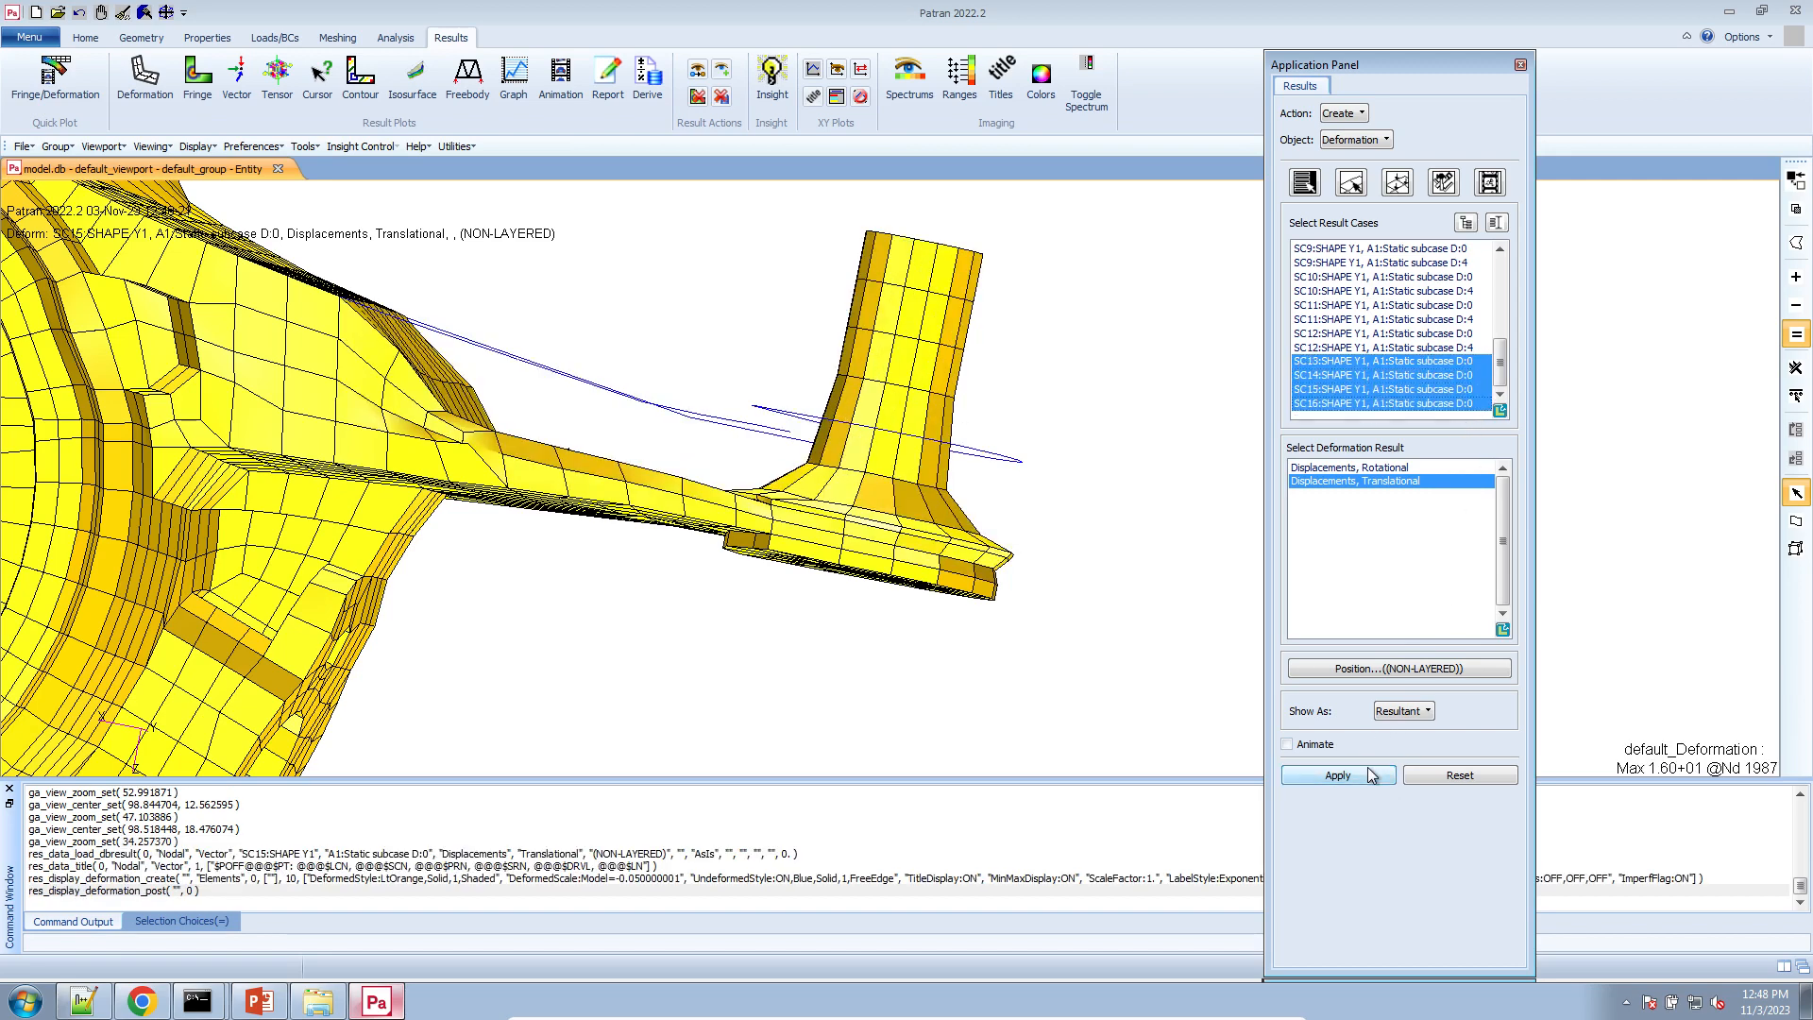
middle_drag(904, 389, 886, 414)
scroll(885, 413, down, 3)
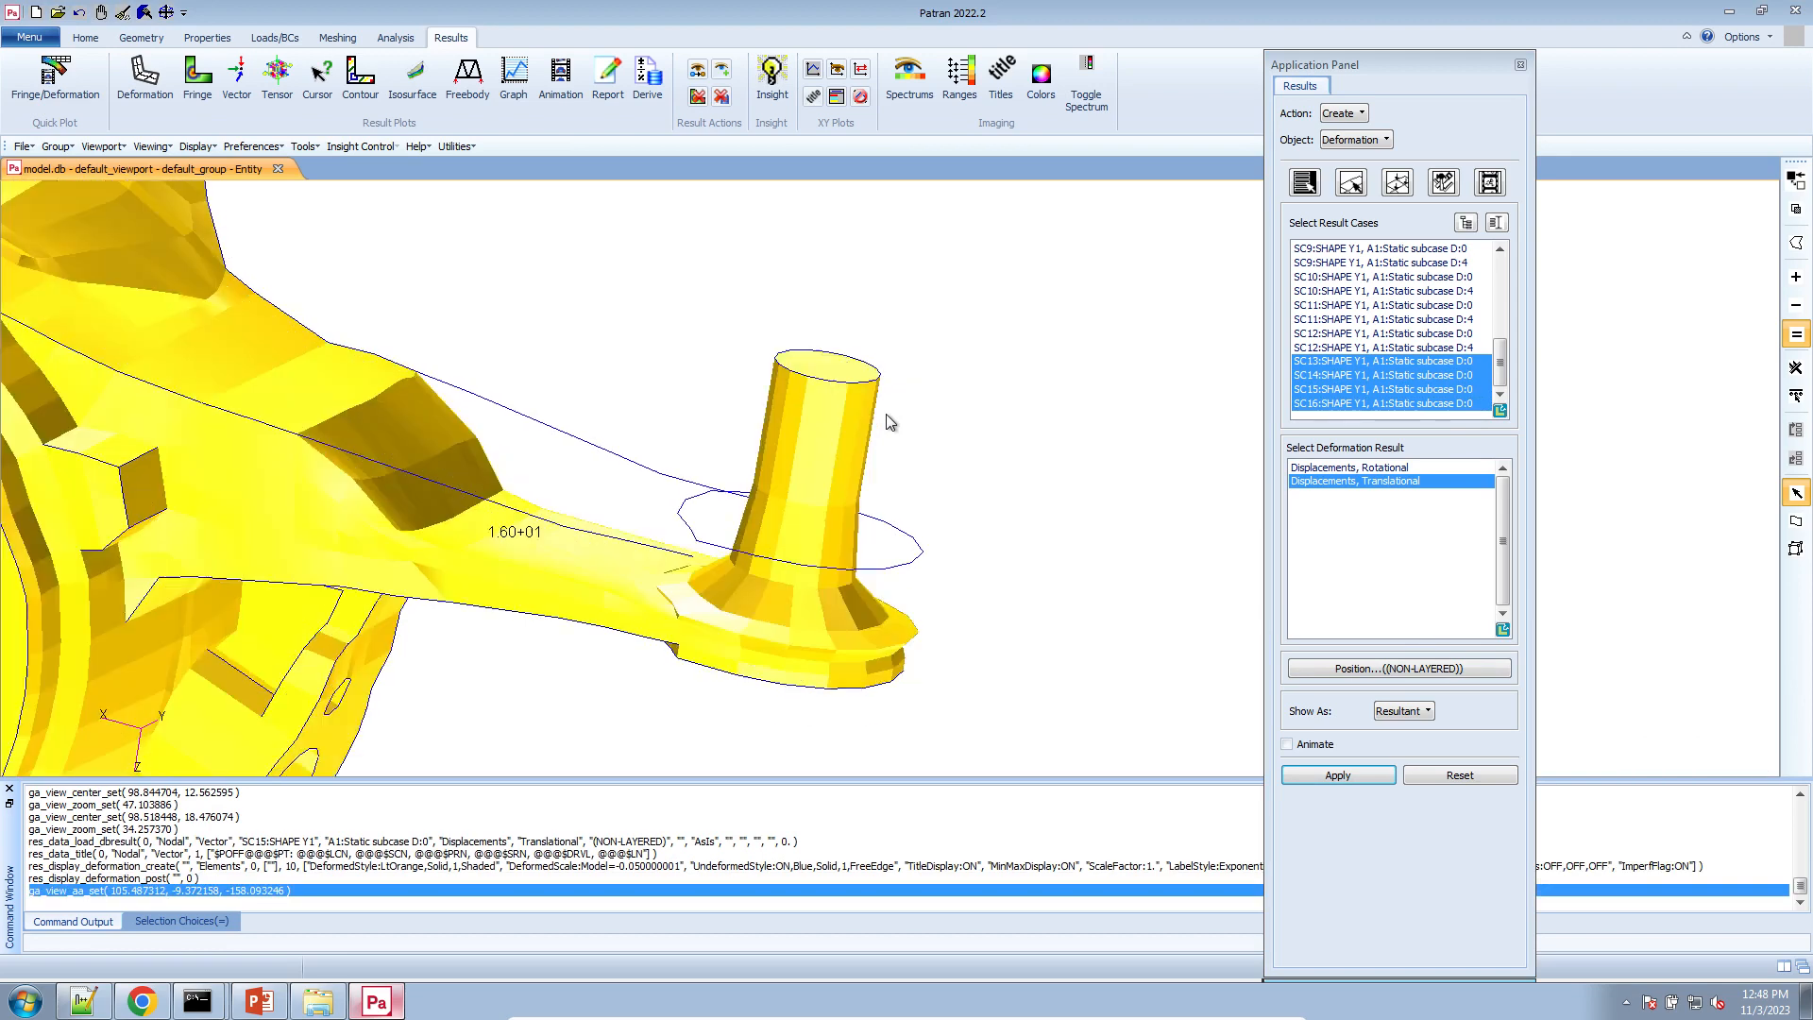
scroll(882, 412, down, 1)
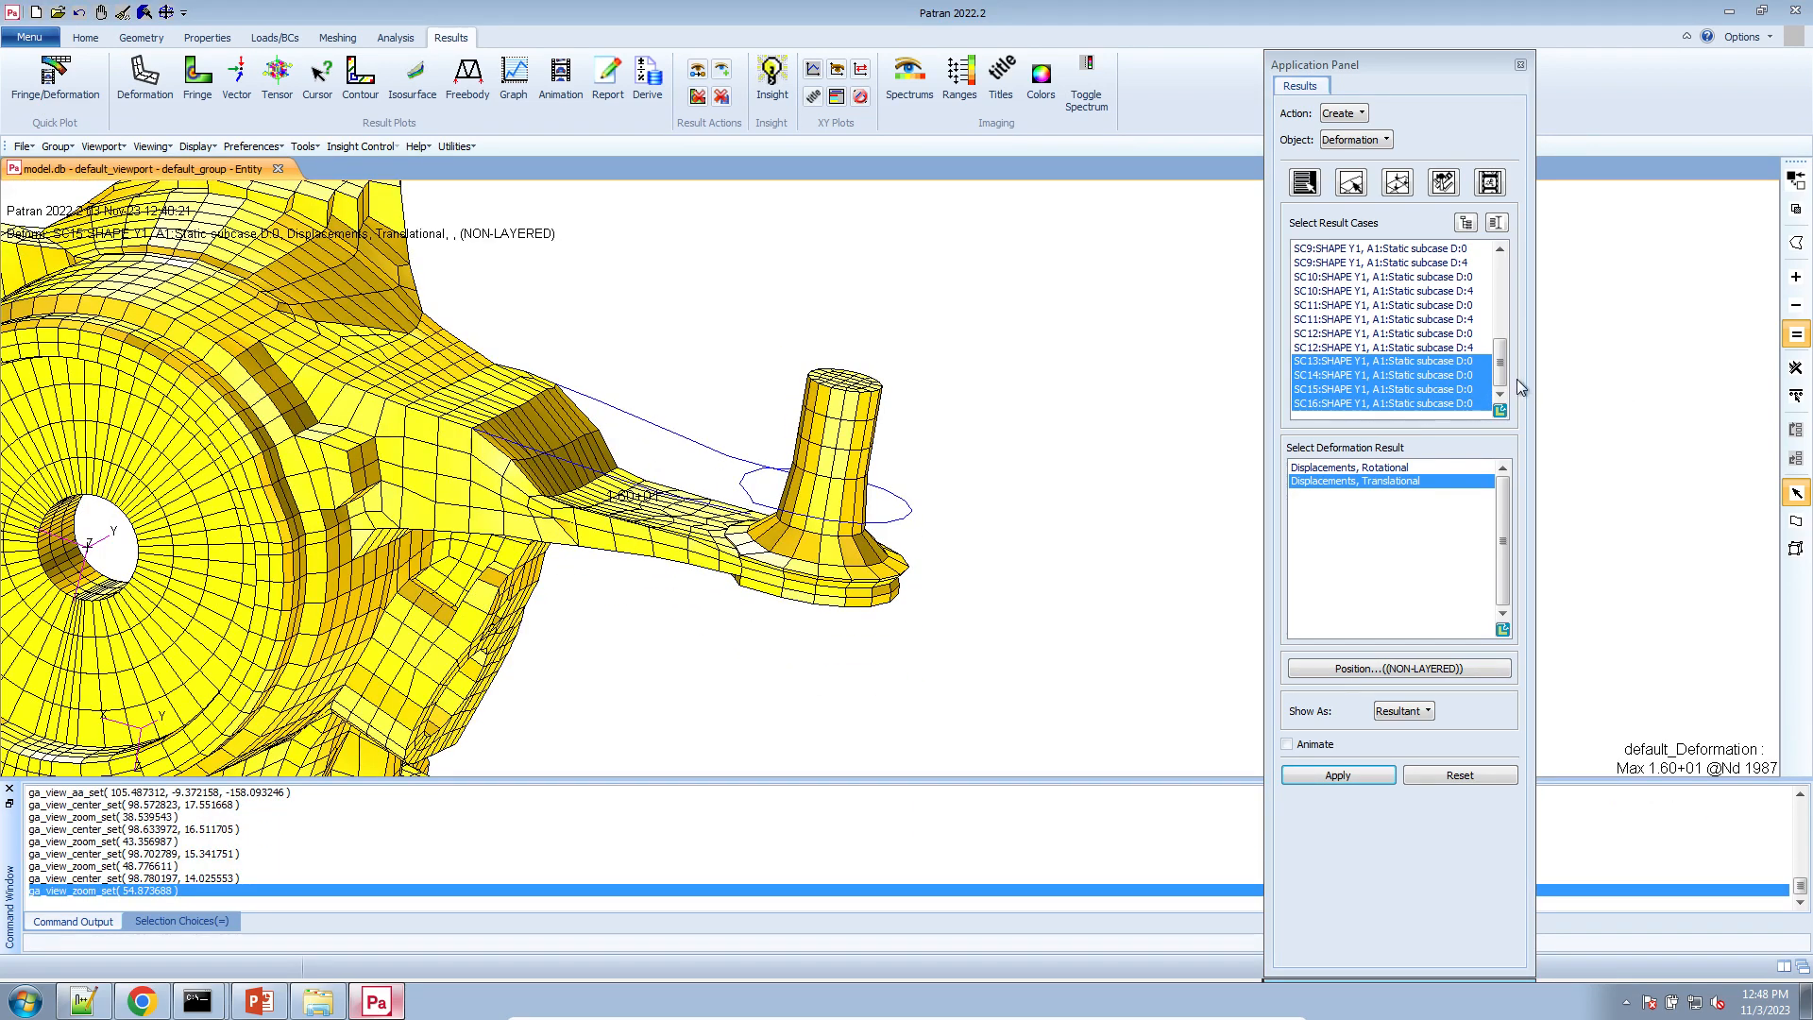
- Select Design Optimization result cases D:1 to D:4 and check the design variable history on the Local Optimization Results page in Chrome
drag(1503, 363, 1468, 295)
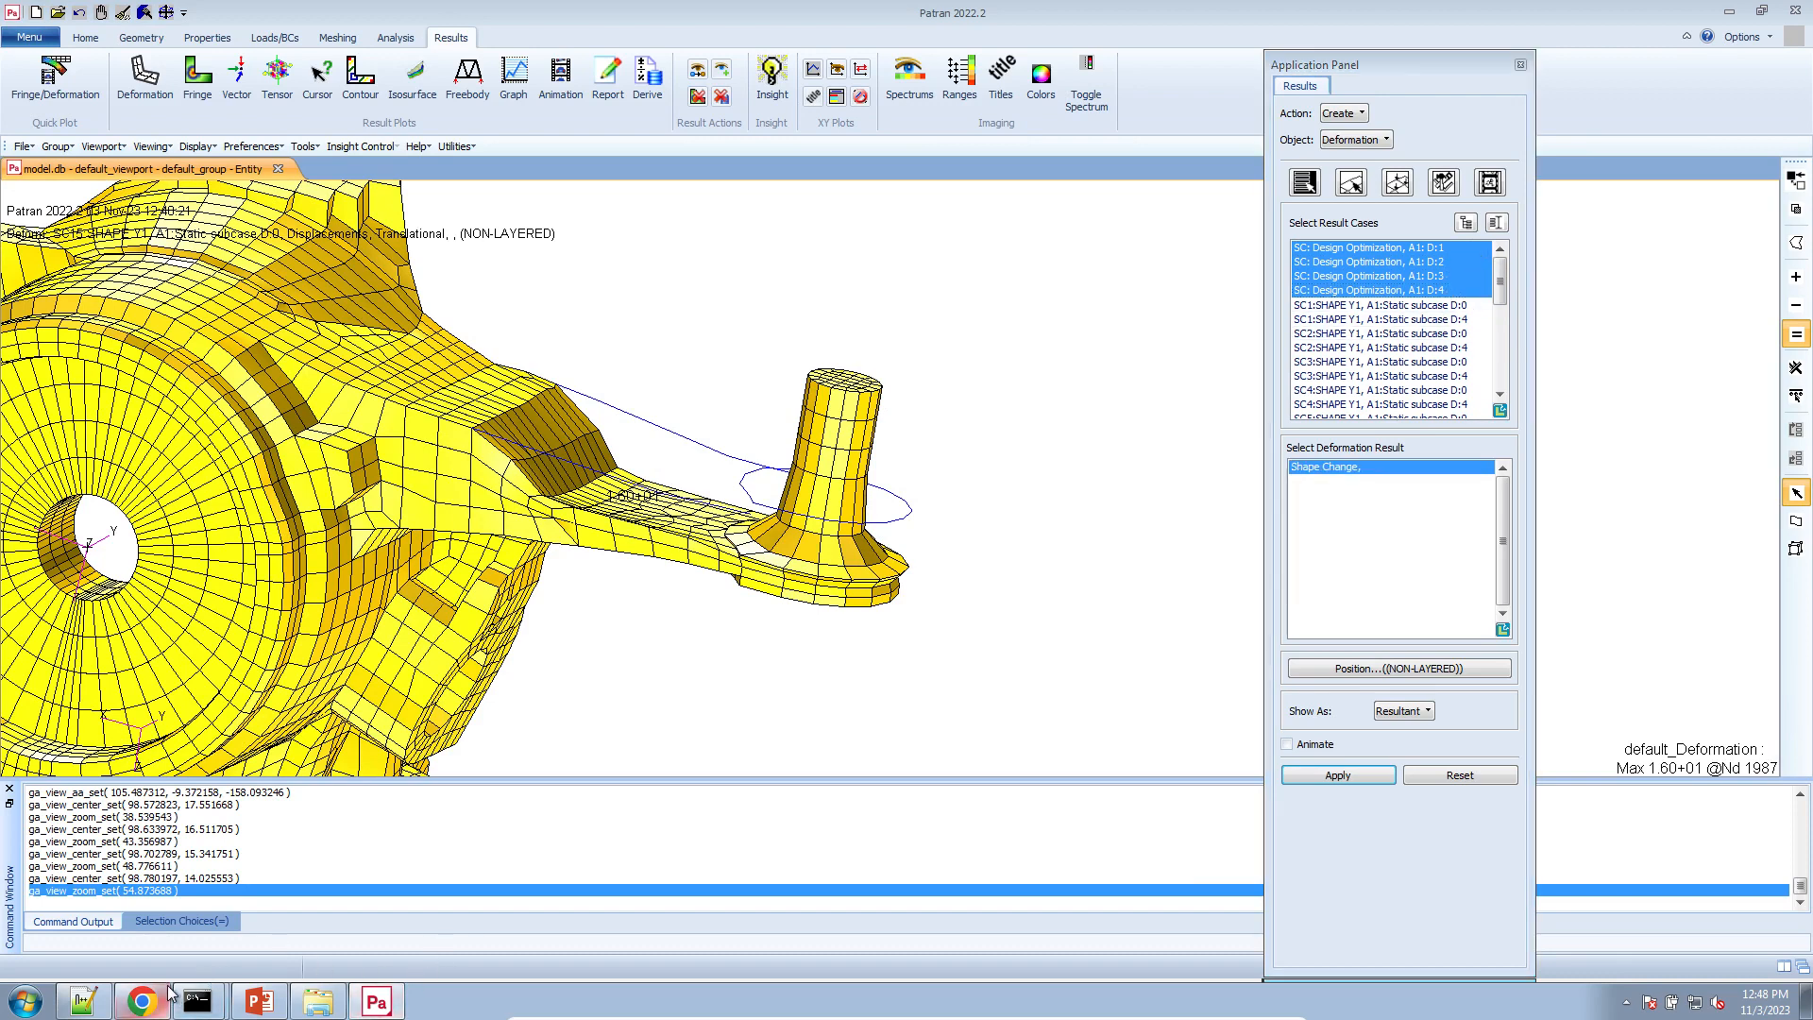
click(141, 1001)
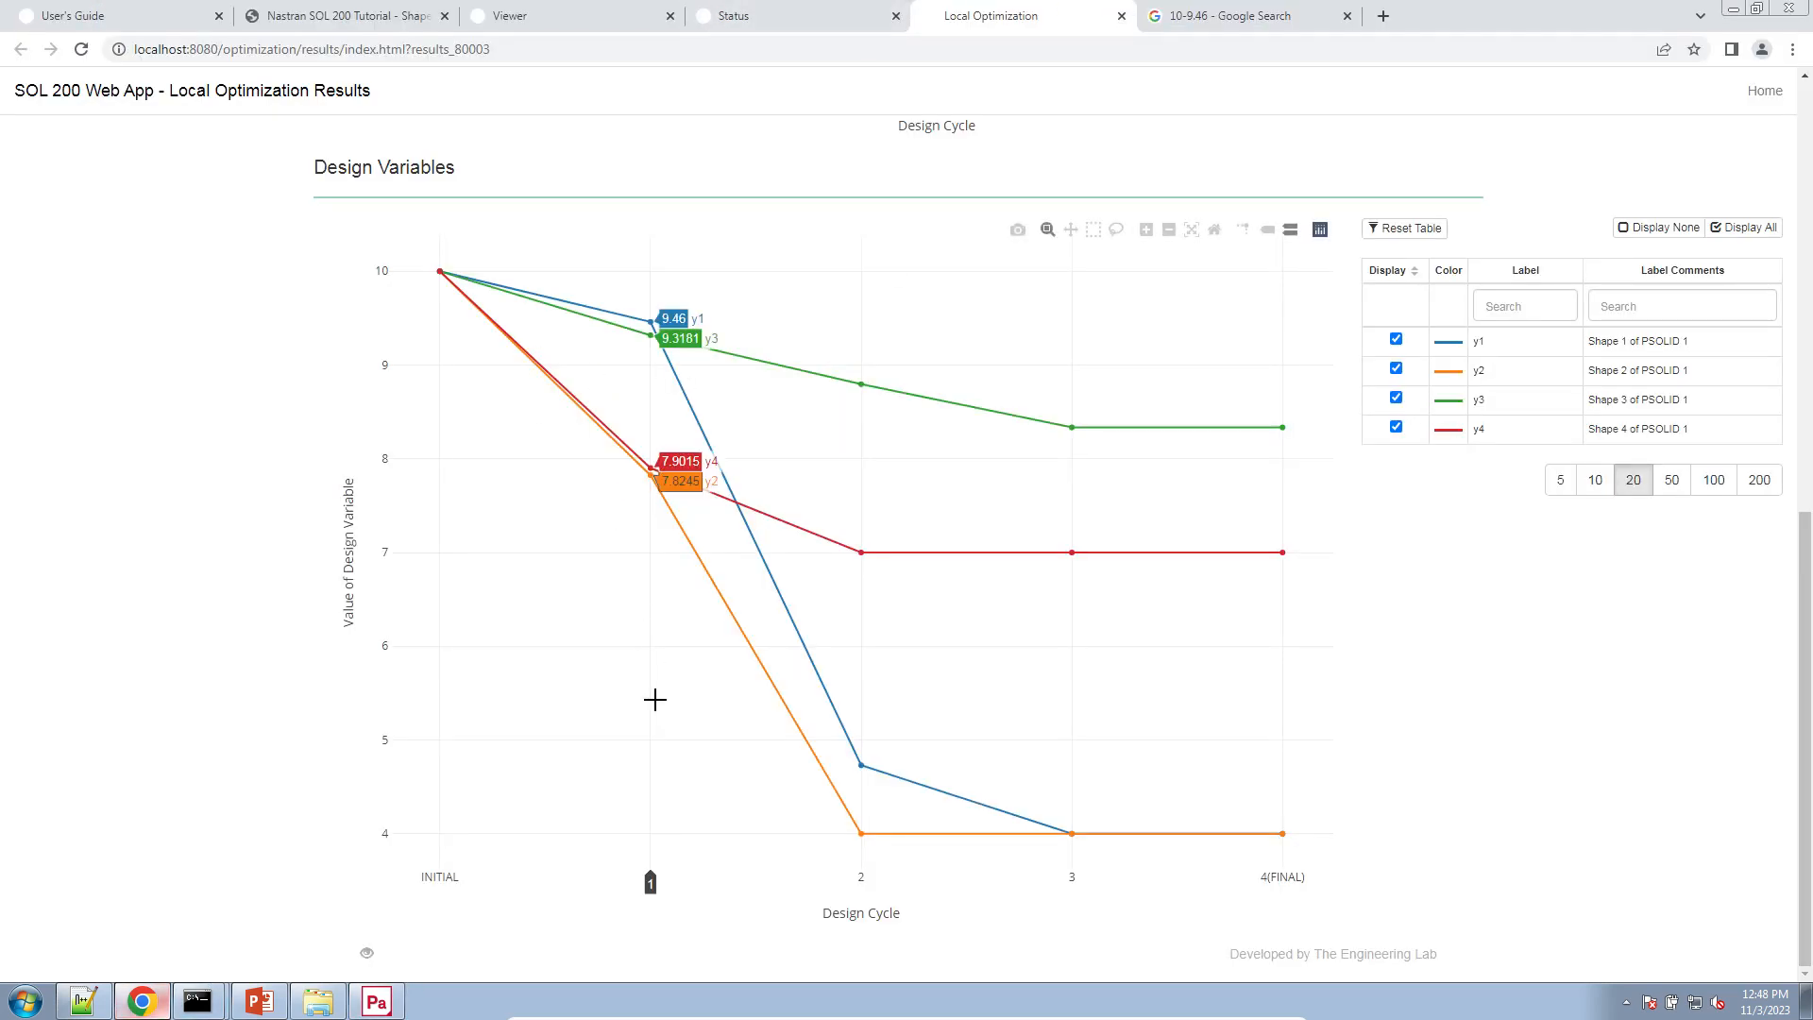
click(376, 1001)
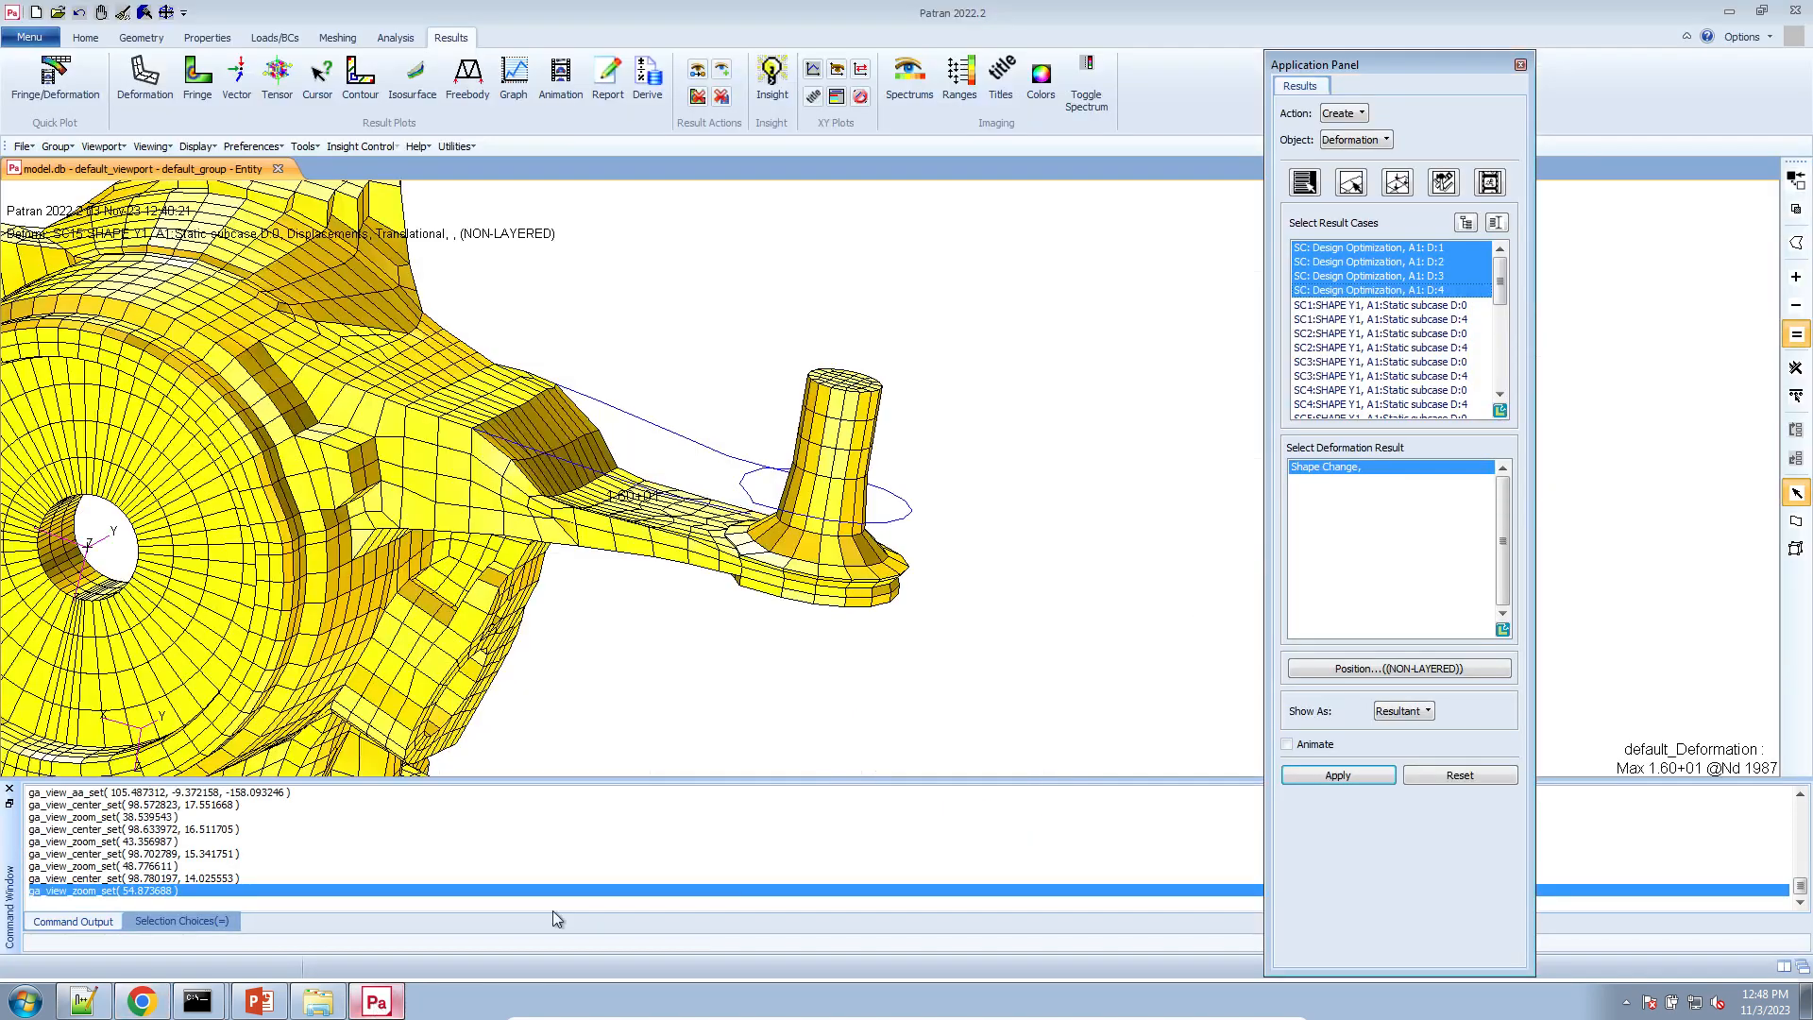
- Plot the Shape Change of Design Optimization case D:1 at true scale with factor 1.0, and examine the arm and pin
click(1457, 250)
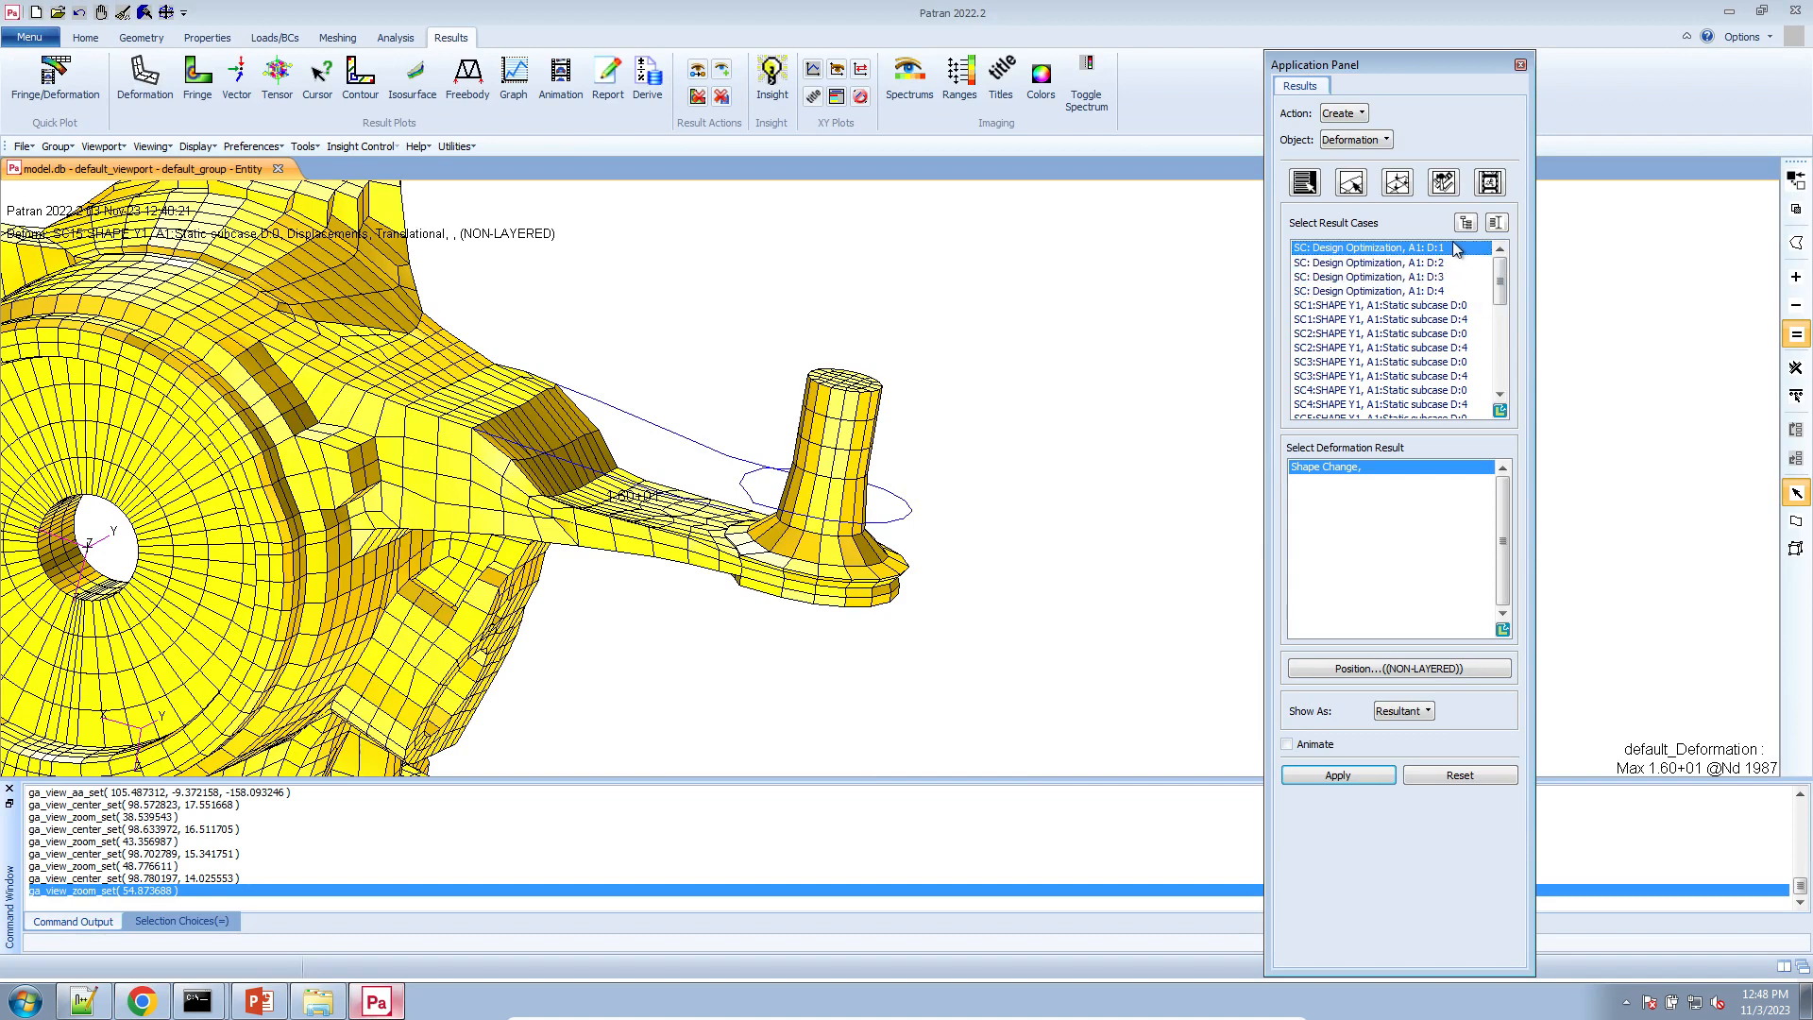
click(1291, 774)
click(1406, 190)
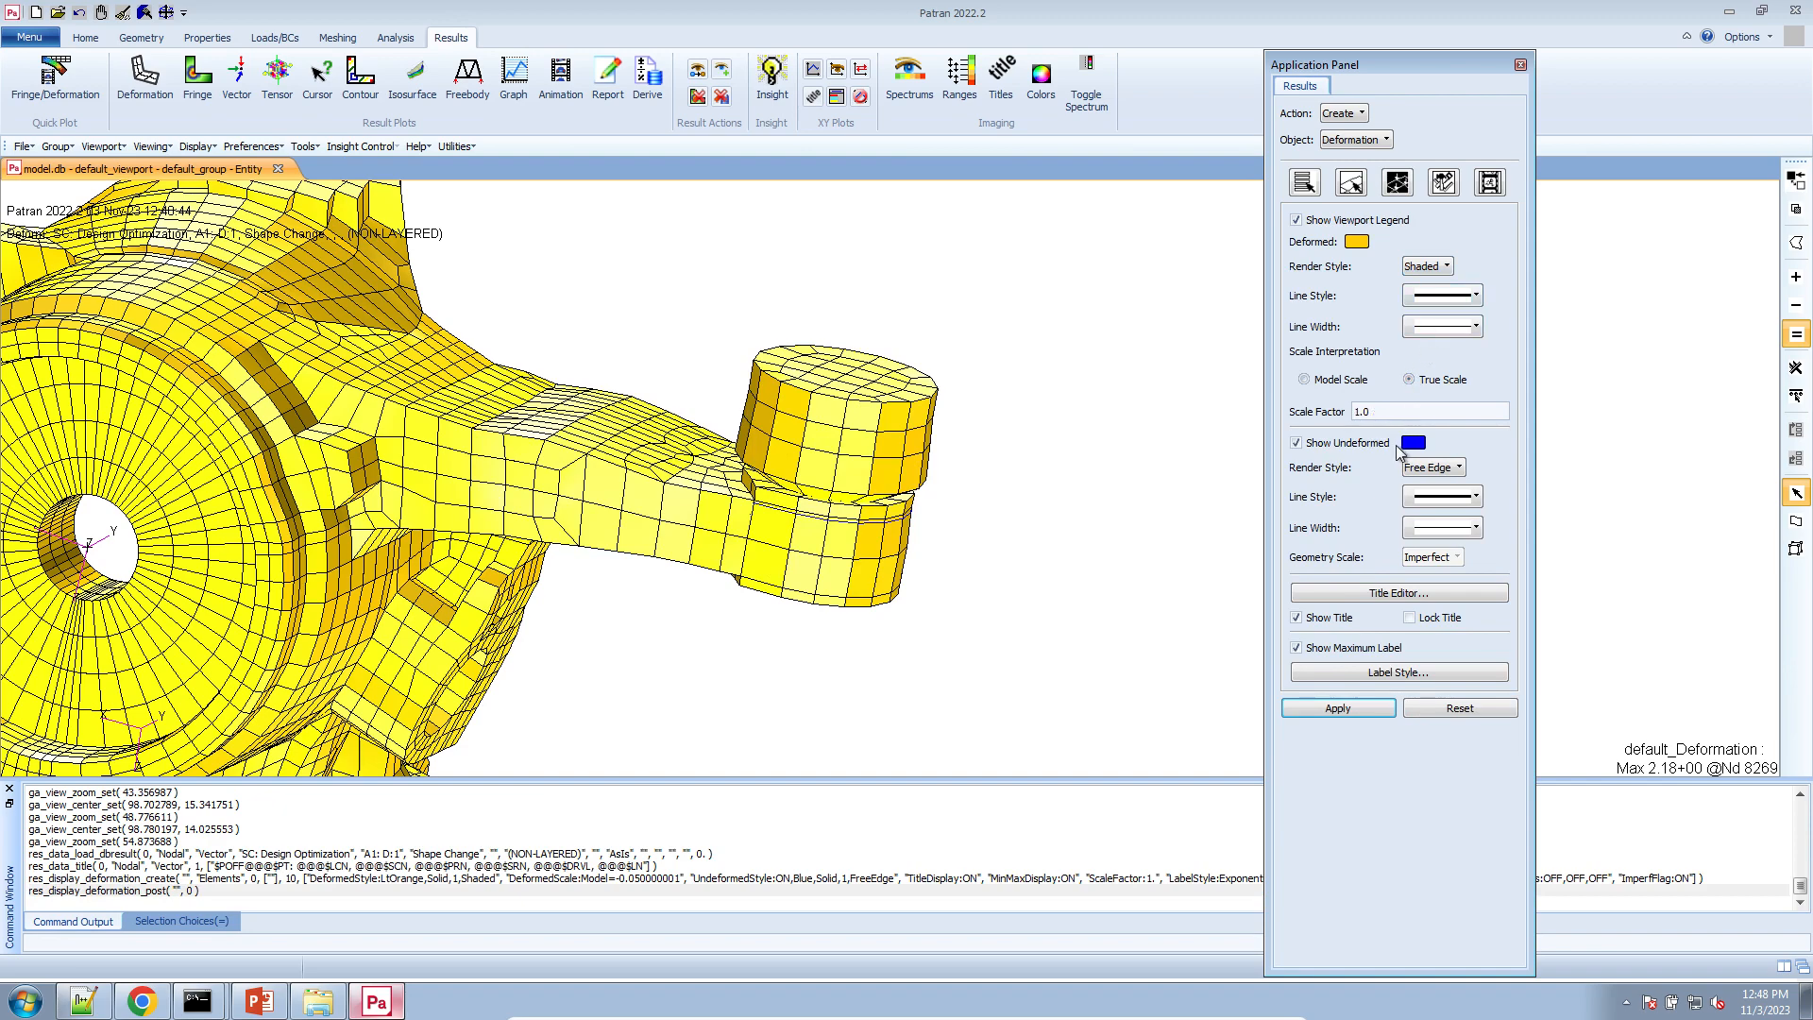
click(1359, 708)
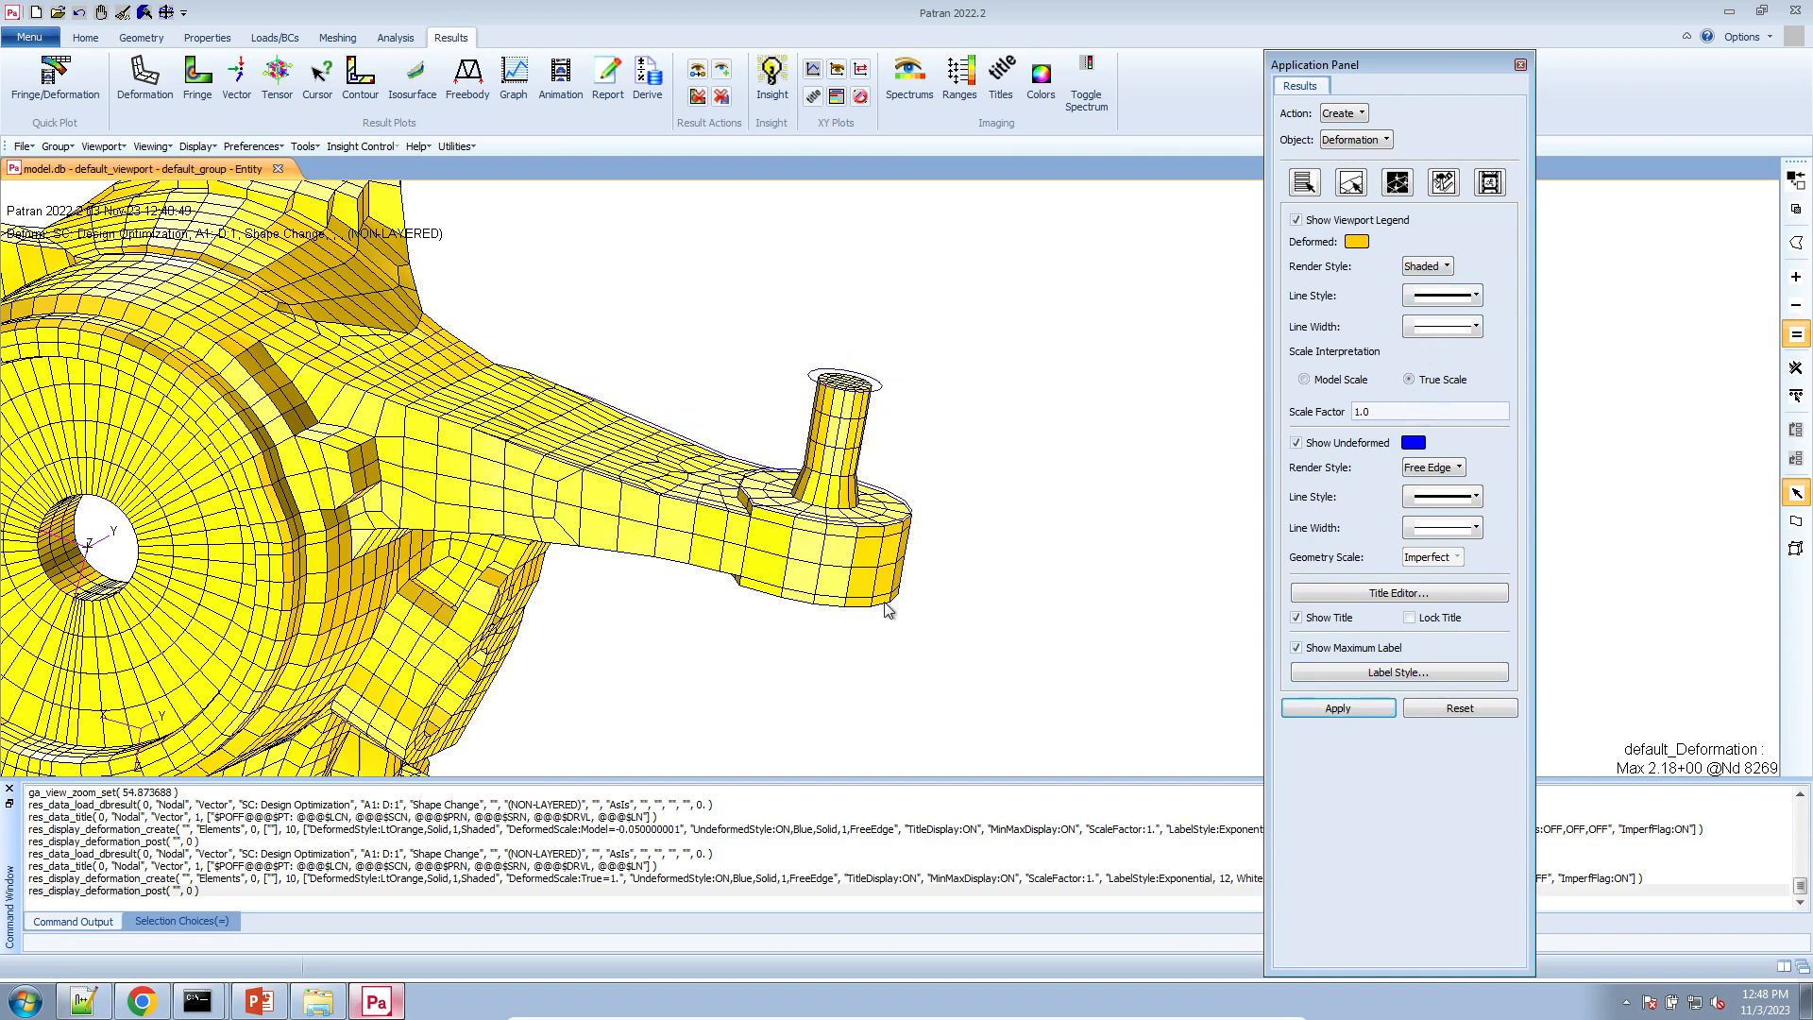
scroll(823, 517, down, 3)
scroll(824, 517, up, 2)
scroll(817, 491, down, 1)
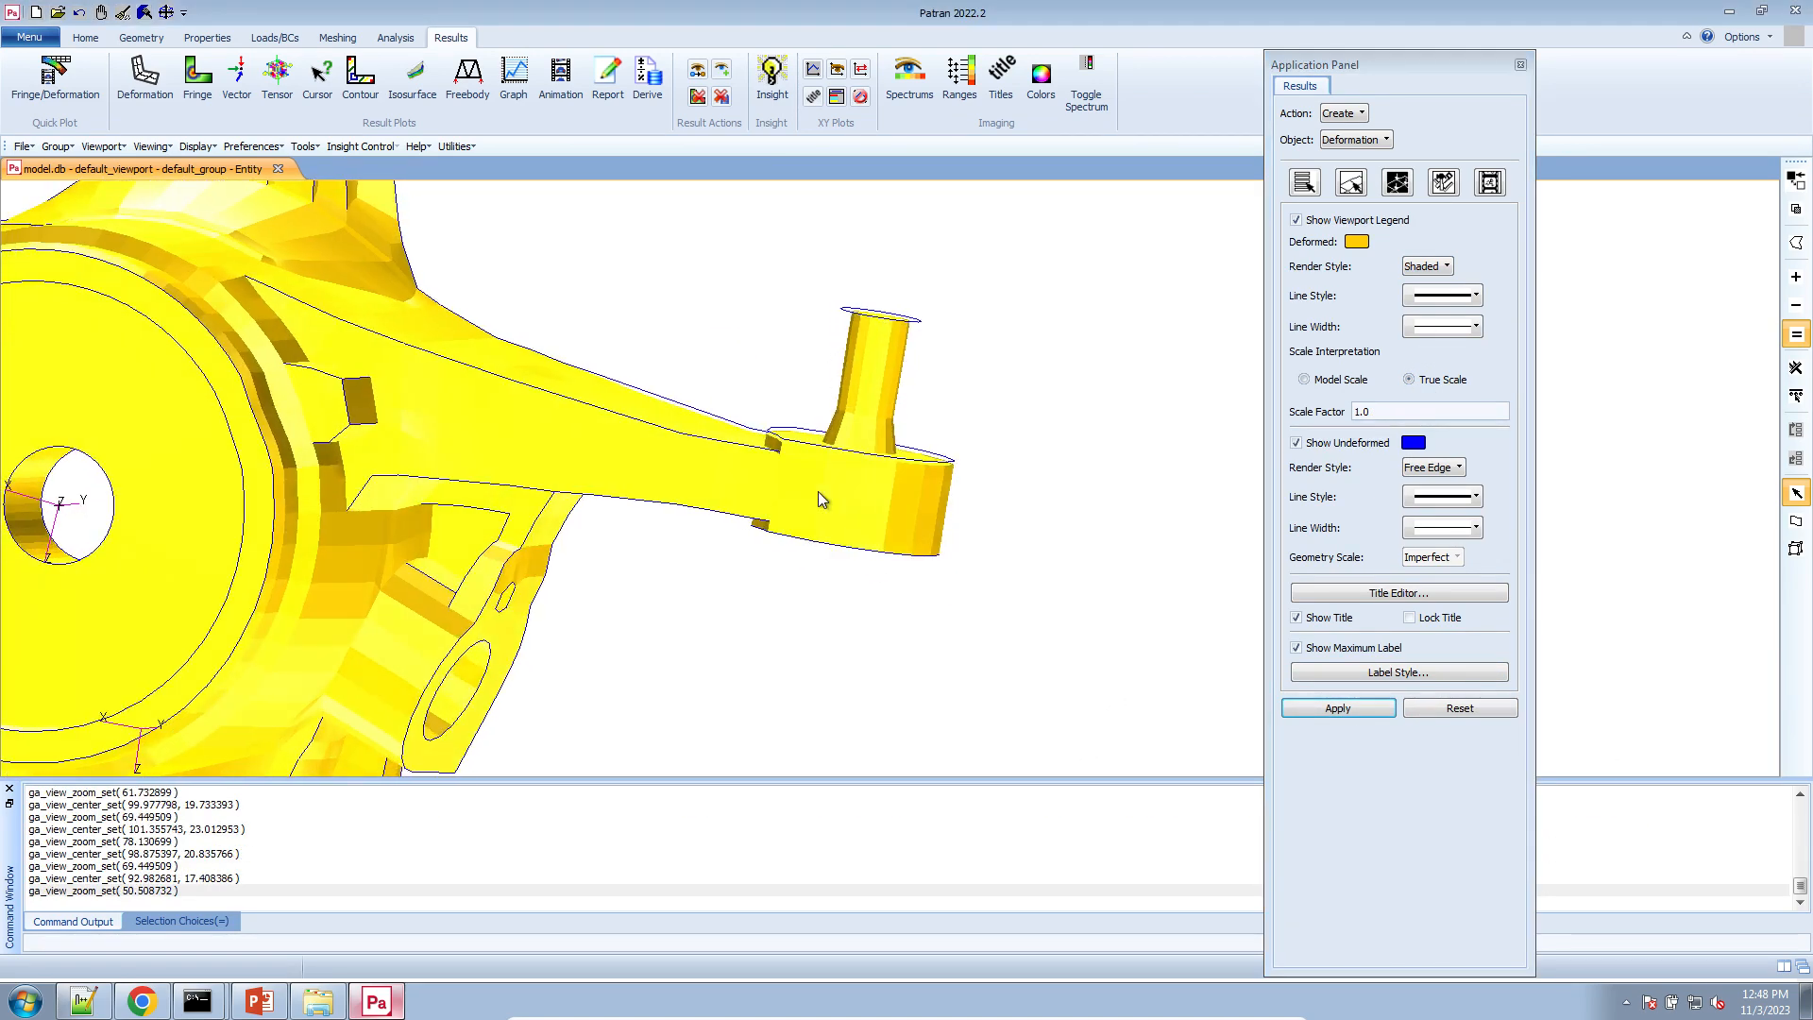
scroll(802, 462, up, 3)
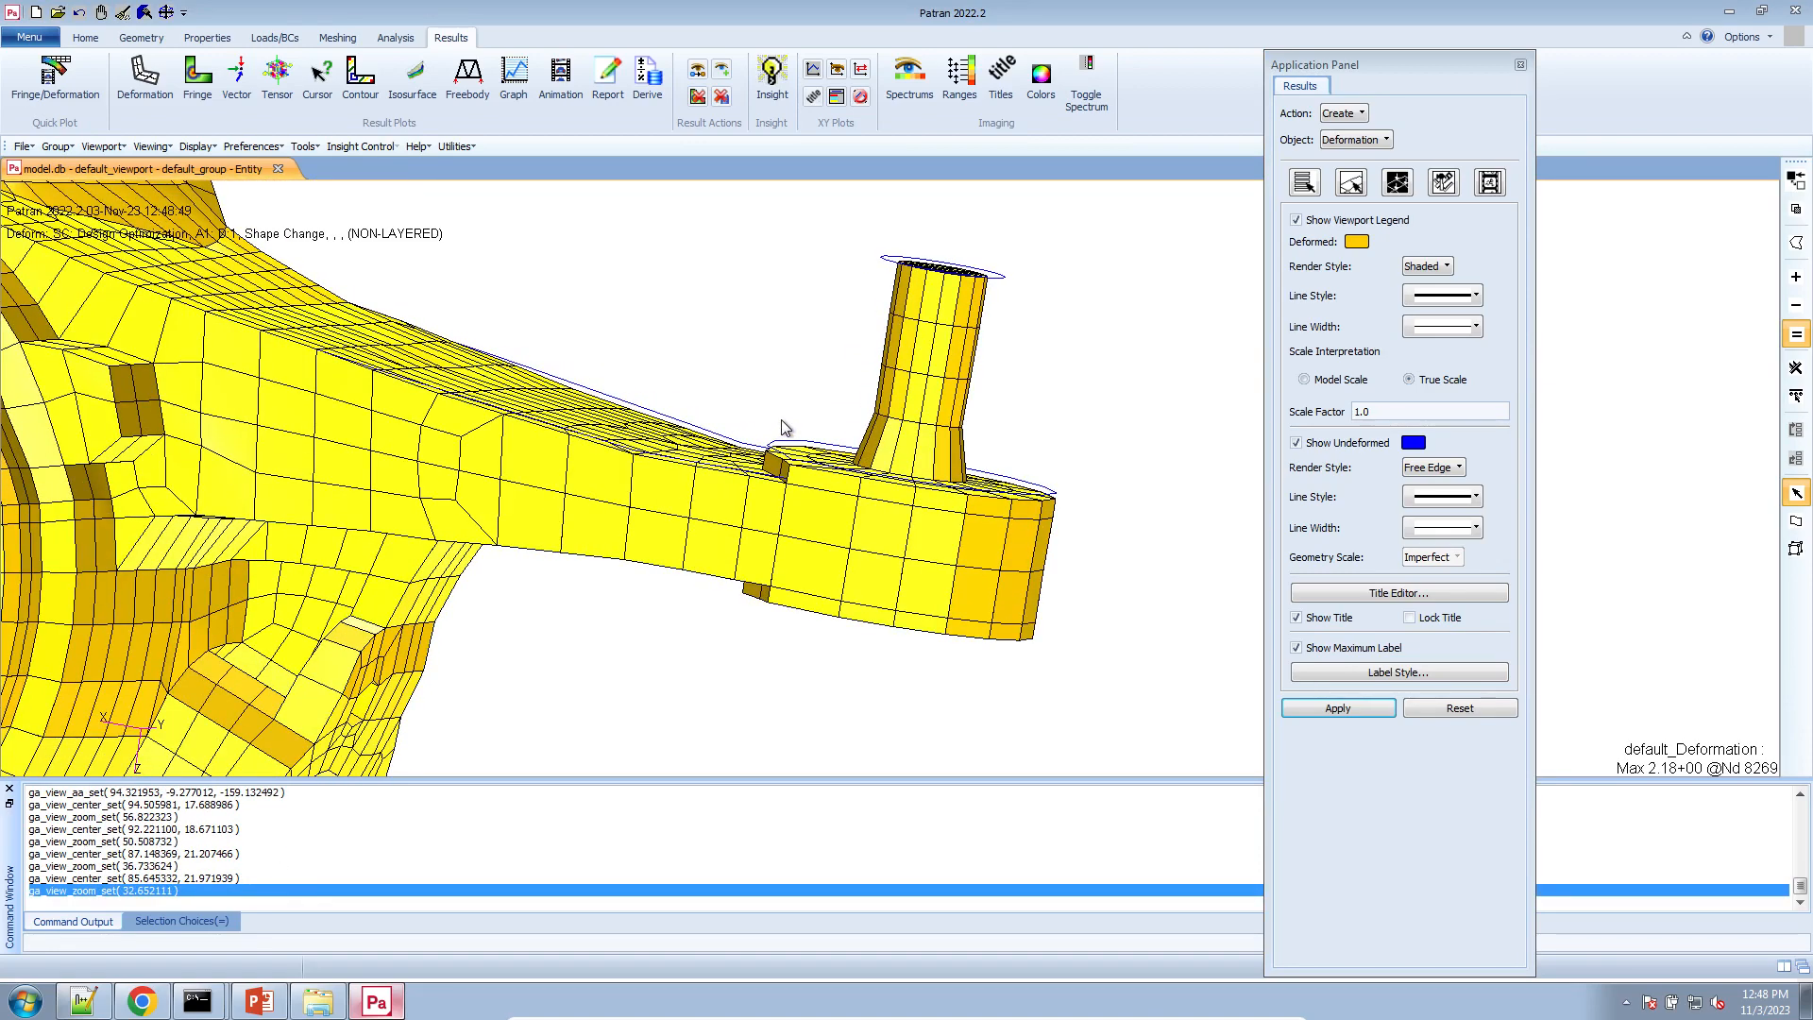
- Plot the Shape Change result of Design Optimization case D:2
click(1306, 185)
click(1427, 262)
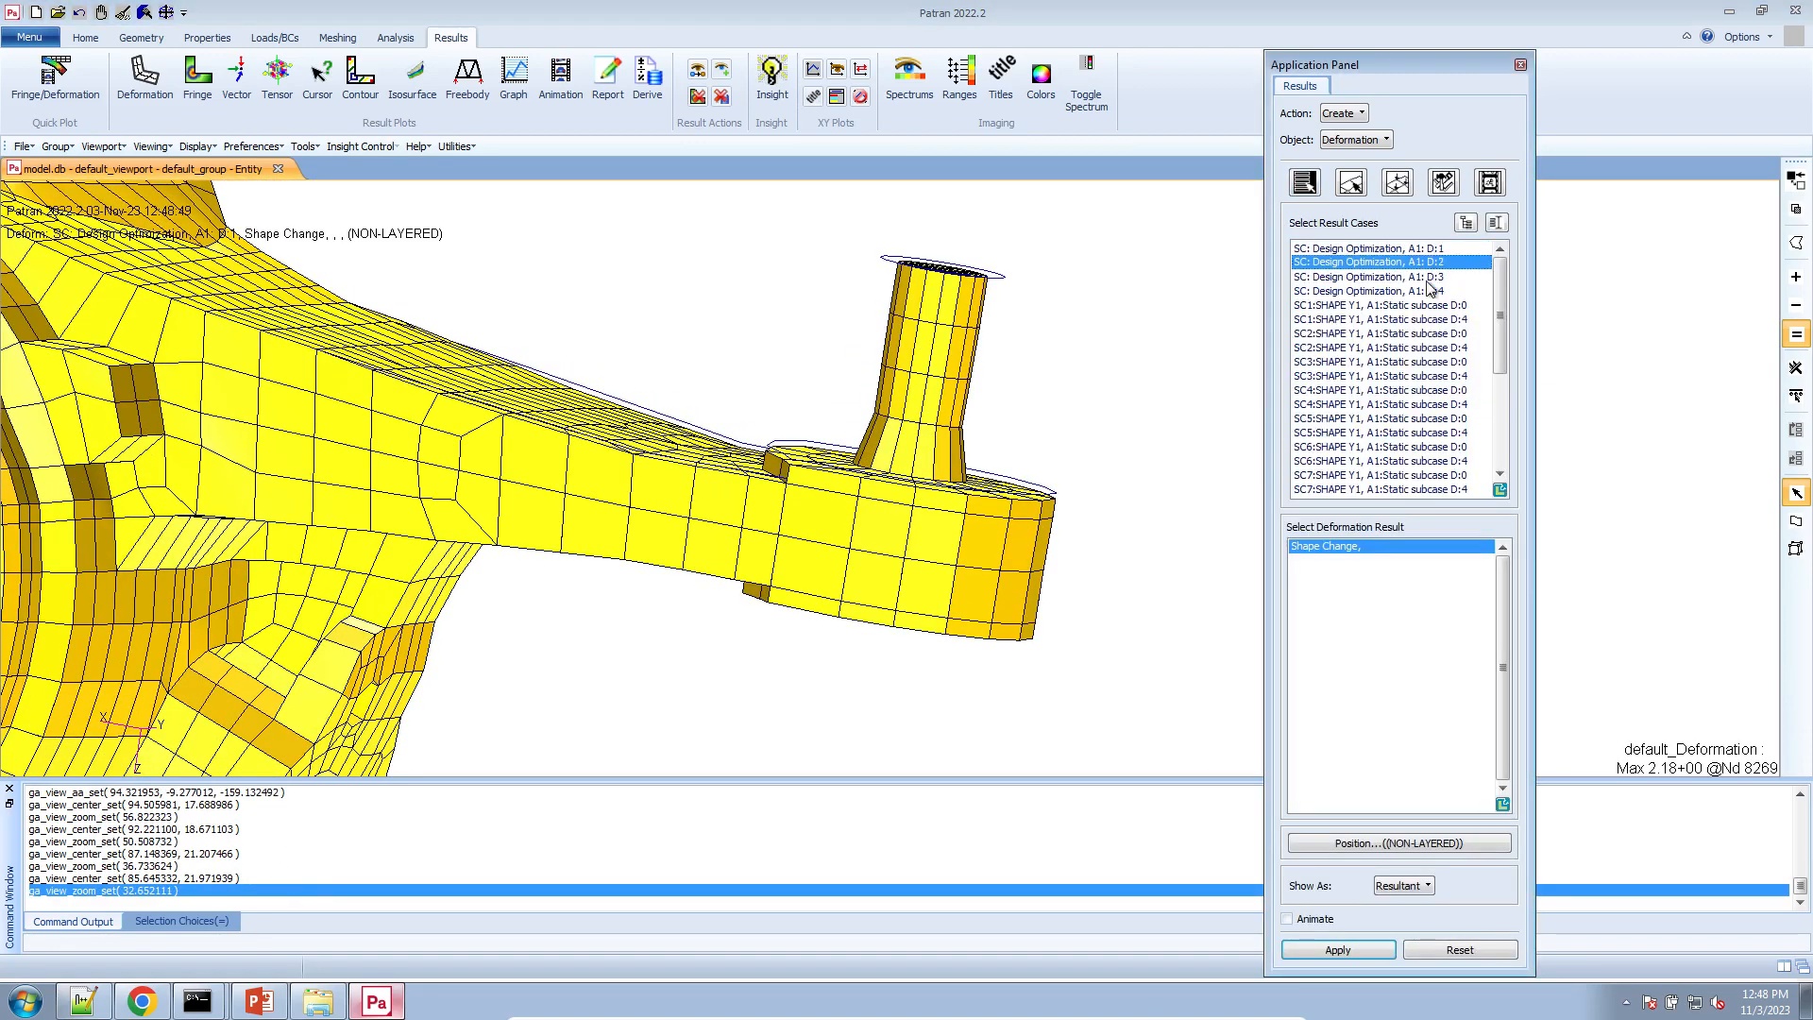
click(1371, 950)
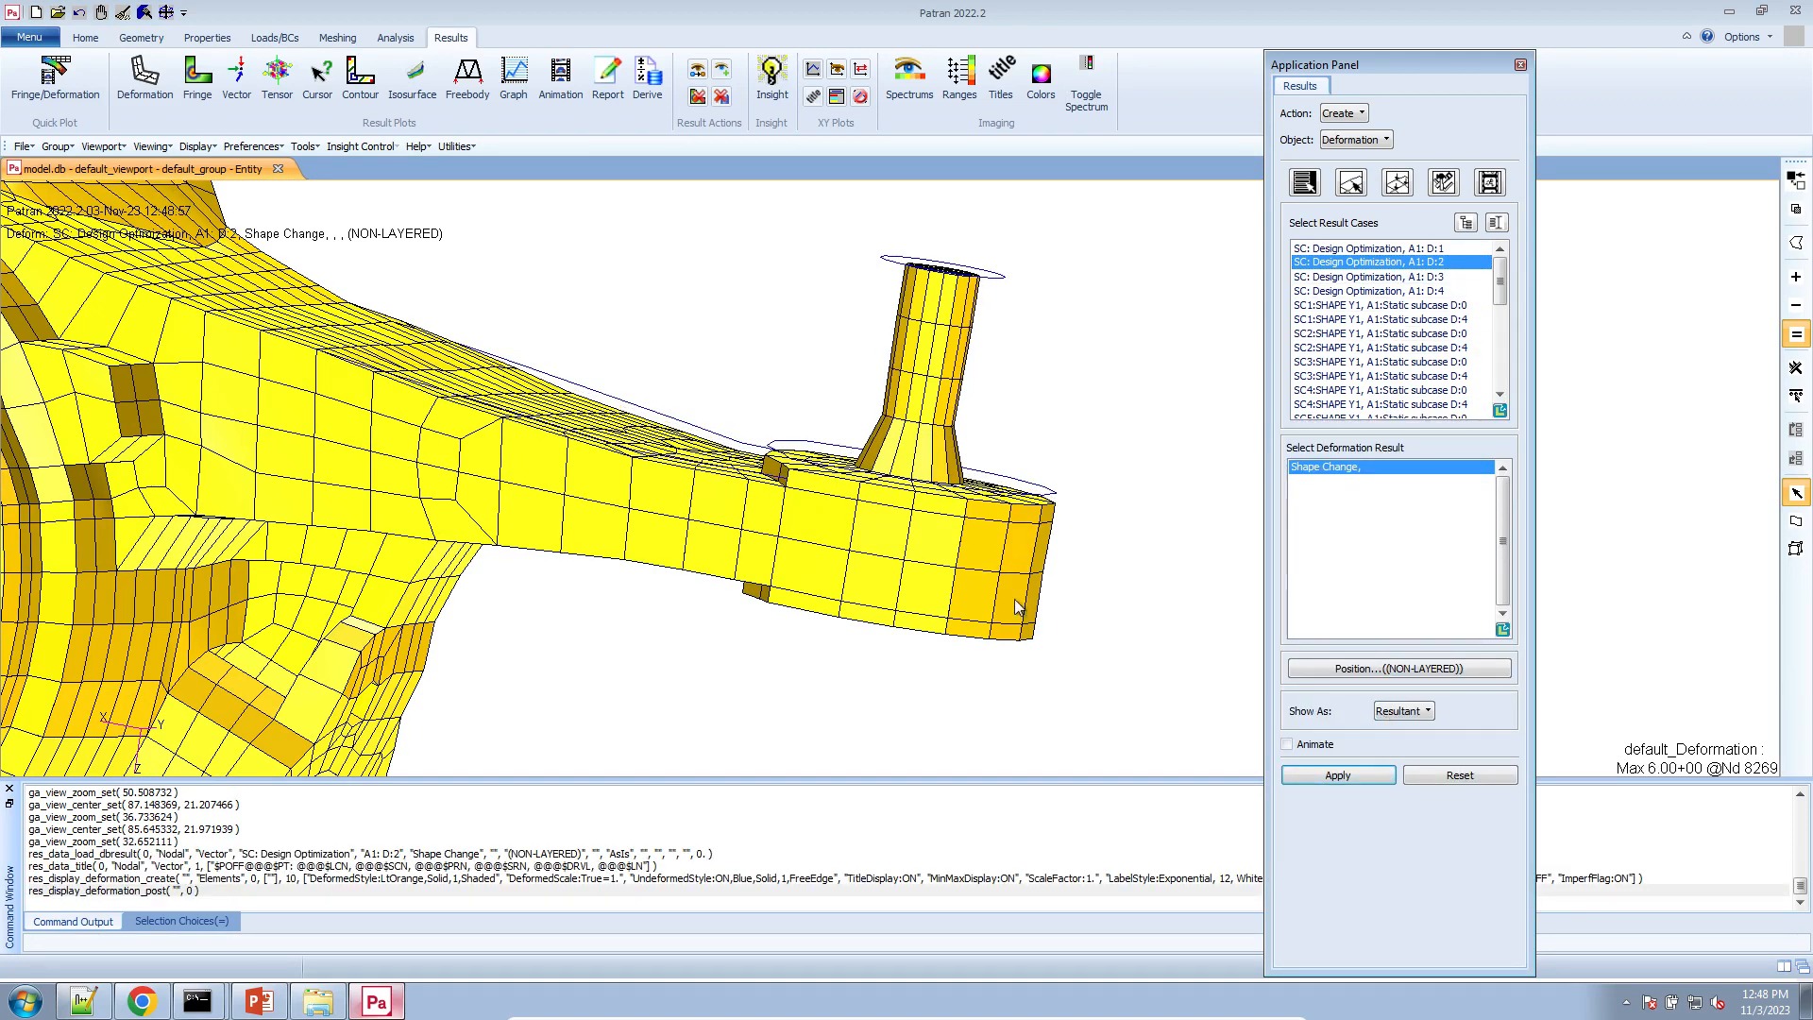
- Plot the Shape Change result of Design Optimization case D:3 and then that of case D:4
click(1364, 277)
click(1364, 774)
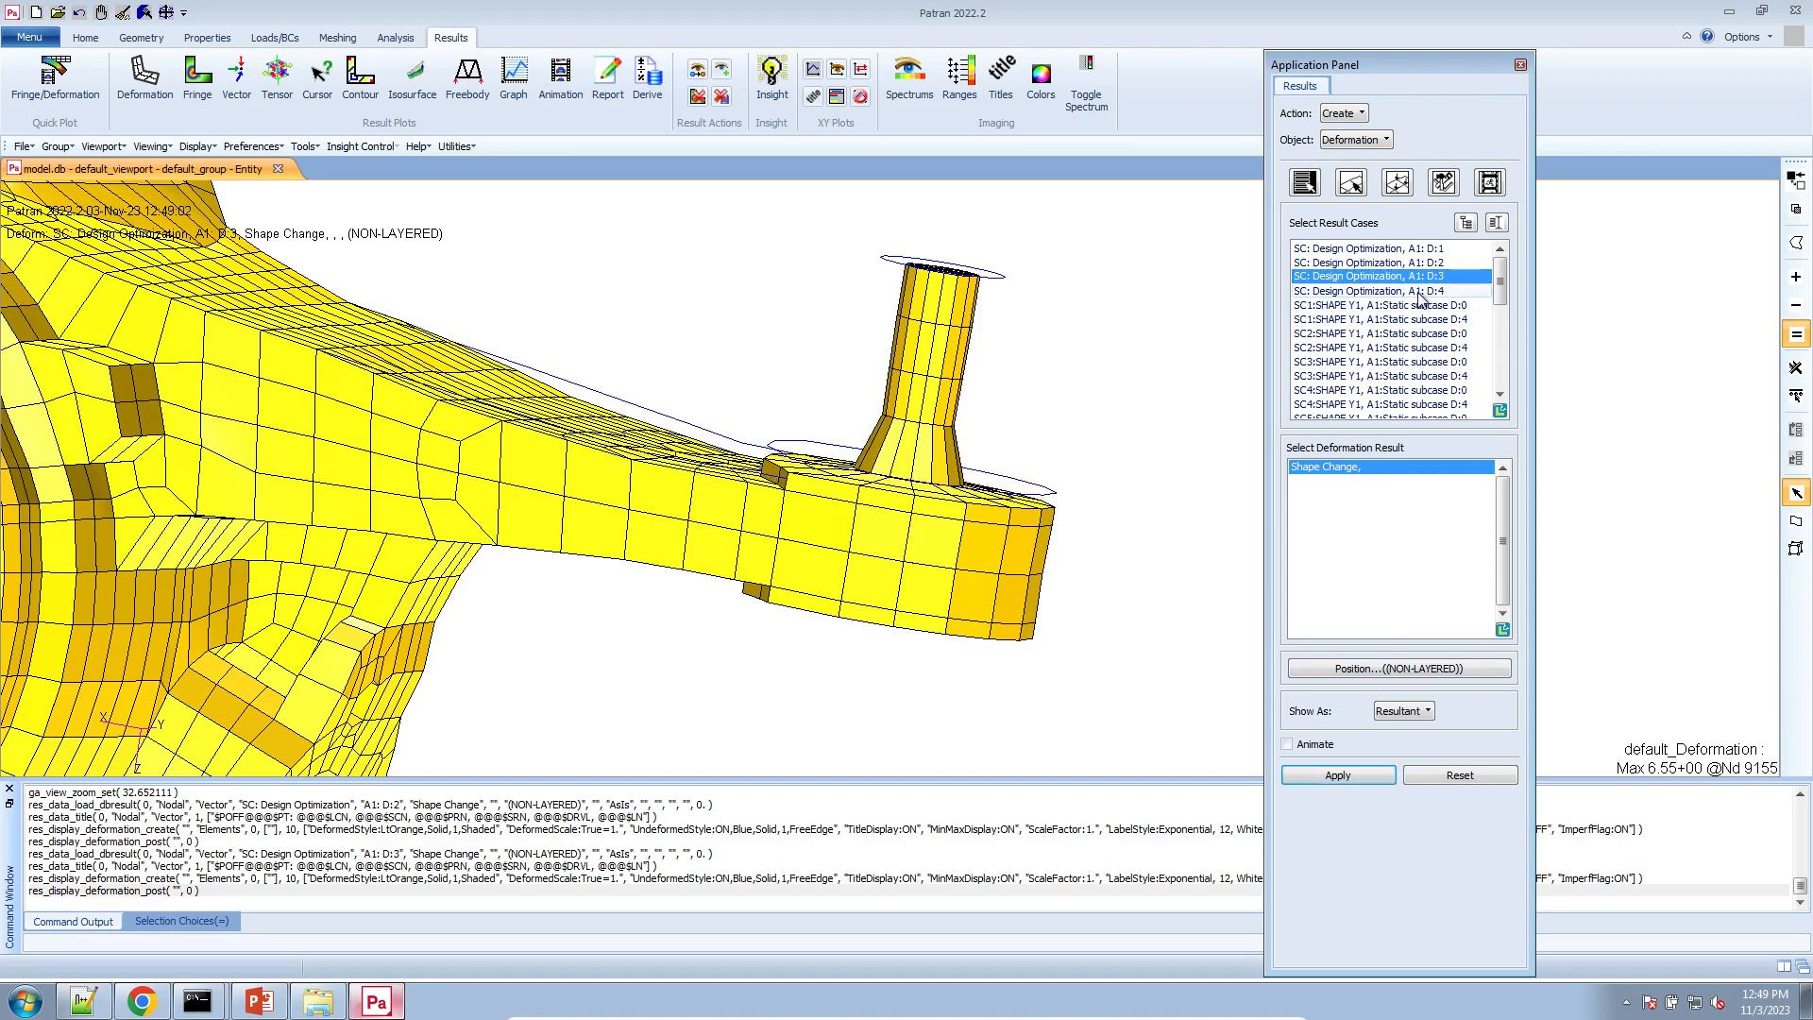
click(1421, 291)
click(1366, 779)
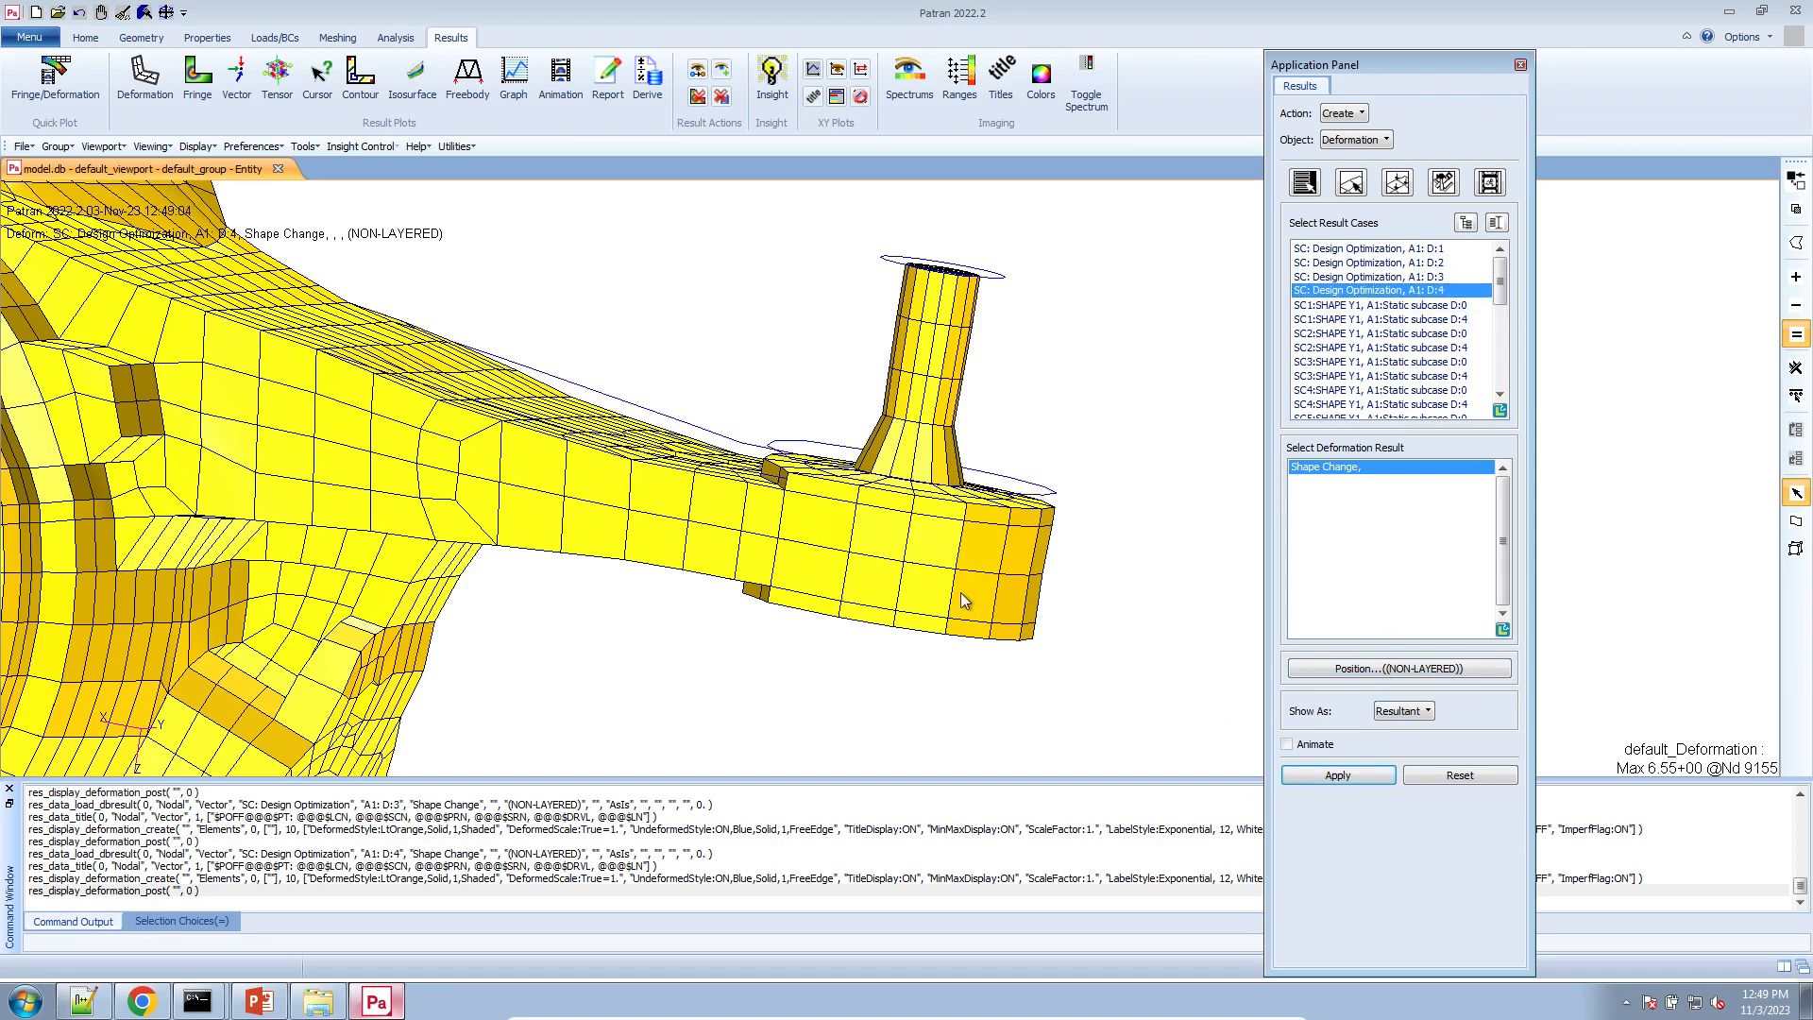
- Examine the D:4 shape change across the whole knuckle and up close at the curved recess with the maximum deformation label
scroll(1071, 439, down, 8)
middle_drag(1014, 476, 808, 622)
scroll(498, 482, down, 2)
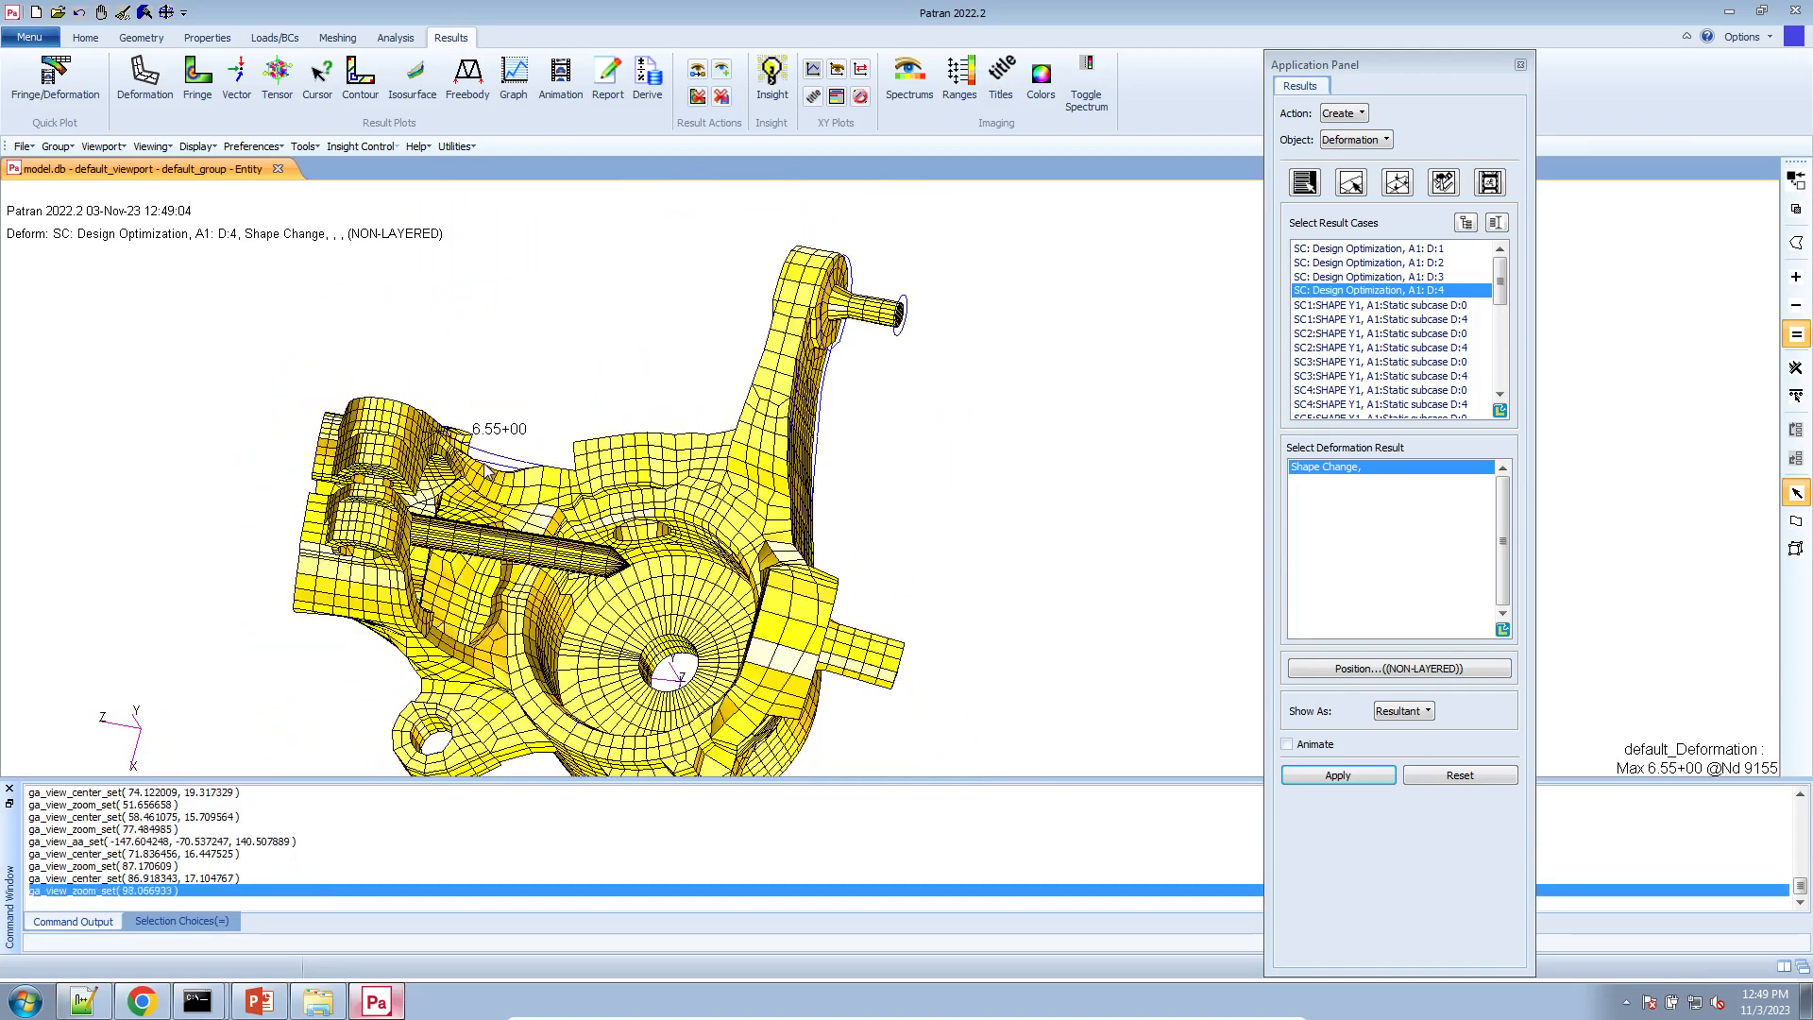
scroll(494, 460, up, 6)
scroll(505, 463, up, 4)
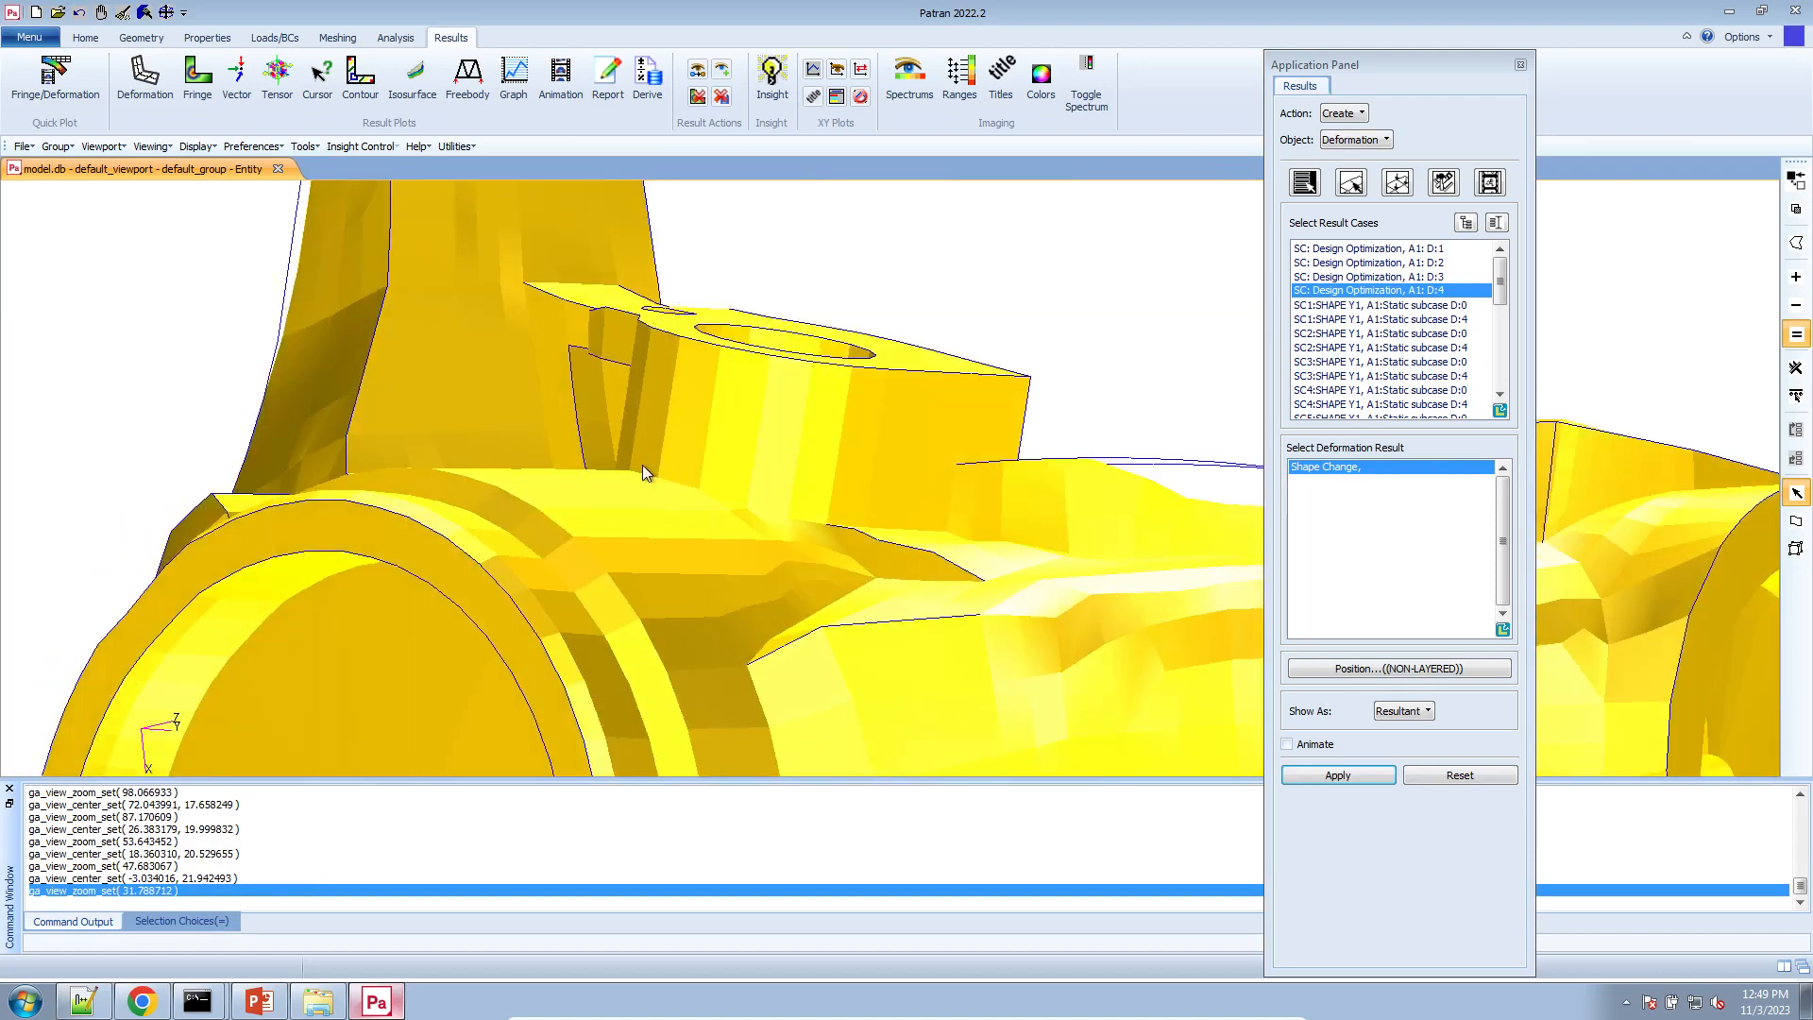
middle_drag(601, 479, 592, 480)
scroll(745, 472, down, 3)
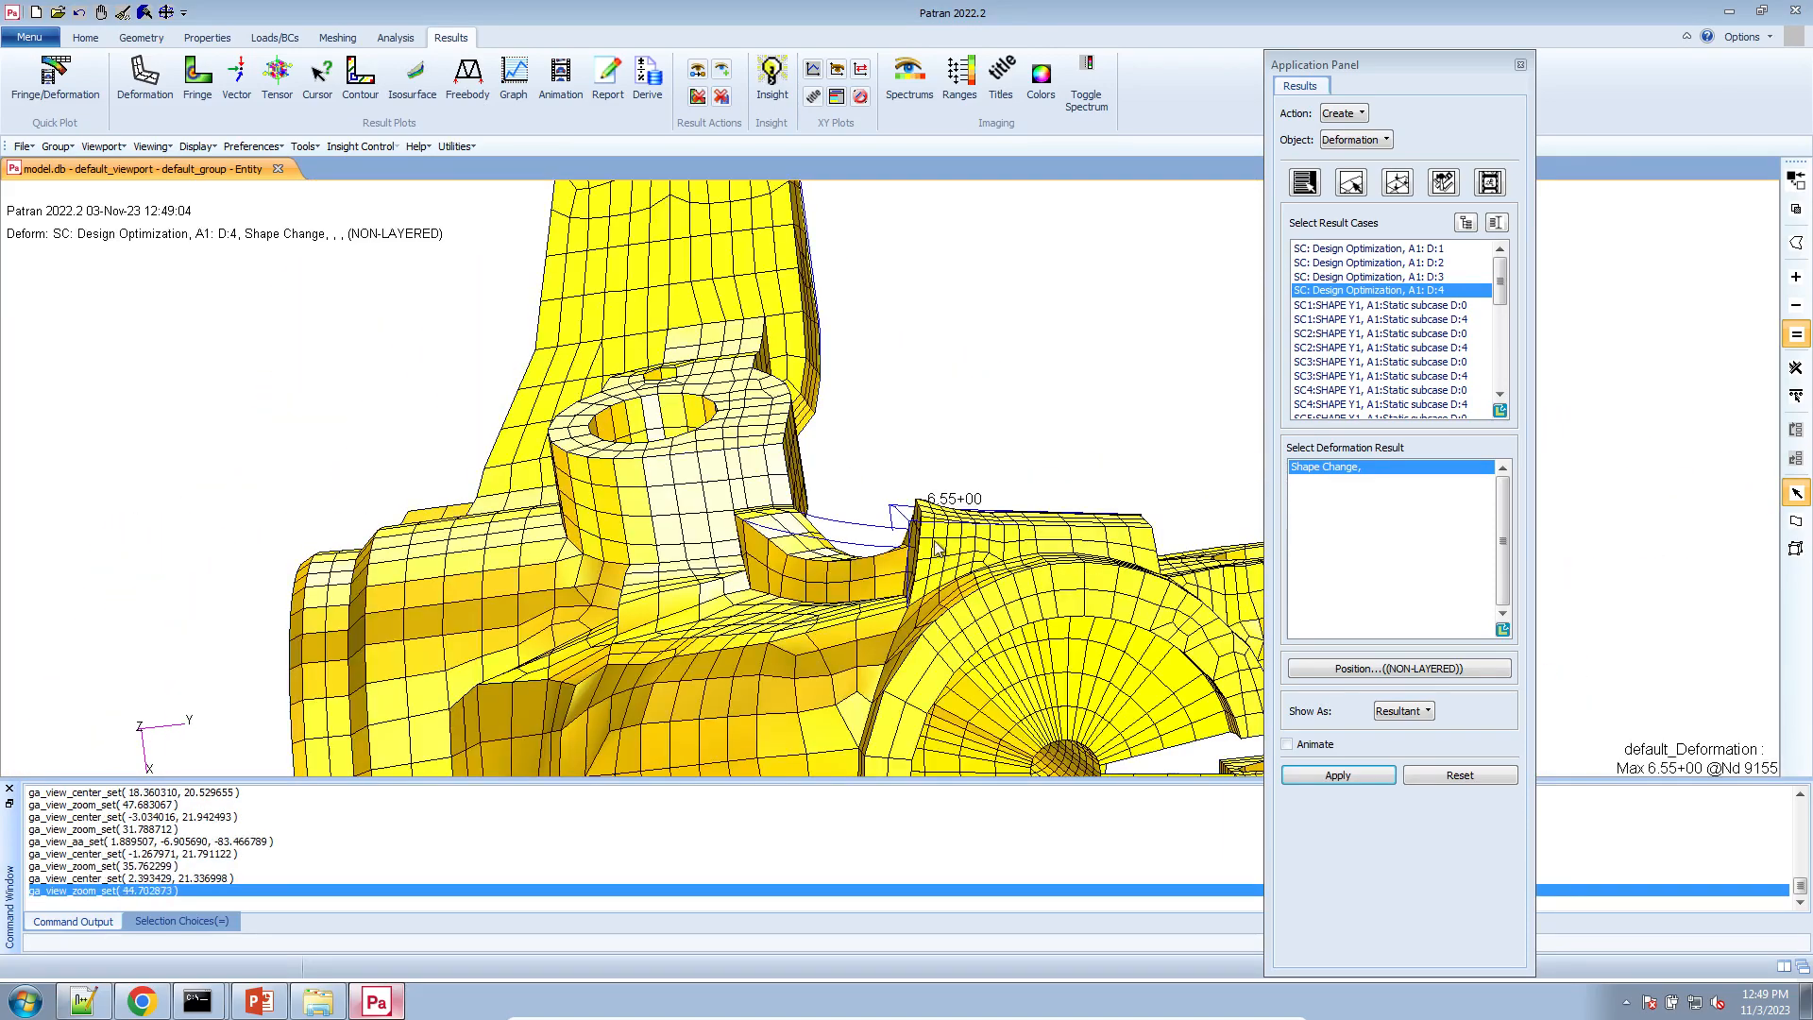
scroll(917, 561, up, 5)
scroll(918, 561, up, 4)
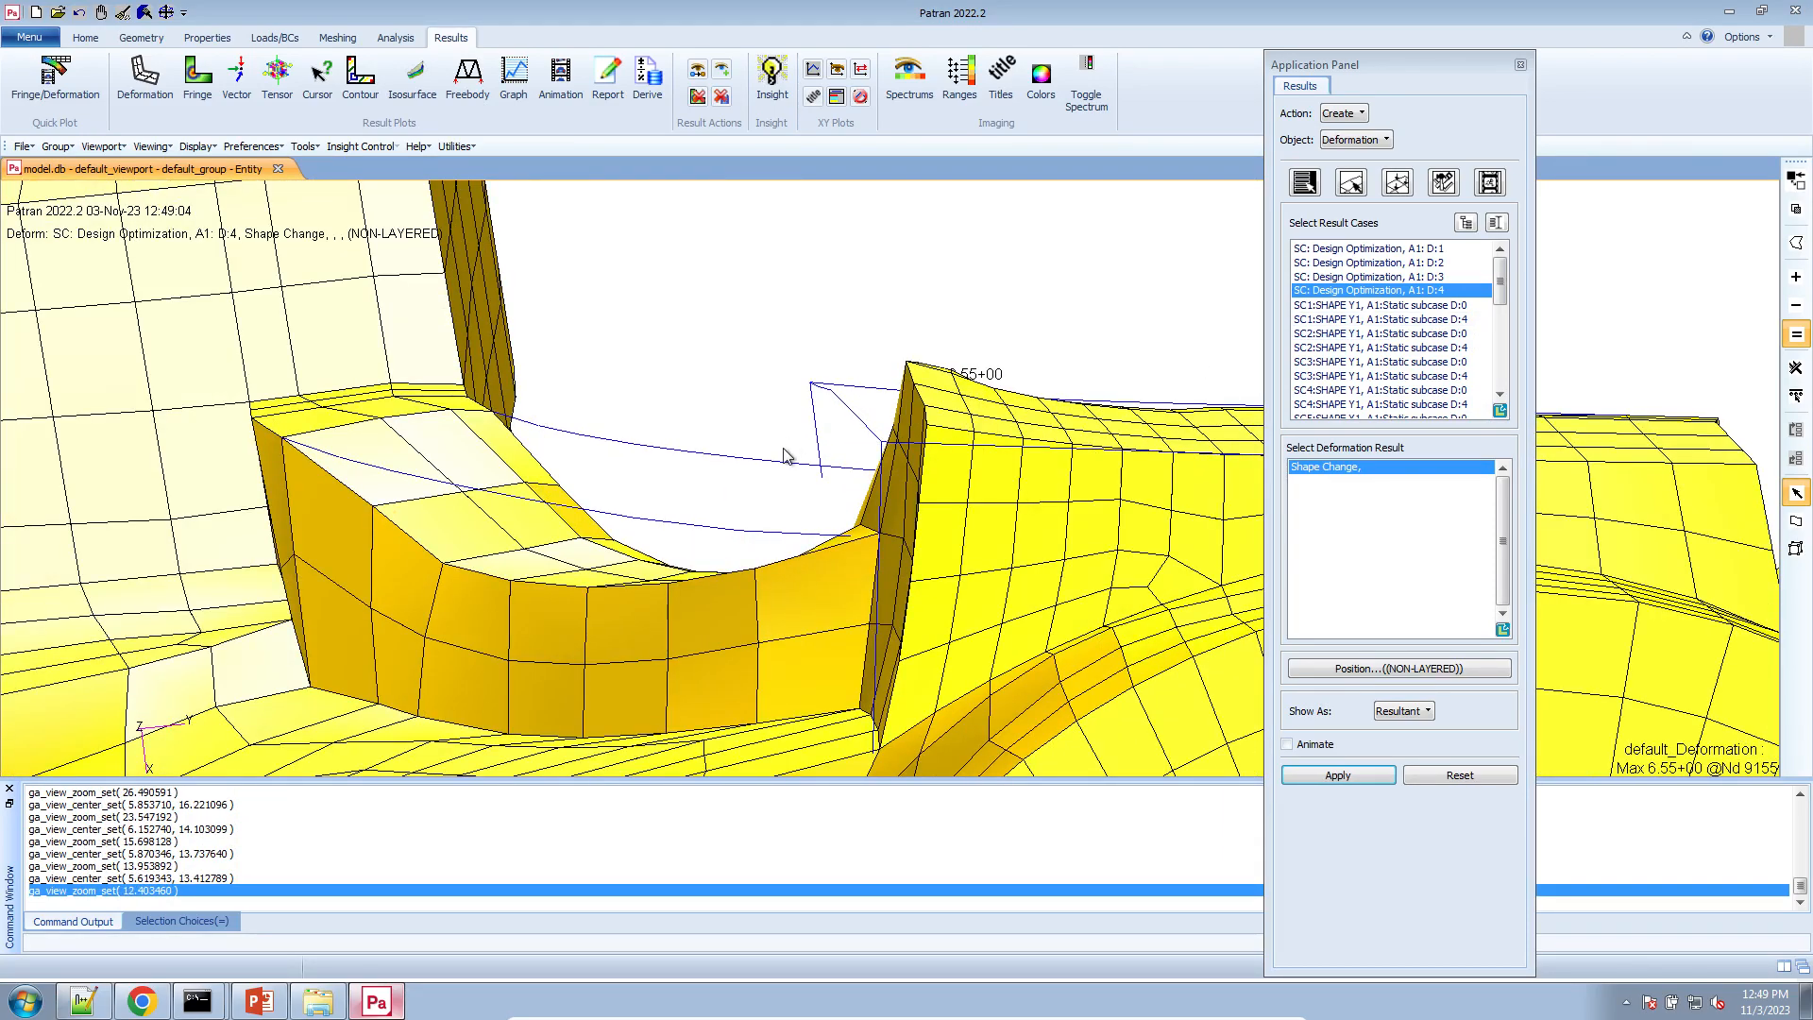
middle_drag(695, 460, 698, 463)
scroll(684, 441, down, 3)
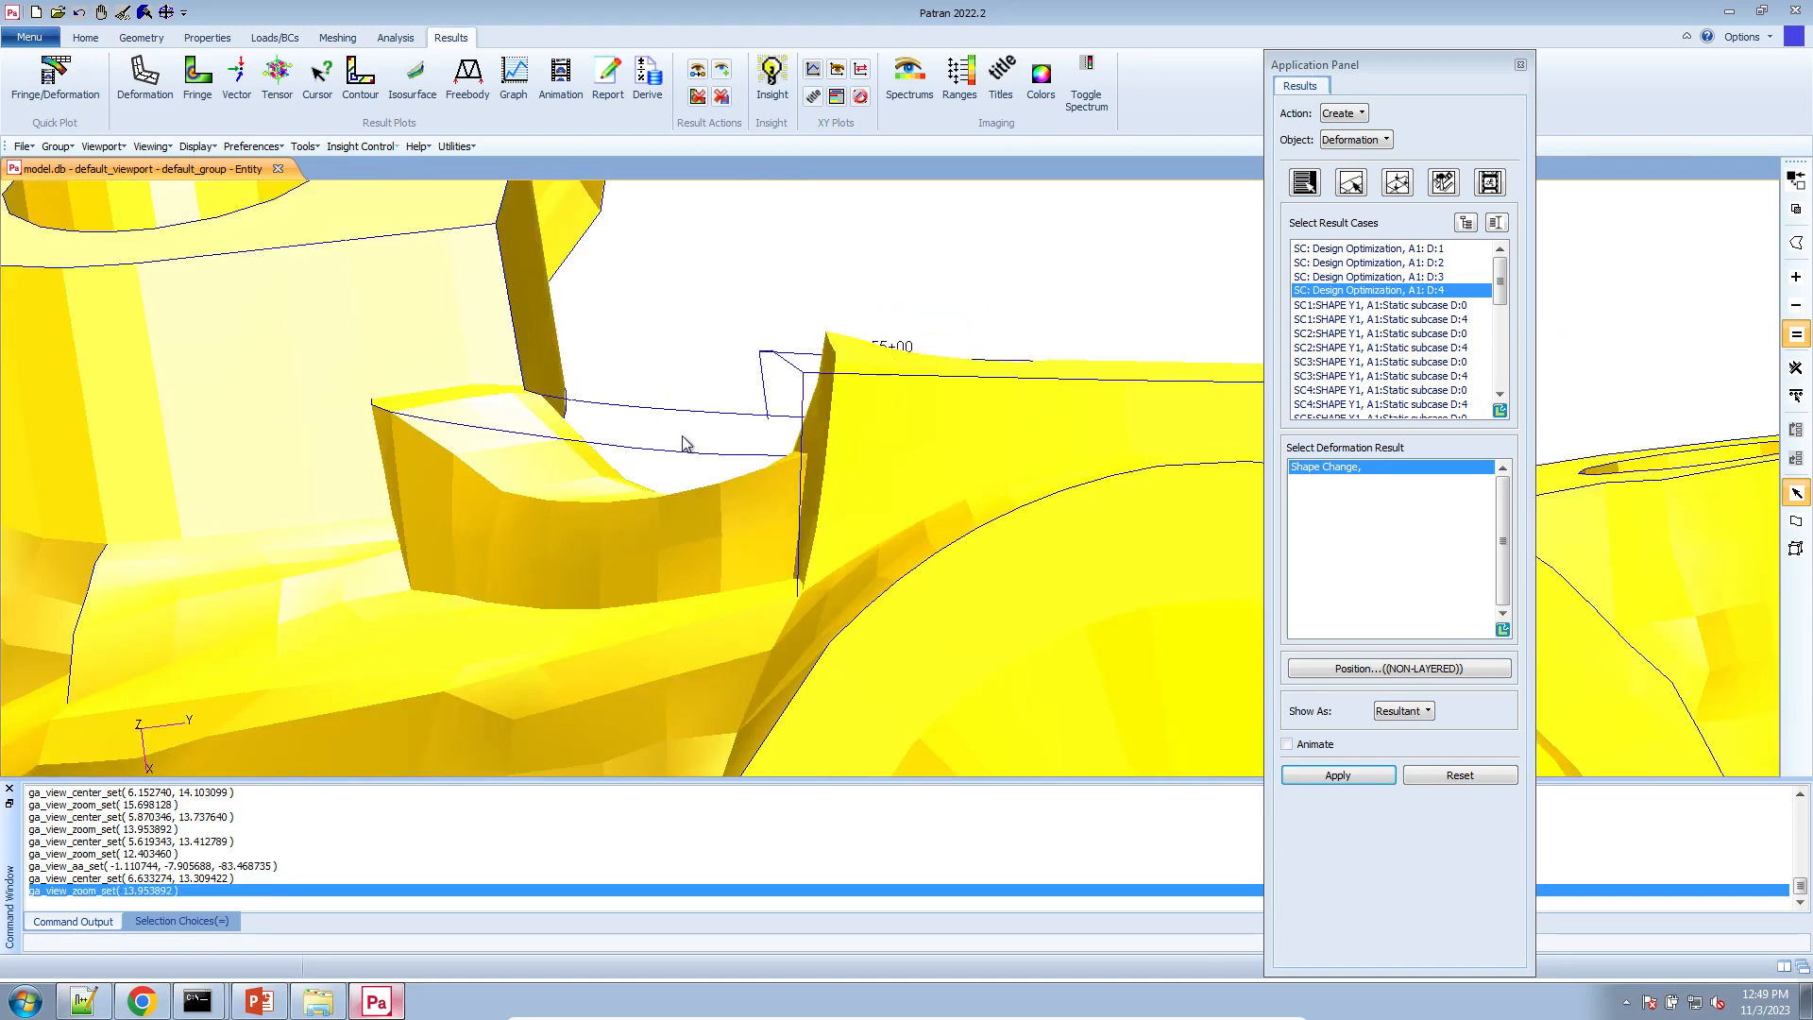
scroll(670, 419, up, 4)
scroll(673, 426, up, 1)
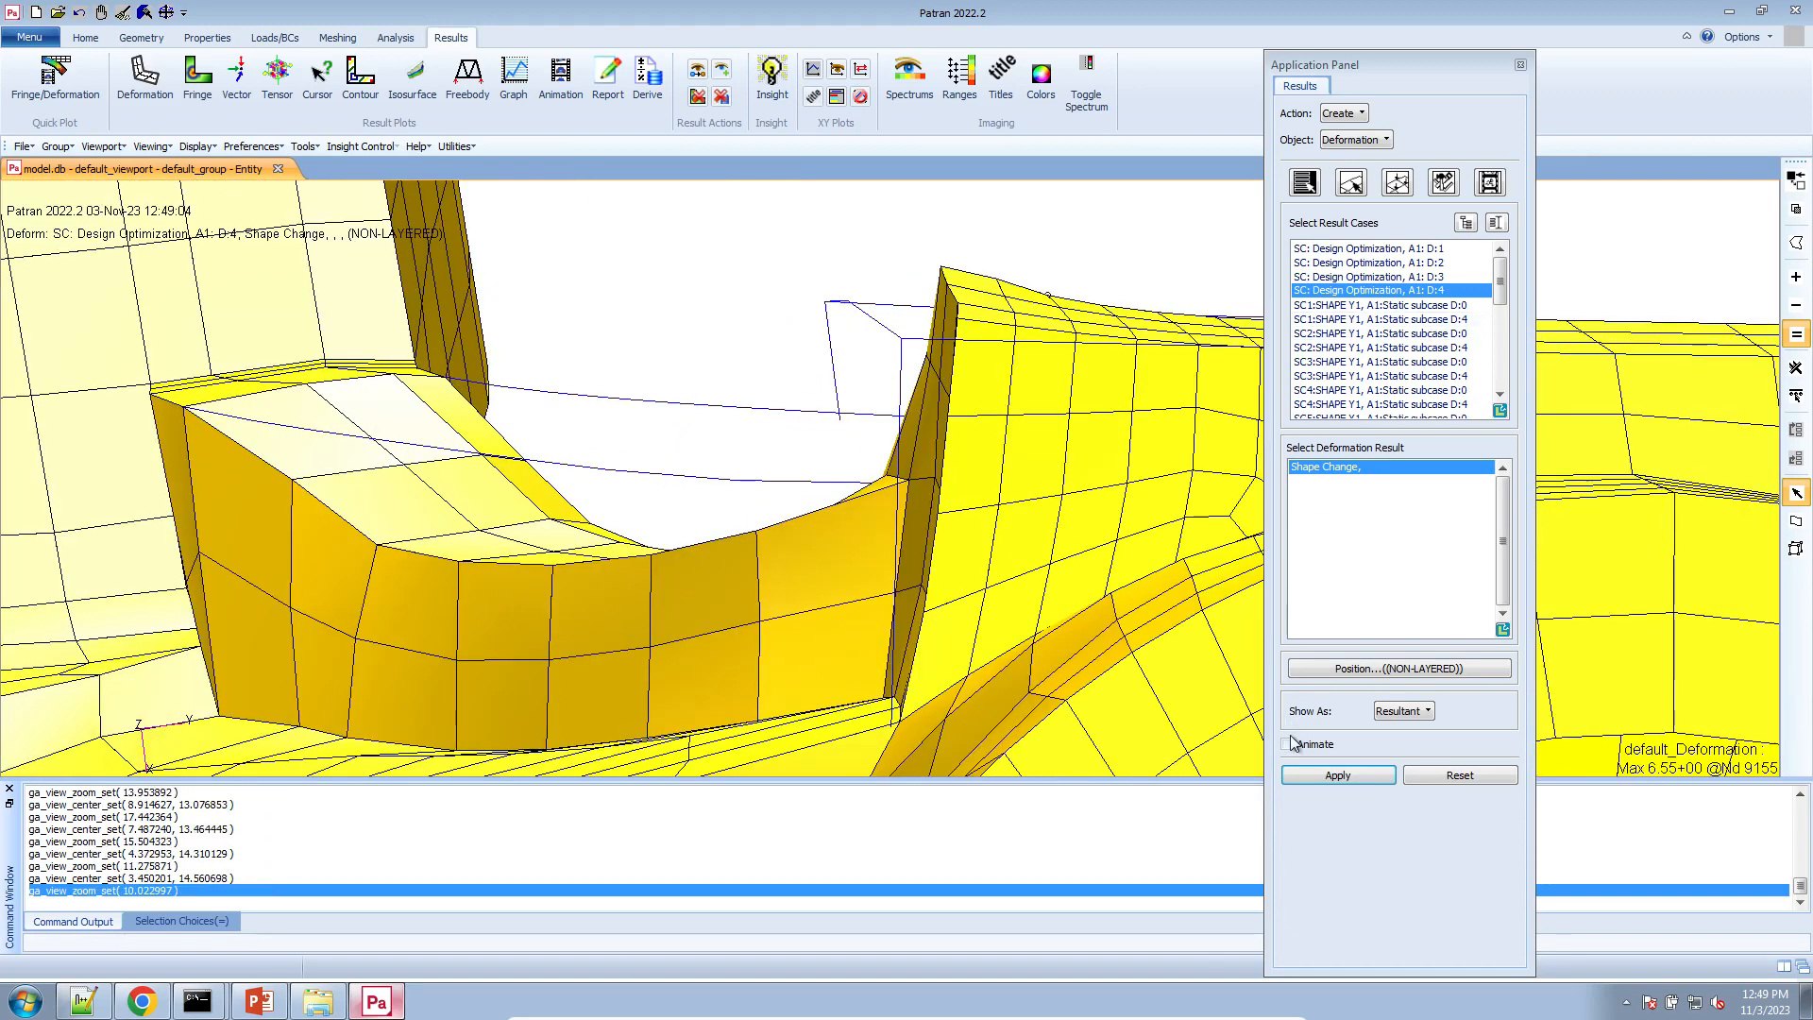
- Animate the Shape Change across Design Optimization cases D:1 to D:4, pausing it to scrub through the frames before resuming playback
drag(1444, 248, 1435, 294)
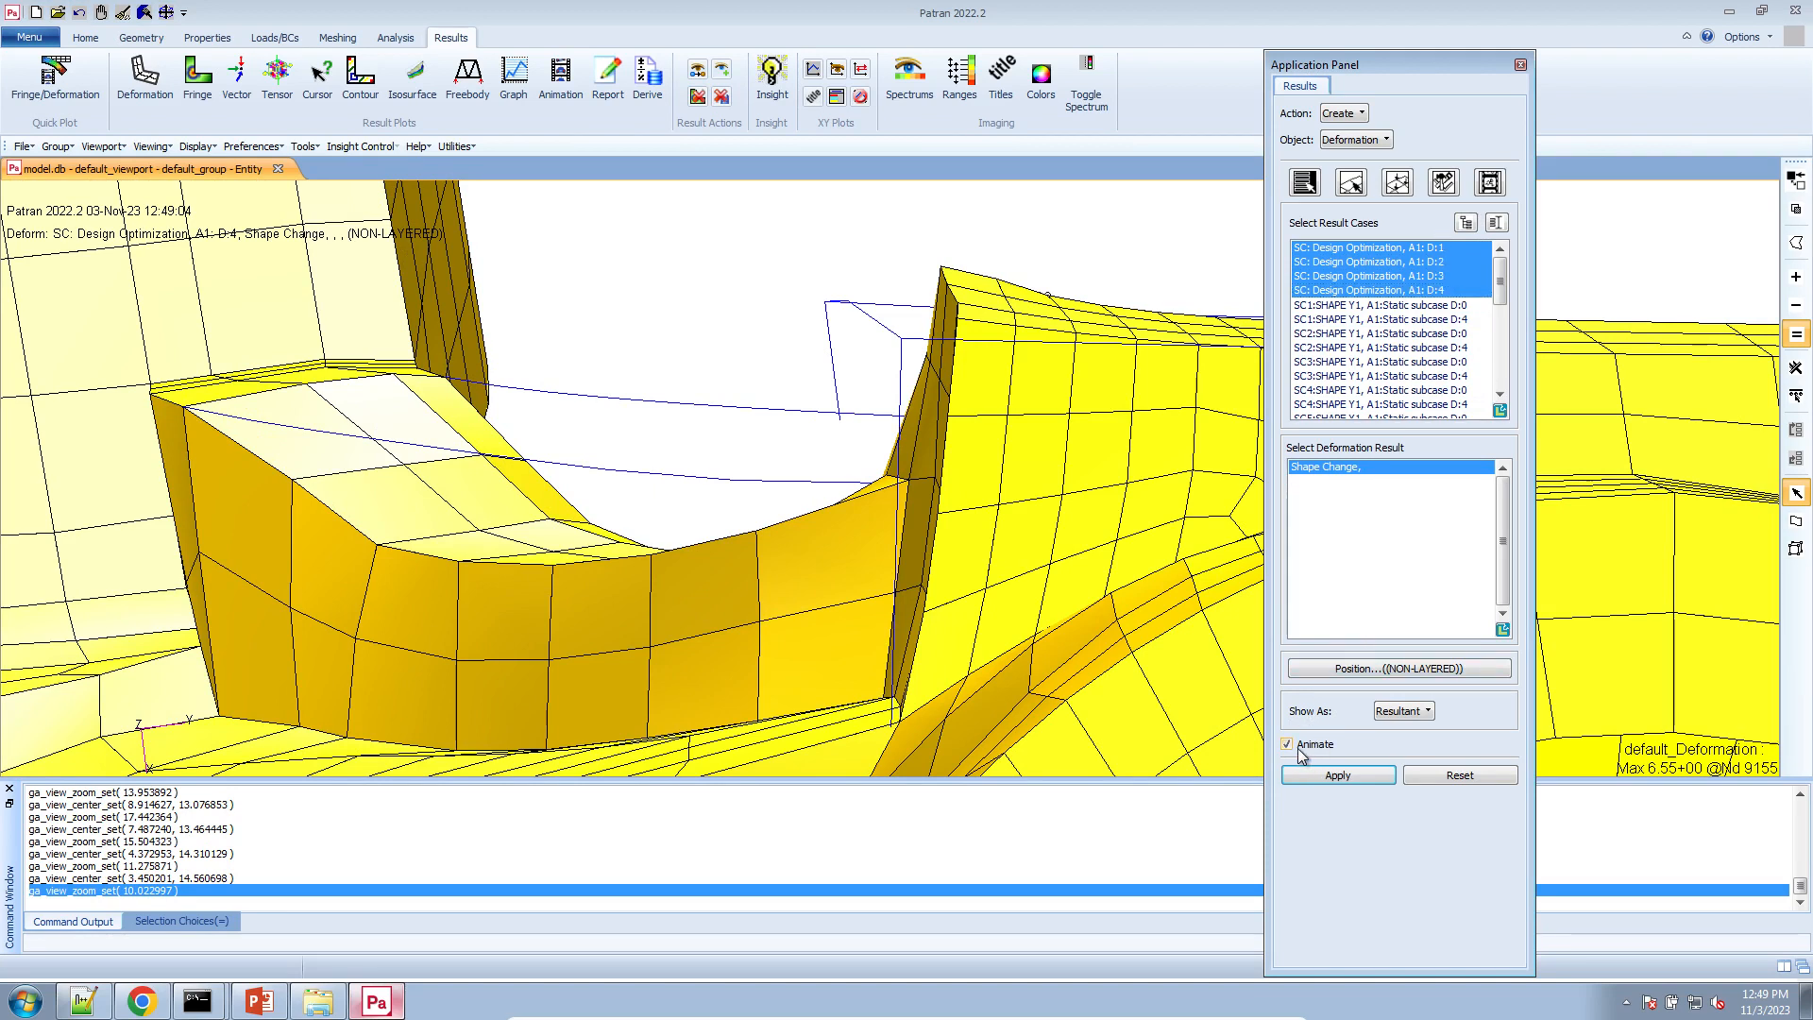
click(1326, 778)
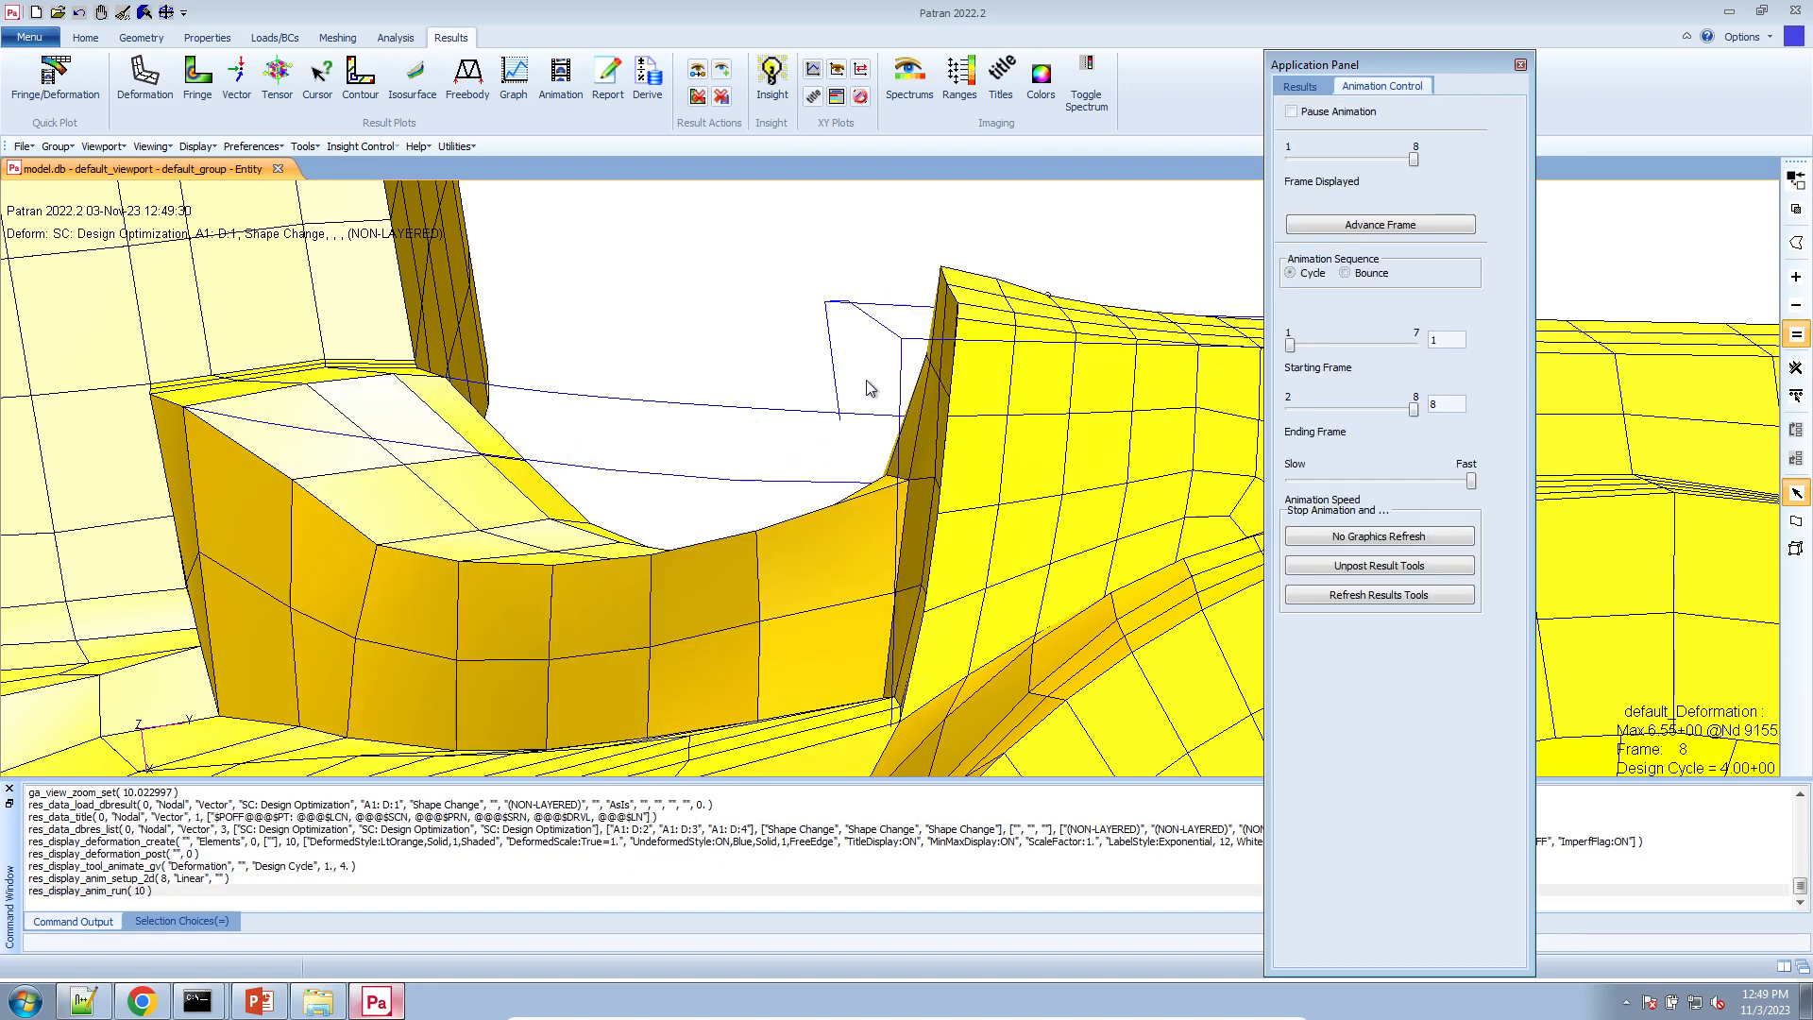
click(1291, 111)
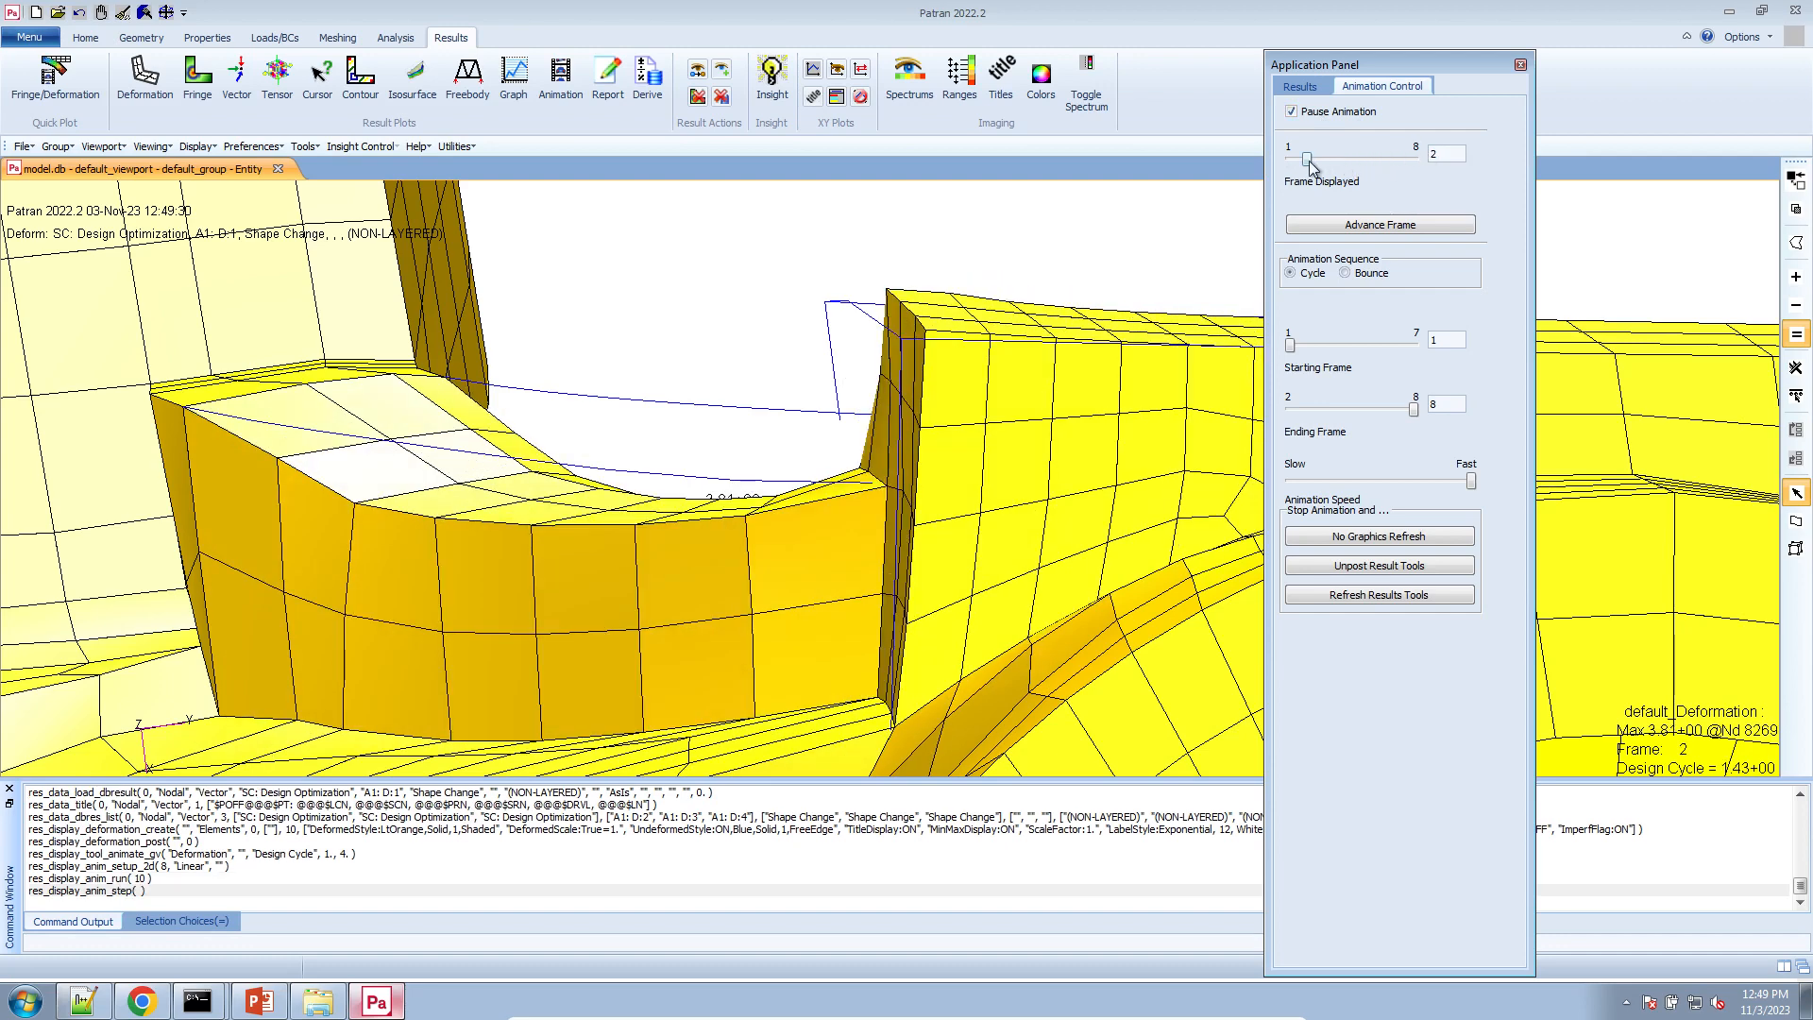
mouse_move(1309, 161)
mouse_down()
mouse_move(1397, 159)
mouse_move(1307, 176)
mouse_up()
click(1318, 114)
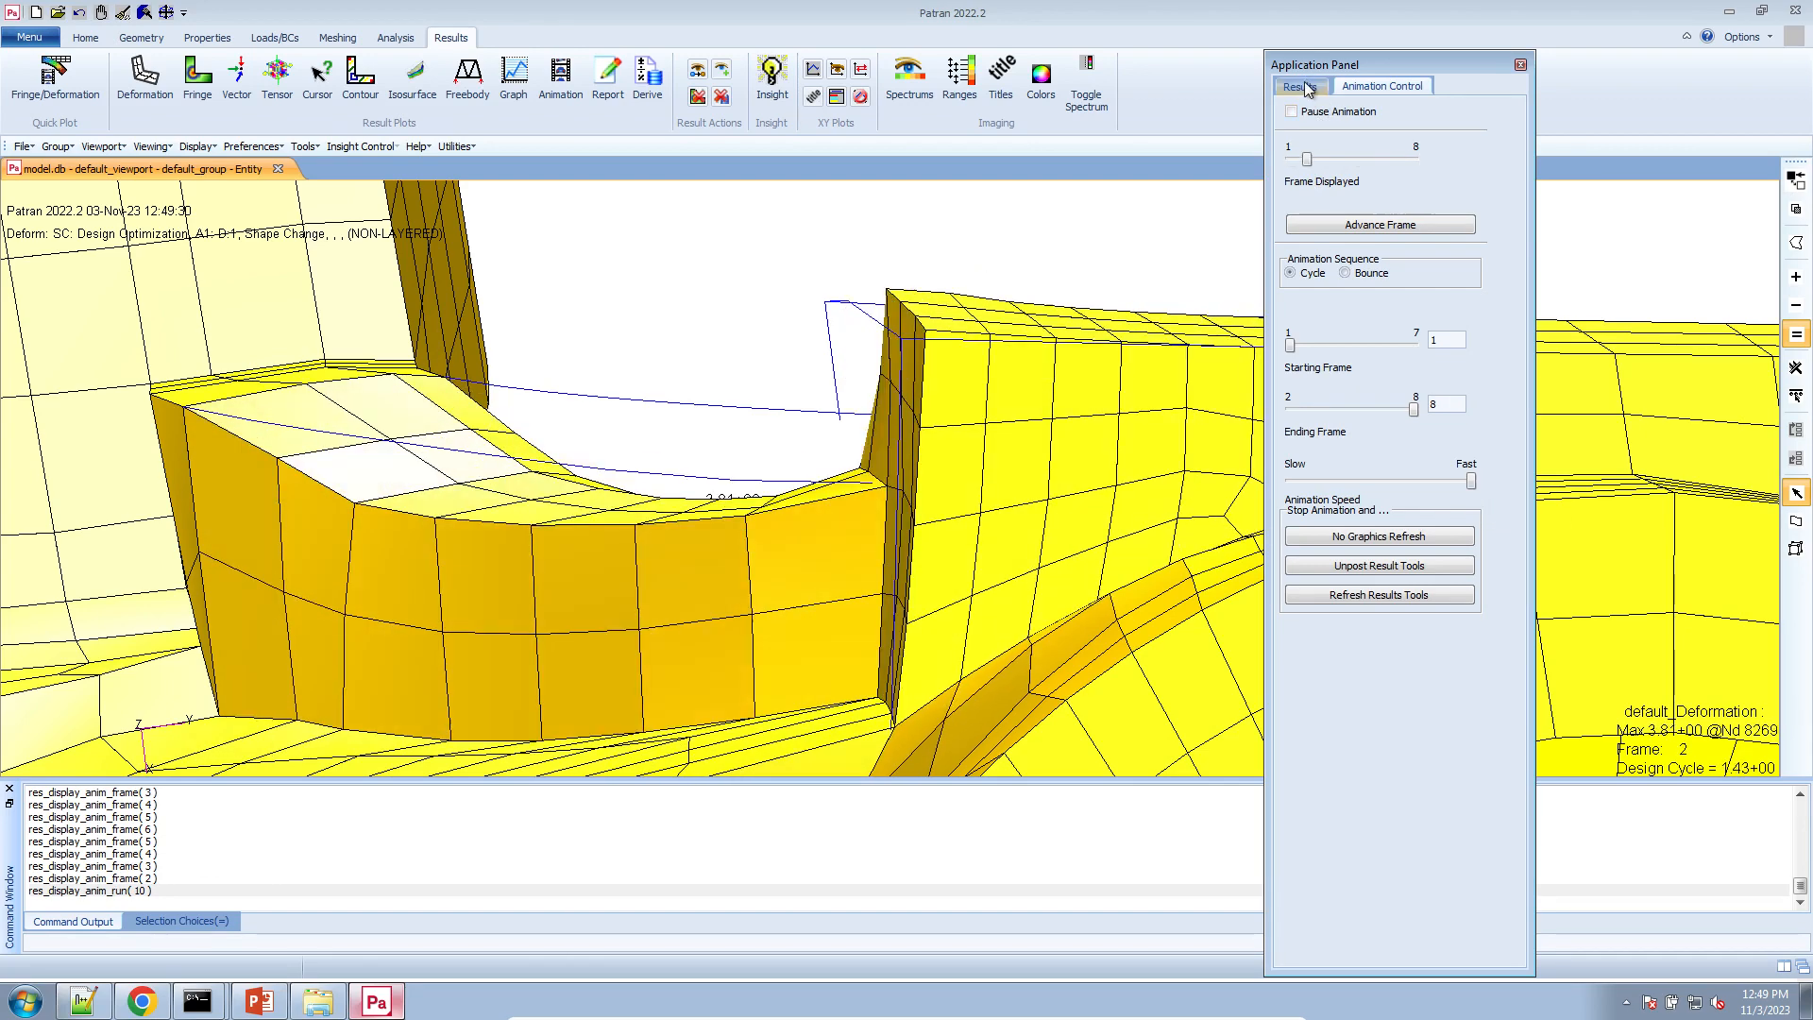
- Regenerate the Design Cycle shape change animation with 40 frames and play it at the fastest speed
click(1306, 87)
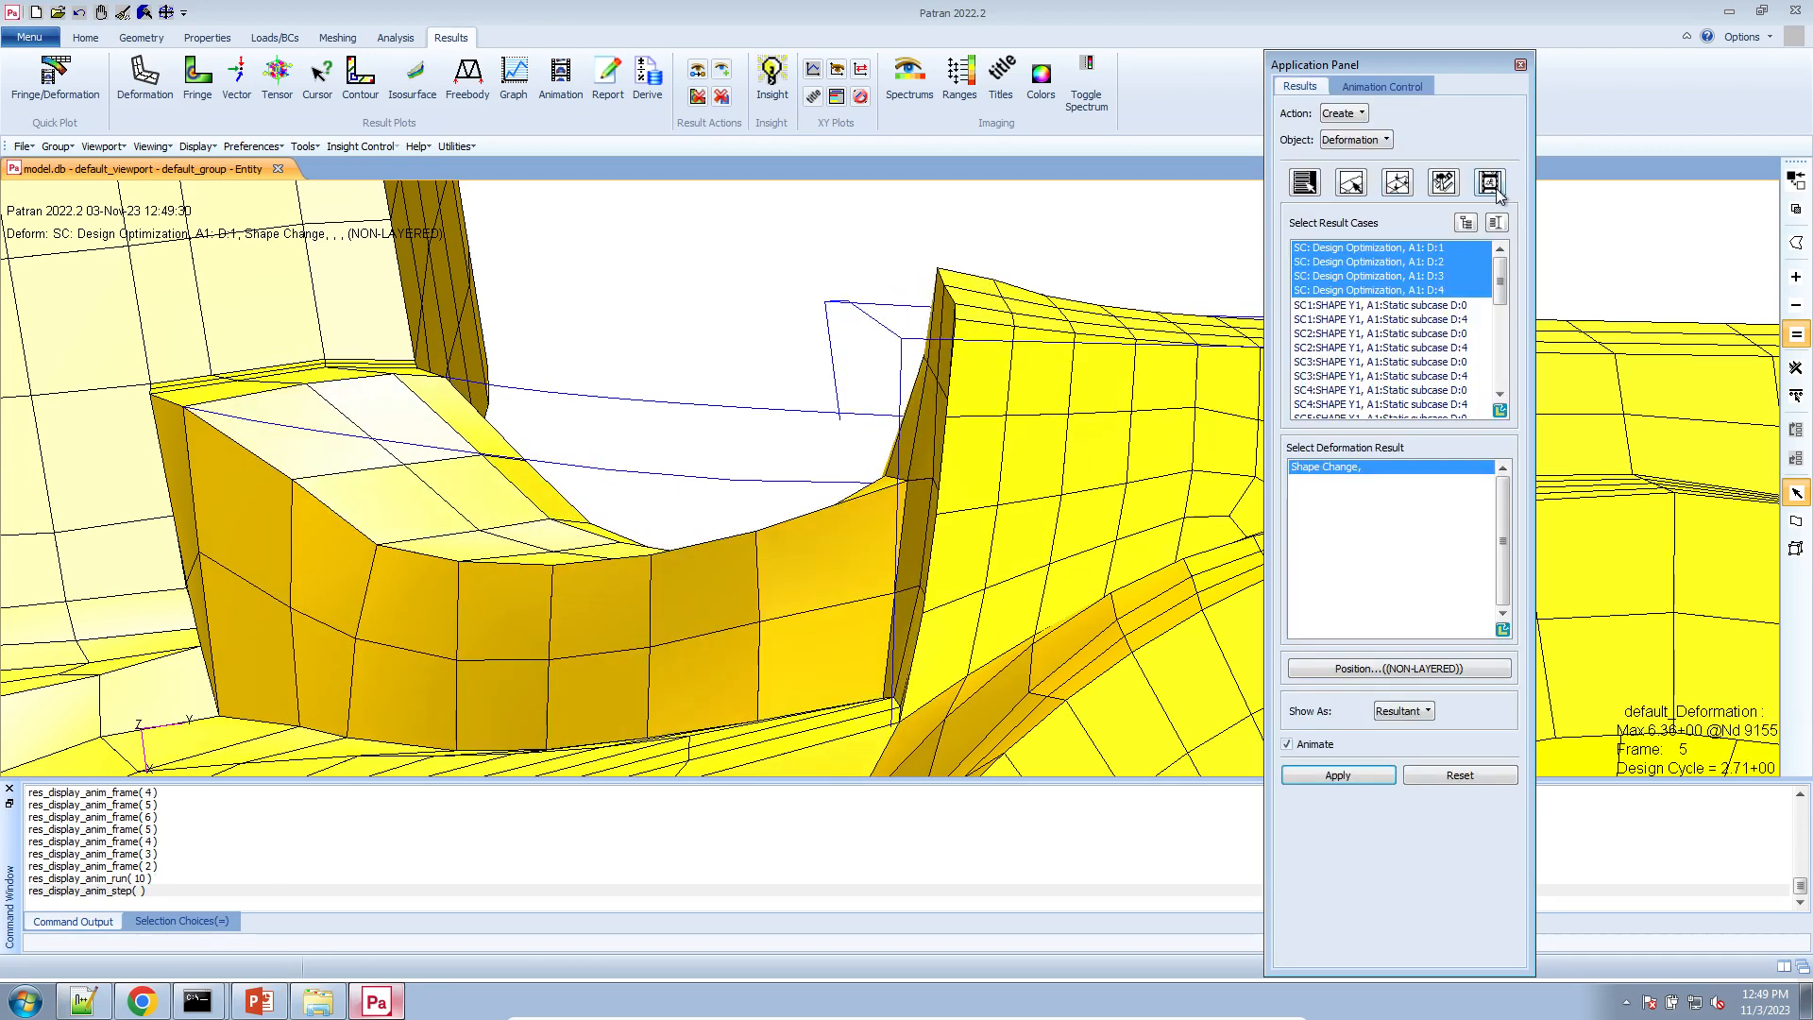
click(1491, 187)
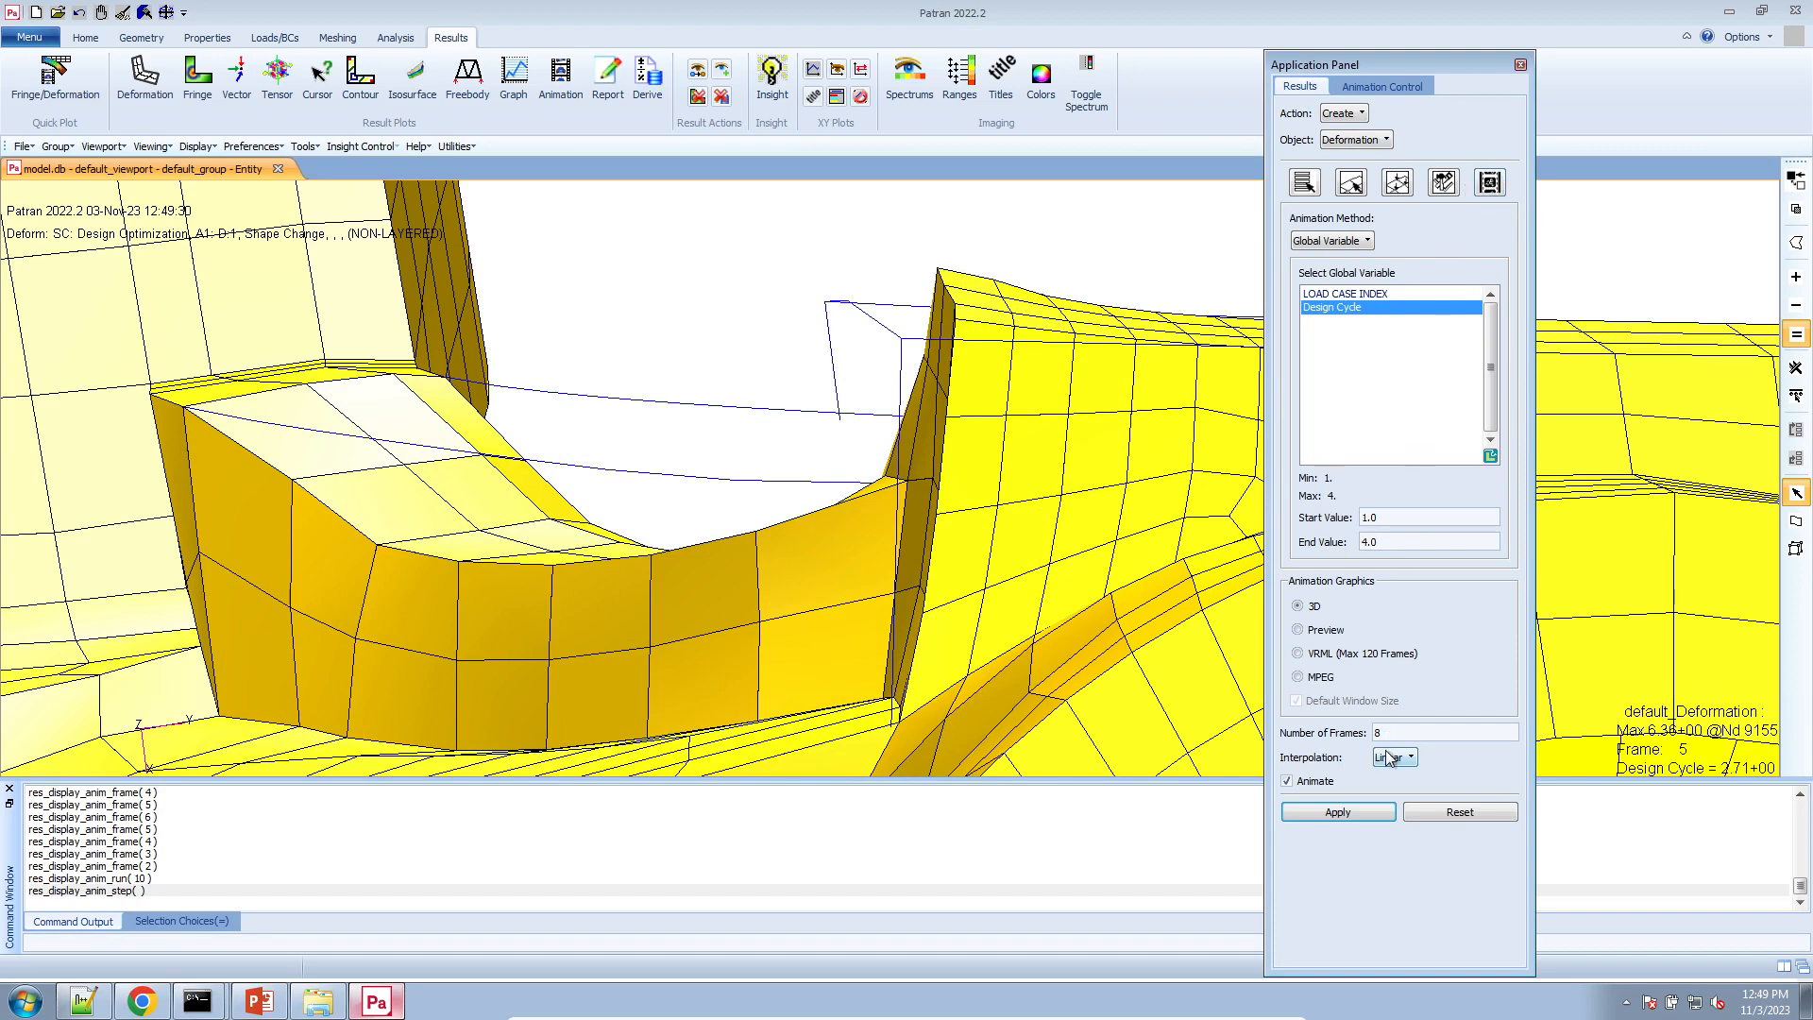
click(1316, 725)
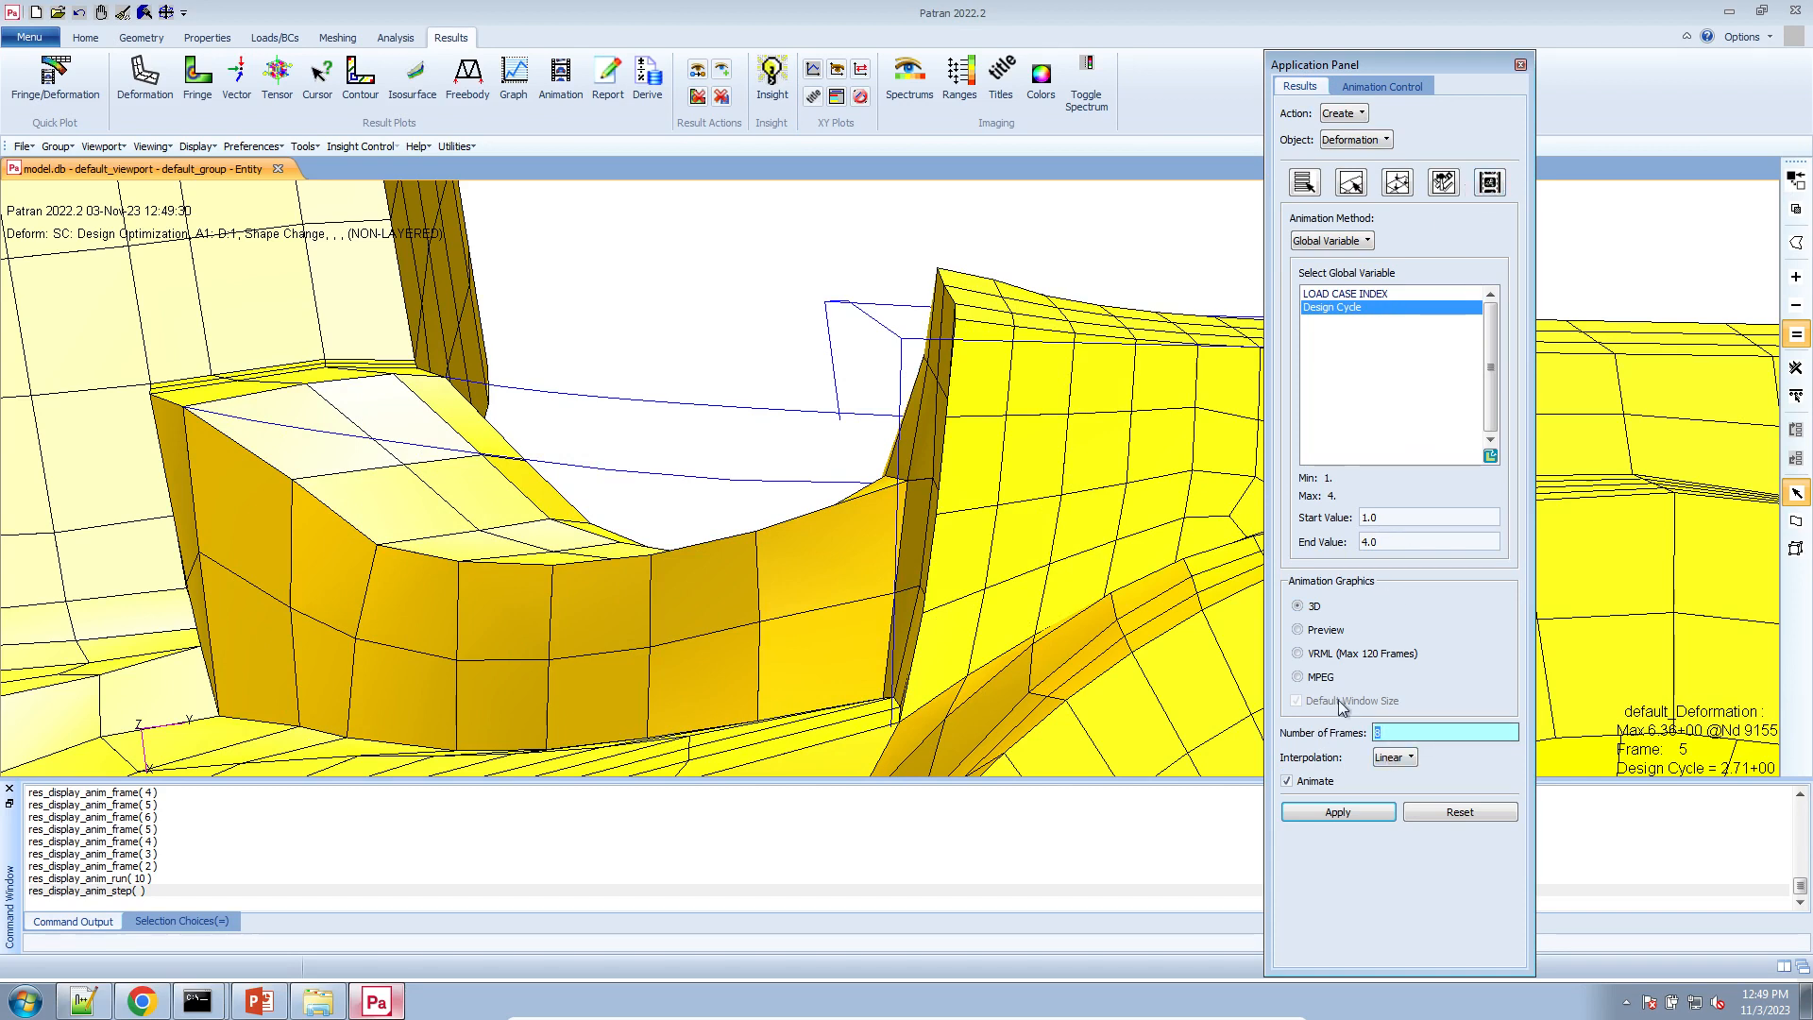
key(Tab)
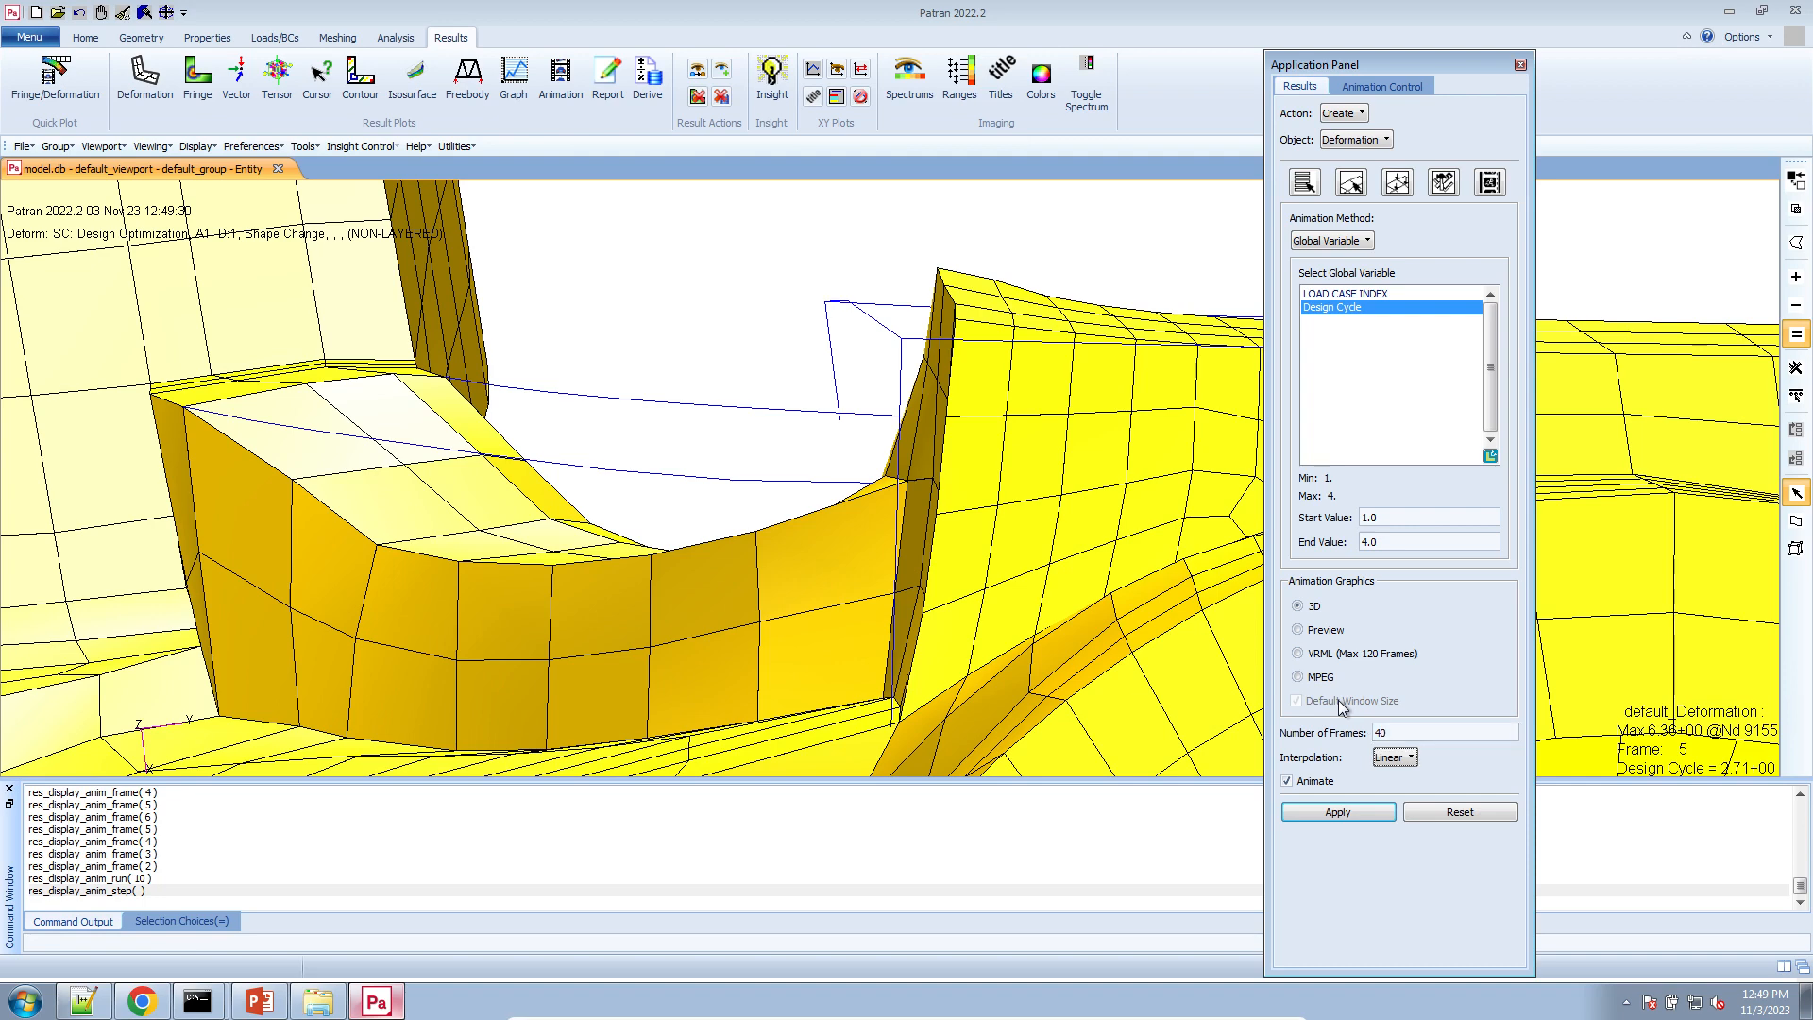
click(1340, 814)
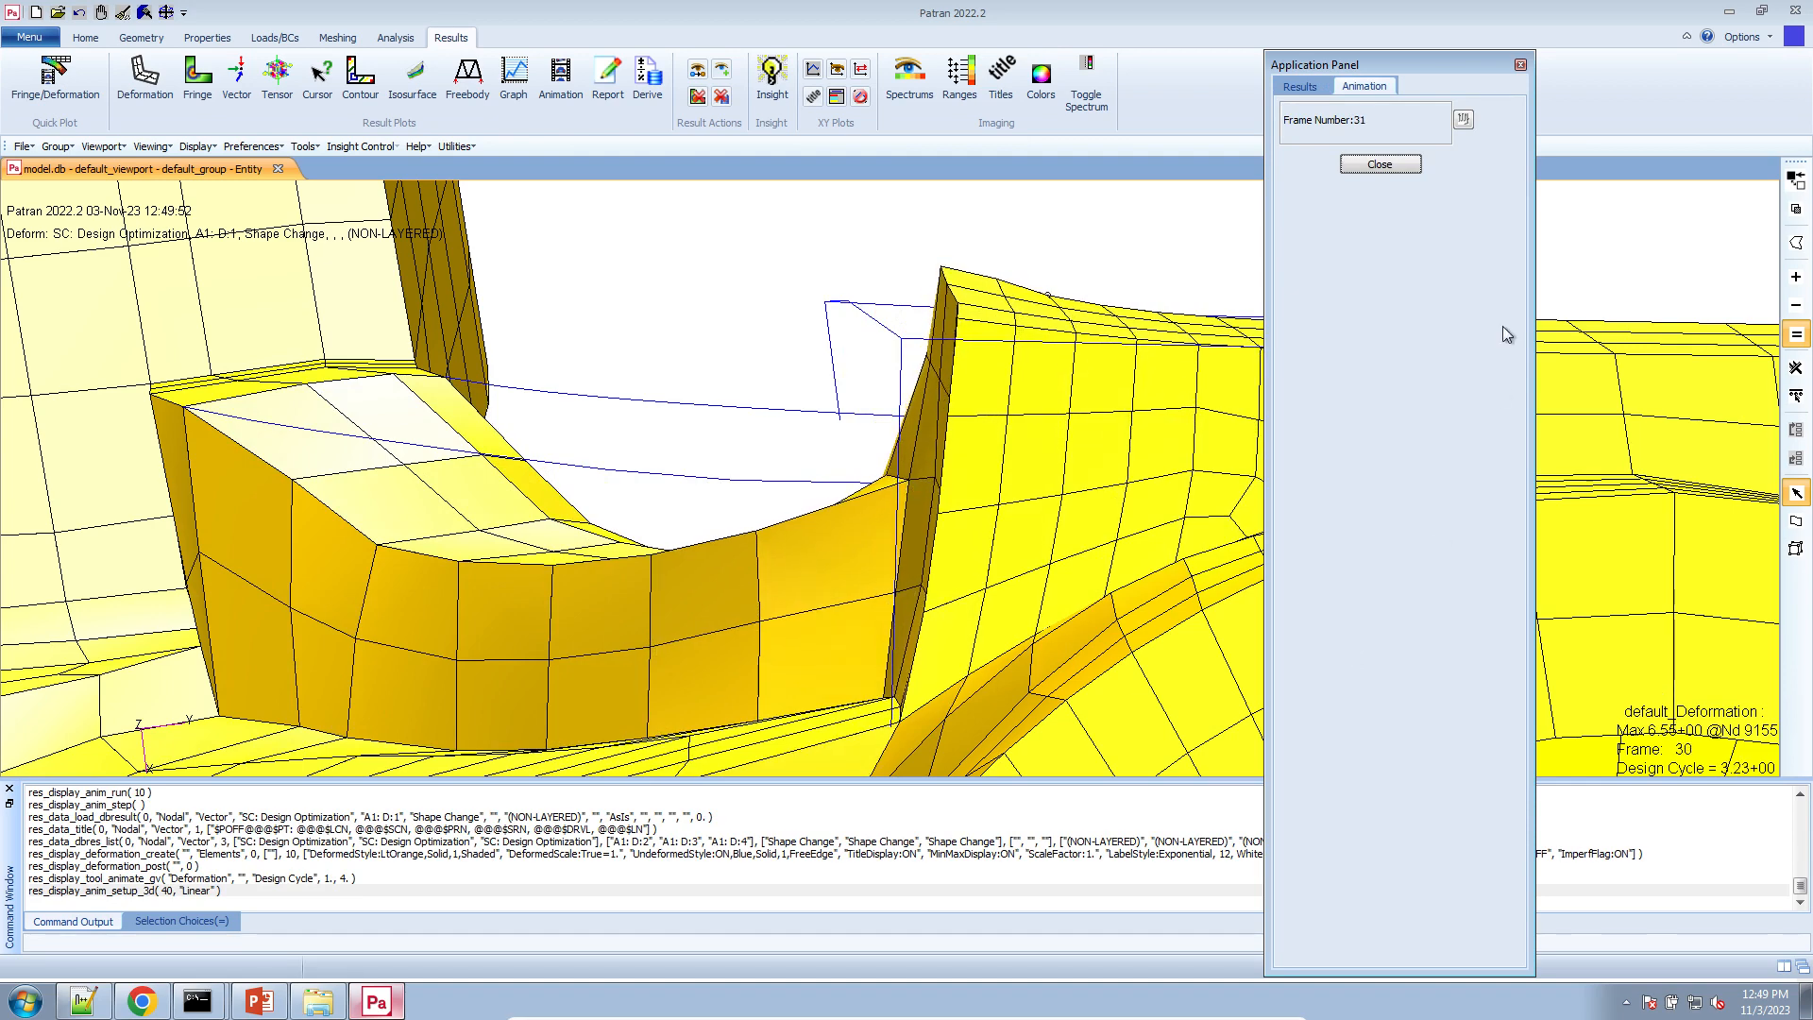
click(1384, 168)
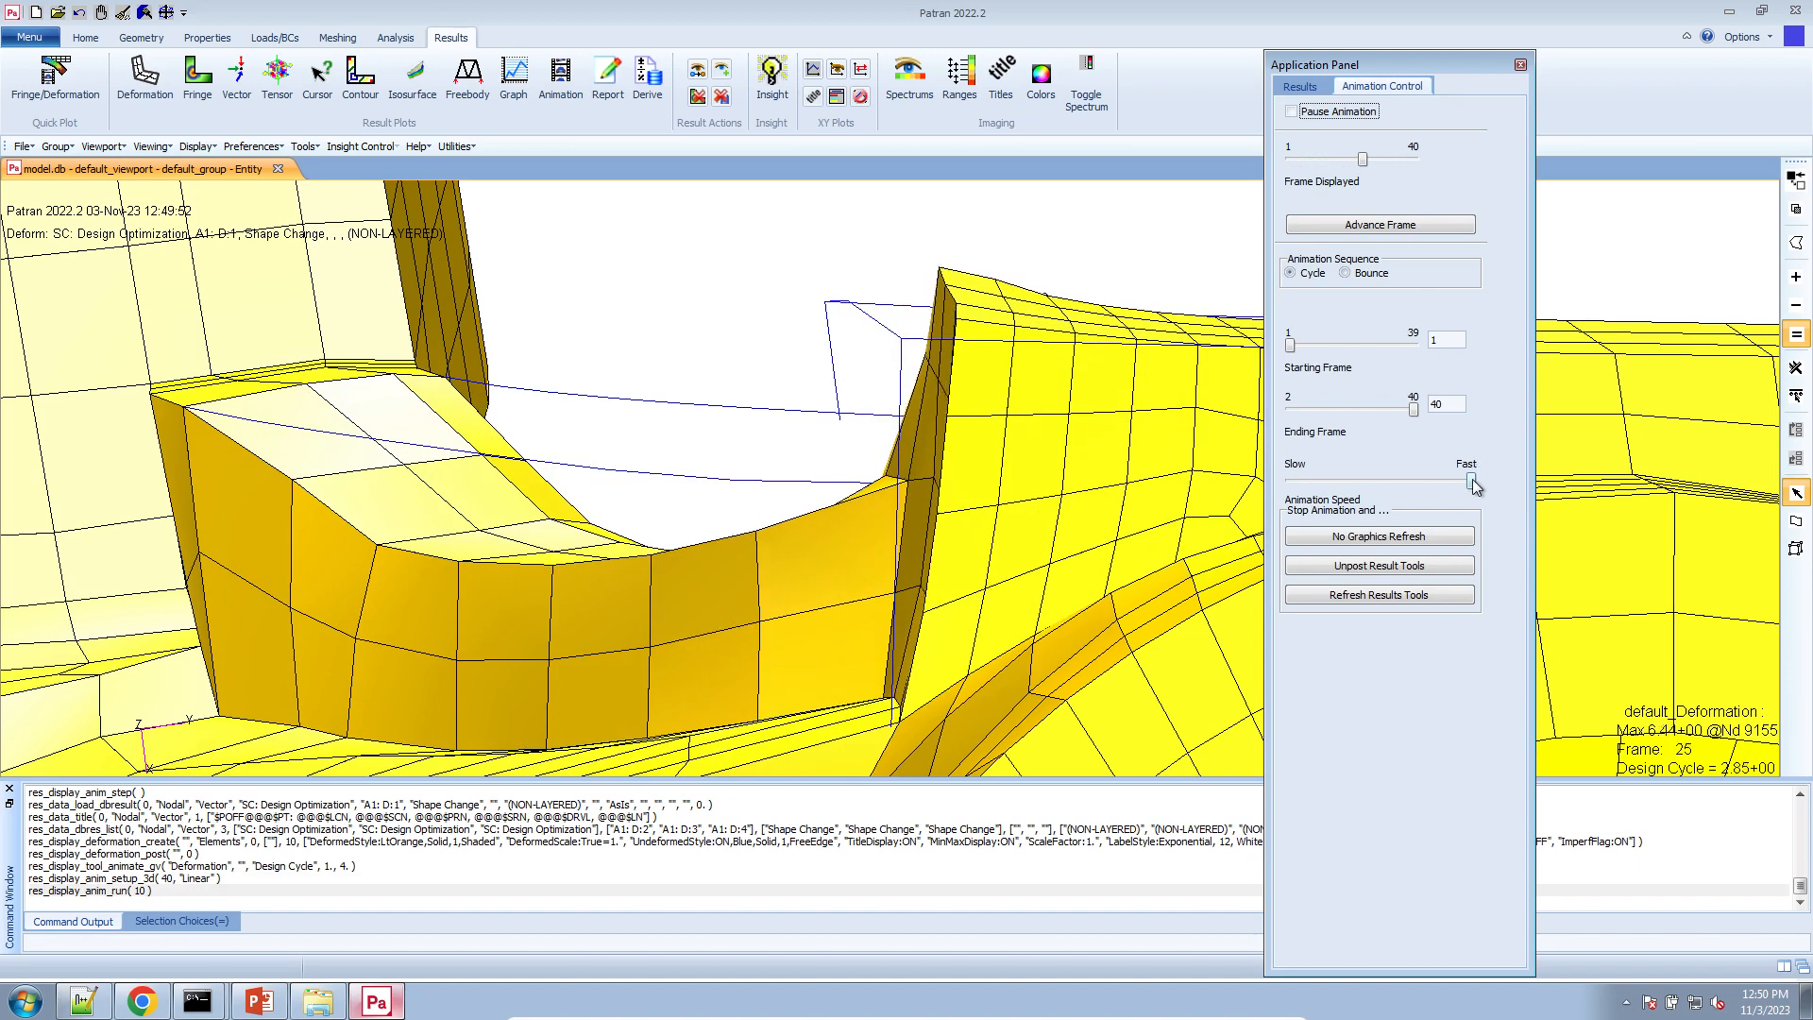
mouse_move(1471, 480)
mouse_down()
mouse_move(1417, 489)
mouse_move(1477, 484)
mouse_up()
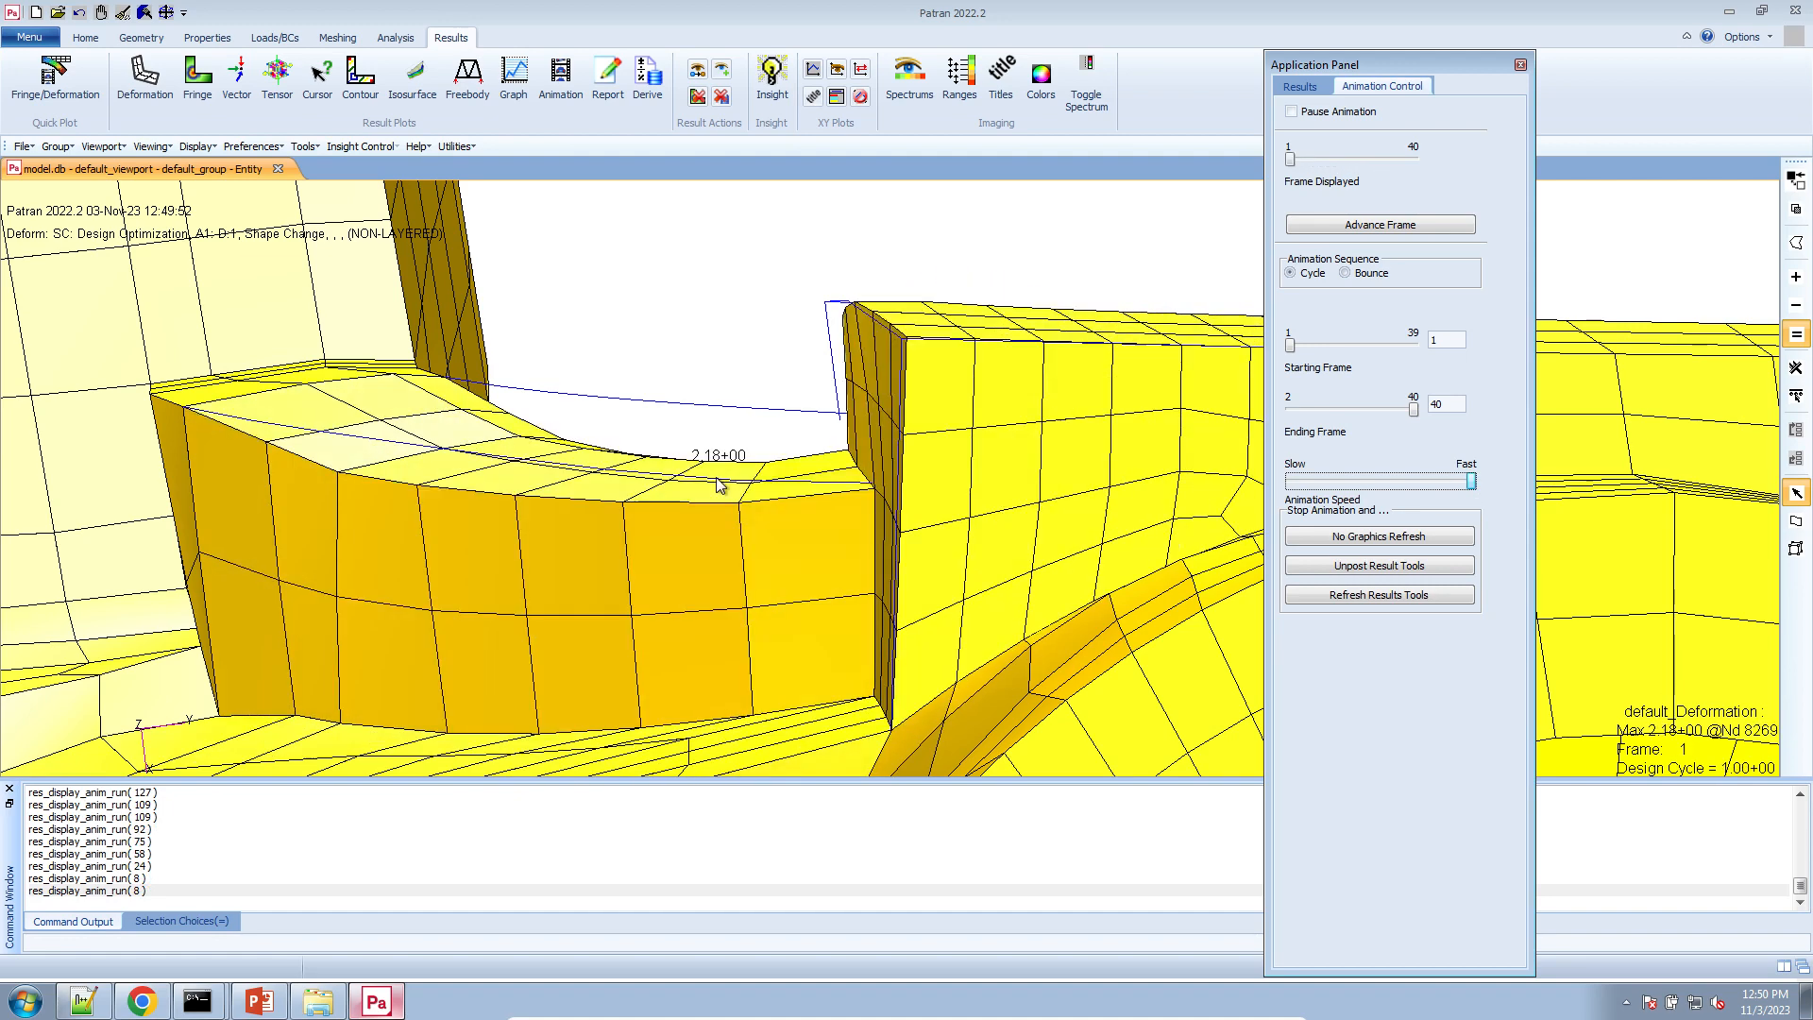
- Examine the animated shape change at the curved recess and its adjoining edge from several angles, comparing it with the undeformed outline
middle_drag(704, 505, 728, 495)
scroll(705, 486, down, 4)
scroll(705, 485, down, 4)
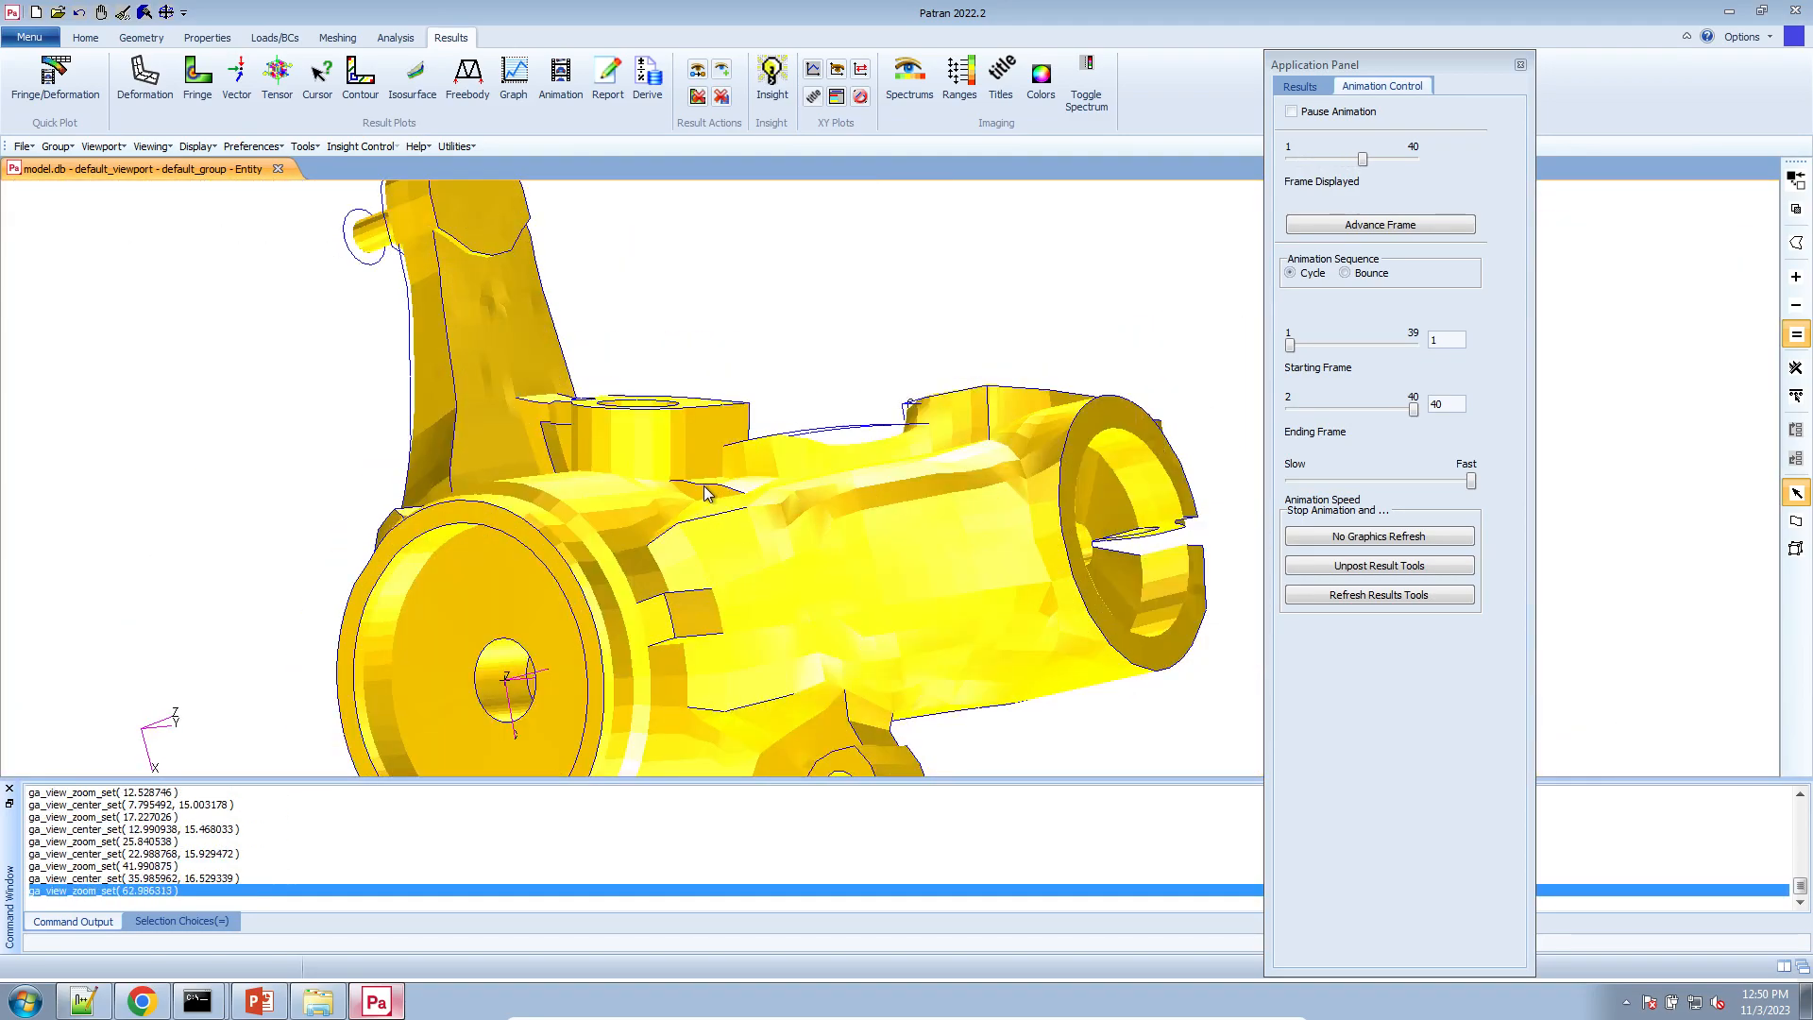
scroll(836, 507, down, 1)
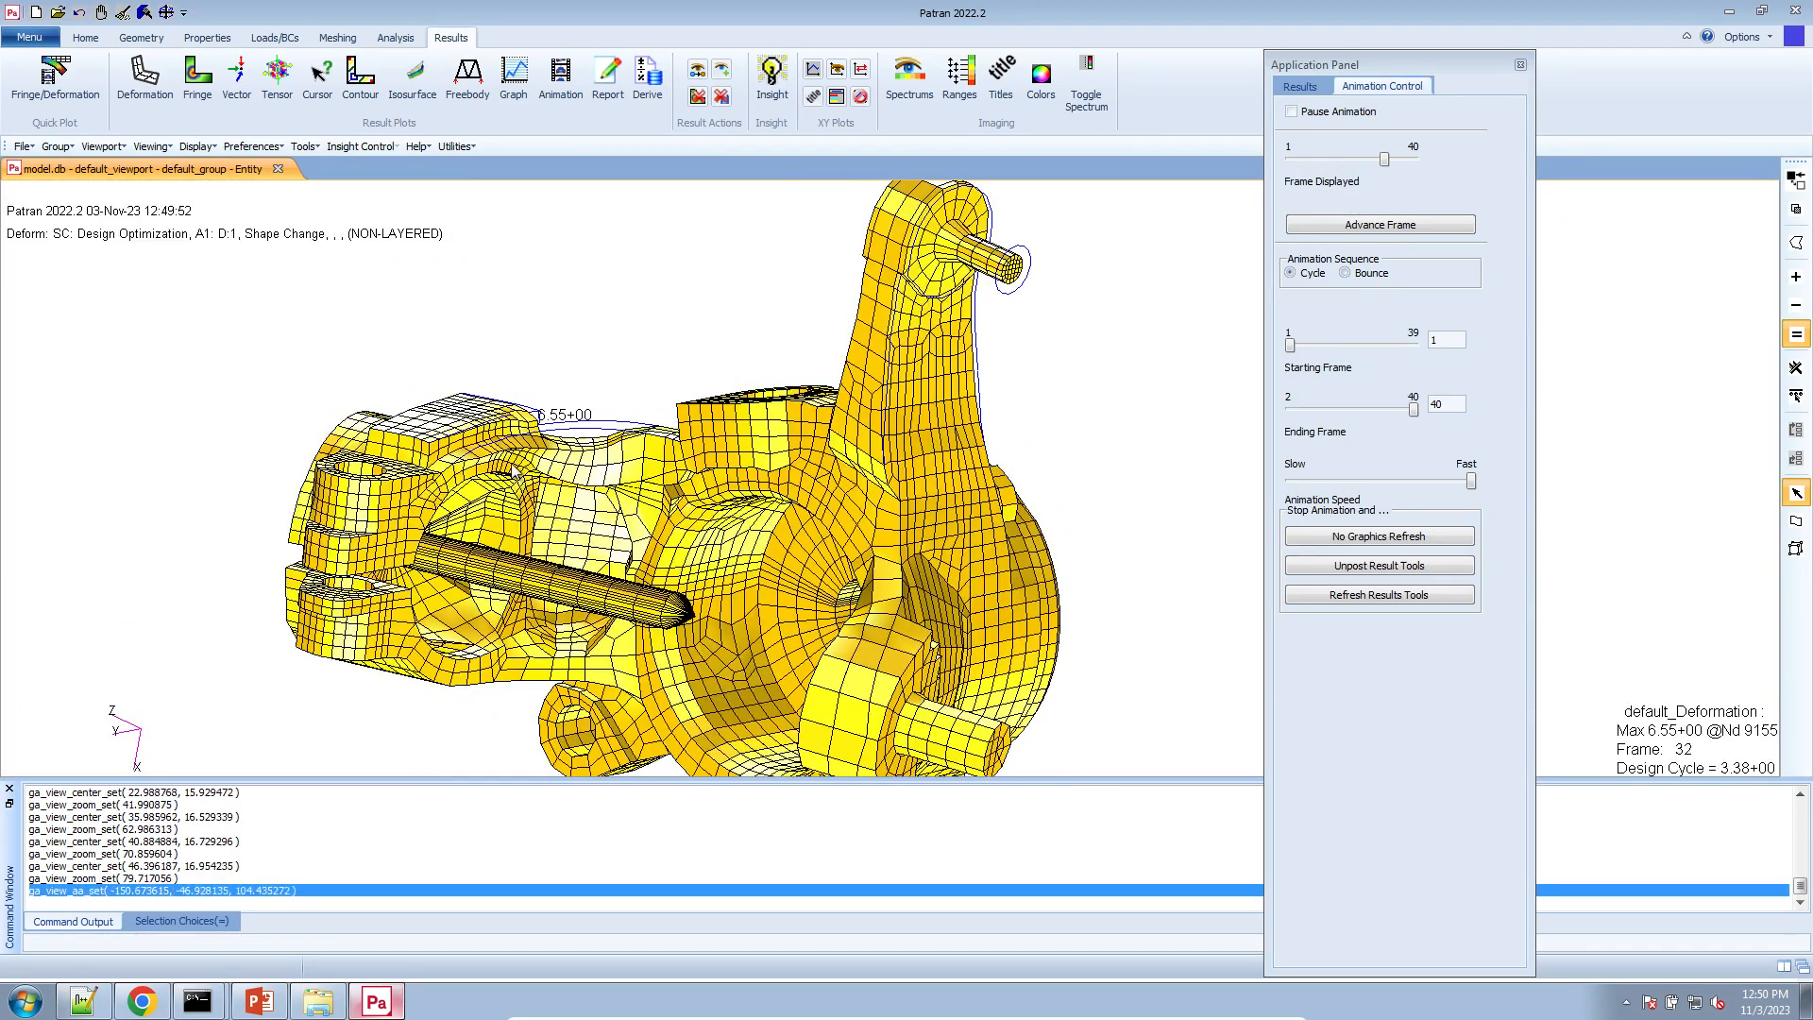
scroll(546, 472, up, 4)
scroll(549, 472, up, 4)
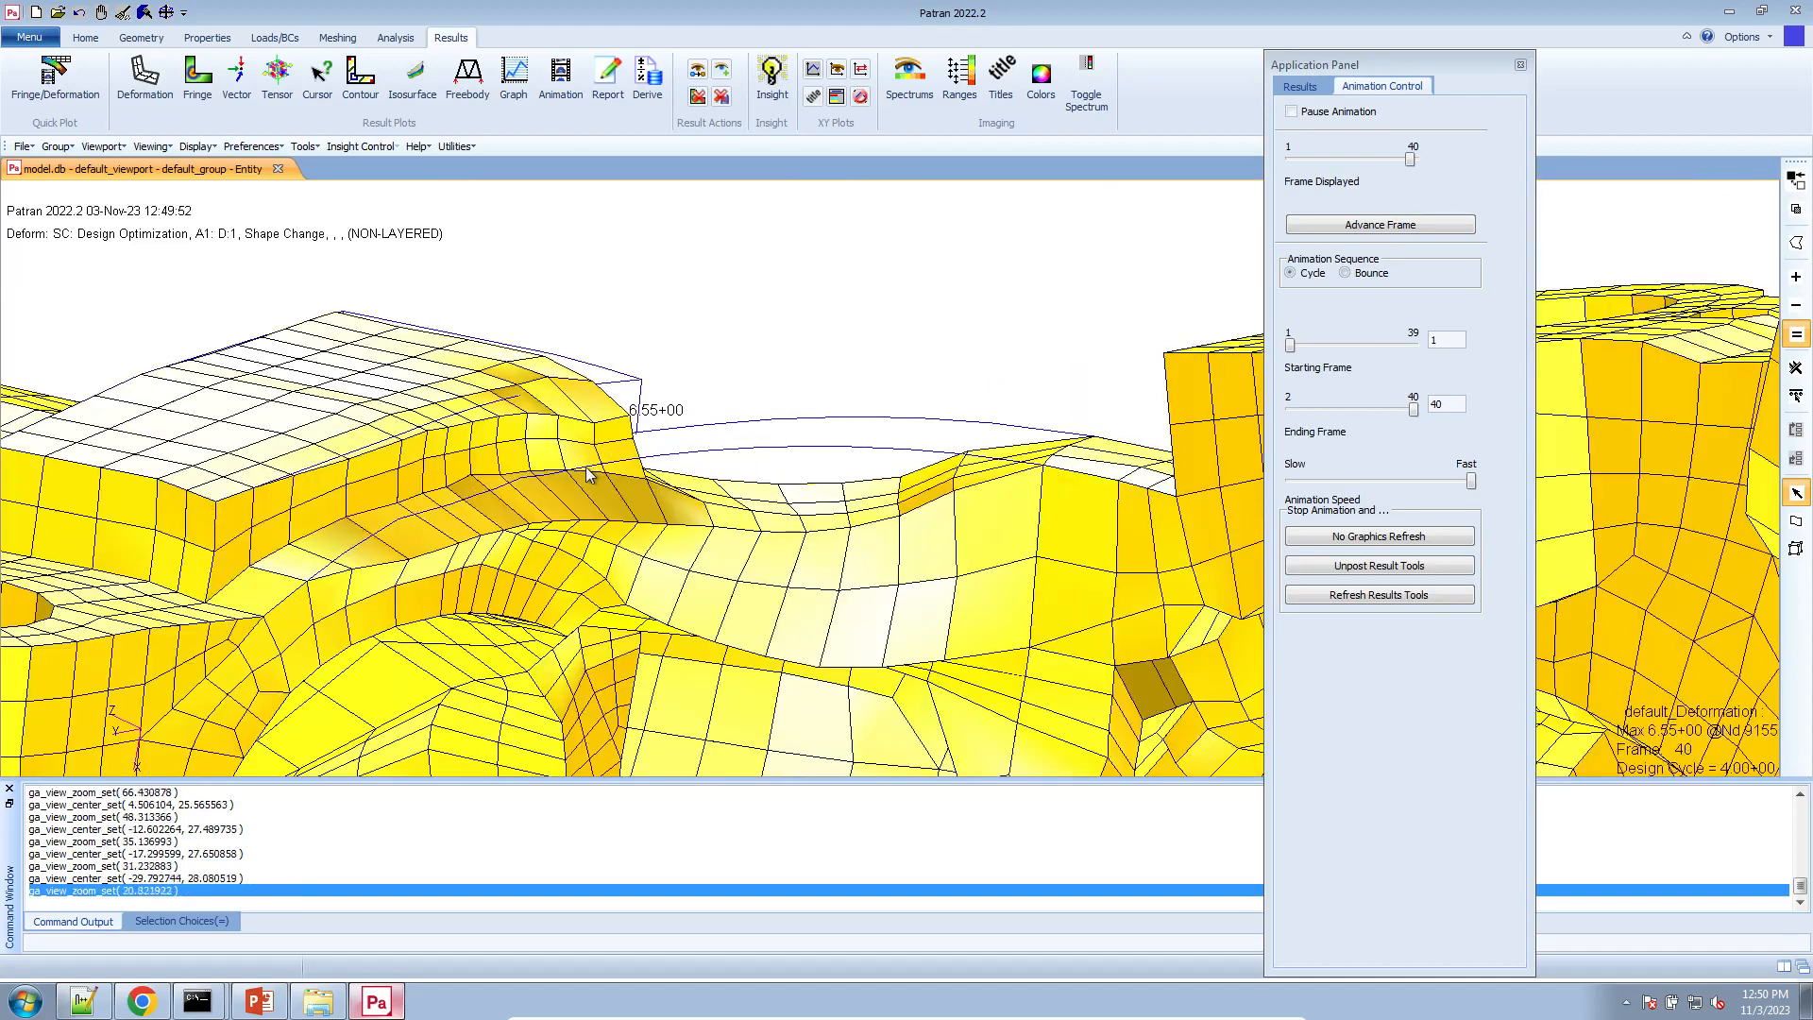
middle_drag(586, 473, 551, 472)
scroll(812, 430, up, 5)
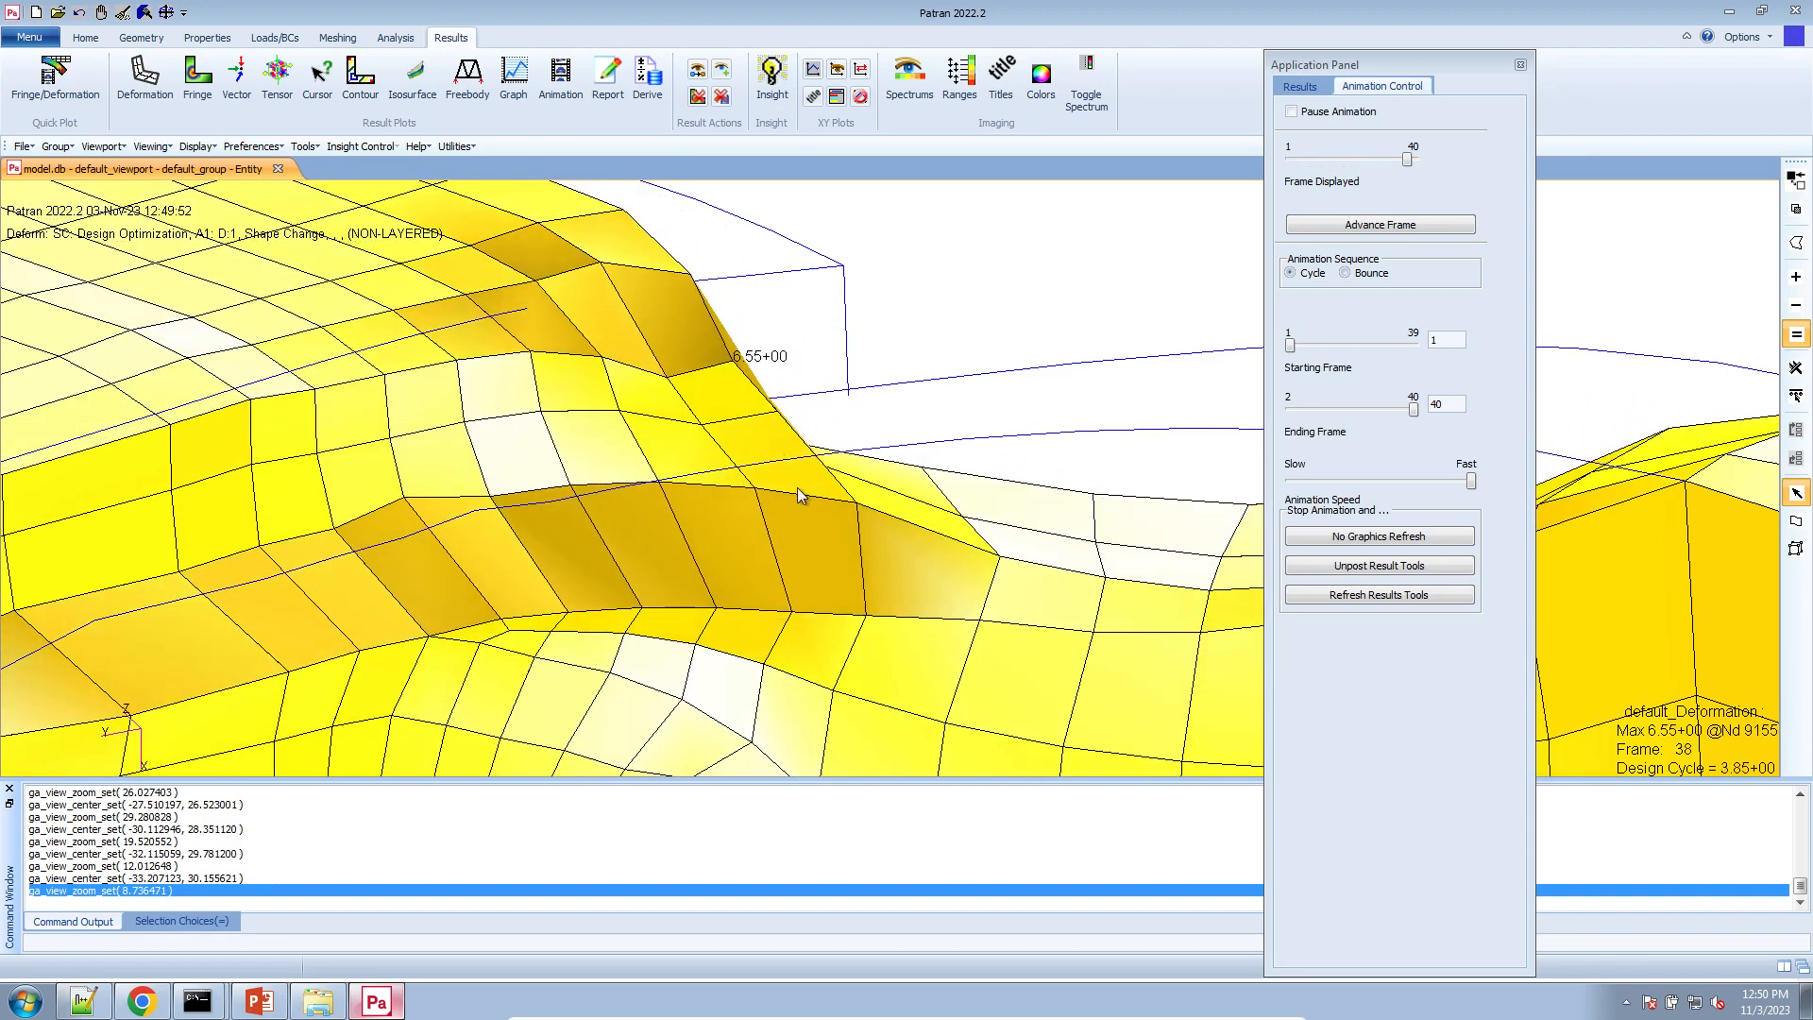
middle_drag(882, 501, 889, 492)
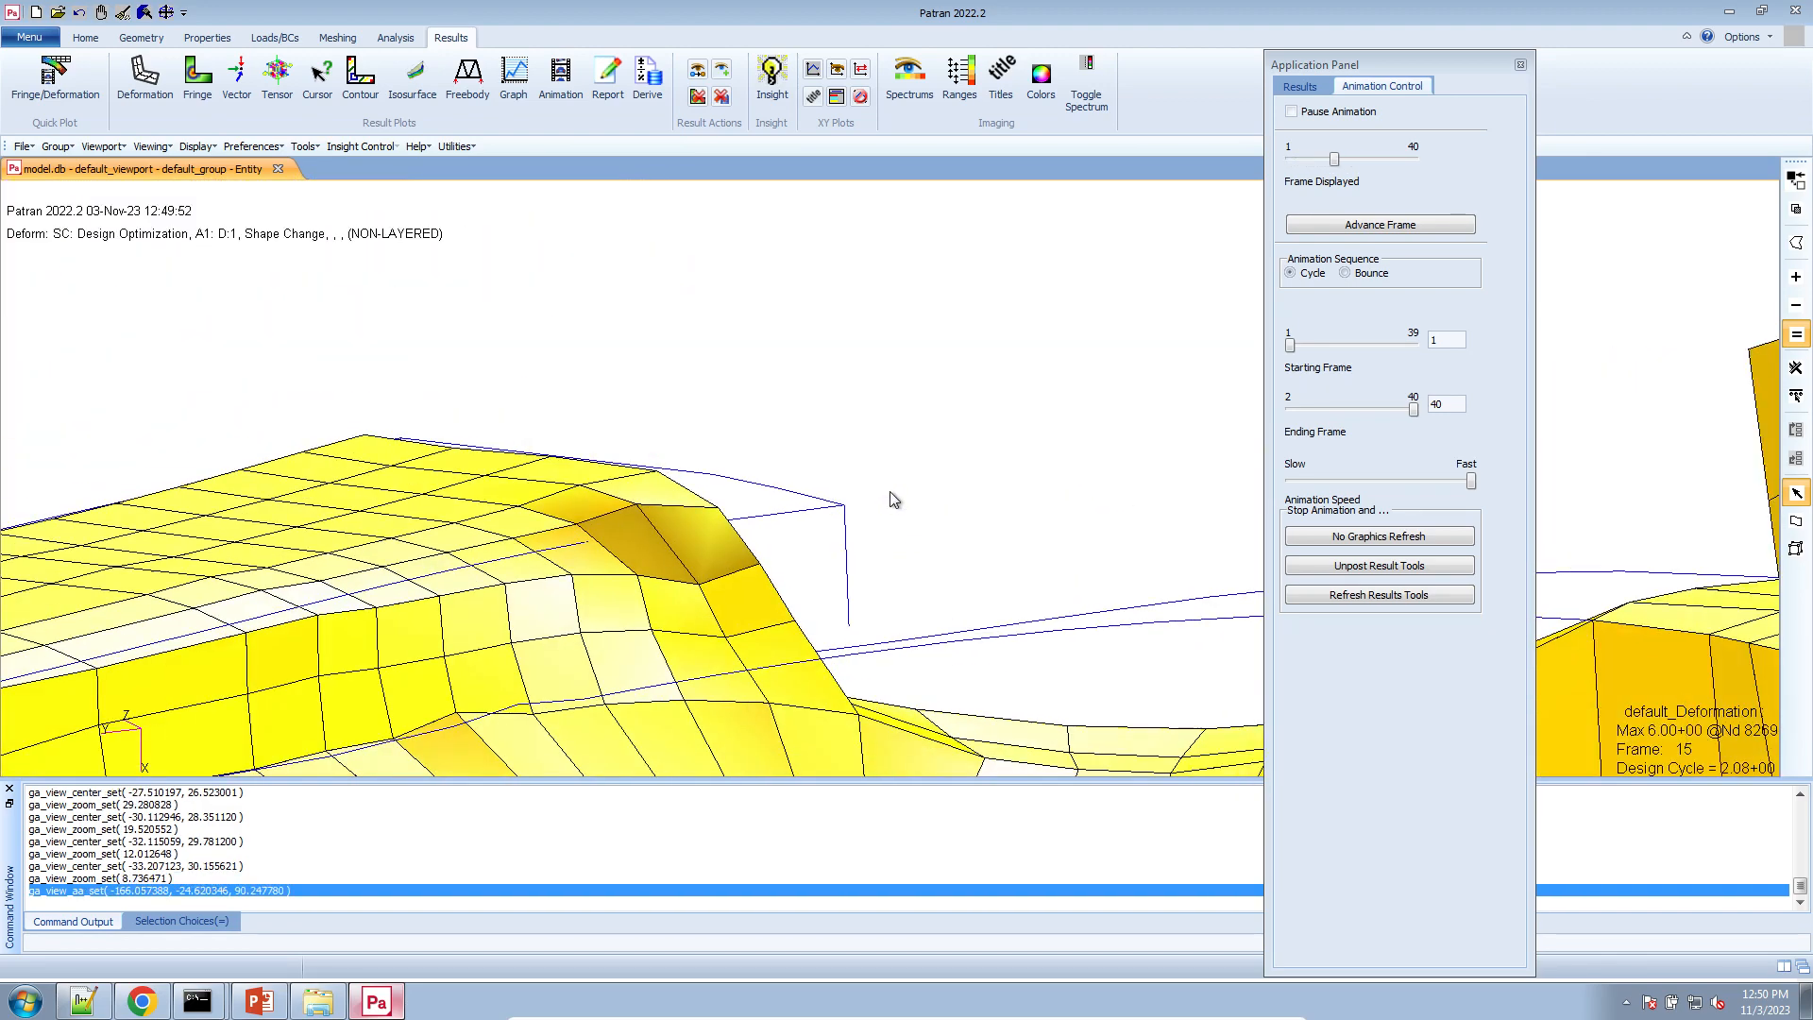
scroll(891, 494, down, 8)
middle_drag(1011, 657, 1011, 642)
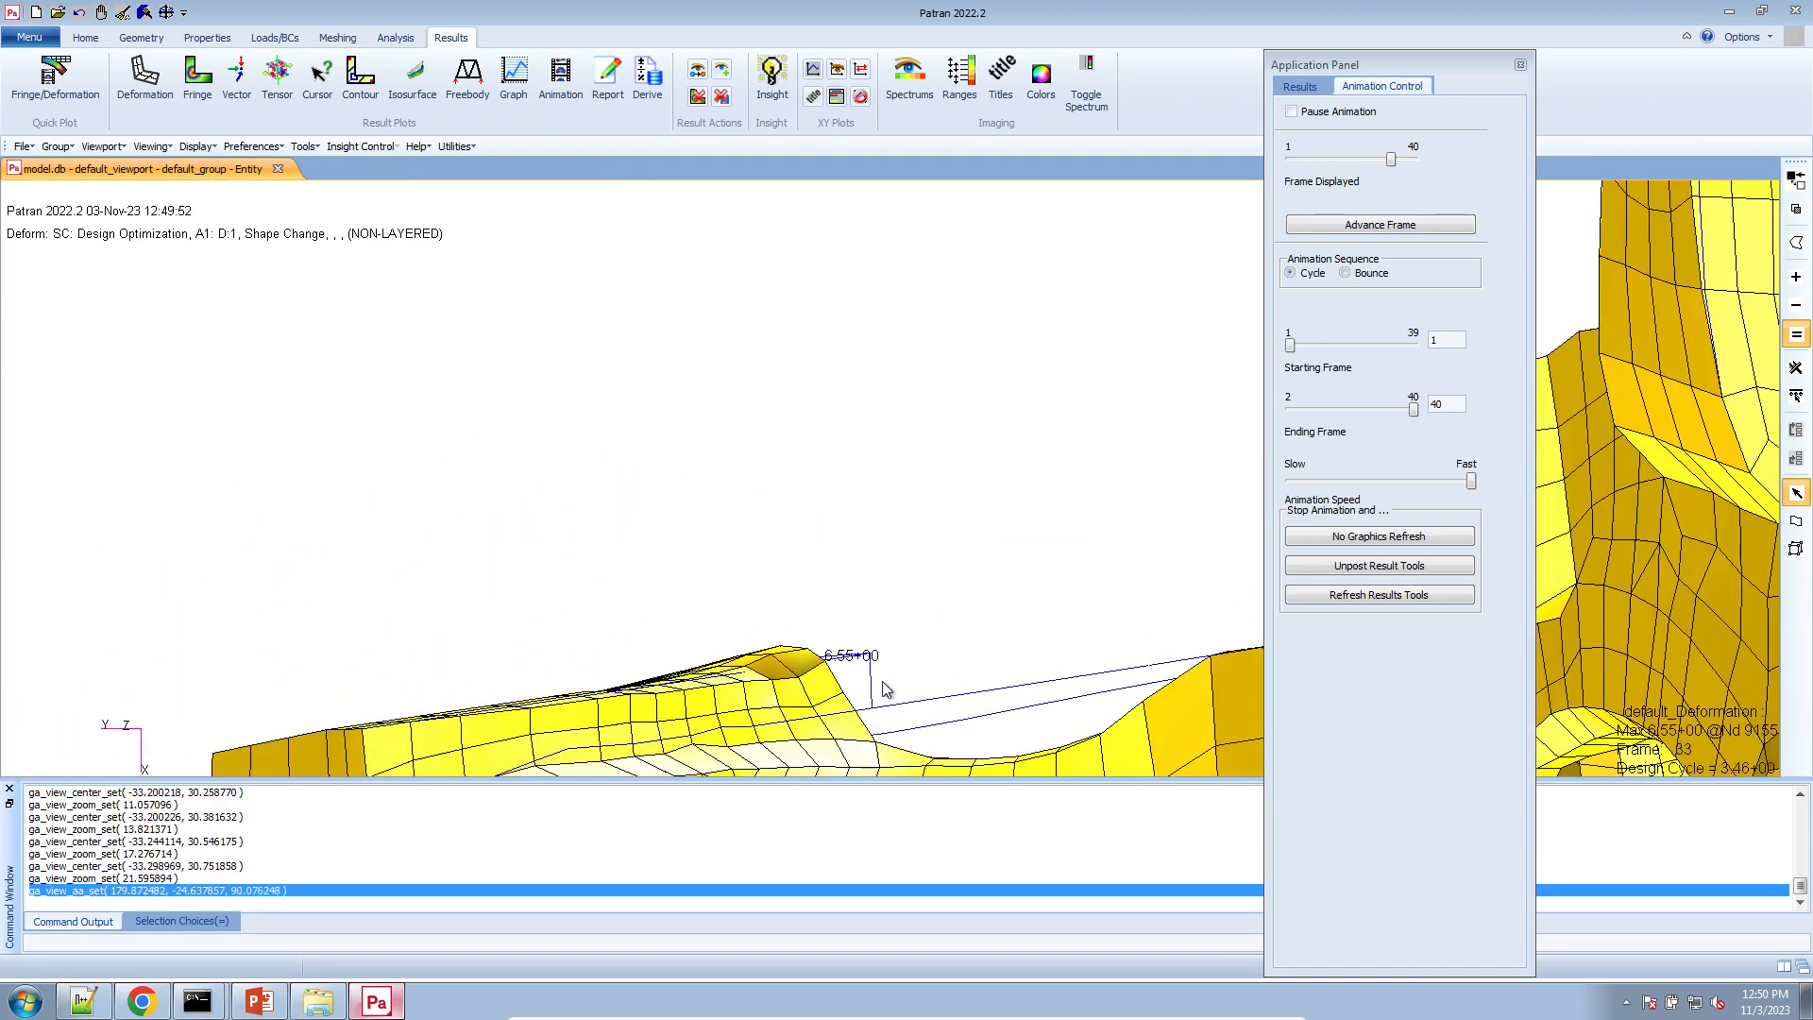
scroll(906, 736, down, 1)
scroll(906, 750, up, 5)
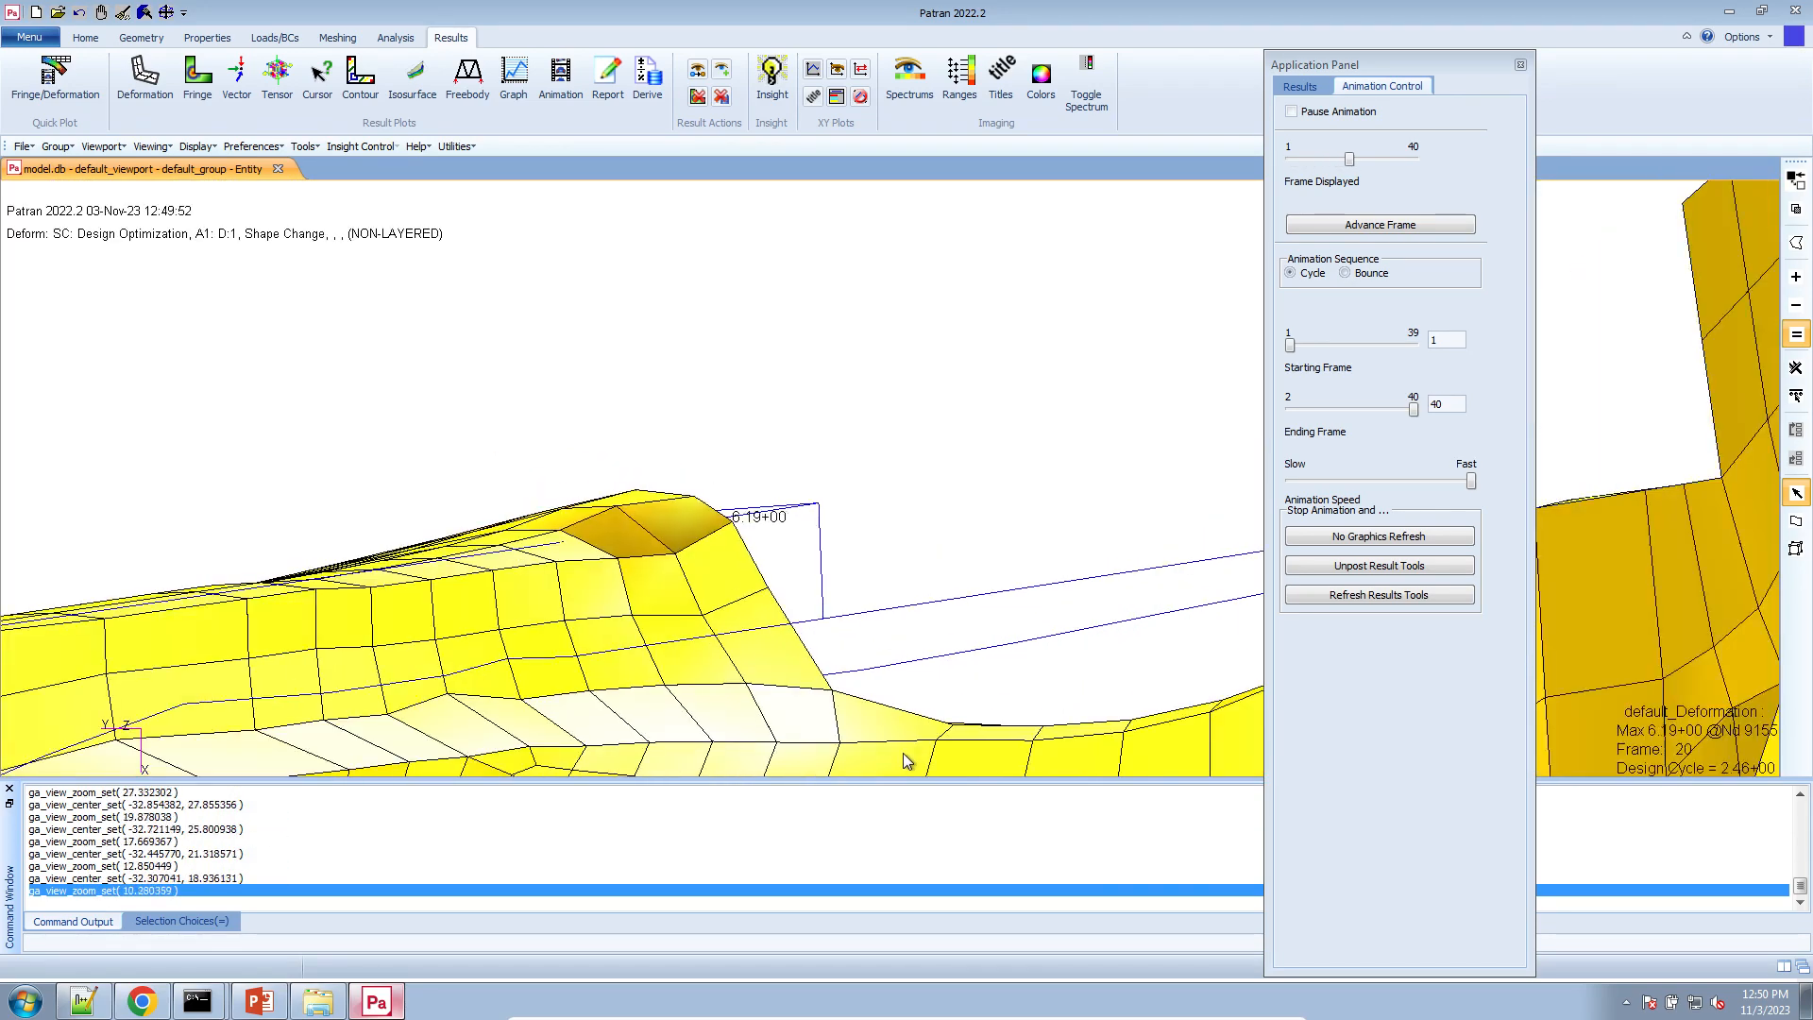
scroll(899, 751, up, 6)
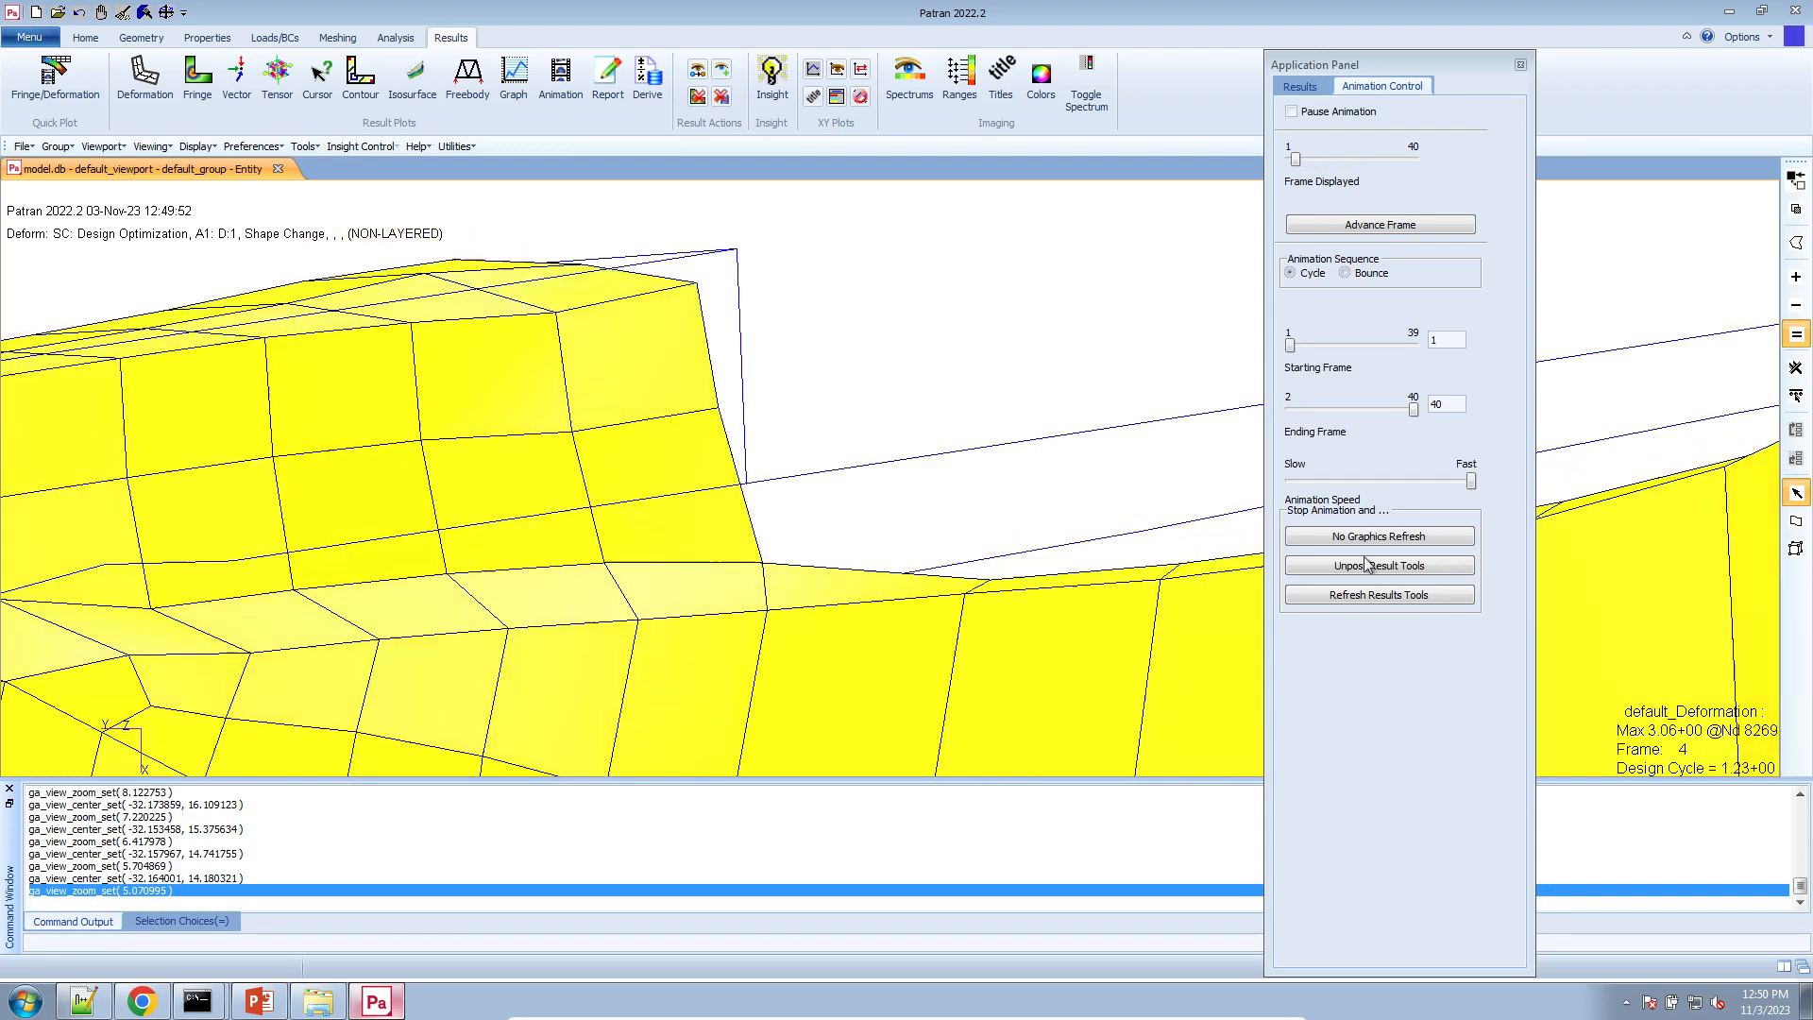
scroll(843, 421, down, 8)
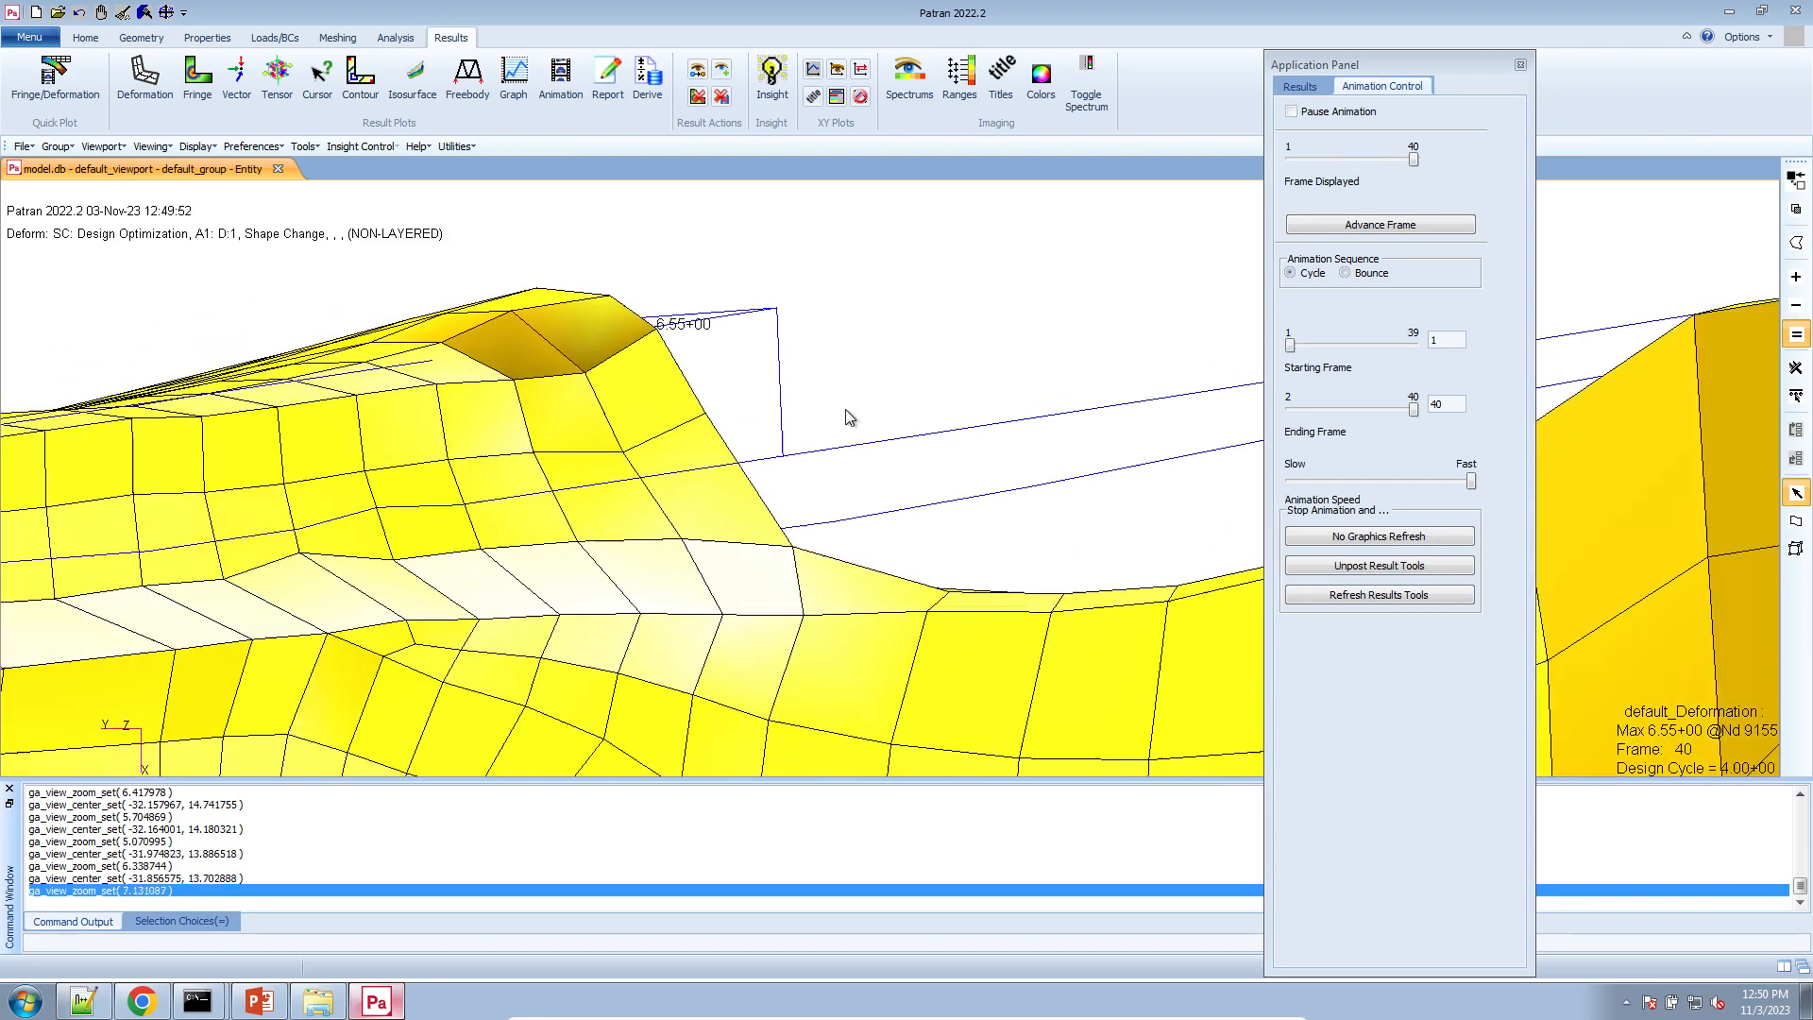
- Examine the animated shape change on the knuckle's side arm and the pin at its end against the undeformed outline
scroll(843, 409, down, 7)
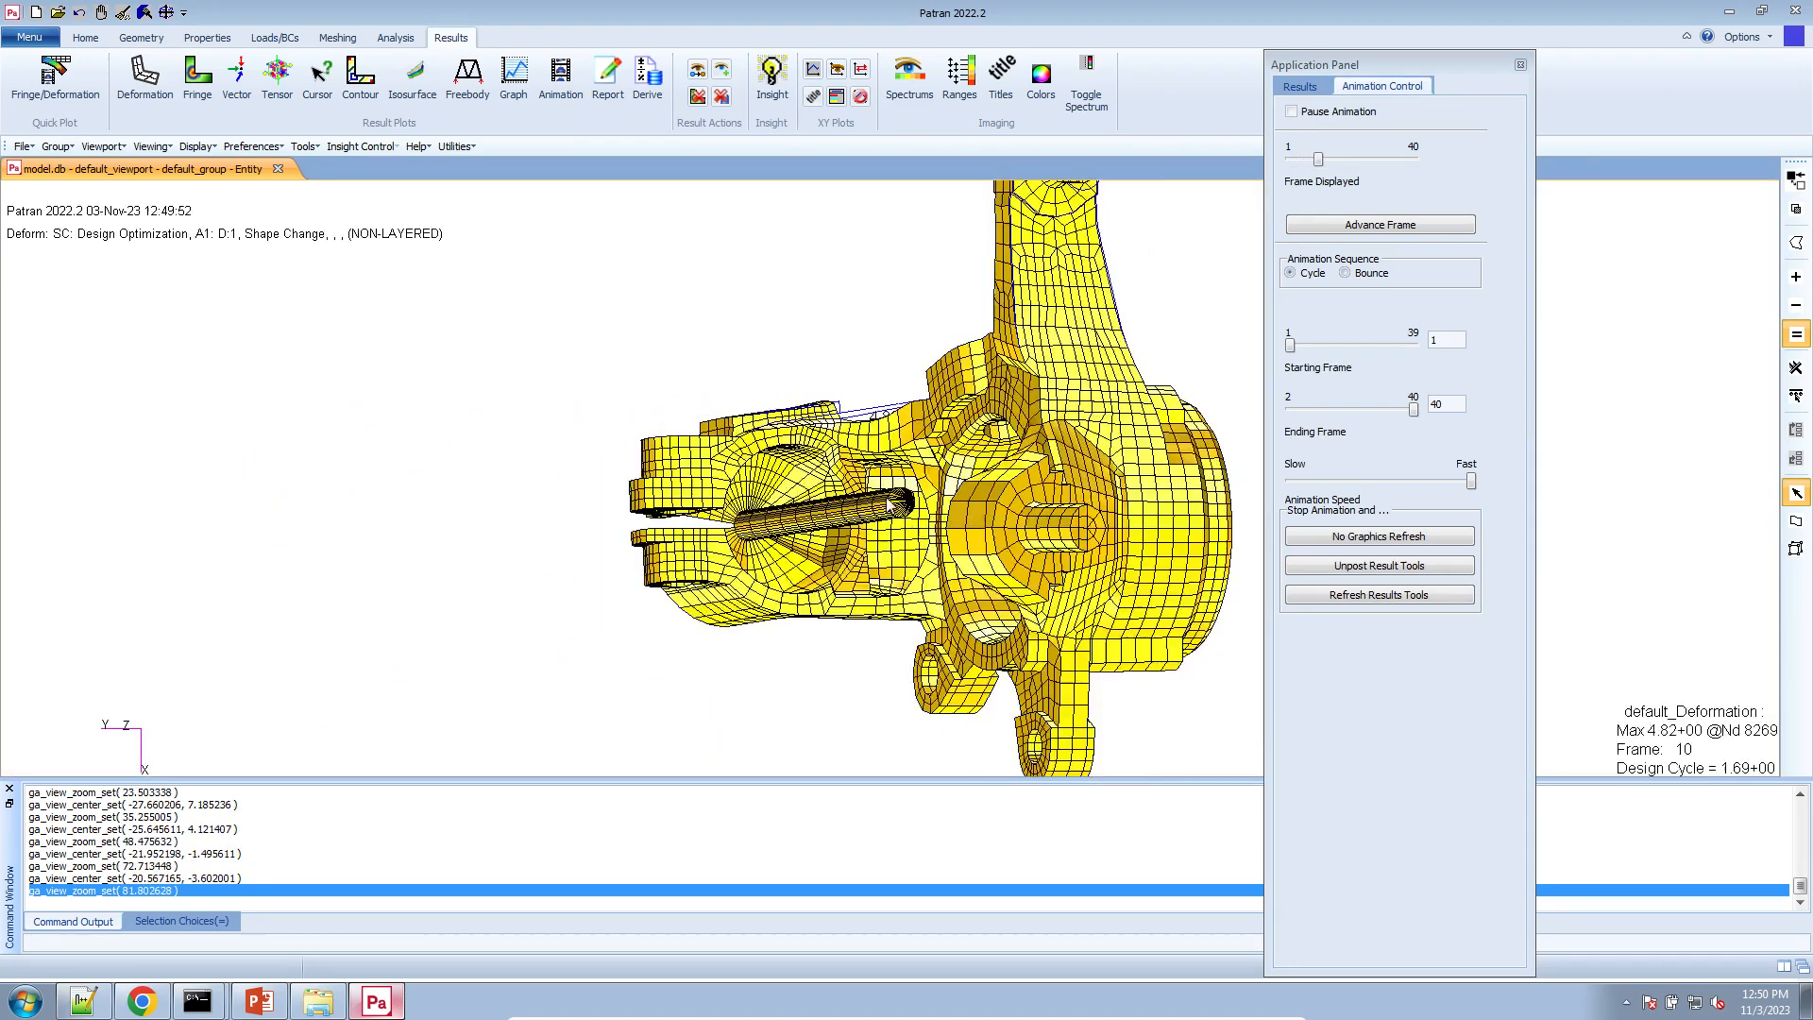
middle_drag(996, 570, 836, 483)
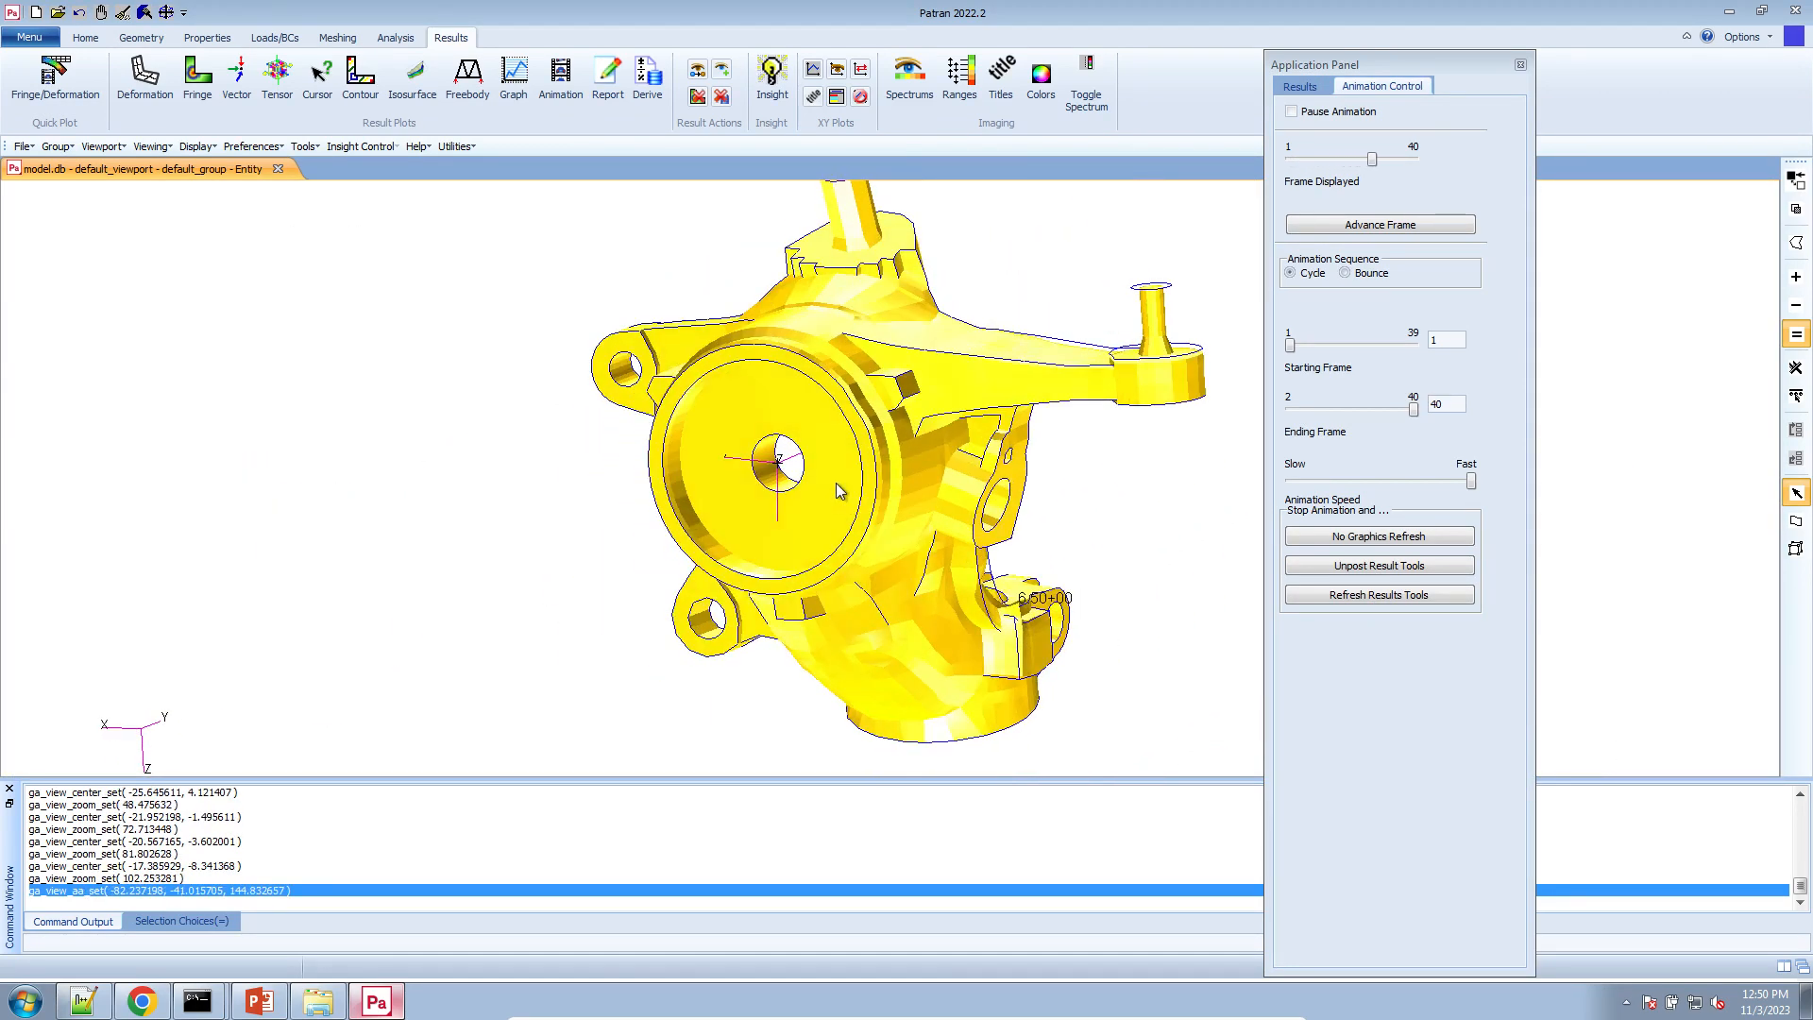
scroll(841, 485, down, 3)
scroll(1071, 357, up, 5)
scroll(982, 467, up, 10)
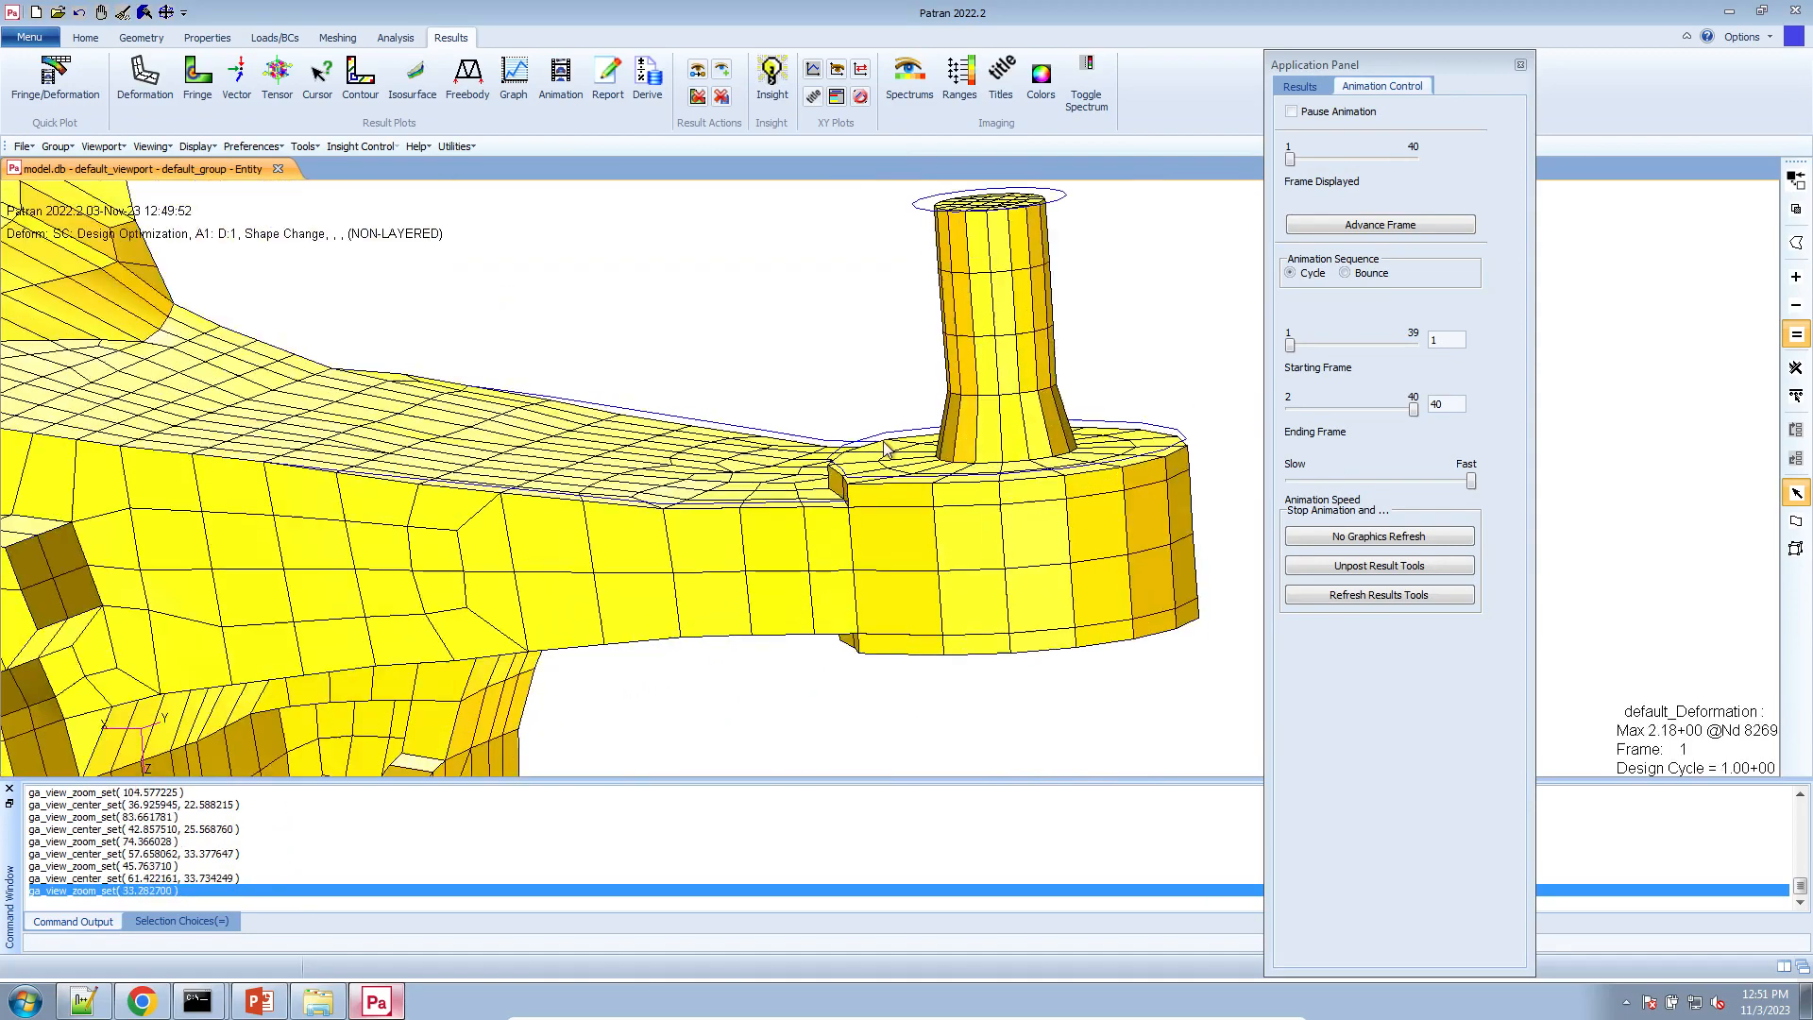
middle_drag(980, 468, 904, 432)
scroll(896, 436, down, 3)
scroll(1147, 276, up, 3)
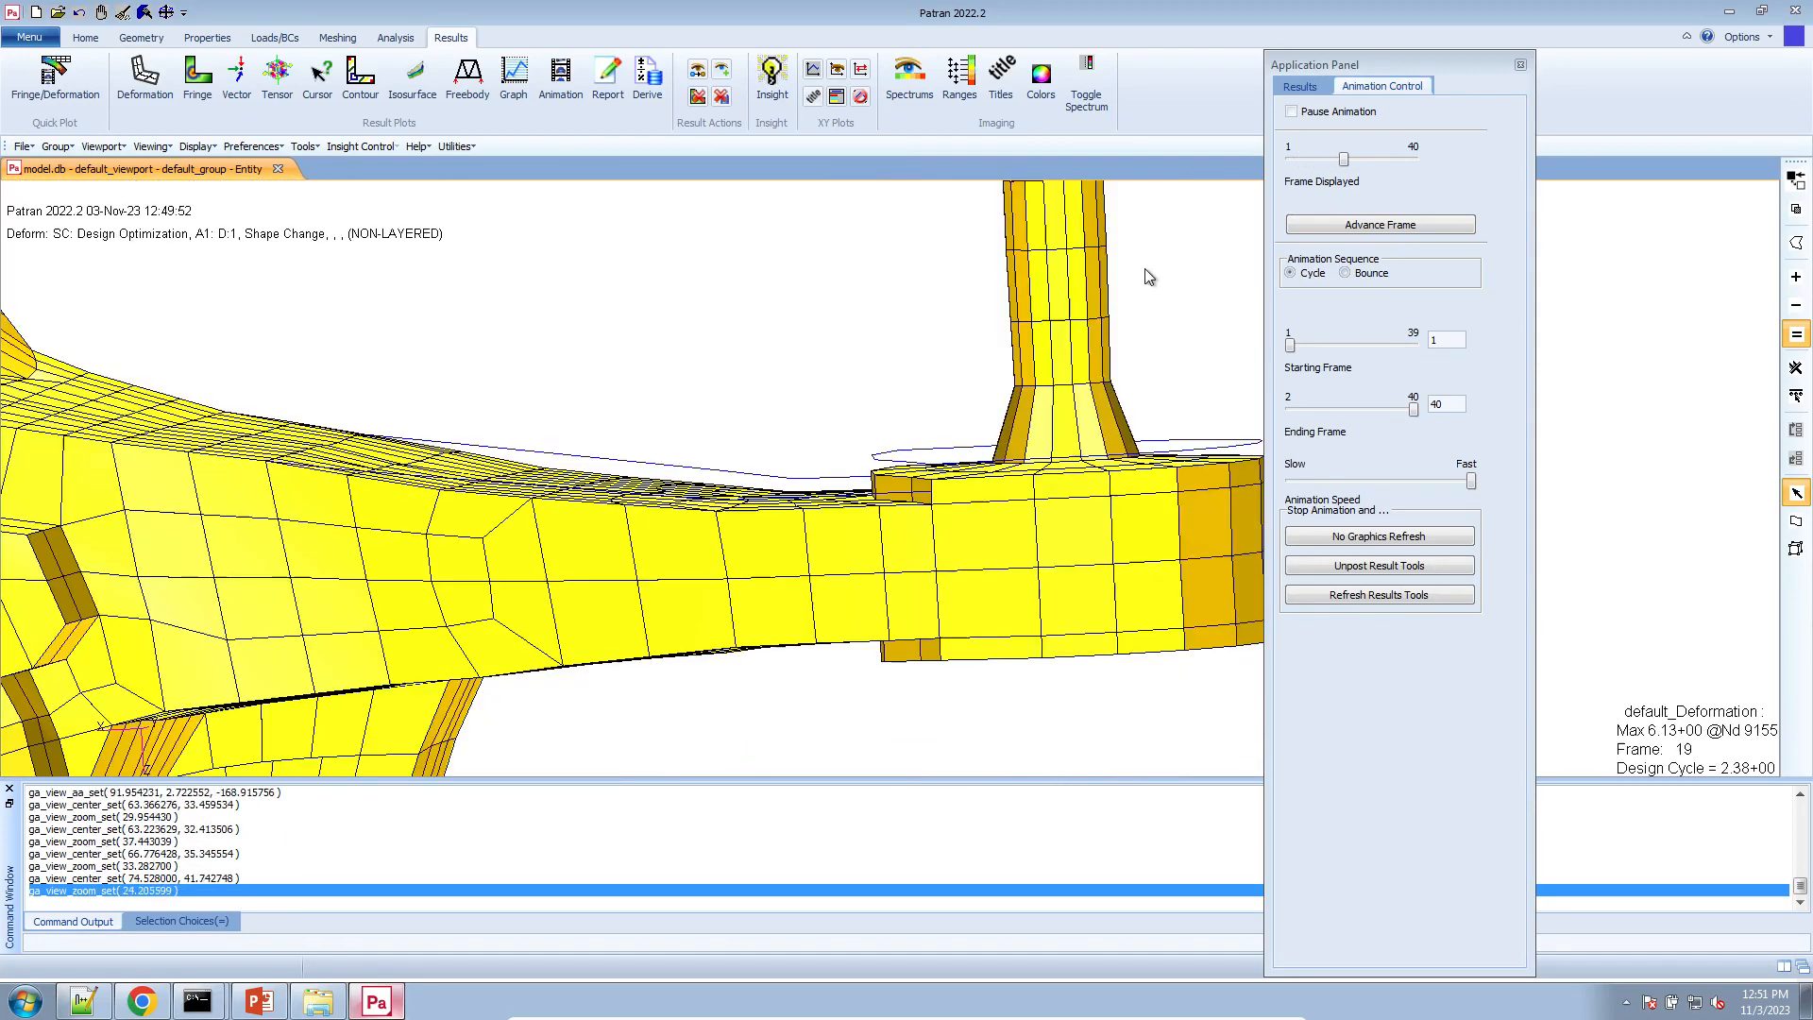
middle_drag(1147, 266, 986, 380)
scroll(985, 381, down, 1)
scroll(989, 384, down, 2)
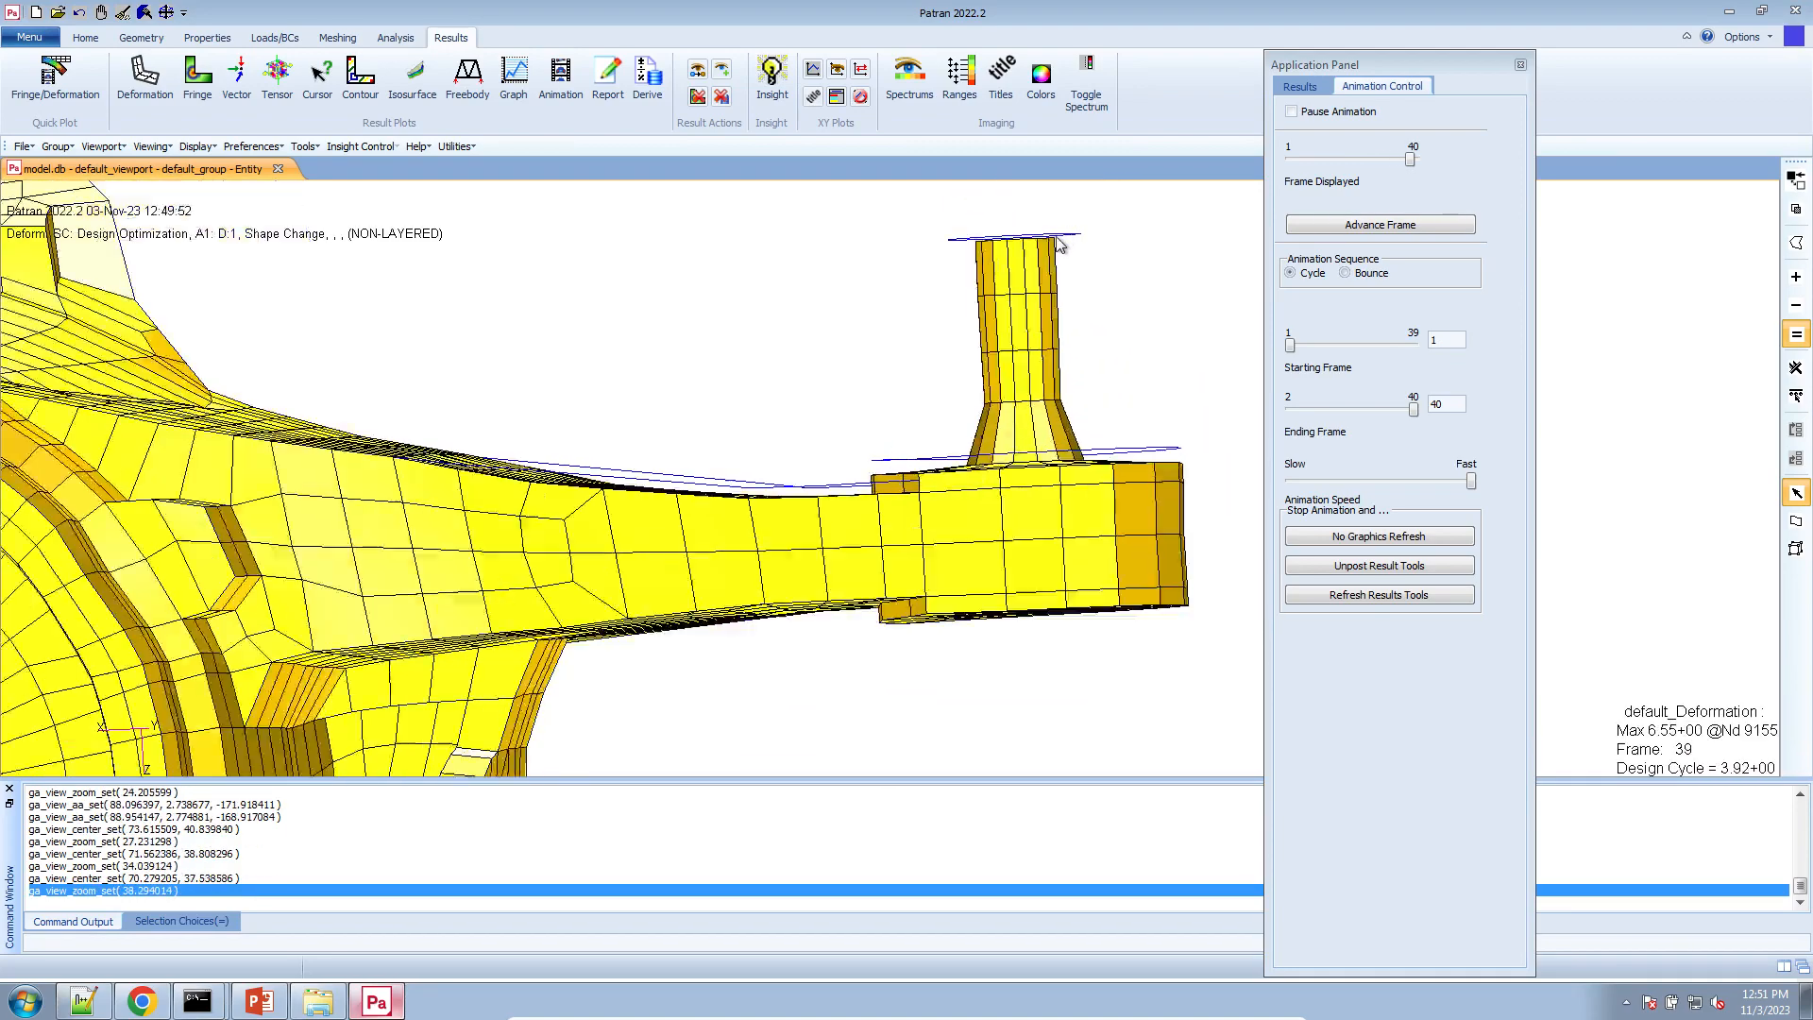
scroll(924, 558, up, 2)
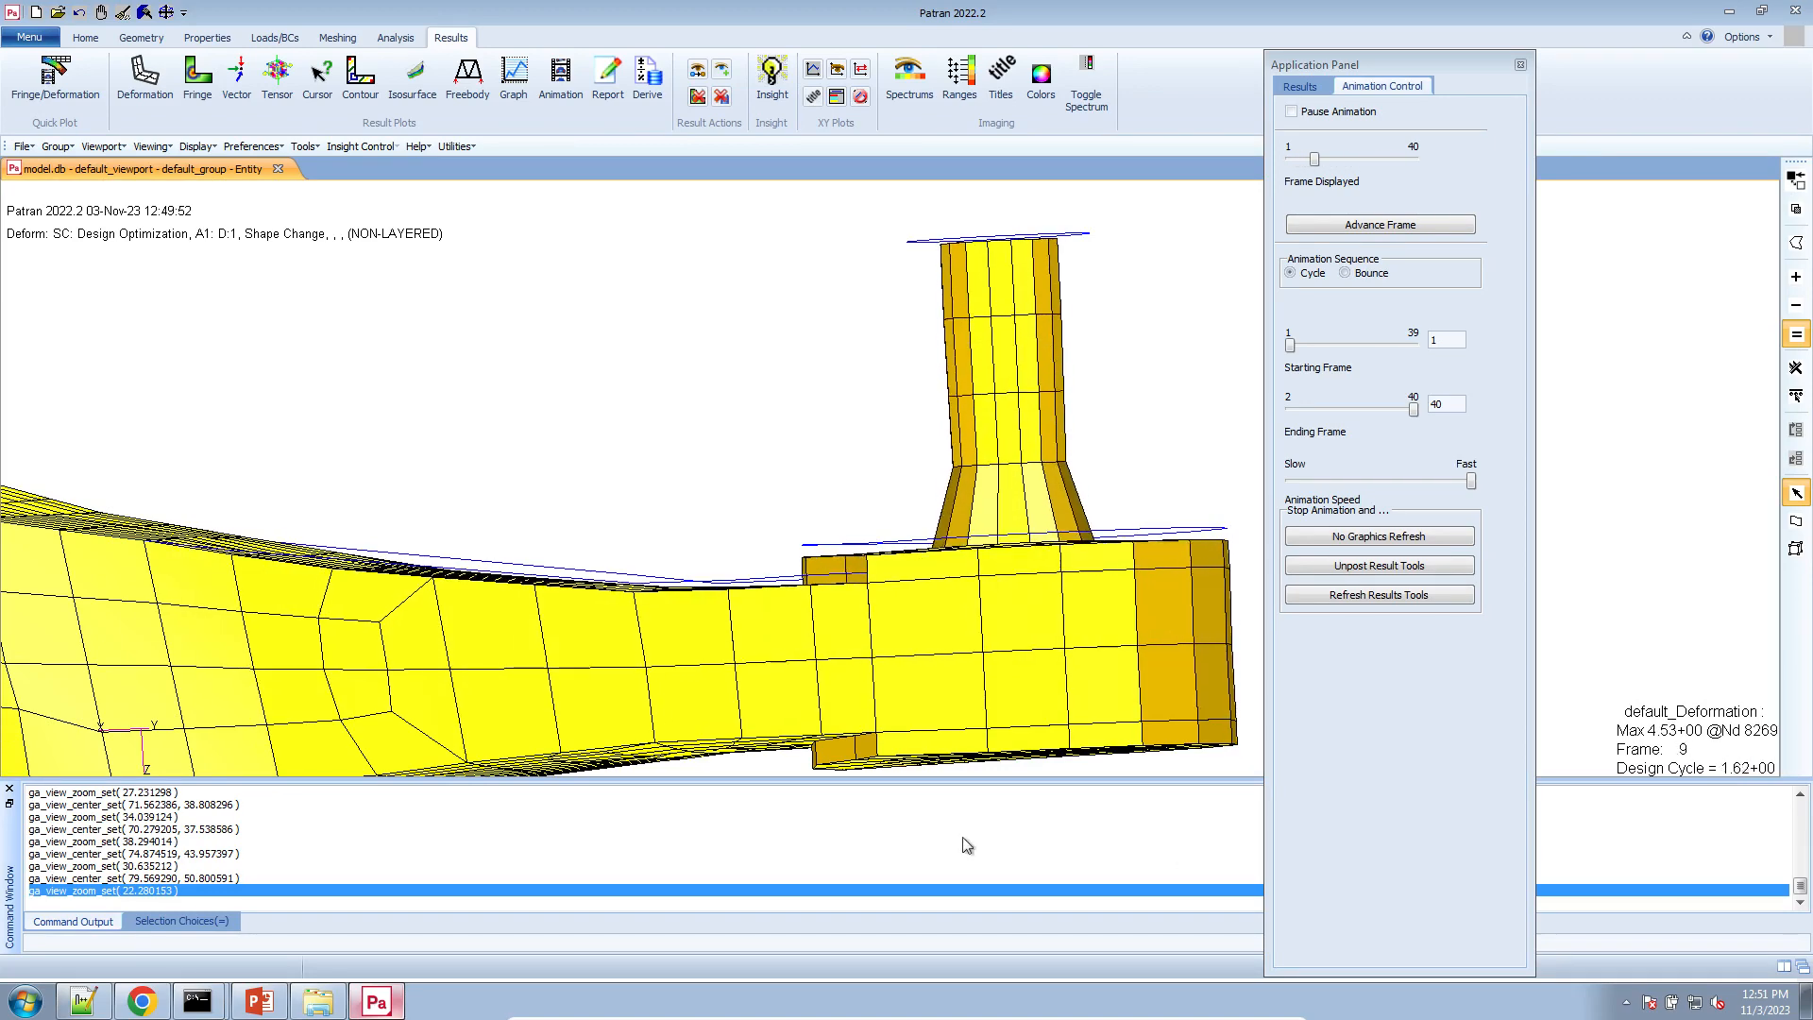
- Stop the animation by unposting the result tools and dock the Application Panel
click(1378, 565)
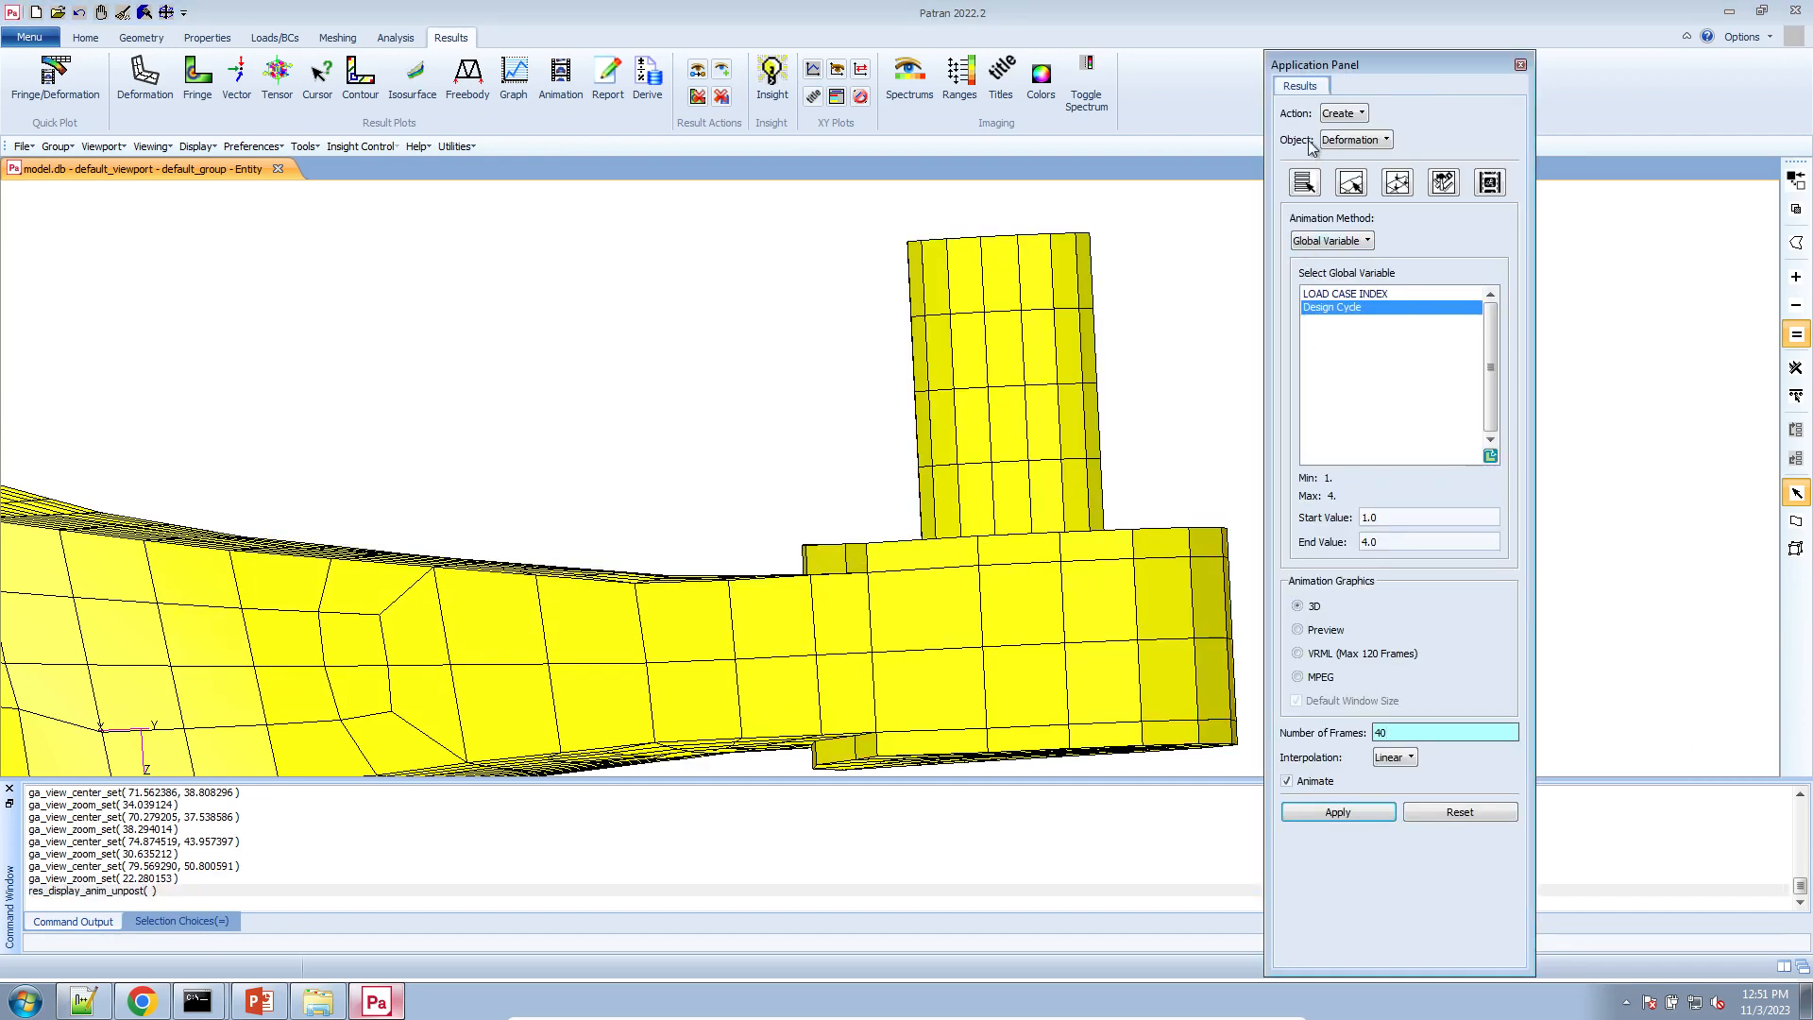
double_click(1330, 70)
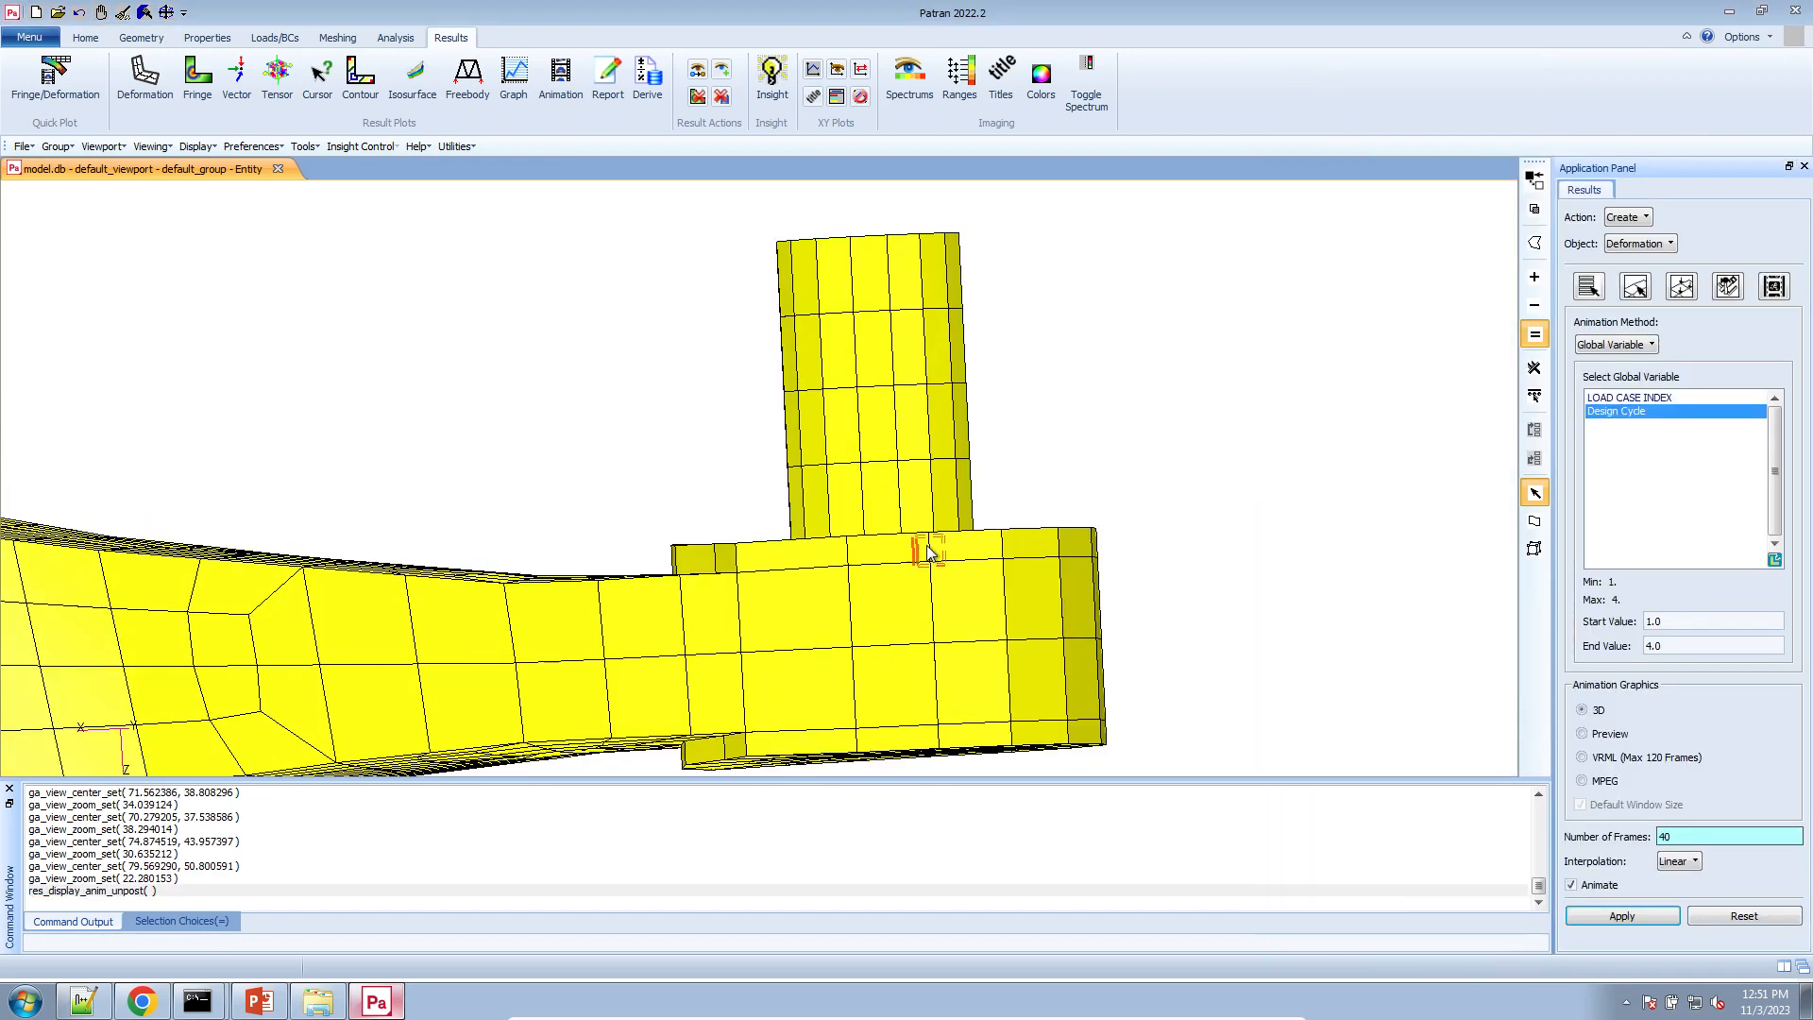
scroll(505, 583, down, 2)
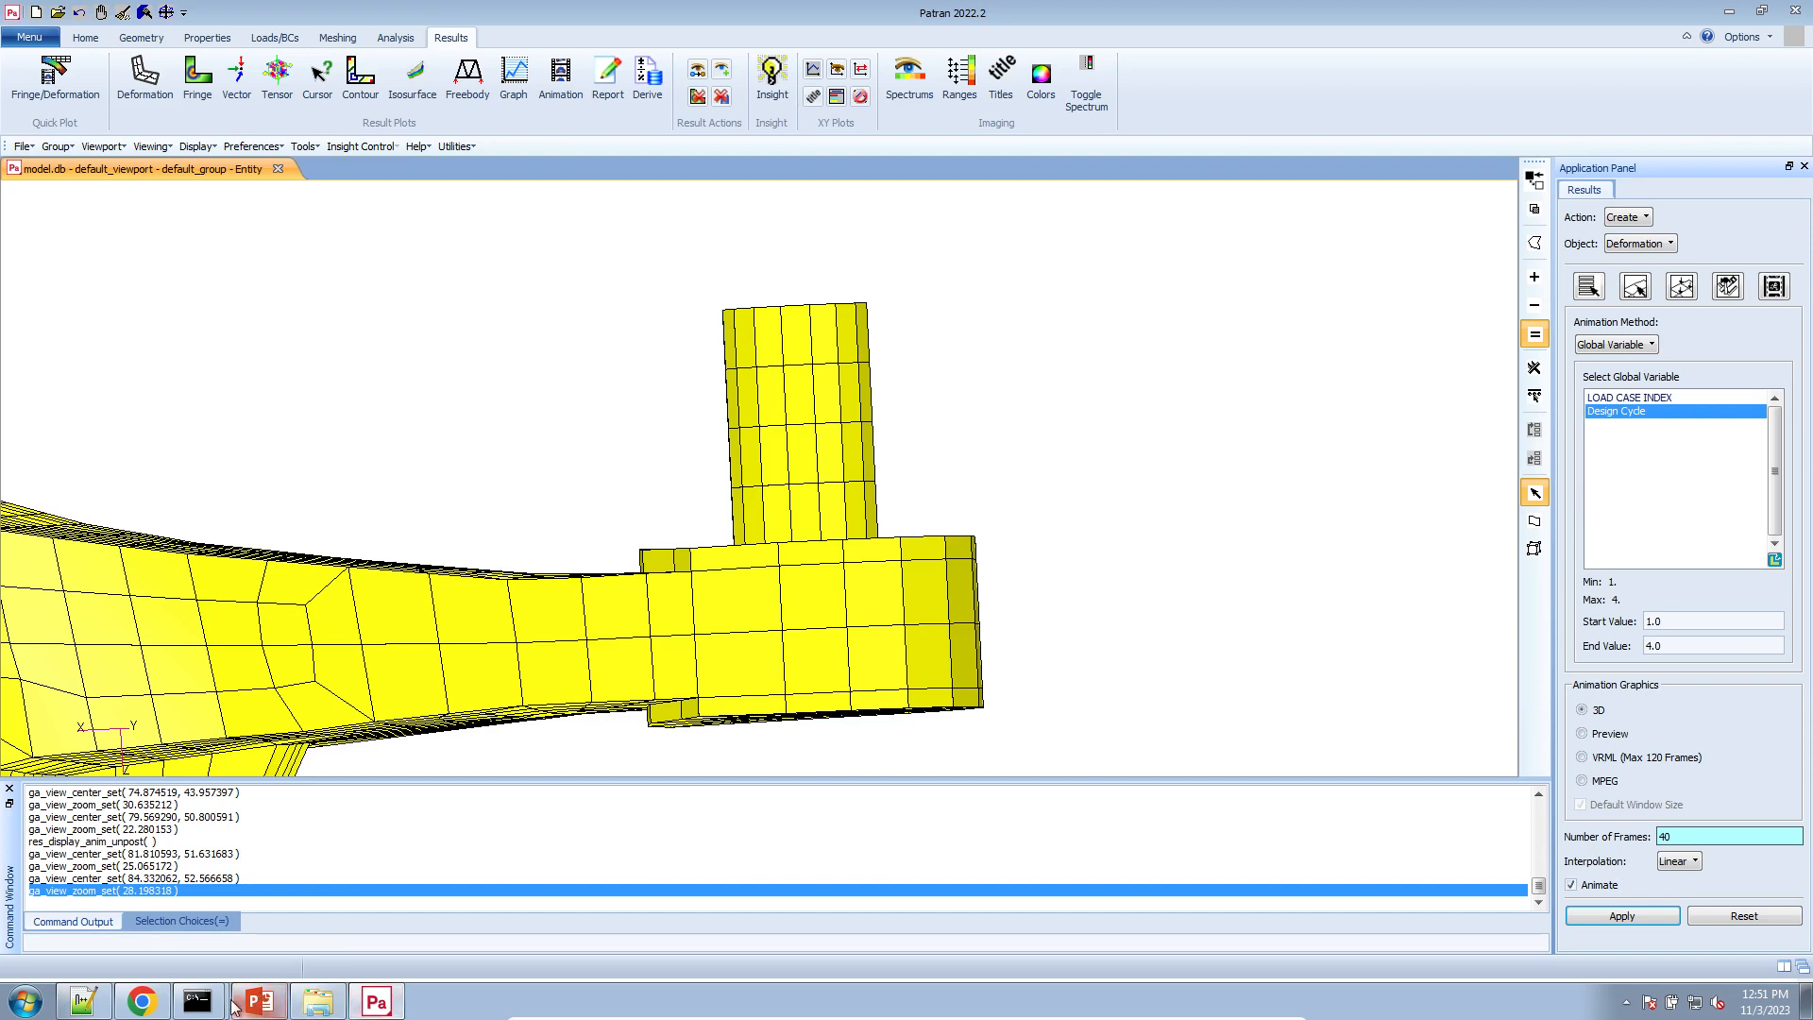
- Open model.f06 from nastran_working_directory in Notepad++ and find the Final Analysis section of the design optimization output
click(318, 1001)
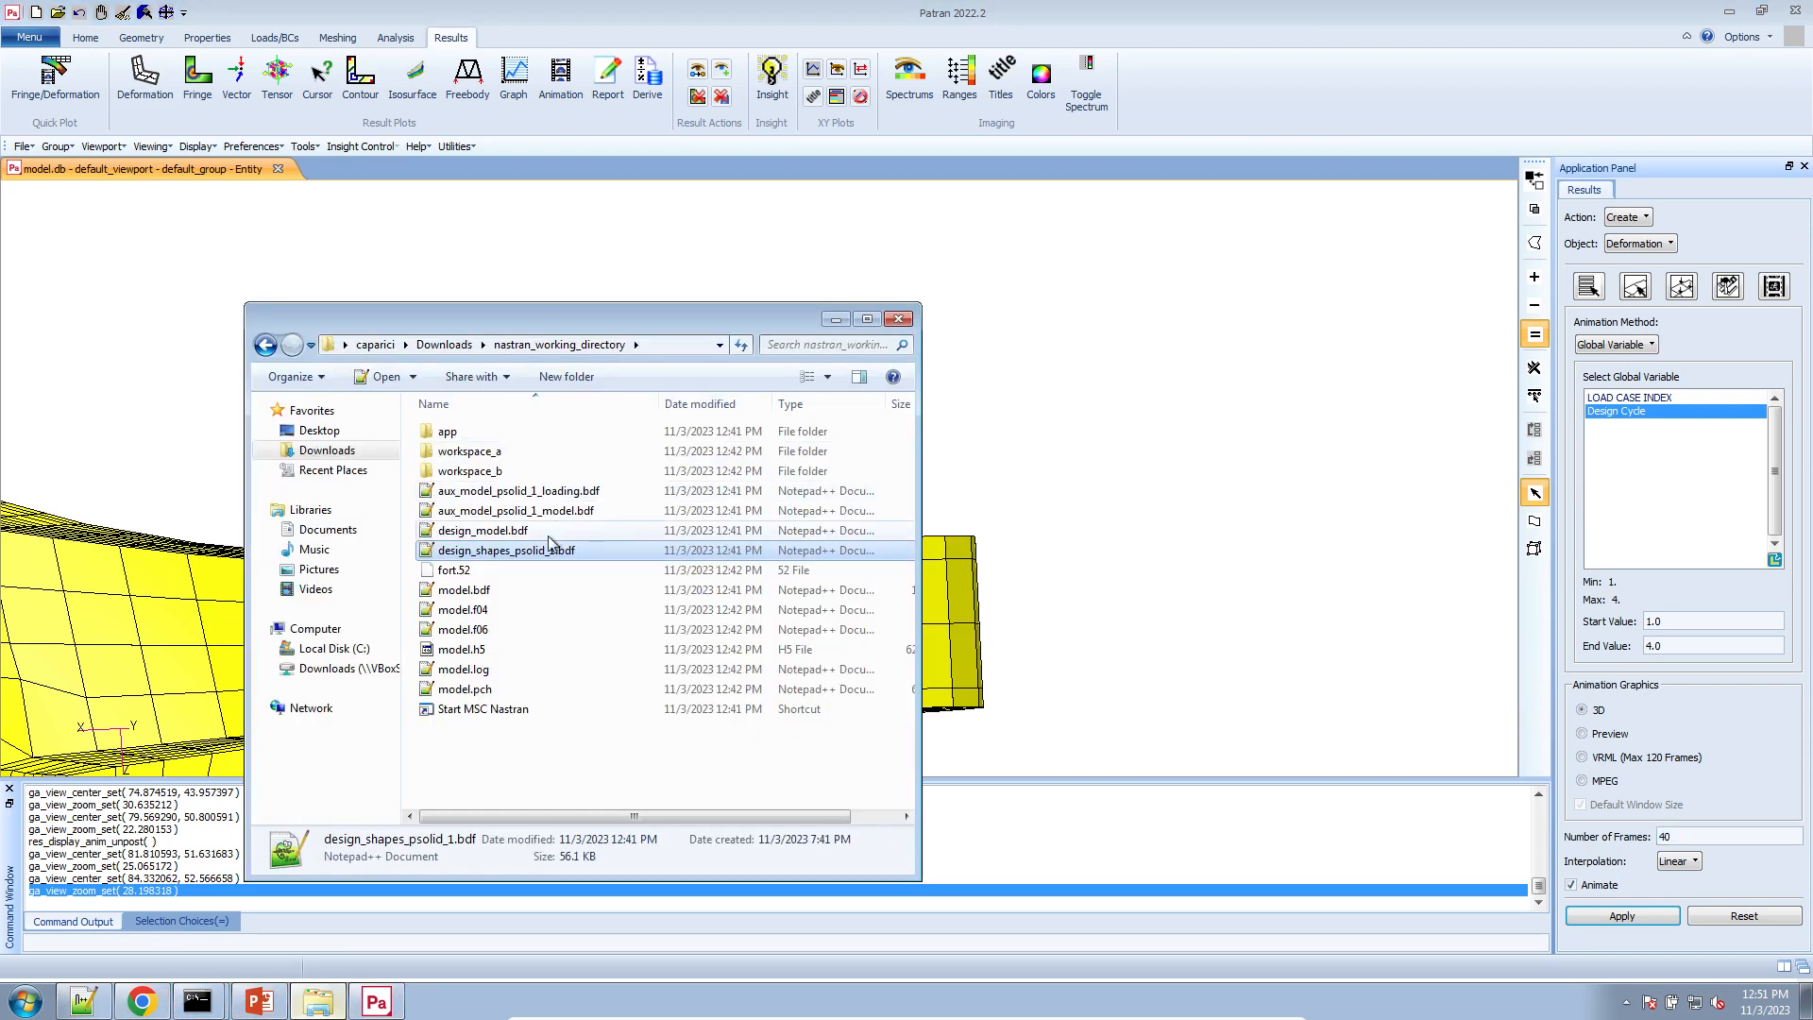
double_click(510, 629)
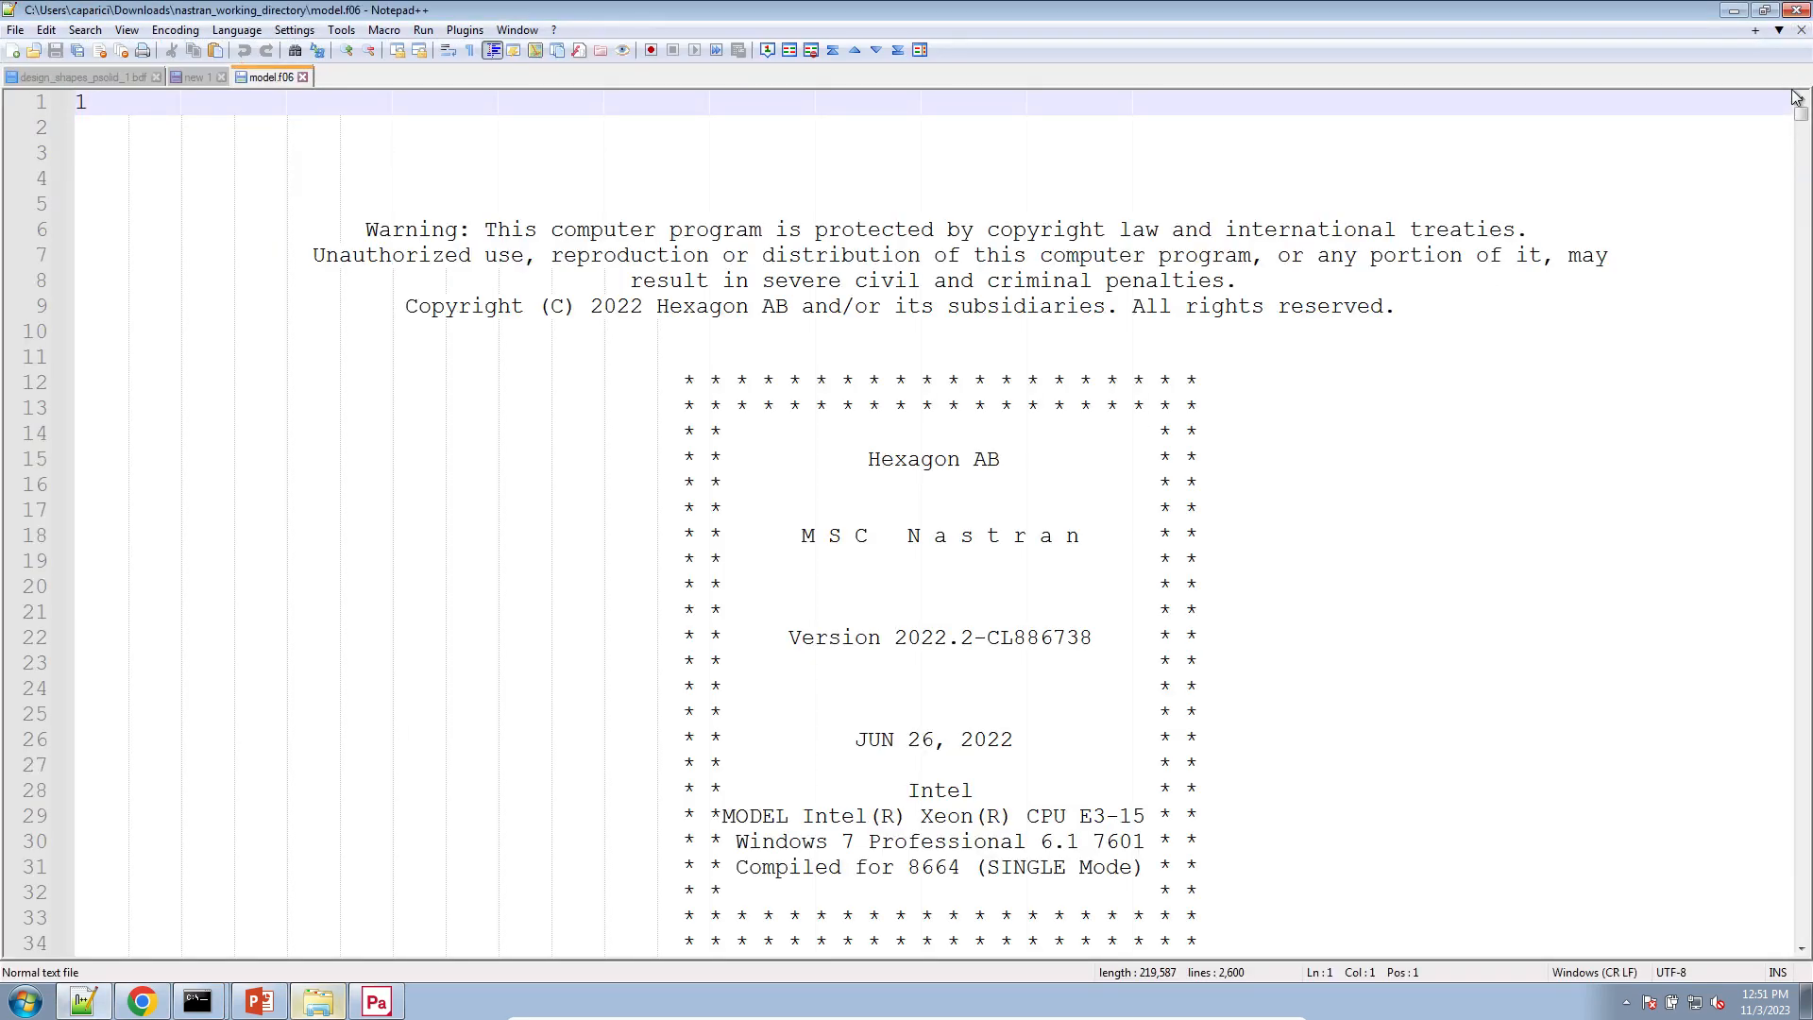
drag(1800, 114, 1775, 856)
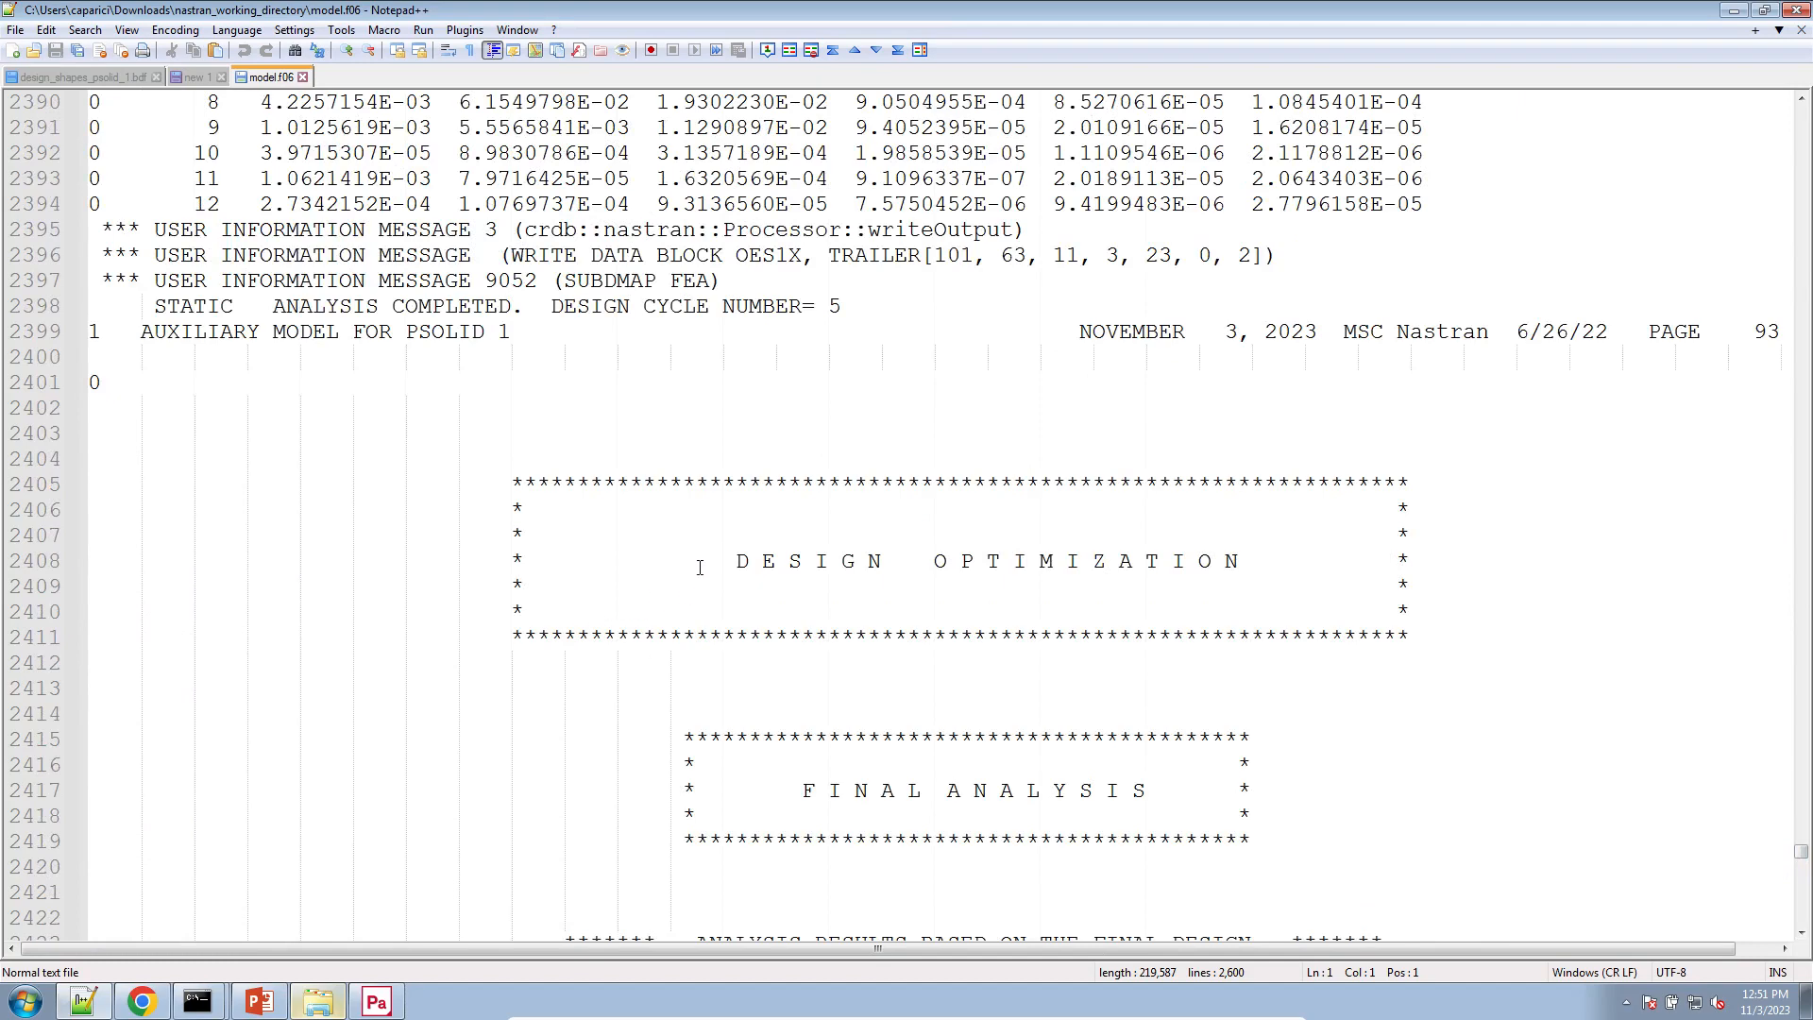
drag(708, 559, 1349, 858)
scroll(1350, 857, down, 5)
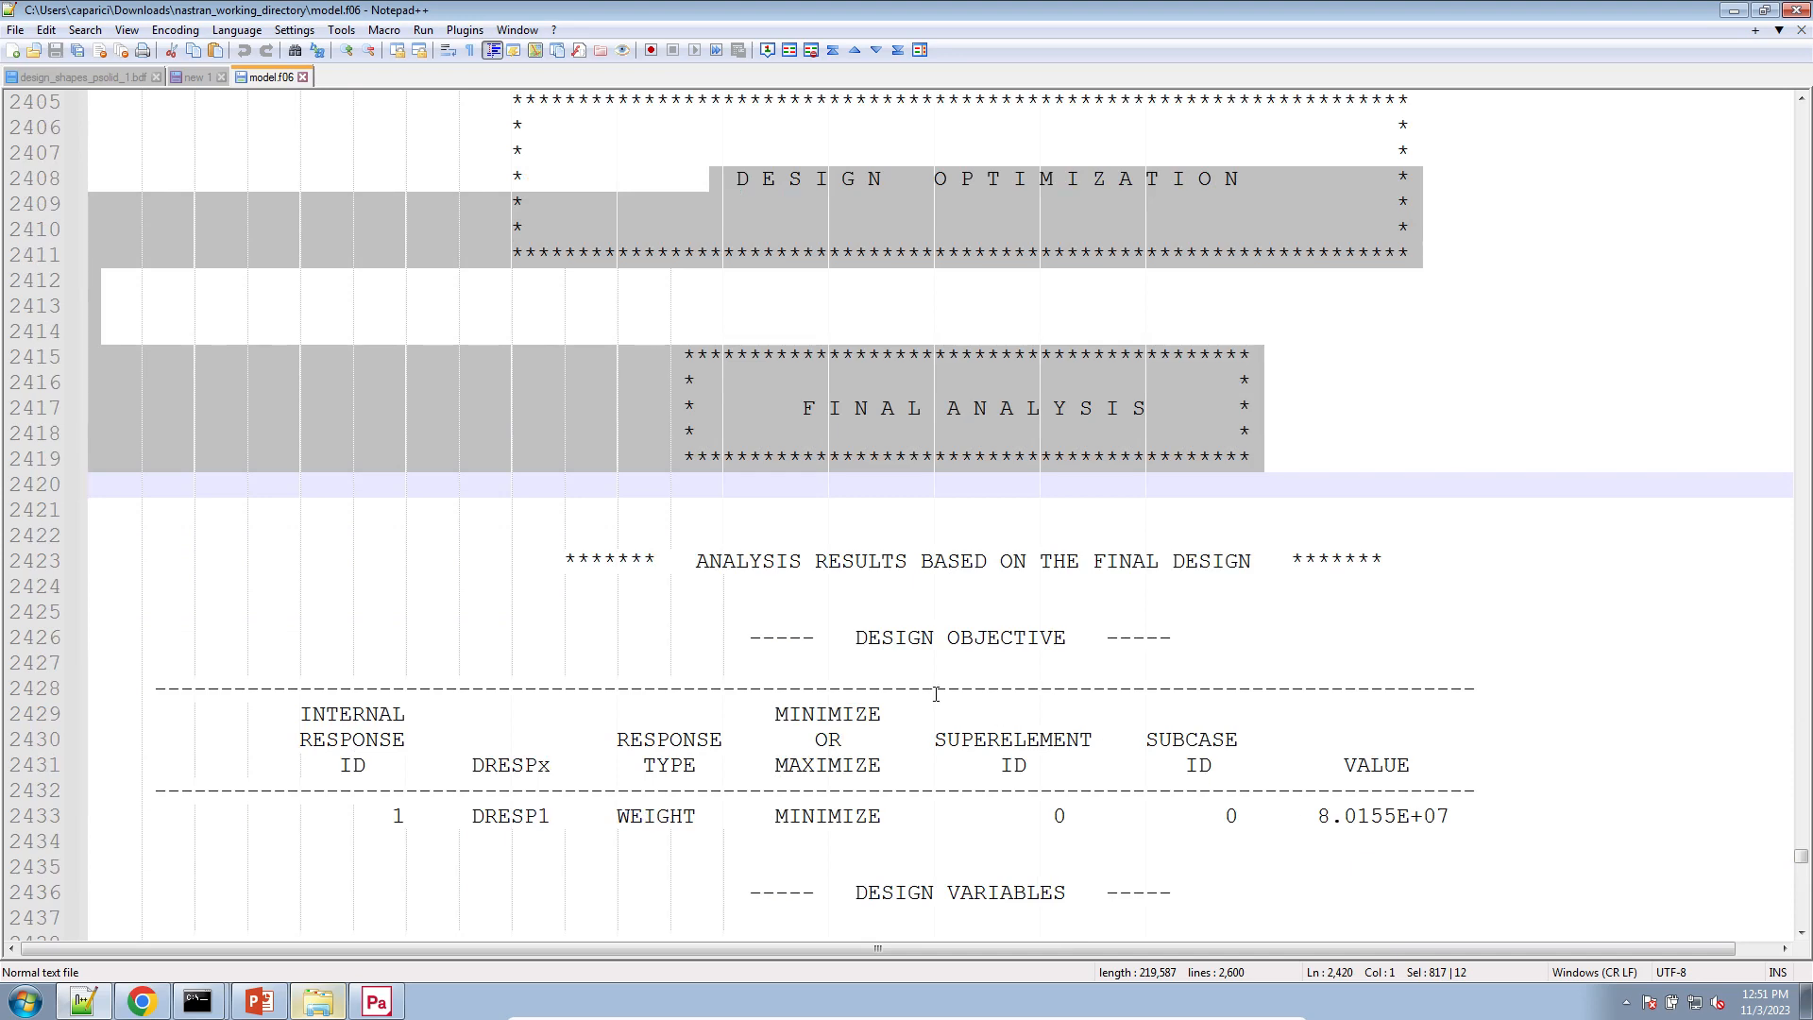
- Review the Design Constraints on Responses table of the final design, highlighting its heading, the constraint value column and the first constraint's value
scroll(935, 694, down, 11)
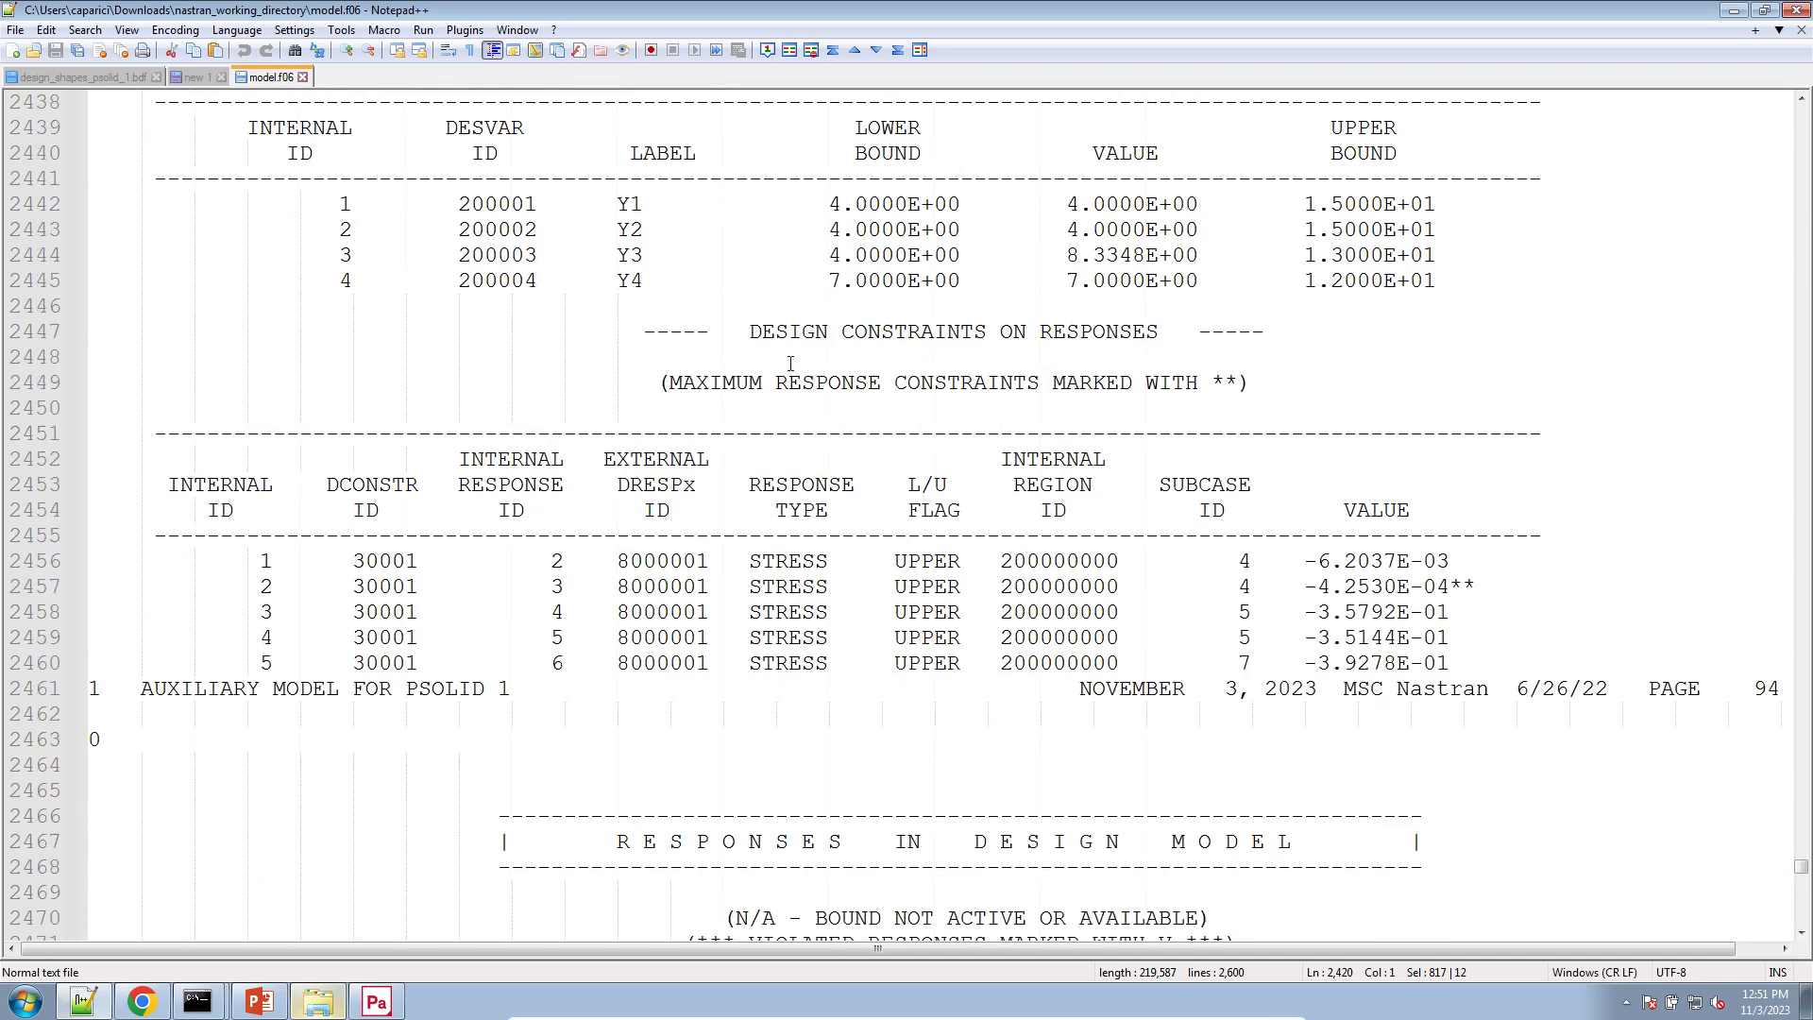
drag(752, 330, 1165, 328)
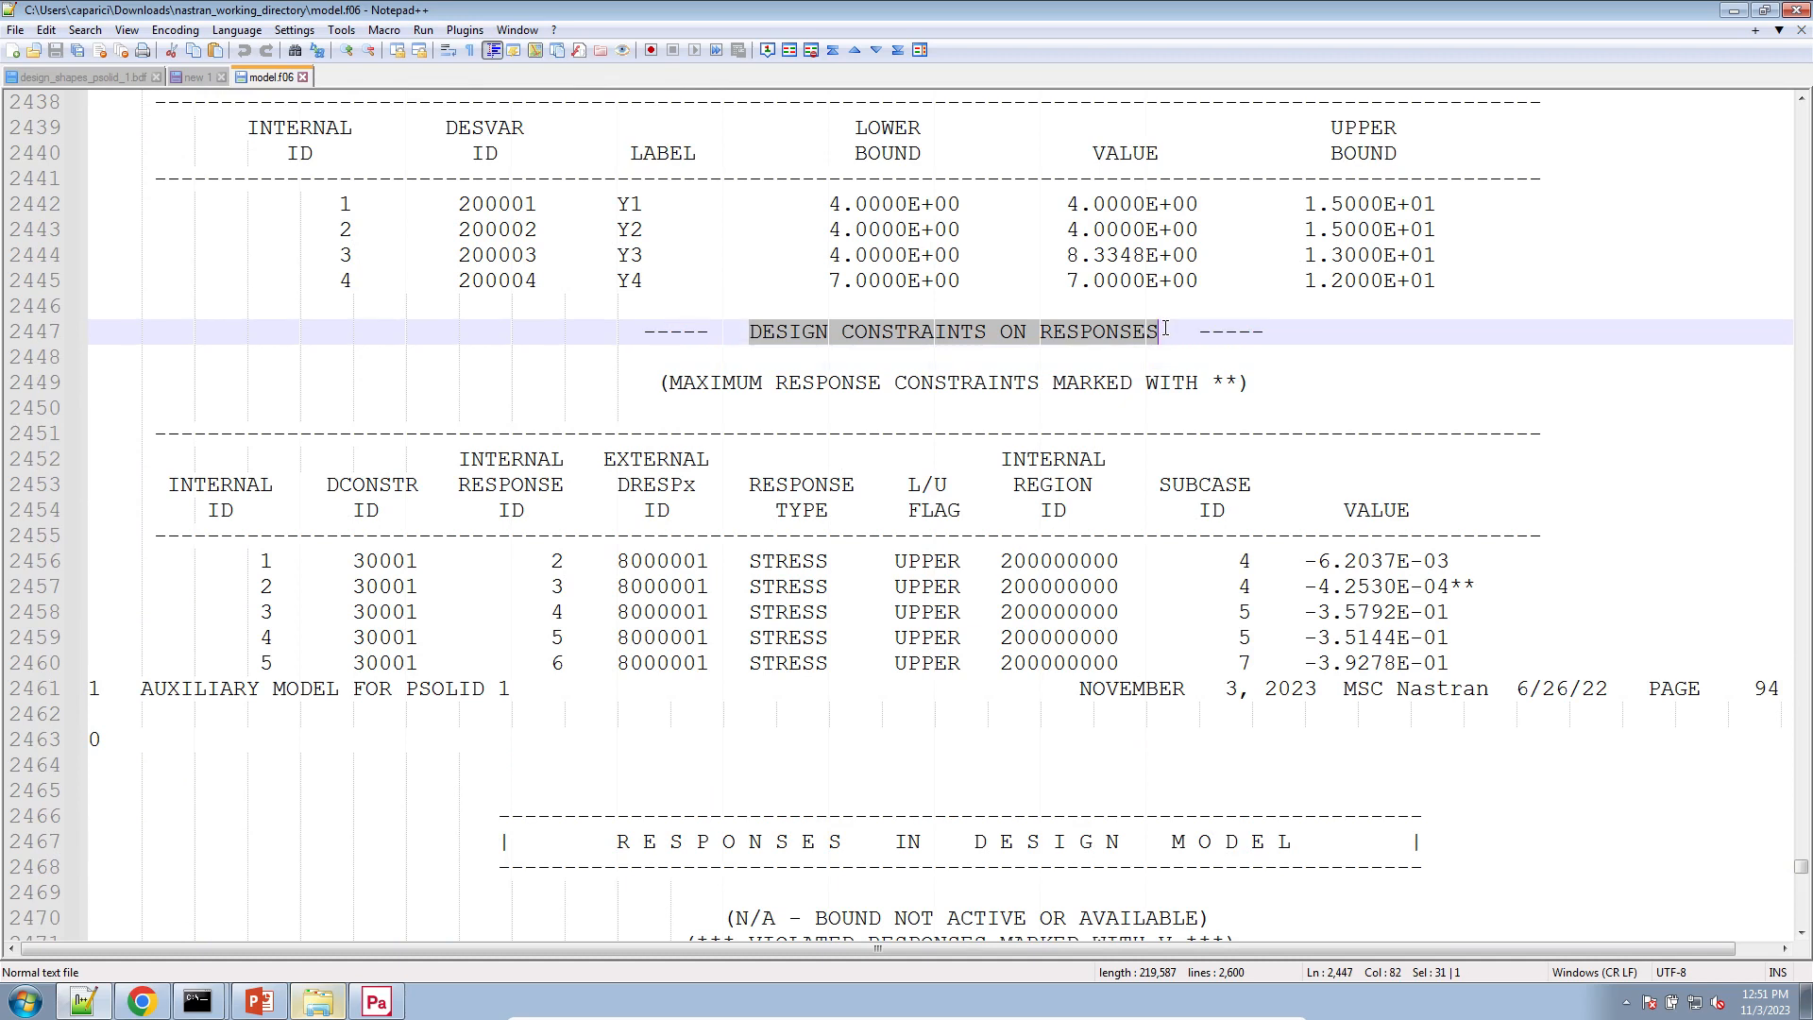
click(1302, 567)
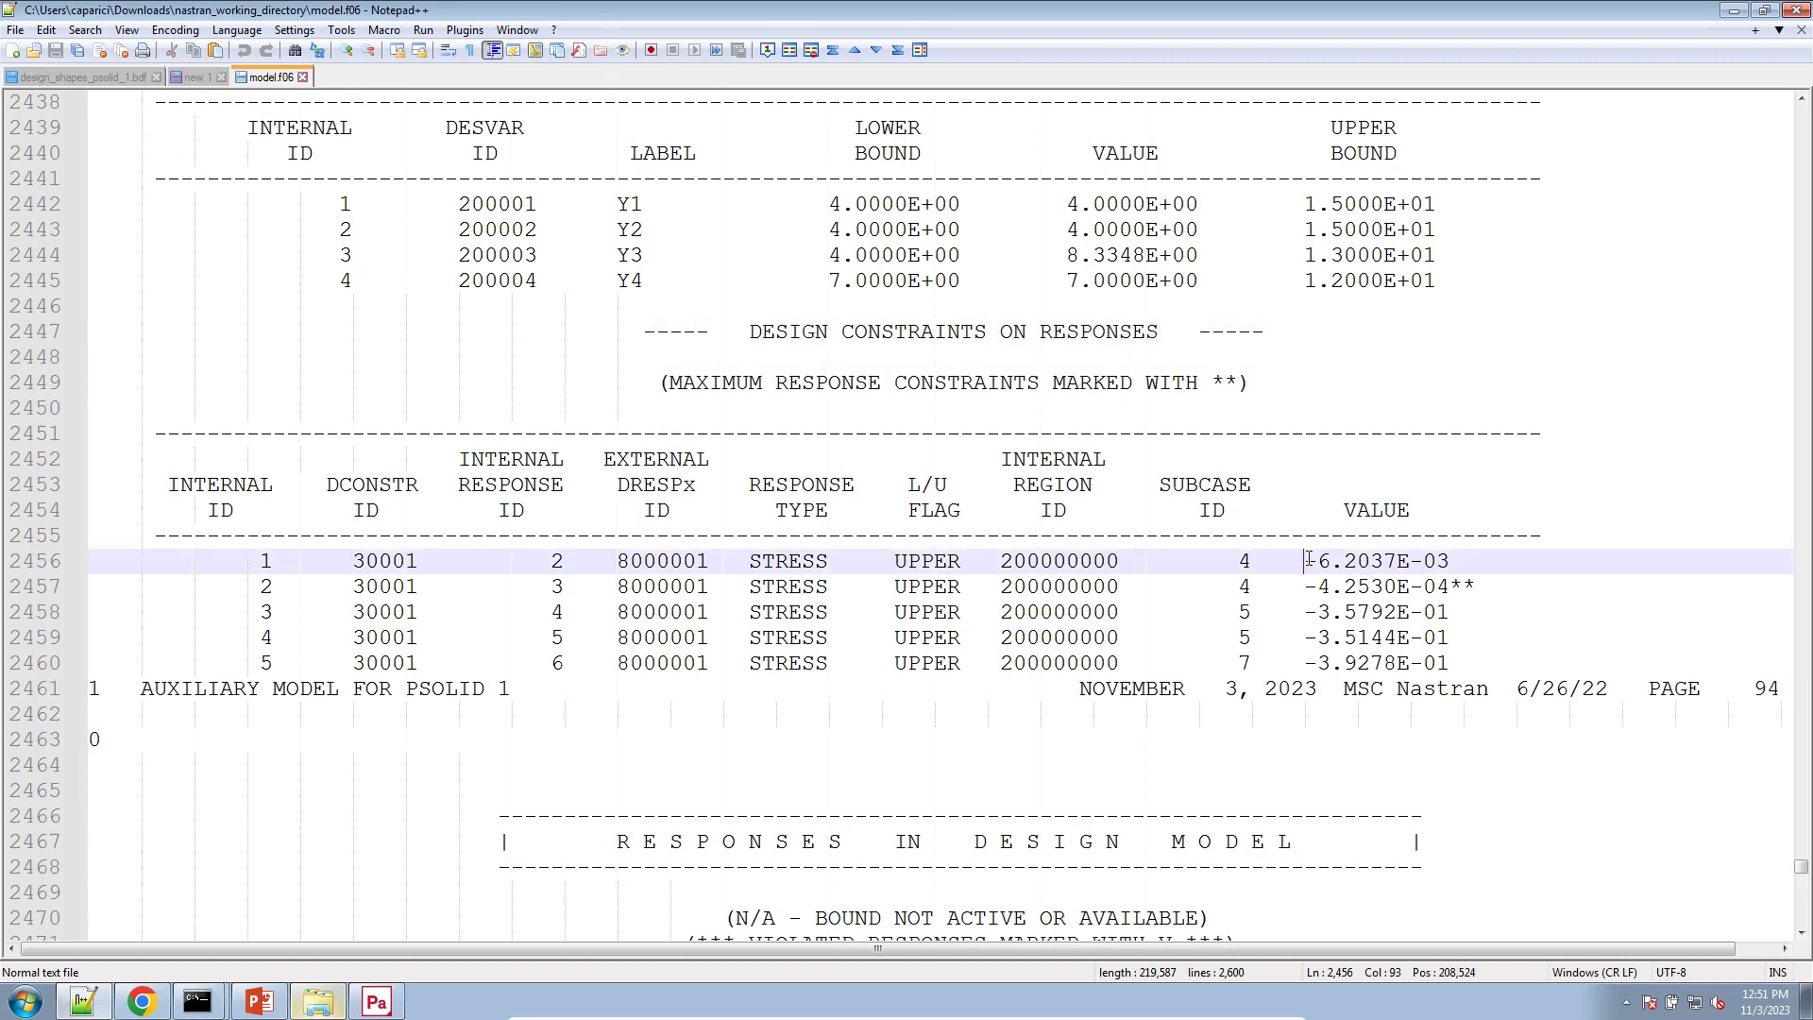
alt+drag(1309, 559, 1483, 658)
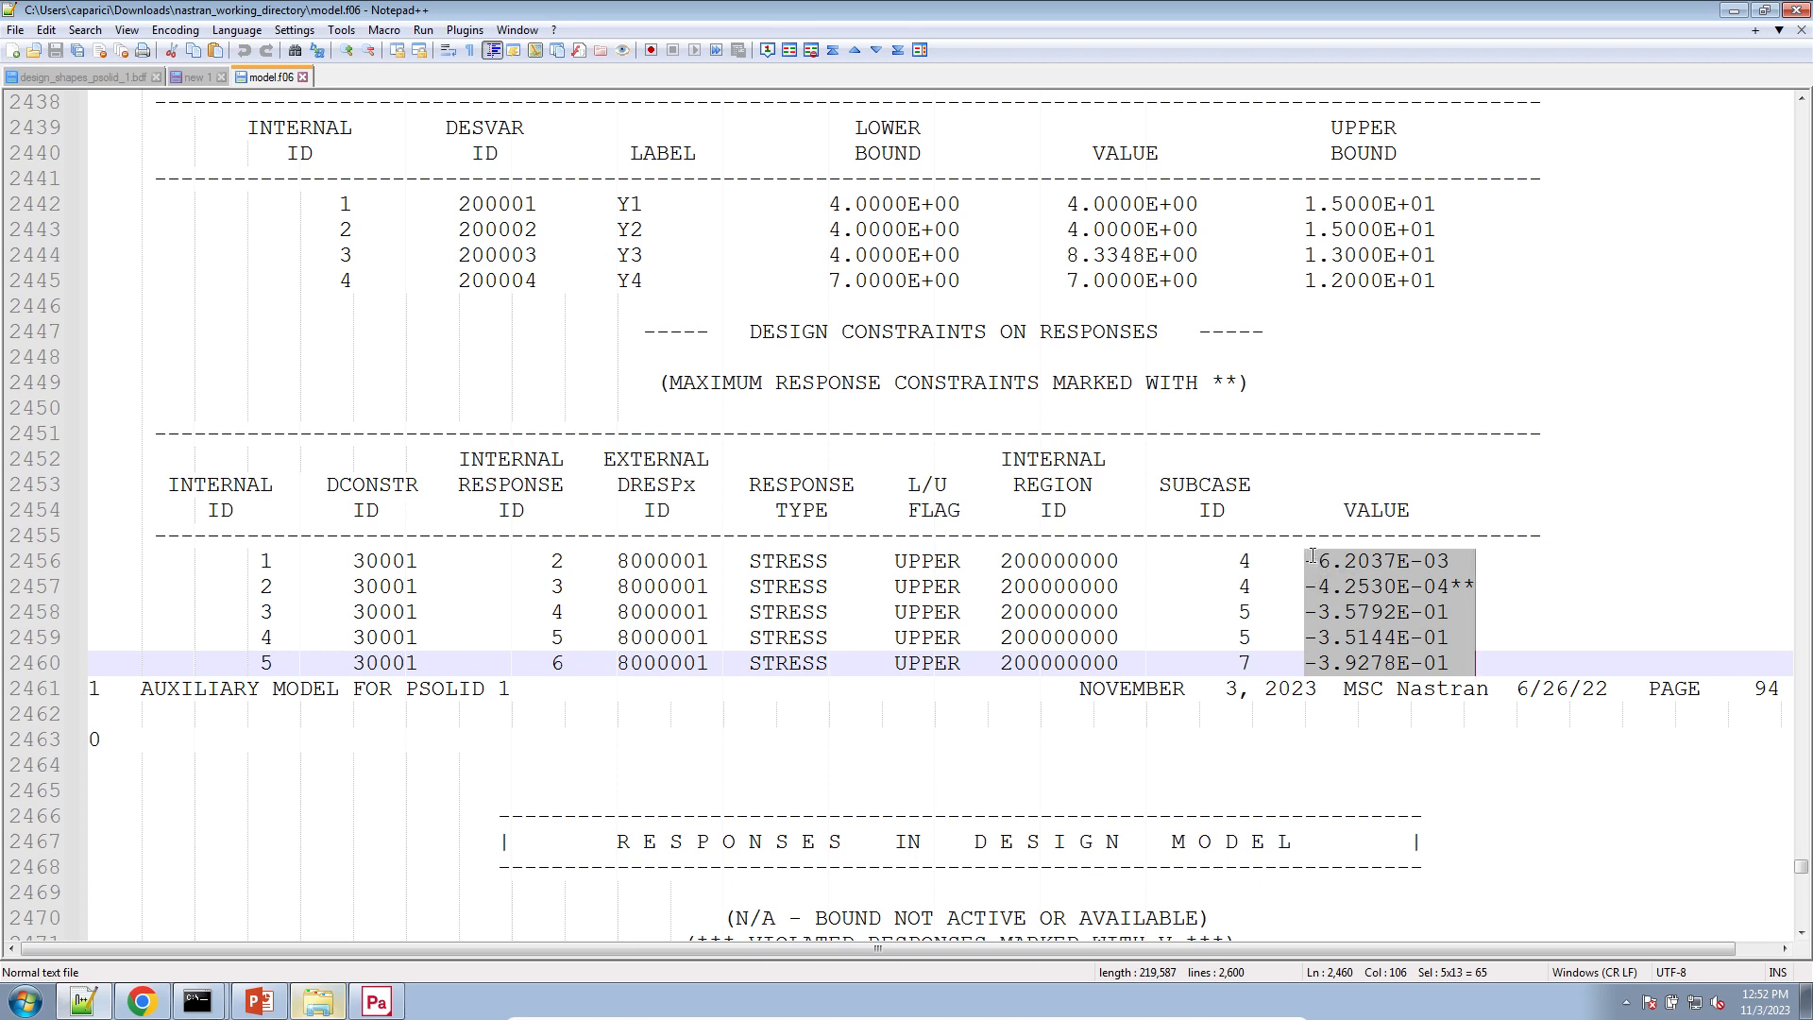
drag(1306, 560, 1447, 564)
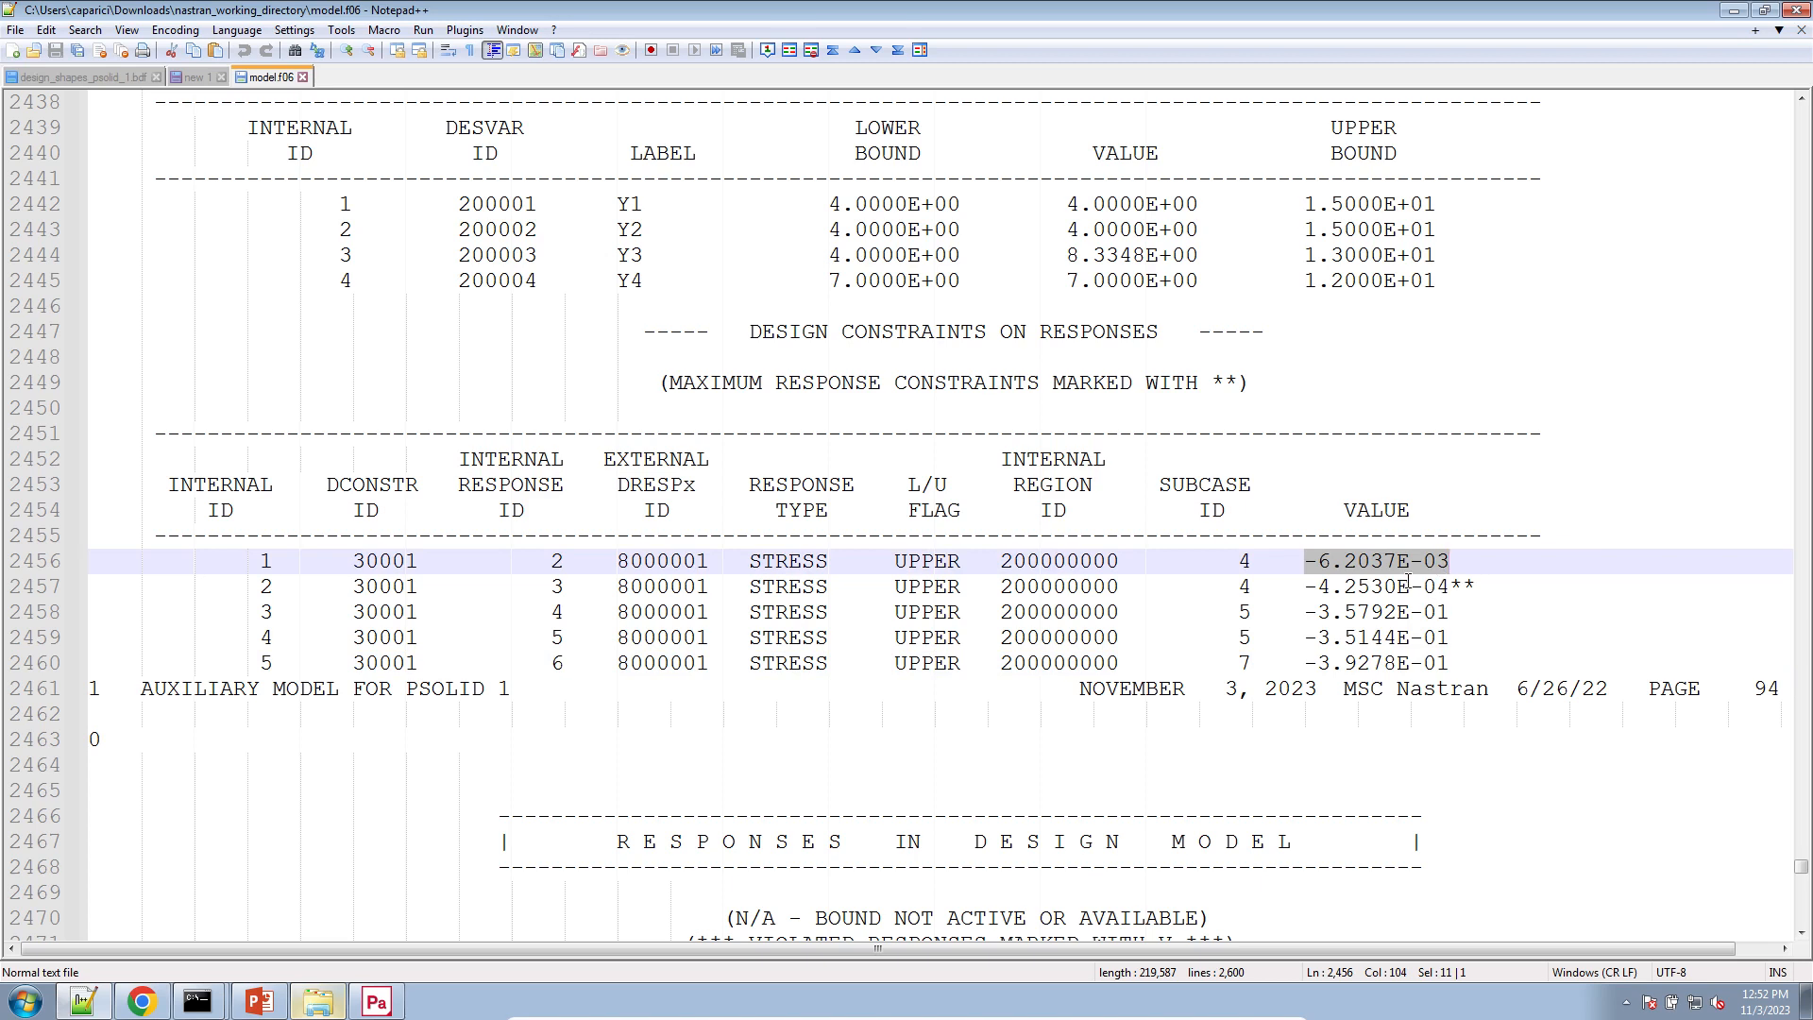
scroll(1115, 574, down, 9)
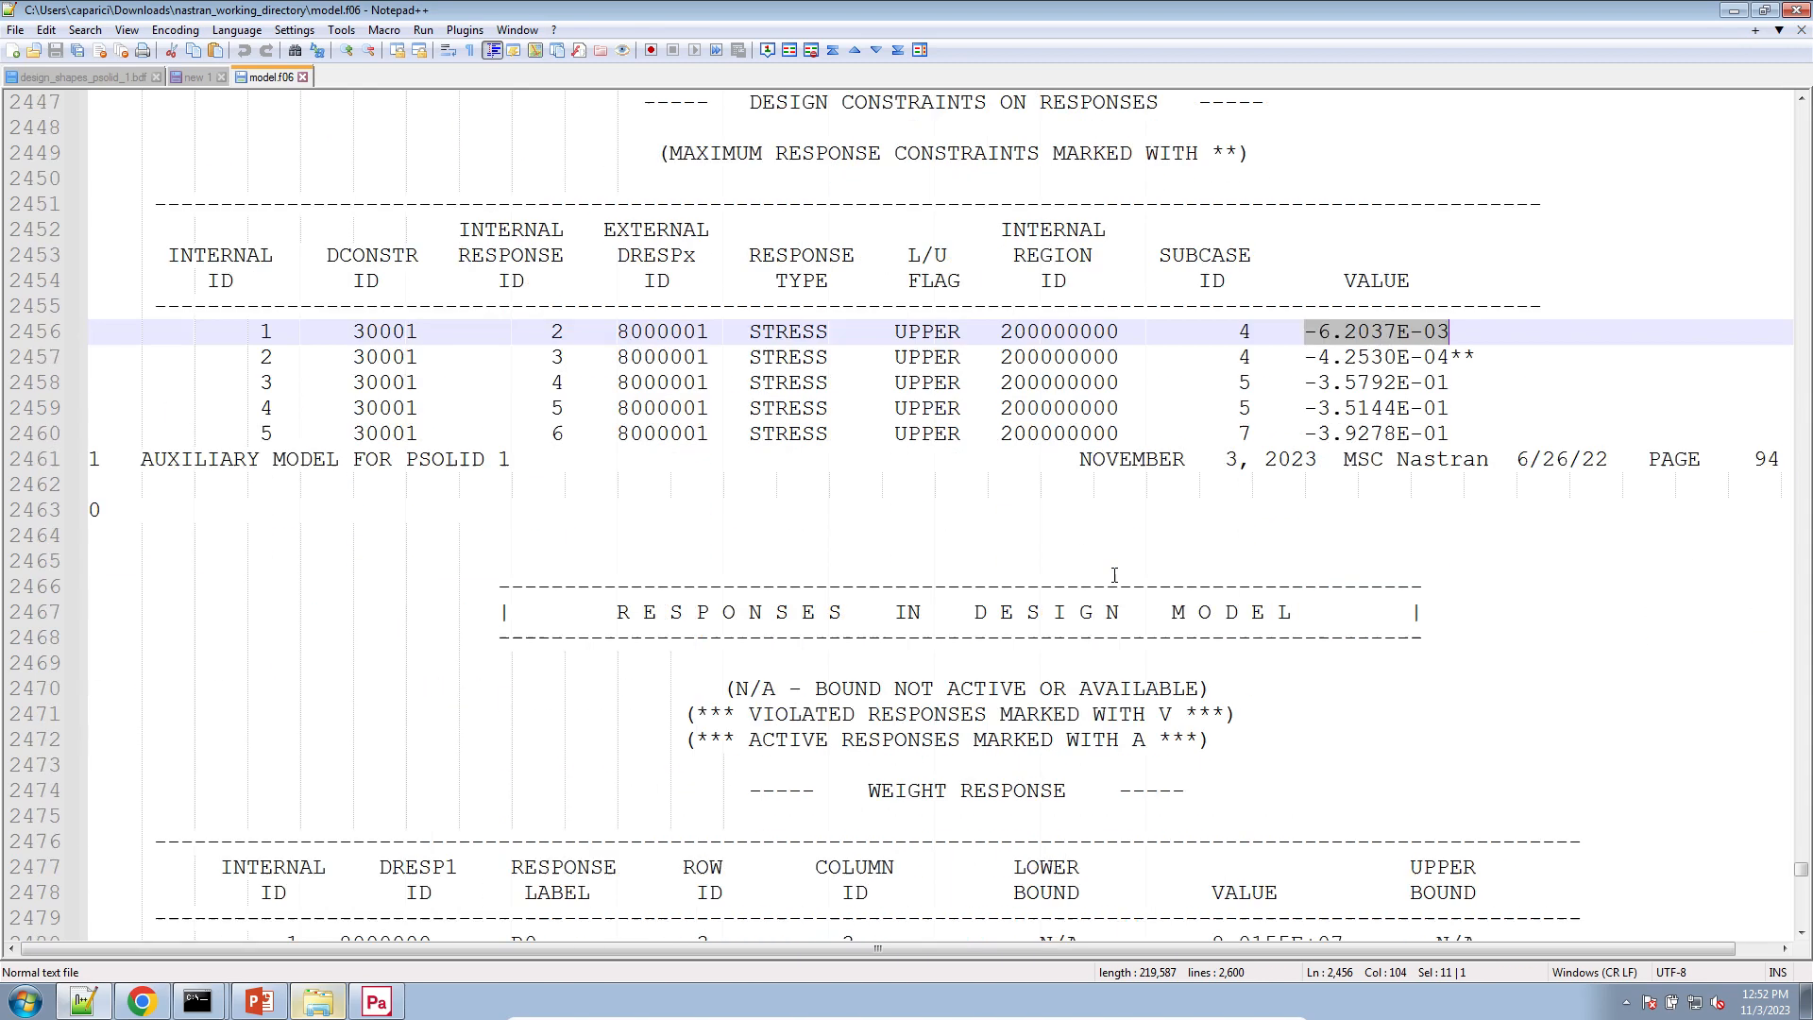
- Review the Responses in Design Model section, checking the weight response and highlighting the stress responses heading and the numbers of subcases 4 and 5
drag(607, 154, 1256, 512)
scroll(791, 600, down, 2)
click(835, 429)
drag(835, 429, 1069, 434)
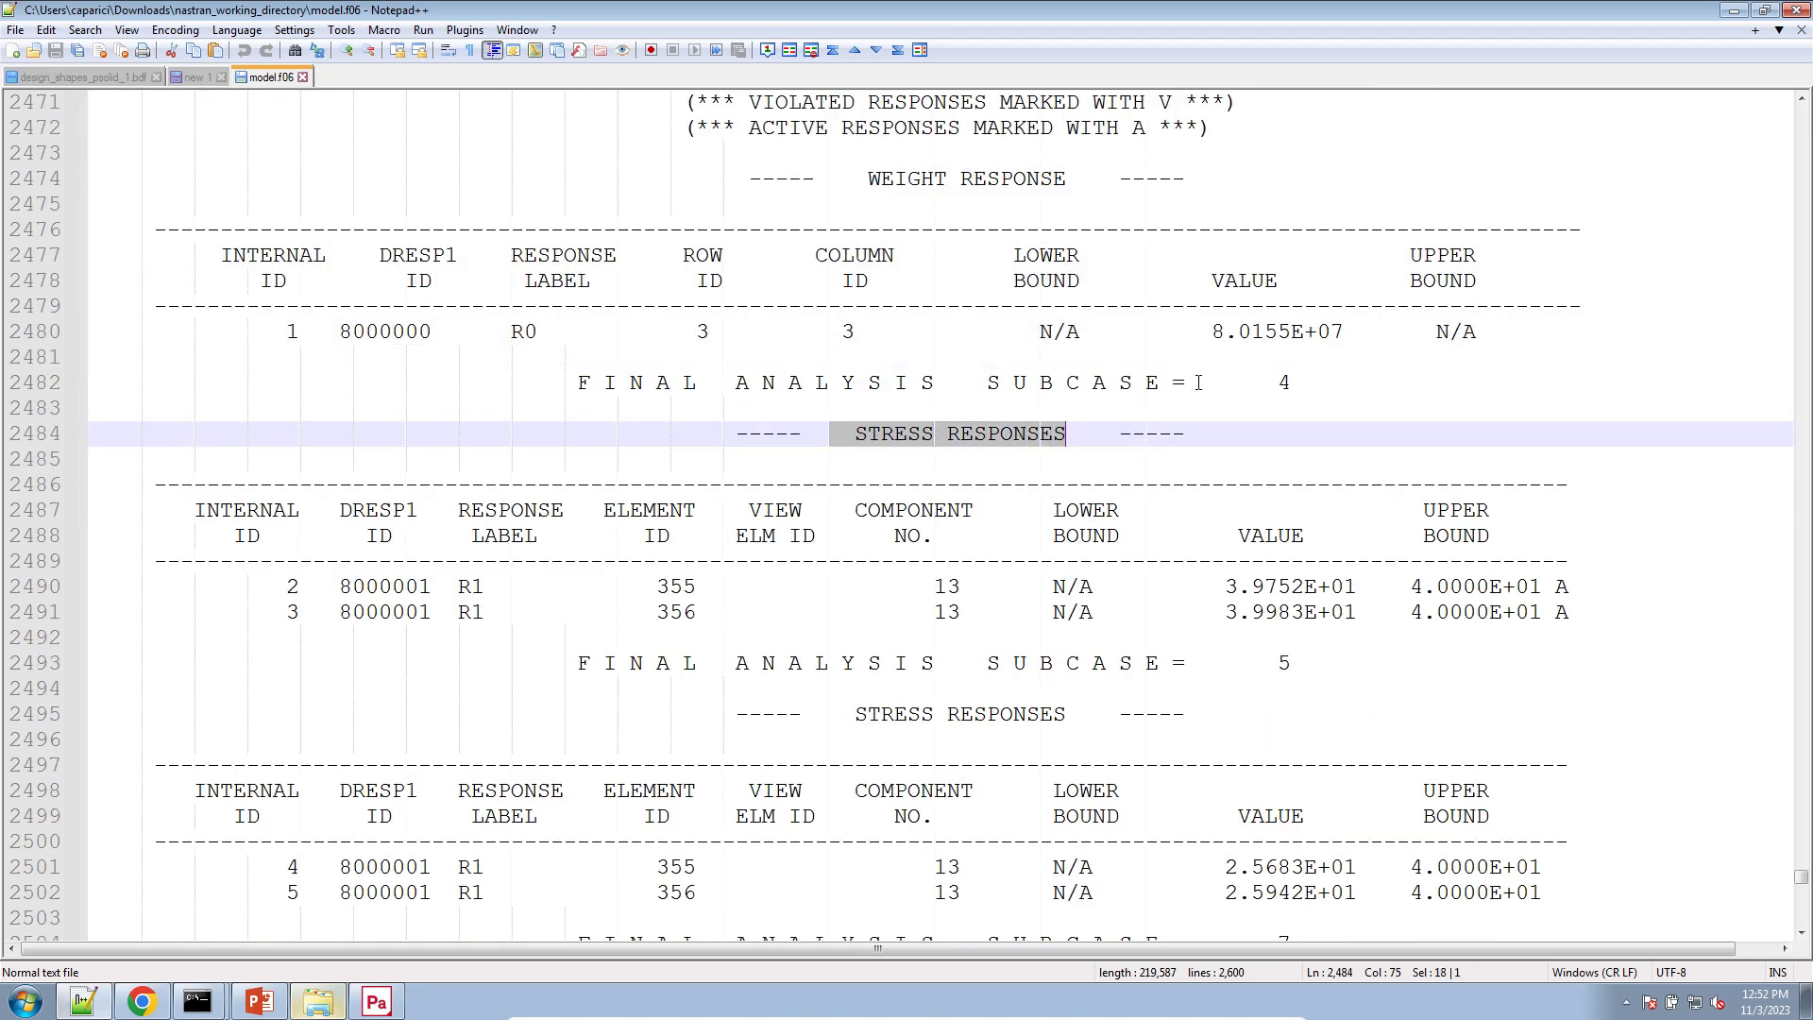
drag(1236, 386, 1292, 385)
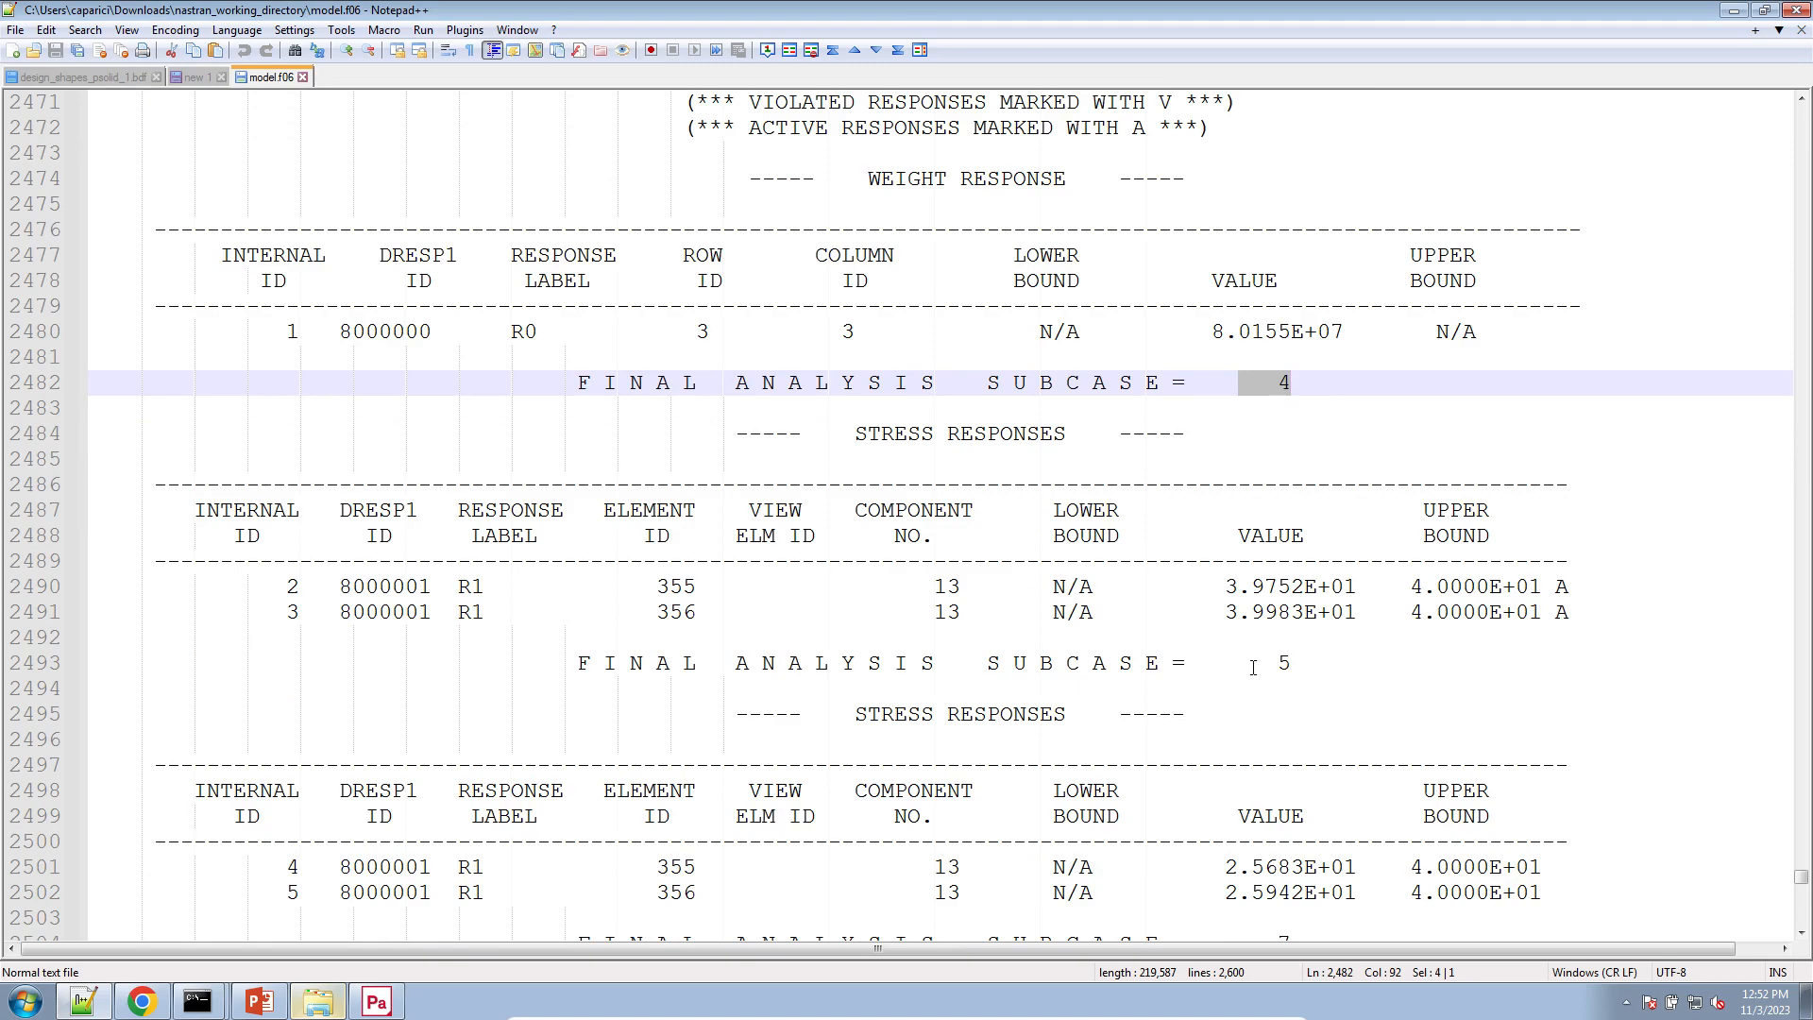
drag(1260, 663, 1292, 663)
scroll(1312, 661, down, 3)
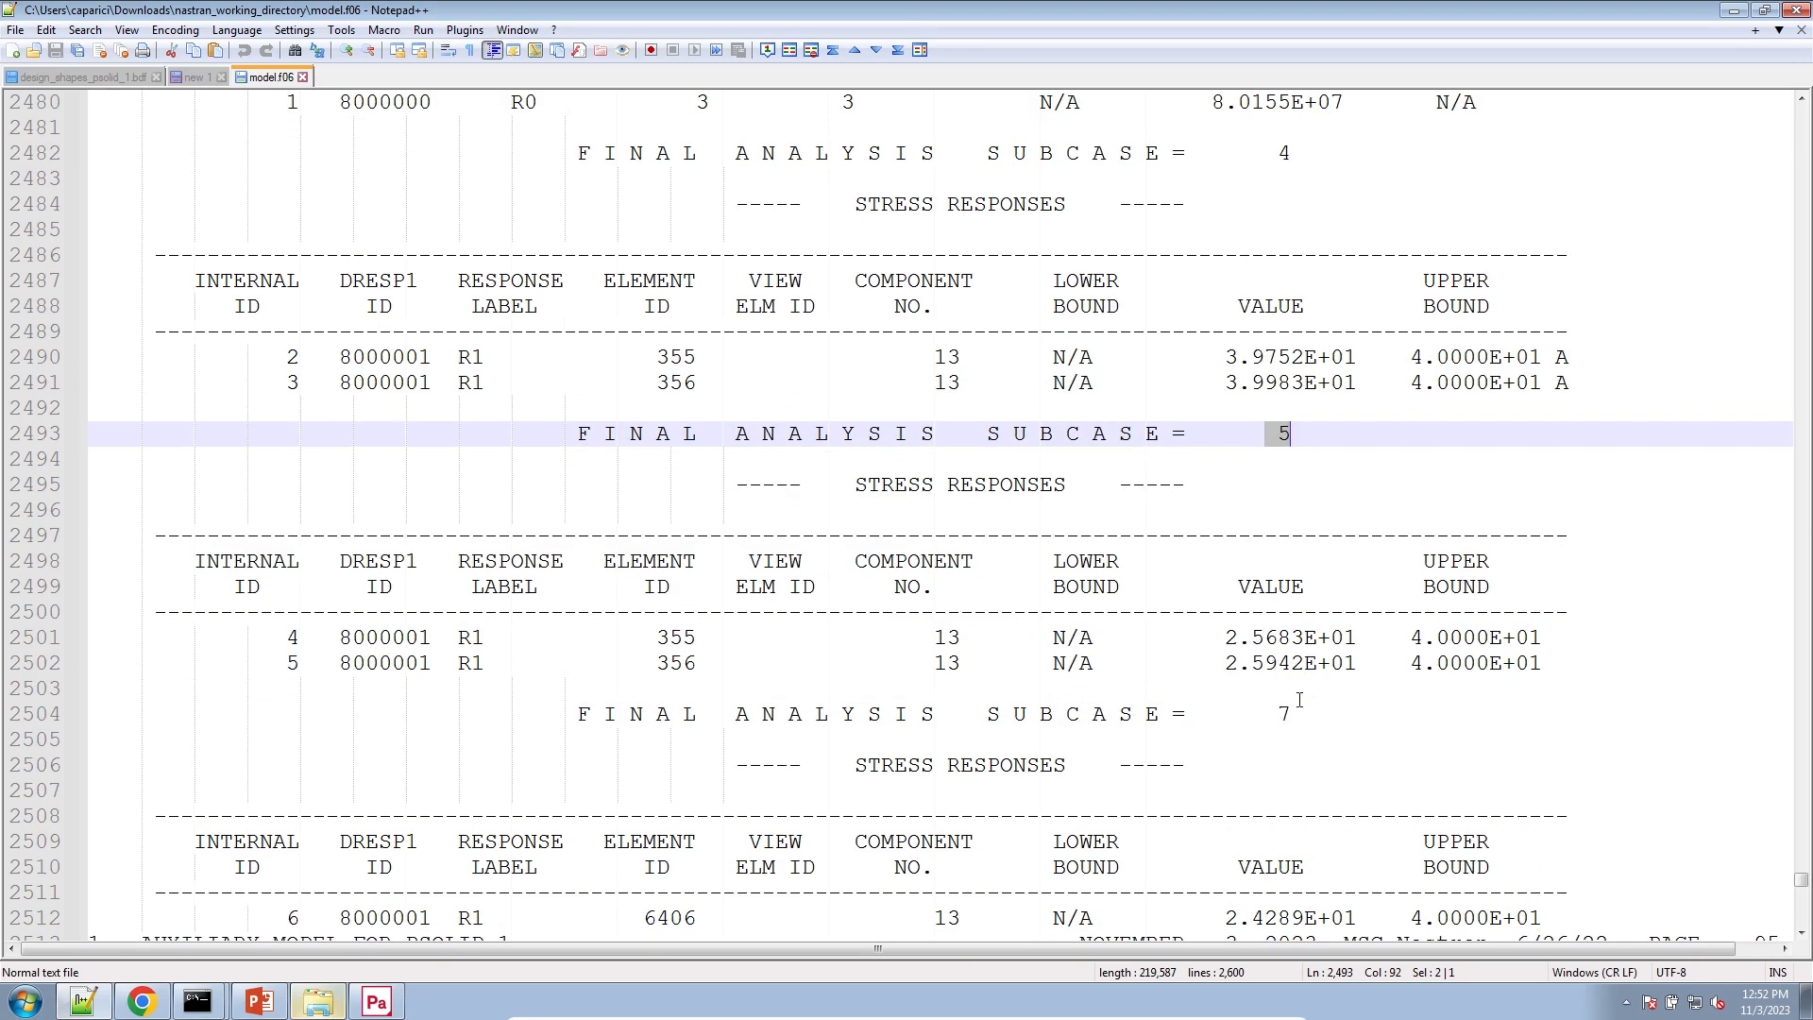
scroll(1299, 700, down, 6)
scroll(1298, 699, up, 11)
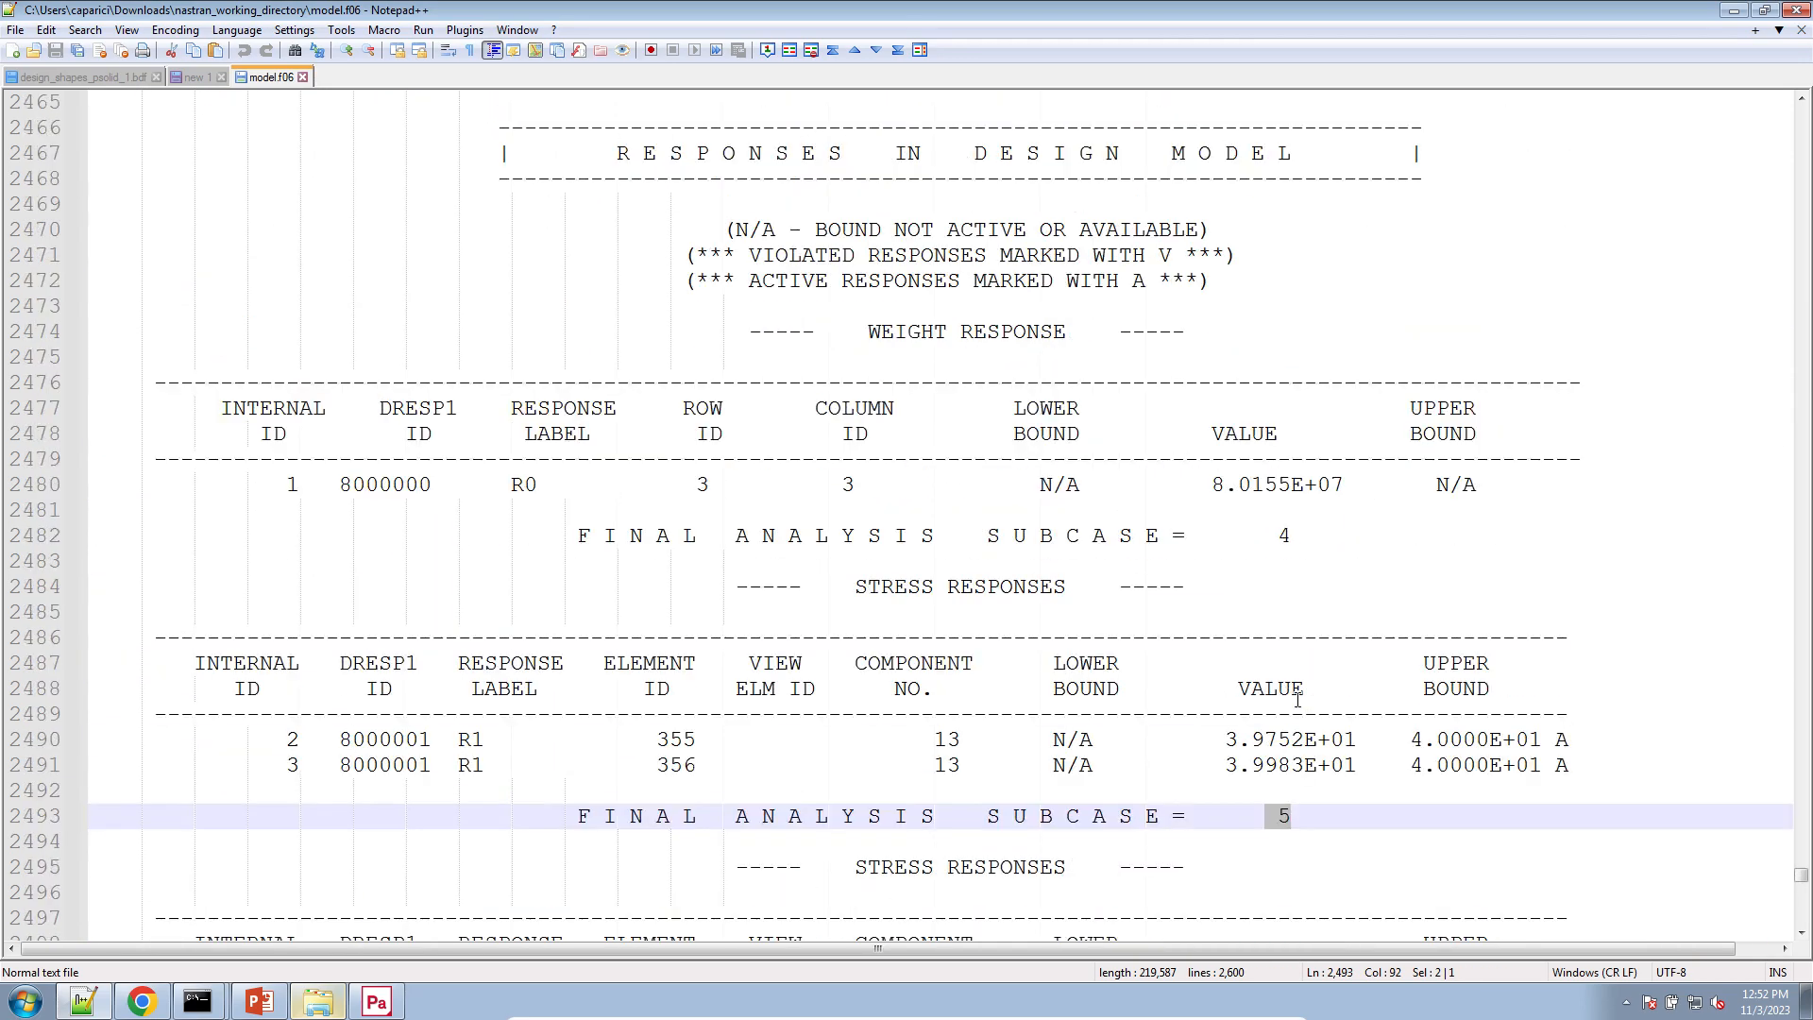
- Compare the subcase 4 stress values of elements 355 and 356 with their upper bounds, highlighting the values and the first element's ID
click(1444, 746)
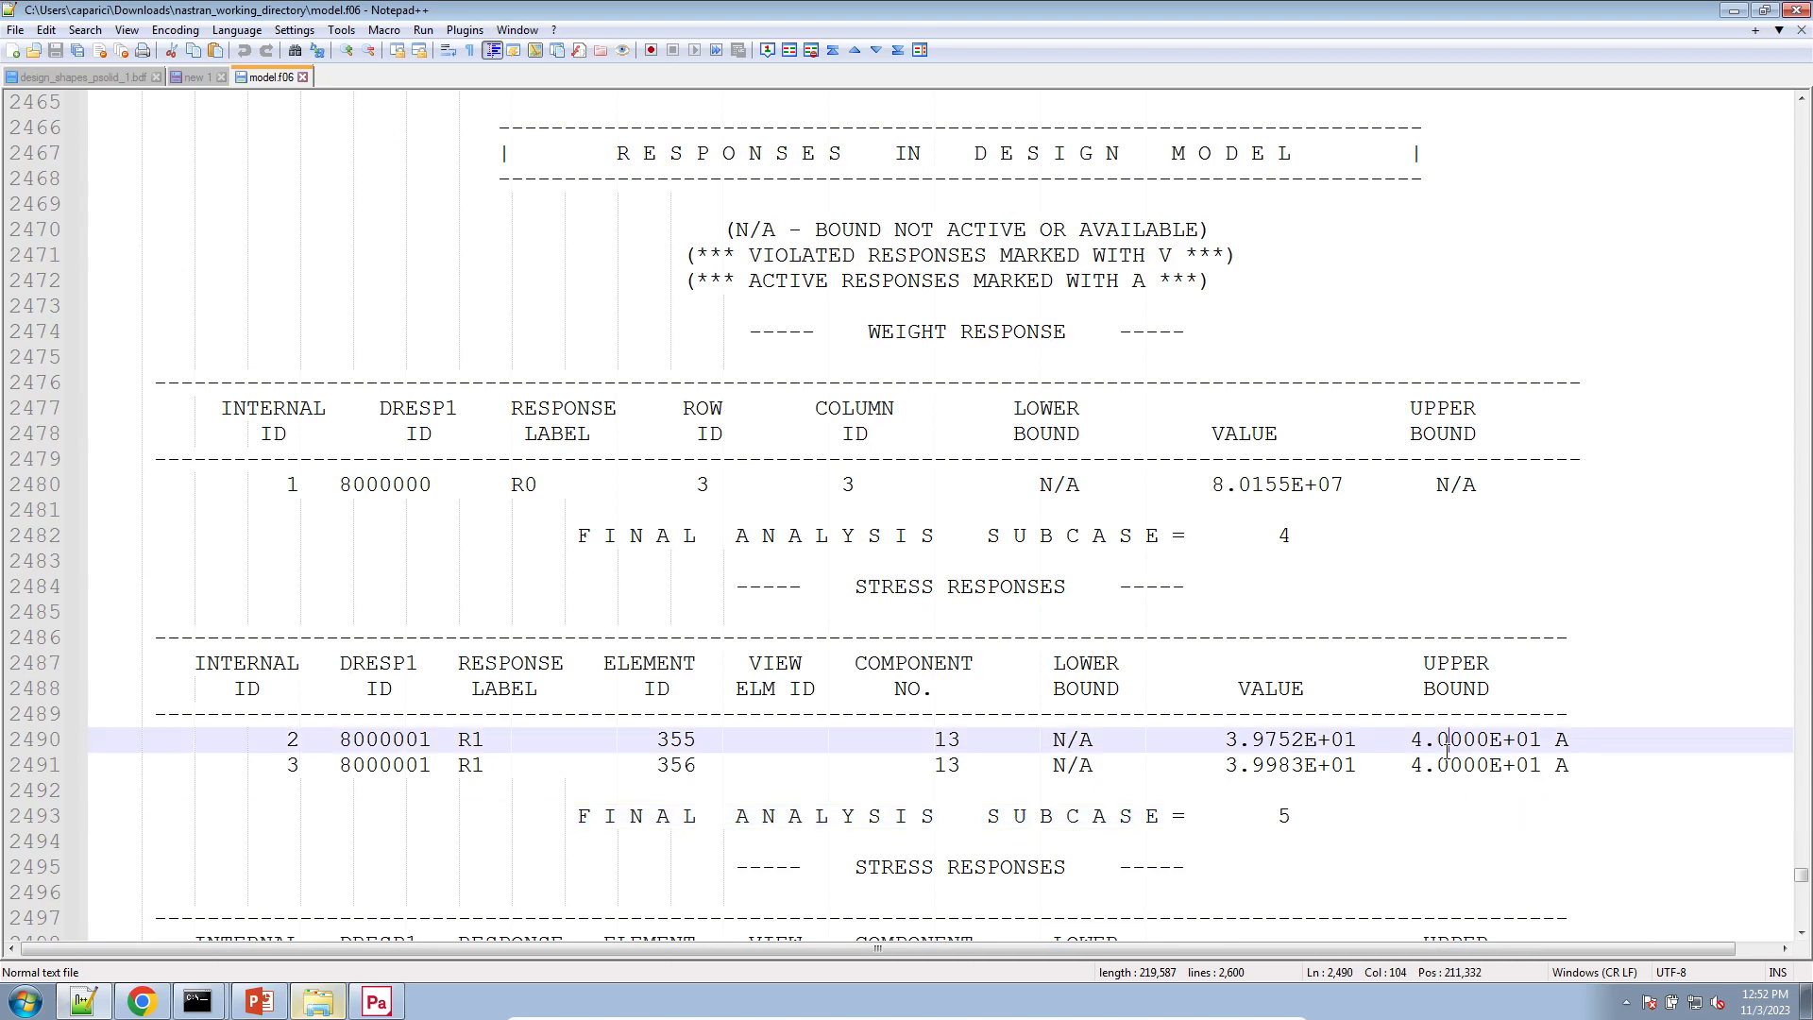
click(1224, 740)
alt+drag(1224, 739, 1363, 761)
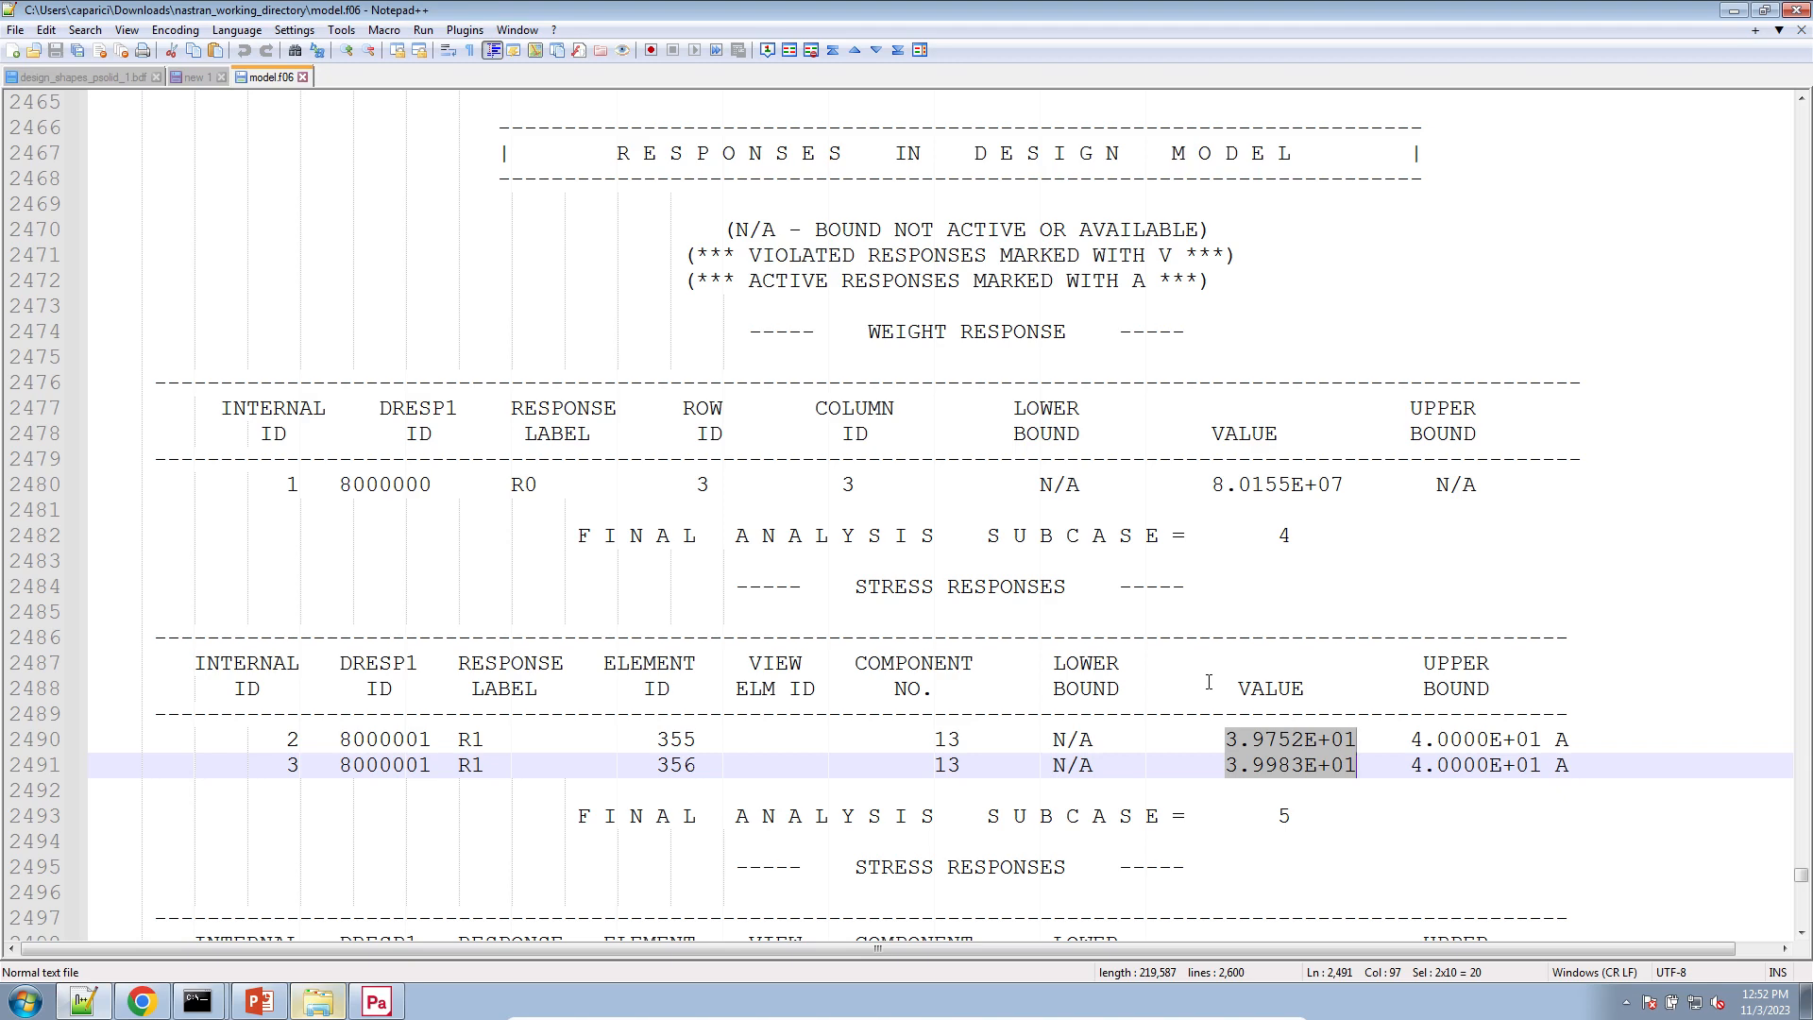
click(1251, 740)
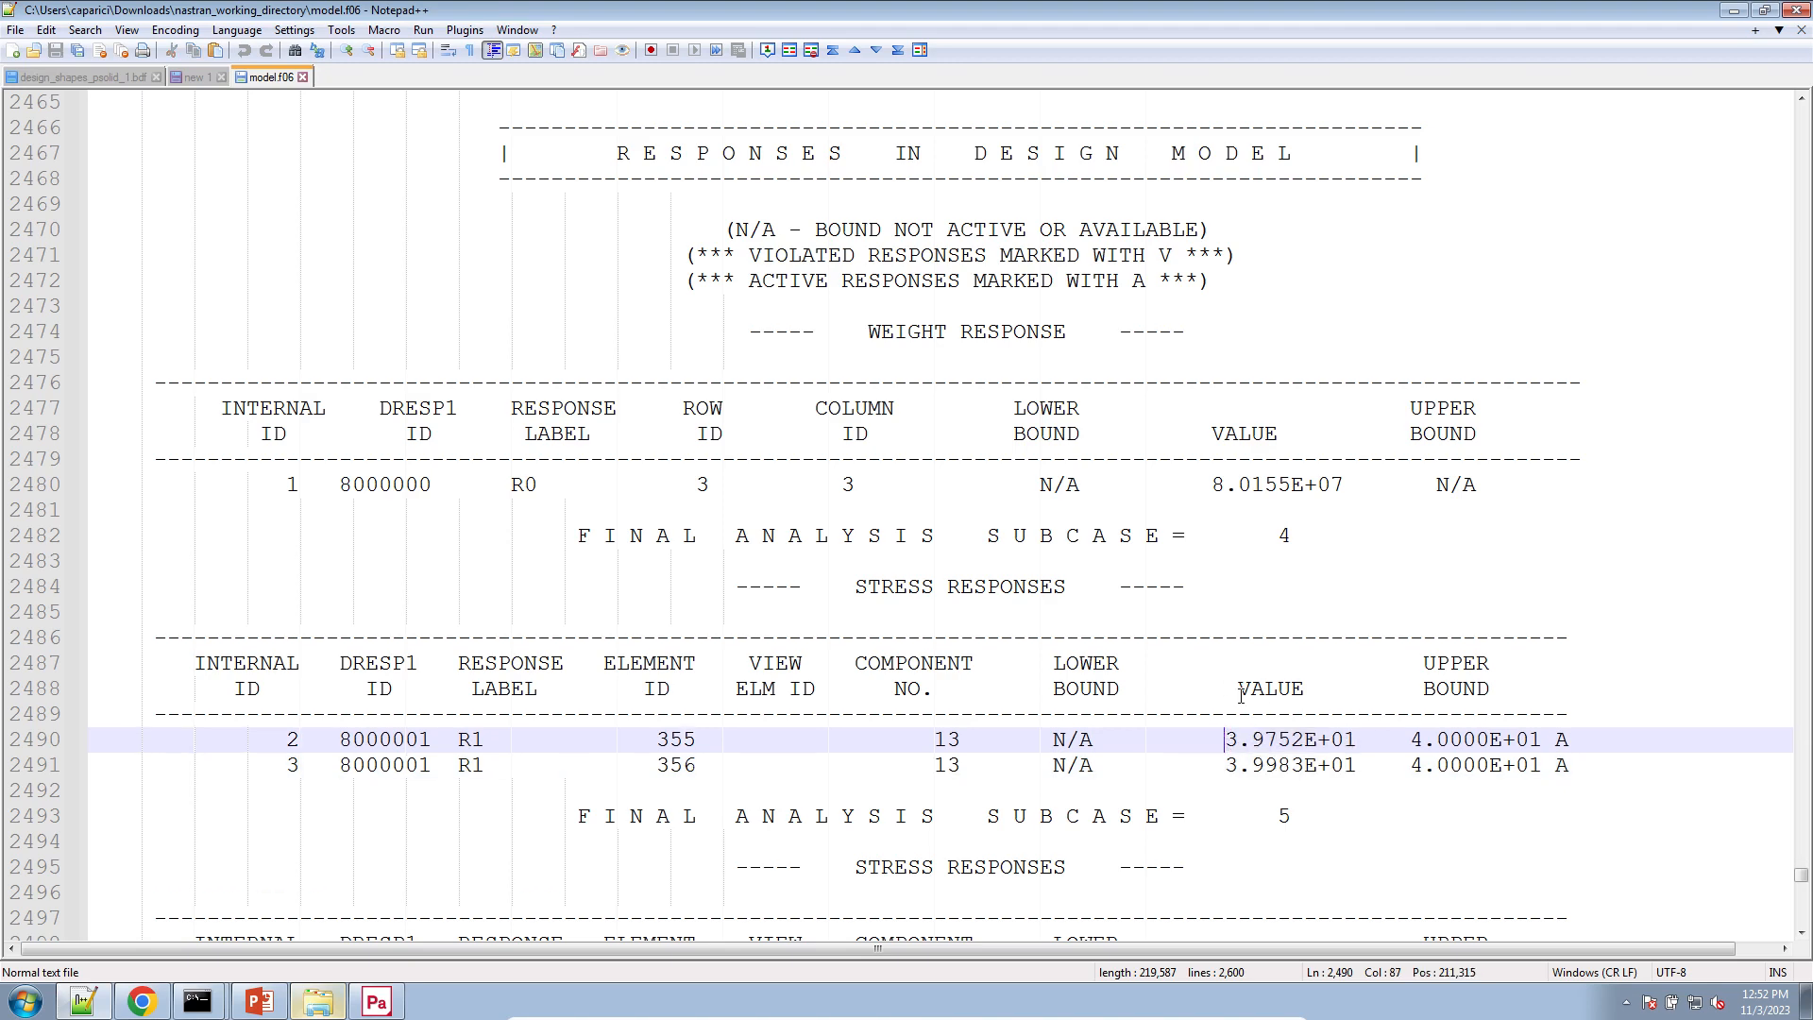
scroll(795, 581, down, 2)
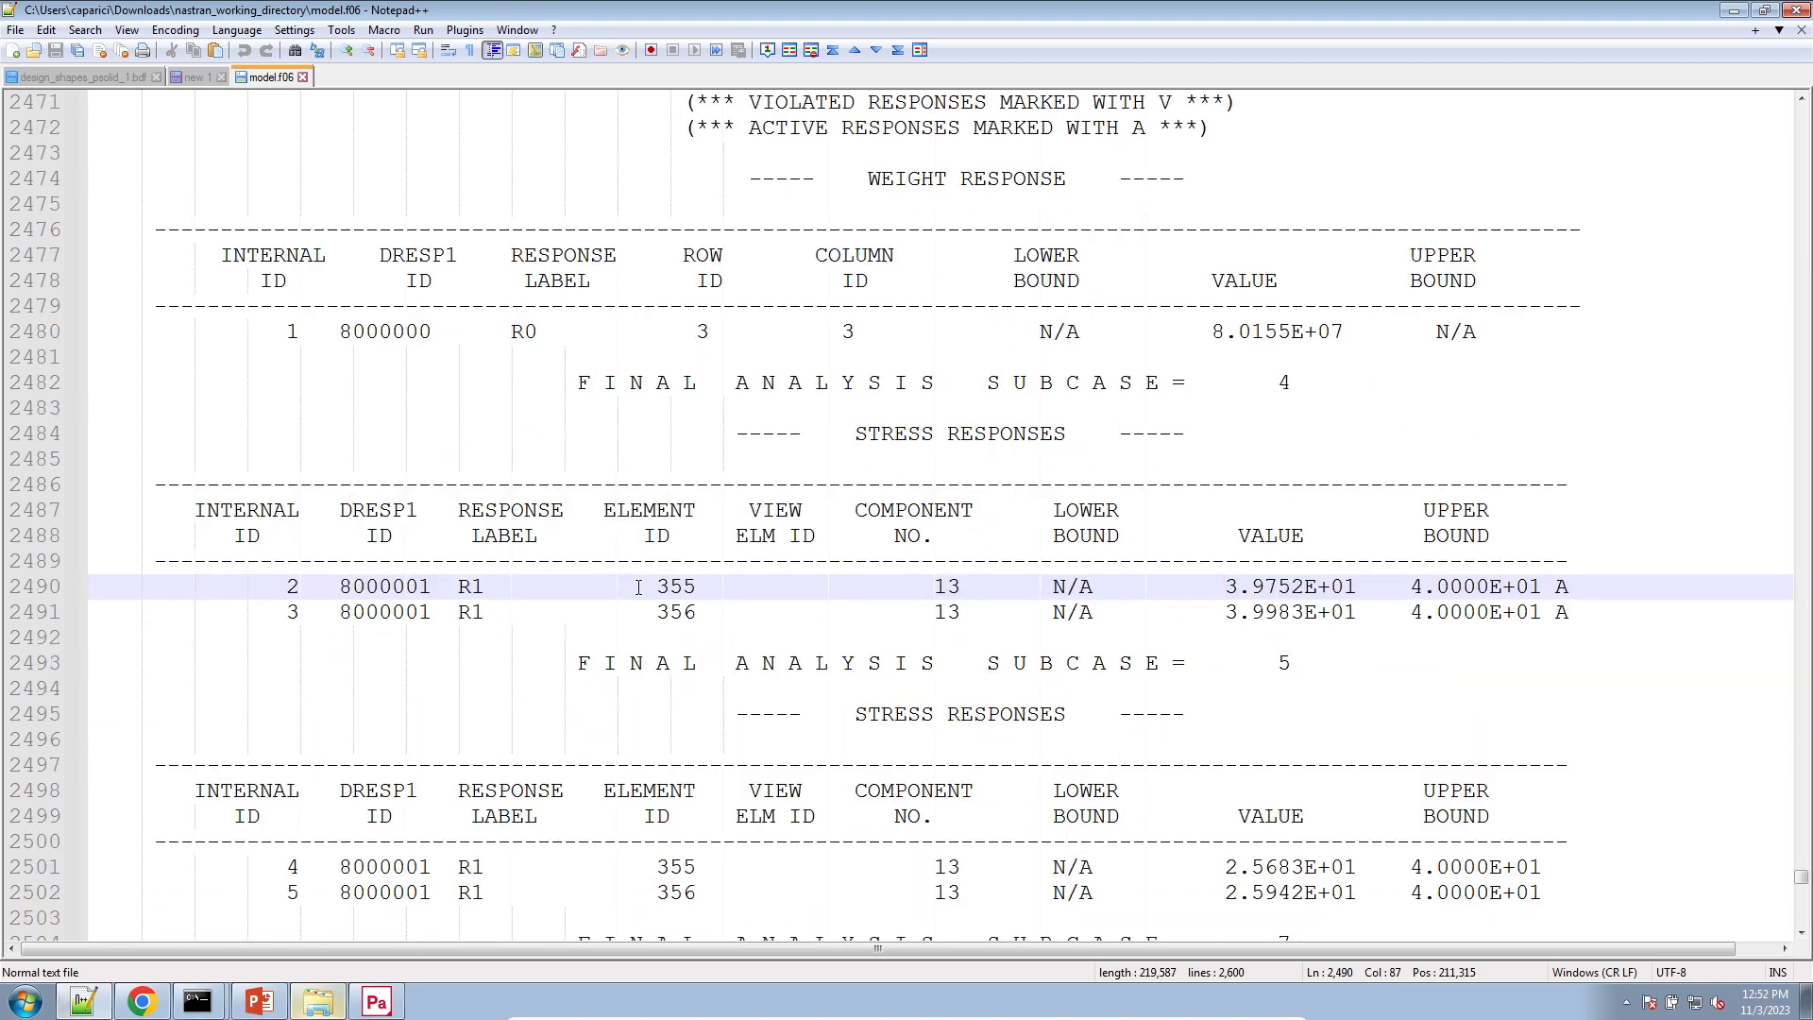
double_click(665, 587)
click(663, 586)
double_click(665, 586)
drag(1227, 586, 1348, 589)
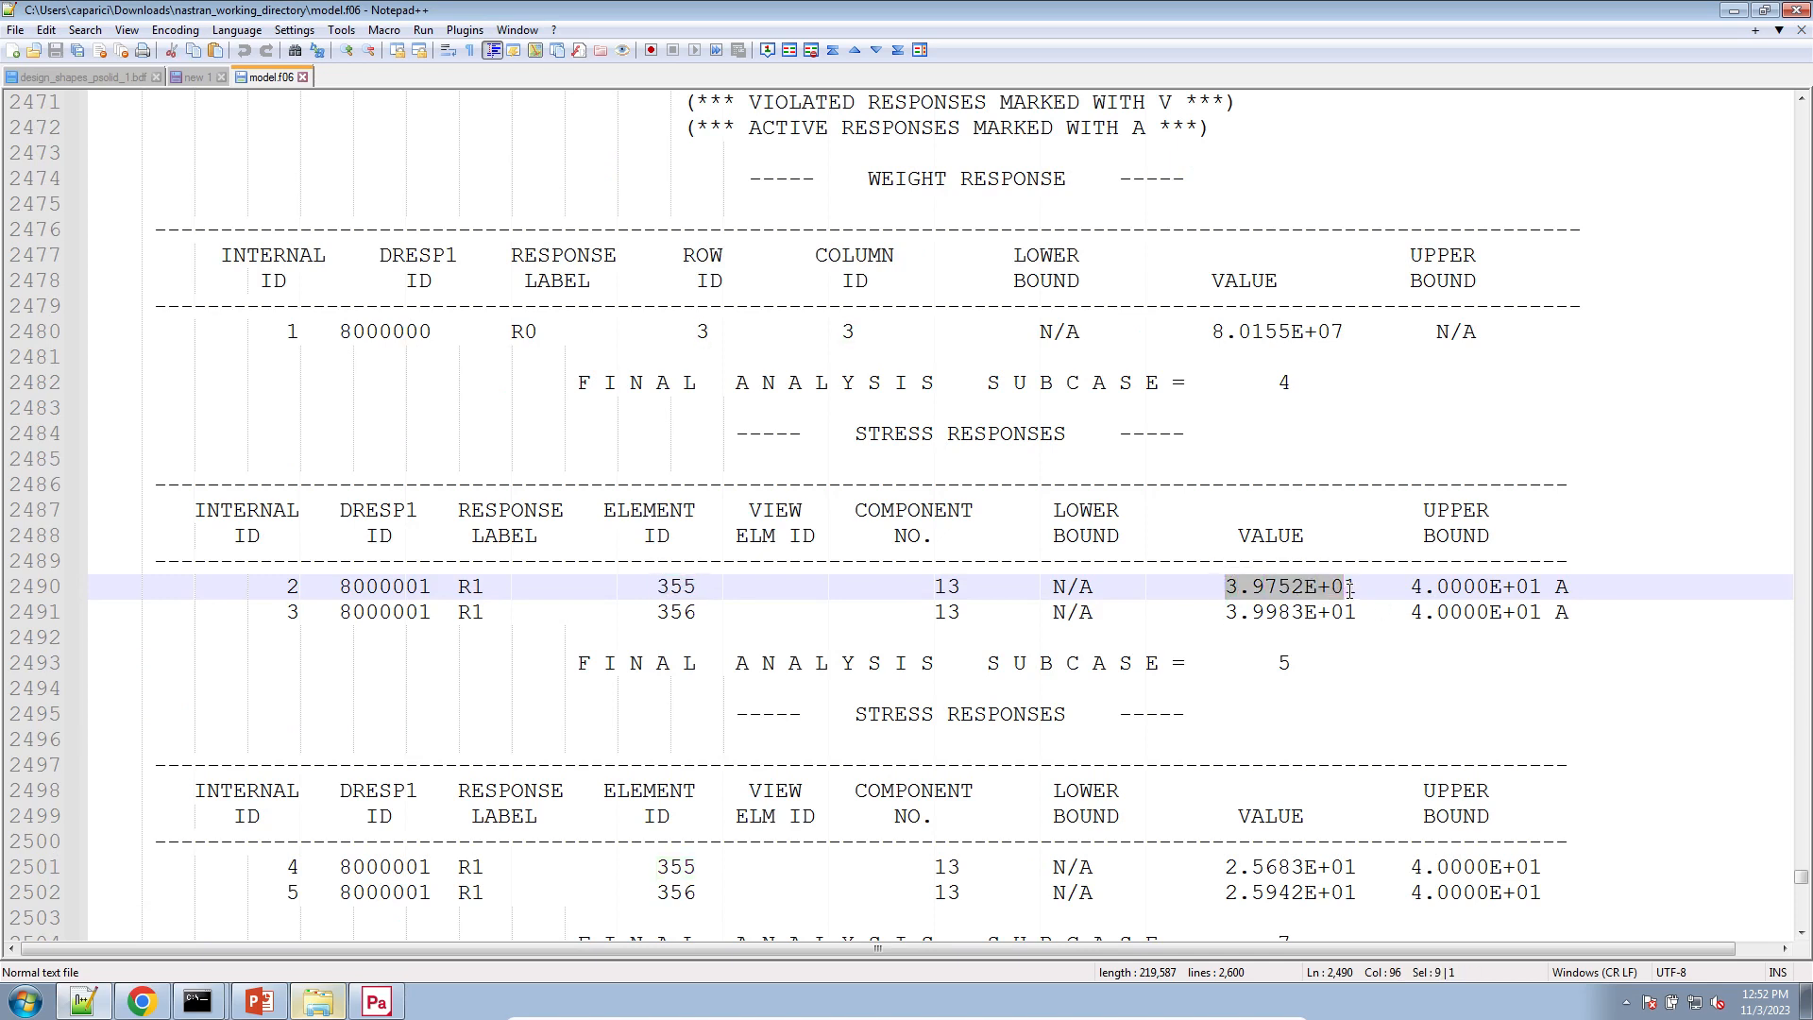
- Highlight the output from the subcase 7 stress responses back up to the Design Constraints on Responses heading
scroll(1489, 588, down, 3)
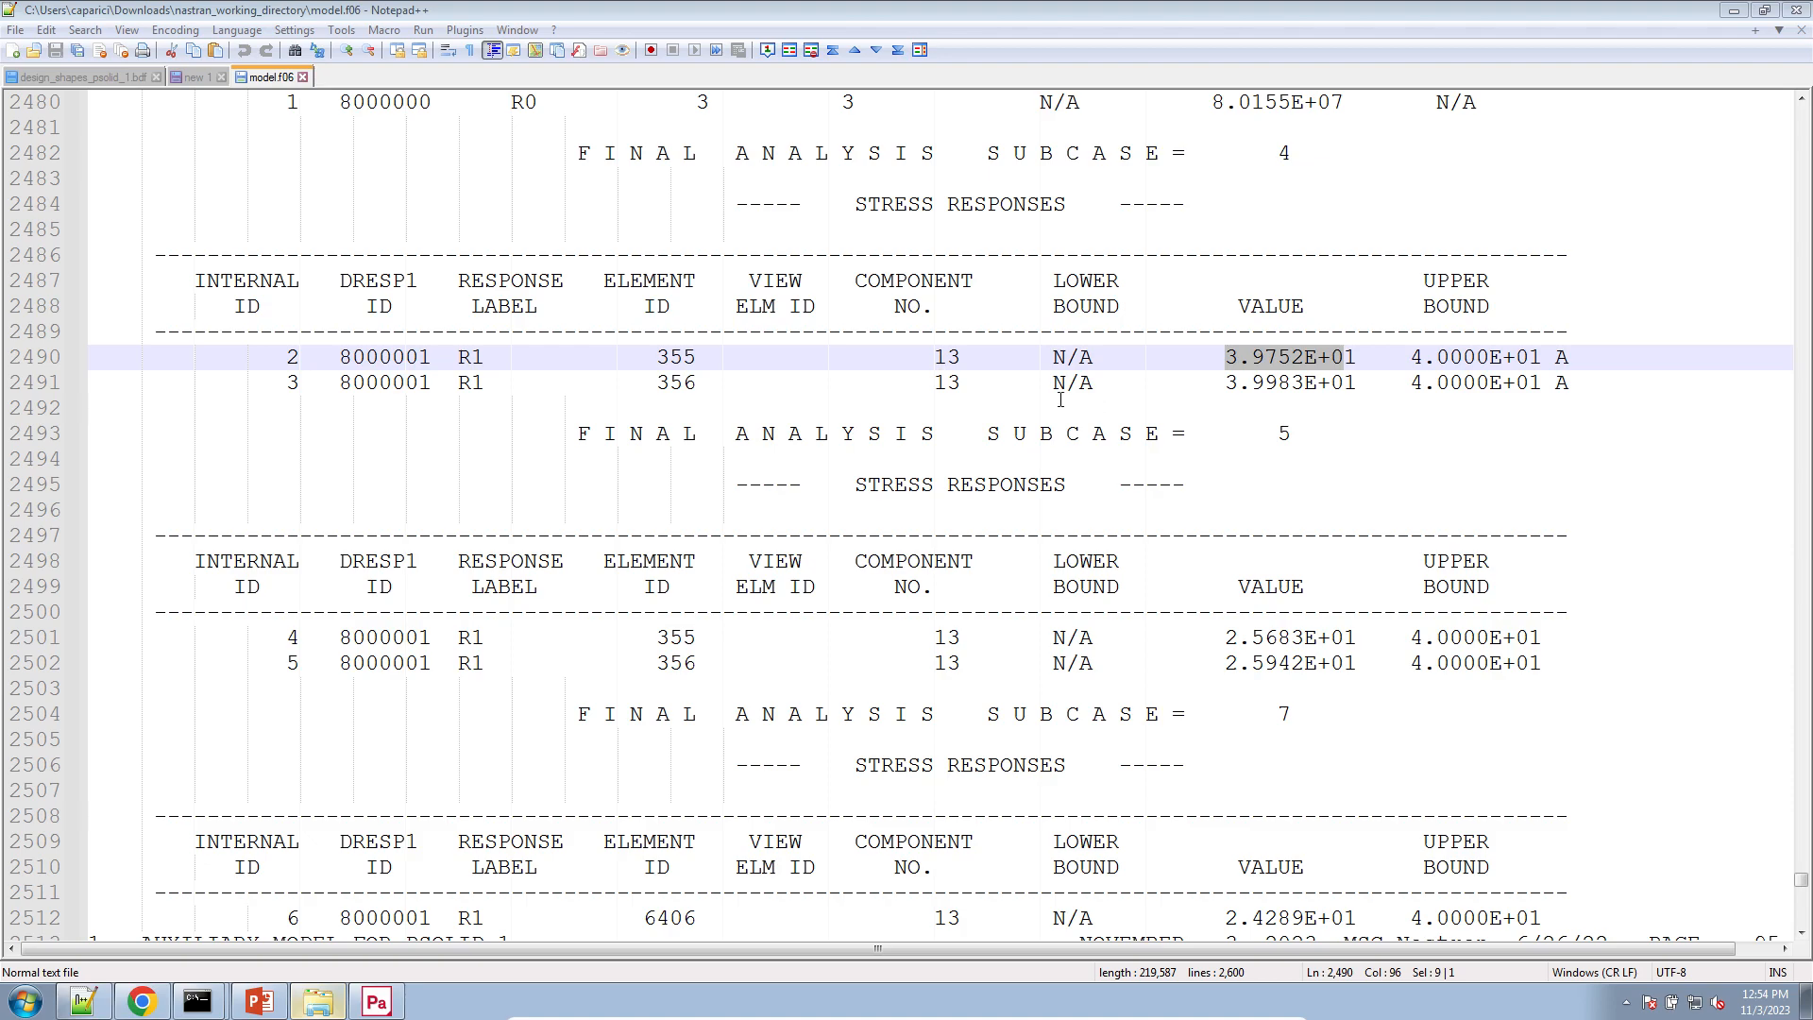
drag(1570, 781, 5, 408)
scroll(710, 398, down, 4)
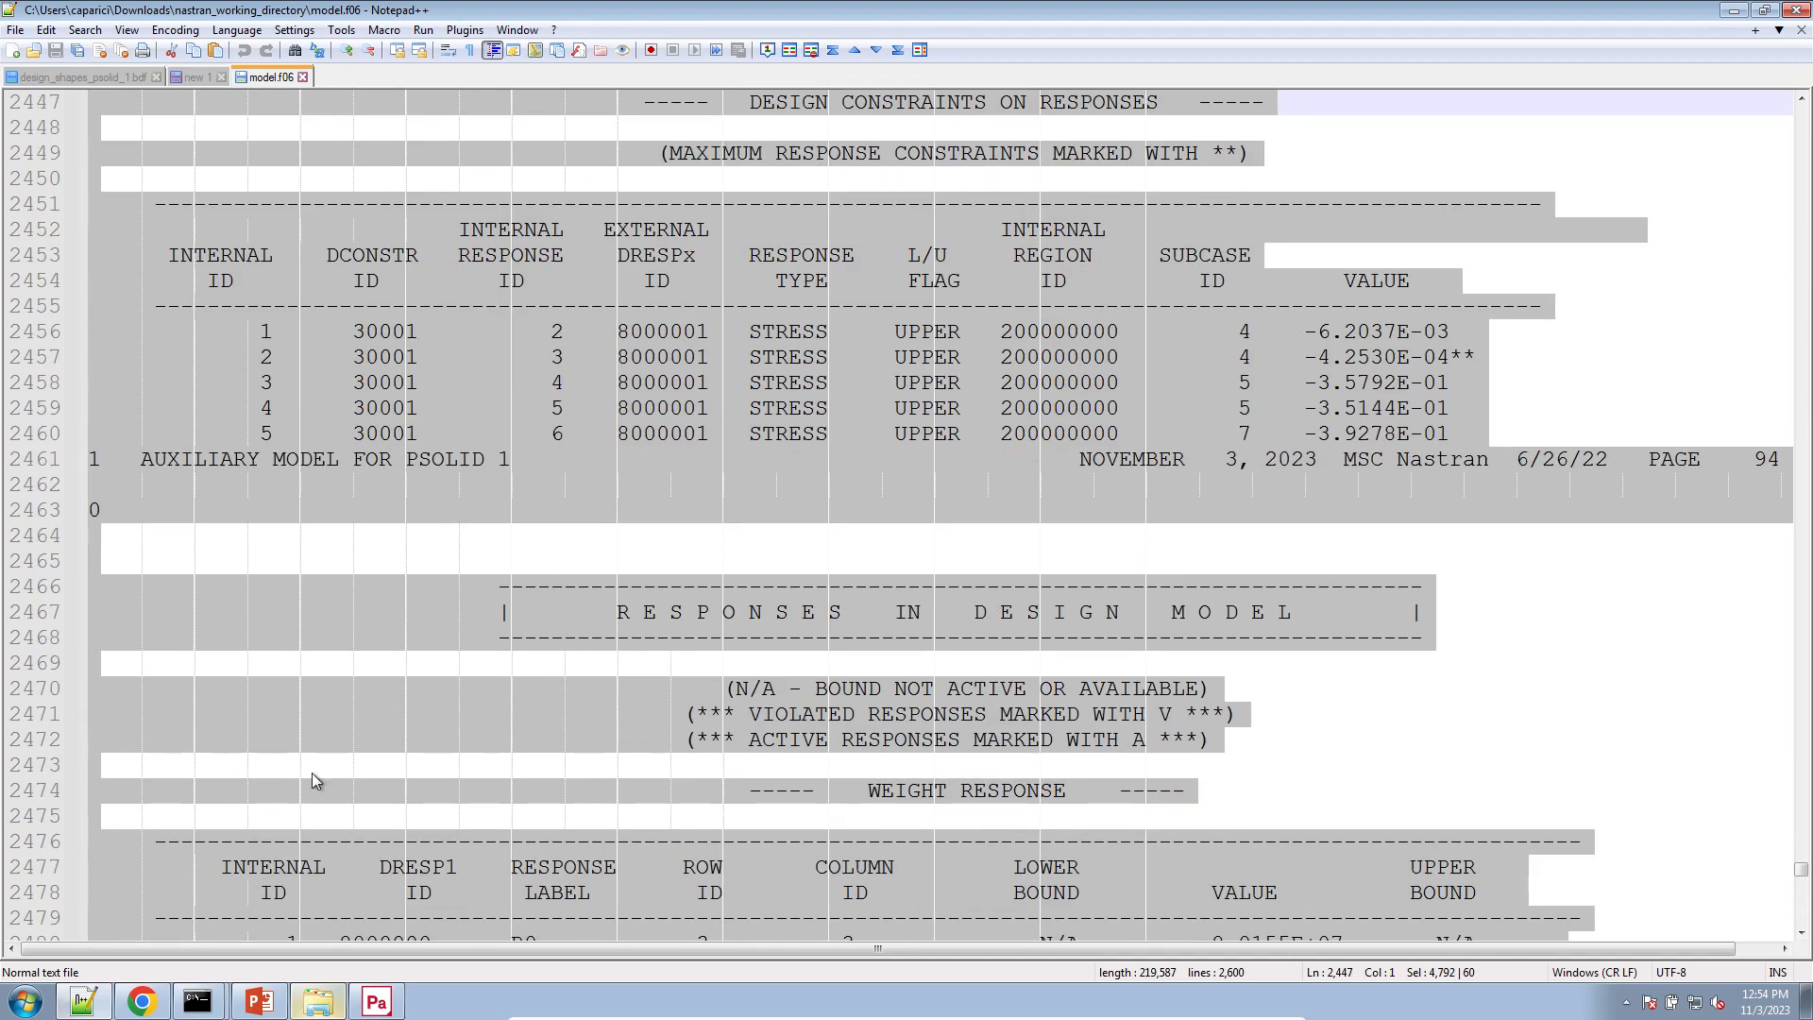
- Switch to the SOL 200 Web App in Chrome and open the Responses (.f06) app from the full list of web apps
click(151, 1001)
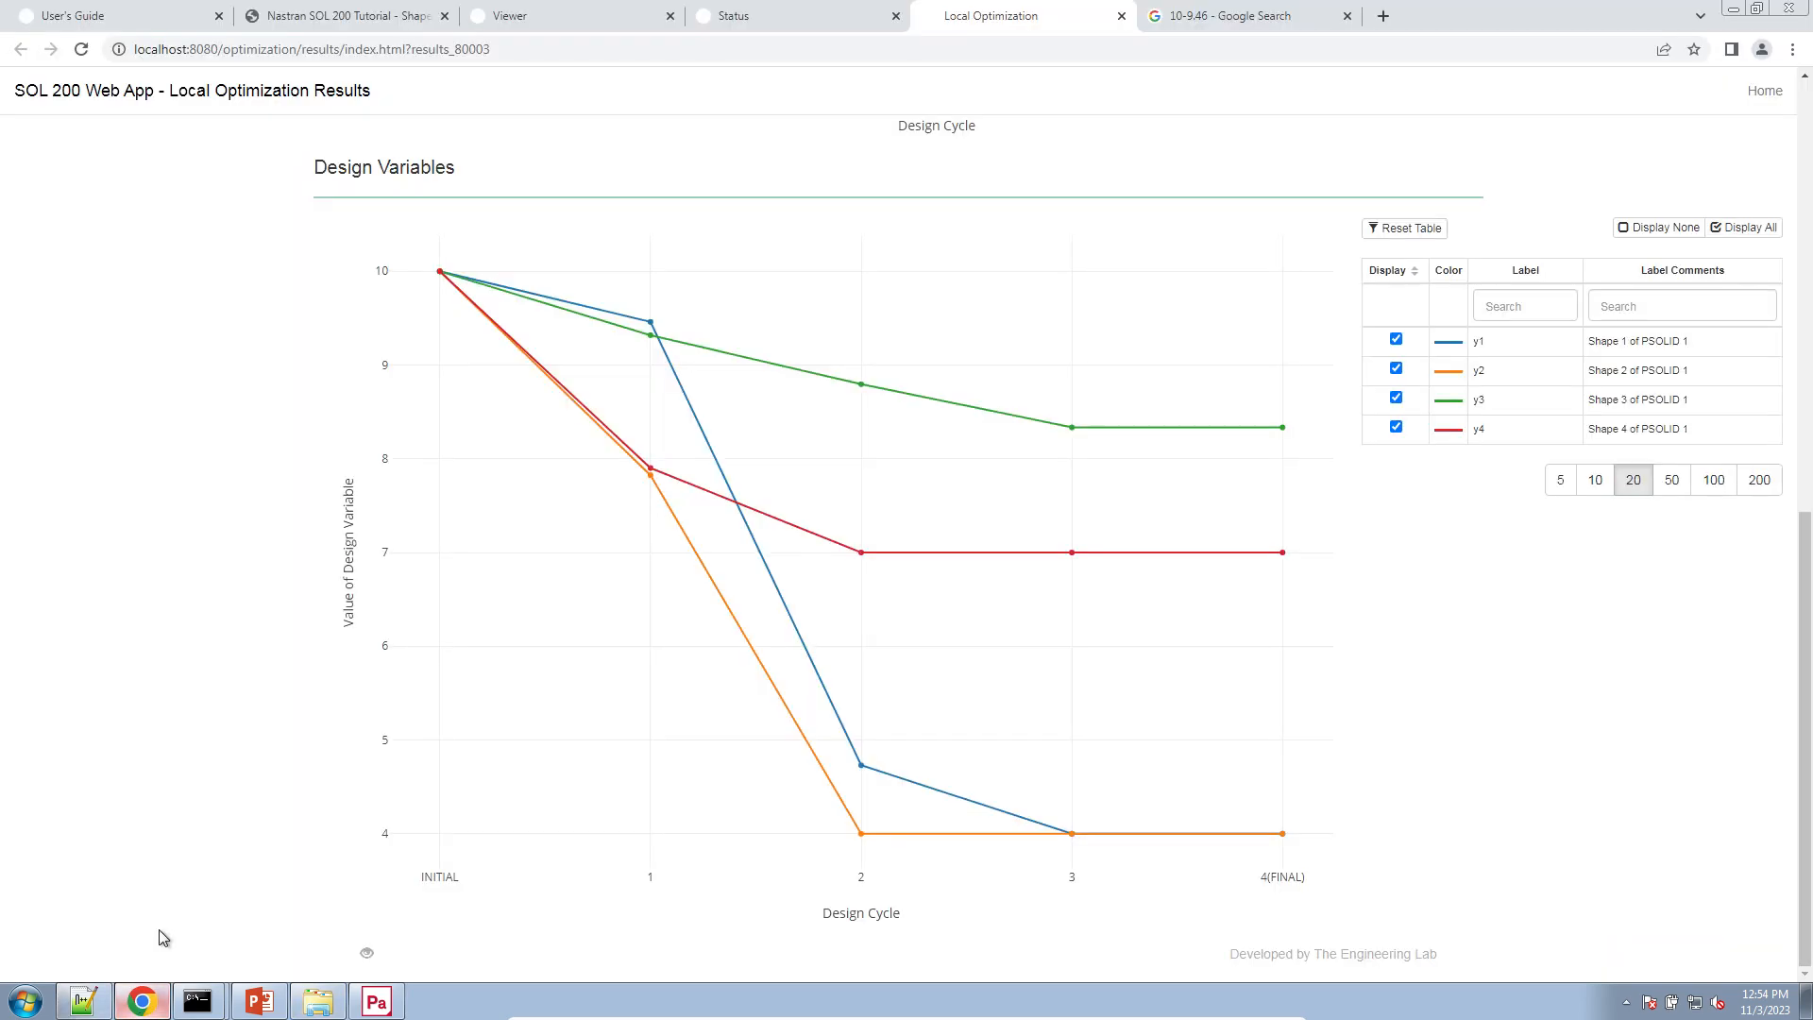
click(166, 20)
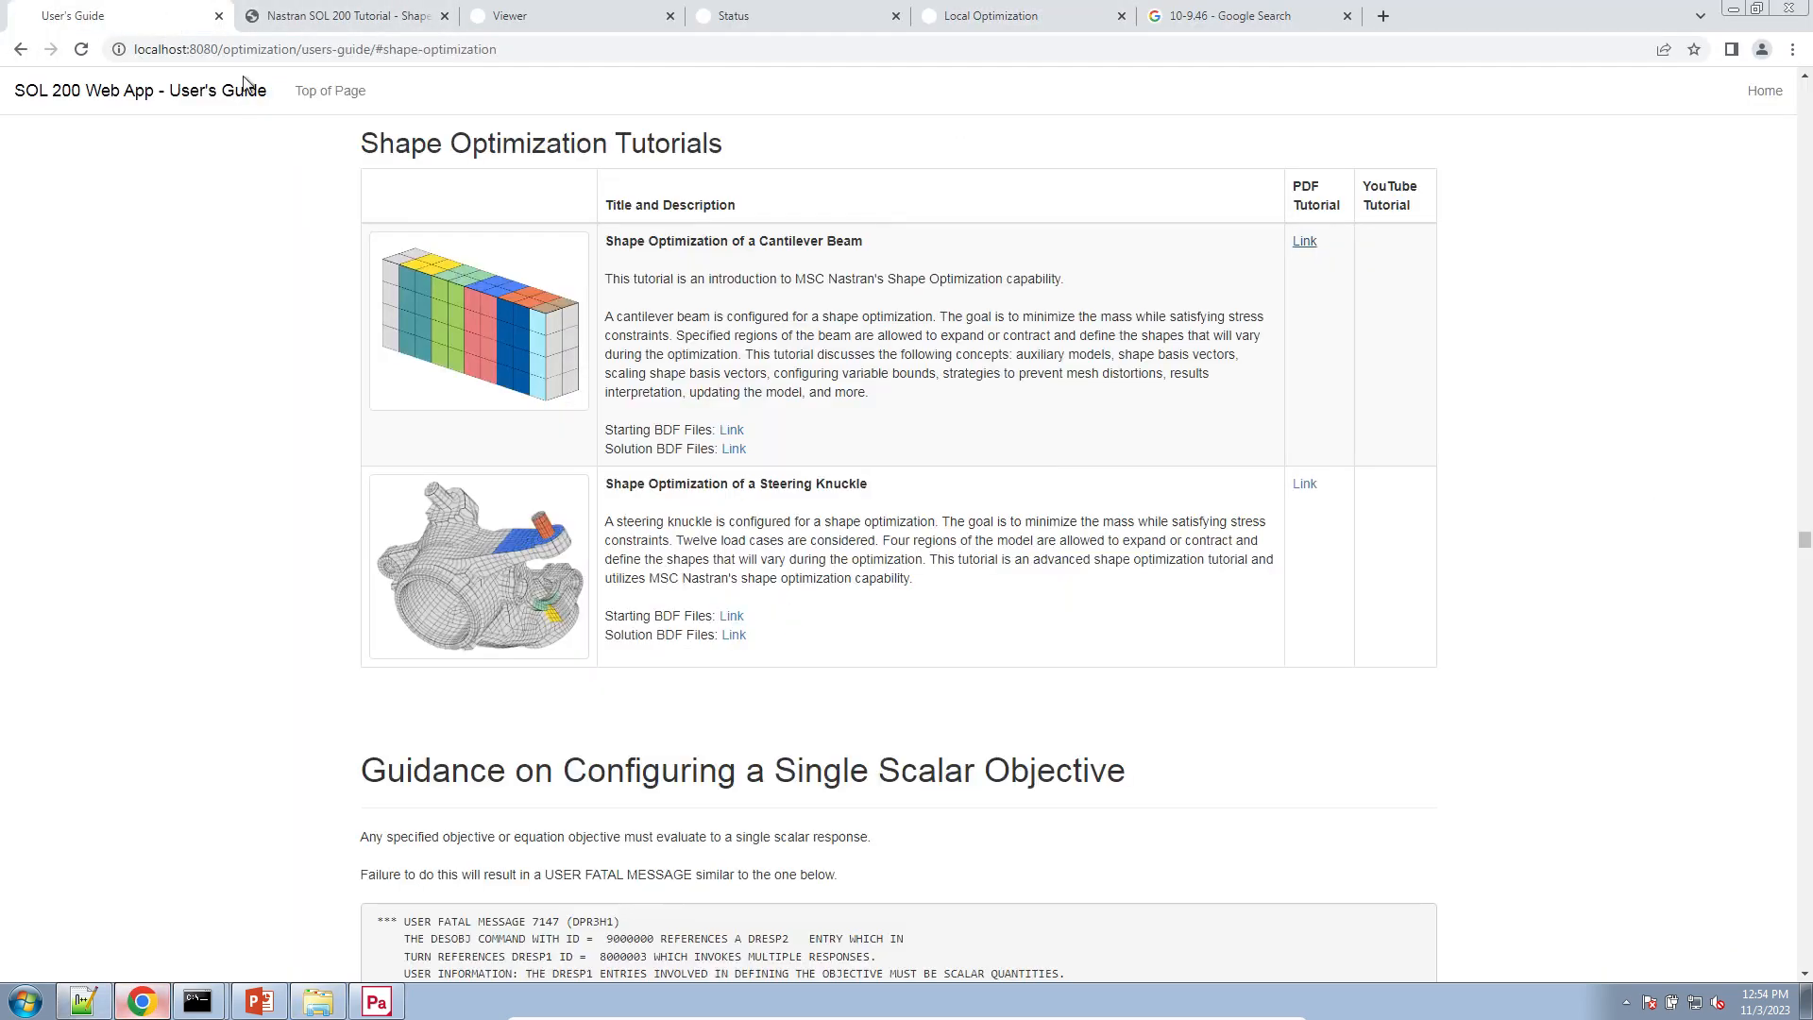
click(1743, 100)
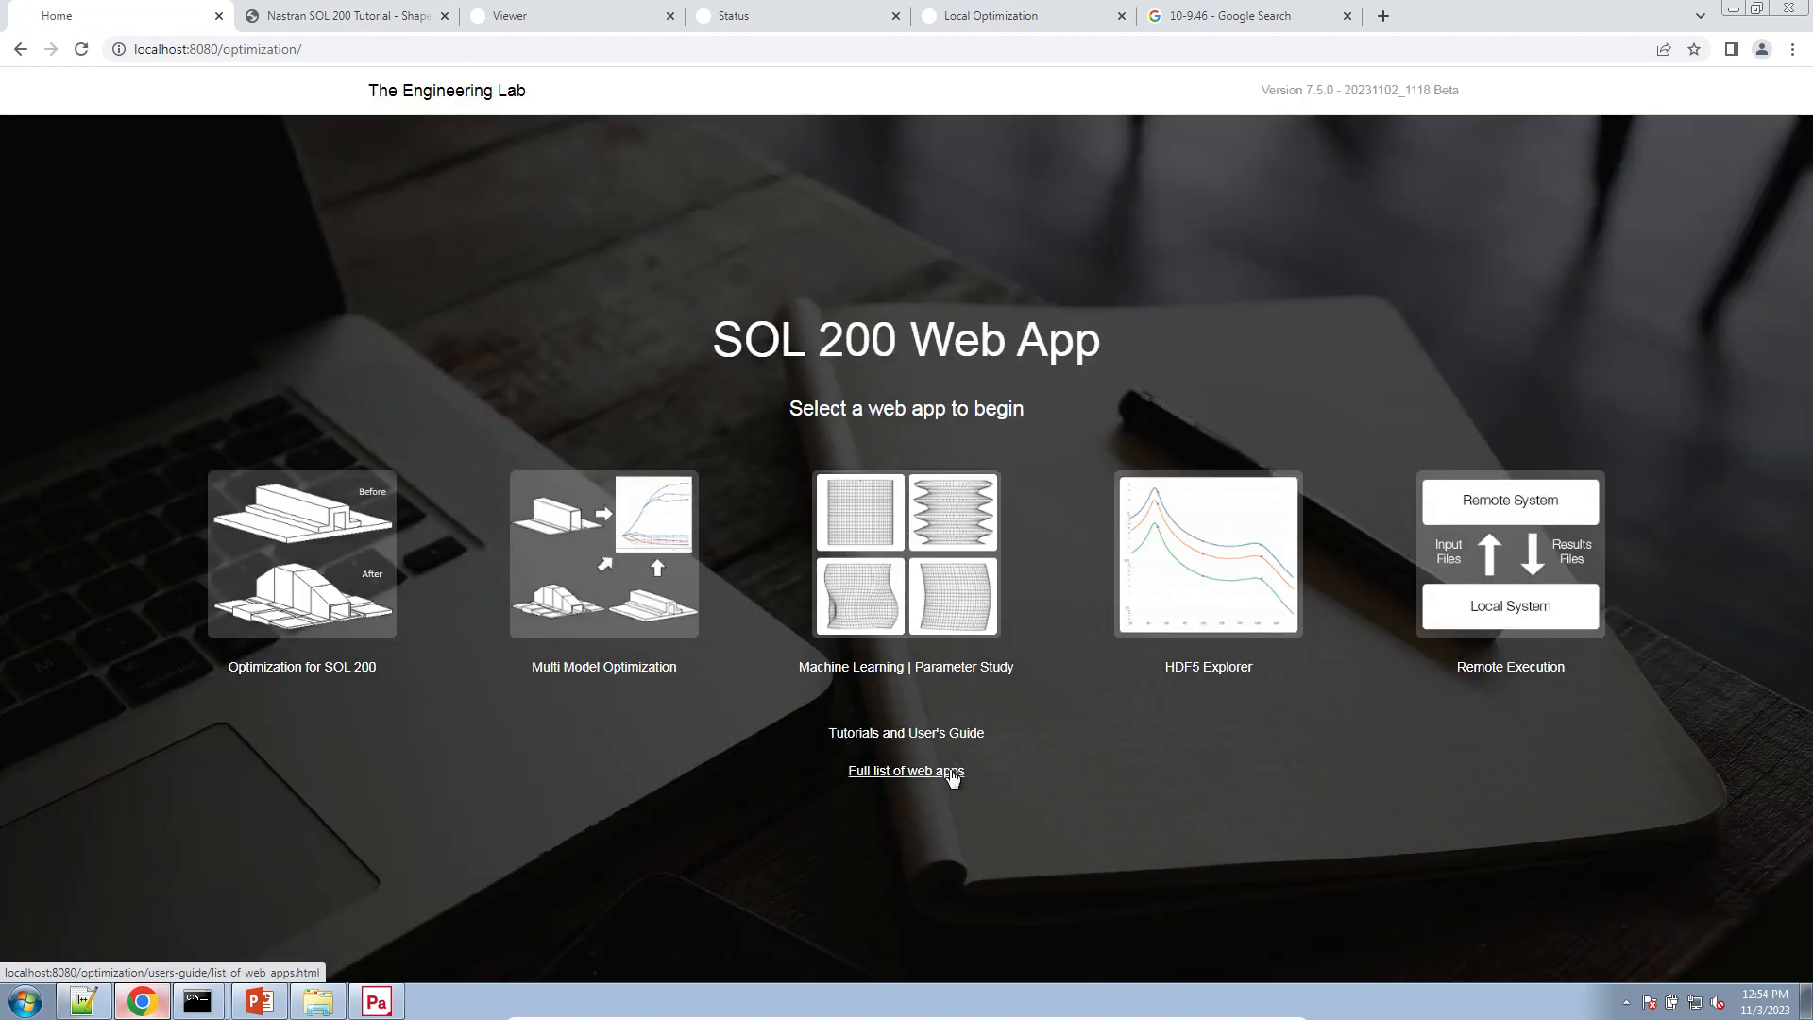
click(952, 772)
scroll(694, 720, down, 8)
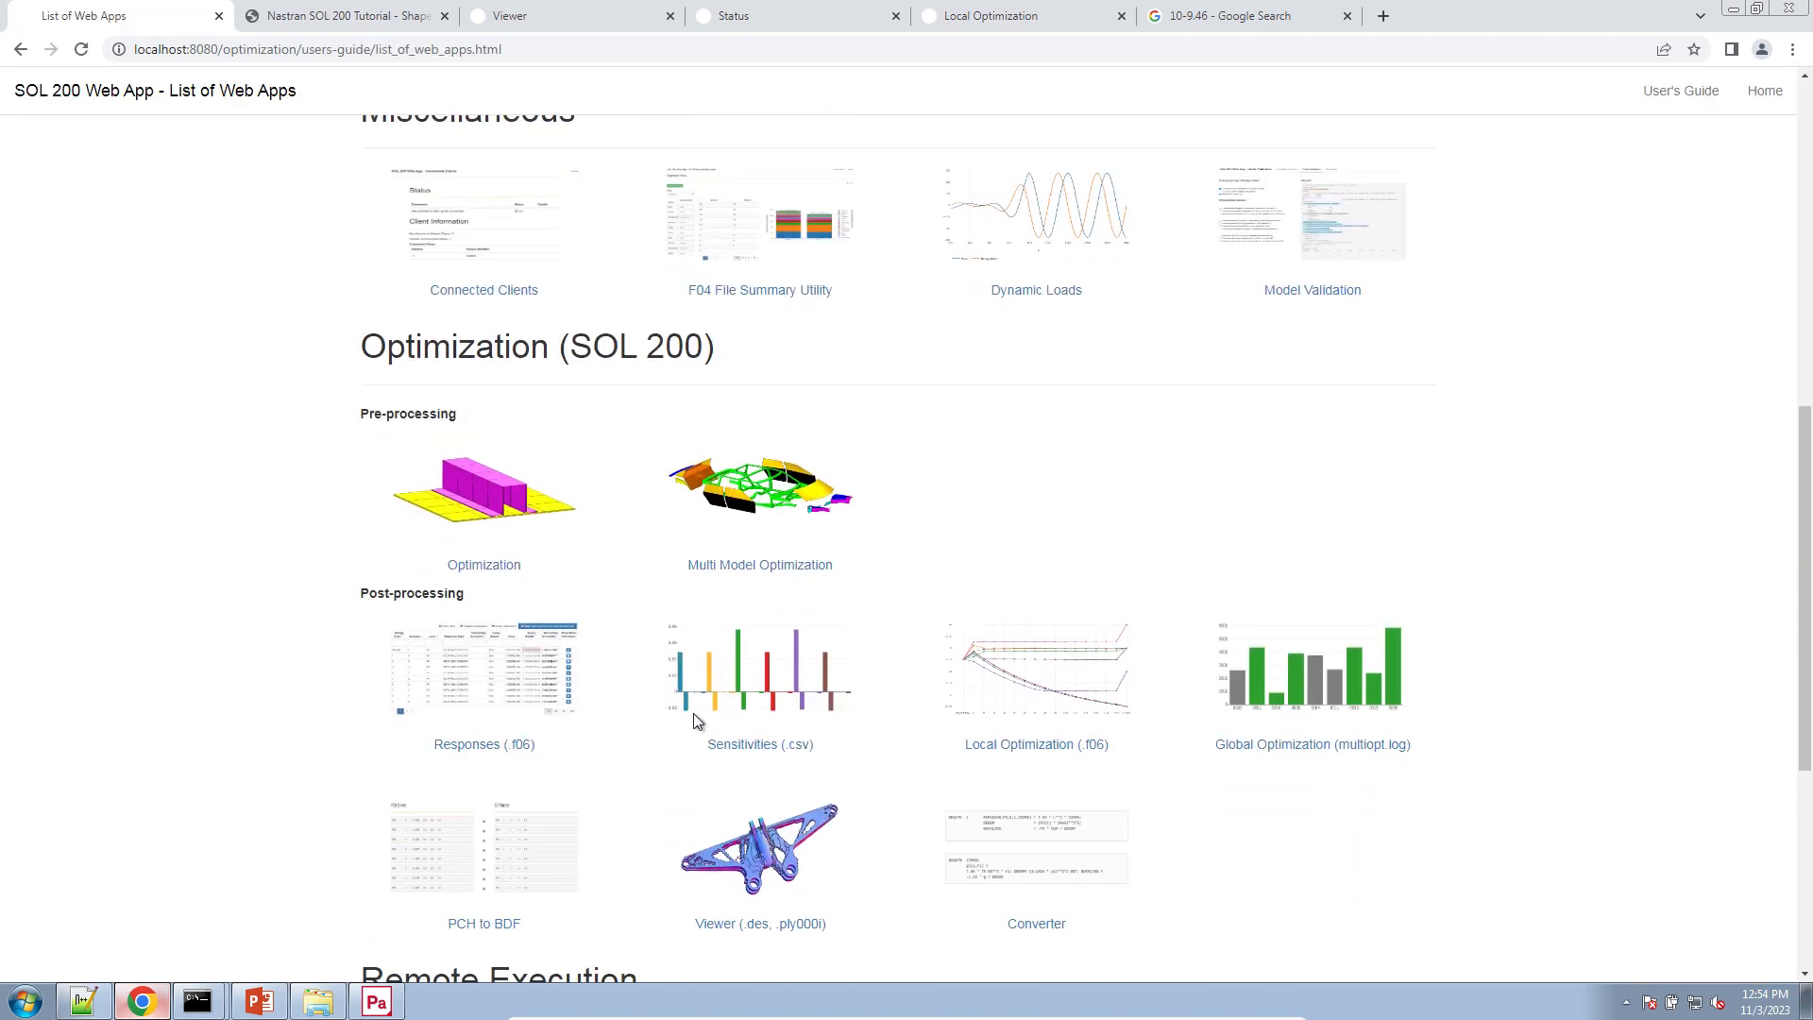
scroll(693, 721, down, 1)
click(562, 652)
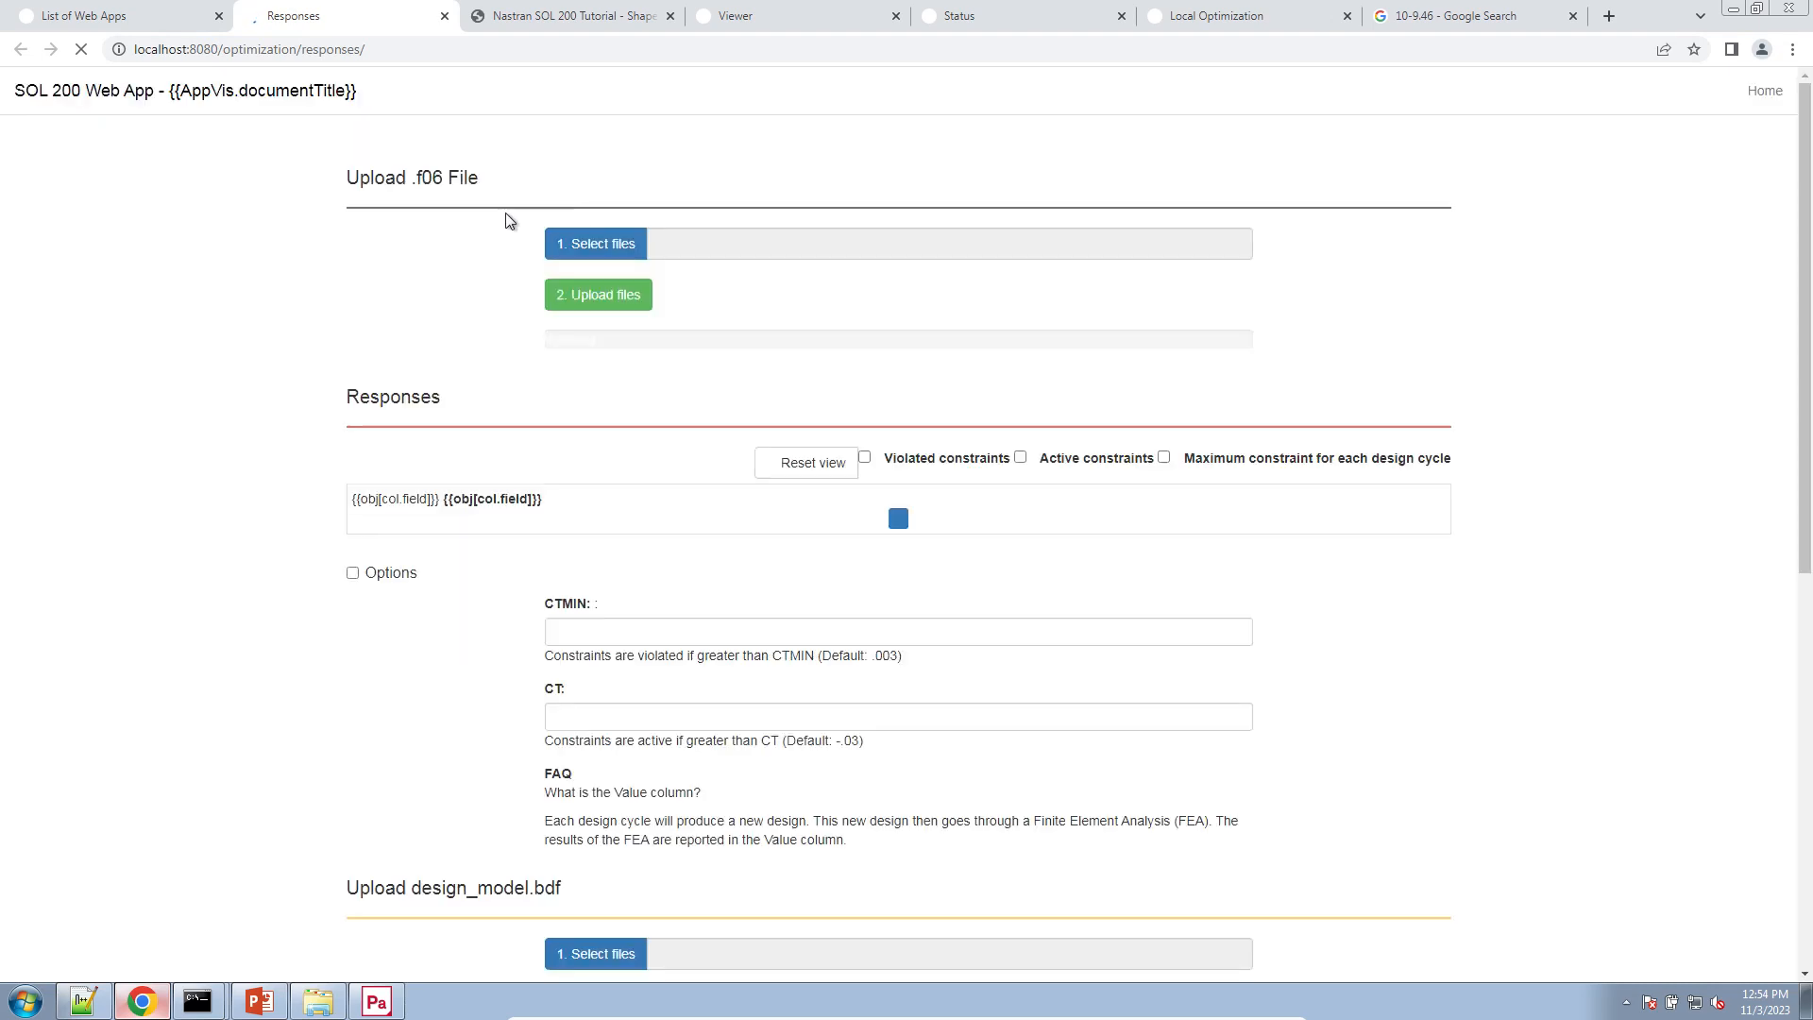
- Upload model.f06 from nastran_working_directory and show only the maximum constraint for each design cycle in the responses table
click(566, 244)
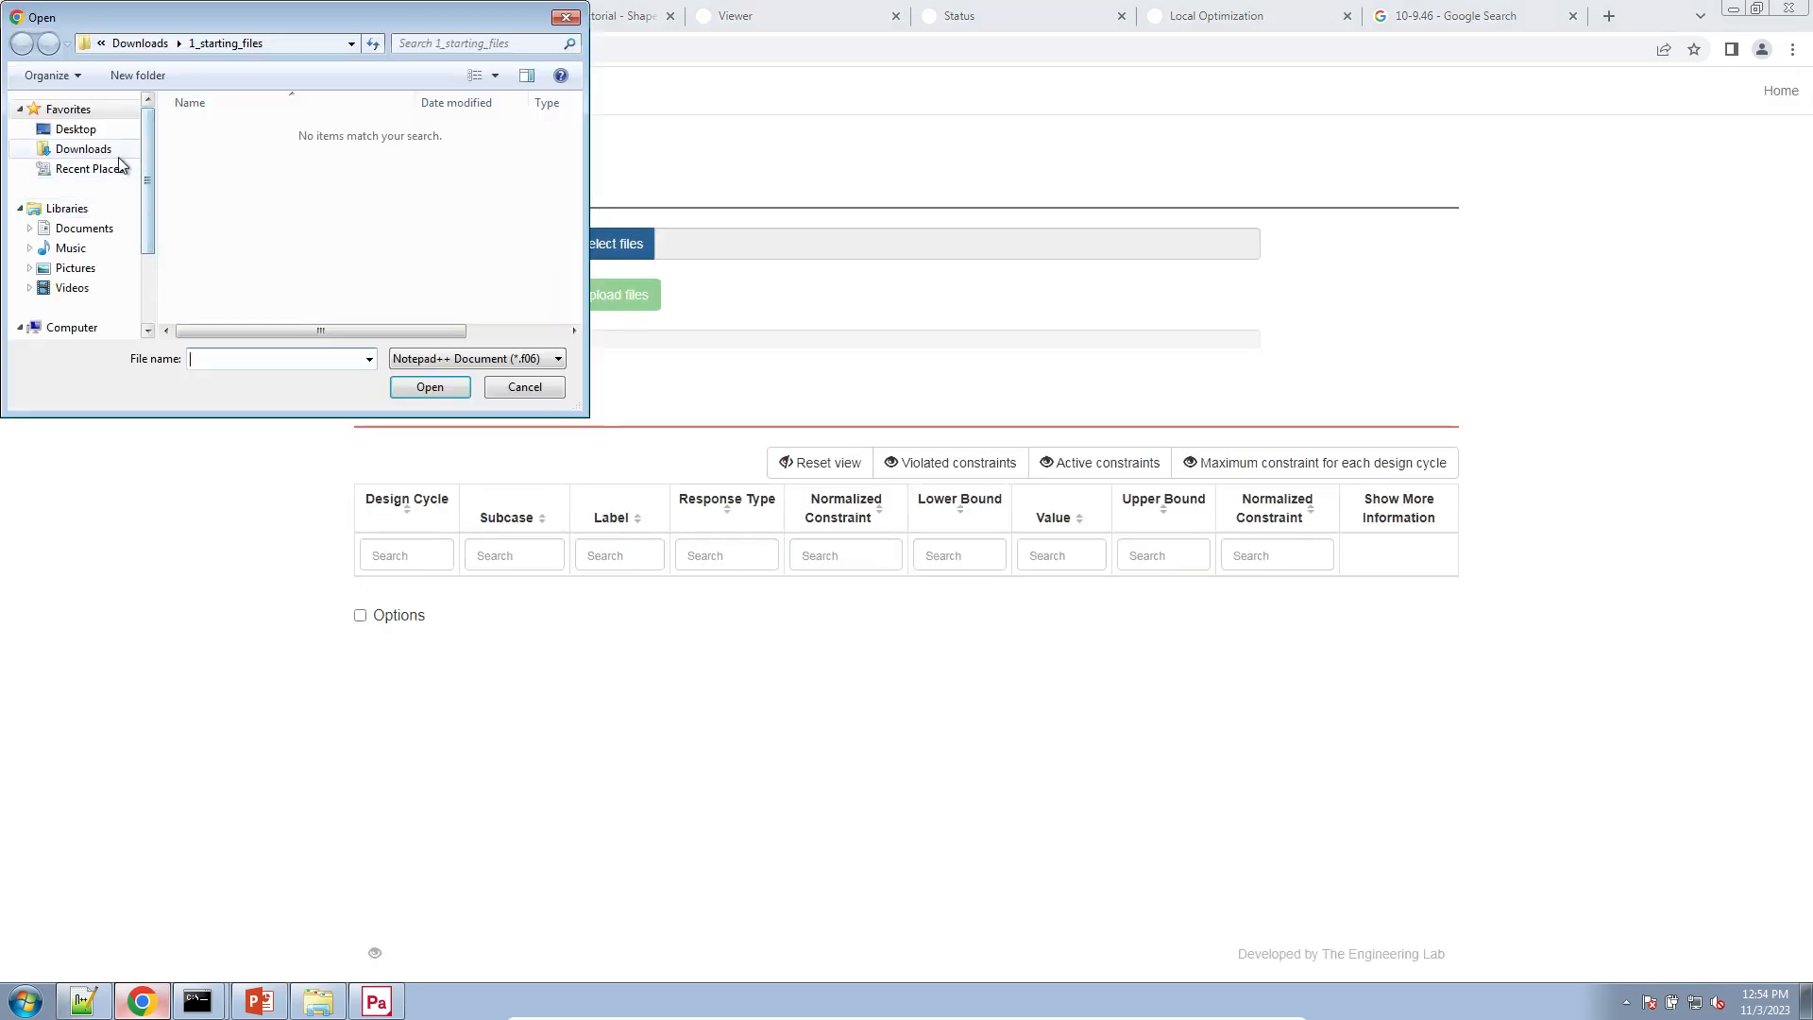
click(111, 149)
double_click(264, 167)
click(259, 189)
double_click(259, 189)
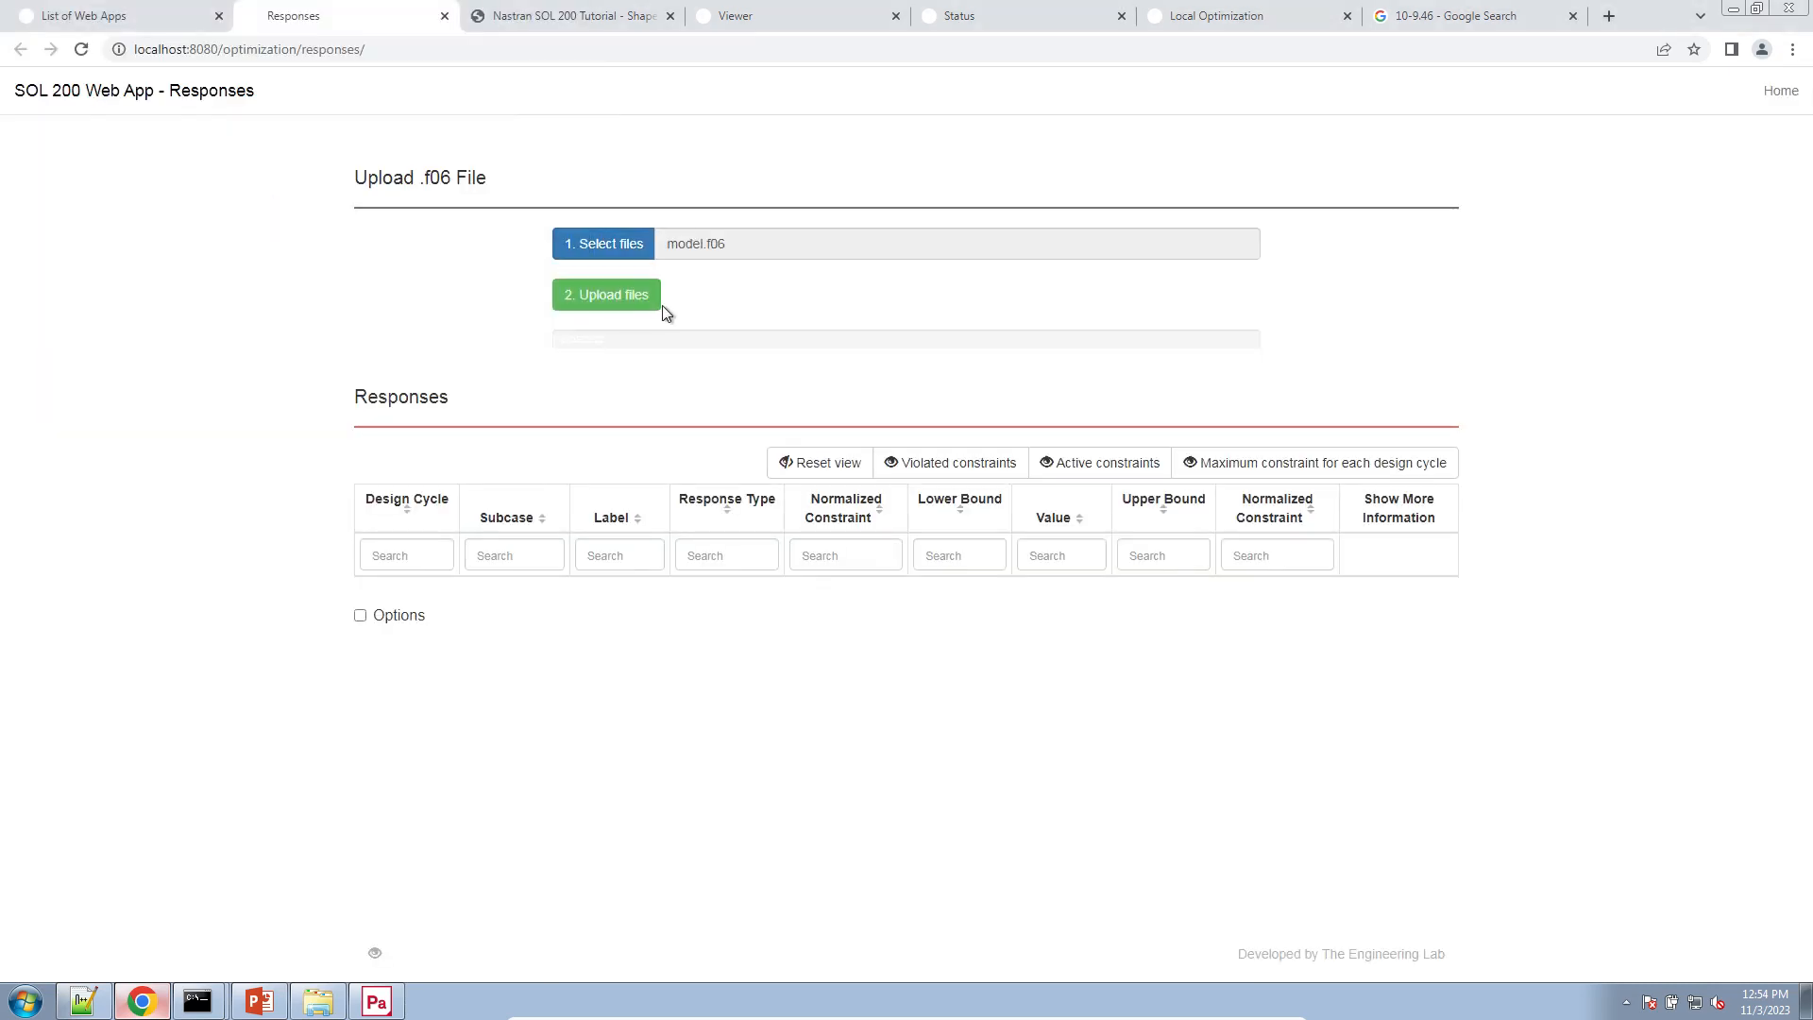
click(656, 298)
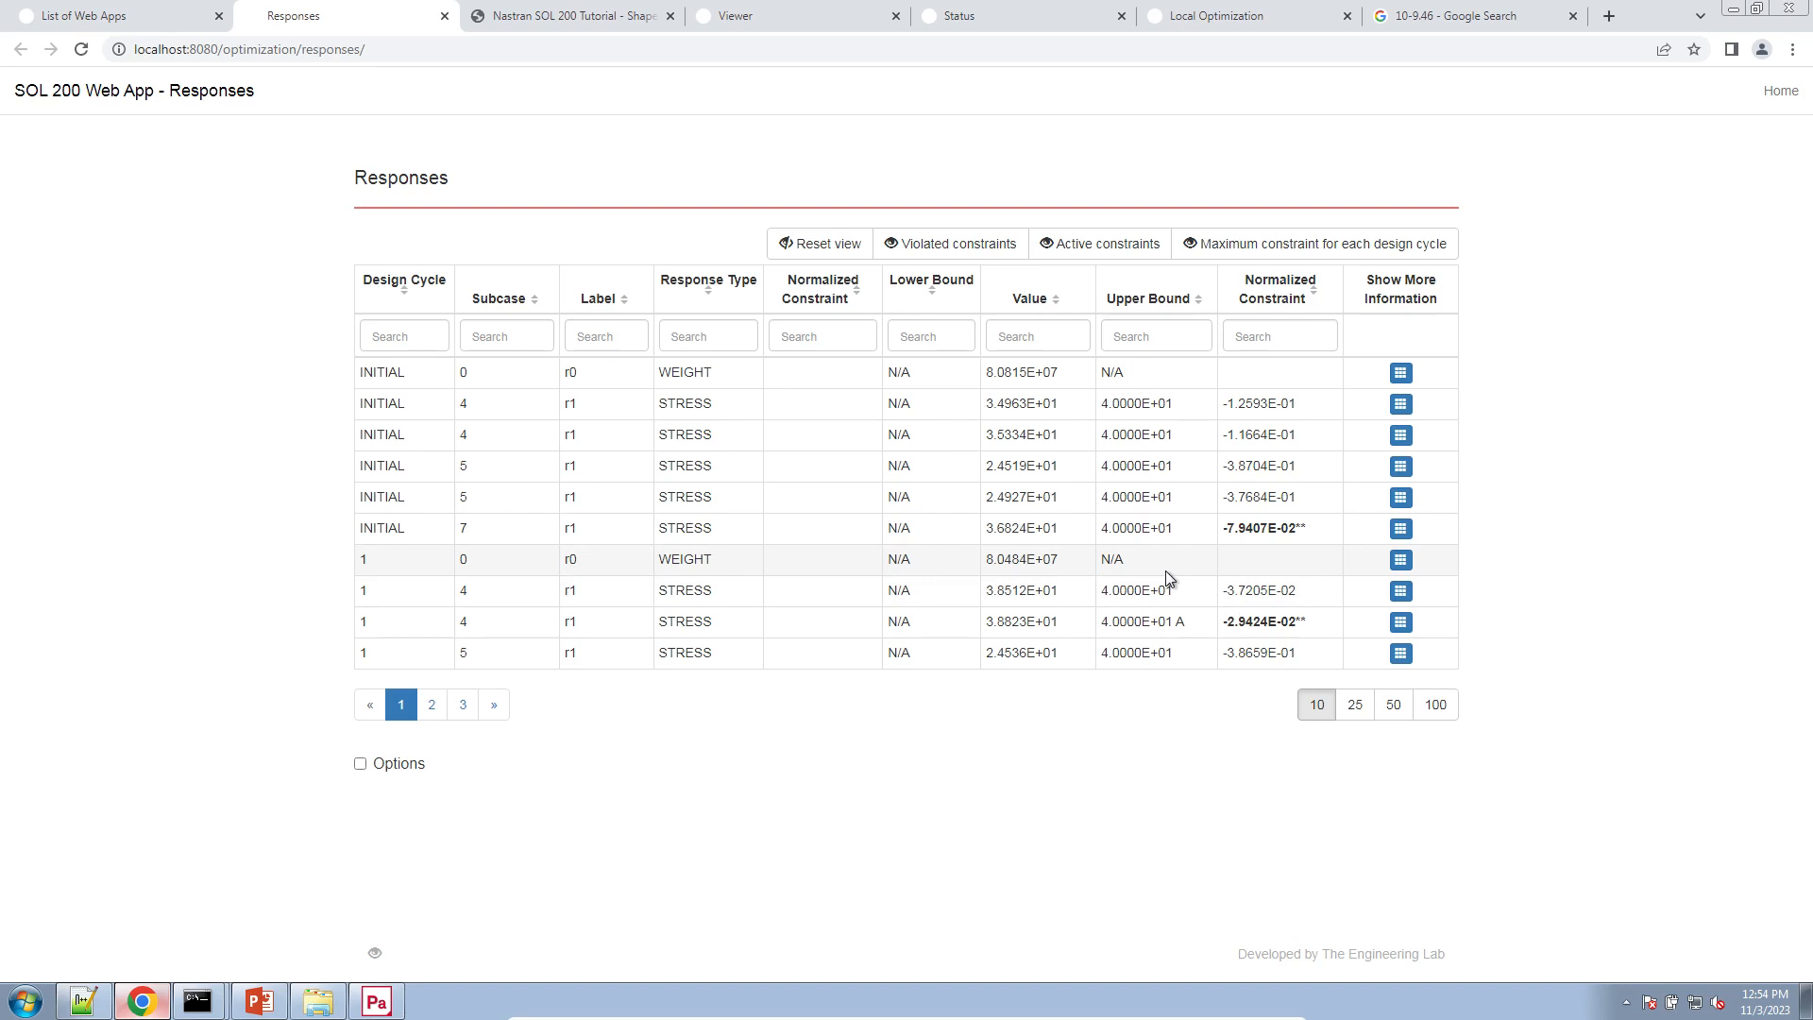
click(1259, 255)
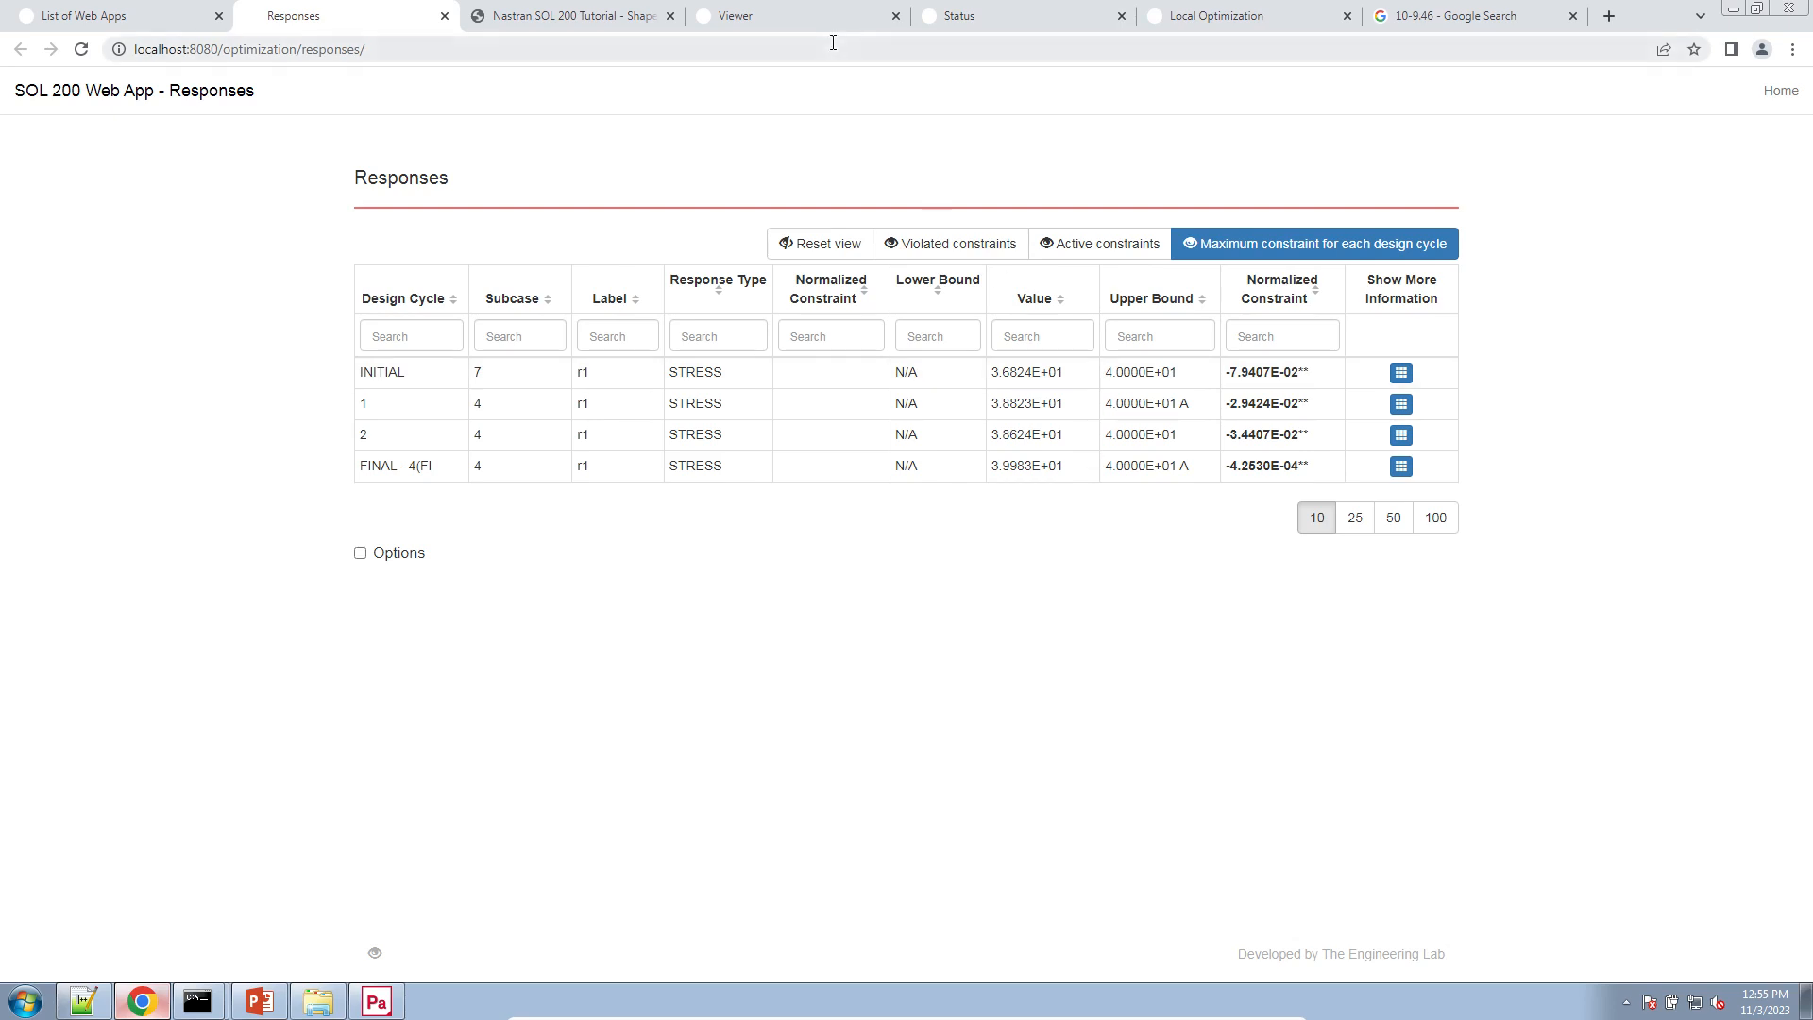
- Place the Local Optimization page beside Responses, restore the Normalized Constraints plot's full range and inspect its initial and cycle 1 points
drag(1144, 23, 548, 30)
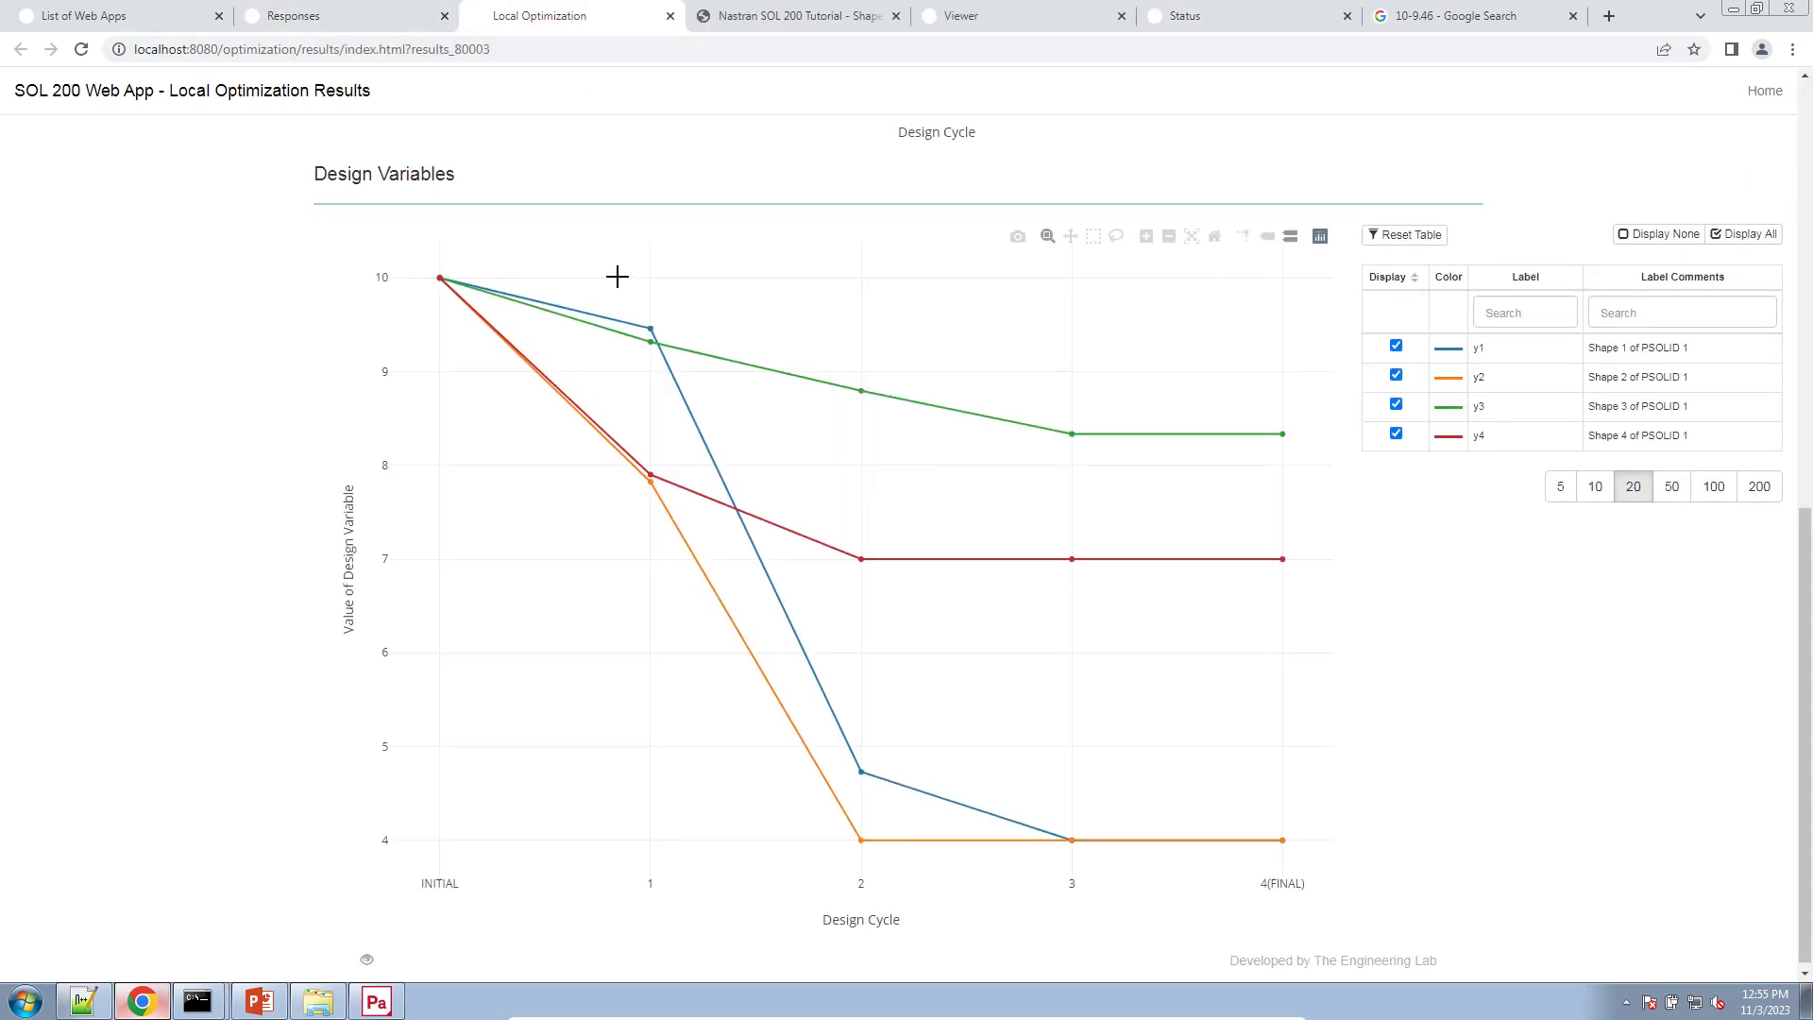
scroll(577, 421, up, 5)
scroll(577, 421, up, 4)
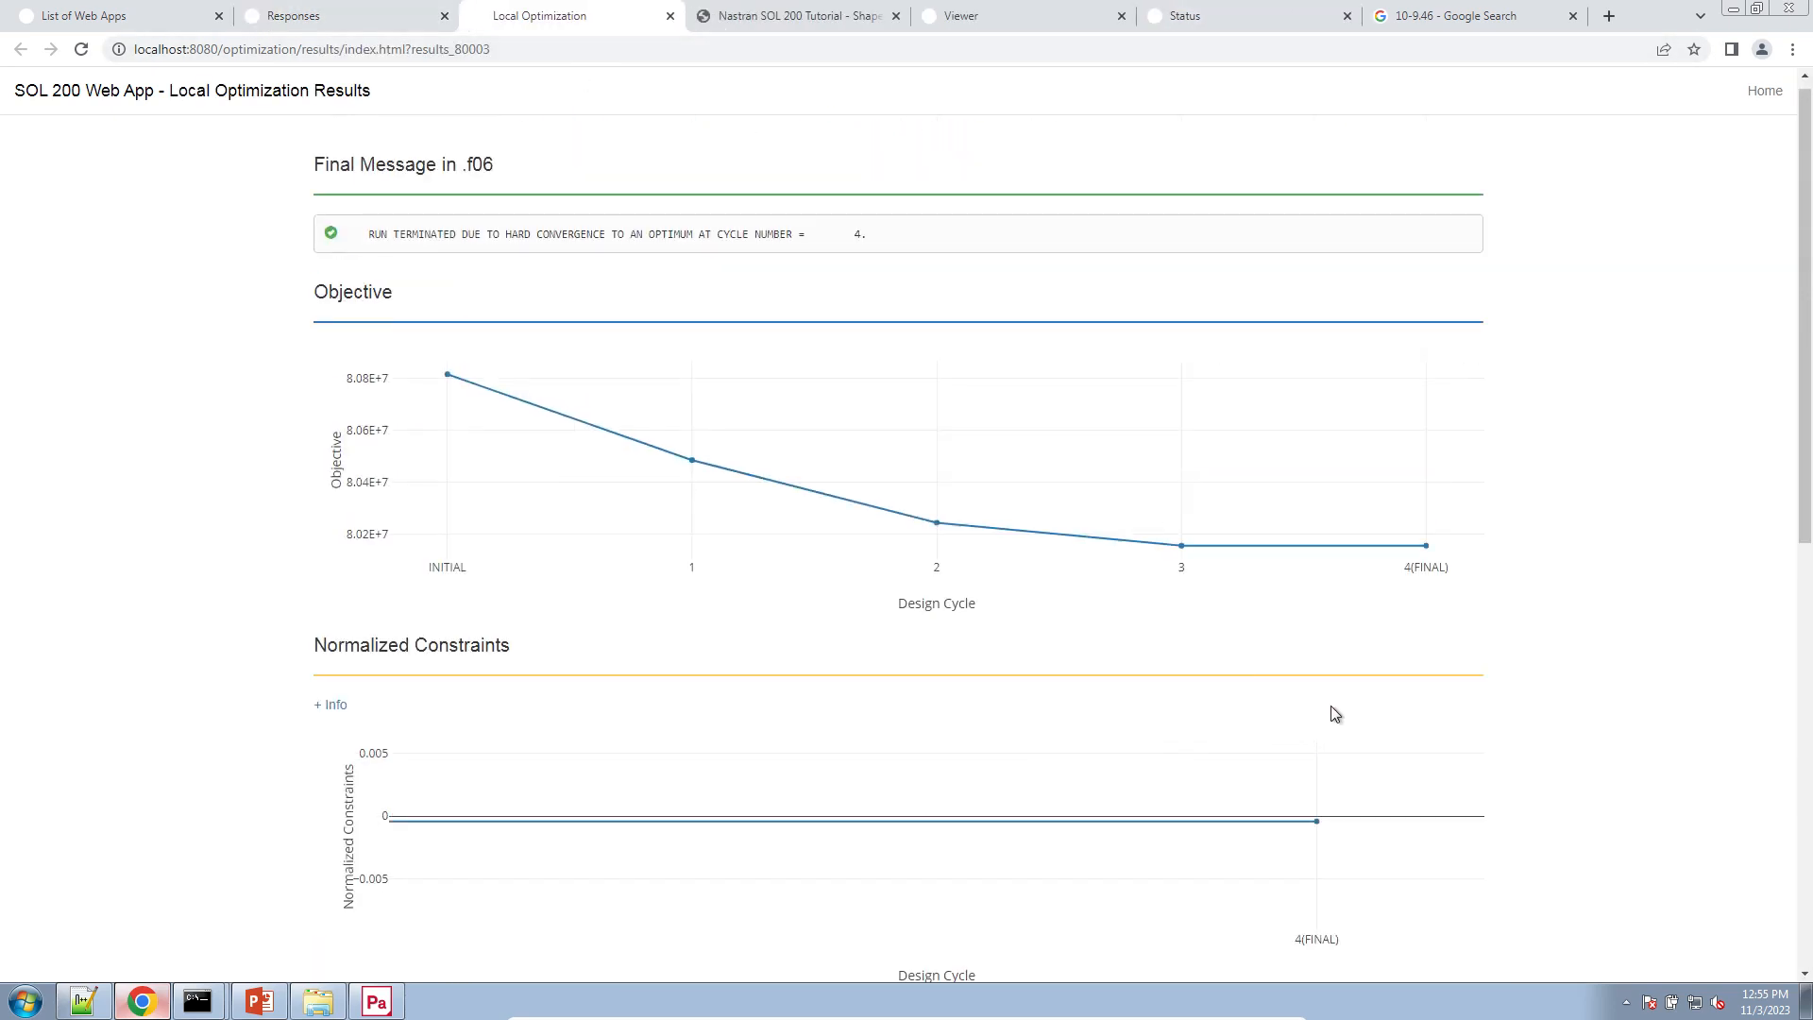
click(1342, 736)
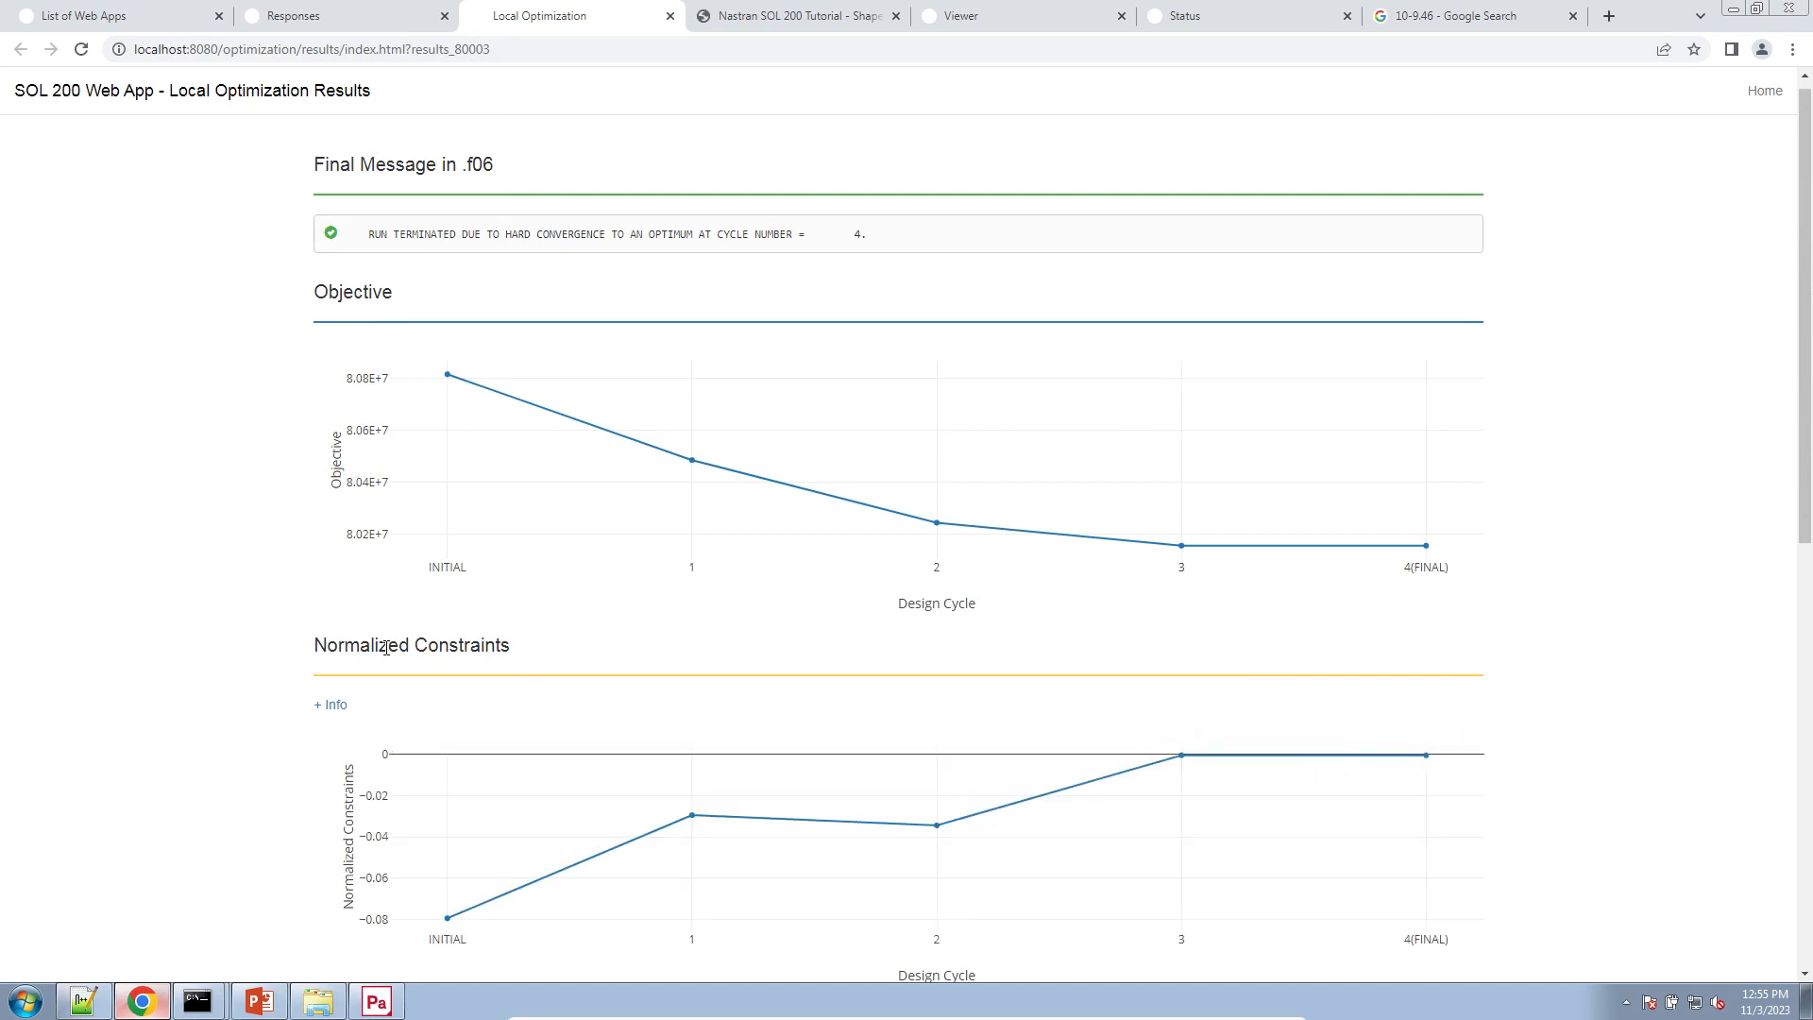
scroll(410, 733, down, 2)
mouse_move(435, 733)
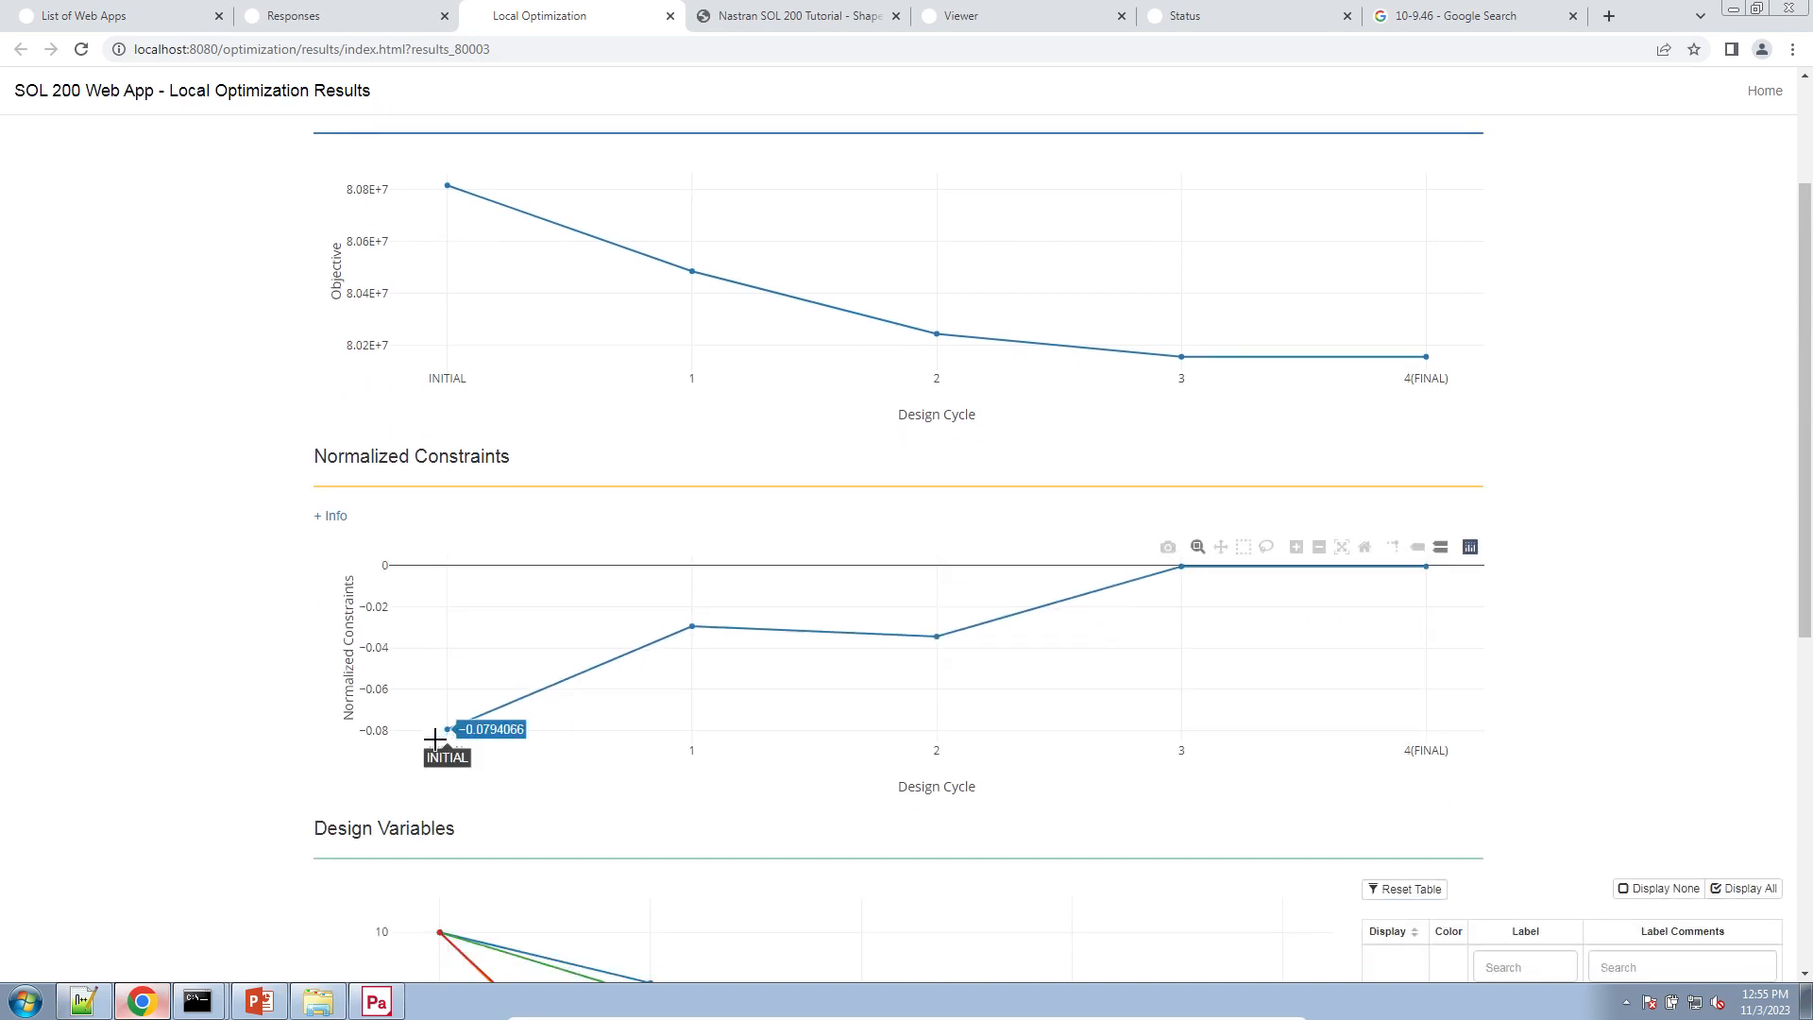
mouse_move(690, 652)
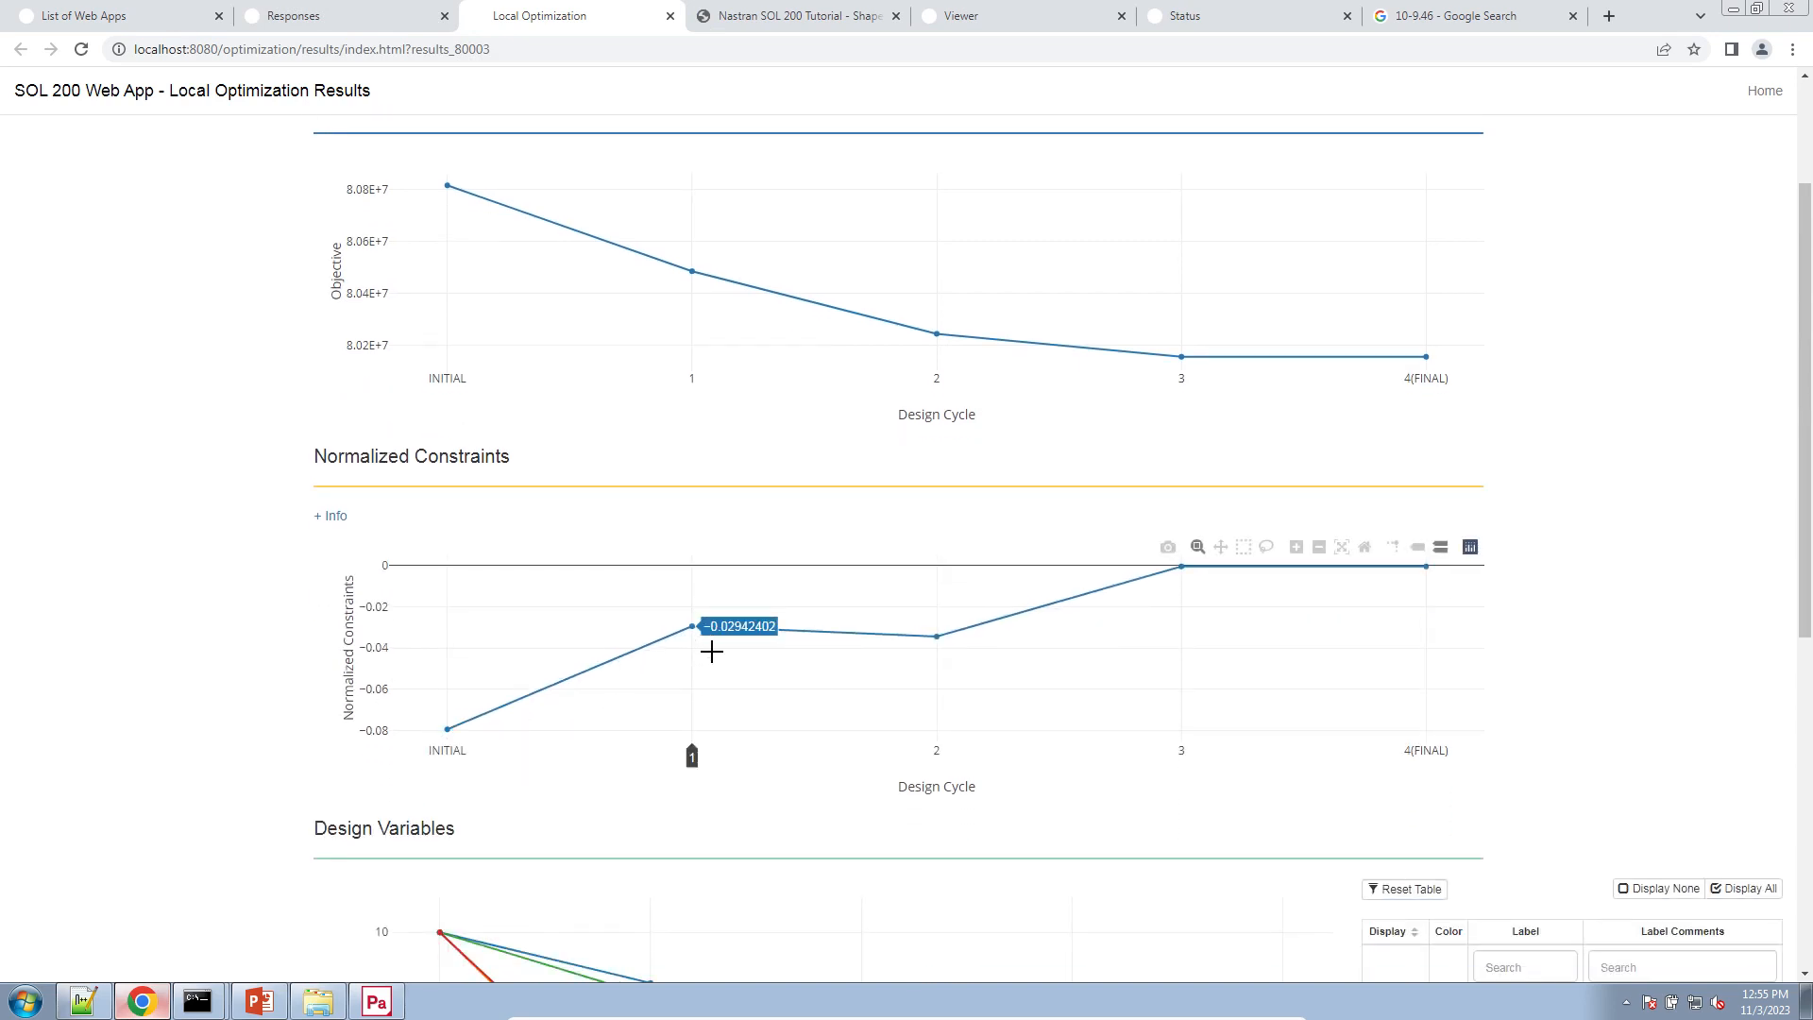
- Compare the normalized constraints of the initial design and cycles 1 and 2 in the responses table with the Normalized Constraints plot
click(295, 15)
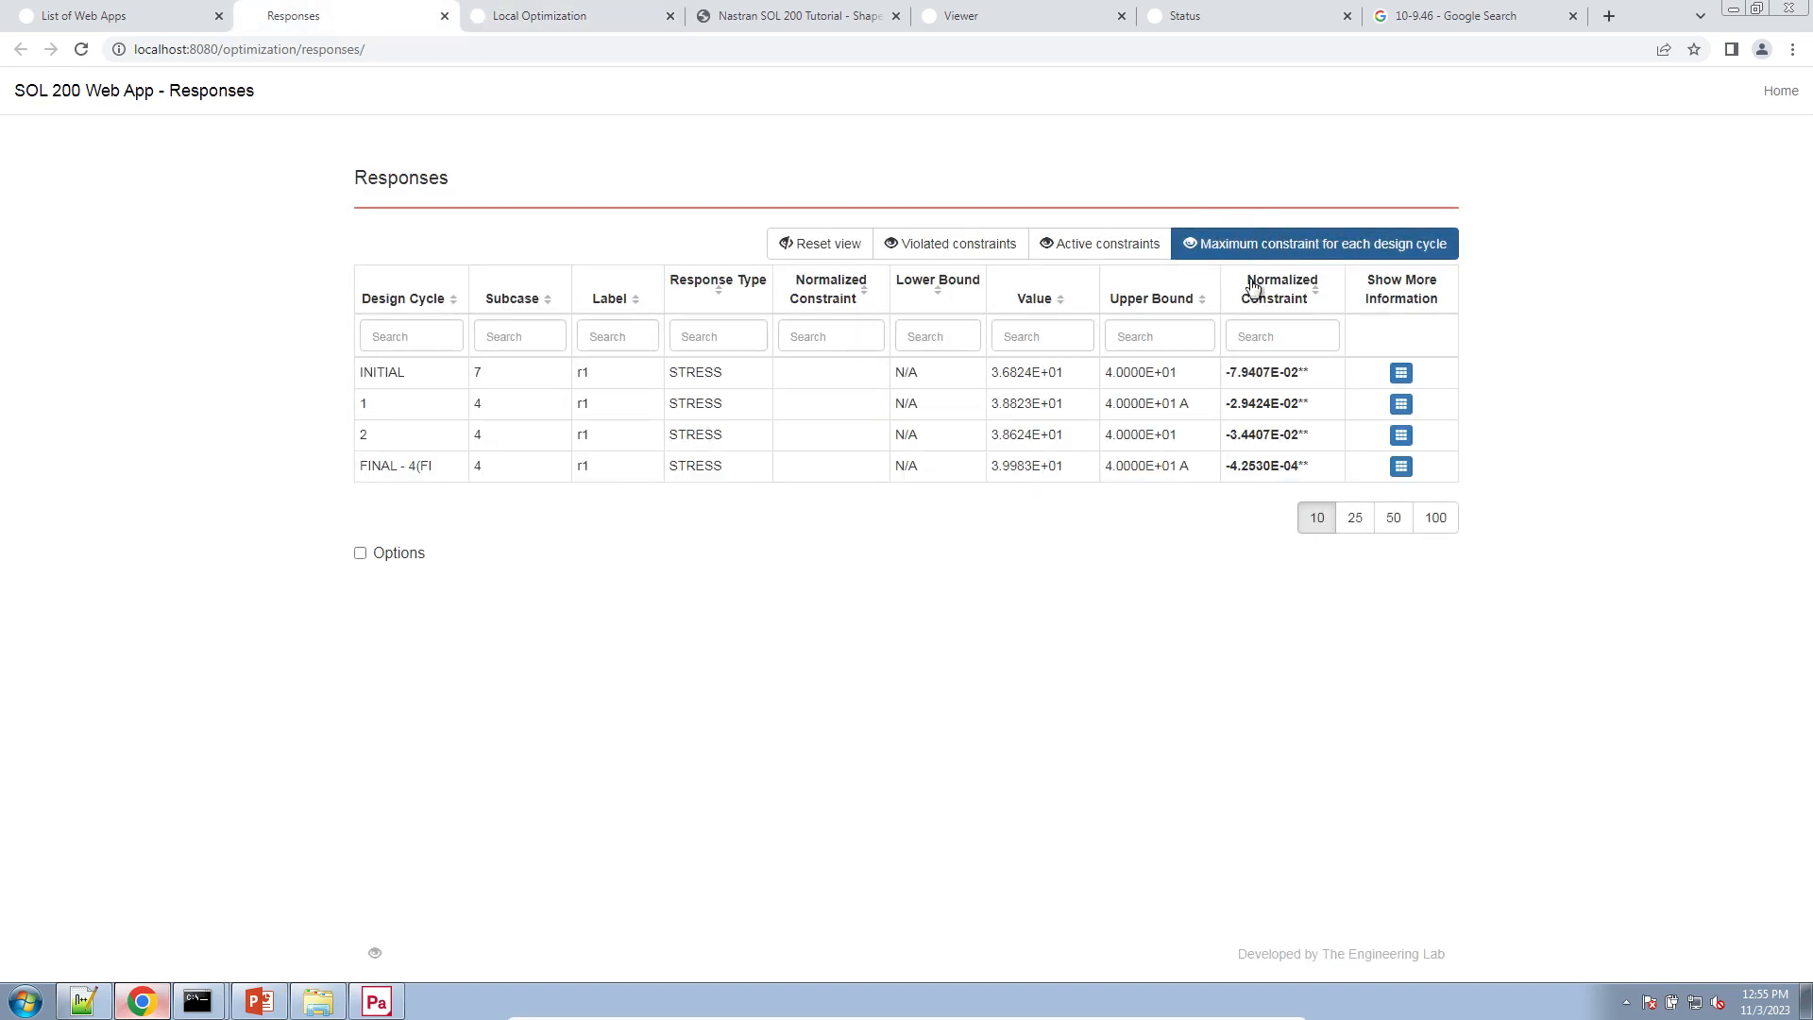
drag(1224, 372, 1296, 424)
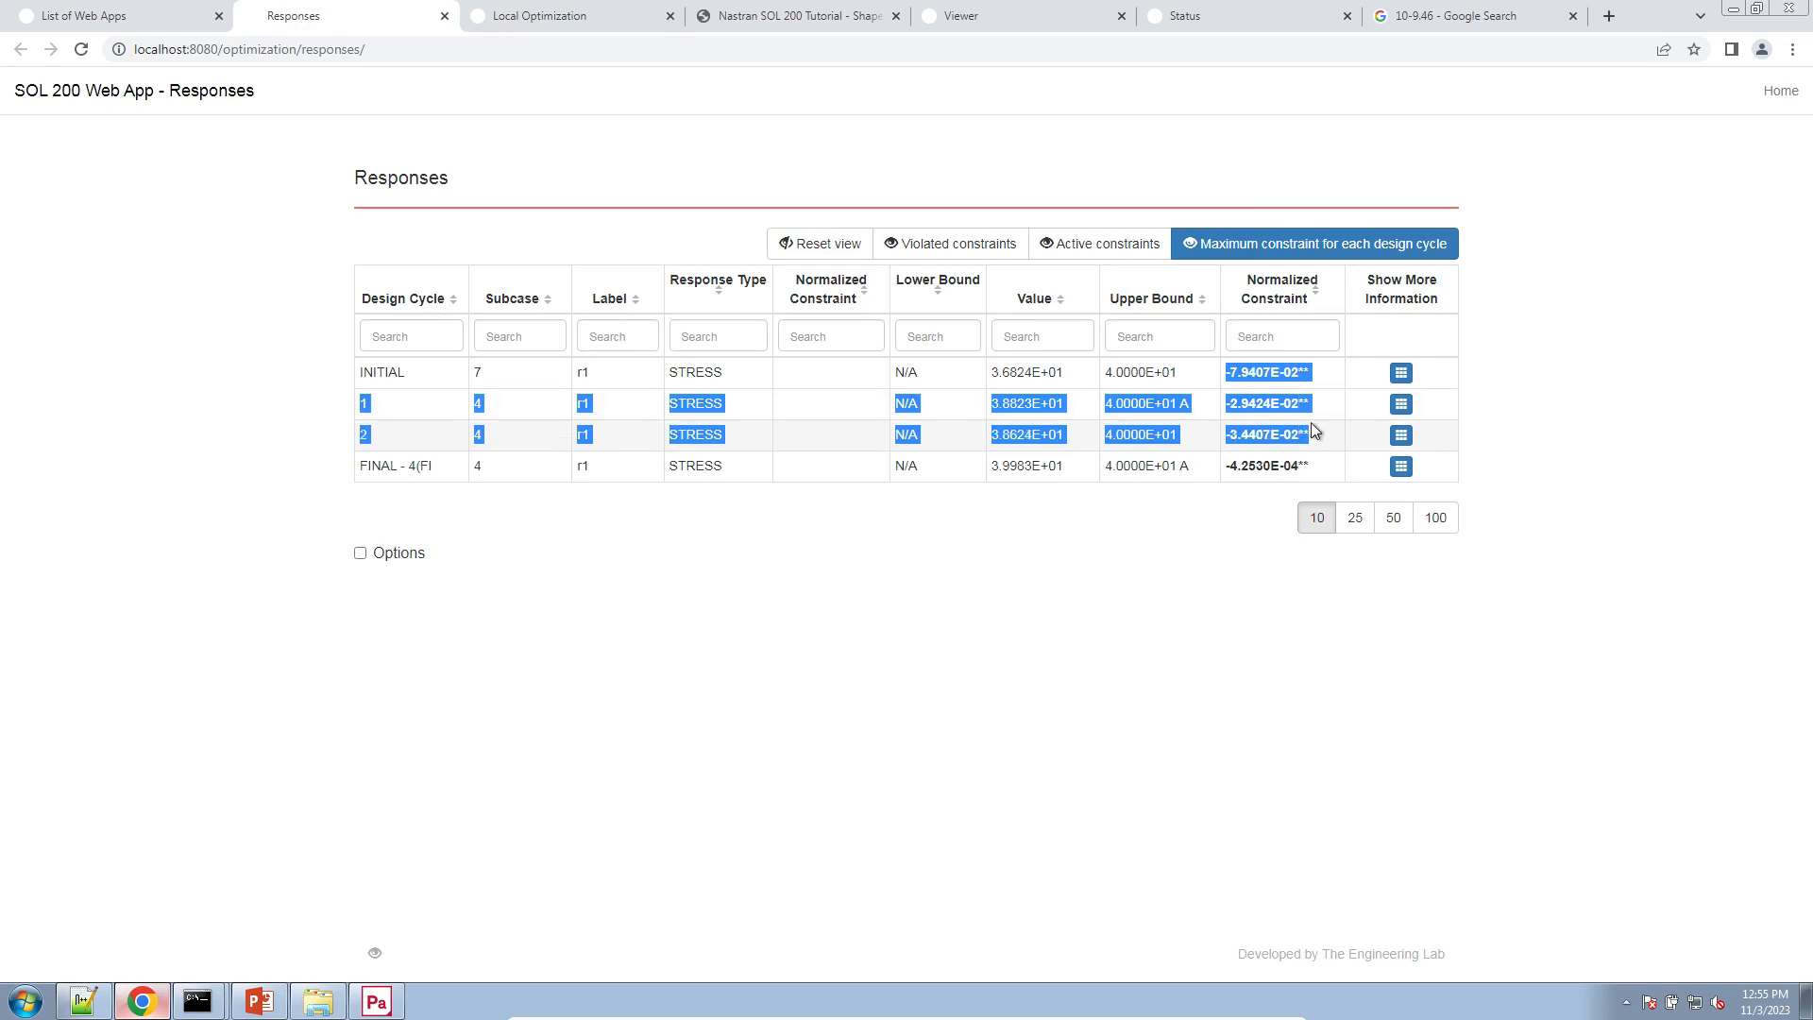
click(1307, 416)
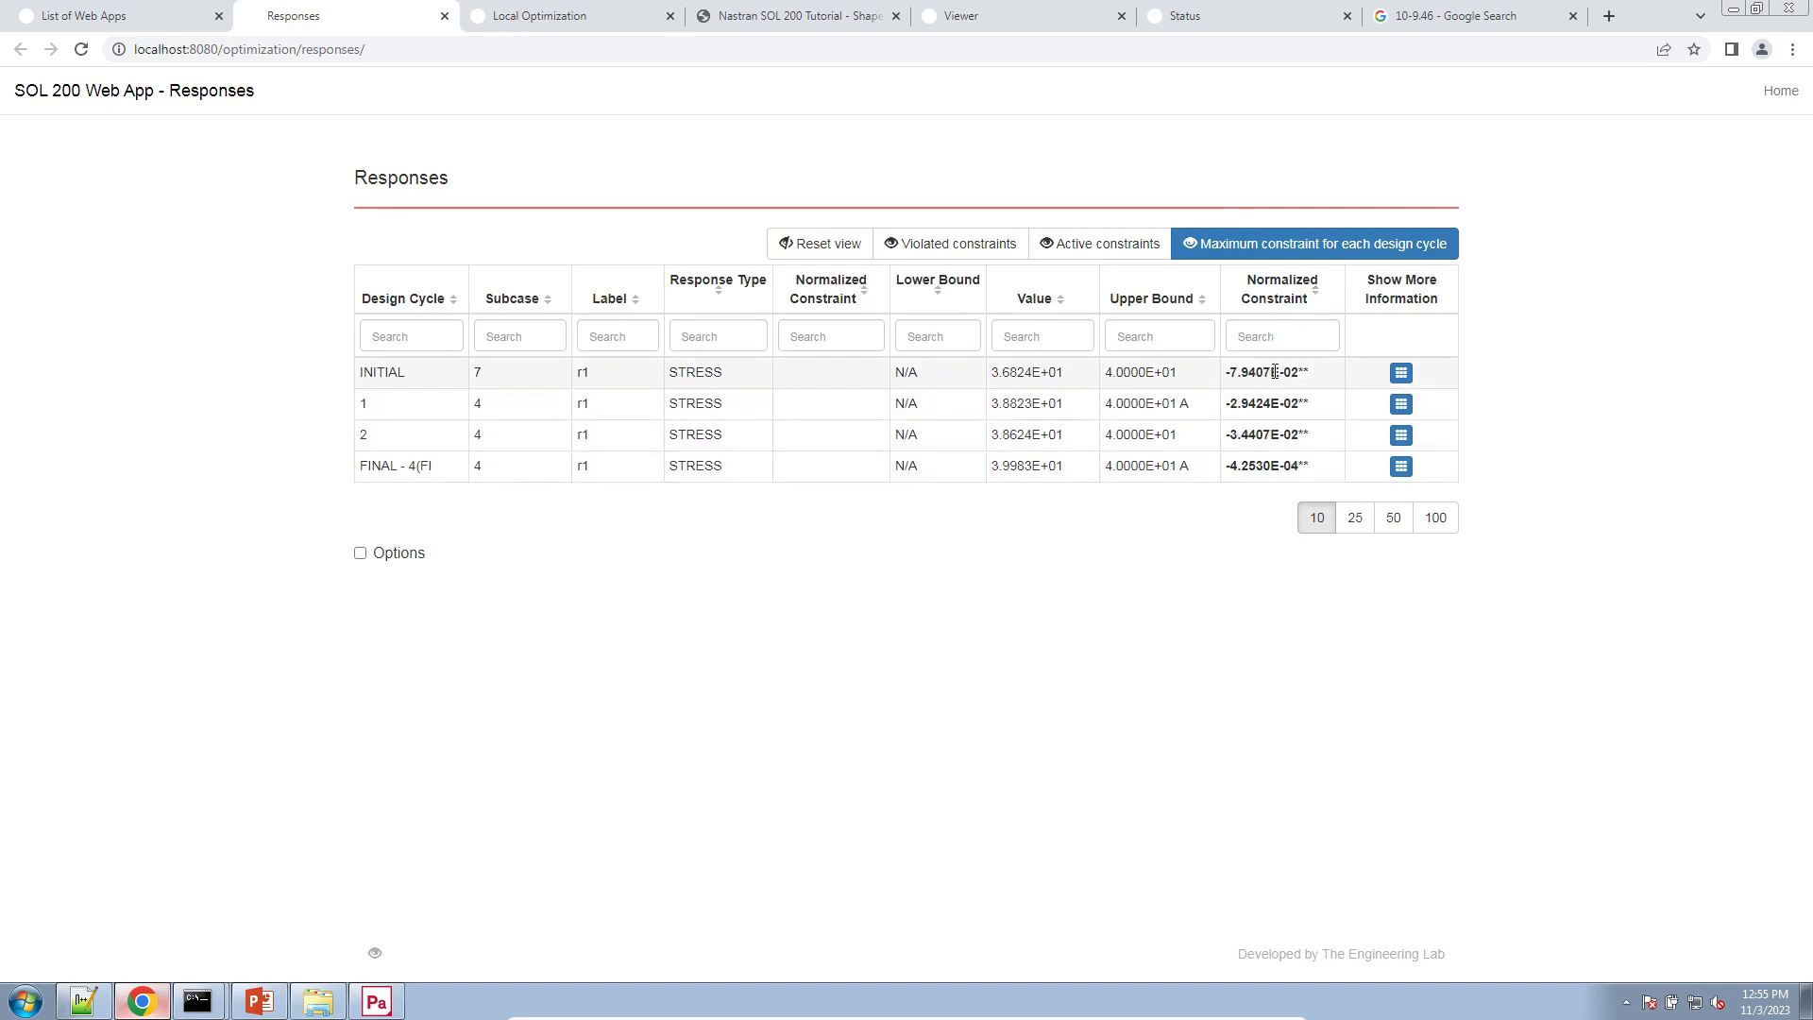
click(515, 17)
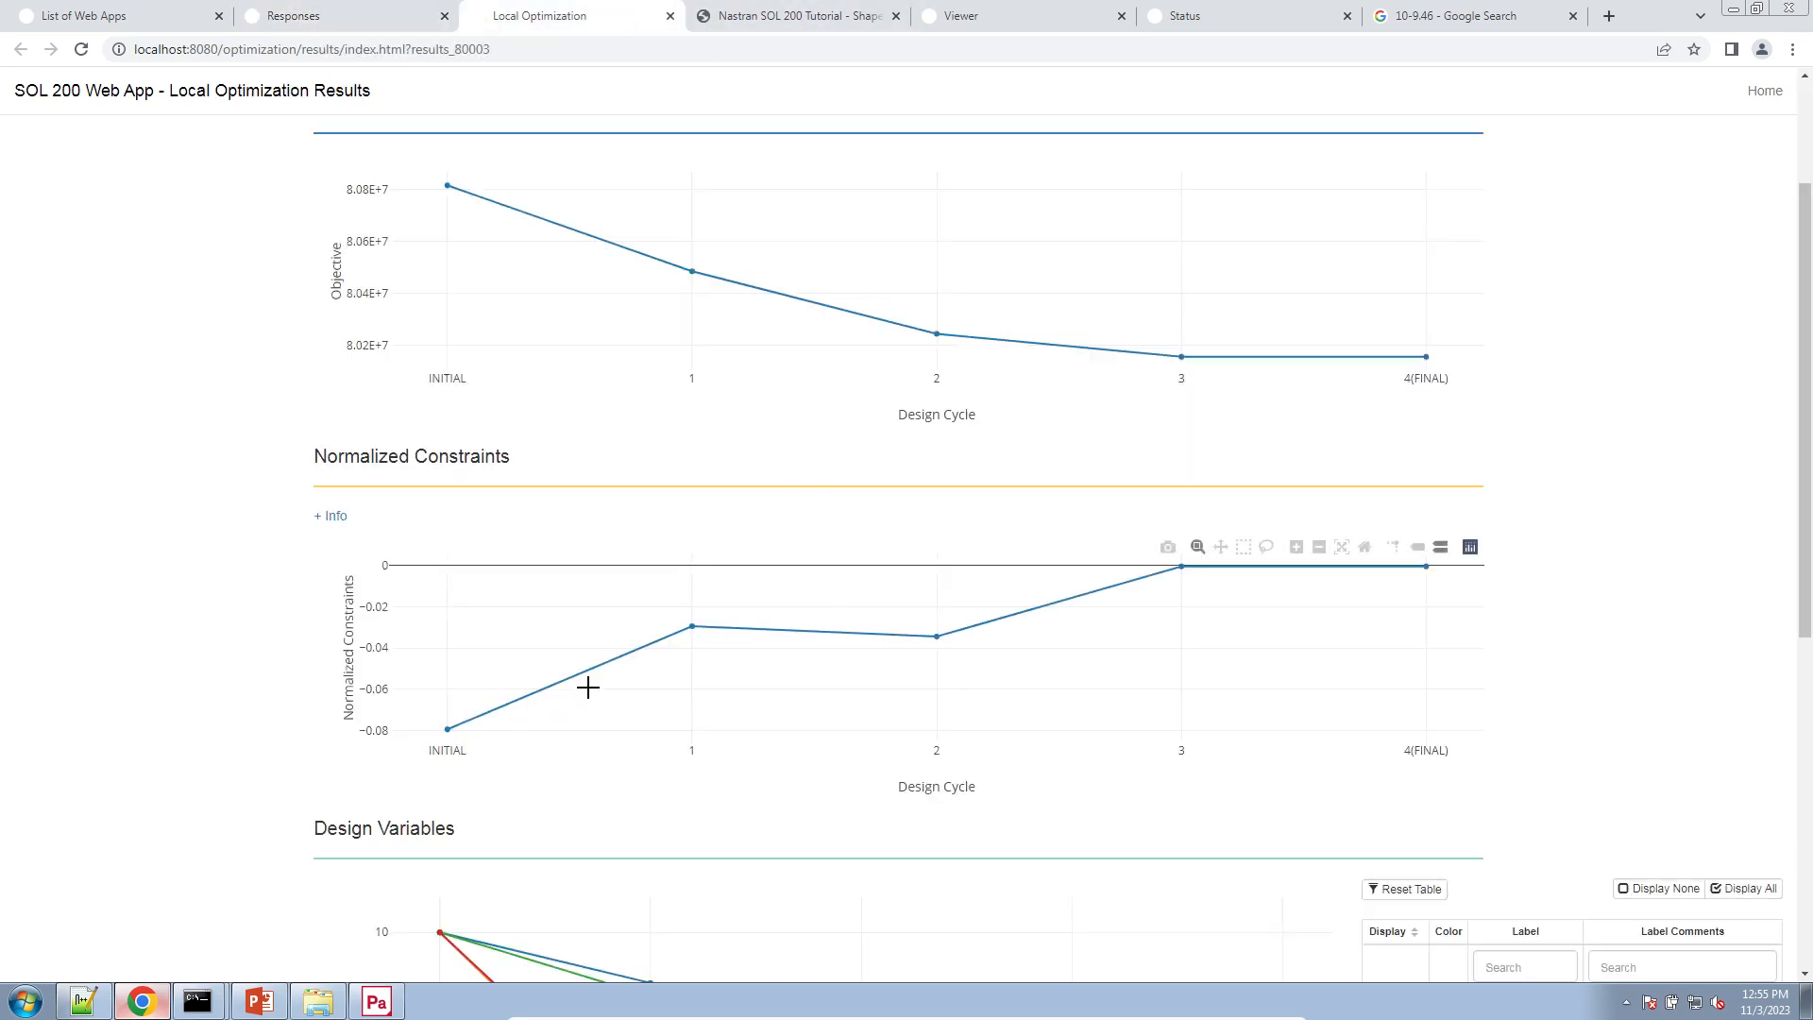
click(359, 18)
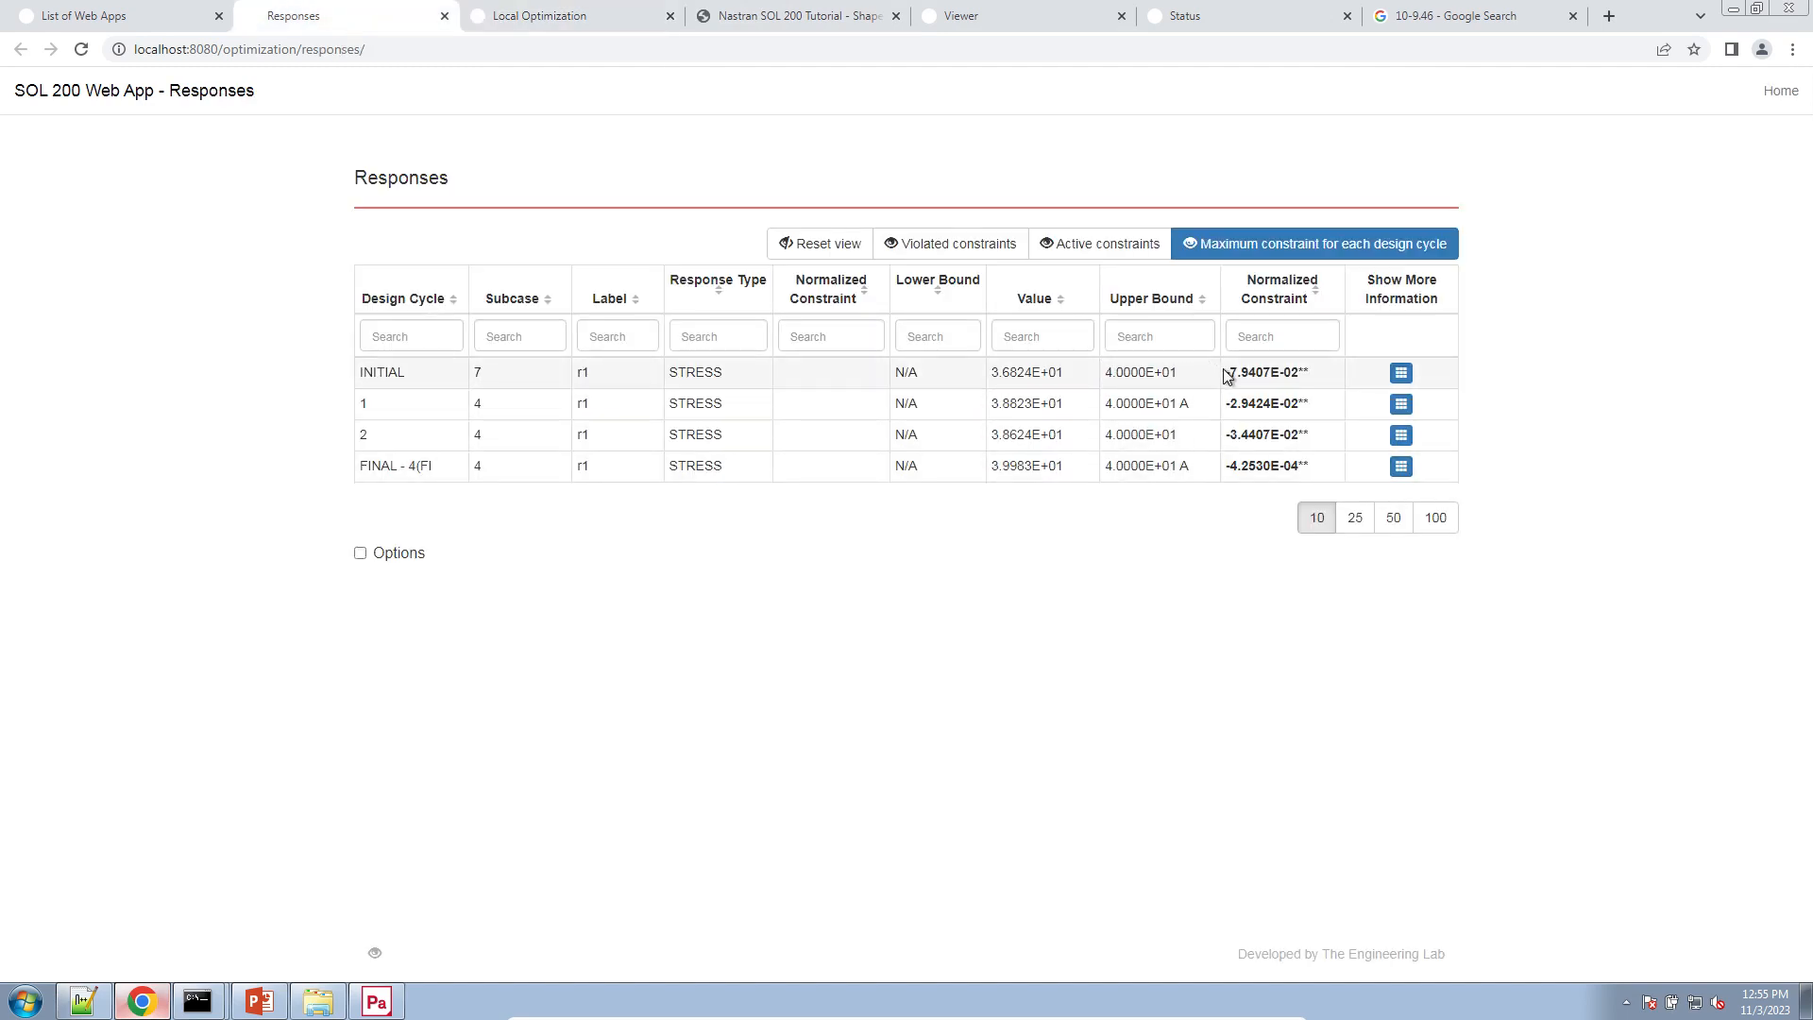
- Highlight the initial design's normalized constraint and the stress values of the initial and final designs in the responses table
drag(1223, 375, 1315, 376)
click(1009, 373)
drag(991, 376, 1059, 377)
drag(991, 467, 1068, 475)
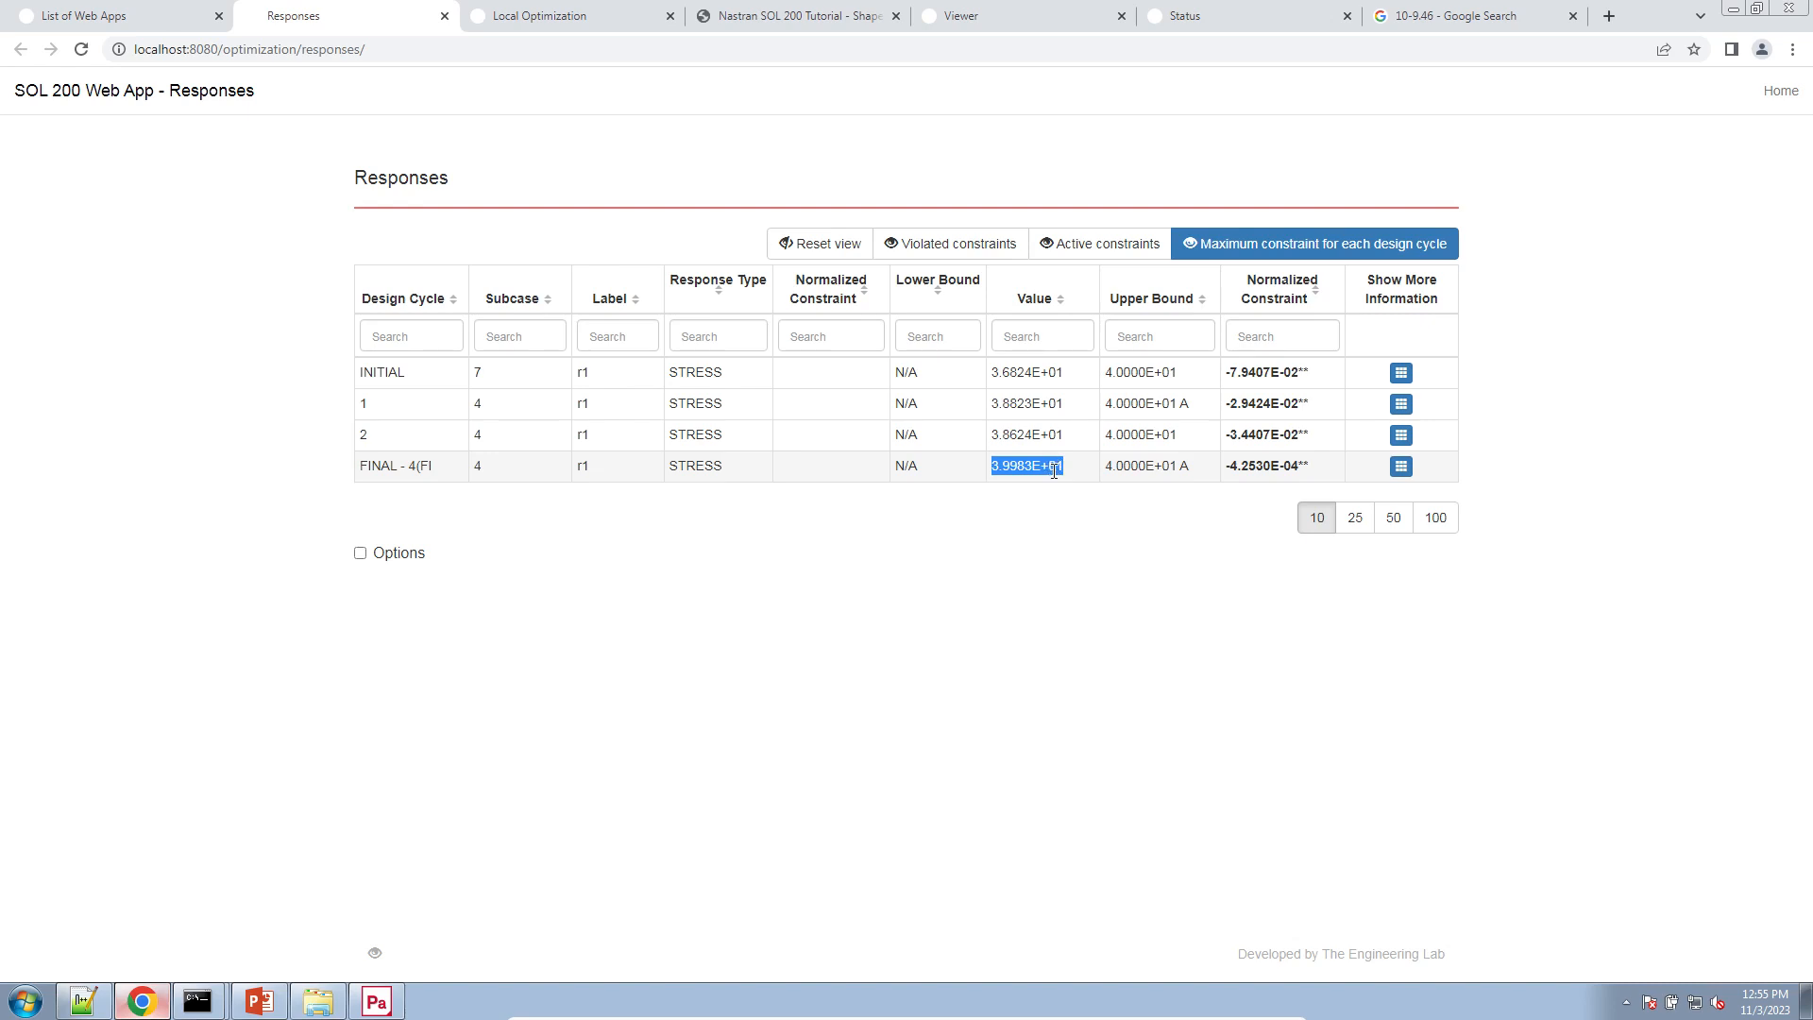
- Show more information for the listed responses and check the element IDs of the initial and final designs
click(1404, 379)
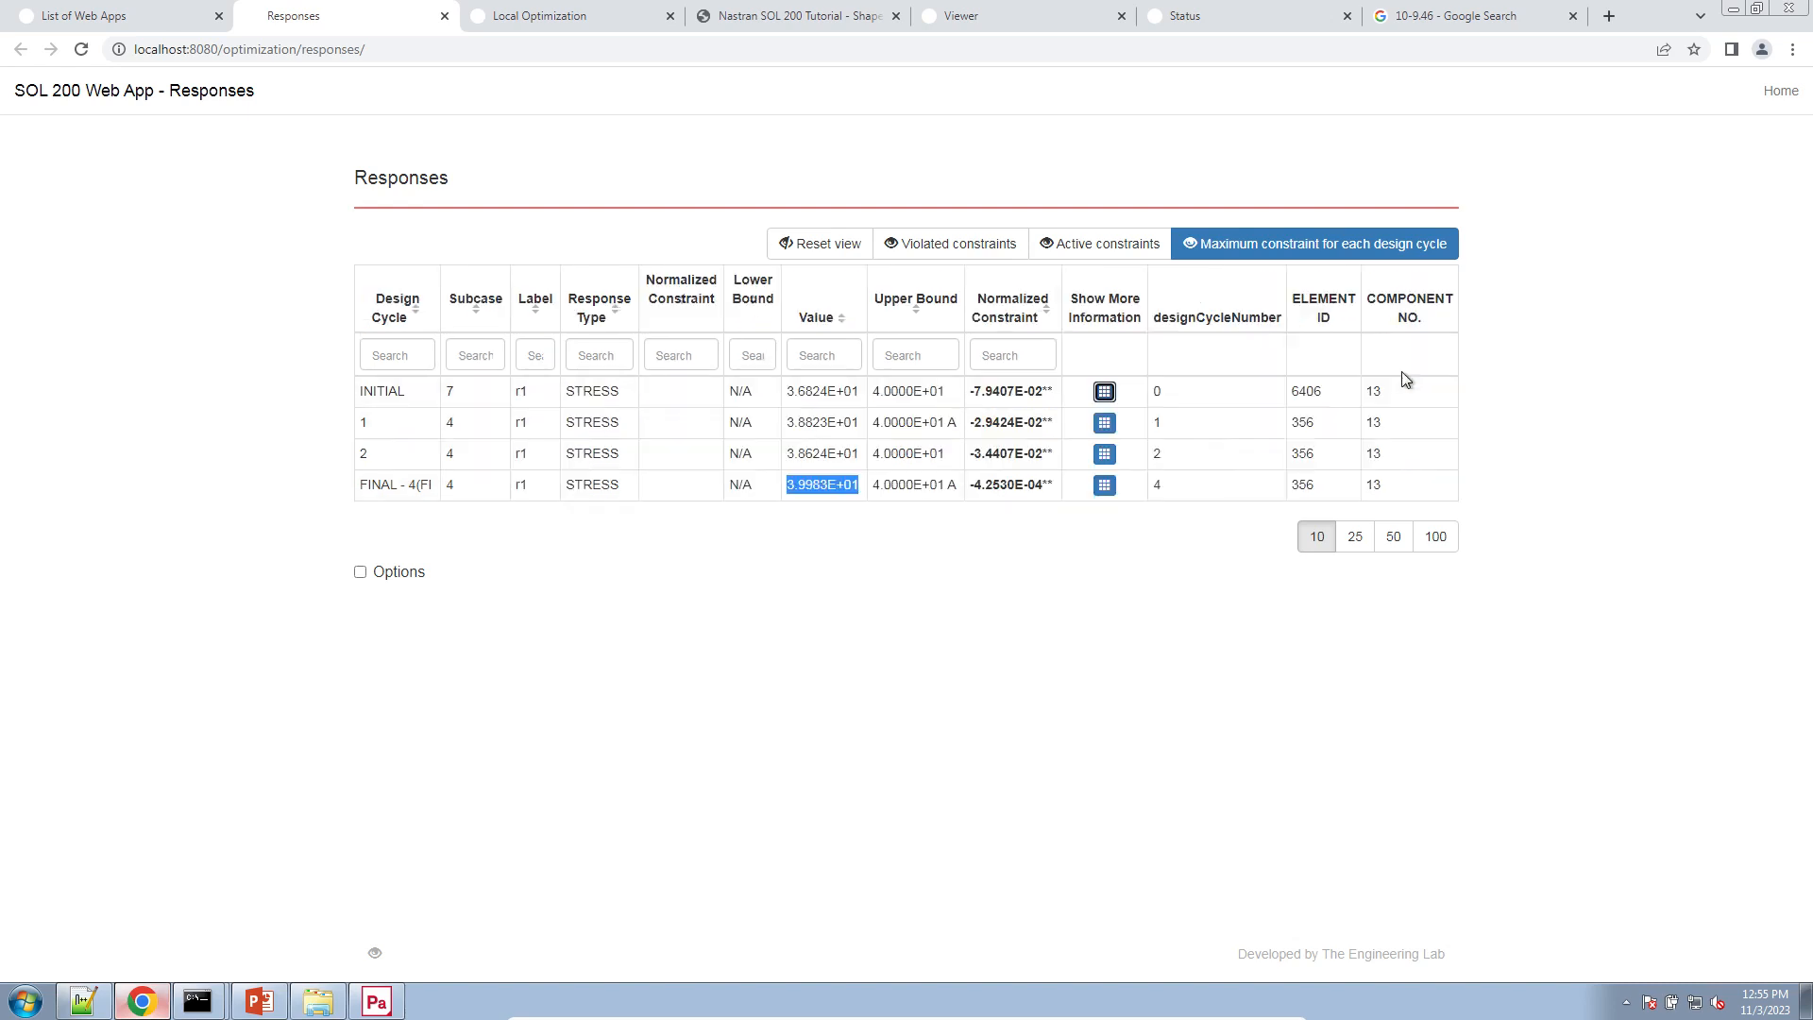
double_click(1310, 393)
click(1314, 483)
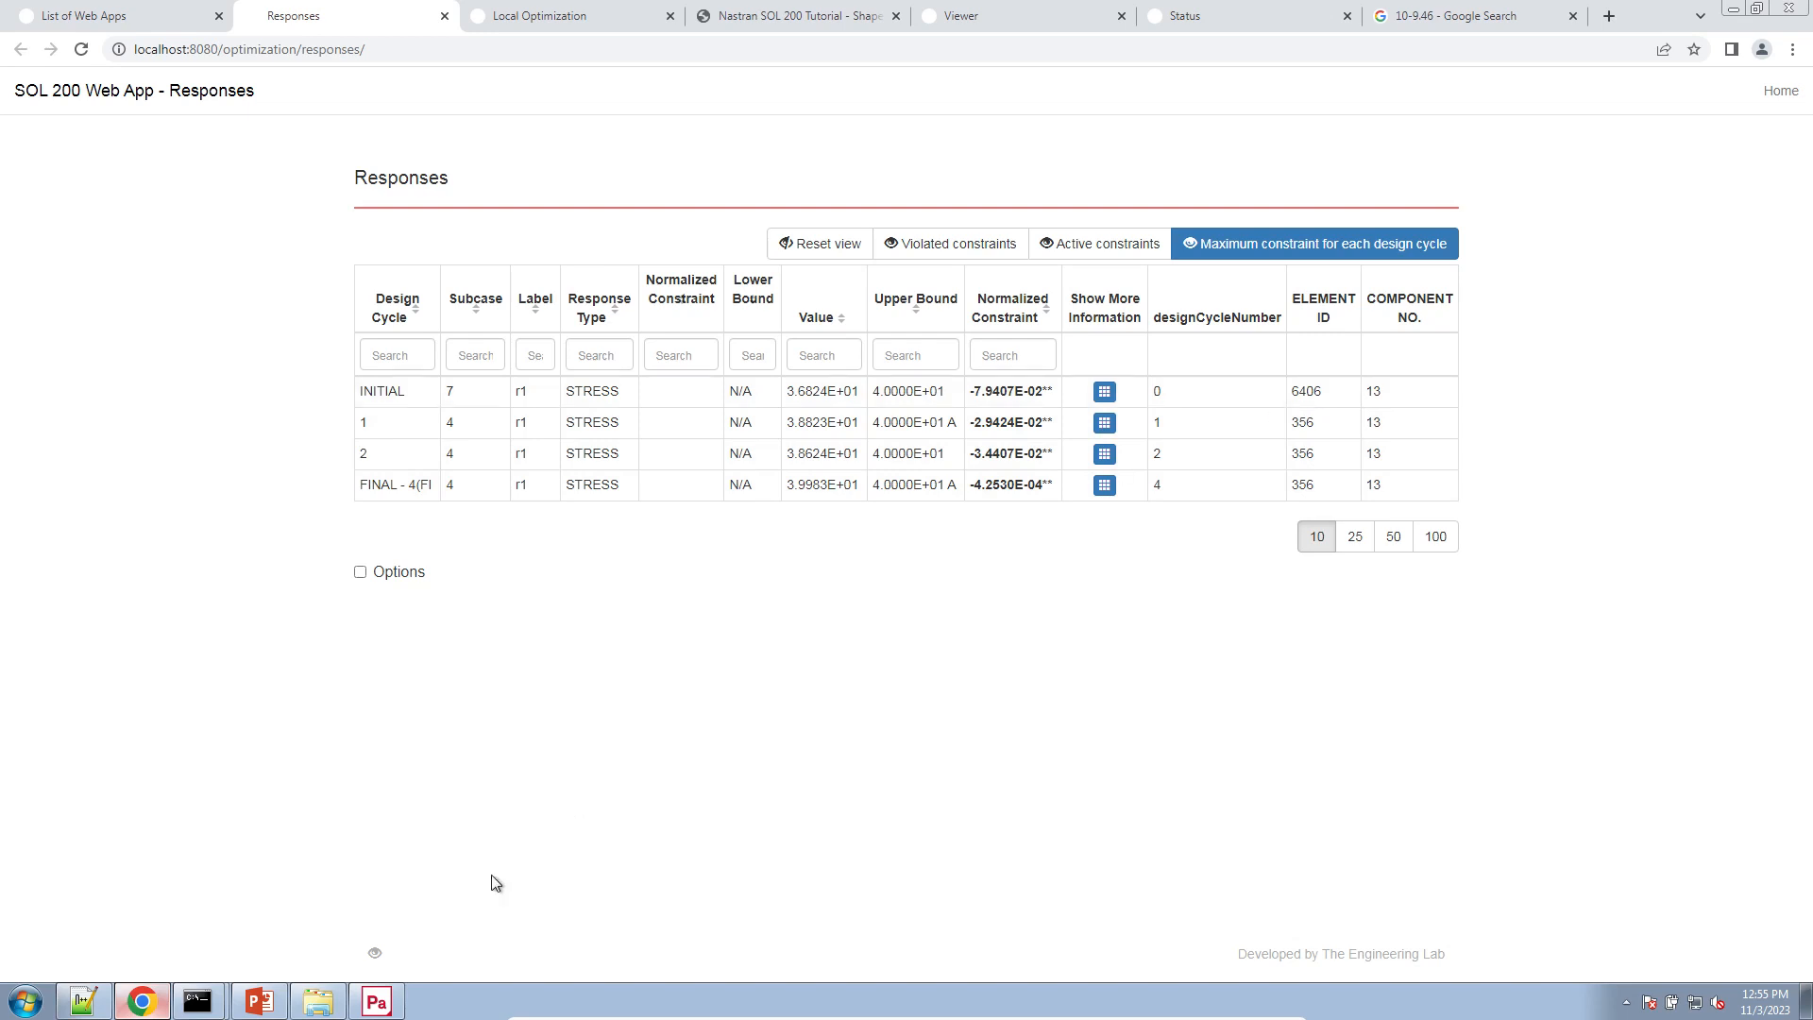
- Switch to Patran, start a Fringe plot and review the static subcase result cases for design cycles D:0 and D:4
click(375, 1000)
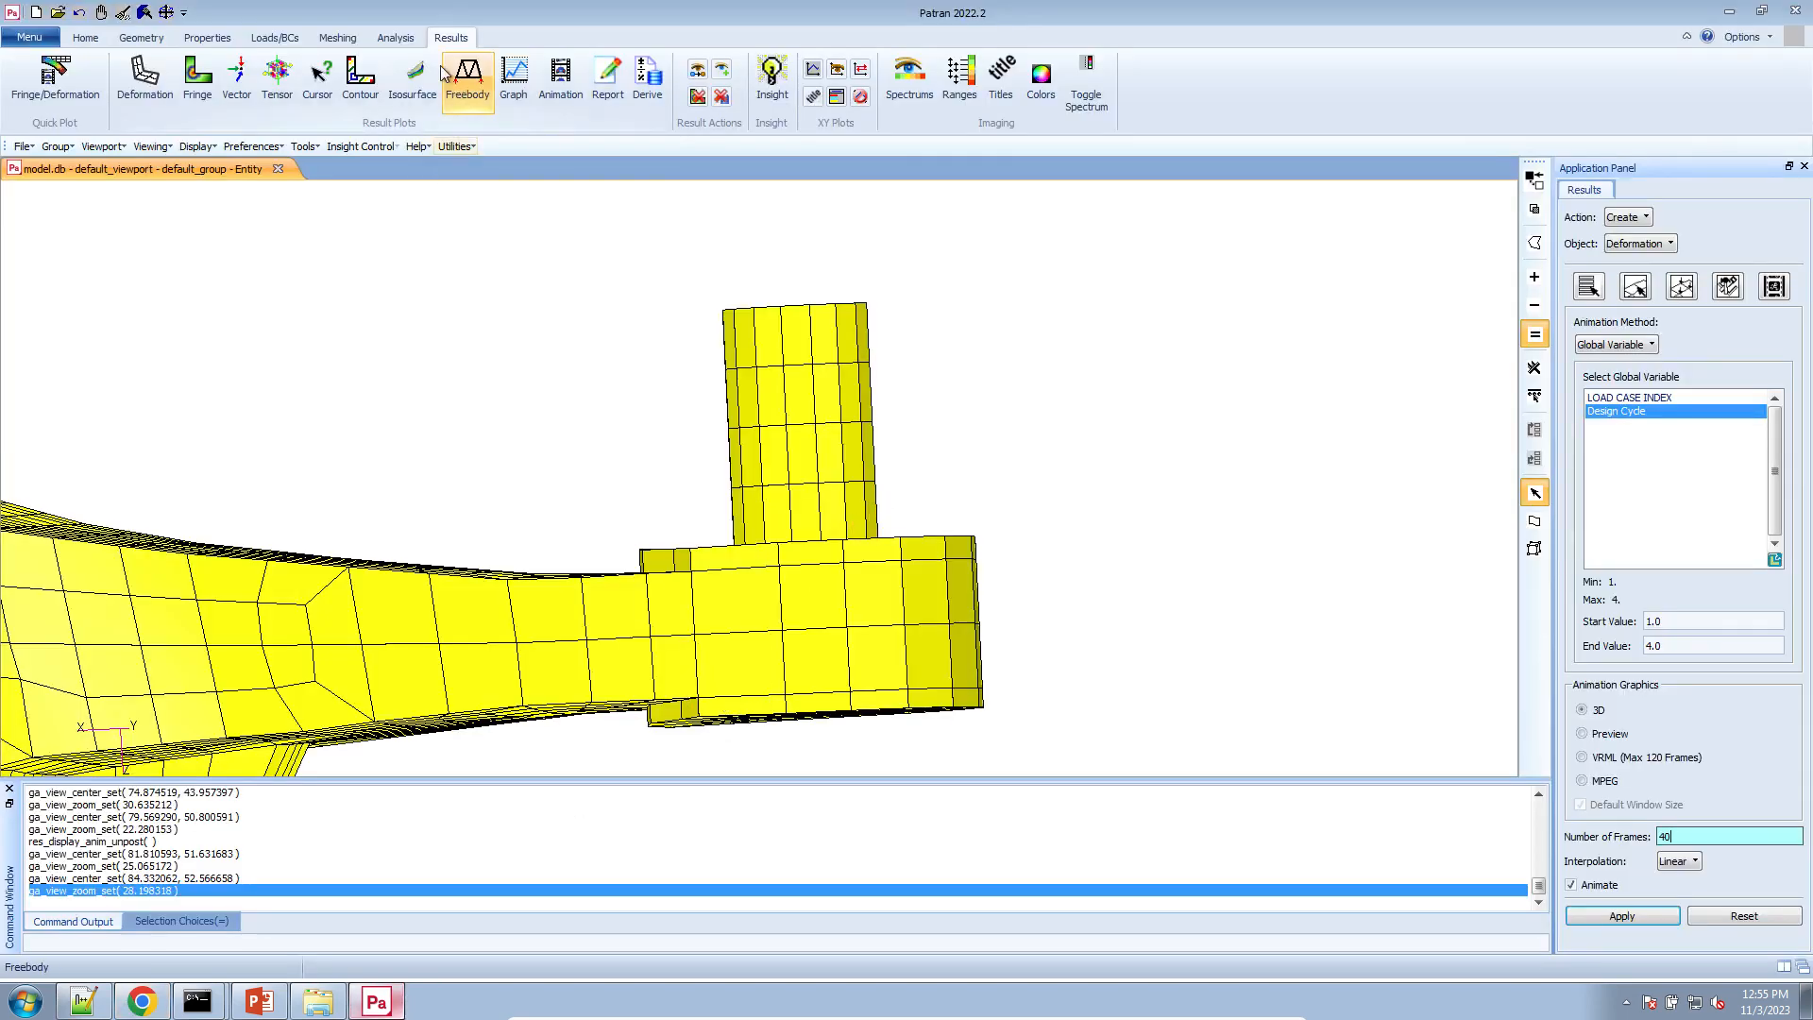
click(197, 75)
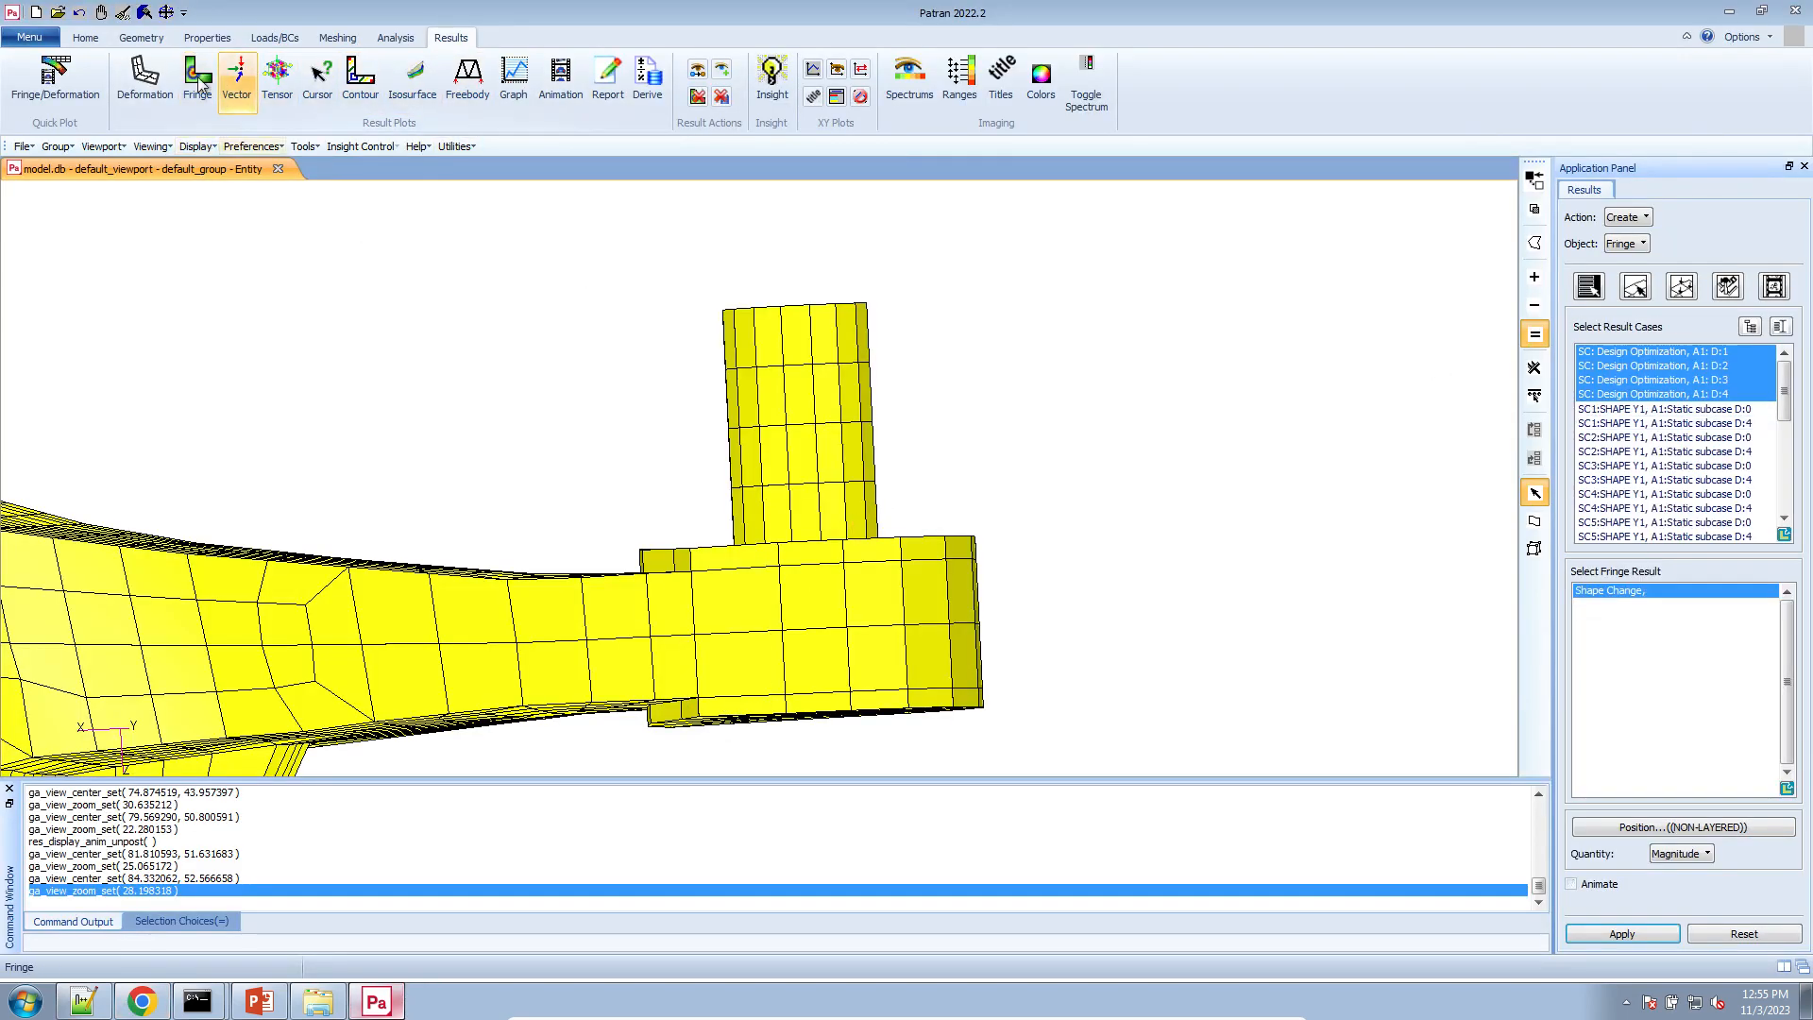
drag(1787, 396, 1759, 508)
mouse_move(1784, 443)
mouse_down()
mouse_move(1790, 474)
mouse_move(1790, 431)
mouse_up()
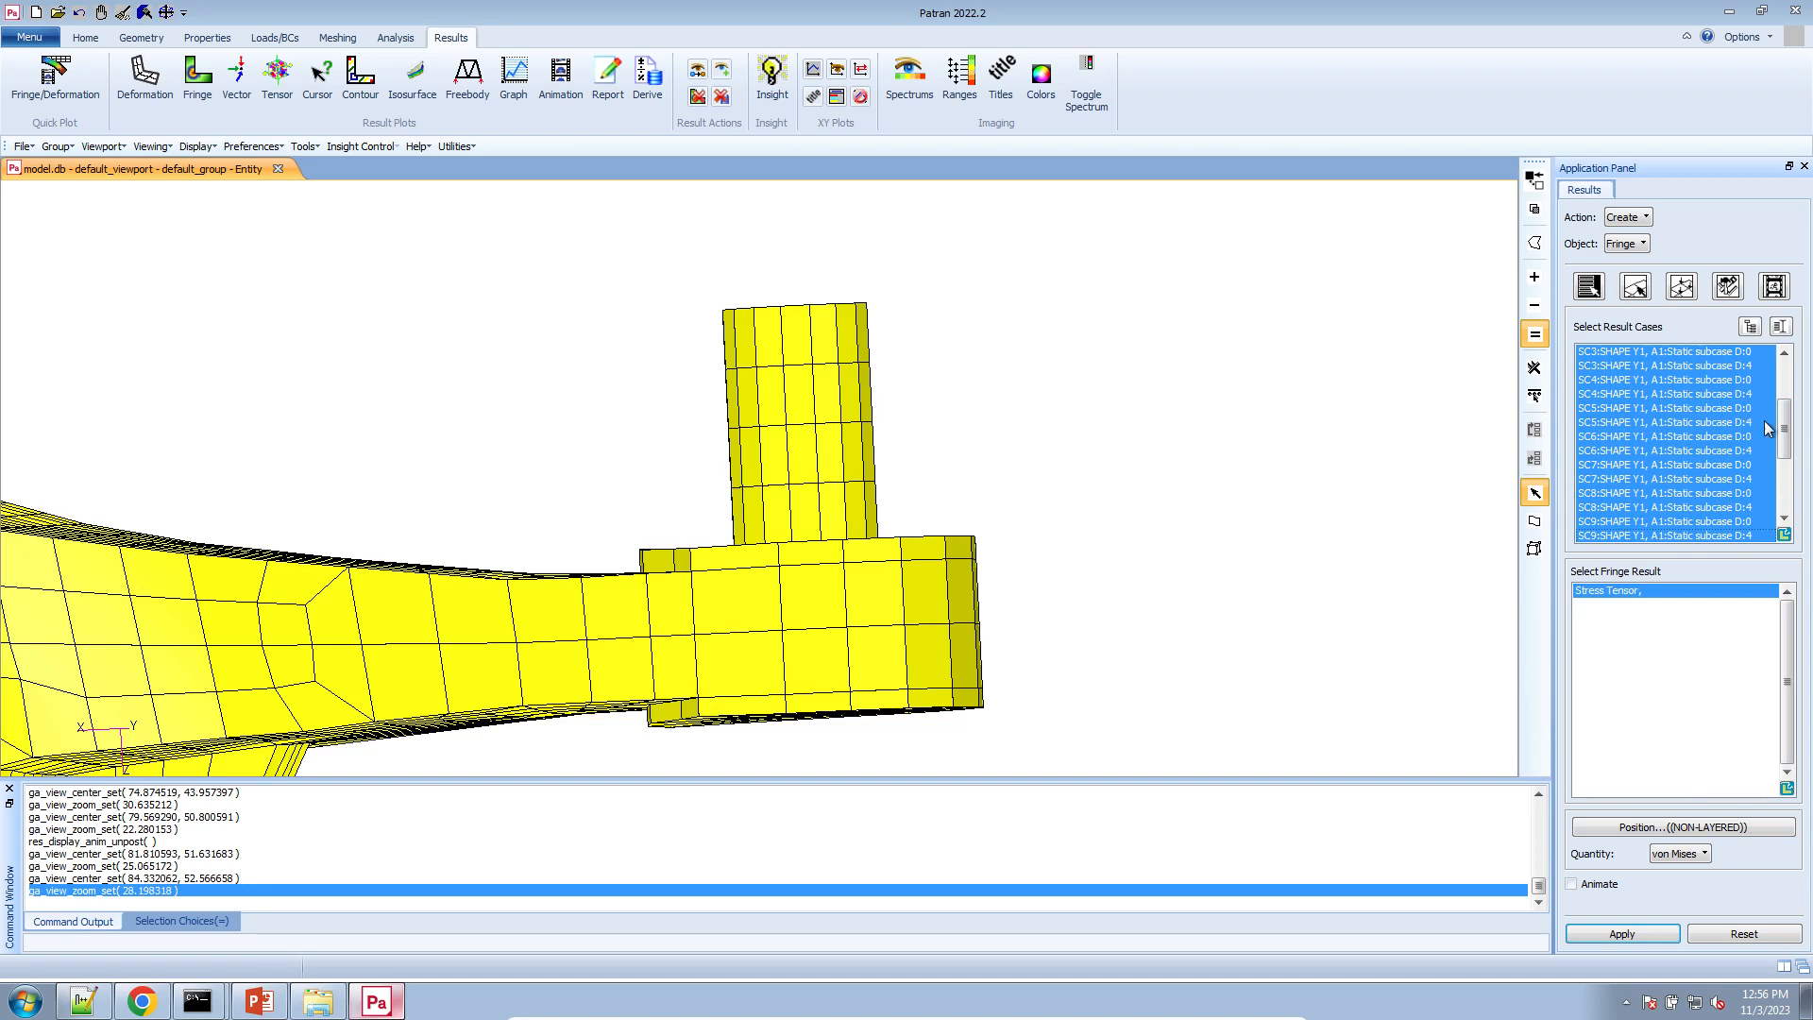
drag(1785, 425, 1787, 436)
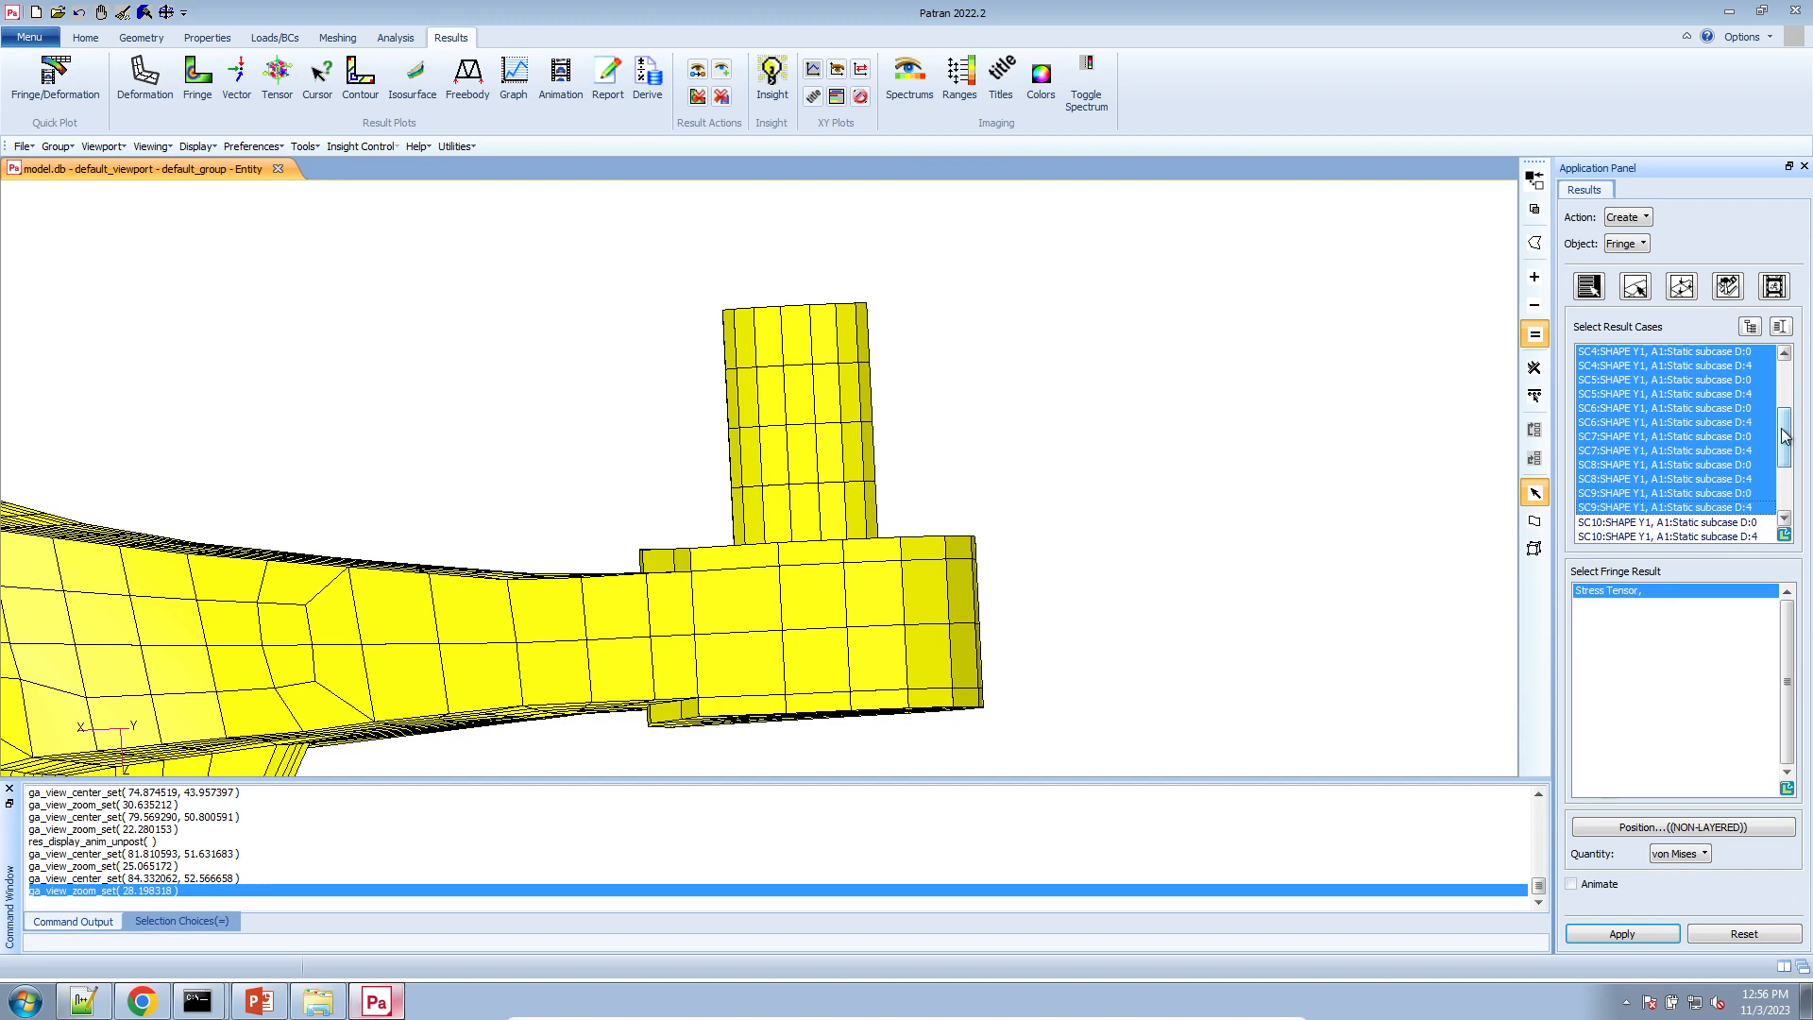
drag(1779, 426, 1781, 411)
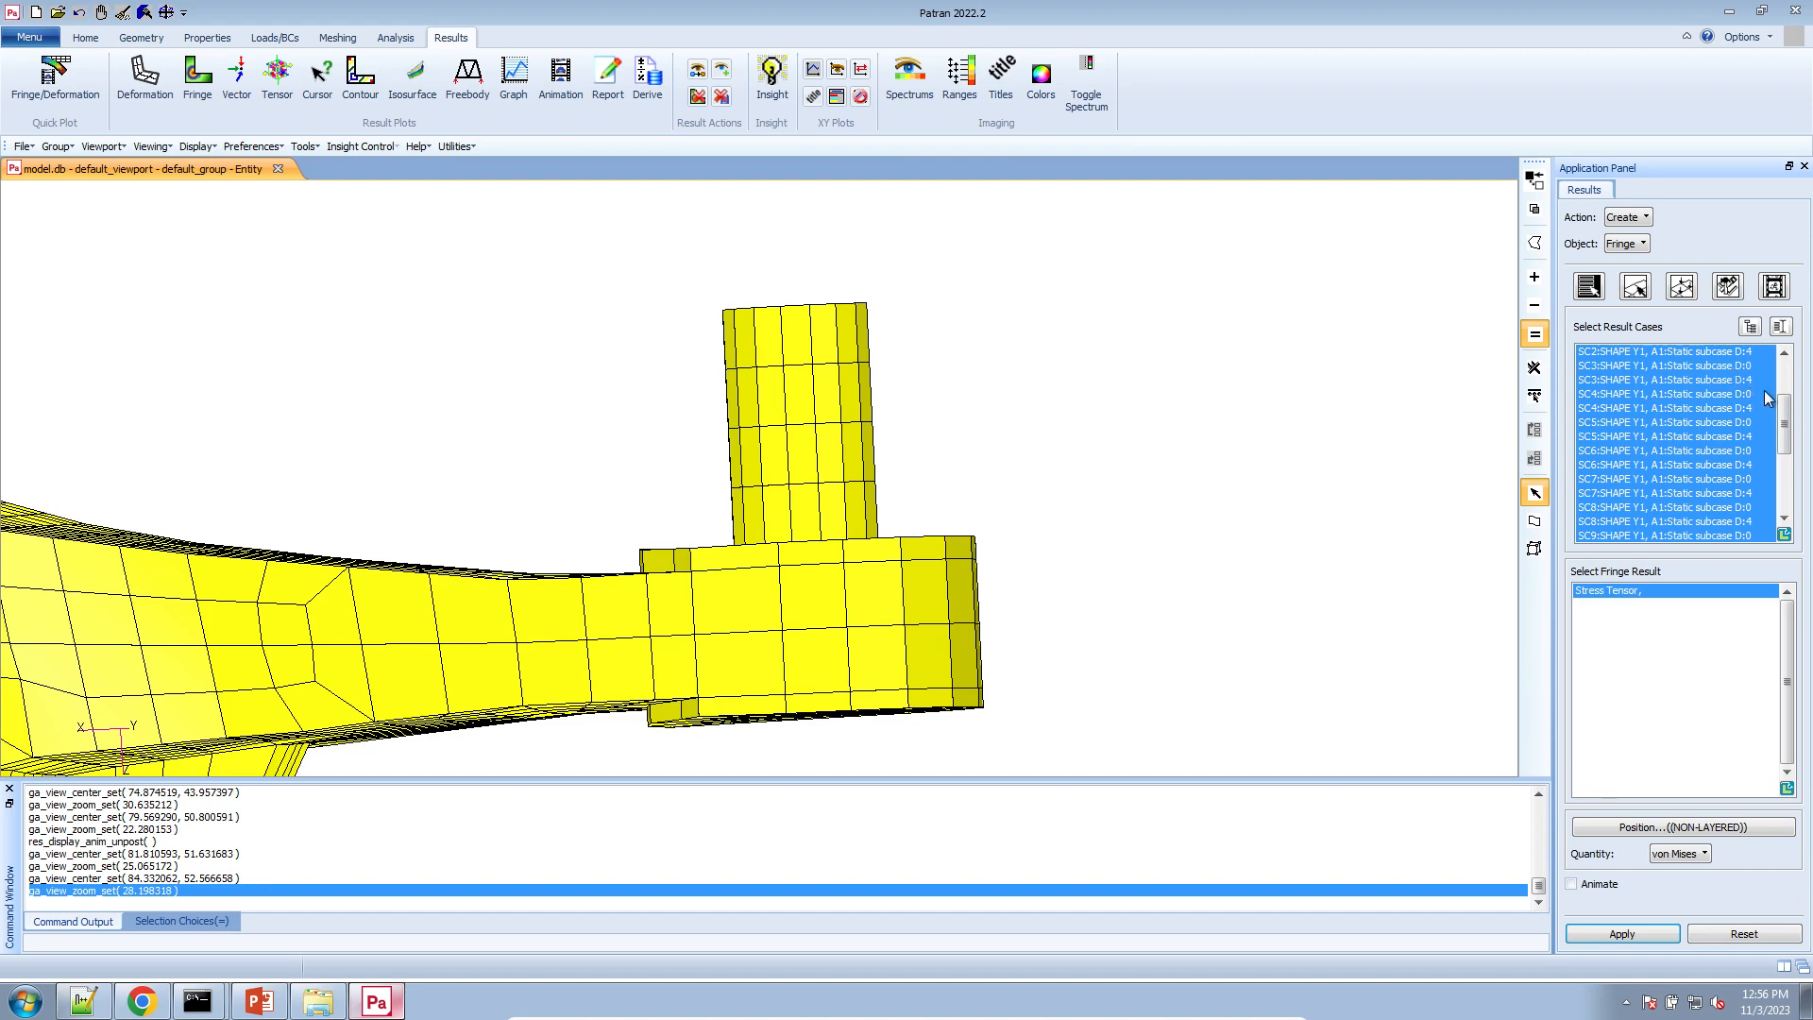
scroll(1763, 406, up, 2)
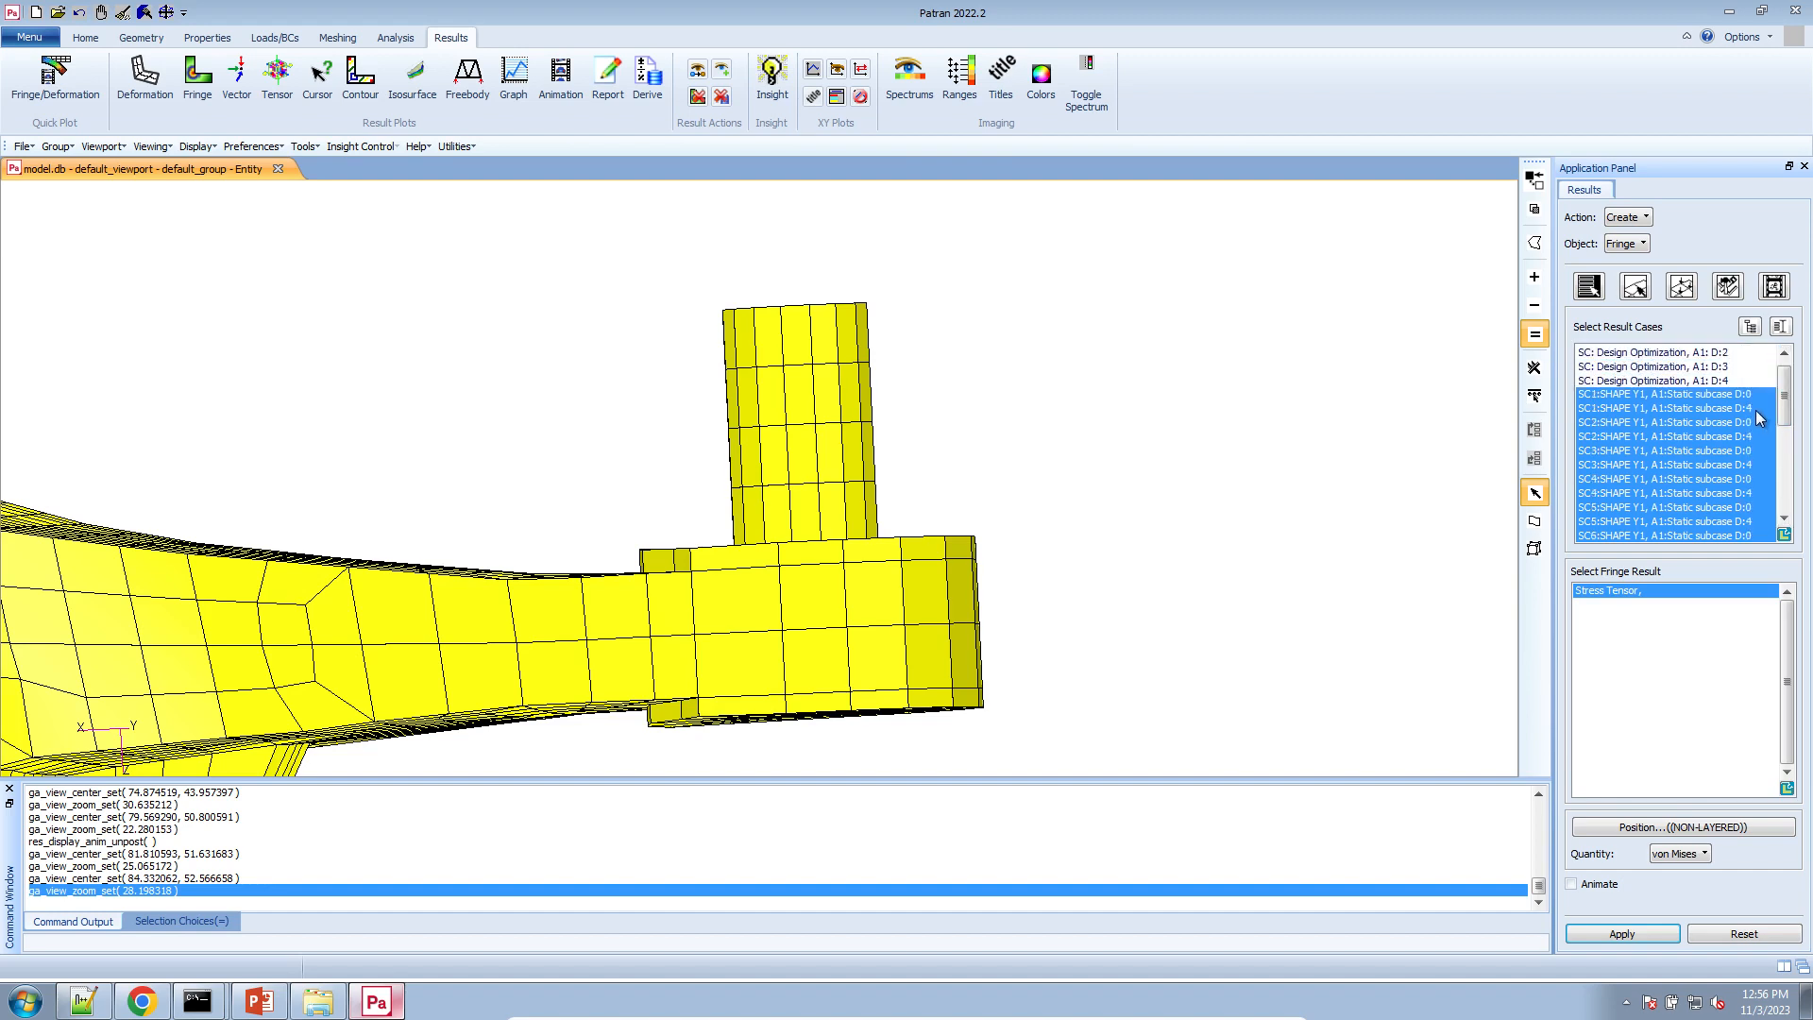
click(1756, 409)
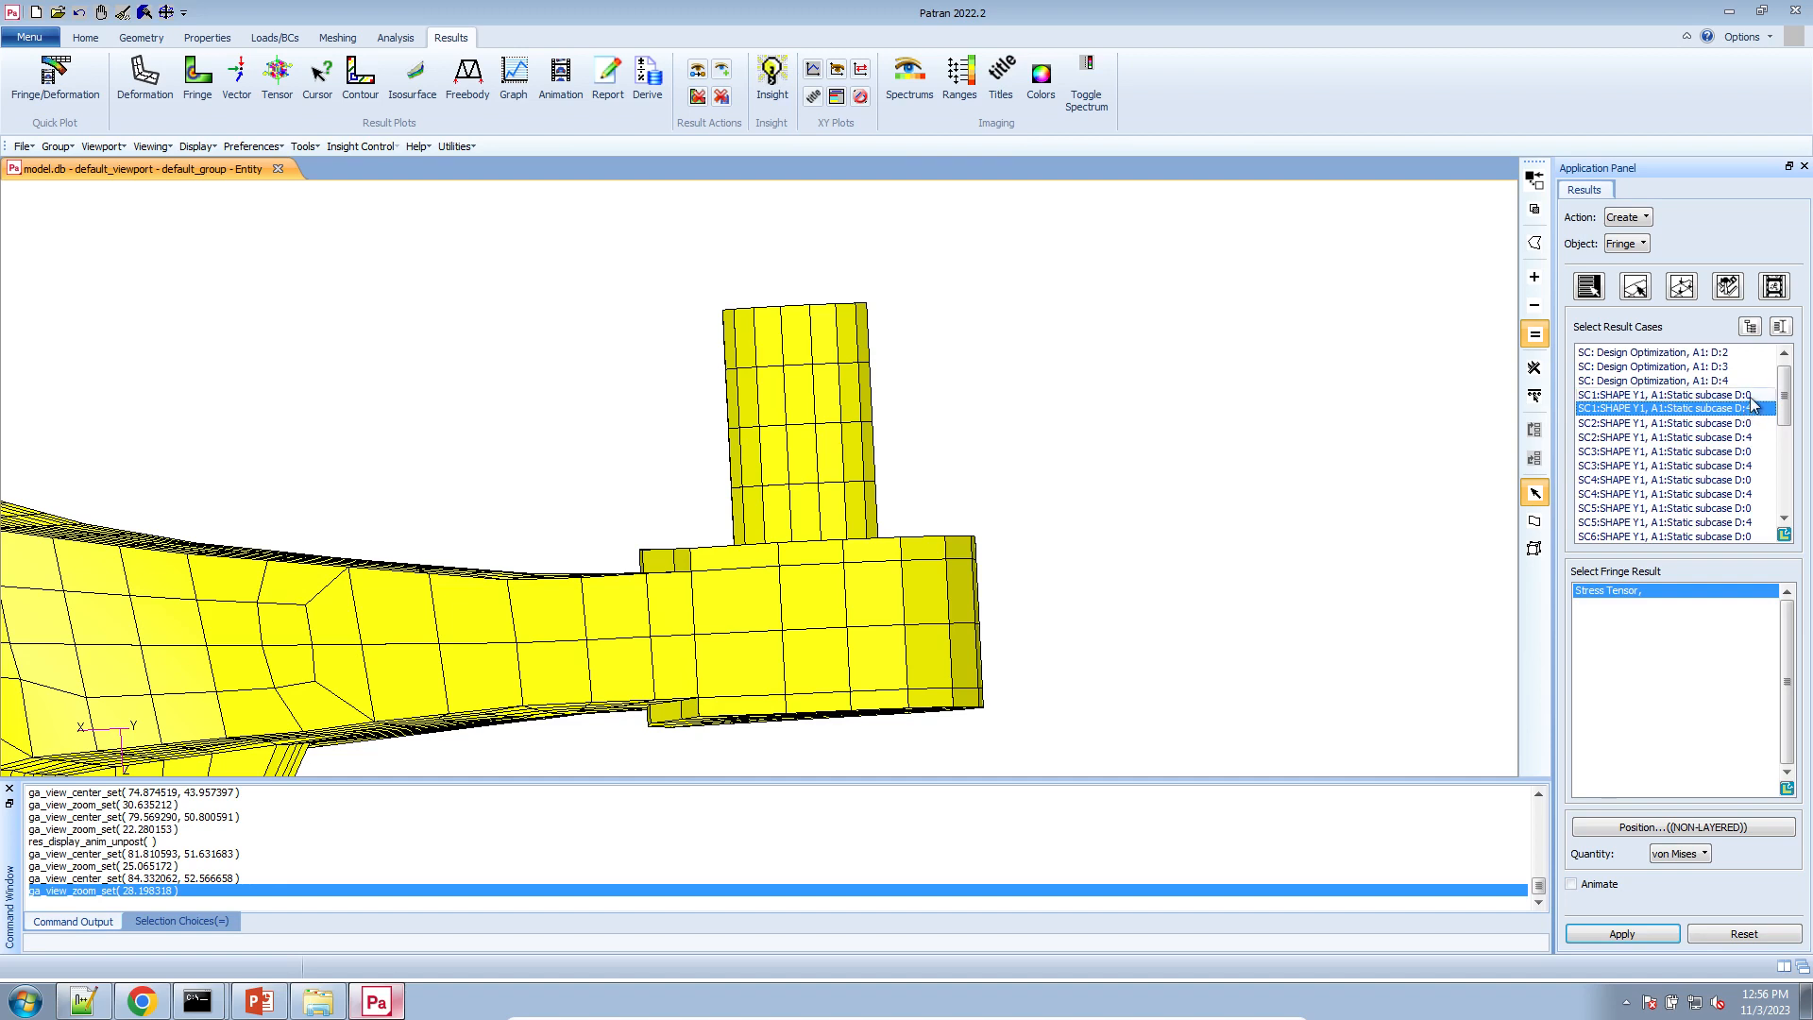
click(1752, 396)
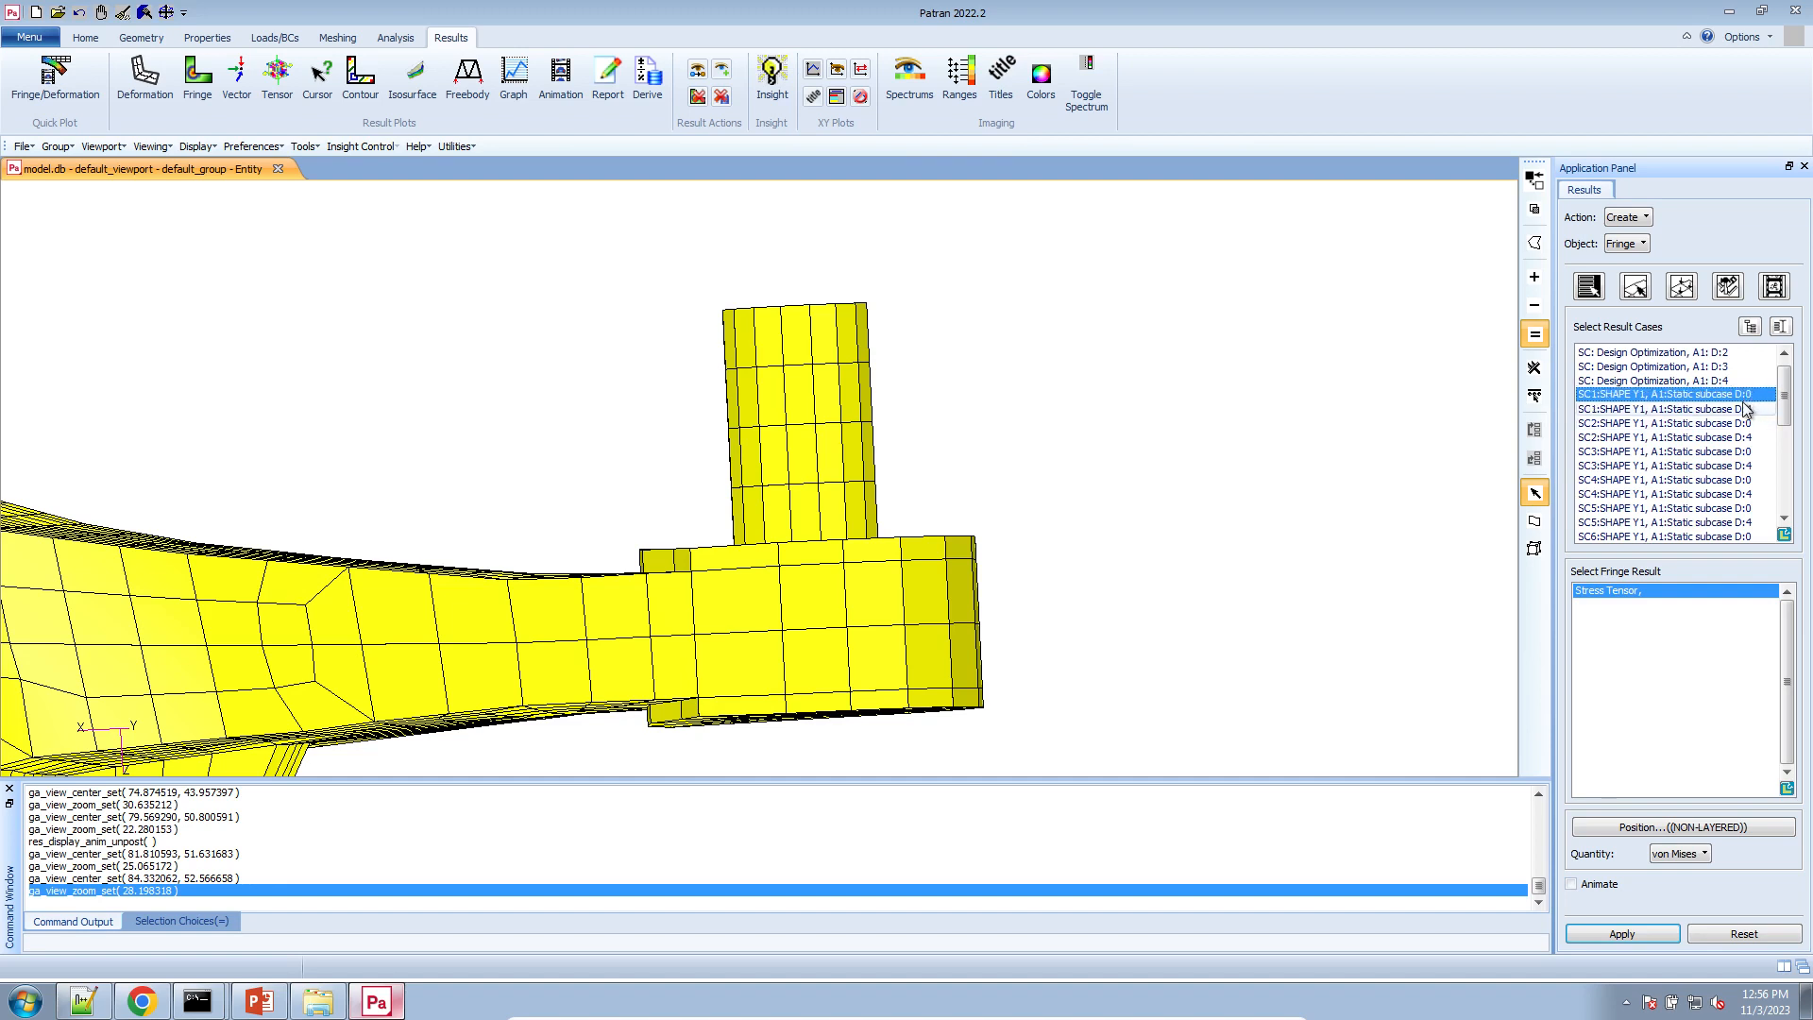
- Switch to model.f06 in Notepad++ and examine the final analysis stress responses for each listed subcase
click(141, 1001)
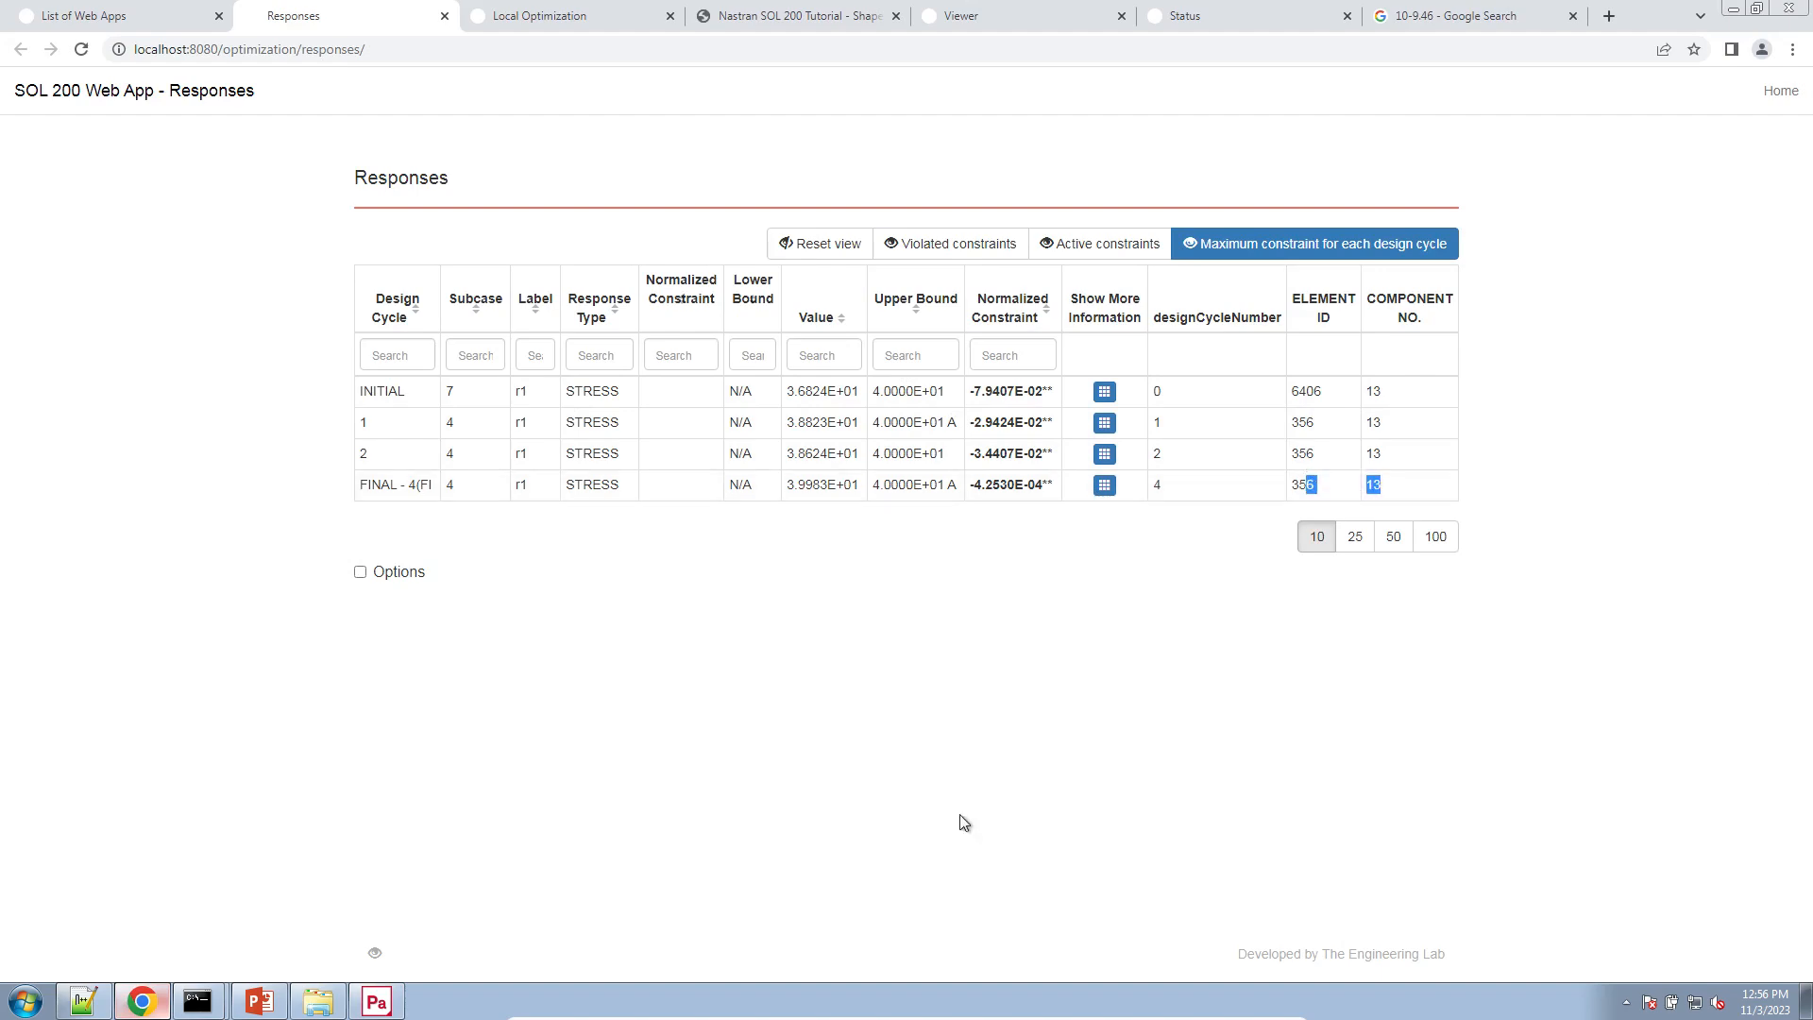
click(105, 998)
click(1507, 330)
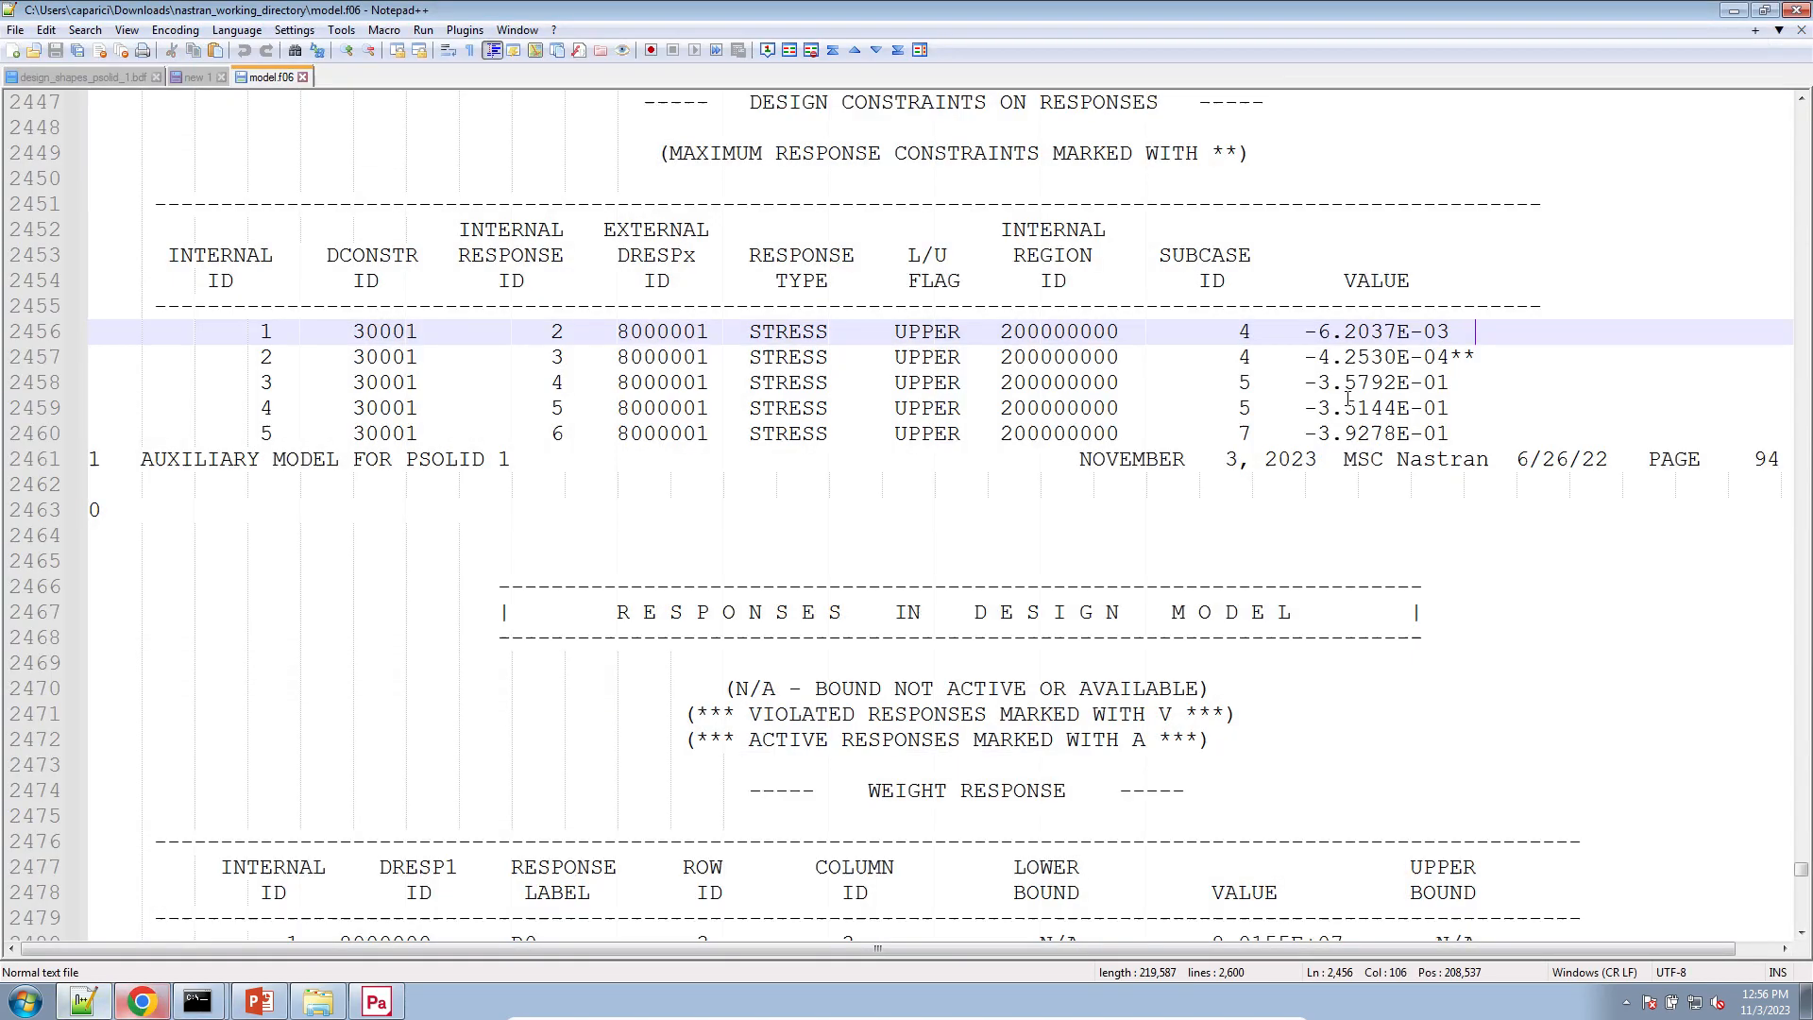
scroll(829, 363, up, 15)
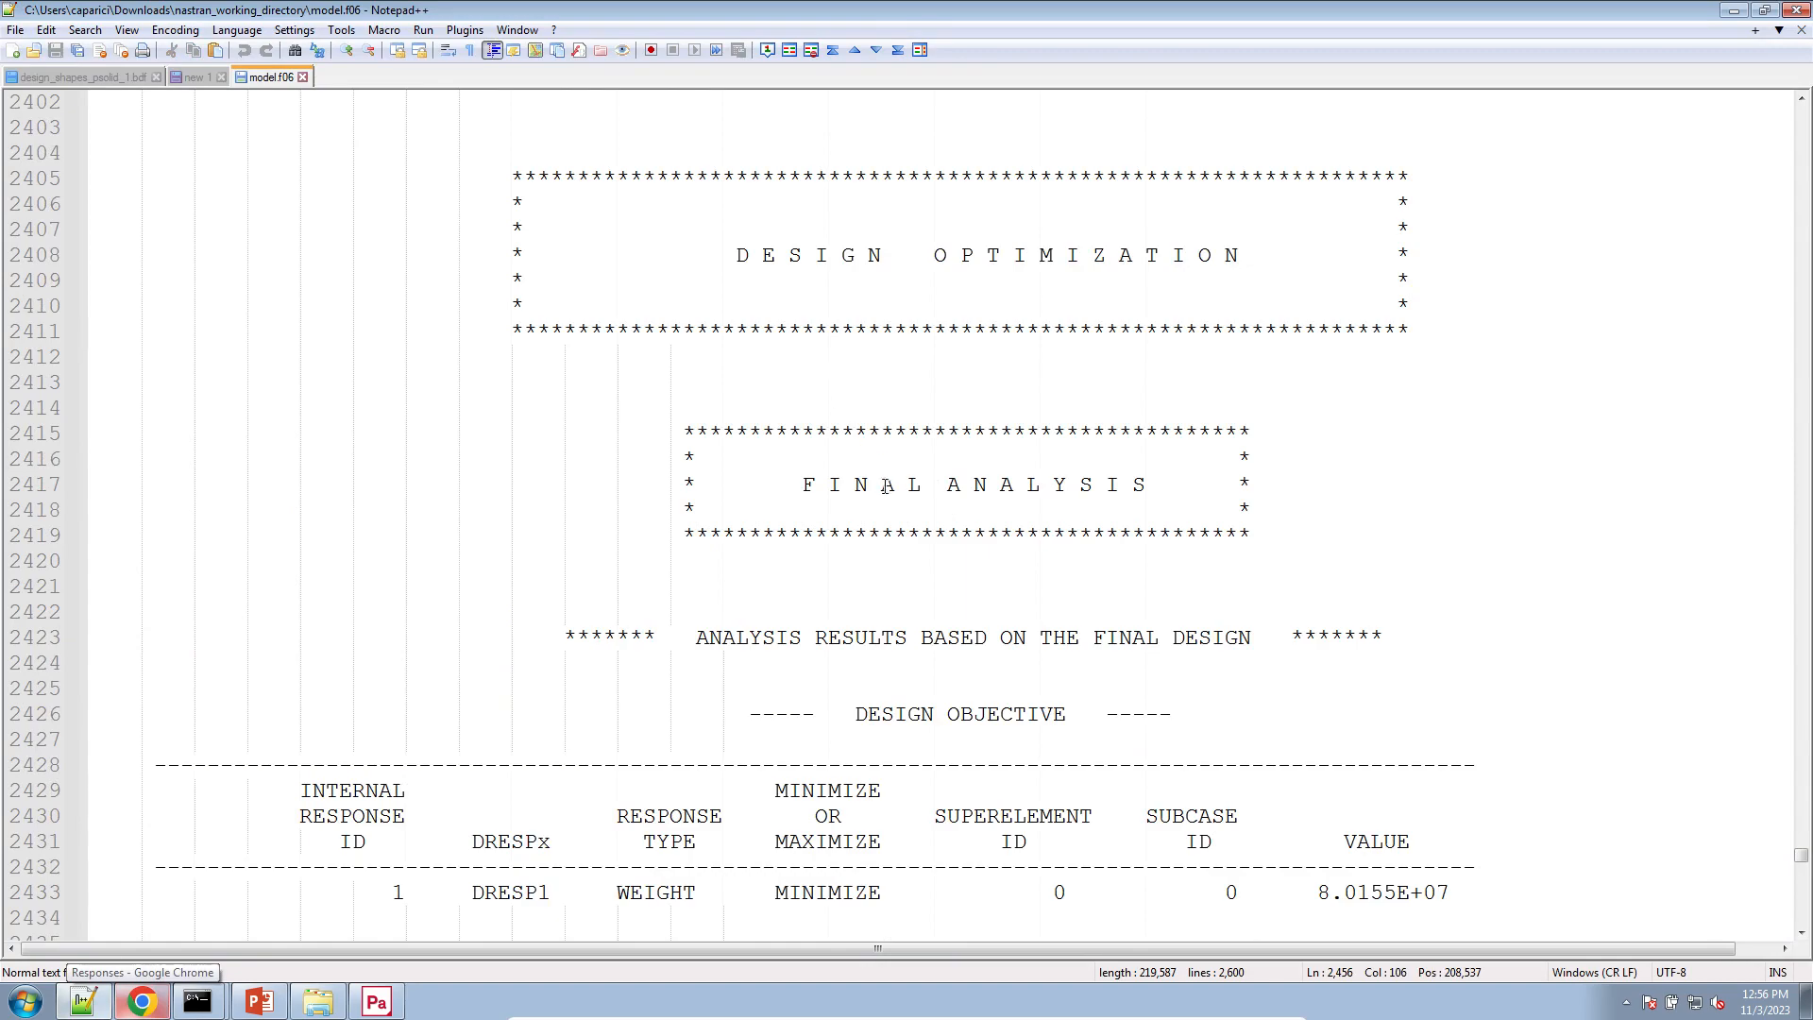
scroll(888, 486, down, 20)
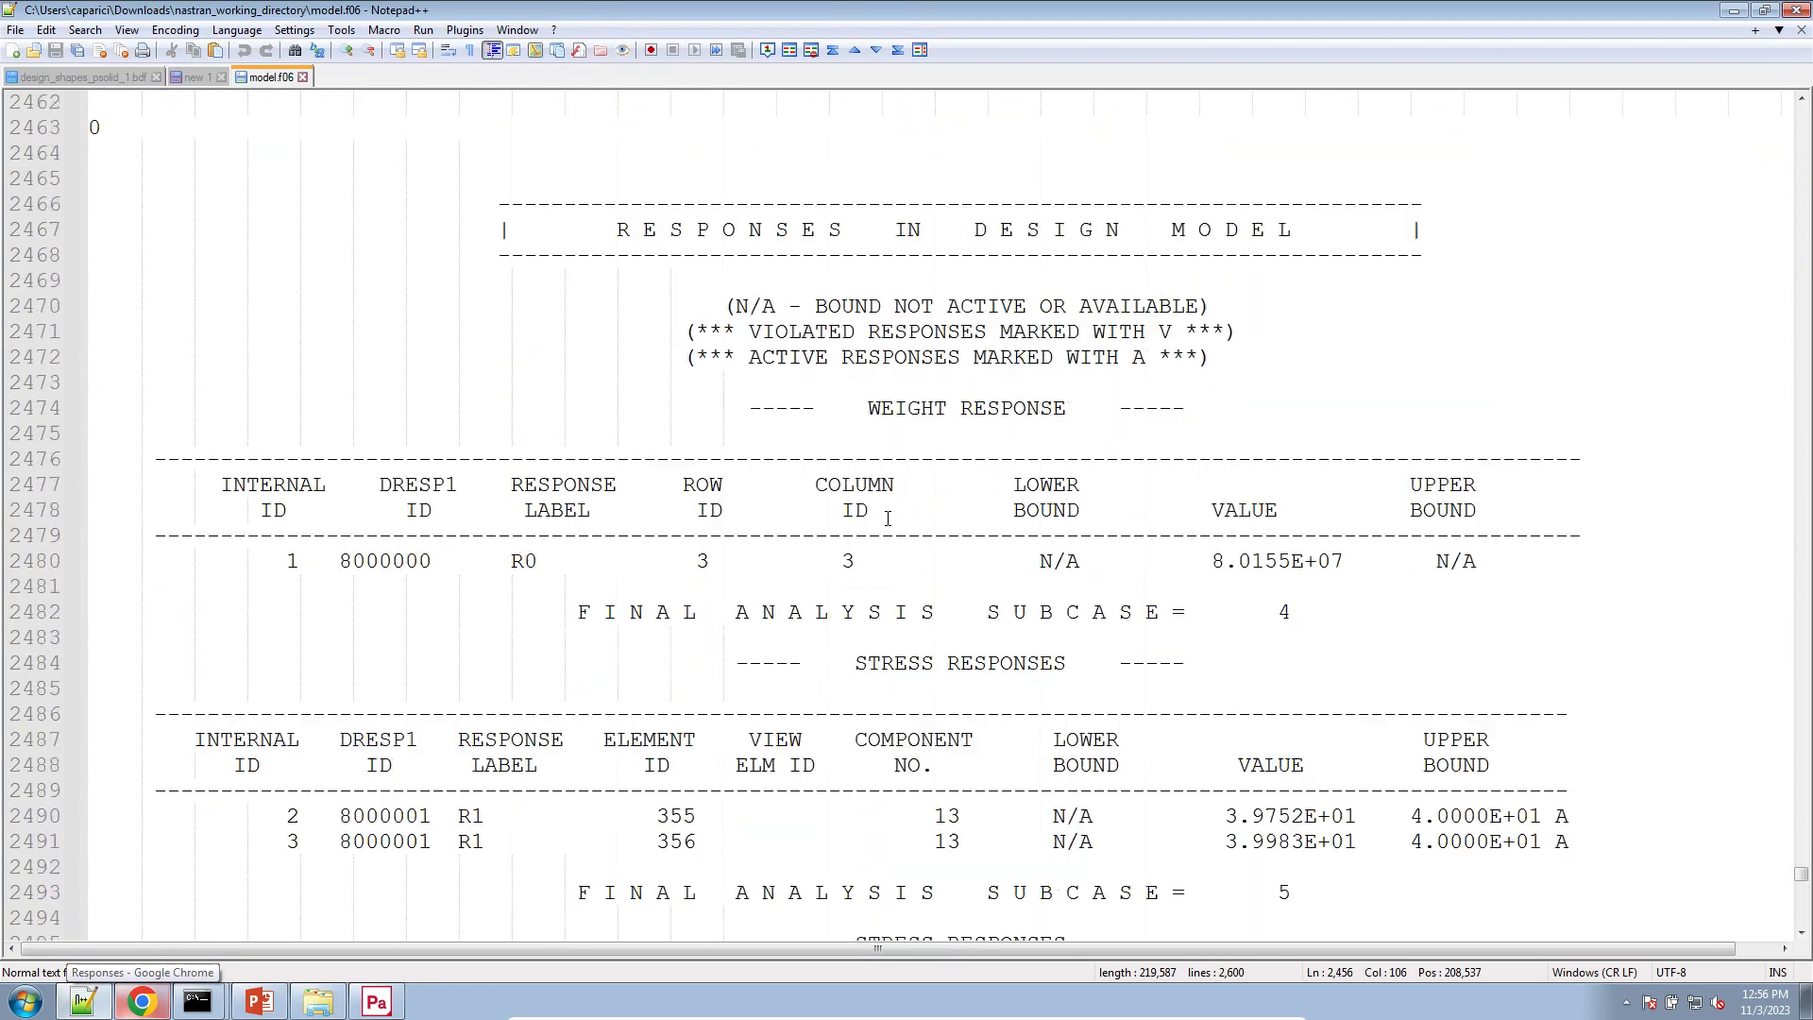
scroll(887, 518, down, 8)
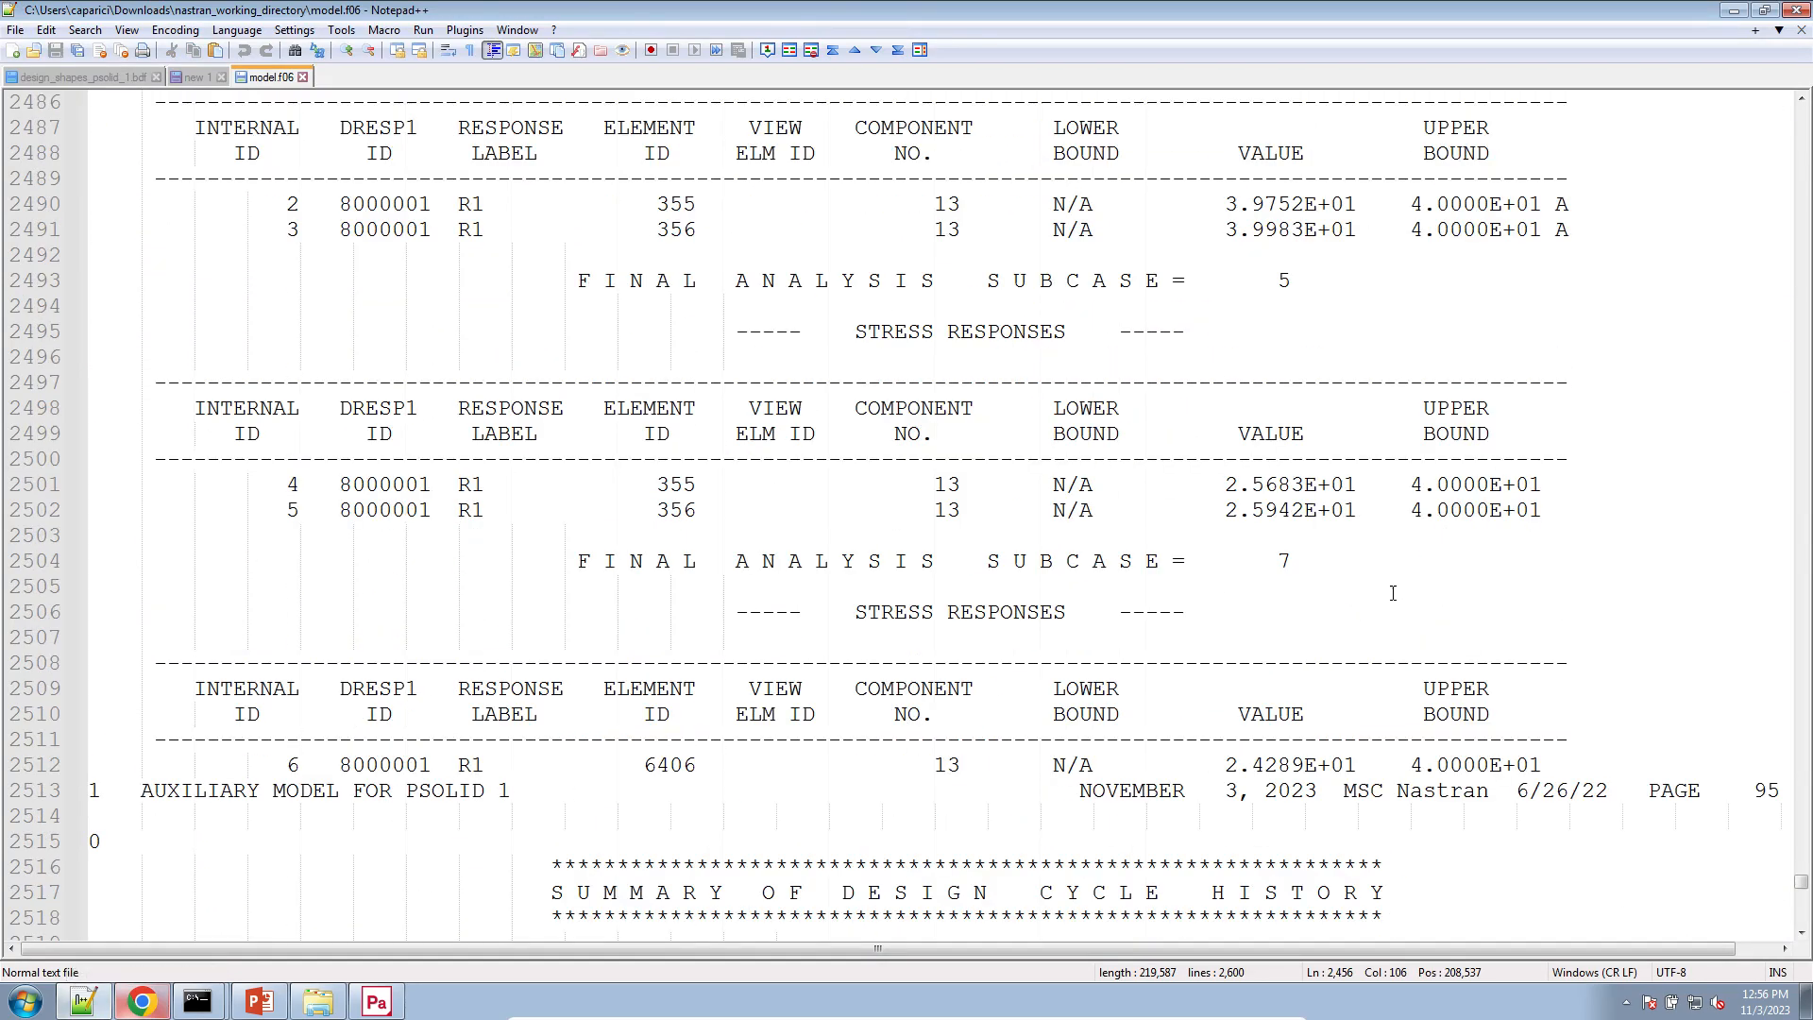
scroll(1461, 765, up, 7)
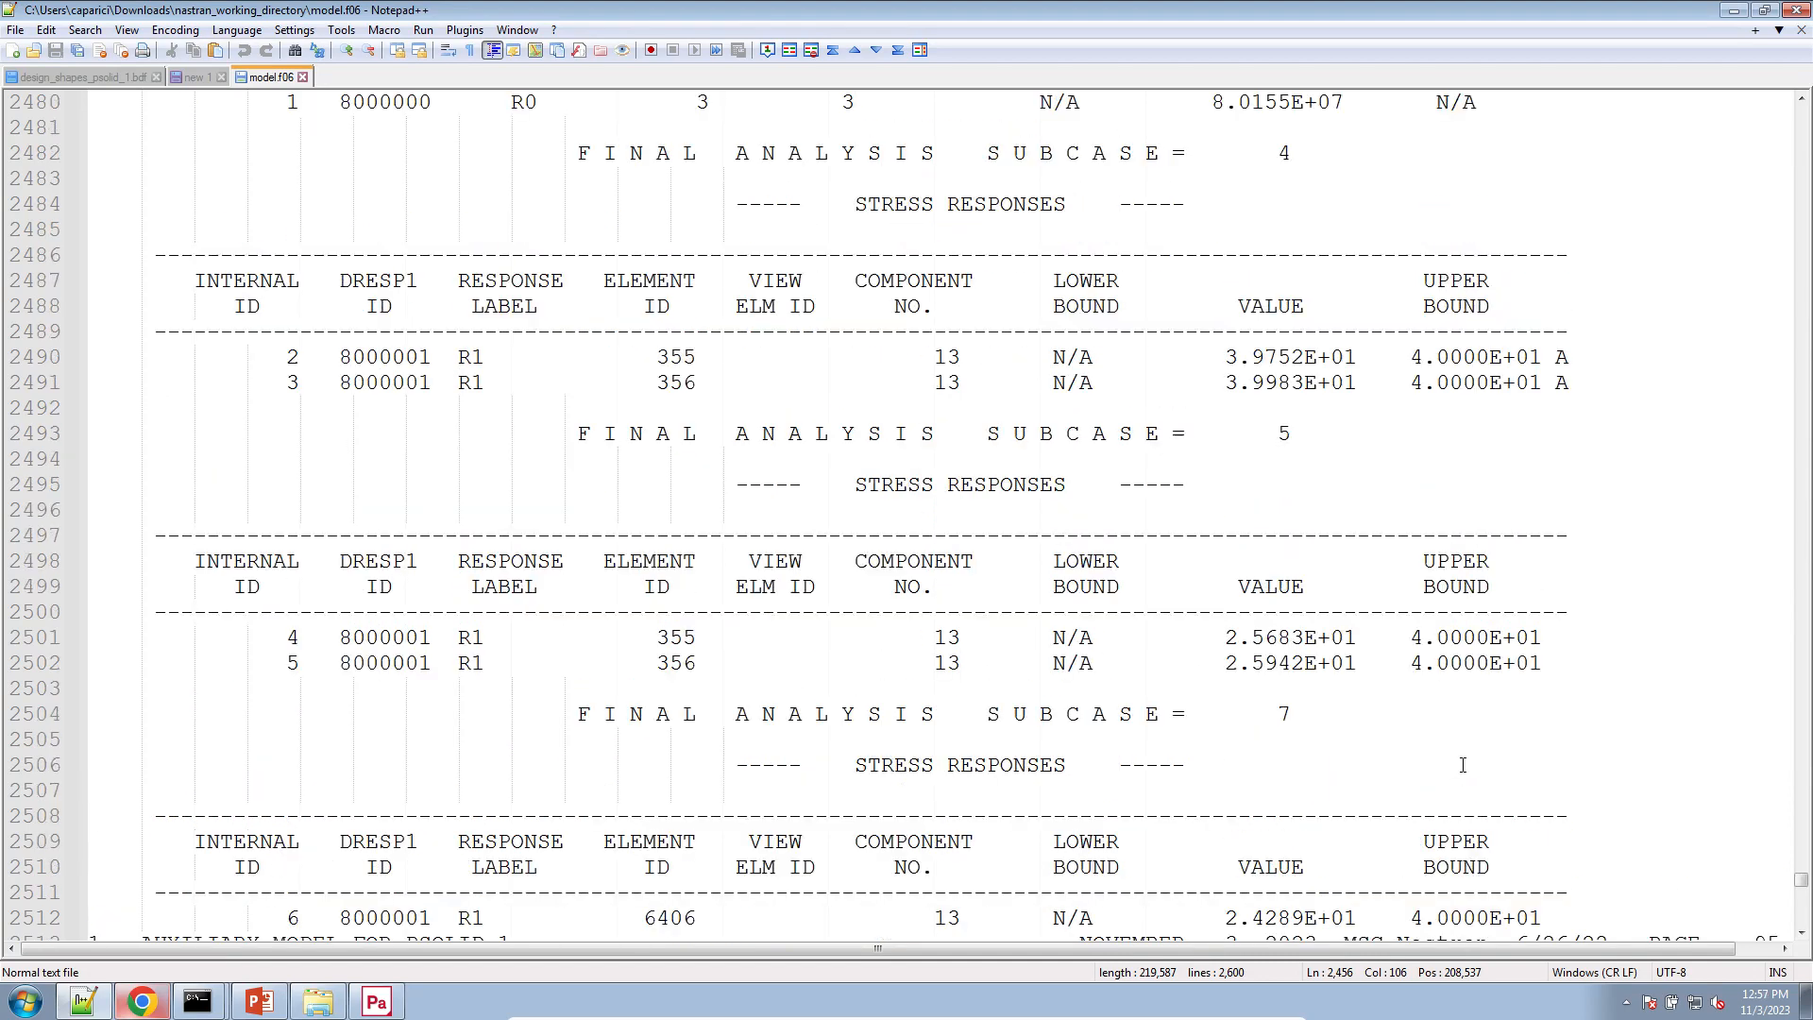
scroll(1332, 765, down, 3)
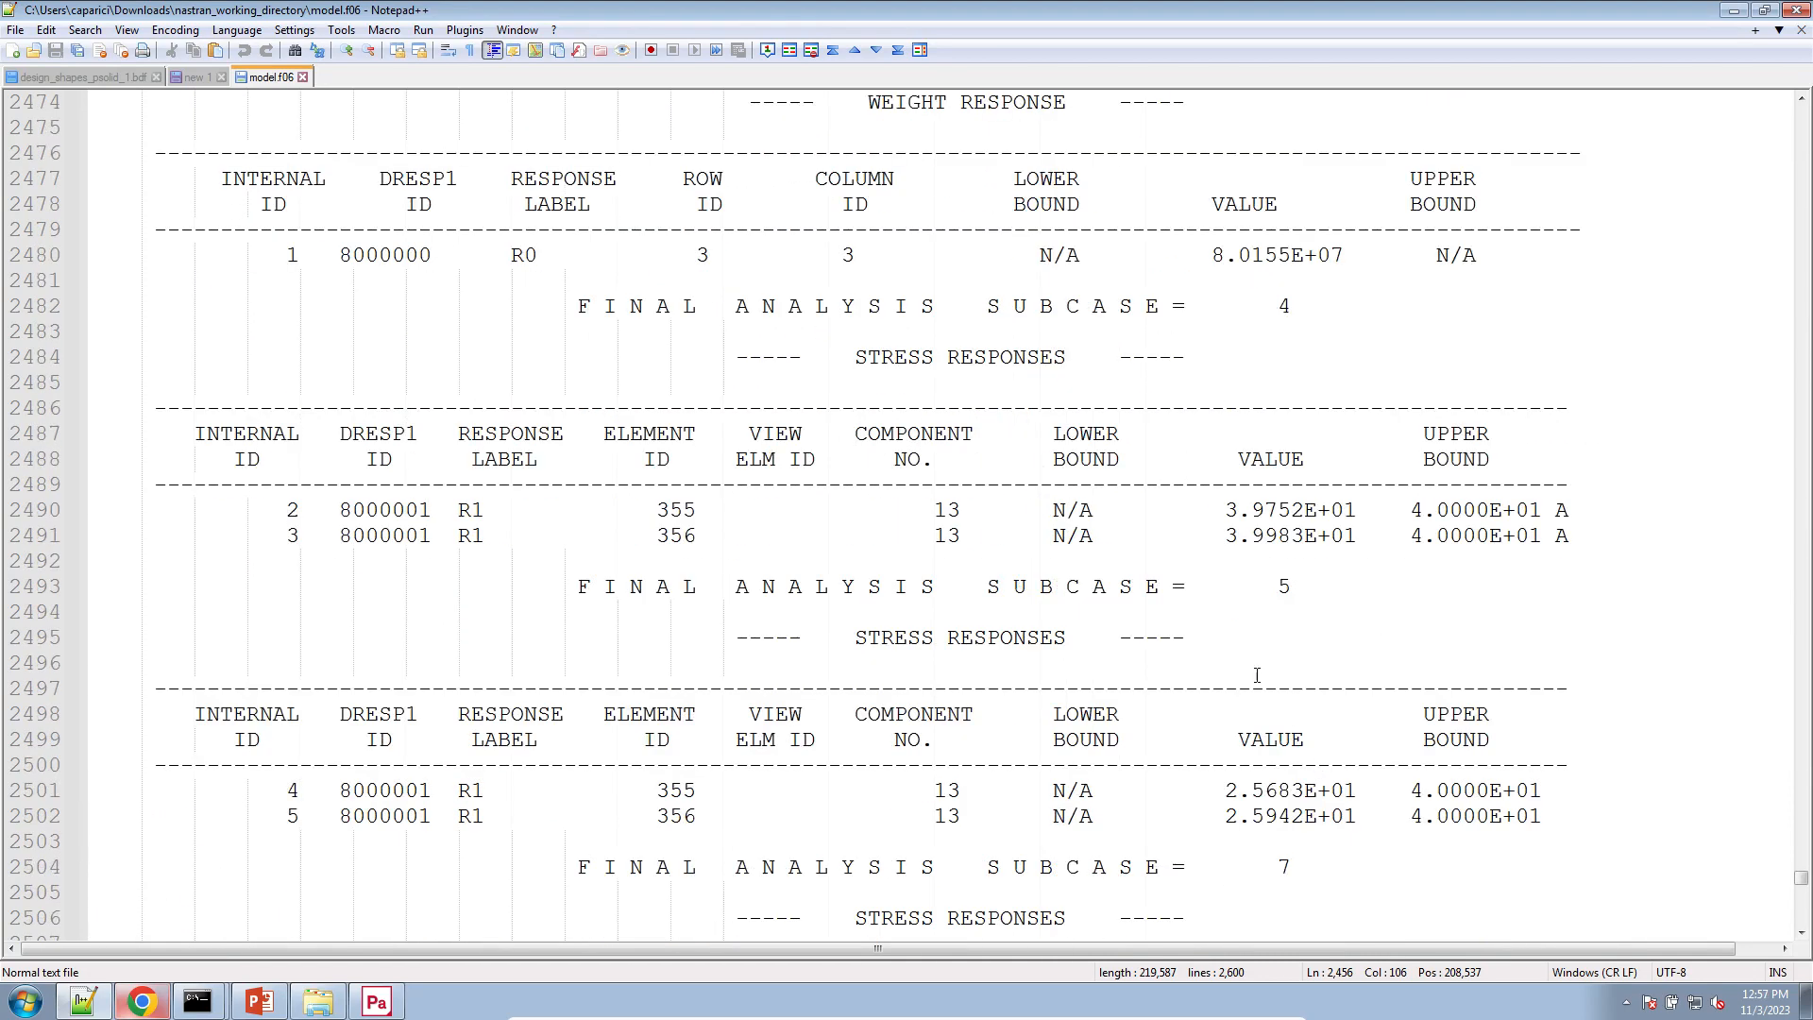
- Highlight element ID 356 and the subcase 4 stress response block of the final analysis in model.f06
click(1231, 537)
click(621, 537)
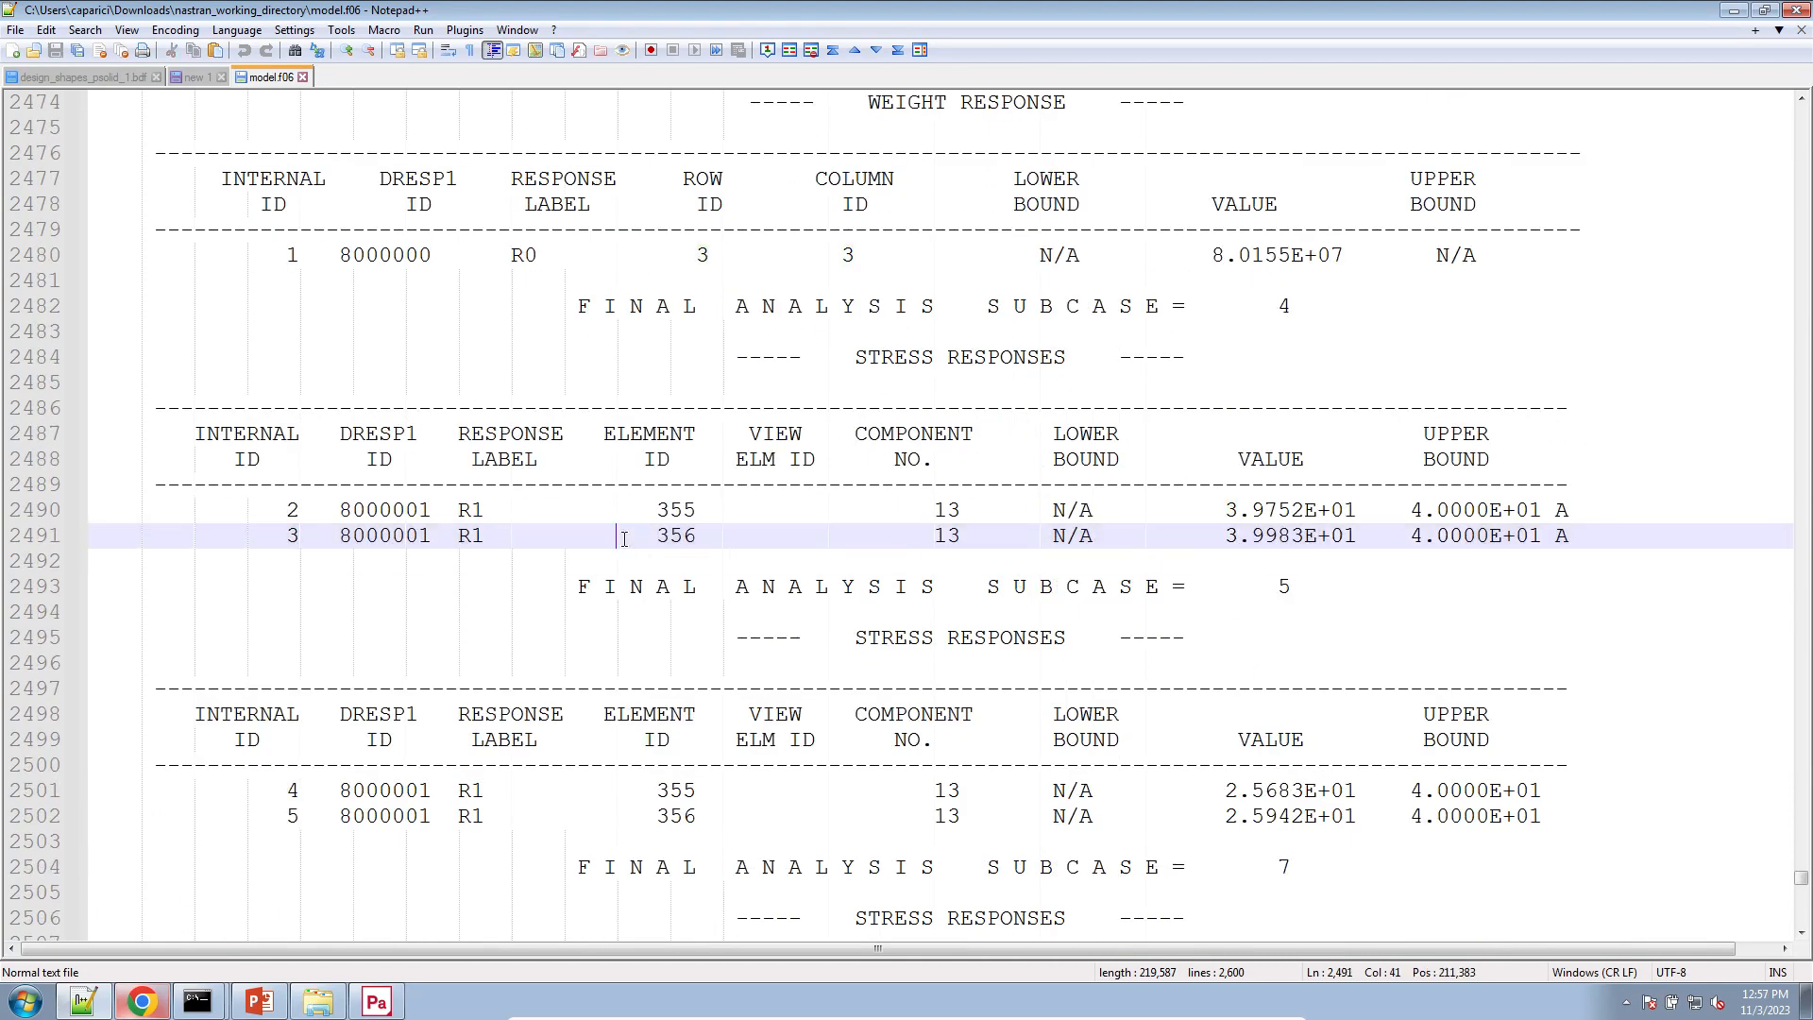
drag(660, 531, 696, 533)
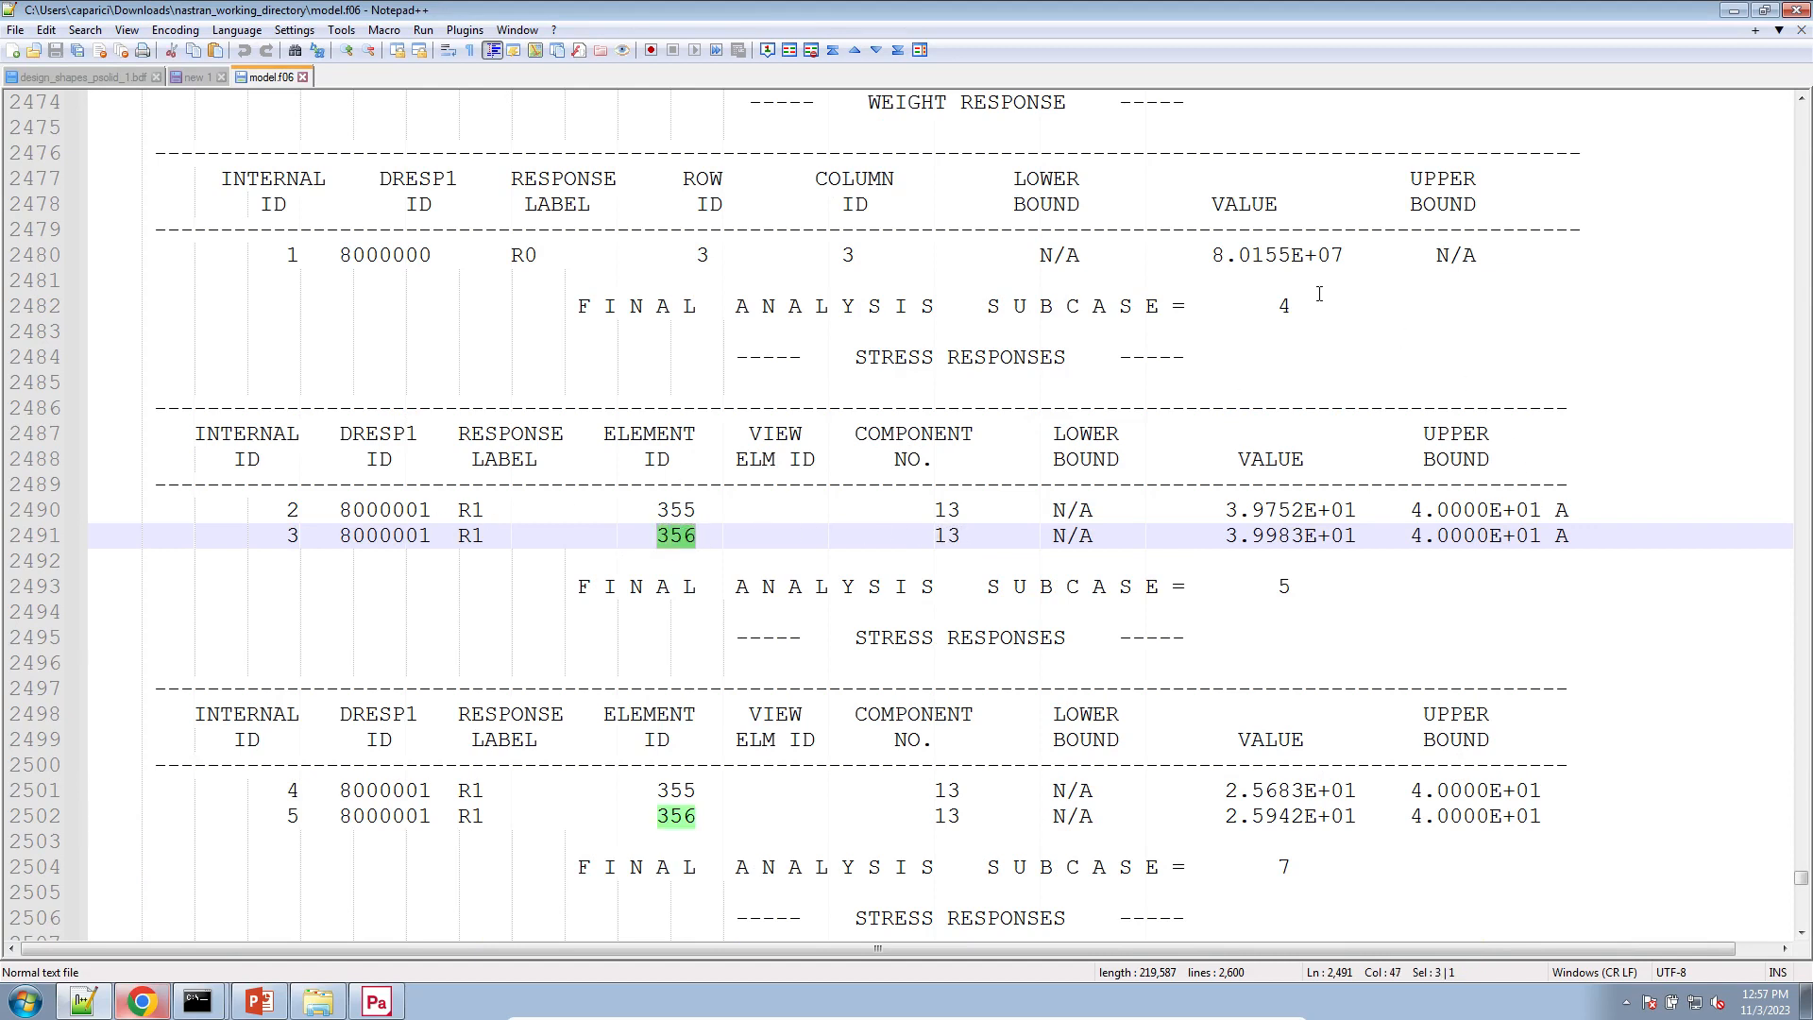
drag(712, 308, 1551, 556)
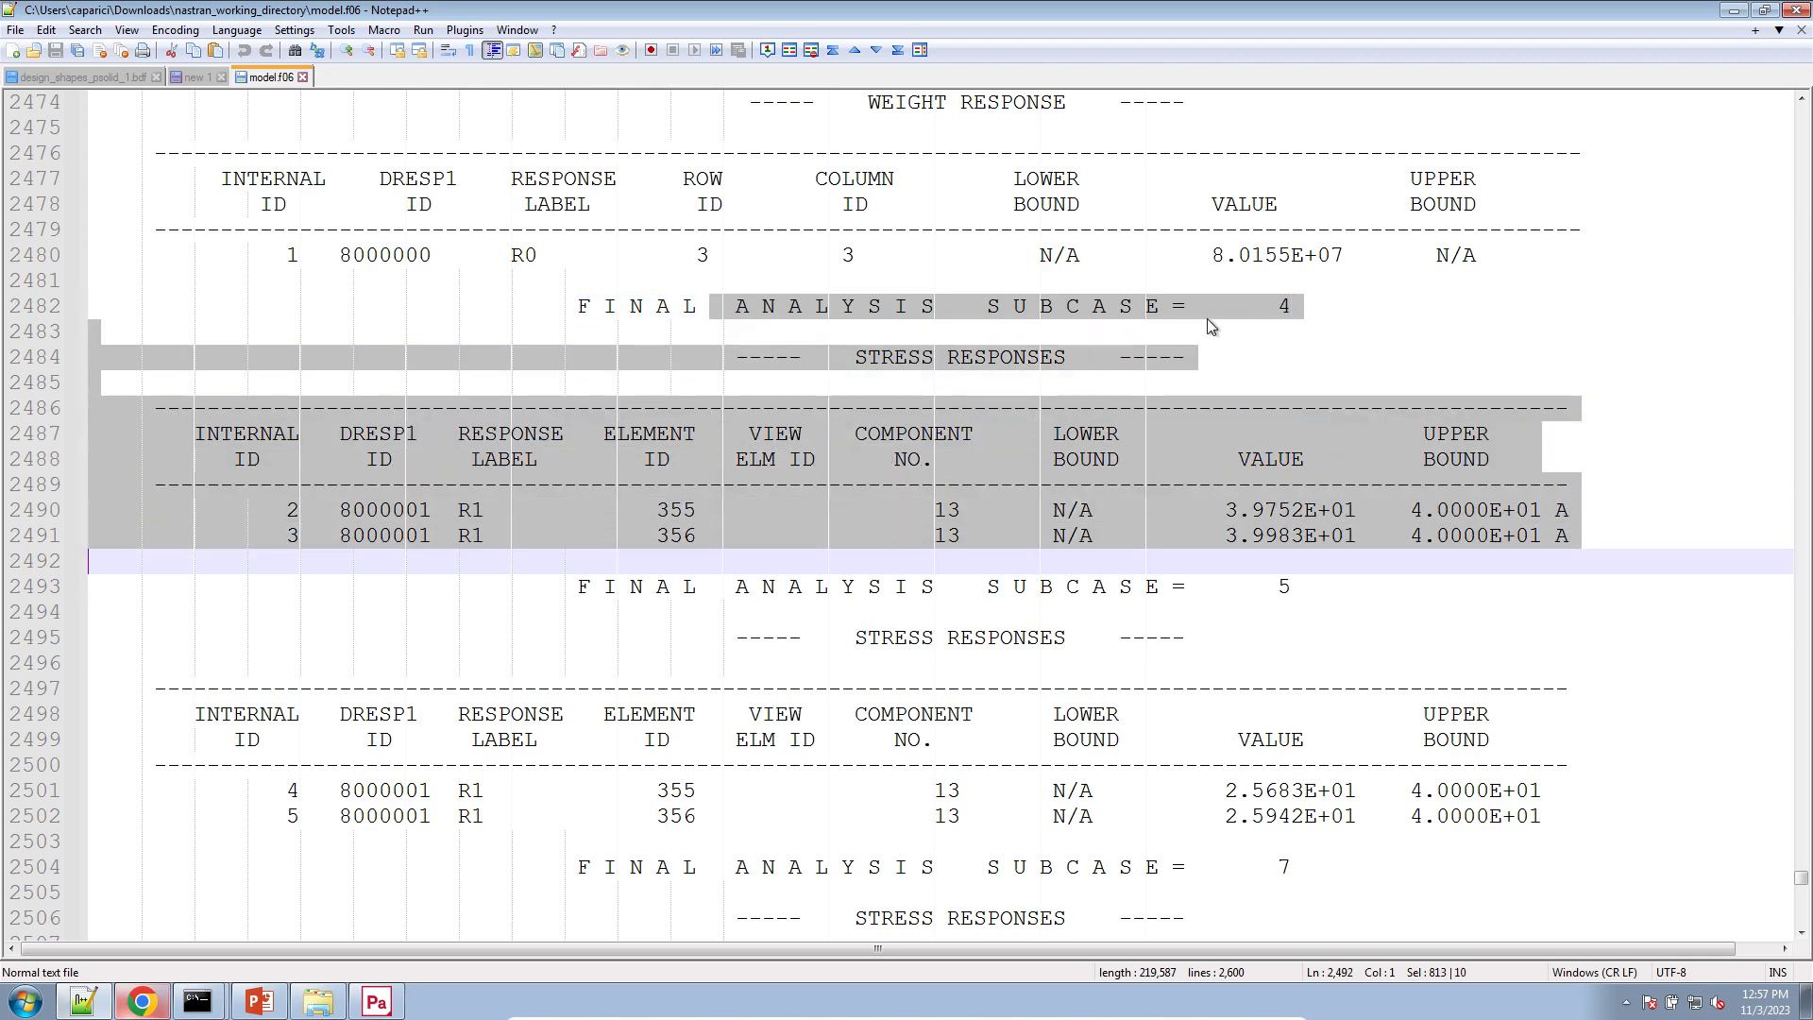
- Switch to Patran and plot the von Mises Stress Tensor fringe for the SC4:SHAPE Y1 static subcase at D:4
click(376, 1001)
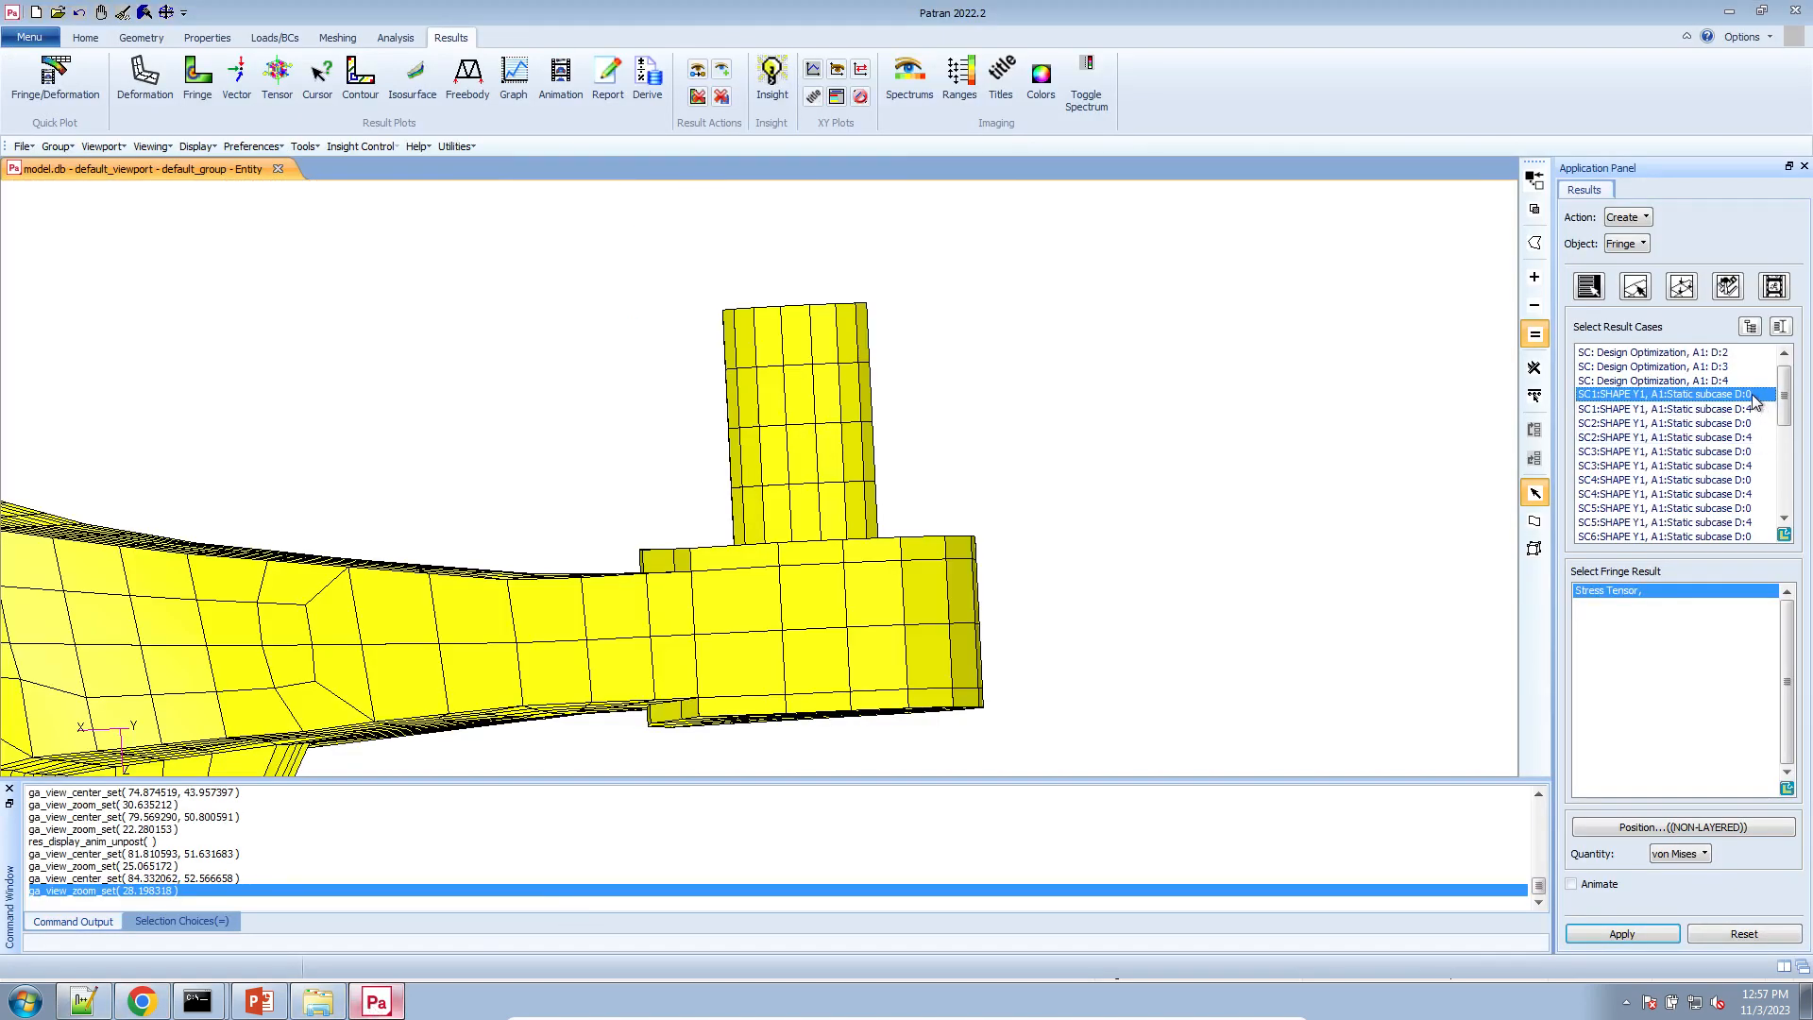
click(1762, 424)
click(1763, 451)
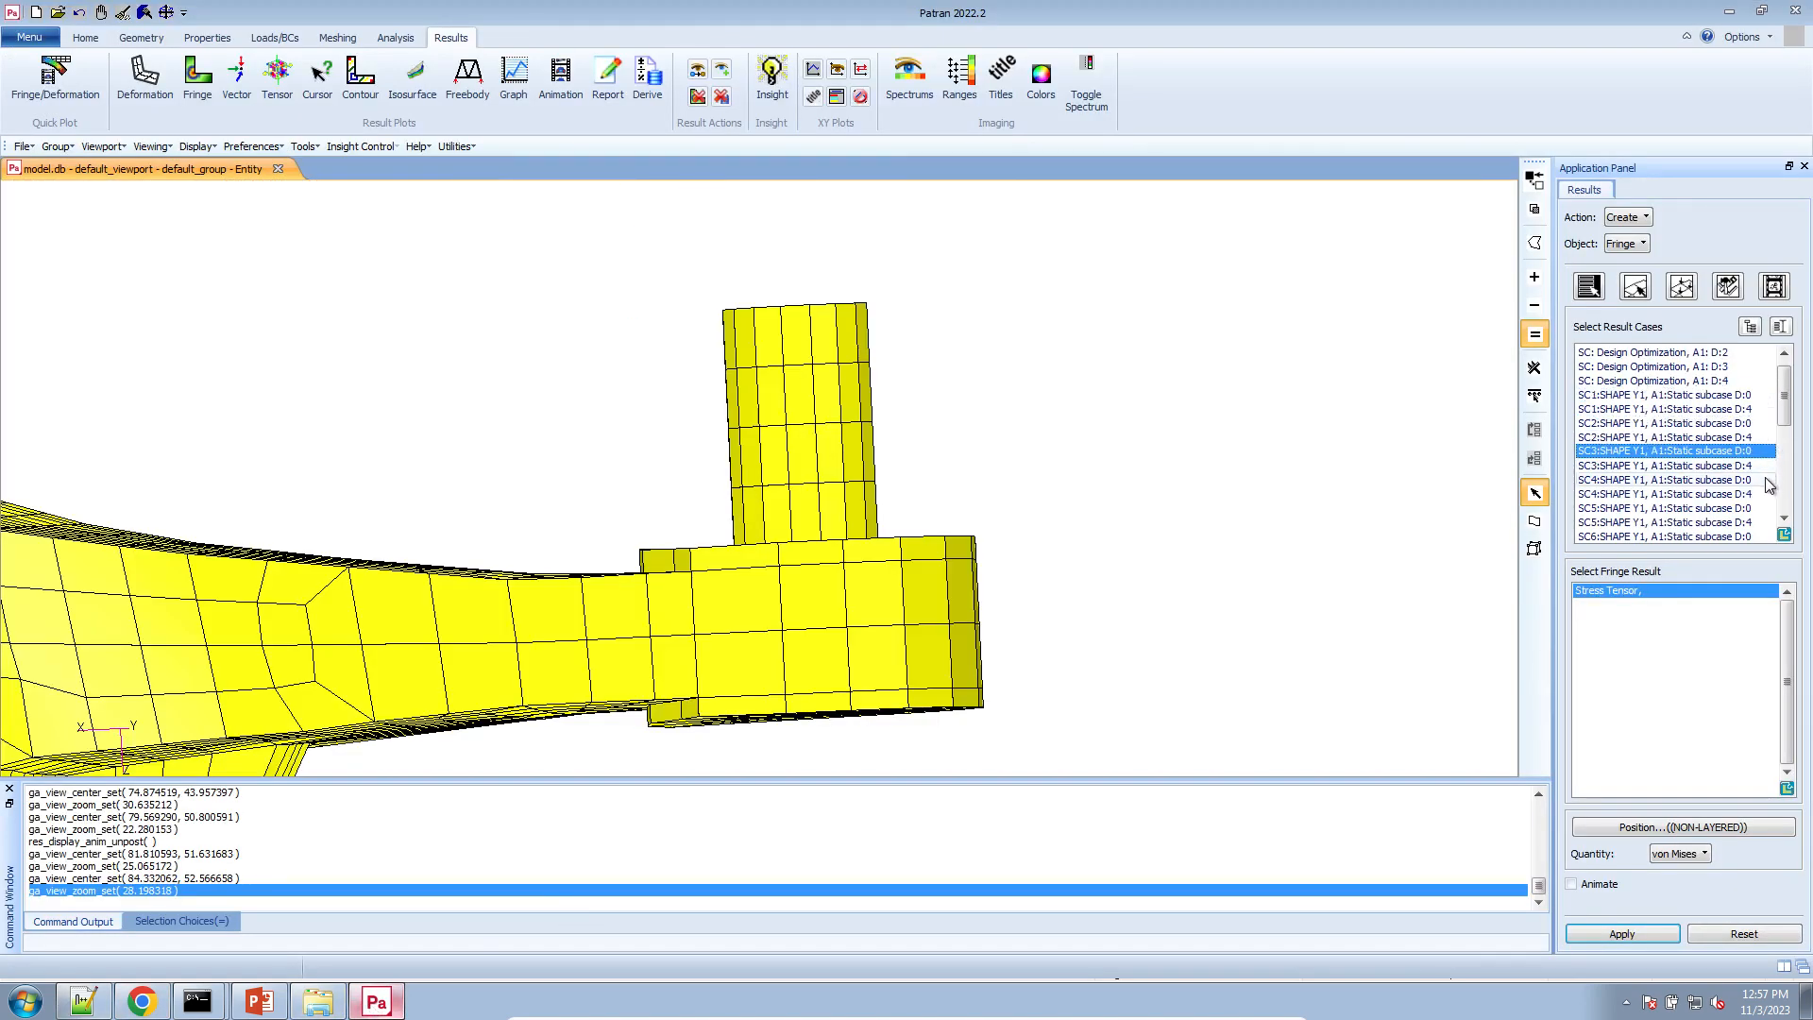
click(1767, 480)
click(1758, 494)
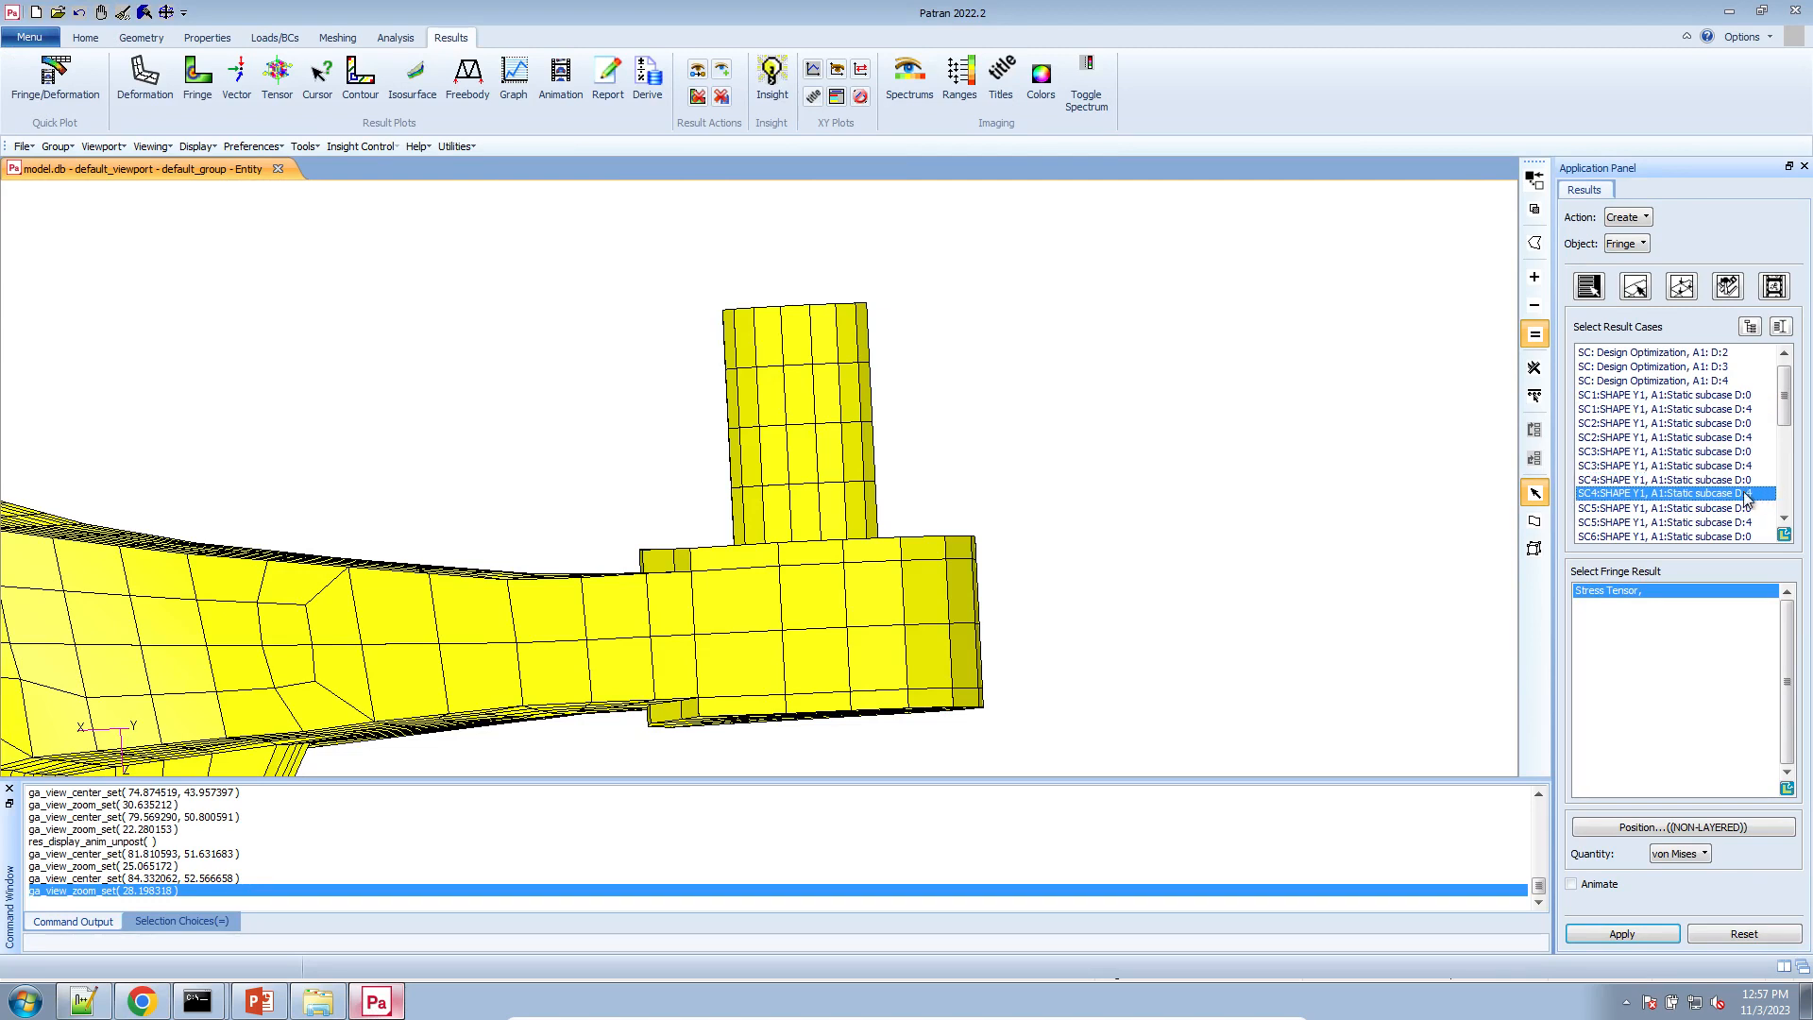
click(1592, 935)
scroll(1012, 609, down, 1)
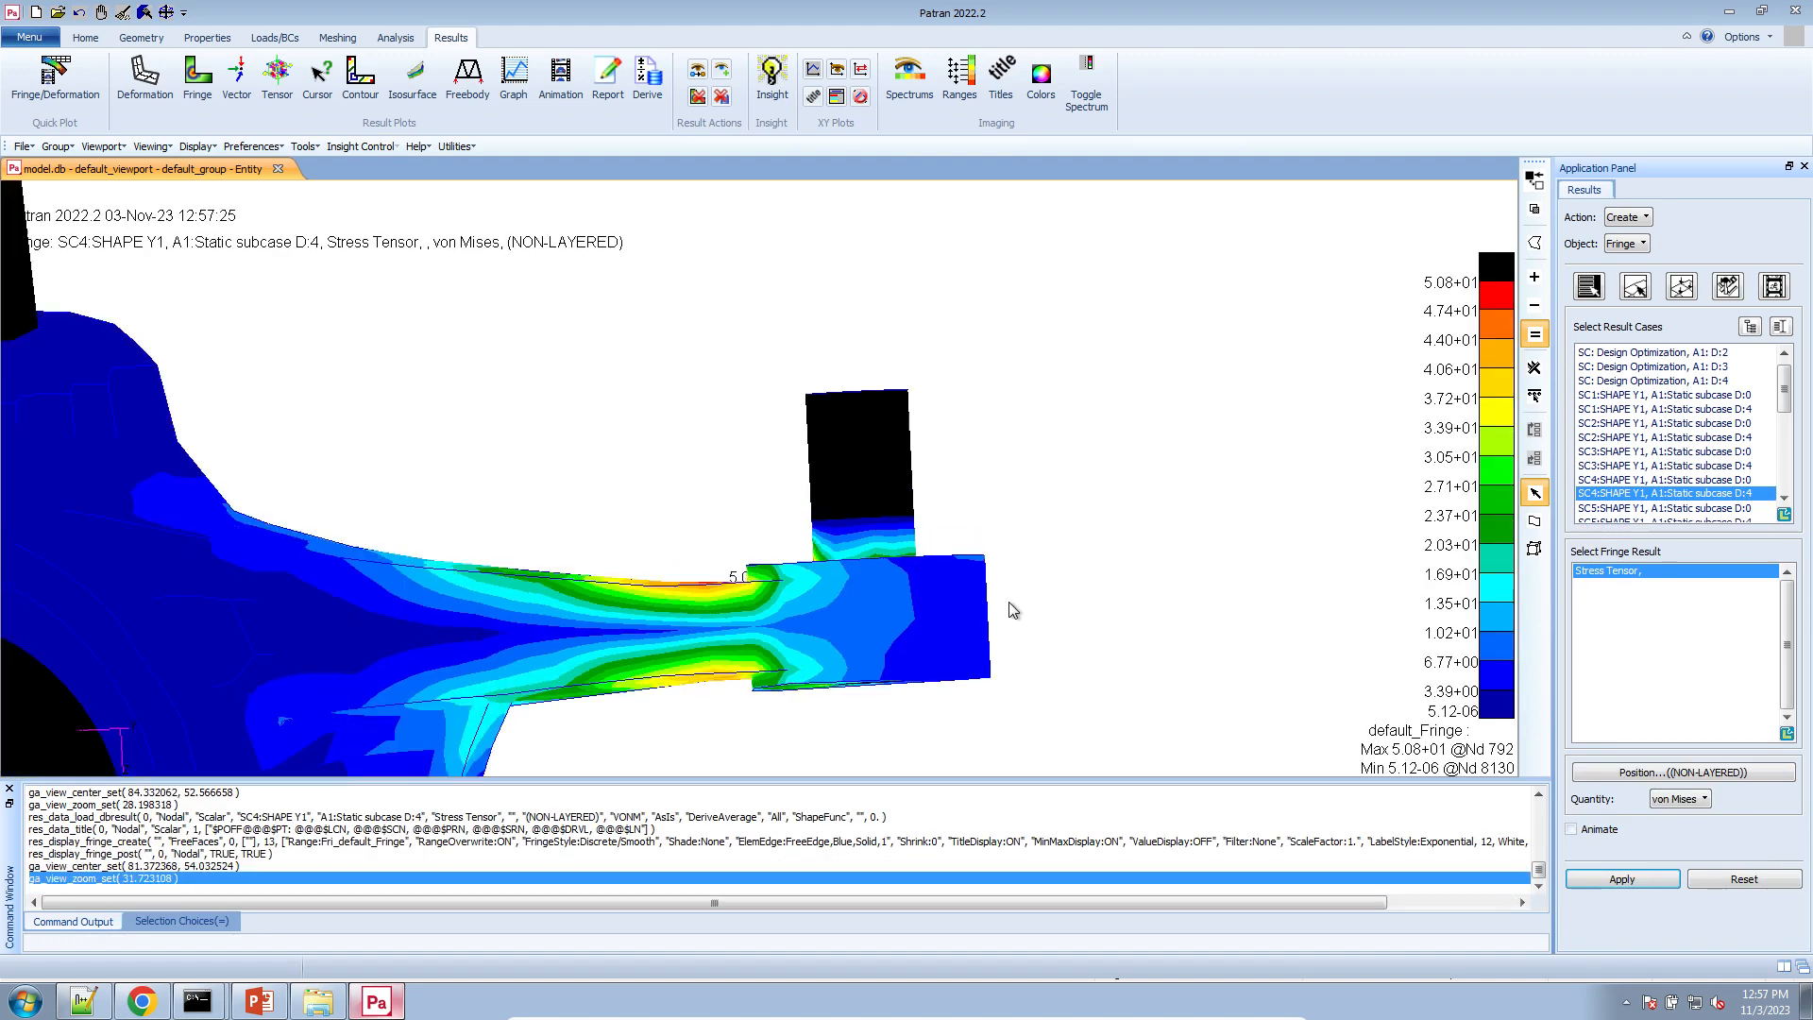
scroll(1012, 609, down, 5)
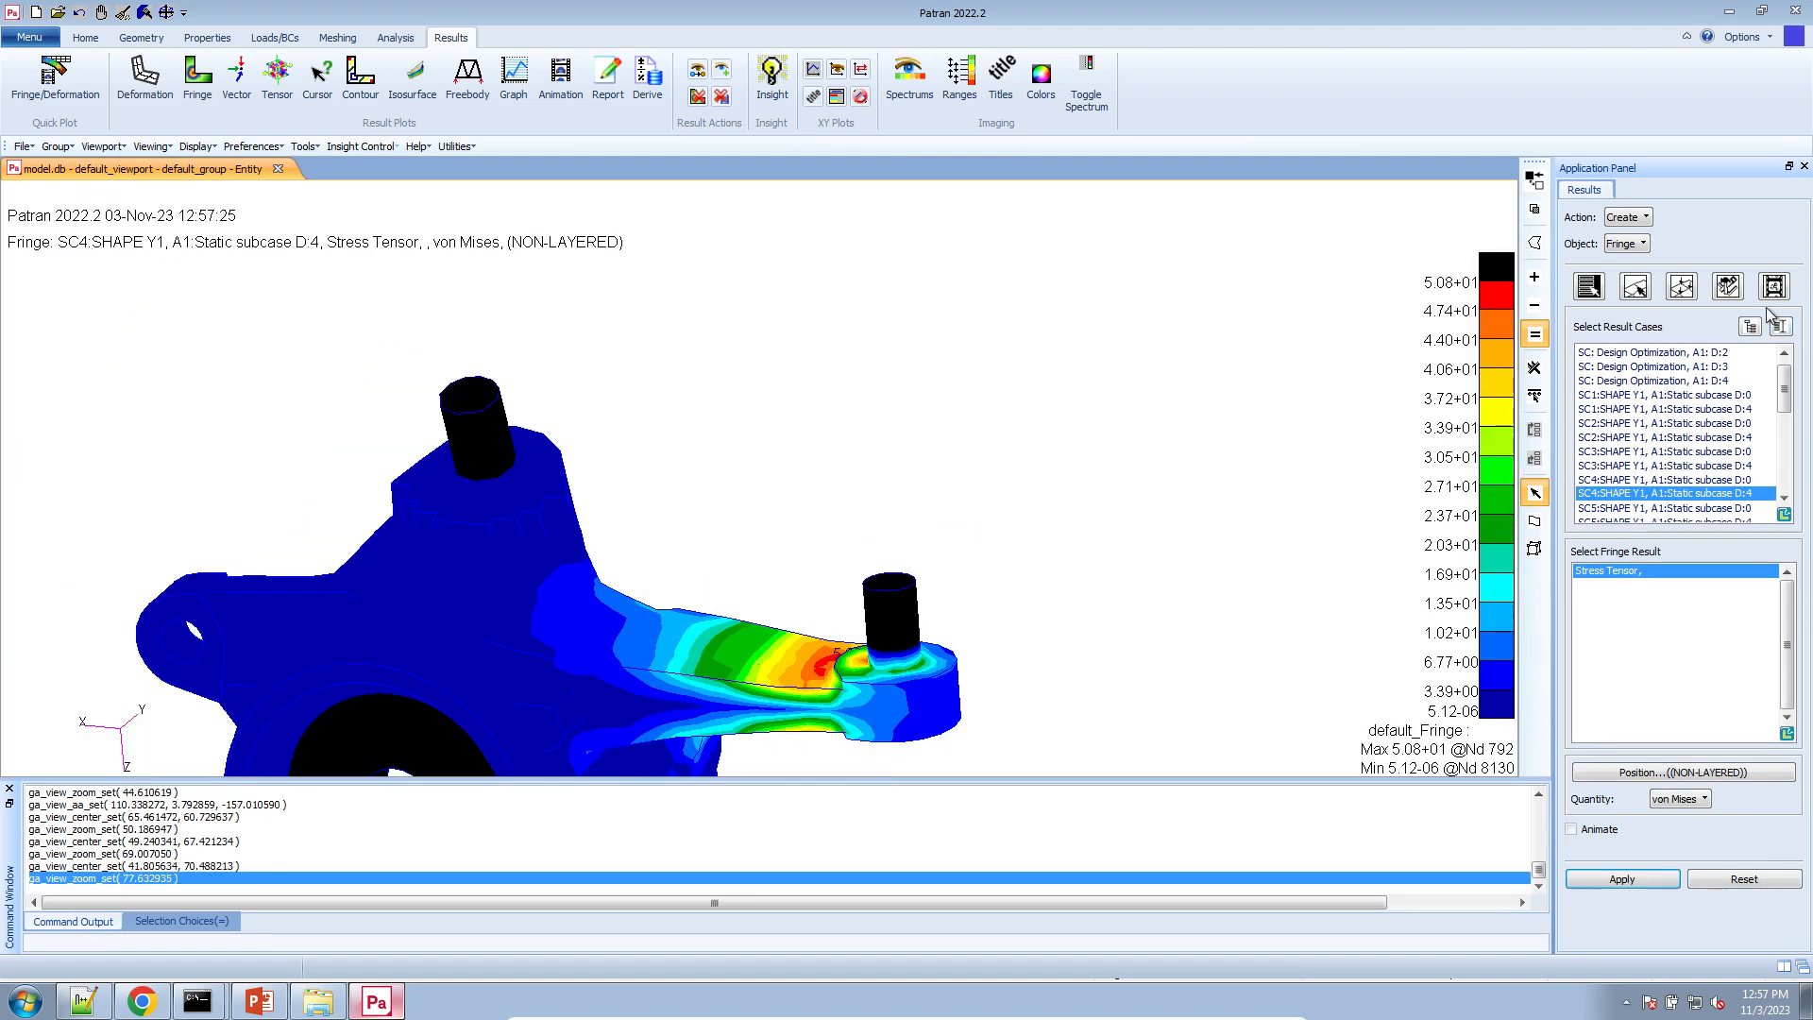
- Set the fringe's averaging domain to None and replot the stresses on the knuckle arm
click(1728, 286)
click(1673, 507)
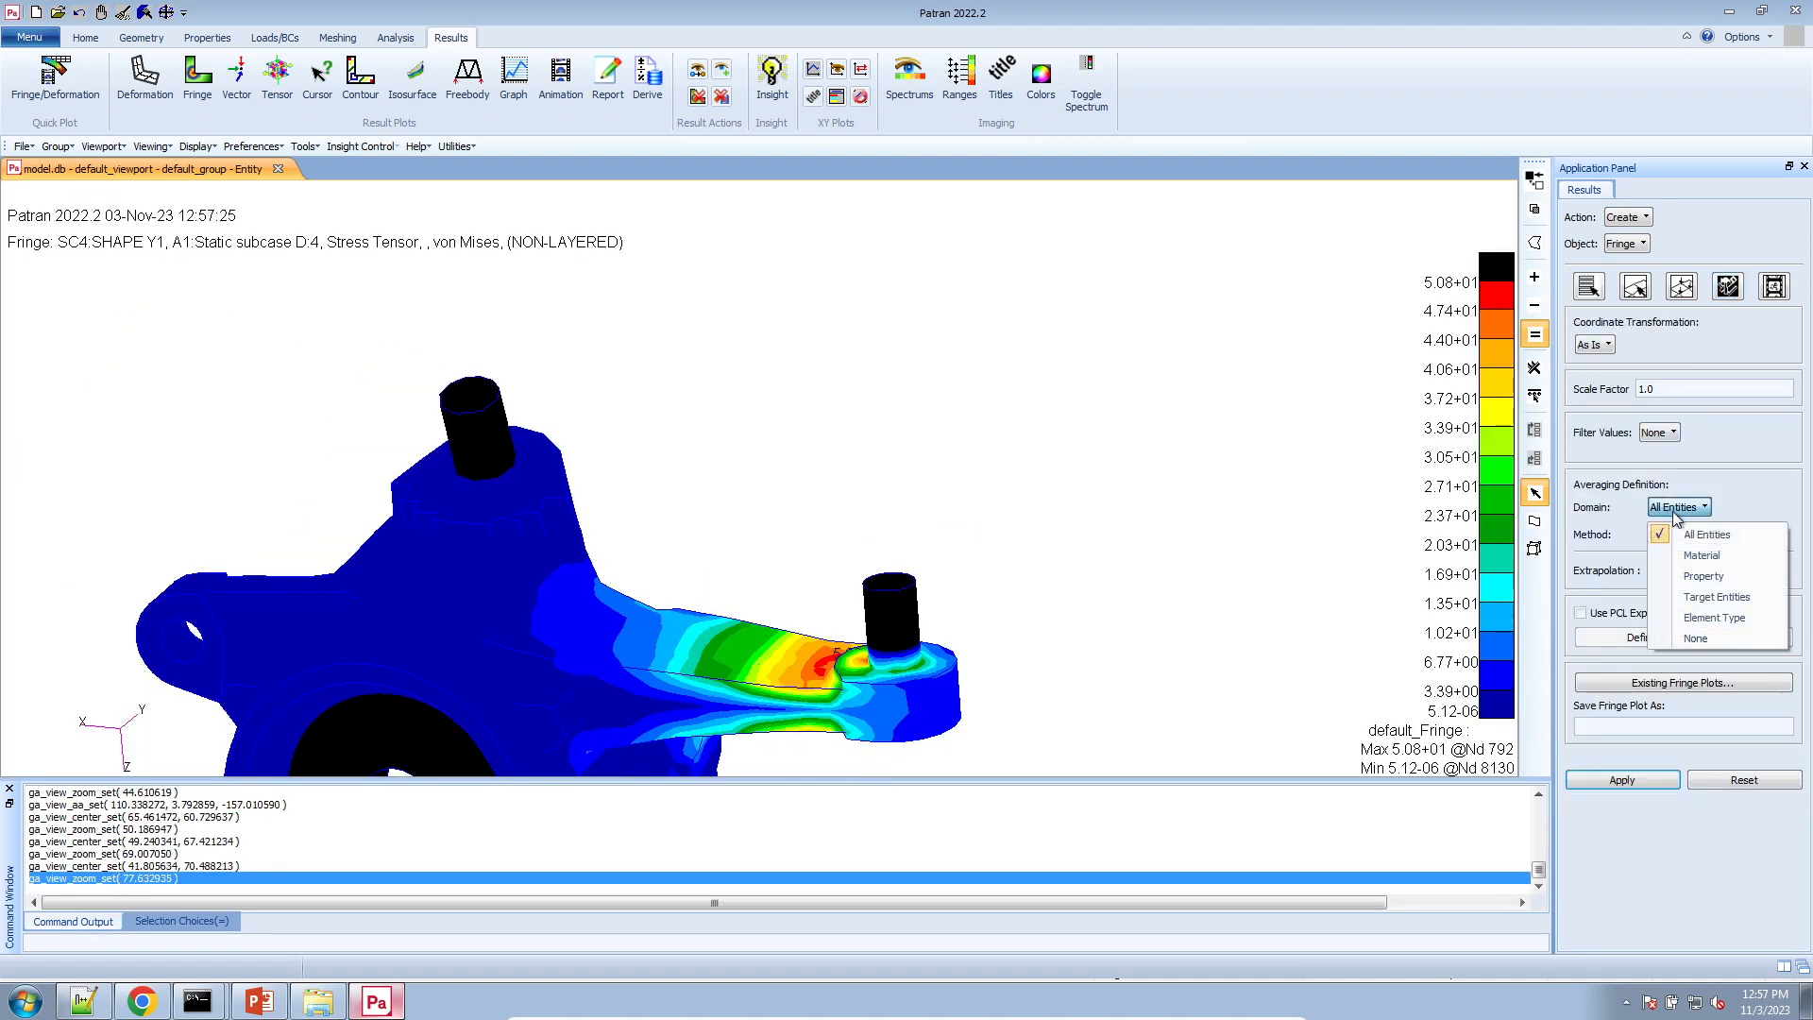
click(1694, 638)
click(1622, 780)
scroll(891, 685, down, 3)
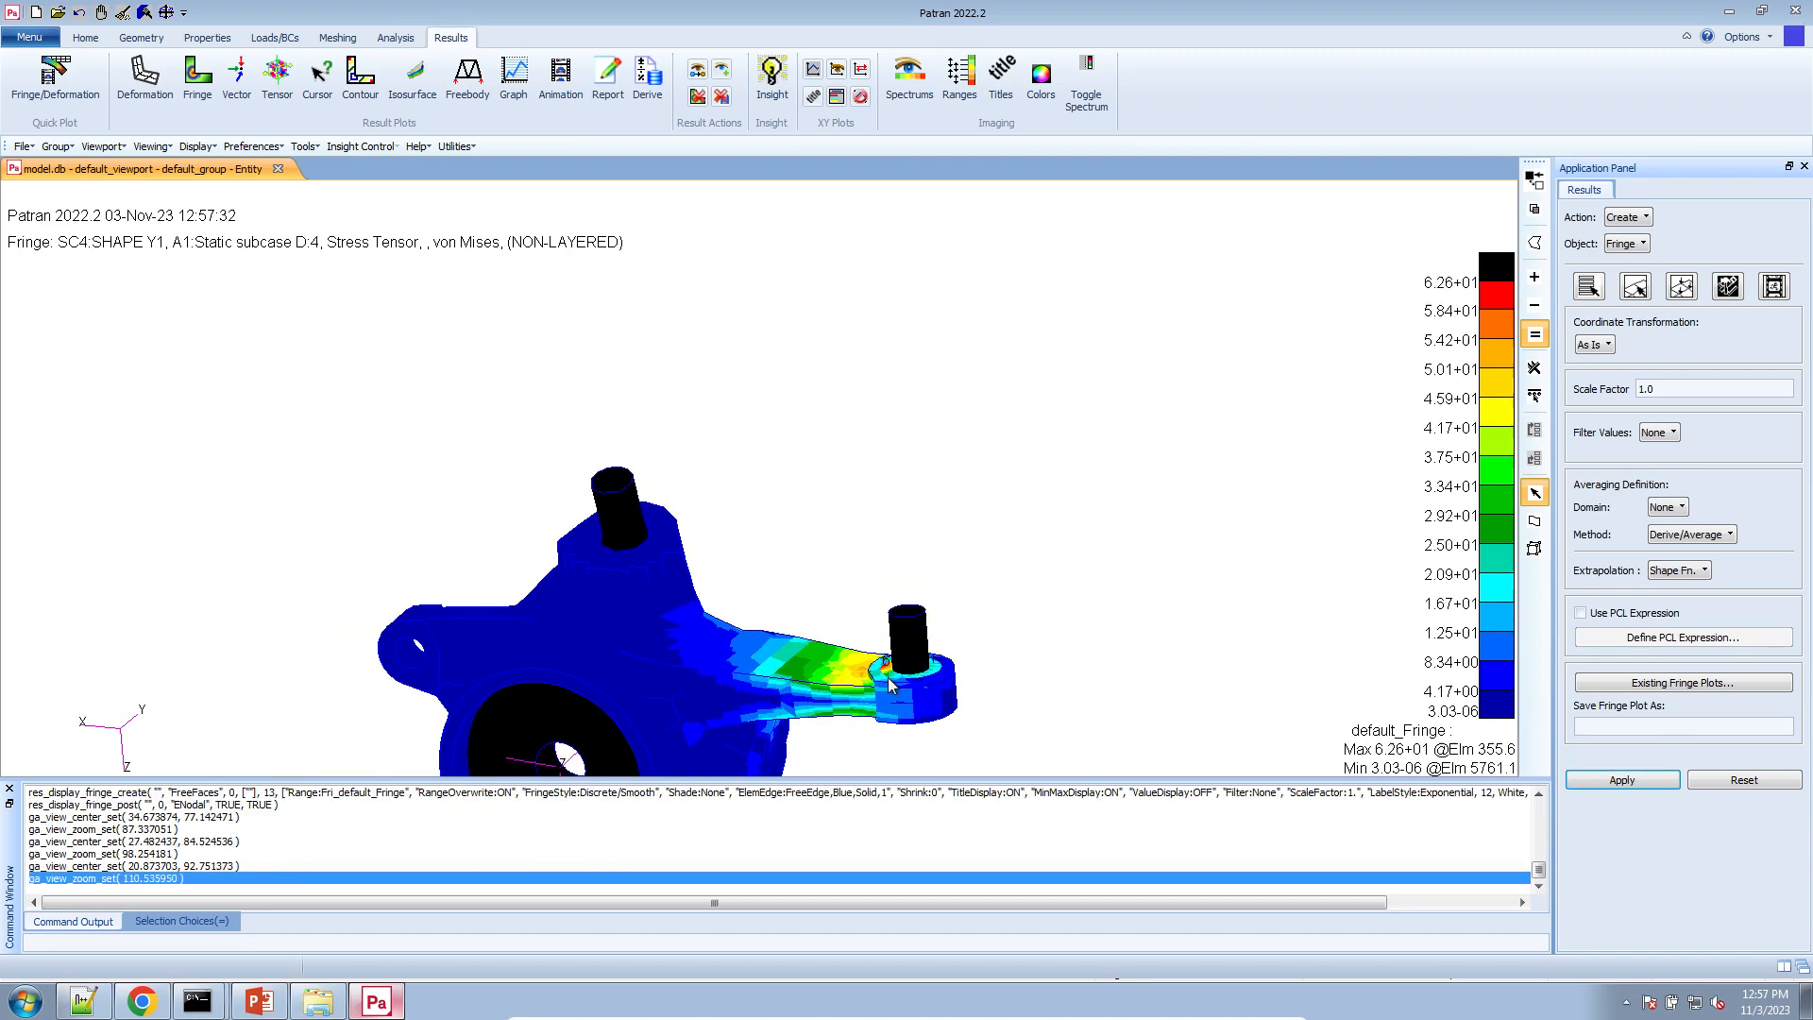
scroll(891, 686, up, 7)
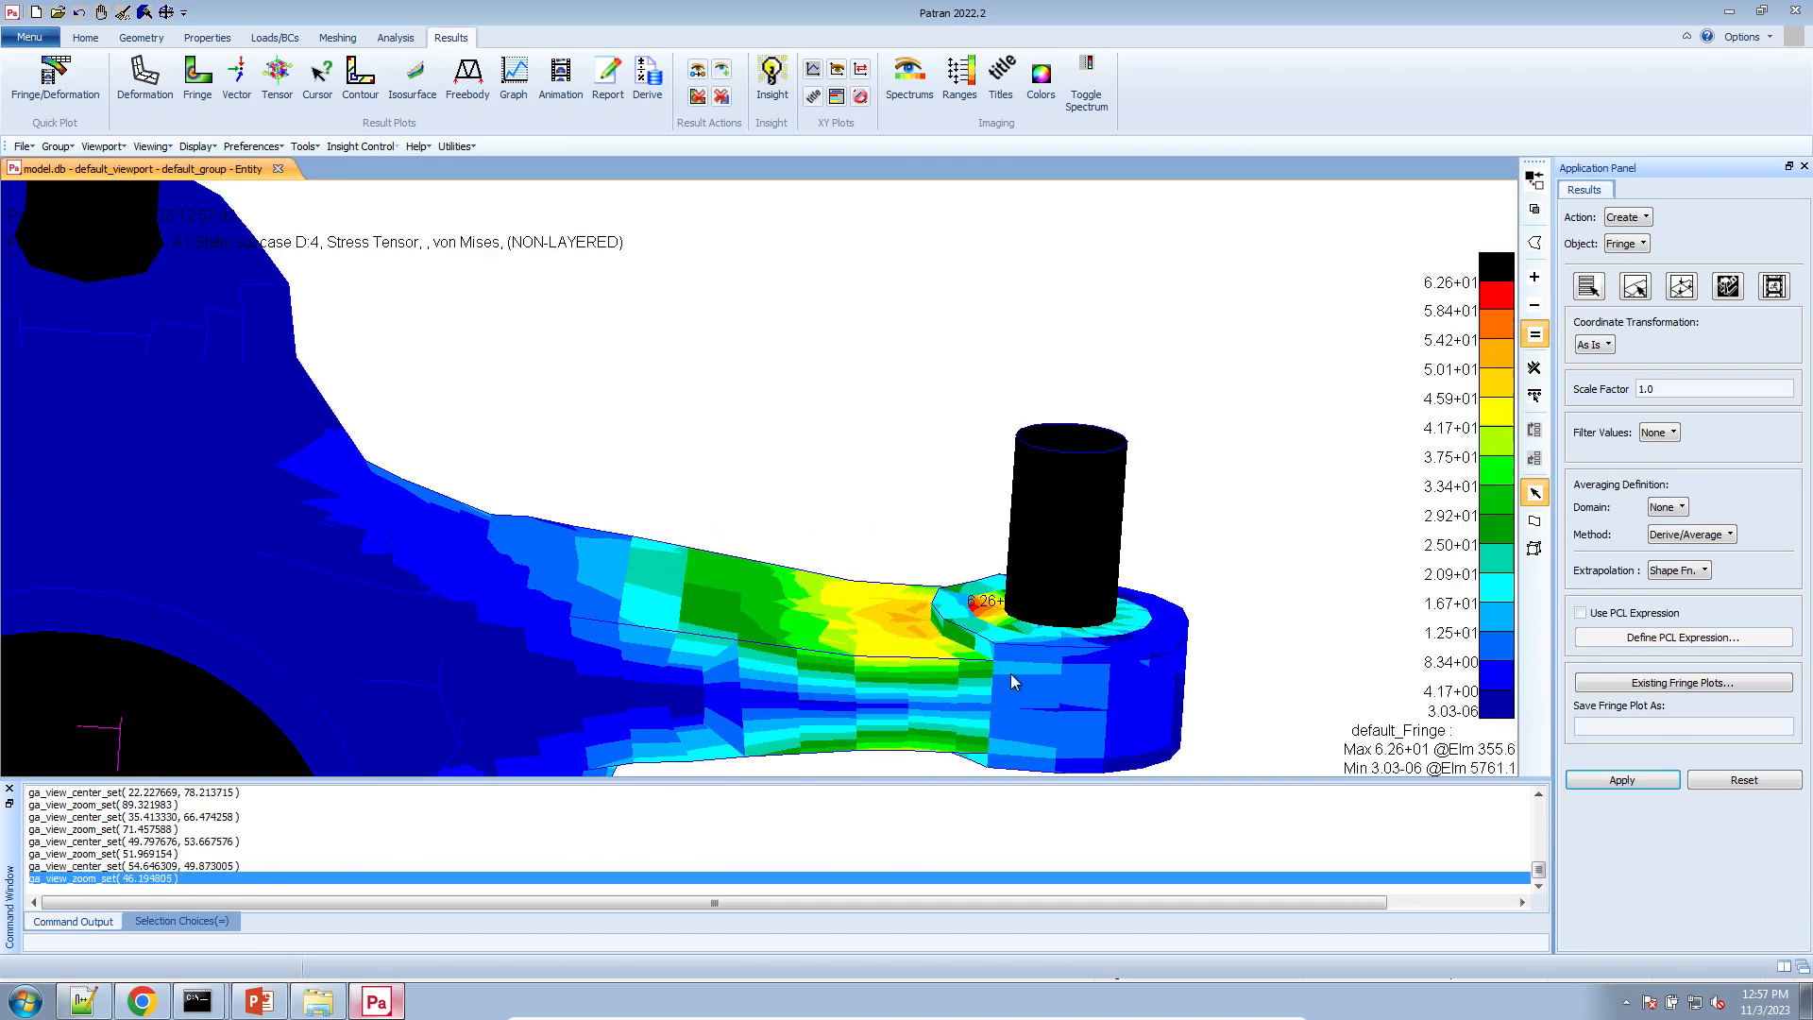
scroll(1010, 672, up, 6)
- Set the fringe's extrapolation to Centroid and replot the stresses
click(1668, 507)
click(1748, 507)
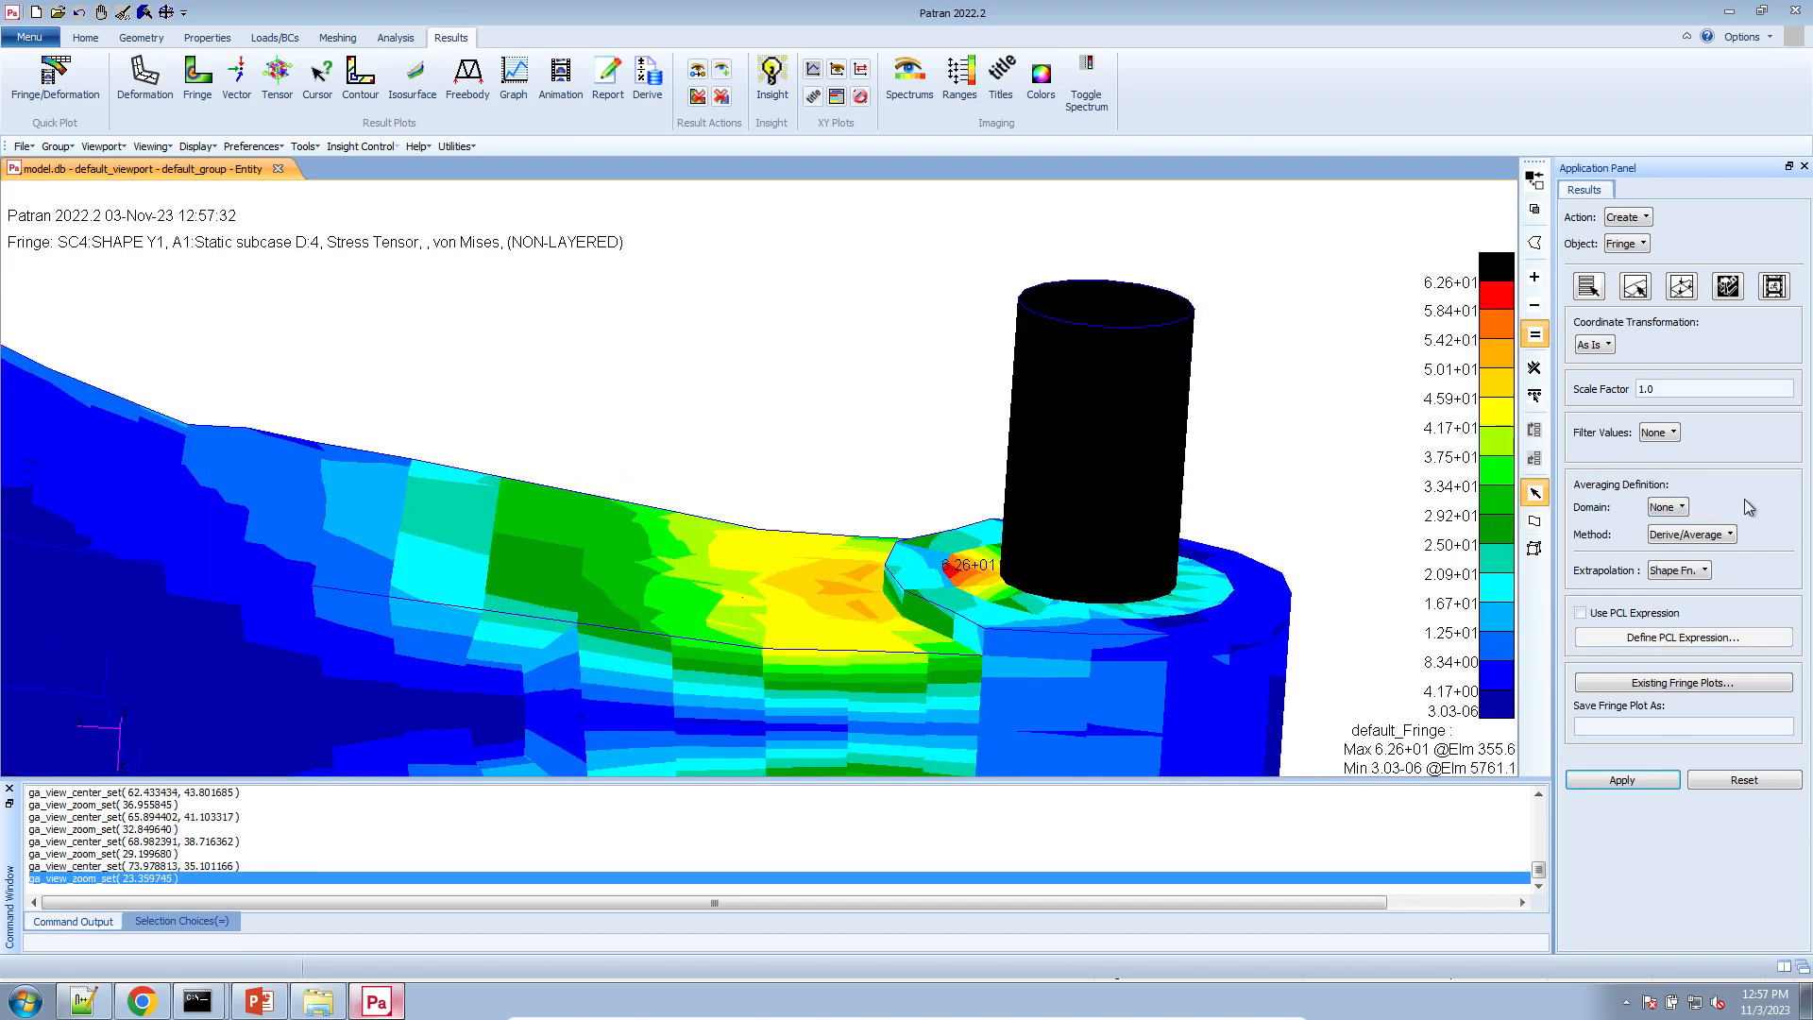
click(1689, 571)
click(1690, 637)
click(1622, 779)
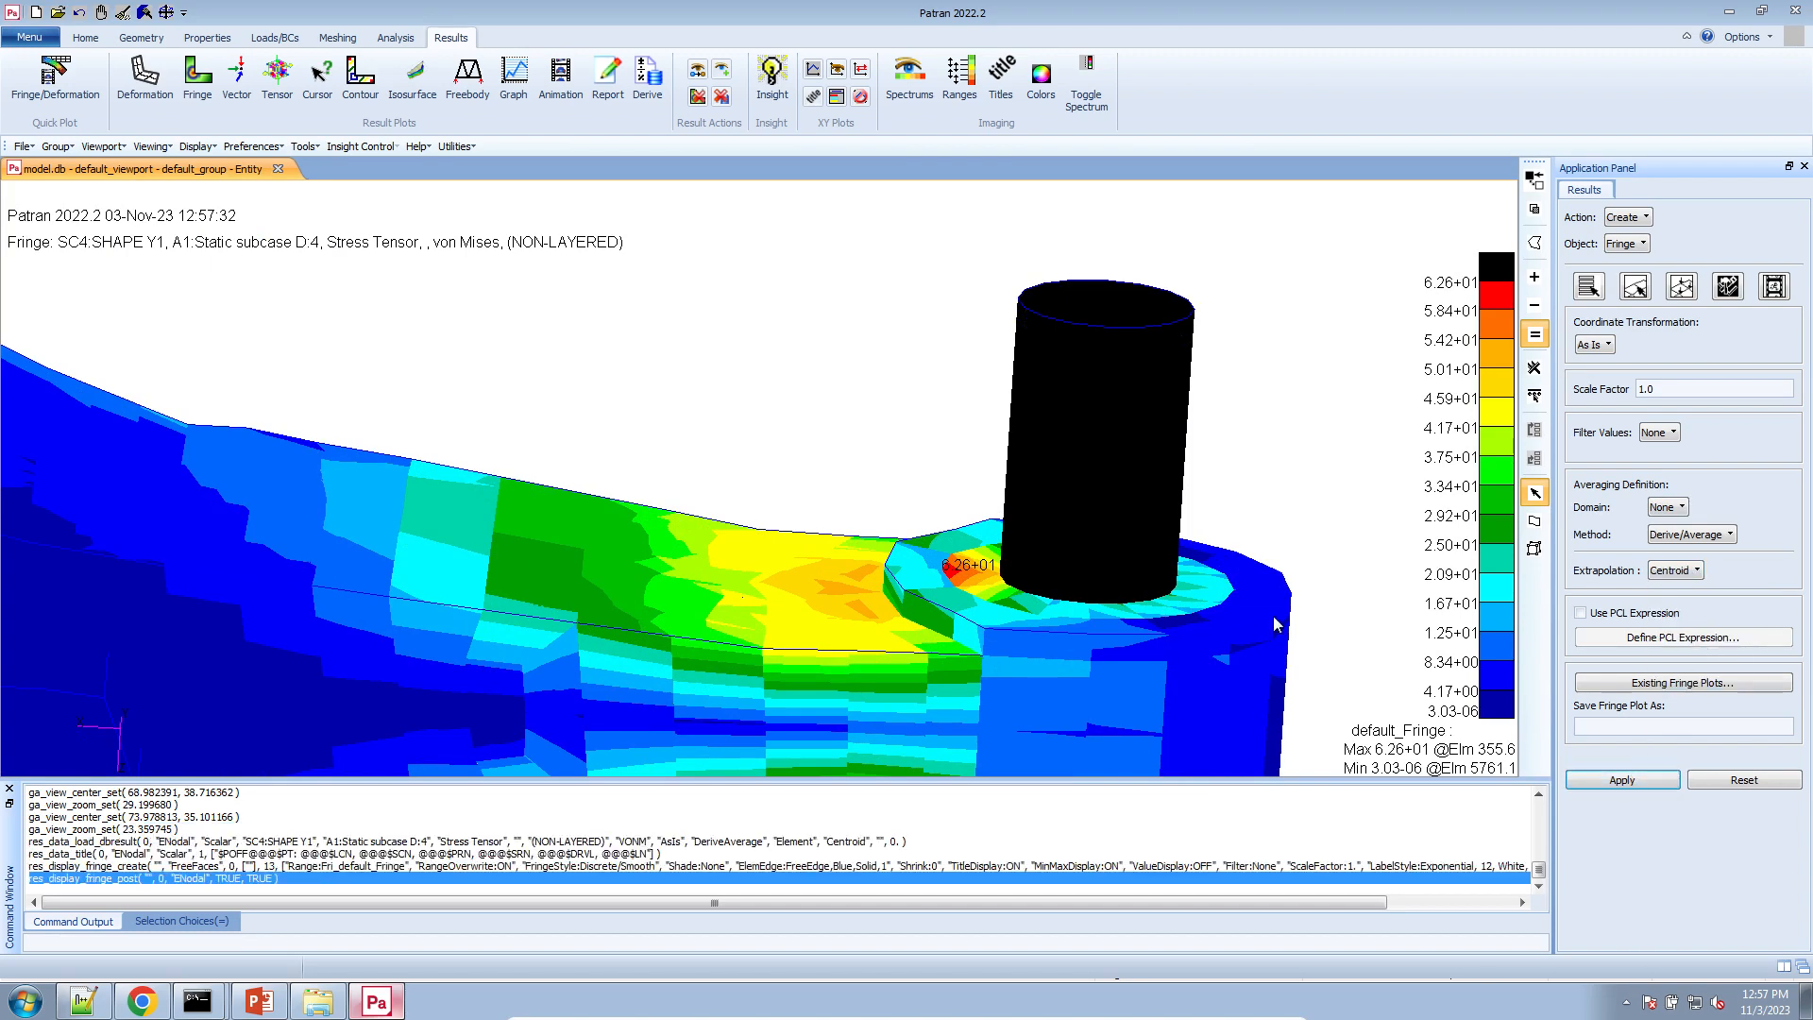
- Examine the maximum-stress element at the base of the arm's black pin and compare it with the fringe legend
scroll(1109, 563, up, 7)
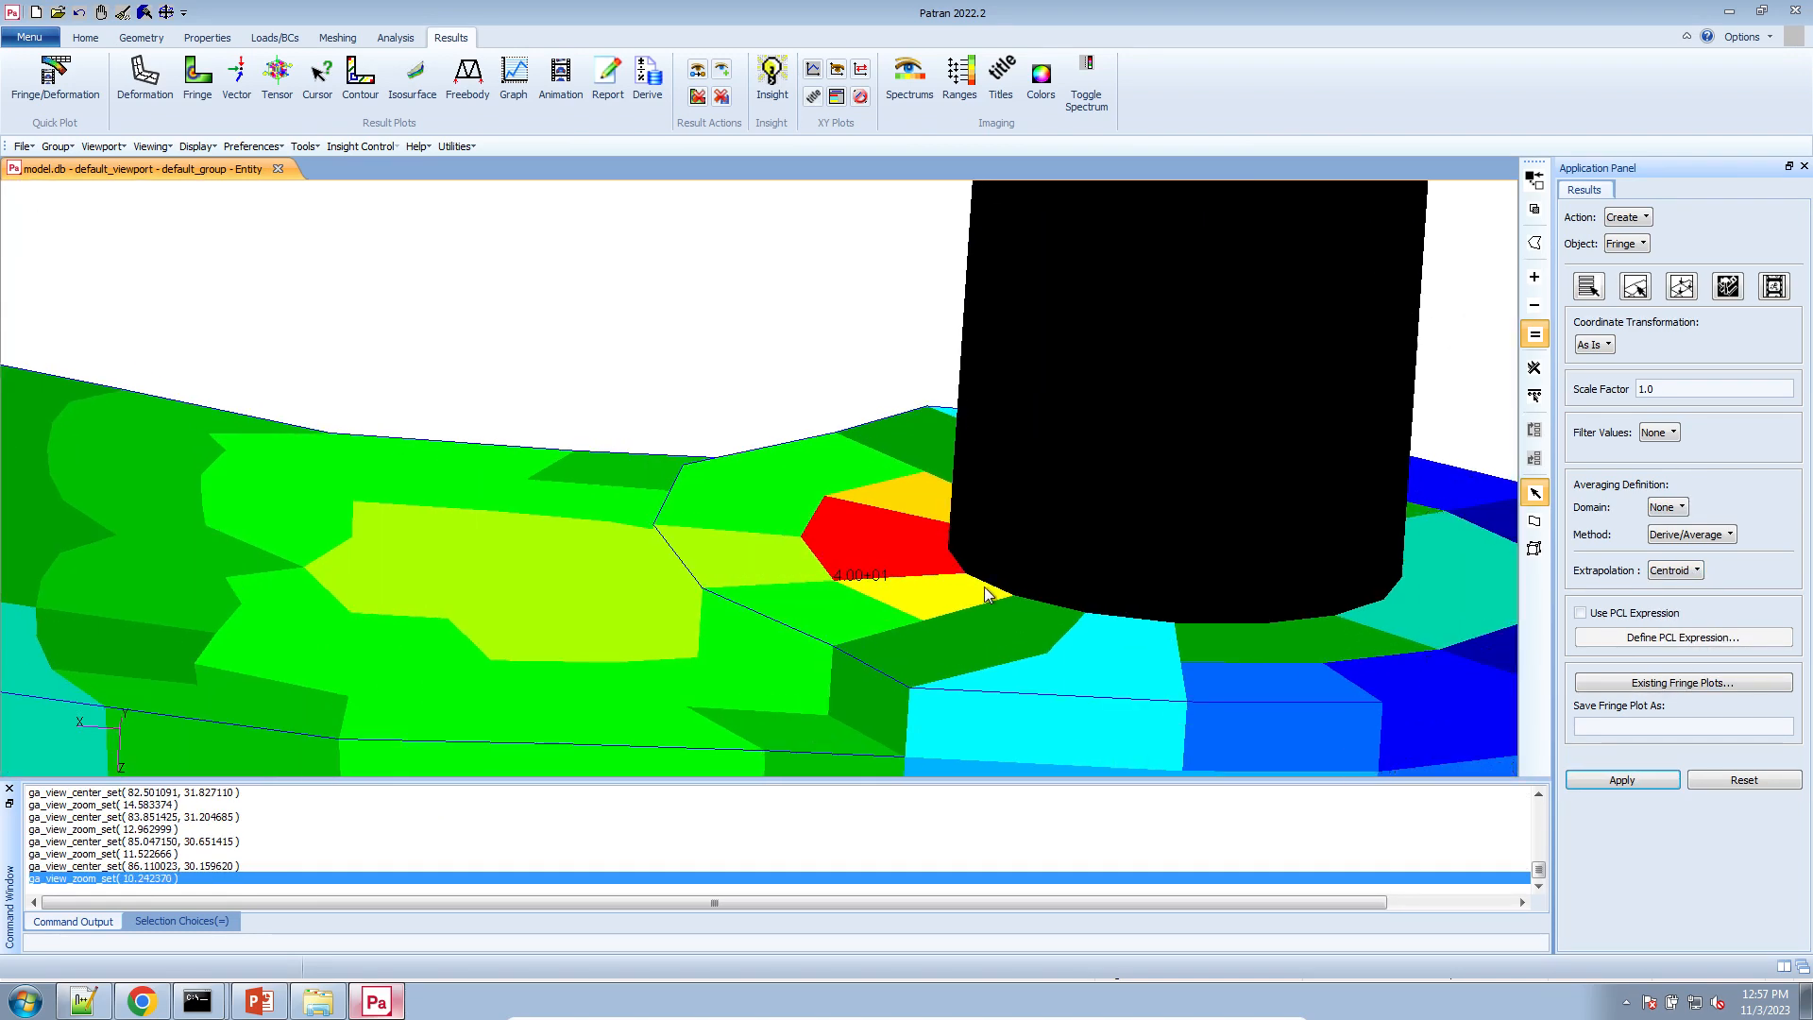
scroll(983, 587, down, 10)
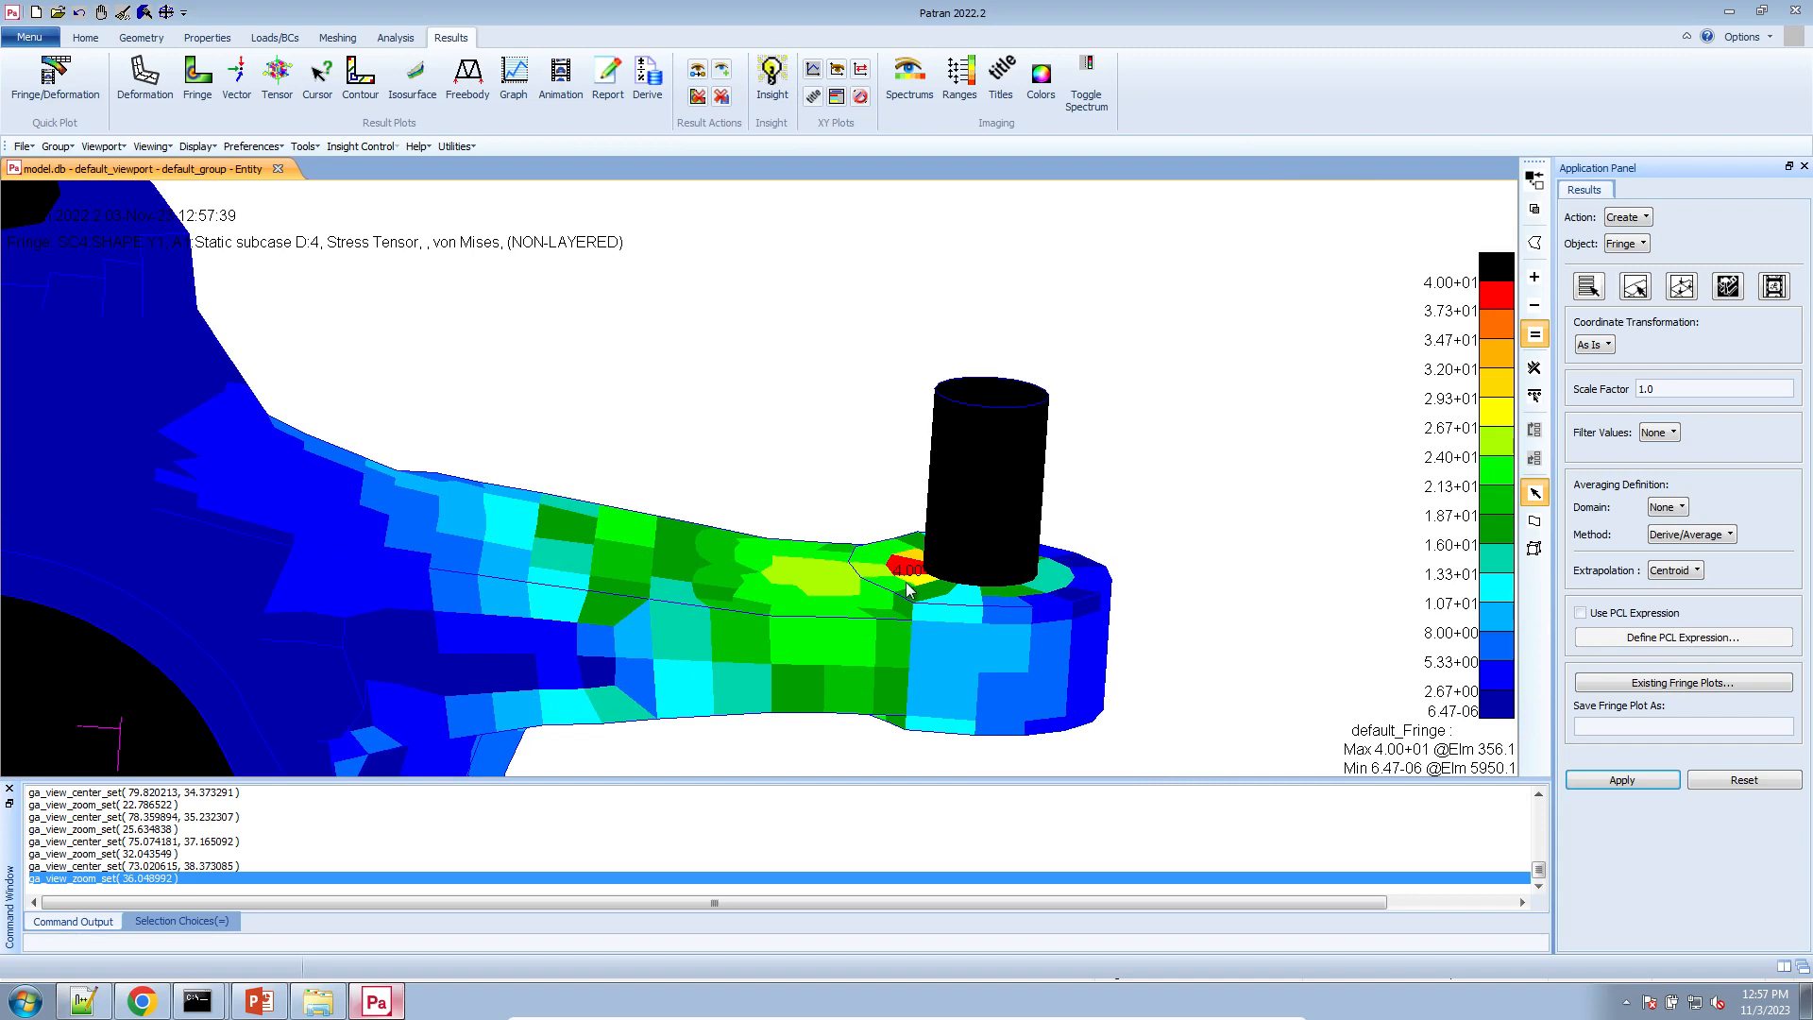
scroll(908, 584, up, 1)
scroll(946, 593, down, 1)
scroll(961, 668, down, 2)
scroll(961, 668, up, 4)
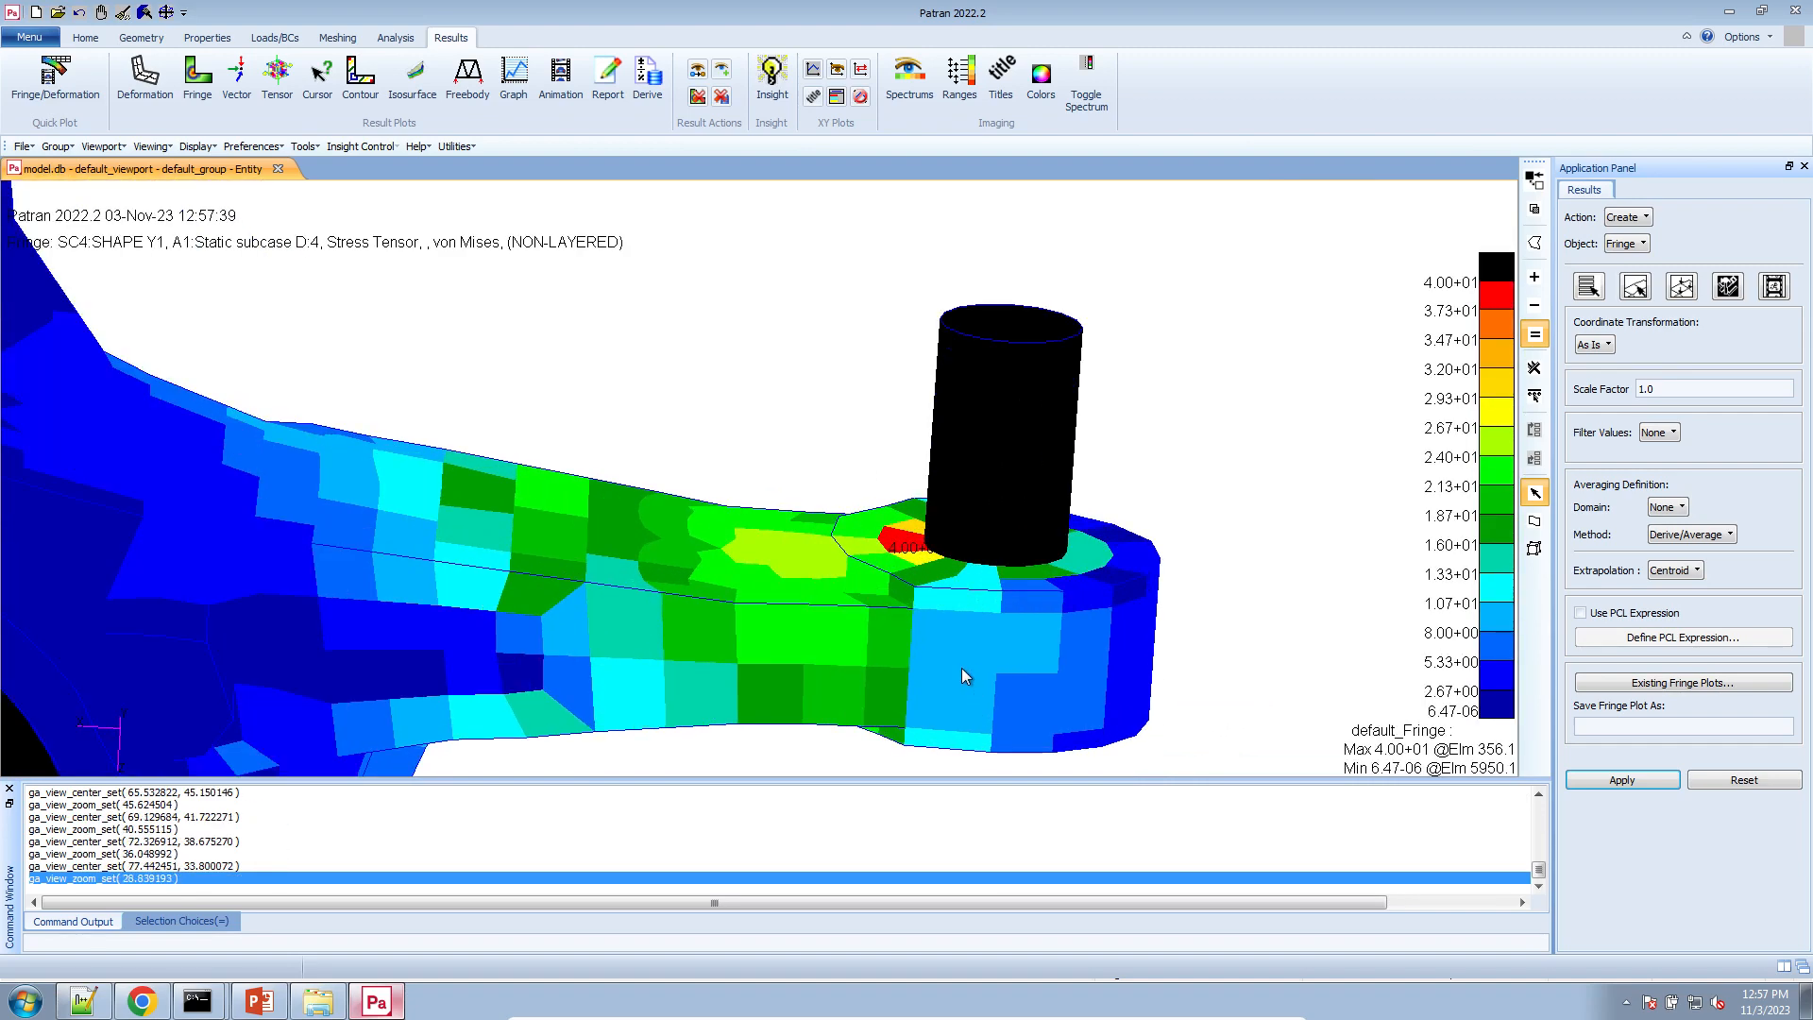
scroll(962, 667, up, 3)
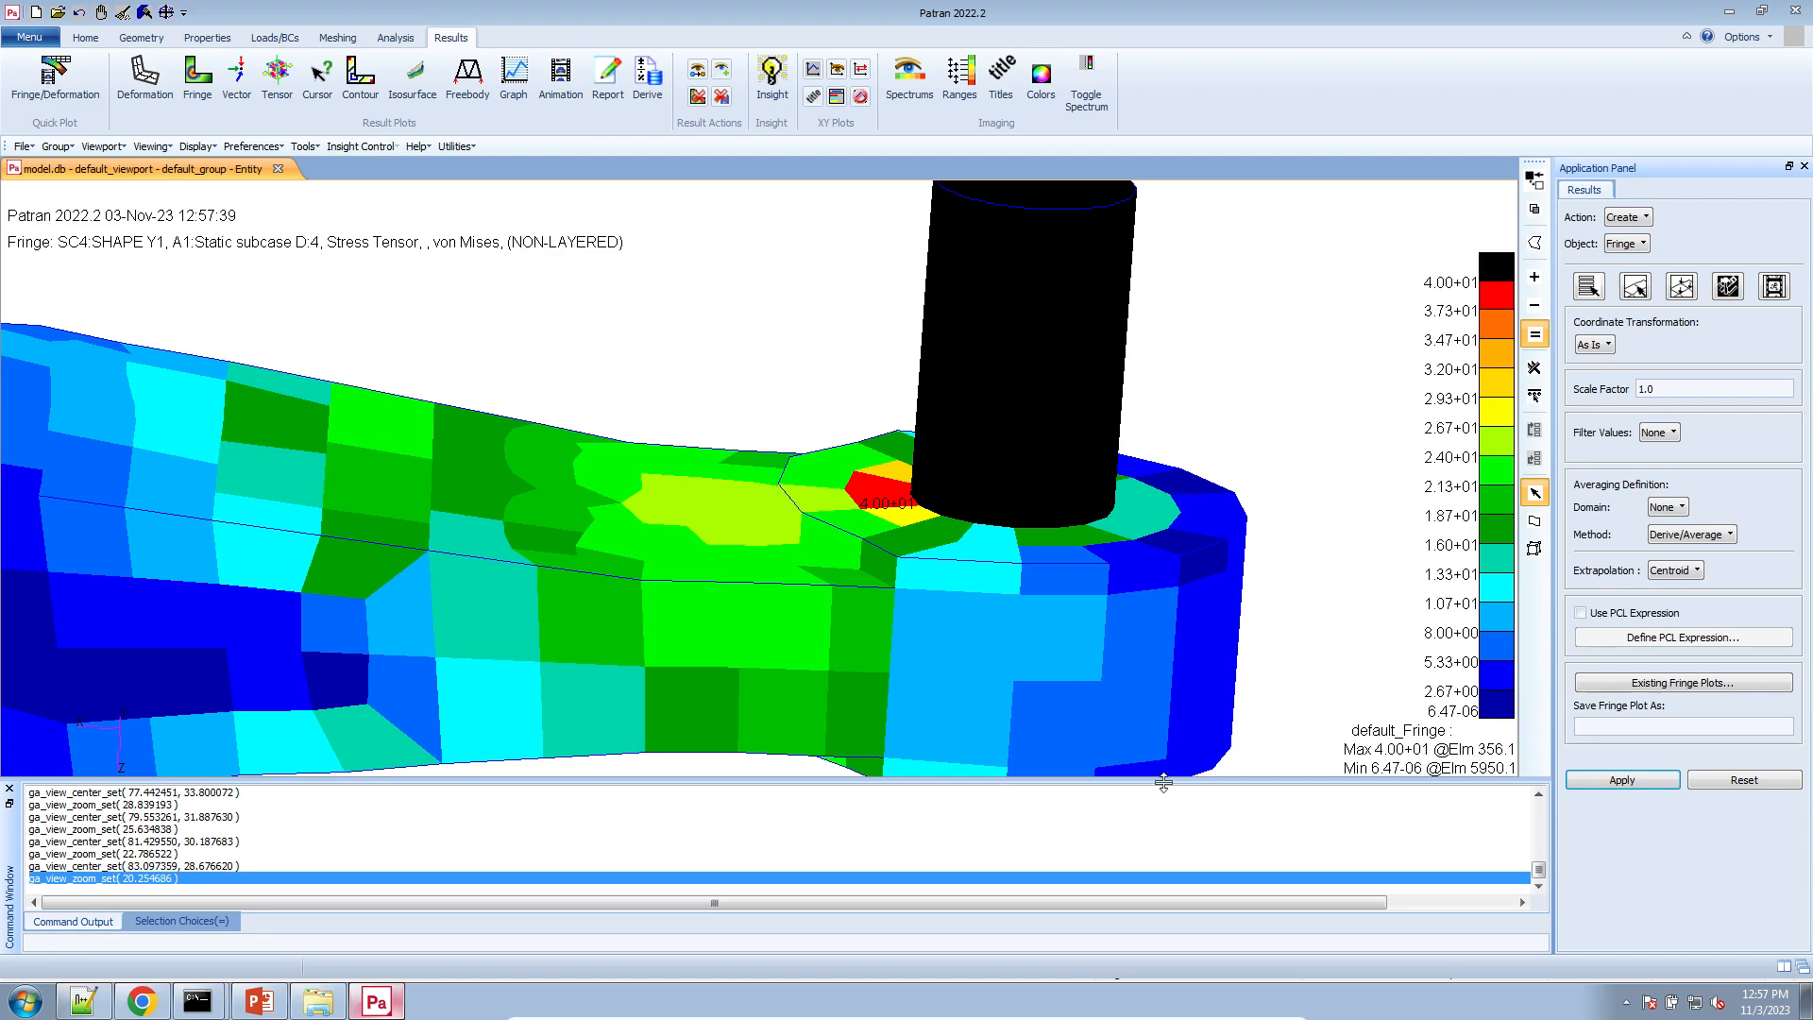
- Switch to model.f06 in Notepad++ and highlight element 356's subcase 4 stress response and its component number
click(83, 1001)
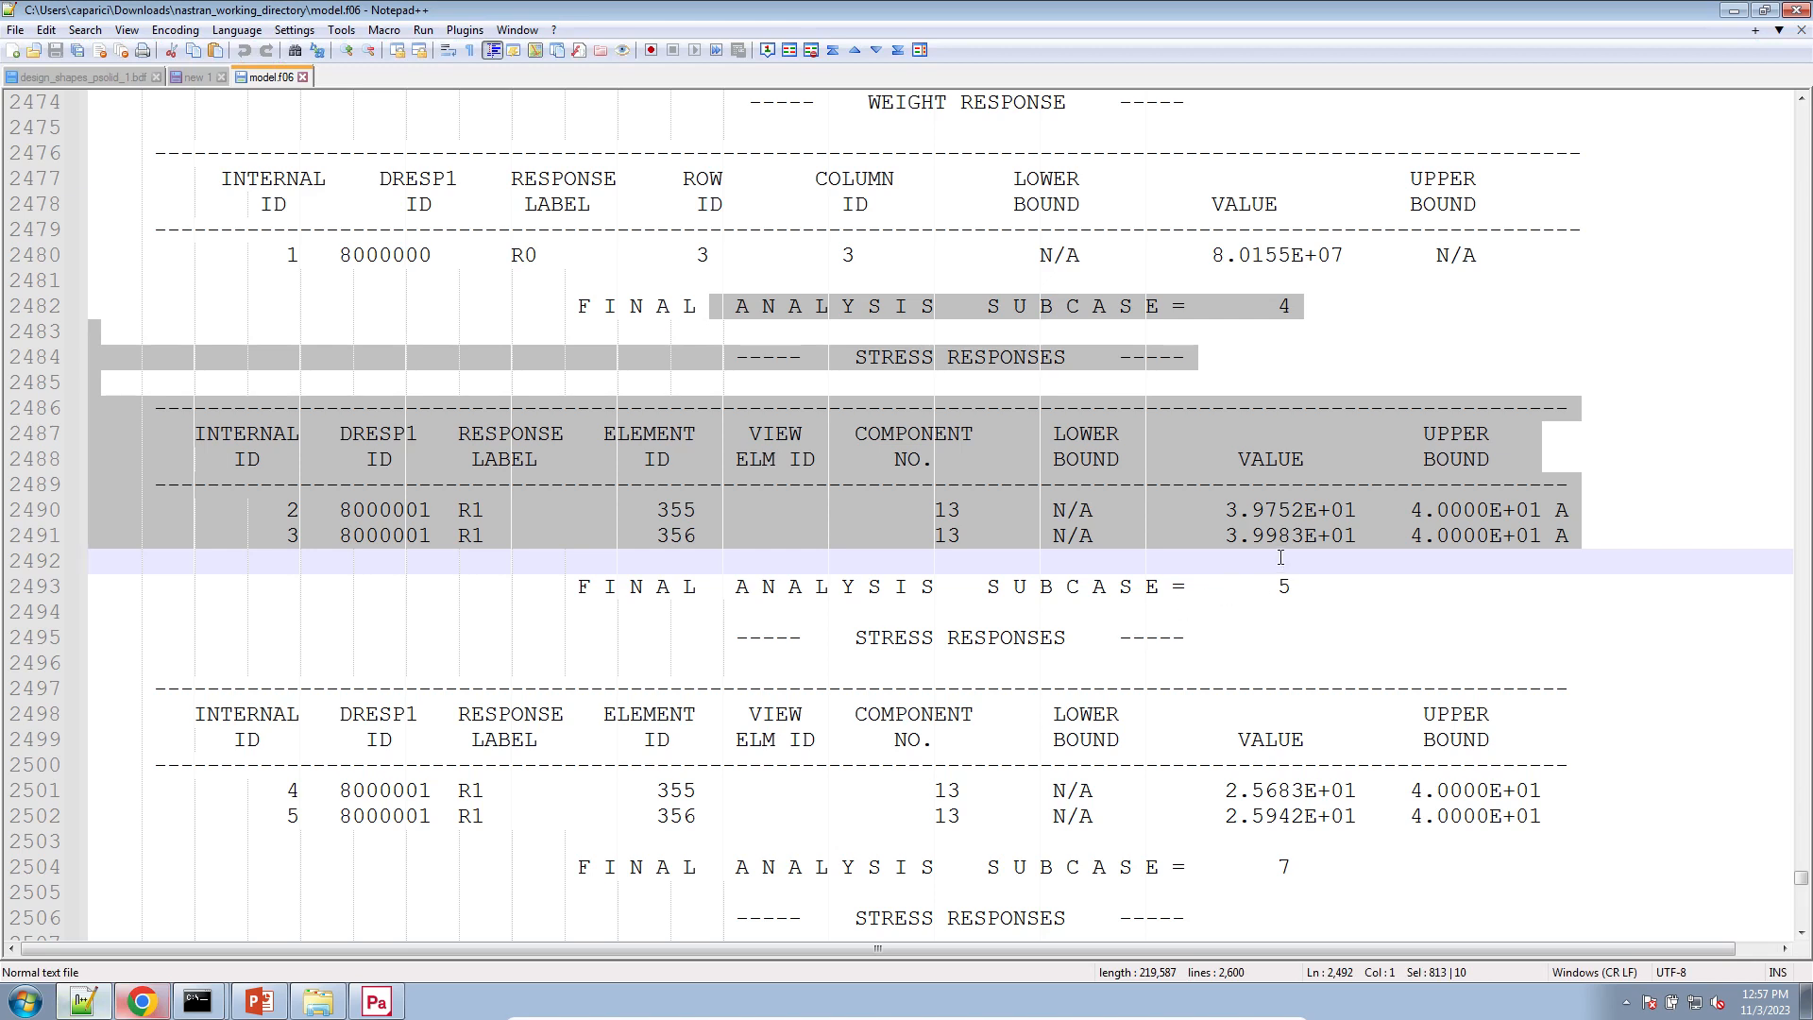
click(1280, 557)
triple_click(666, 535)
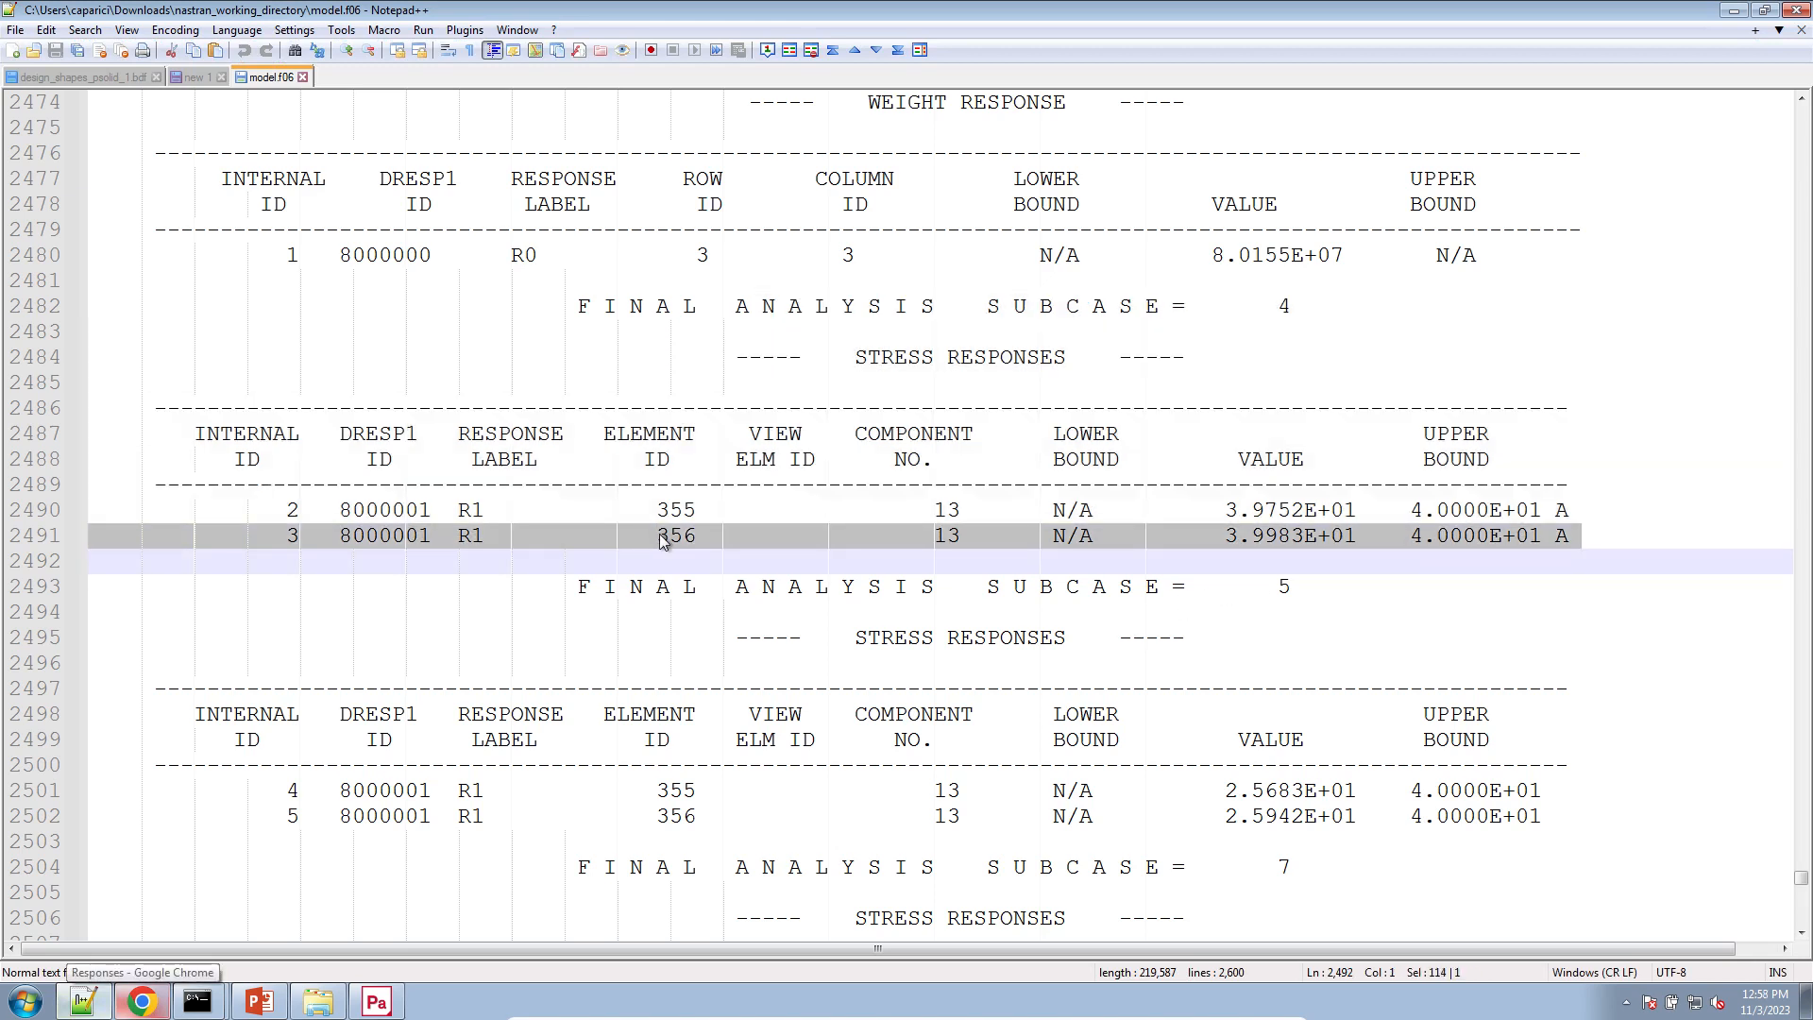
double_click(946, 536)
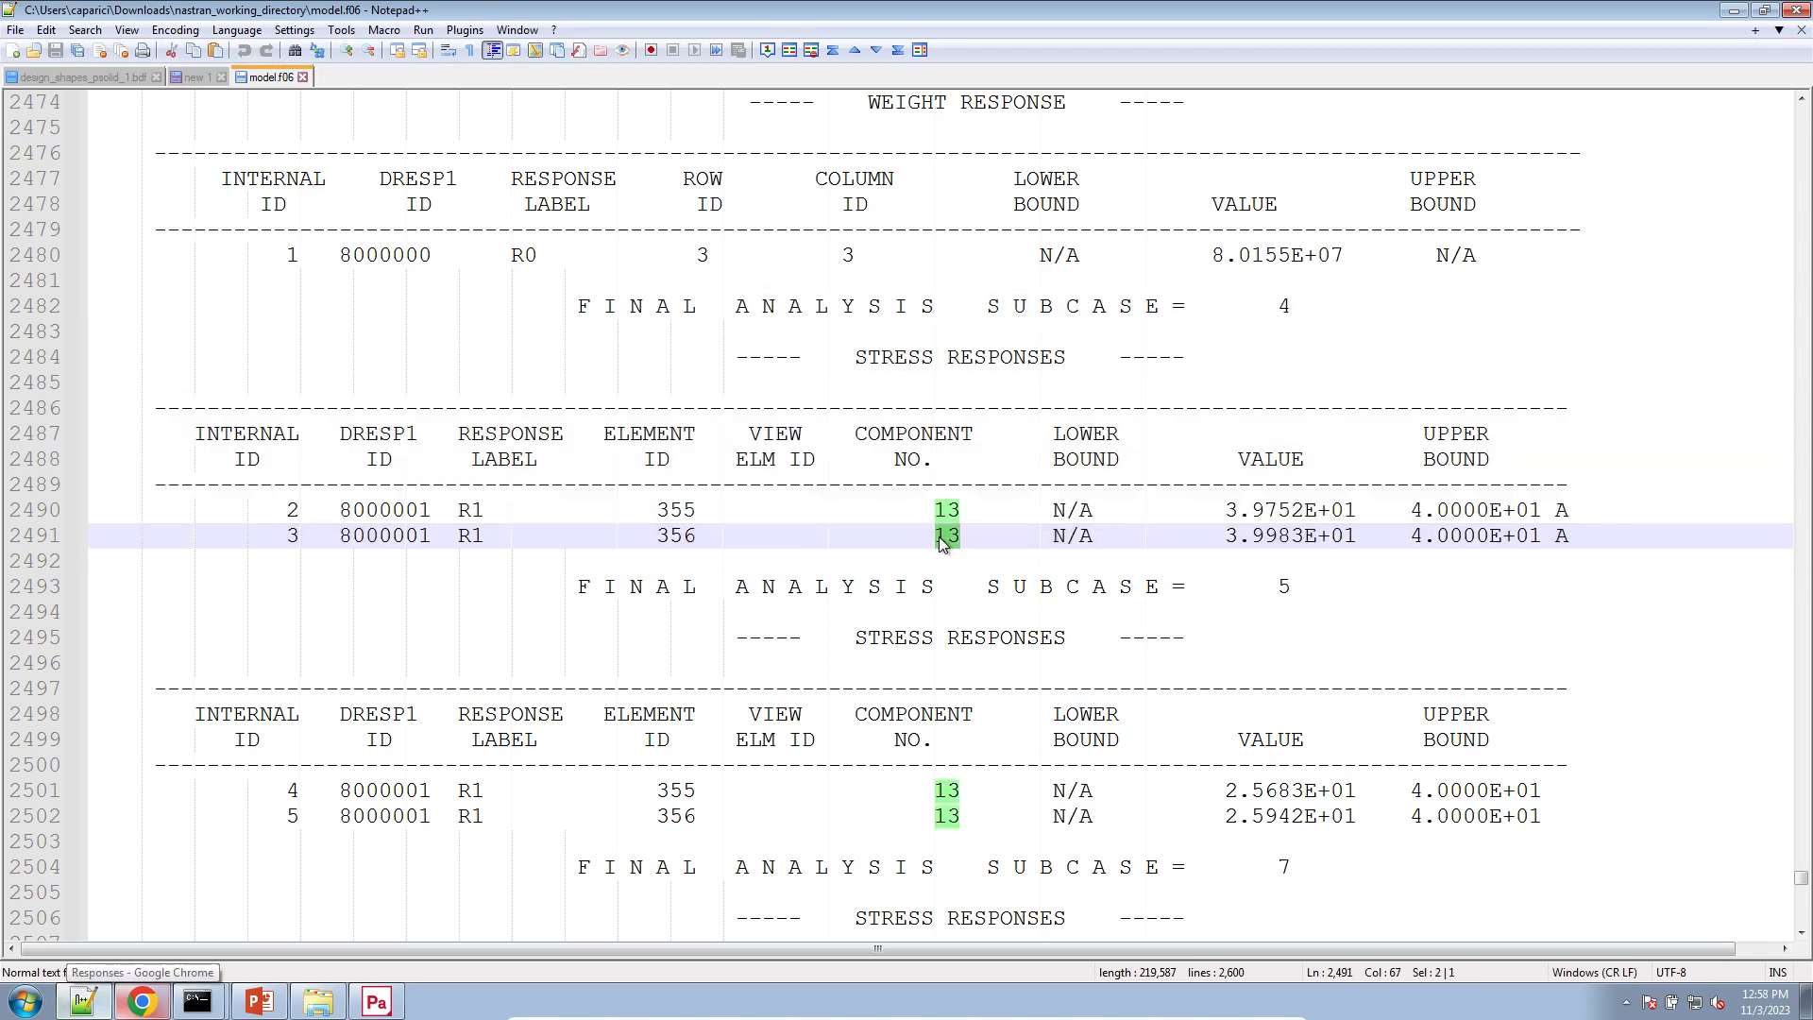
- Highlight element 356's subcase 4 stress value in model.f06, and compare it with the fringe at the pin's base in Patran
double_click(1232, 536)
drag(1239, 535, 1341, 528)
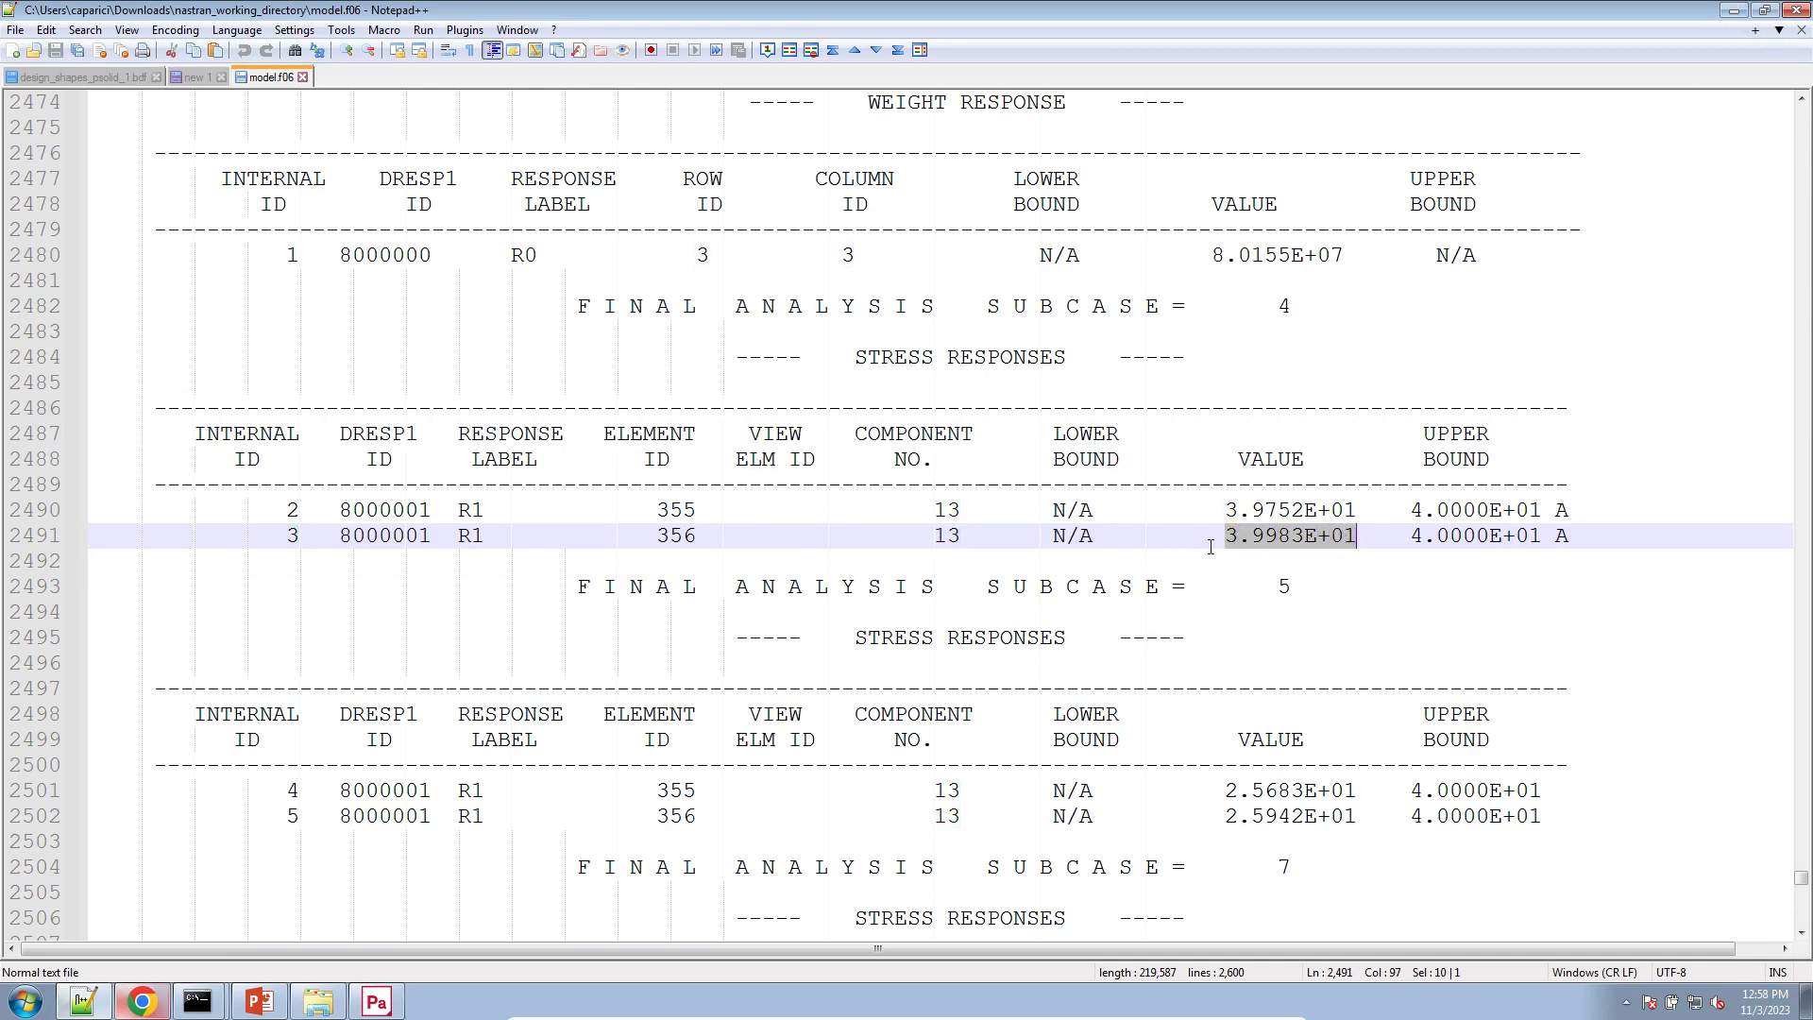
click(1734, 10)
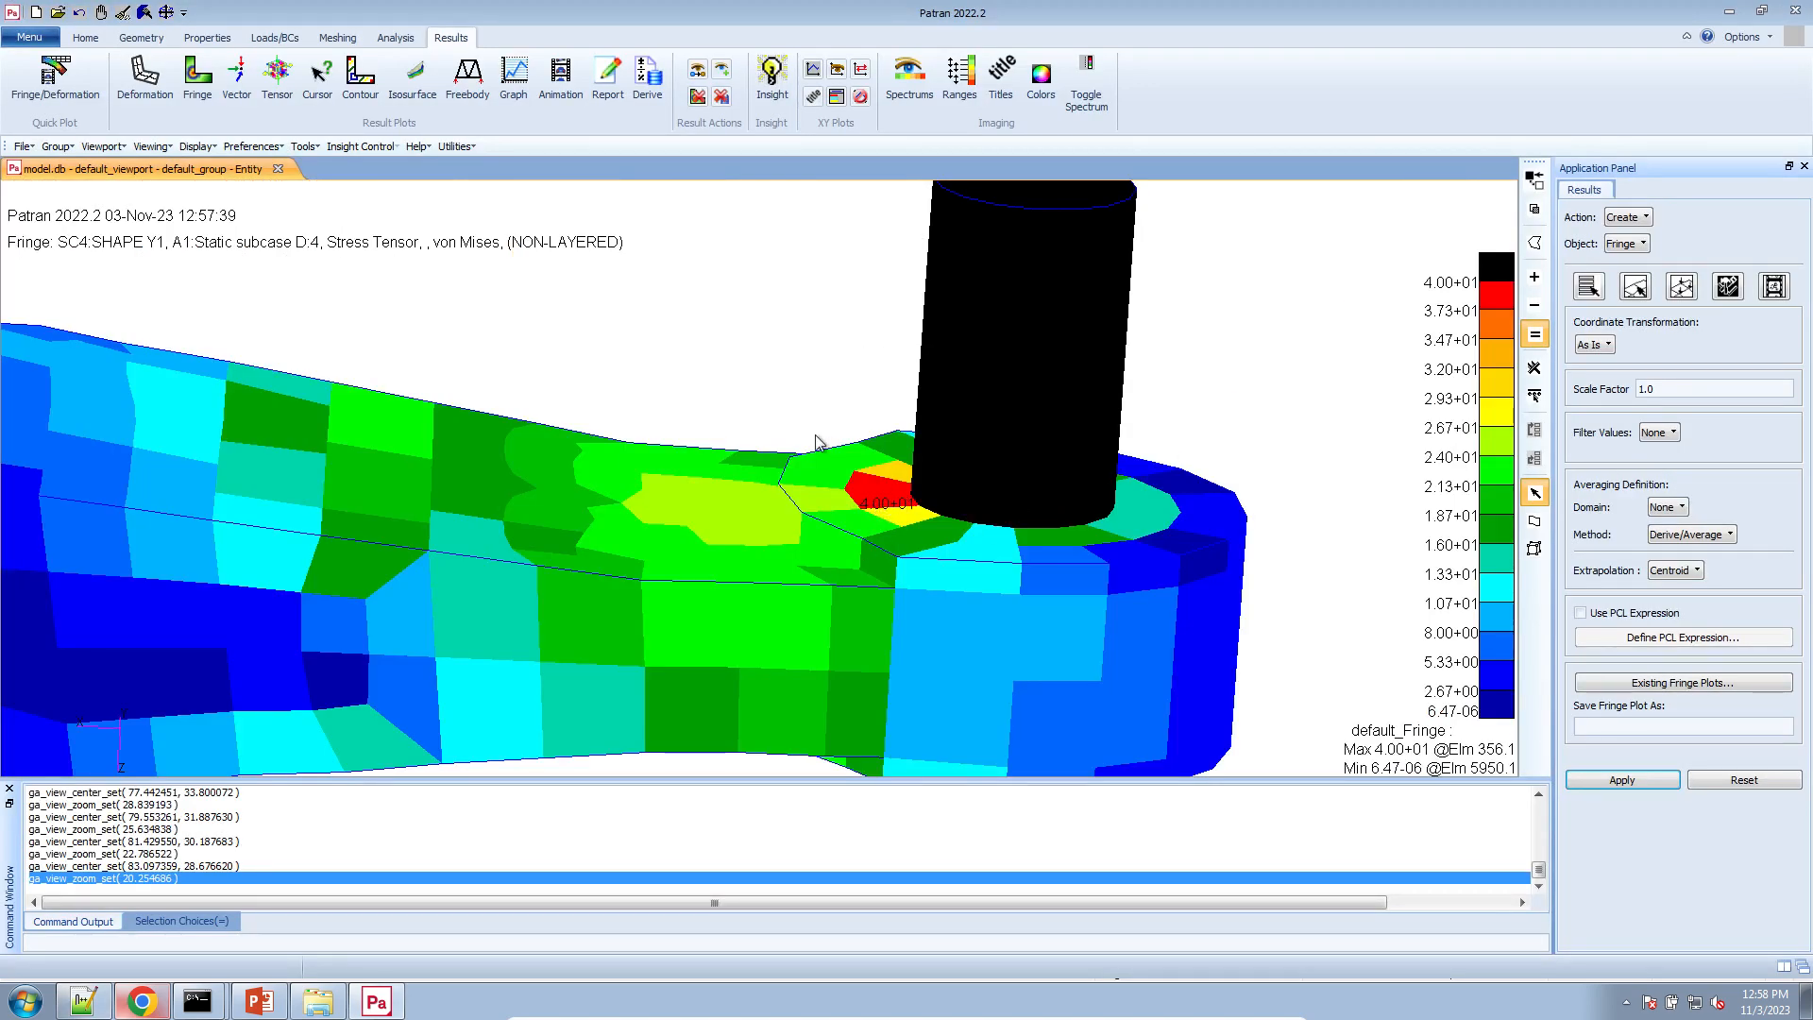
scroll(845, 529, down, 3)
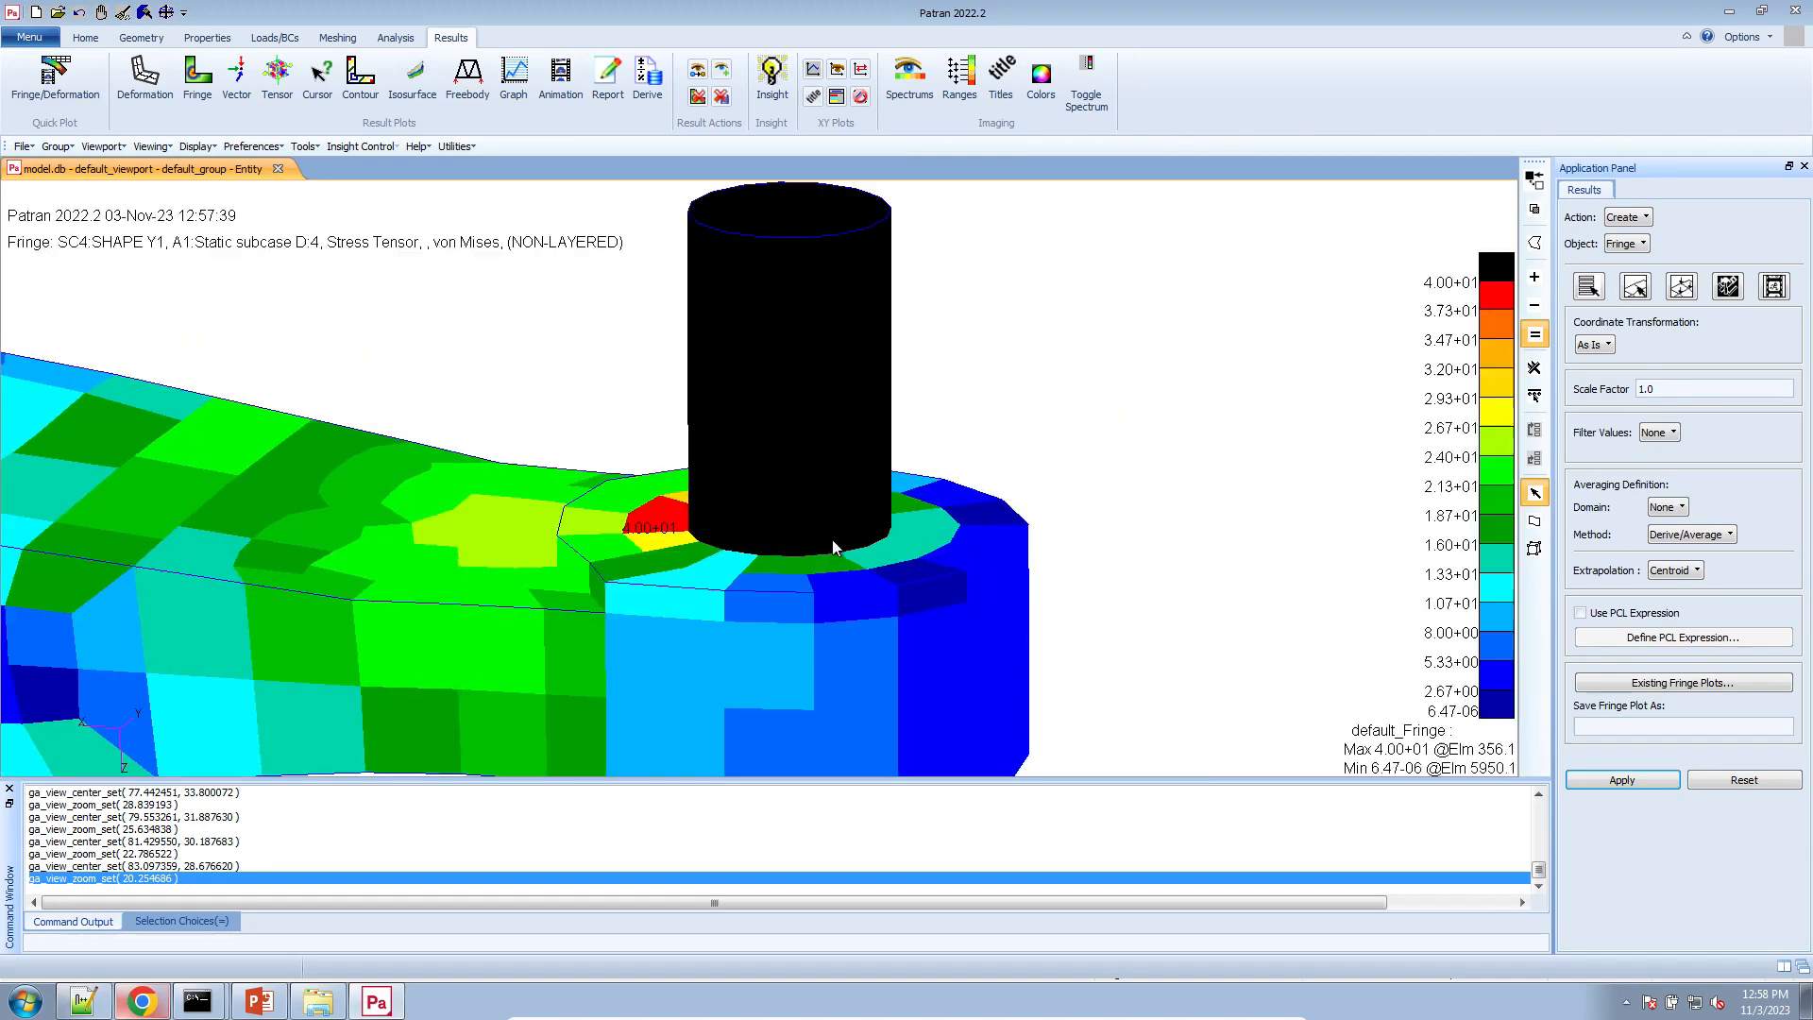
- Return to model.f06 in Notepad++, highlight element 355's ID under subcase 4 and bring up the subcase 5 stress responses
click(85, 1001)
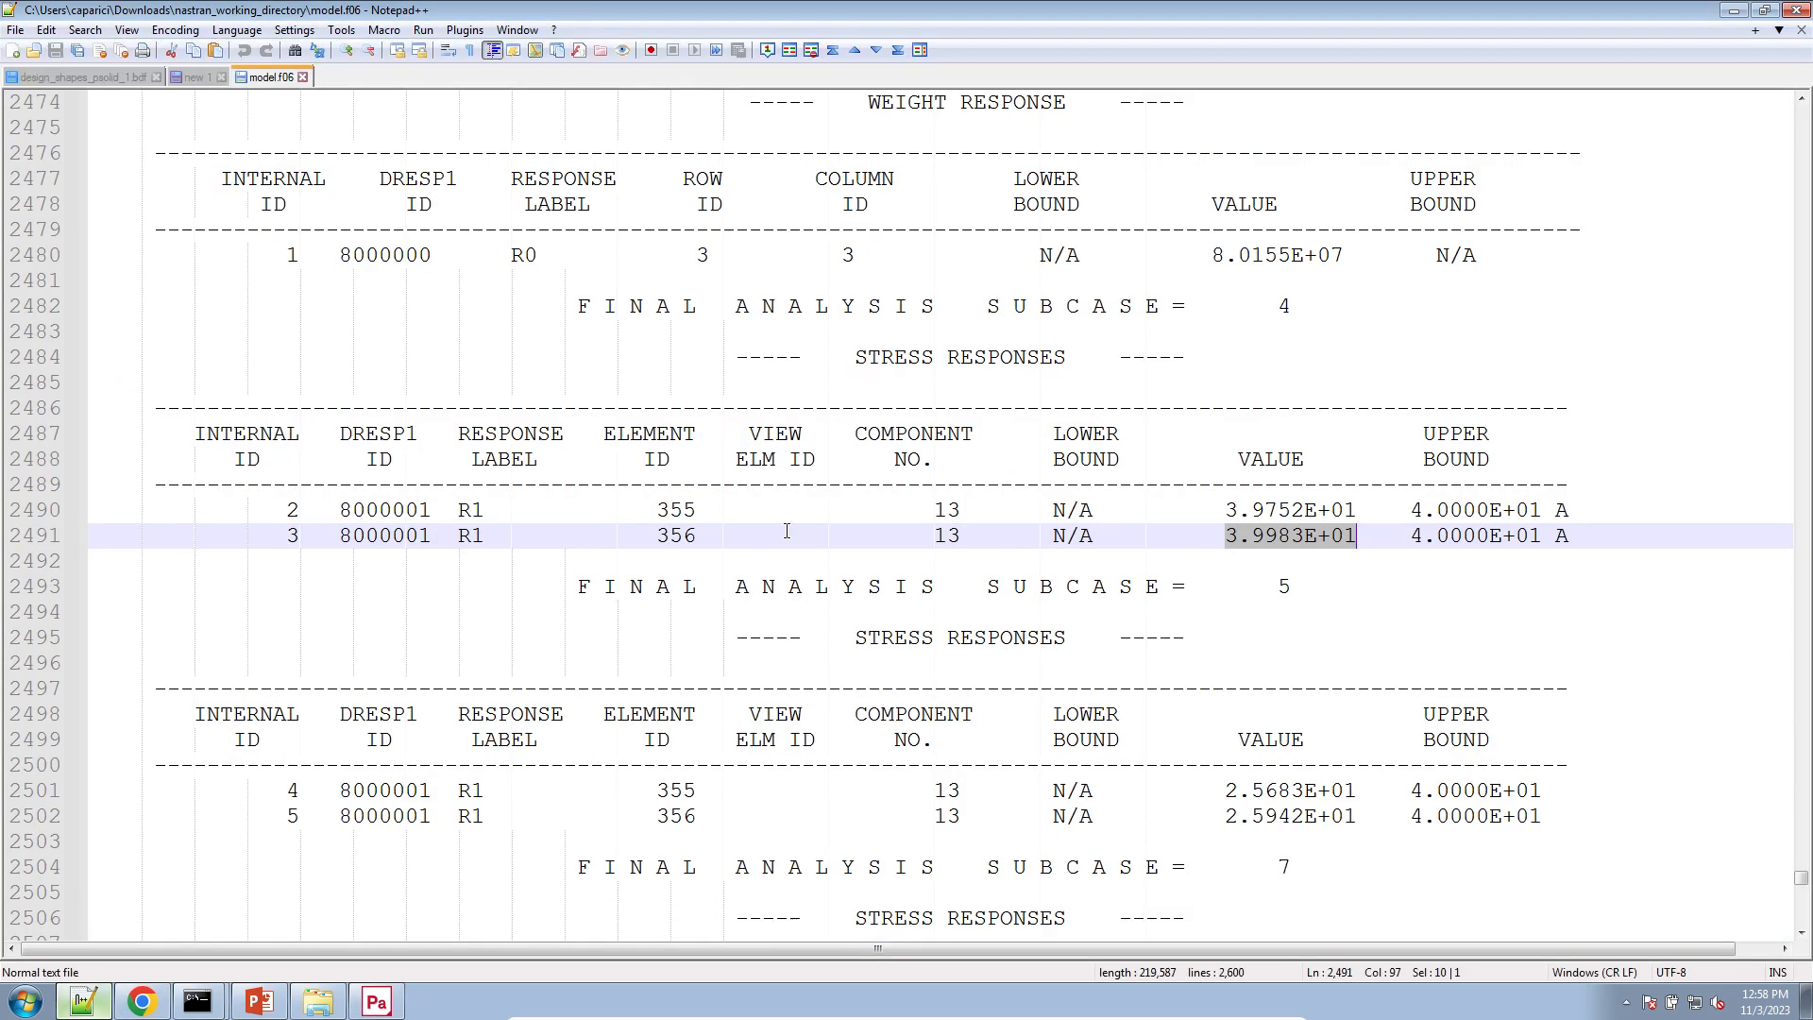
double_click(675, 515)
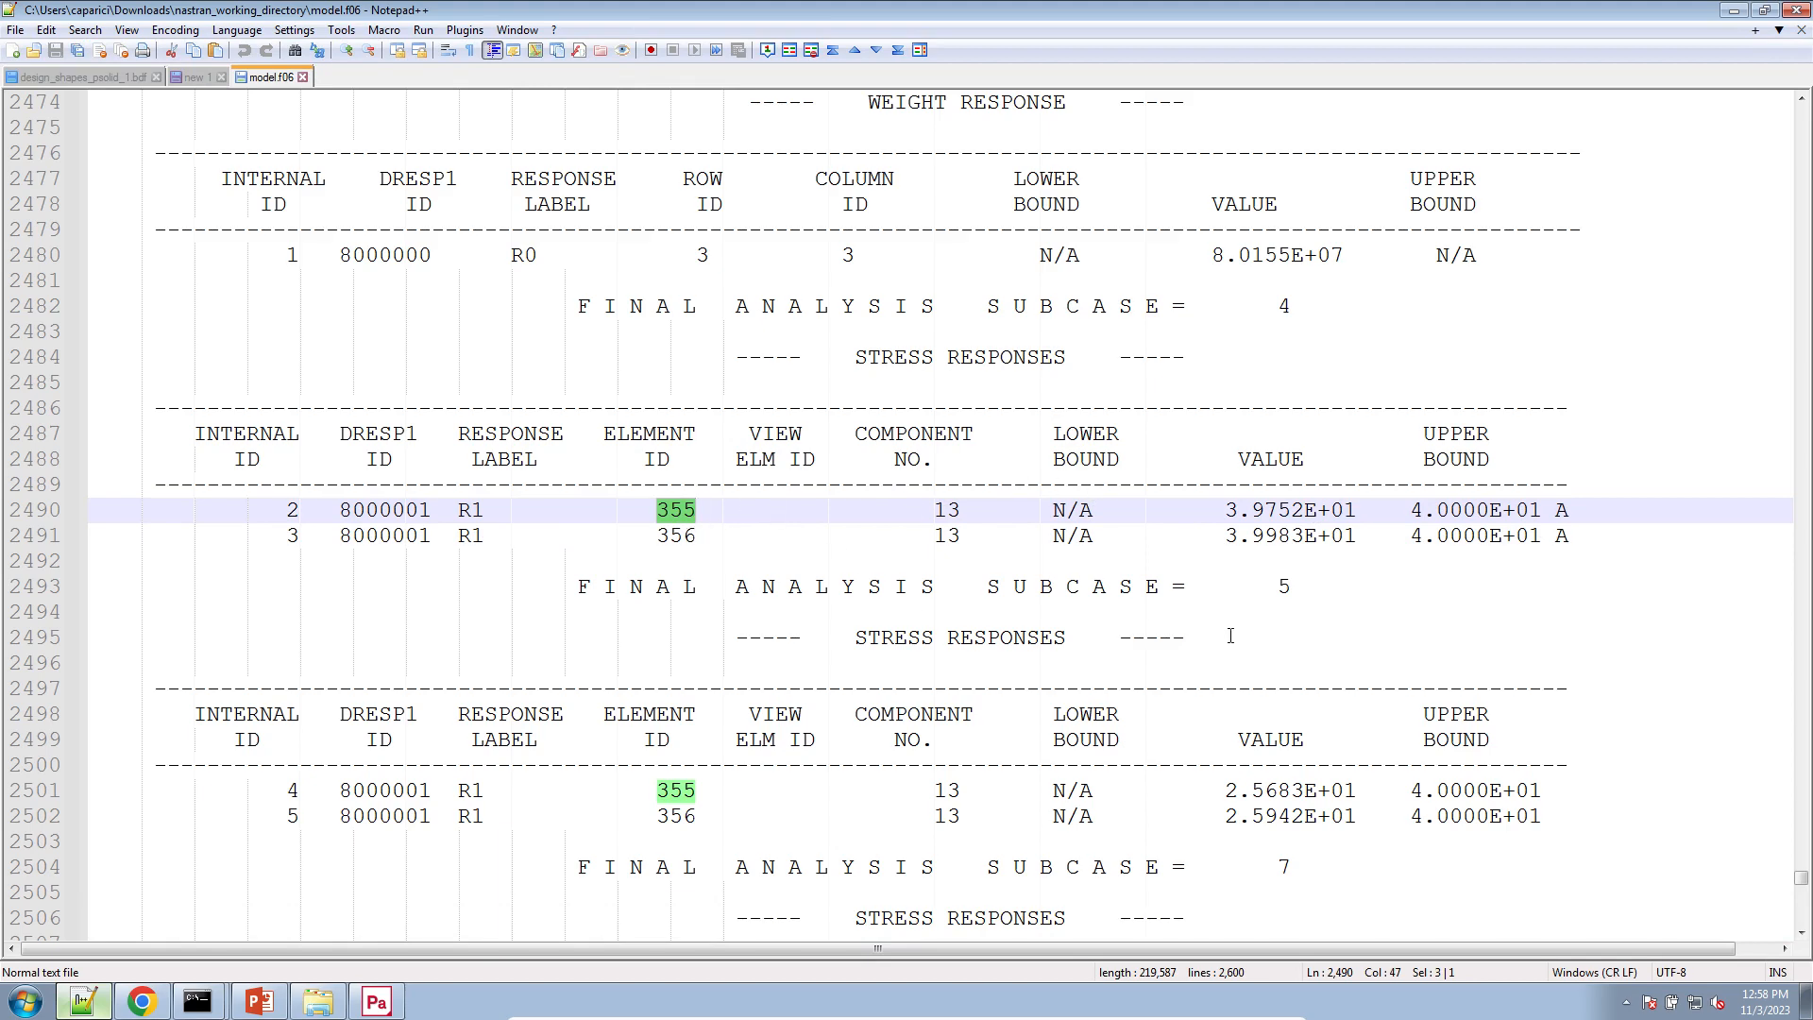
scroll(1230, 635, down, 3)
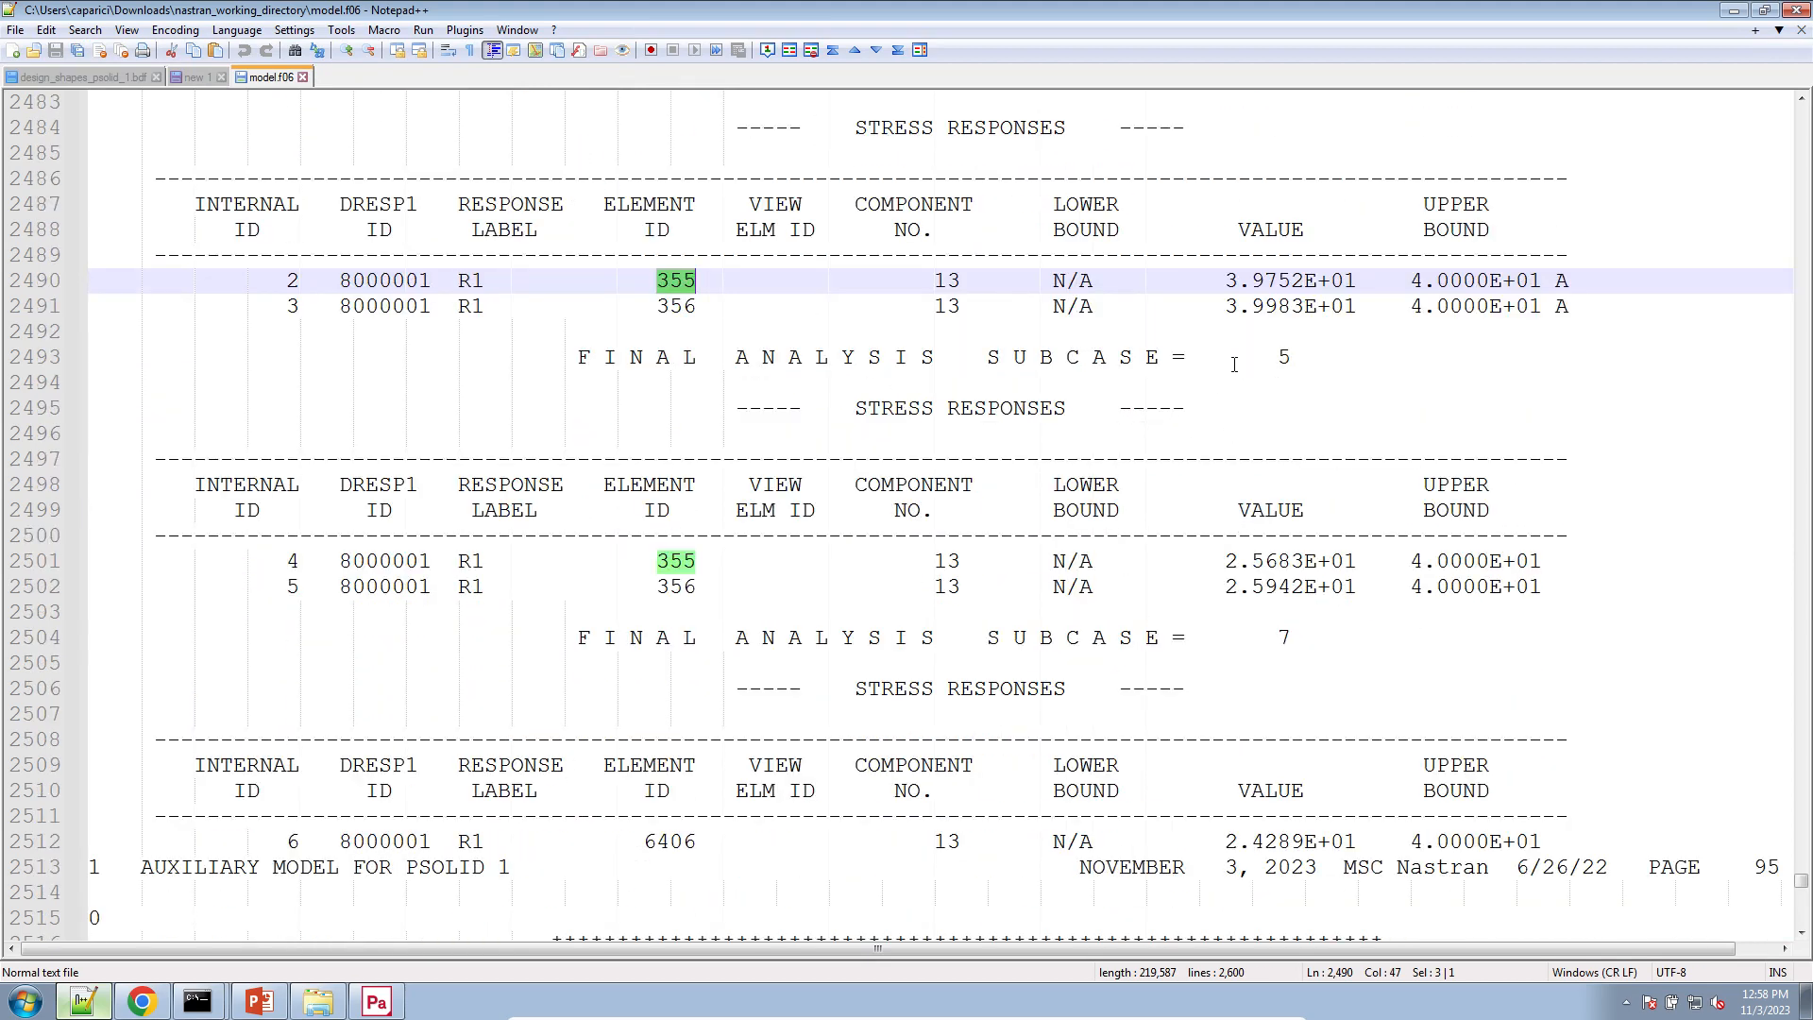
- Switch to Patran and plot the von Mises stress fringe for result case SC5:SHAPE Y1, A1:Static subcase D:4
click(376, 1001)
click(1586, 286)
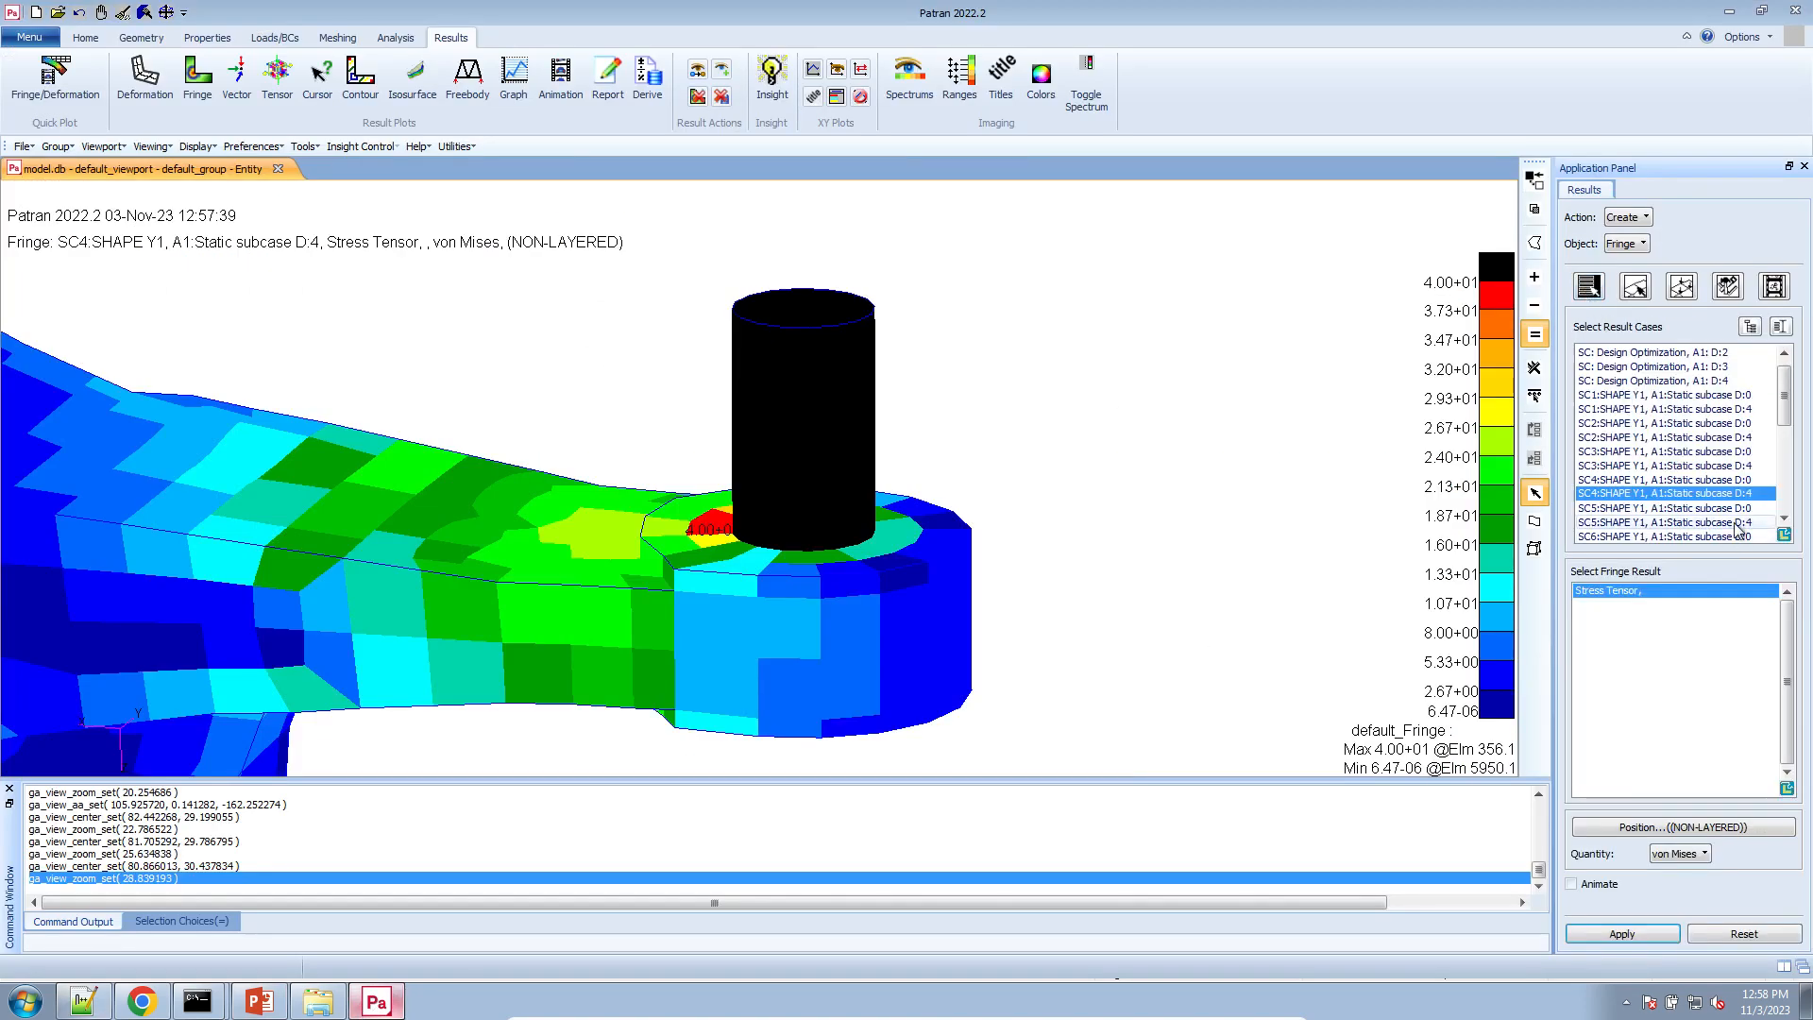
click(1738, 521)
click(1605, 935)
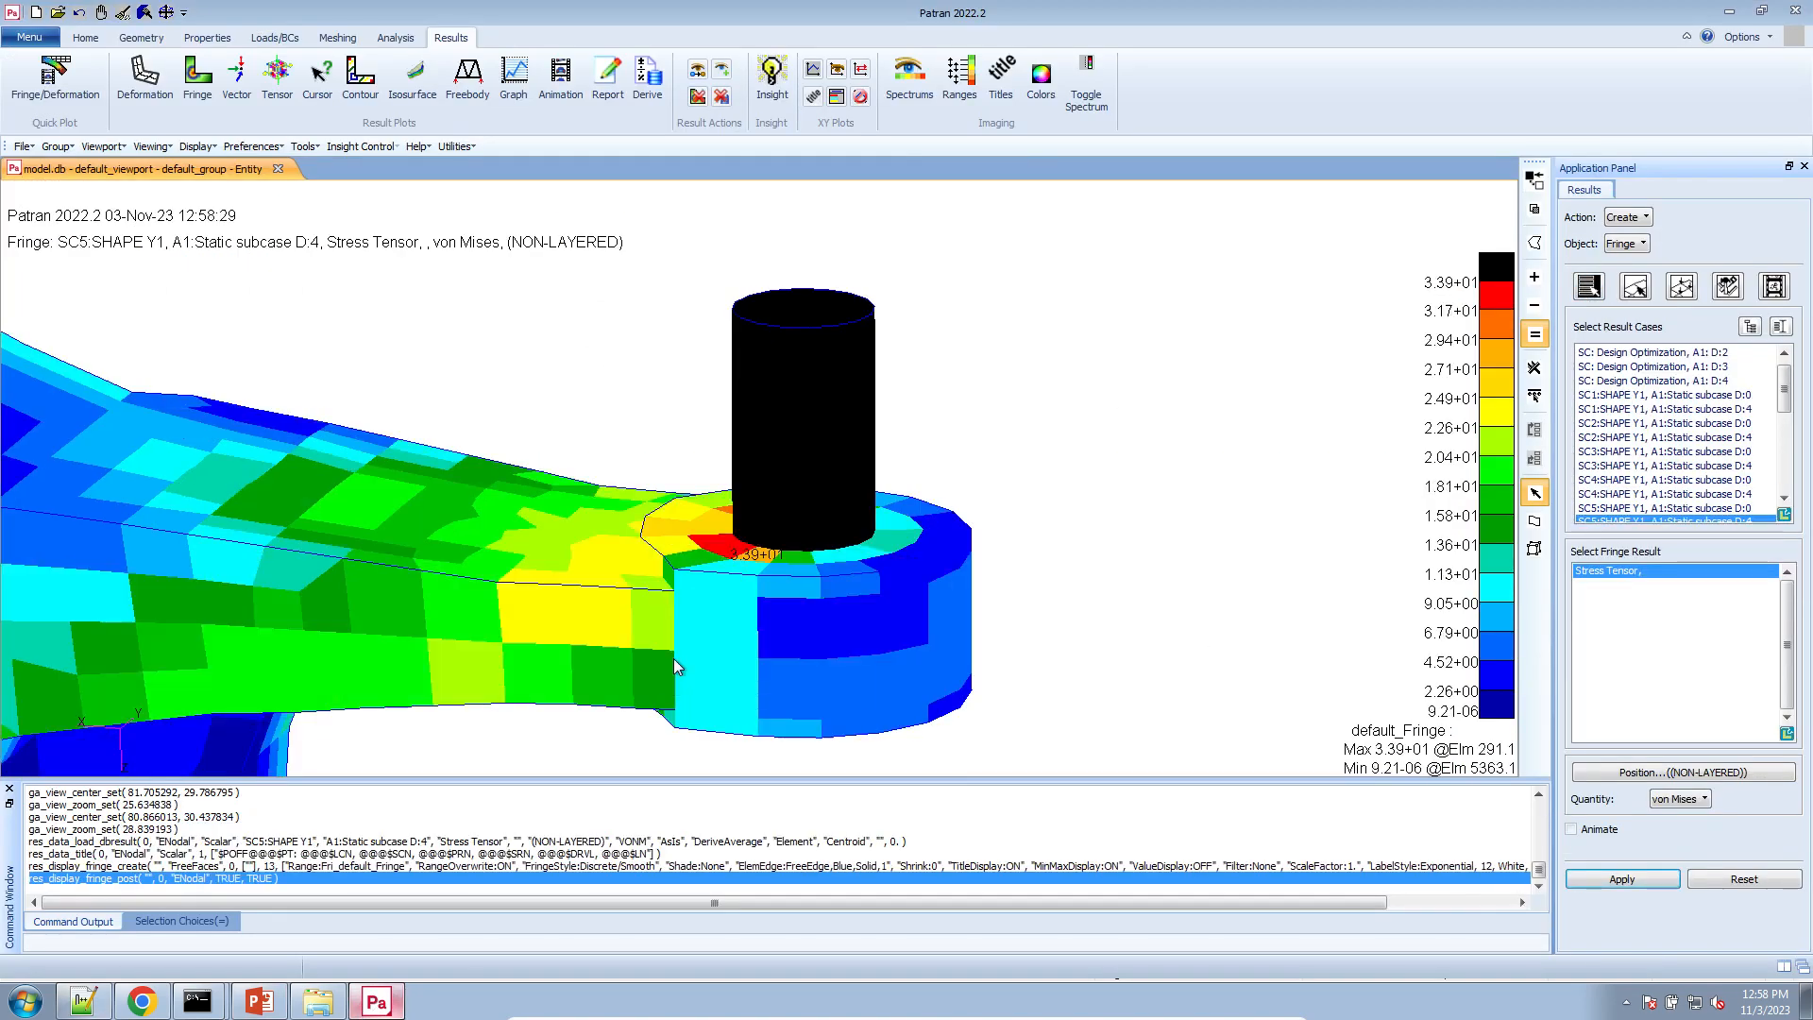
- Set the fringe's target entity to Elements and pick the group of elements around the high-stress area at the pin's base
scroll(680, 644, up, 3)
scroll(688, 623, up, 4)
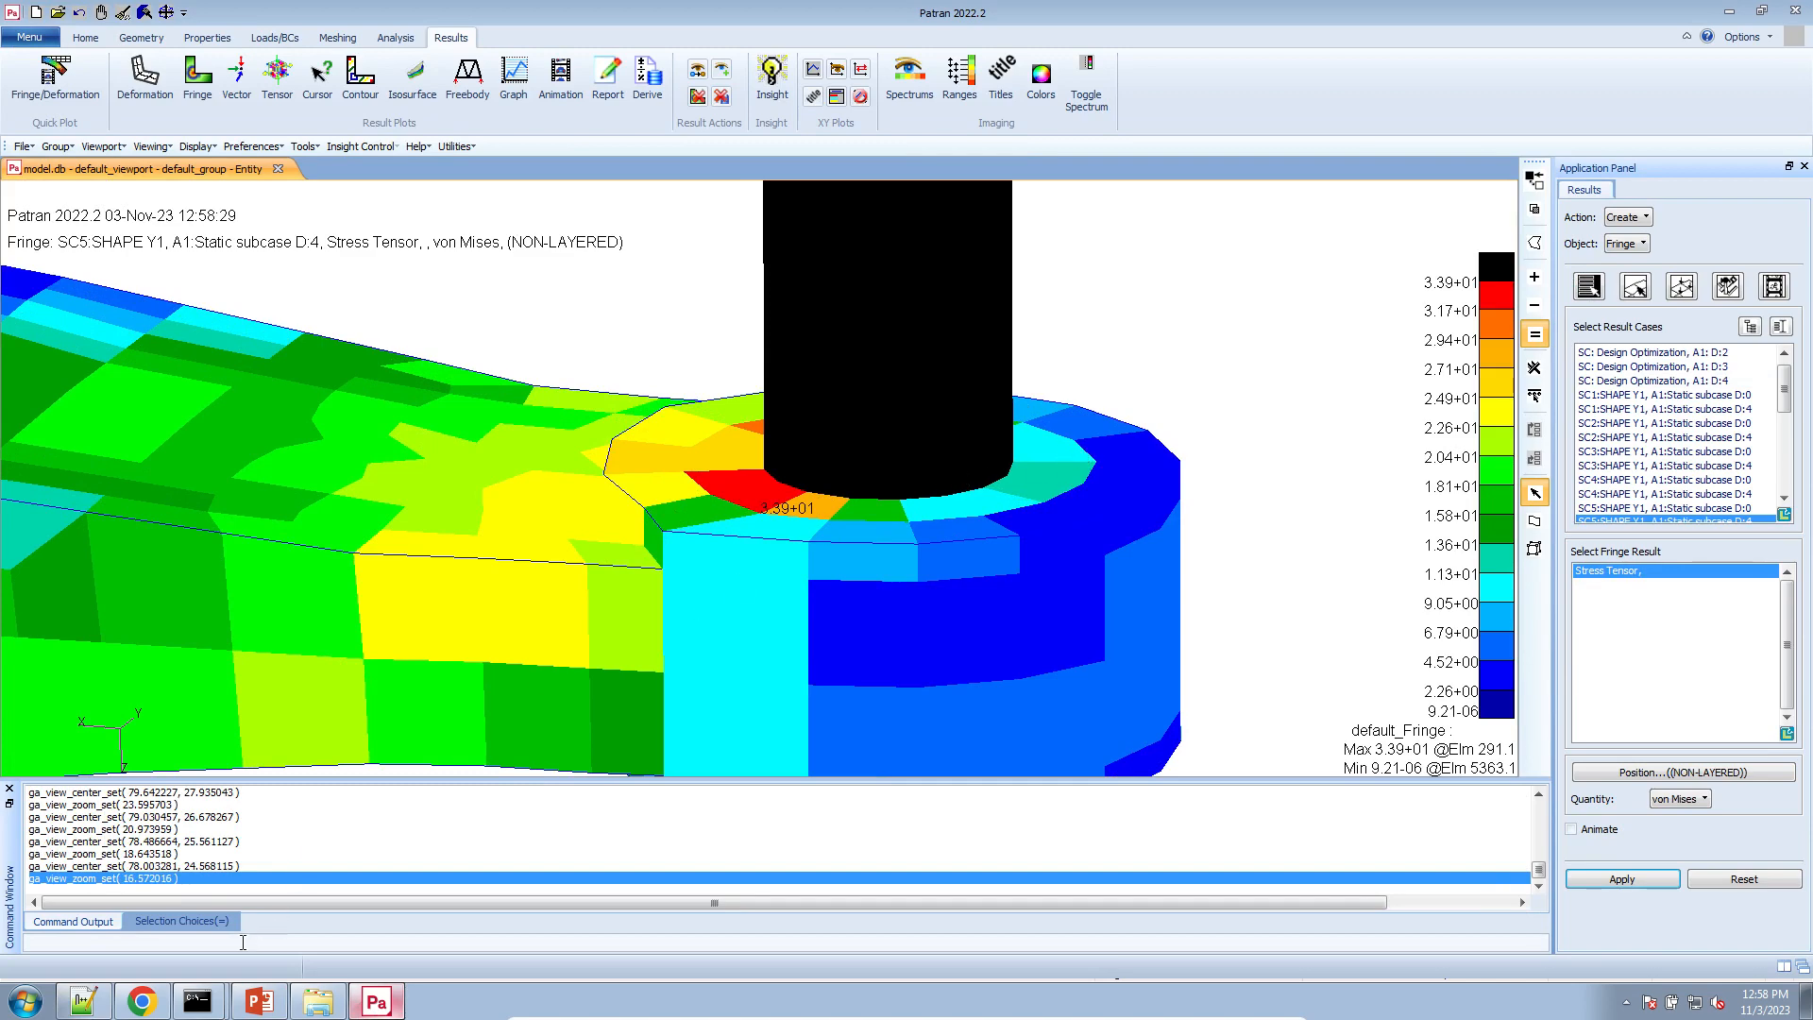
scroll(1010, 578, down, 8)
scroll(944, 572, up, 4)
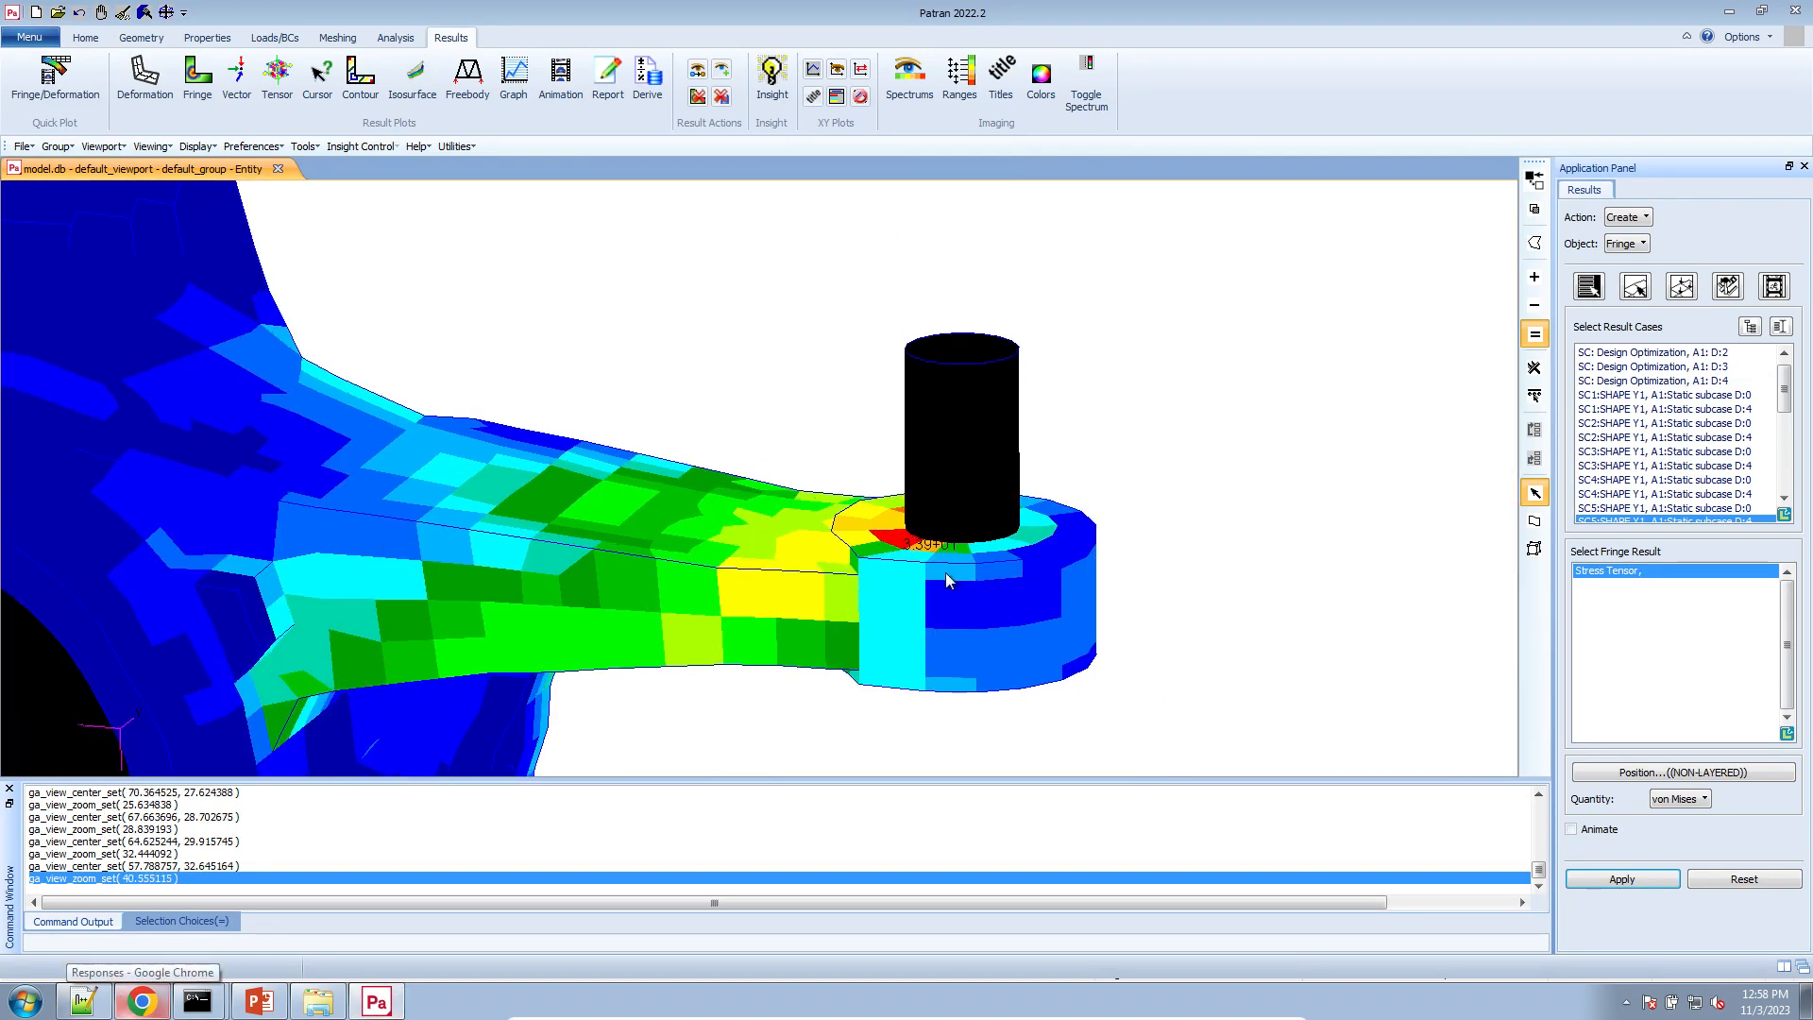
scroll(963, 600, up, 5)
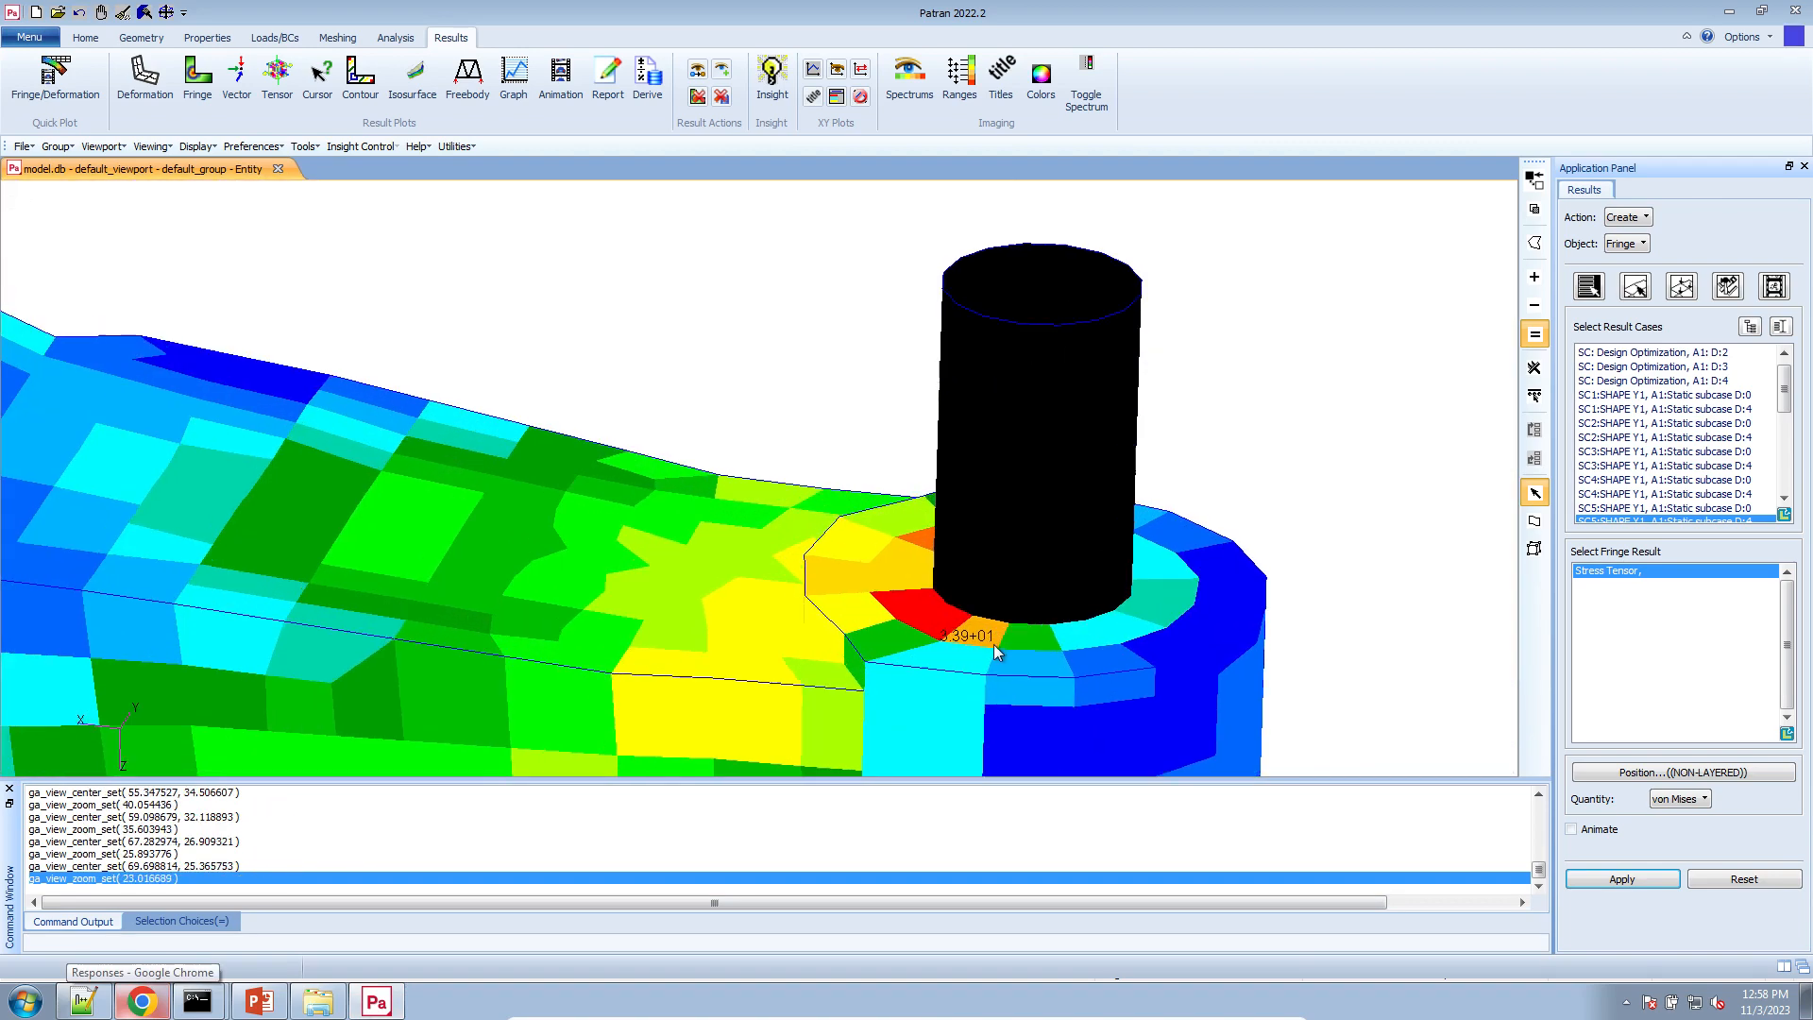
click(1681, 286)
click(1605, 345)
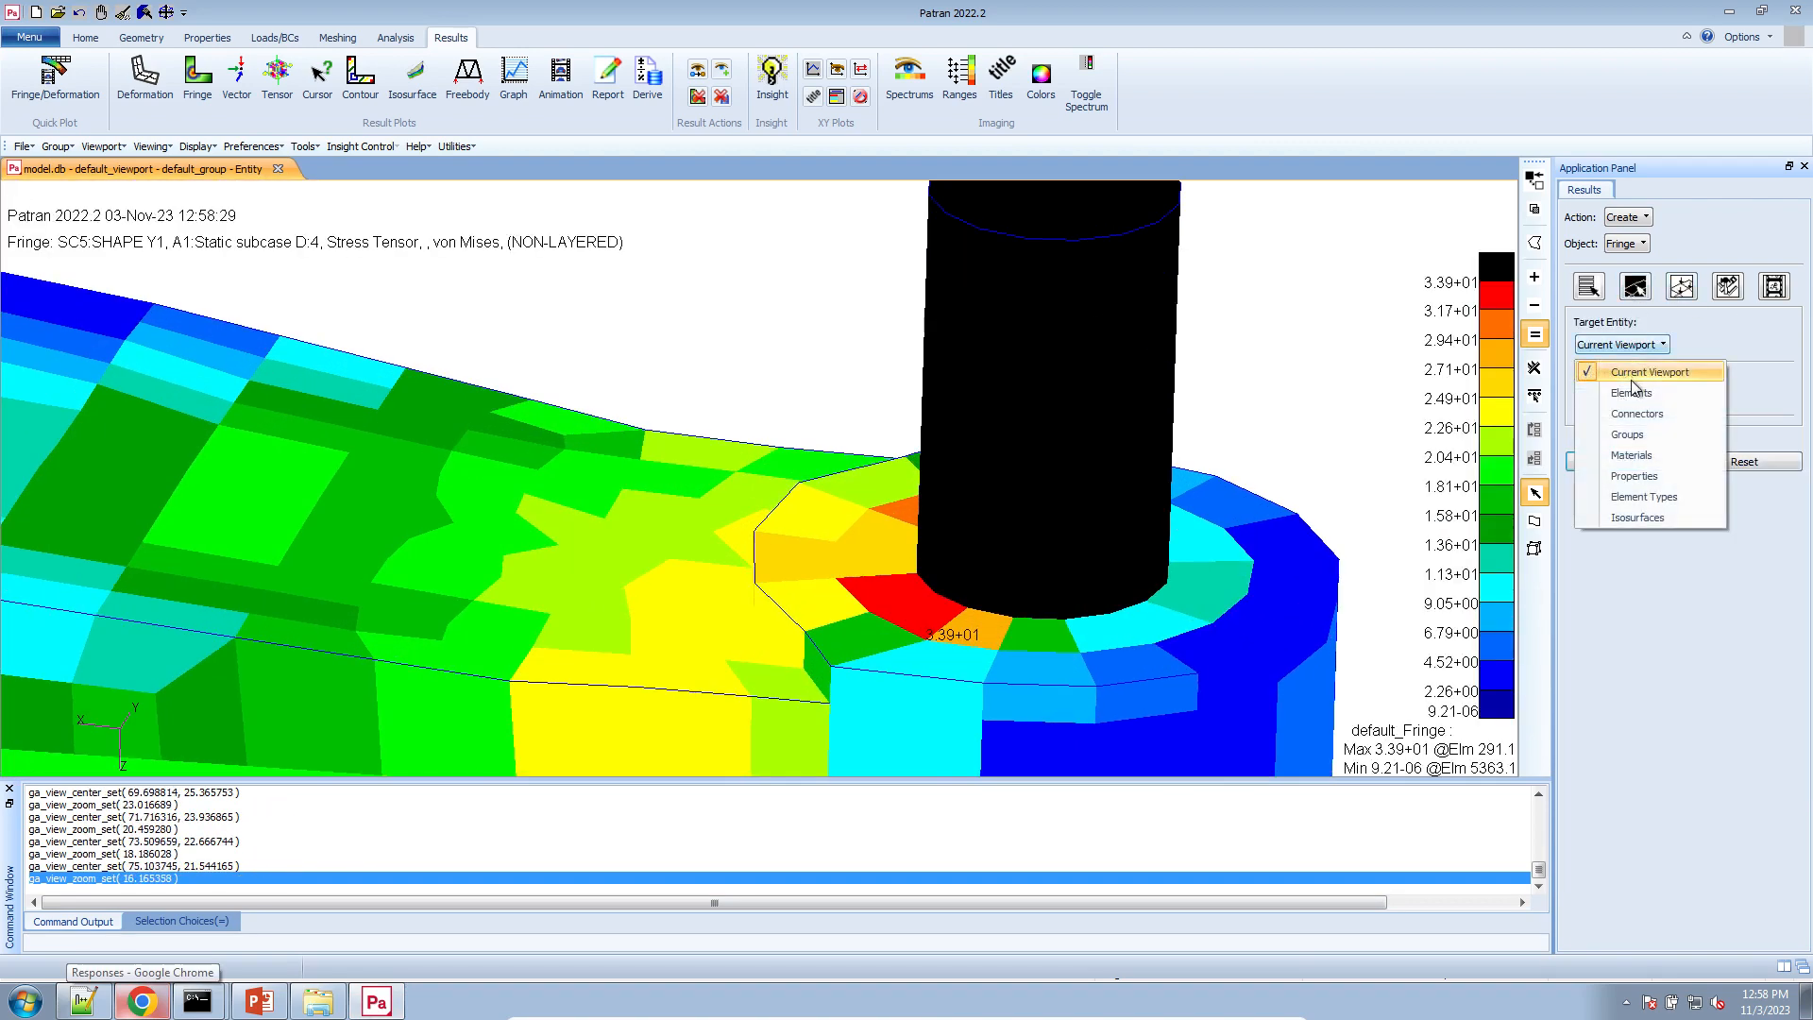
click(1641, 390)
drag(870, 538, 898, 578)
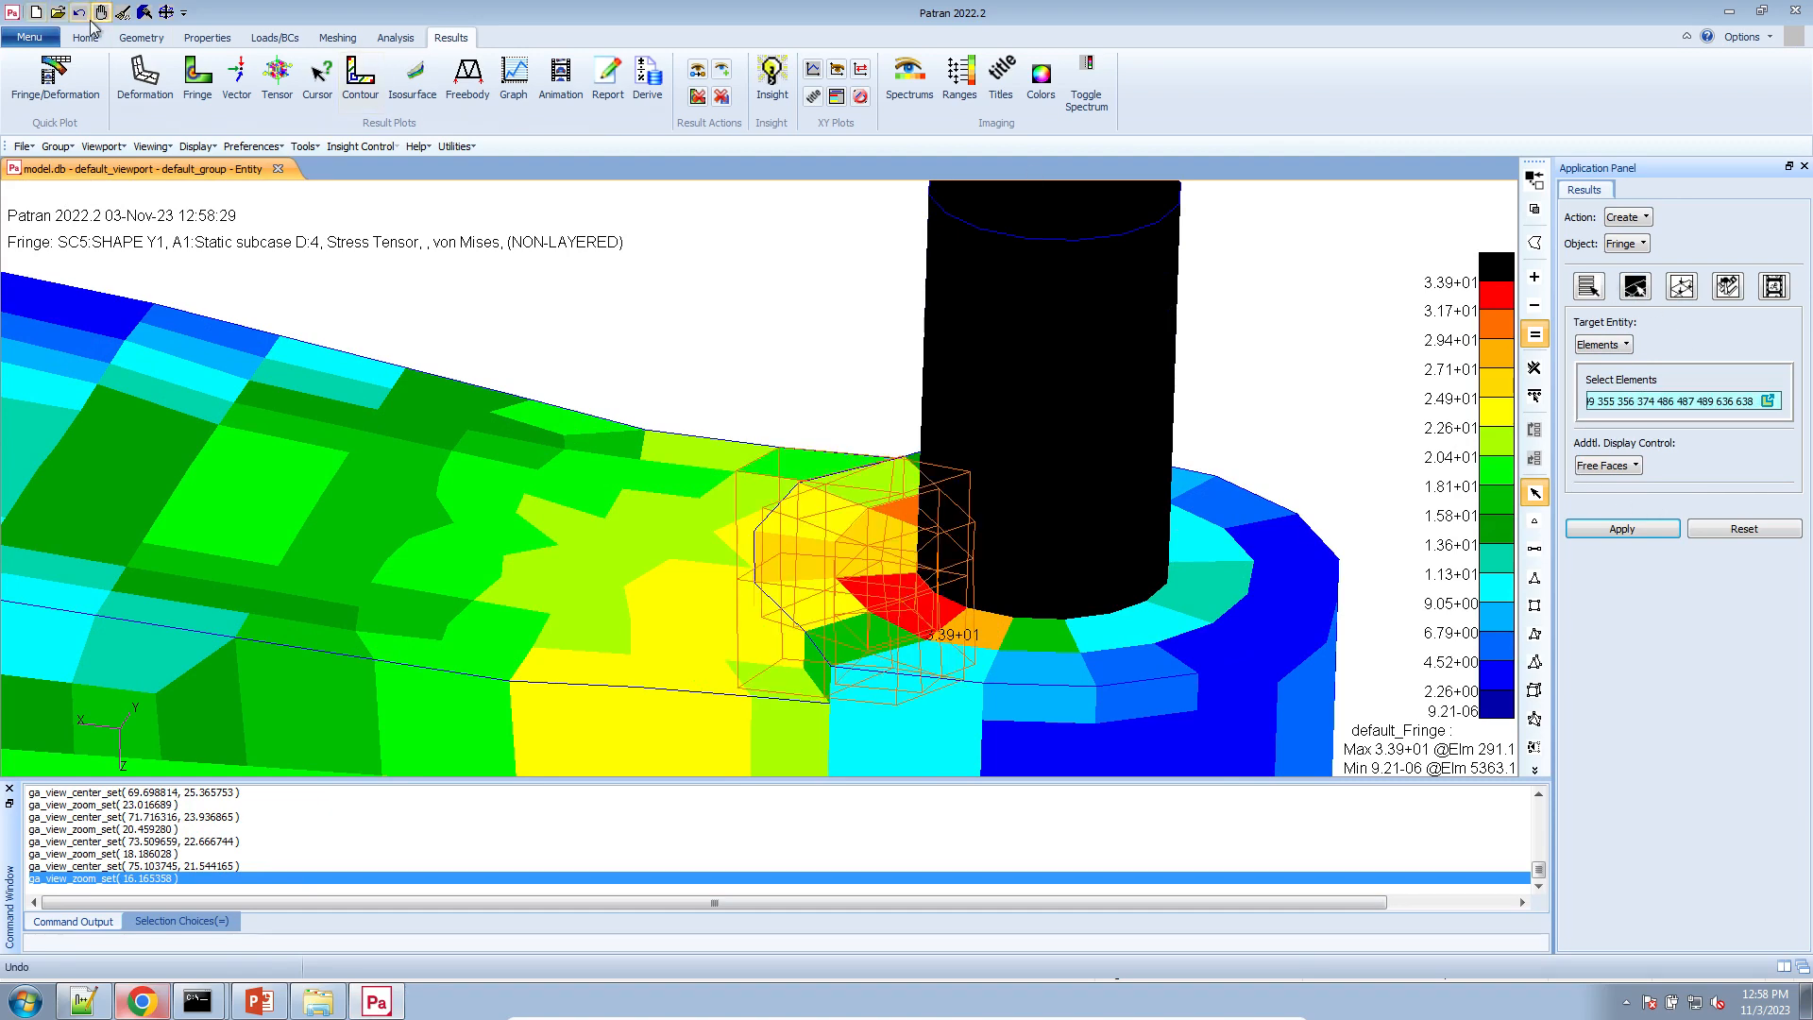
- Clear the fringe graphics from the model and turn on visible entity picking, acknowledging the message
click(123, 11)
scroll(843, 396, down, 2)
scroll(843, 416, up, 2)
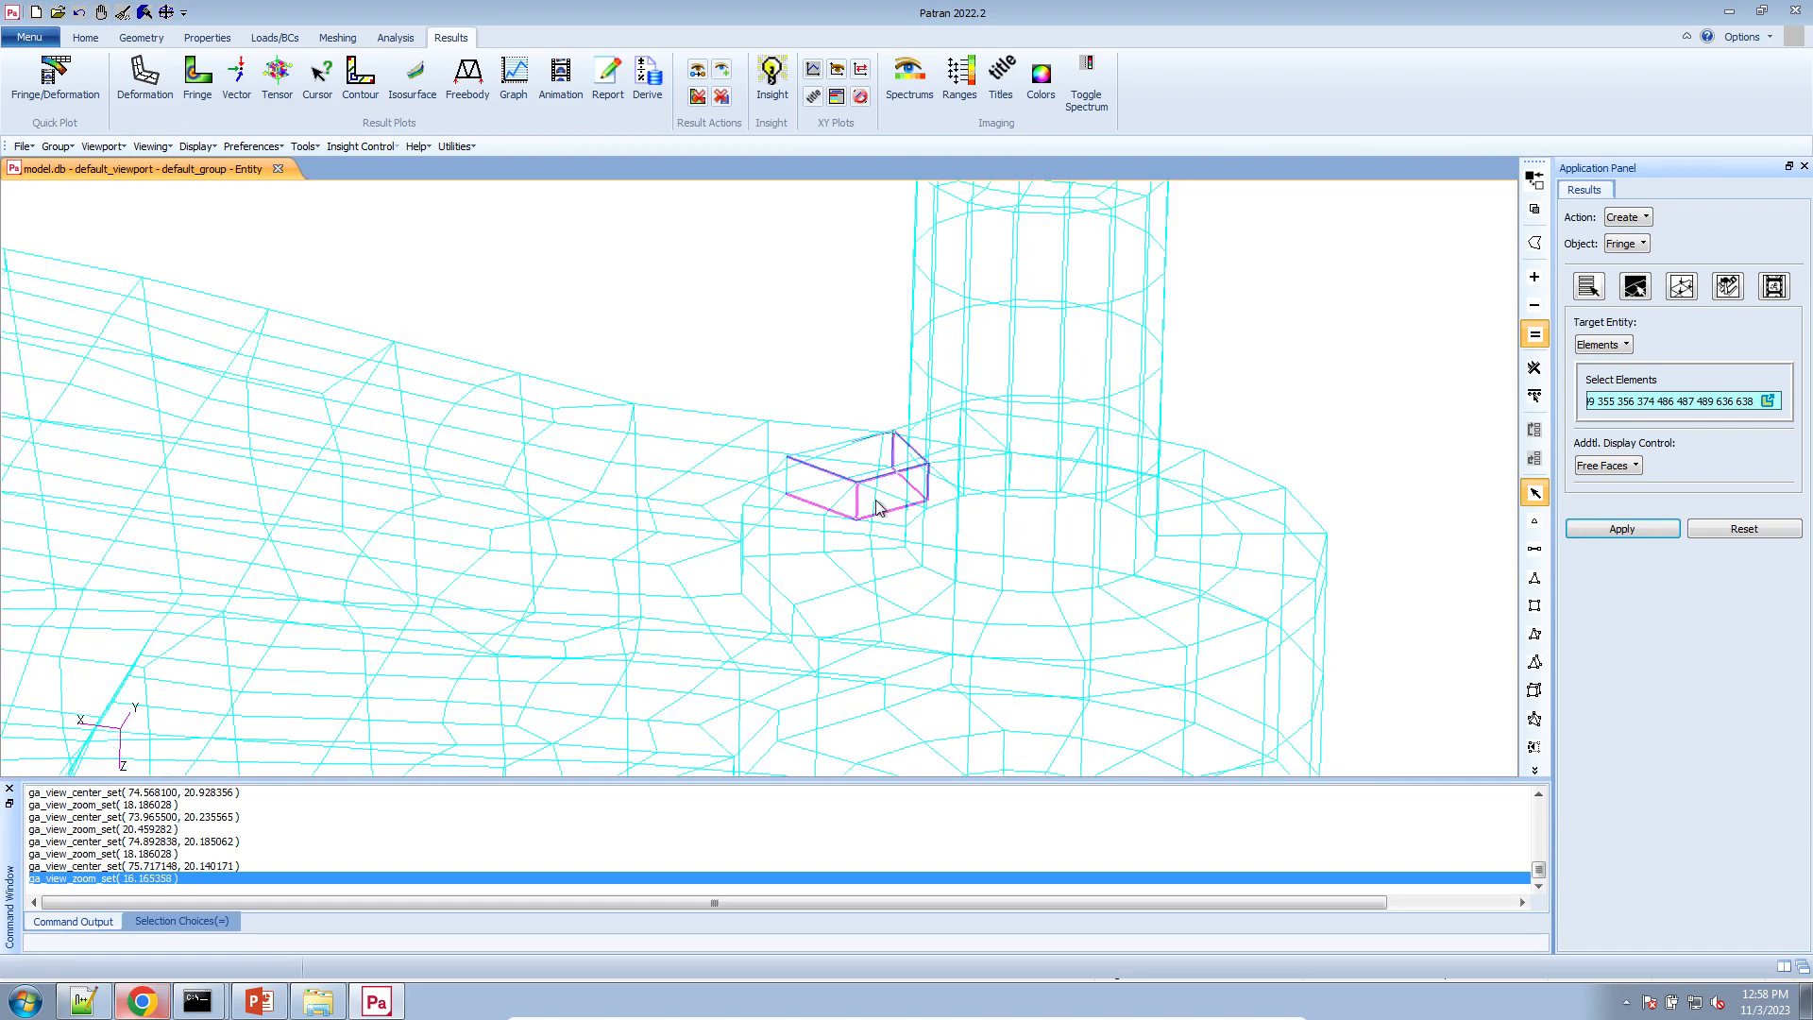
click(1535, 211)
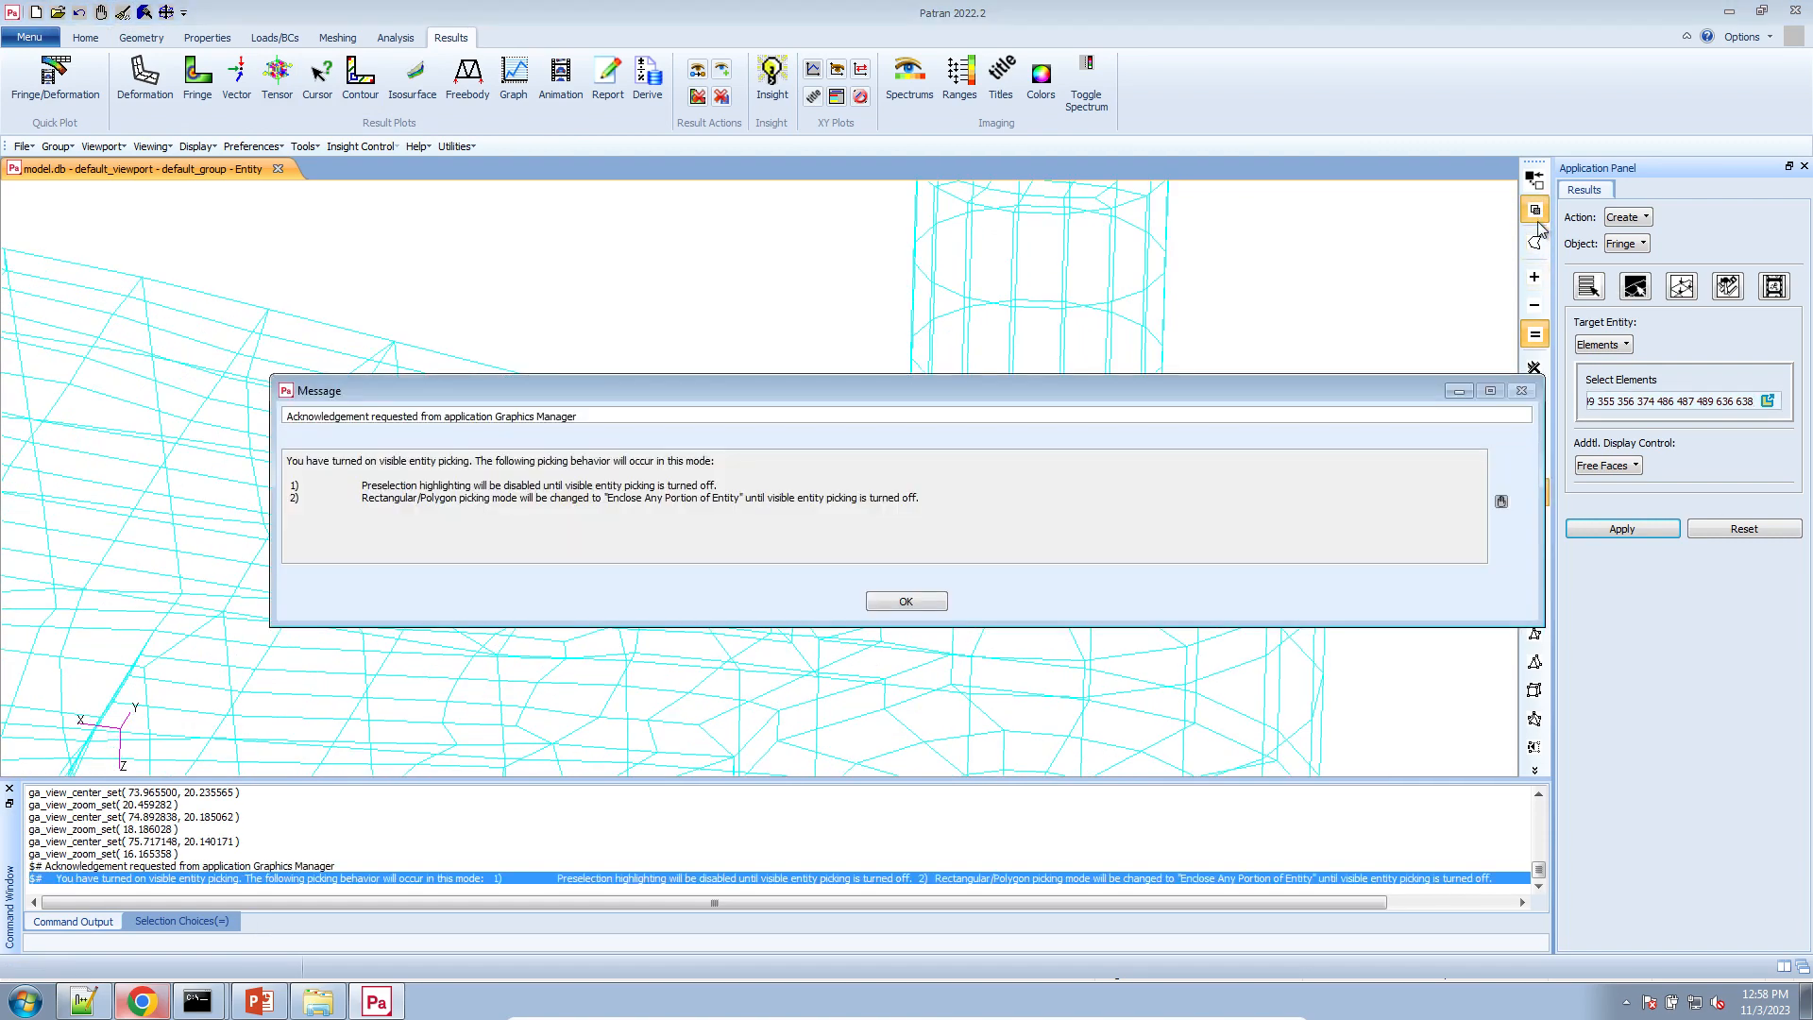
click(905, 601)
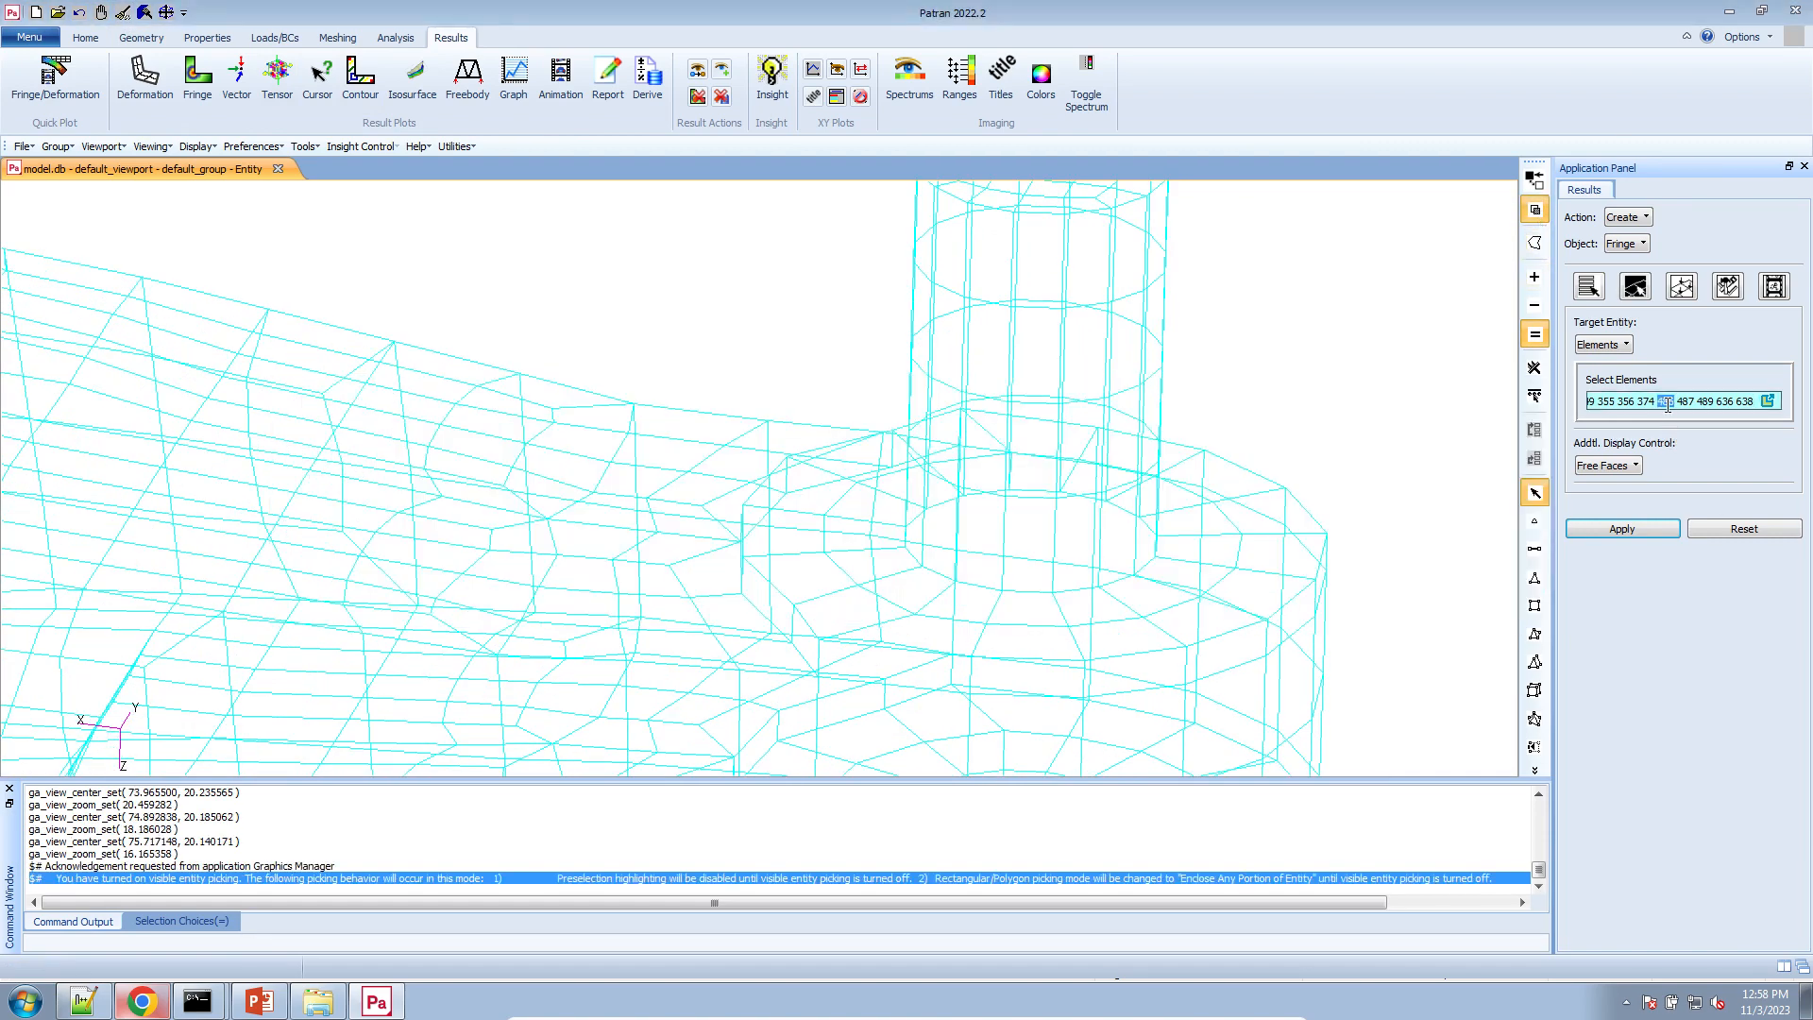
- Replace the element selection with elements 355, 356 and 342 and plot the fringe on them
triple_click(1667, 404)
key(Delete)
drag(855, 506, 898, 579)
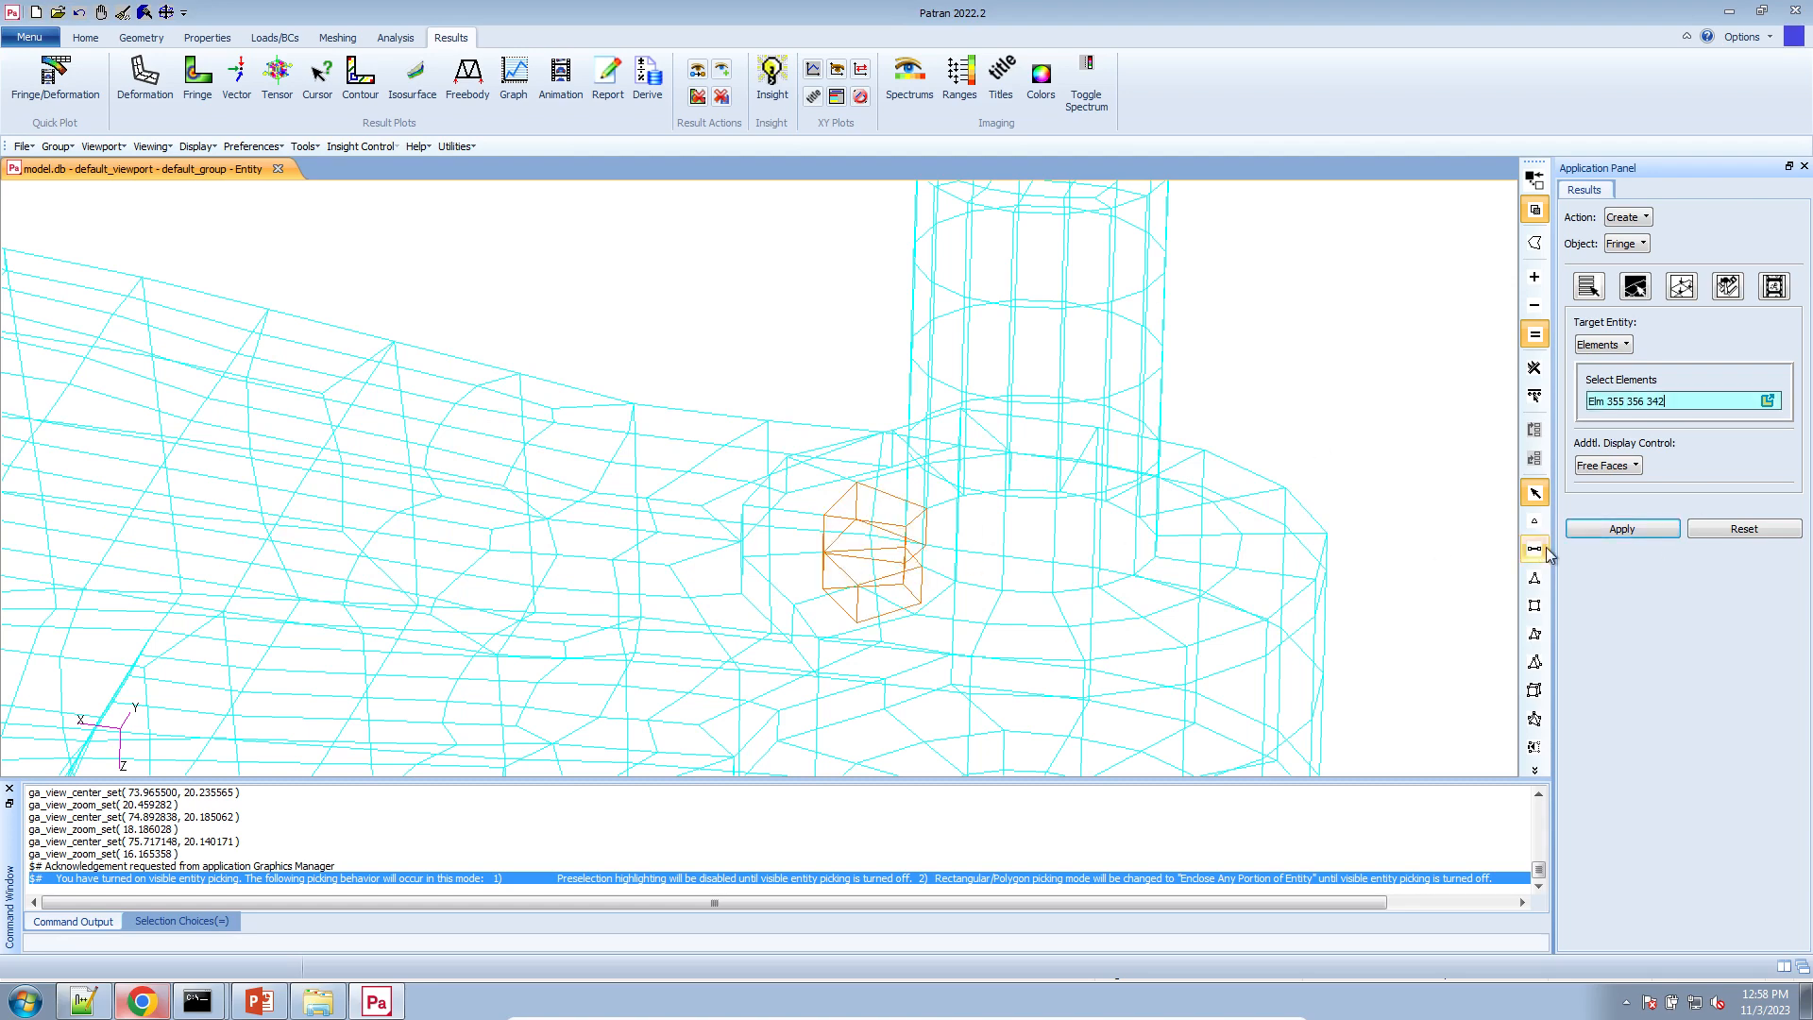
click(1621, 529)
scroll(983, 574, up, 4)
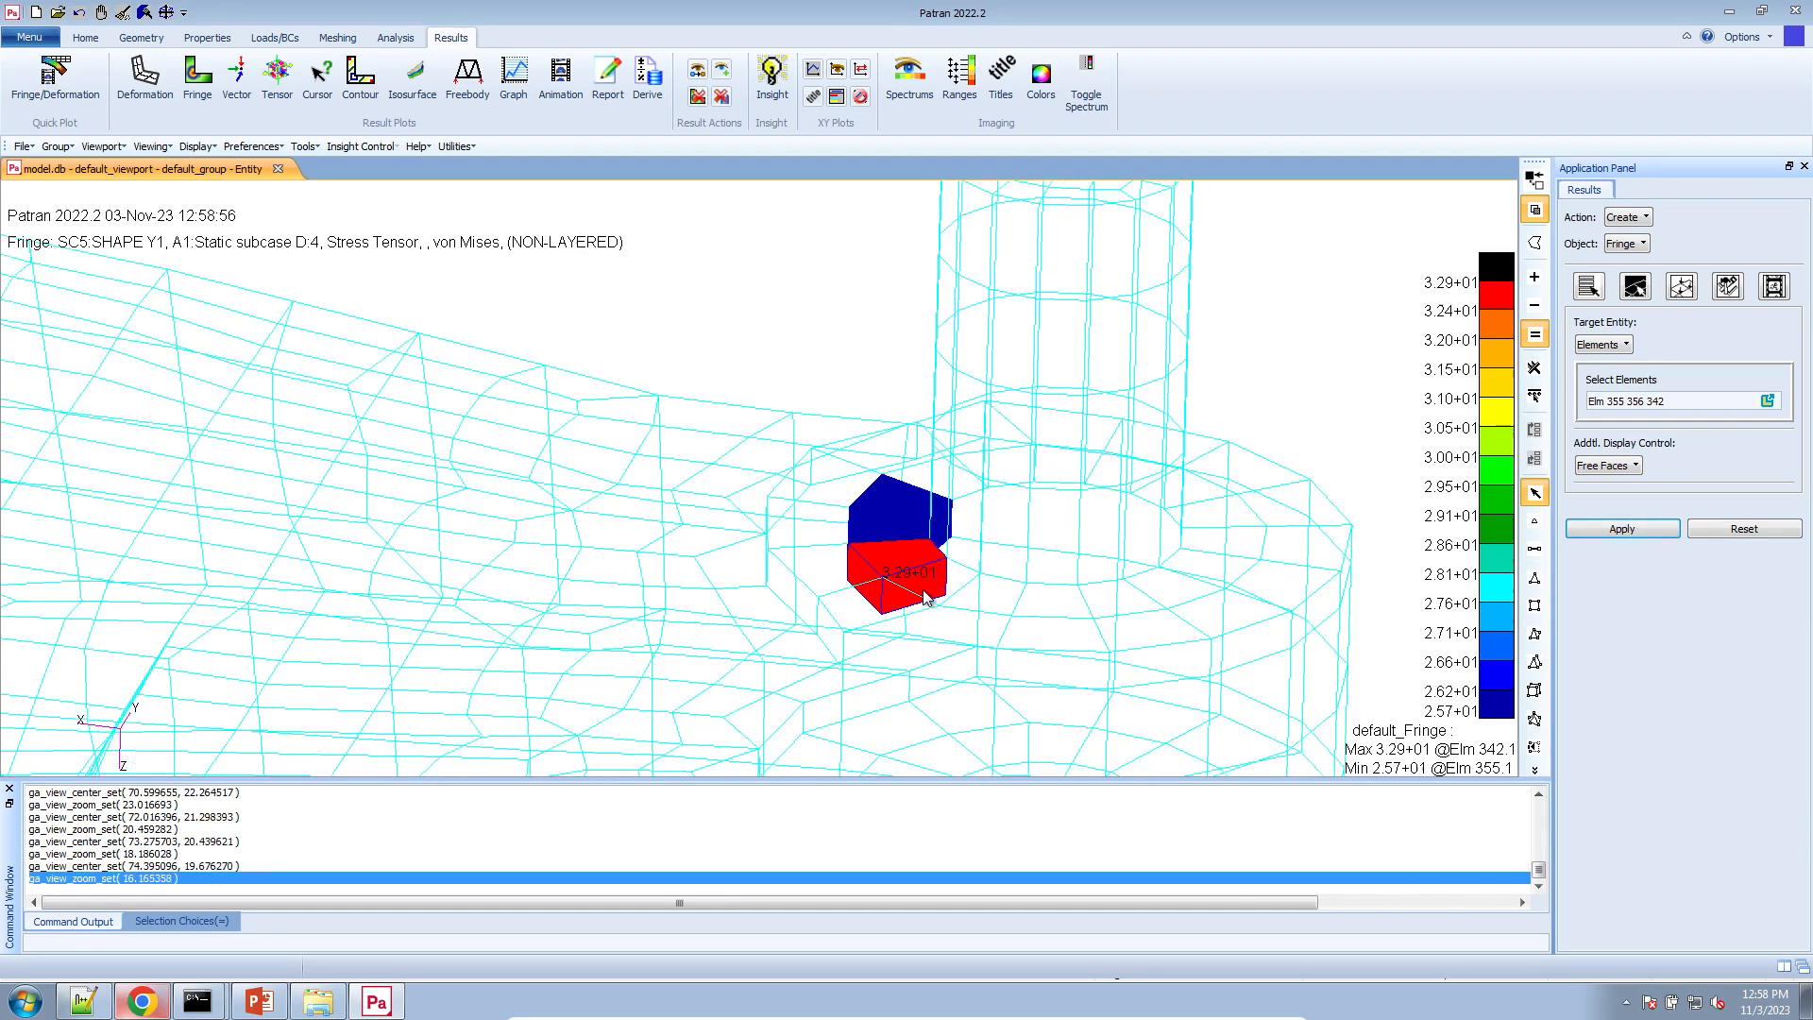
scroll(880, 609, up, 4)
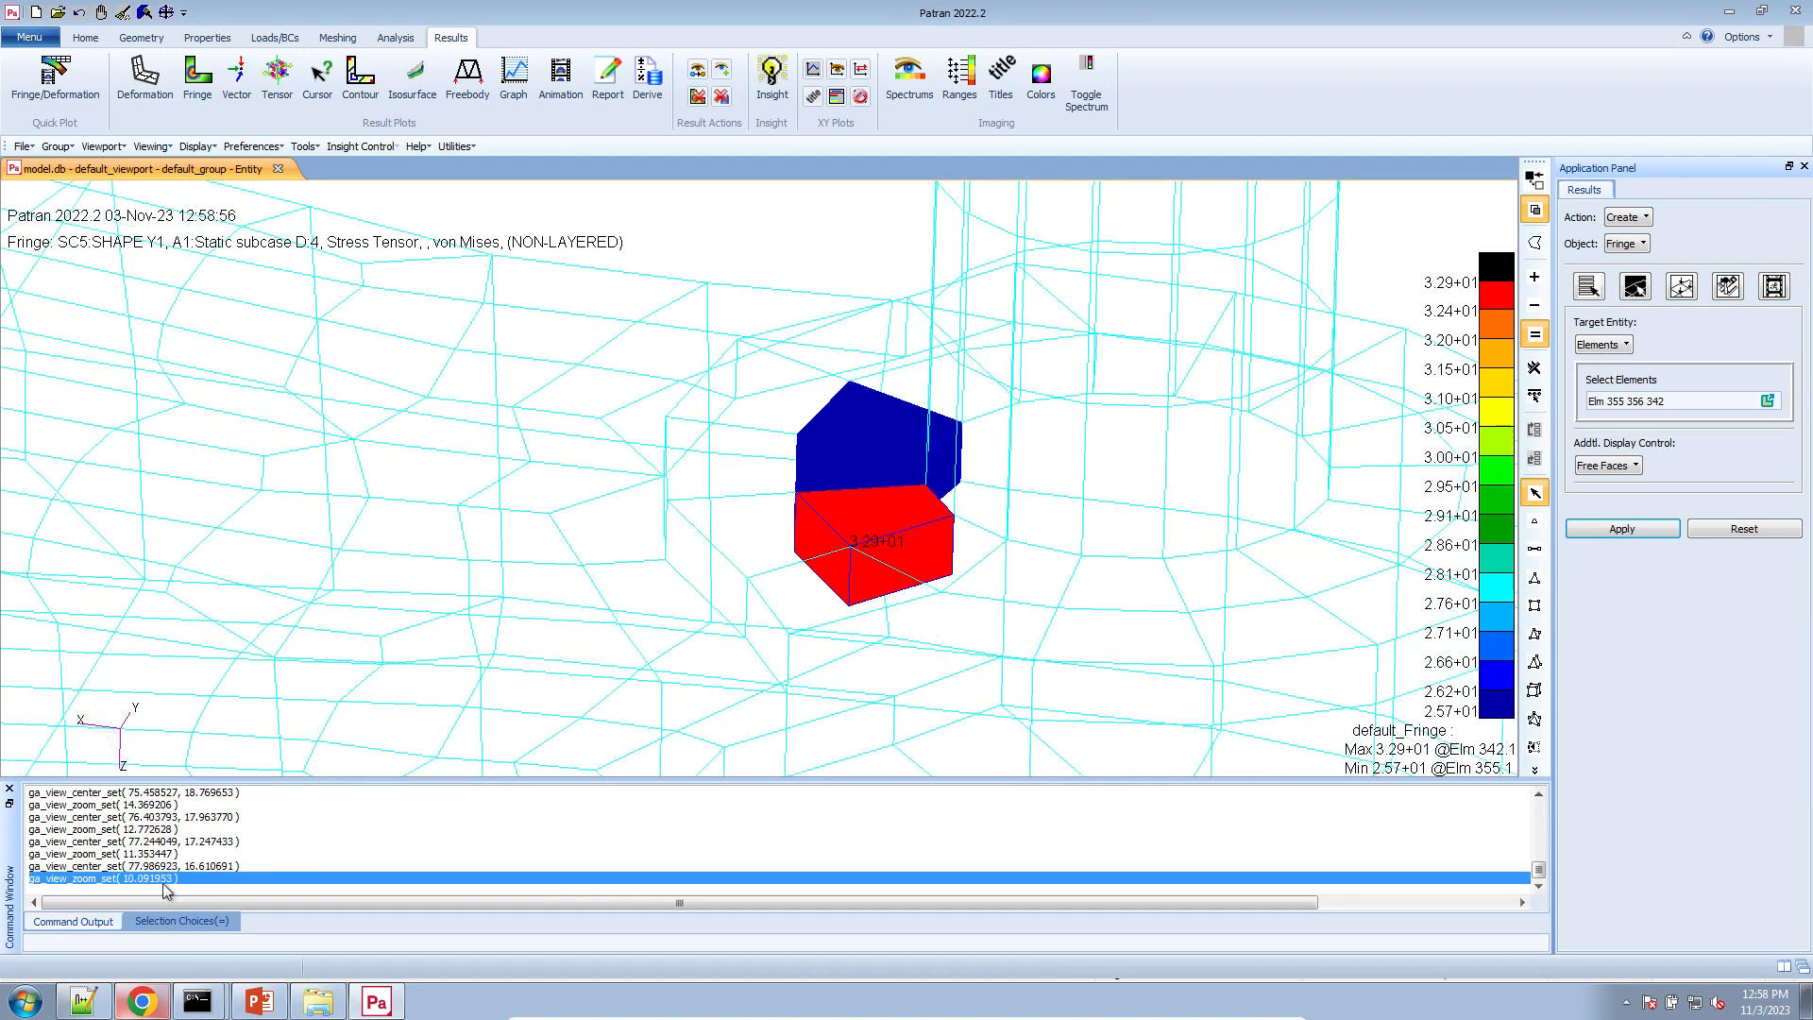
- Recheck the element IDs in model.f06, and turn on the element labels in Patran
click(84, 1002)
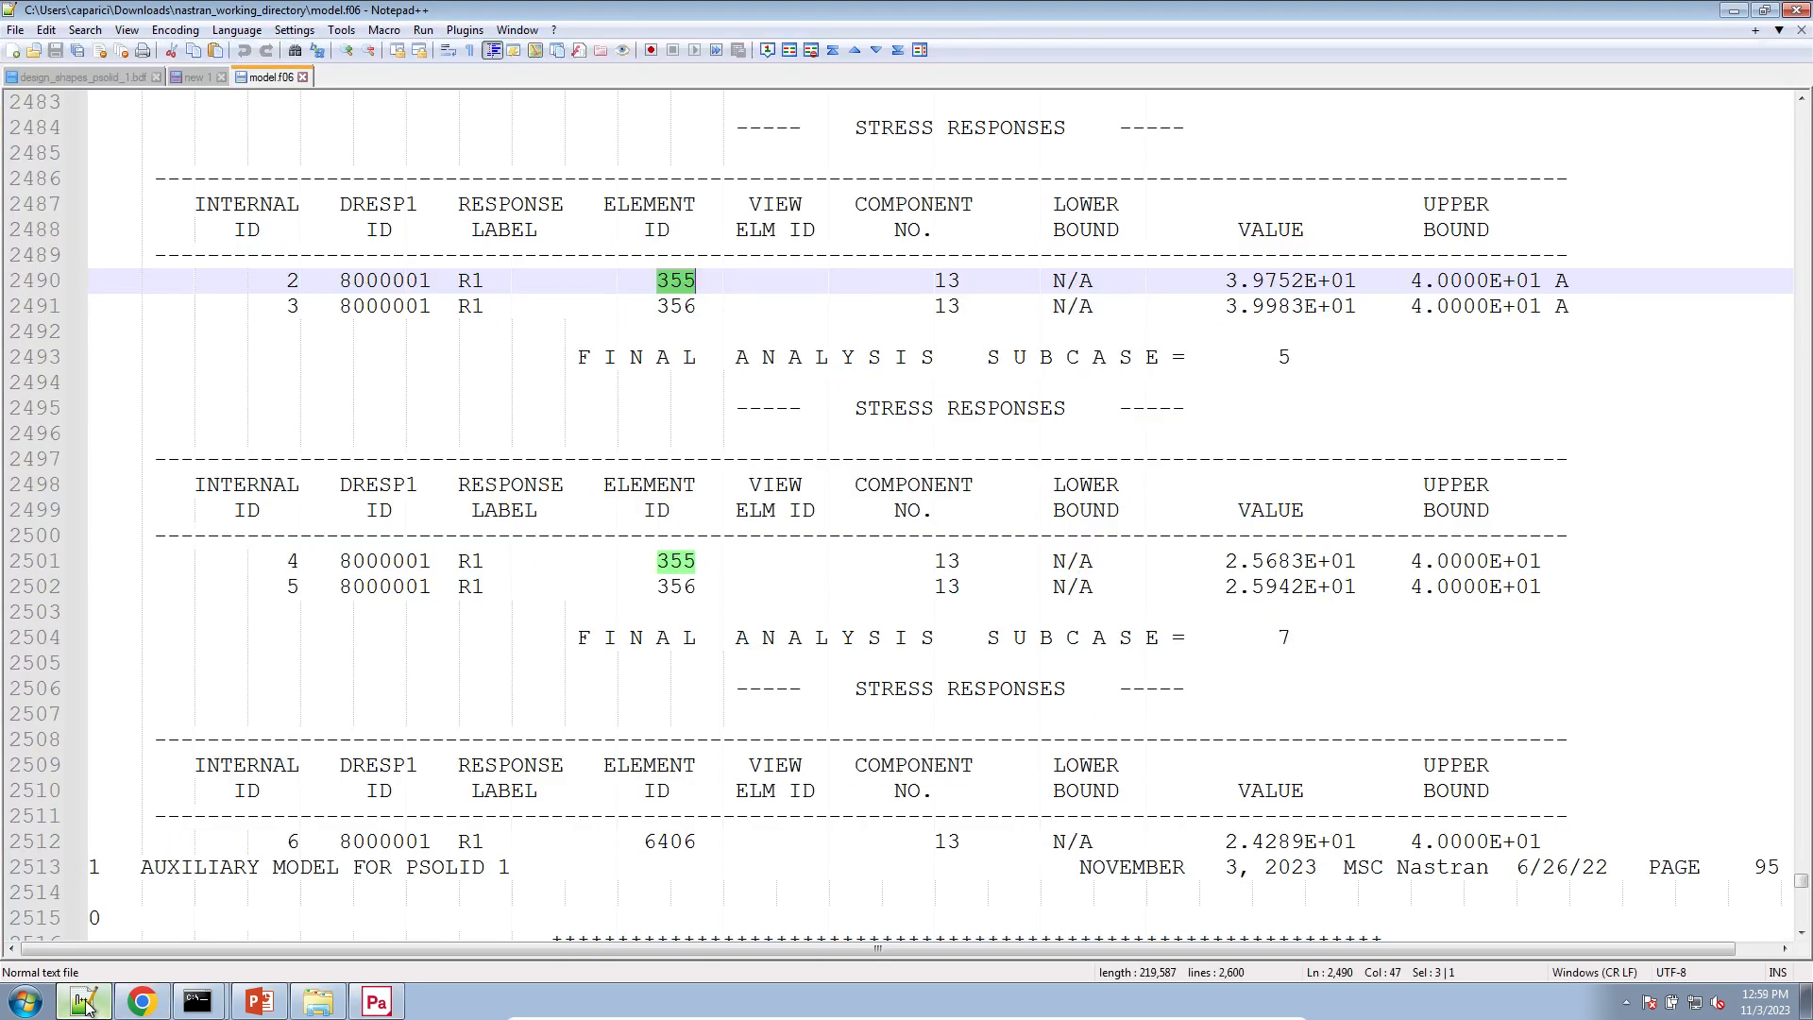
click(84, 1002)
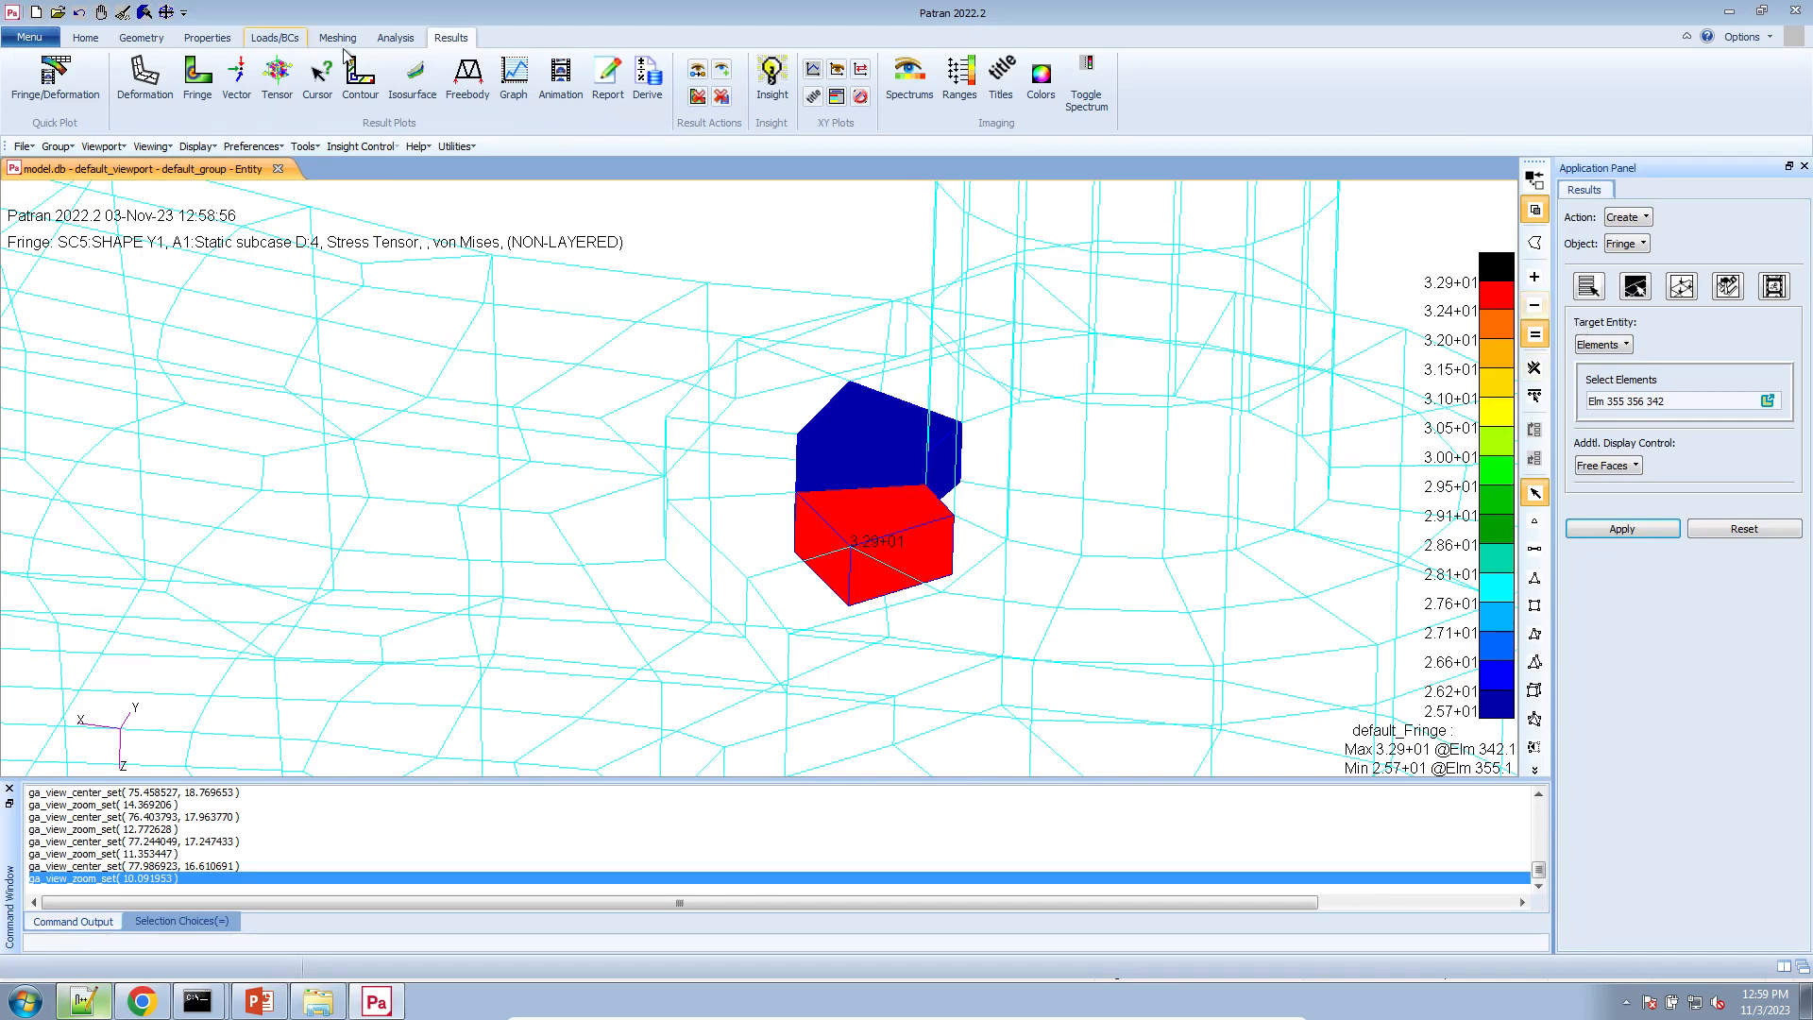
click(86, 38)
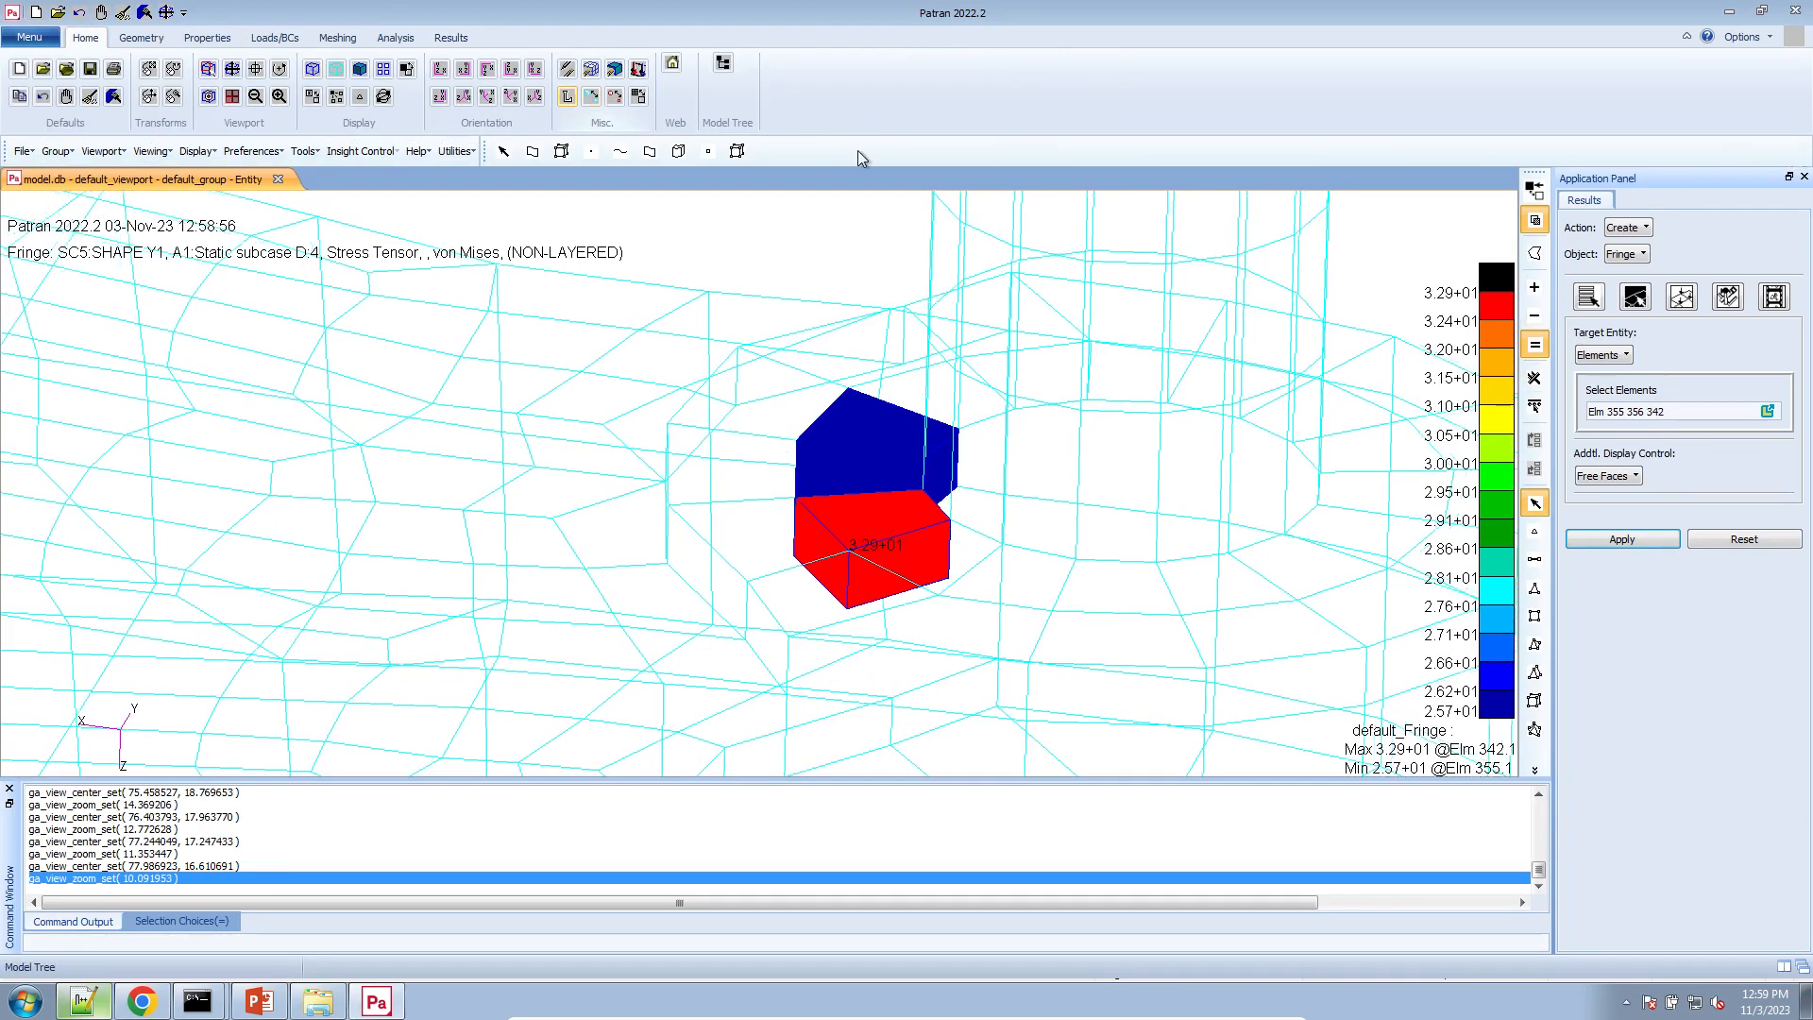
click(737, 151)
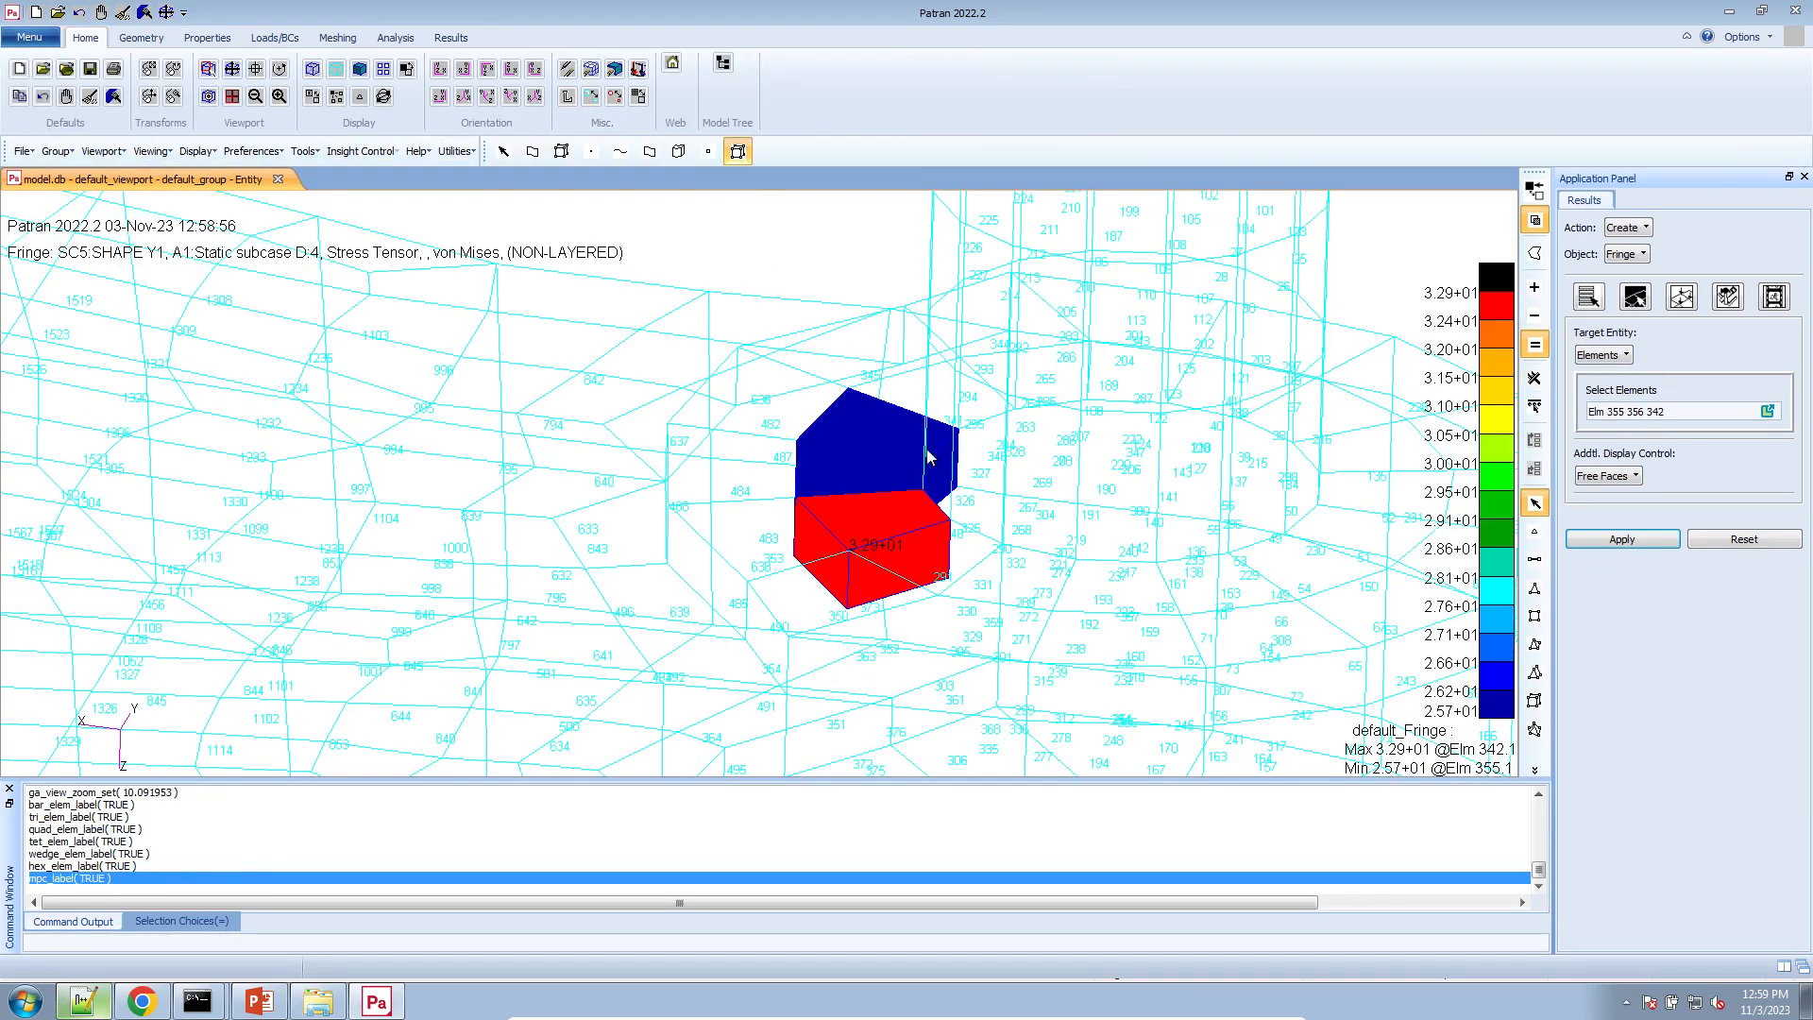
- Clear the fringe graphics around the pin's base and switch the viewport to the dark background
click(124, 13)
scroll(939, 587, down, 2)
scroll(939, 588, up, 2)
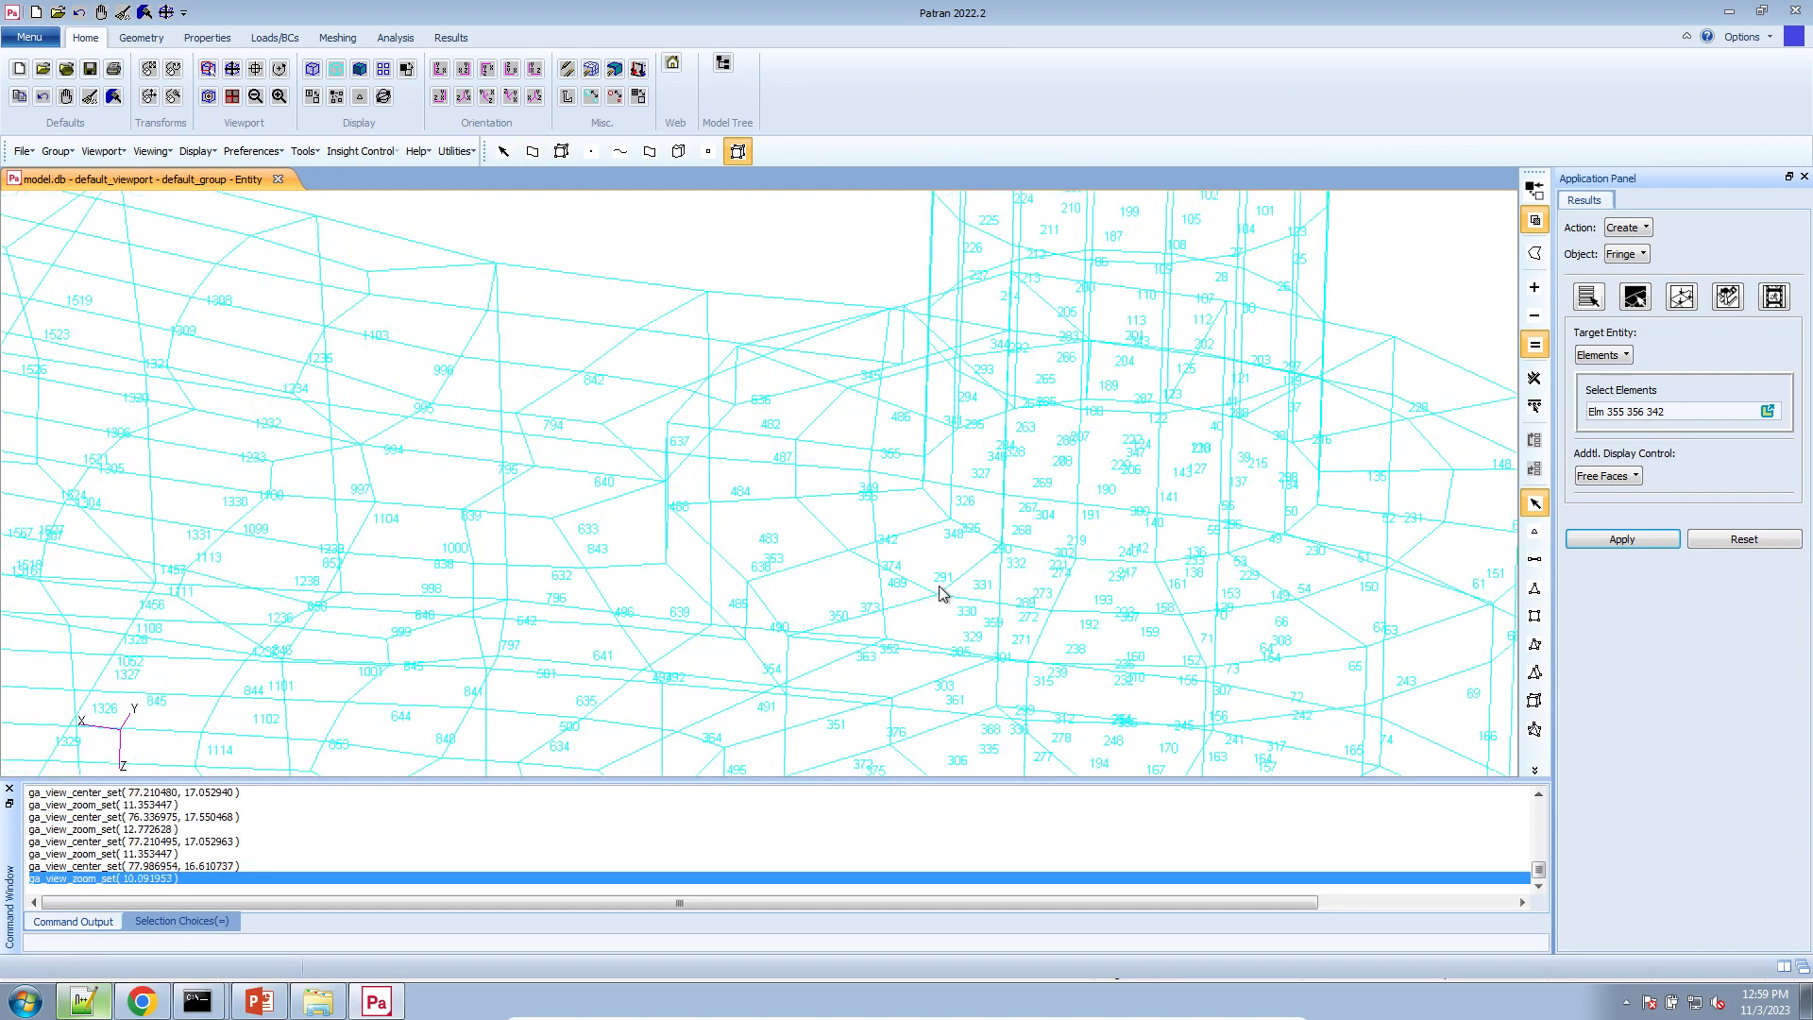
scroll(939, 593, up, 3)
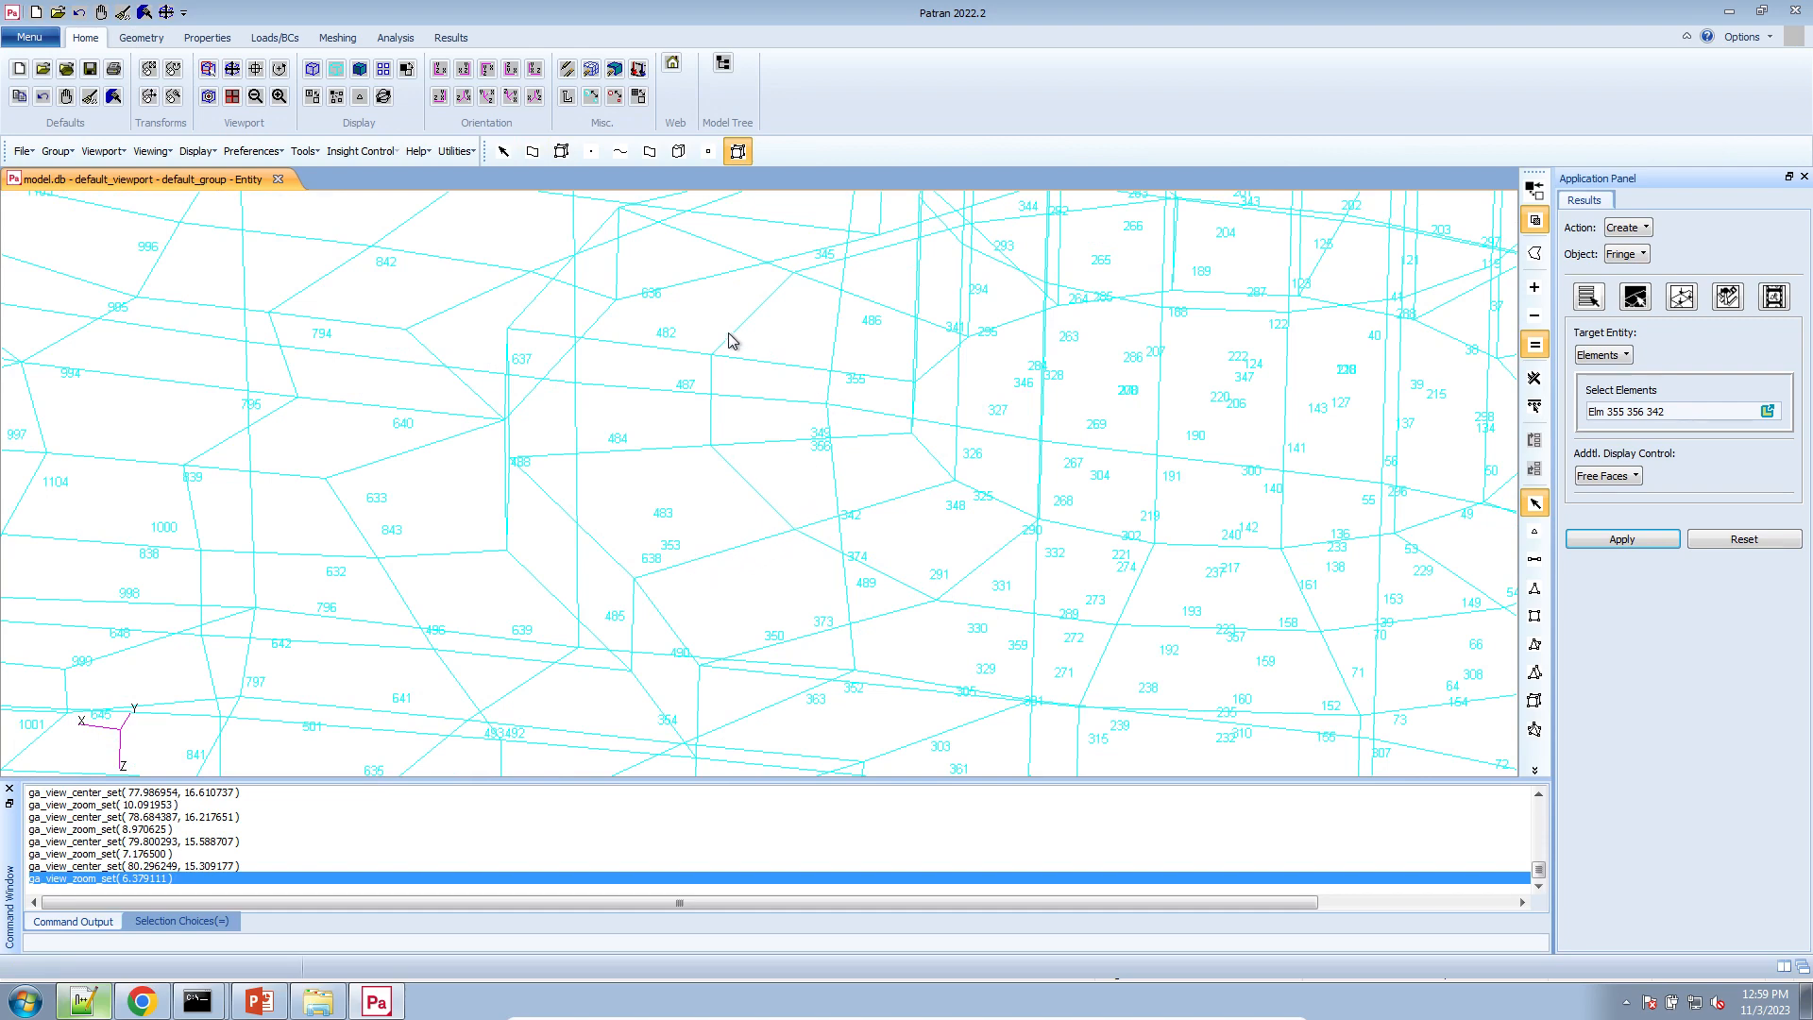
click(407, 69)
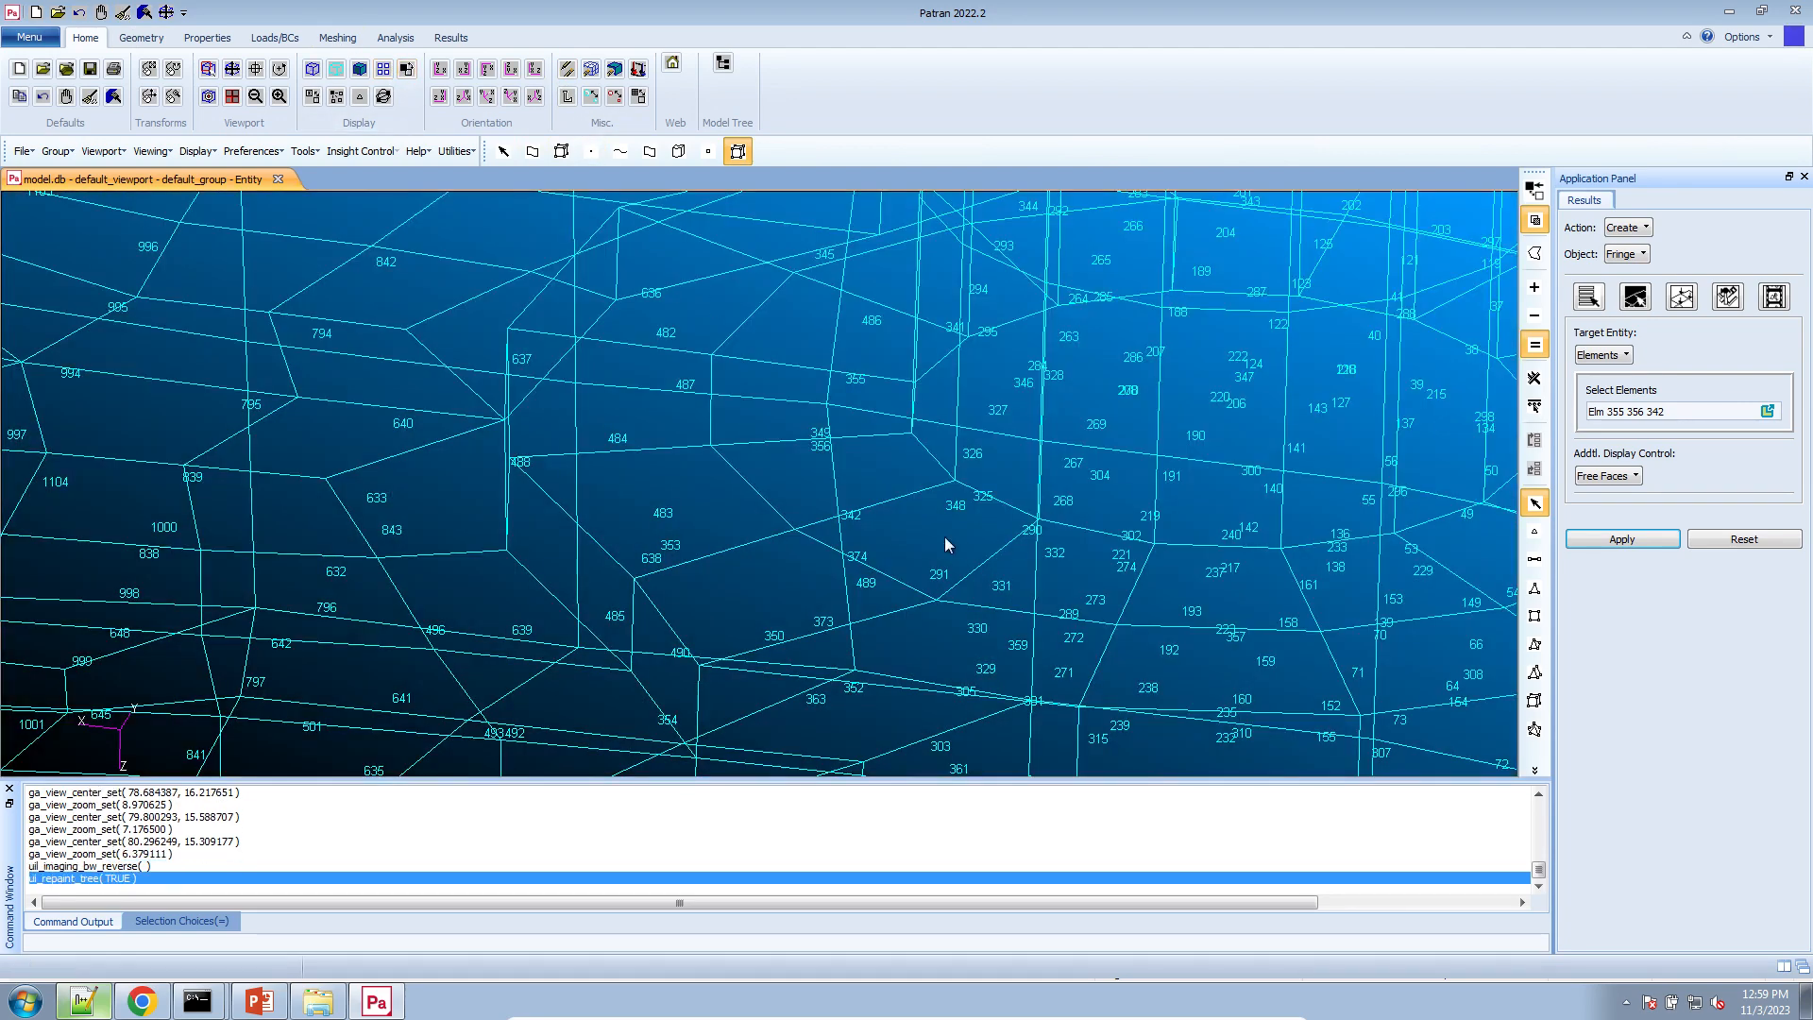
- Select only elements 355 and 356 as the fringe target and plot their subcase 5 stresses
click(847, 413)
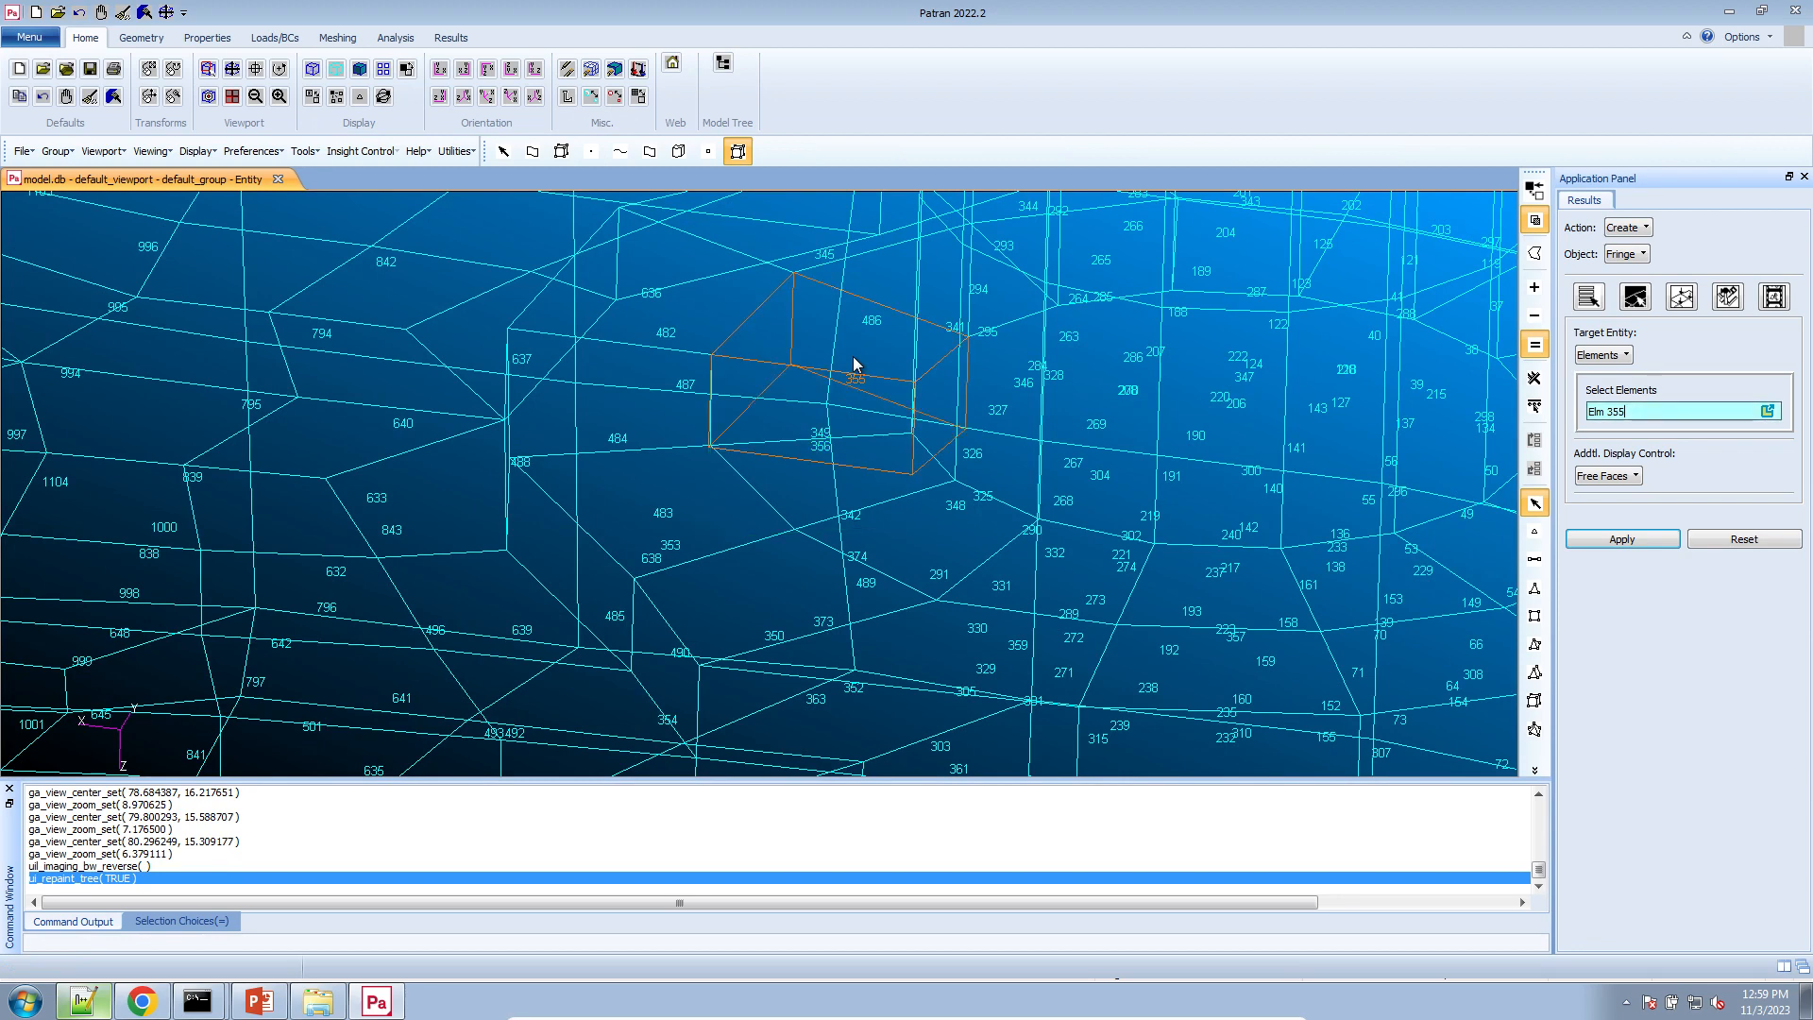
shift+click(848, 373)
click(1573, 540)
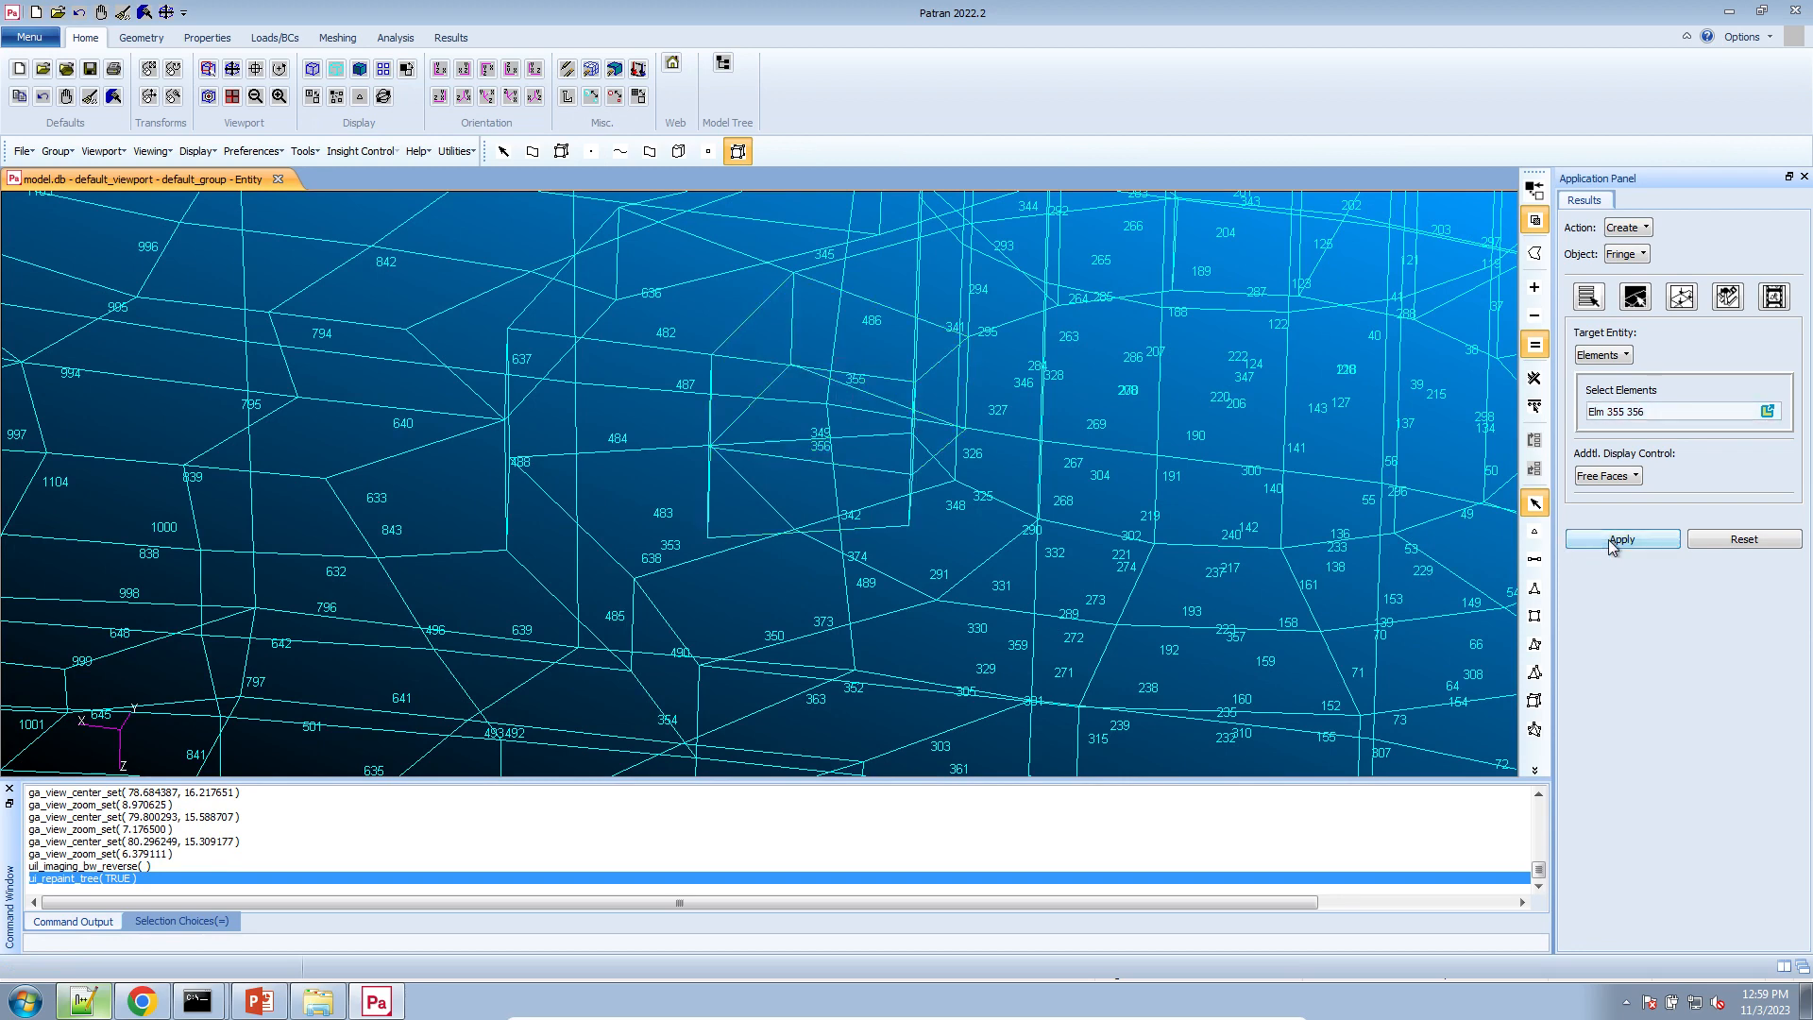
scroll(914, 507, down, 3)
scroll(906, 505, up, 2)
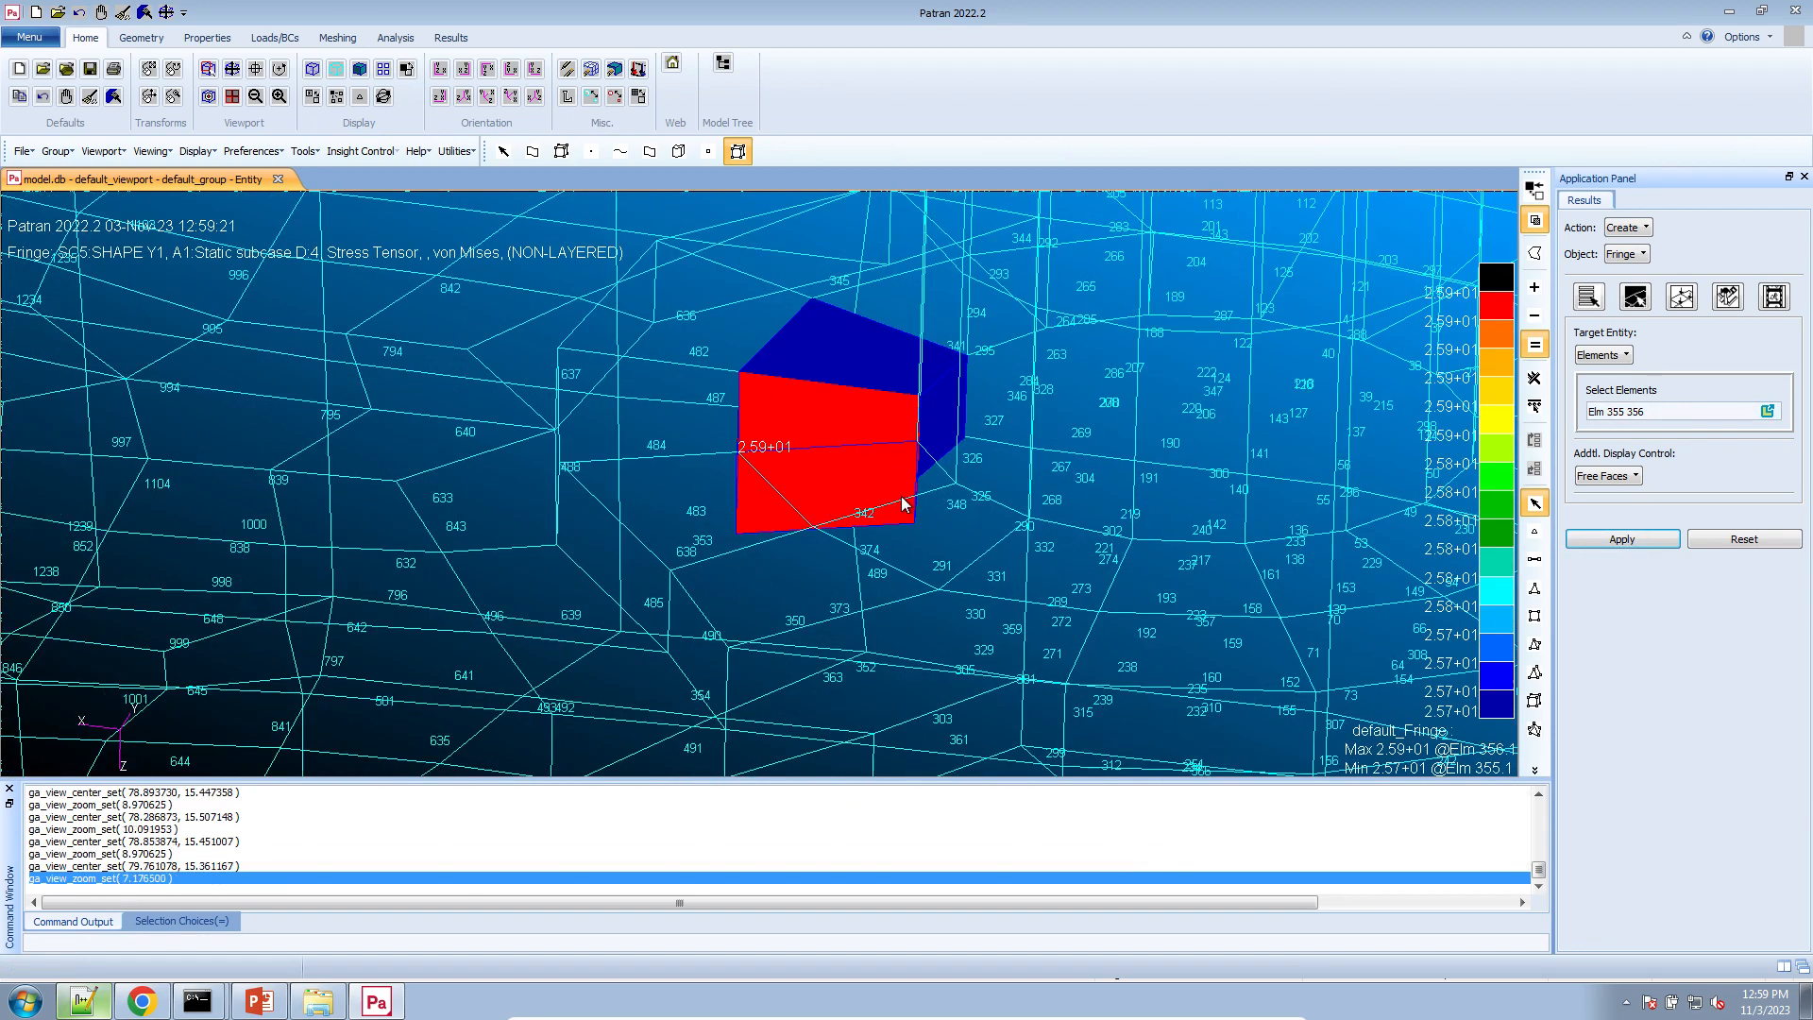
- Switch to model.f06 and highlight the subcase 5 stress values of elements 355 and 356 as a column block
click(85, 1004)
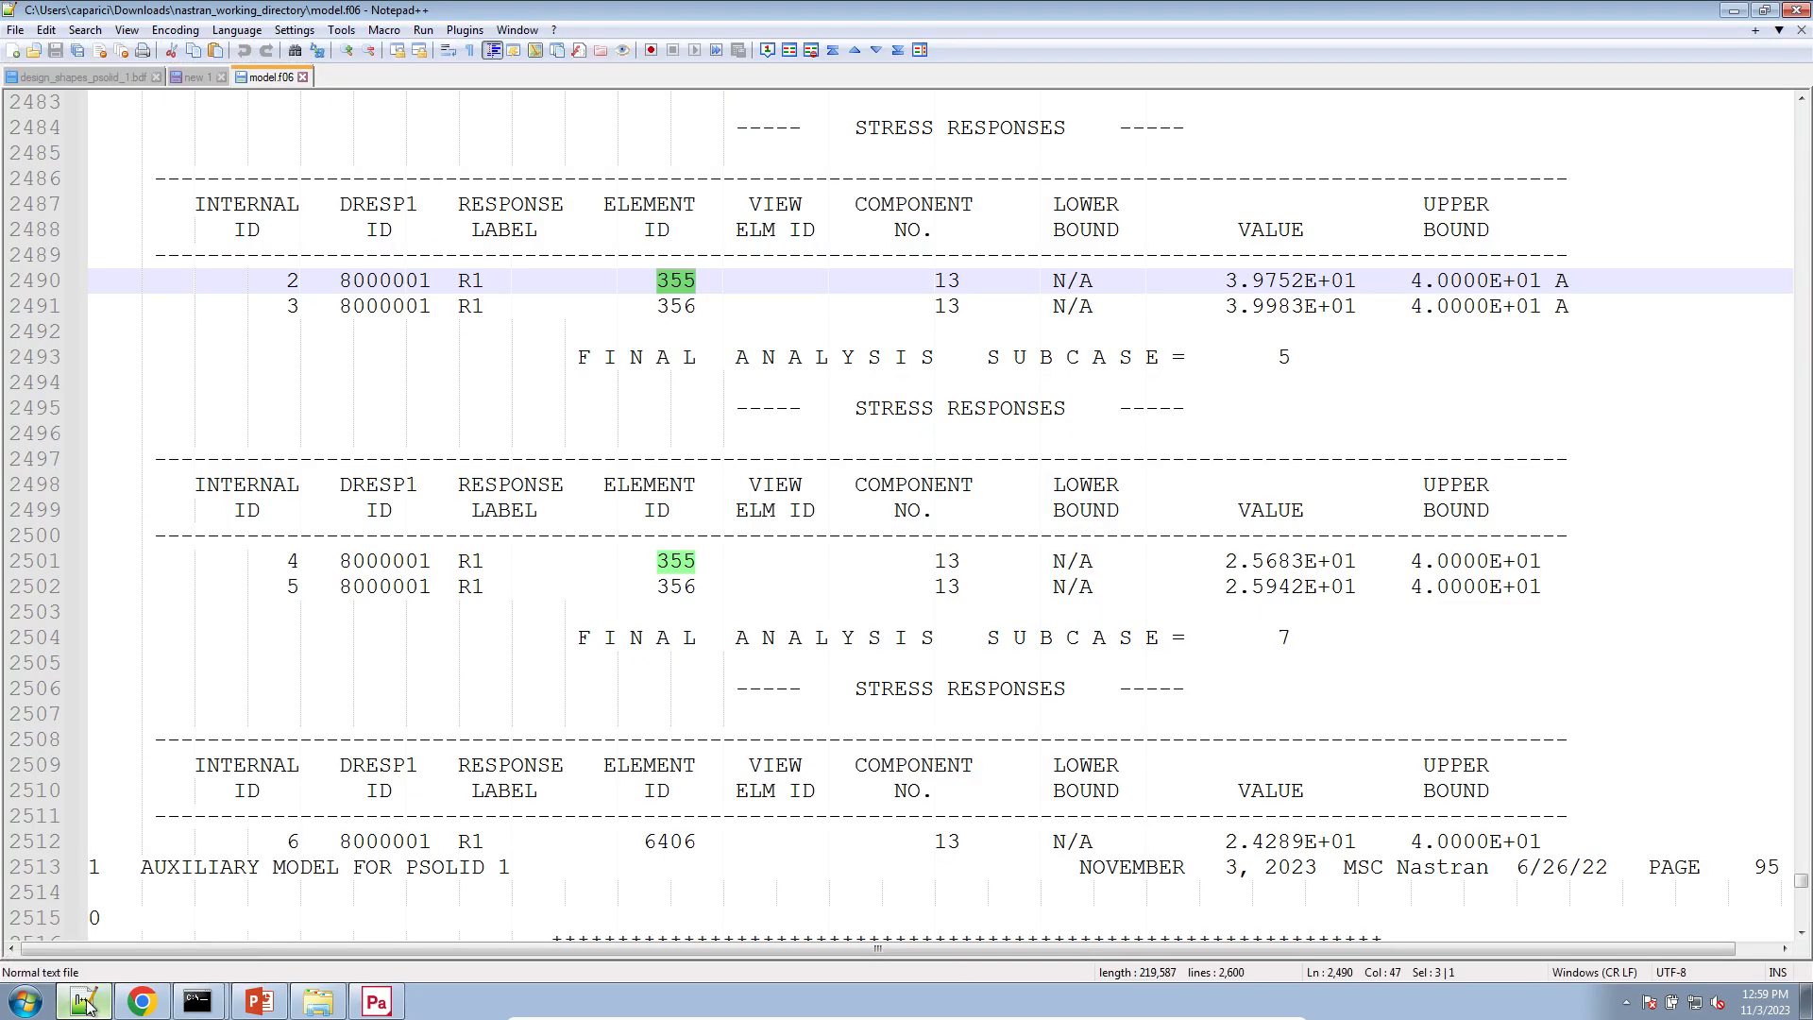
click(1227, 560)
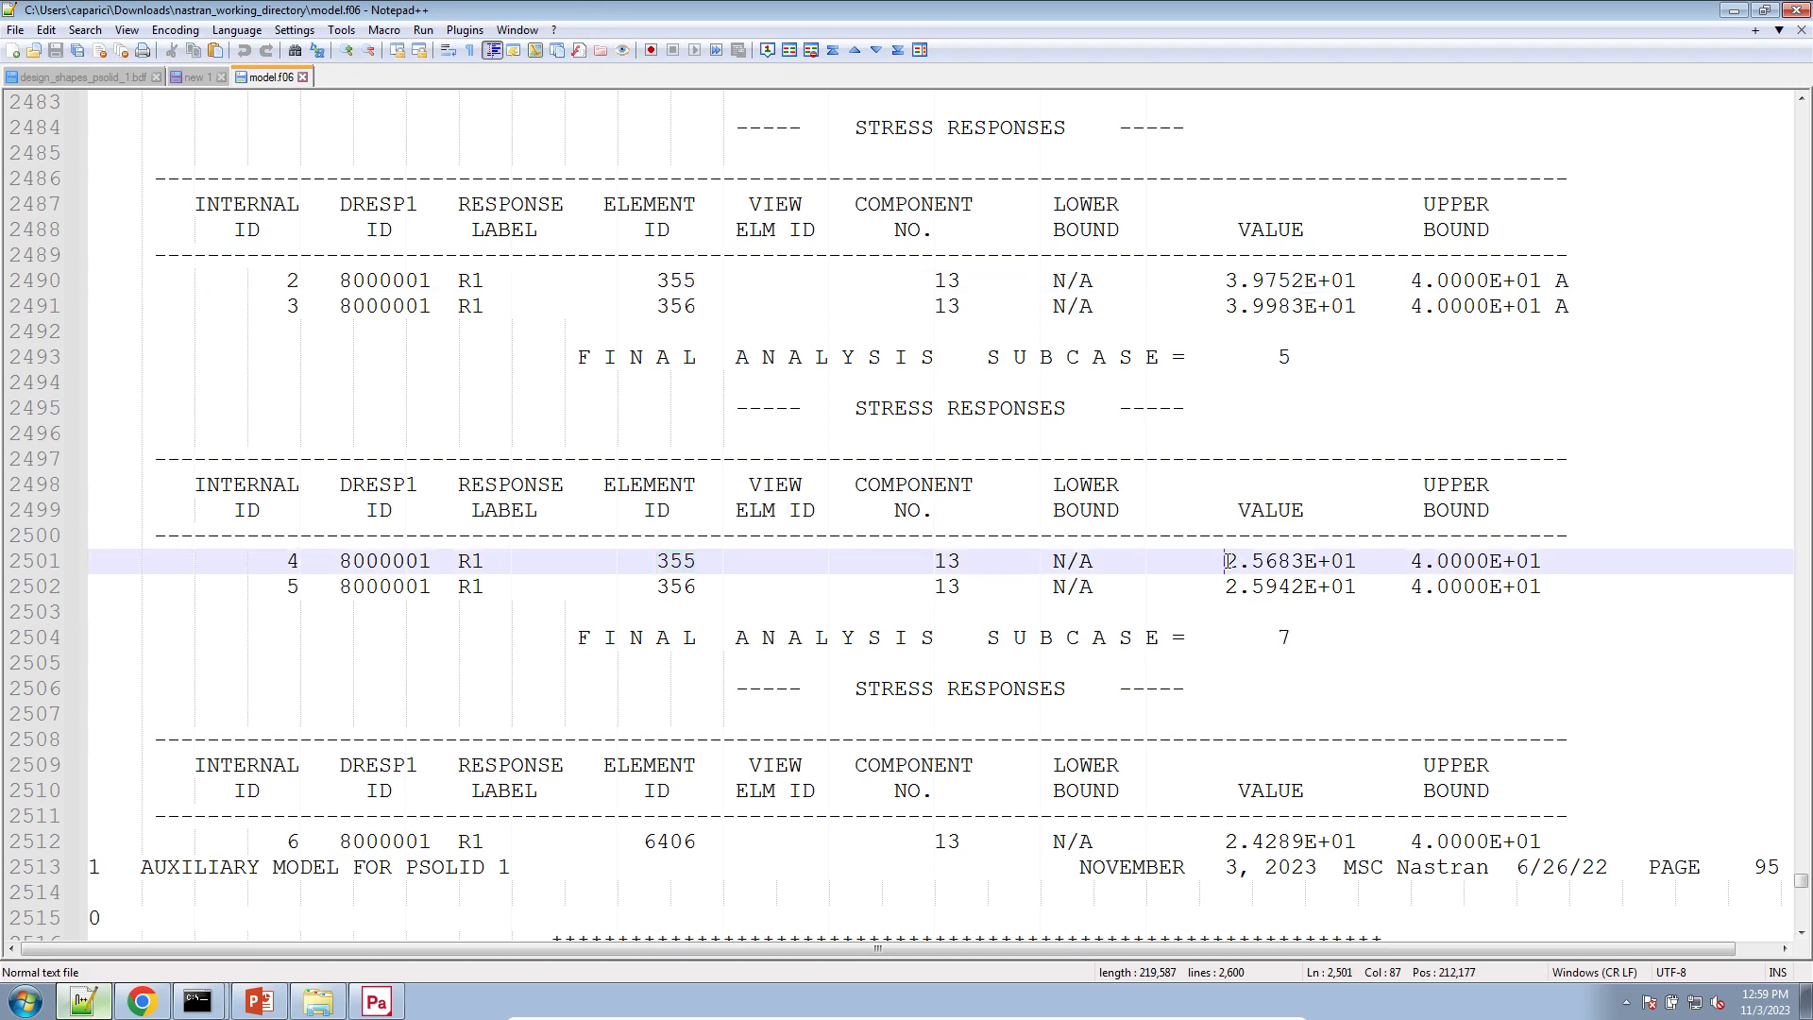
alt+drag(1227, 560, 1355, 599)
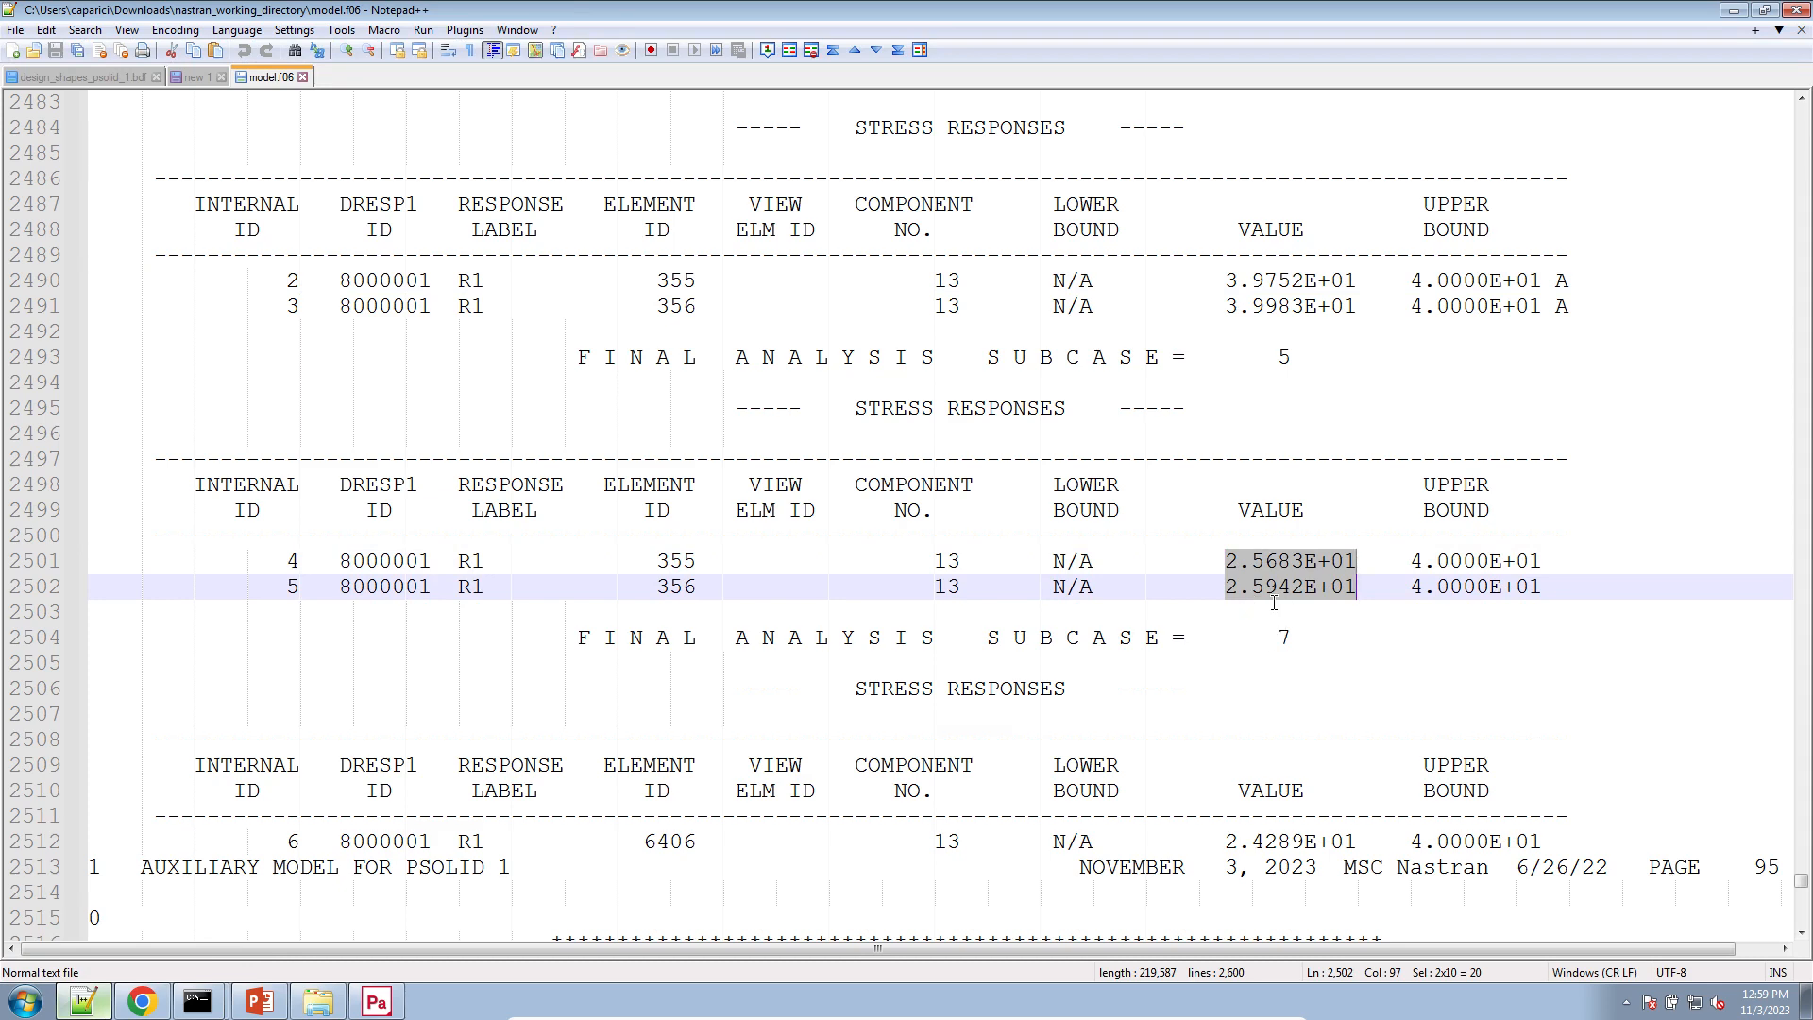
- Return to Patran, compare the values with the fringe on elements 355 and 356, and hide the element labels
click(375, 1001)
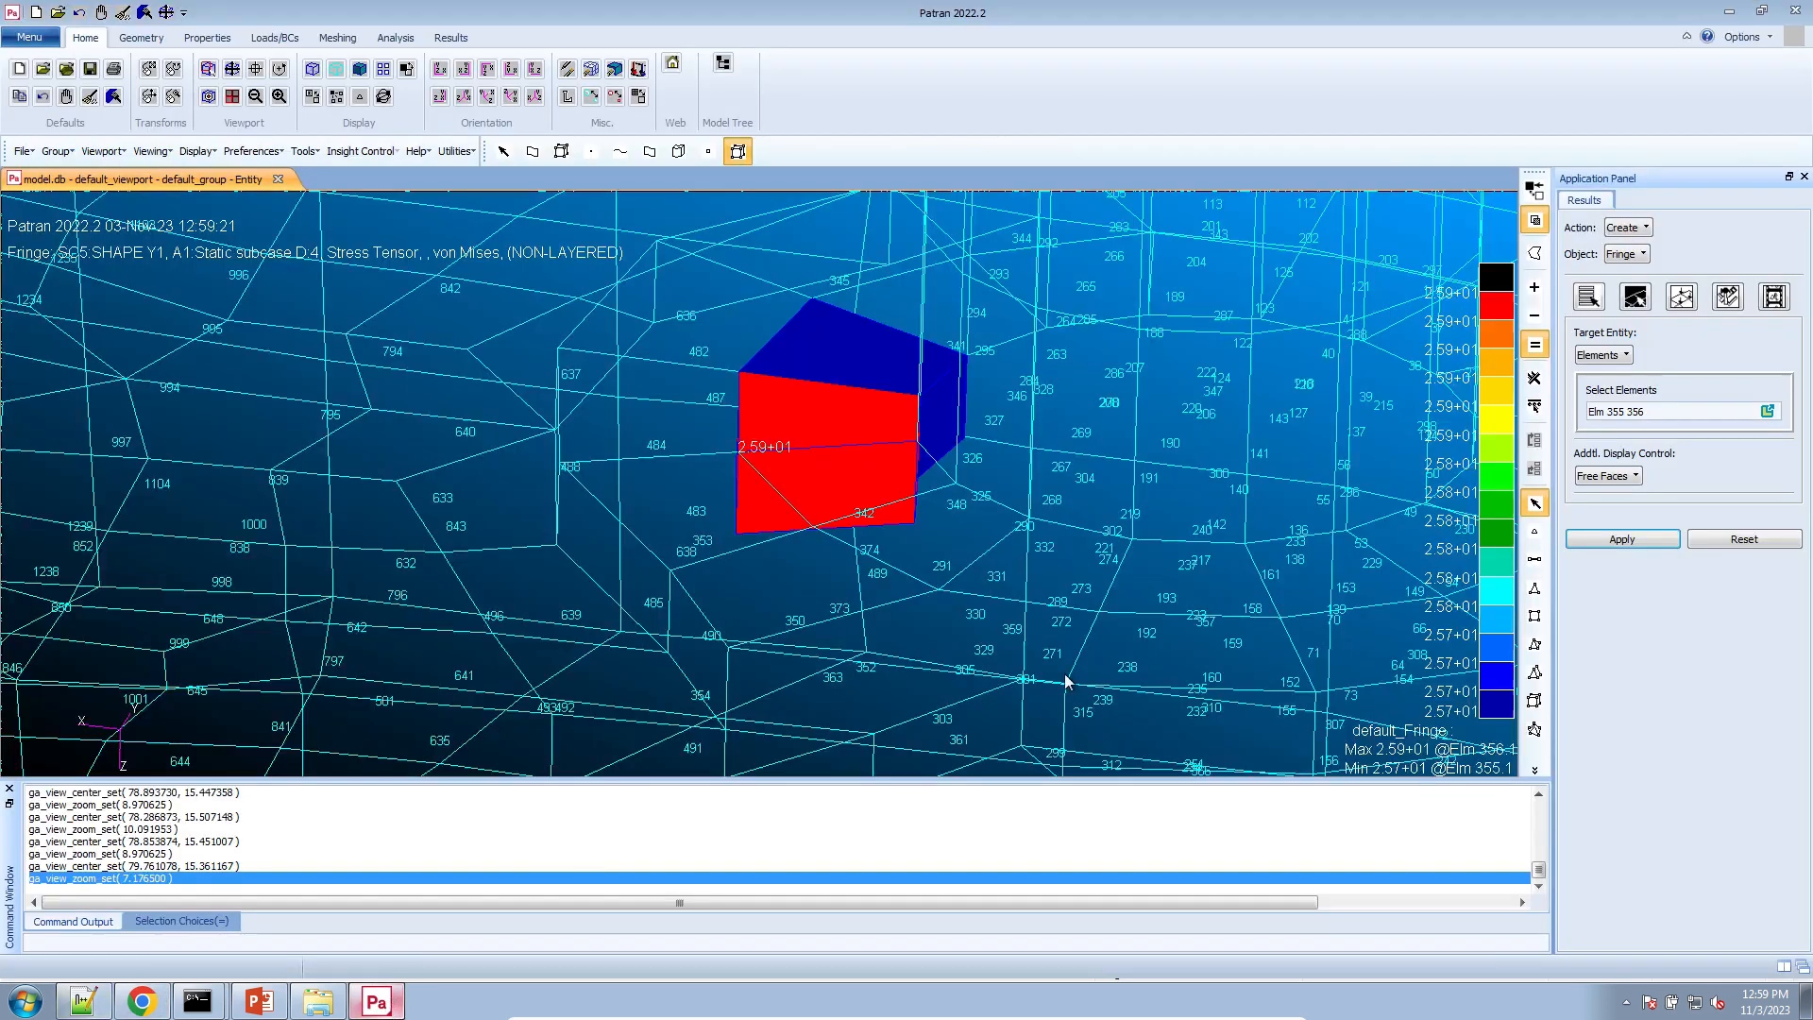
scroll(814, 432, down, 3)
scroll(814, 366, up, 7)
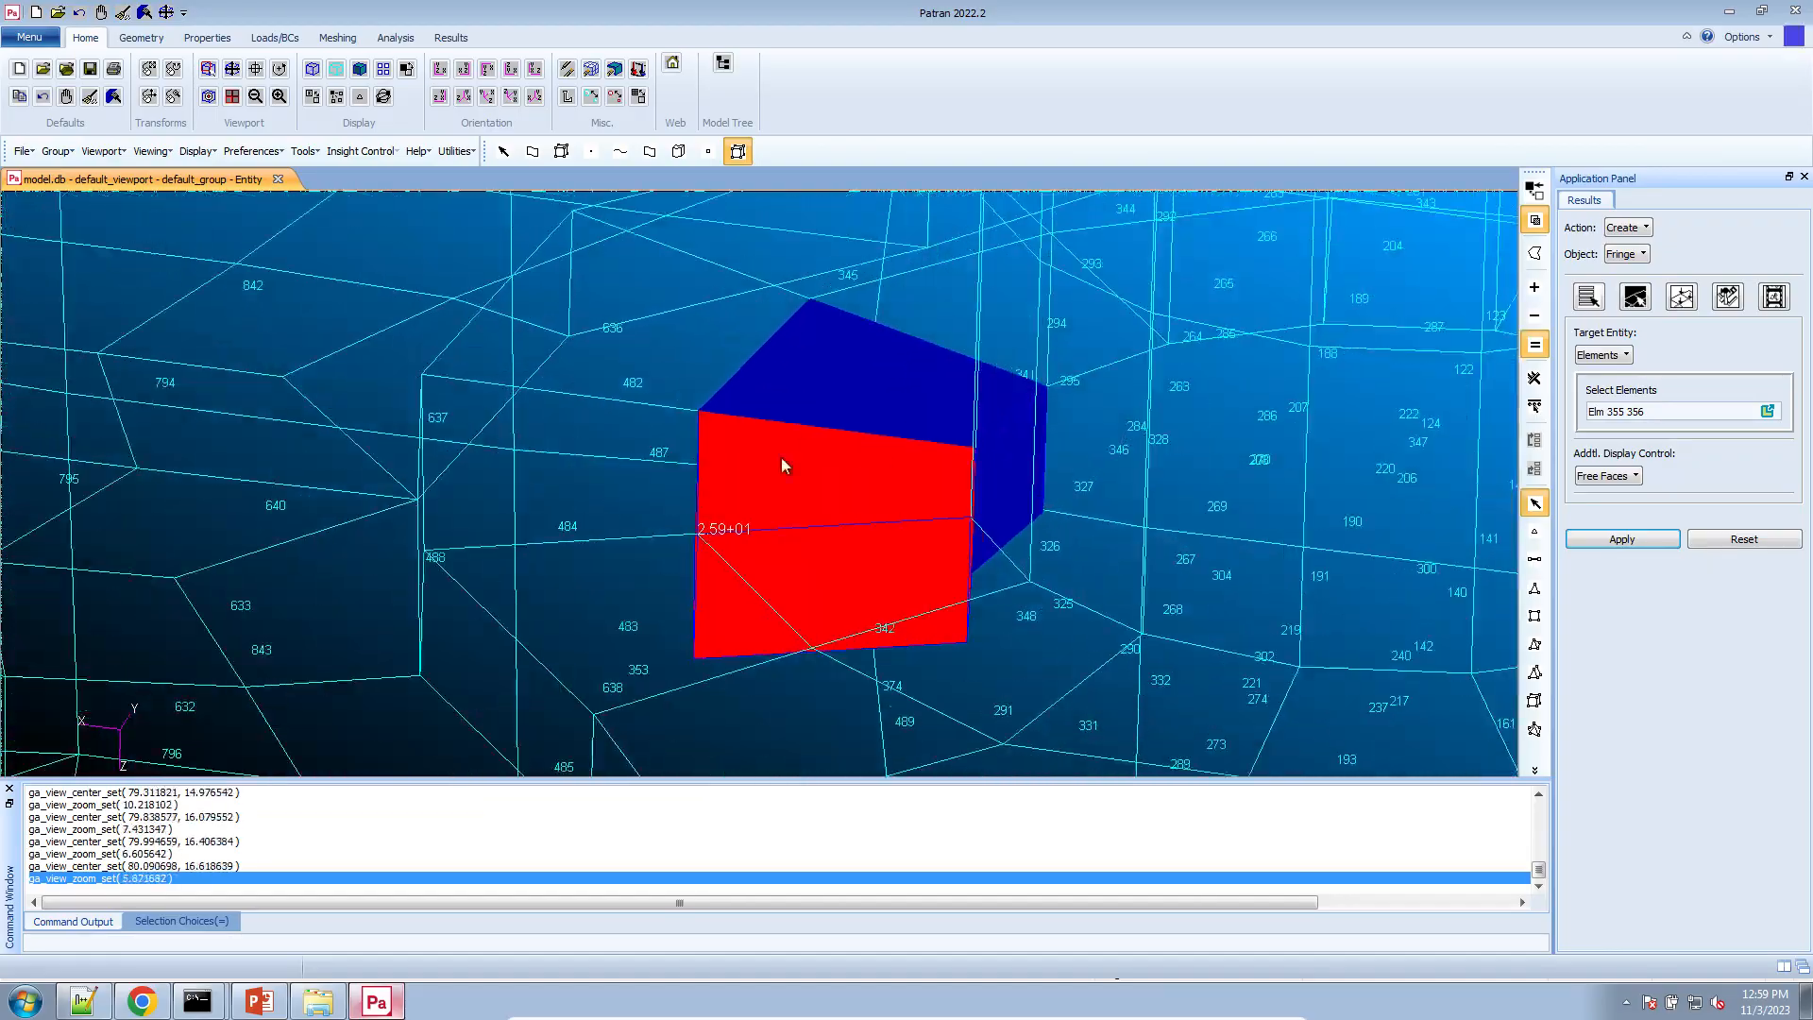
scroll(746, 234, down, 13)
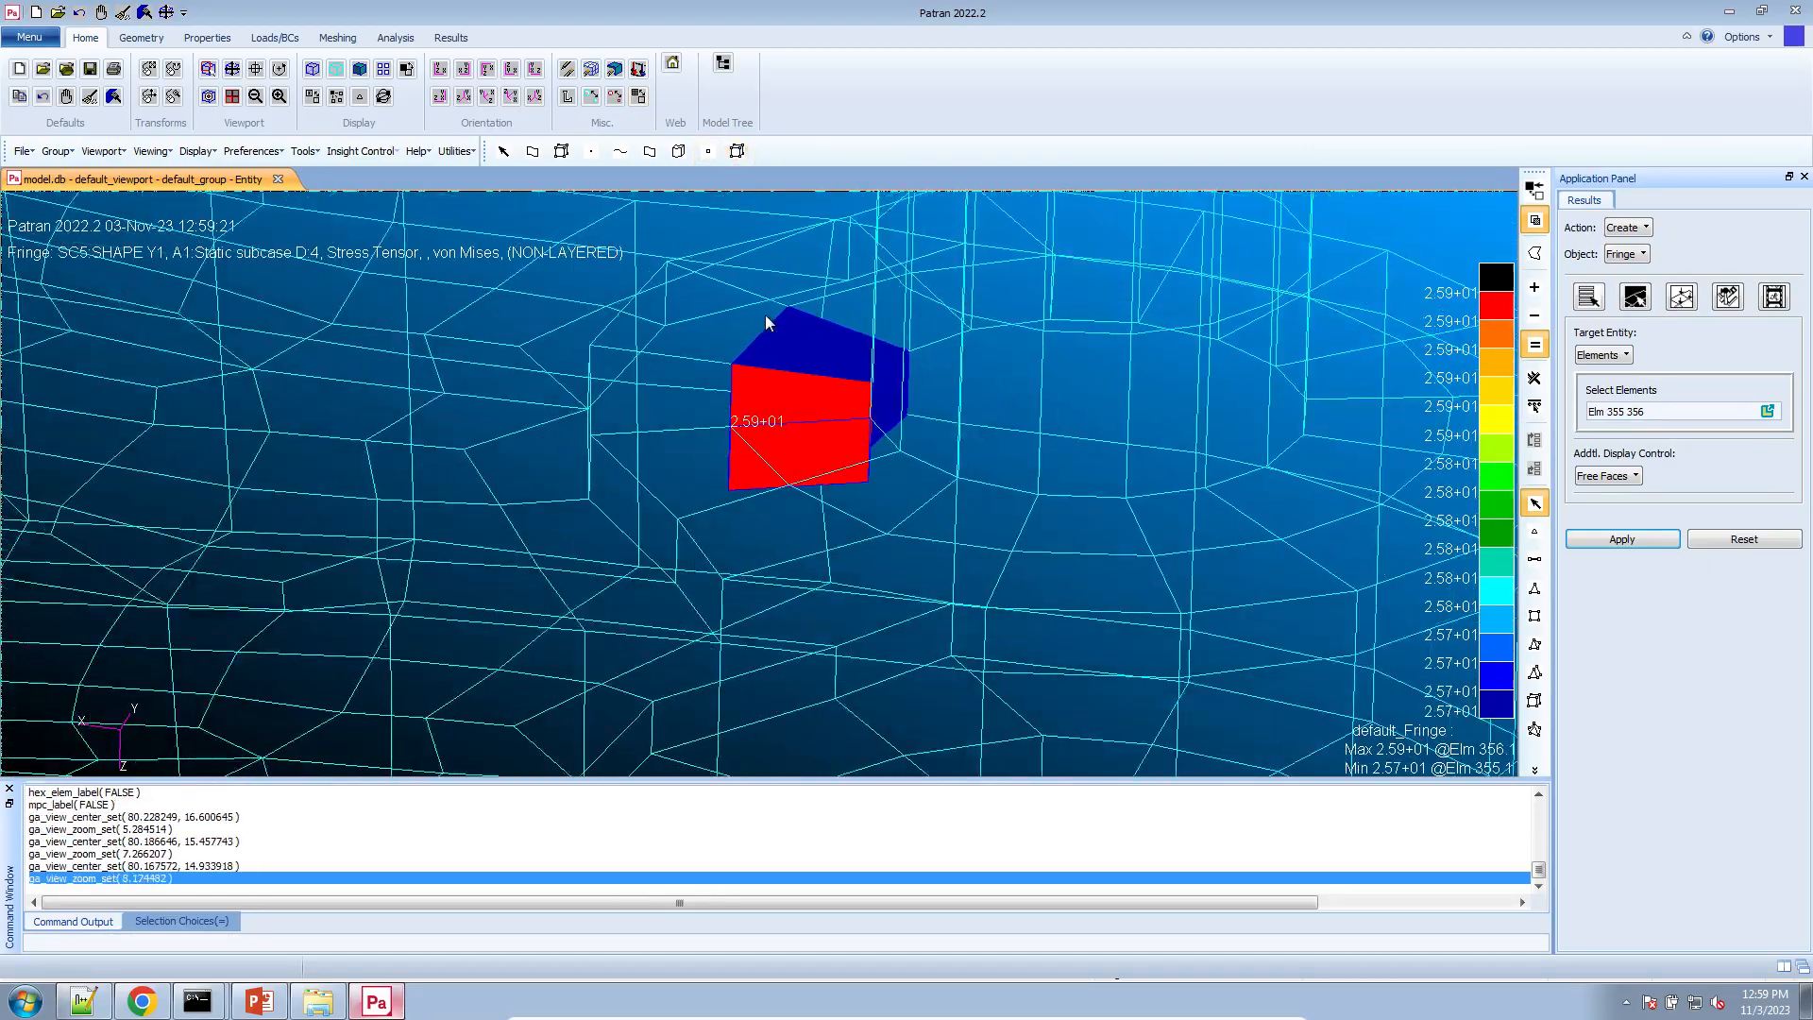
- Switch to the ws_shape_steering_knuckle.pptx slides in PowerPoint and browse the slide thumbnails from the appendix through the earlier tutorial sections and back
scroll(763, 338, down, 8)
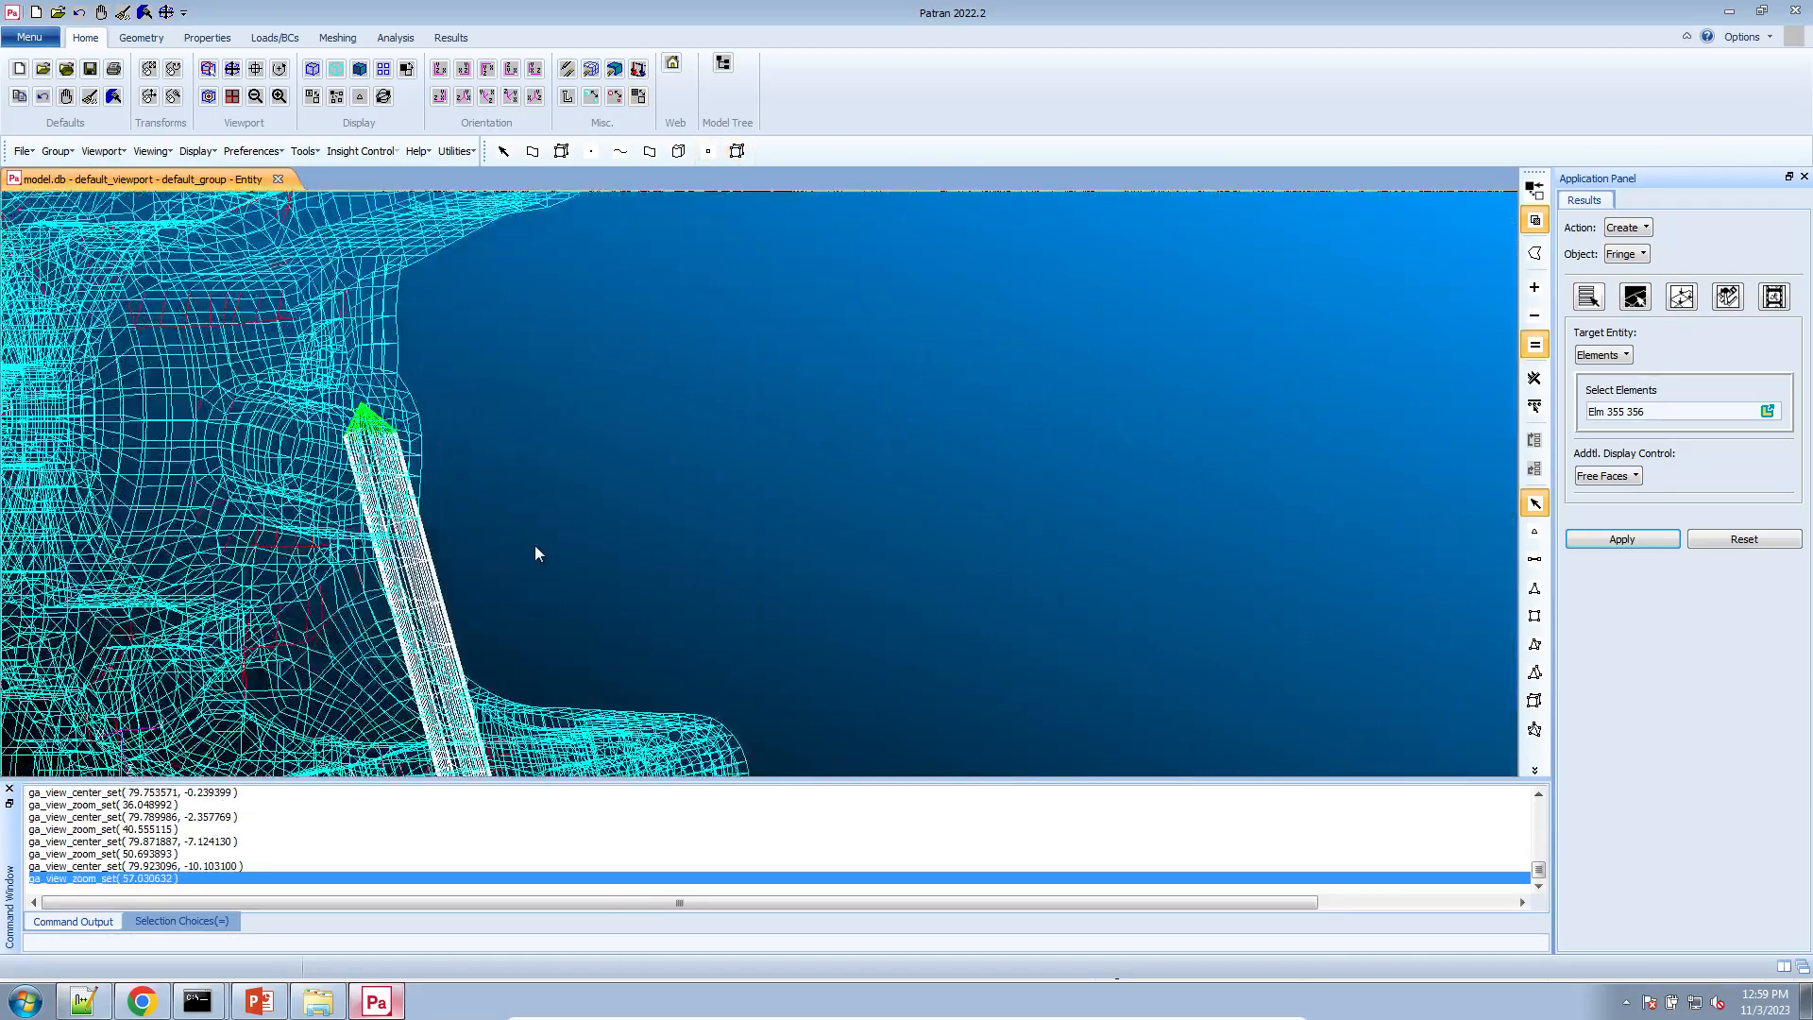
click(256, 1004)
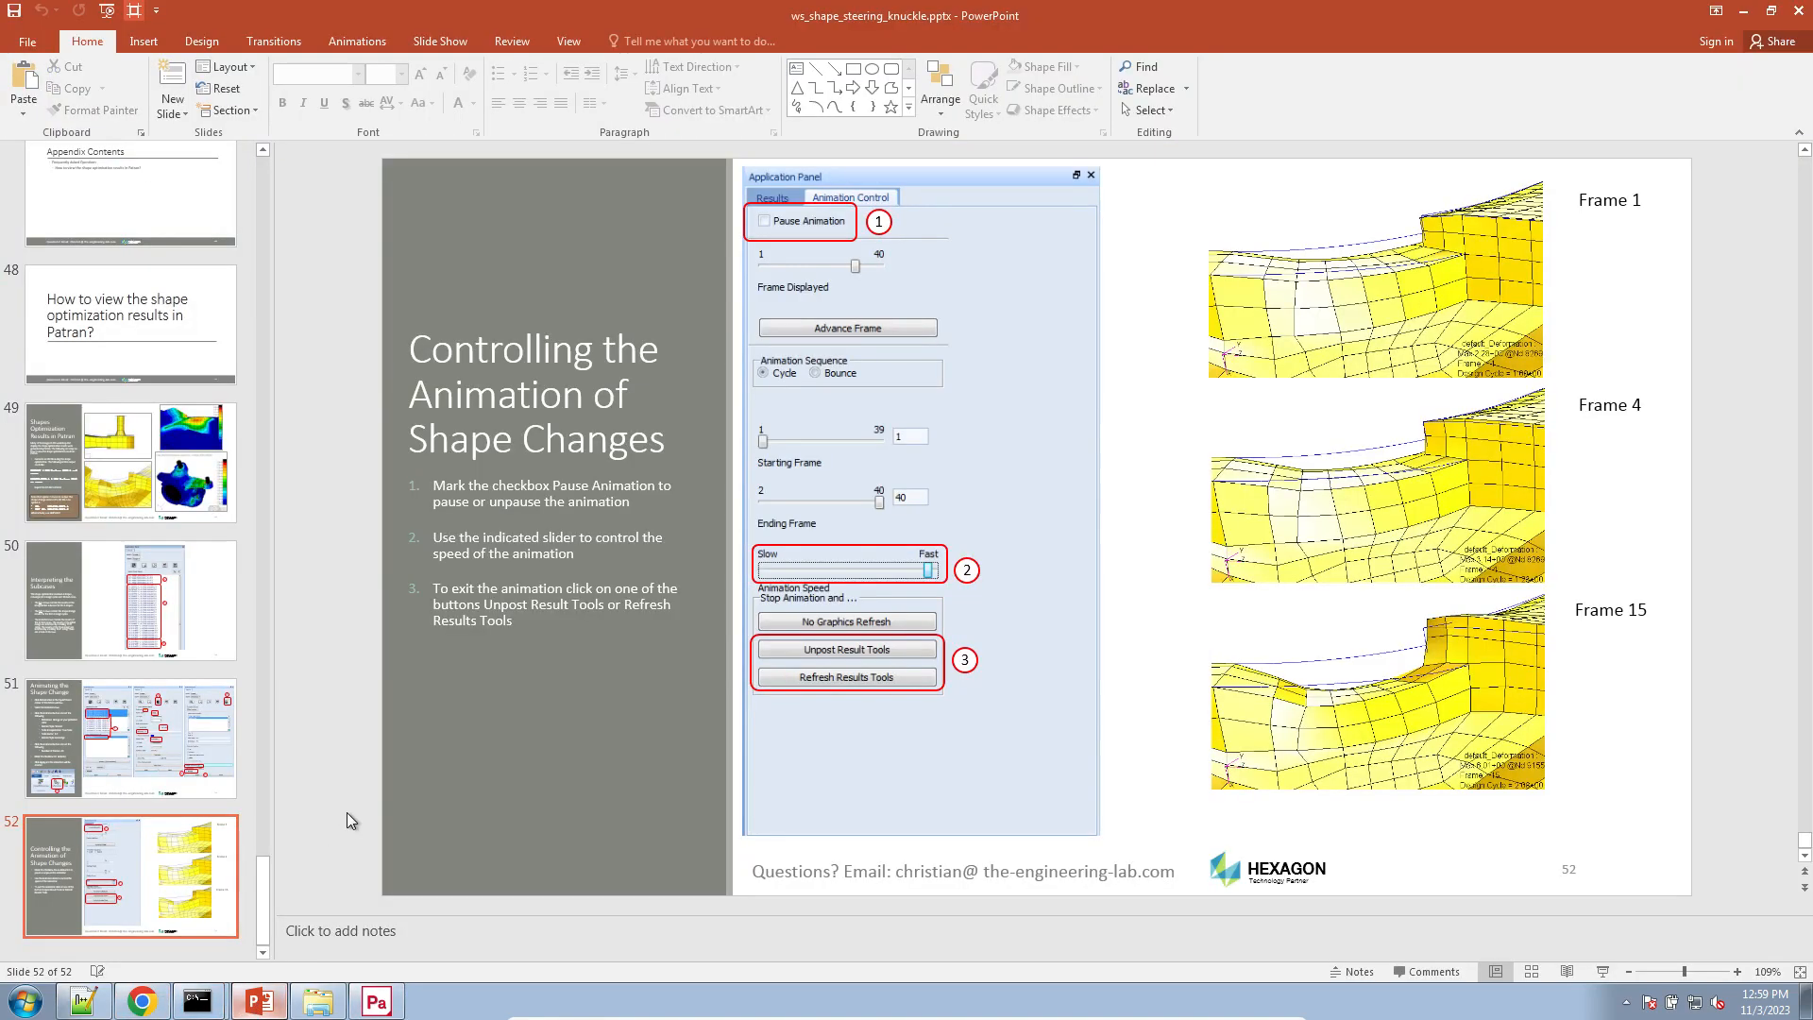
scroll(88, 823, up, 5)
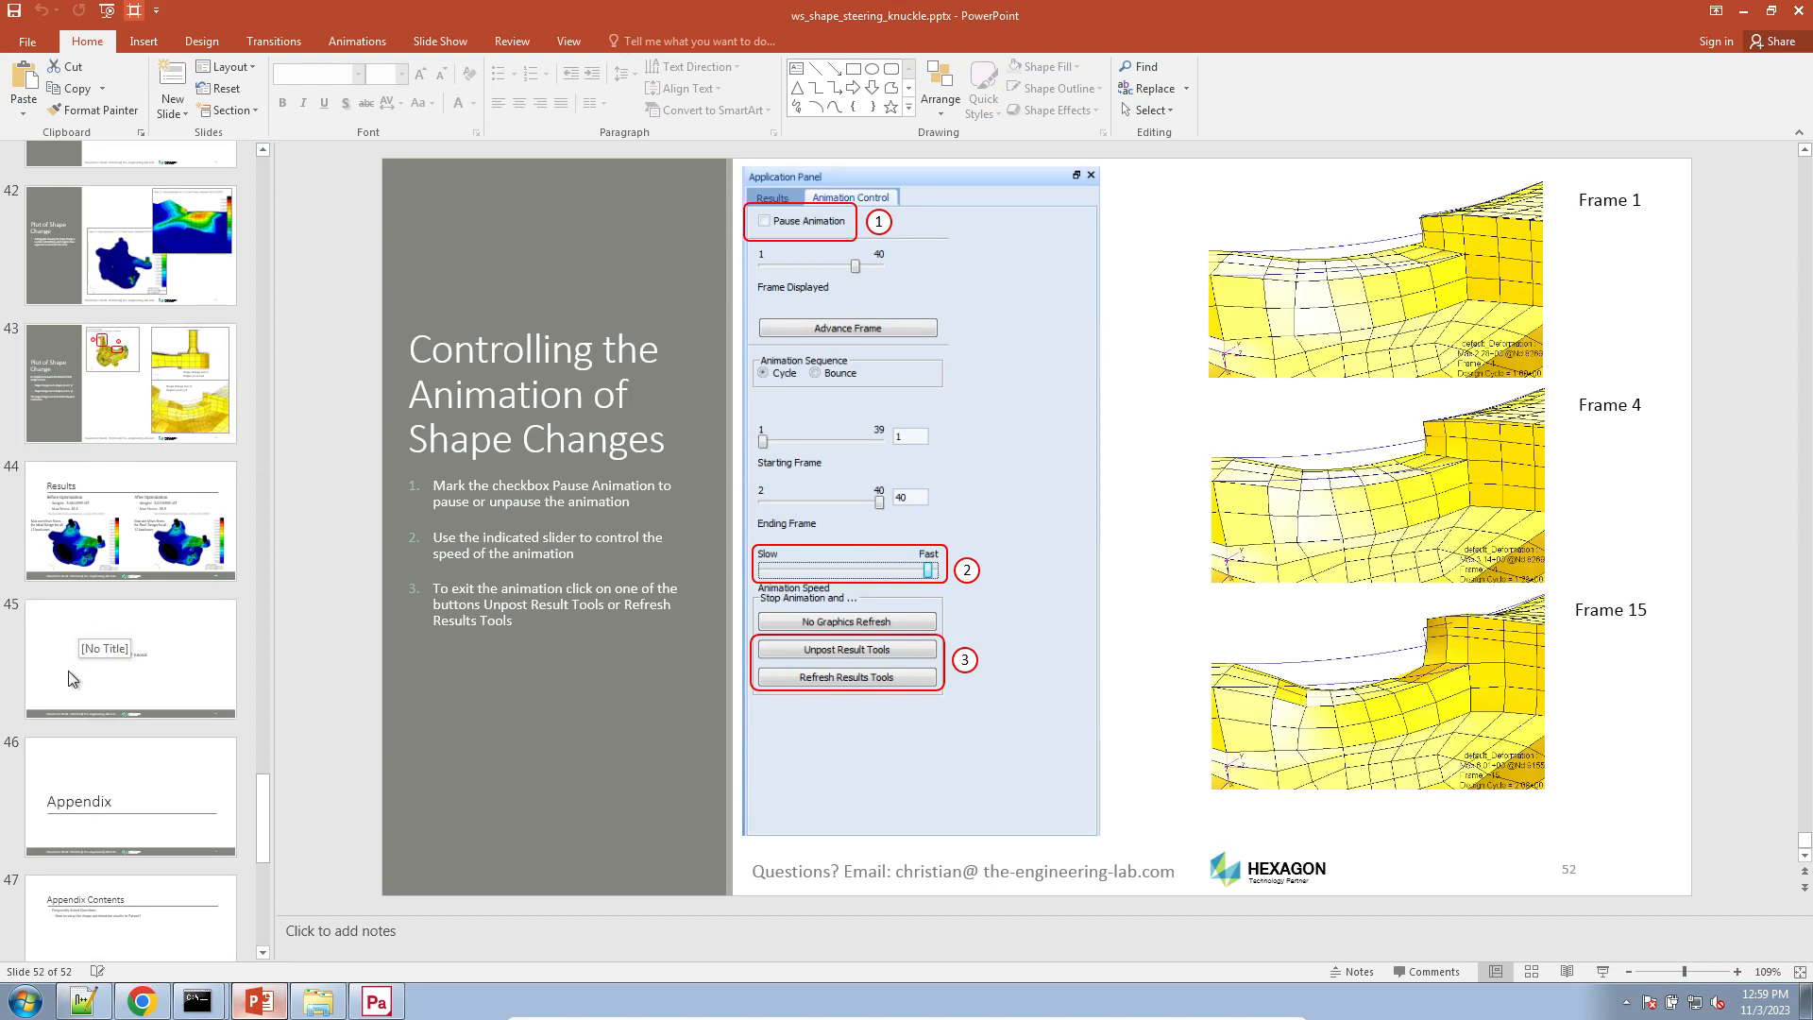
scroll(70, 672, up, 2)
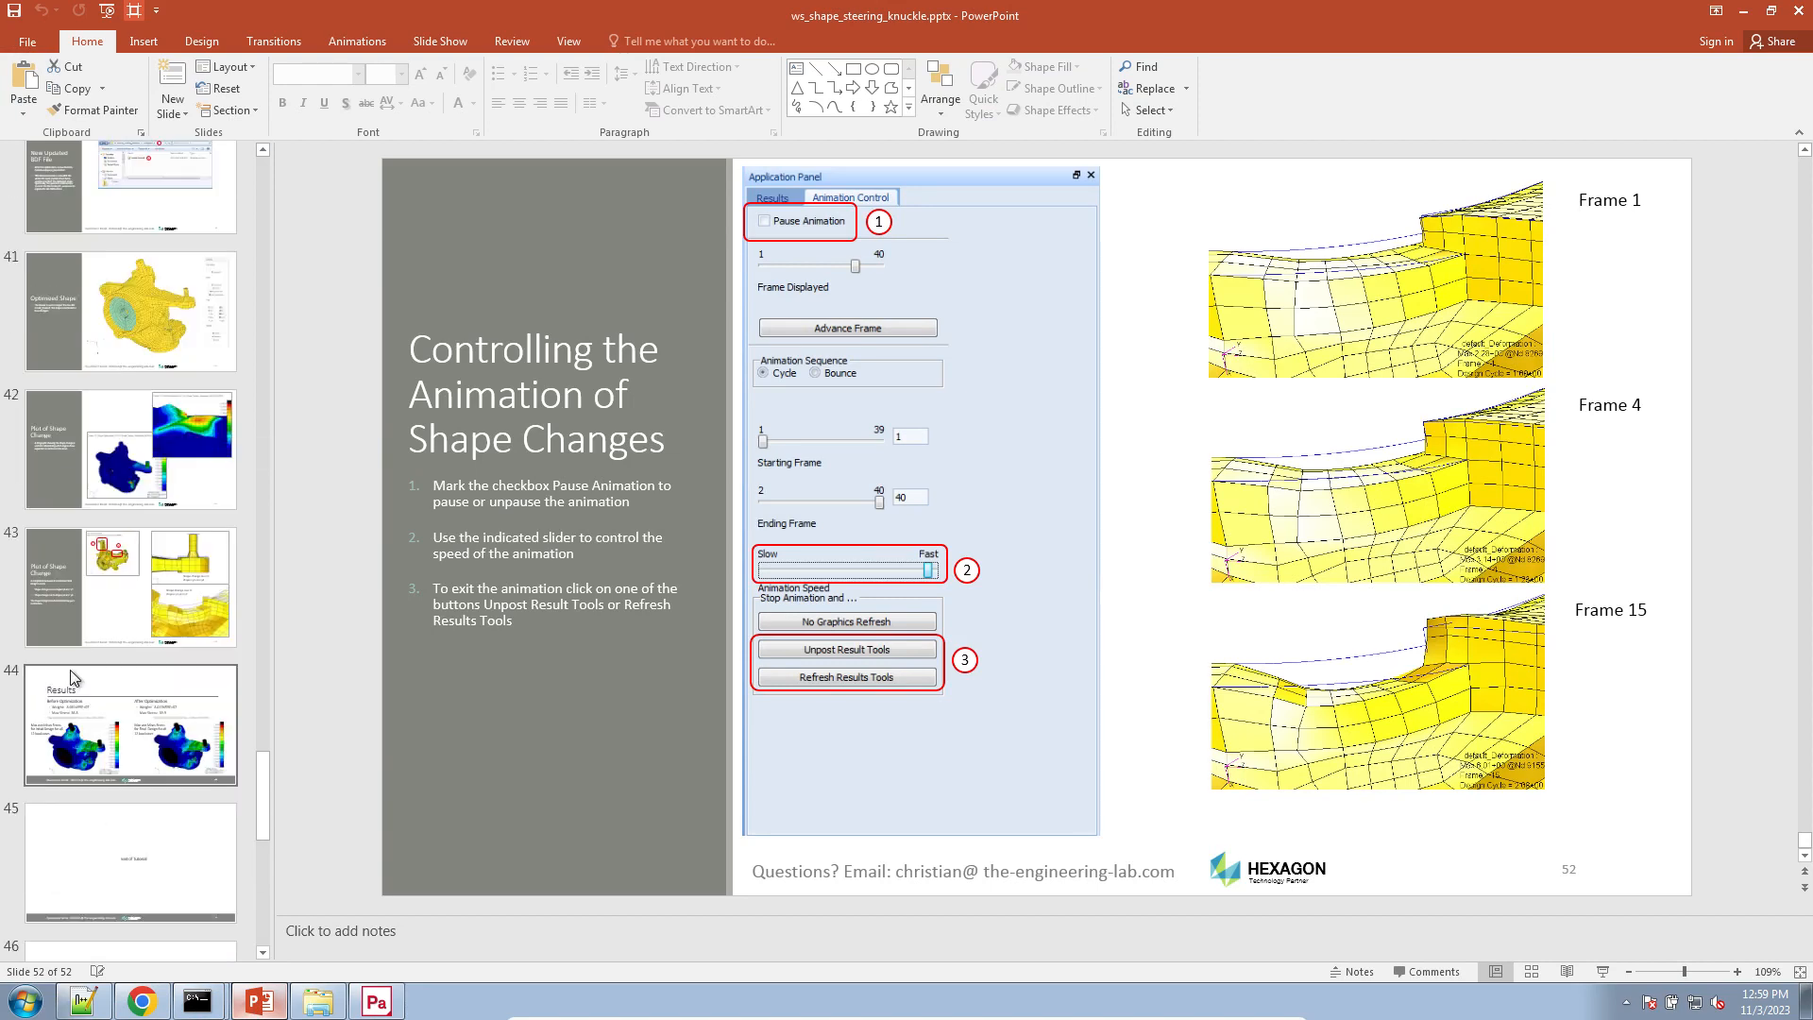
scroll(71, 672, up, 6)
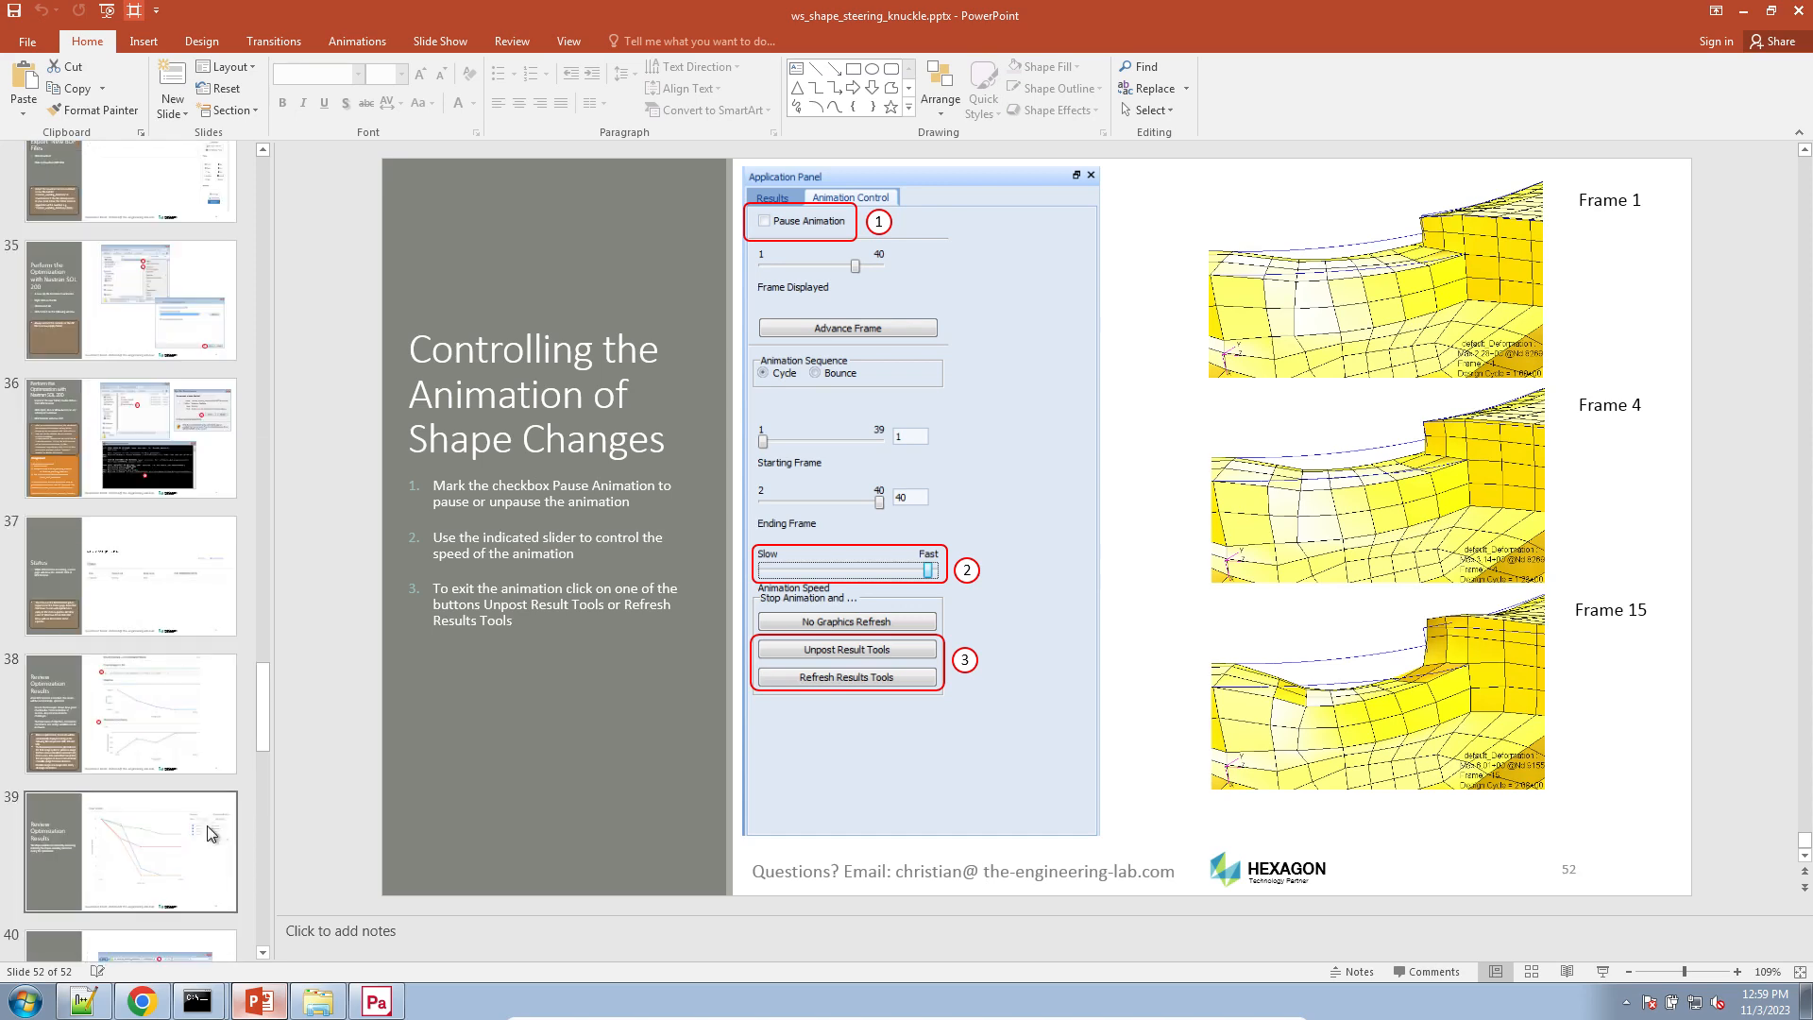
scroll(207, 825, up, 13)
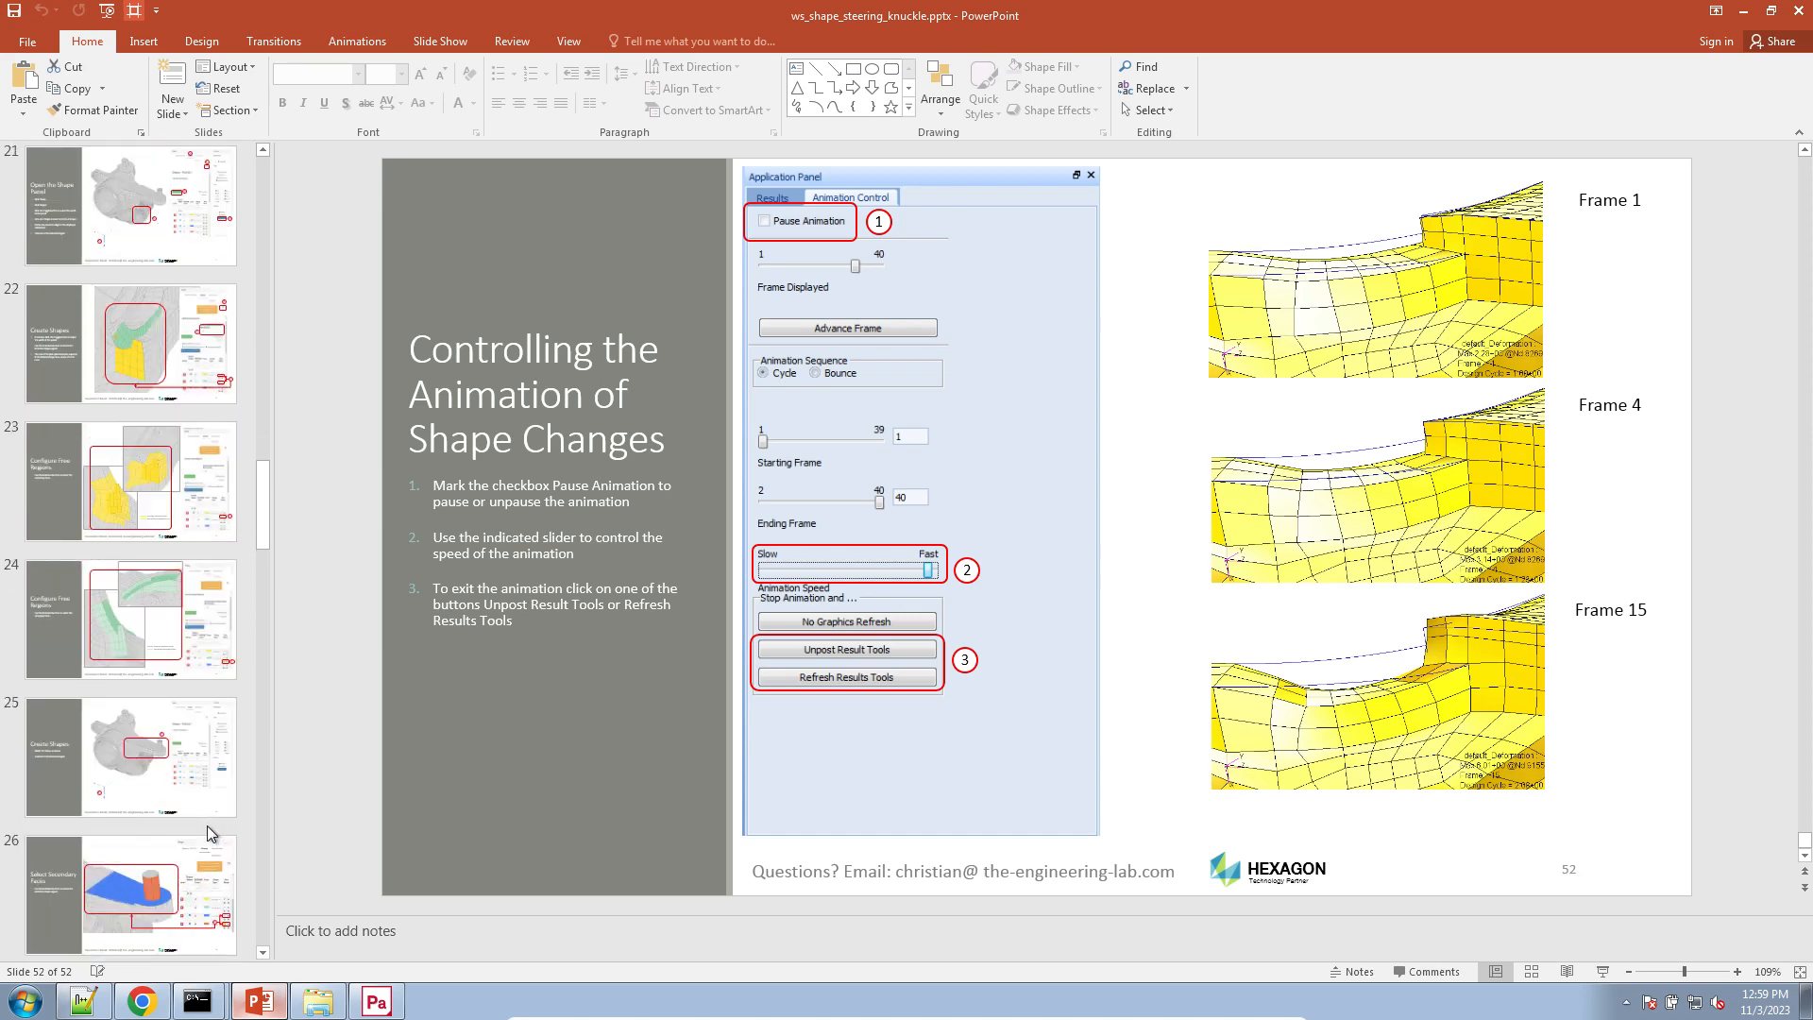
scroll(207, 825, up, 10)
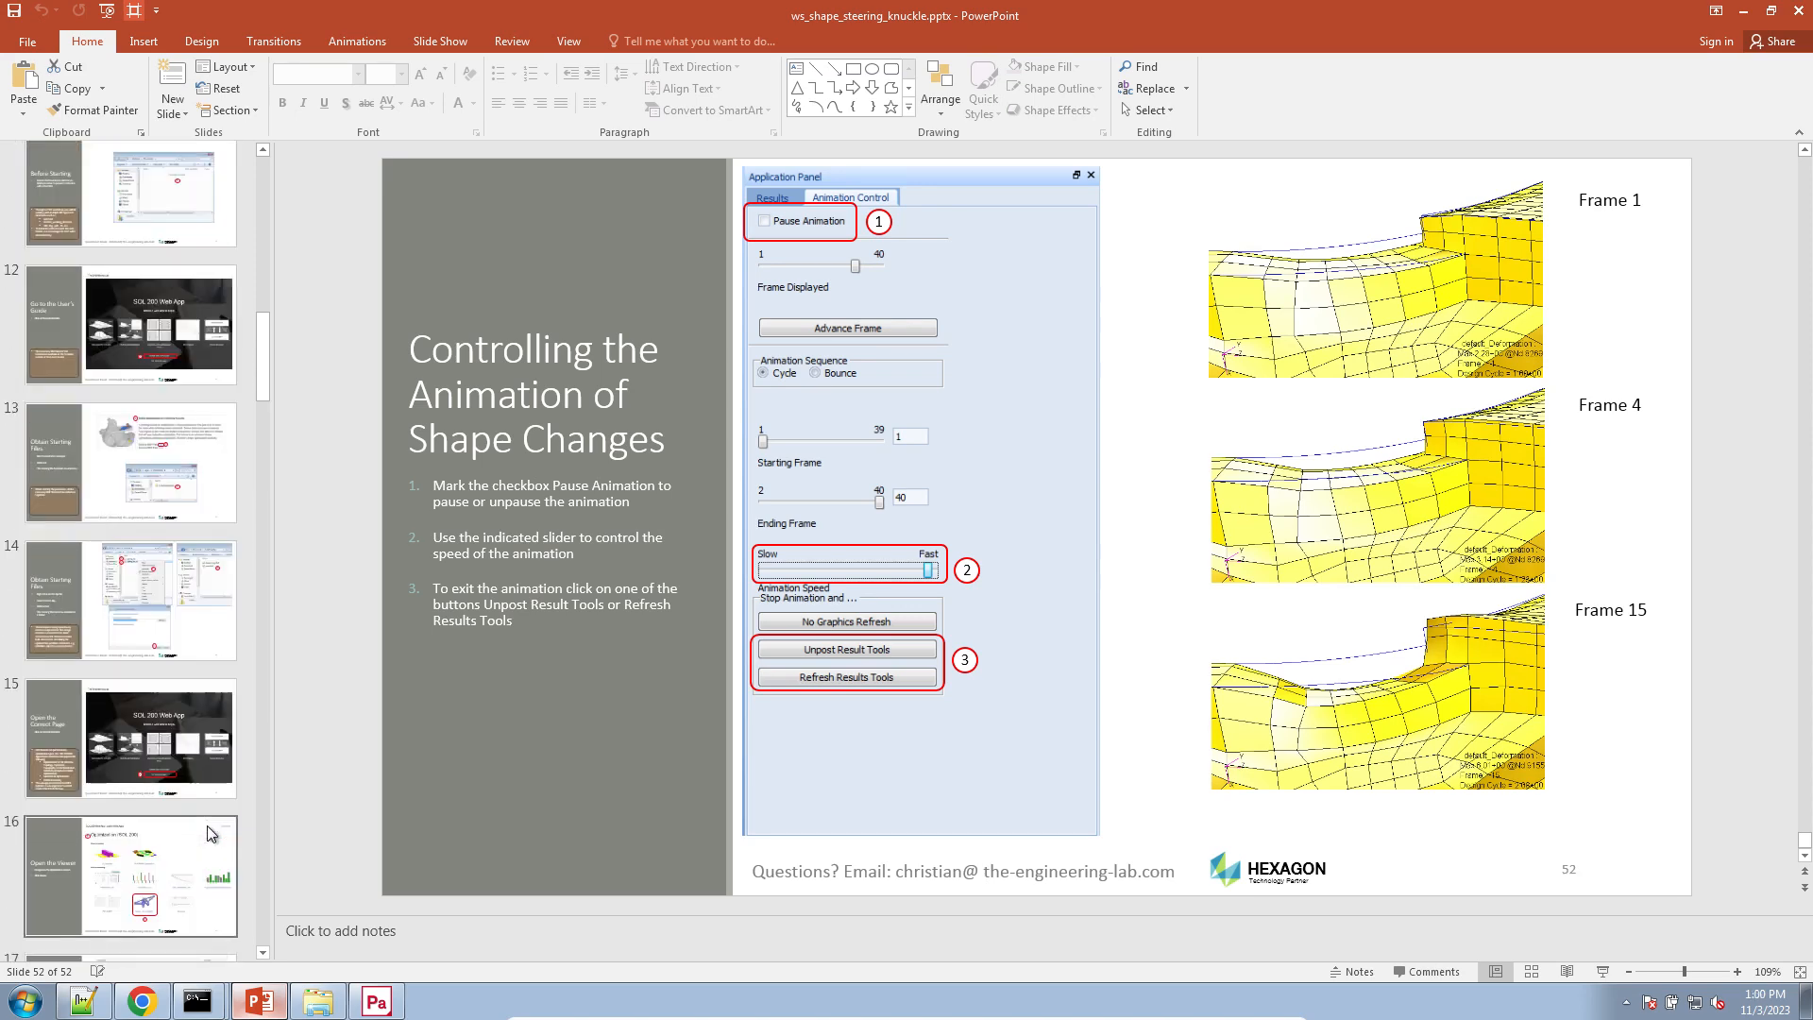
scroll(206, 826, down, 18)
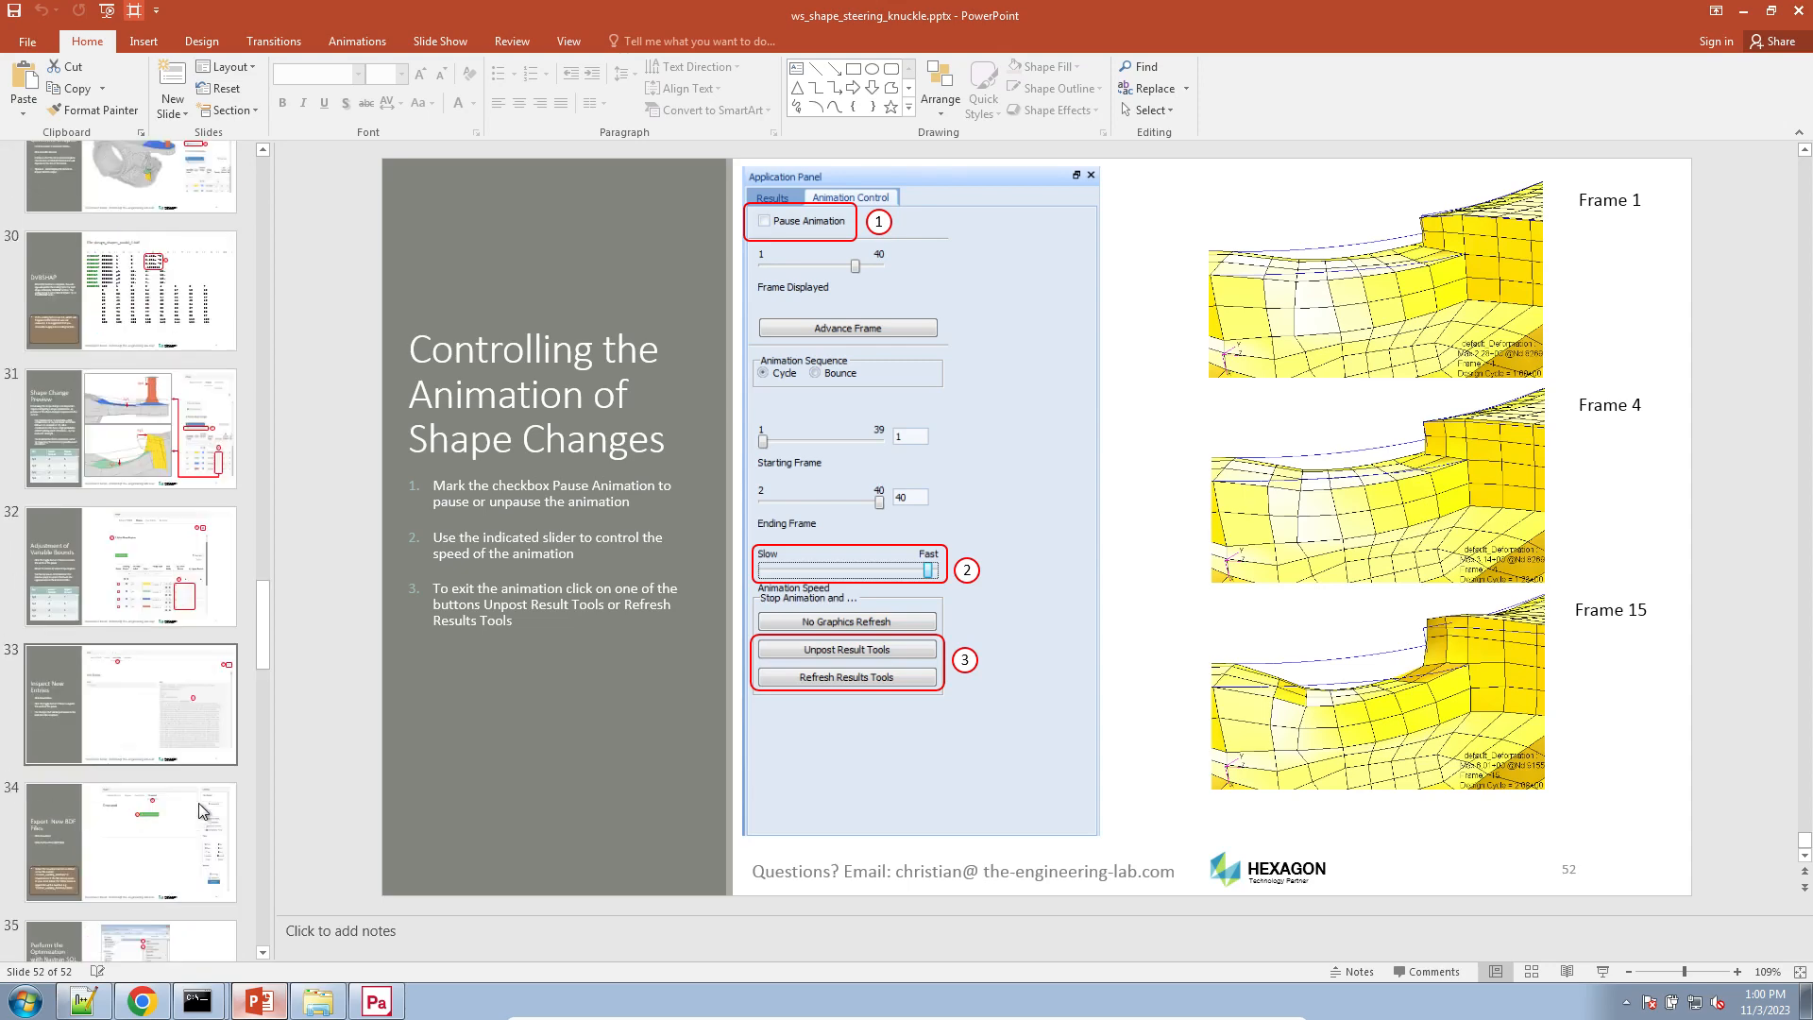
scroll(202, 810, down, 18)
- Review the appendix slides on viewing shape optimization results in Patran, from slide 48 to Animating the Shape Change on slide 51
click(189, 354)
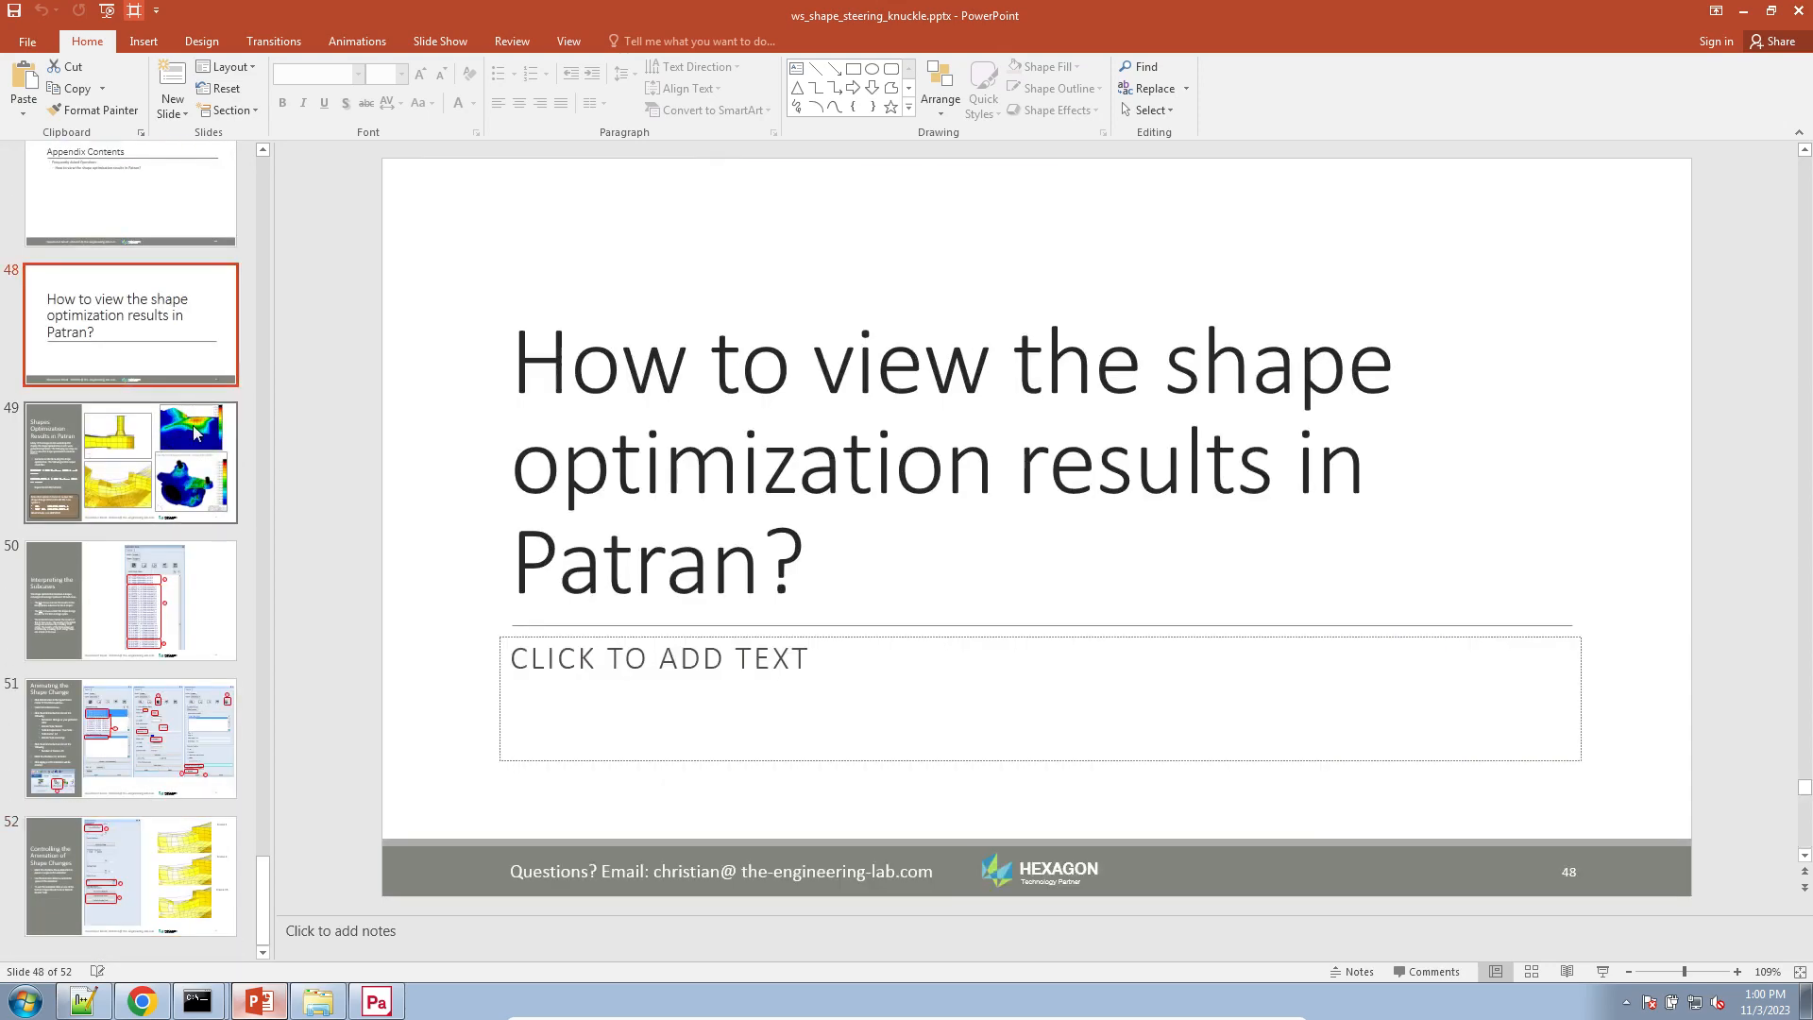
click(195, 440)
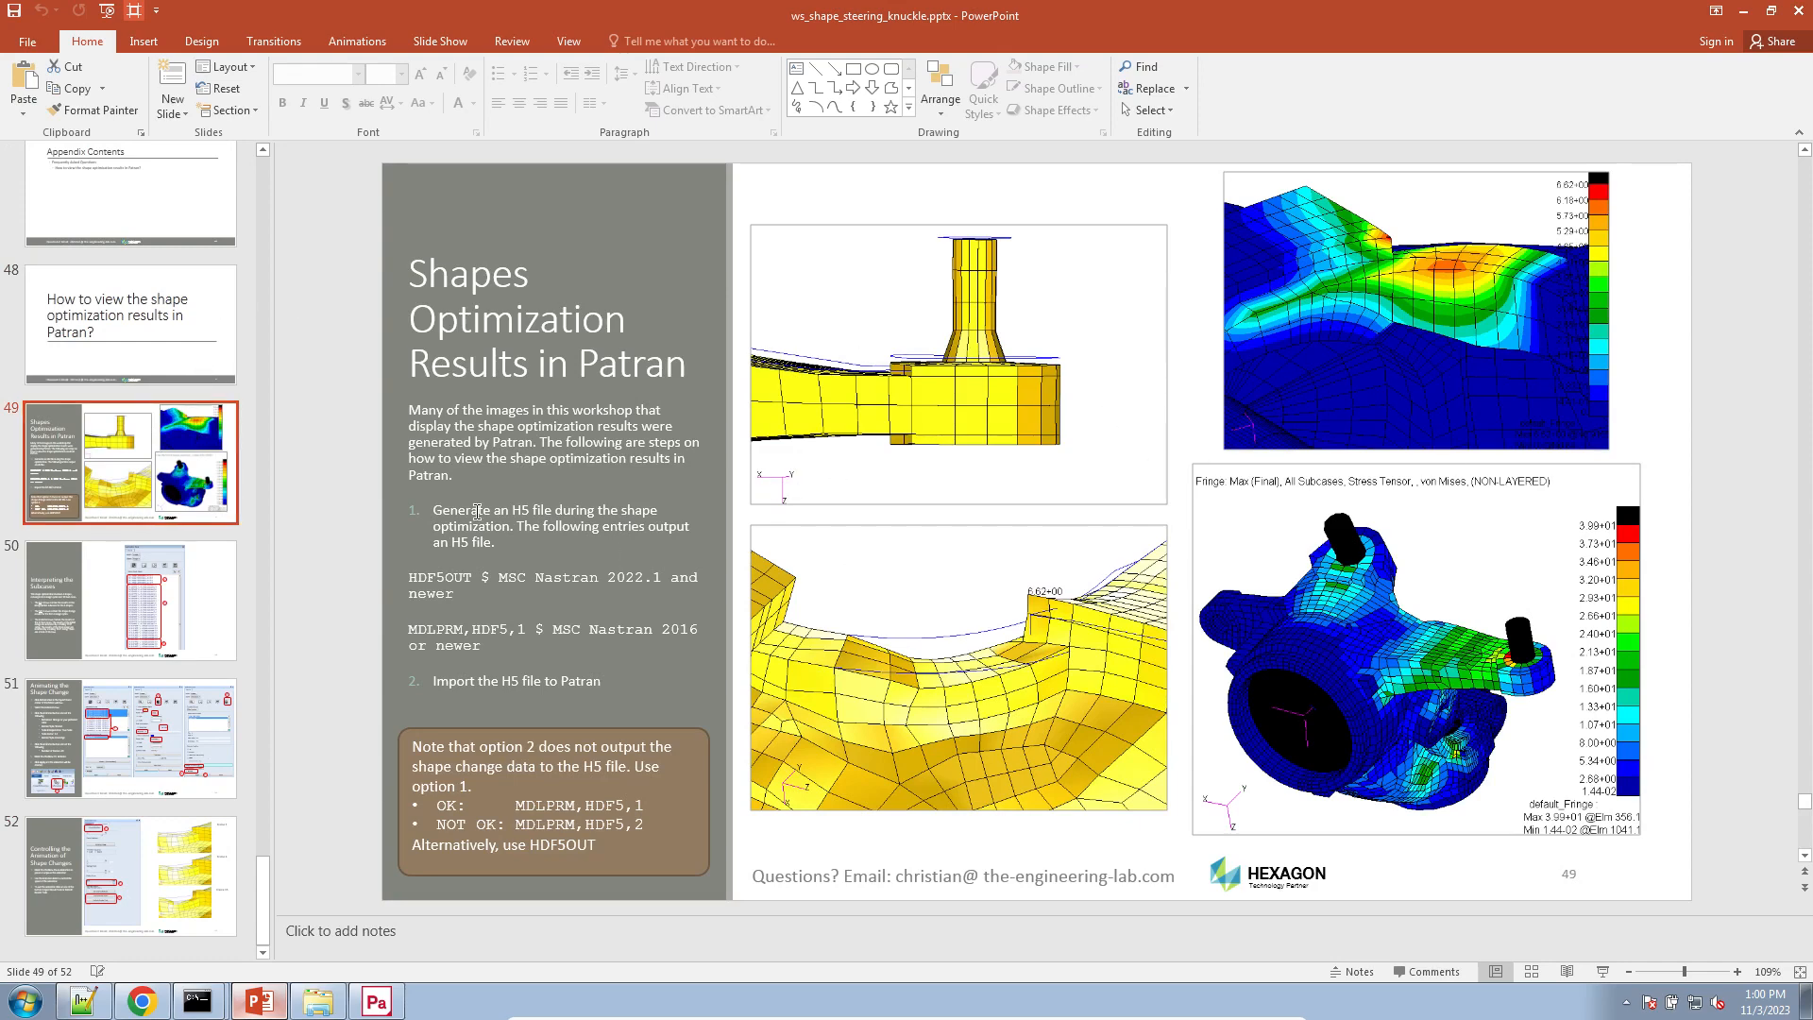
click(129, 591)
click(142, 737)
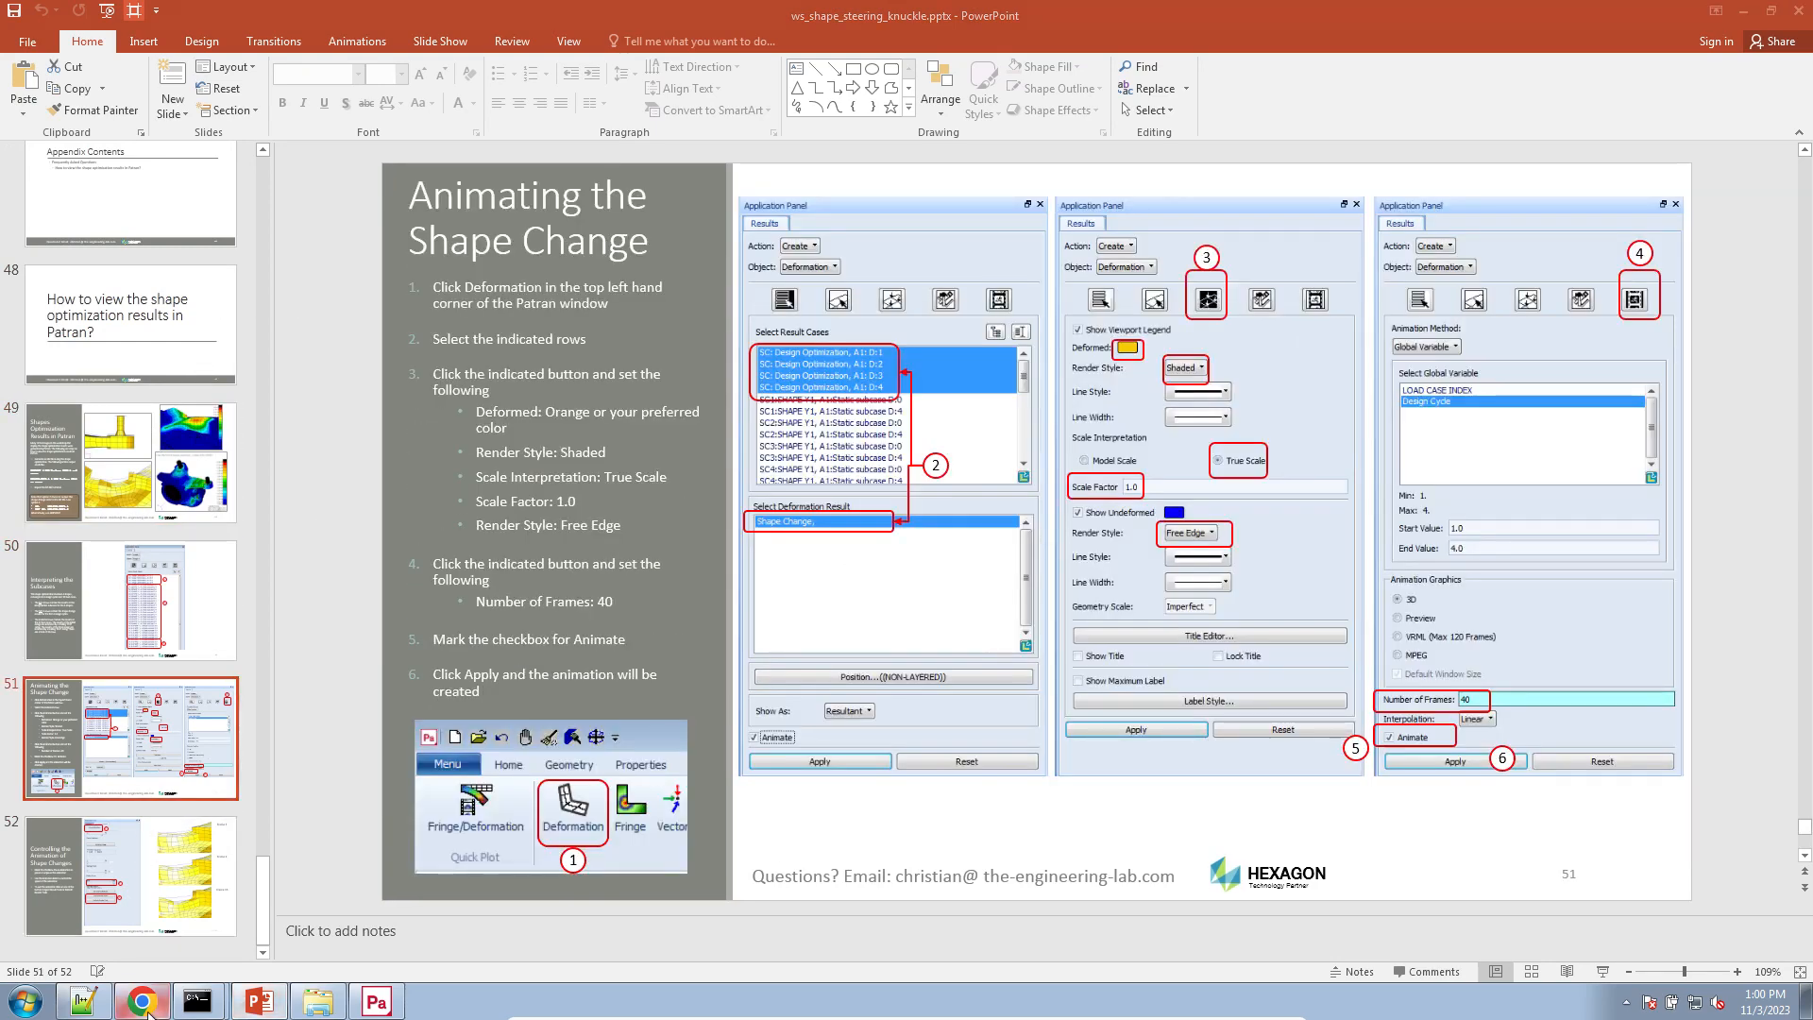
- Switch to the cantilever beam shape optimization PDF in Chrome and read from page 1 through the problem statement and the appendix overview
click(142, 1001)
click(798, 16)
scroll(155, 291, up, 1)
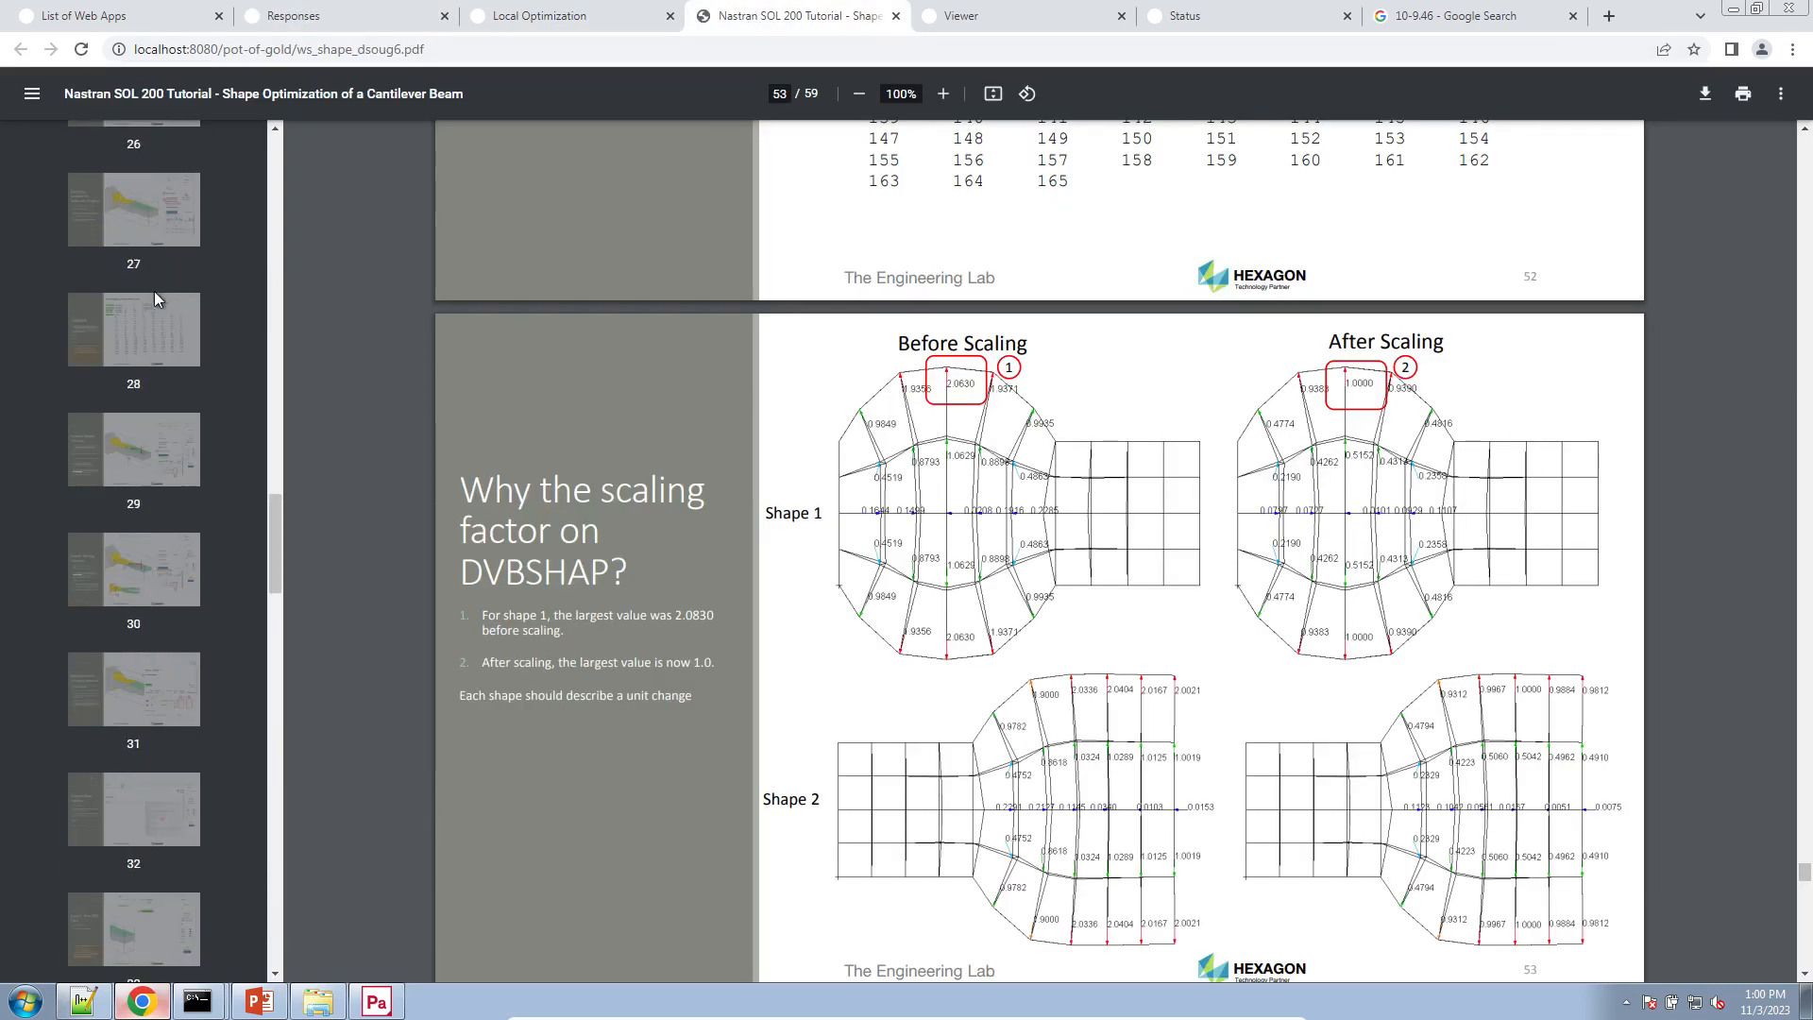
scroll(155, 293, up, 20)
click(151, 209)
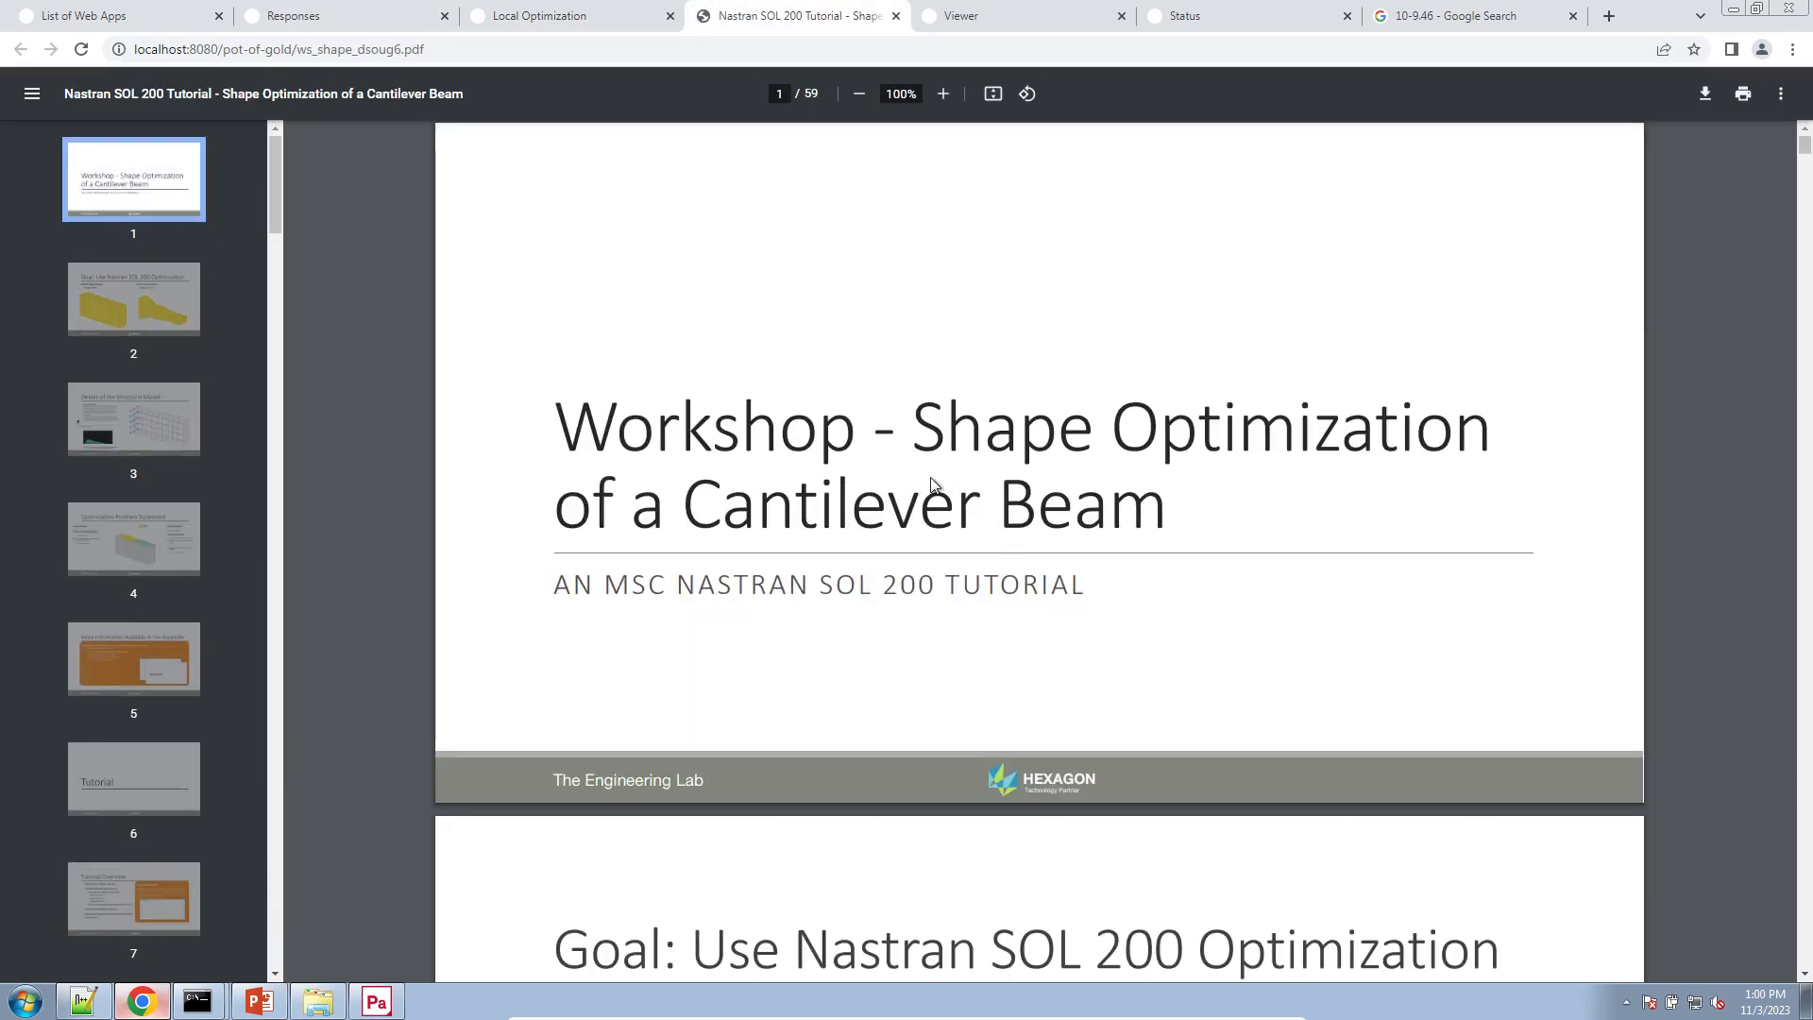
scroll(862, 529, down, 15)
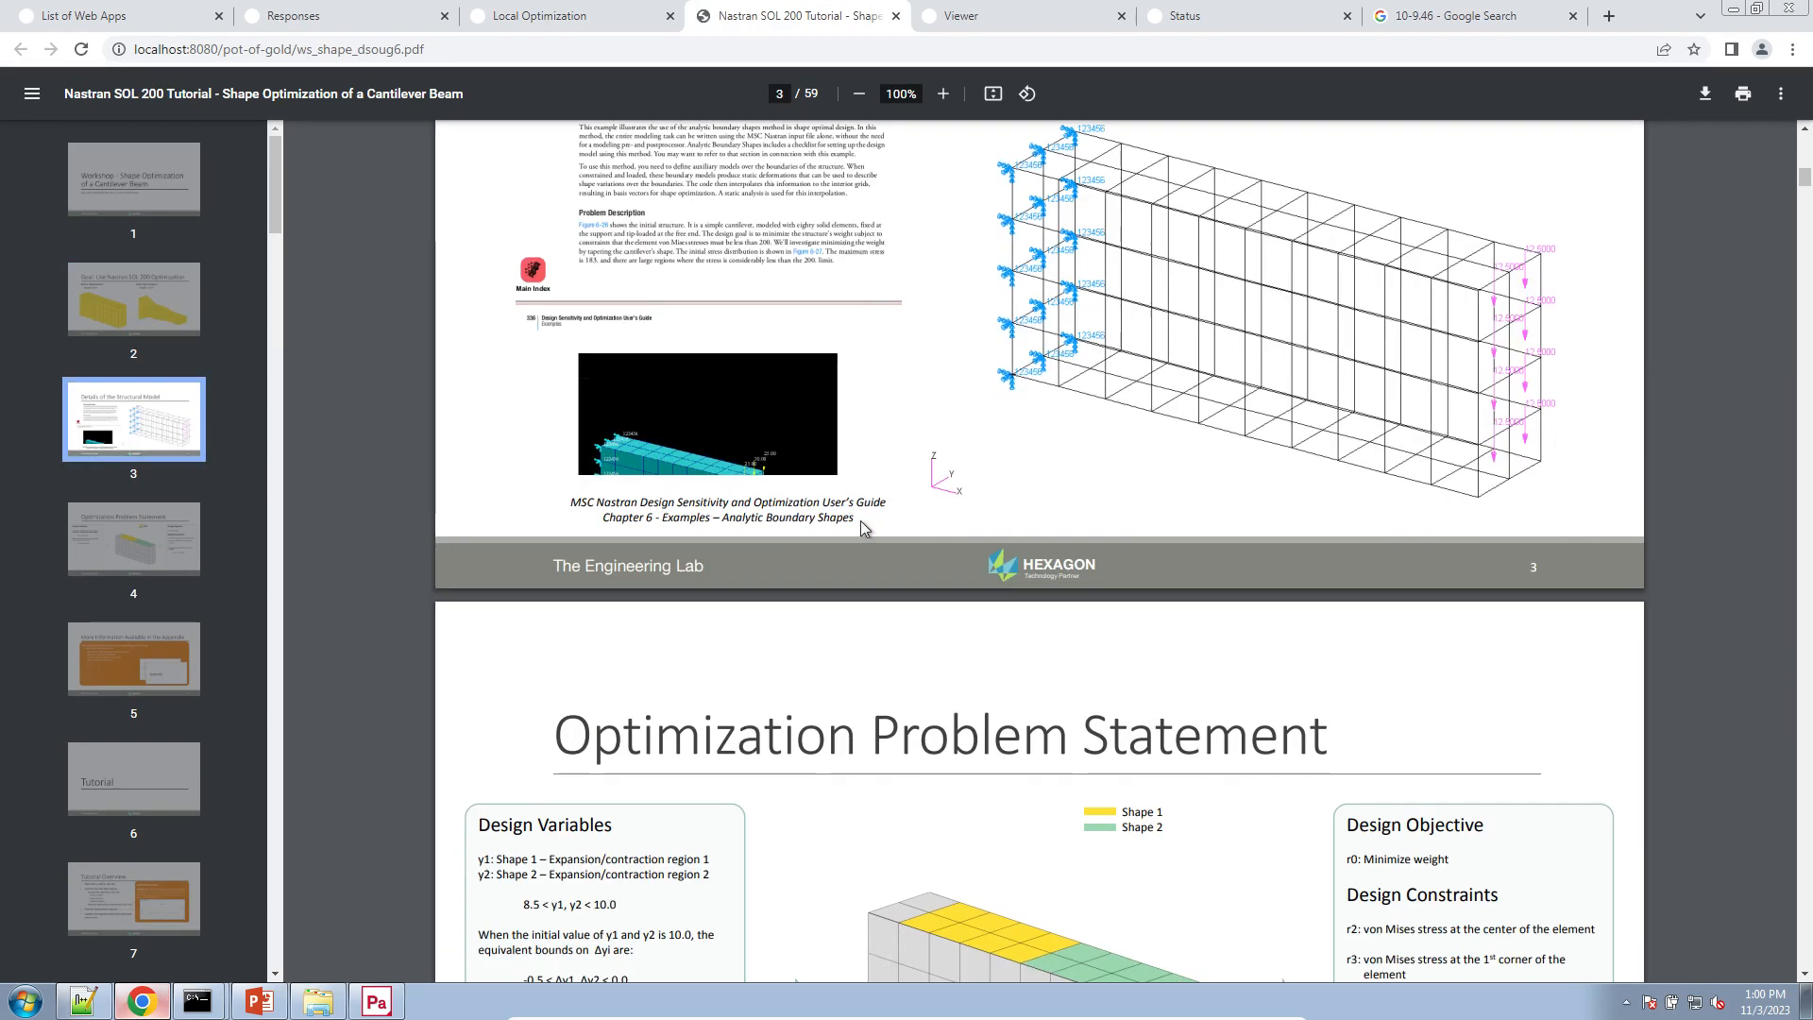
scroll(862, 529, down, 10)
- Browse the PDF's page thumbnails and go to page 40
scroll(213, 687, down, 20)
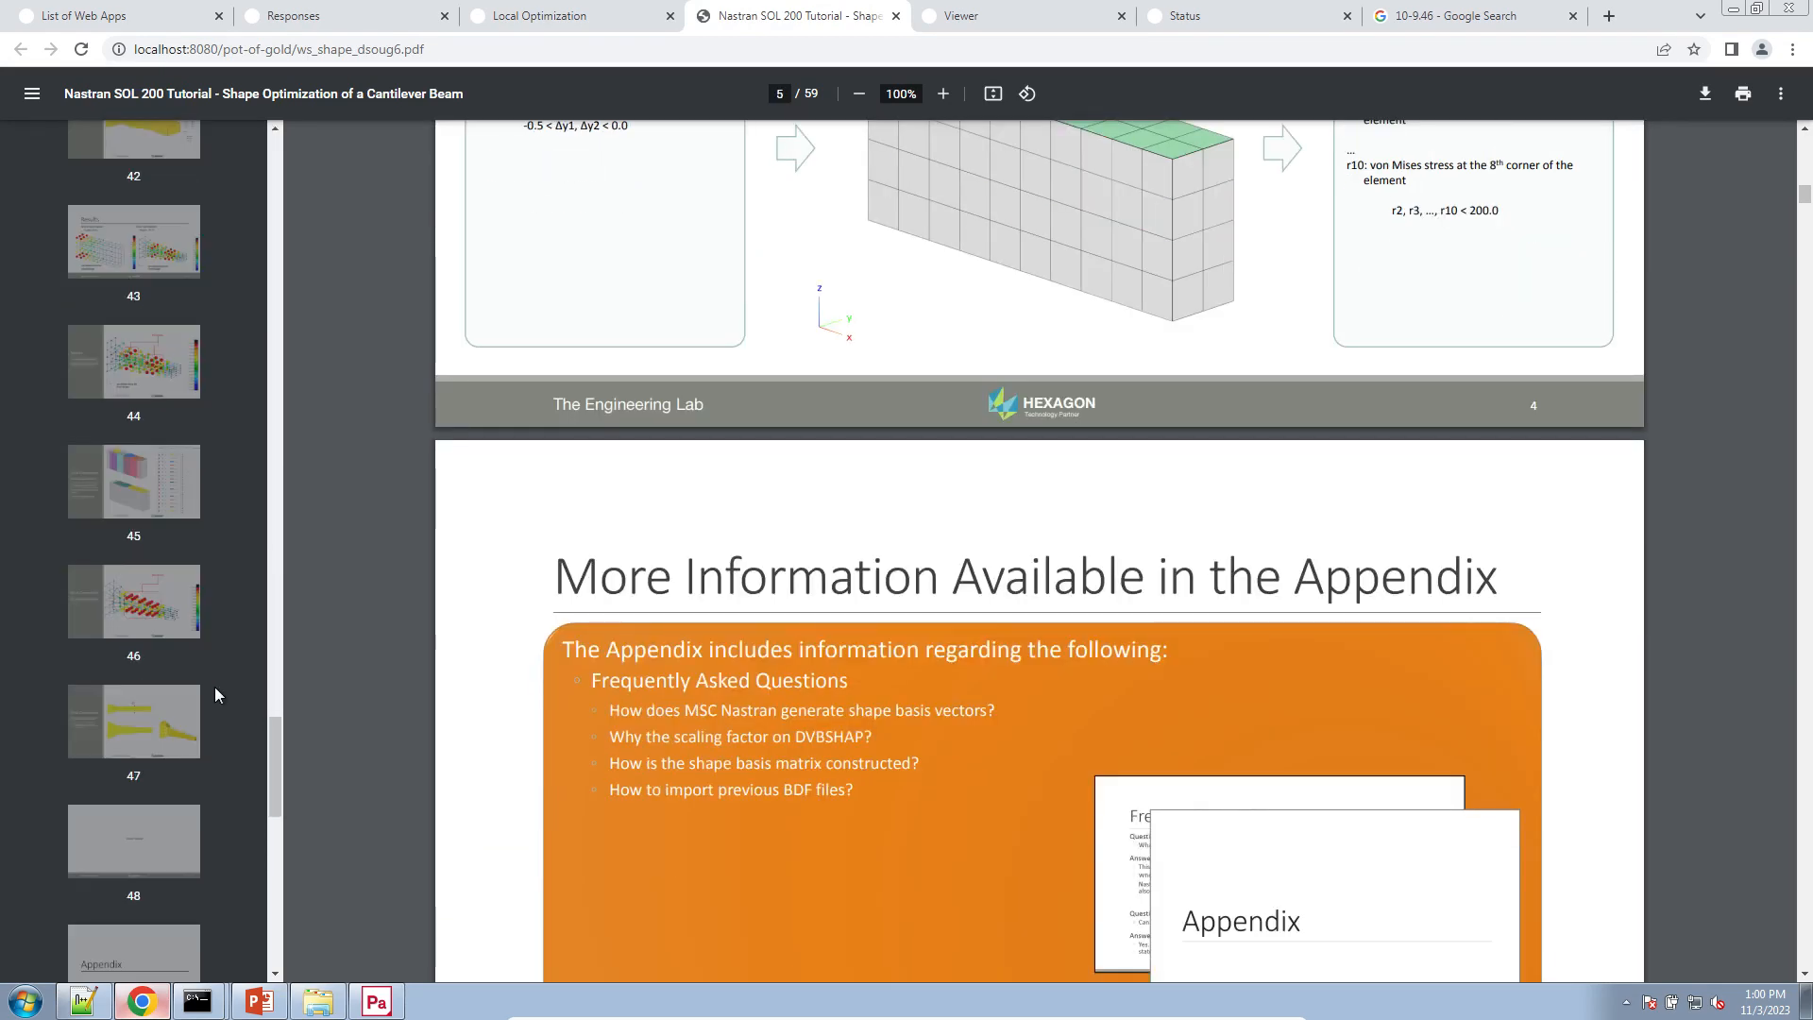
scroll(213, 683, up, 6)
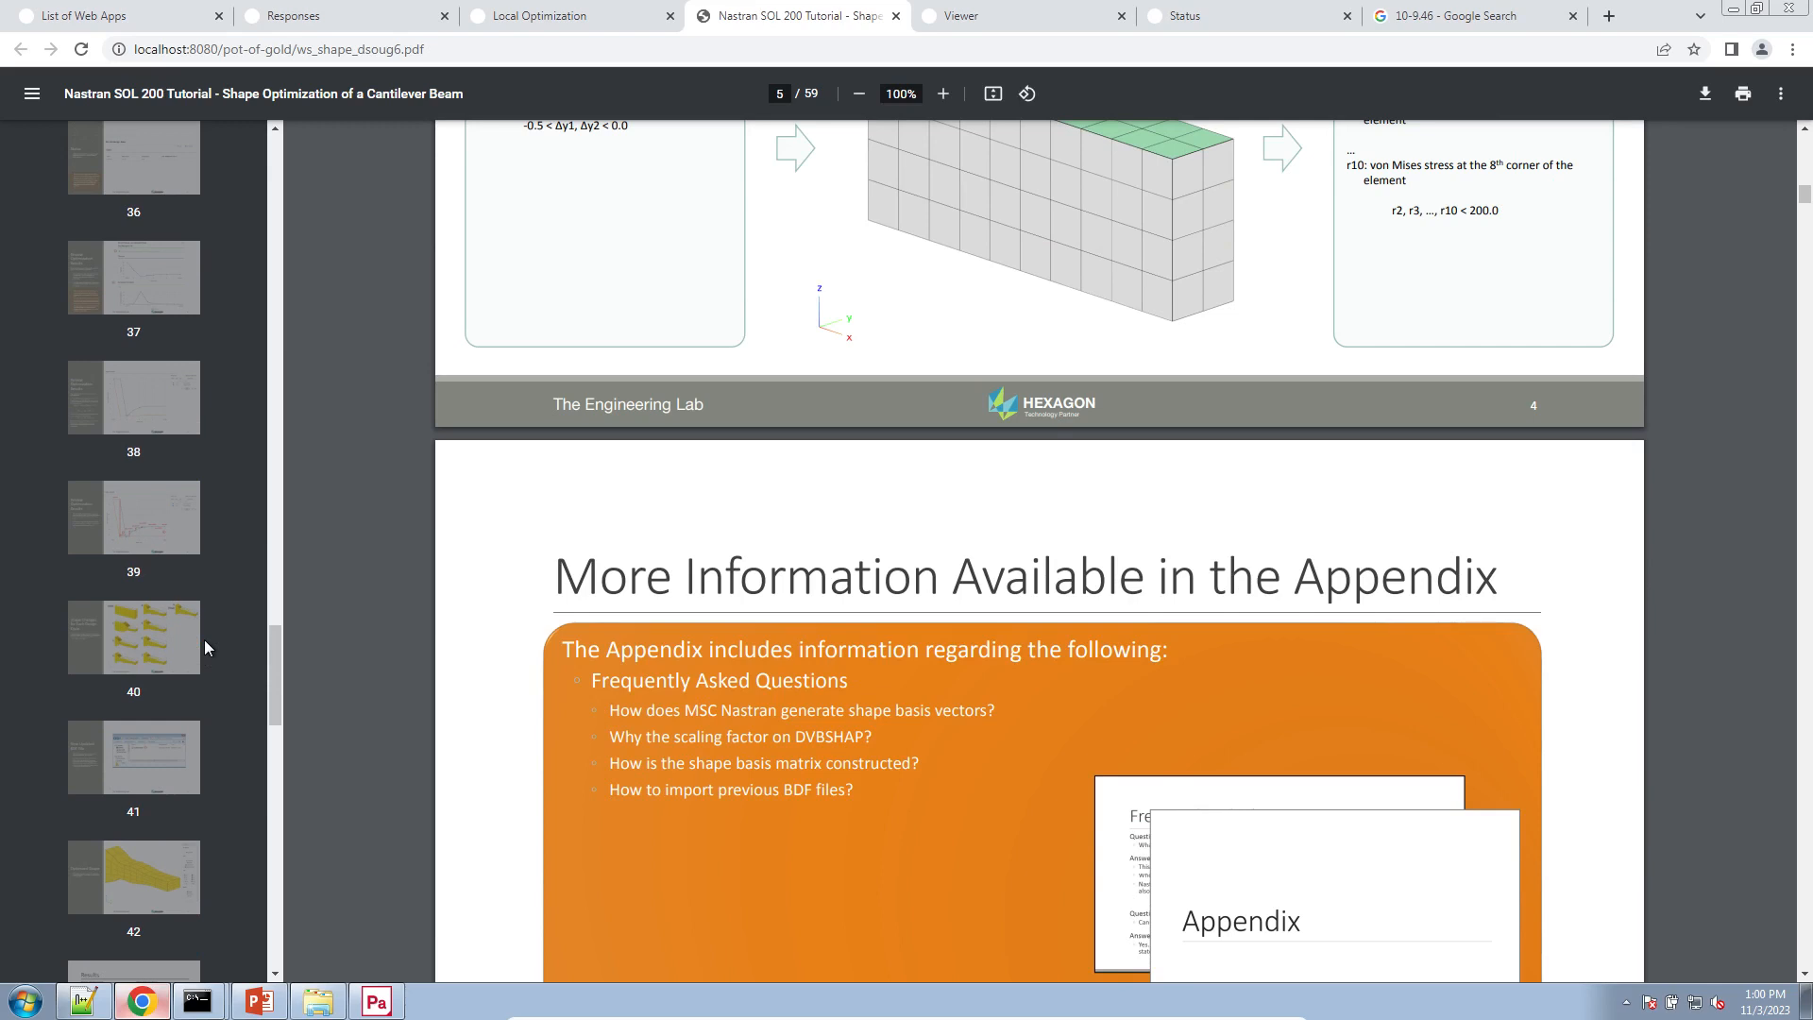
scroll(204, 638, up, 5)
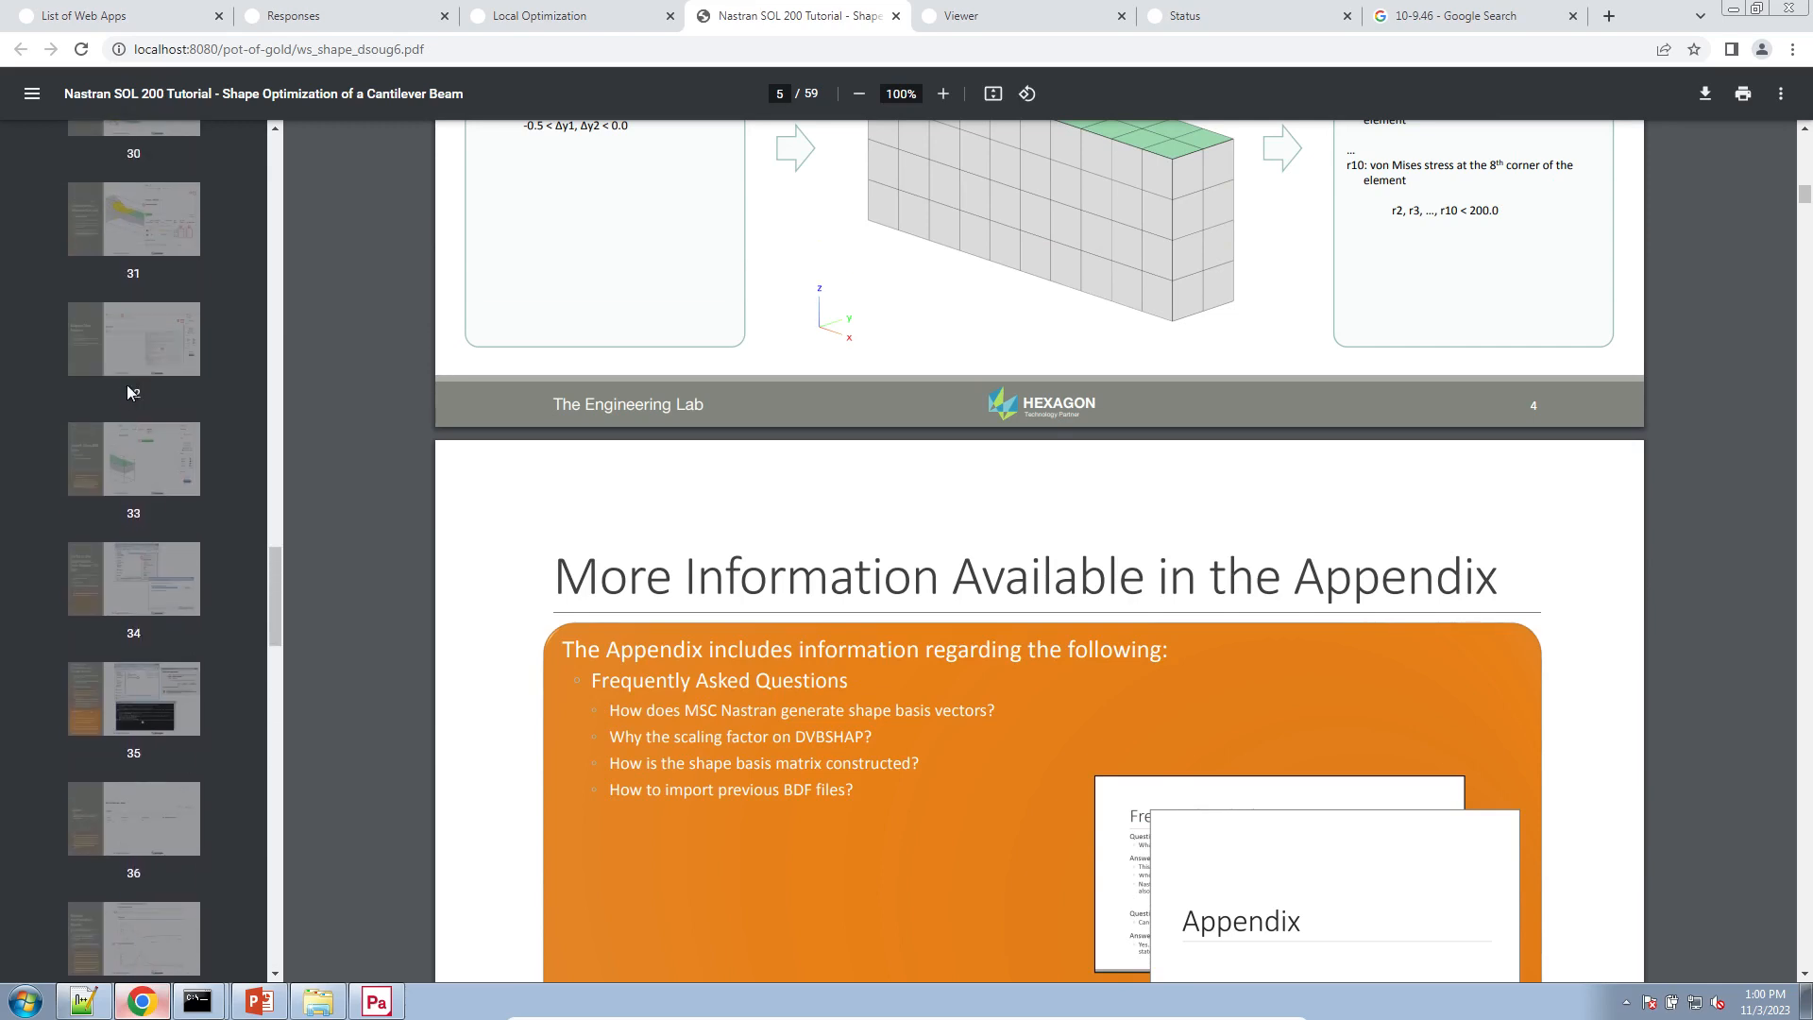
scroll(126, 700, down, 7)
click(139, 354)
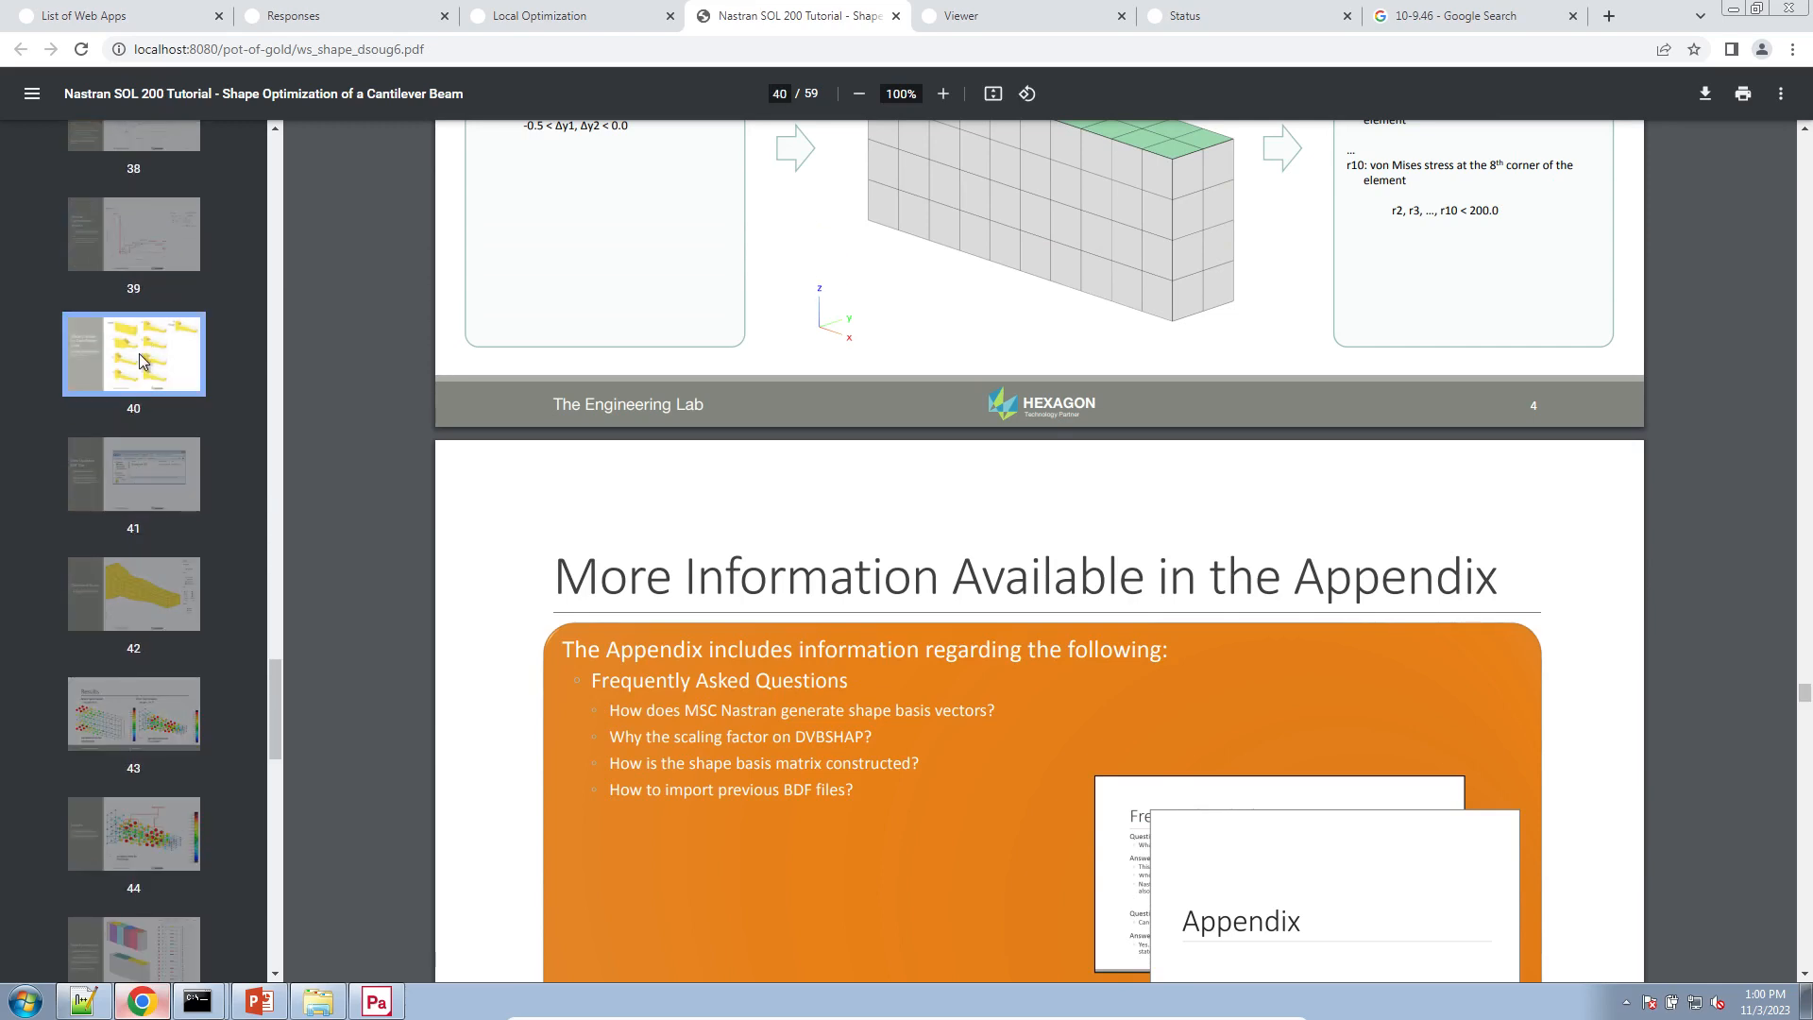
- Read through the PDF's before and after optimization results and the appendix, up to the Import slide on page 59
scroll(703, 702, down, 20)
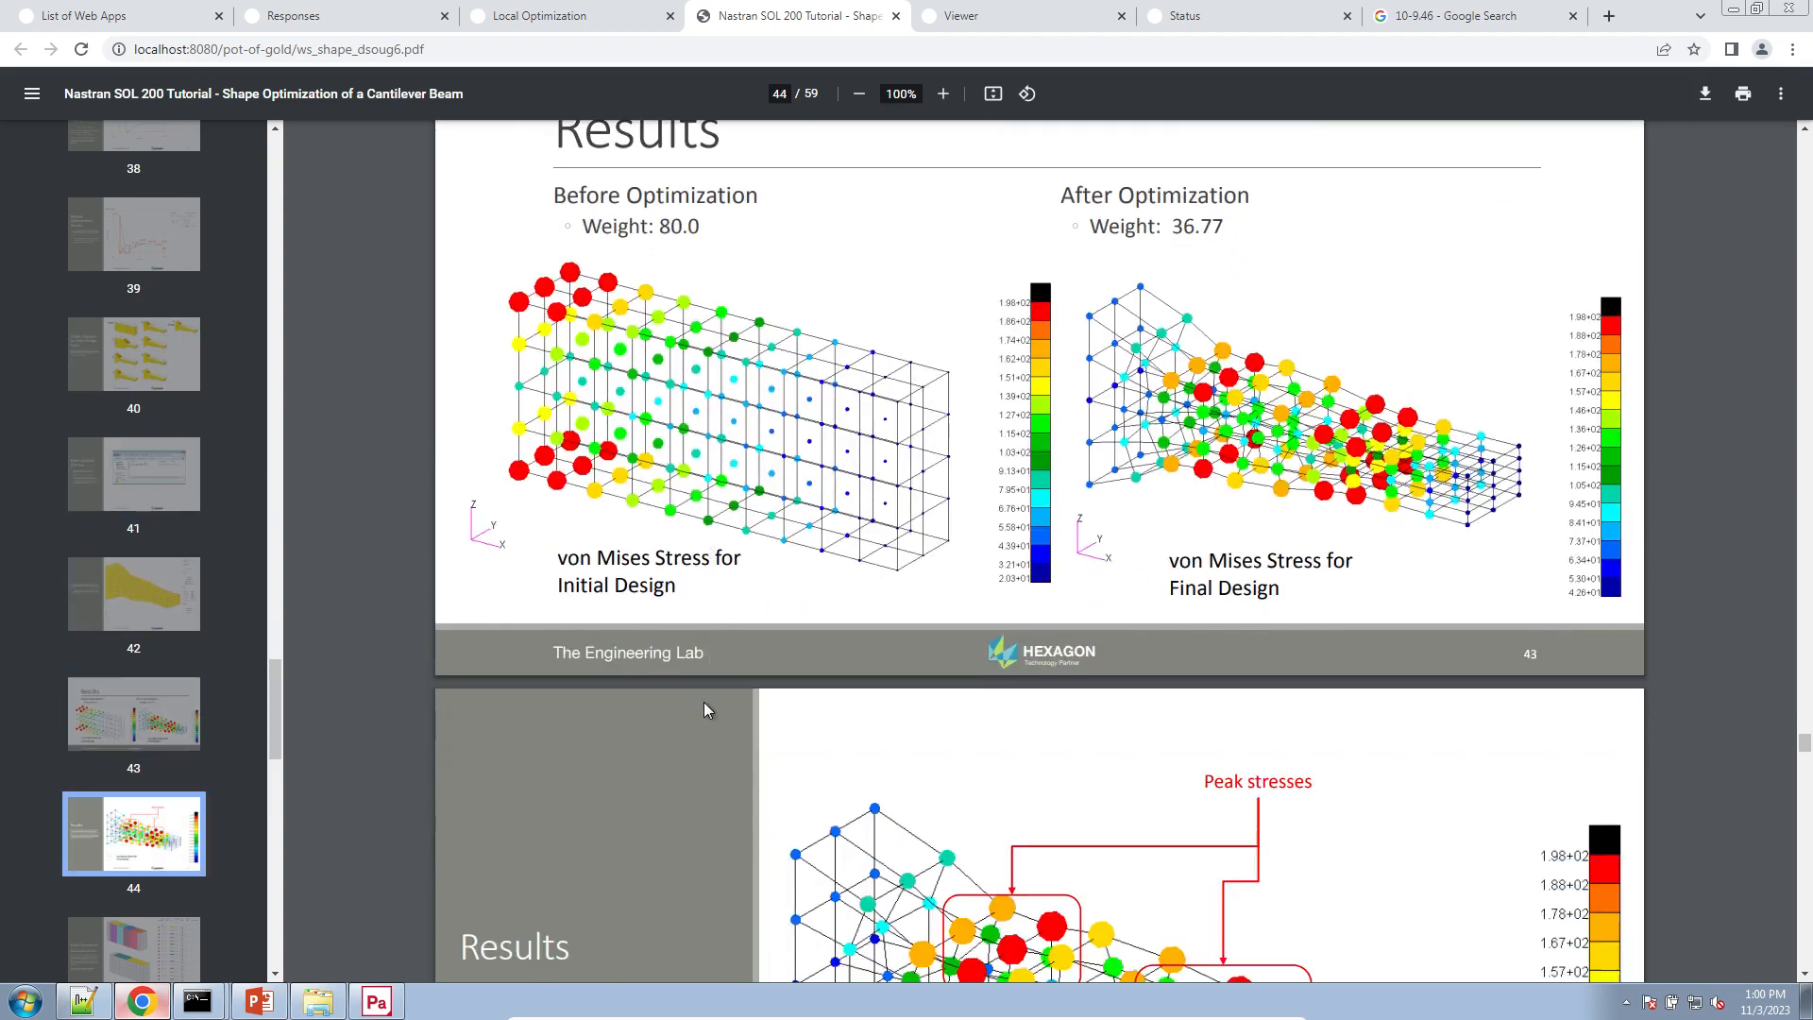
scroll(707, 710, down, 20)
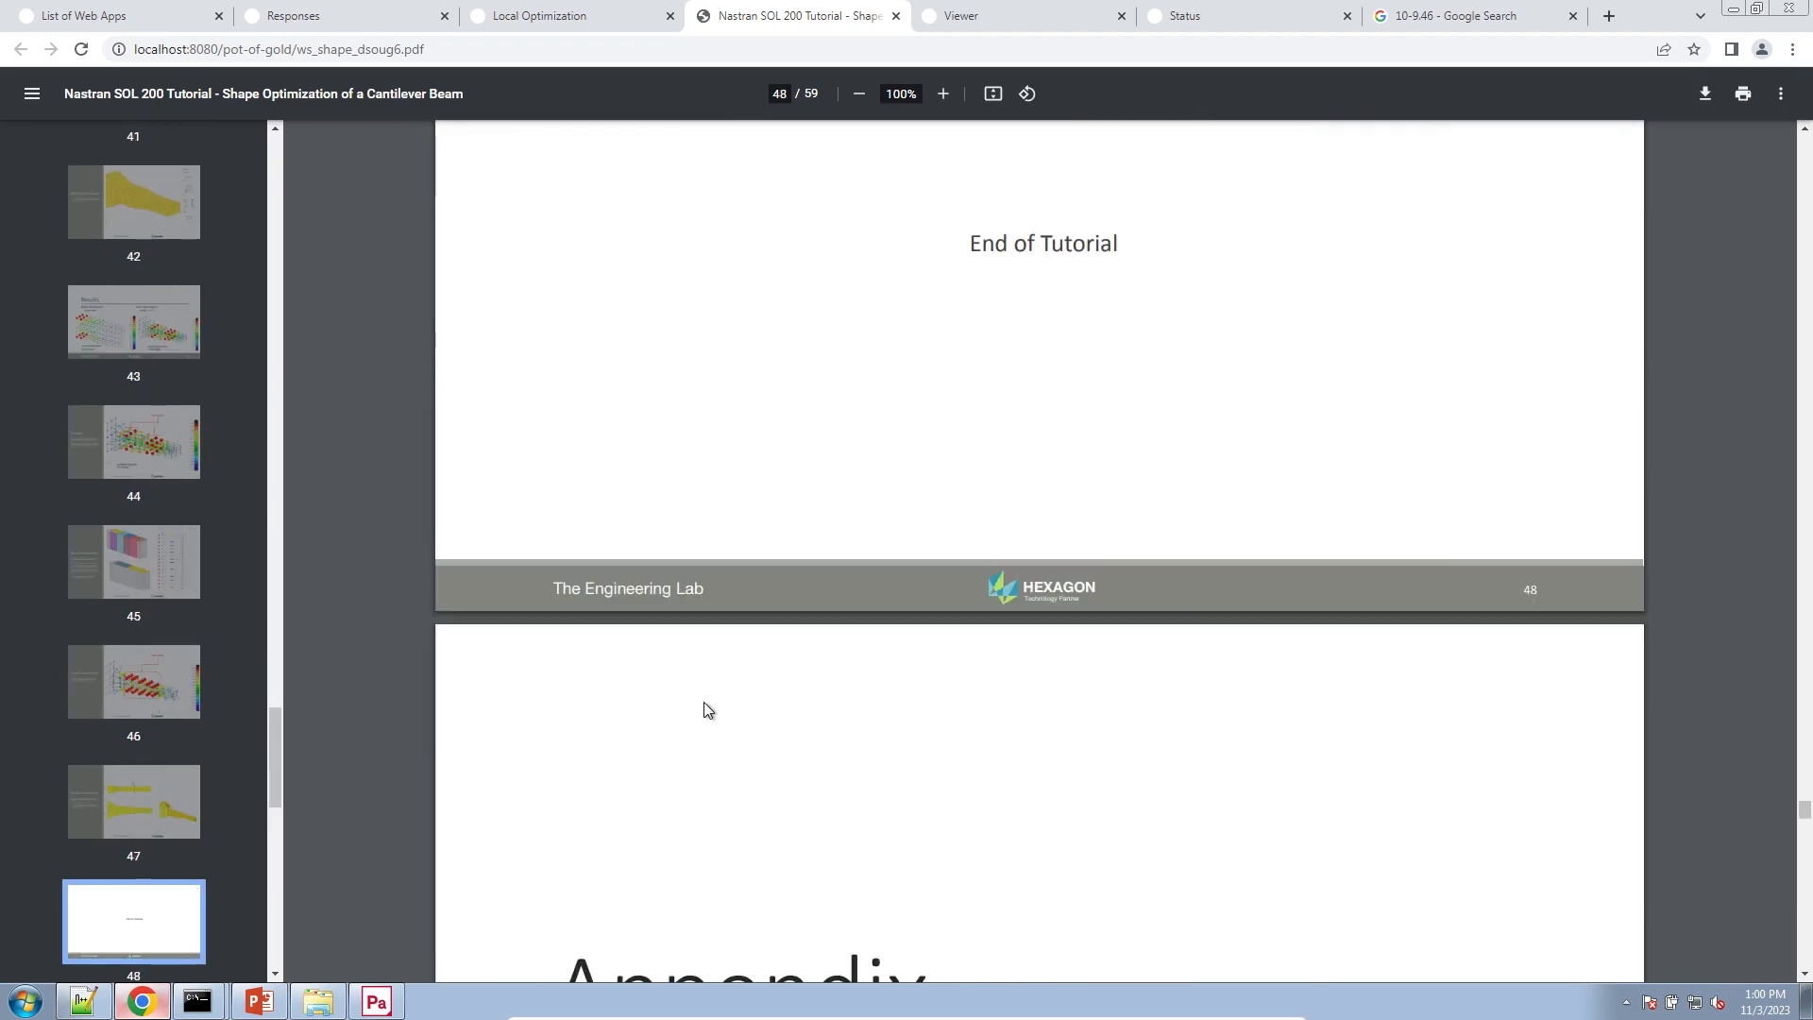
scroll(708, 710, down, 20)
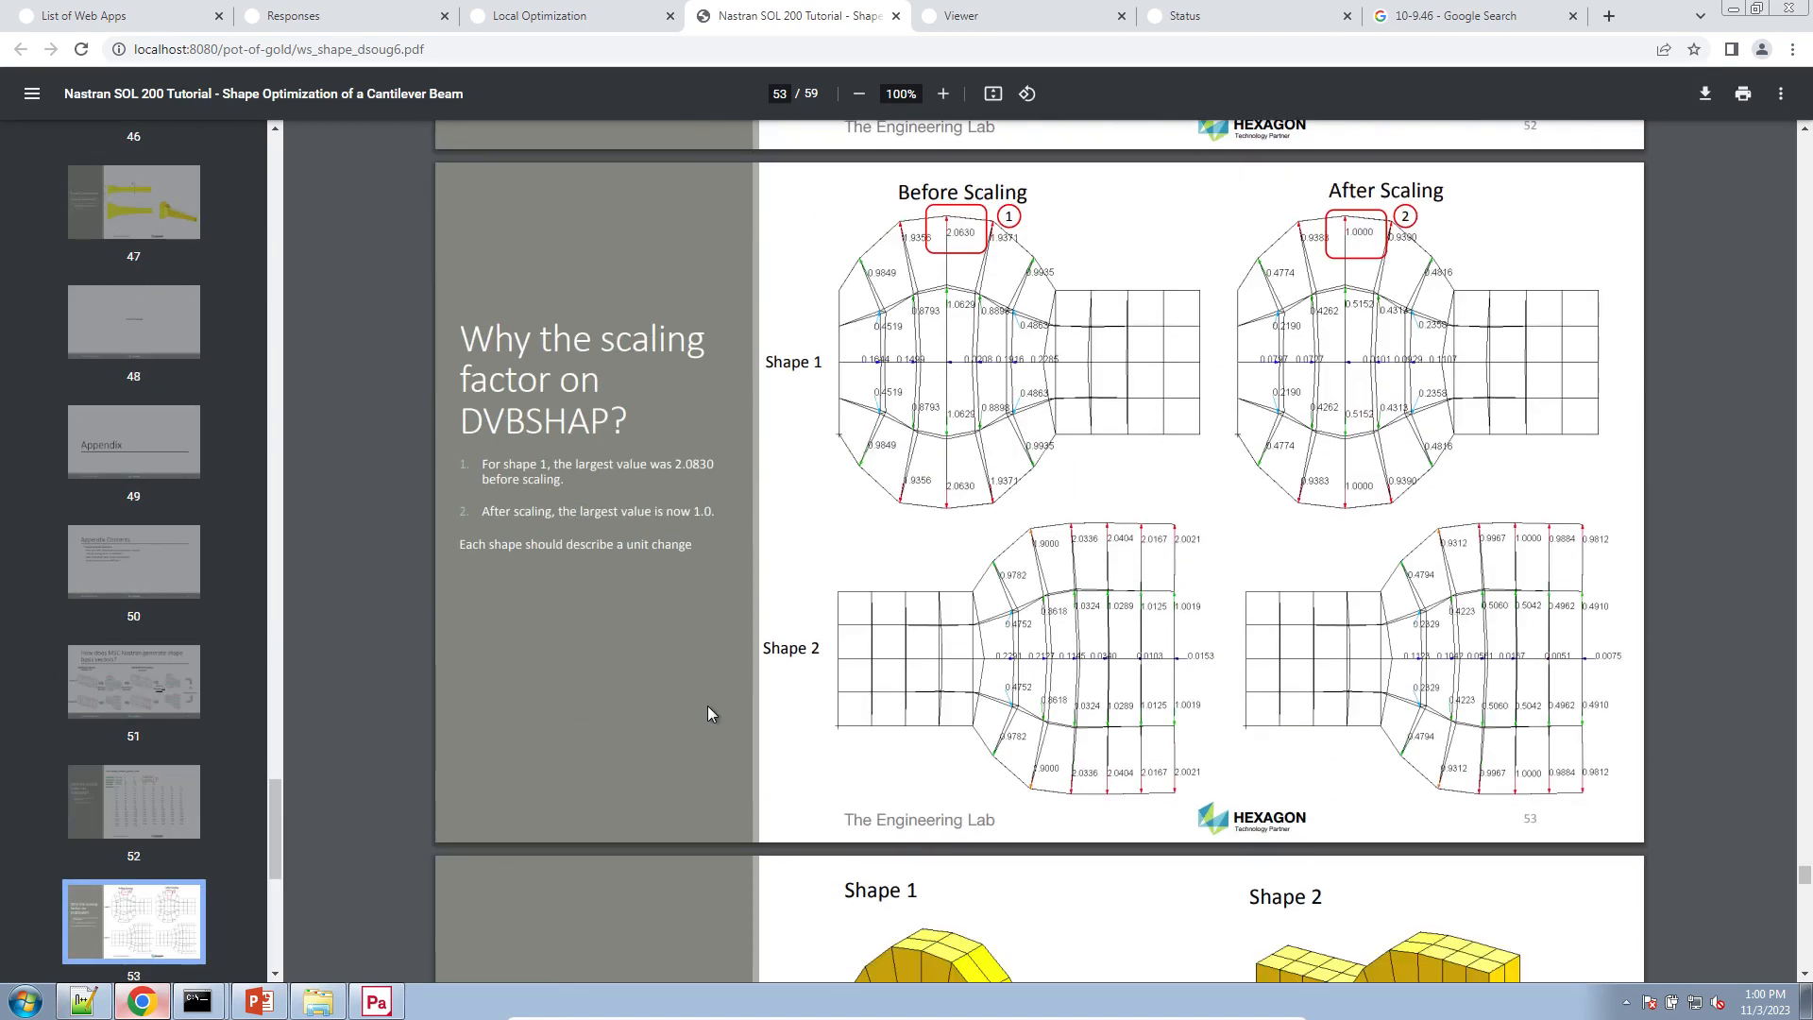
scroll(709, 714, down, 20)
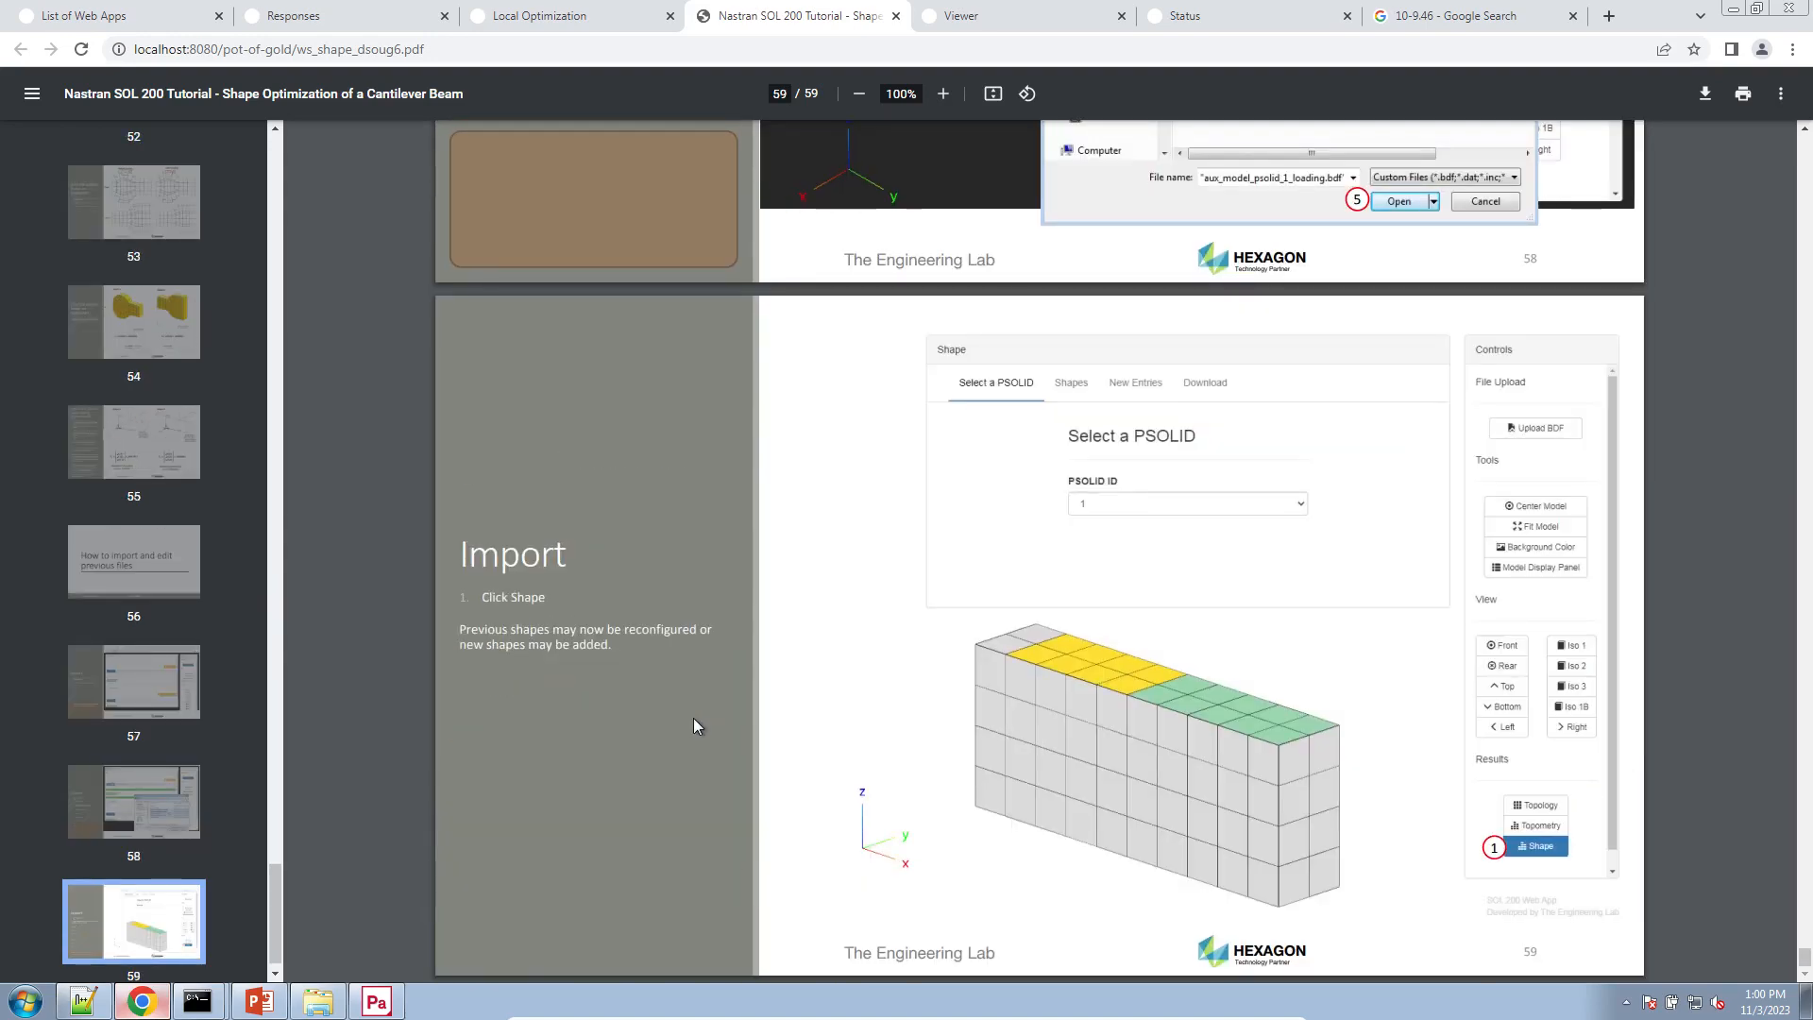
- Return to the steering knuckle slides in PowerPoint and start the slide show from the Contact me slide, number 7
click(259, 1001)
scroll(158, 520, up, 5)
scroll(158, 520, up, 20)
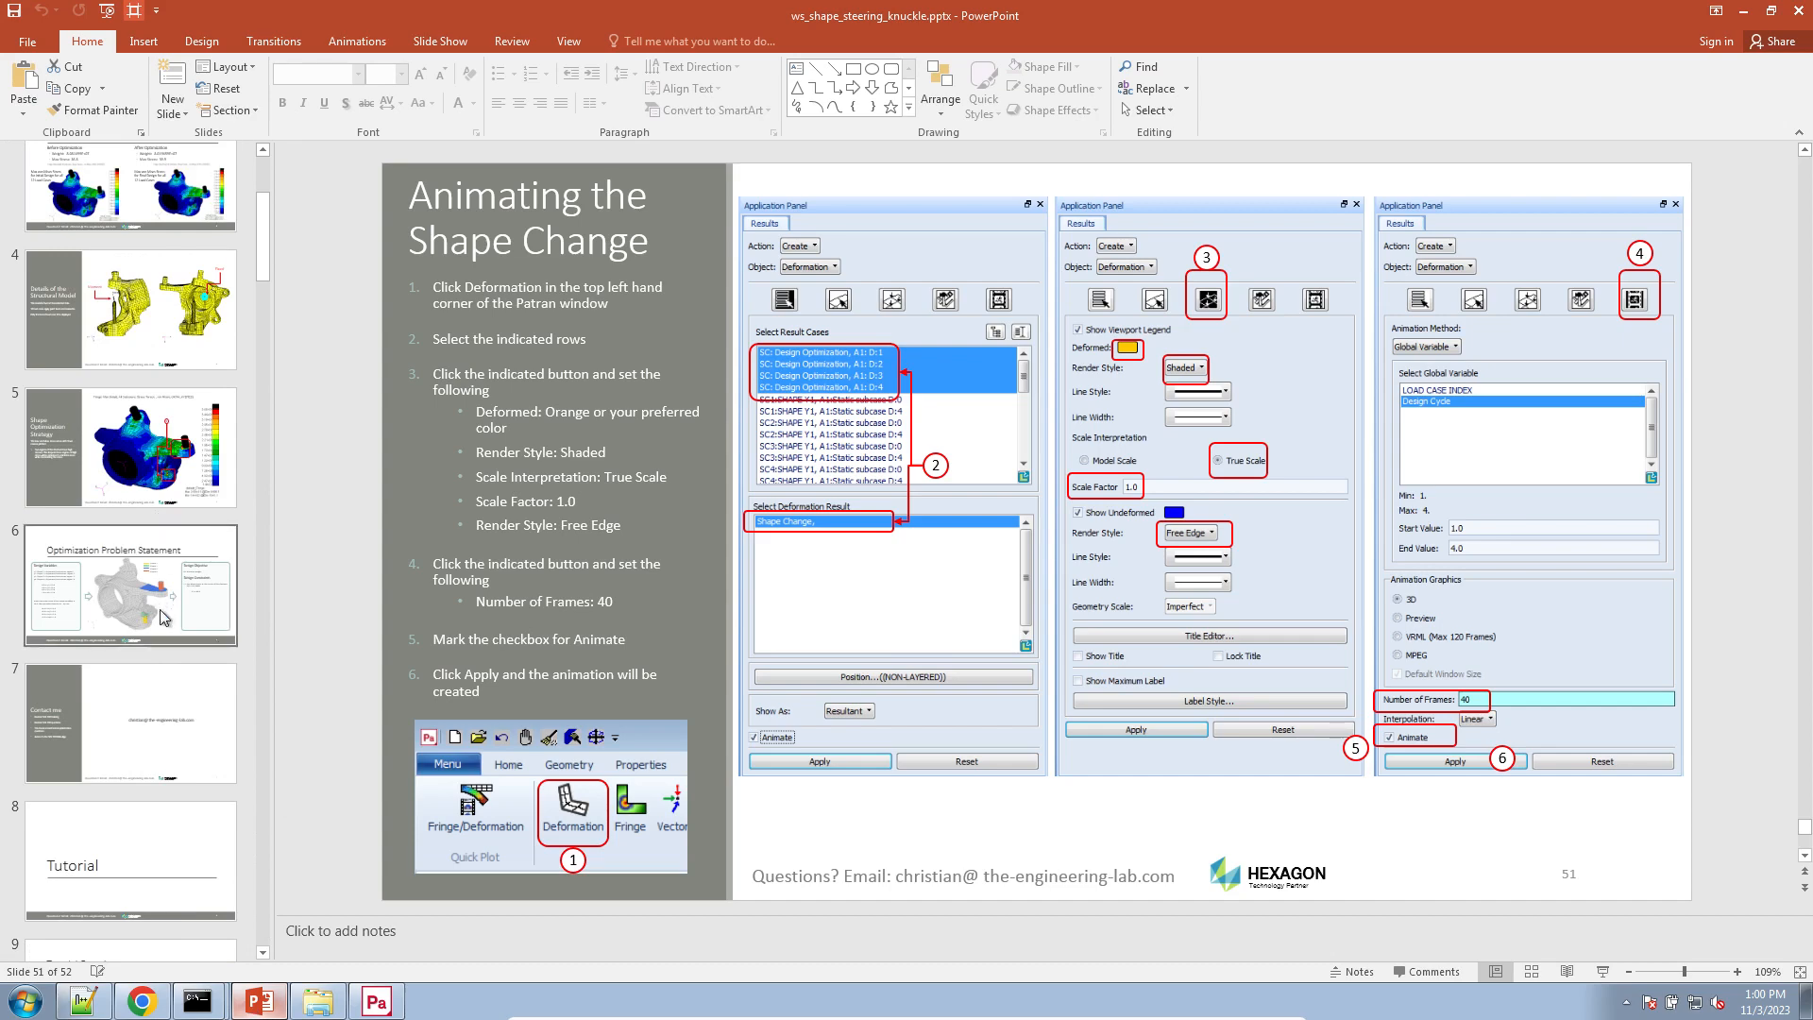
click(166, 710)
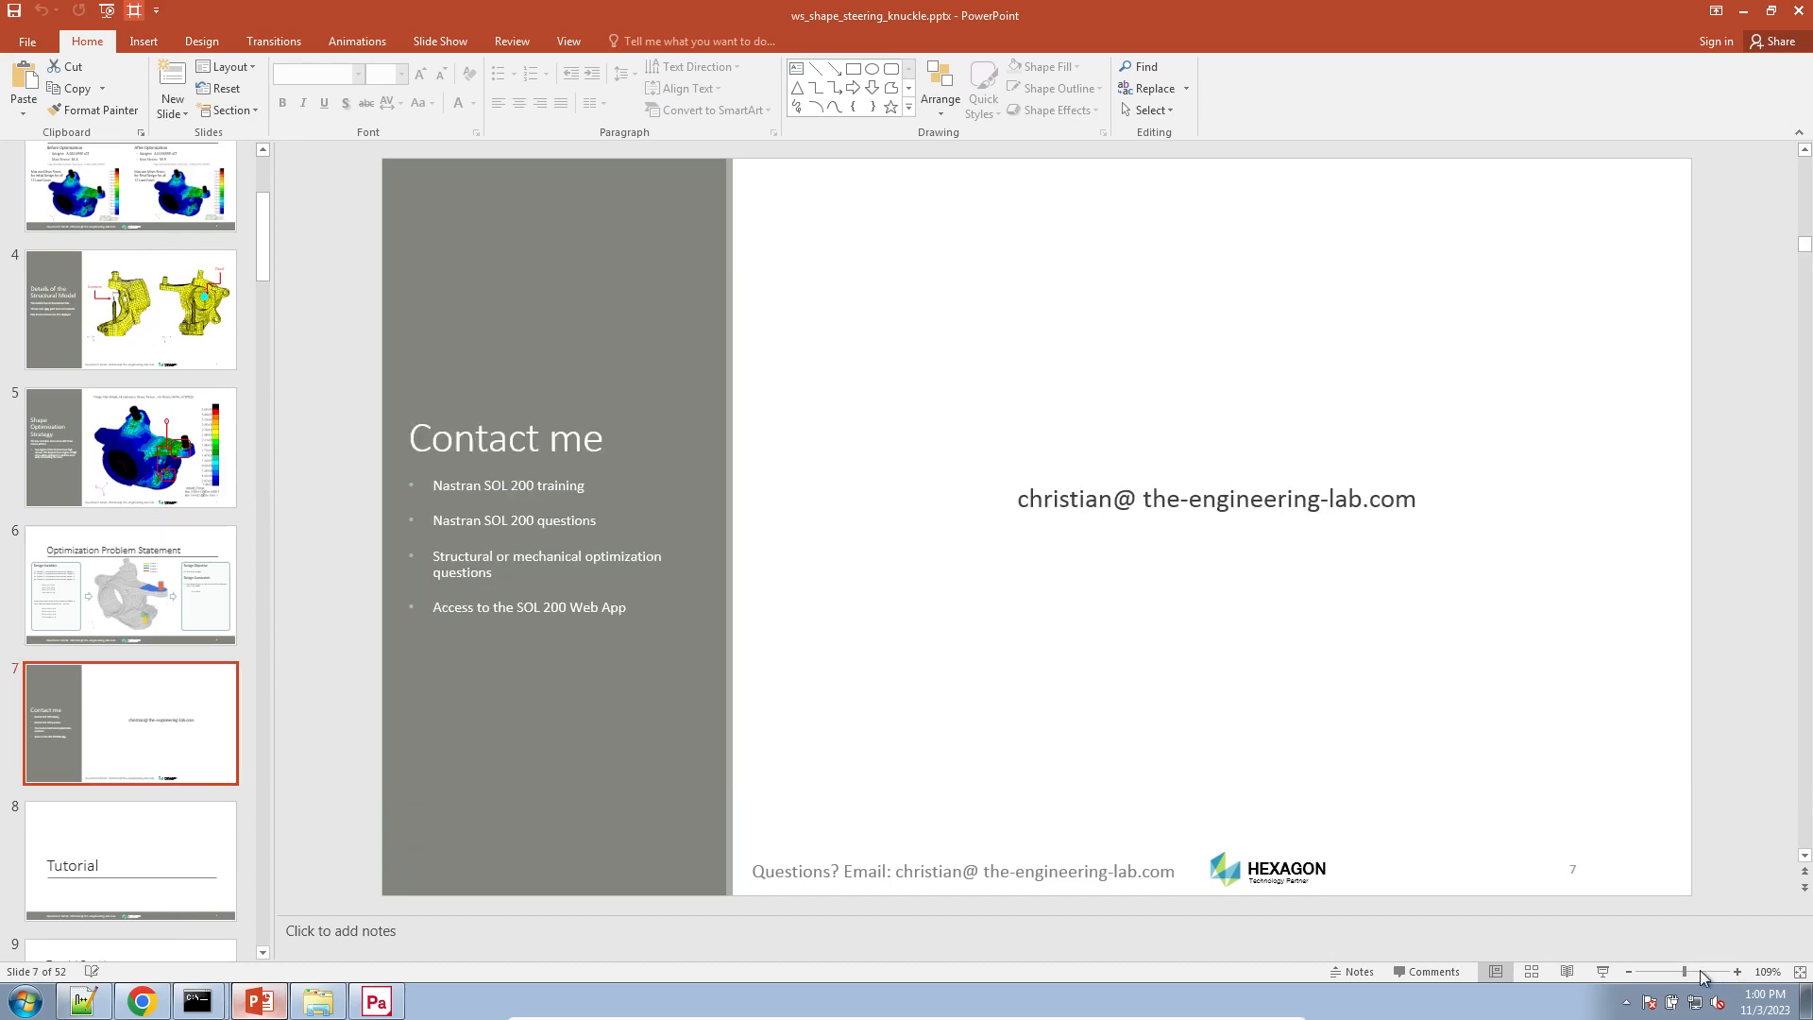
click(1603, 972)
- Circle the contact e-mail address on the slide with the red pen
click(89, 1000)
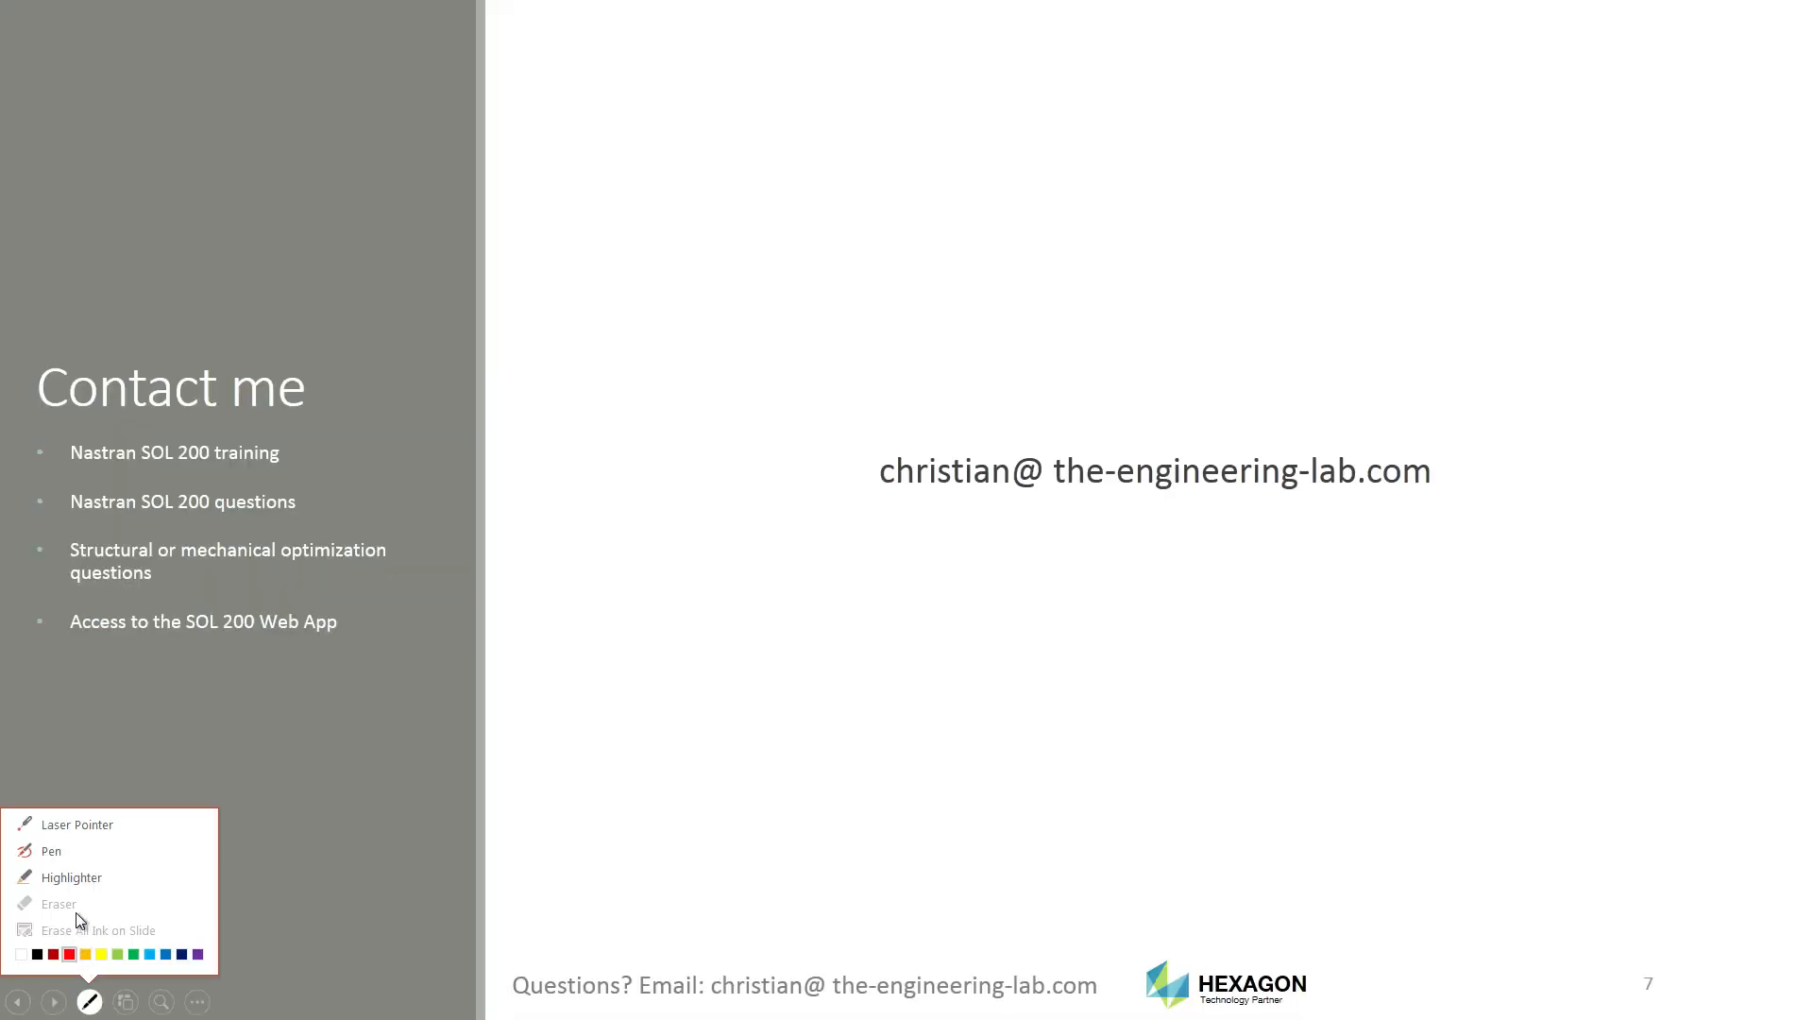
click(74, 851)
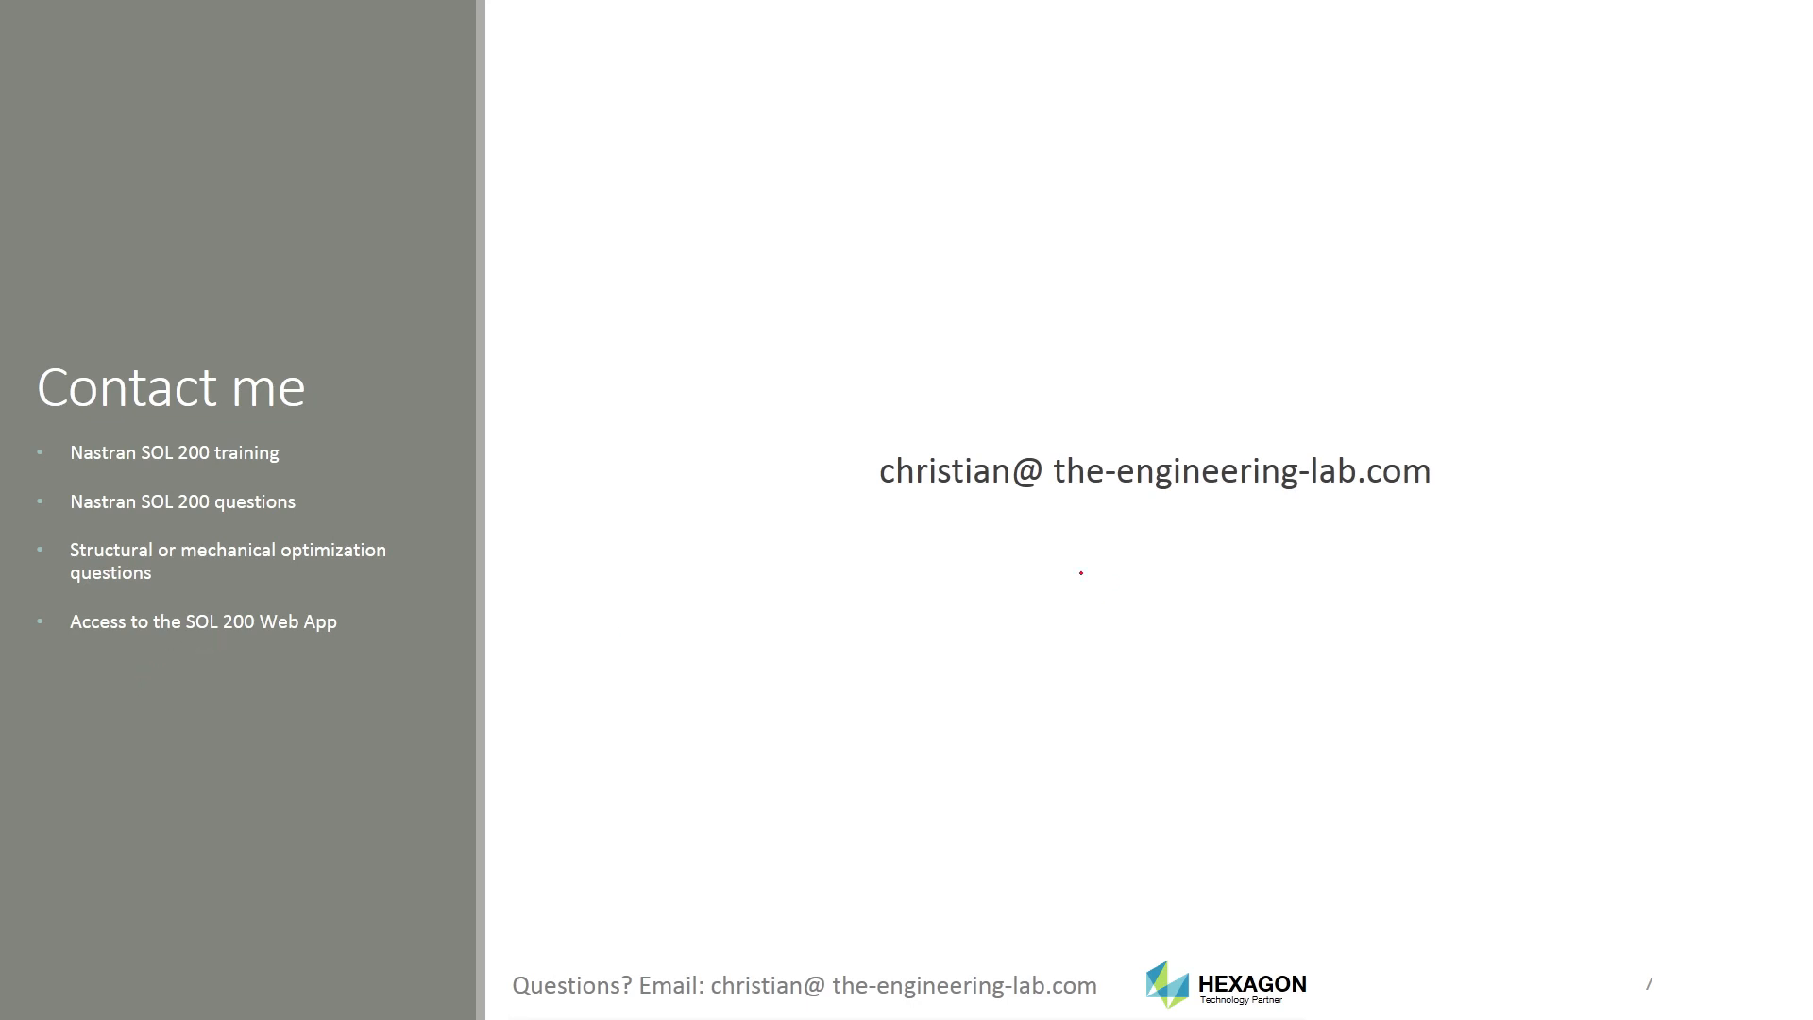
mouse_move(865, 504)
mouse_down()
mouse_move(1659, 475)
mouse_move(864, 403)
mouse_move(885, 519)
mouse_up()
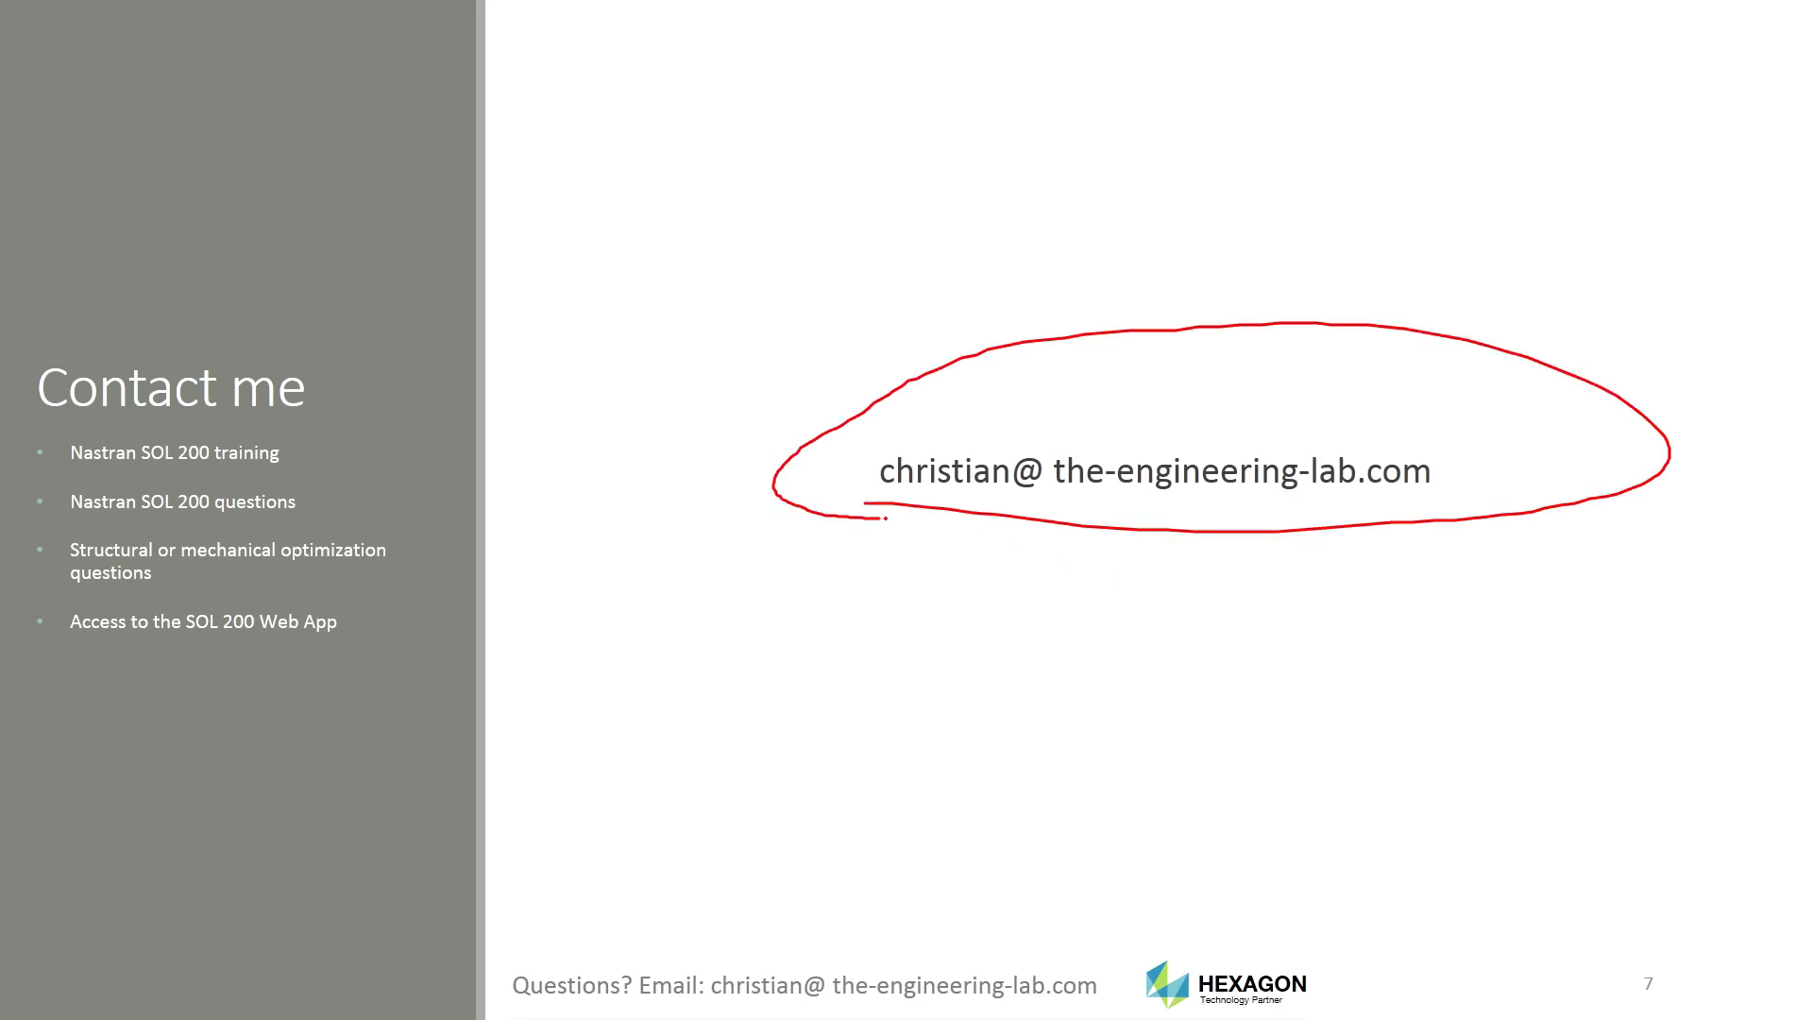